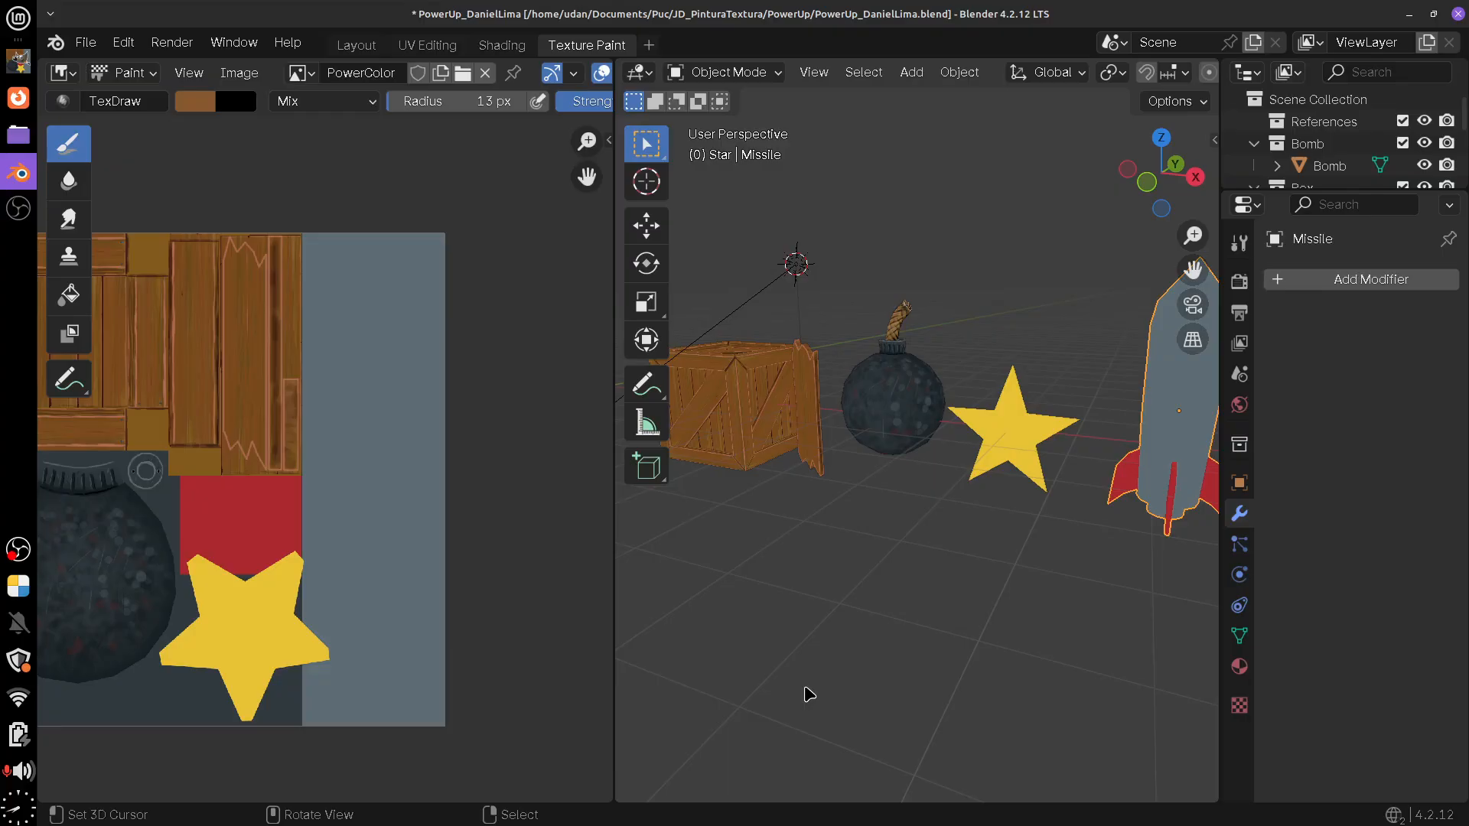
Switch to Firefox and look over the demonstration videos on the course page "Pintura de Assets (Blender e Gimp)"
click(18, 98)
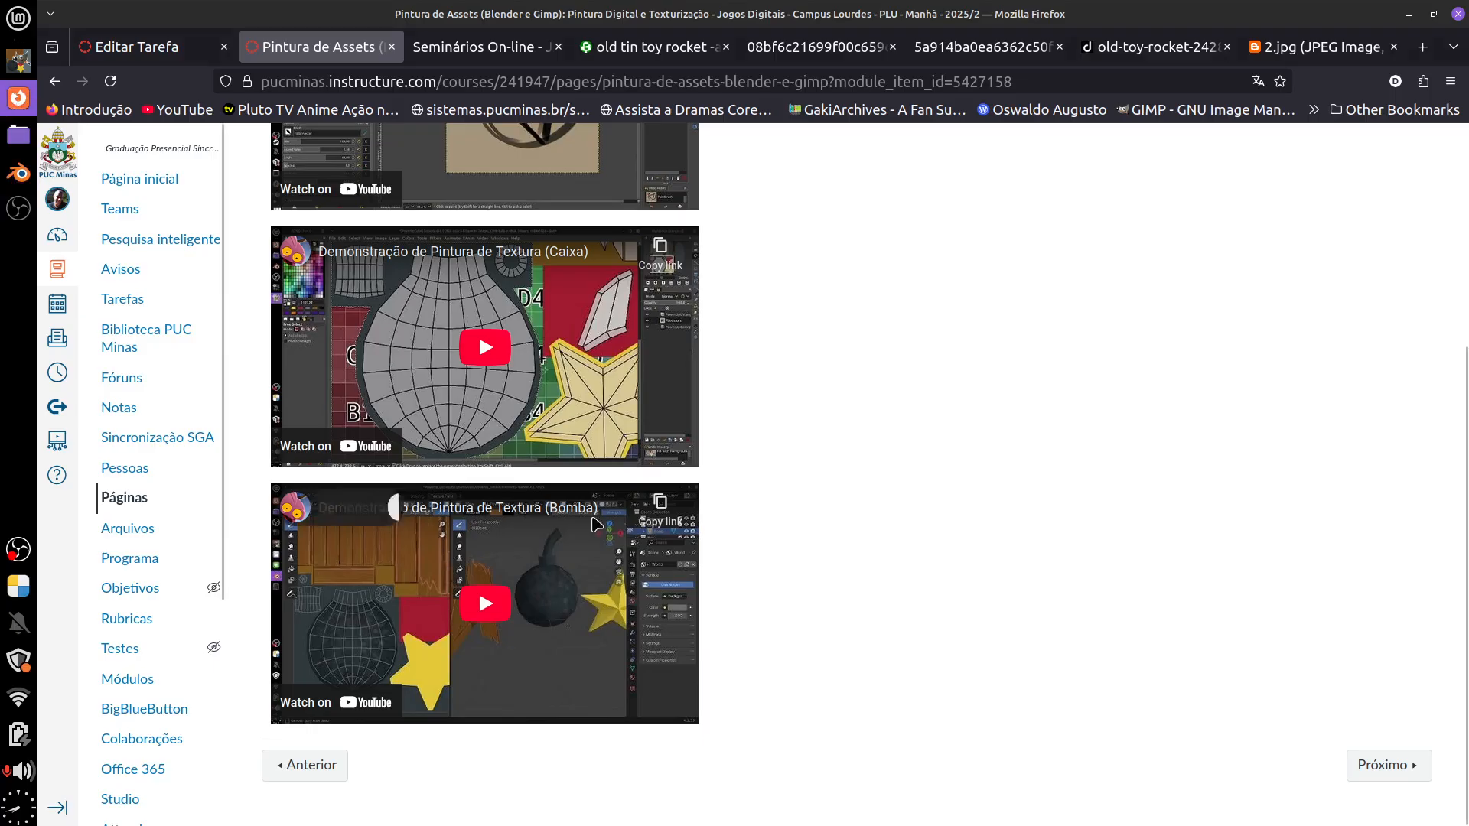
scroll(1211, 497, up, 5)
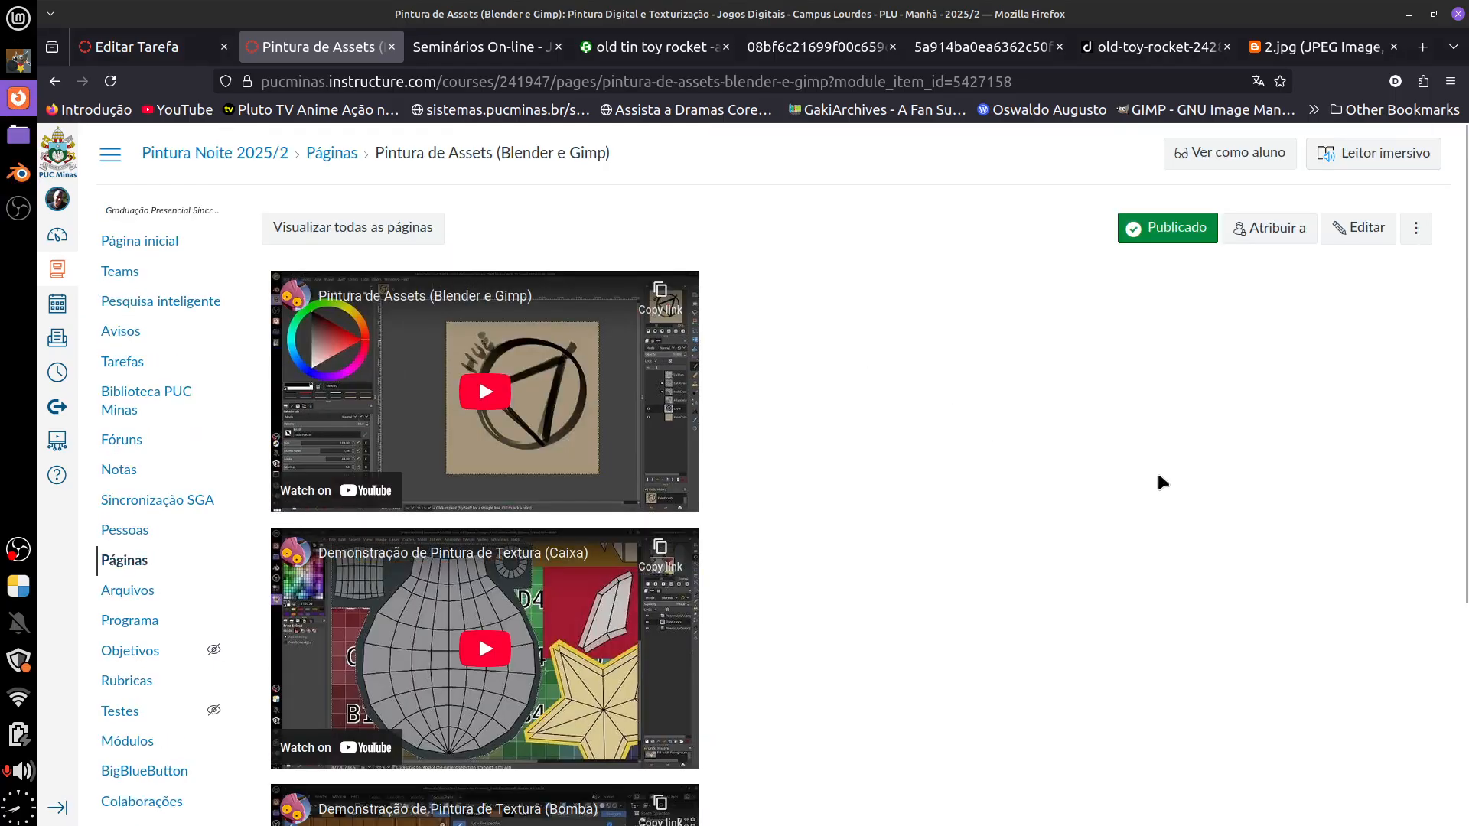
scroll(844, 439, down, 5)
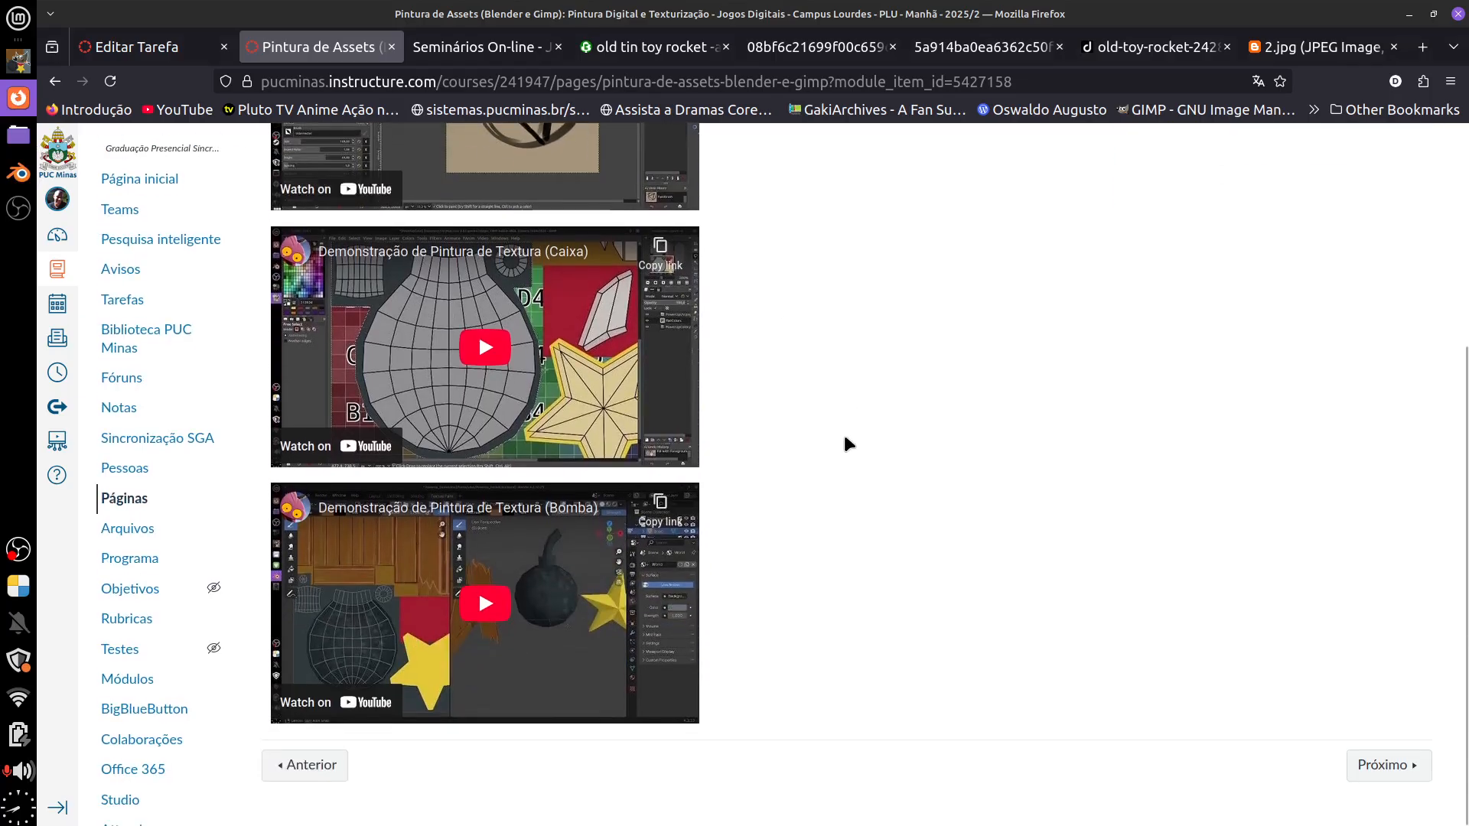
scroll(845, 439, up, 5)
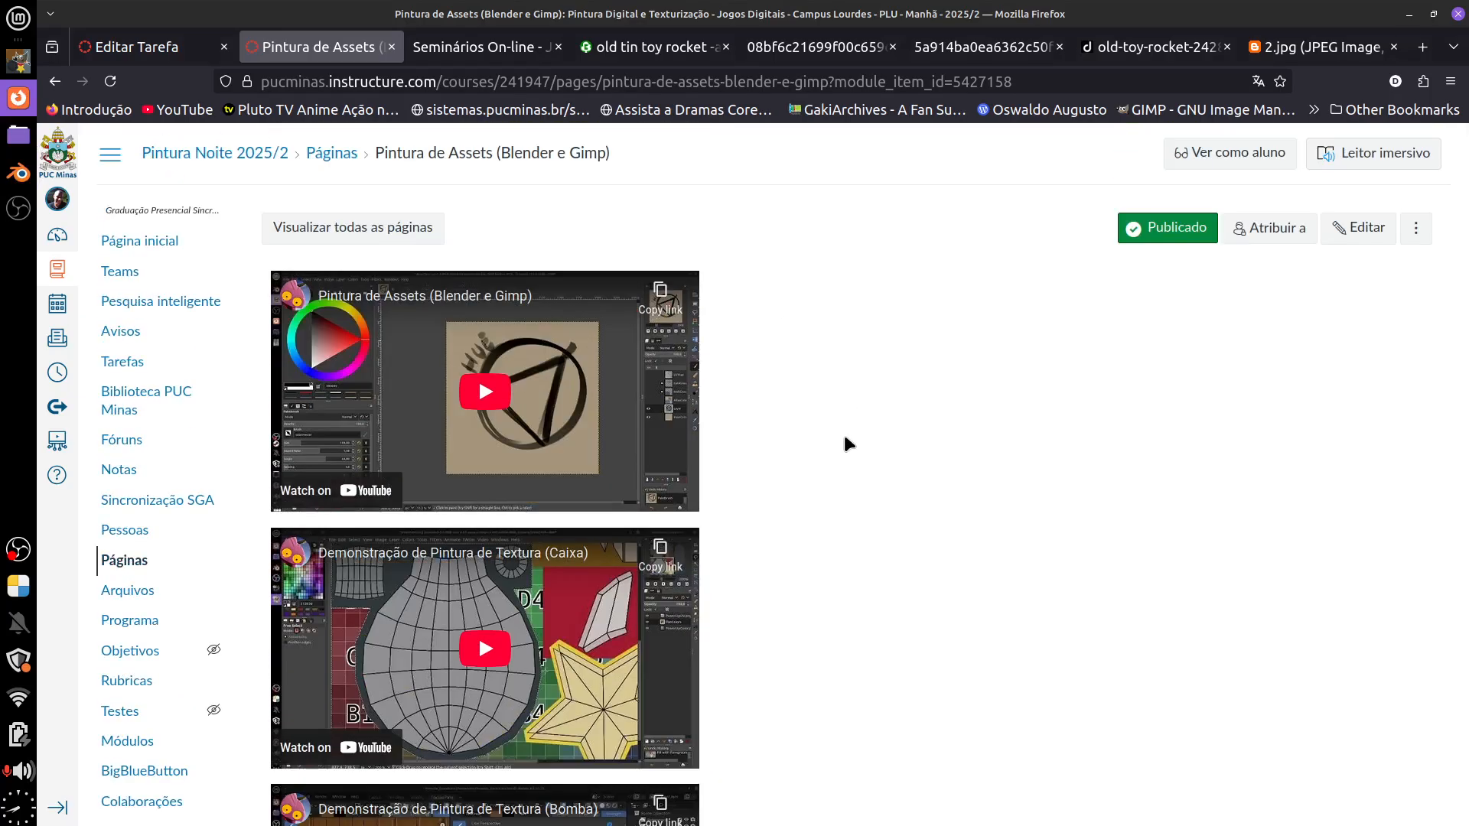
scroll(844, 439, down, 4)
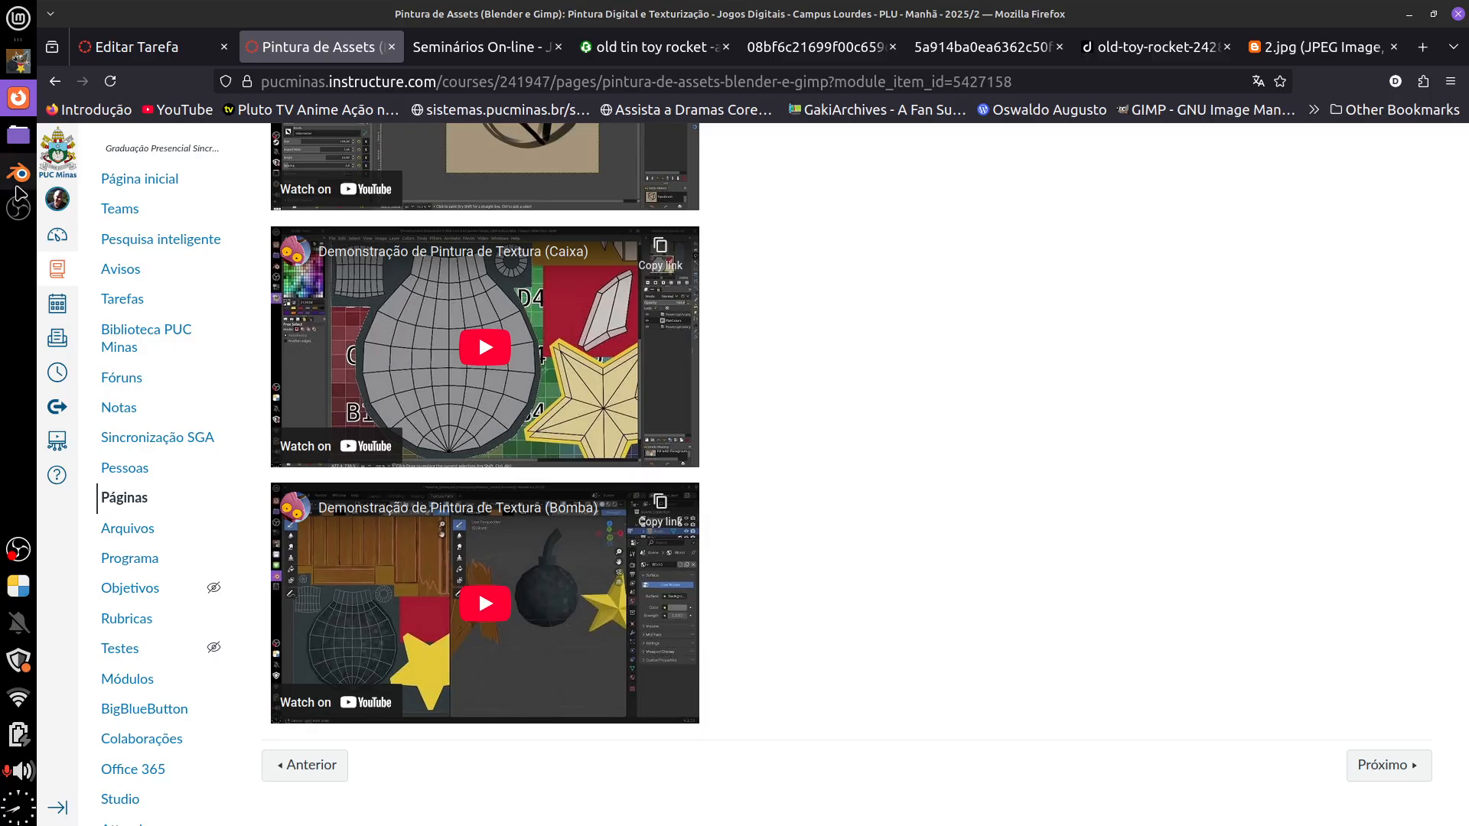
Switch to Blender and examine the textured crate, plank and bomb, plus the flat-coloured star and missile models
key(alt+Tab)
scroll(883, 607, down, 1)
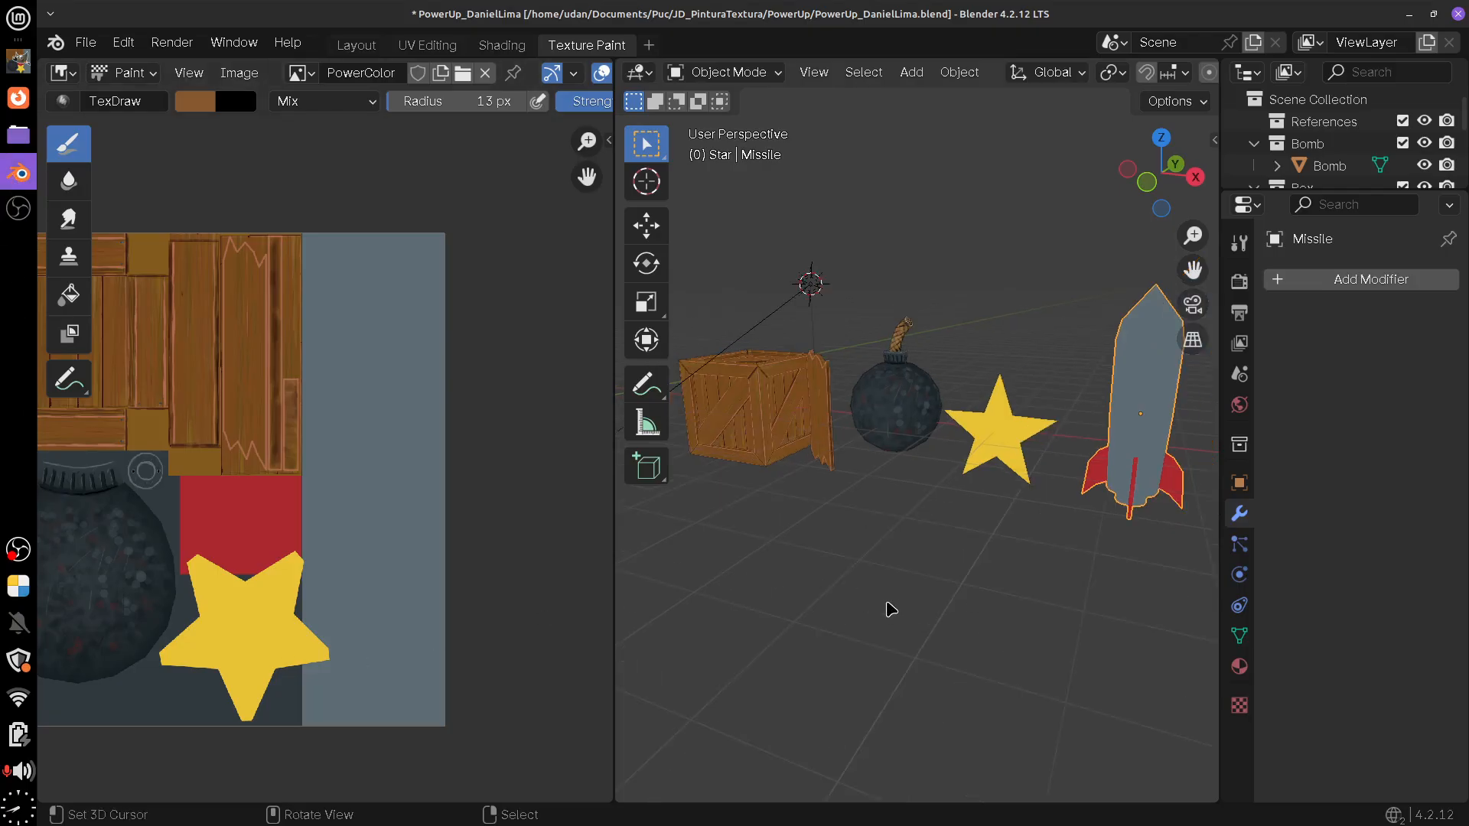
drag(900, 583, 989, 579)
drag(876, 561, 984, 502)
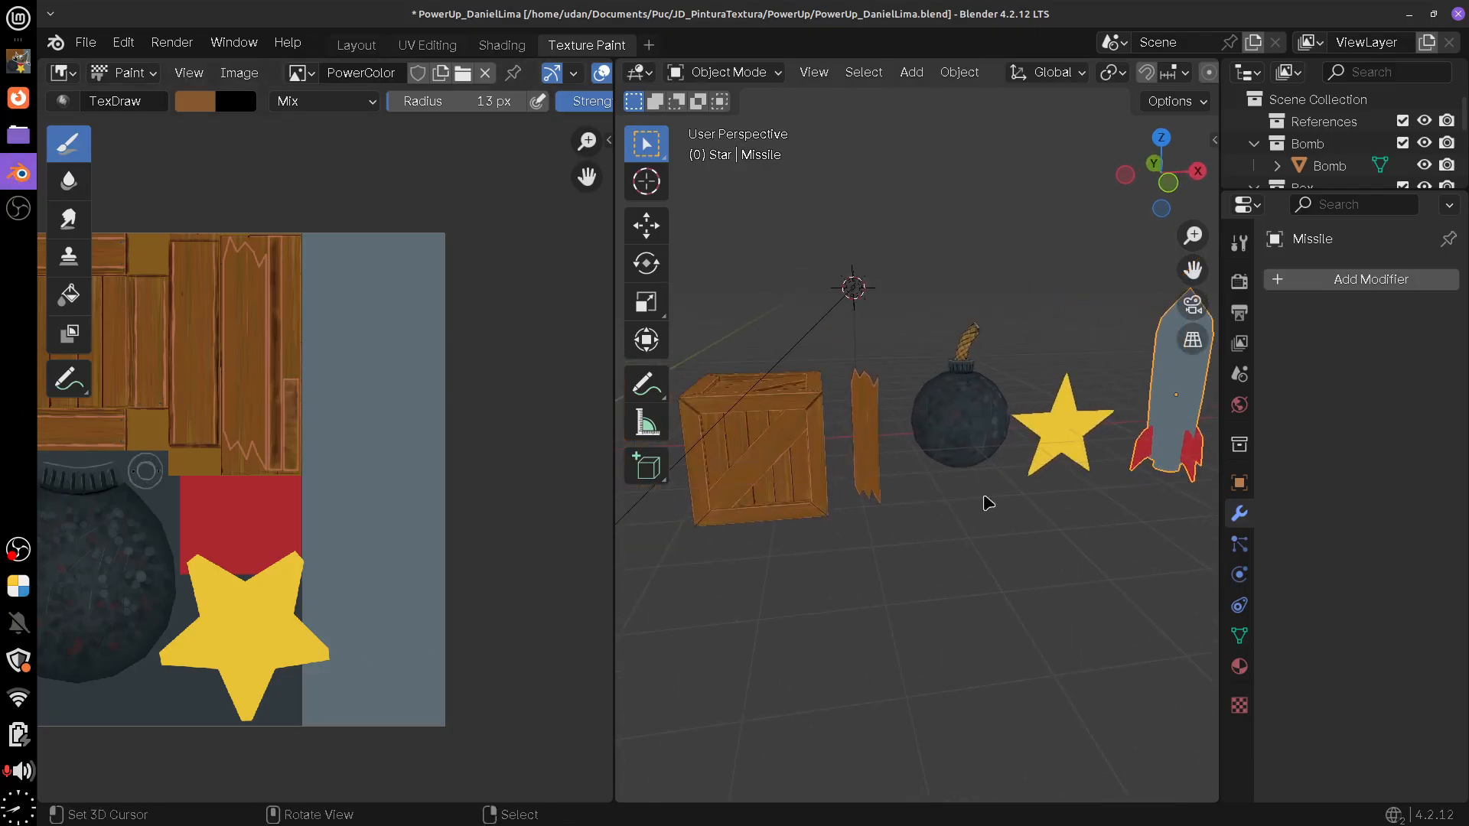
drag(800, 462, 914, 513)
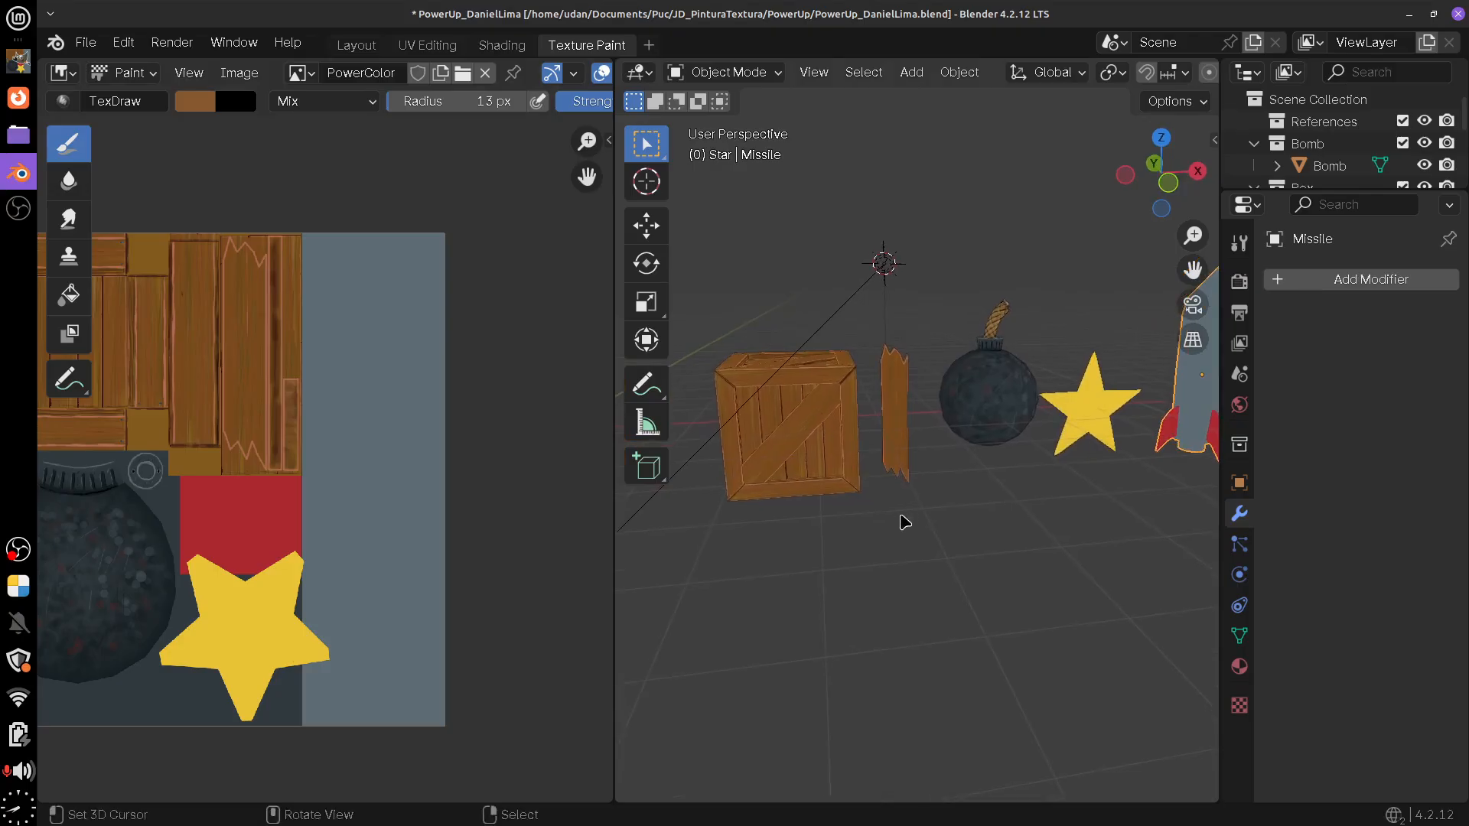
scroll(902, 518, up, 3)
scroll(903, 514, down, 2)
drag(1030, 425, 895, 493)
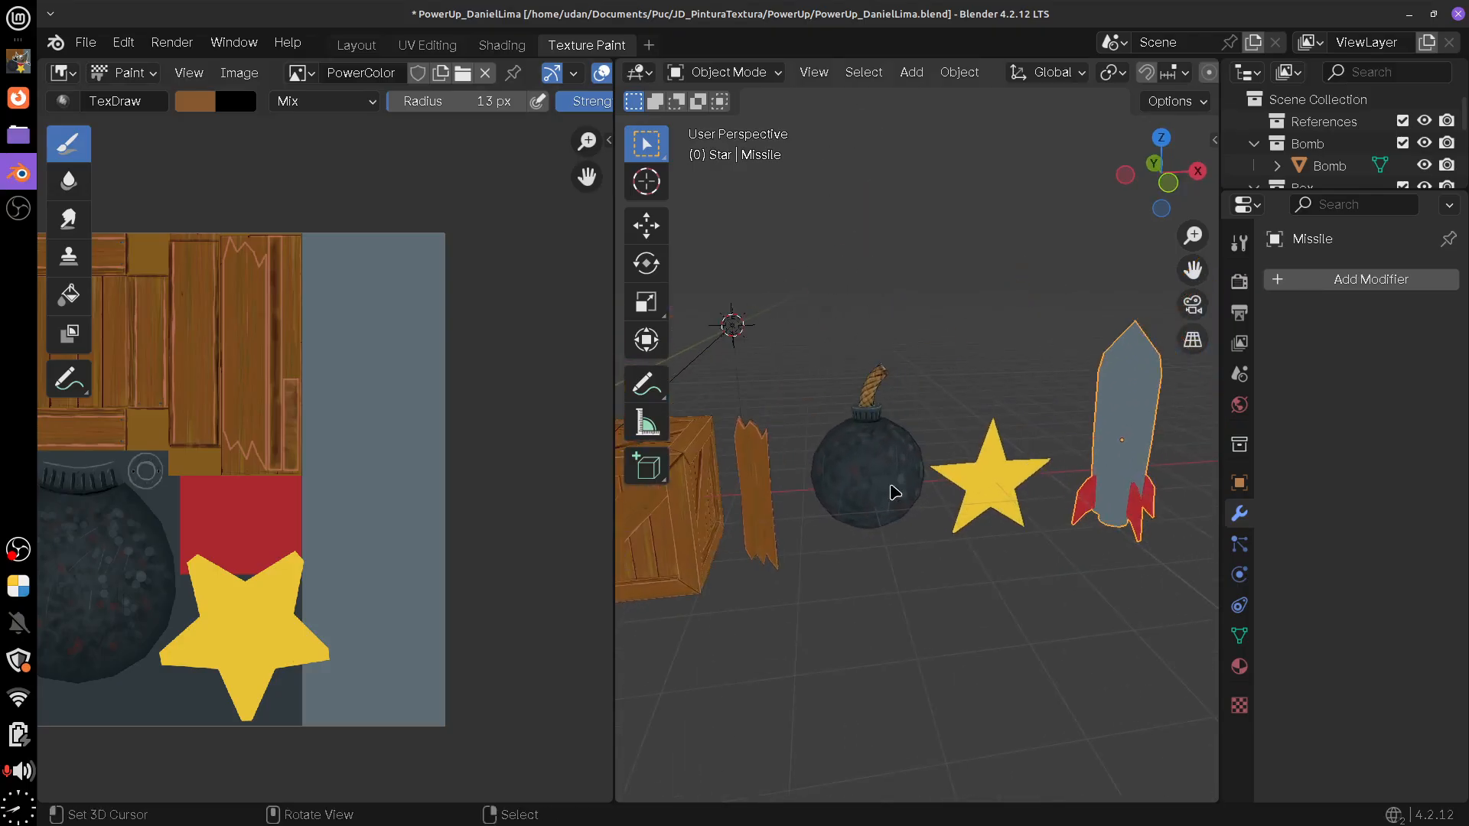
scroll(894, 493, up, 5)
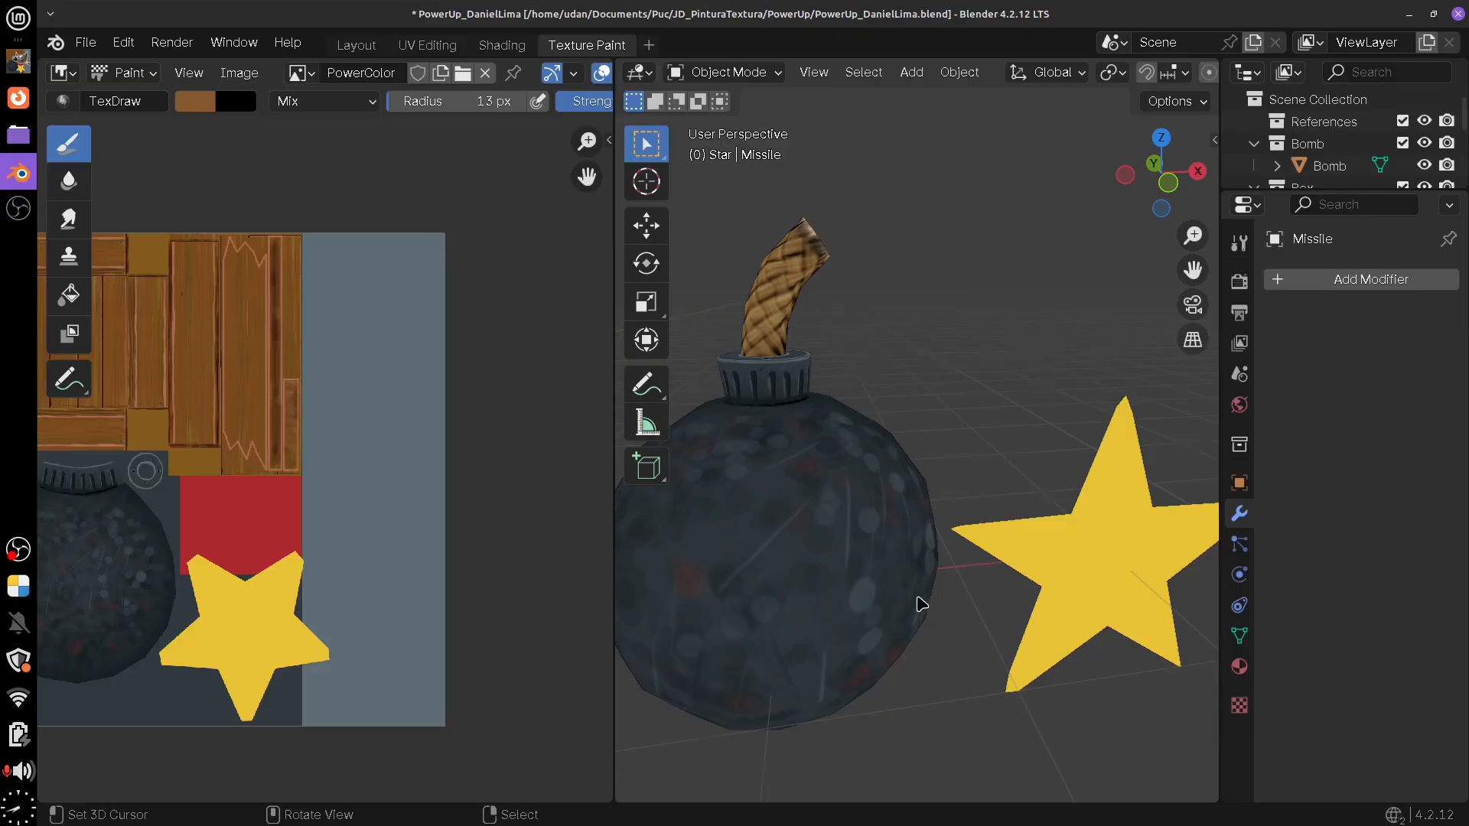
scroll(918, 600, down, 5)
drag(1098, 592, 934, 571)
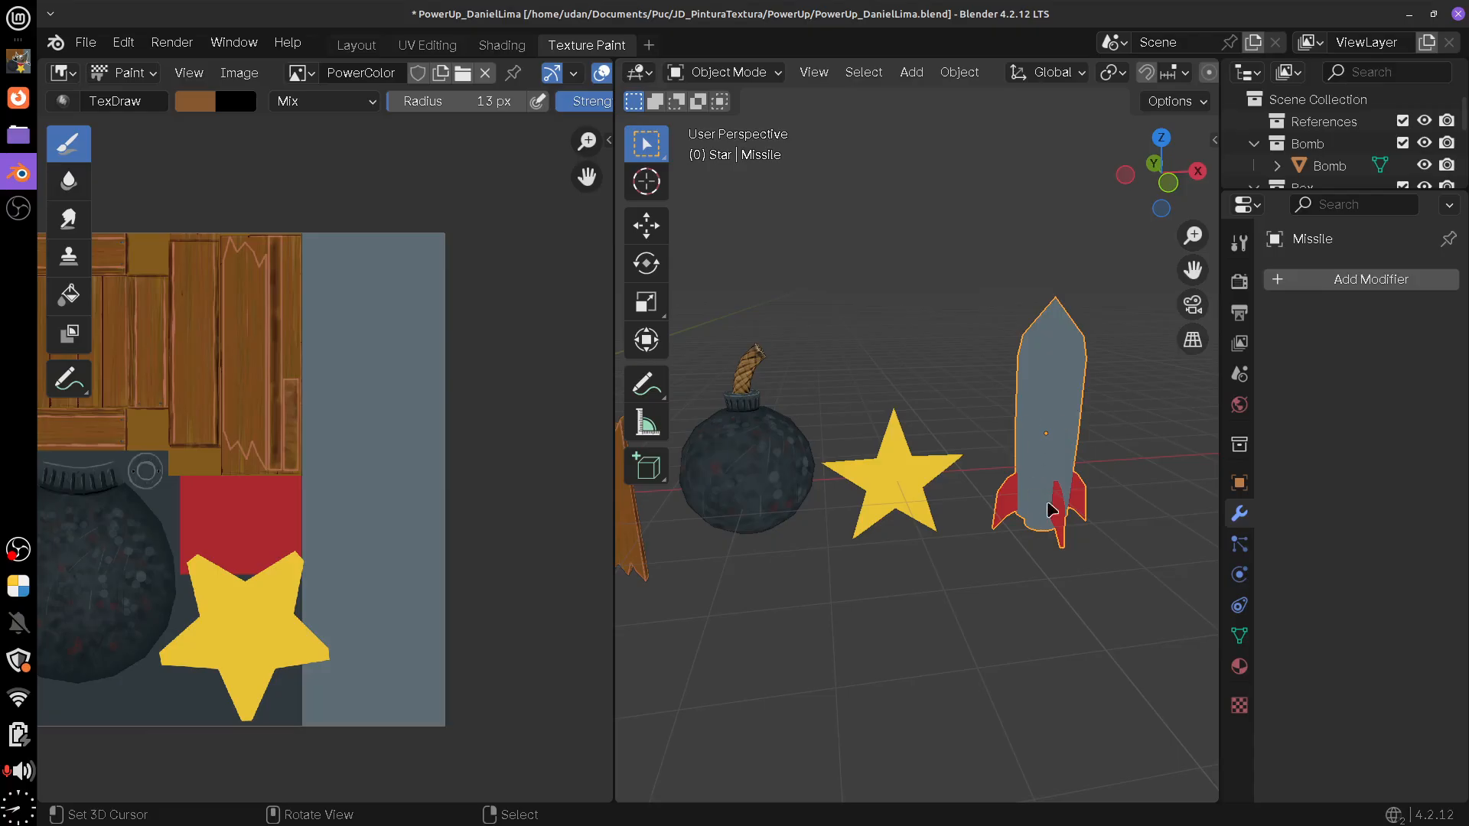
drag(1044, 555, 1072, 623)
key(Tab)
key(Tab)
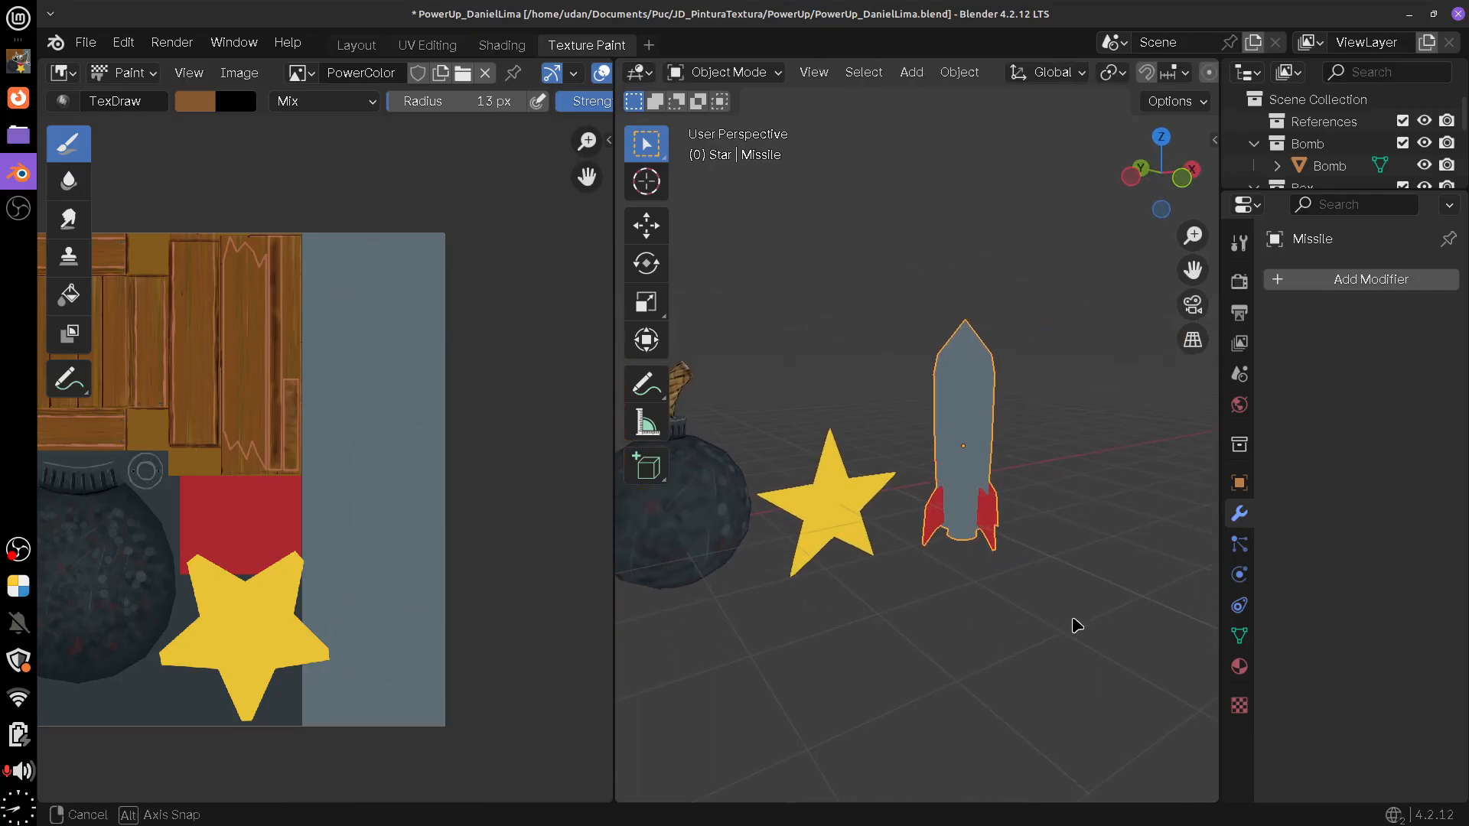
Switch to Firefox and review the old tin toy rocket image search and the opened rocket reference photos
click(19, 97)
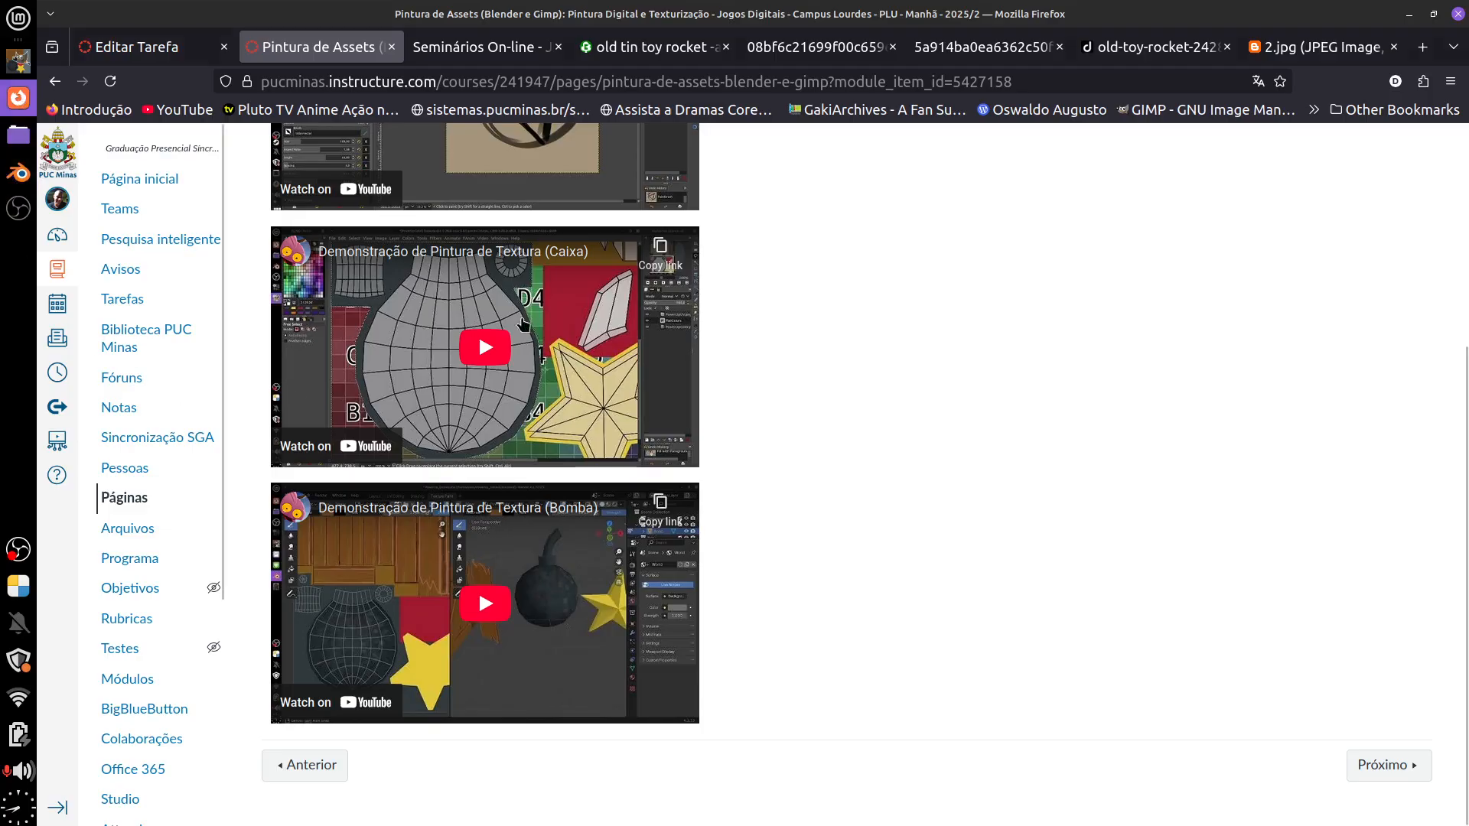
click(652, 47)
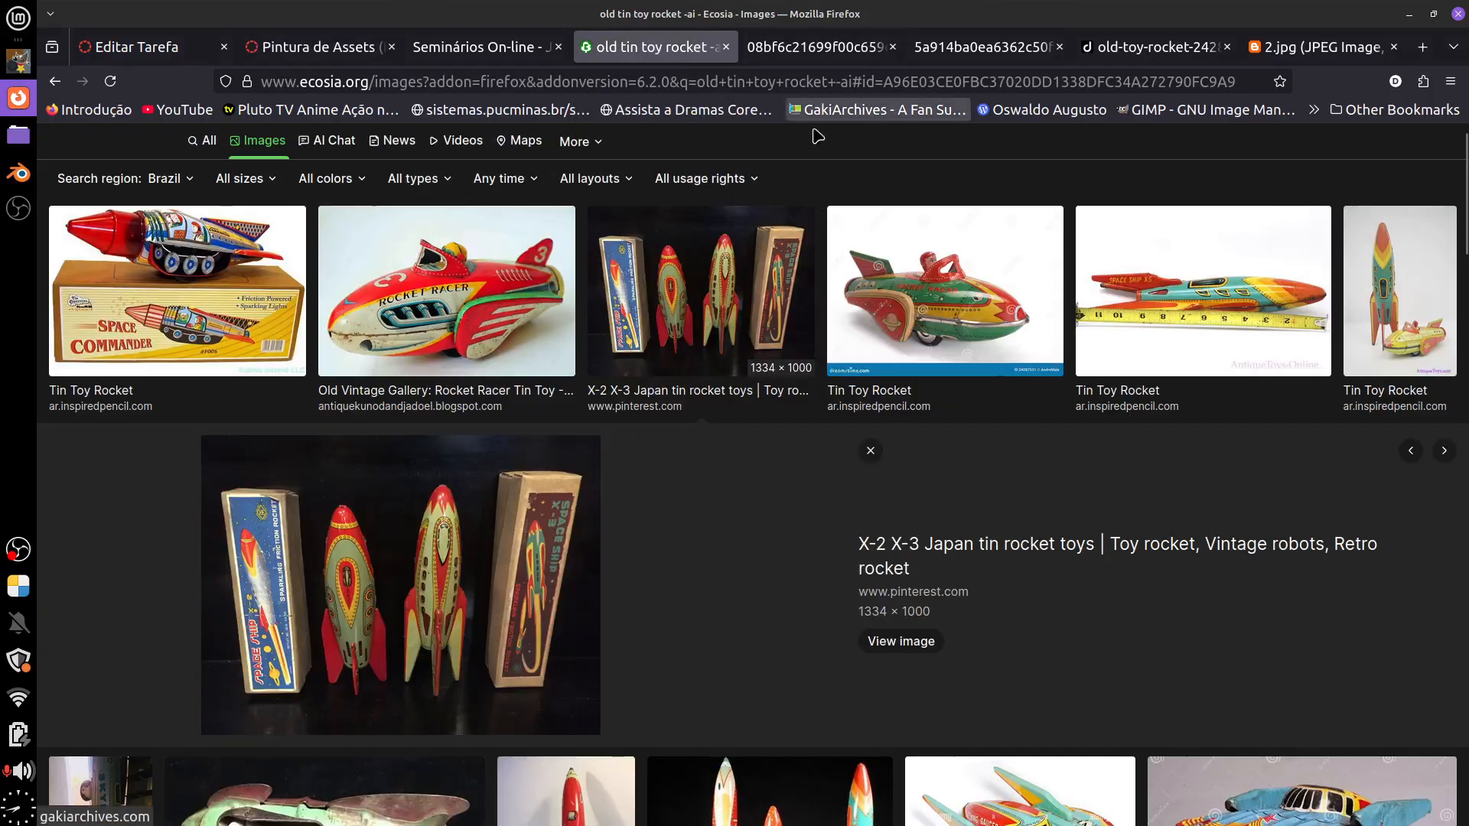
click(819, 46)
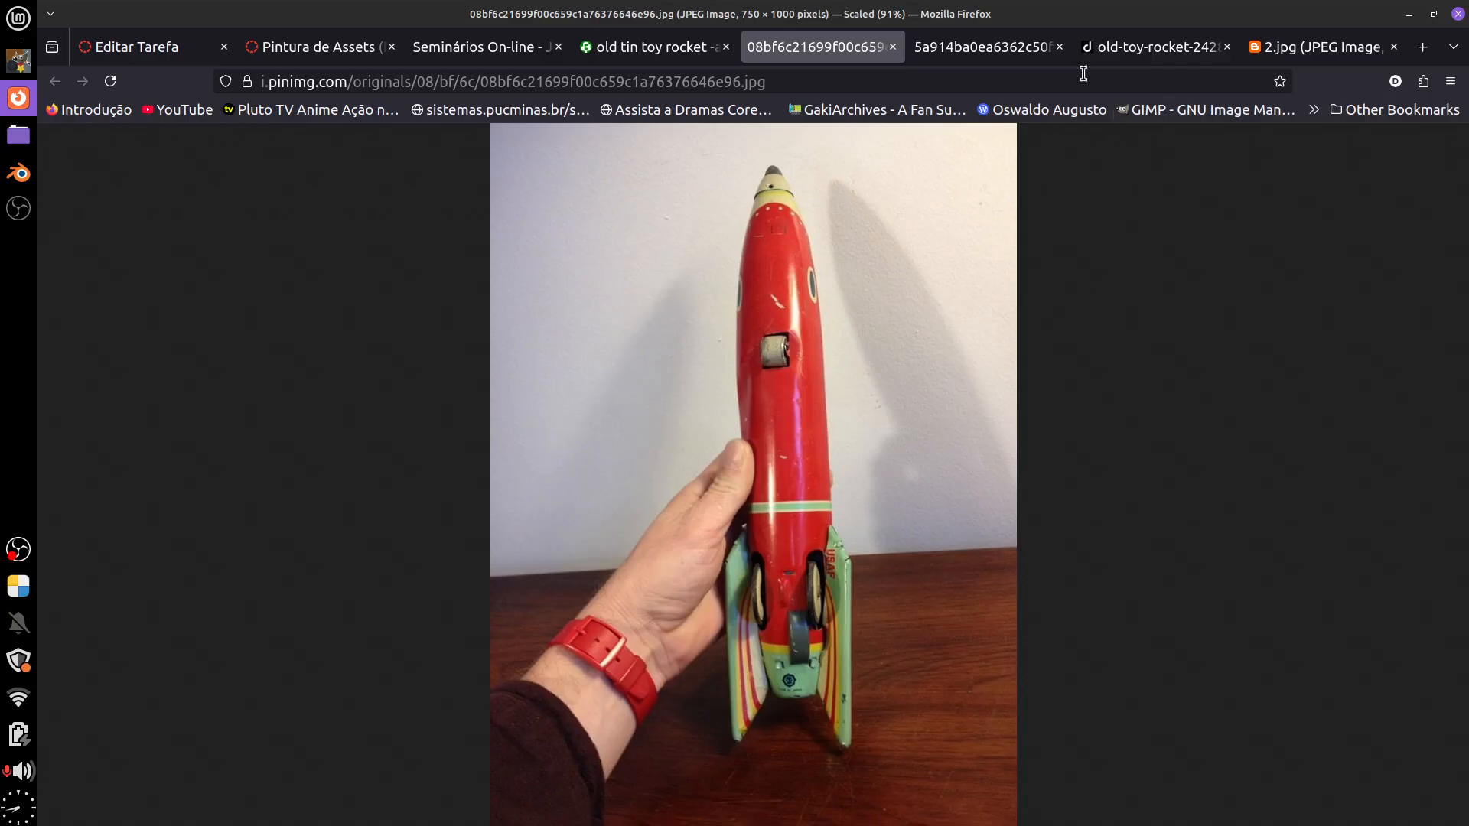
click(1017, 46)
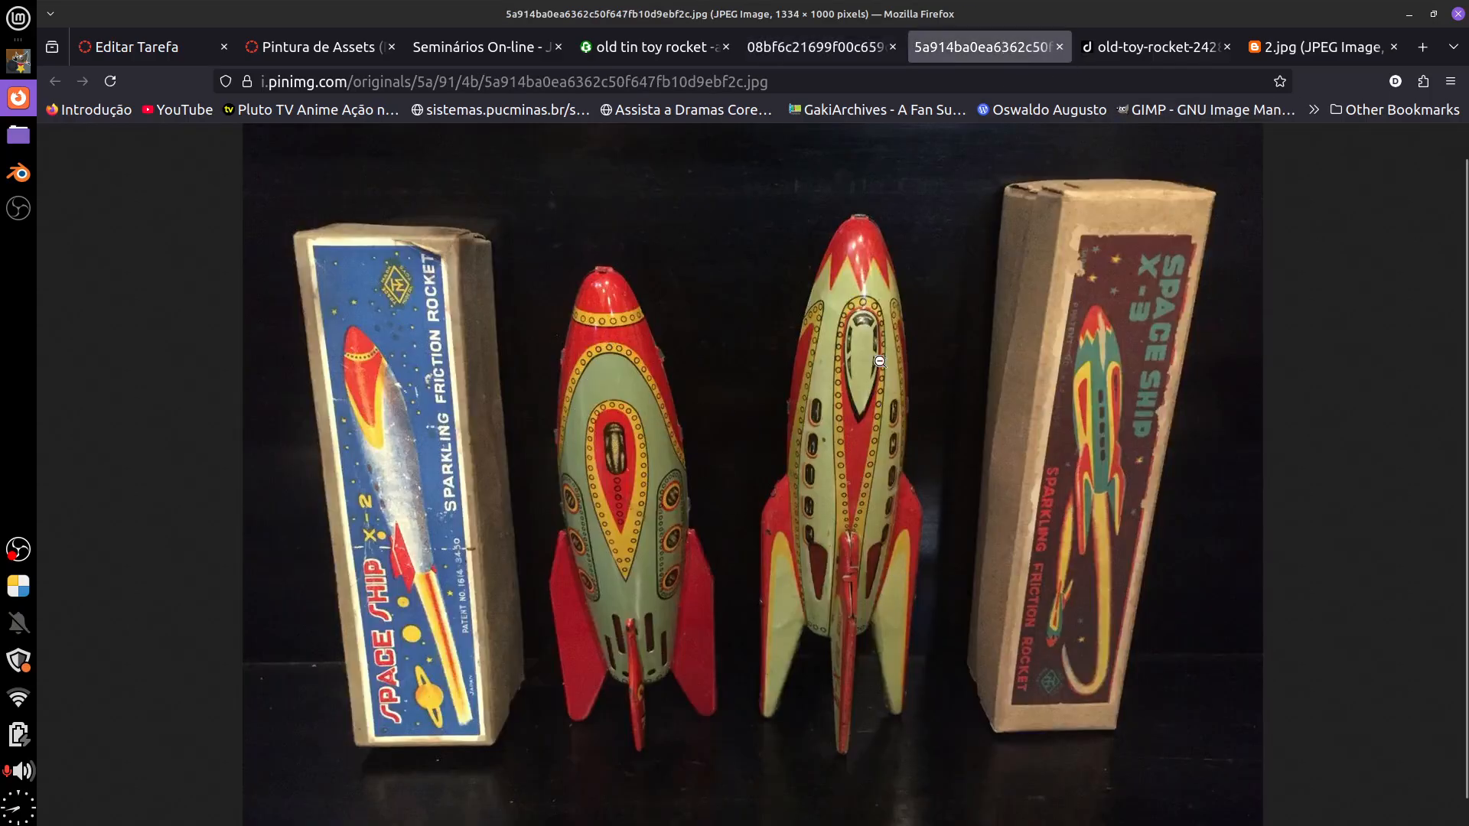
click(1156, 49)
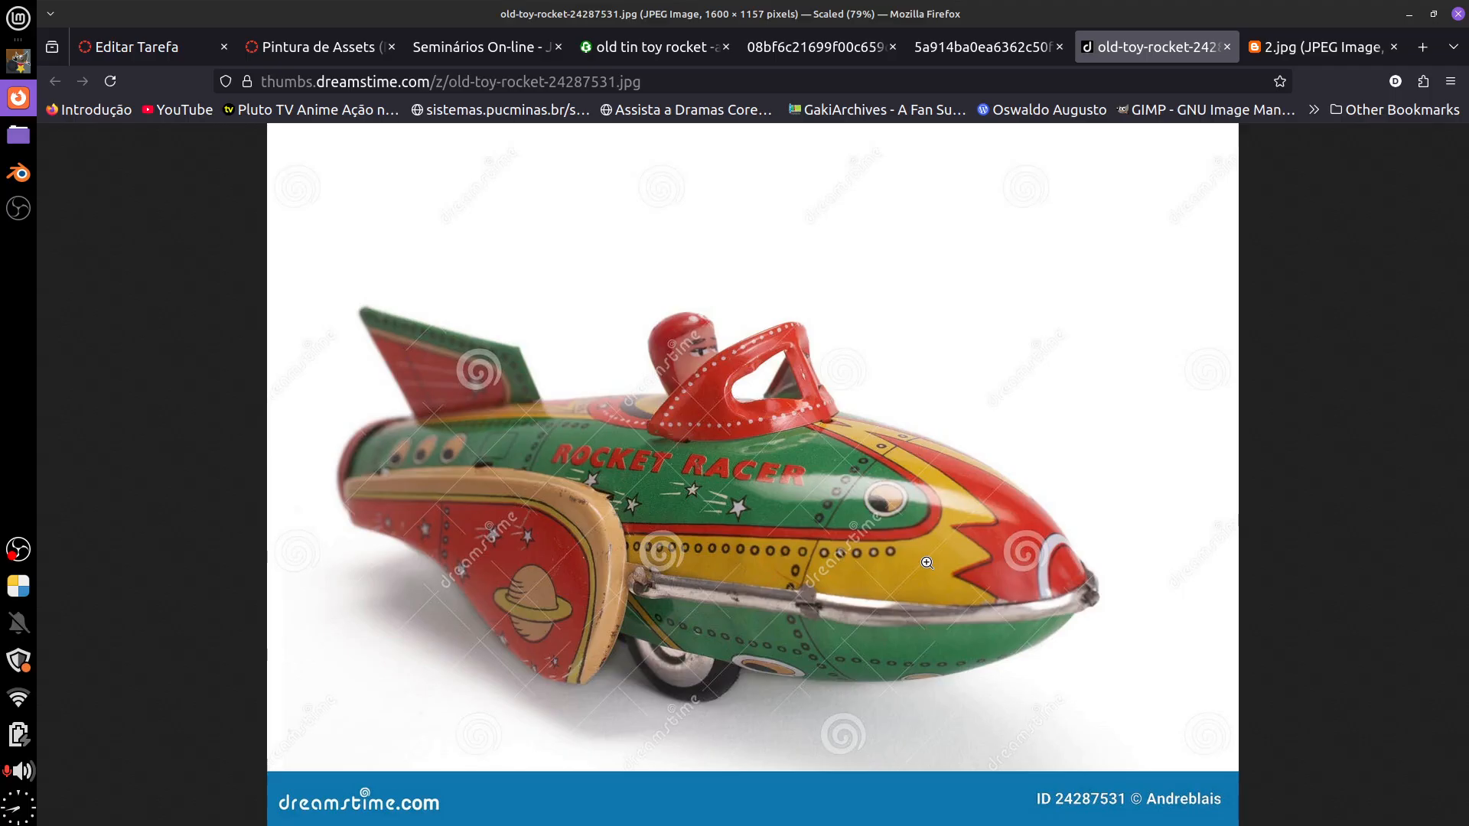
key(ctrl+Tab)
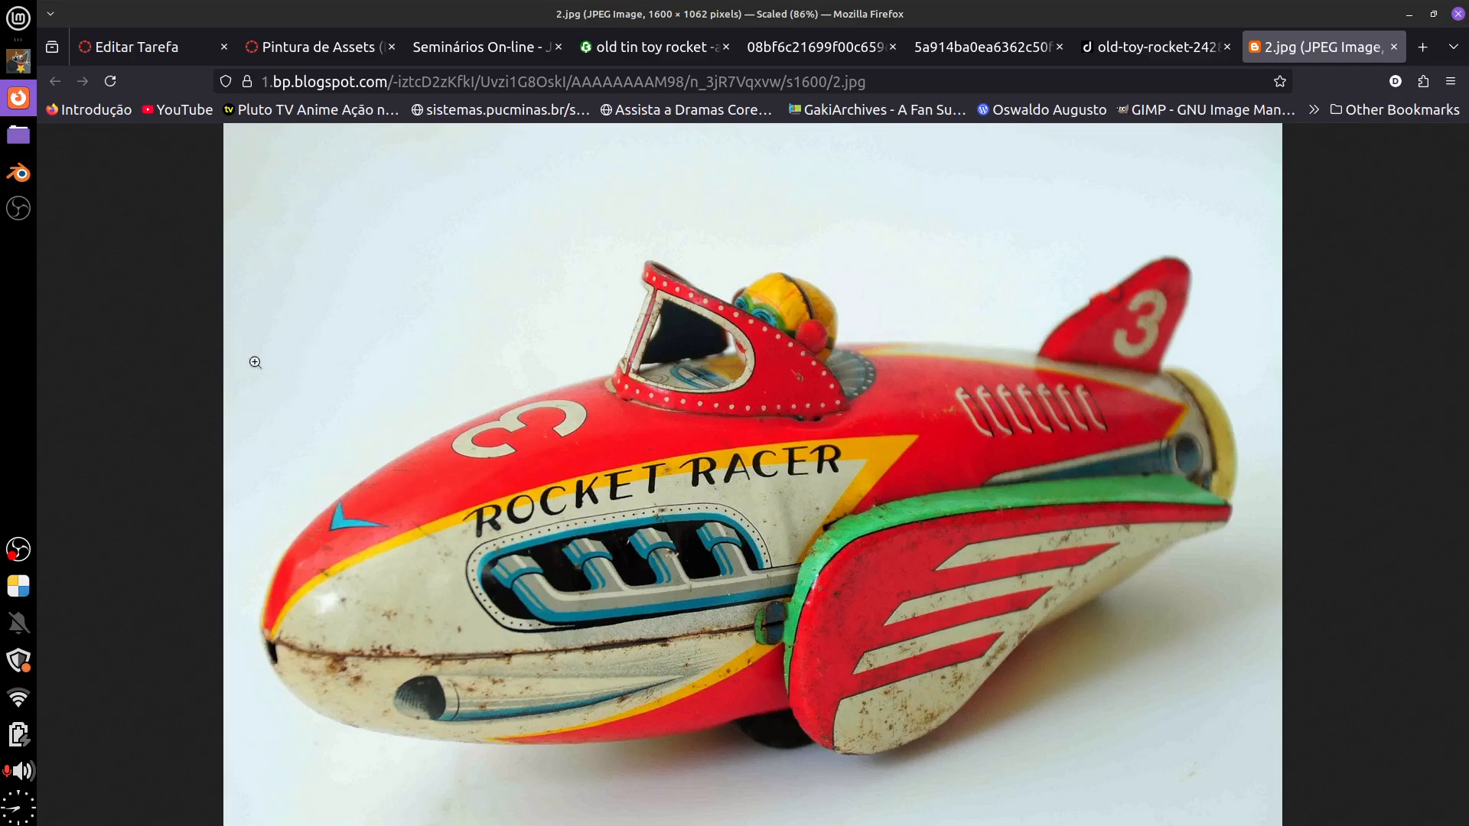
Switch to Blender and check the missile's mesh
click(28, 175)
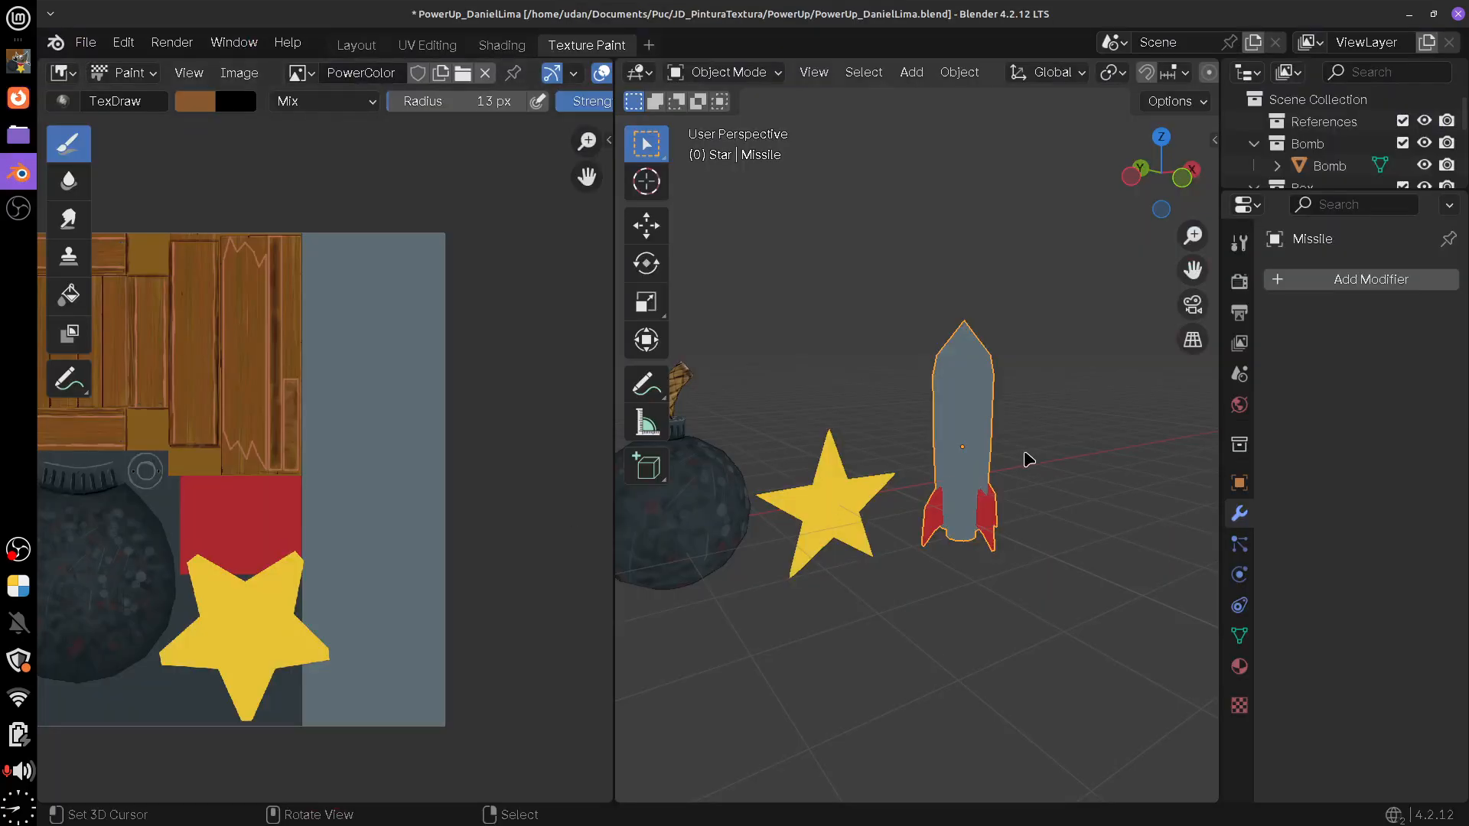
key(Tab)
key(Tab)
Switch to GIMP, show the PowerUpUV.png layer and set its opacity to 59.1
click(19, 61)
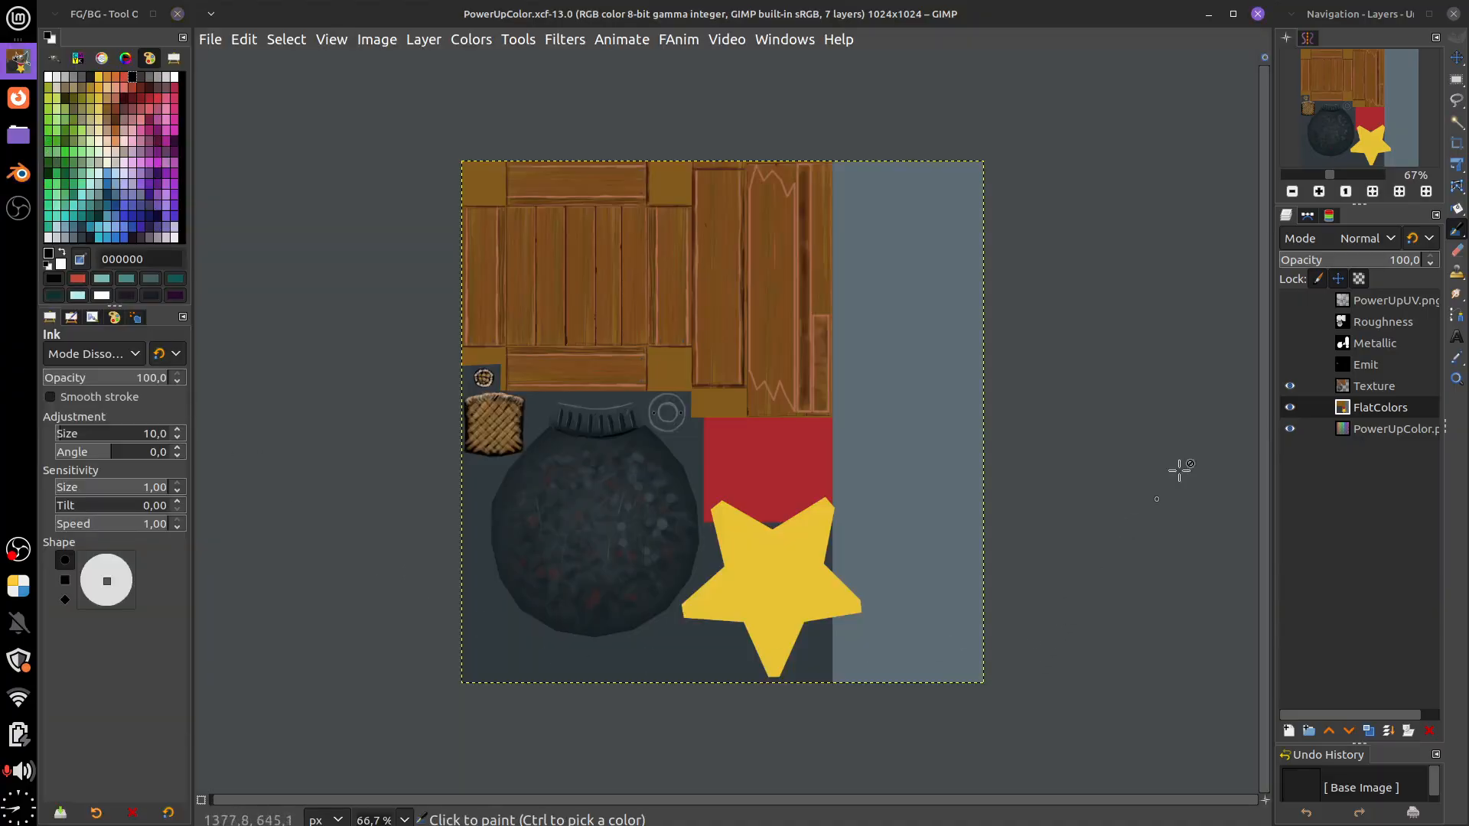
click(1290, 300)
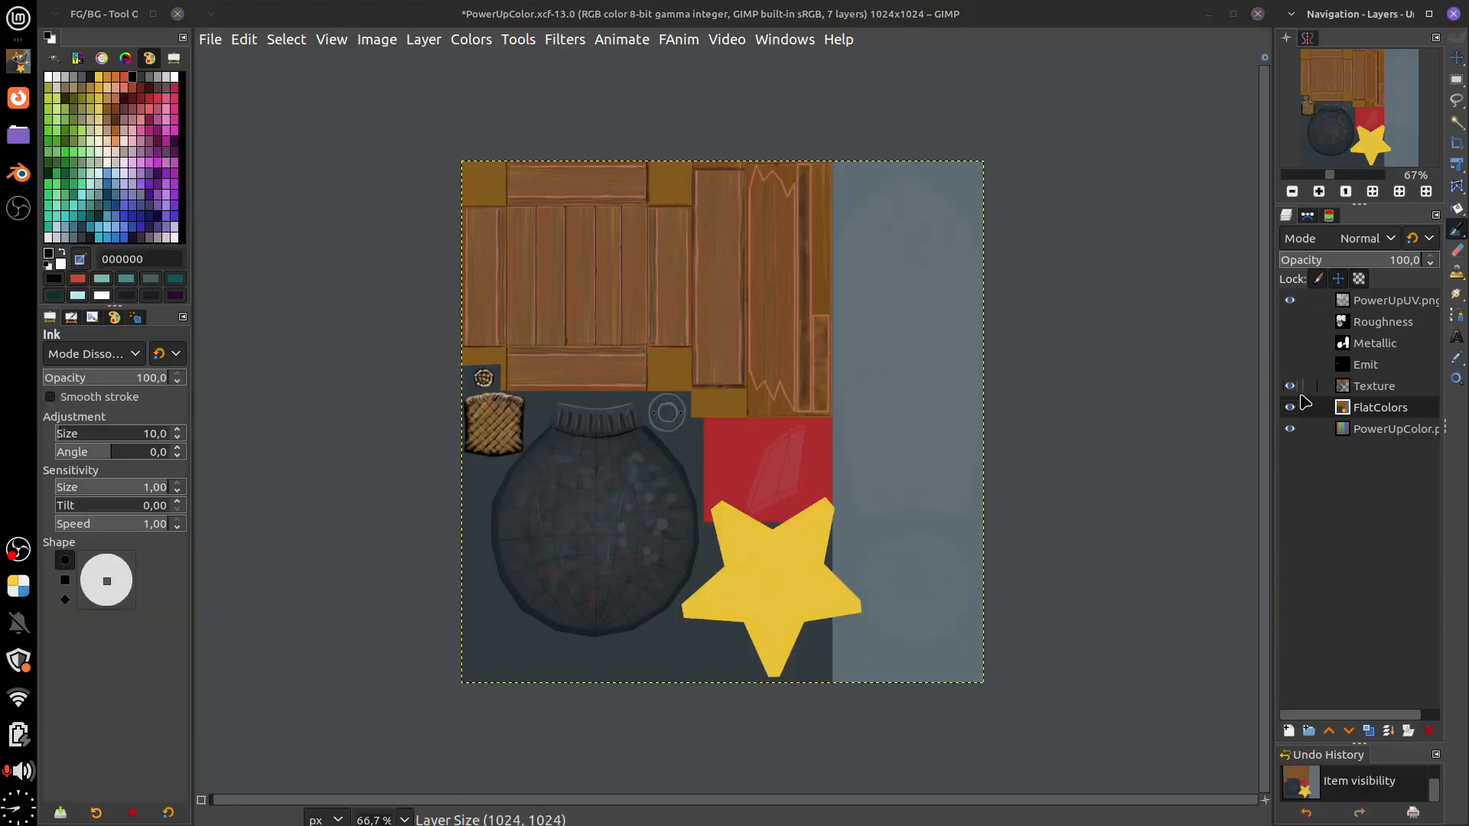
click(1382, 301)
click(1402, 260)
drag(1402, 269, 1342, 271)
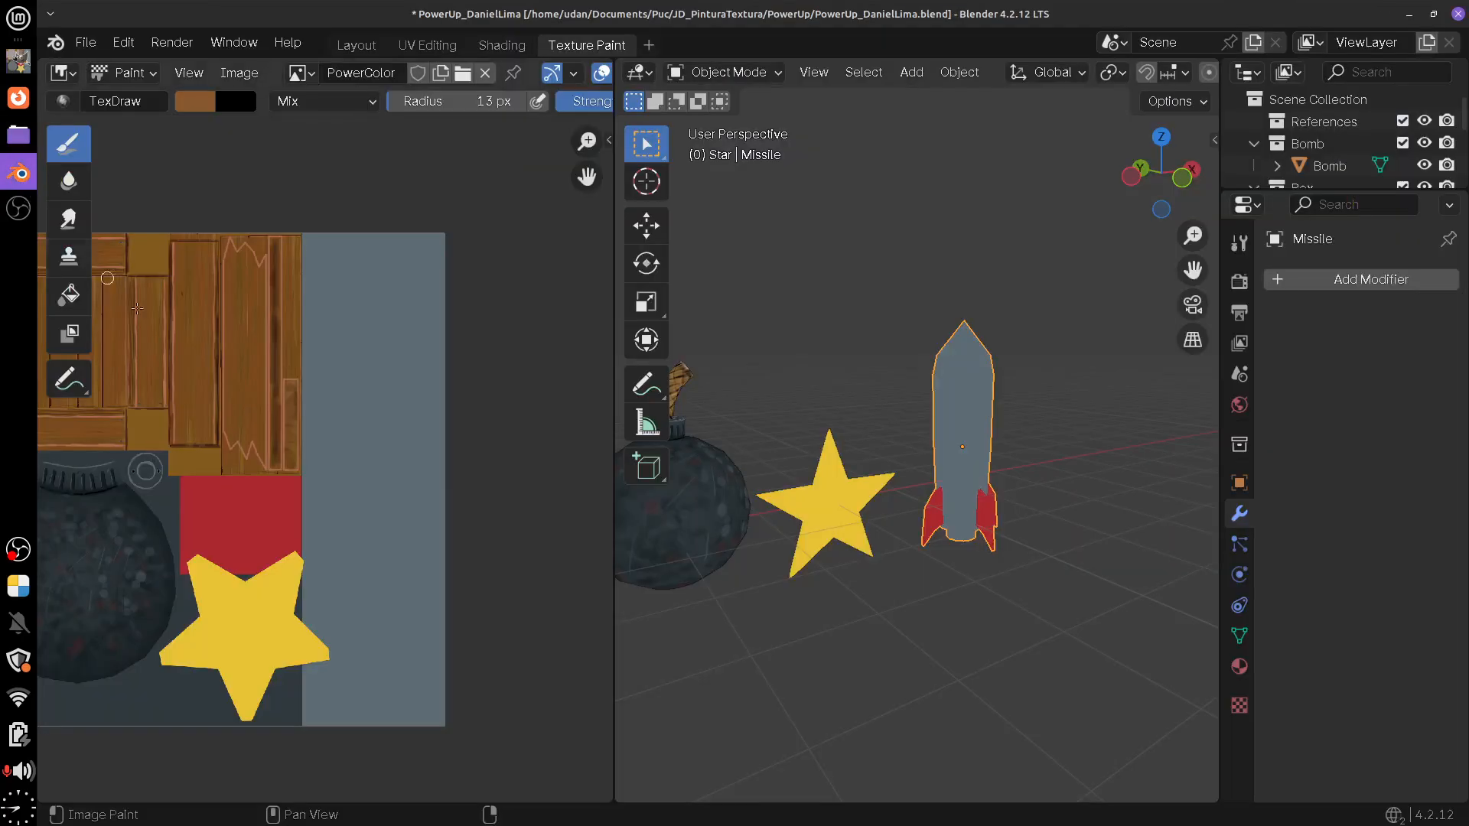
Switch to Blender and inspect the bomb's rope fuse up close, then the star and the missile
click(19, 173)
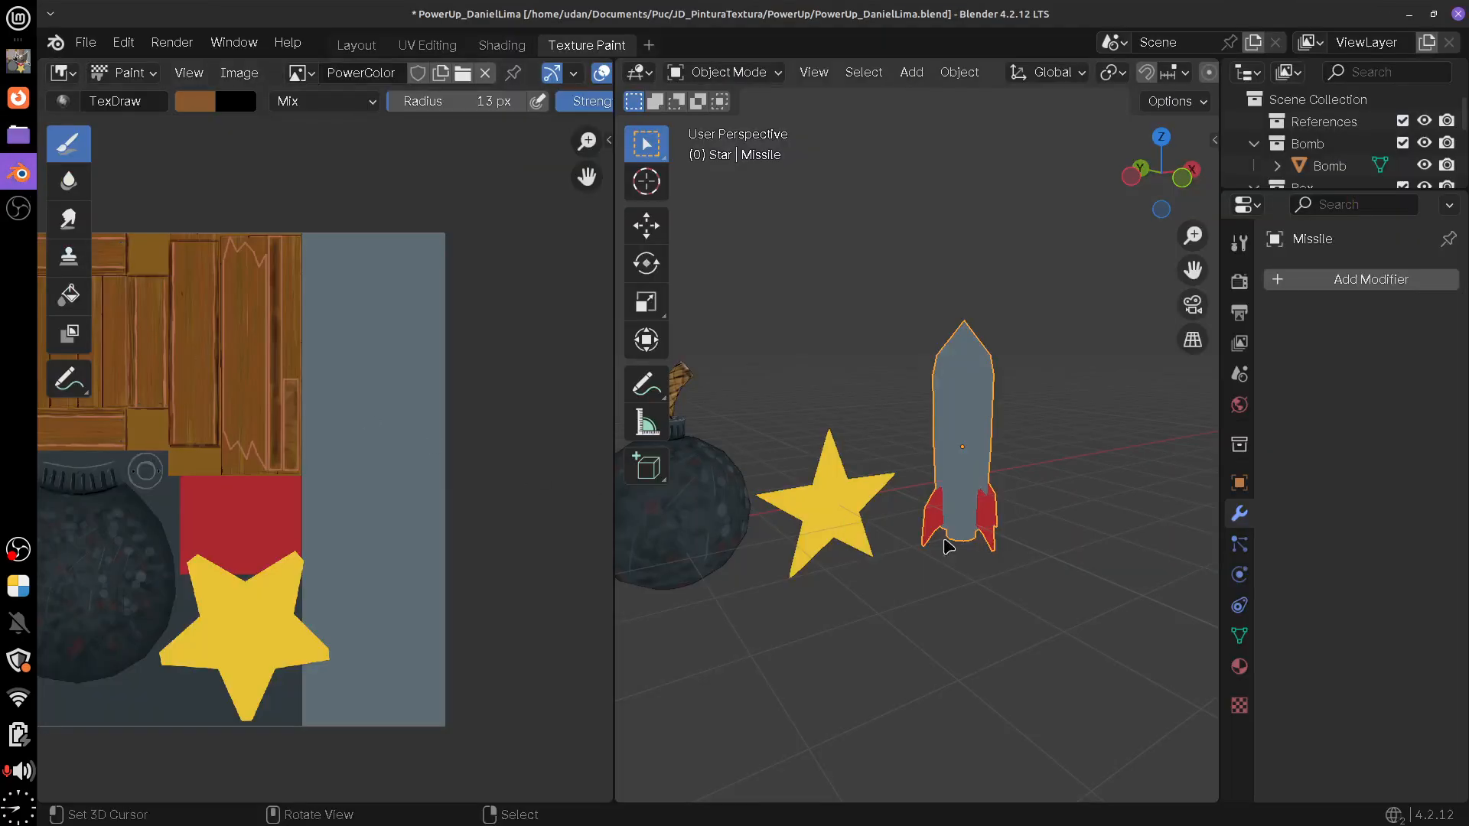
drag(947, 546, 884, 551)
drag(955, 452, 916, 424)
scroll(1042, 479, up, 6)
drag(1110, 565, 1020, 534)
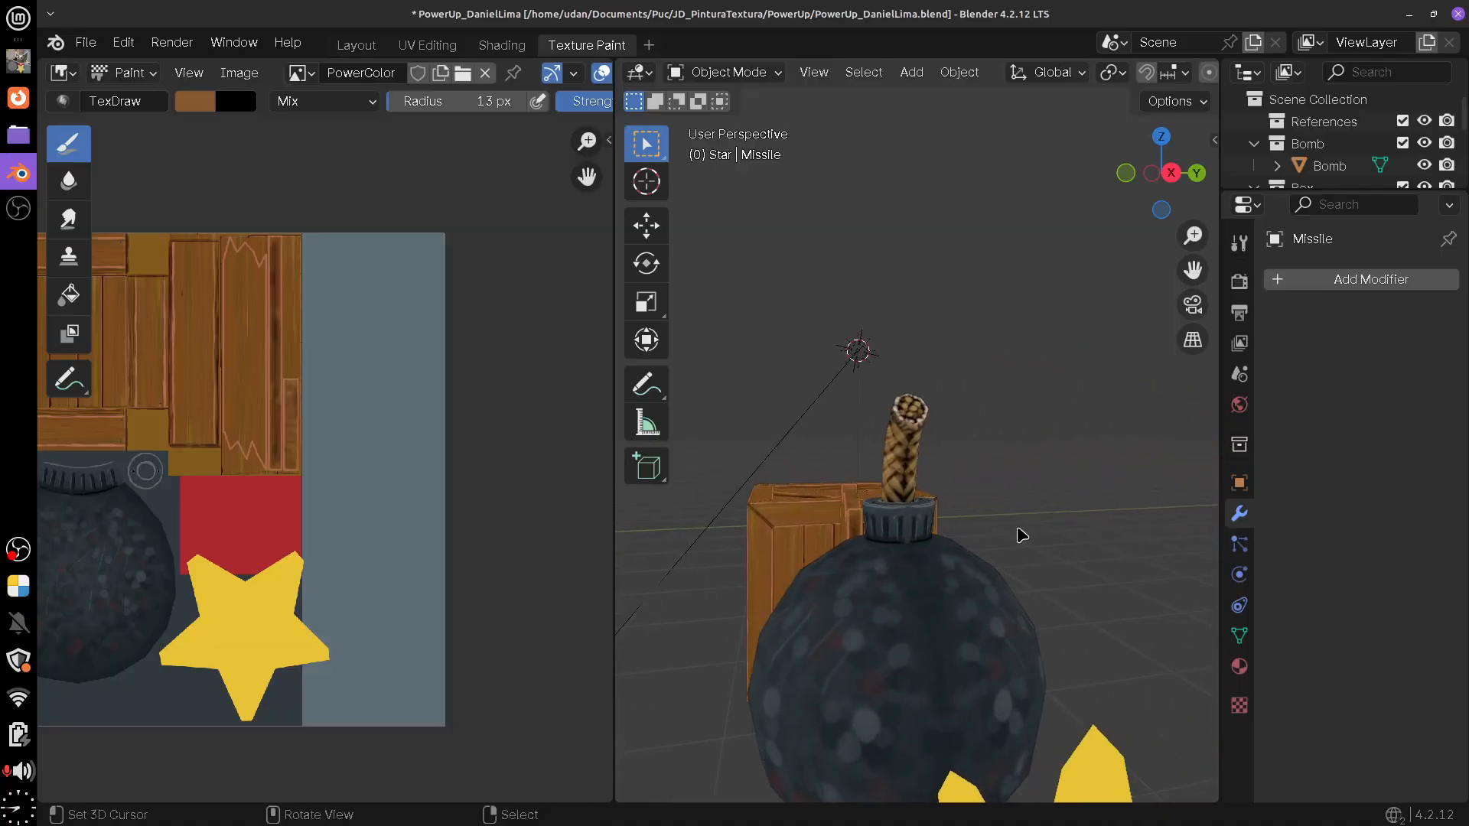
scroll(1010, 538, up, 5)
scroll(978, 545, up, 1)
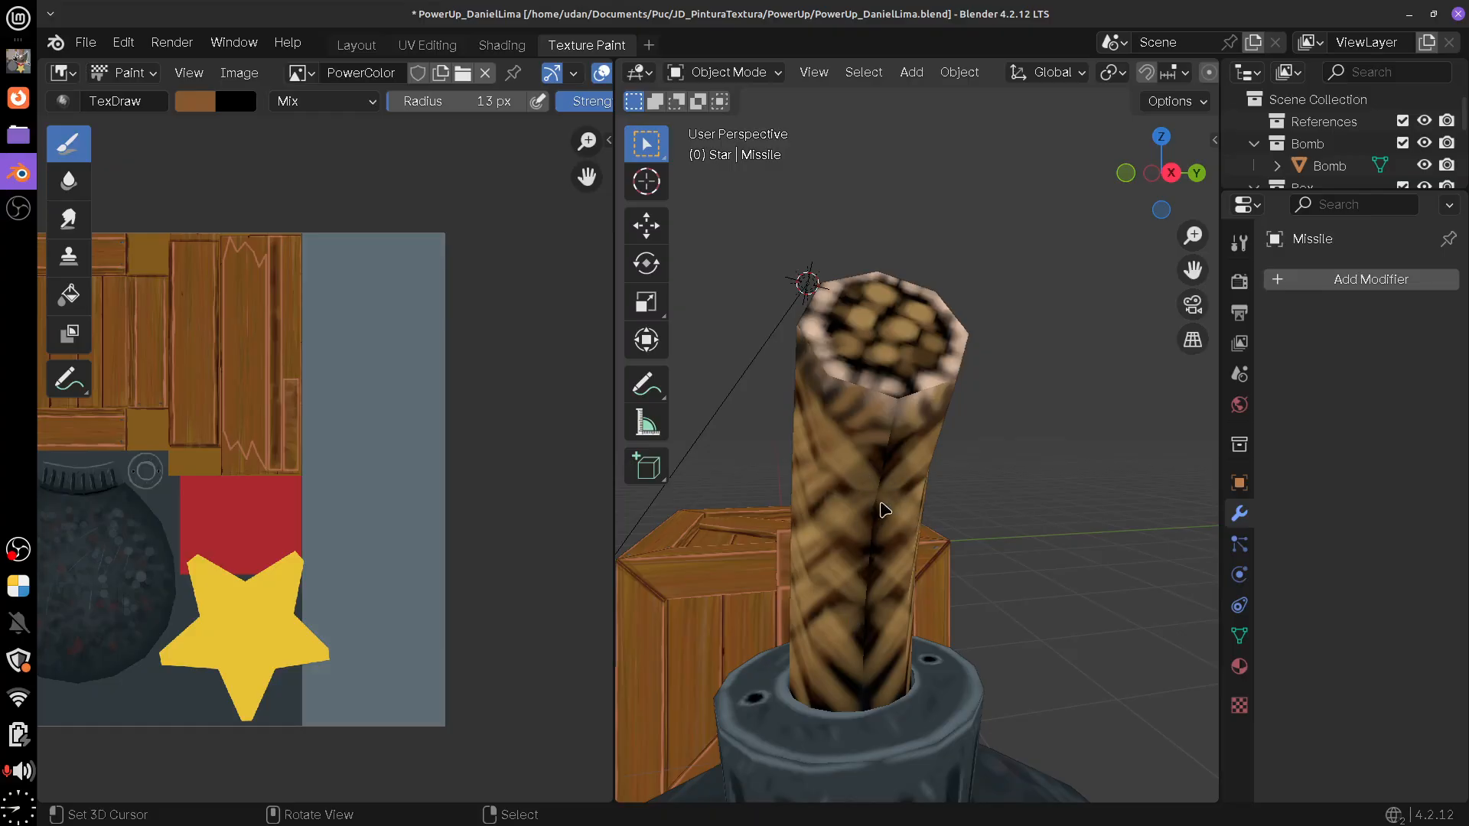
scroll(971, 573, down, 1)
drag(970, 573, 1133, 622)
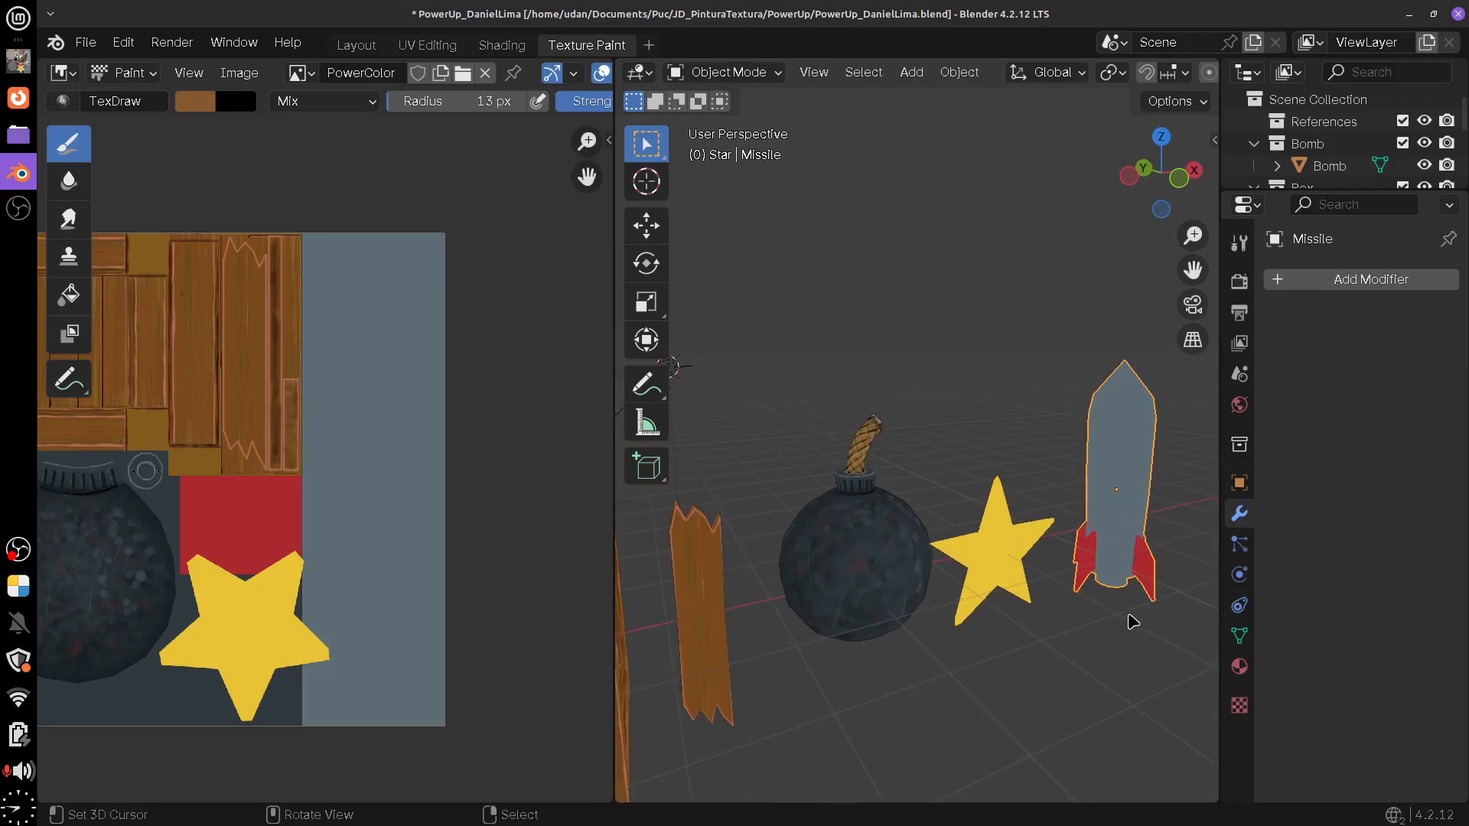
drag(1102, 555, 948, 548)
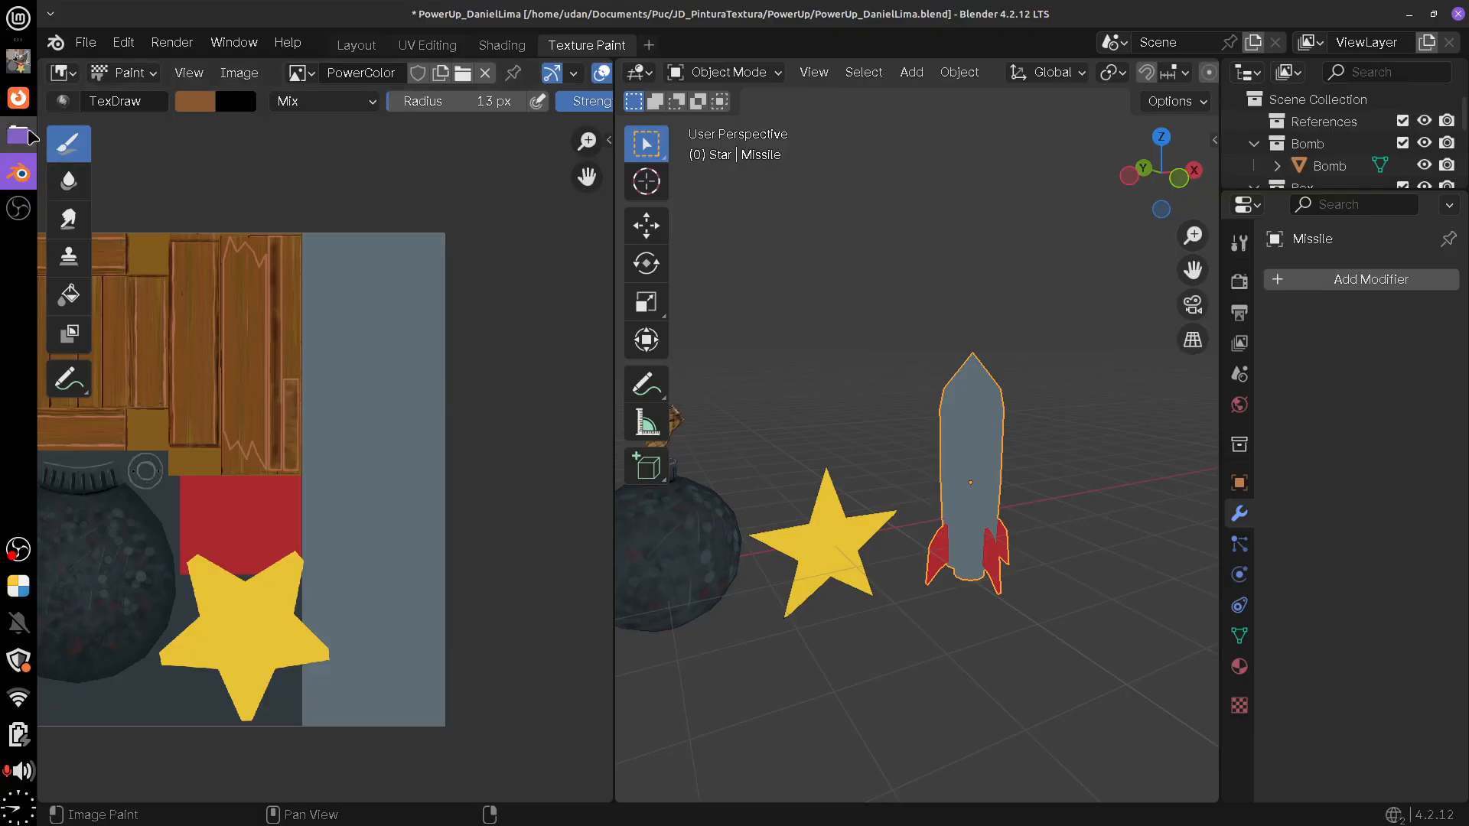
Switch to GIMP and examine the missile body's UV layout at 150% zoom
click(18, 59)
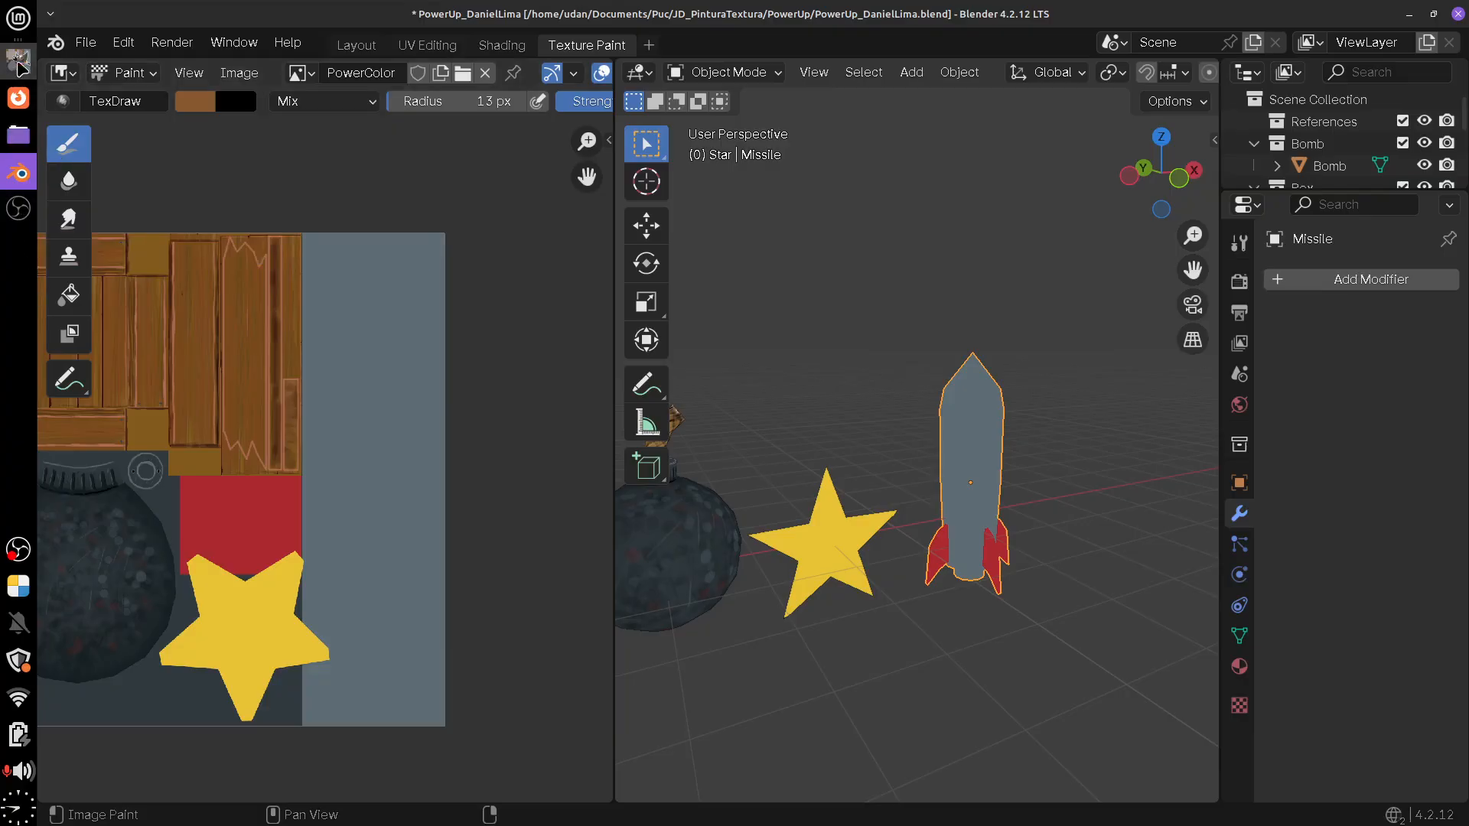
drag(1091, 452, 1053, 553)
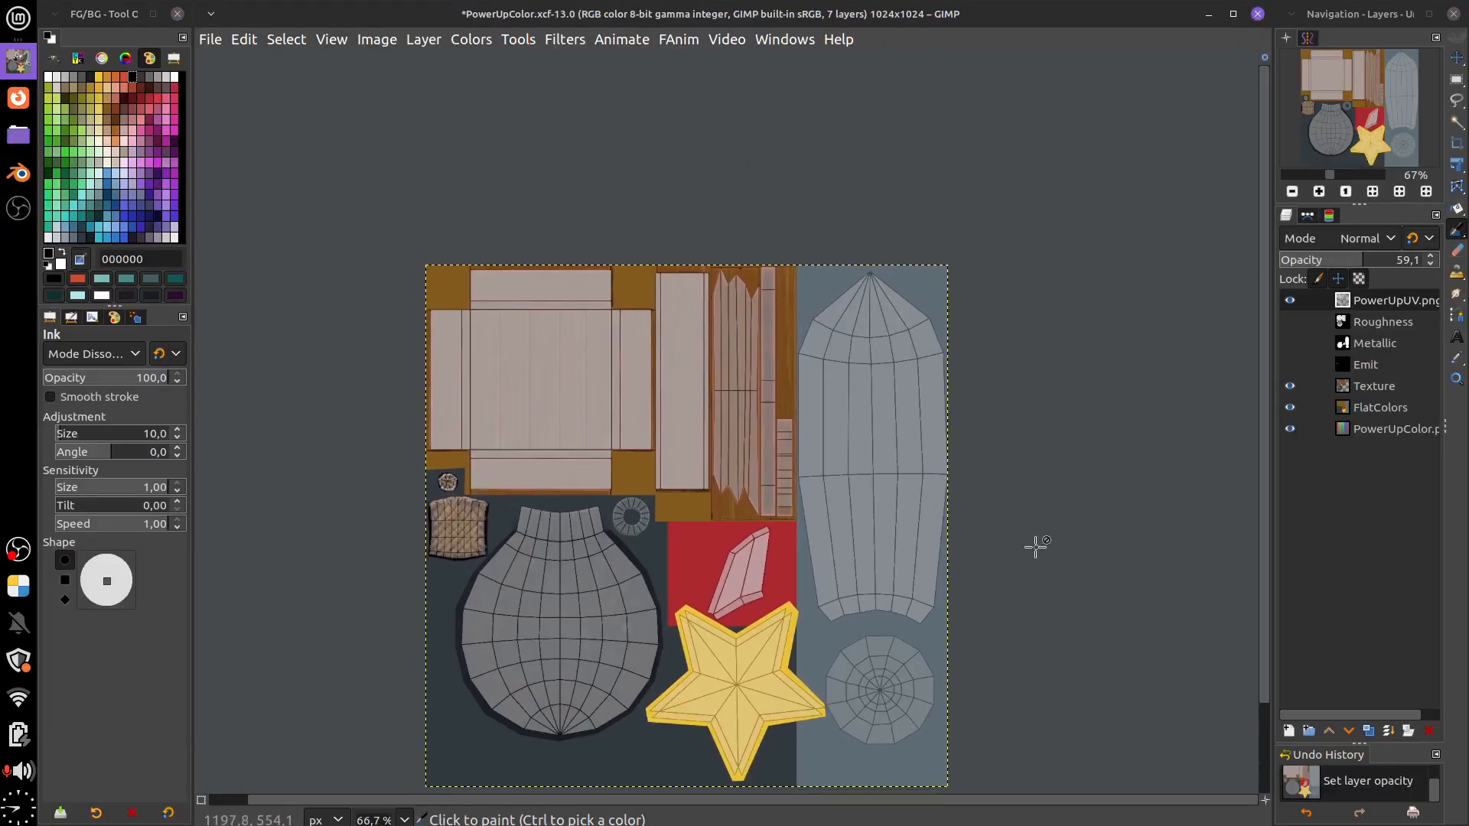
scroll(985, 487, right, 2)
scroll(985, 486, down, 1)
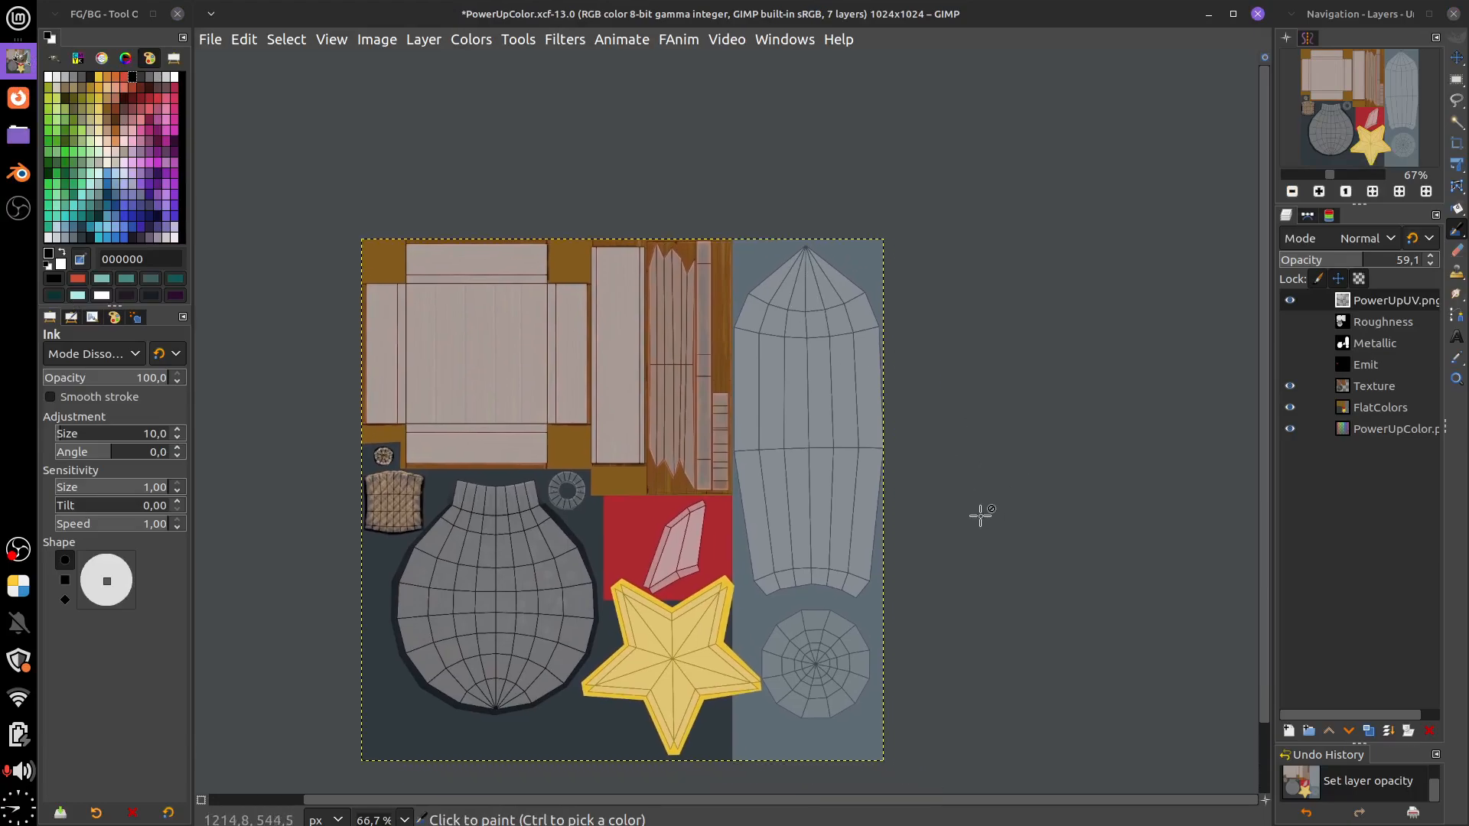
scroll(986, 505, up, 2)
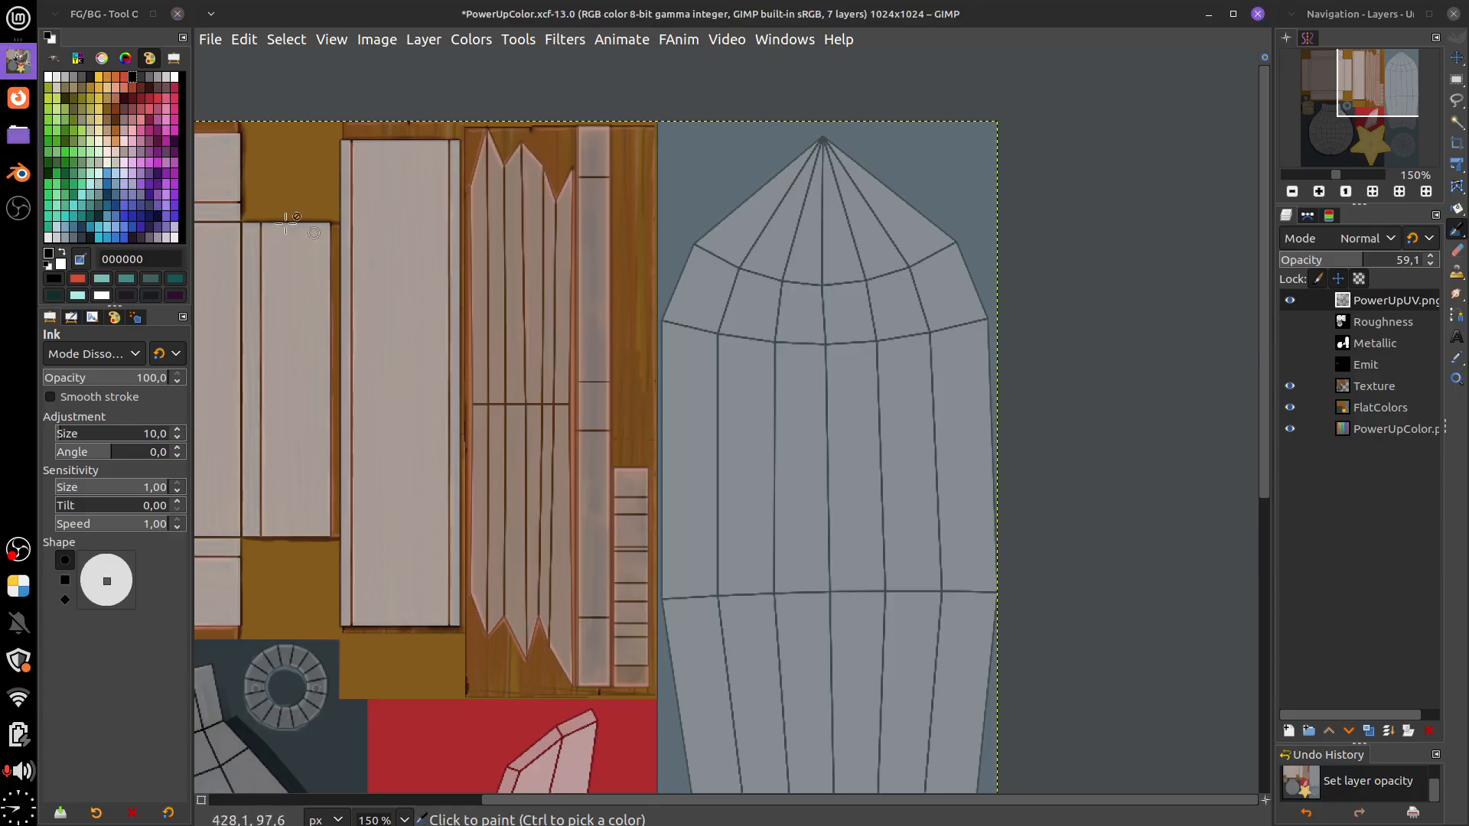
Switch to Firefox and compare the Rocket Racer photos with the photo of the two upright tin rockets
click(25, 105)
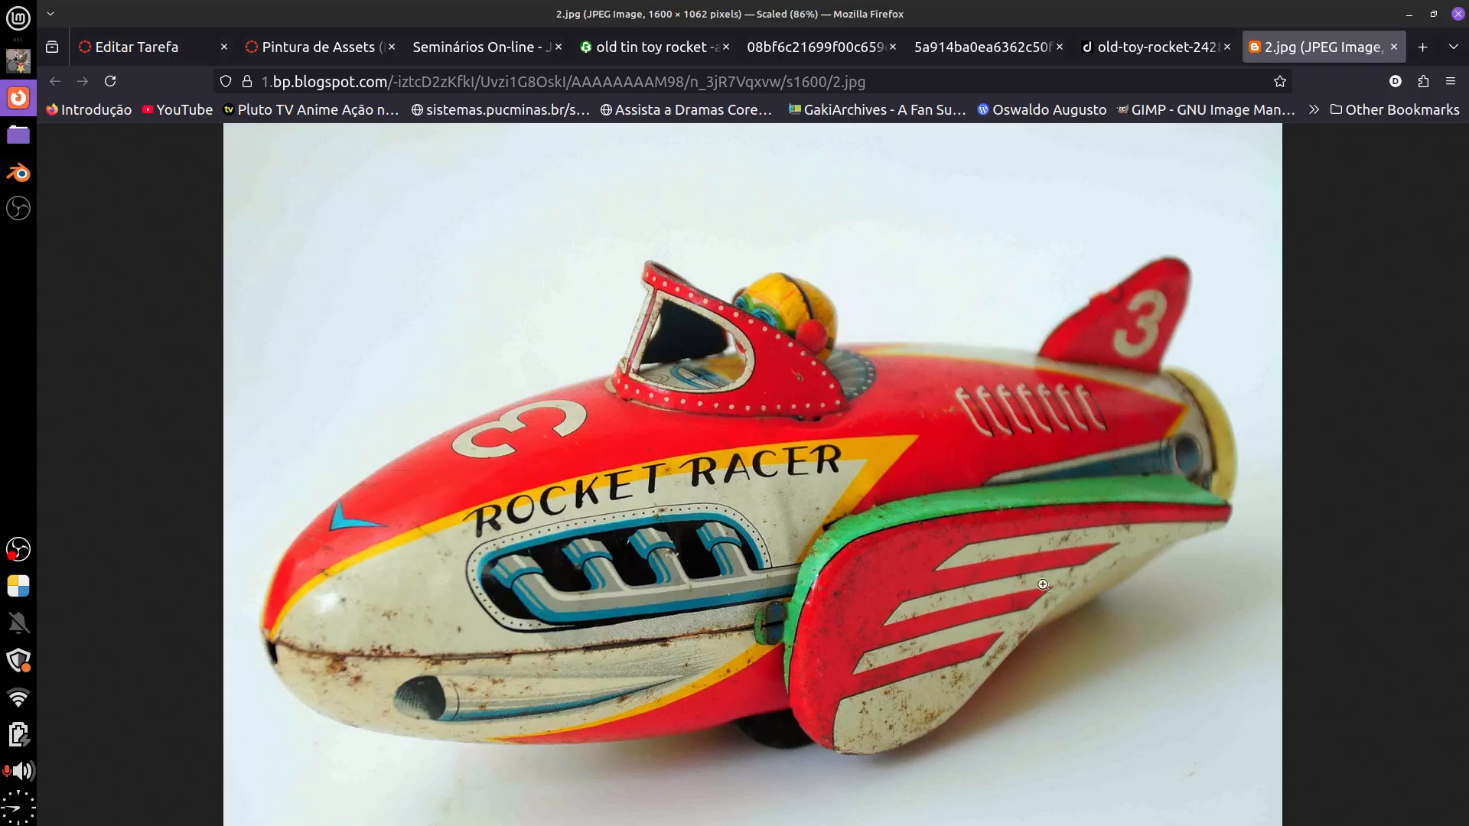
key(ctrl+shift+Tab)
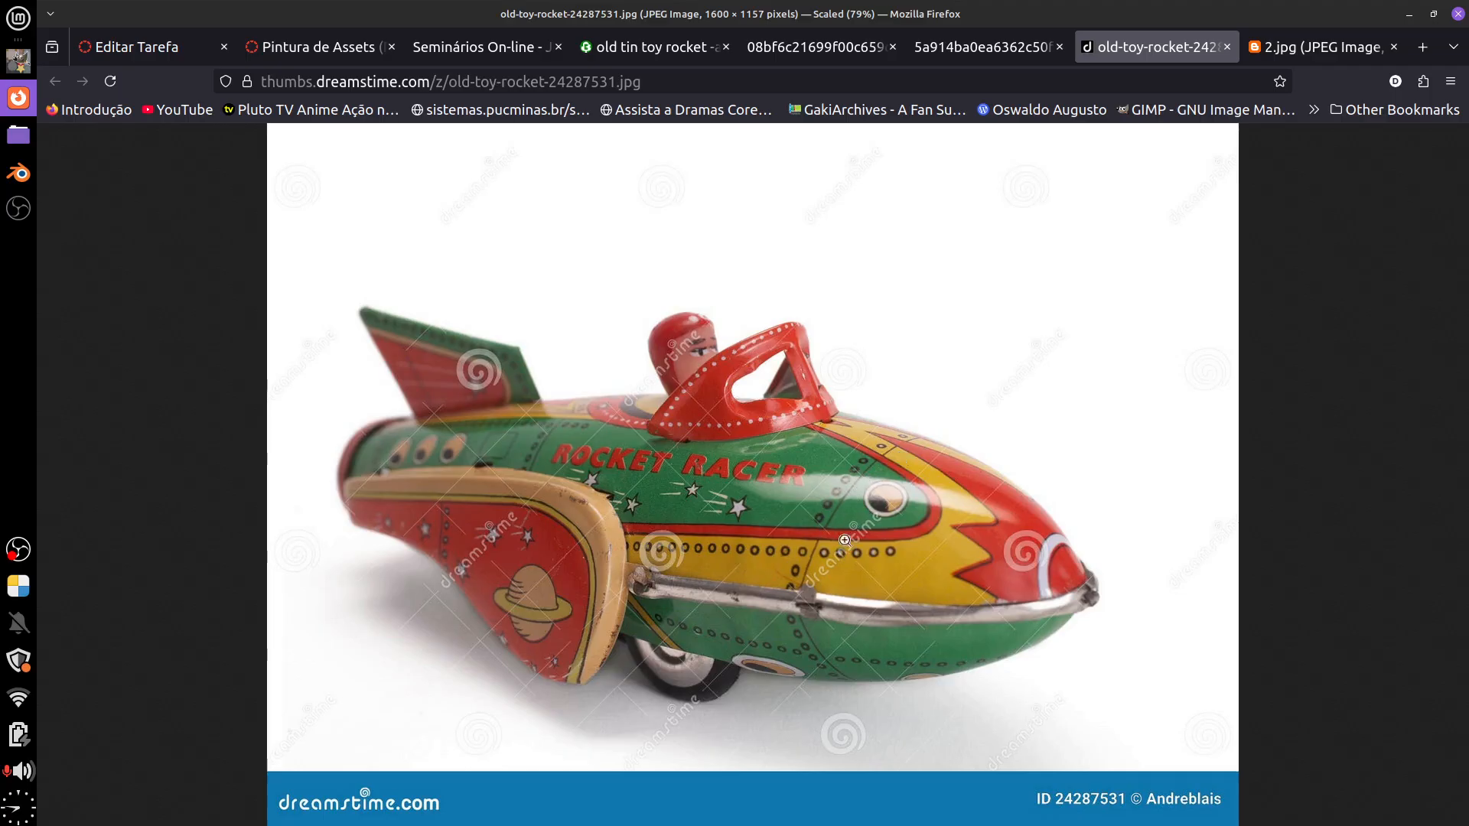
click(987, 46)
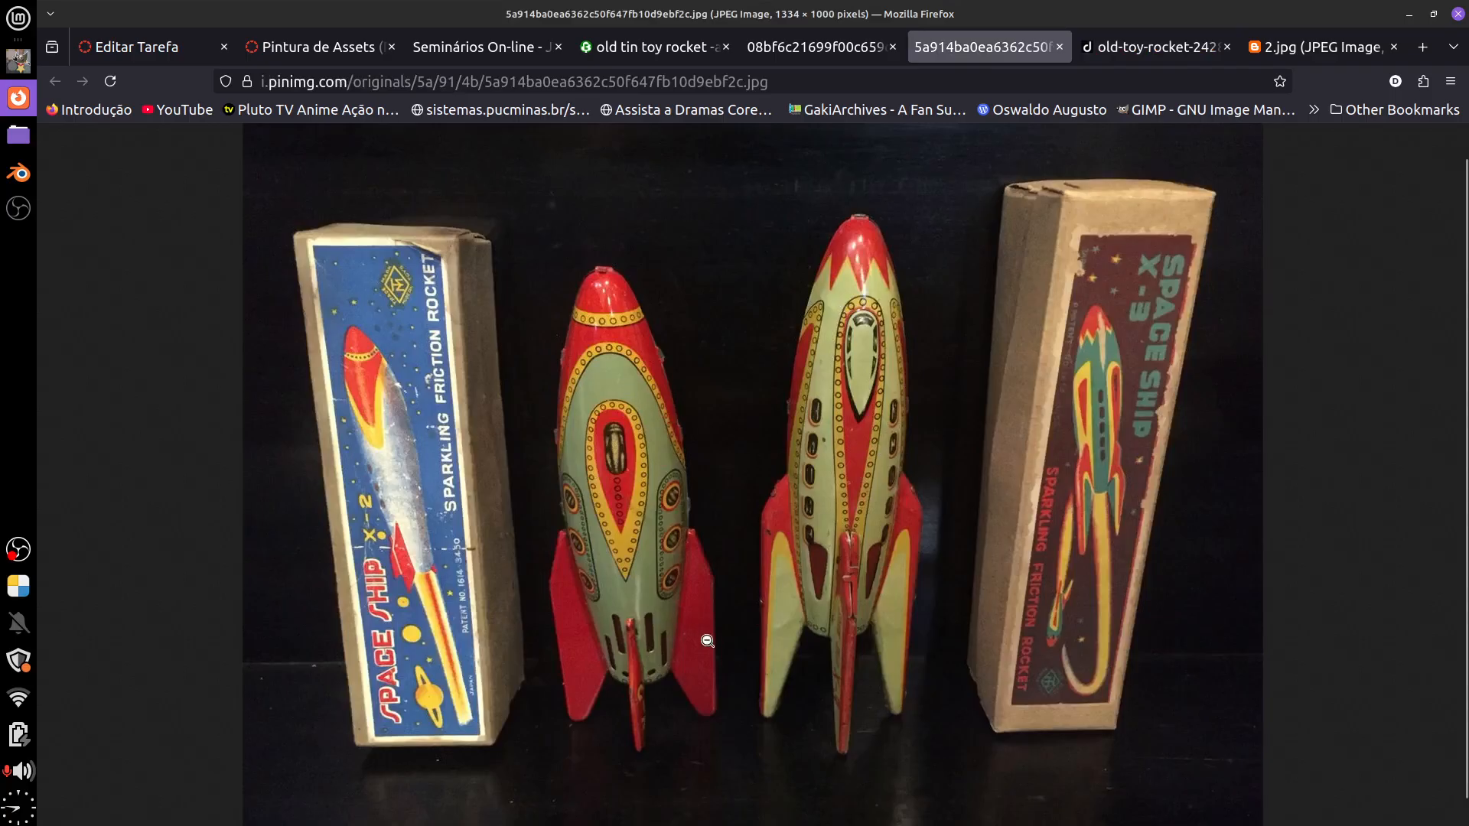
click(634, 350)
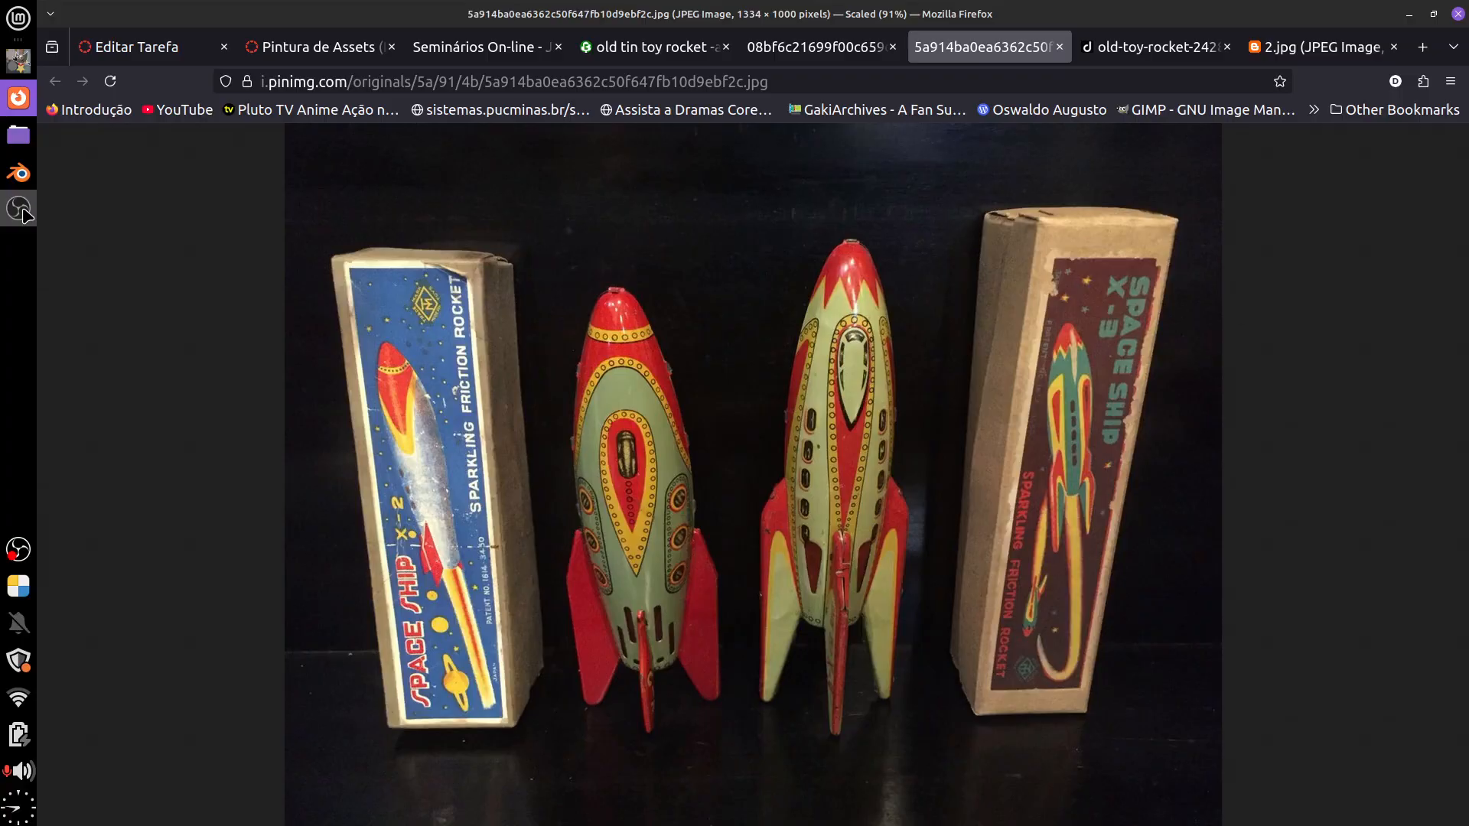
Switch to GIMP, add a new 1024 × 1024 transparent layer directly above the Texture layer and name it Lines
click(18, 61)
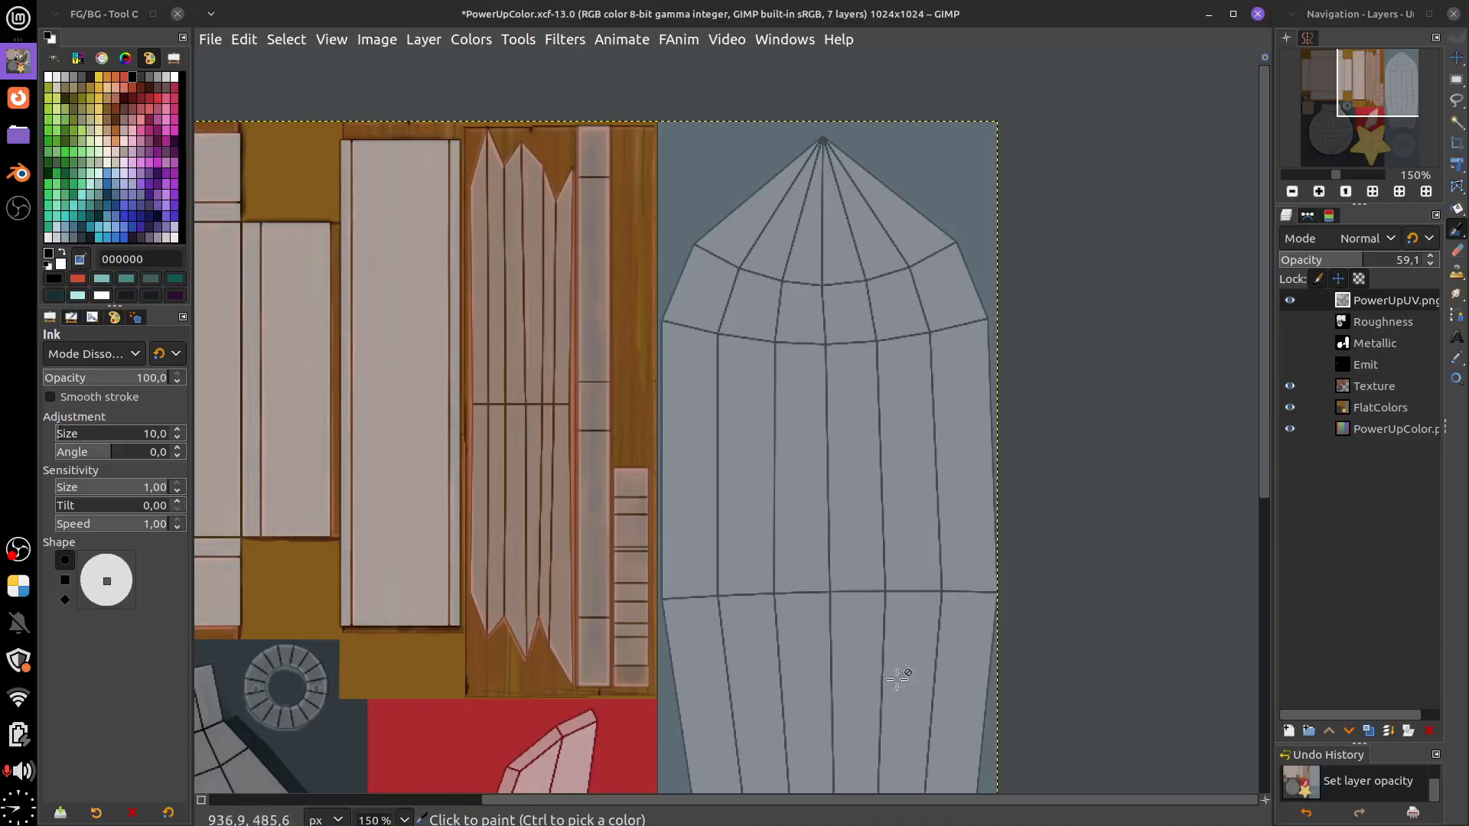
scroll(918, 490, up, 1)
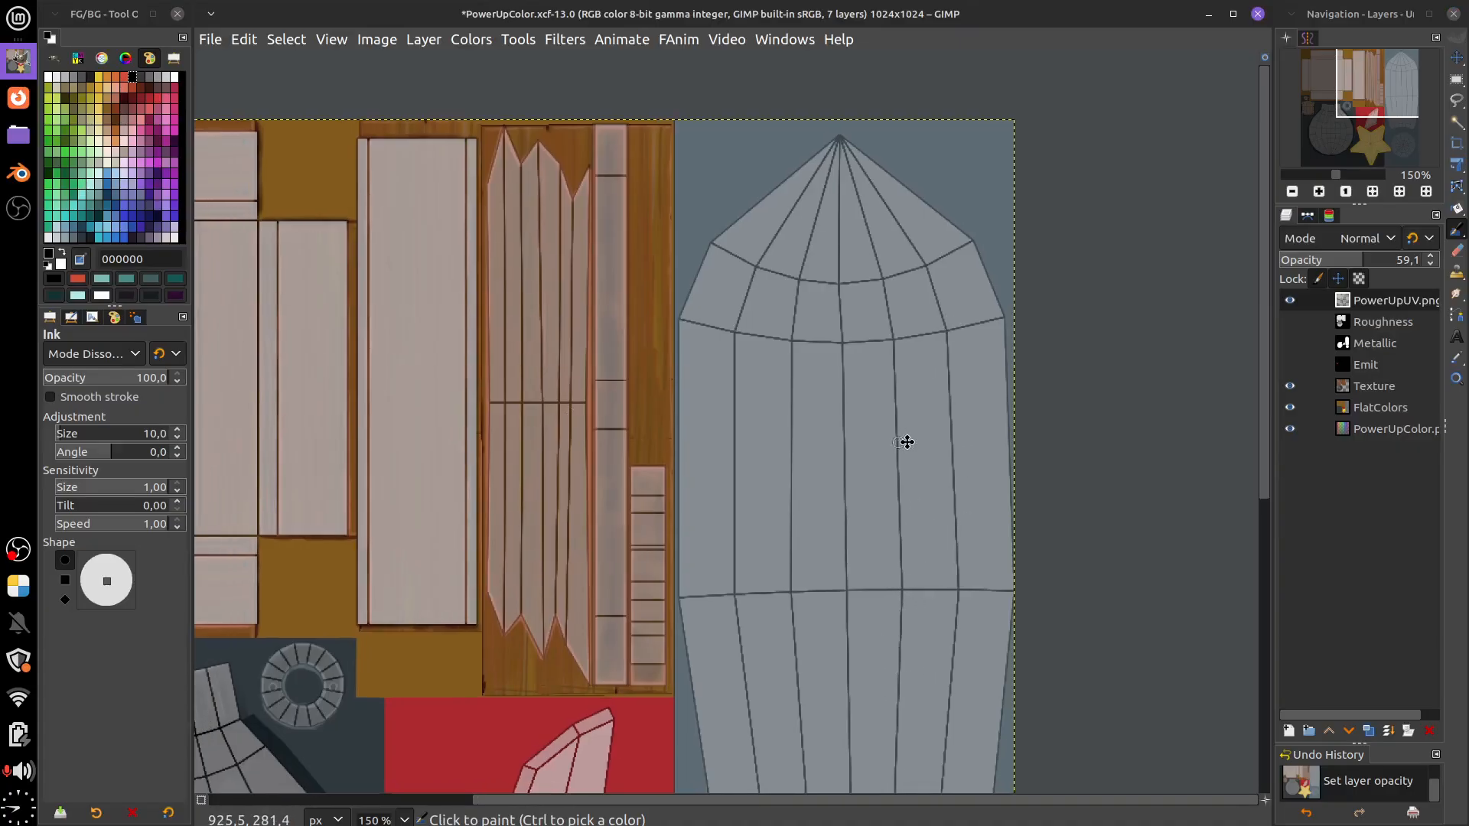
scroll(880, 475, up, 1)
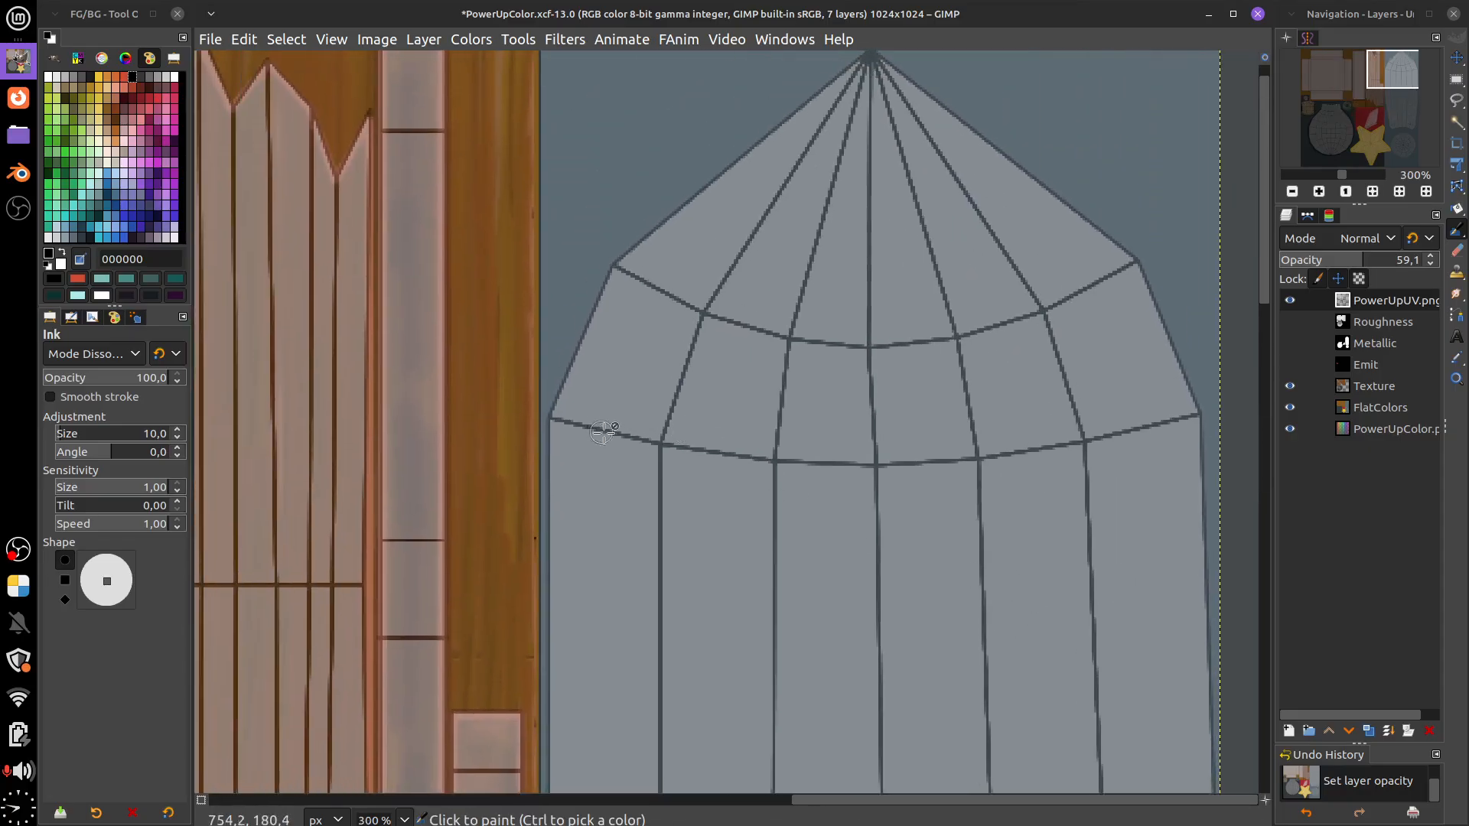
click(1369, 387)
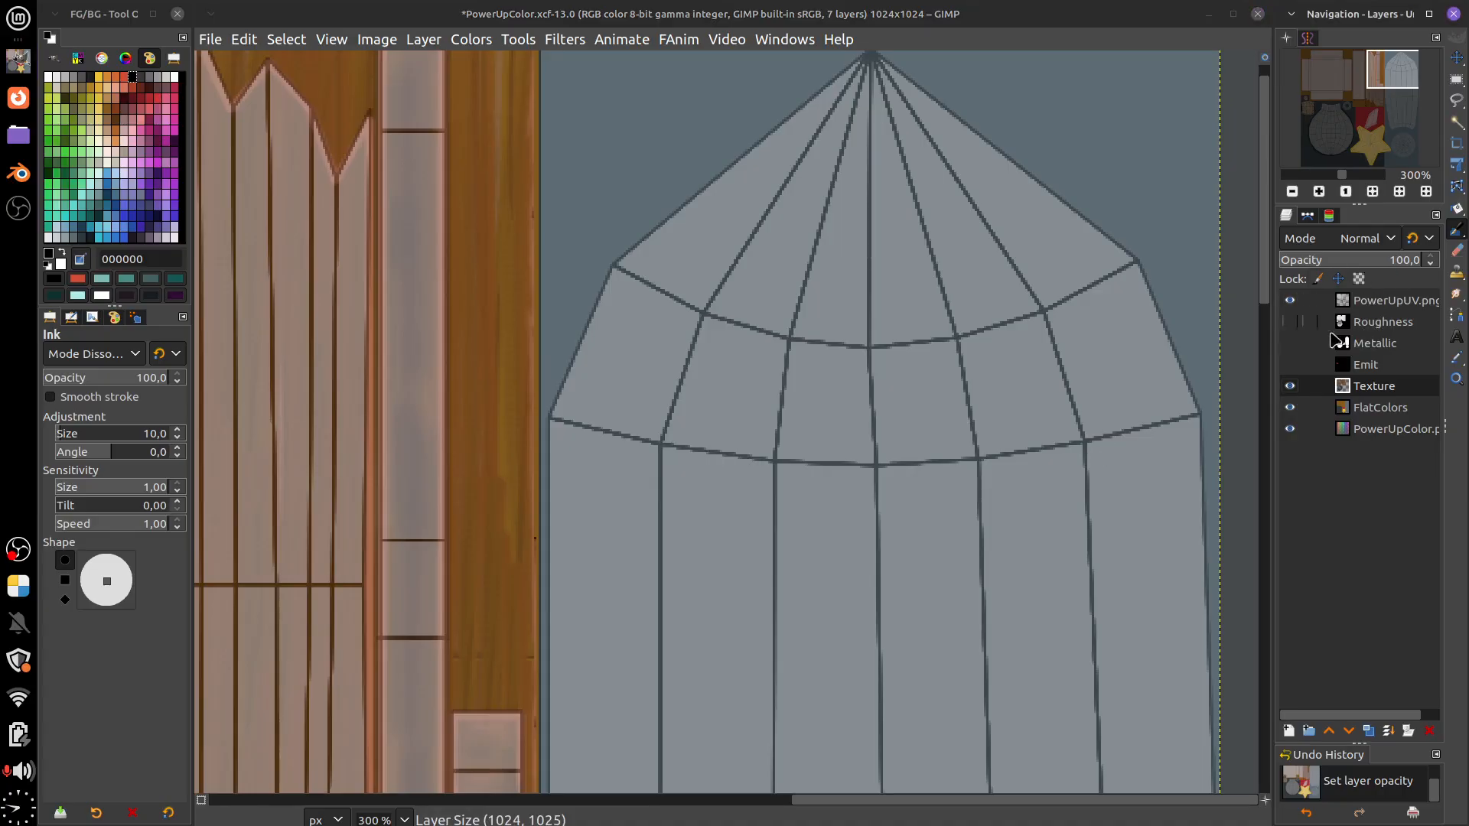
click(1288, 730)
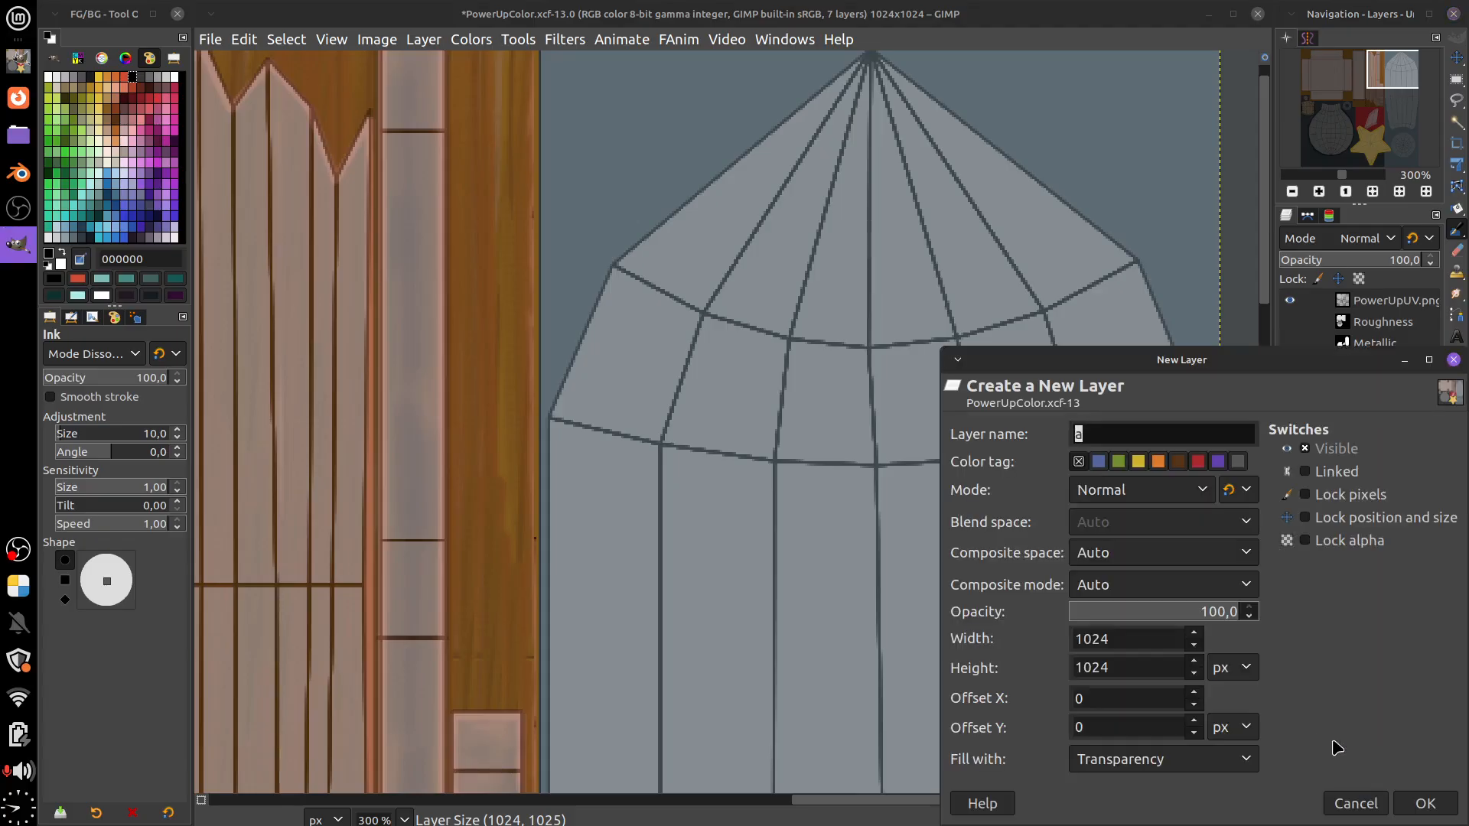
click(1424, 804)
double_click(1366, 388)
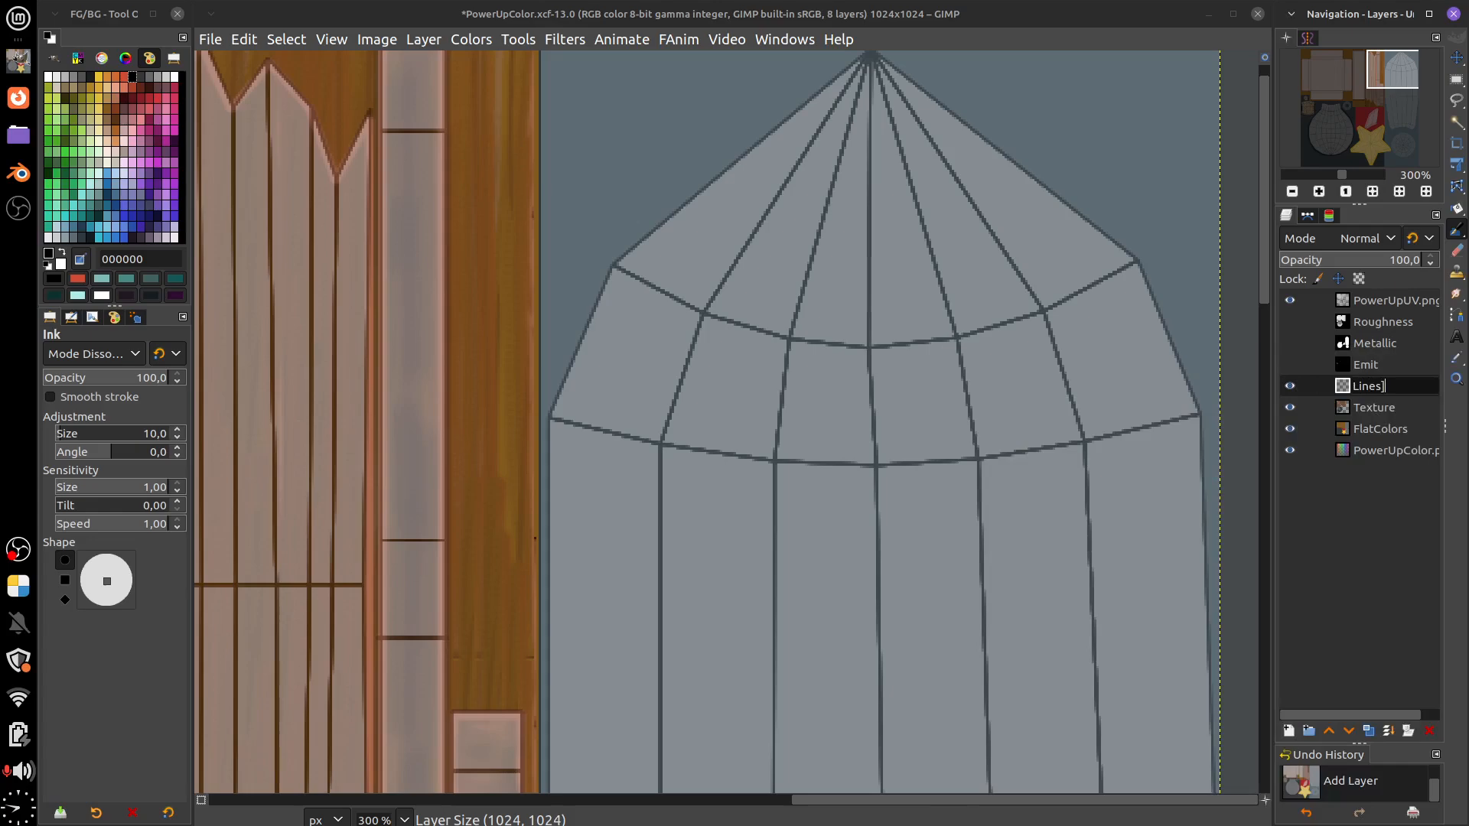
key(Return)
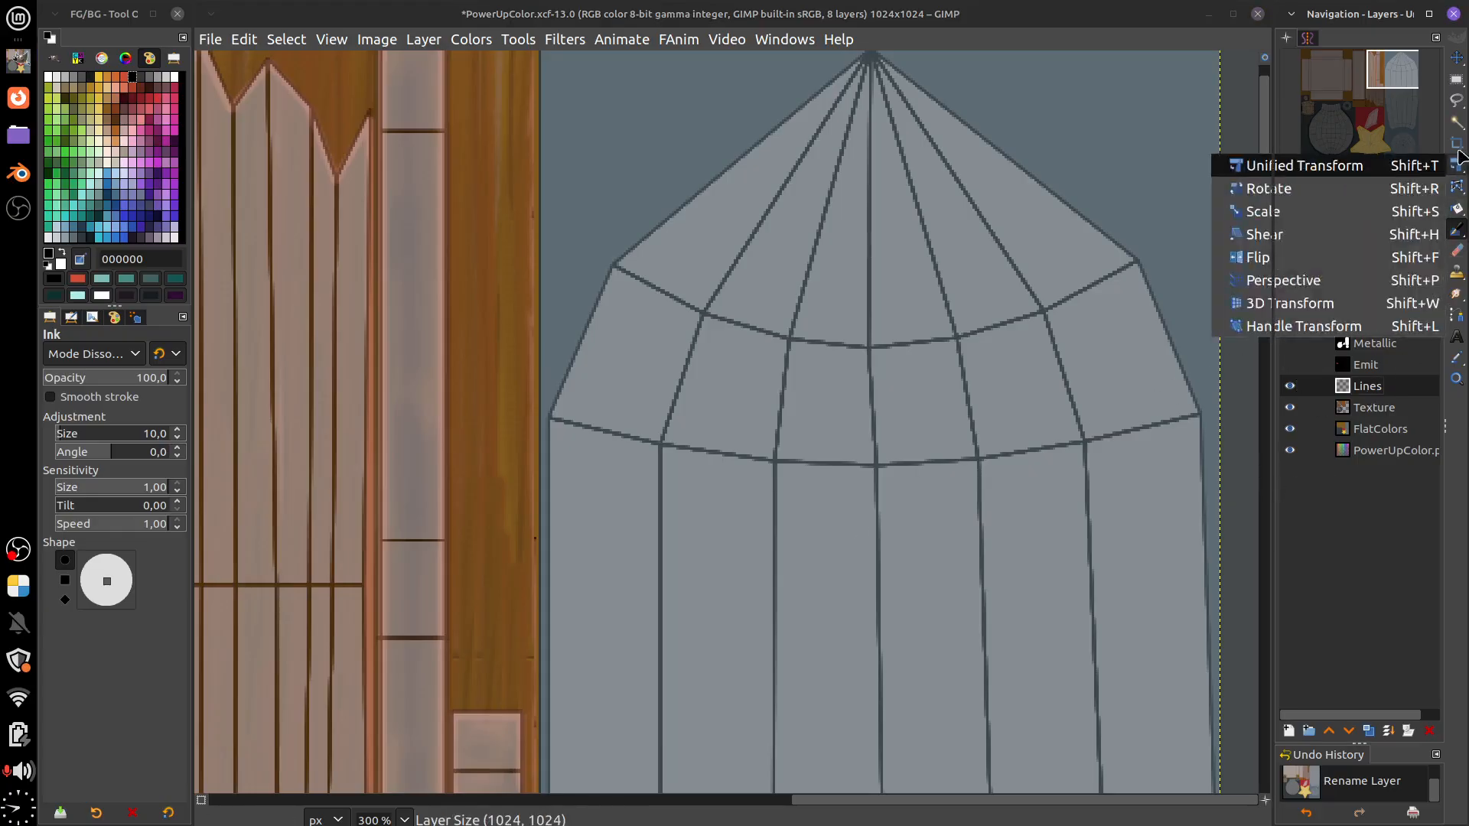
Choose the Paintbrush tool and load the 000DefaultUdan tool preset
mouse_move(1459, 212)
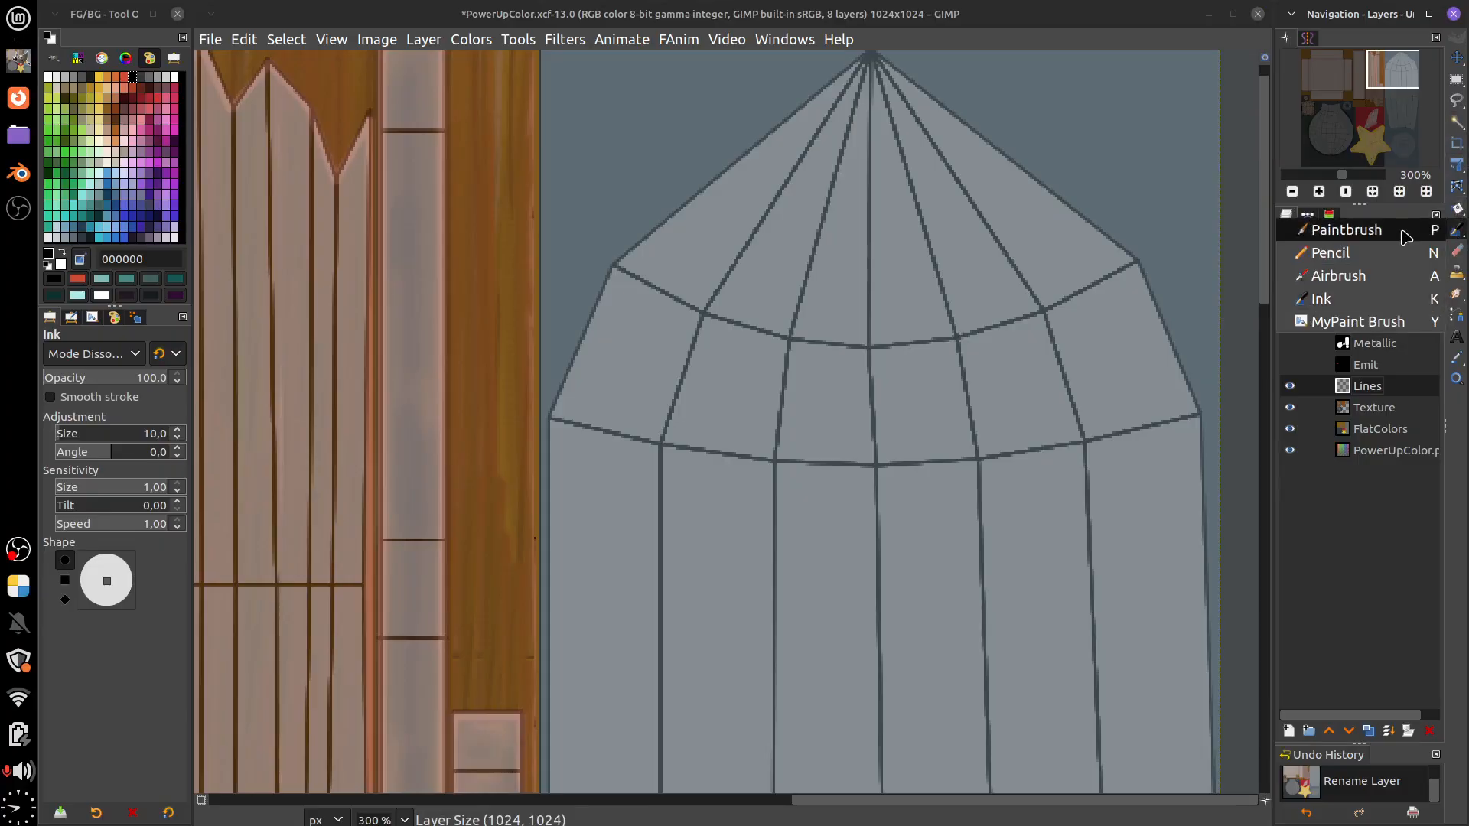
click(1406, 229)
click(96, 812)
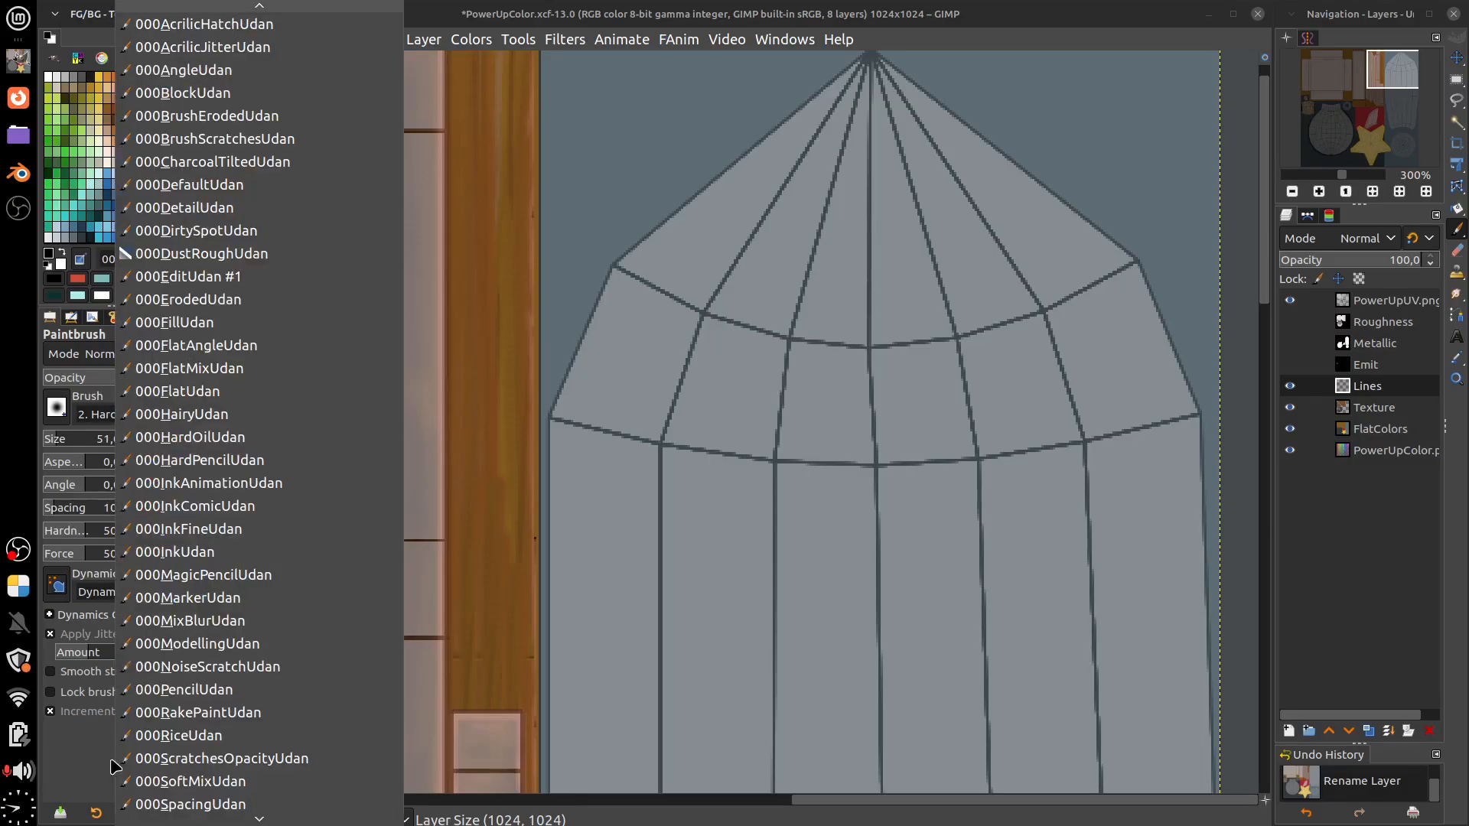
click(273, 185)
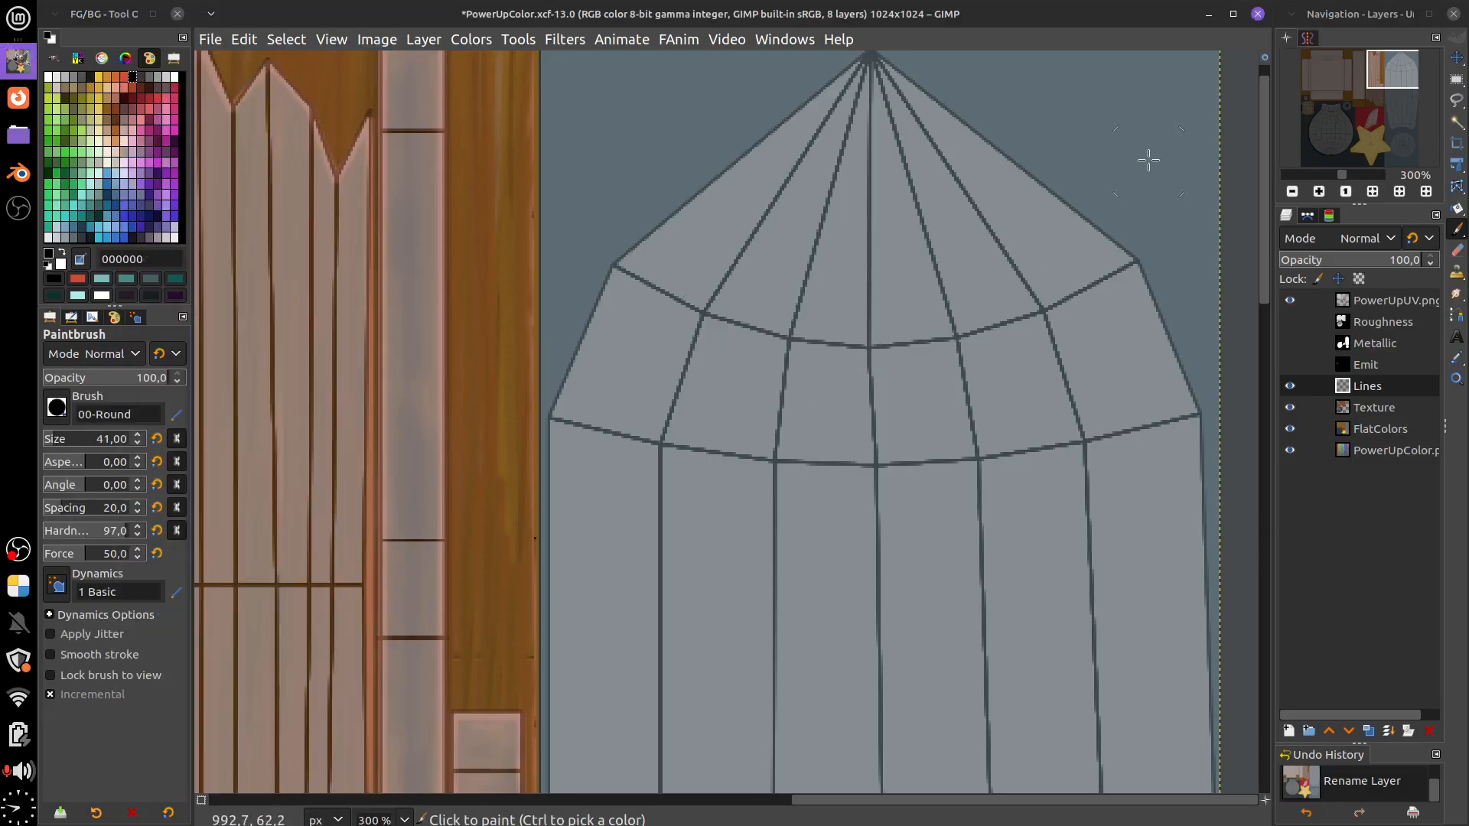
Try short black test strokes on the background beside the missile's nose cone and undo them
mouse_move(1135, 153)
mouse_down()
mouse_move(1131, 245)
mouse_move(1083, 302)
mouse_move(1028, 324)
mouse_up()
key(ctrl+z)
key(ctrl+z)
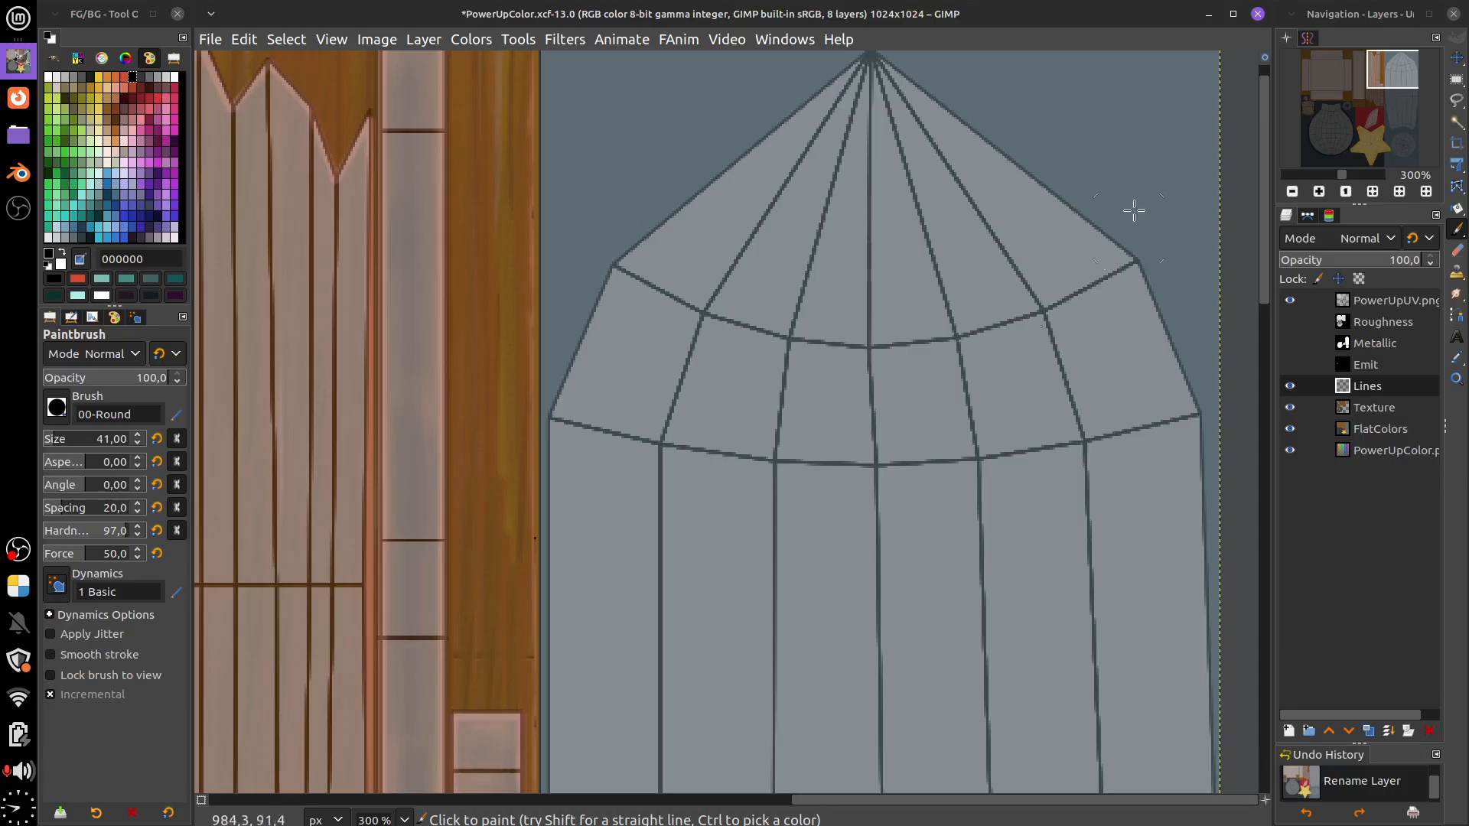
drag(1128, 163, 1147, 153)
key(ctrl+z)
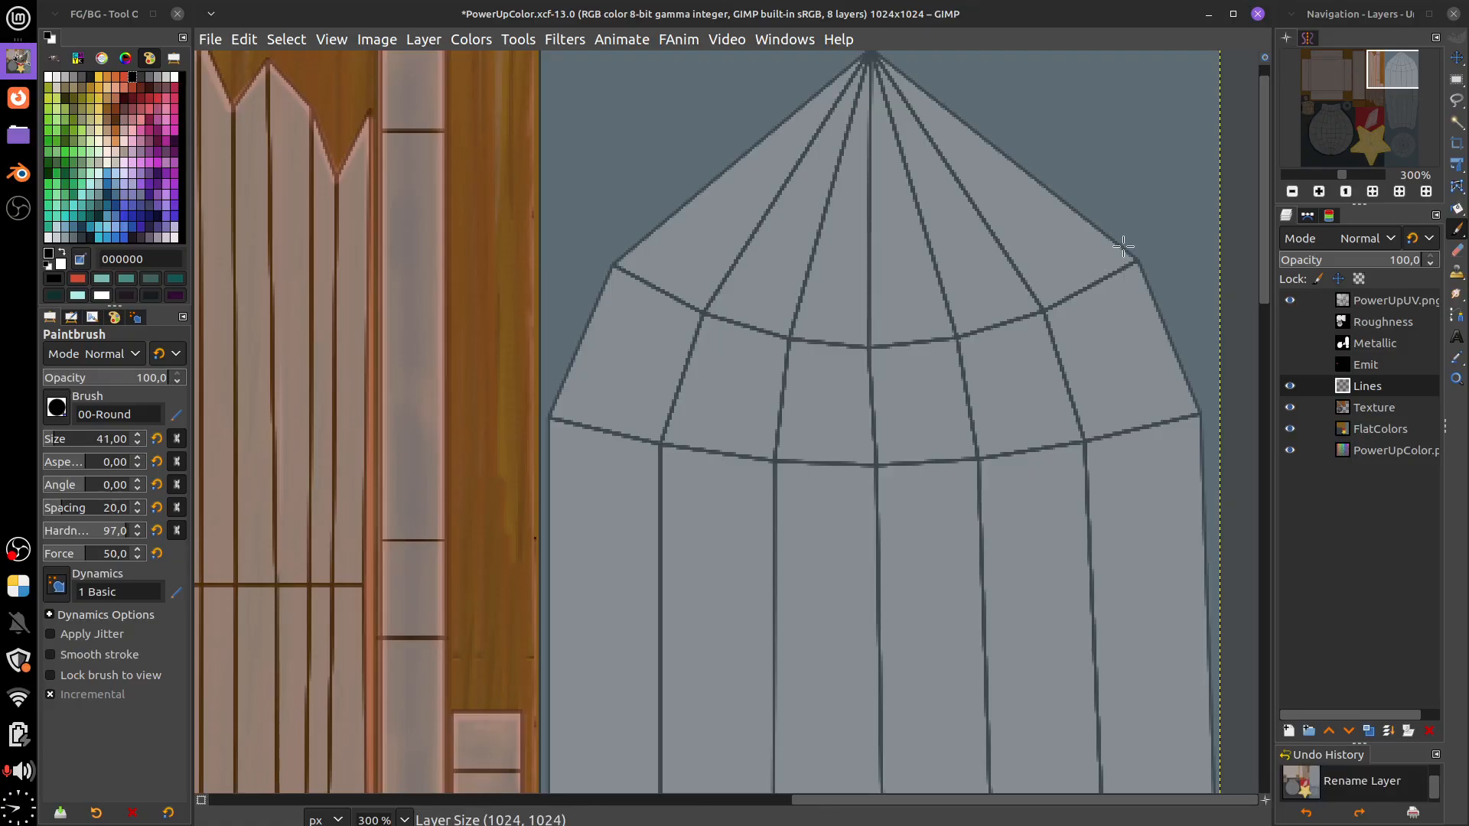
drag(1114, 121, 1089, 228)
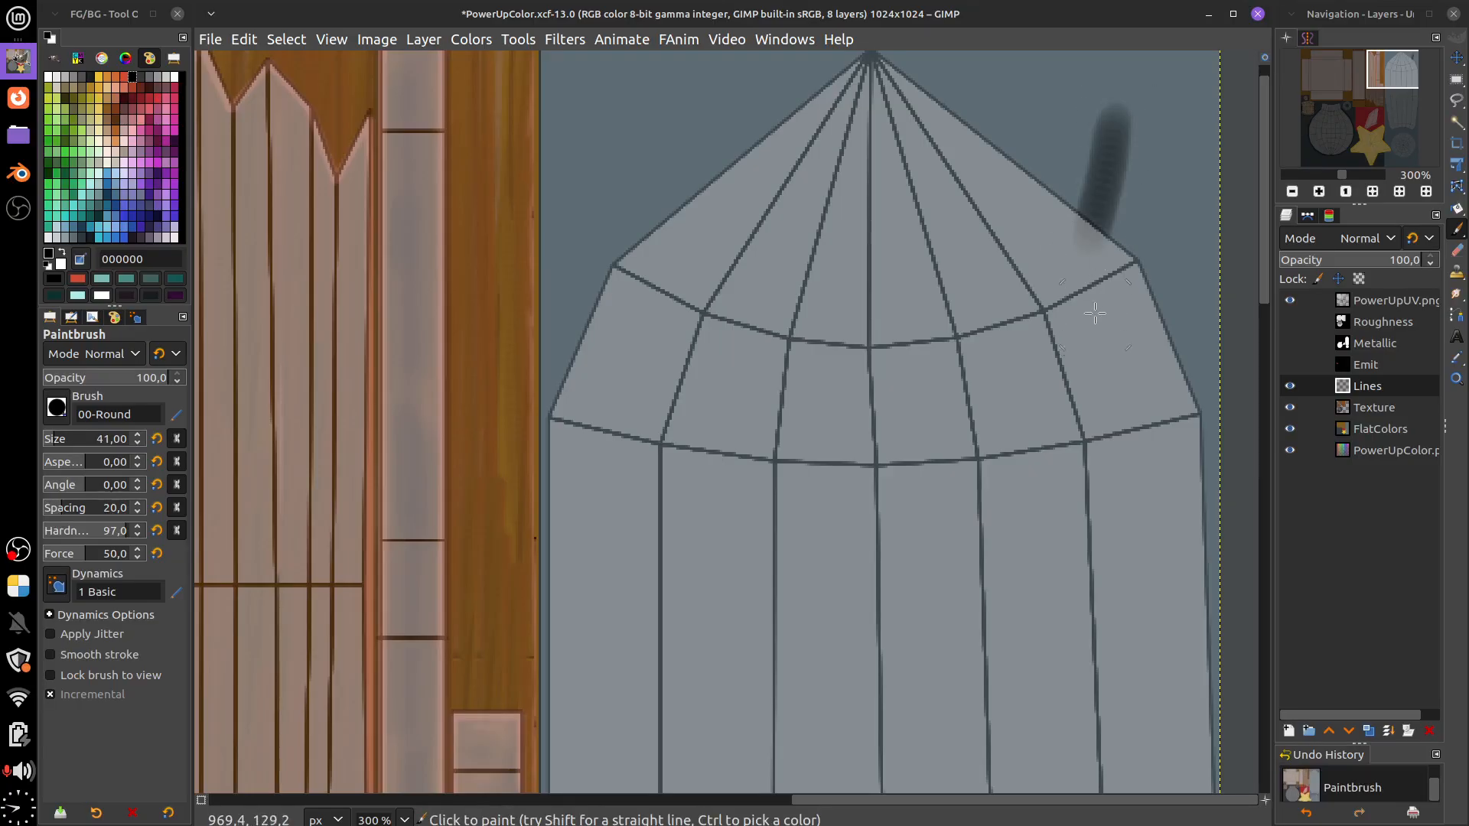
drag(1158, 135, 1155, 223)
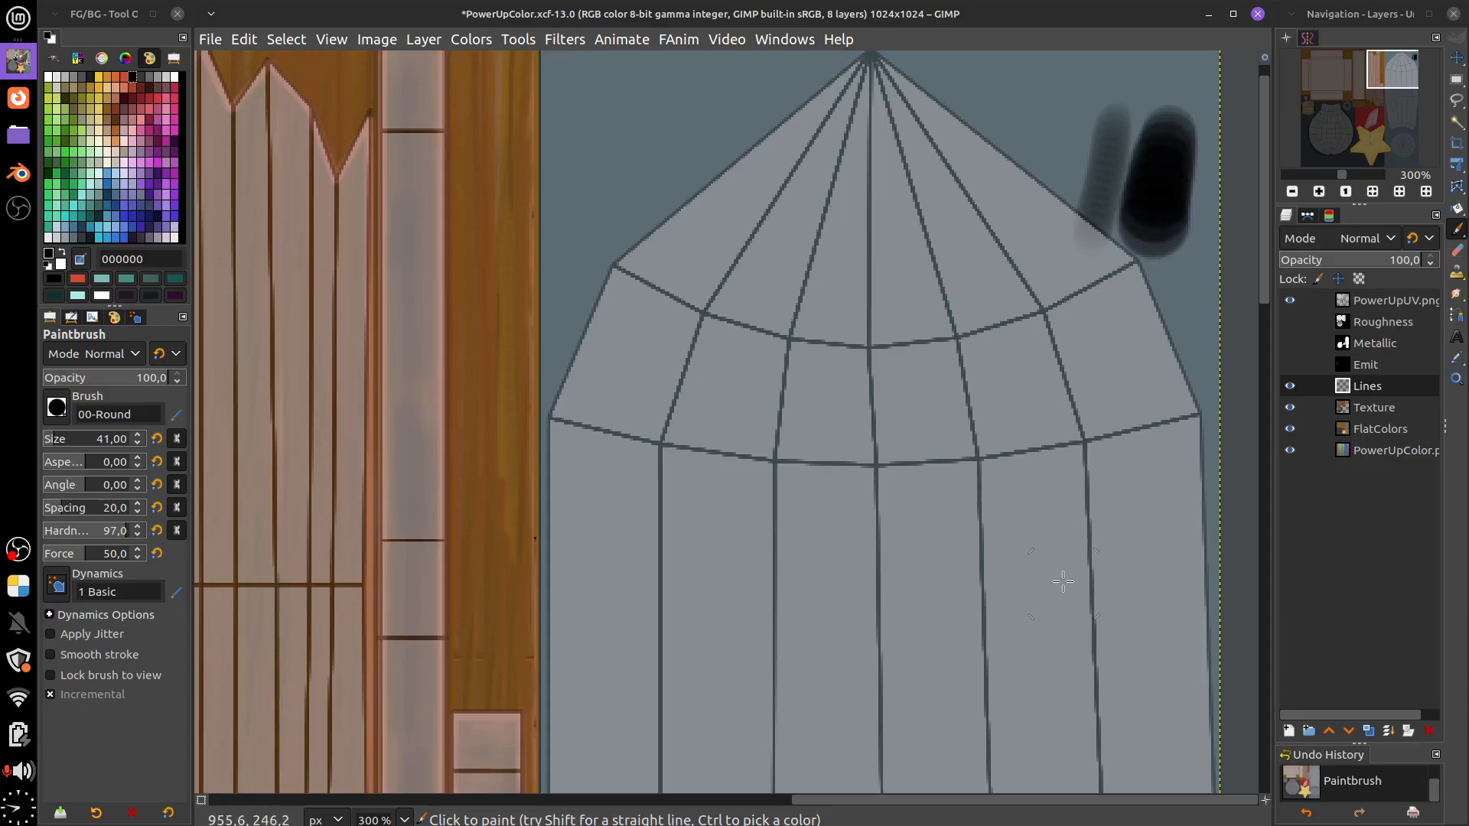
key(ctrl+z)
key(ctrl+z)
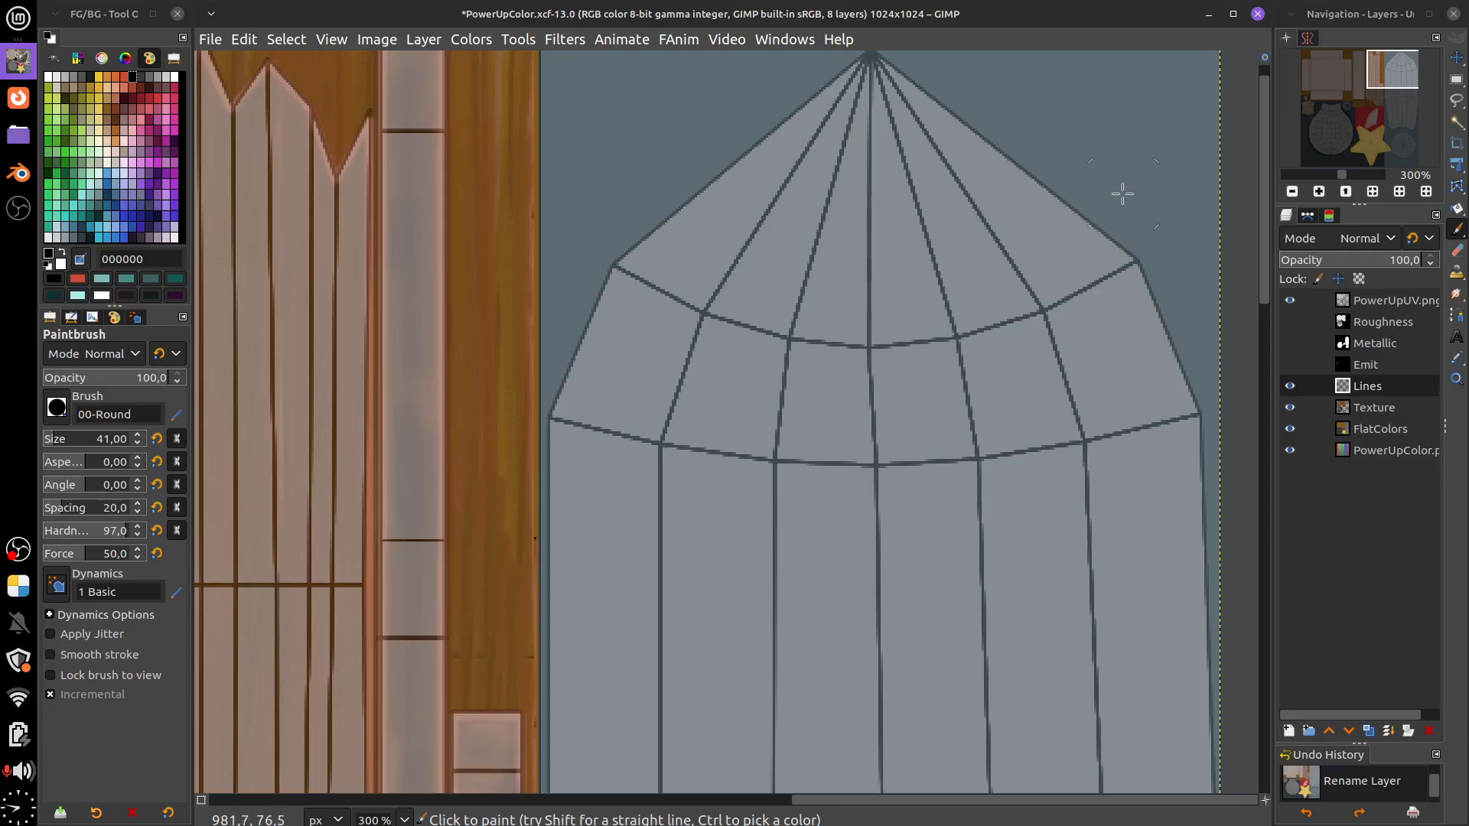
Reduce the brush size to 3 and try a thin stroke across the nose cone's edge, undoing it
key(bracketleft)
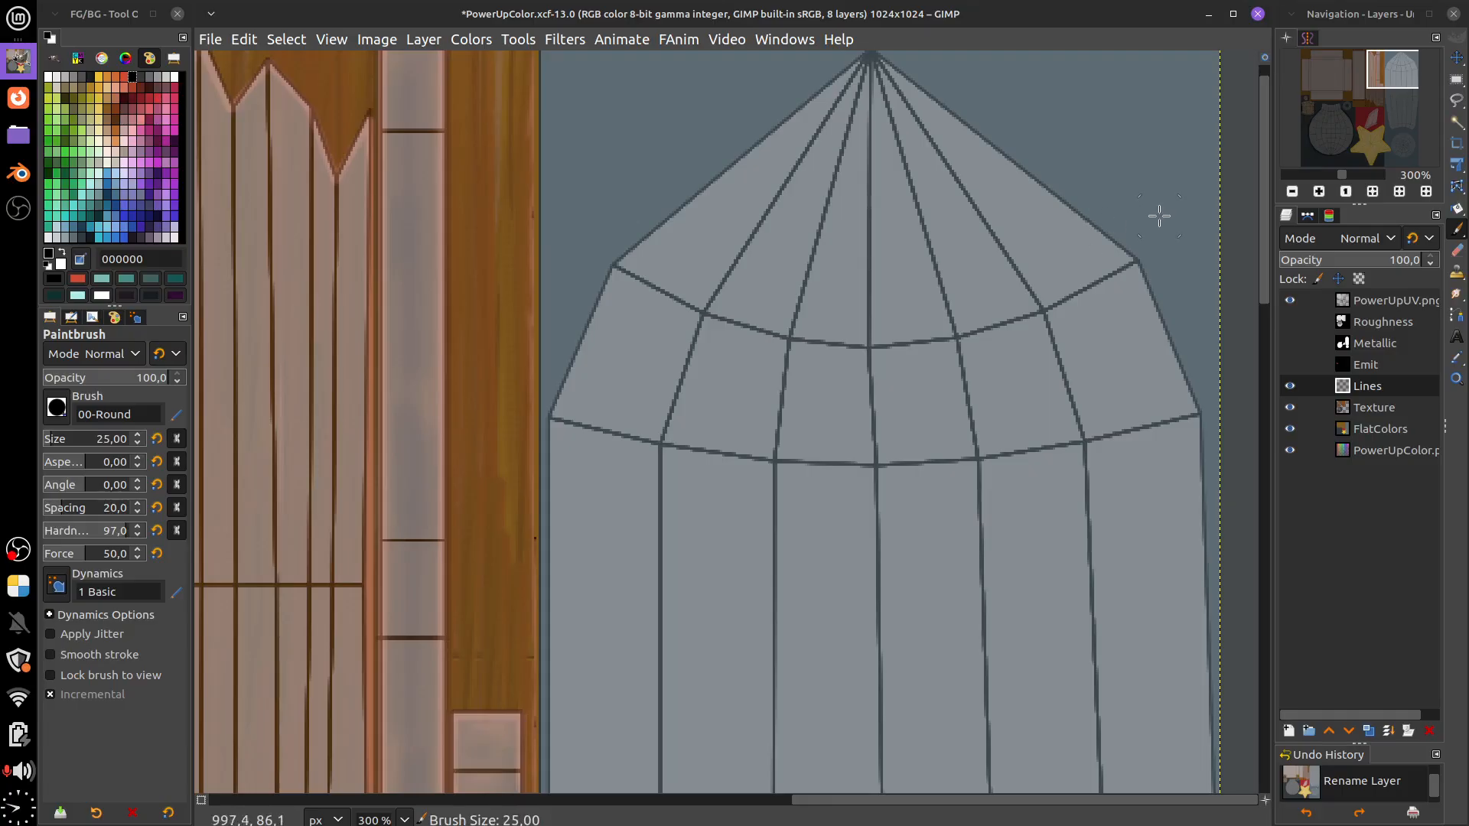
key(bracketleft)
key(bracketleft)
key(bracketleft)
key(bracketleft)
key(bracketleft)
key(bracketleft)
key(bracketleft)
key(bracketleft)
key(bracketleft)
key(bracketleft)
key(bracketleft)
drag(1168, 217, 1059, 288)
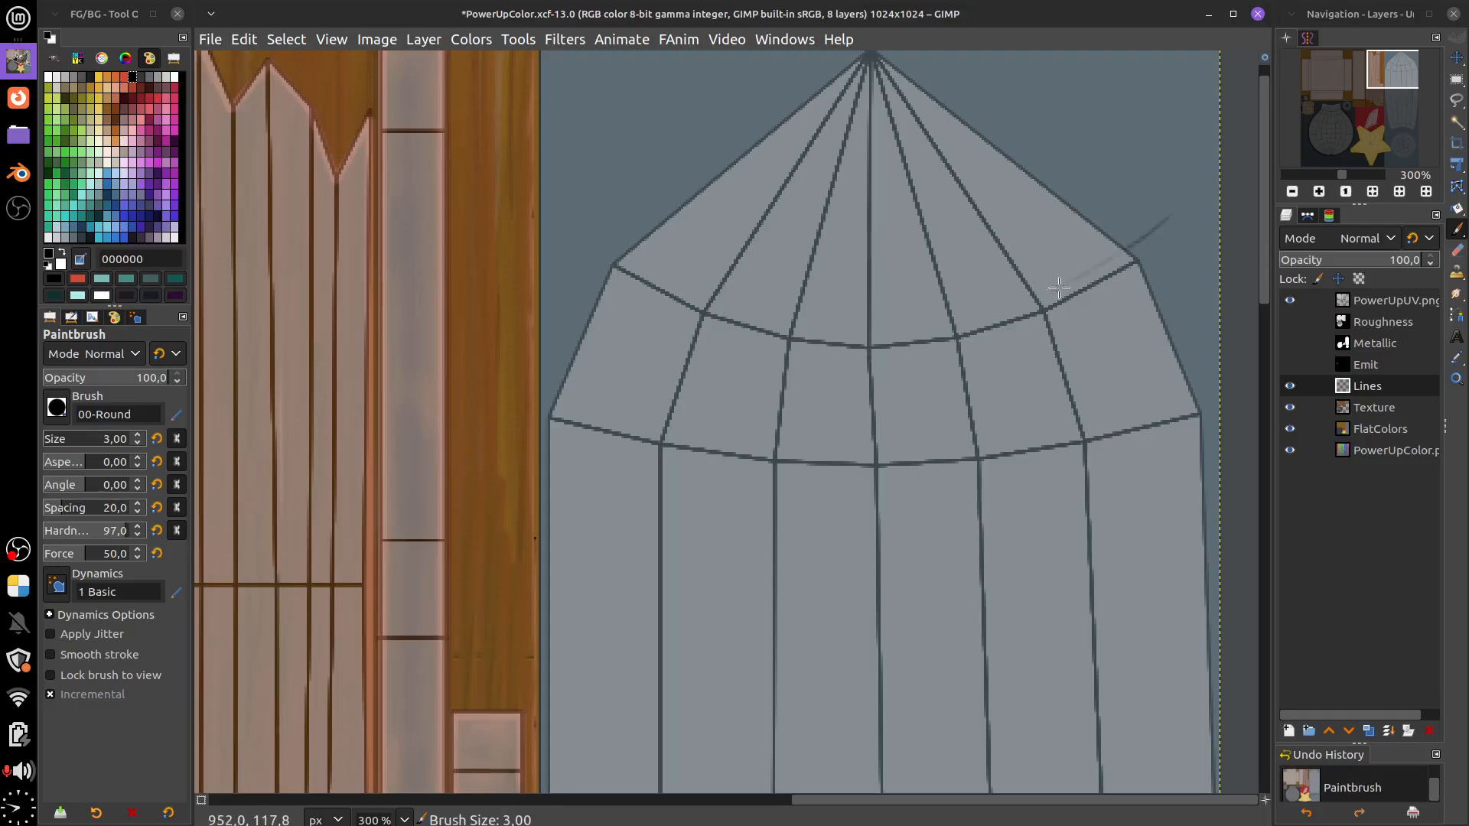
key(ctrl+z)
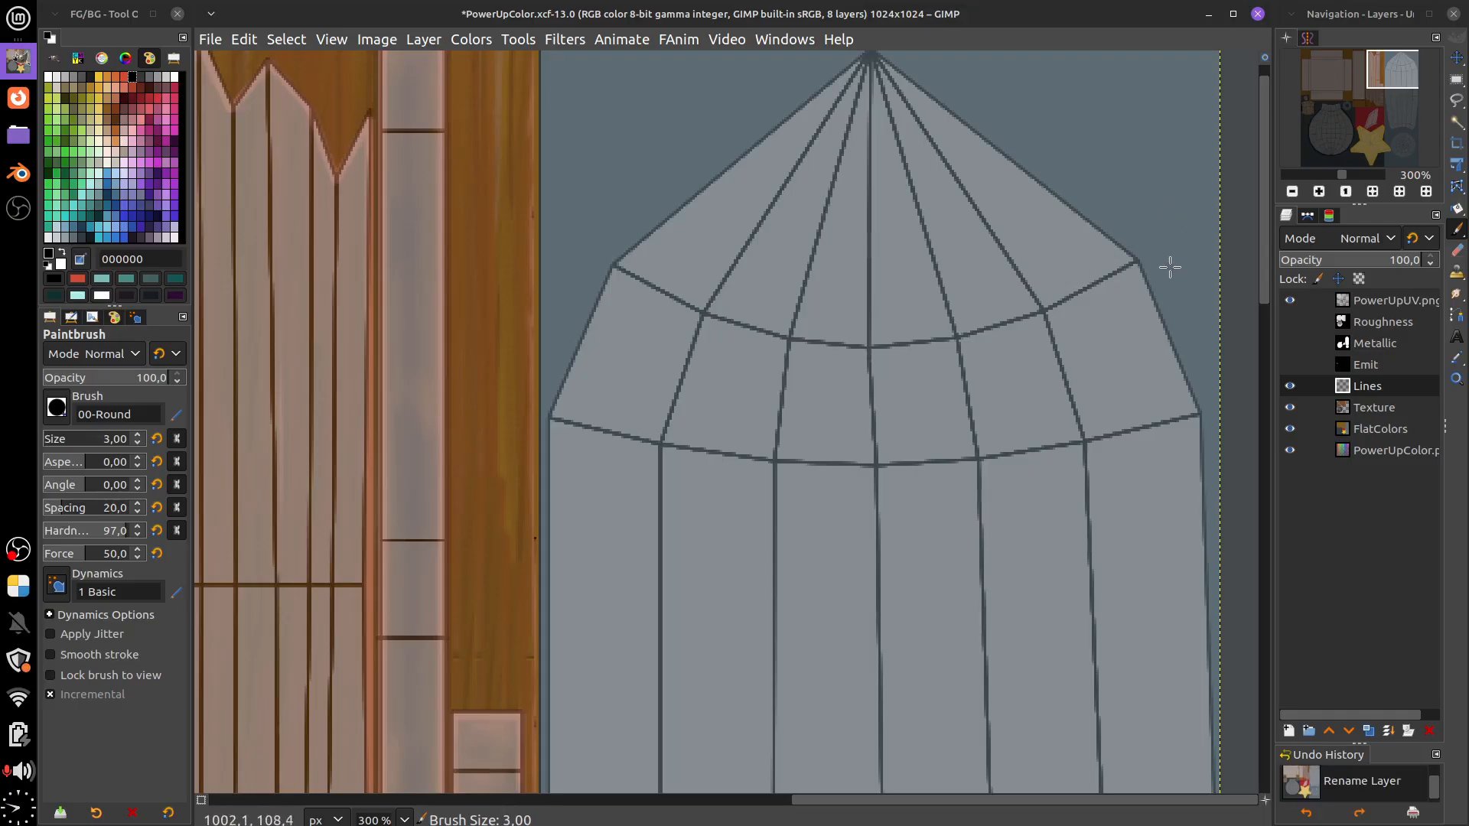
Increase the paintbrush size to 8
key(bracketright)
key(bracketright)
key(bracketright)
key(bracketright)
key(bracketright)
Try to paint a freehand black curve on the Lines layer along the seam at the nose cone's base
drag(859, 353, 1097, 281)
key(ctrl+z)
mouse_move(611, 255)
mouse_down()
mouse_move(714, 311)
mouse_move(870, 344)
mouse_up()
key(ctrl+z)
drag(599, 253, 1125, 288)
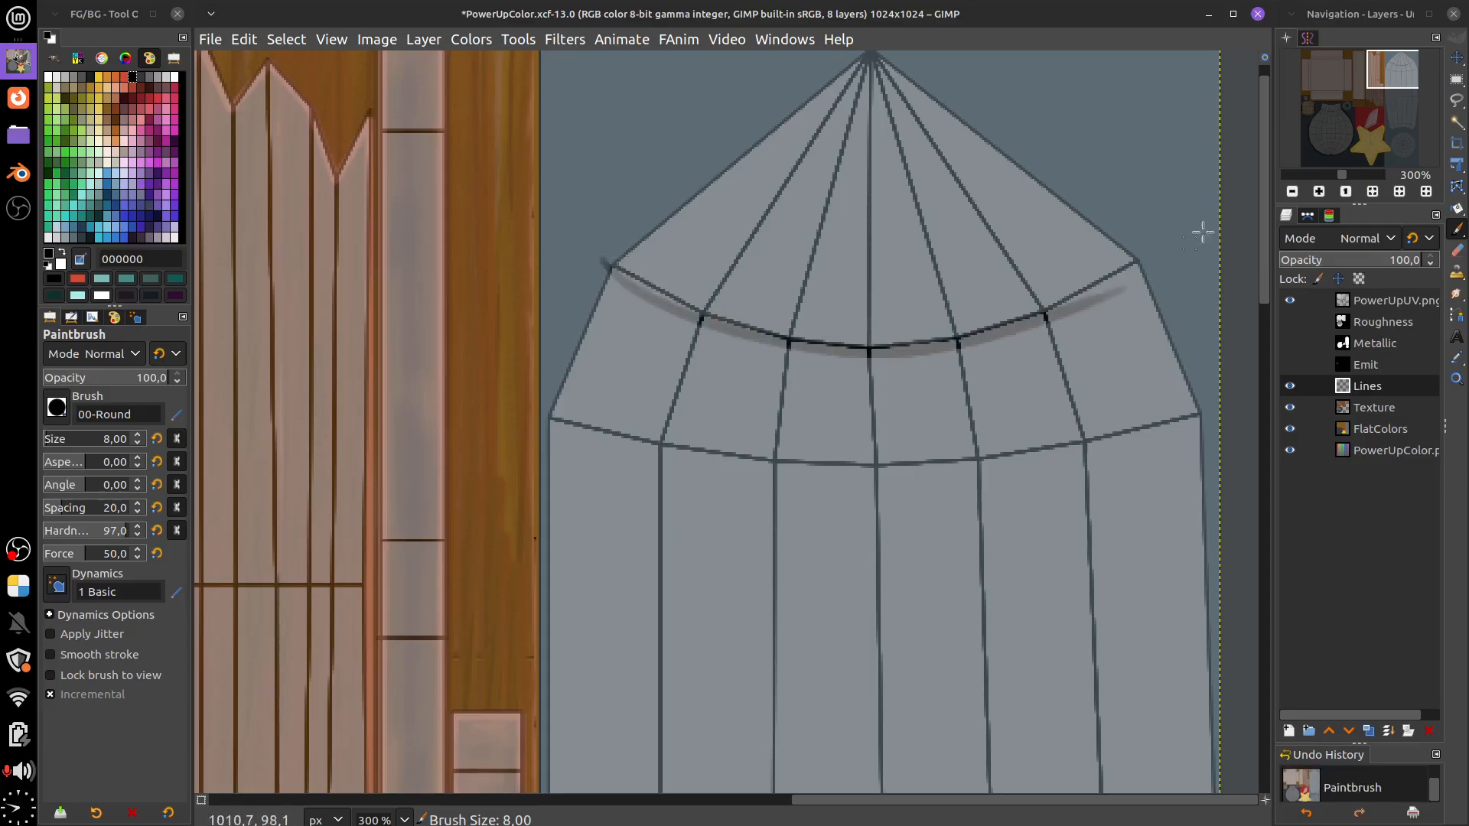
key(ctrl+z)
mouse_move(615, 266)
mouse_down()
mouse_move(1008, 316)
mouse_move(1122, 263)
mouse_up()
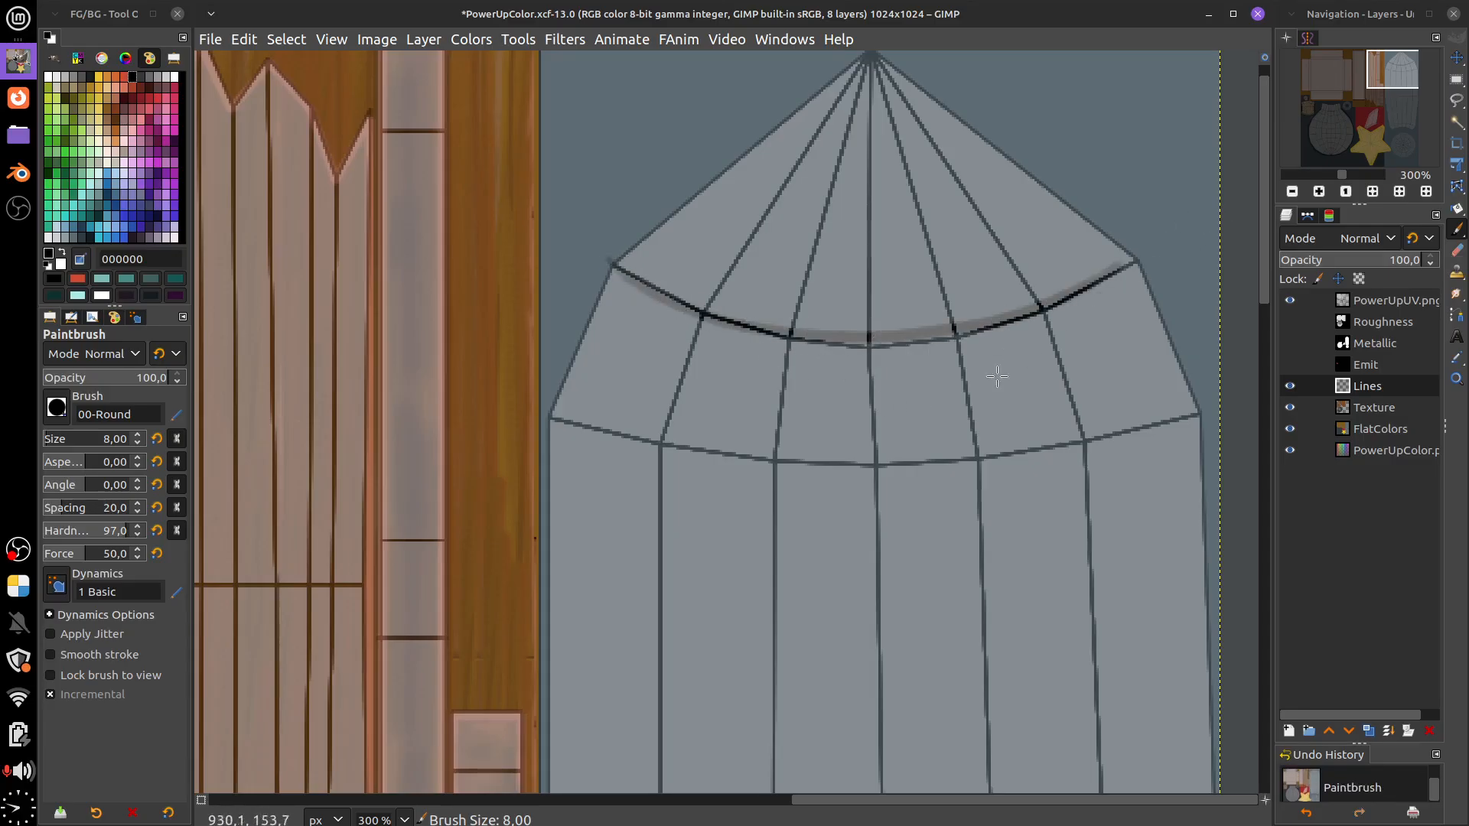
key(ctrl+z)
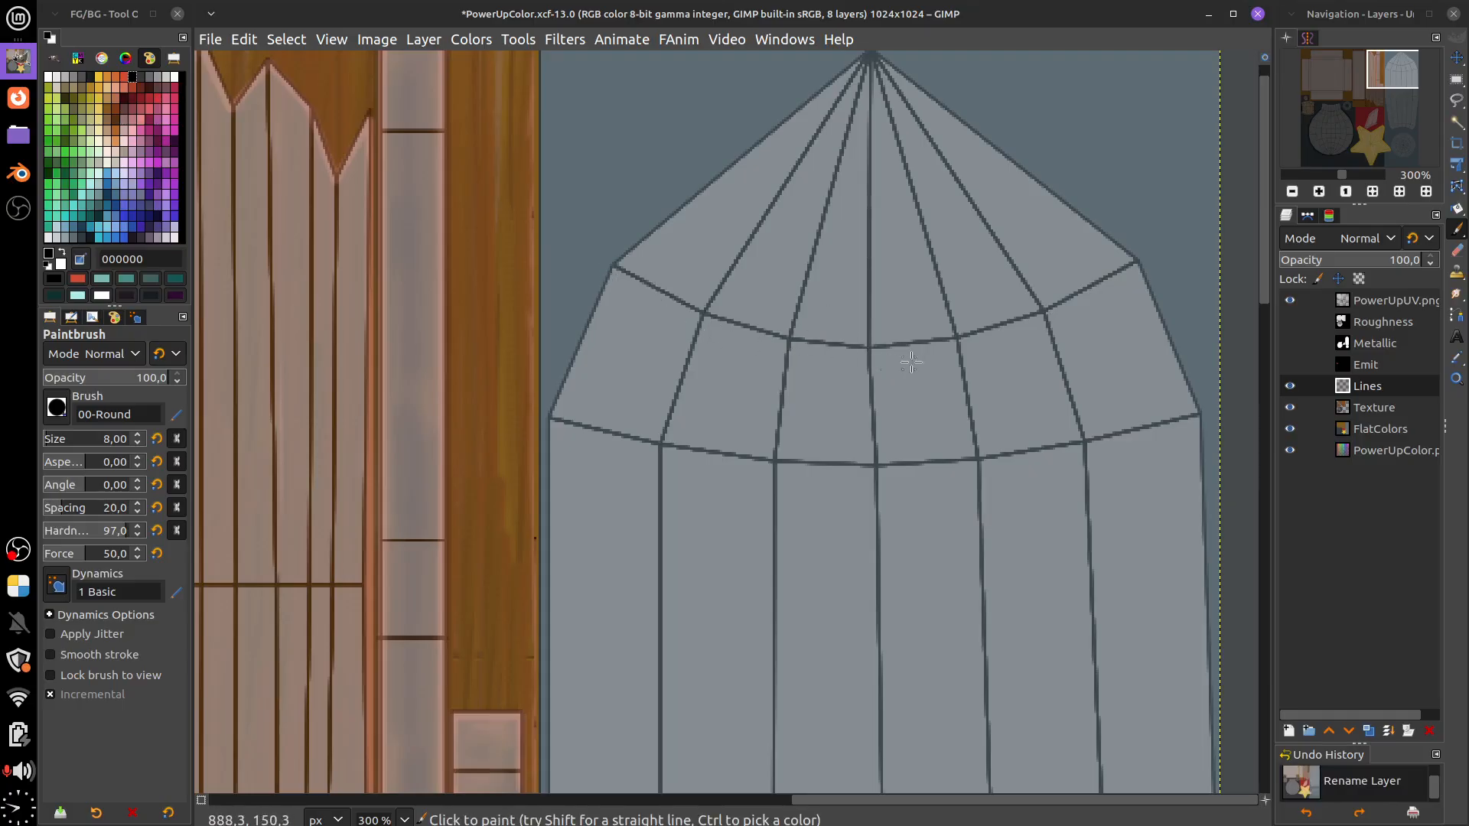
scroll(879, 466, up, 2)
scroll(964, 420, right, 1)
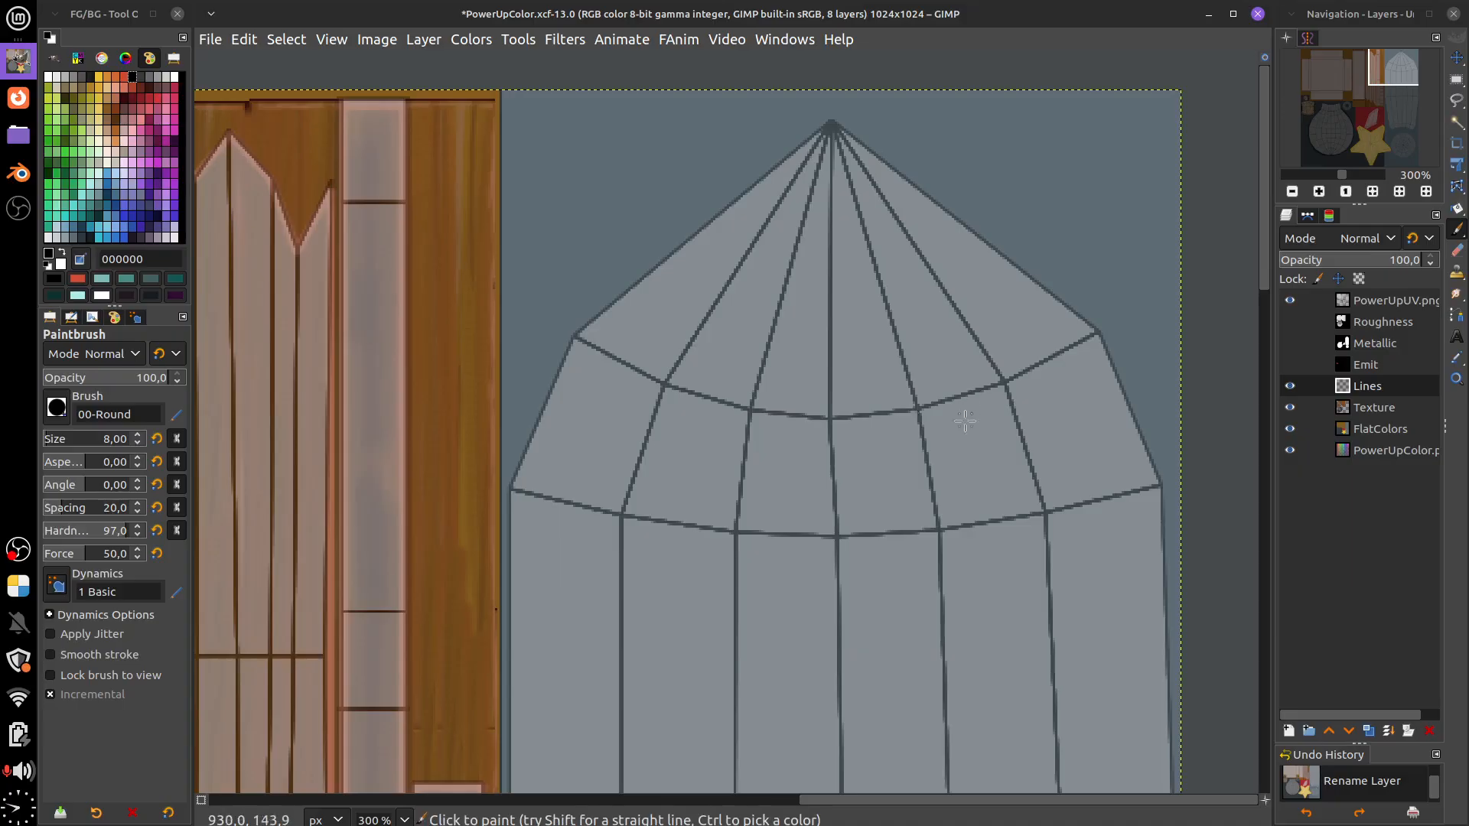
scroll(965, 420, up, 1)
mouse_move(386, 312)
mouse_down()
mouse_move(408, 342)
mouse_move(550, 420)
mouse_move(759, 451)
mouse_move(1117, 336)
mouse_up()
key(ctrl+z)
mouse_move(406, 330)
mouse_down()
mouse_move(447, 358)
mouse_move(918, 427)
mouse_move(1144, 298)
mouse_up()
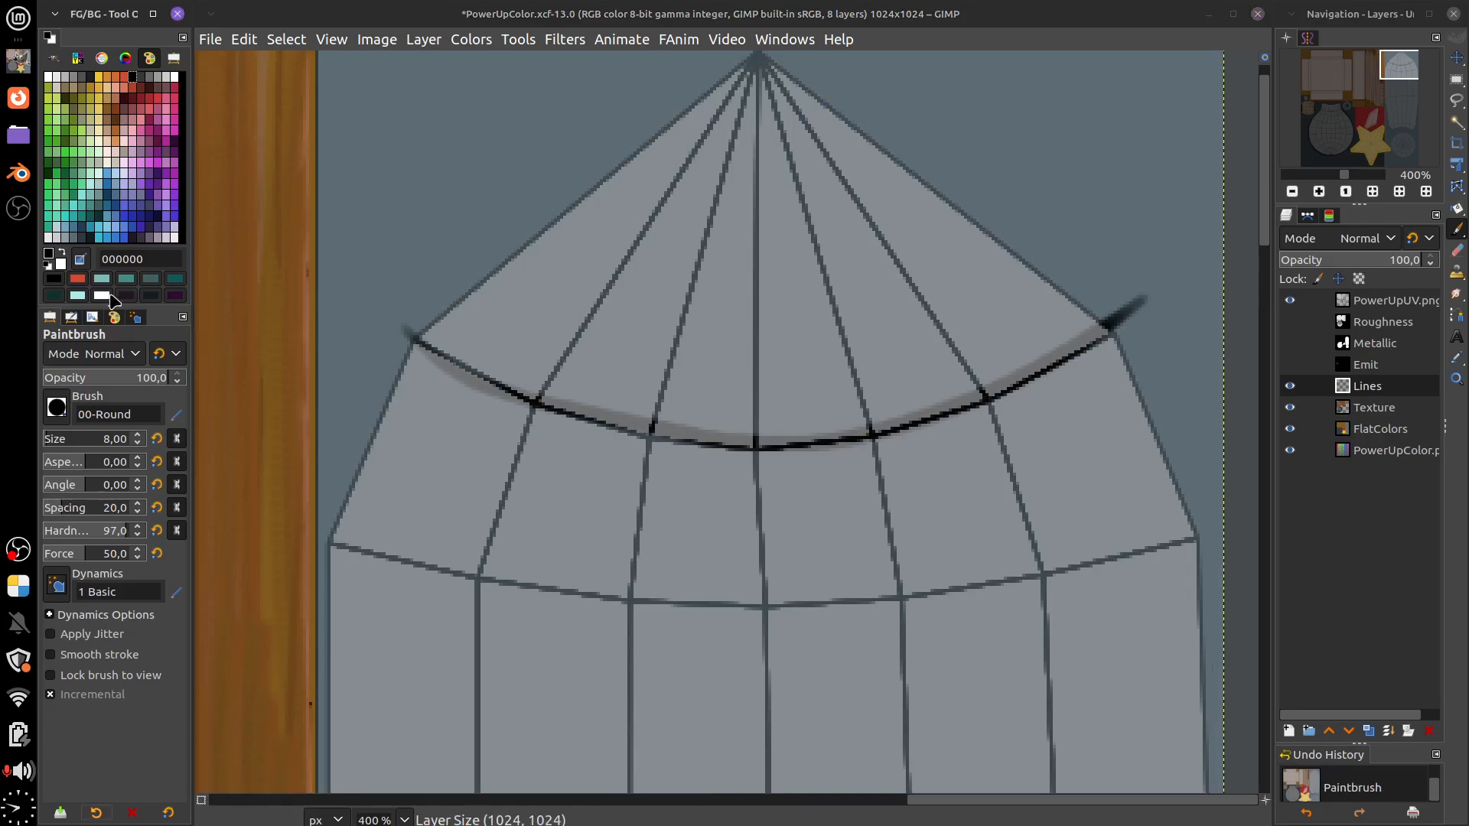
Lay a three-anchor curved path along the nose cone's base seam and stroke it with the Paintbrush
mouse_move(1460, 231)
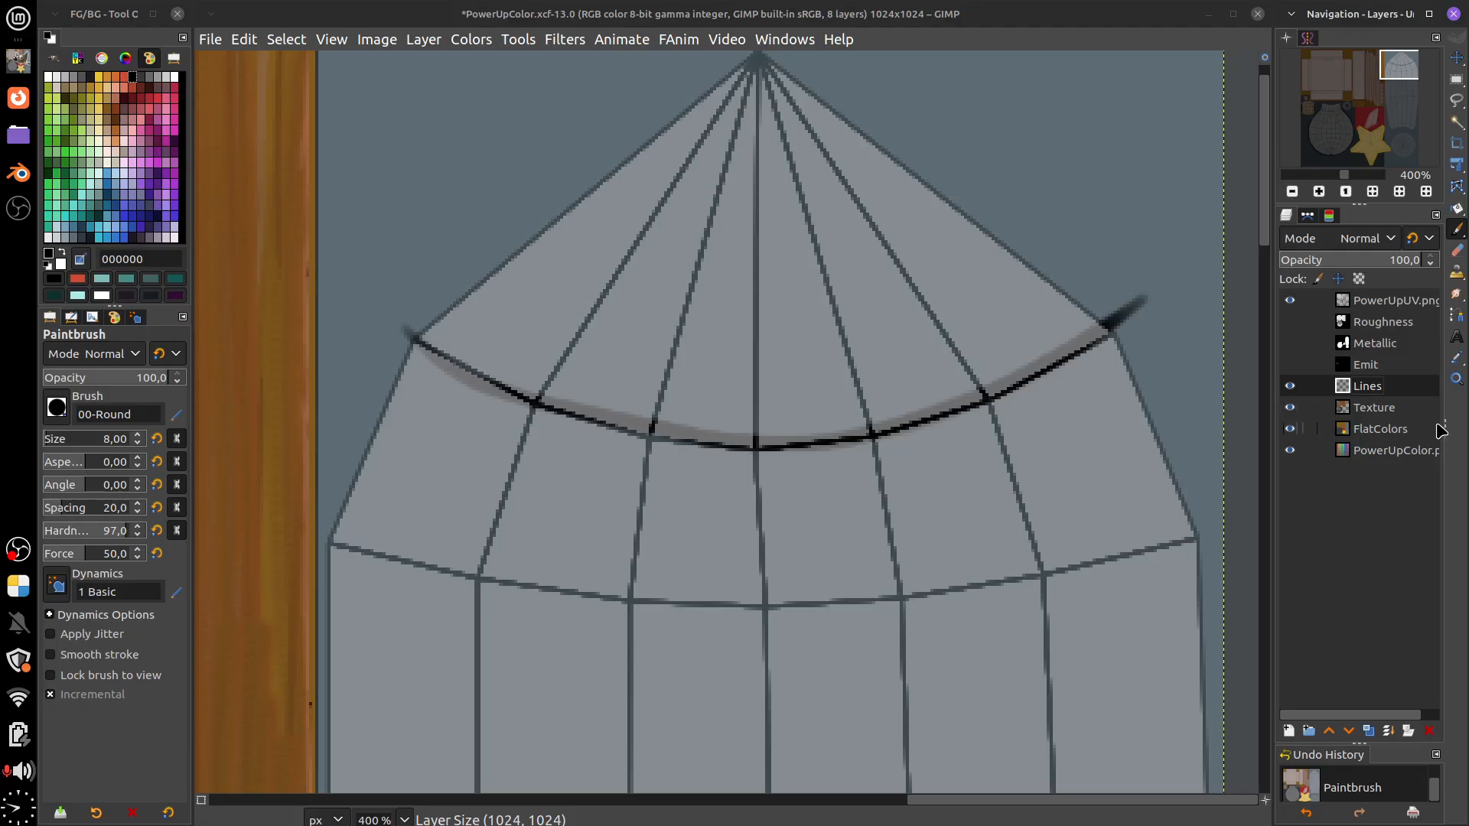
click(1457, 317)
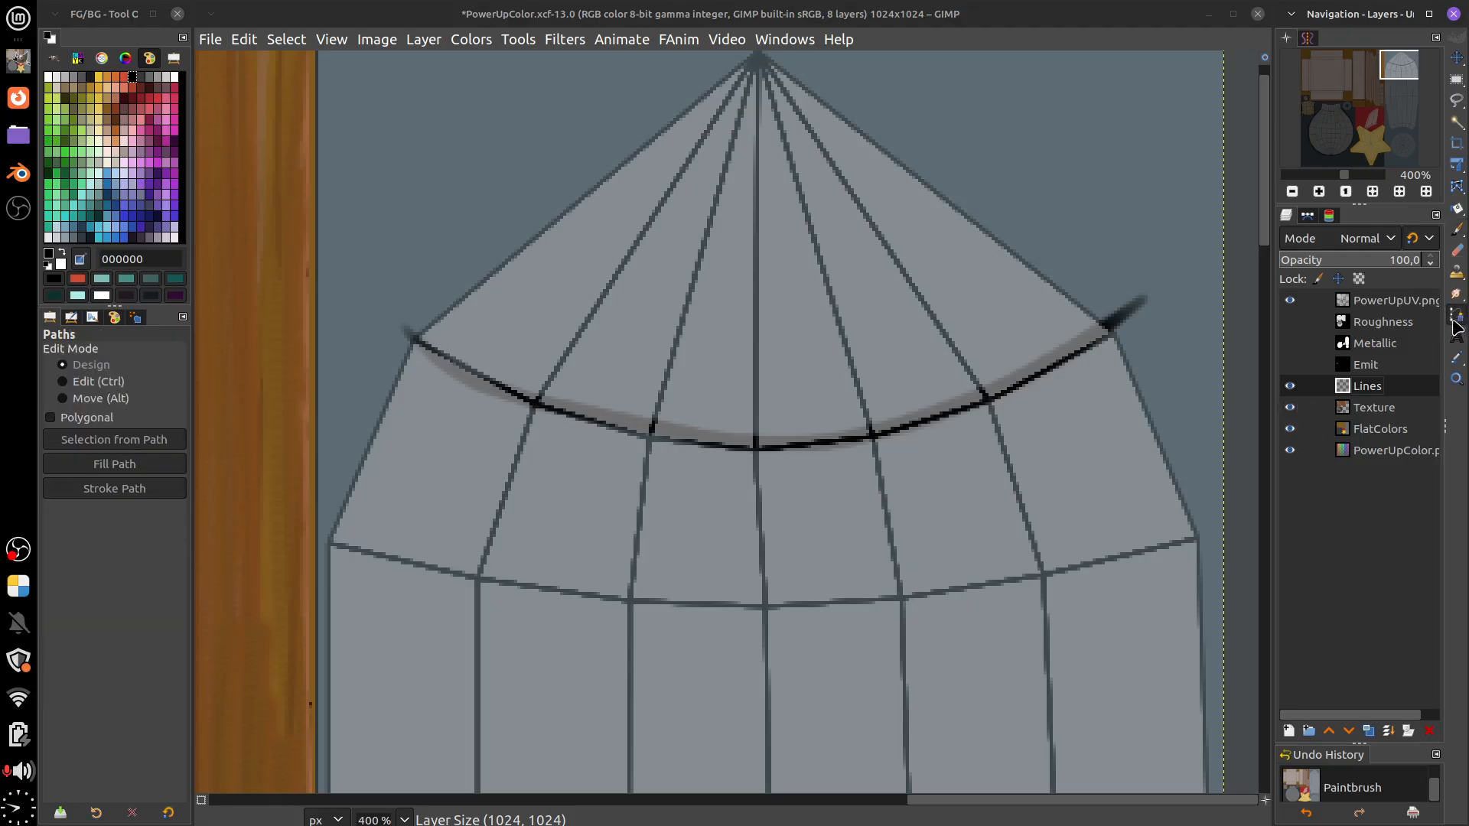
click(395, 309)
drag(765, 446, 983, 423)
click(1142, 306)
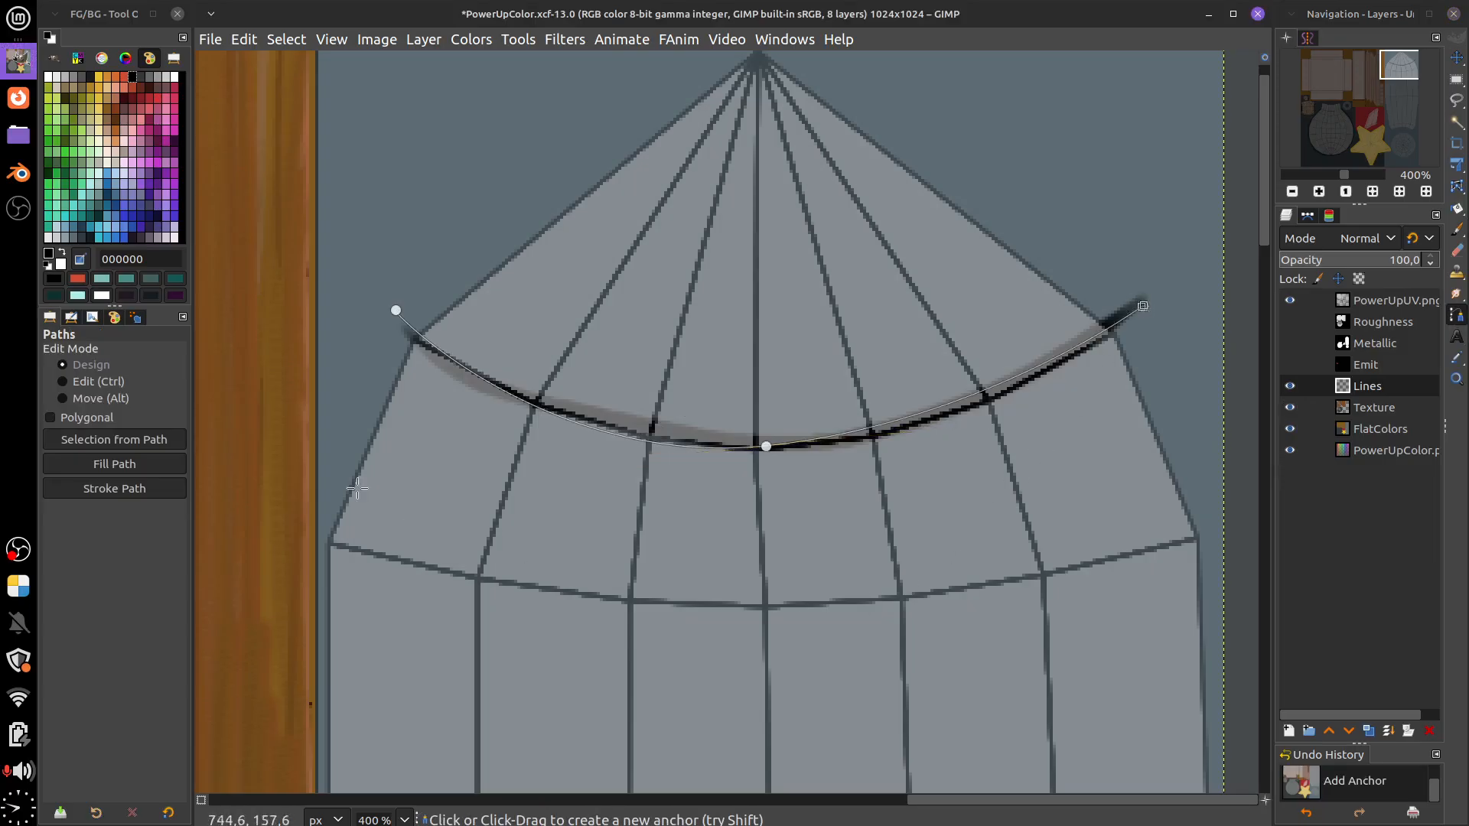
click(138, 490)
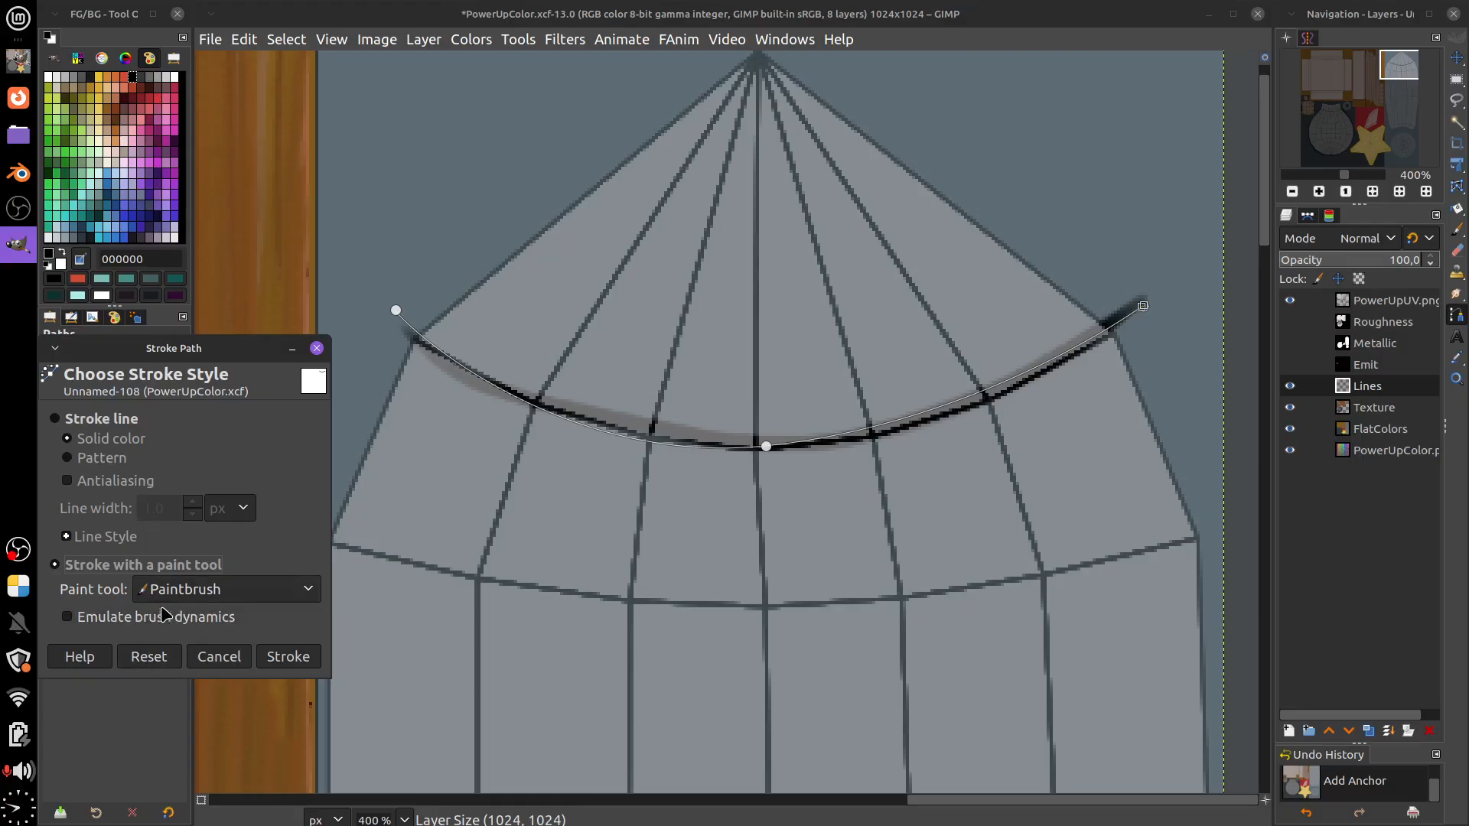
click(290, 659)
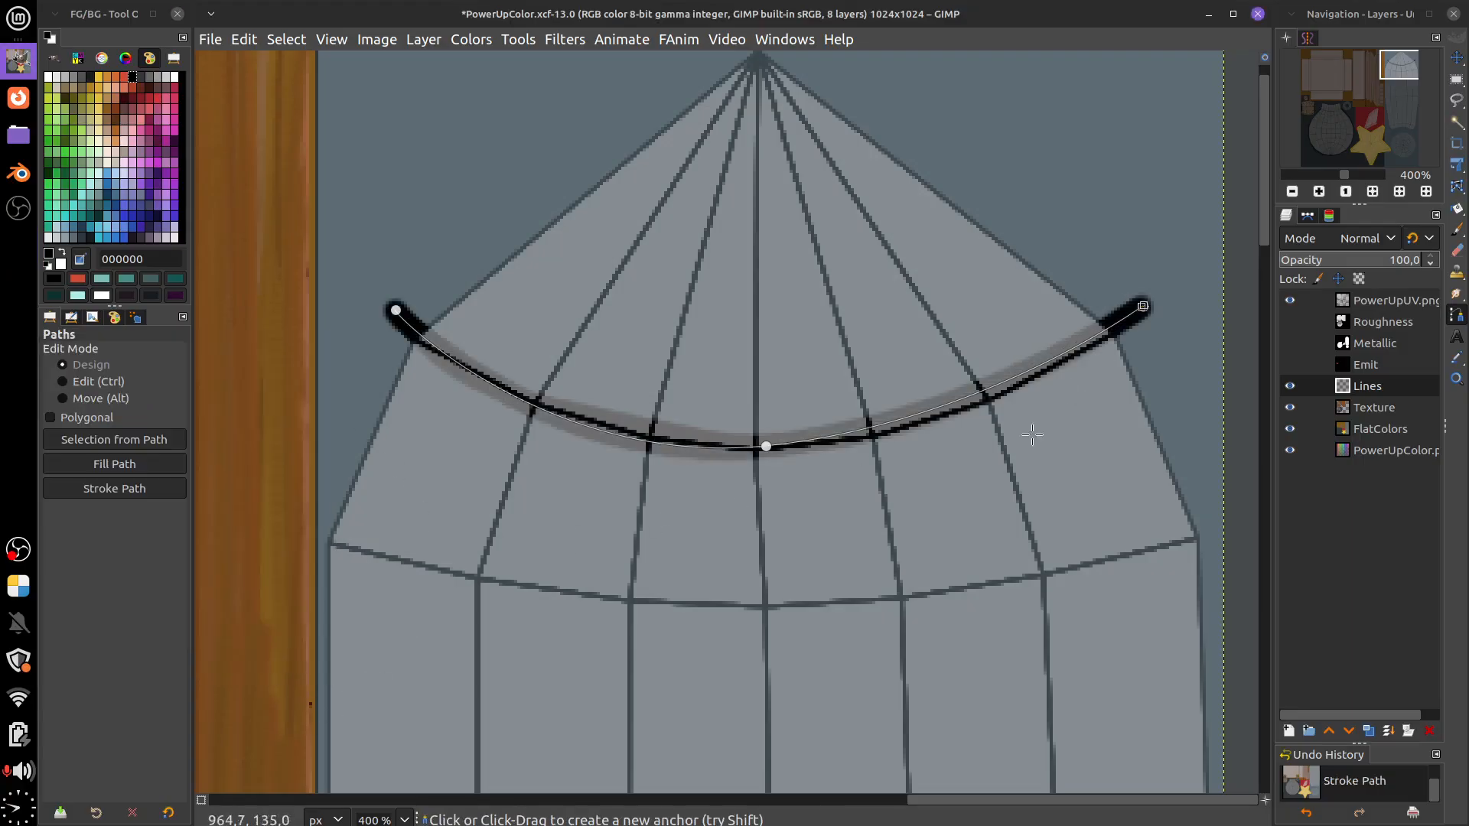
Shift the curved path's middle anchor slightly along the seam, delete the path and return to the layer list
key(ctrl)
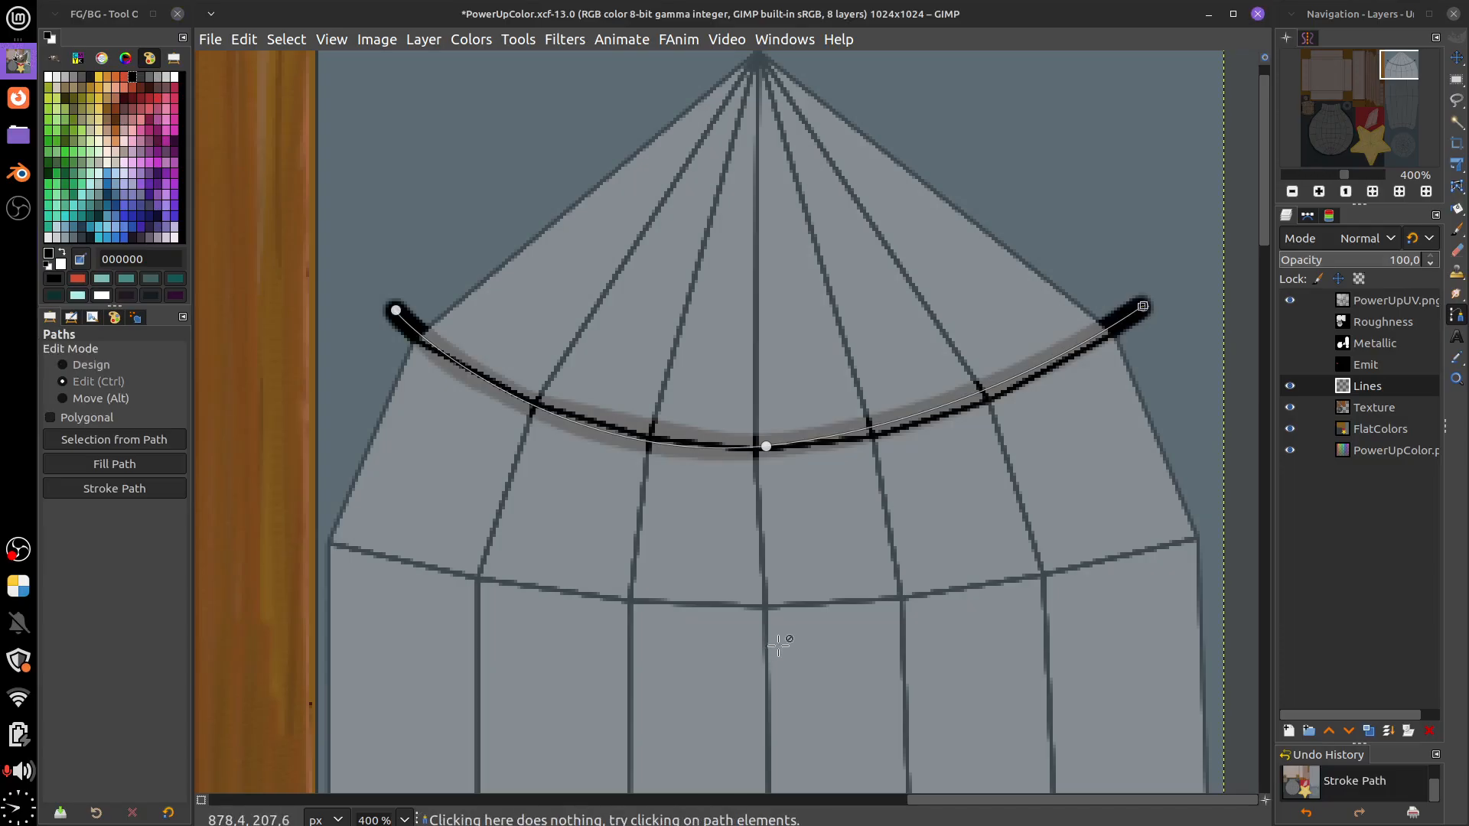
drag(766, 446, 792, 448)
click(1313, 217)
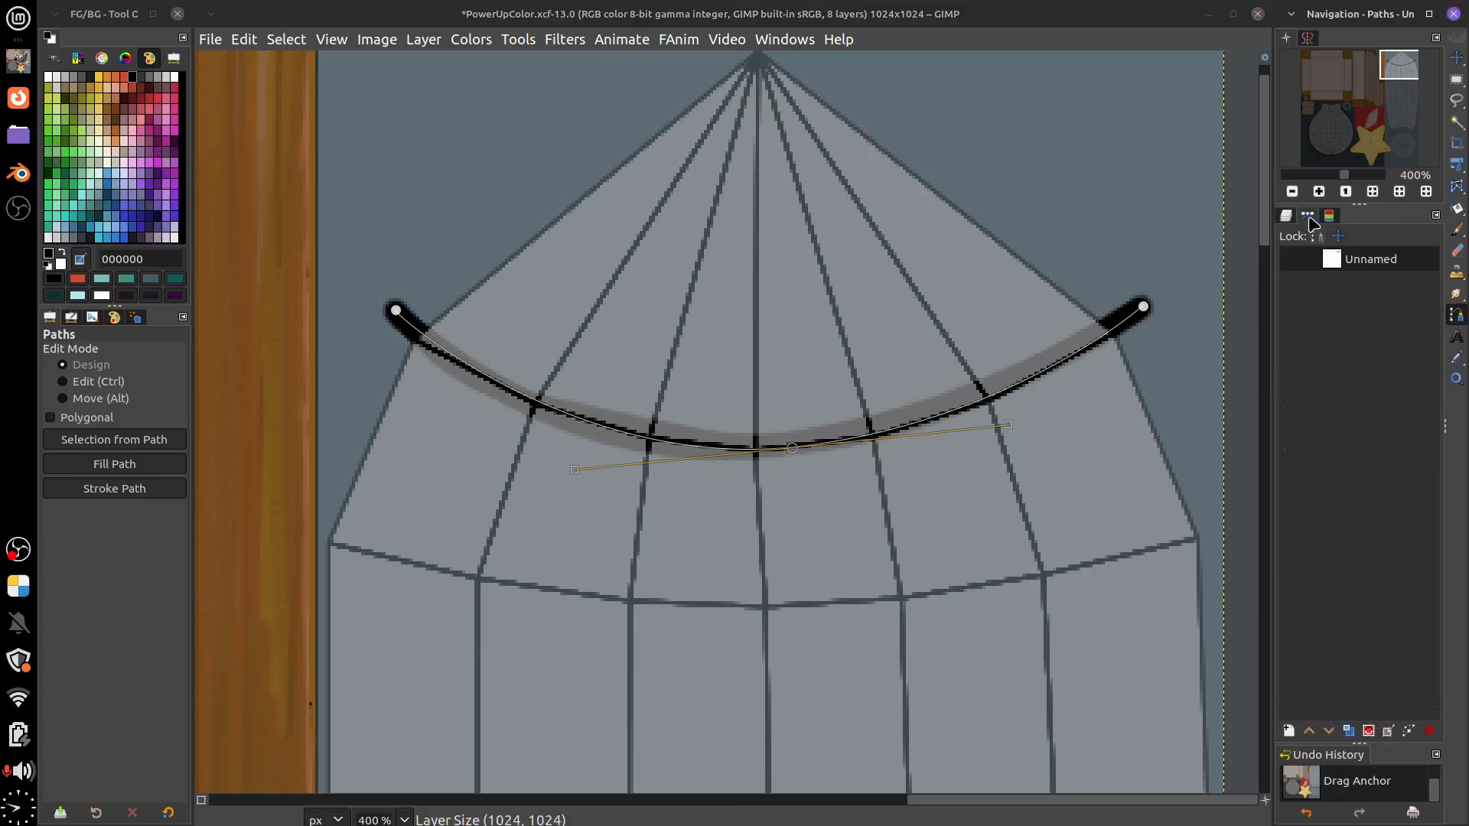
click(1425, 729)
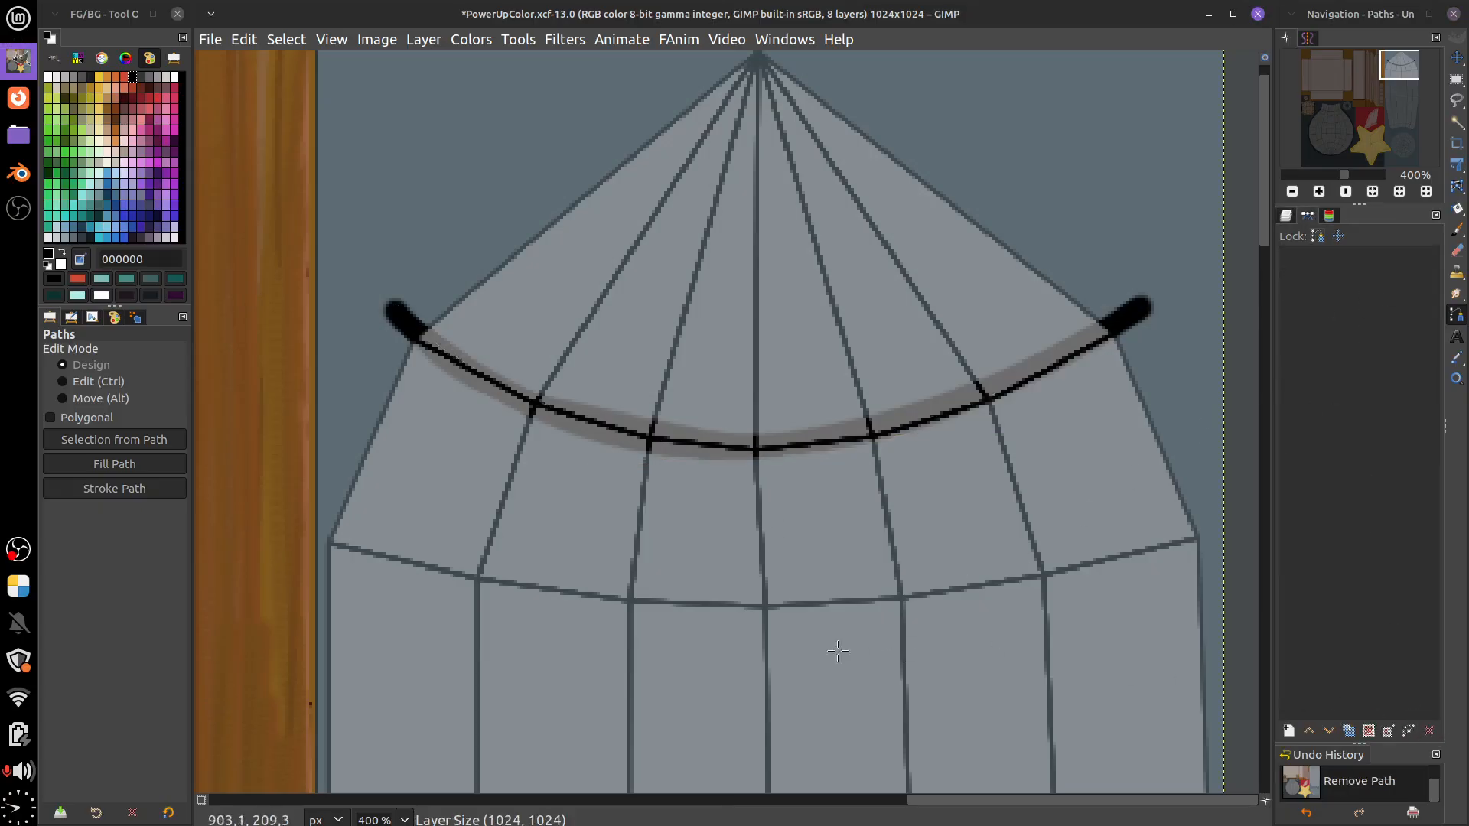
click(1286, 218)
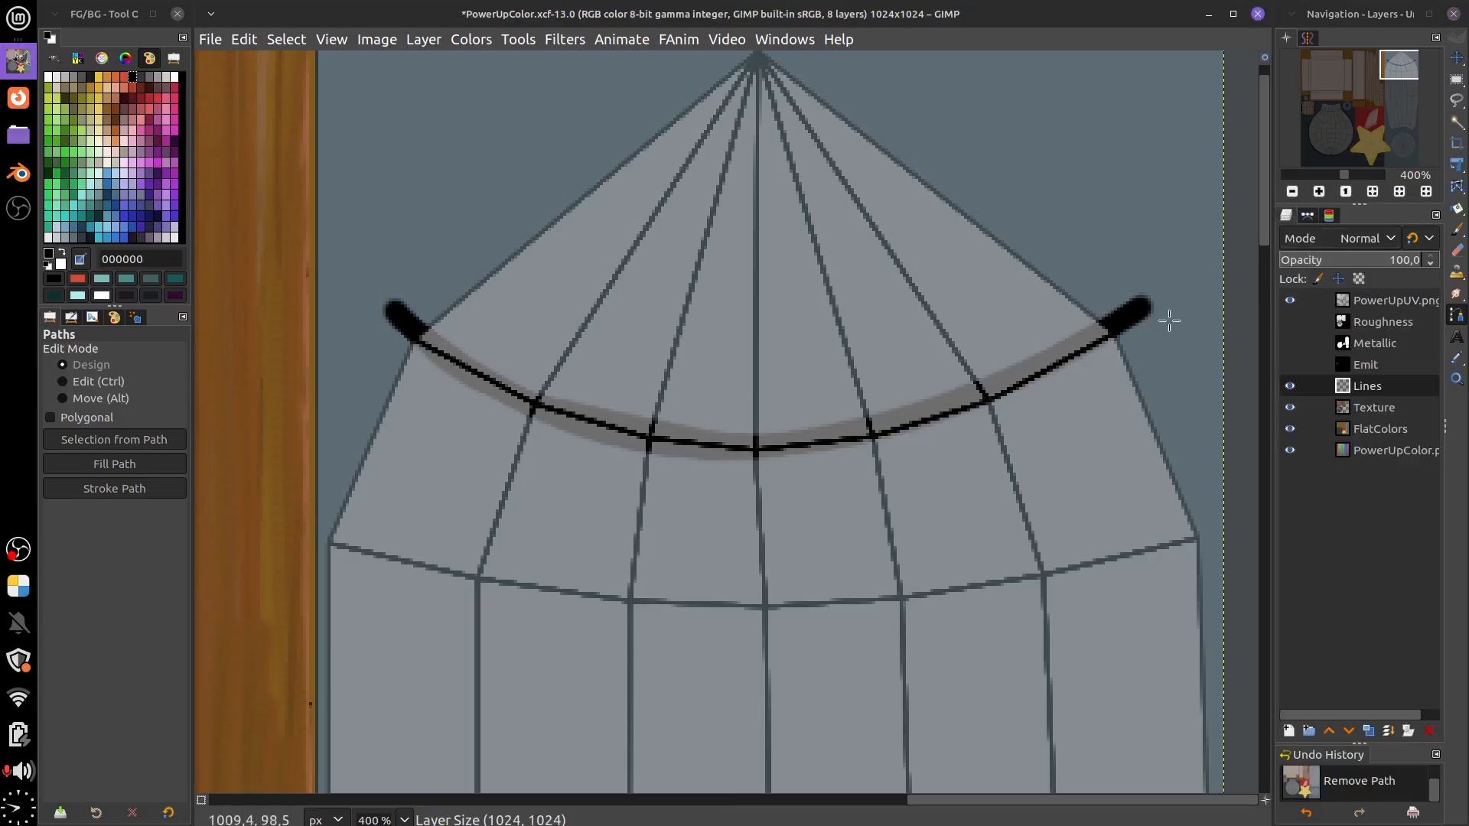
Undo the path work and both the stroked and freehand curves along the nose cone's base seam
ctrl+click(834, 559)
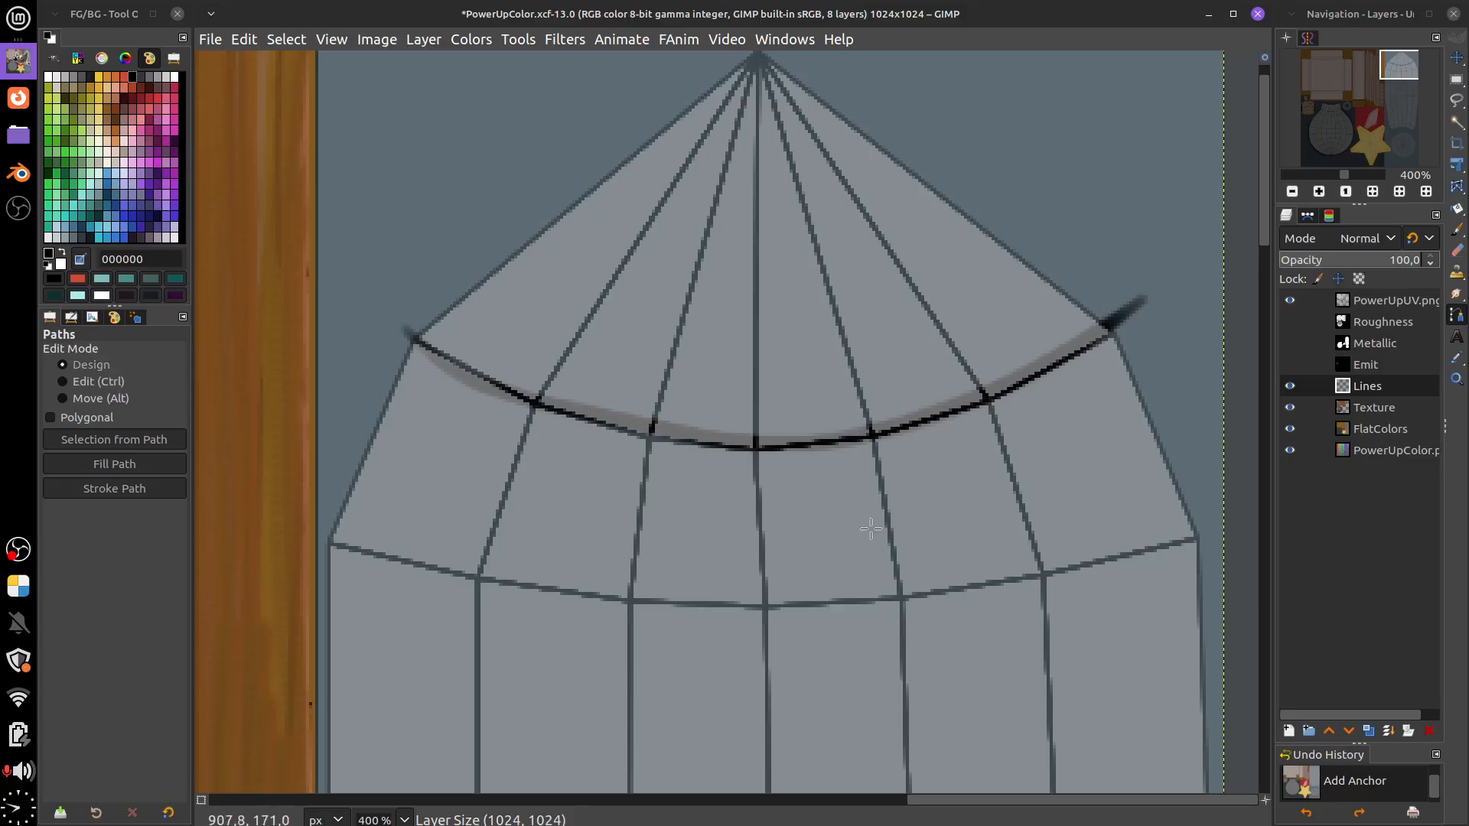
mouse_move(962, 535)
mouse_down()
mouse_move(915, 544)
mouse_move(954, 548)
mouse_up()
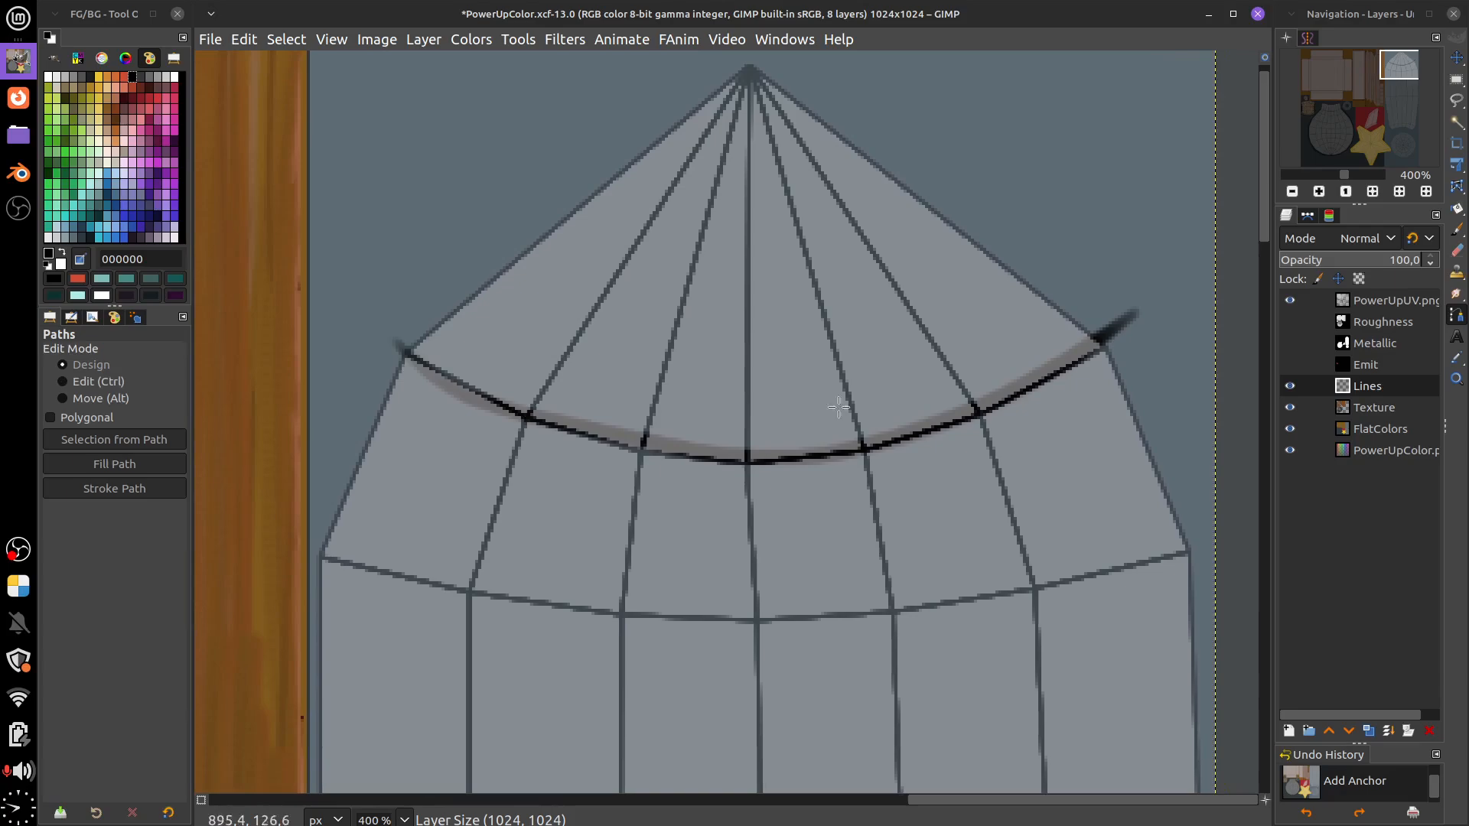
key(ctrl+z)
key(ctrl+z)
key(ctrl+z)
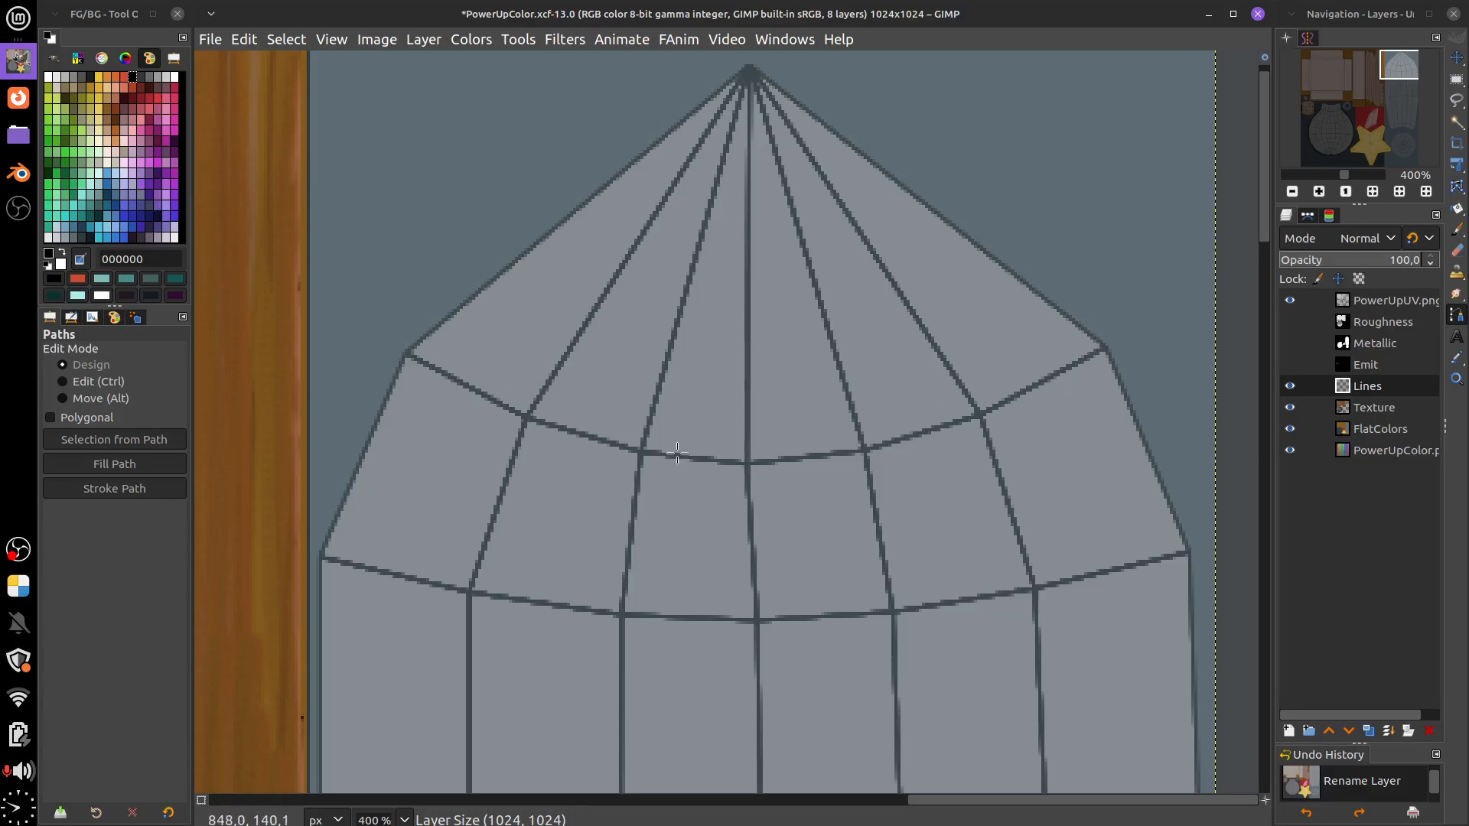
Discard the stray path anchor at the nose cone's base and set the Paintbrush size to 2
click(401, 352)
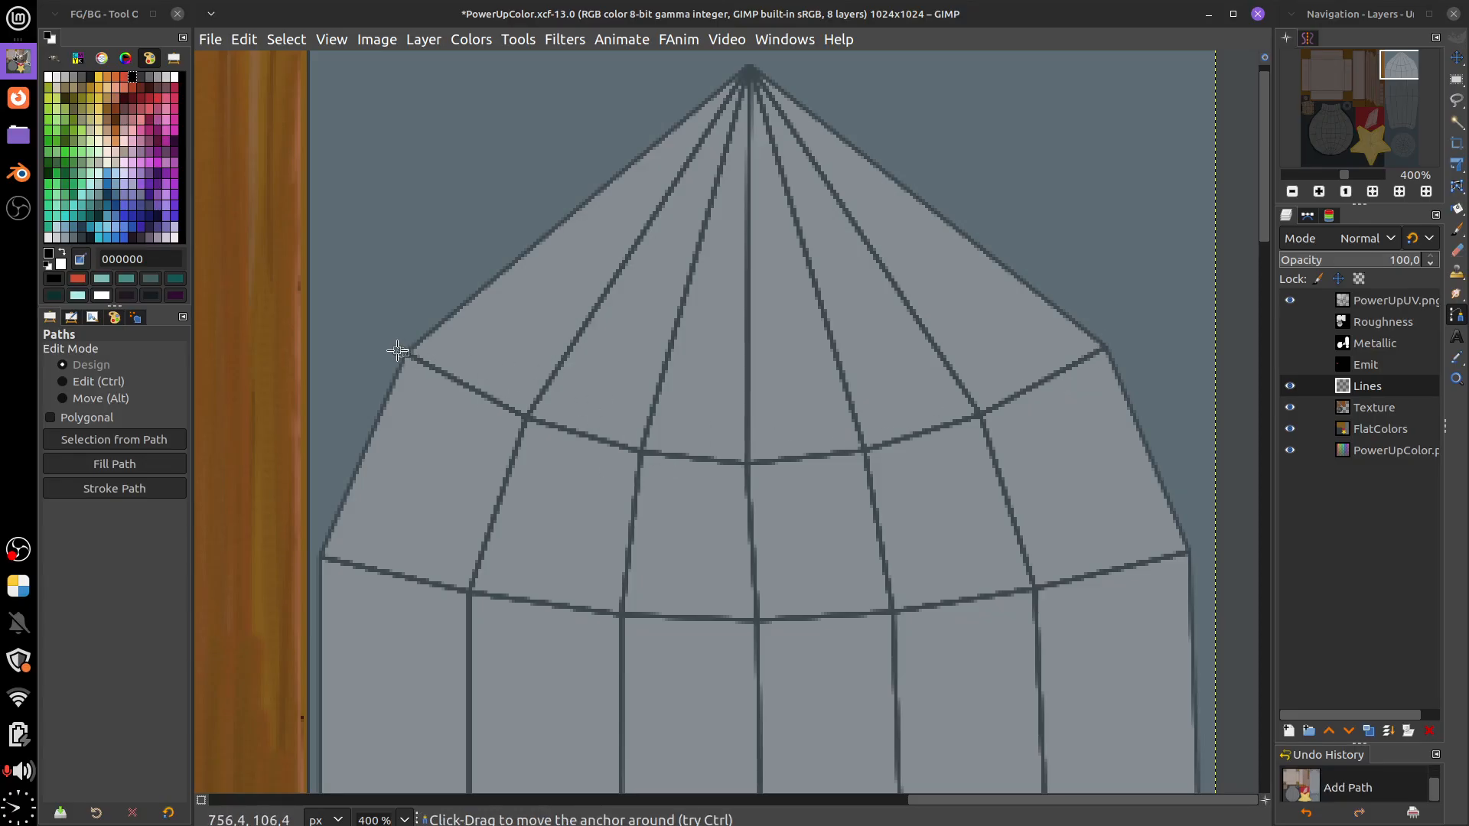
key(ctrl+z)
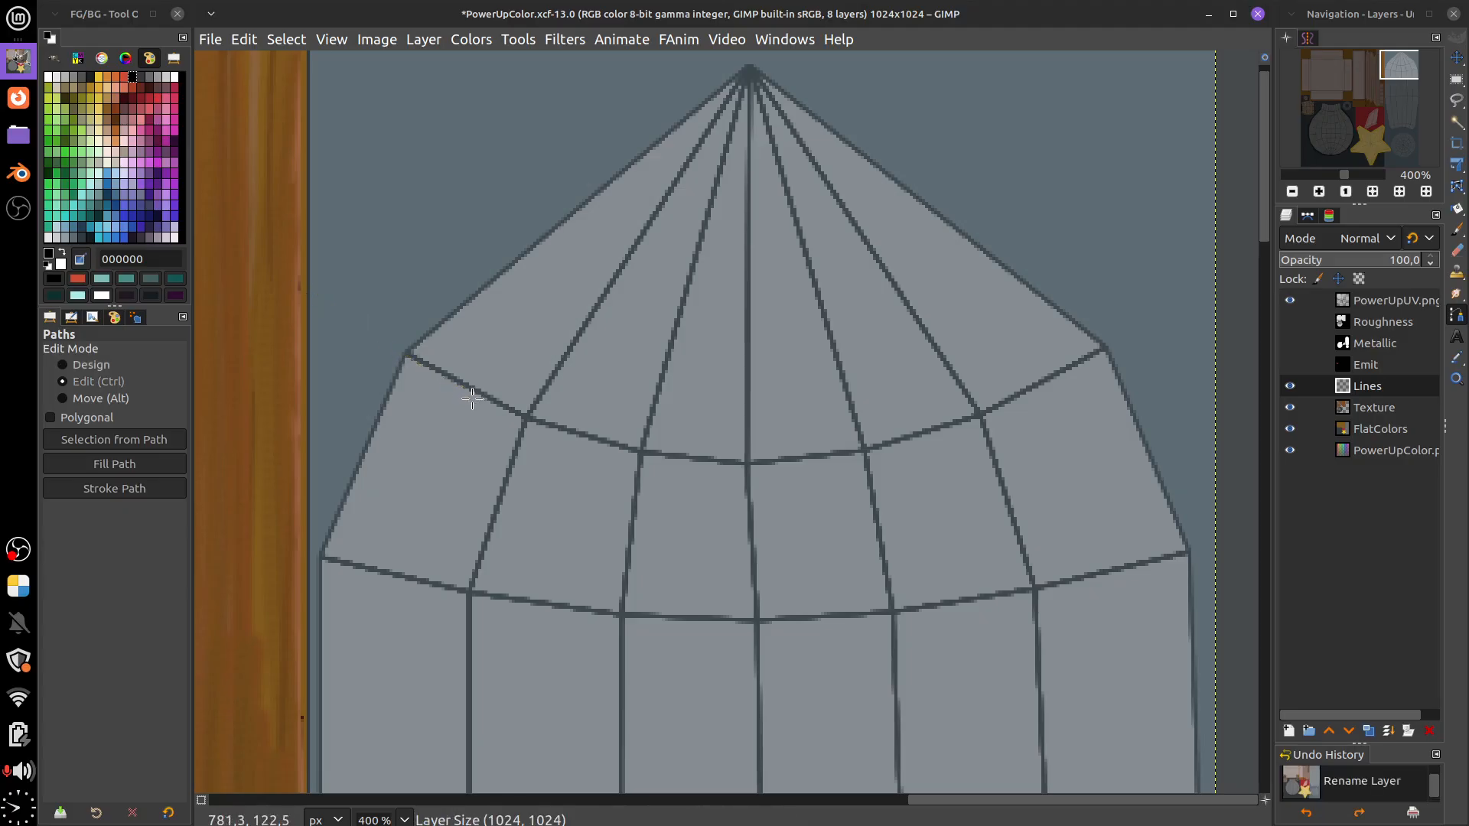
click(1457, 229)
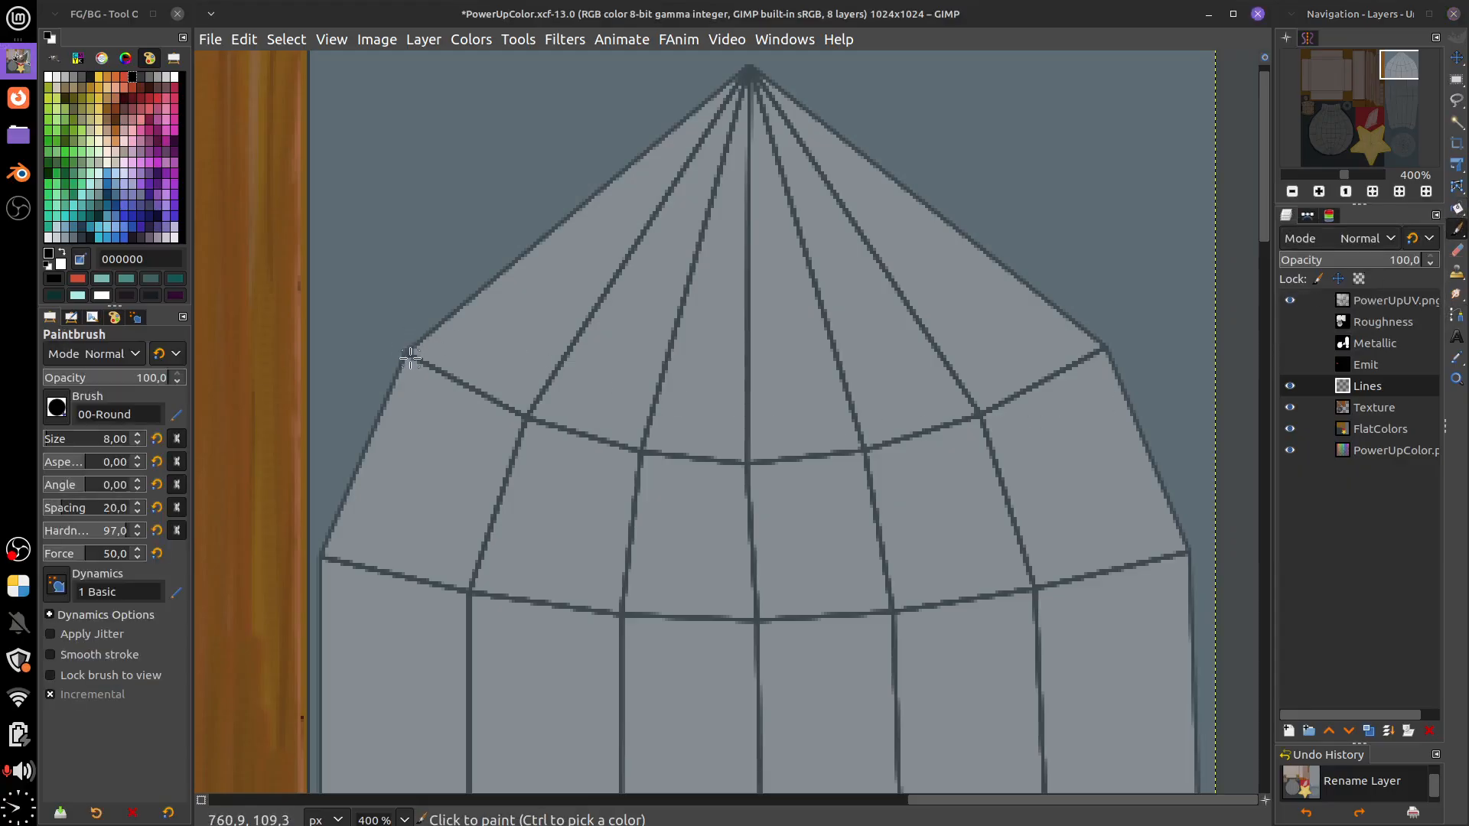
key(bracketleft)
key(bracketleft)
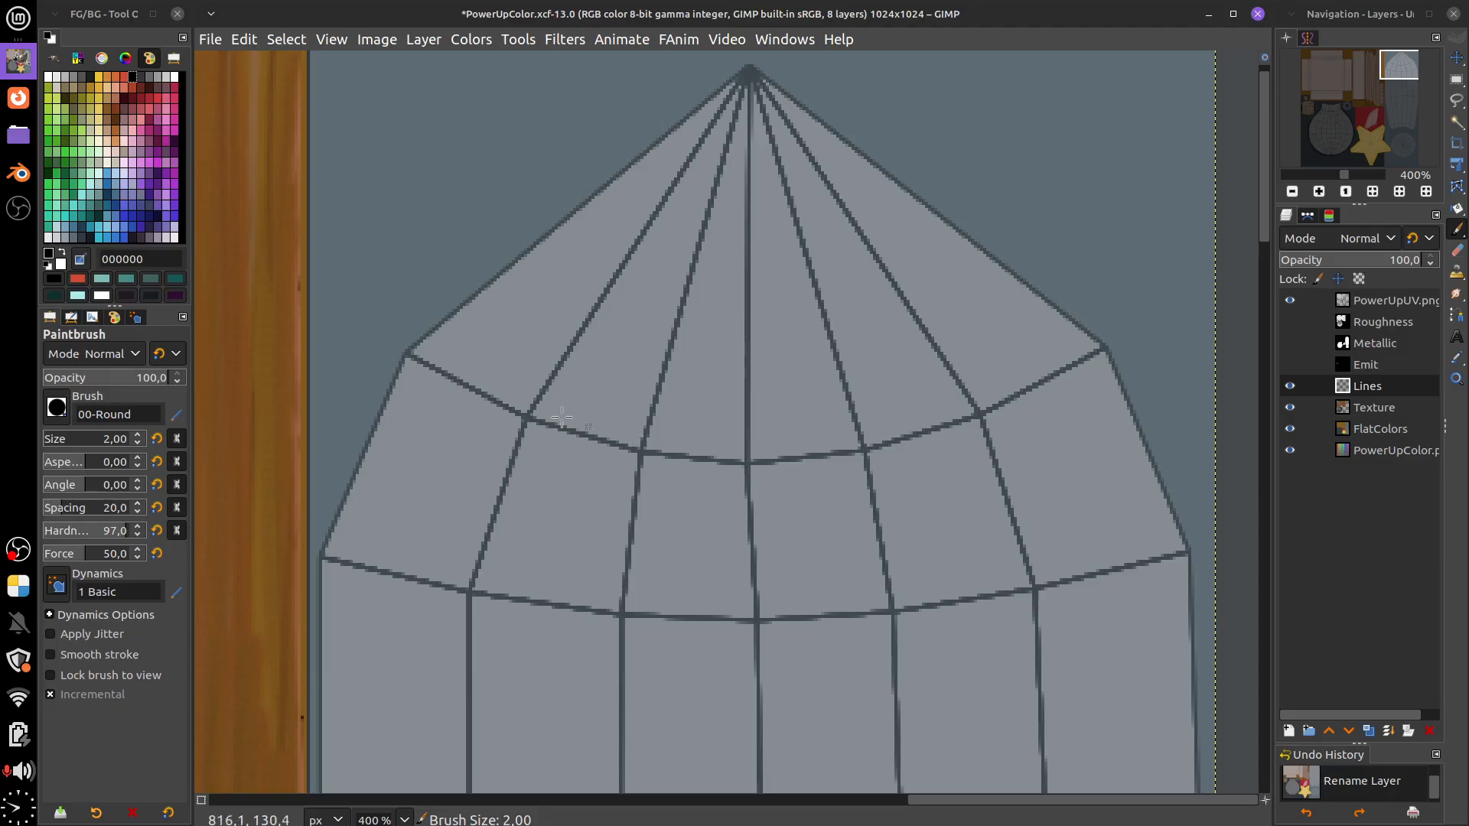
Try to paint a thin freehand black line along the nose cone's base seam, and undo it
drag(400, 351, 498, 407)
key(ctrl+z)
mouse_move(392, 348)
mouse_down()
mouse_move(534, 417)
mouse_move(643, 447)
mouse_move(849, 455)
mouse_move(1034, 398)
mouse_move(1138, 315)
mouse_up()
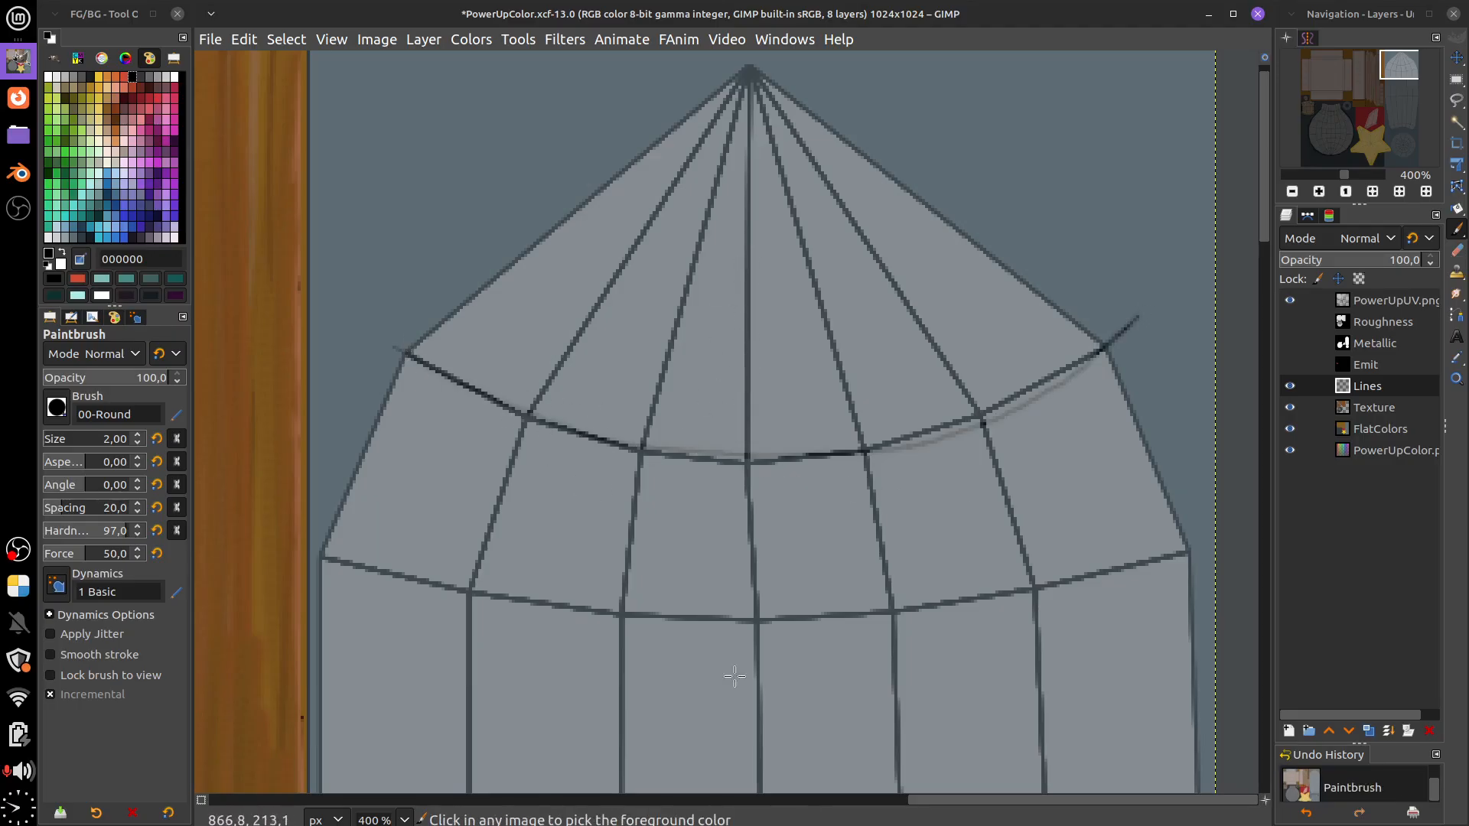
key(ctrl+z)
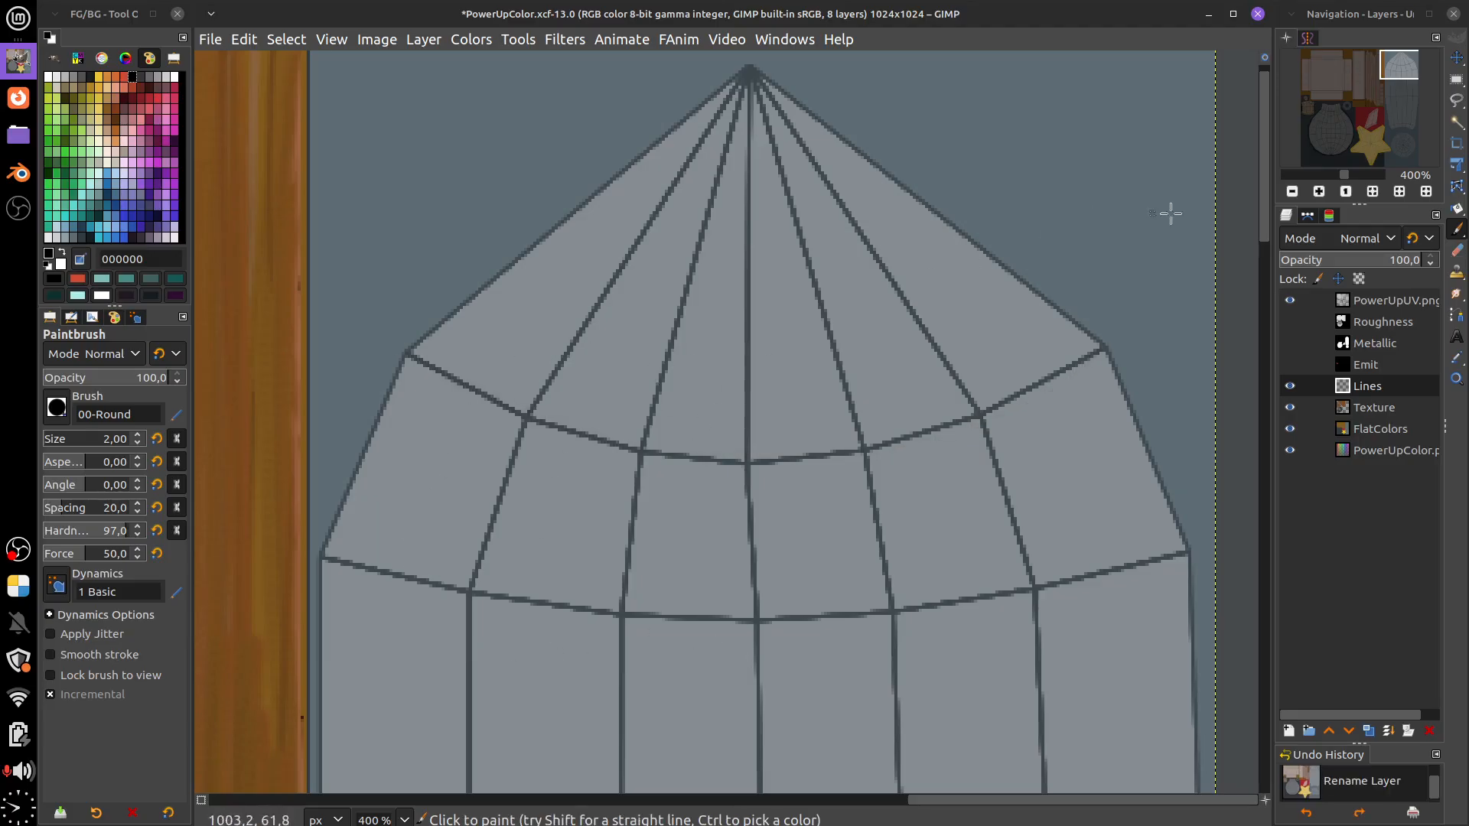
Lay a three-anchor curved path along the nose cone's base seam, fit it to the seam, and stroke it with the Paintbrush
click(1457, 315)
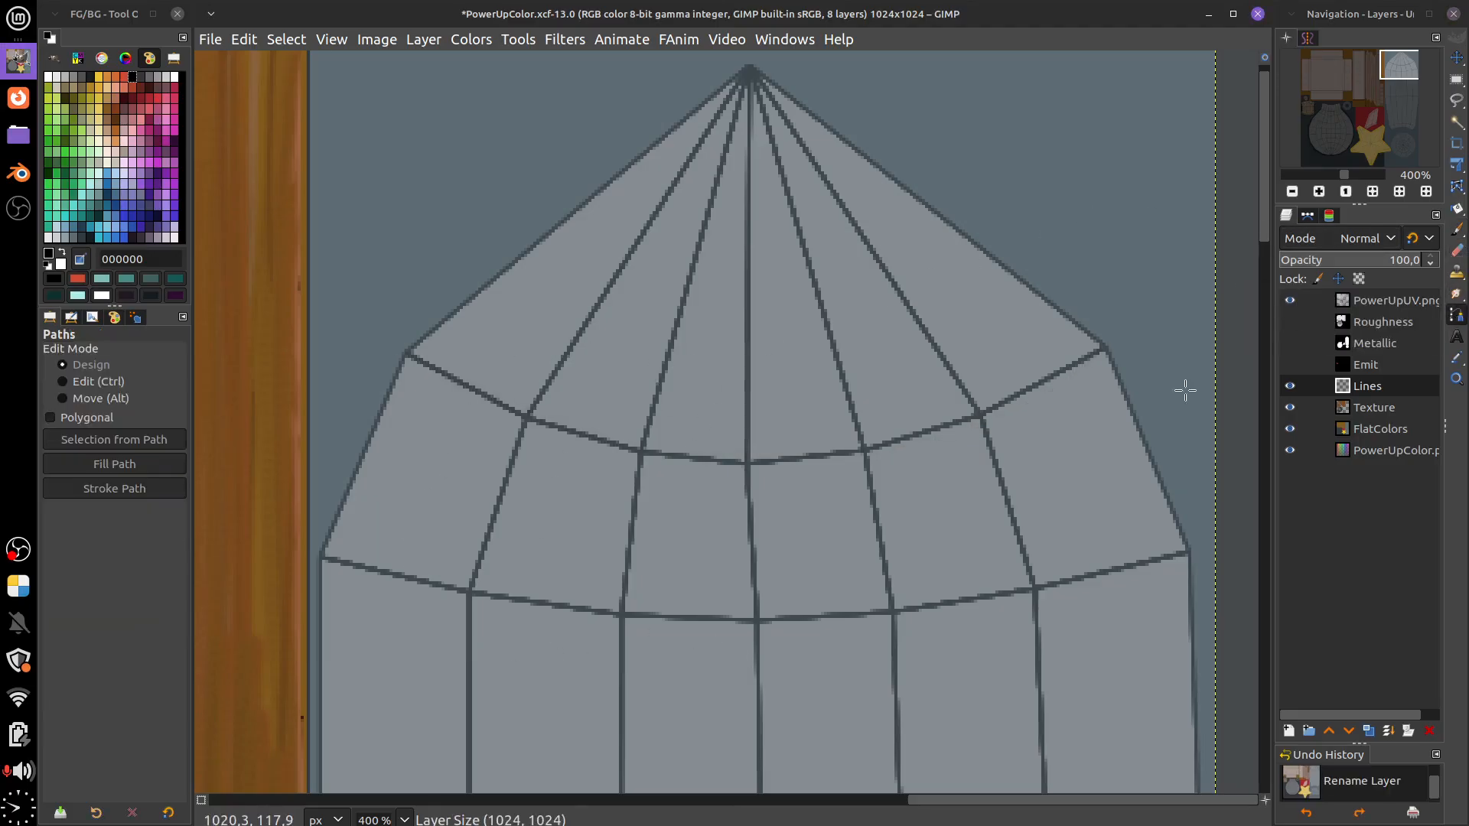
click(395, 346)
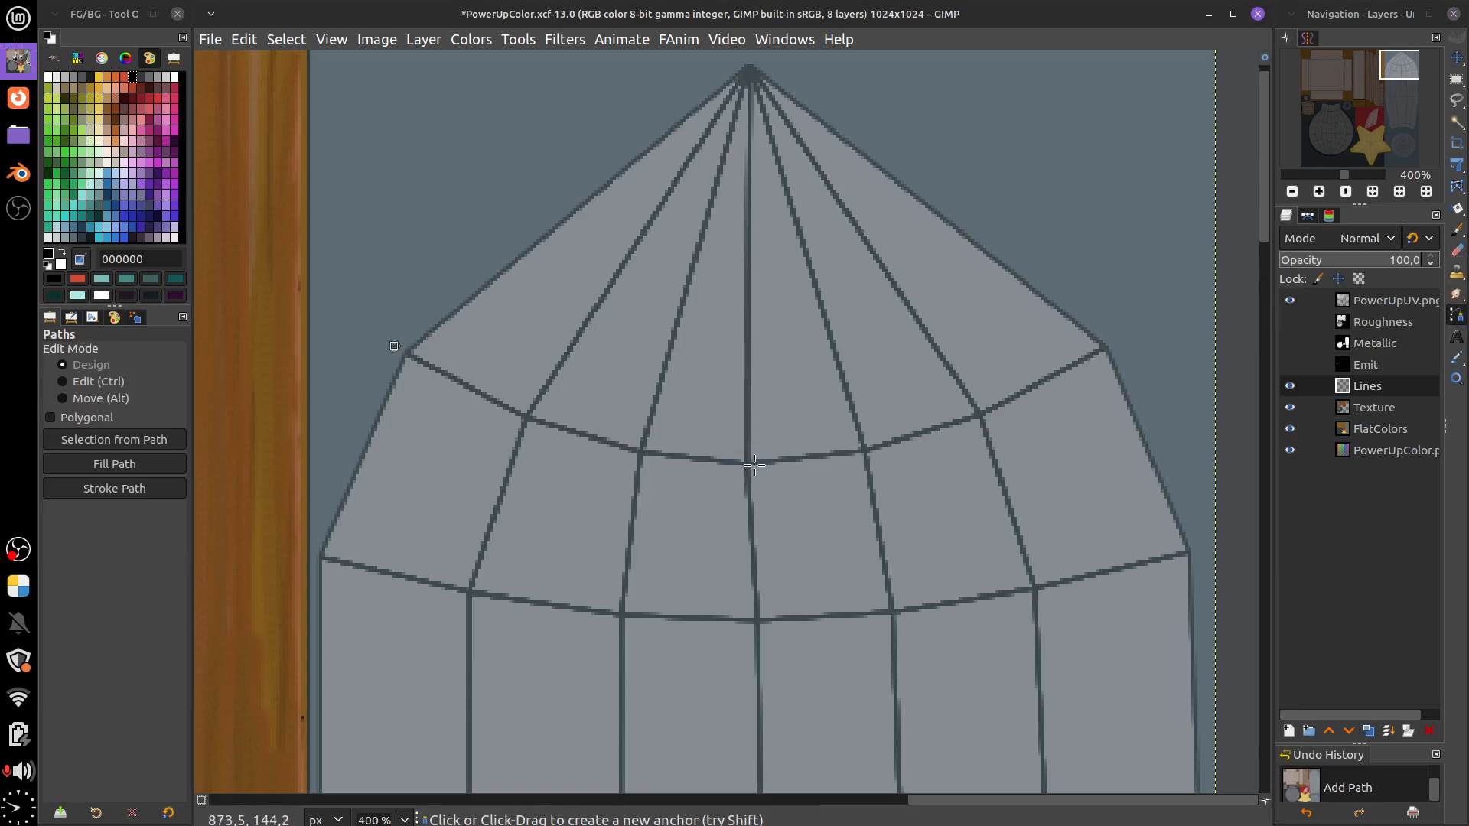
drag(745, 463, 886, 453)
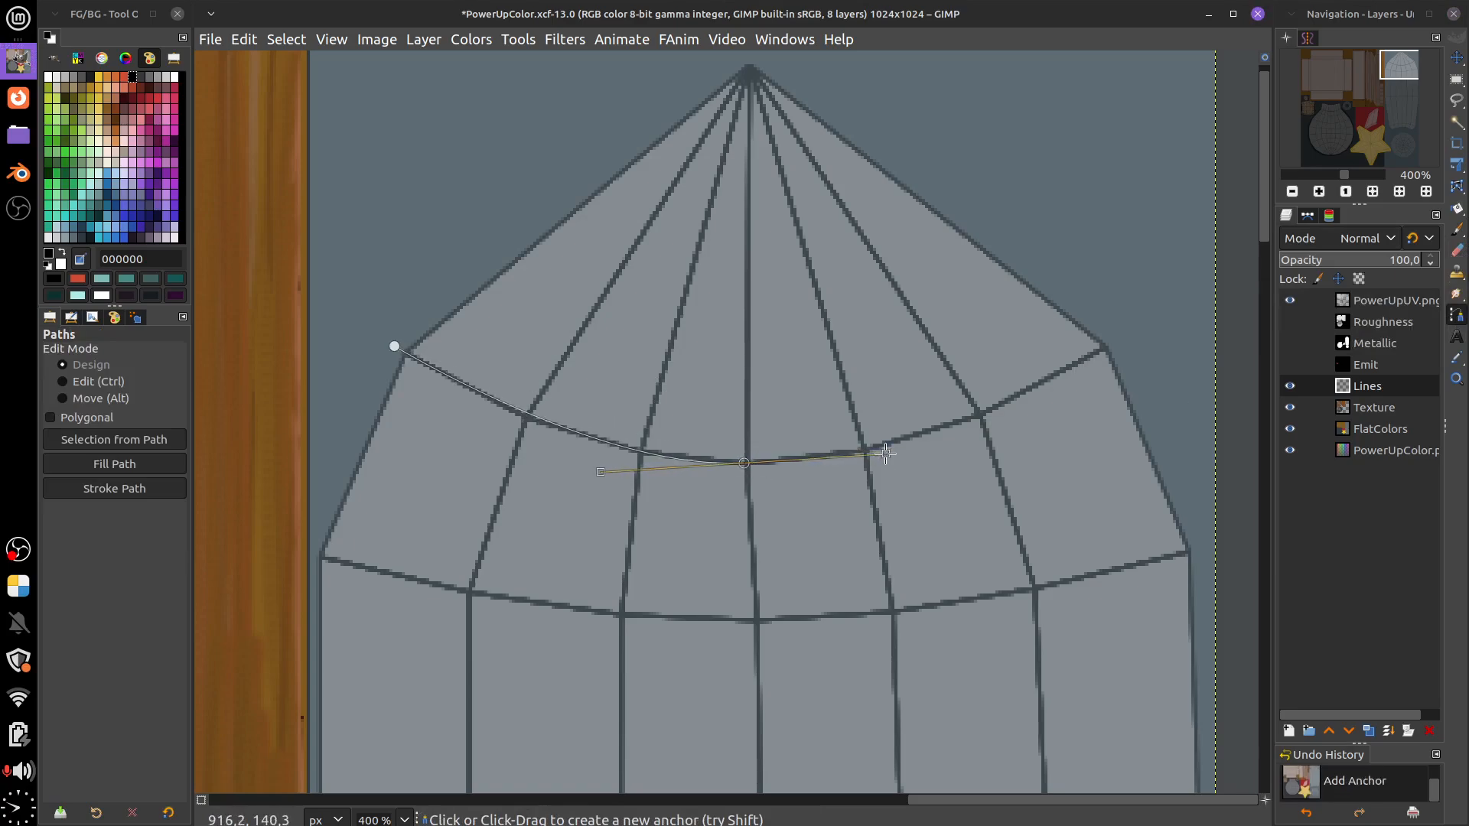
click(1115, 341)
drag(744, 463, 754, 463)
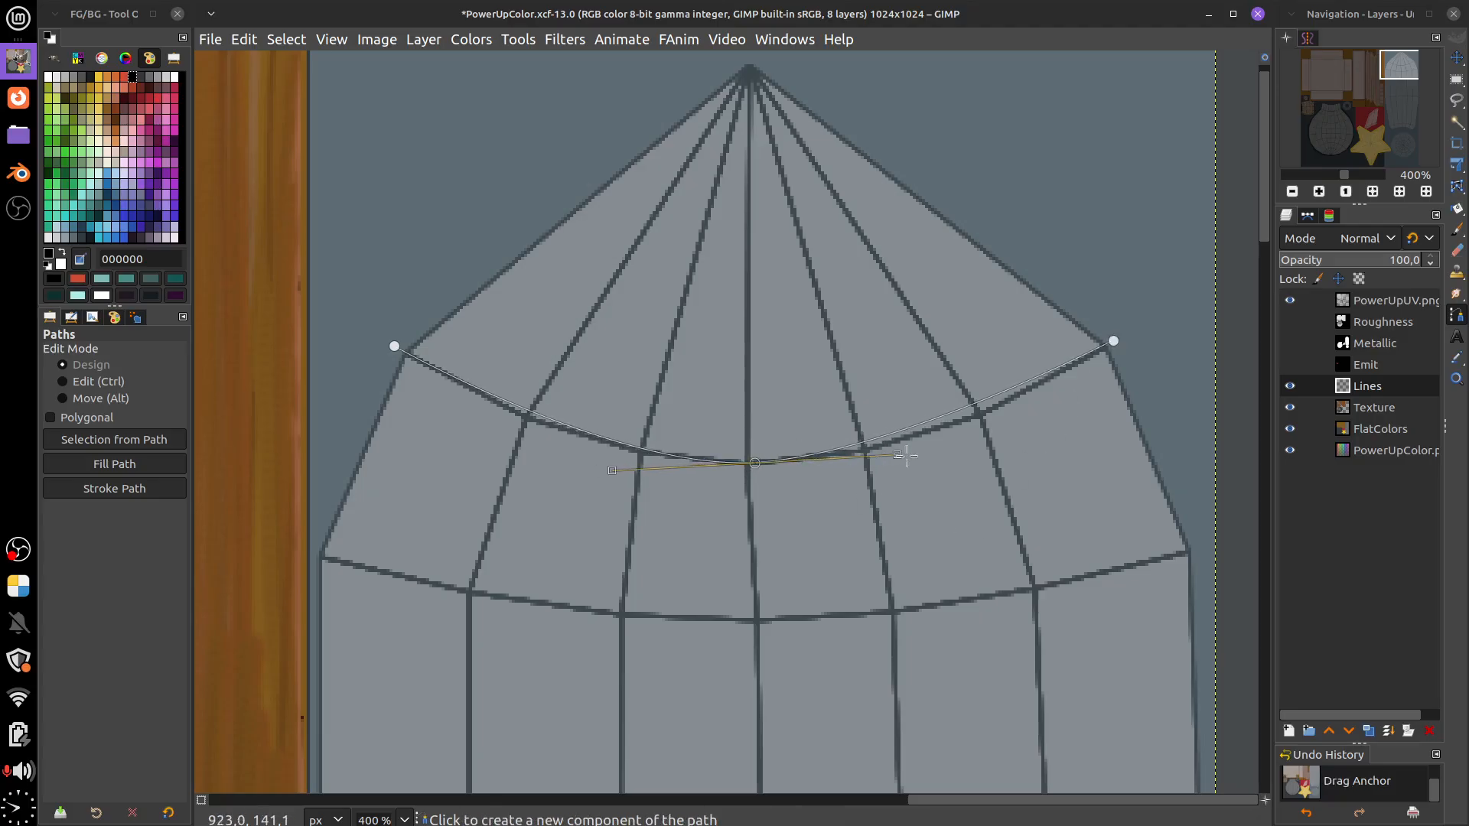
drag(898, 455, 949, 464)
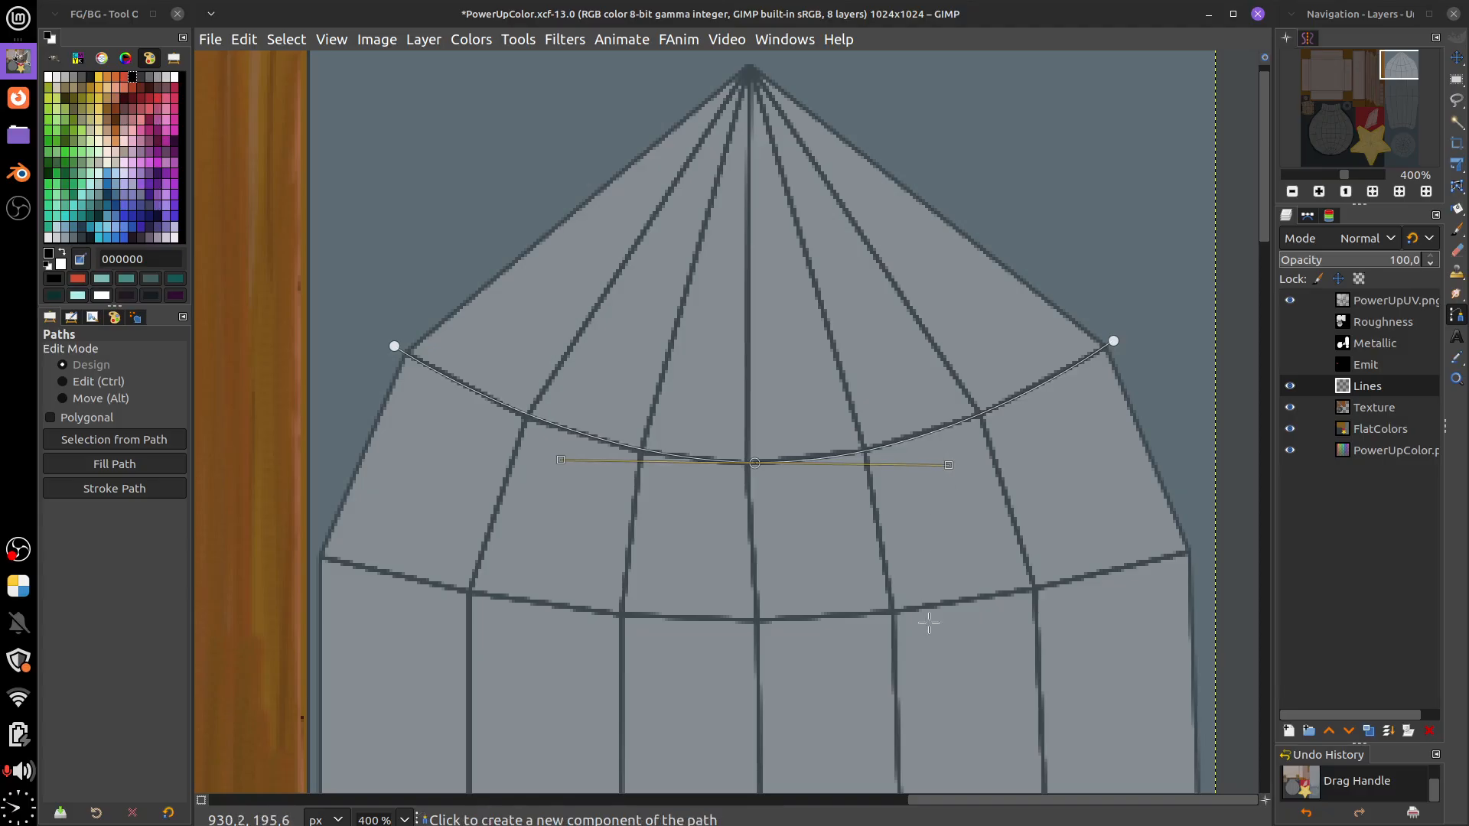
click(149, 489)
click(294, 651)
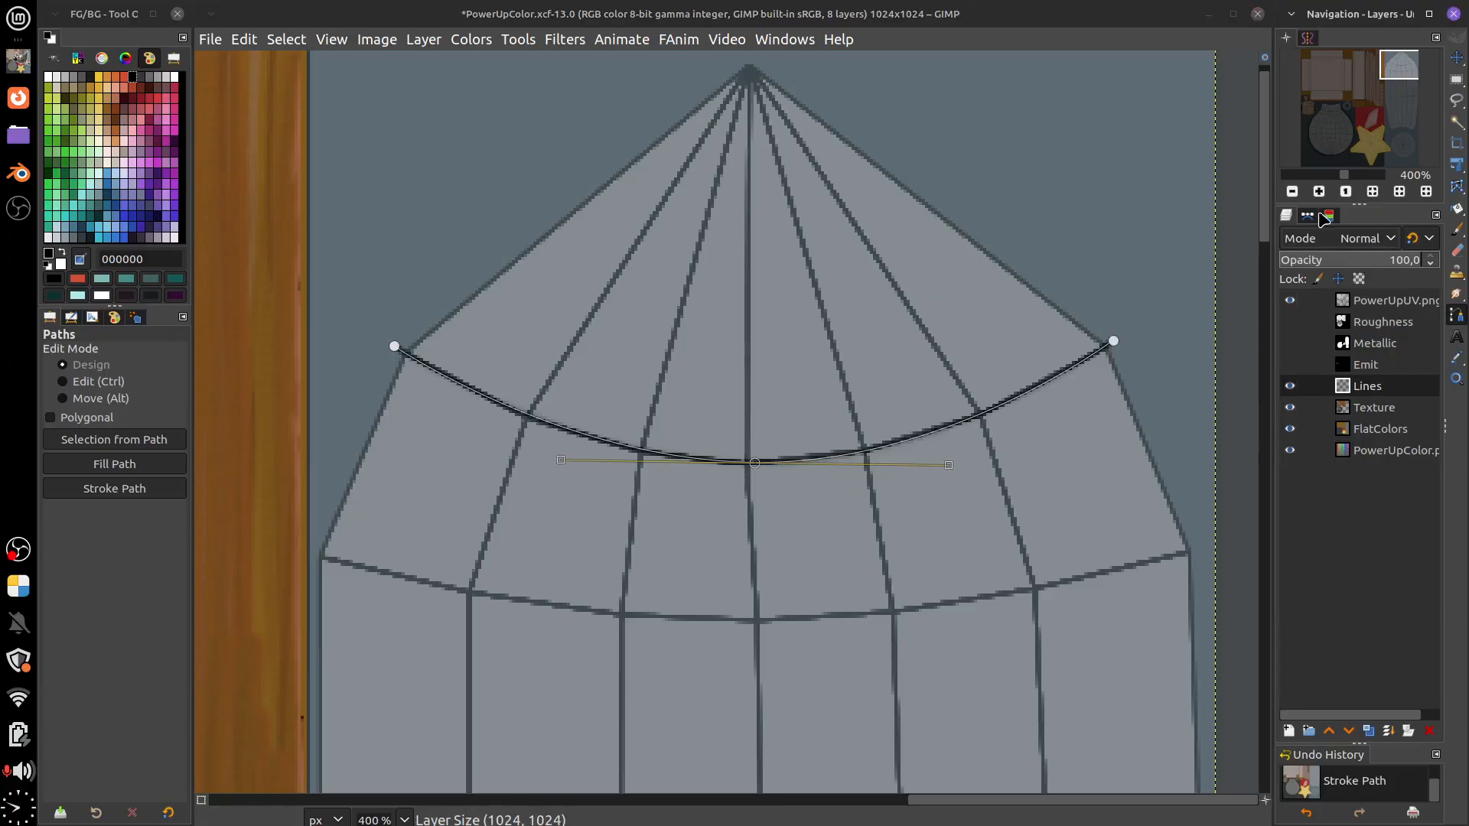
Delete the used path and toggle the PowerUpUV.png layer off and on to check the black line
click(1310, 218)
click(1429, 731)
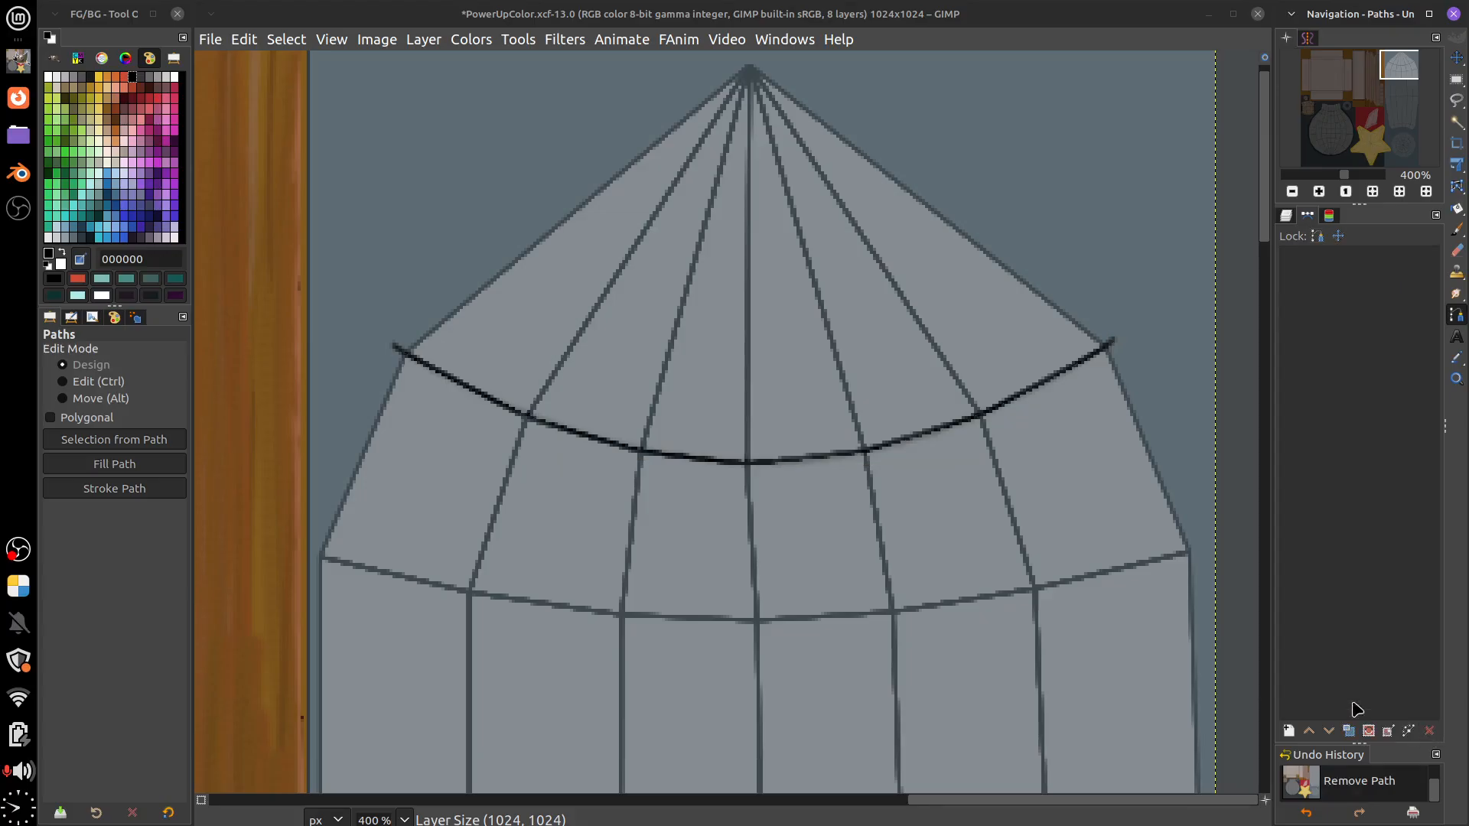
click(1286, 215)
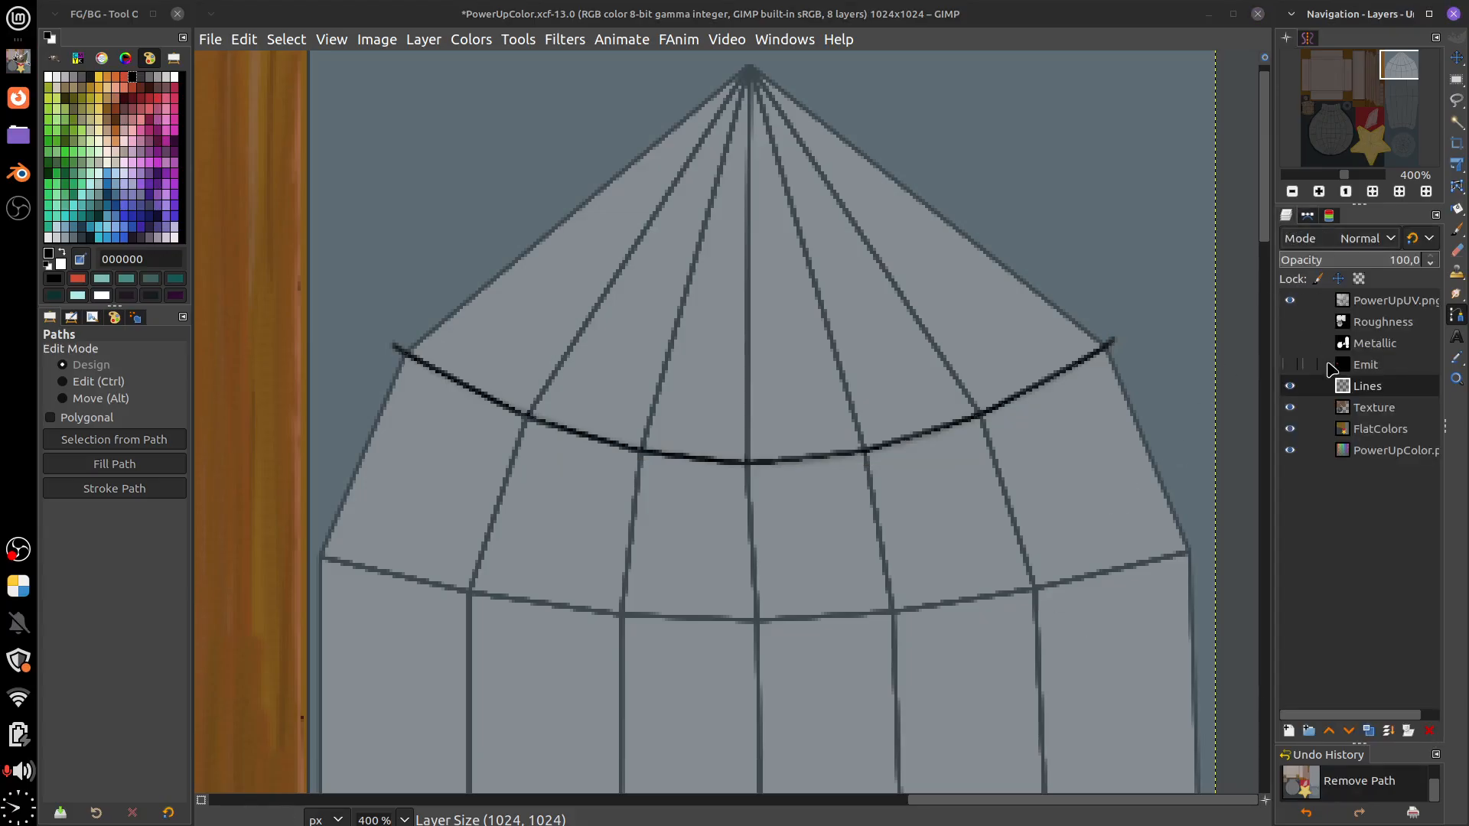
click(1291, 306)
click(1290, 300)
Lay a three-anchor path across the missile along its mid-body seam, with a smooth middle anchor
scroll(979, 505, down, 2)
scroll(986, 516, down, 3)
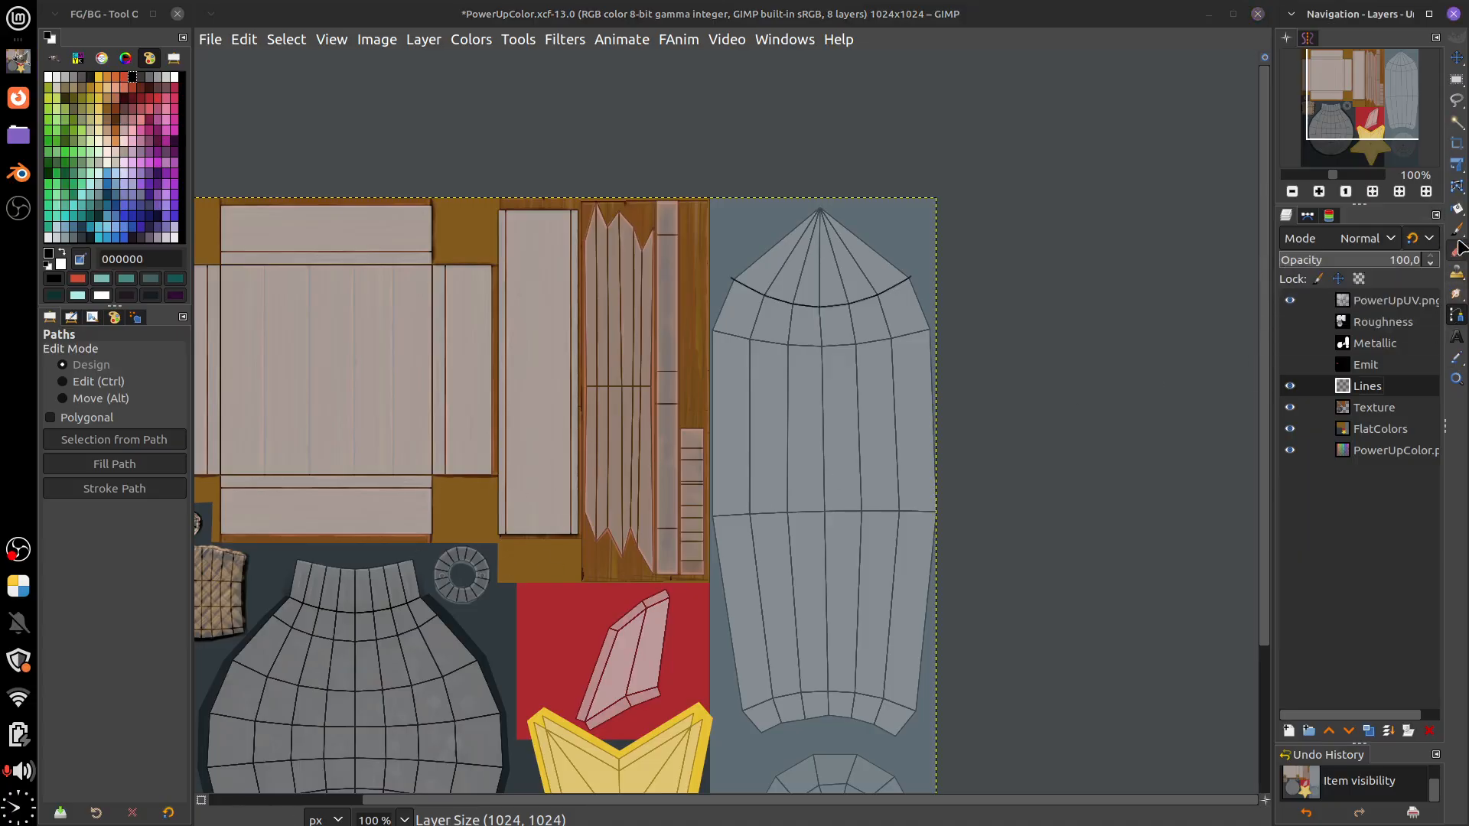
mouse_move(1455, 359)
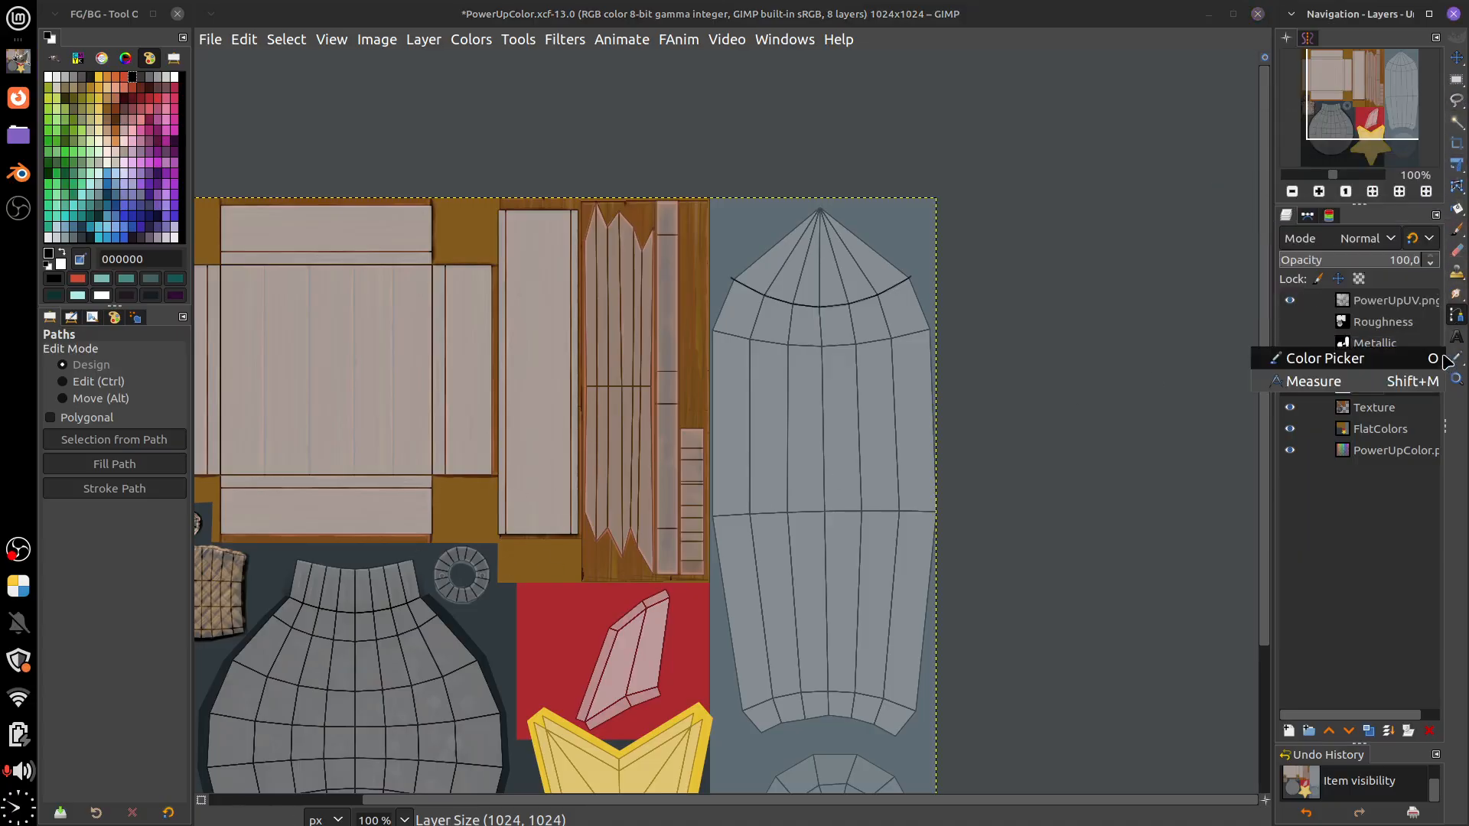
scroll(968, 499, up, 2)
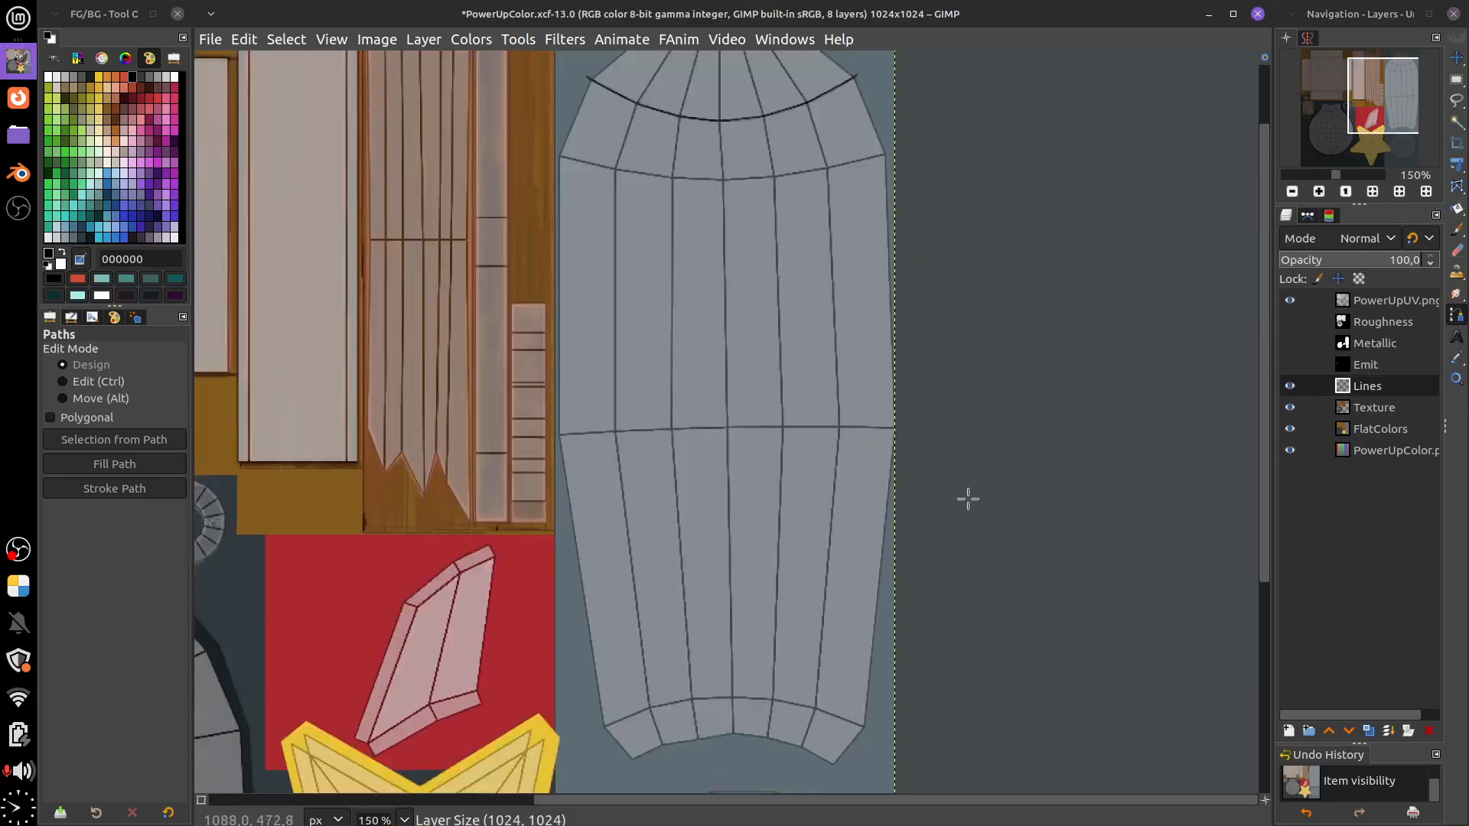
scroll(735, 501, up, 1)
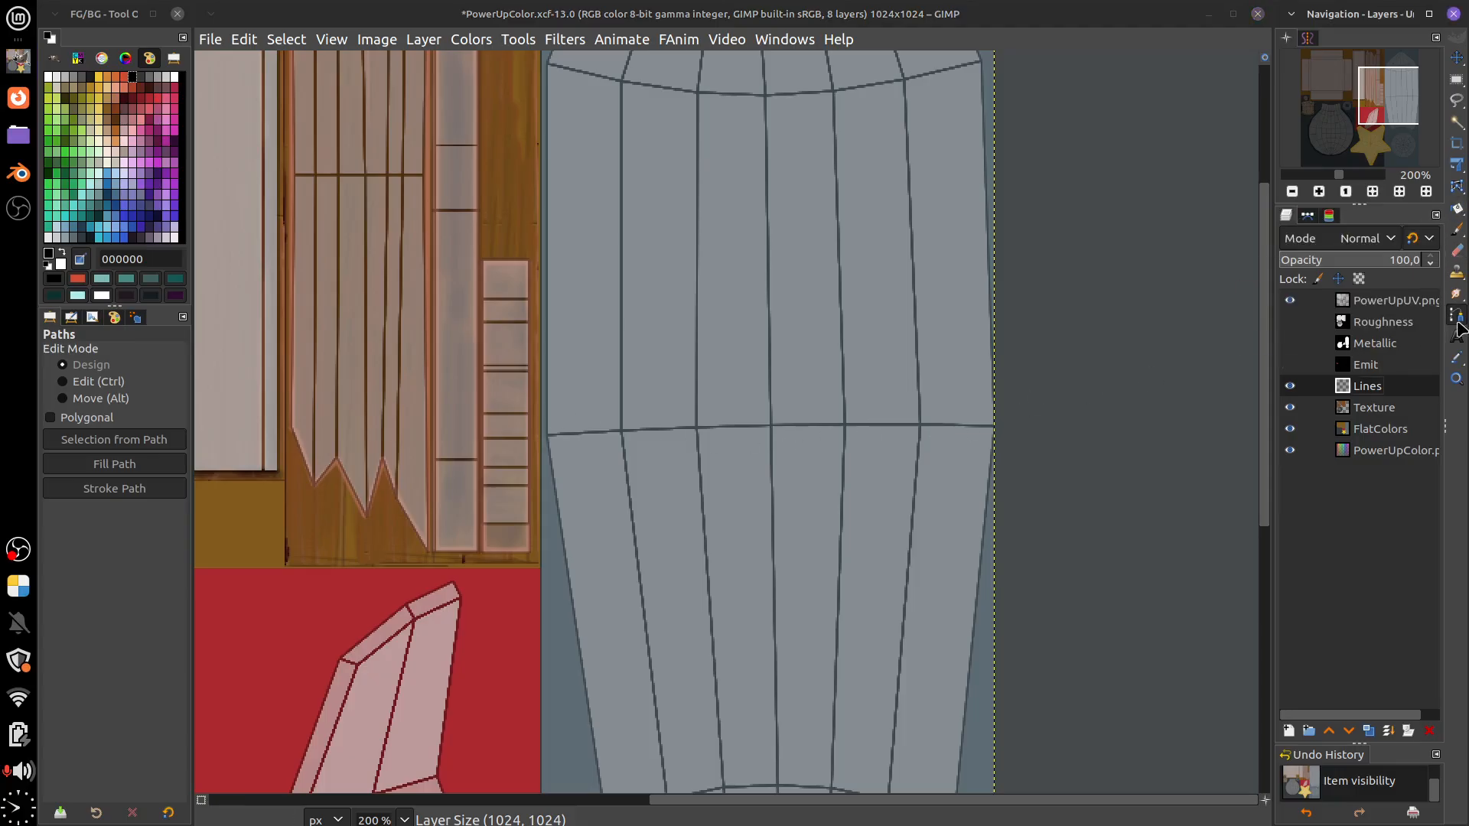
click(1457, 320)
click(543, 435)
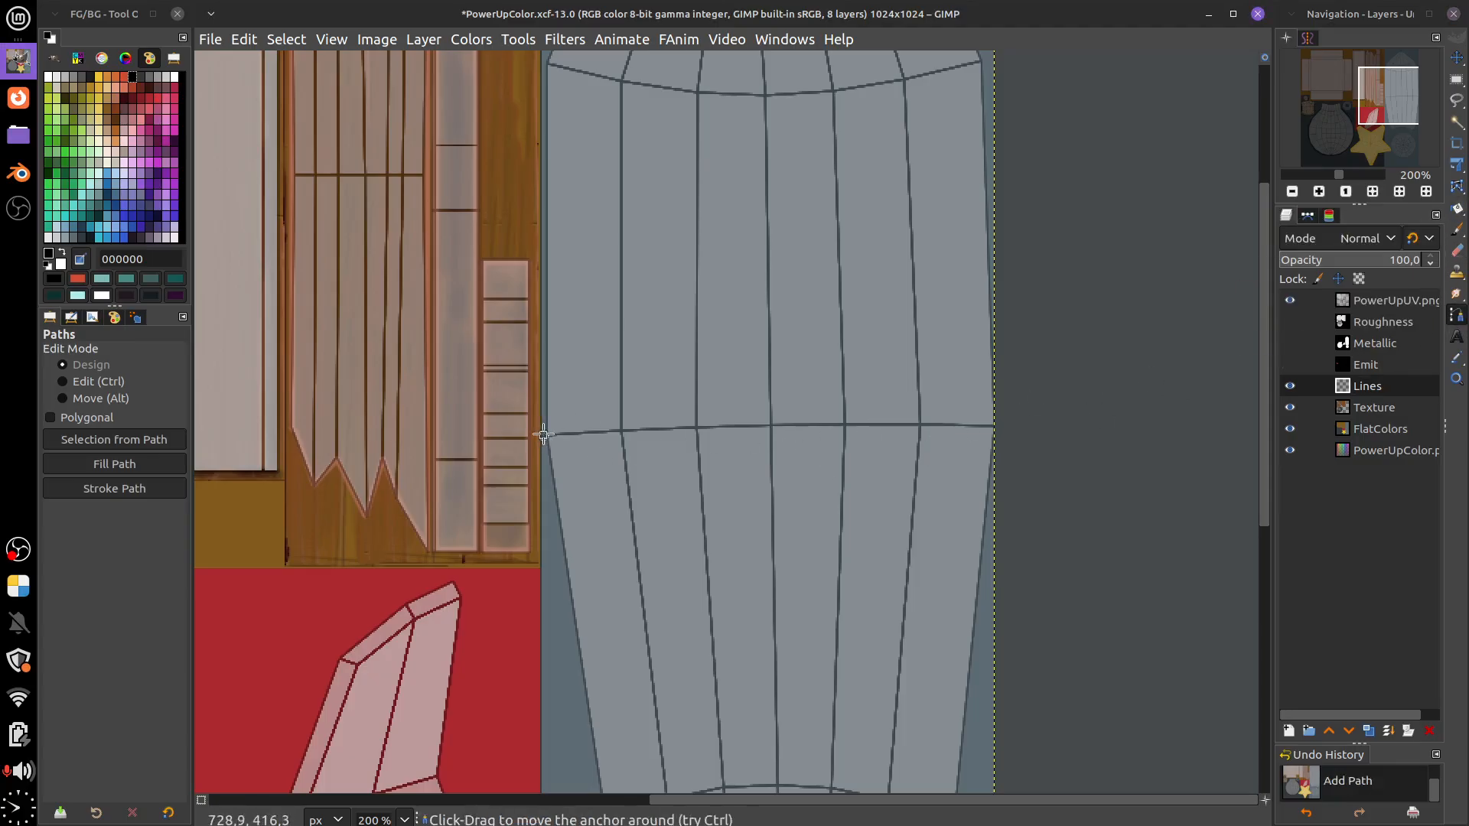
drag(772, 427, 853, 426)
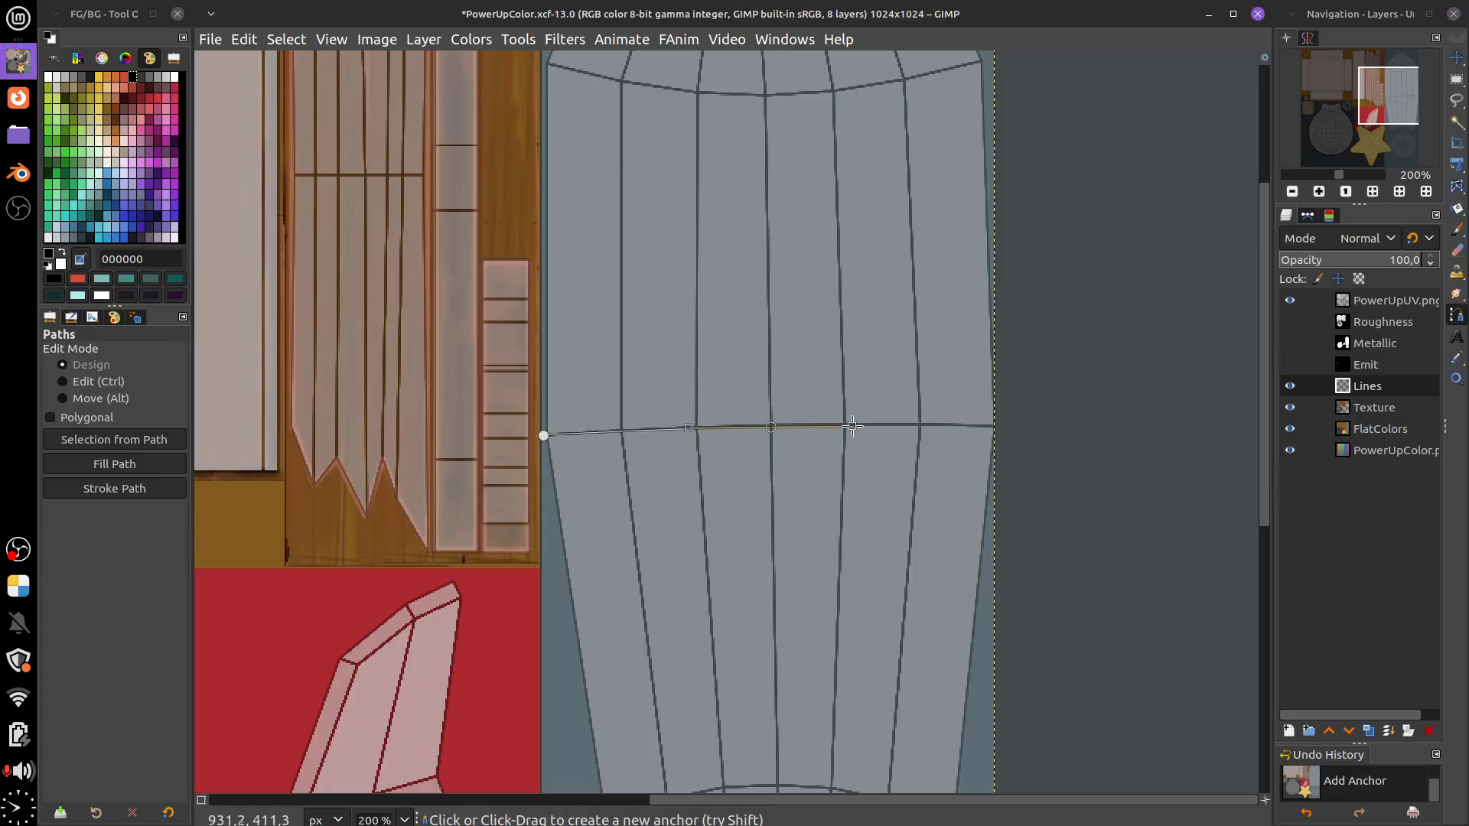
click(993, 426)
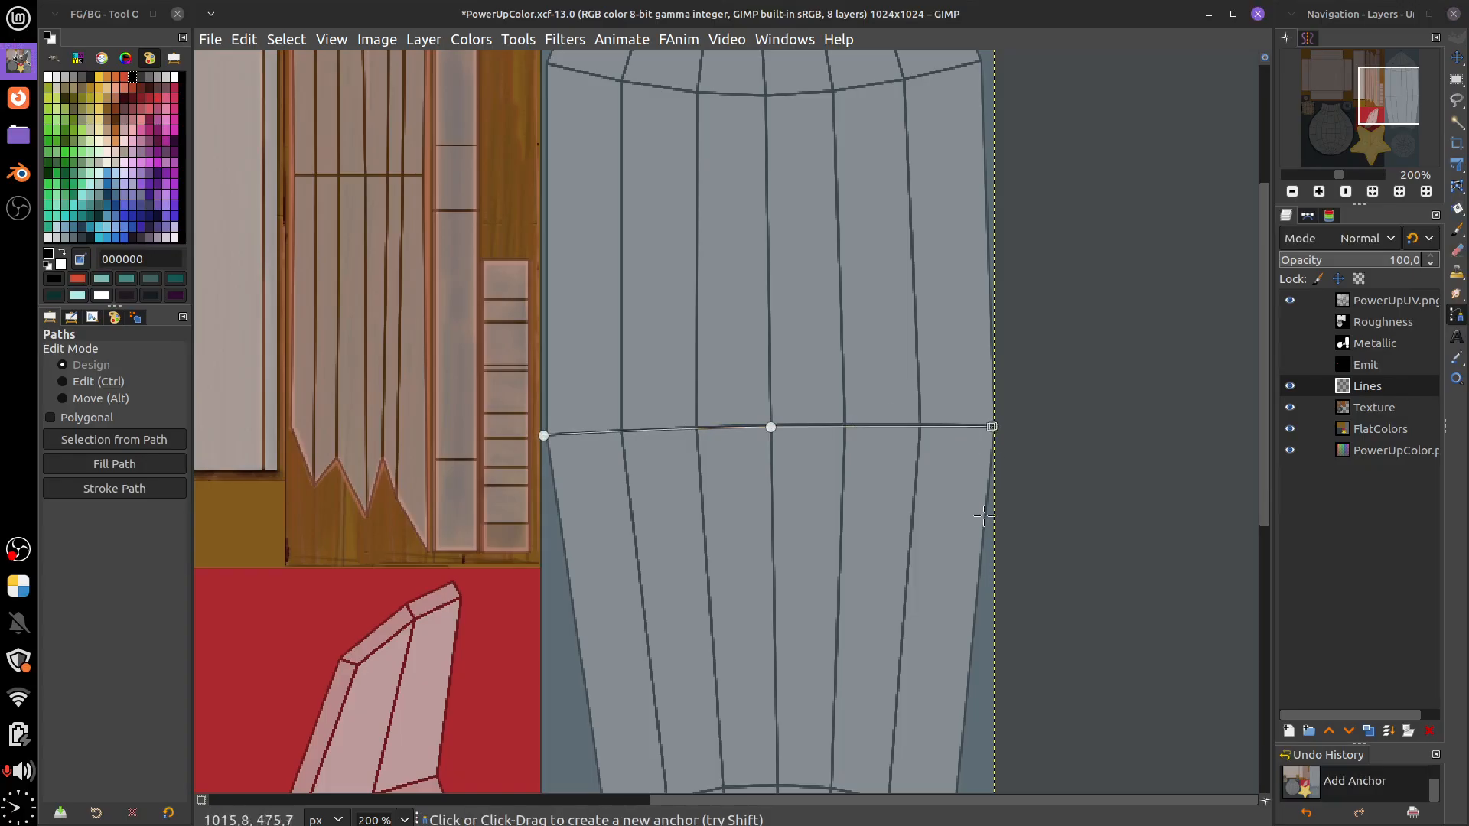
Extend the mid-body path's end anchor past the missile's edge and reshape its middle anchor to follow the seam
drag(994, 426, 1007, 431)
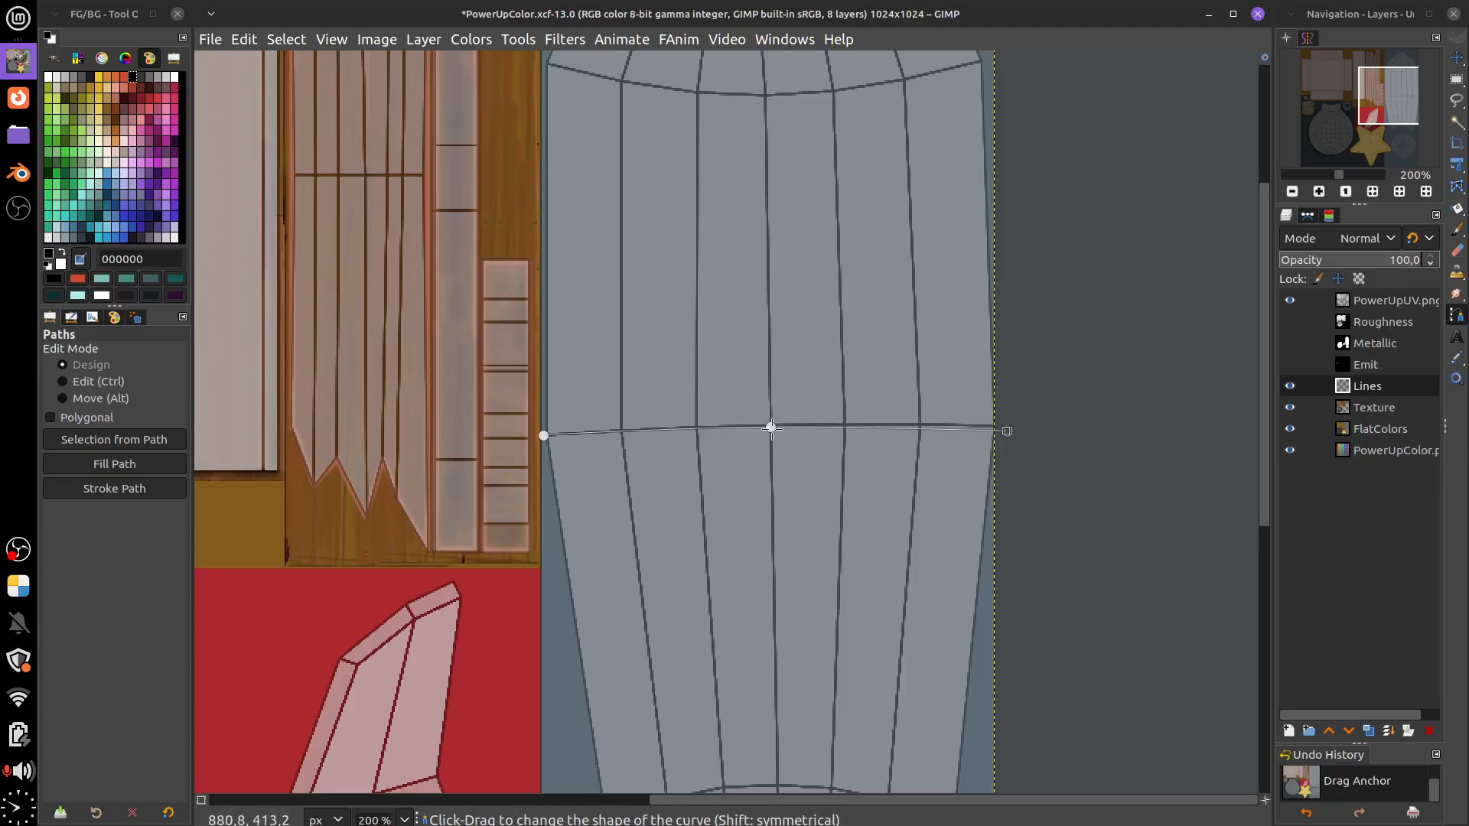
drag(770, 427, 877, 423)
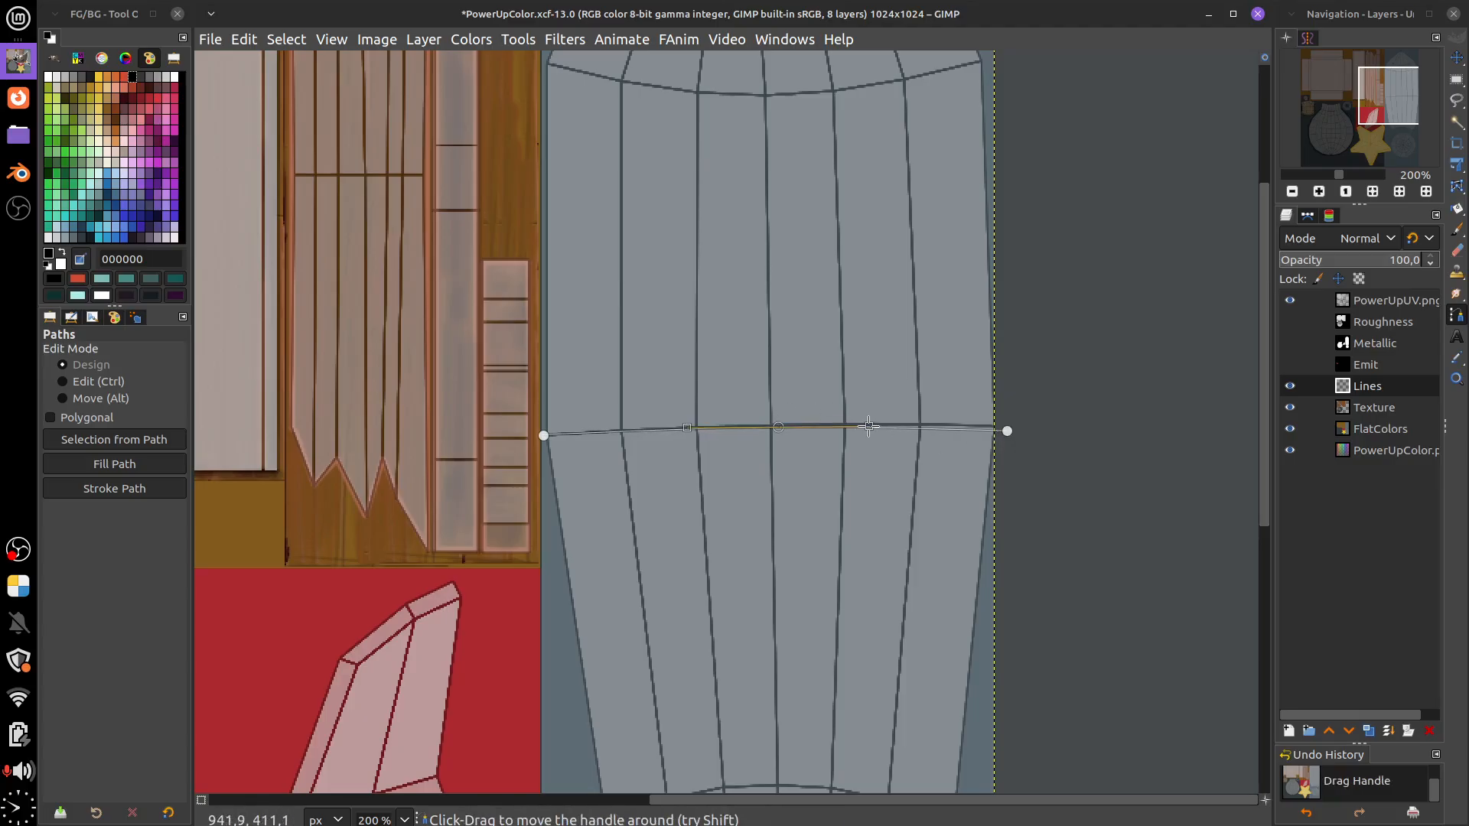
drag(778, 427, 780, 425)
Start a second path component along the missile's tail seam, with an anchor outside one edge and one at mid-seam
scroll(937, 462, down, 5)
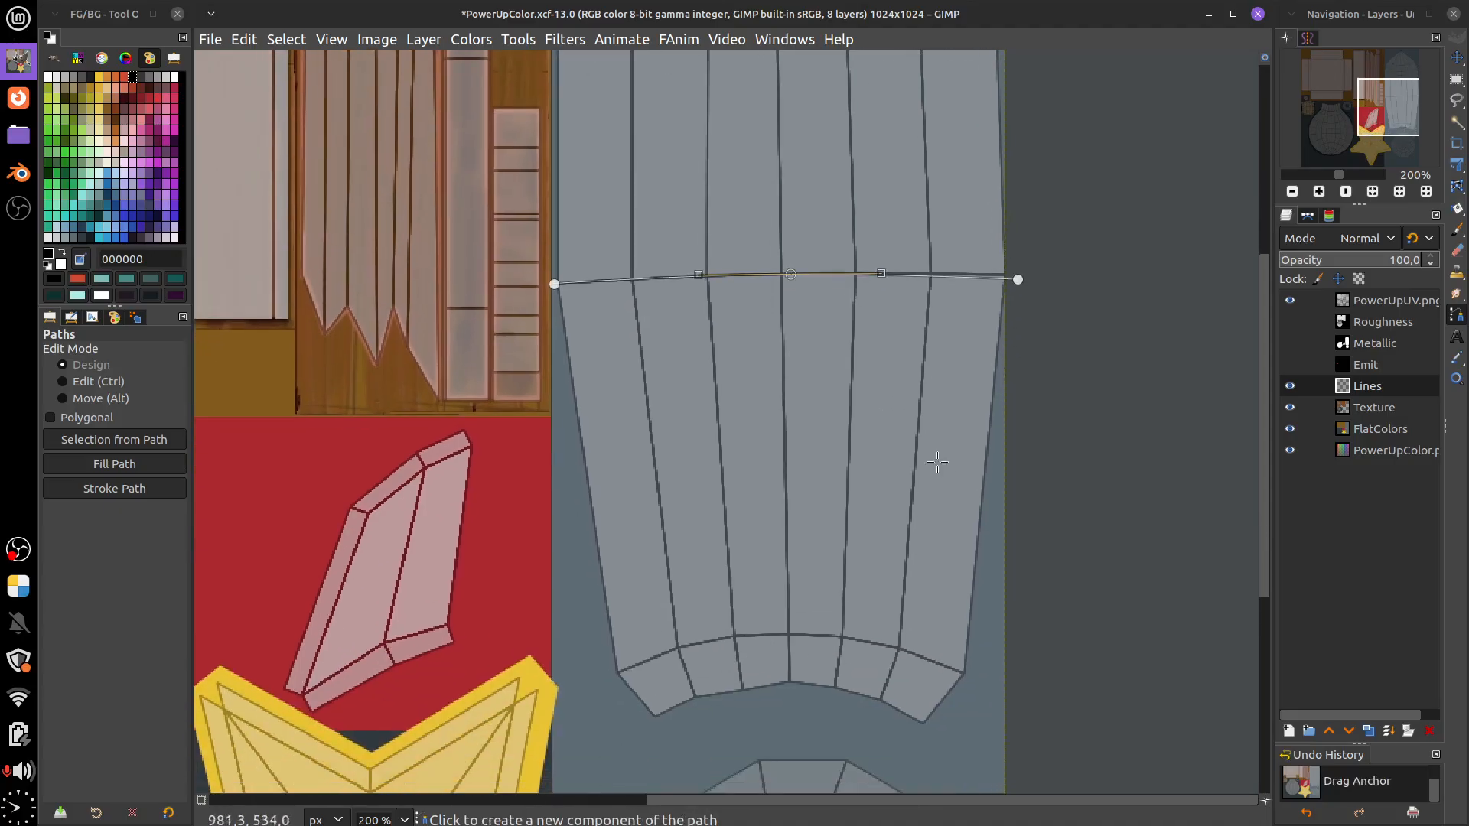
click(601, 688)
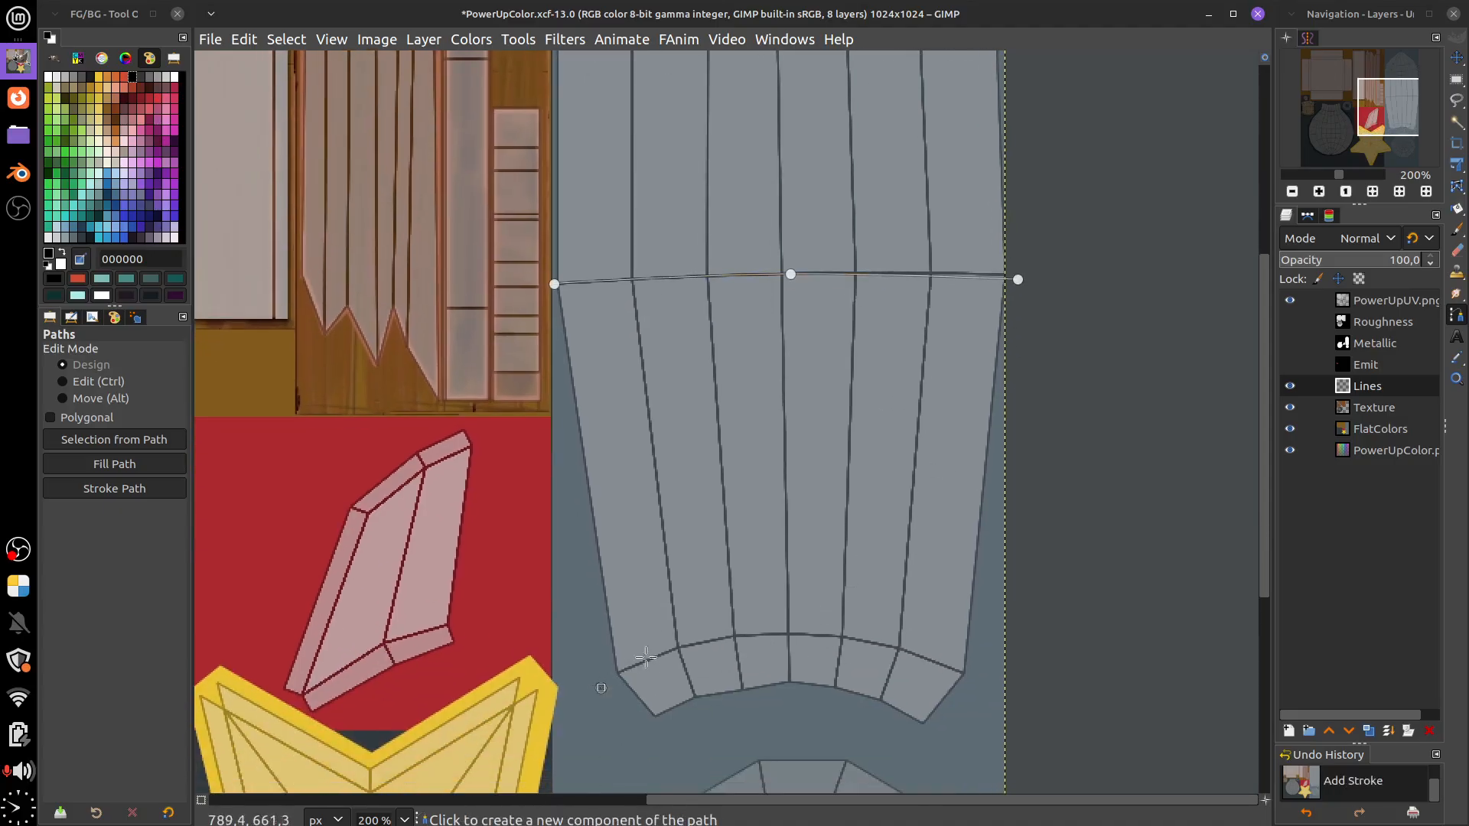
click(790, 634)
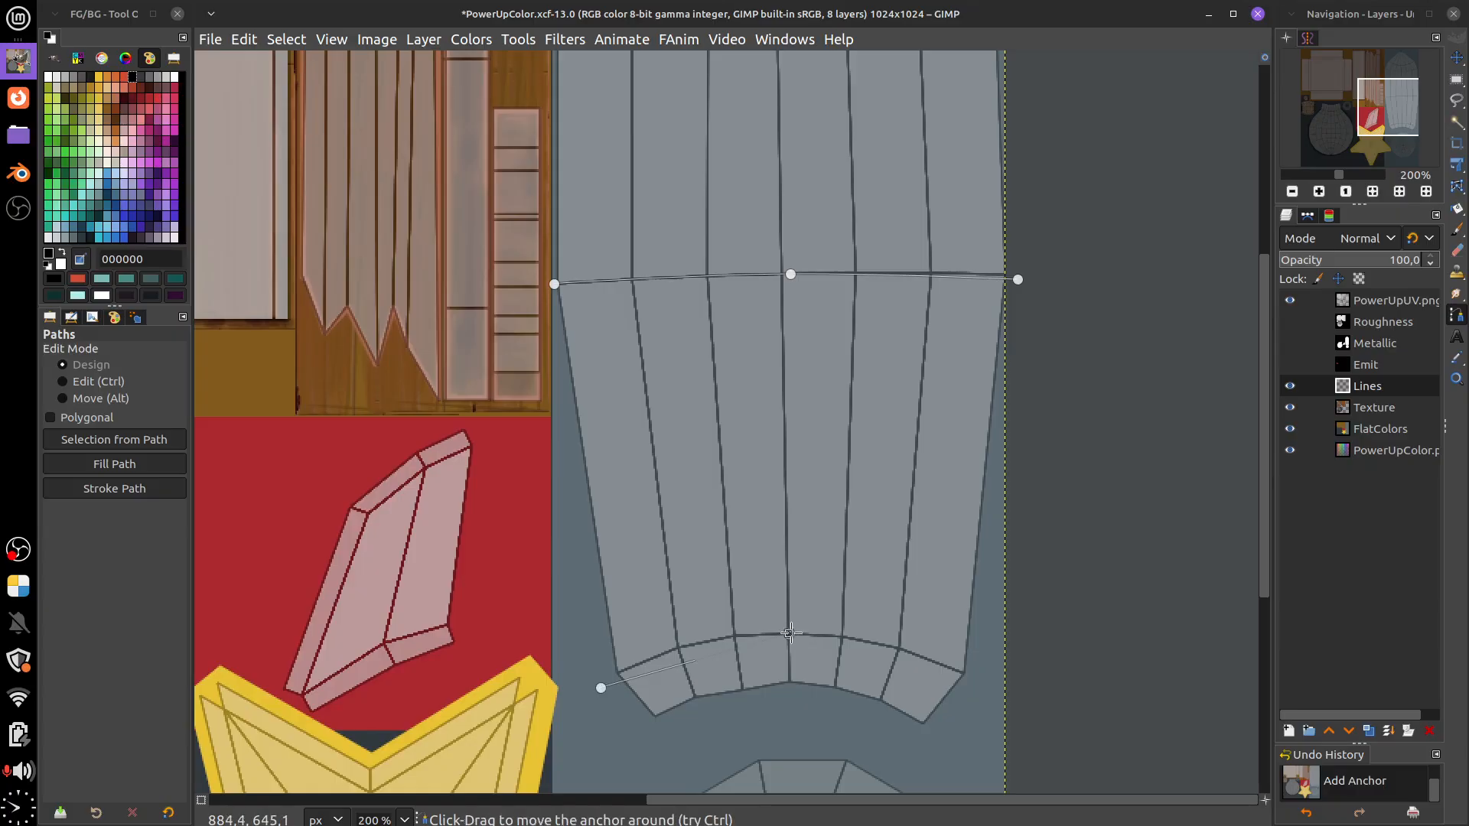
Try bending the tail curve with steep middle handles, and undo the extra anchor added above the seam
drag(790, 634, 800, 540)
drag(786, 632, 725, 583)
drag(805, 537, 863, 552)
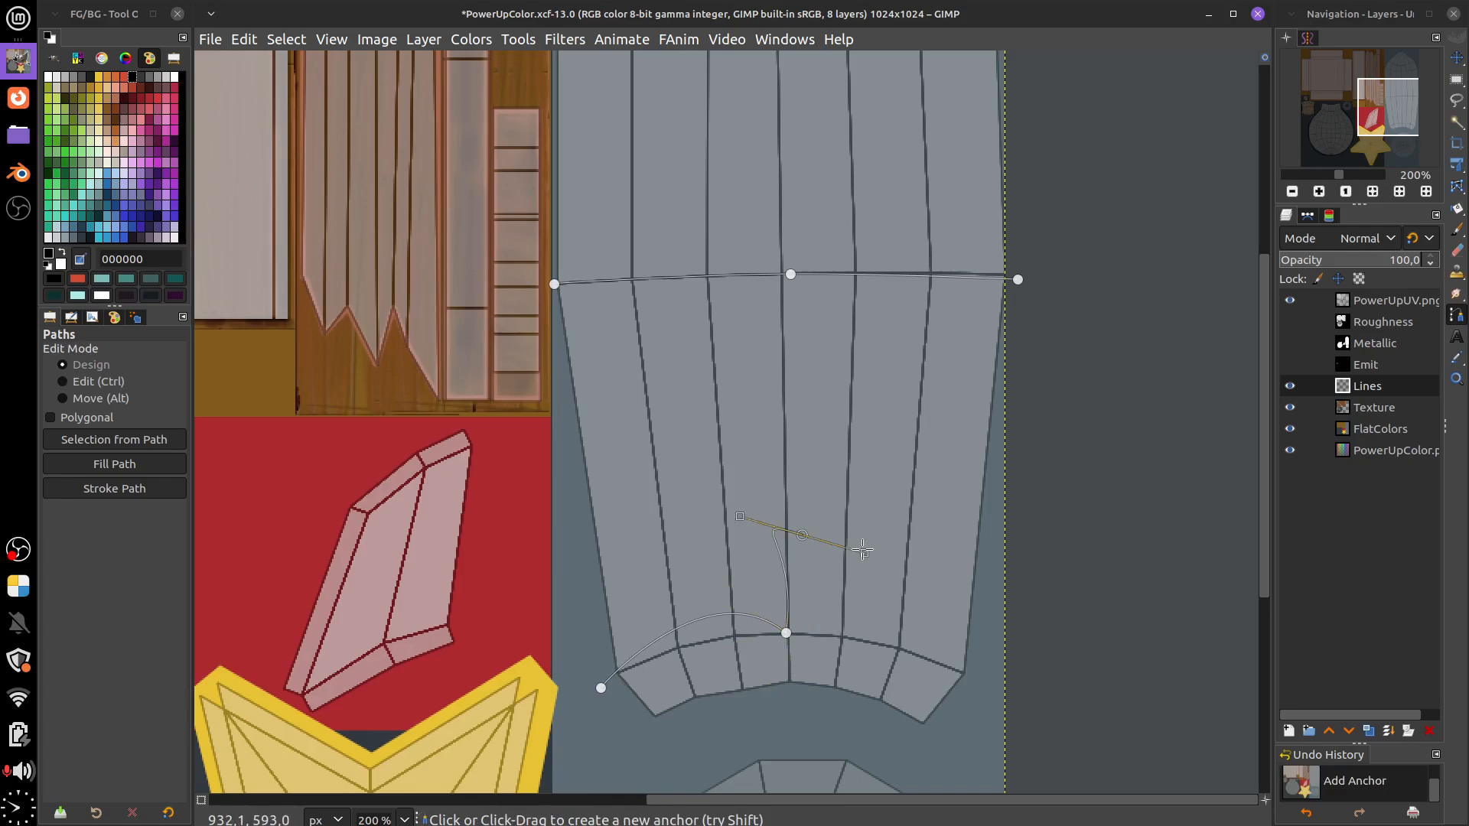
key(ctrl+z)
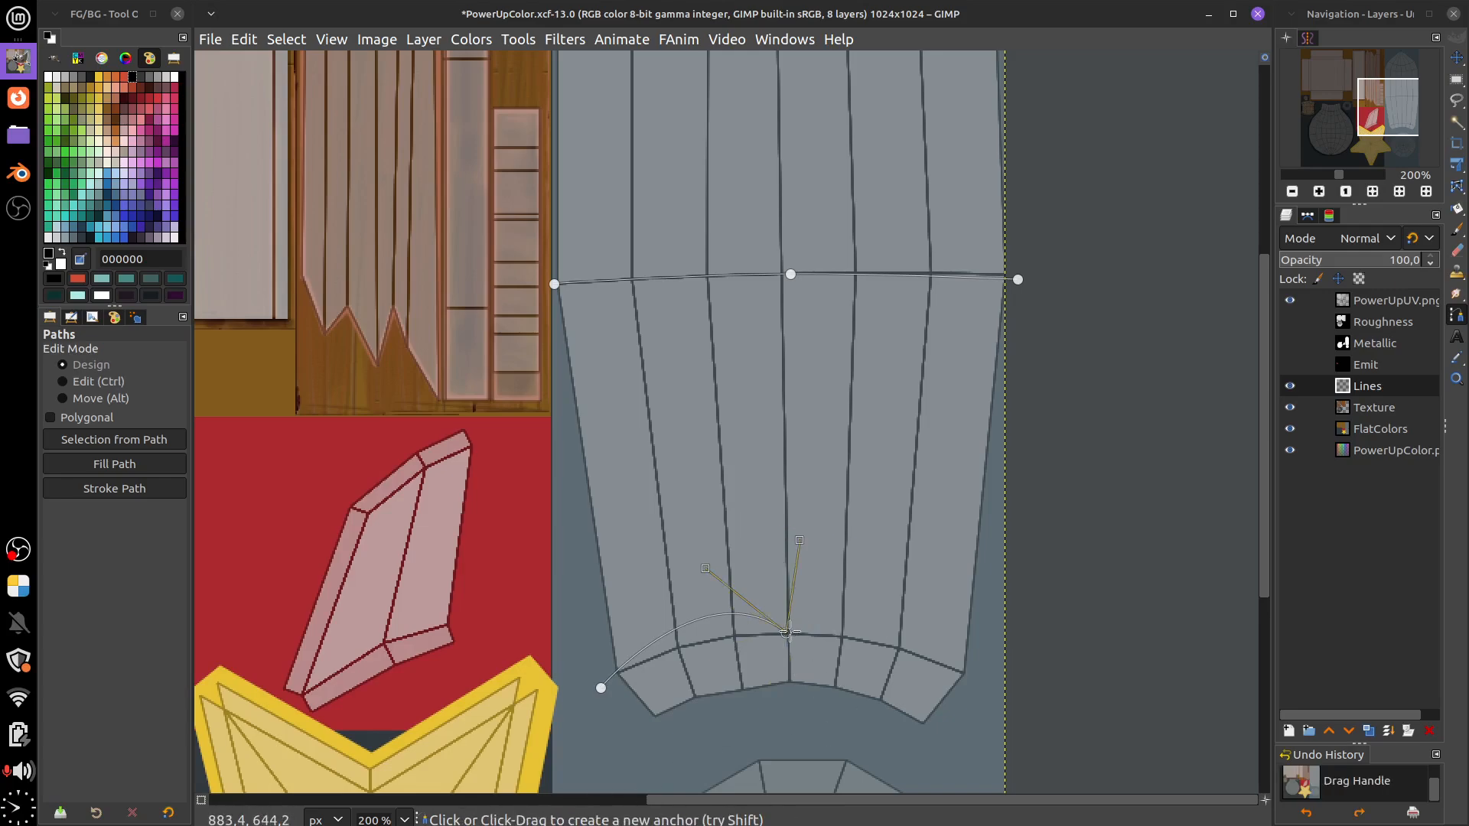
Level the tail curve's middle handles, add an end anchor beyond the far edge, and fit the curve to the seam
drag(800, 540, 802, 630)
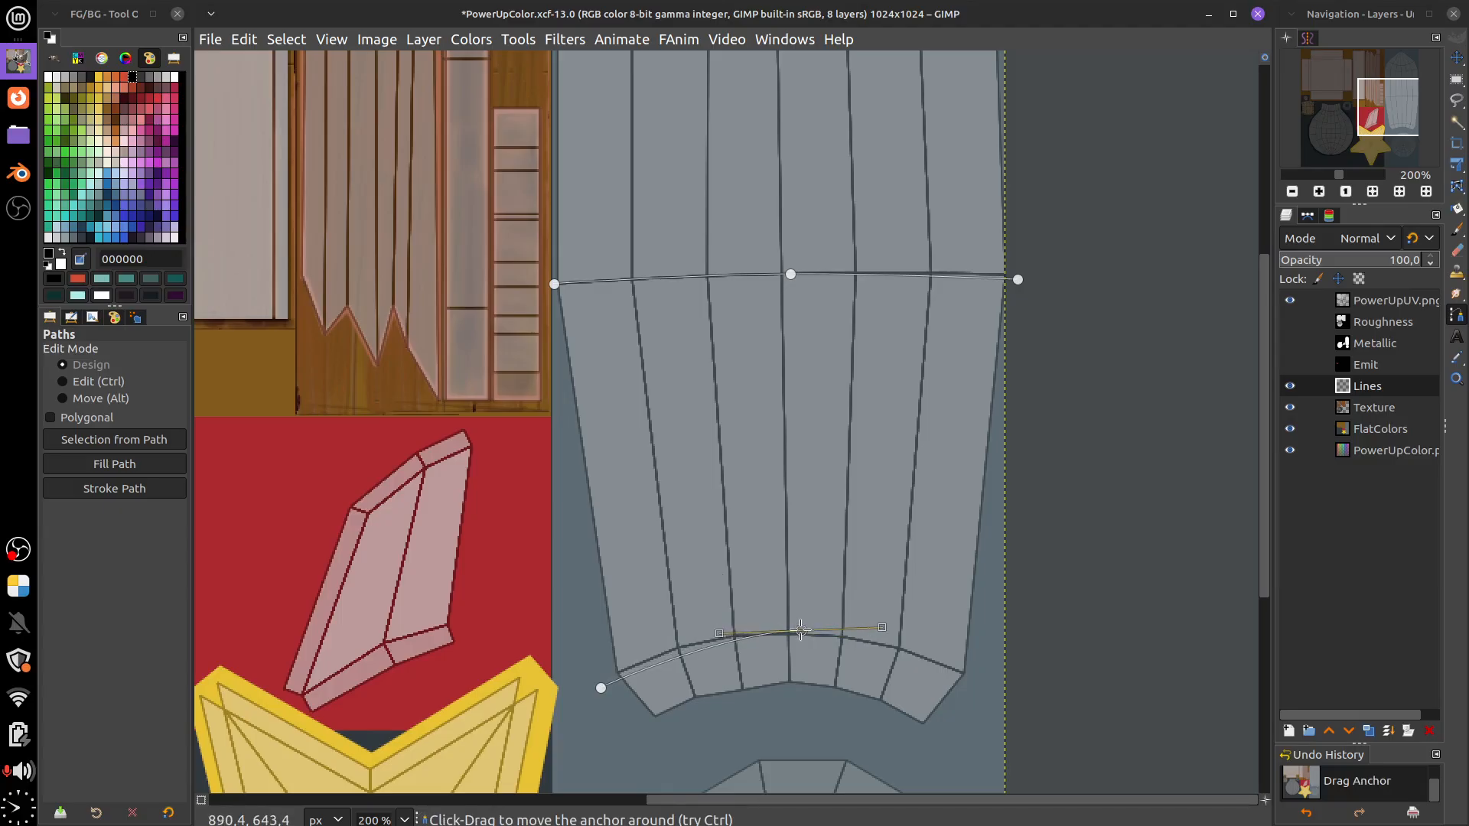
shift+click(970, 679)
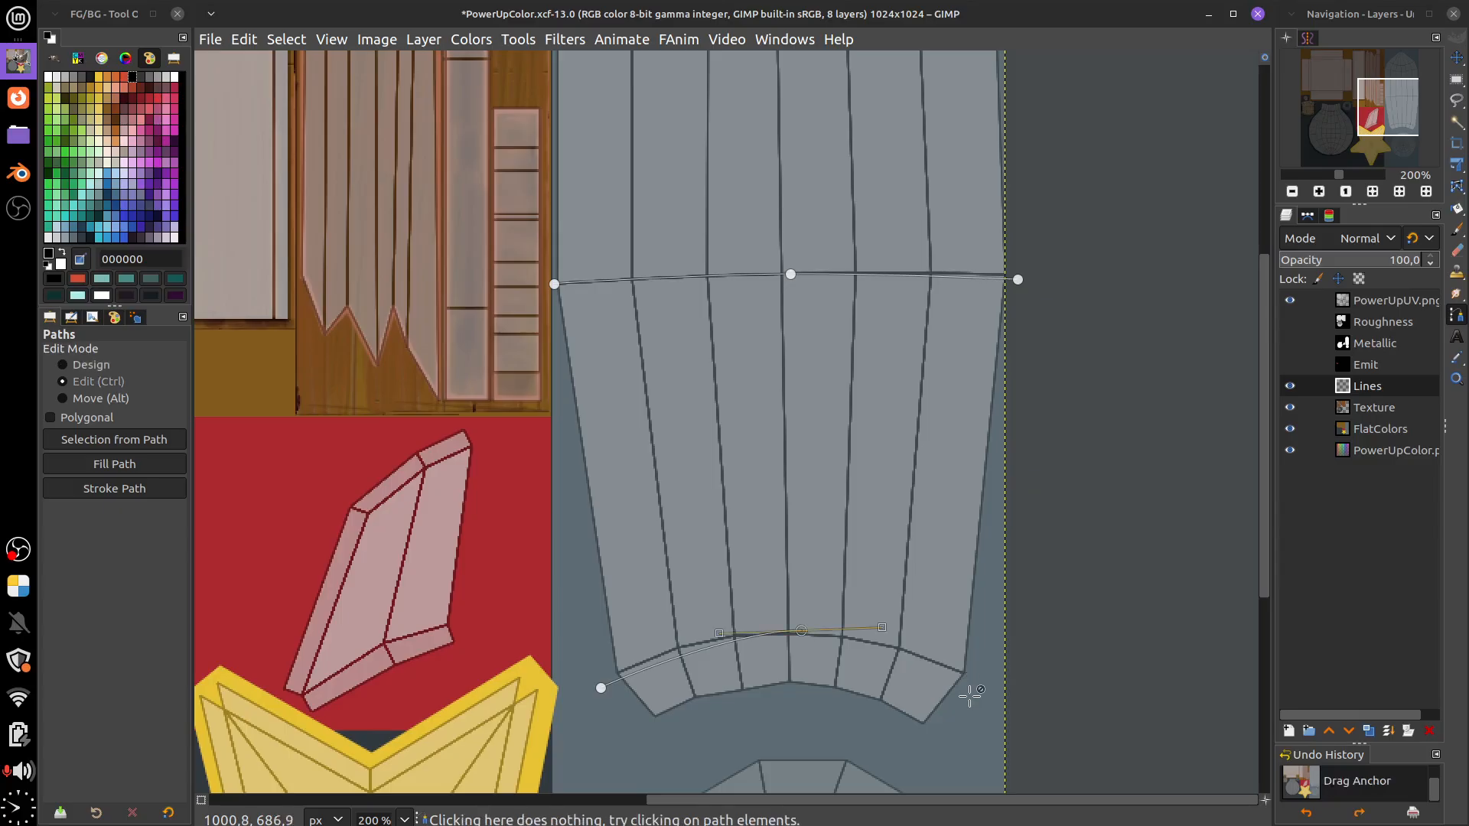
click(968, 678)
drag(803, 636, 908, 638)
drag(796, 634, 790, 632)
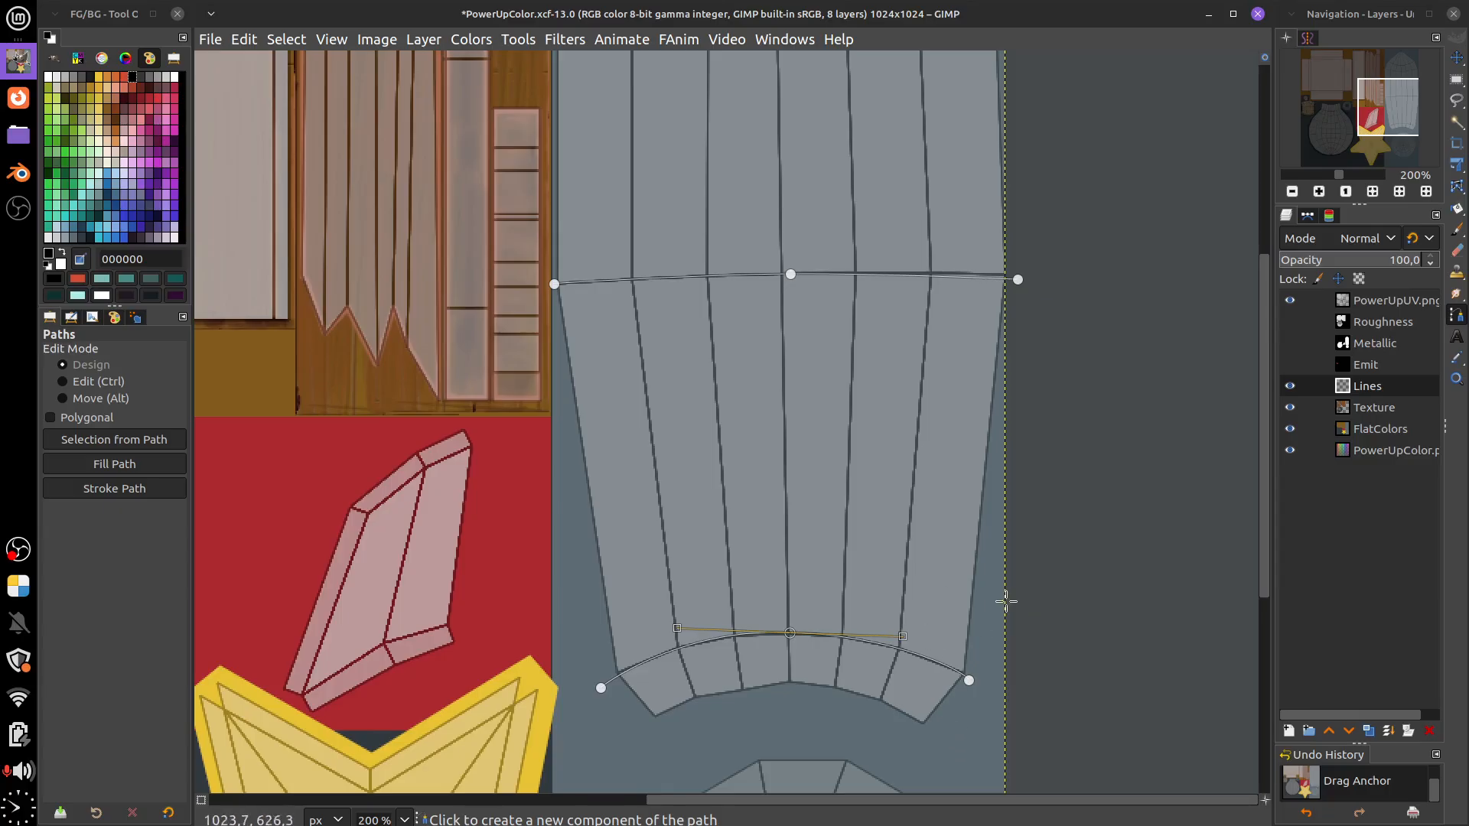
Switch to Blender to examine the missile's edge loops in Edit Mode from another side, and return to GIMP
scroll(1006, 601, up, 5)
scroll(997, 681, down, 4)
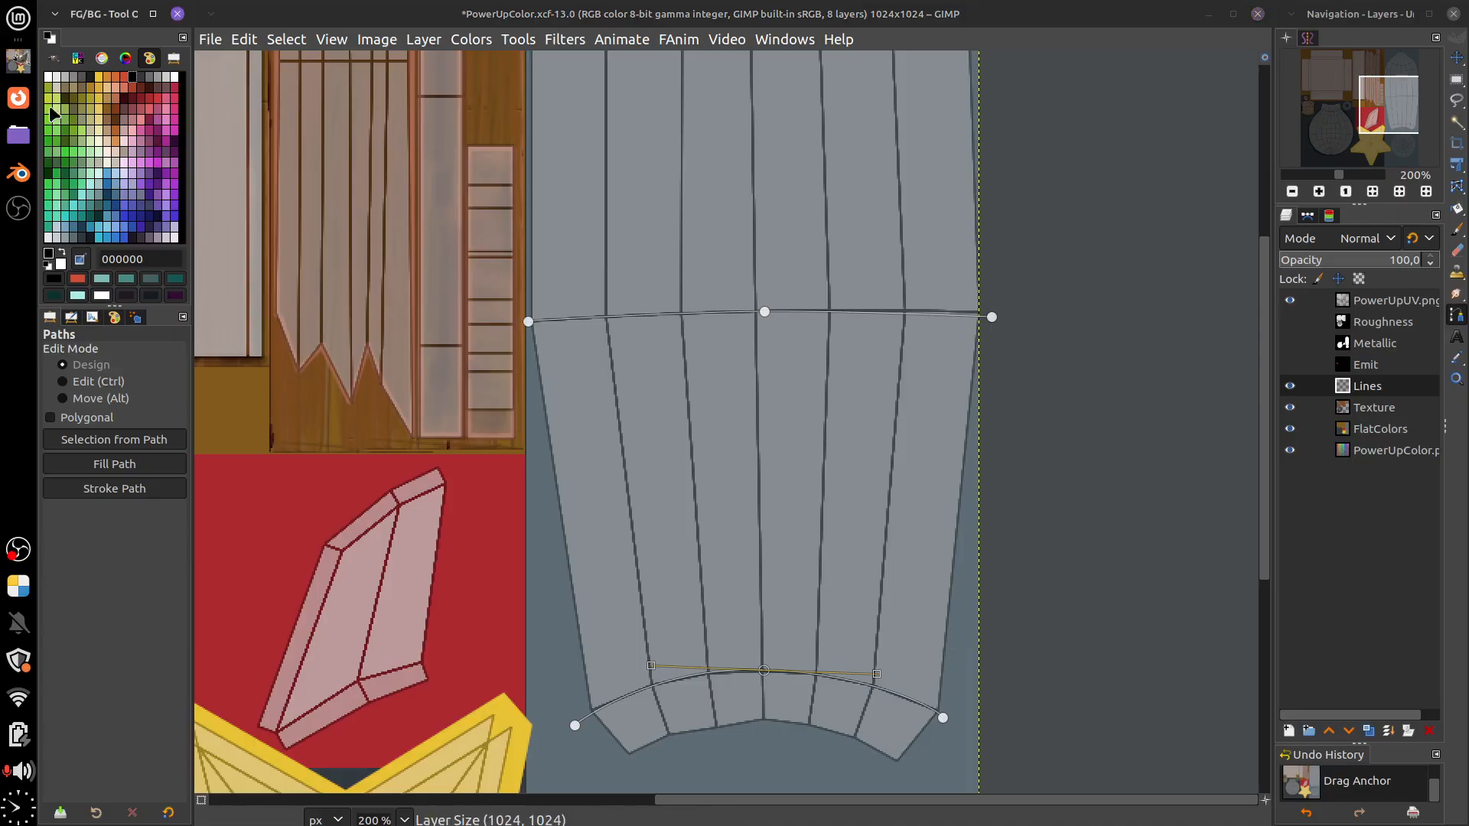
click(19, 172)
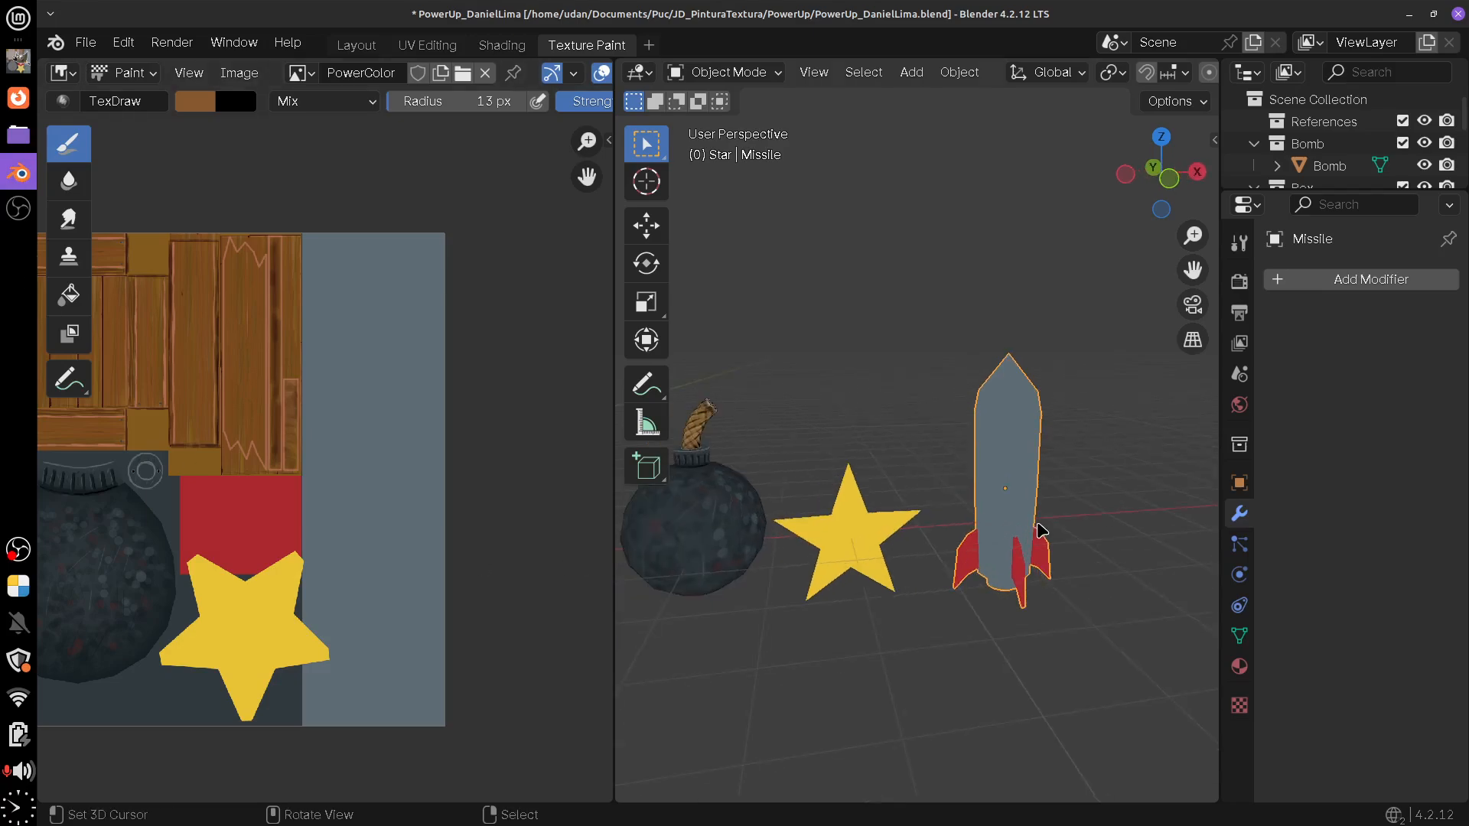
key(Tab)
mouse_move(1041, 530)
mouse_down()
mouse_move(963, 531)
mouse_move(1061, 528)
mouse_up()
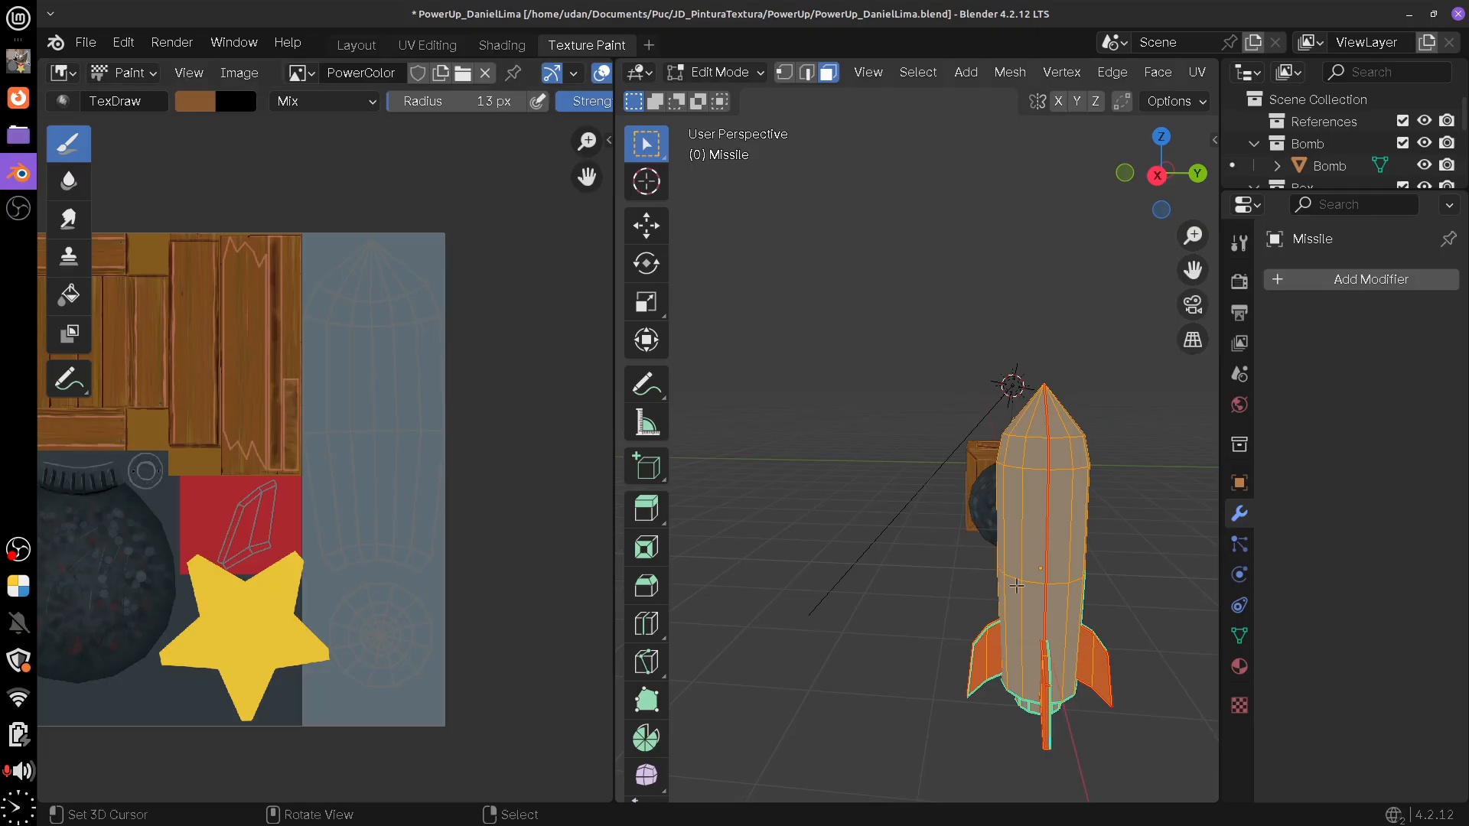
click(18, 60)
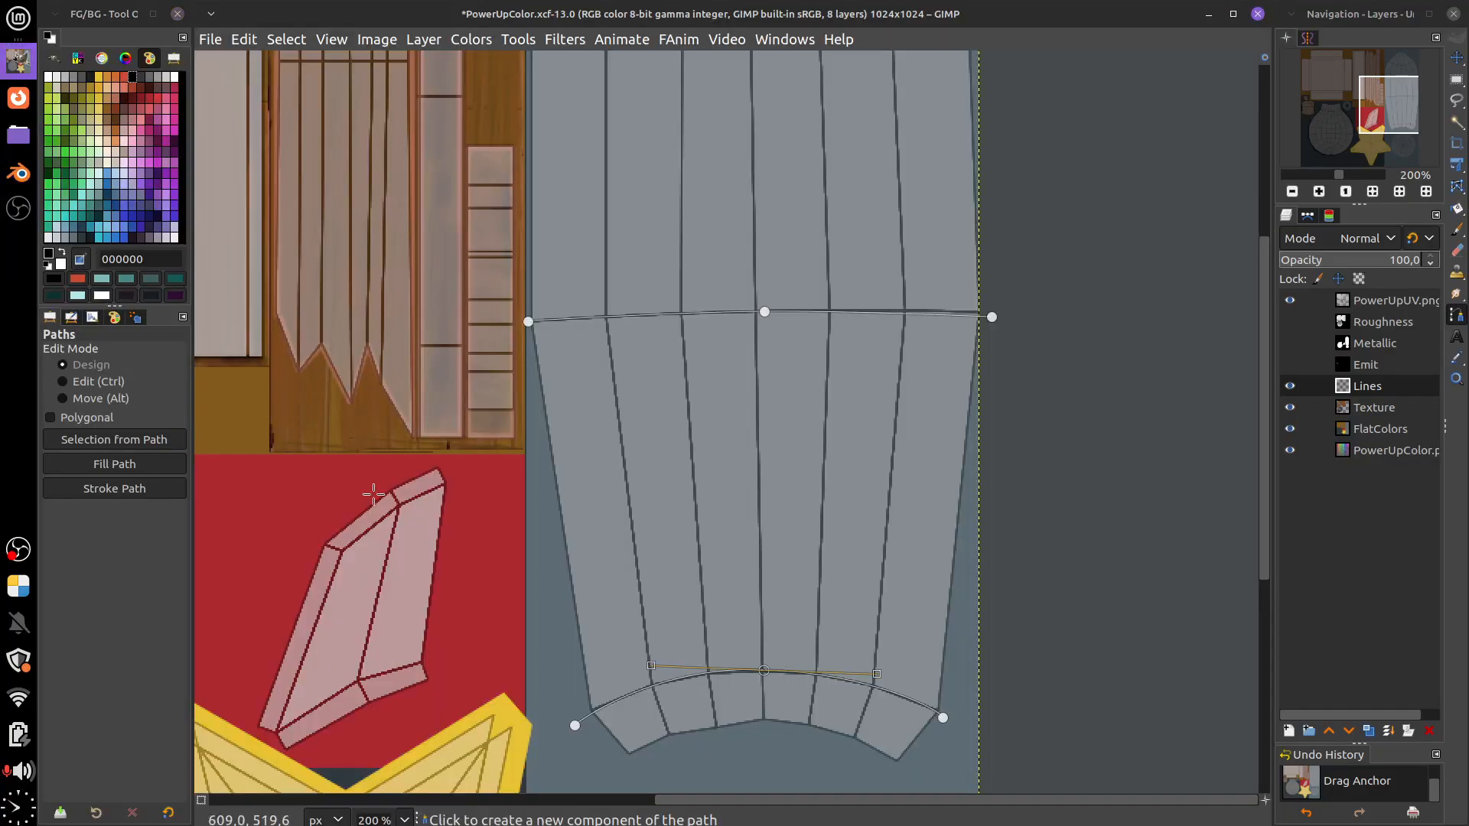
Trace one outer edge of the missile with a new path component, placing anchors at the tail seam, mid-seam, shoulder and nose seam
click(941, 700)
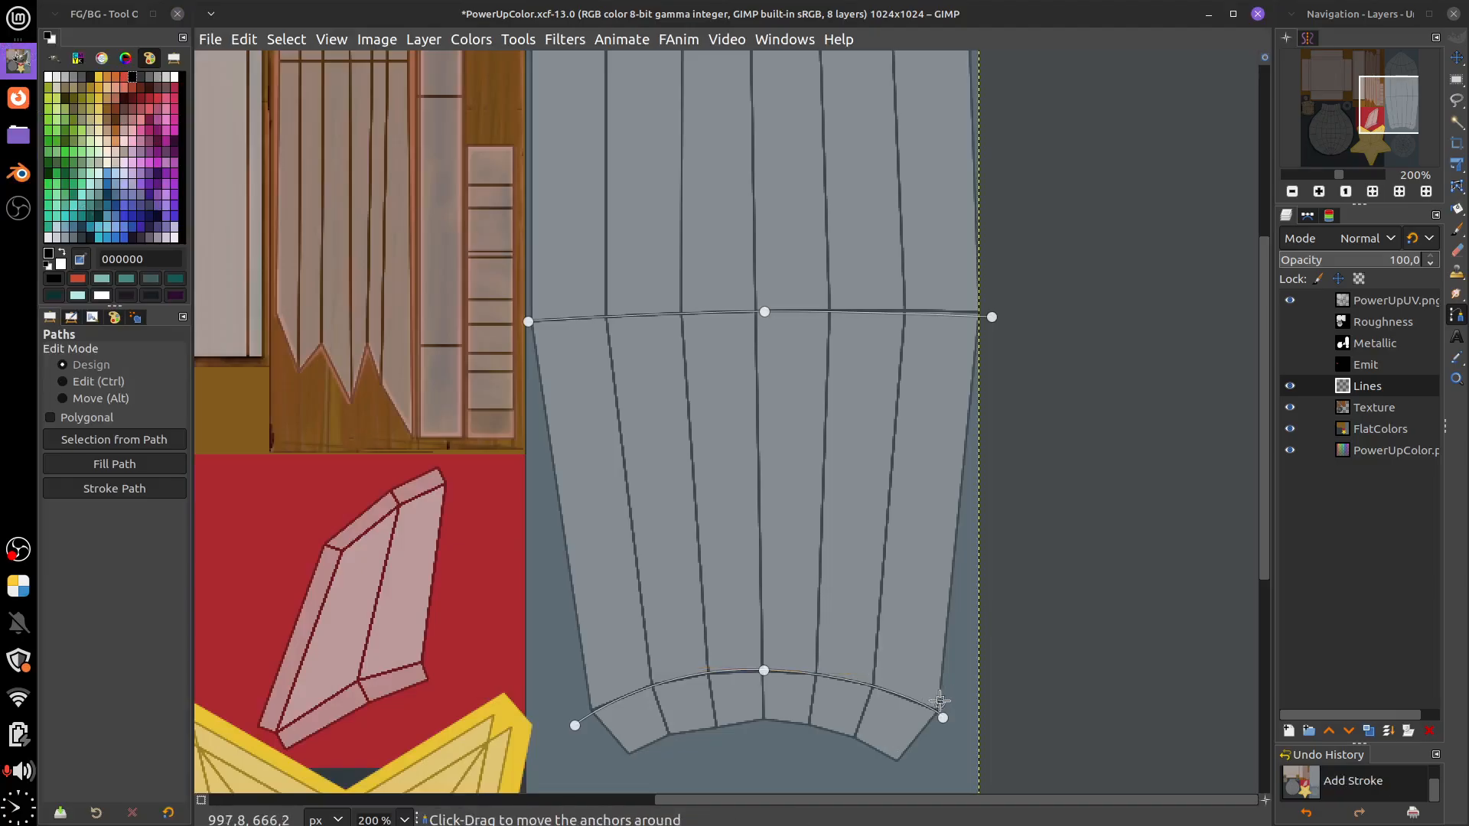
click(976, 327)
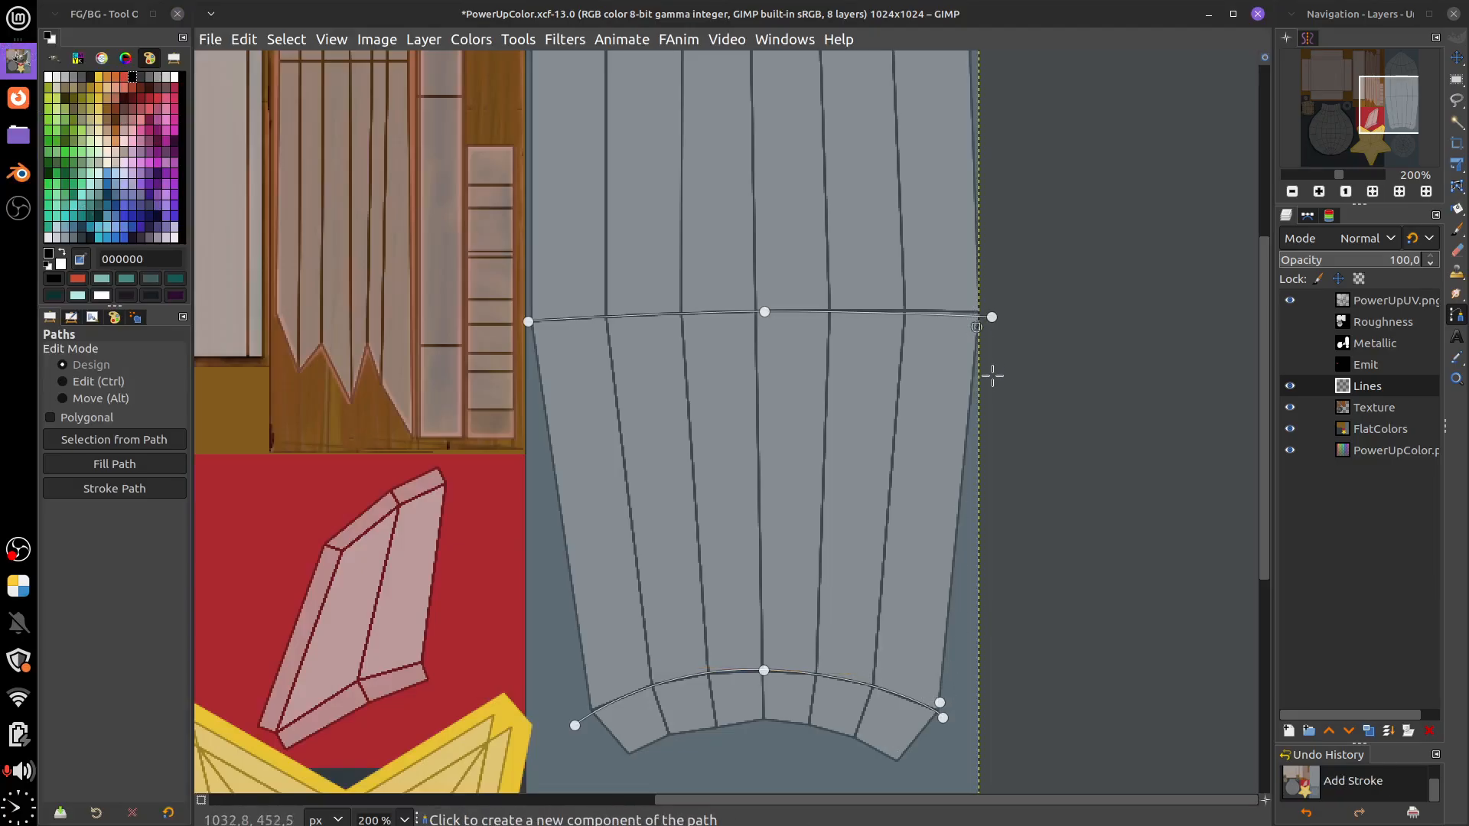
key(ctrl)
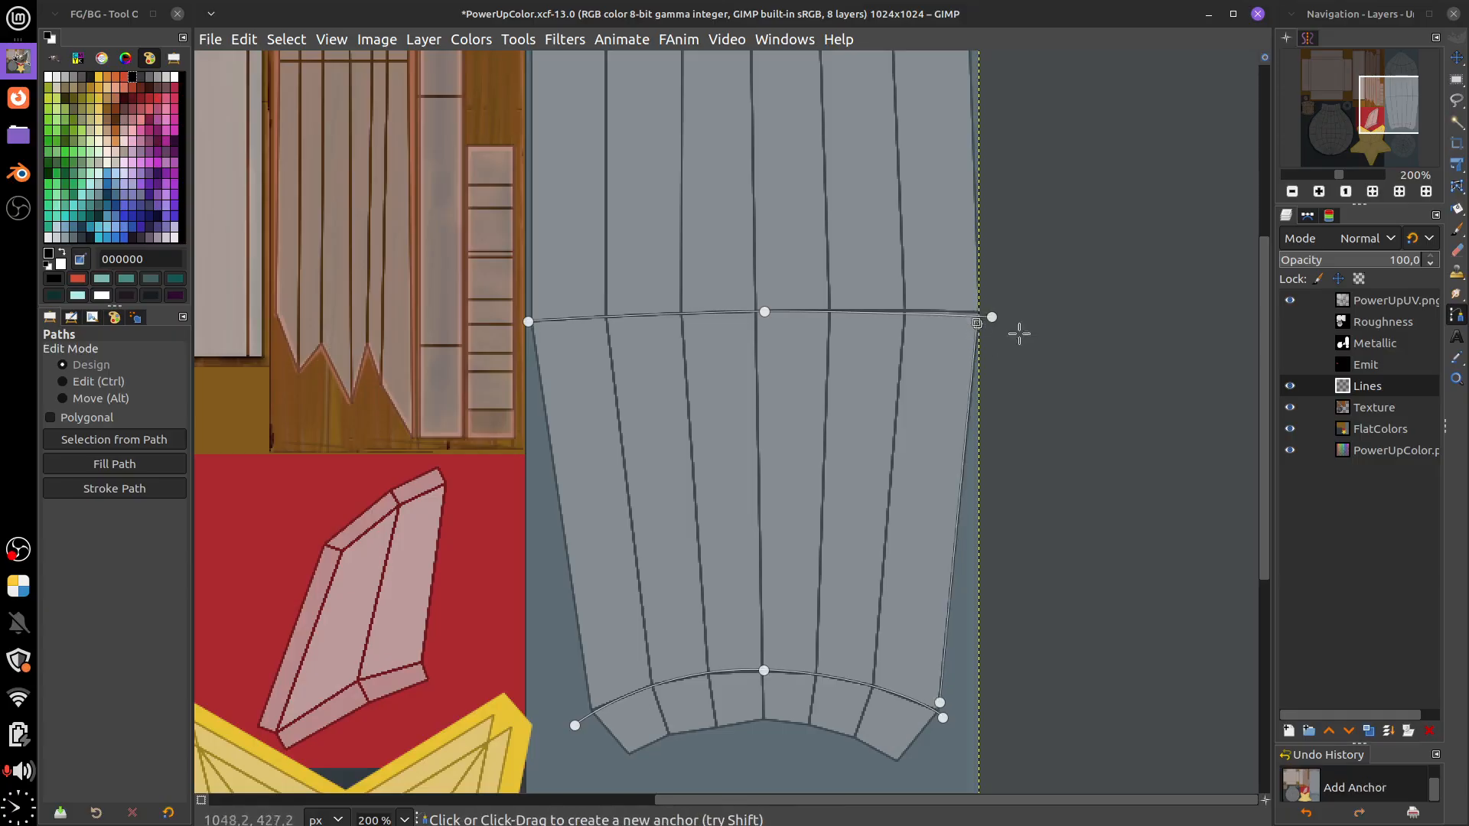
scroll(1020, 331, up, 5)
scroll(1011, 599, up, 1)
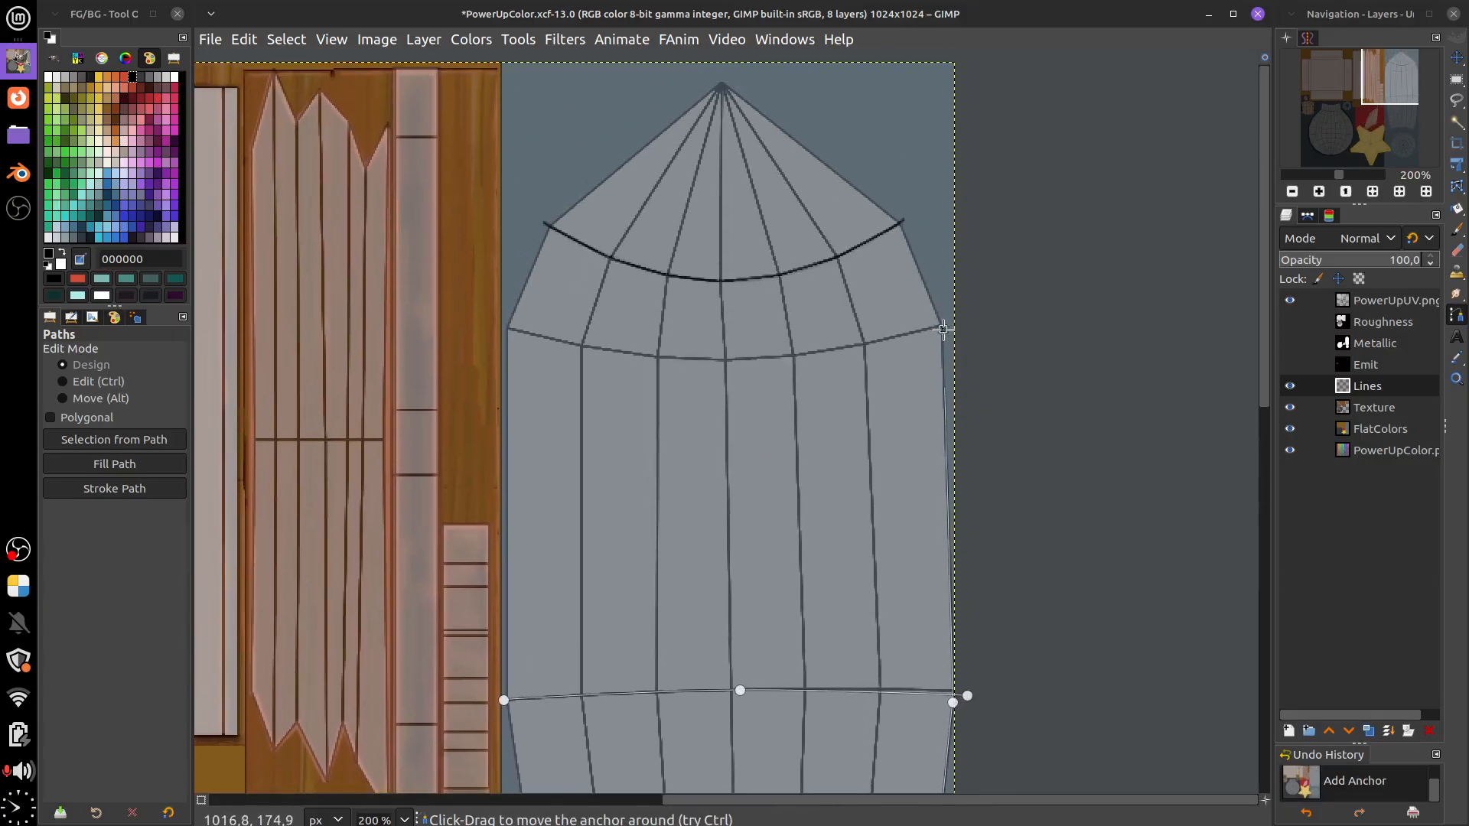
drag(943, 329, 940, 325)
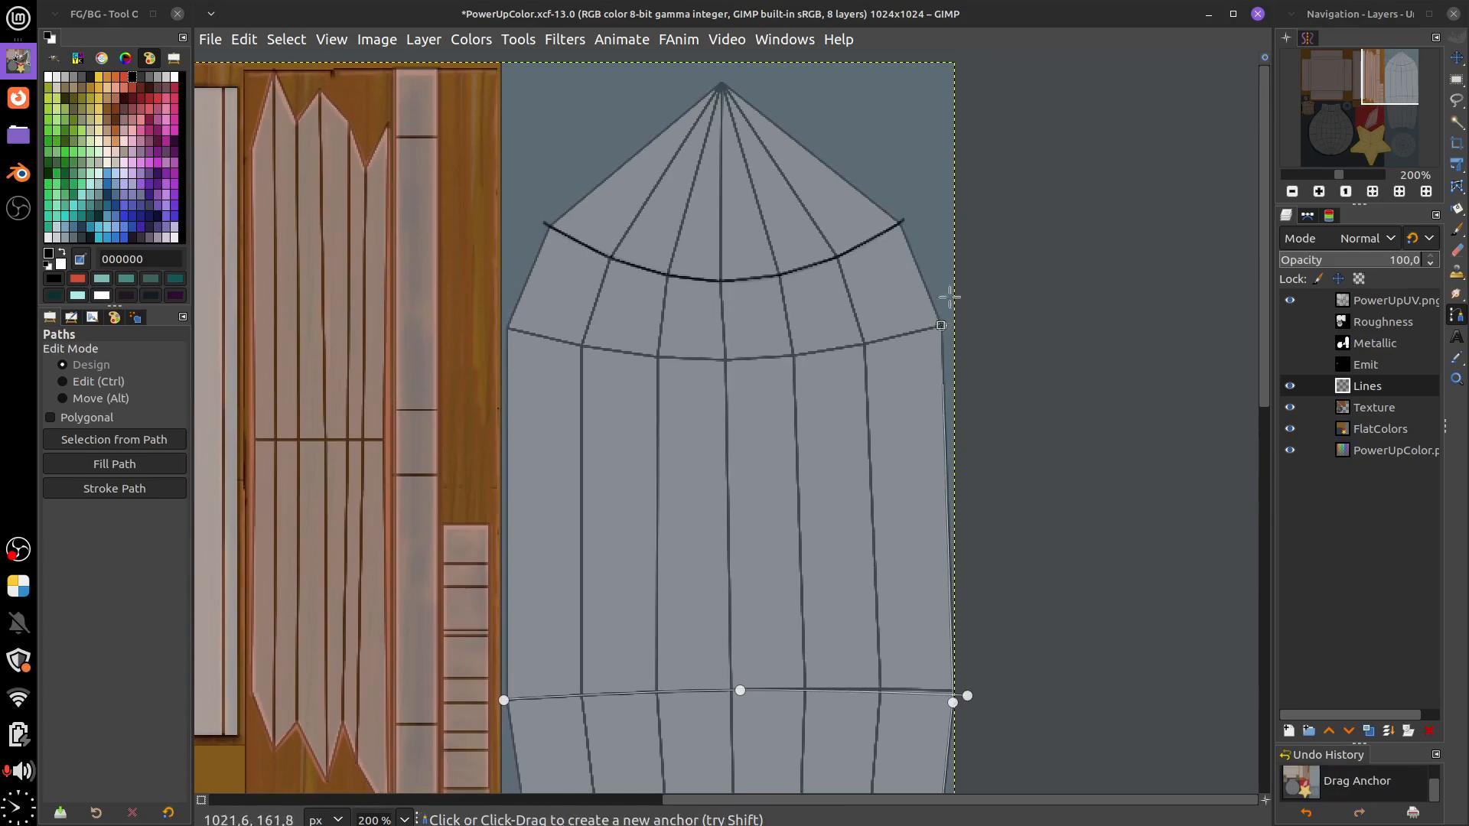
click(900, 226)
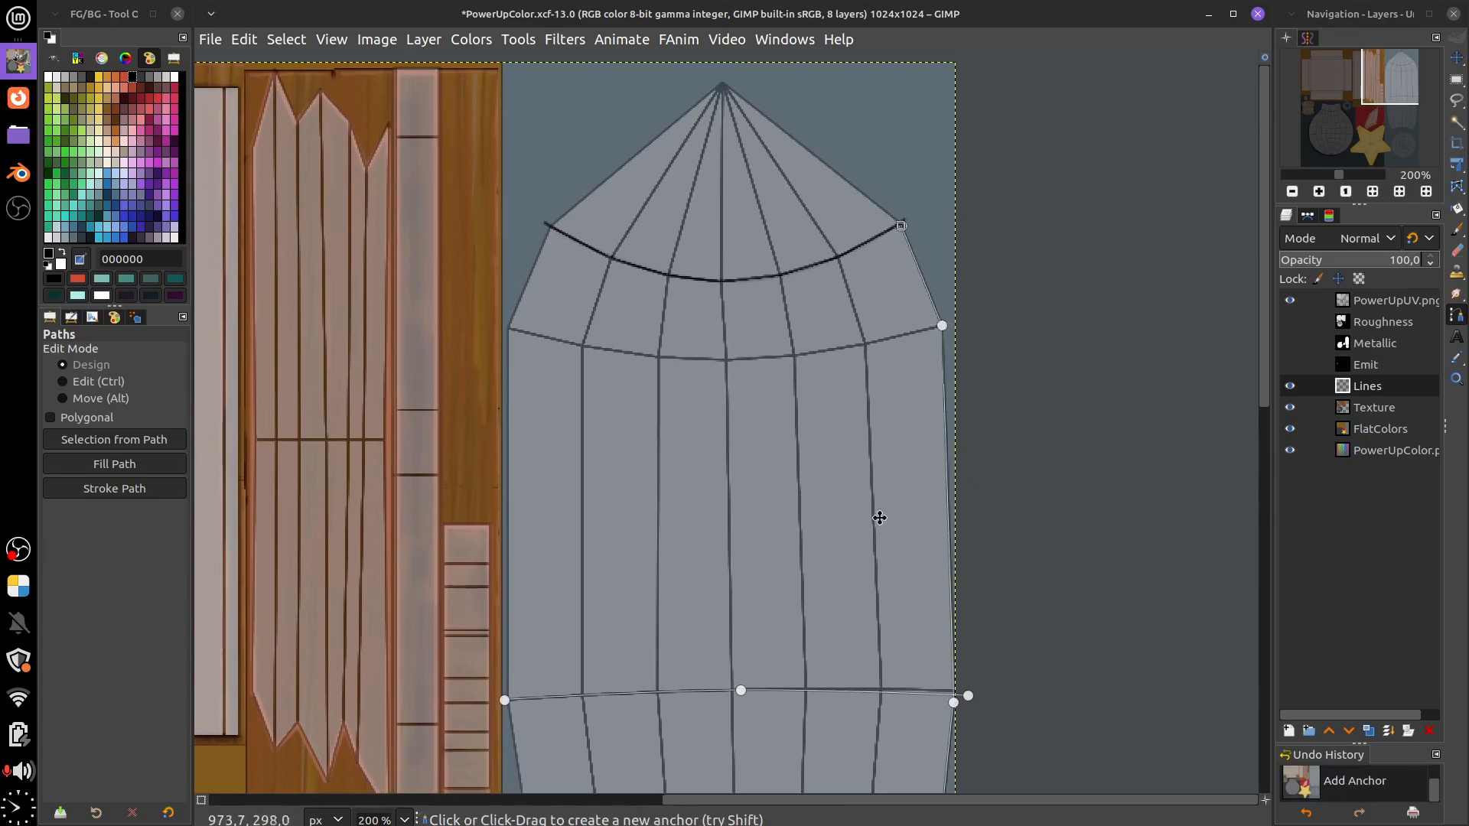
Start another path component along the missile's opposite edge, with anchors at the nose seam, shoulder and mid-seam
drag(880, 515, 1093, 492)
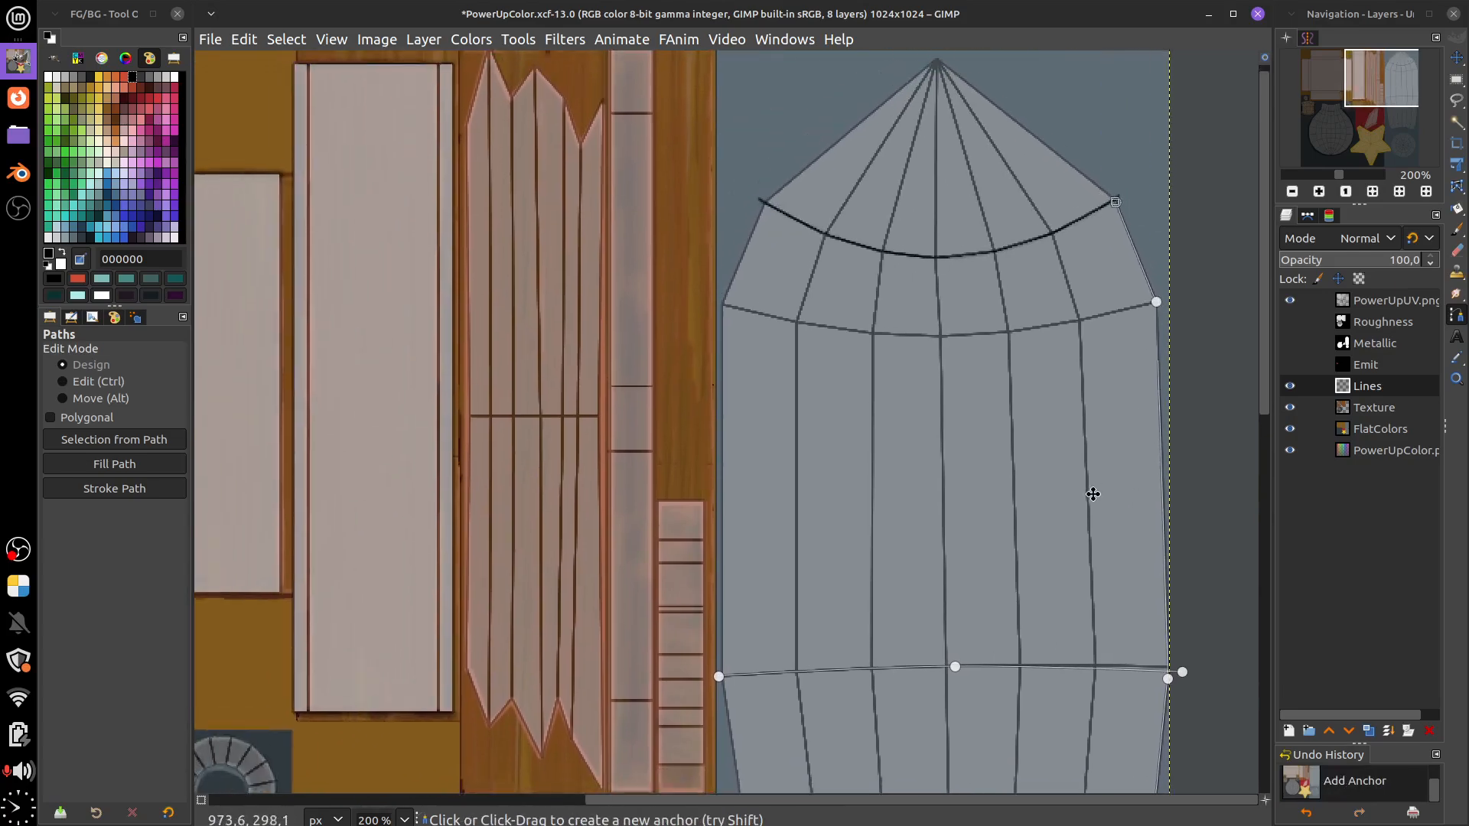
shift+click(765, 204)
click(730, 297)
scroll(765, 459, down, 5)
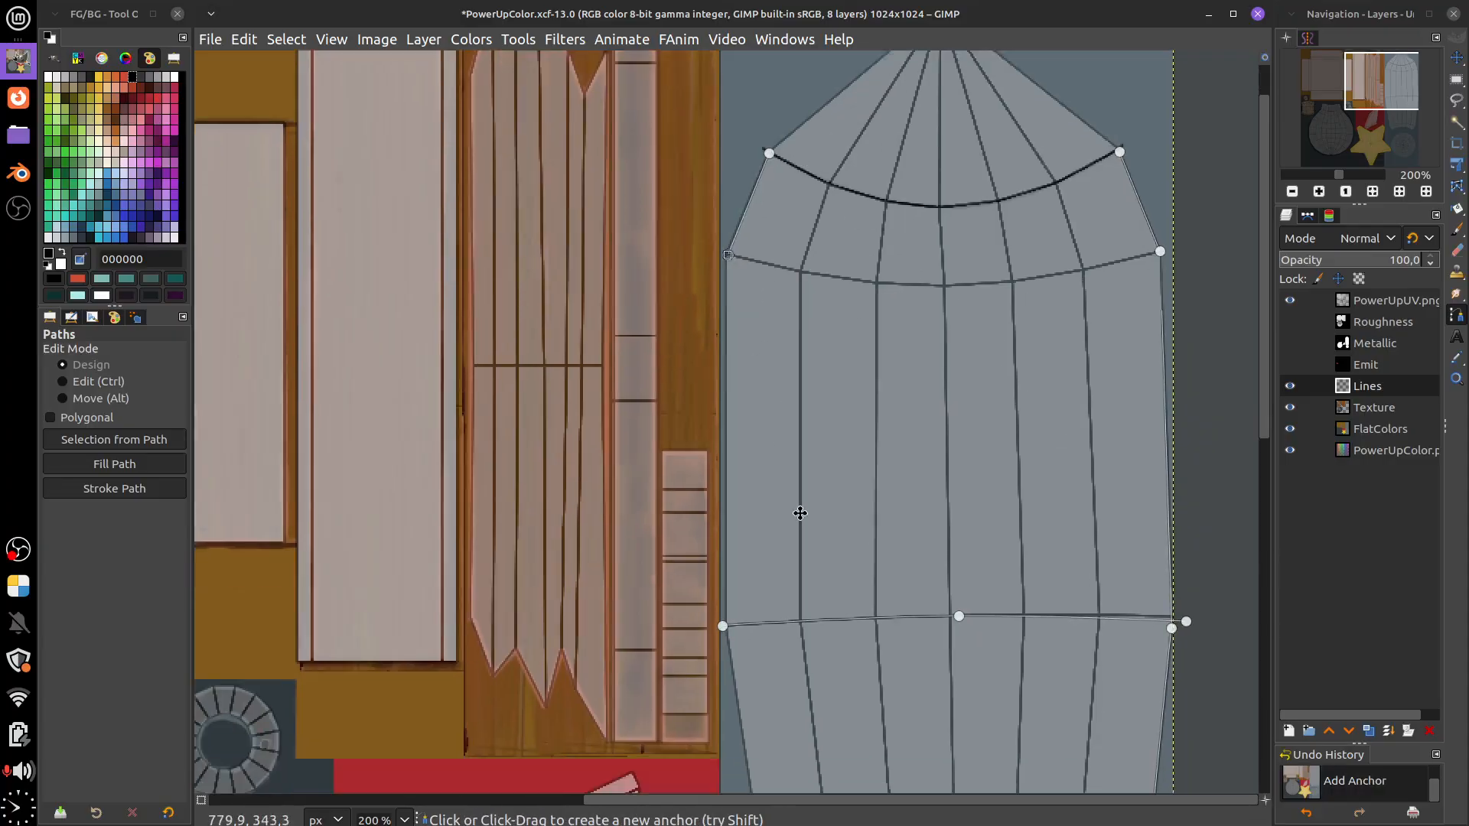
scroll(772, 413, left, 1)
click(772, 413)
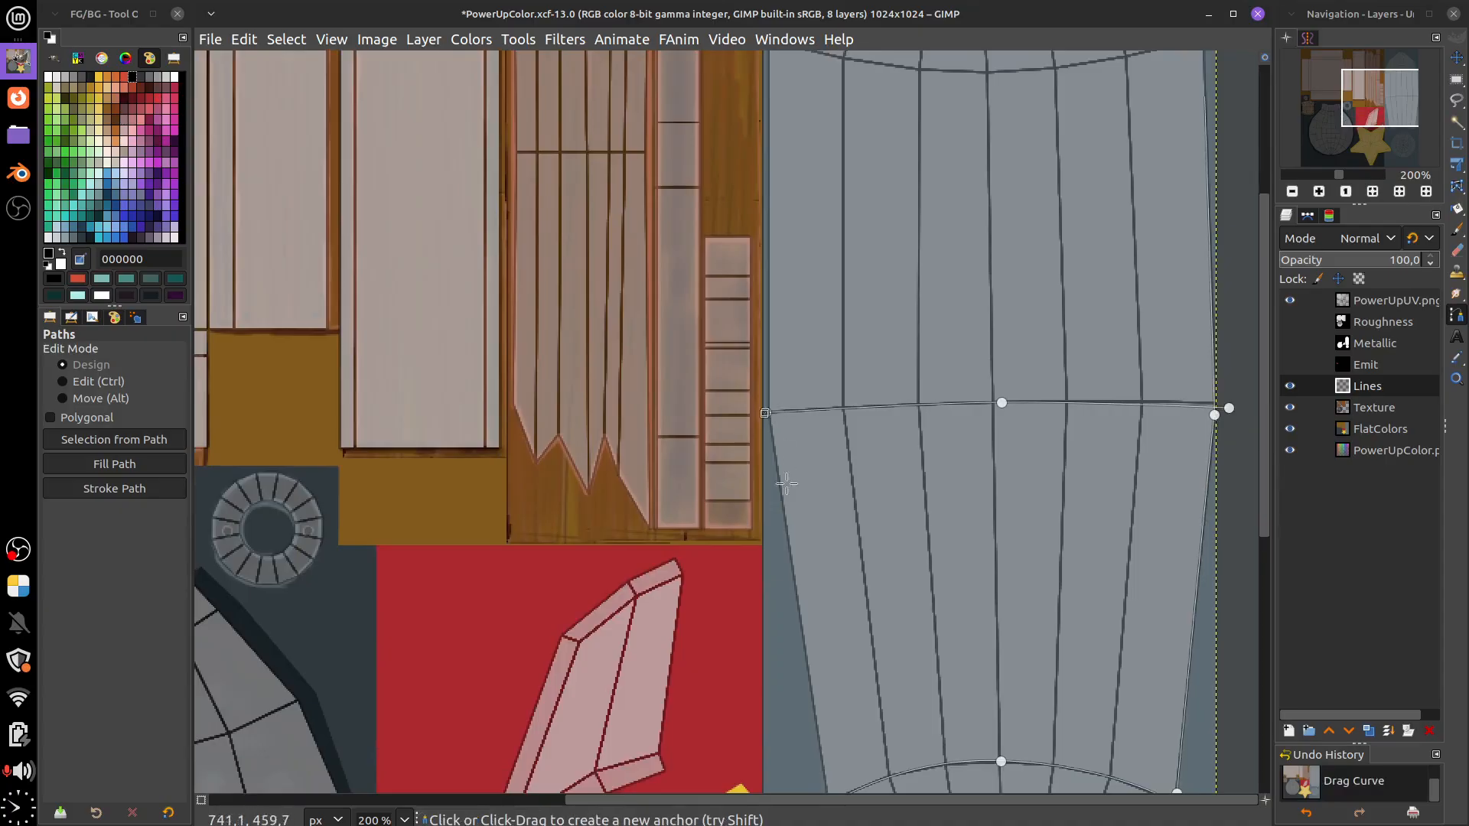
scroll(810, 341, up, 5)
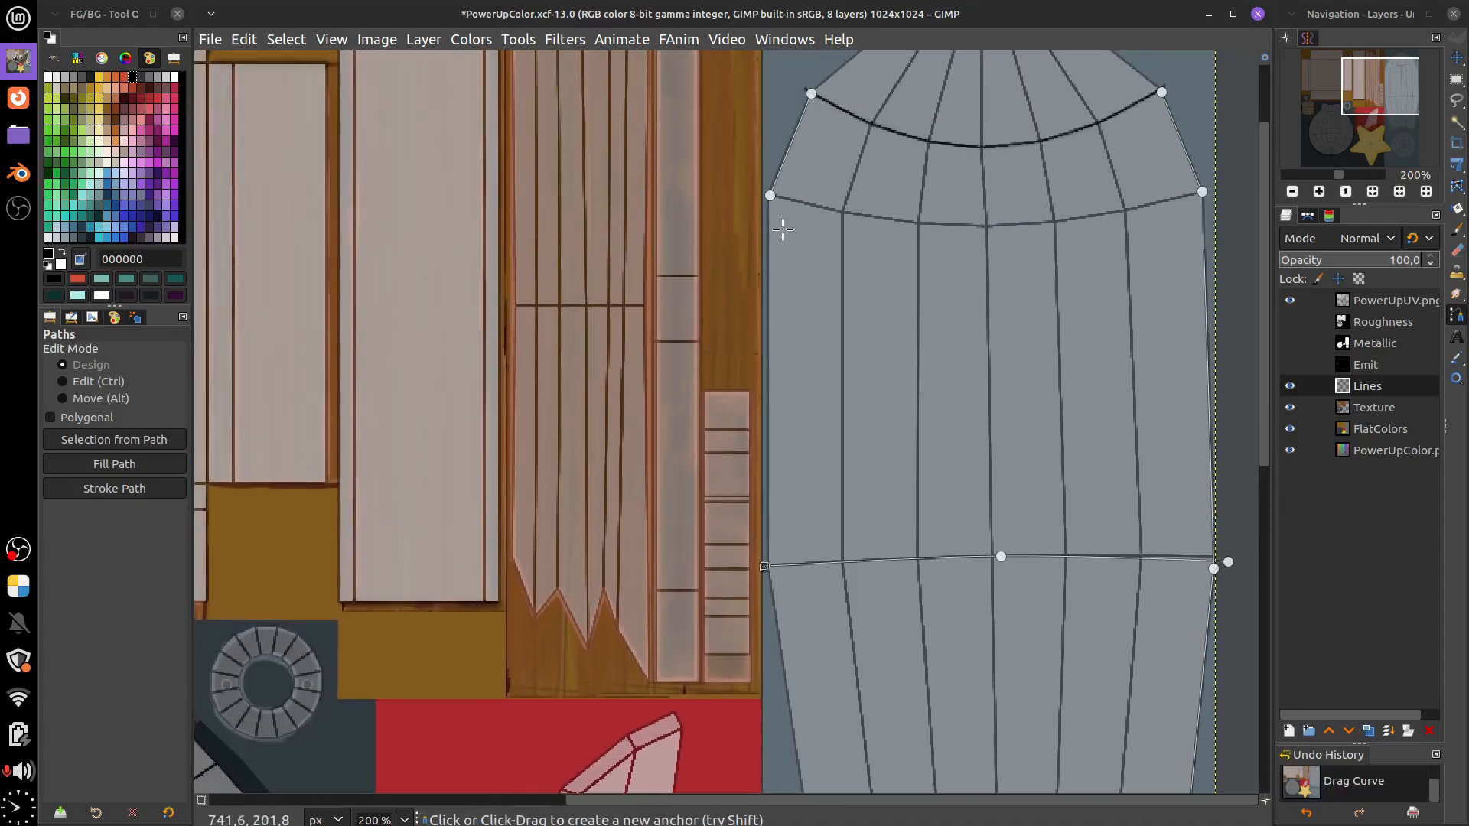
click(770, 195)
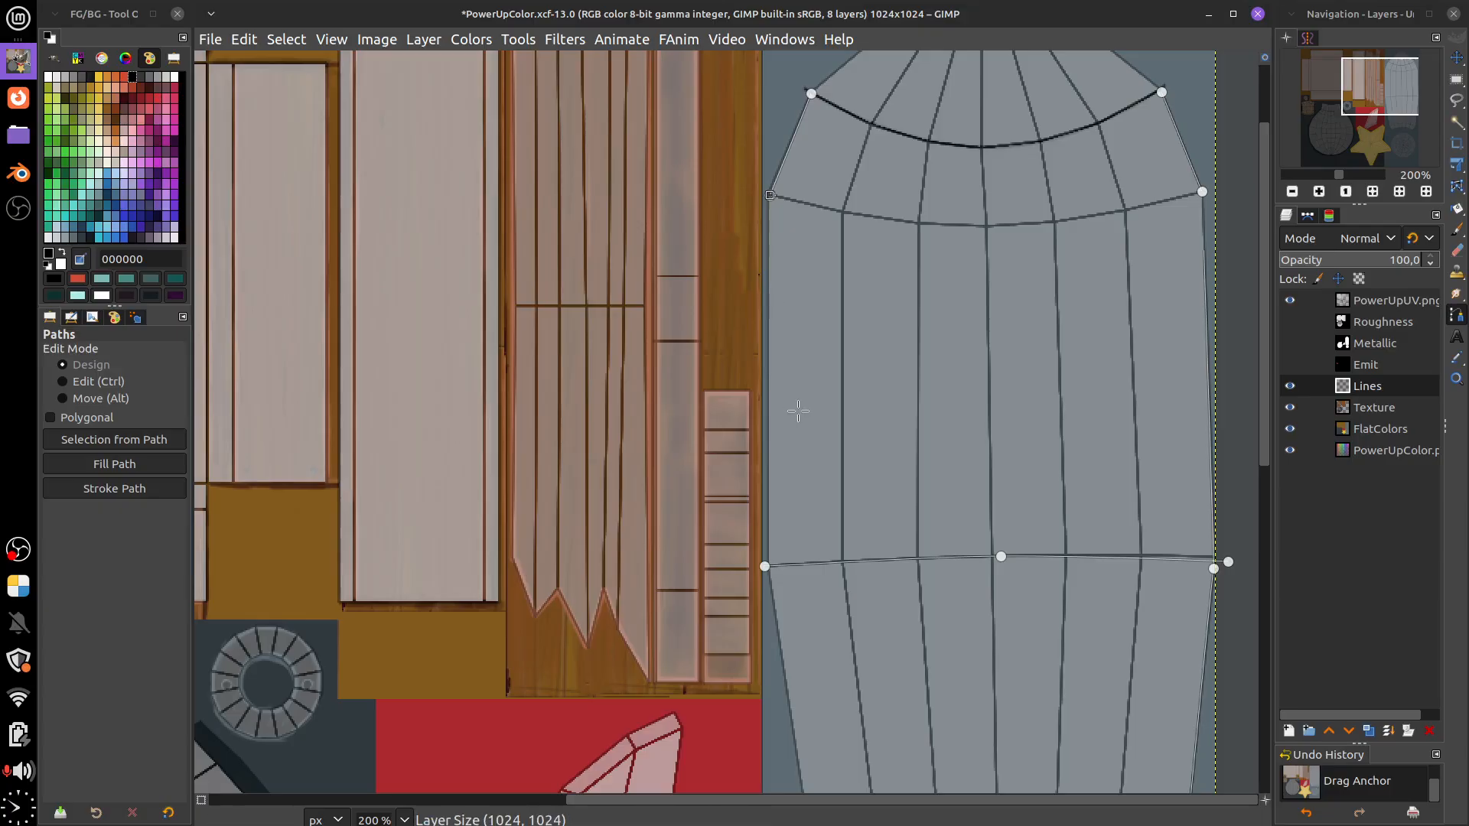
click(767, 521)
drag(768, 523, 770, 572)
Extend the opposite edge's path from its mid-seam anchor to an end anchor at the corner of the tail seam
scroll(899, 585, down, 10)
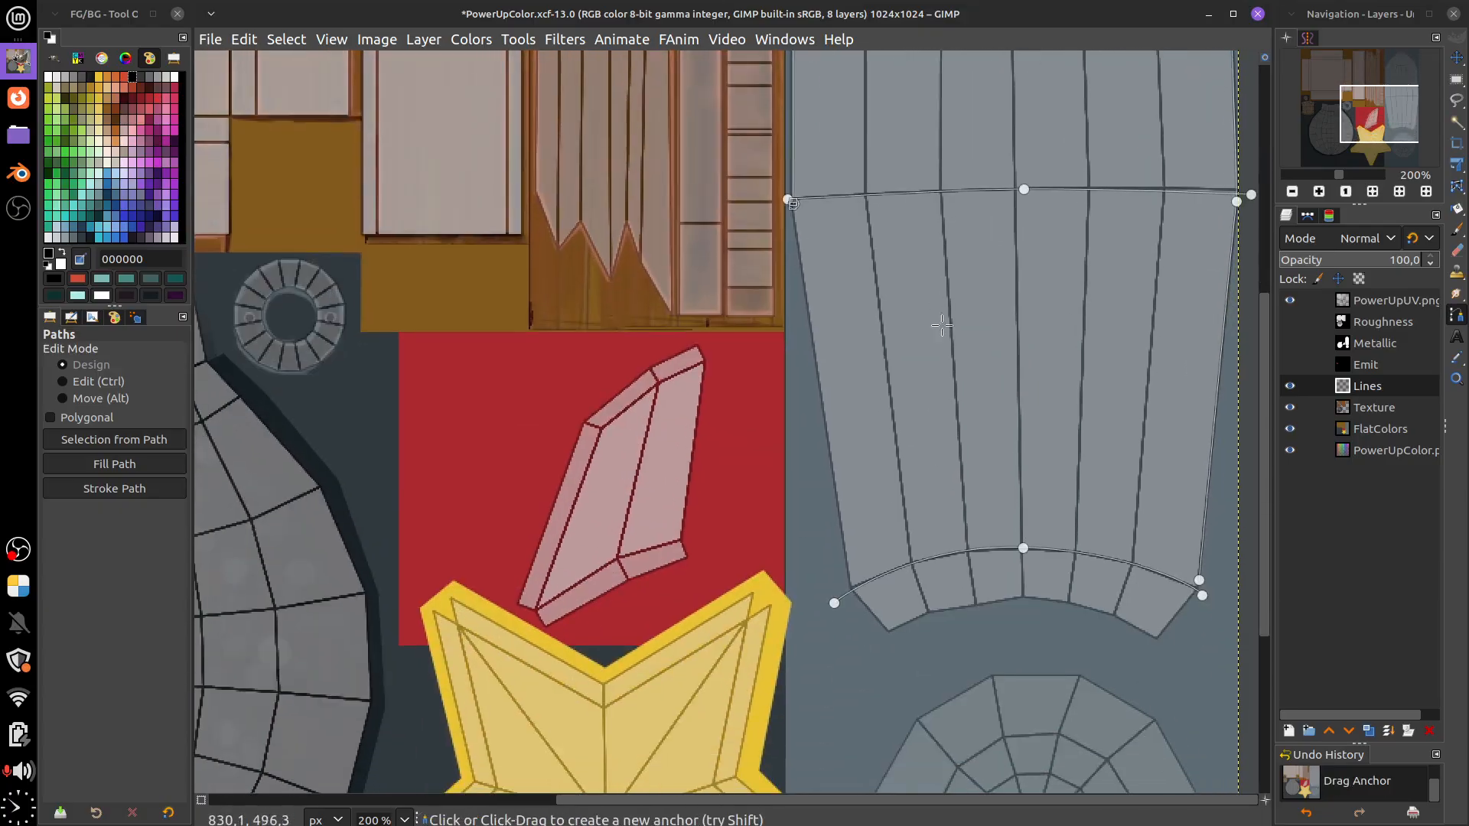
click(848, 583)
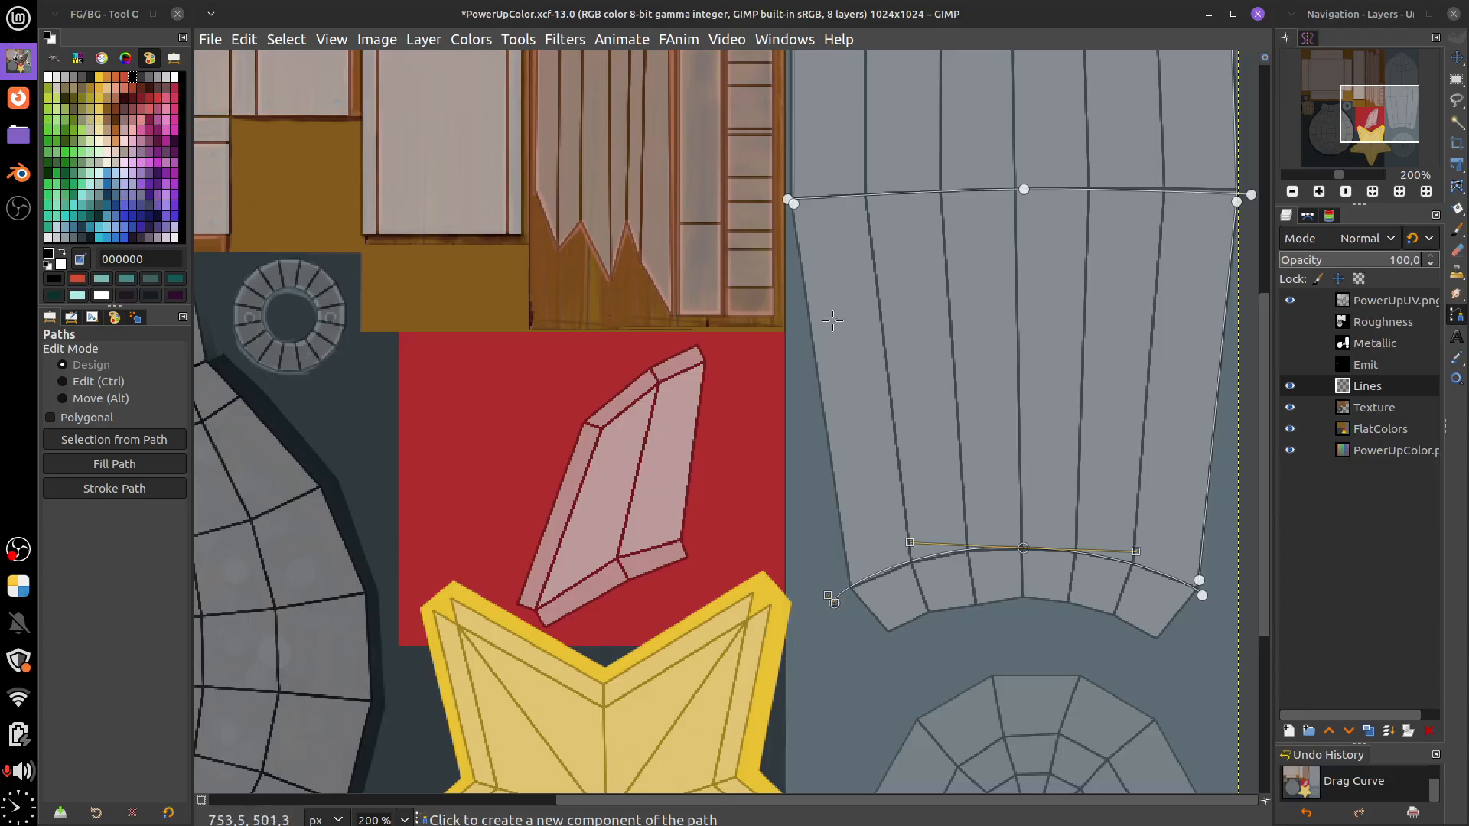
click(790, 201)
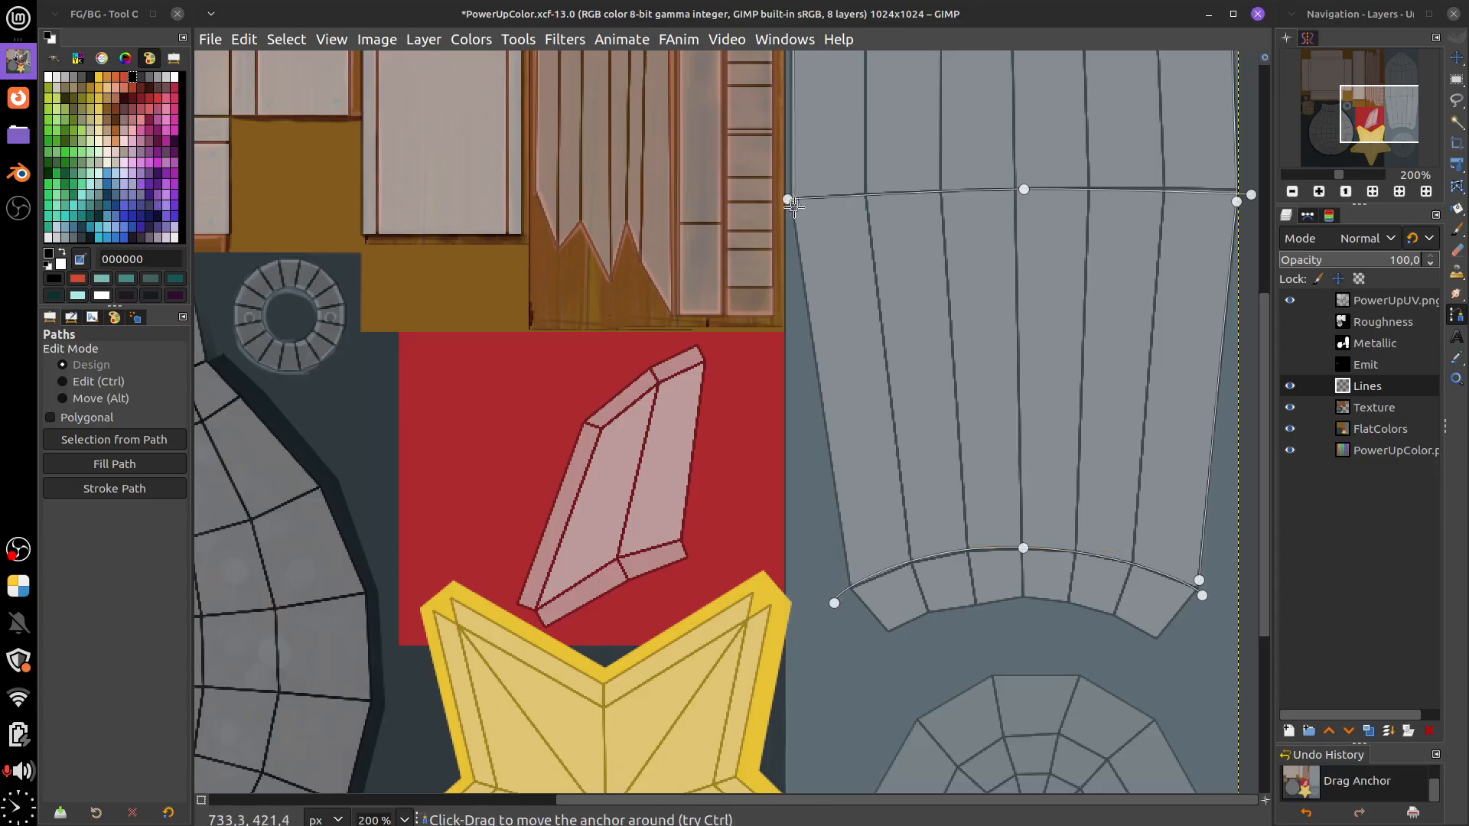
click(849, 586)
drag(849, 585, 853, 589)
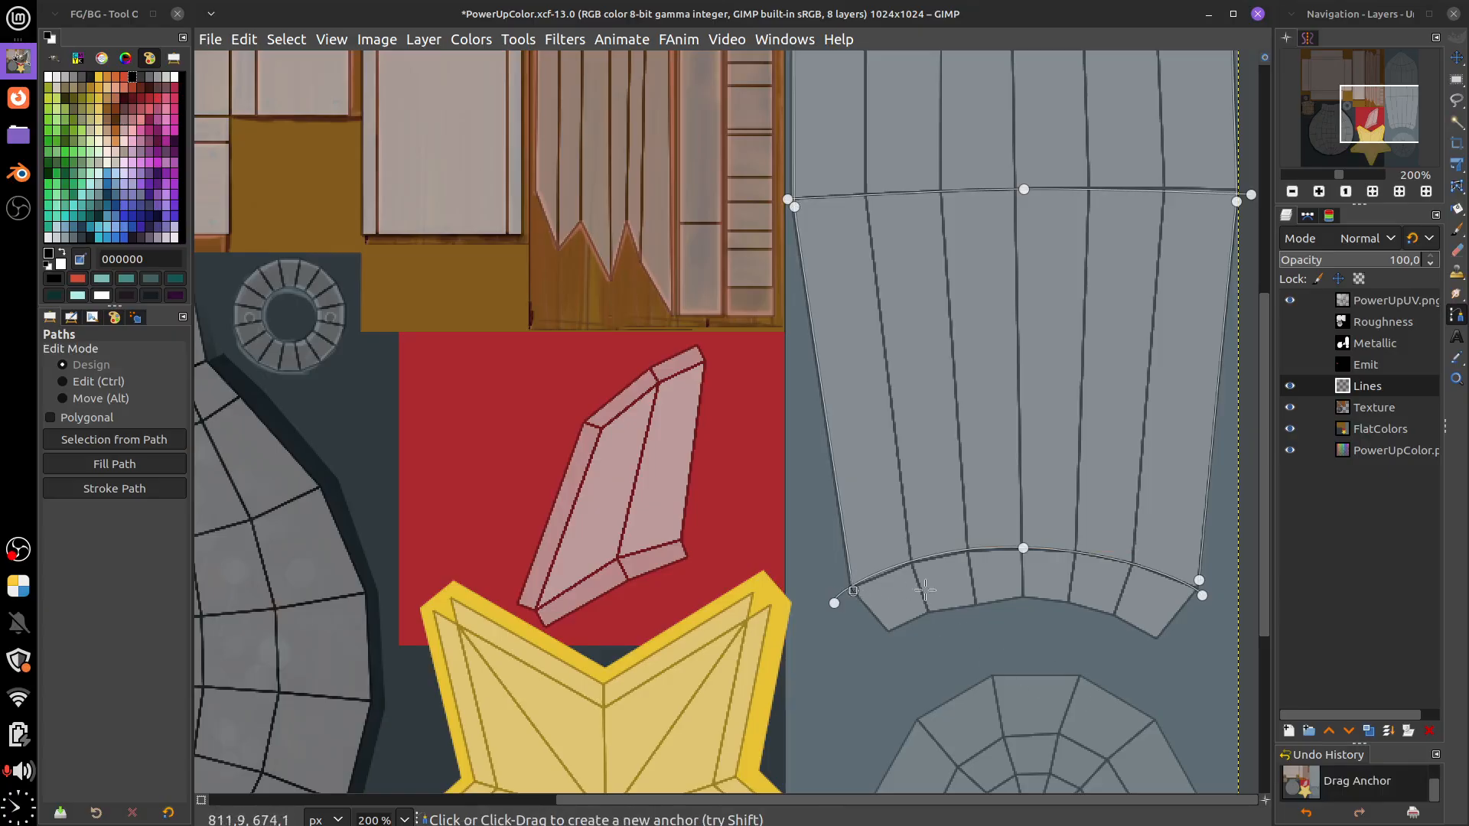
Stroke the seam and edge paths on the Lines layer with the Paintbrush as paint tool
drag(1120, 604, 1044, 684)
click(153, 496)
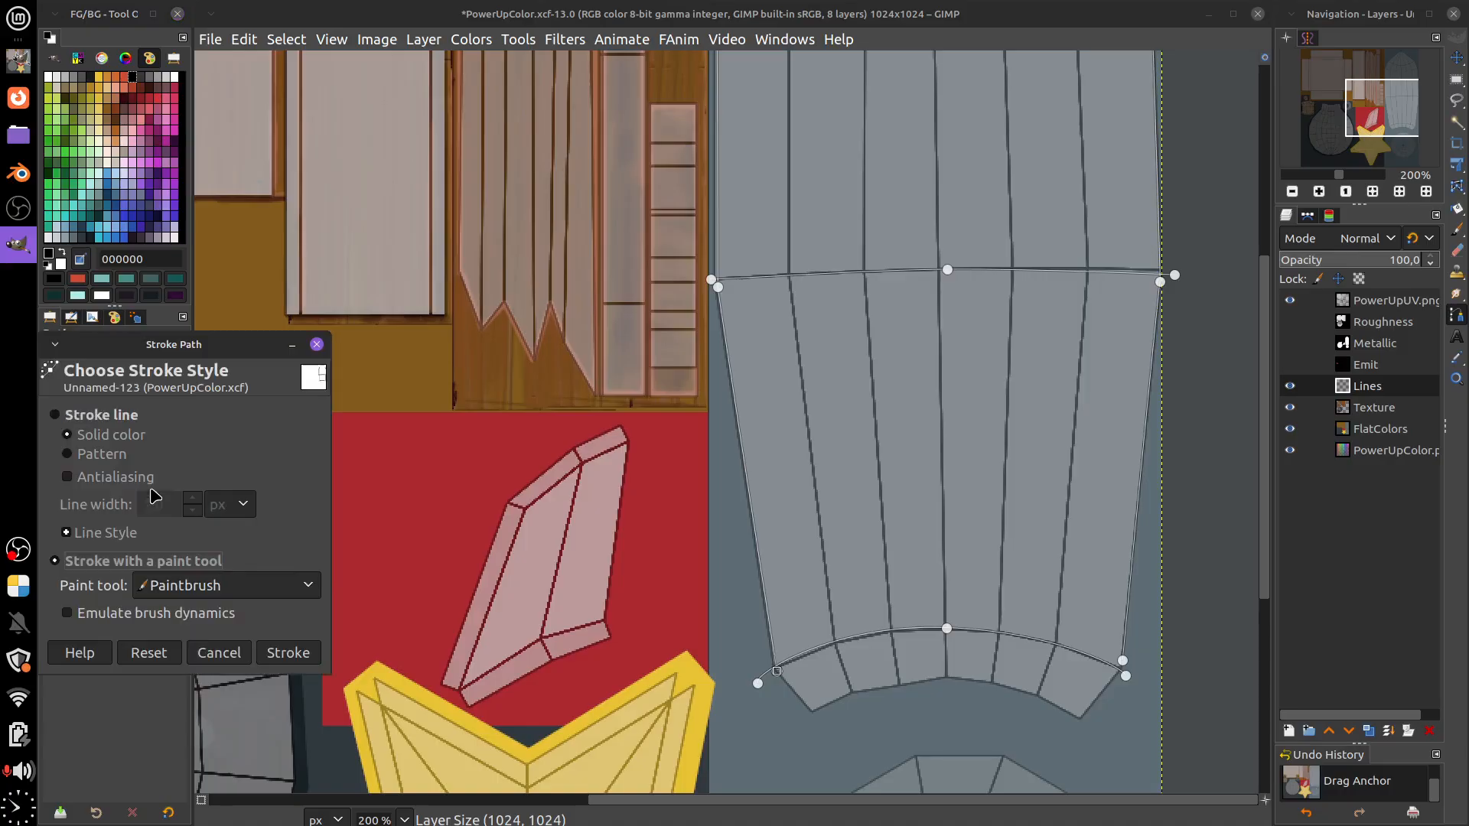
click(291, 654)
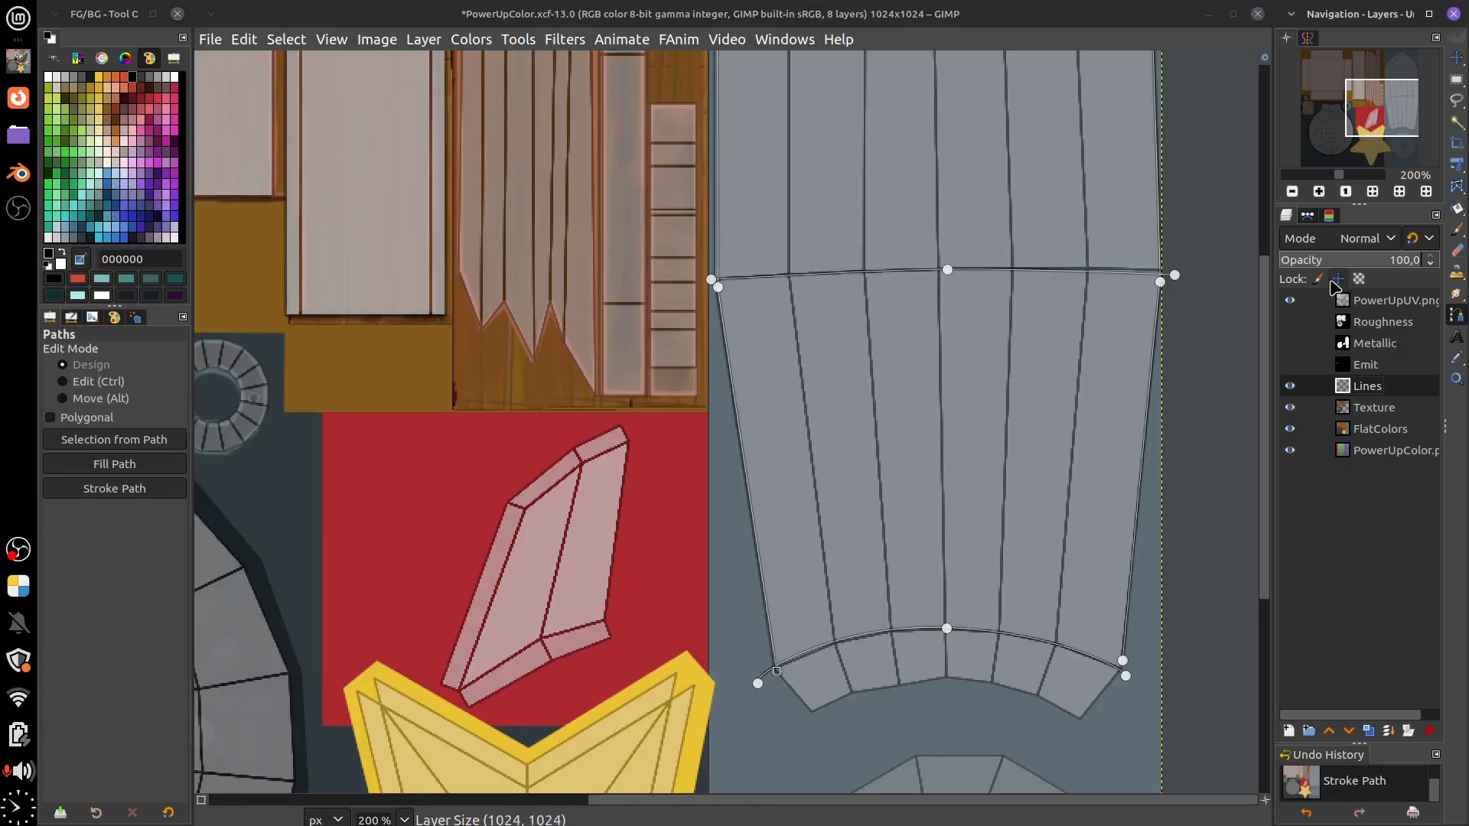
Check the stroked path by toggling its visibility, and delete it from the image's paths
click(1308, 216)
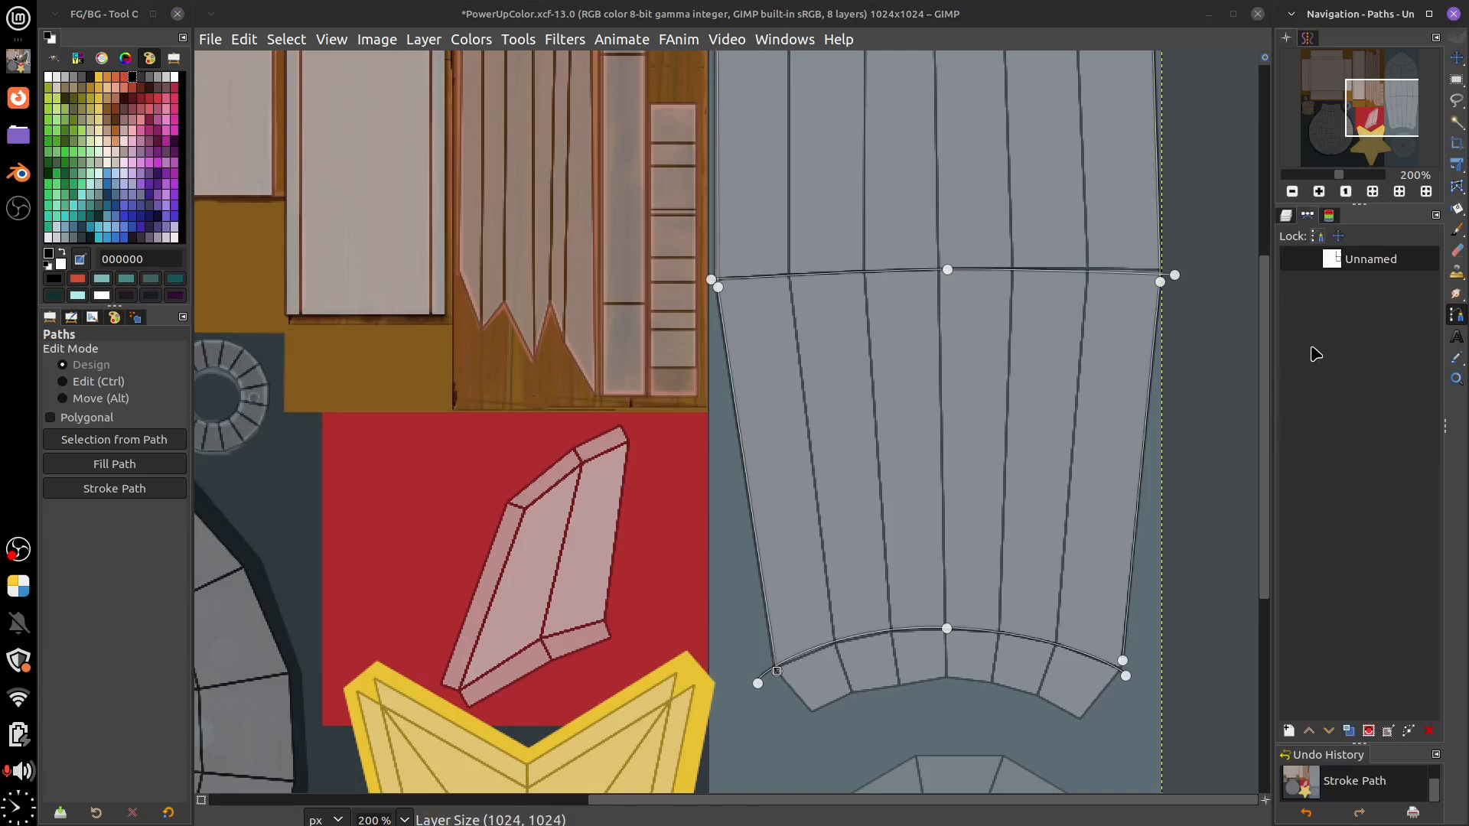
click(1291, 260)
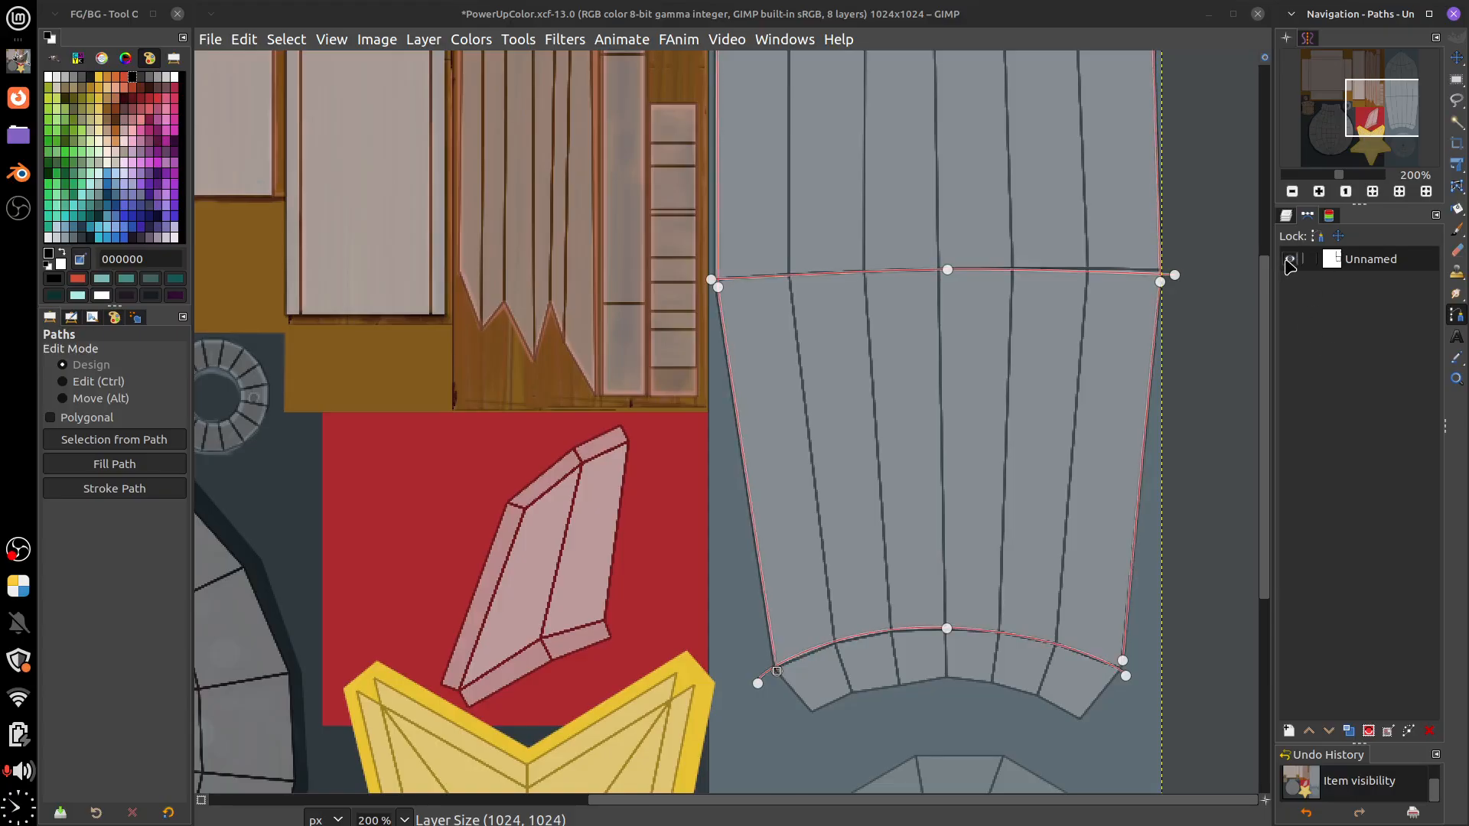
click(1291, 262)
click(1429, 731)
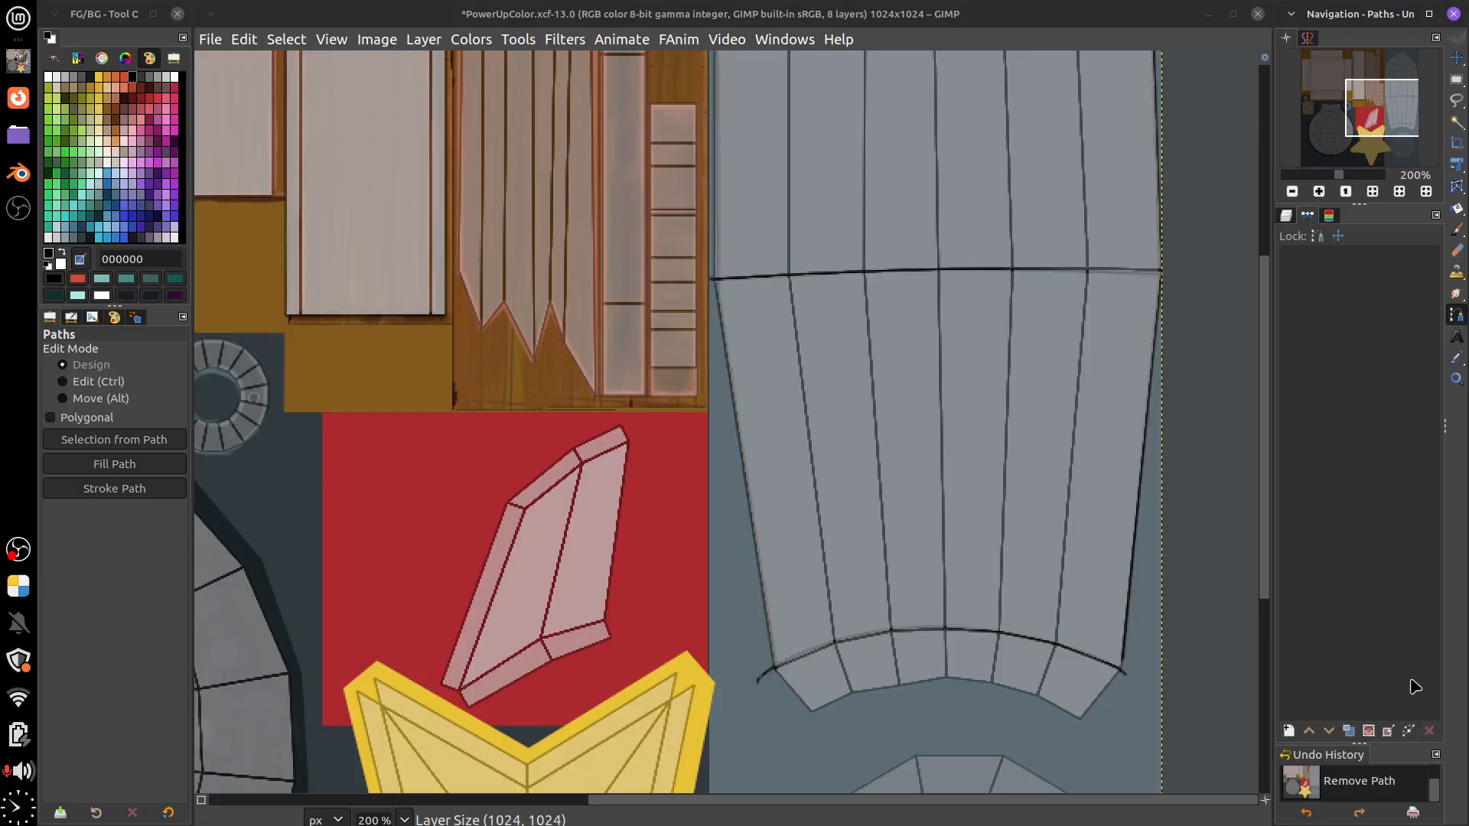
Hide the PowerUpUV.png layer to examine the stroked missile outline from nose to tail at up to 400% zoom, and show the layer again
click(1286, 215)
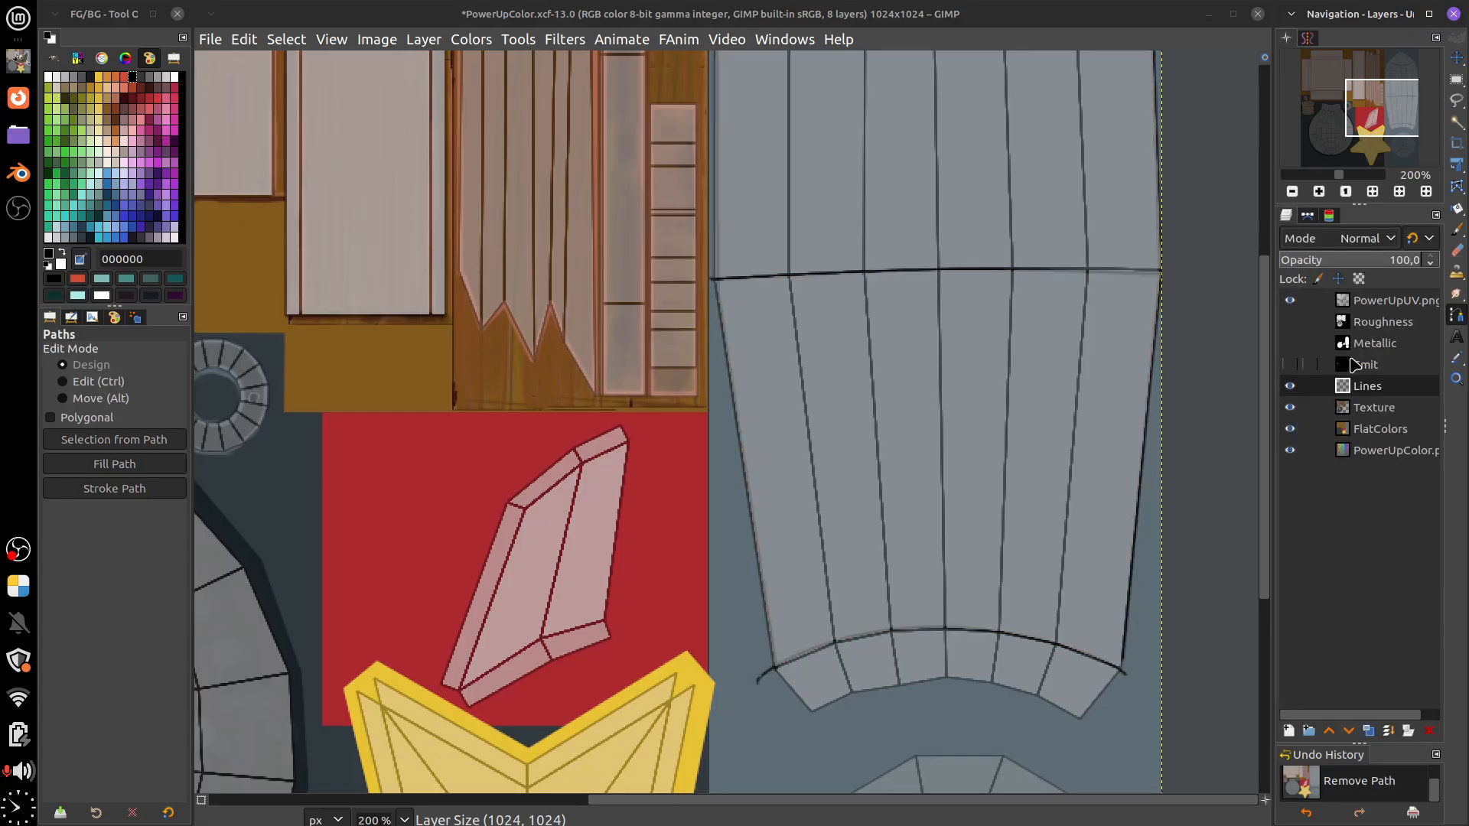
click(1290, 300)
scroll(1099, 476, up, 10)
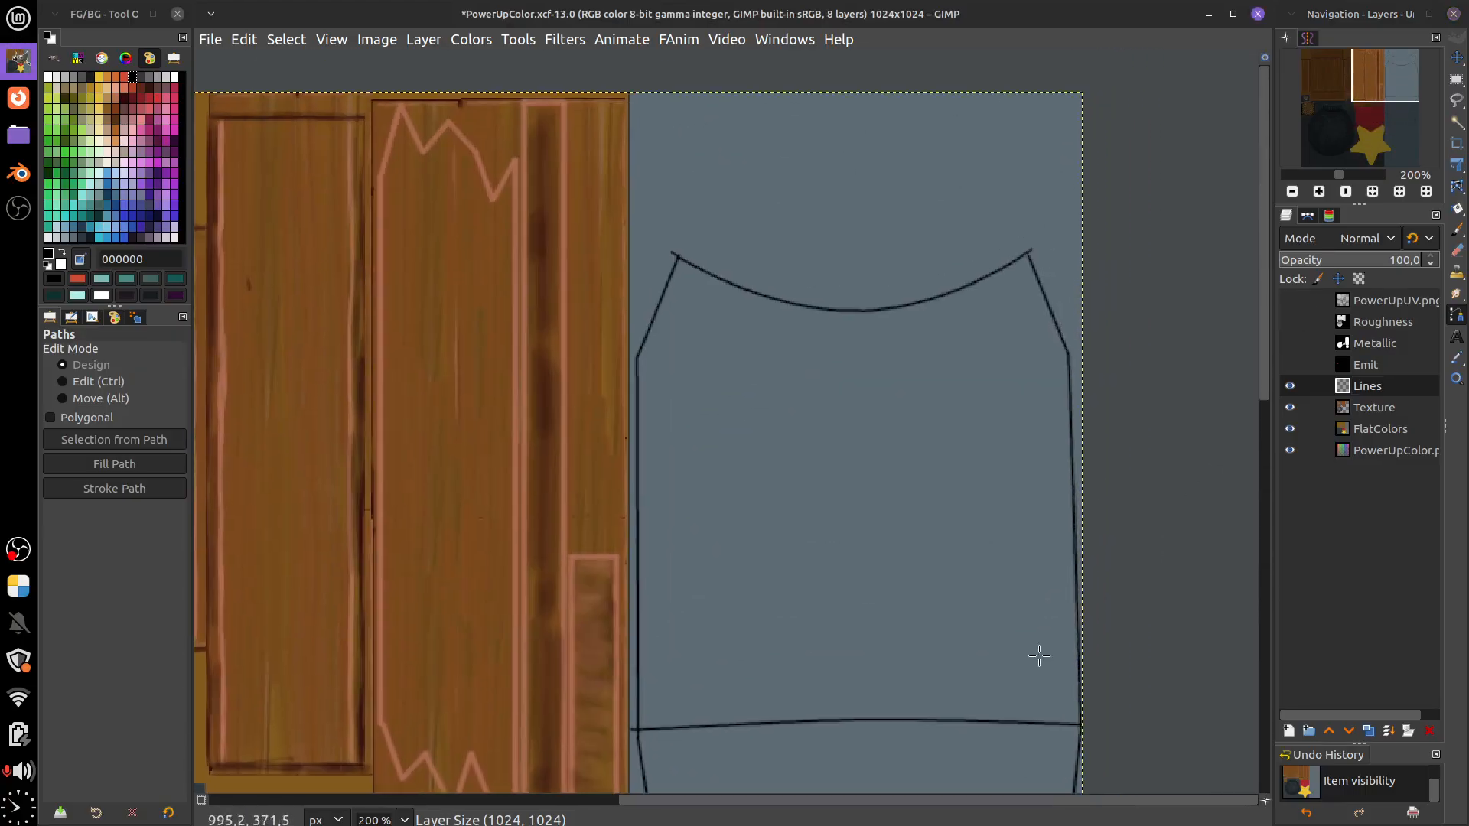
scroll(1039, 656, down, 3)
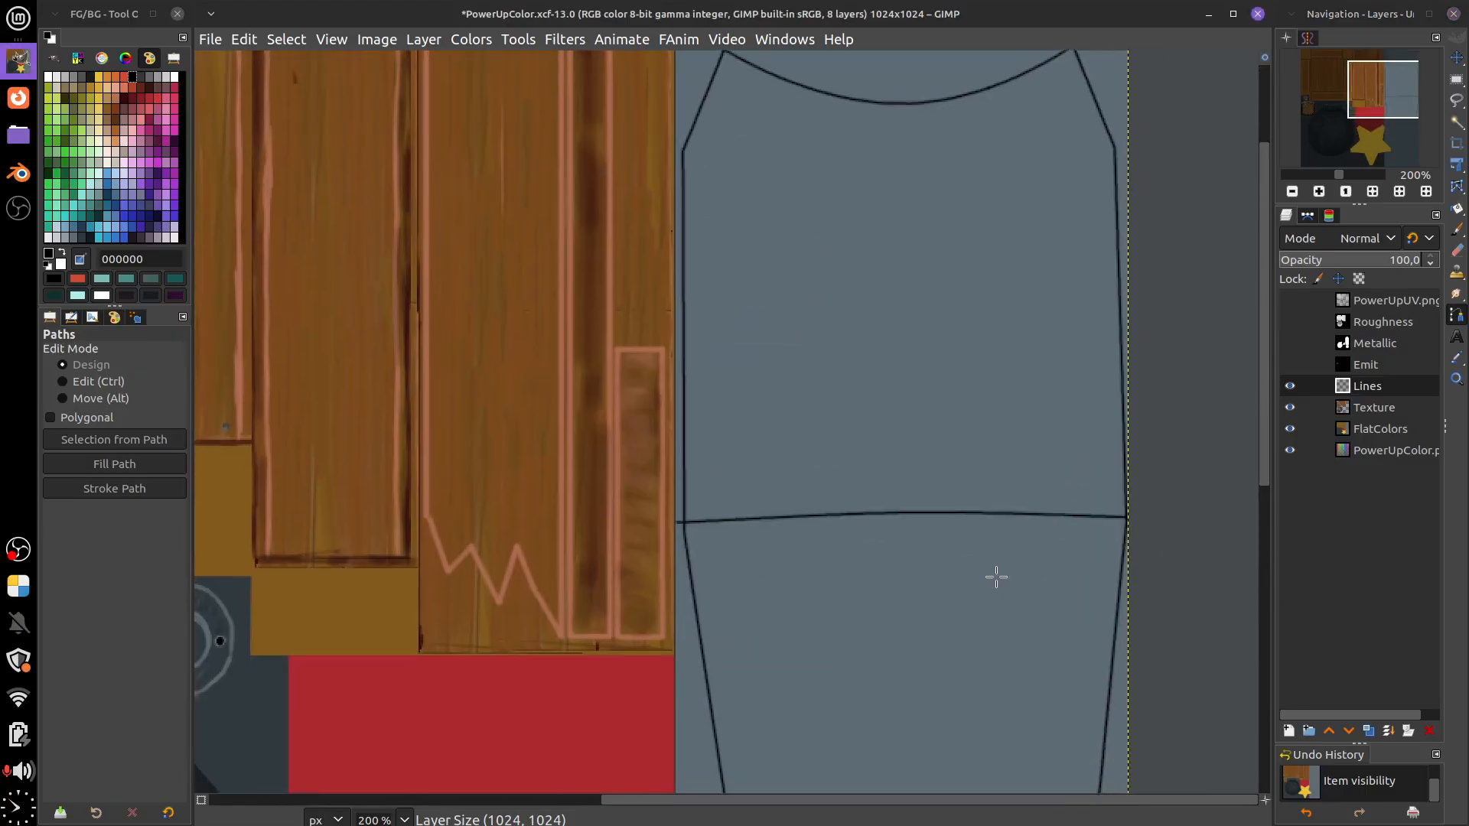
scroll(830, 575, down, 1)
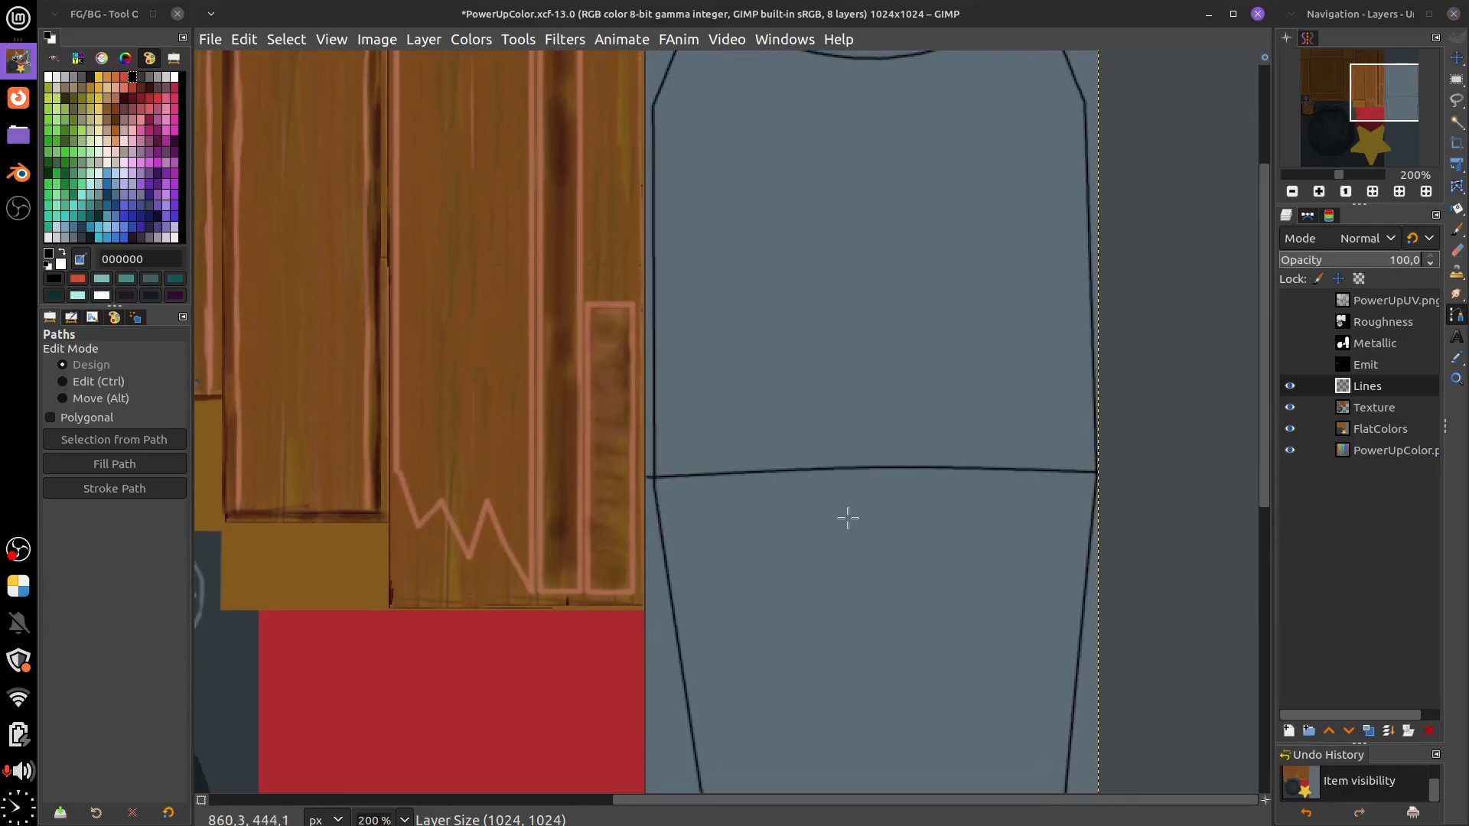
drag(837, 550, 928, 516)
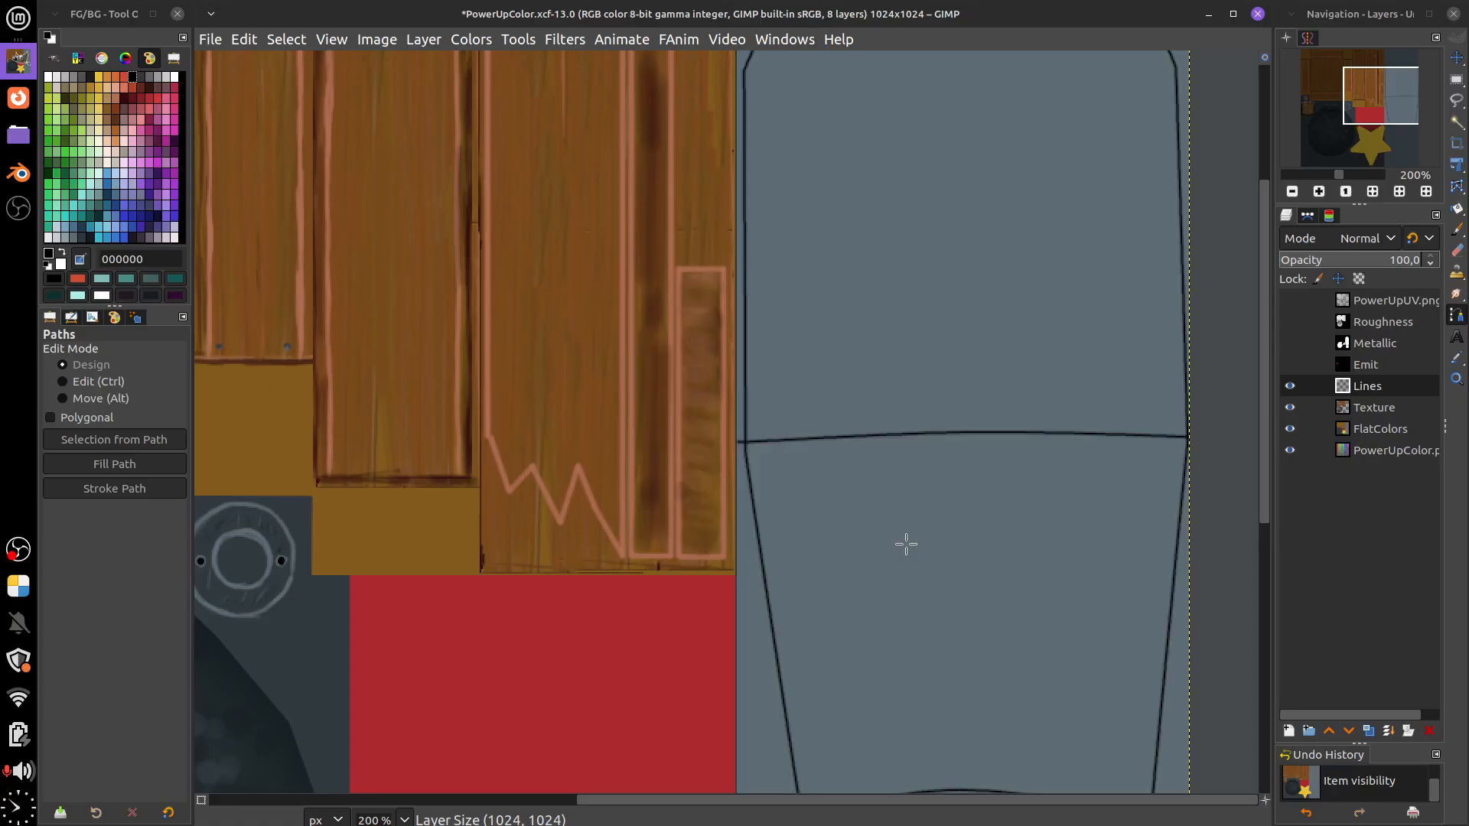
drag(963, 524, 939, 665)
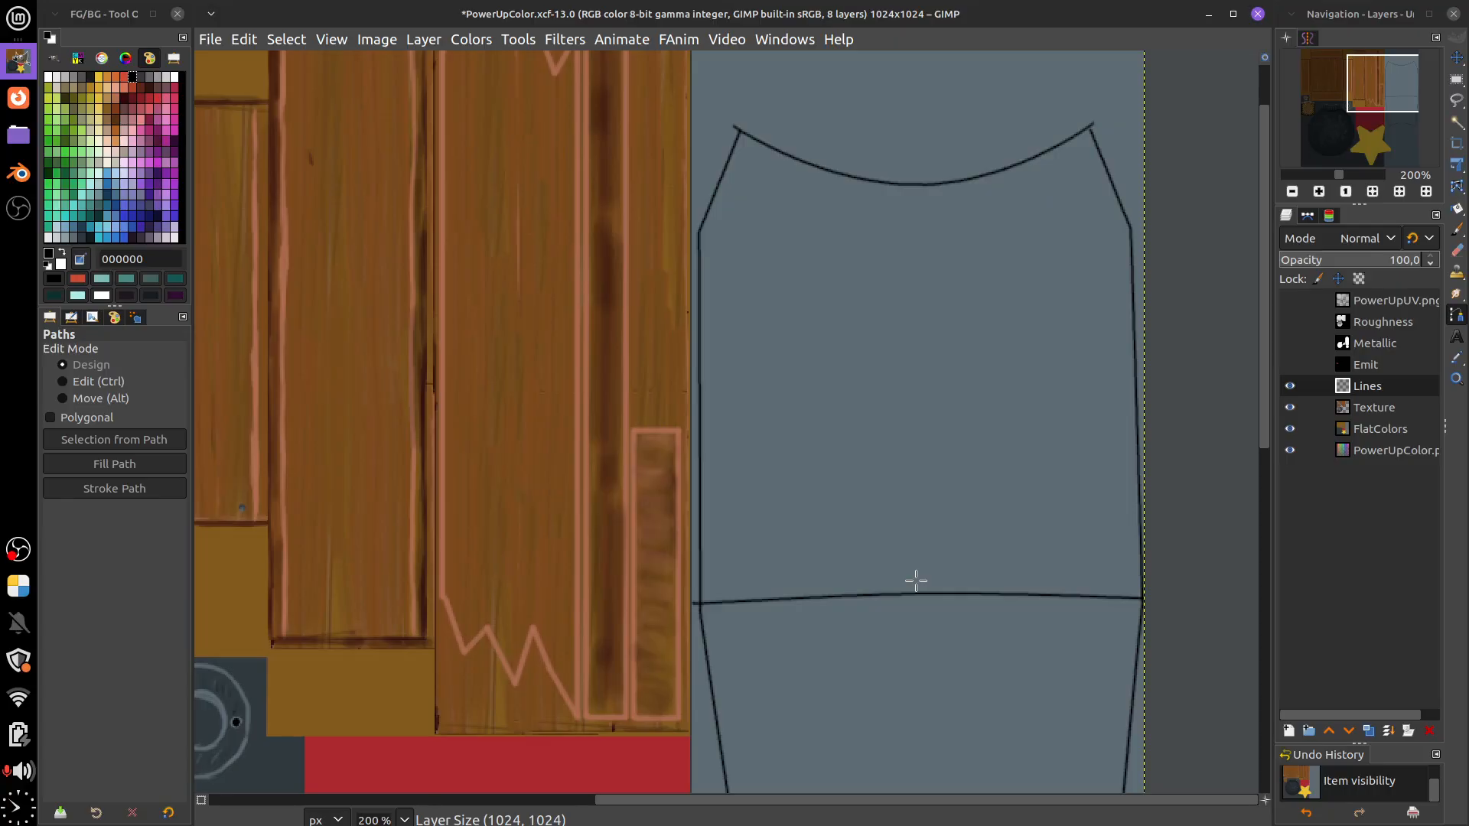
scroll(932, 437, down, 5)
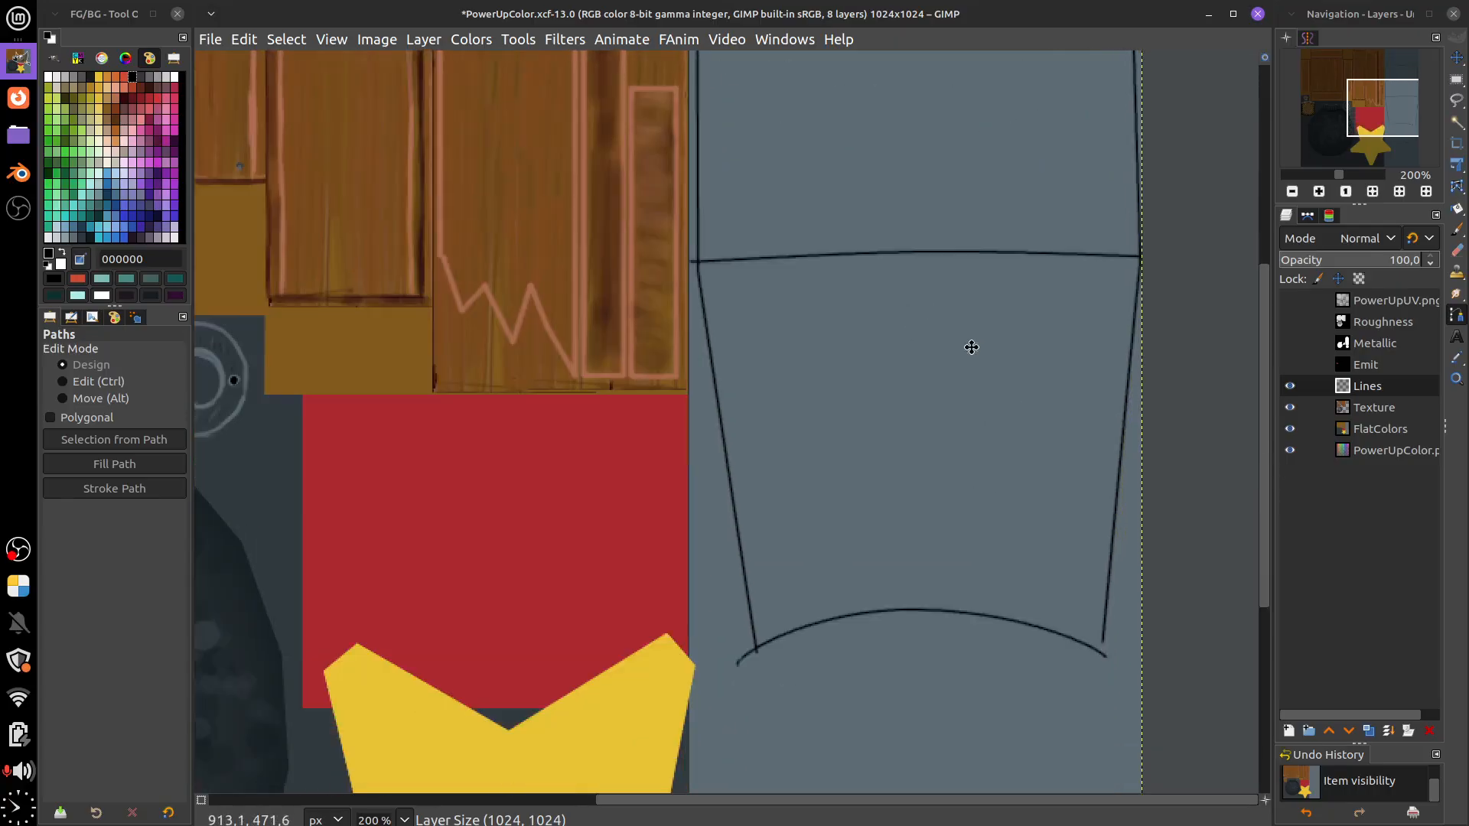
ctrl+scroll(950, 486, up, 2)
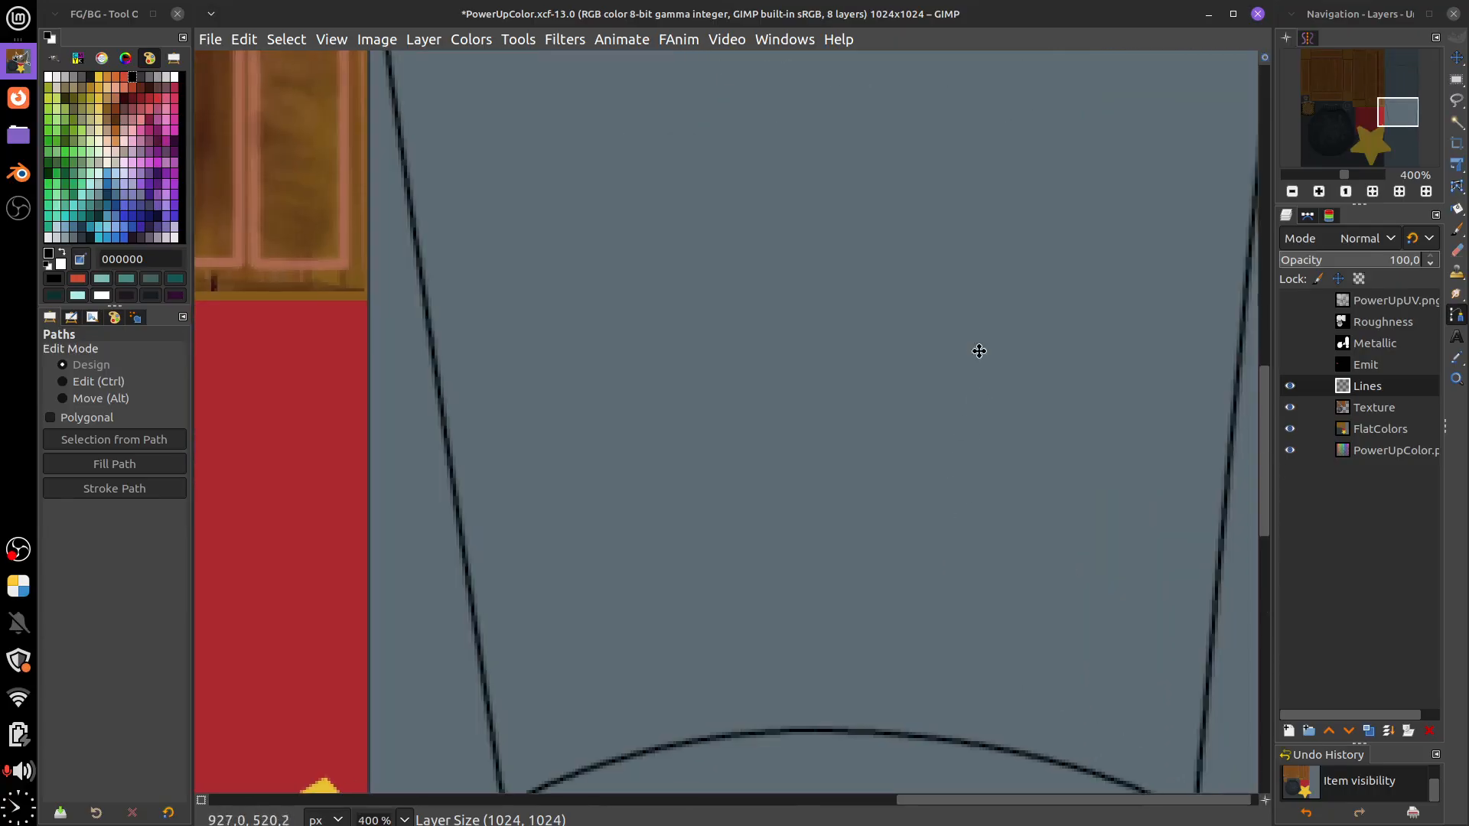
drag(977, 351, 957, 263)
scroll(920, 336, up, 3)
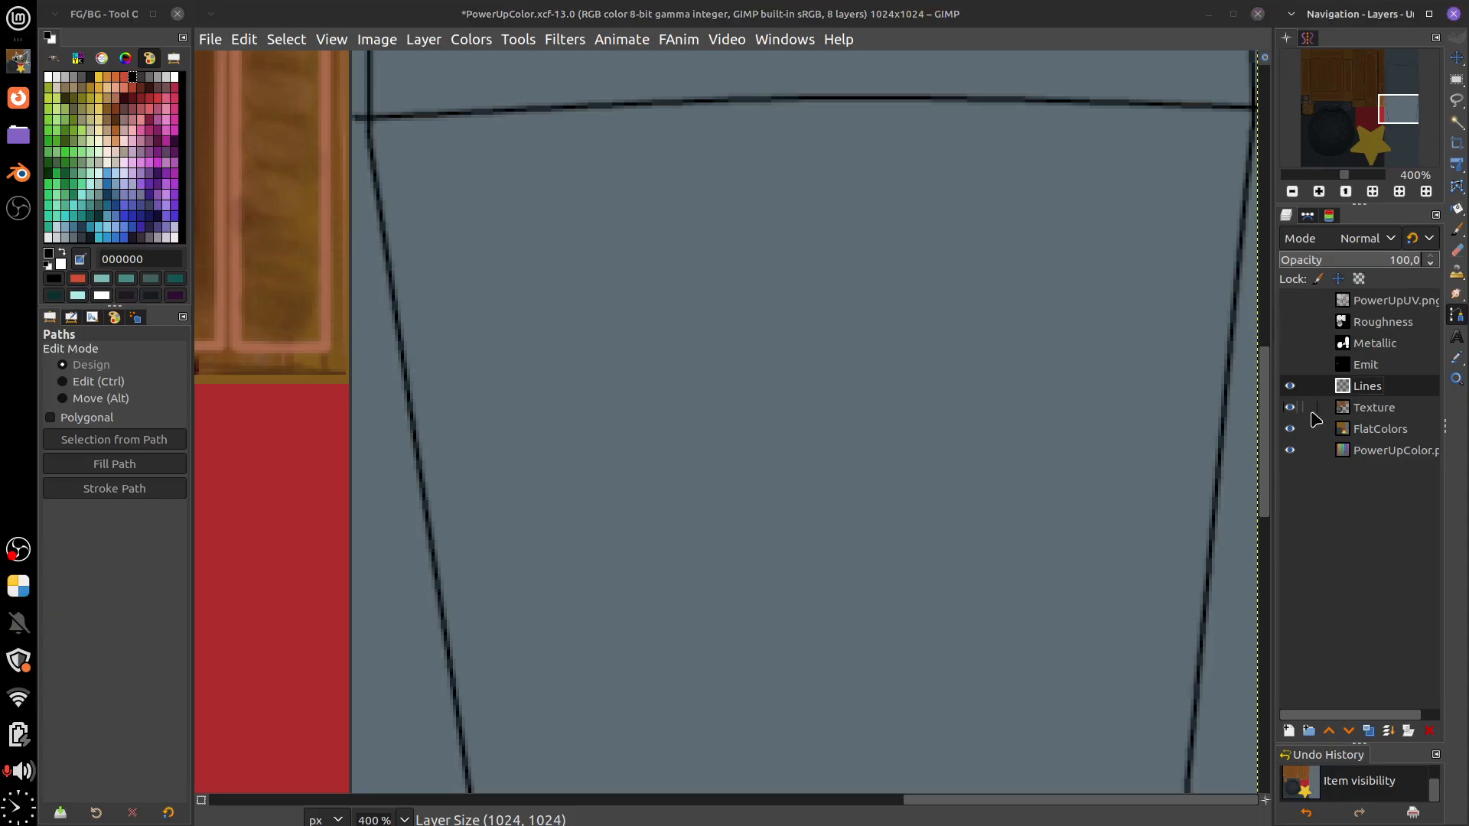
click(1290, 301)
scroll(1067, 536, down, 3)
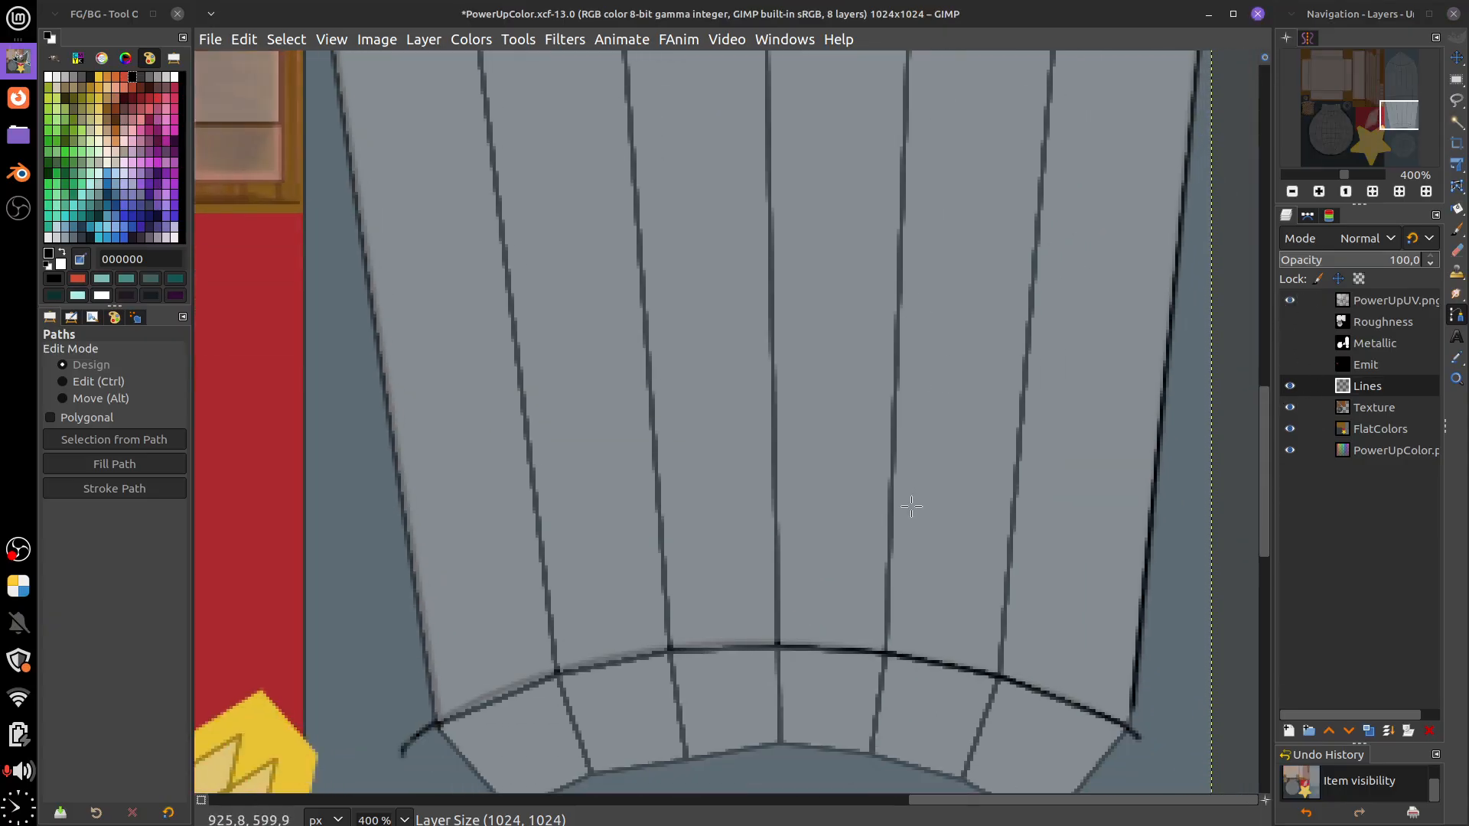
Activate the Paintbrush and set its dynamics to Dynamics Off
click(1457, 228)
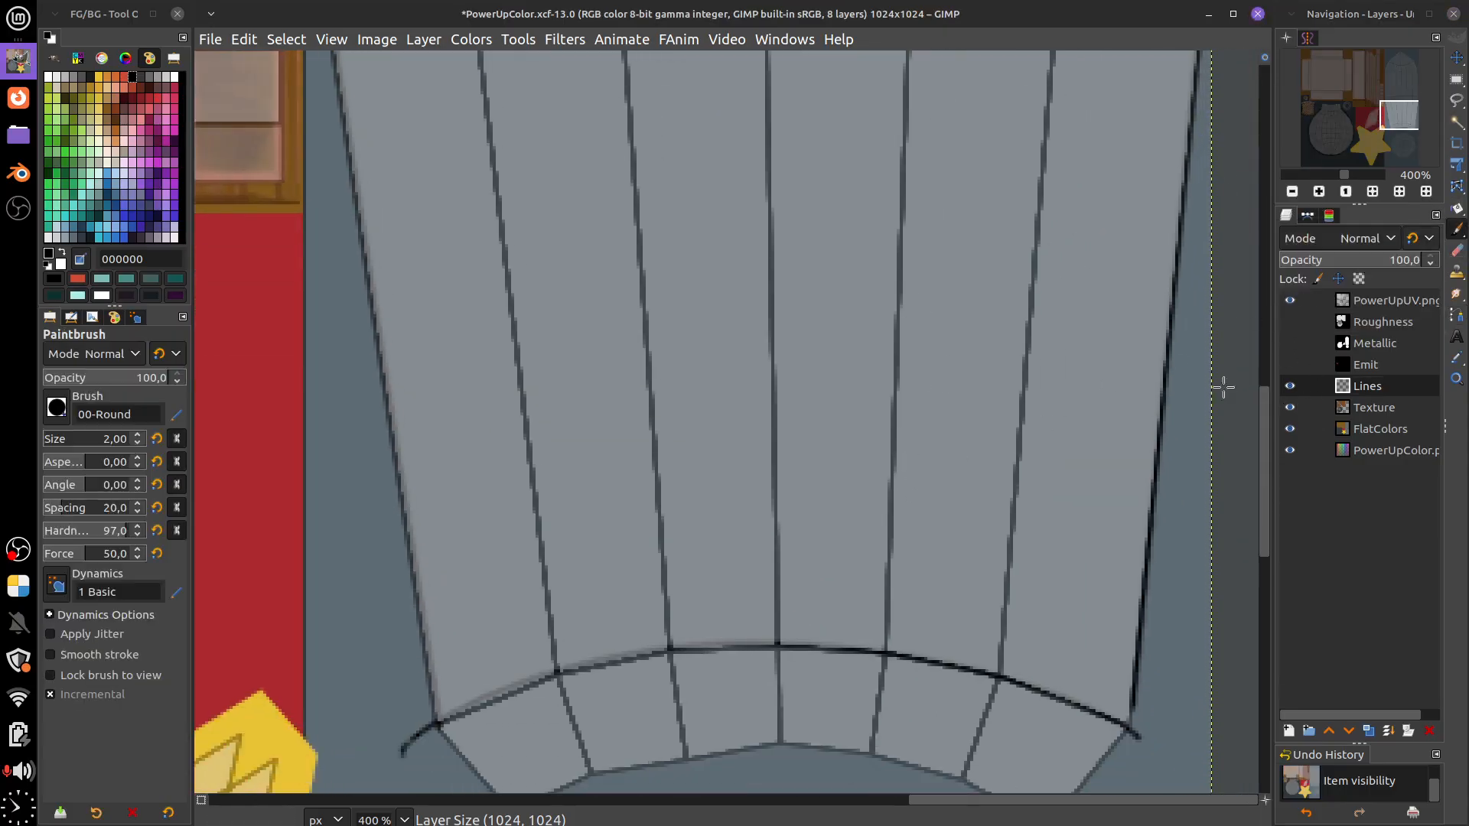
click(57, 587)
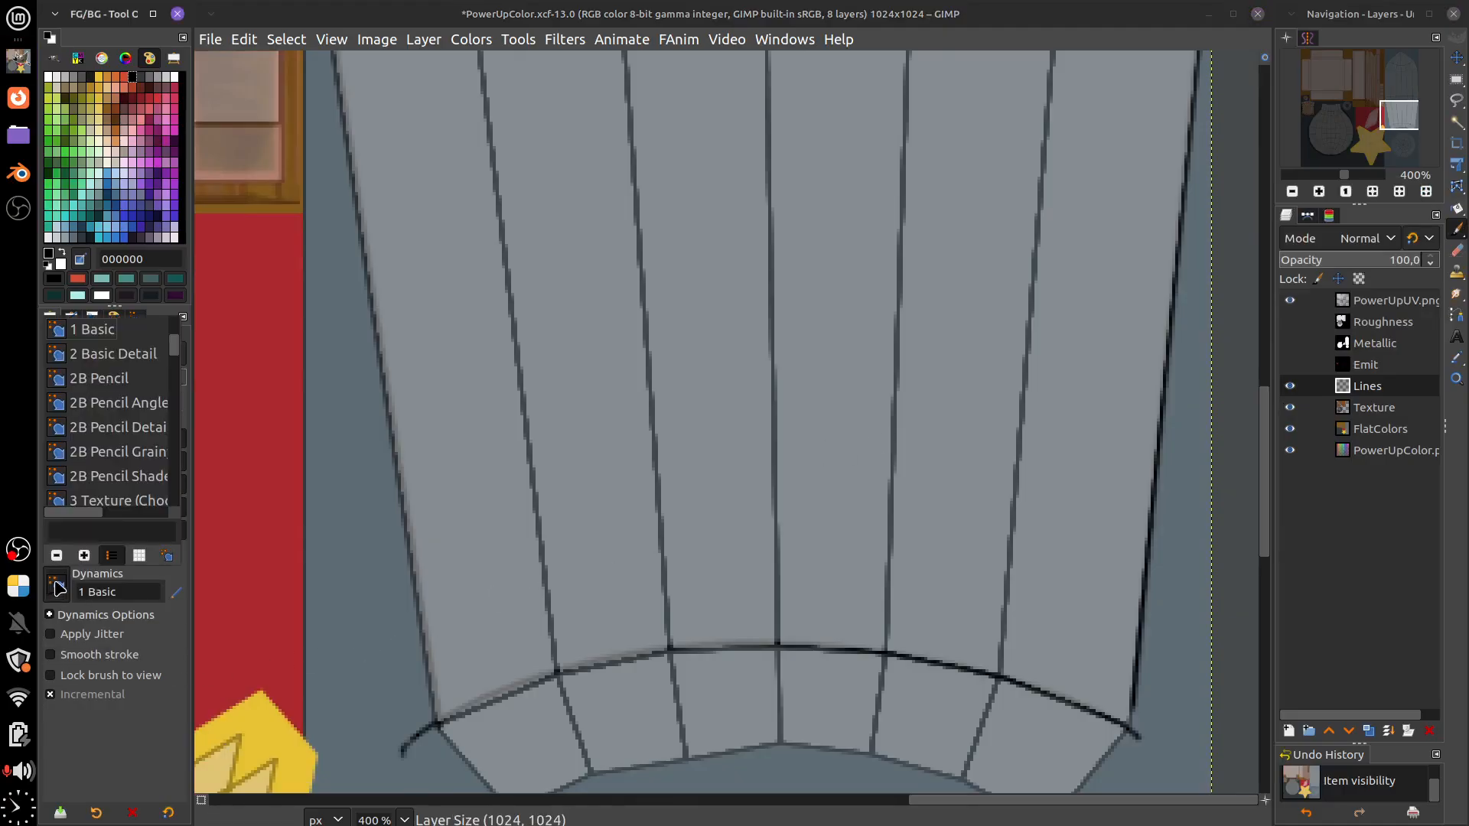
drag(174, 361, 178, 490)
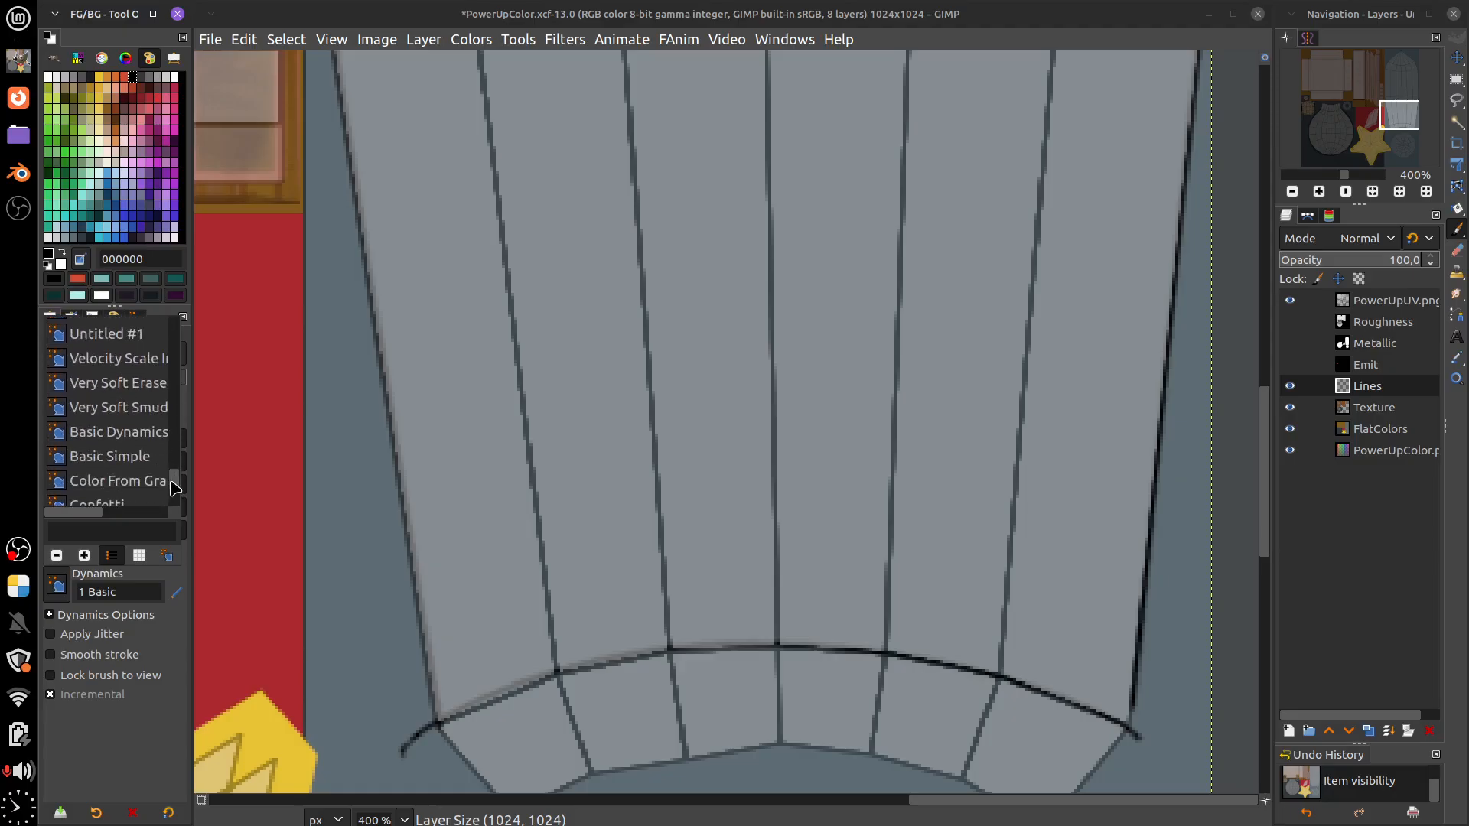
scroll(176, 490, down, 5)
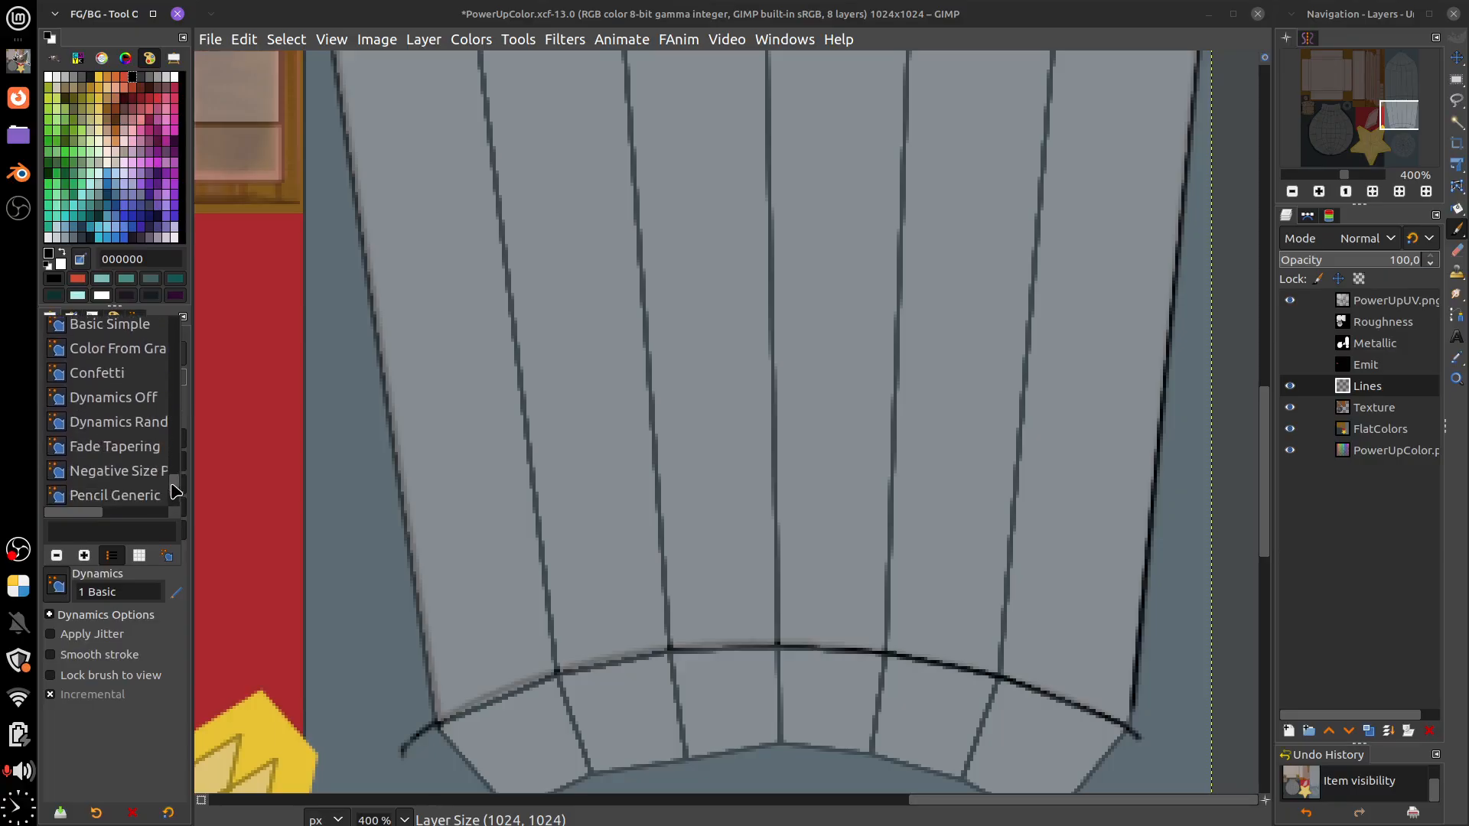
double_click(144, 397)
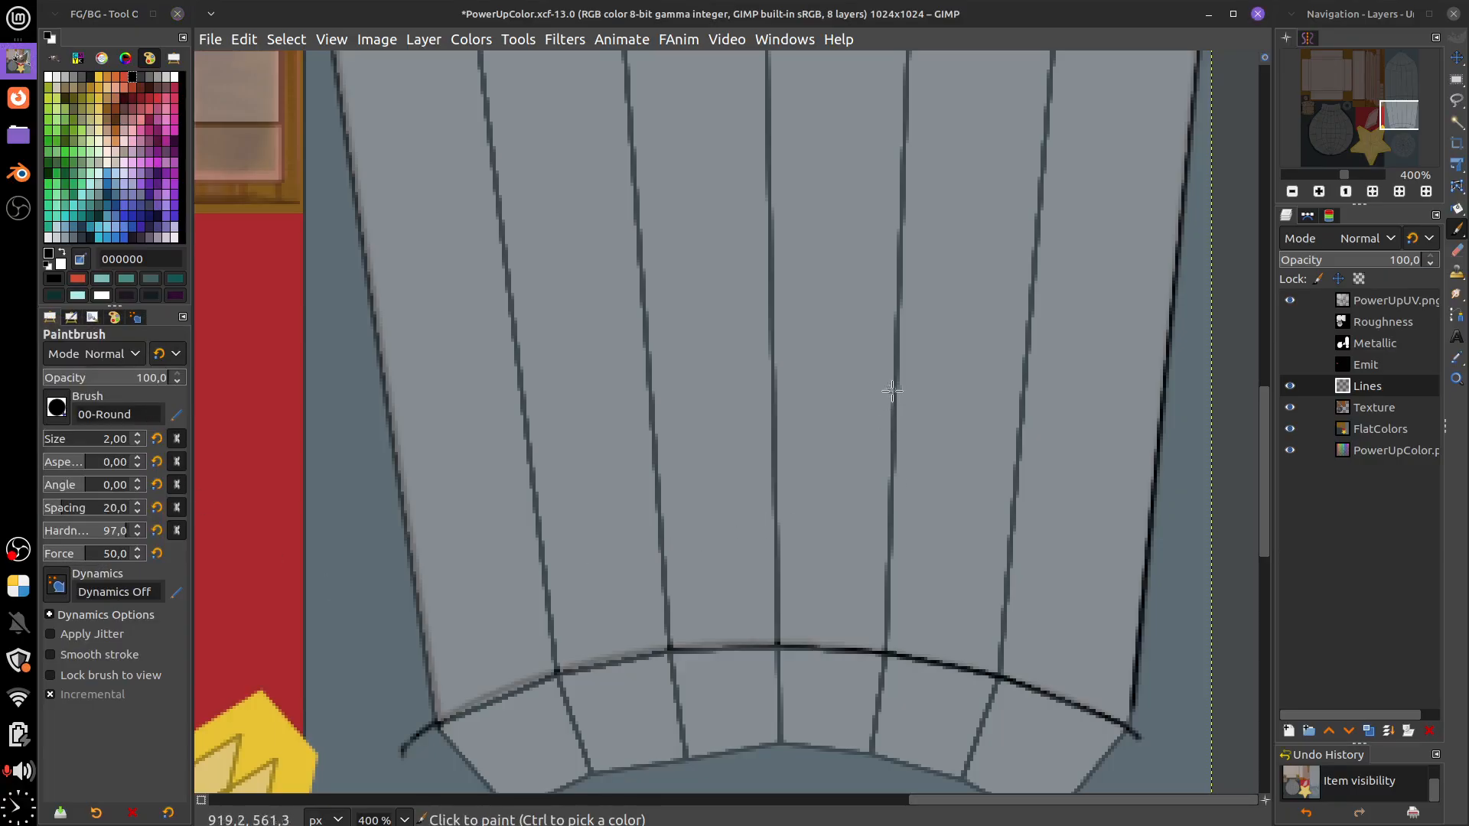
Paint a rectangular panel outline with straight black lines on the right side of the missile's lower body, retracing its four sides
click(897, 417)
scroll(925, 268, up, 3)
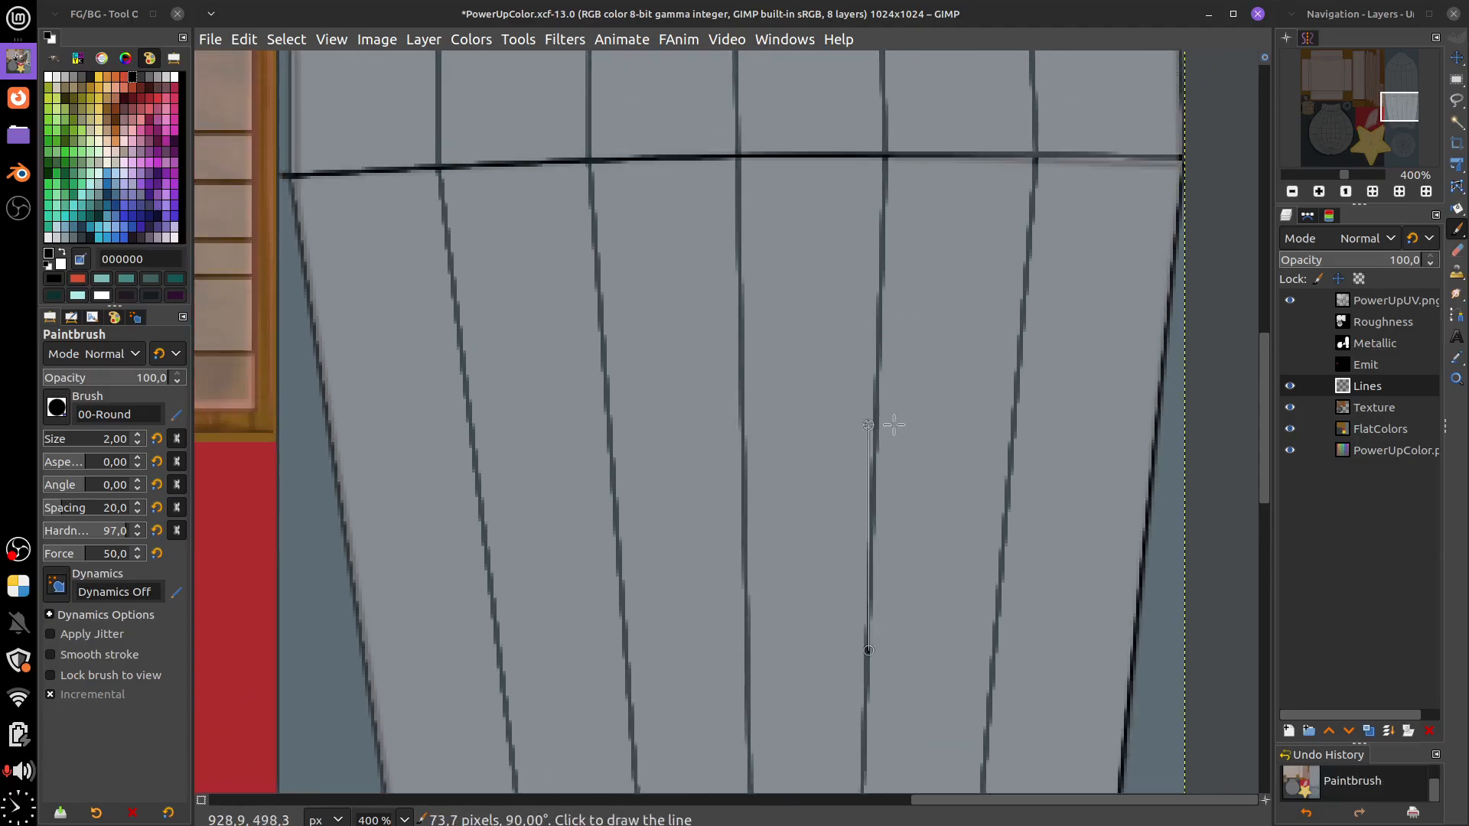
shift+click(879, 372)
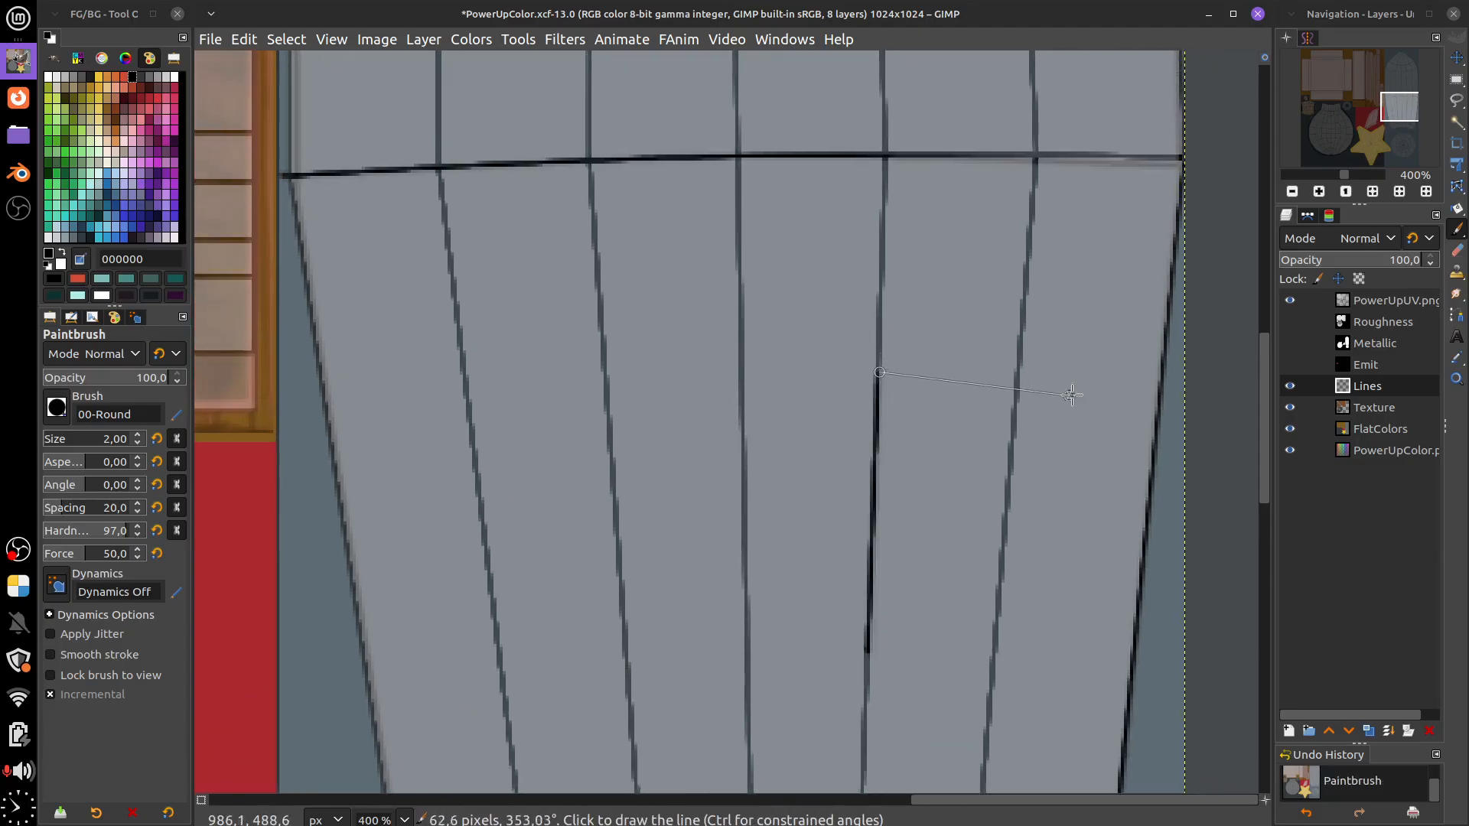
shift+click(1114, 388)
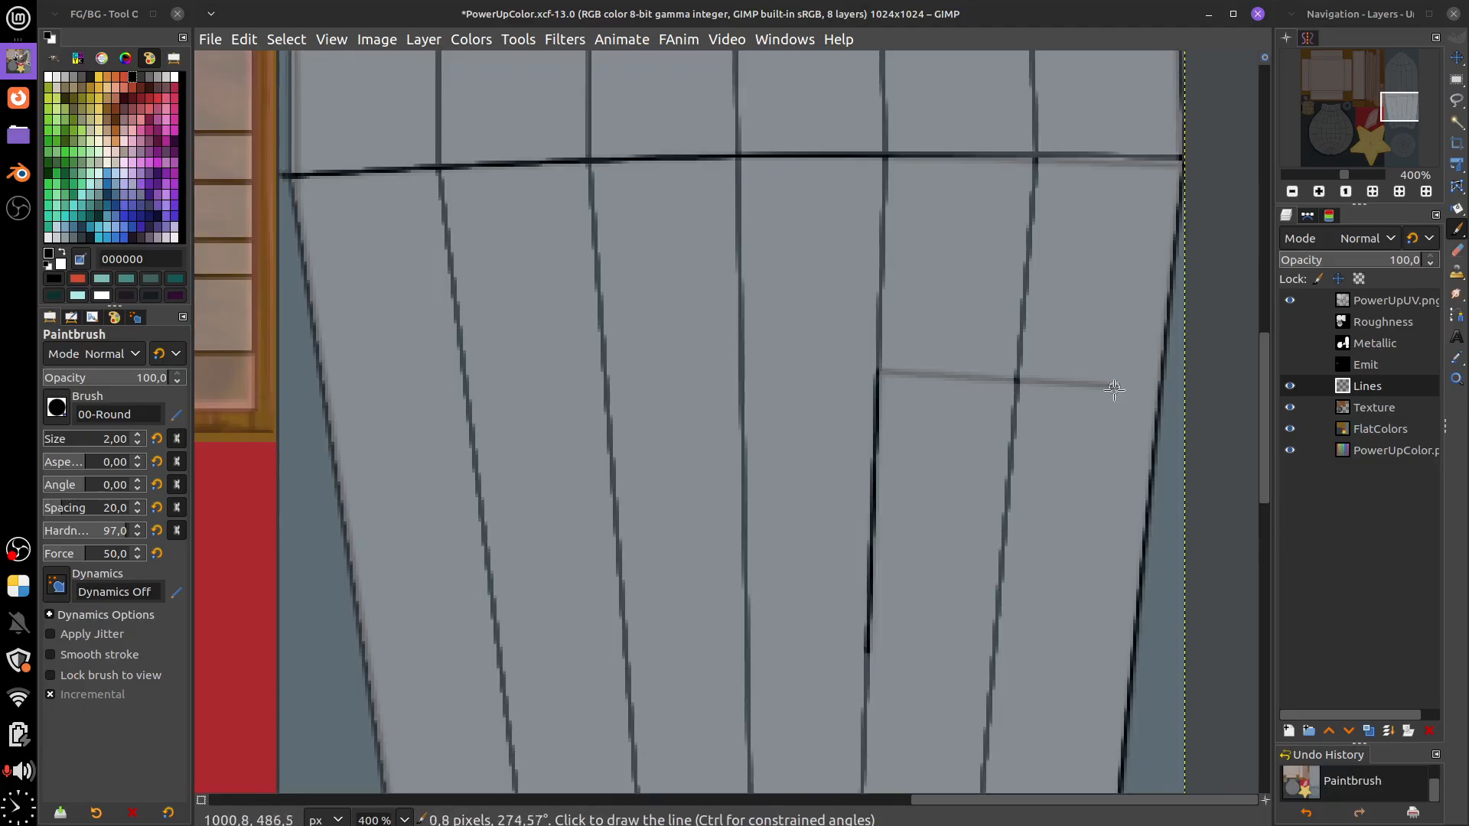
shift+click(1089, 672)
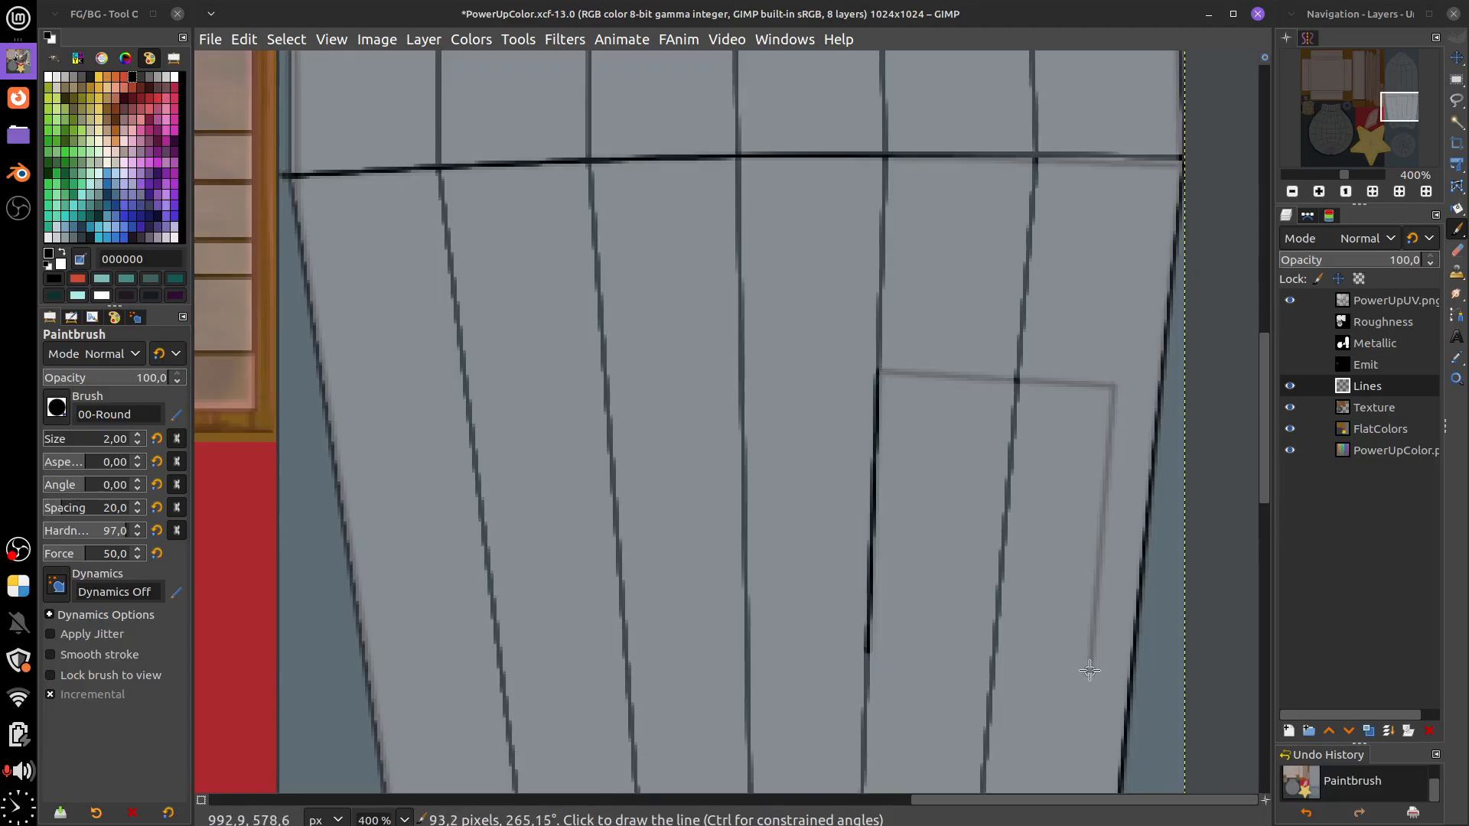
shift+click(866, 665)
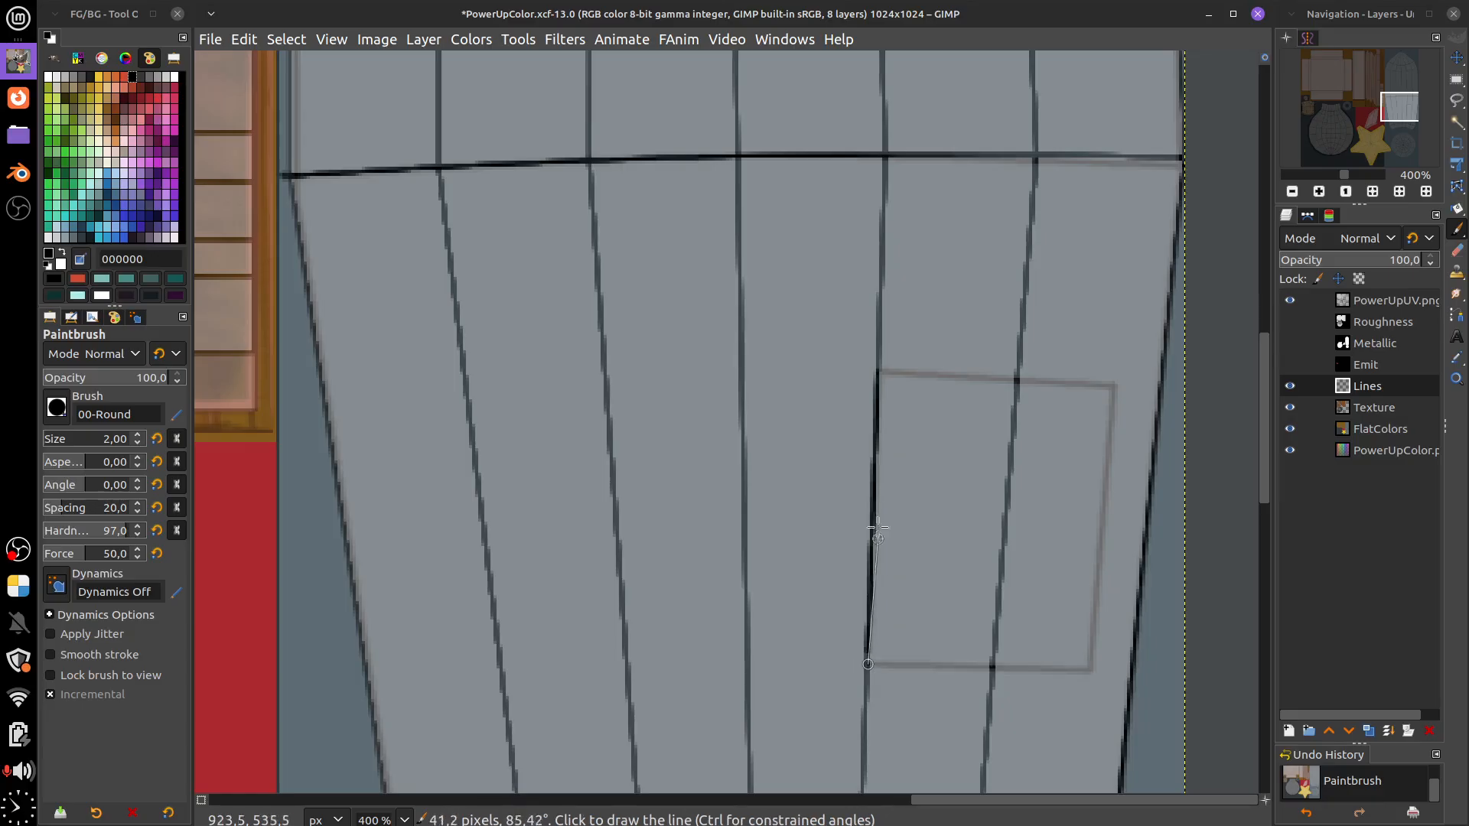
shift+click(878, 370)
shift+click(1115, 387)
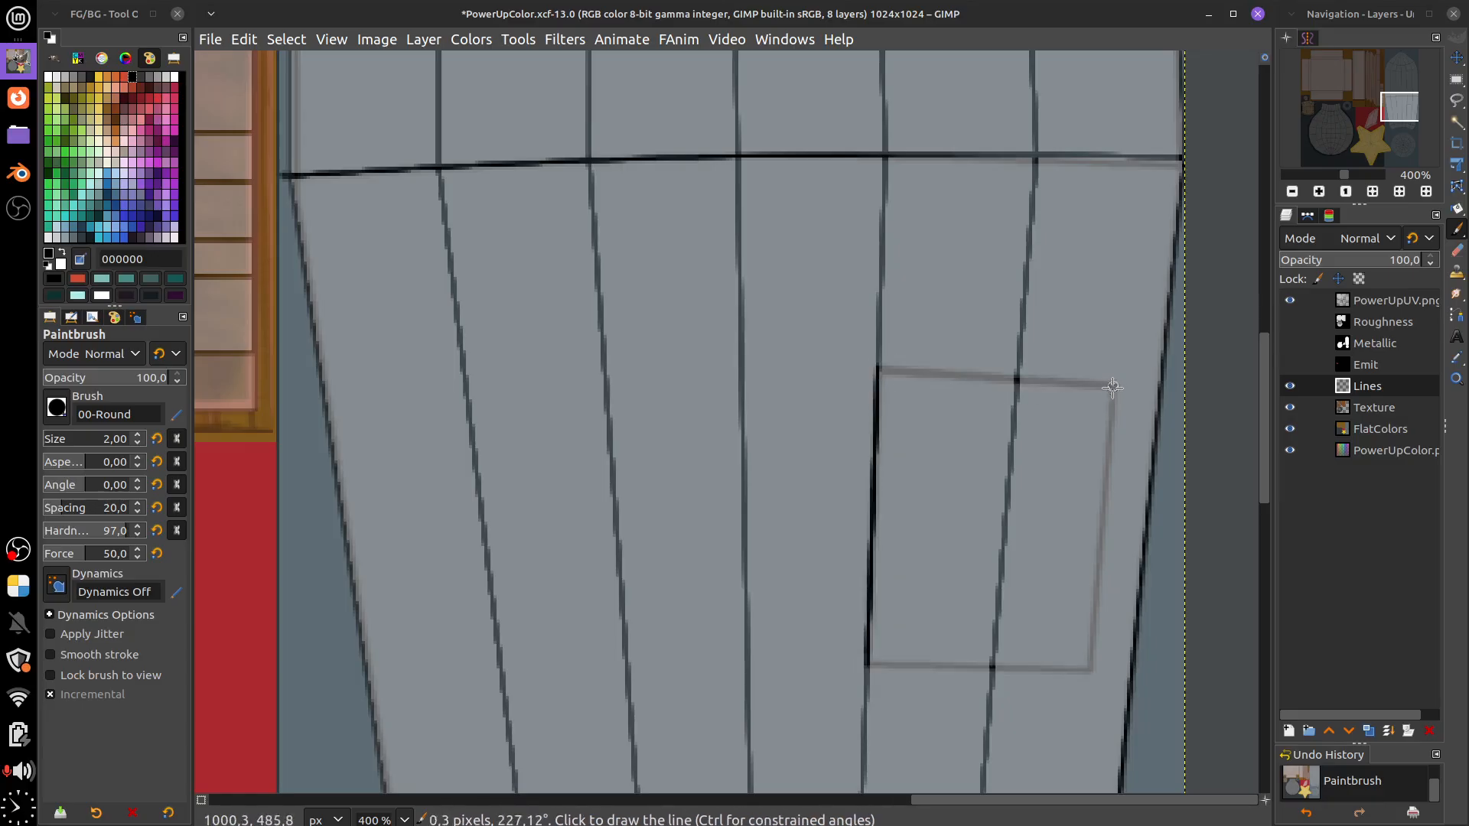
shift+click(1090, 674)
shift+click(870, 663)
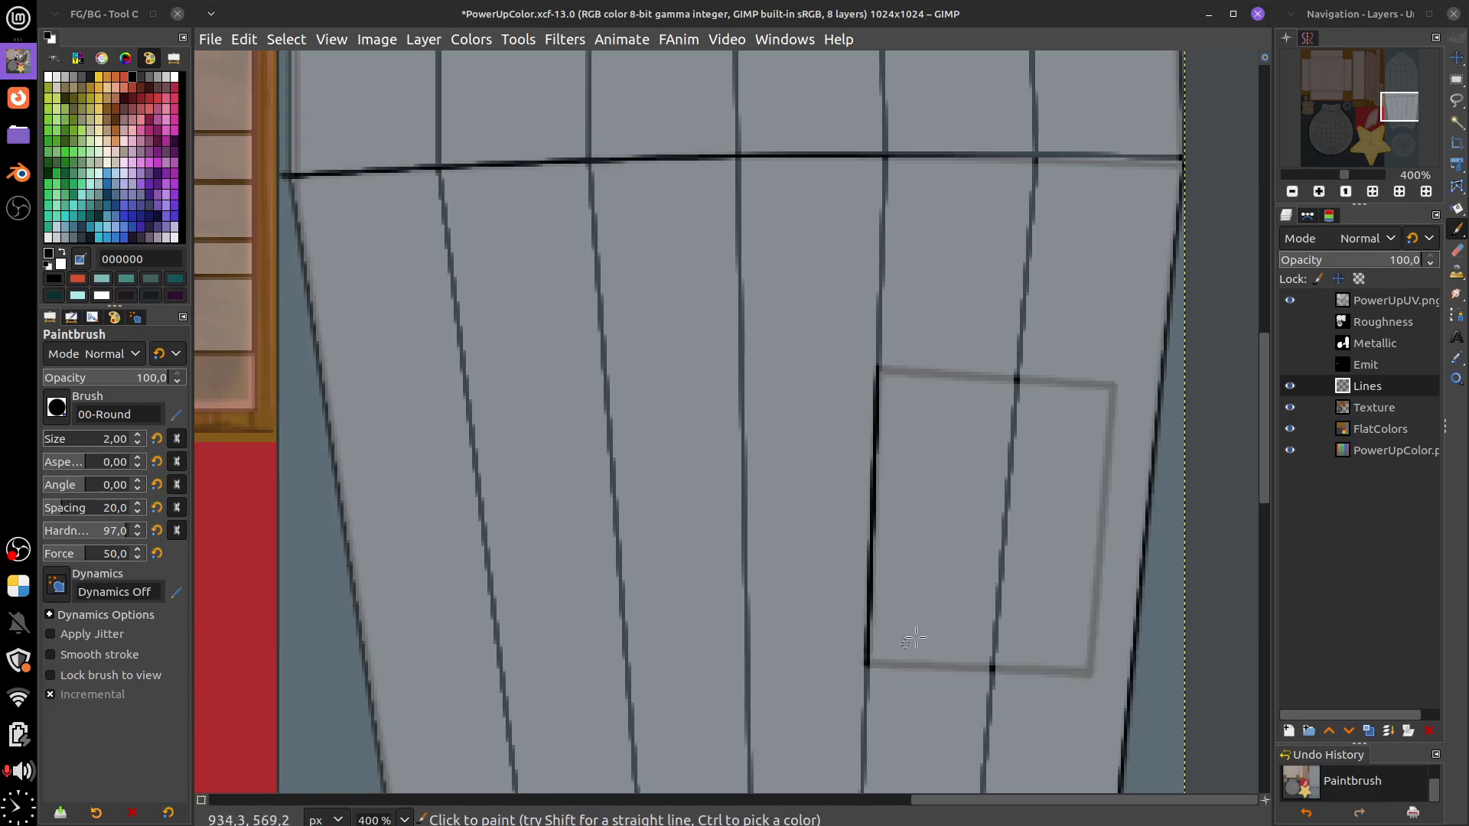
Hide the PowerUpUV.png layer to examine the panel outline and body seams up to the nose seam
click(1292, 301)
drag(1054, 648, 984, 636)
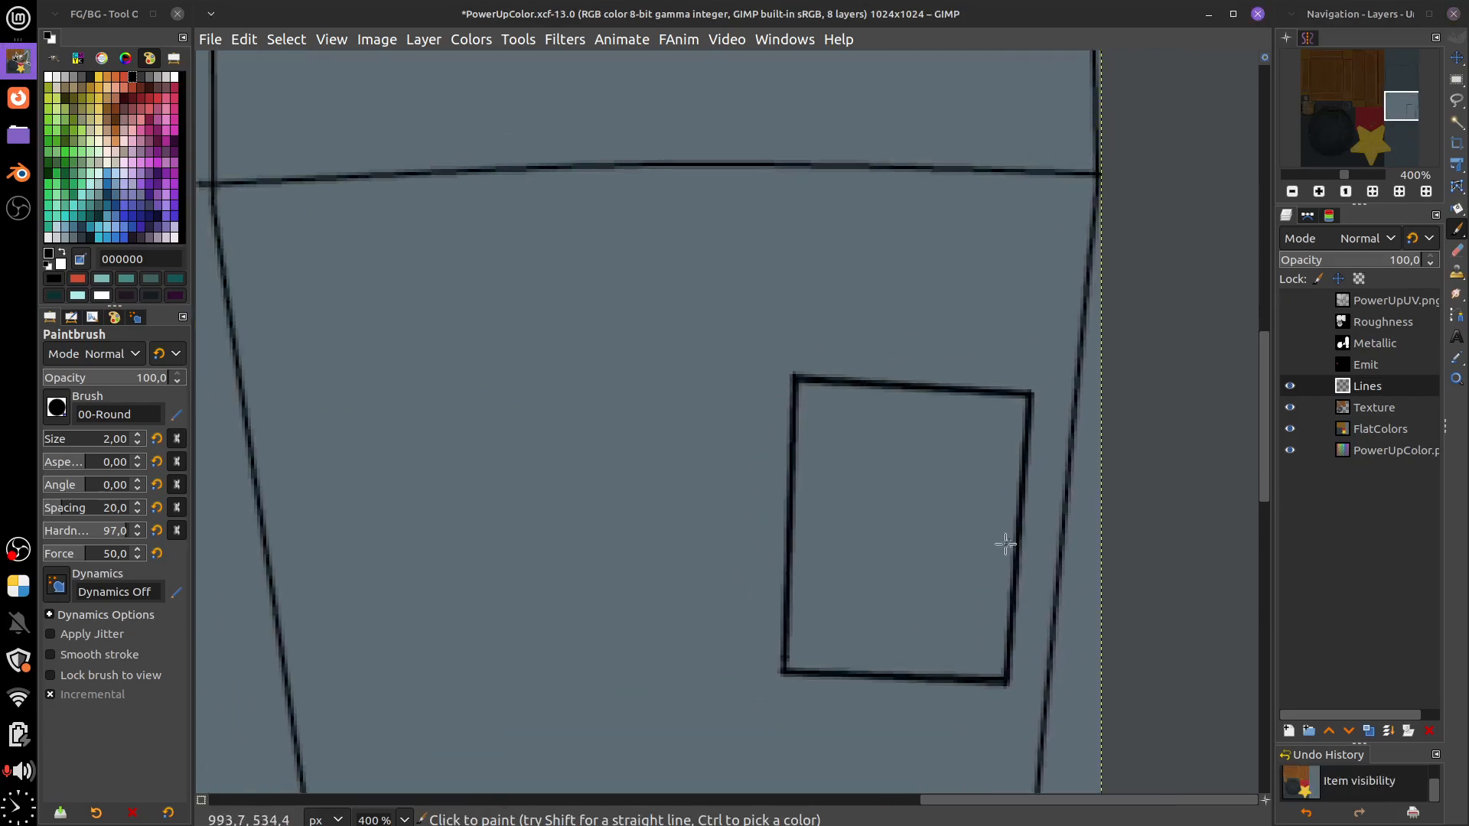
drag(980, 517, 968, 689)
drag(965, 447, 938, 356)
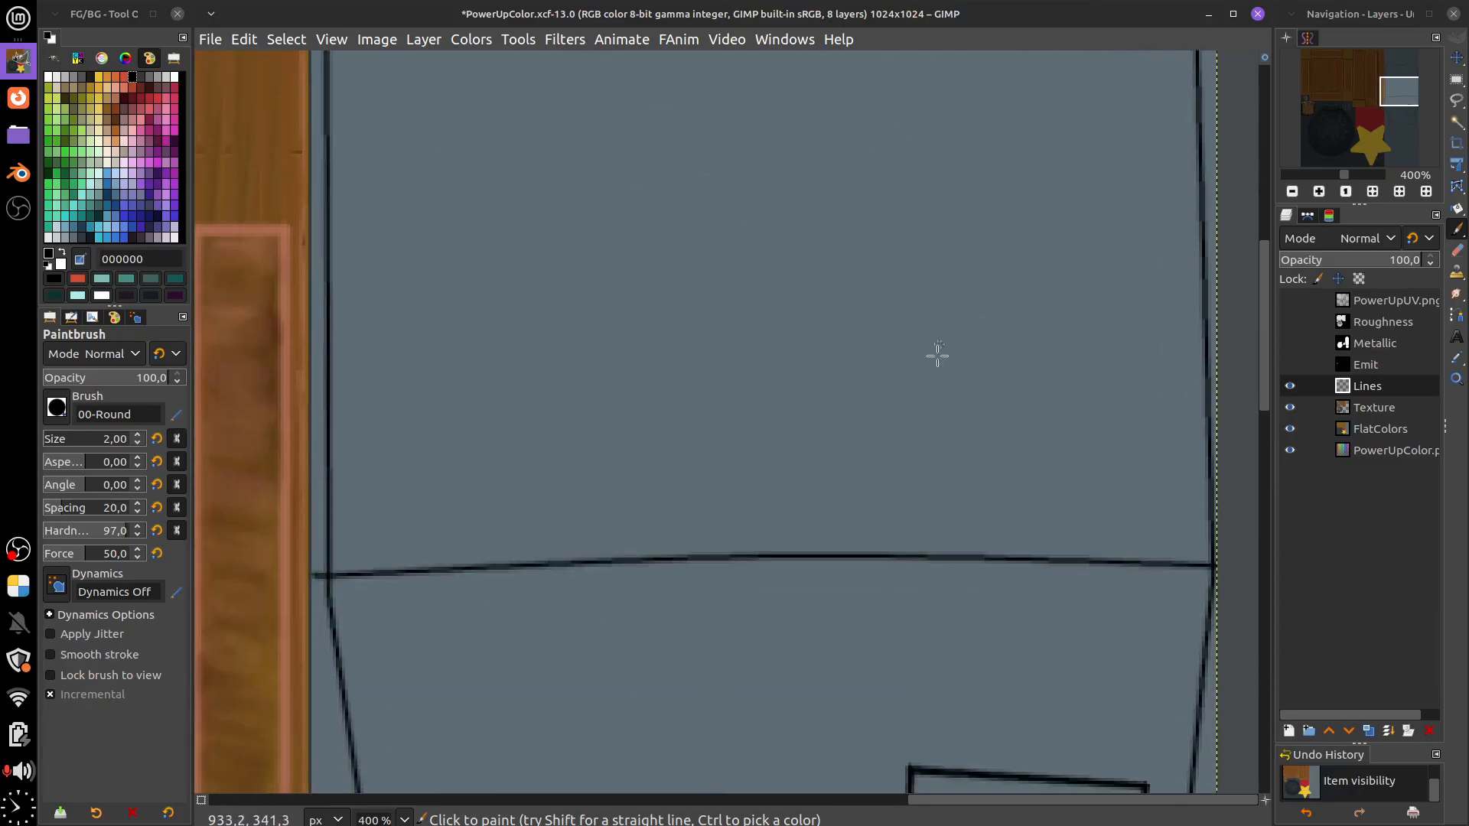
drag(966, 717, 951, 486)
drag(1003, 668, 980, 514)
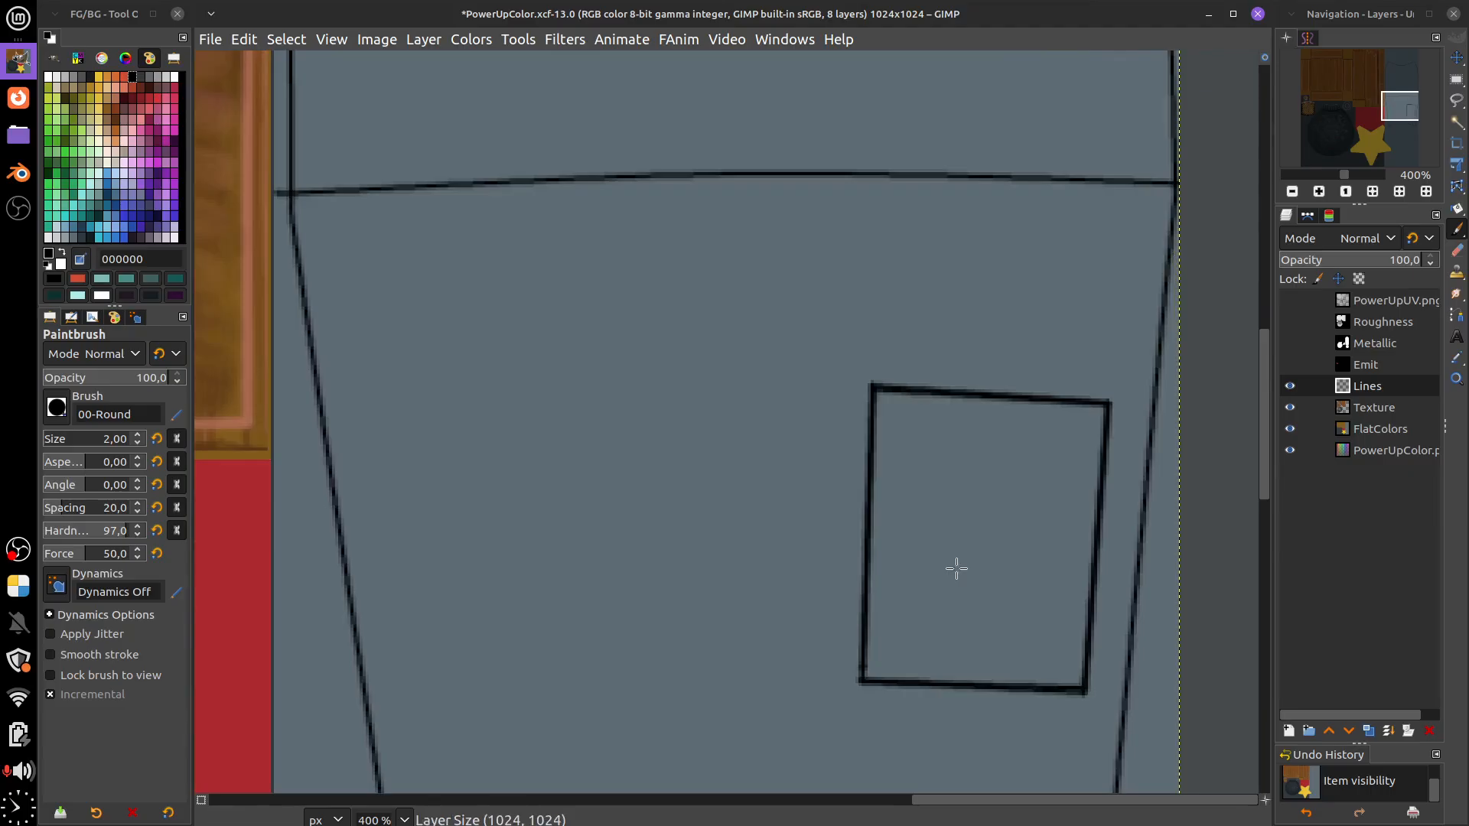
drag(861, 289, 941, 541)
drag(931, 428, 925, 567)
drag(952, 329, 976, 761)
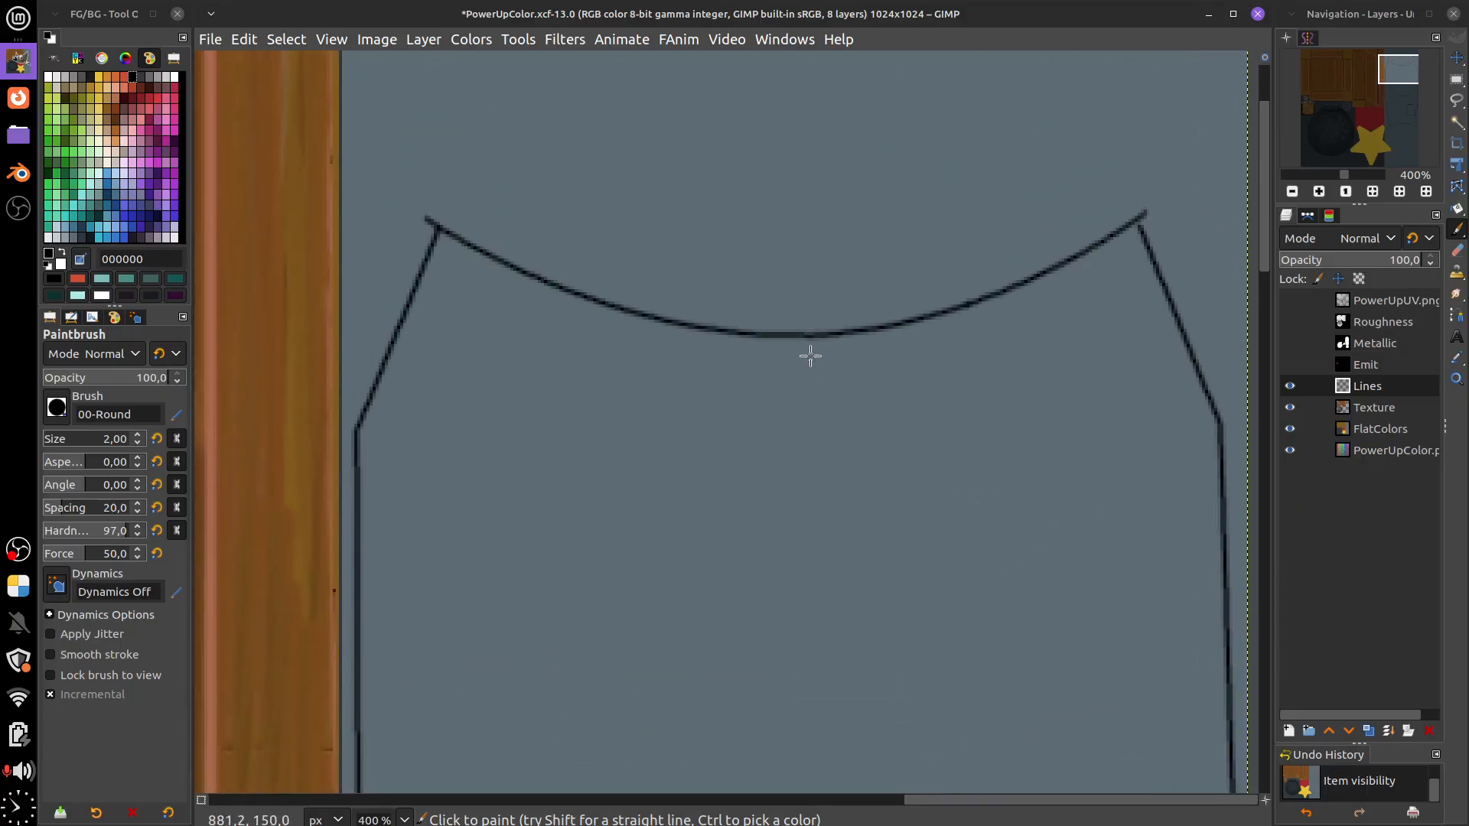
drag(810, 374, 810, 356)
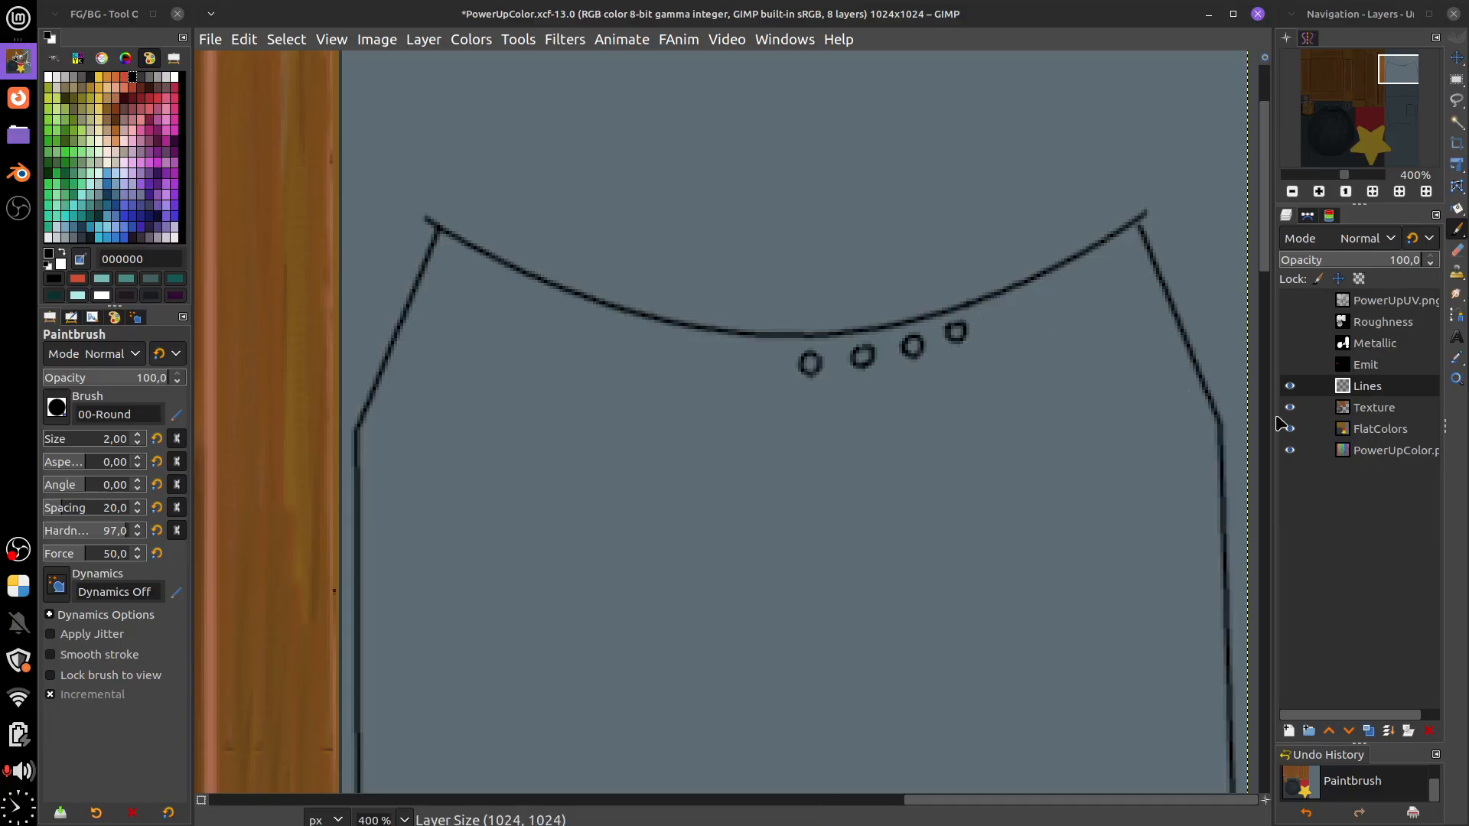
click(1291, 303)
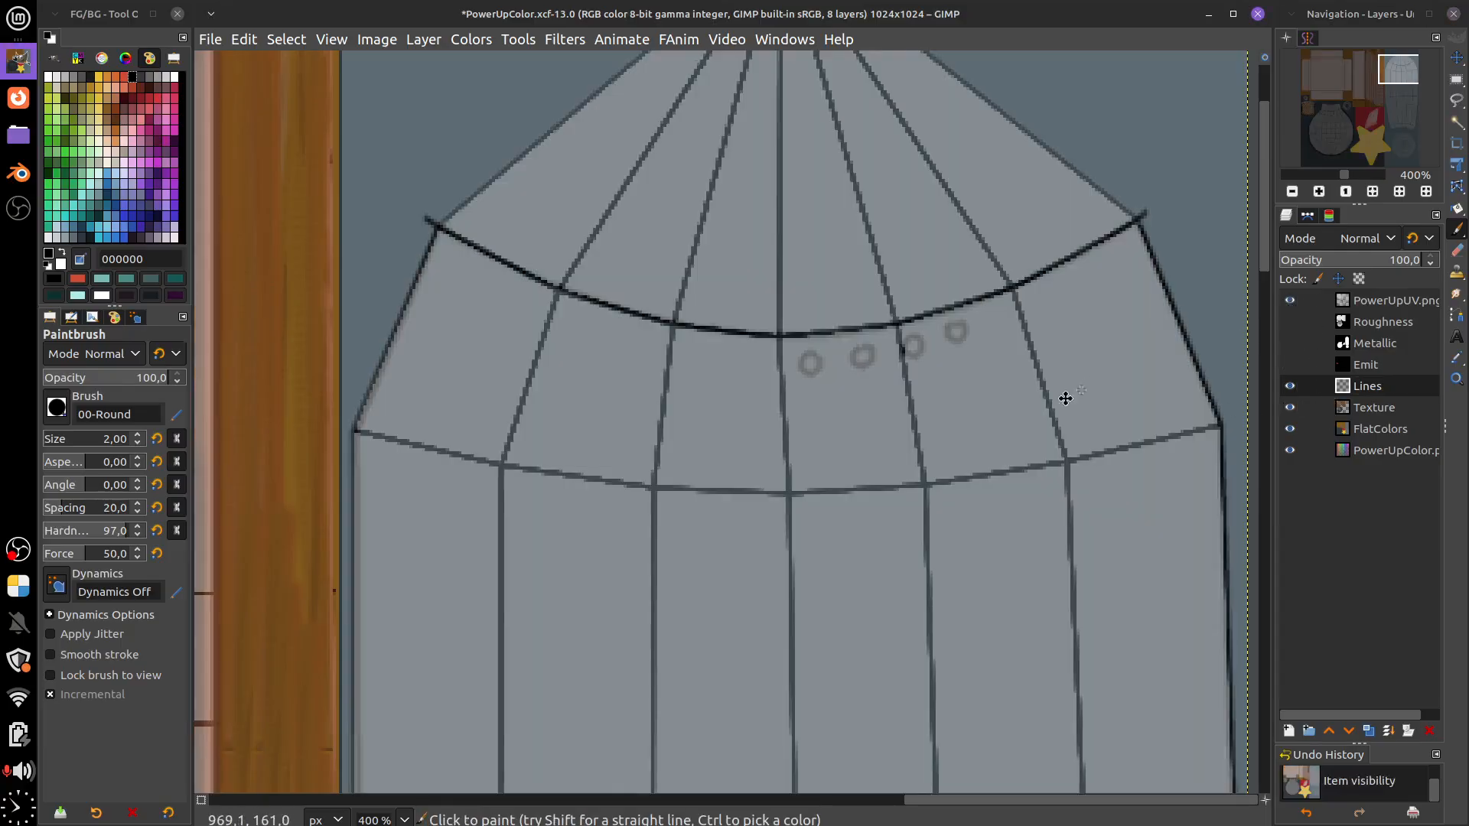
drag(1063, 387, 998, 437)
key(ctrl+z)
key(ctrl+z)
key(ctrl+z)
key(ctrl+z)
key(ctrl+z)
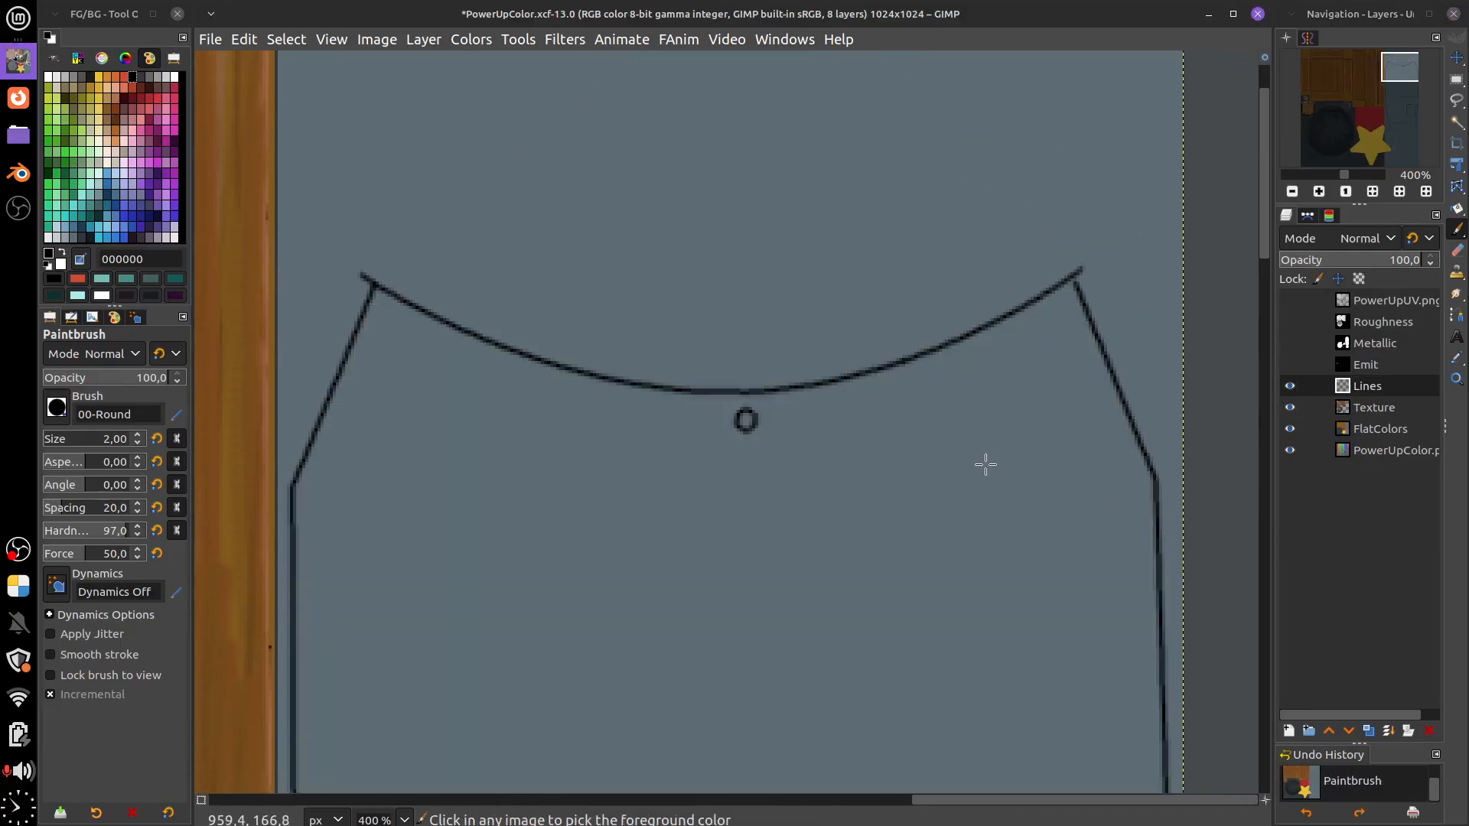
Show the PowerUpUV.png layer and paint small rivet circles just below the nose seam, beside the UV lines from its center toward the right end
click(1298, 304)
scroll(911, 479, up, 3)
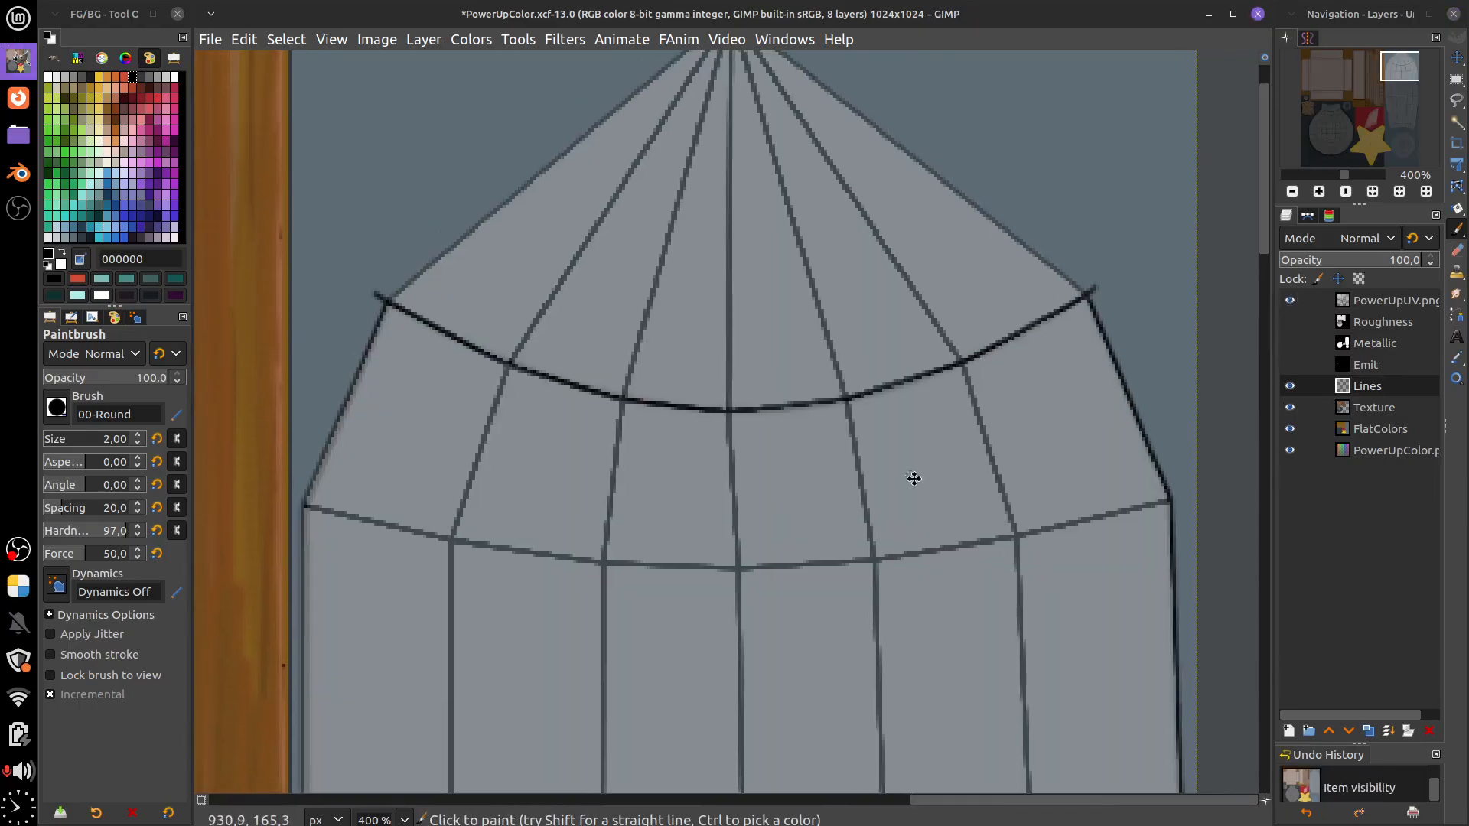
scroll(987, 524, up, 1)
scroll(787, 472, up, 1)
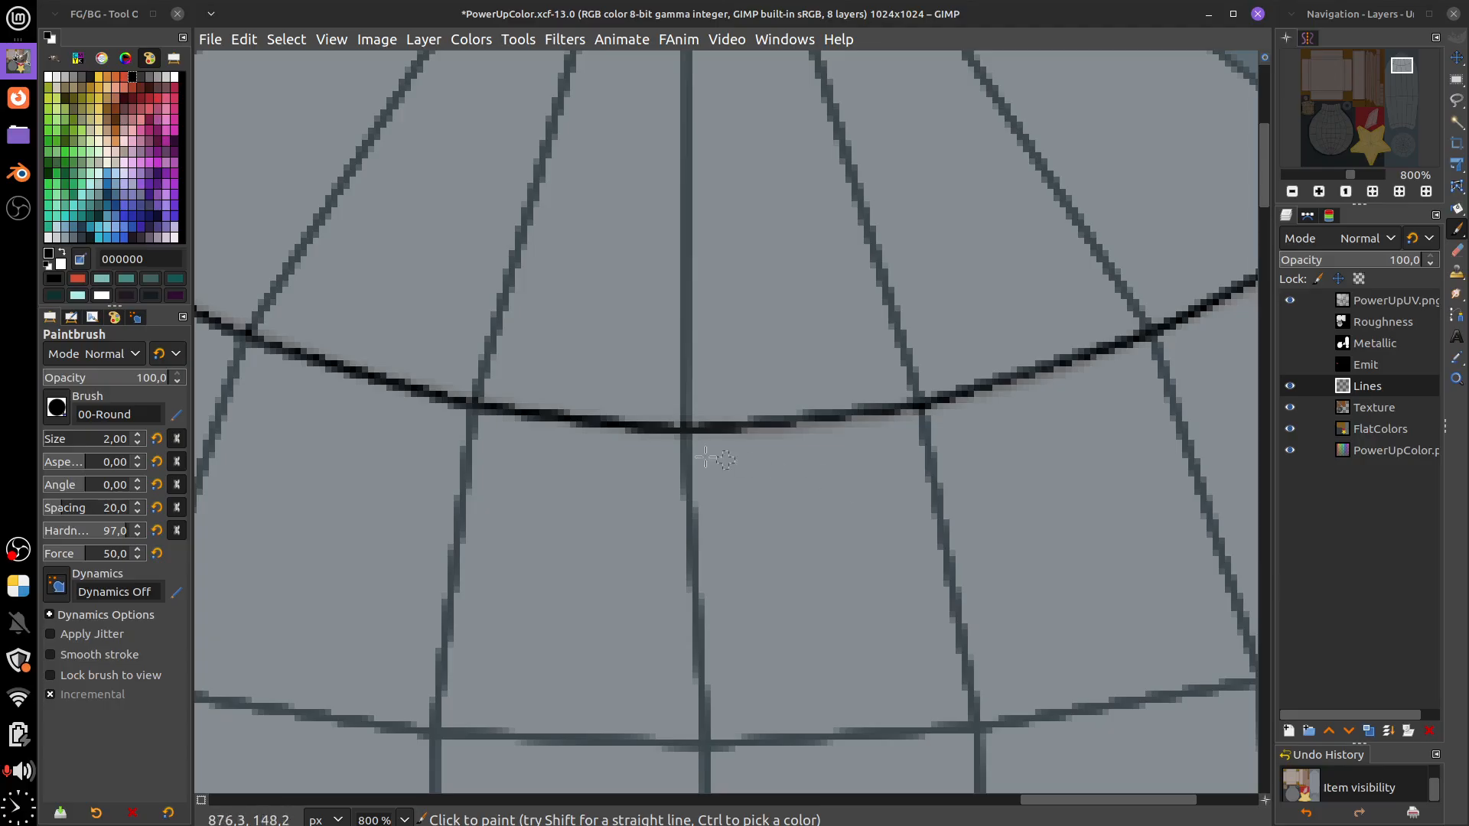
drag(726, 456, 725, 459)
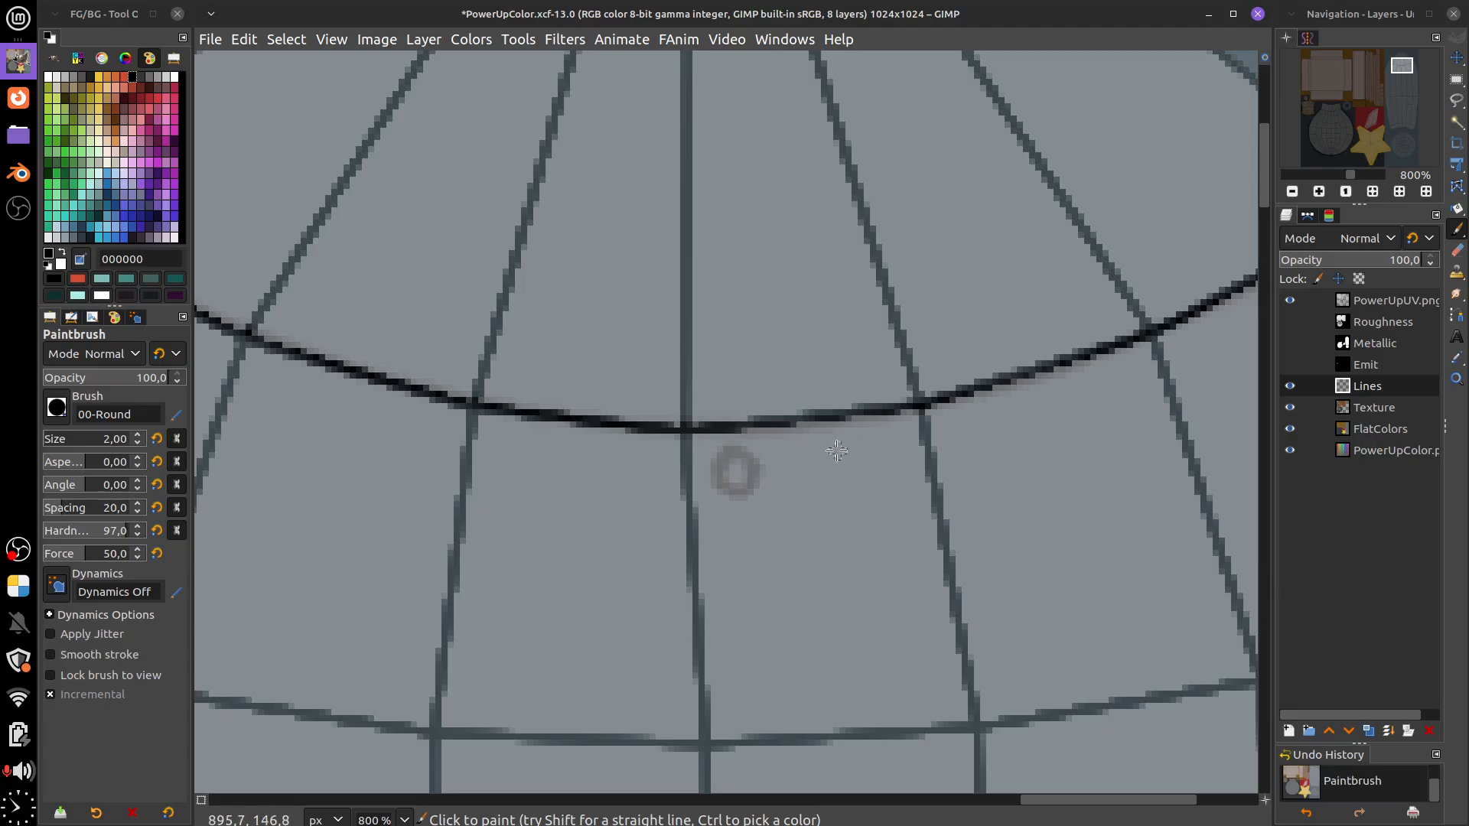
drag(967, 423, 1017, 452)
scroll(1056, 418, right, 3)
scroll(1056, 418, up, 2)
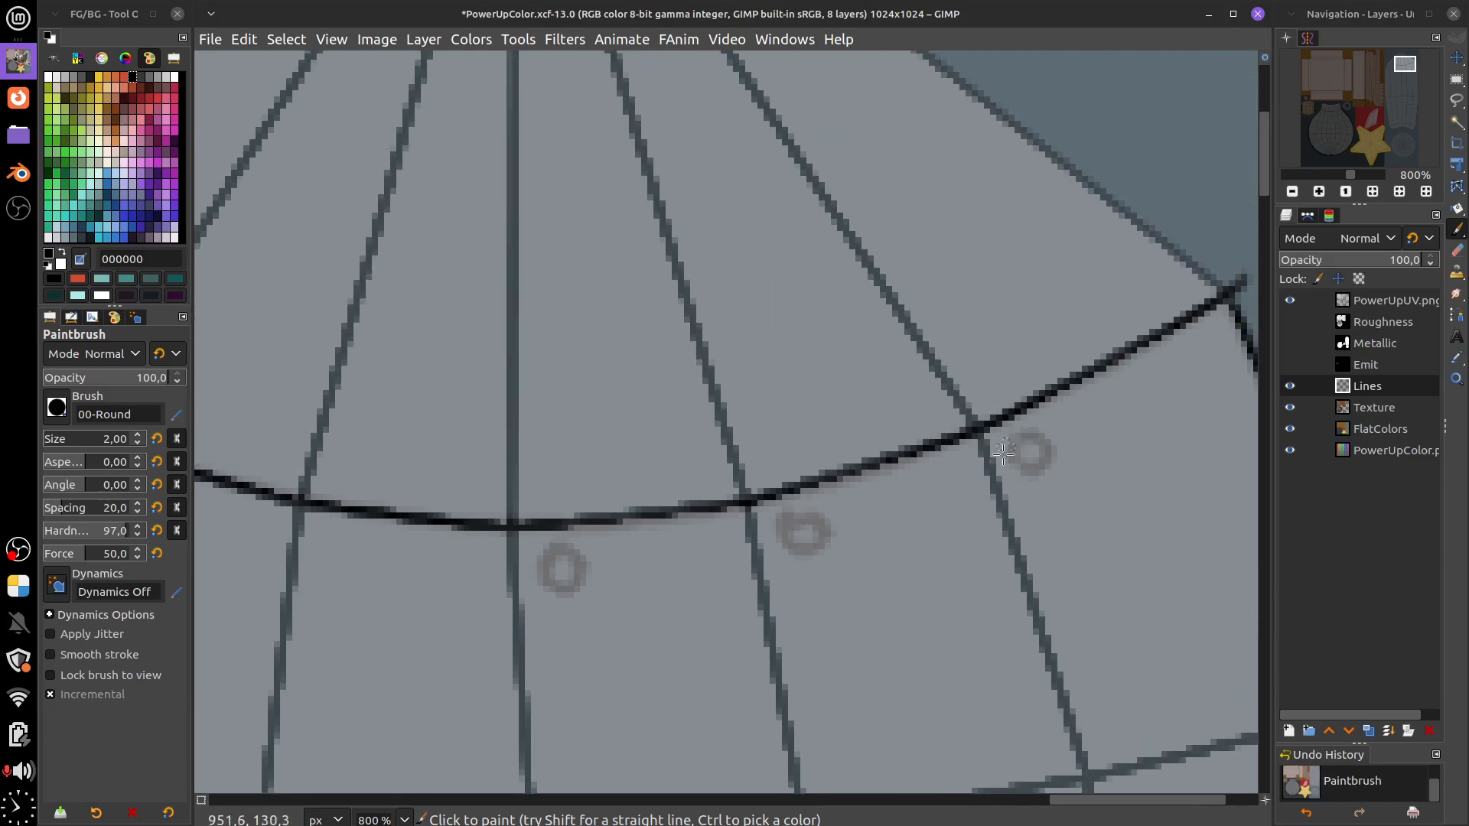
Paint rivet circles below the left half of the nose seam beside each UV line, plus one above its left end
scroll(1071, 520, left, 4)
scroll(1071, 520, down, 1)
mouse_move(648, 483)
mouse_down()
mouse_move(663, 514)
mouse_move(668, 485)
mouse_move(571, 542)
mouse_move(610, 501)
mouse_up()
scroll(689, 566, left, 4)
scroll(689, 567, up, 2)
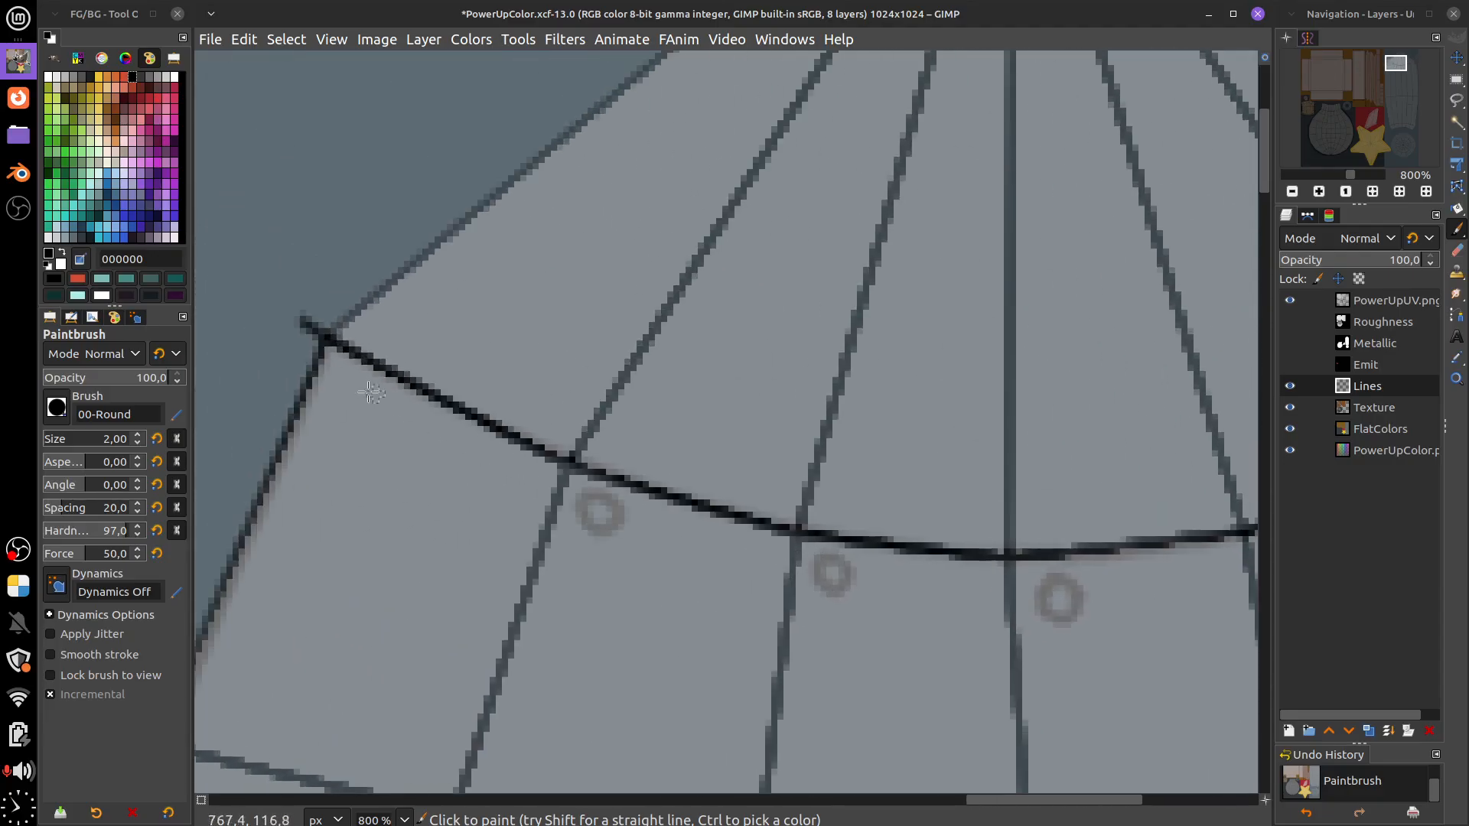
drag(341, 391, 389, 337)
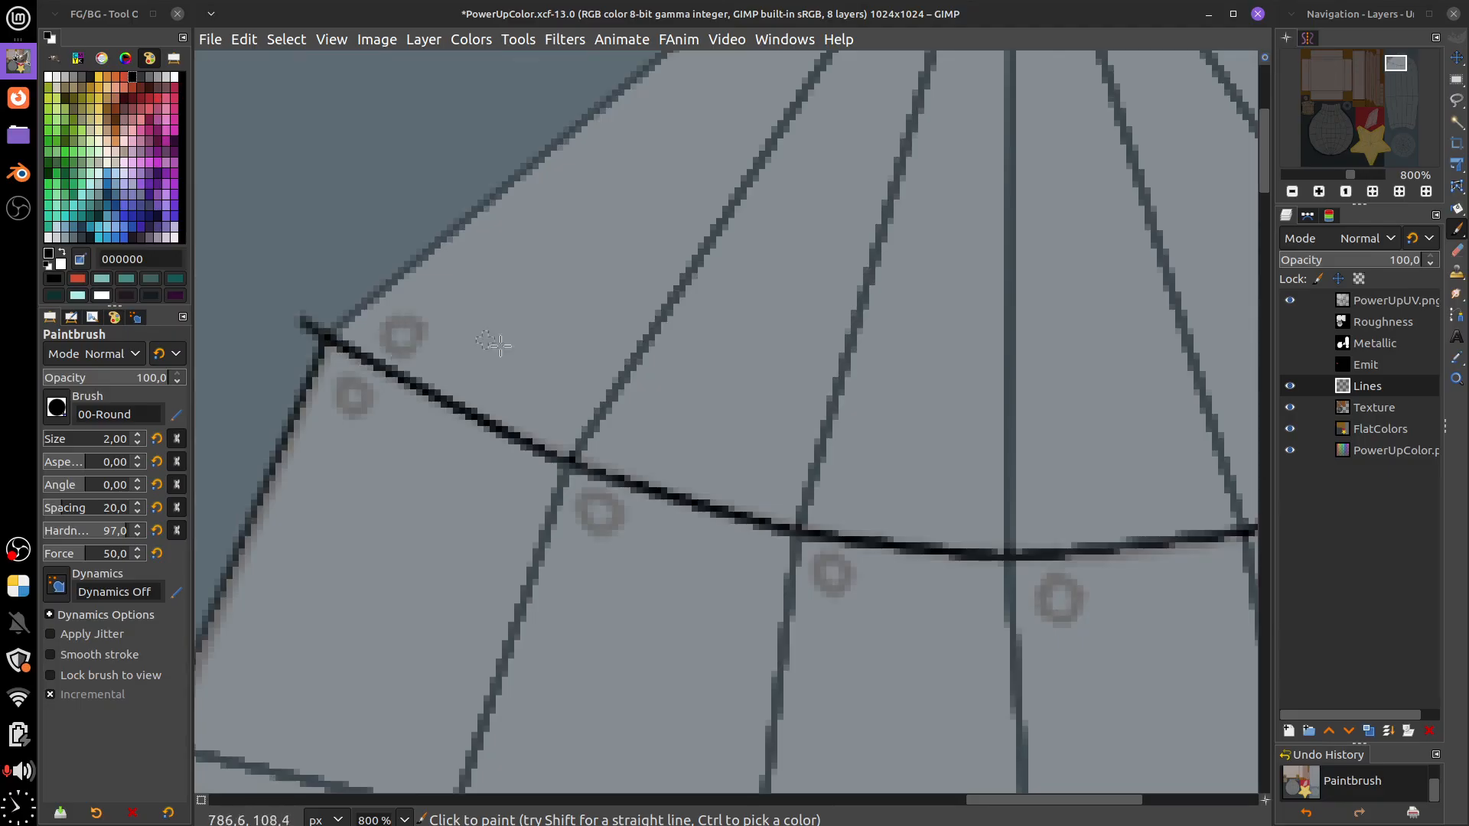
Paint a matching row of rivet circles above the nose seam, beside each remaining UV line through to the right side
drag(617, 439, 621, 435)
mouse_move(861, 498)
mouse_down()
mouse_move(1030, 622)
mouse_move(881, 506)
mouse_move(849, 457)
mouse_up()
scroll(856, 490, right, 5)
scroll(856, 490, down, 1)
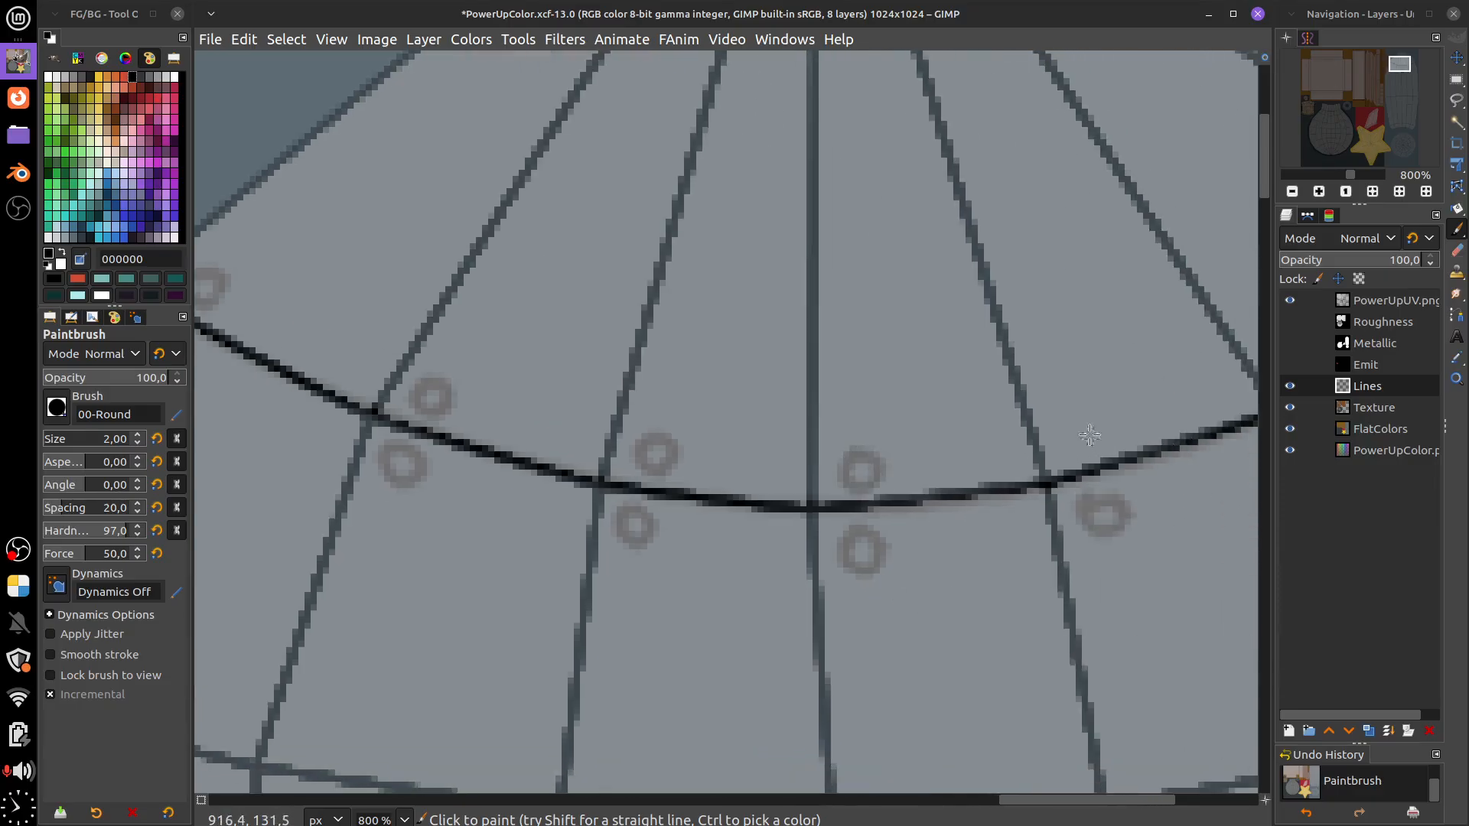
drag(1093, 436, 1085, 425)
scroll(945, 630, right, 6)
scroll(945, 629, up, 1)
drag(988, 407, 989, 417)
Paint one rivet circle above and one below the left end of the lower body seam
scroll(1082, 456, down, 8)
scroll(925, 463, left, 3)
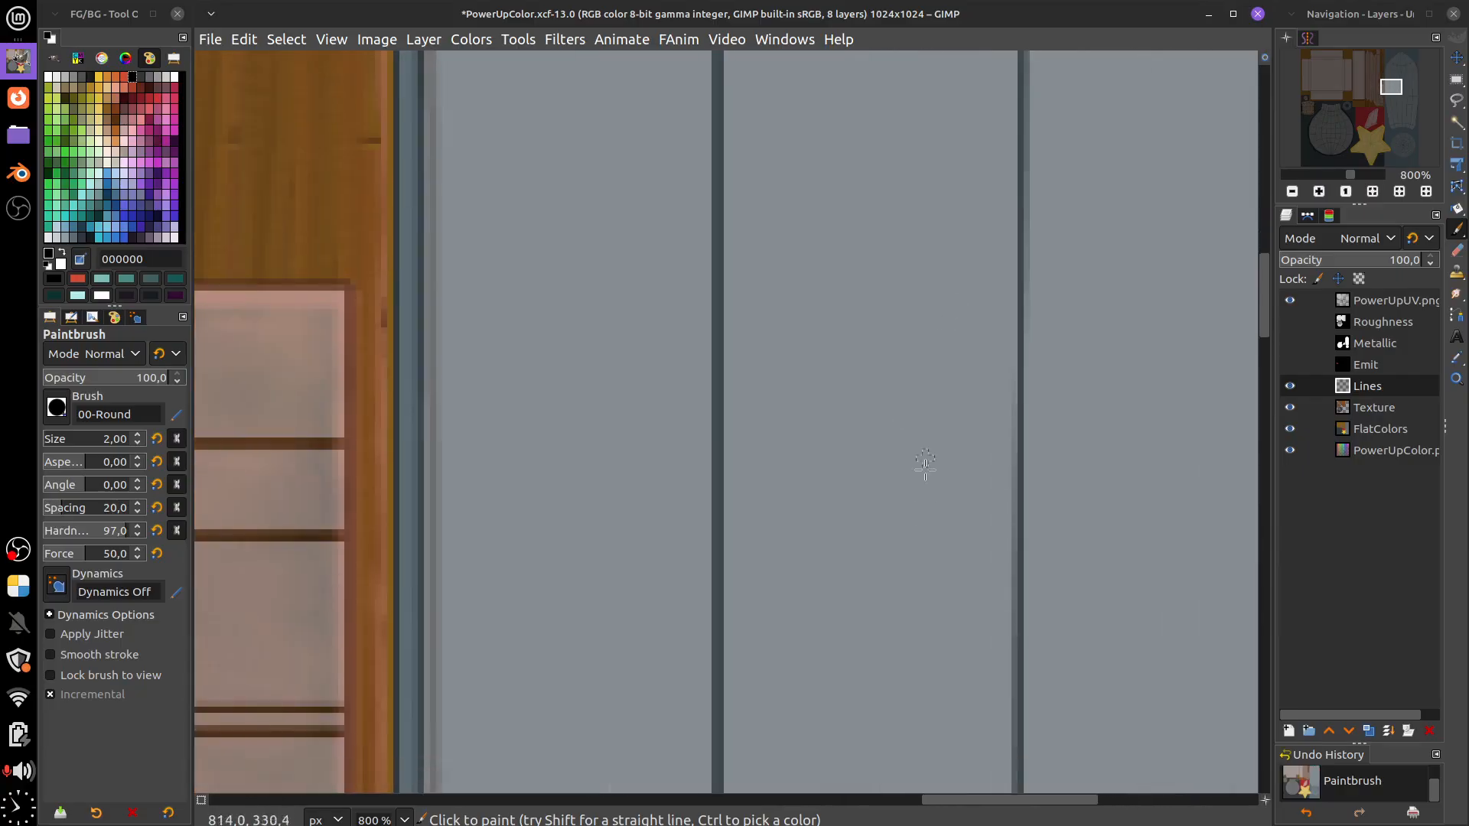
scroll(925, 462, left, 1)
scroll(925, 462, down, 4)
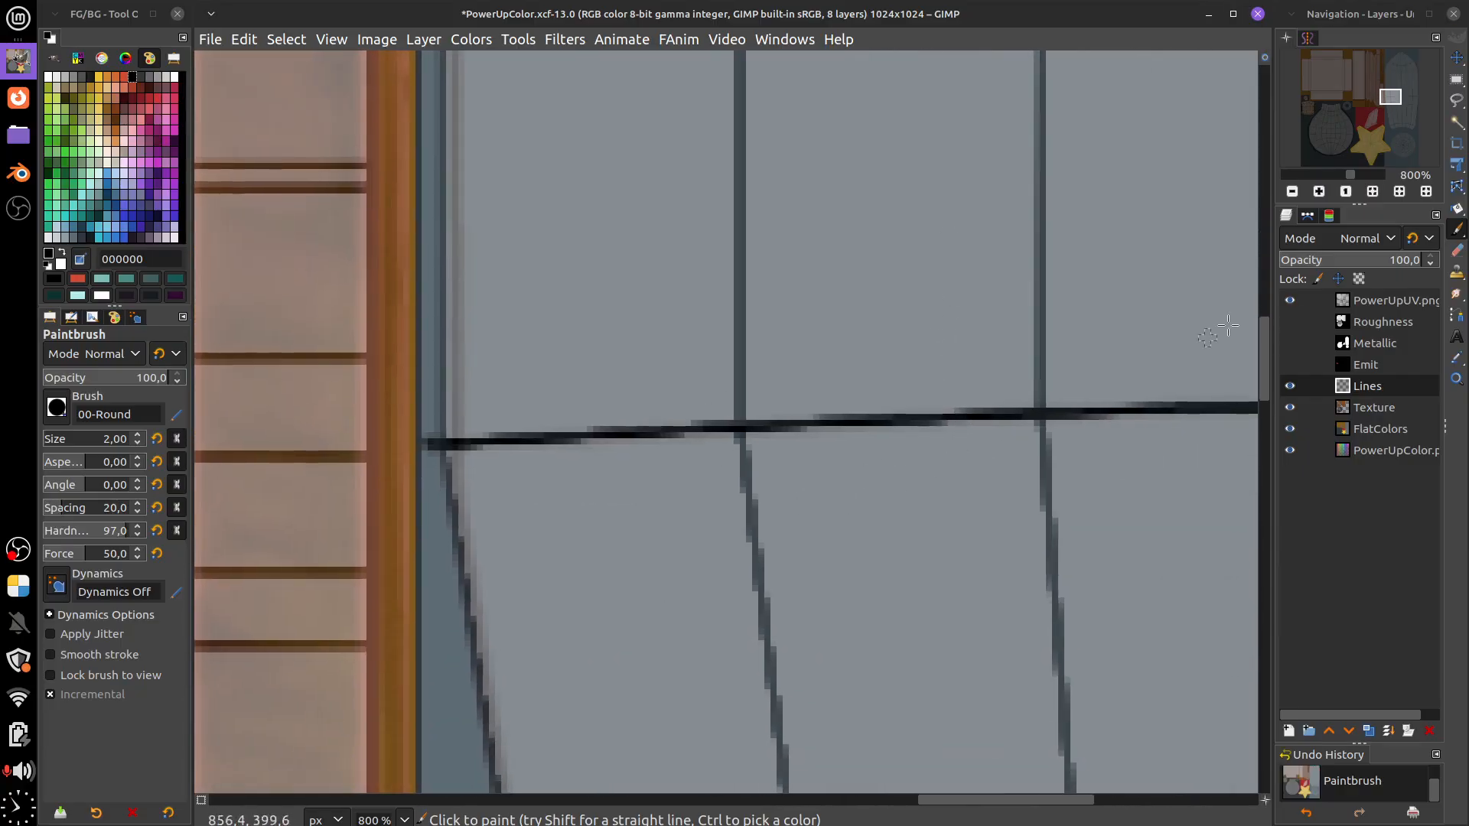
click(1290, 301)
click(1290, 300)
click(482, 401)
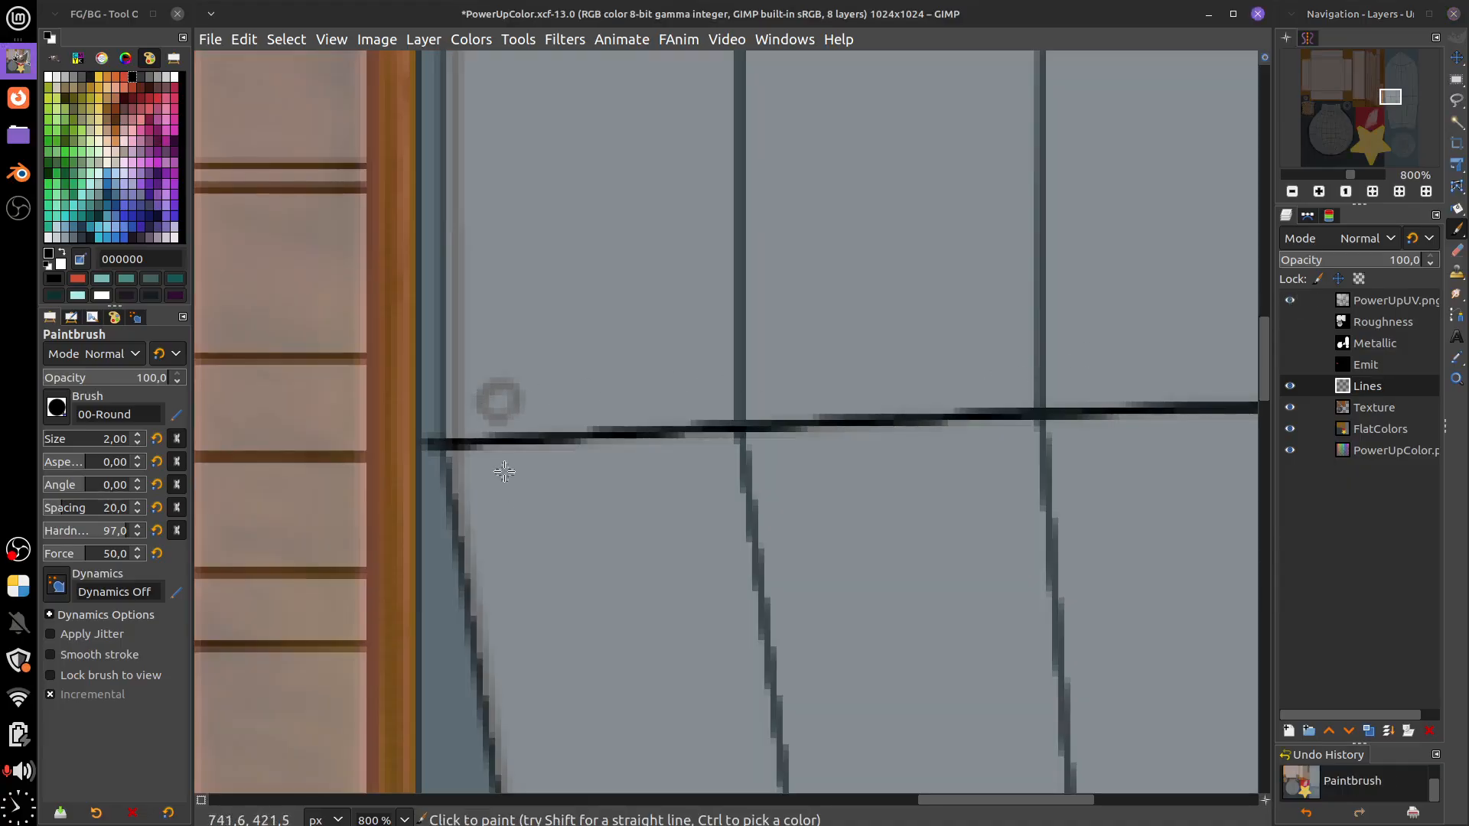
drag(504, 472, 527, 462)
Lower the PowerUpUV.png layer's opacity to 19.4 and make the Lines layer active again
click(1385, 300)
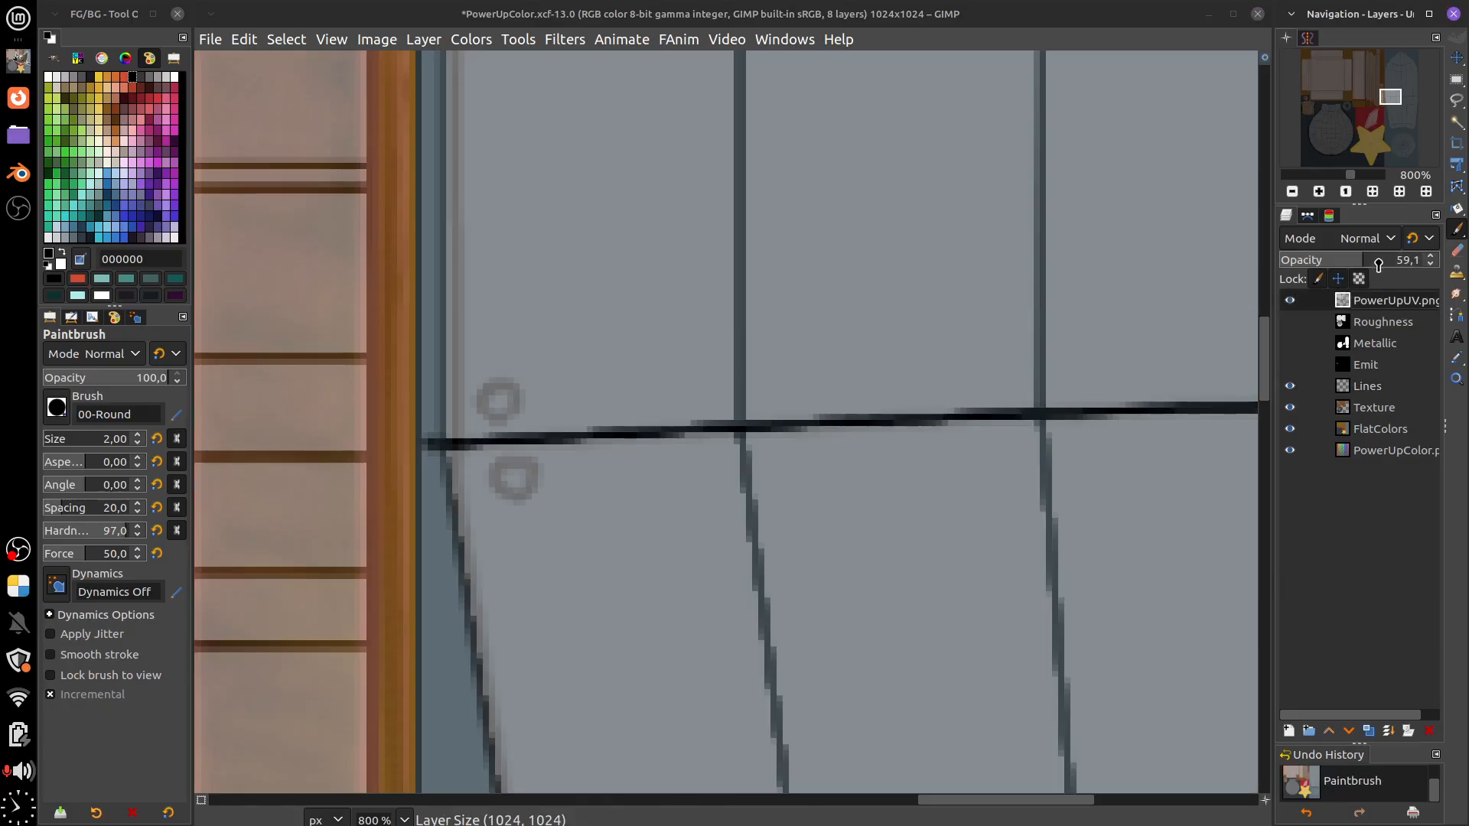
drag(1377, 262, 1310, 280)
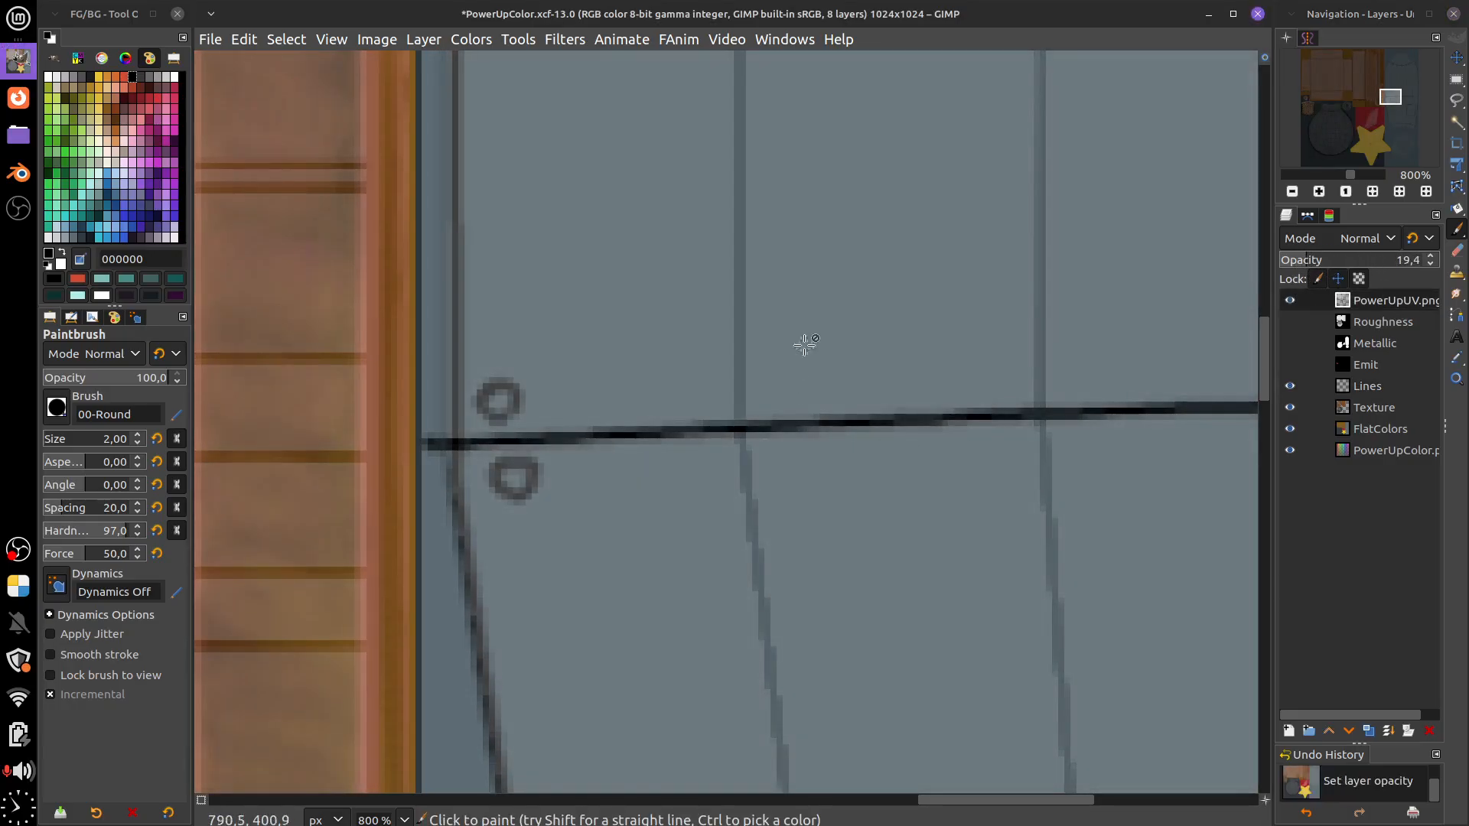
click(1374, 385)
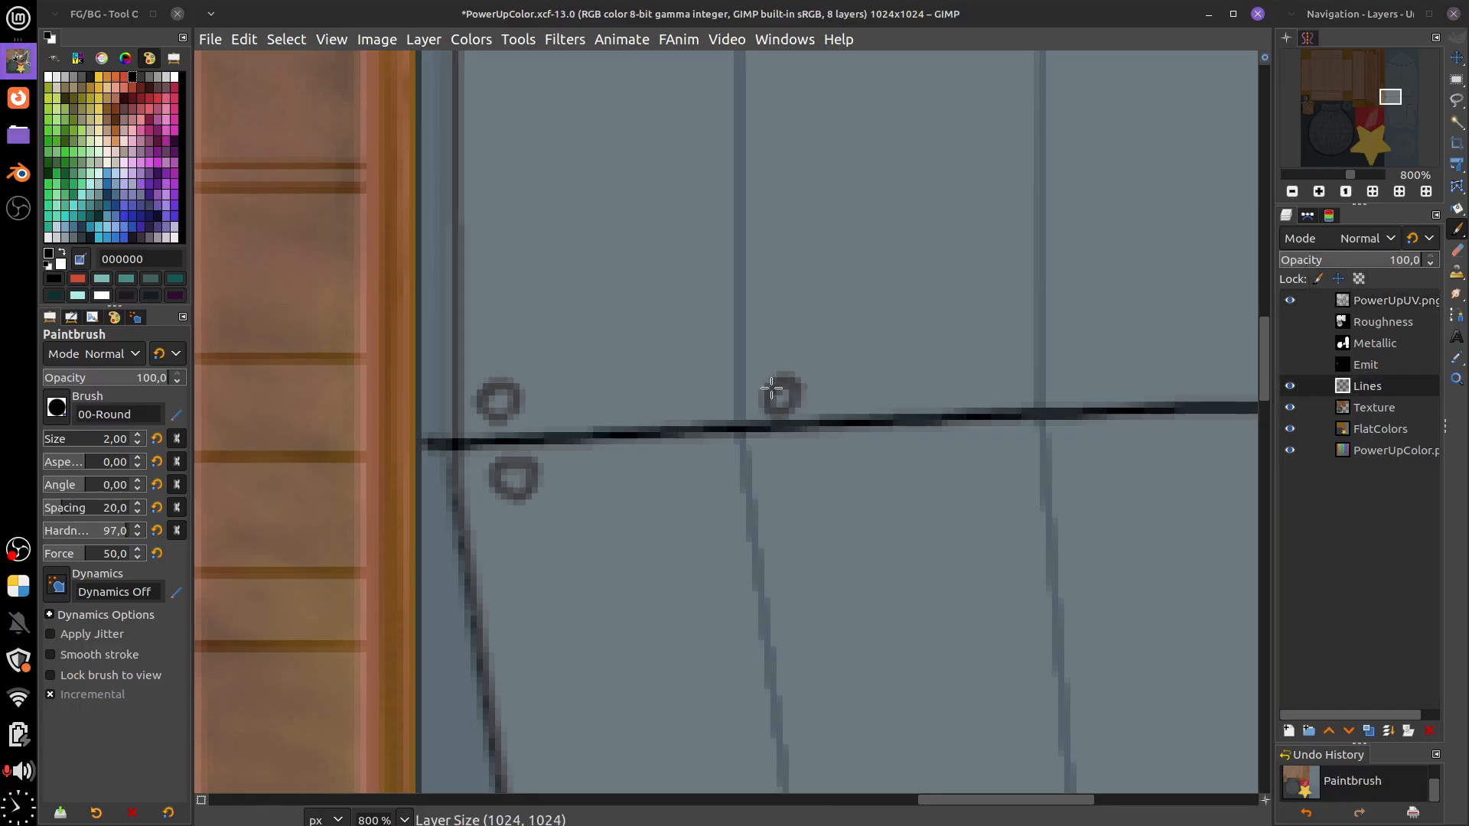
Paint rivet circles above and below the lower body seam at the second and third lengthwise UV lines, redoing misshapen ones
key(ctrl+z)
mouse_move(773, 373)
mouse_down()
mouse_move(787, 387)
mouse_move(776, 370)
mouse_up()
mouse_move(791, 449)
mouse_down()
mouse_move(805, 477)
mouse_move(793, 446)
mouse_up()
scroll(822, 445, right, 4)
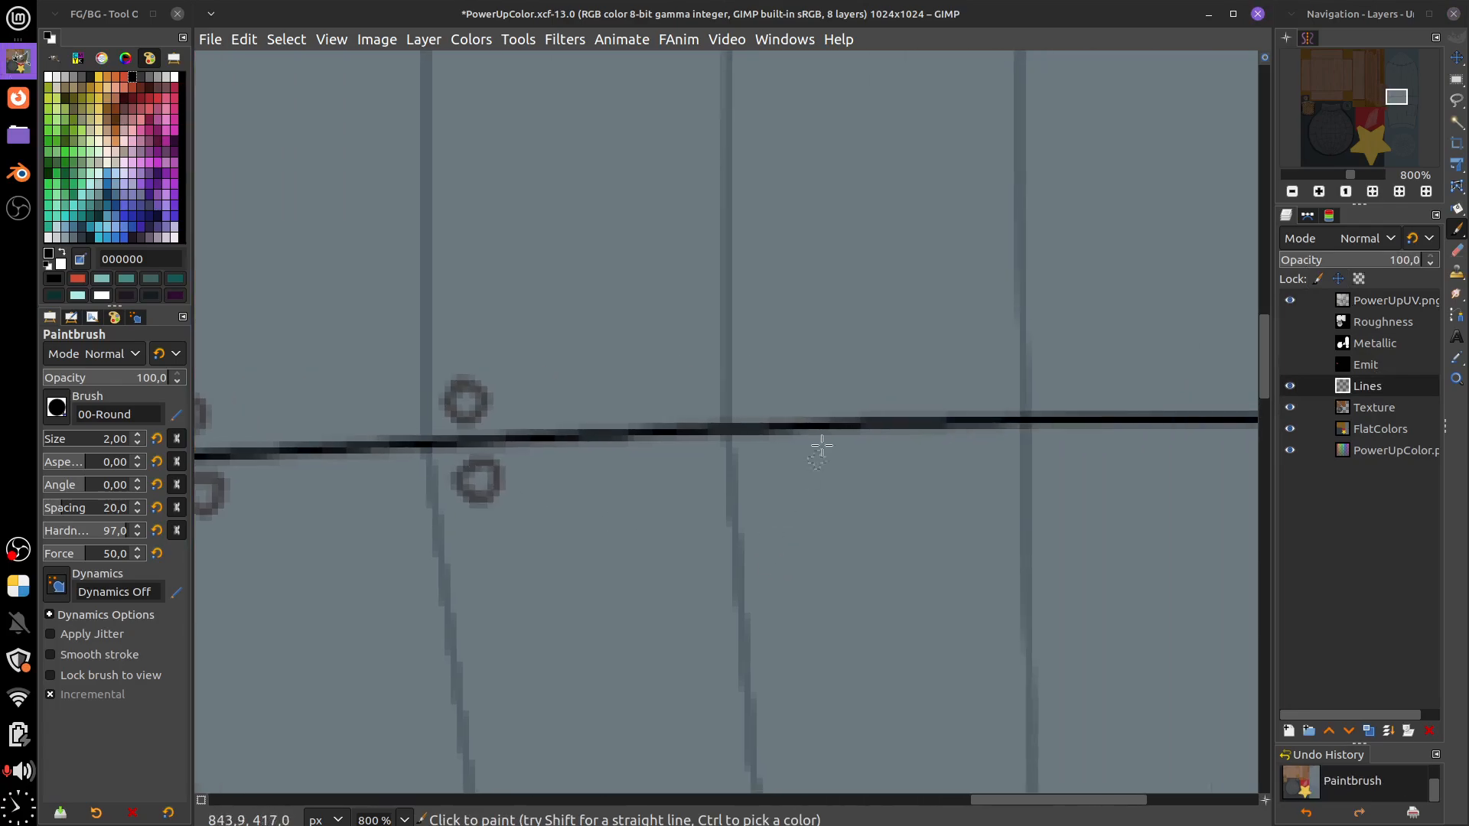
drag(763, 386, 766, 387)
key(ctrl+z)
drag(768, 443, 770, 451)
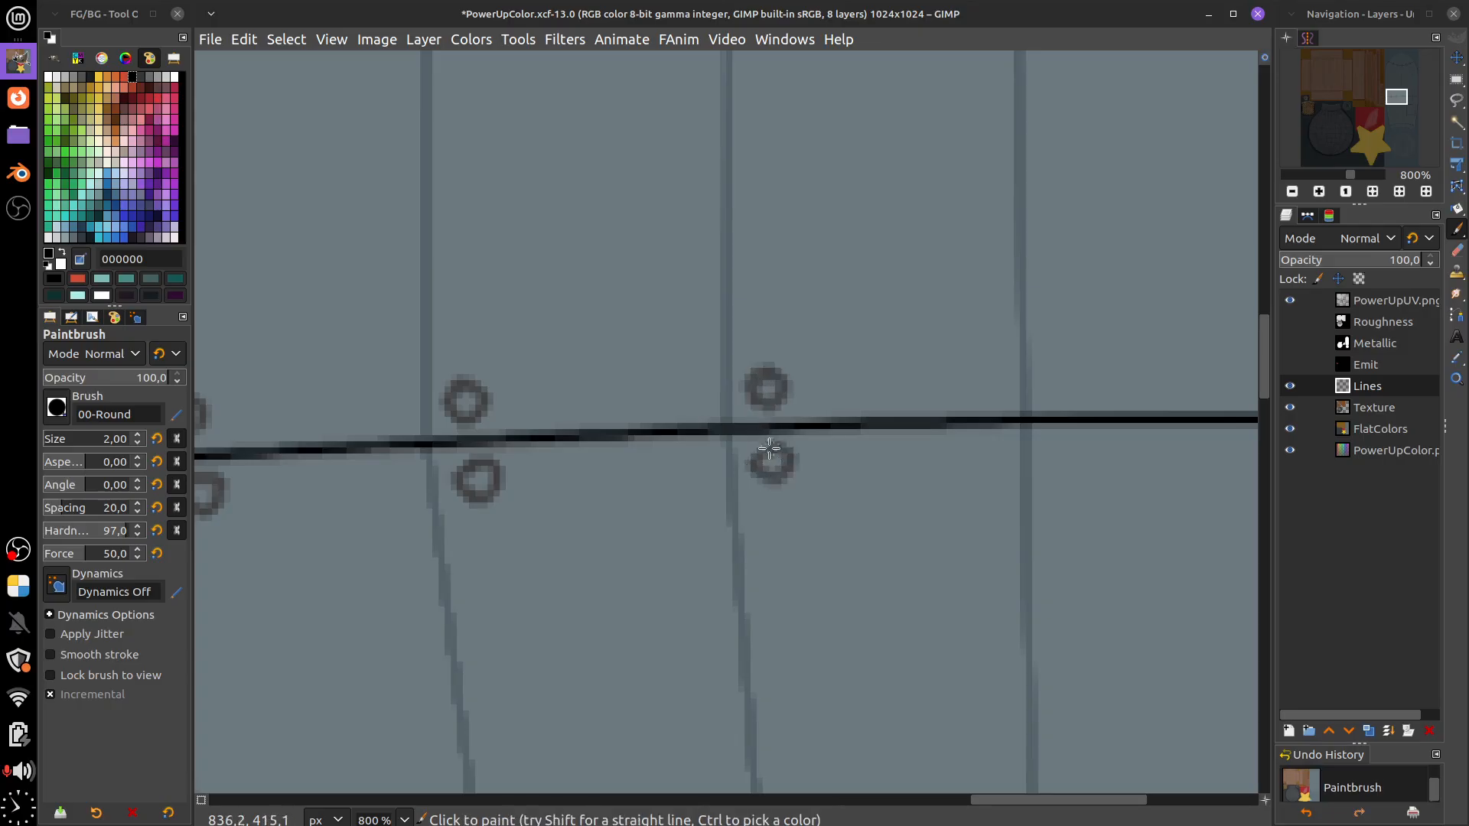
Paint a pair of rivet circles above and below the lower body seam beside its center UV line
scroll(1052, 501, right, 1)
scroll(1052, 502, right, 2)
mouse_move(906, 367)
mouse_down()
mouse_move(893, 384)
mouse_move(924, 380)
mouse_up()
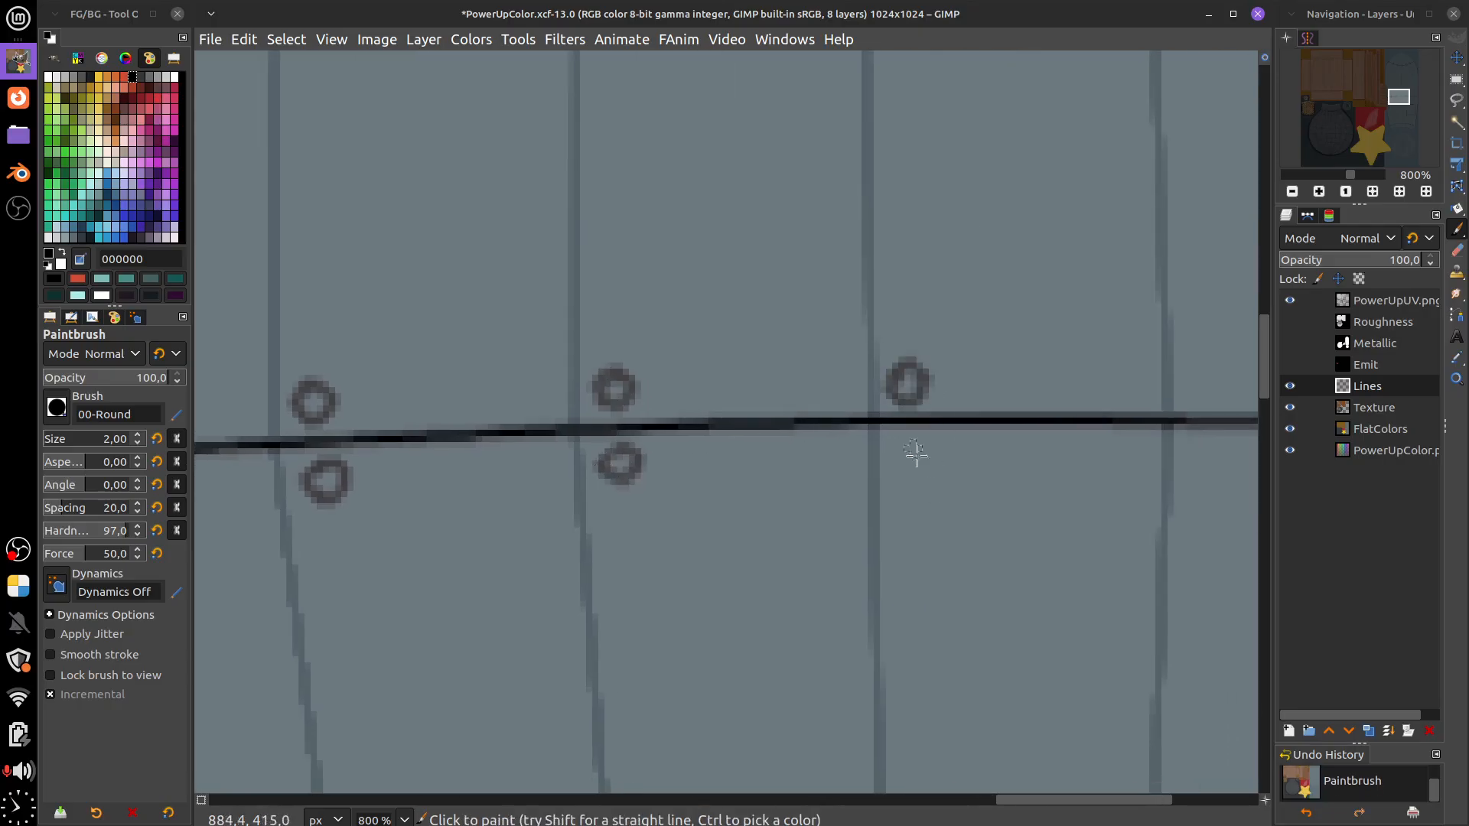
drag(902, 443, 912, 456)
scroll(827, 561, right, 3)
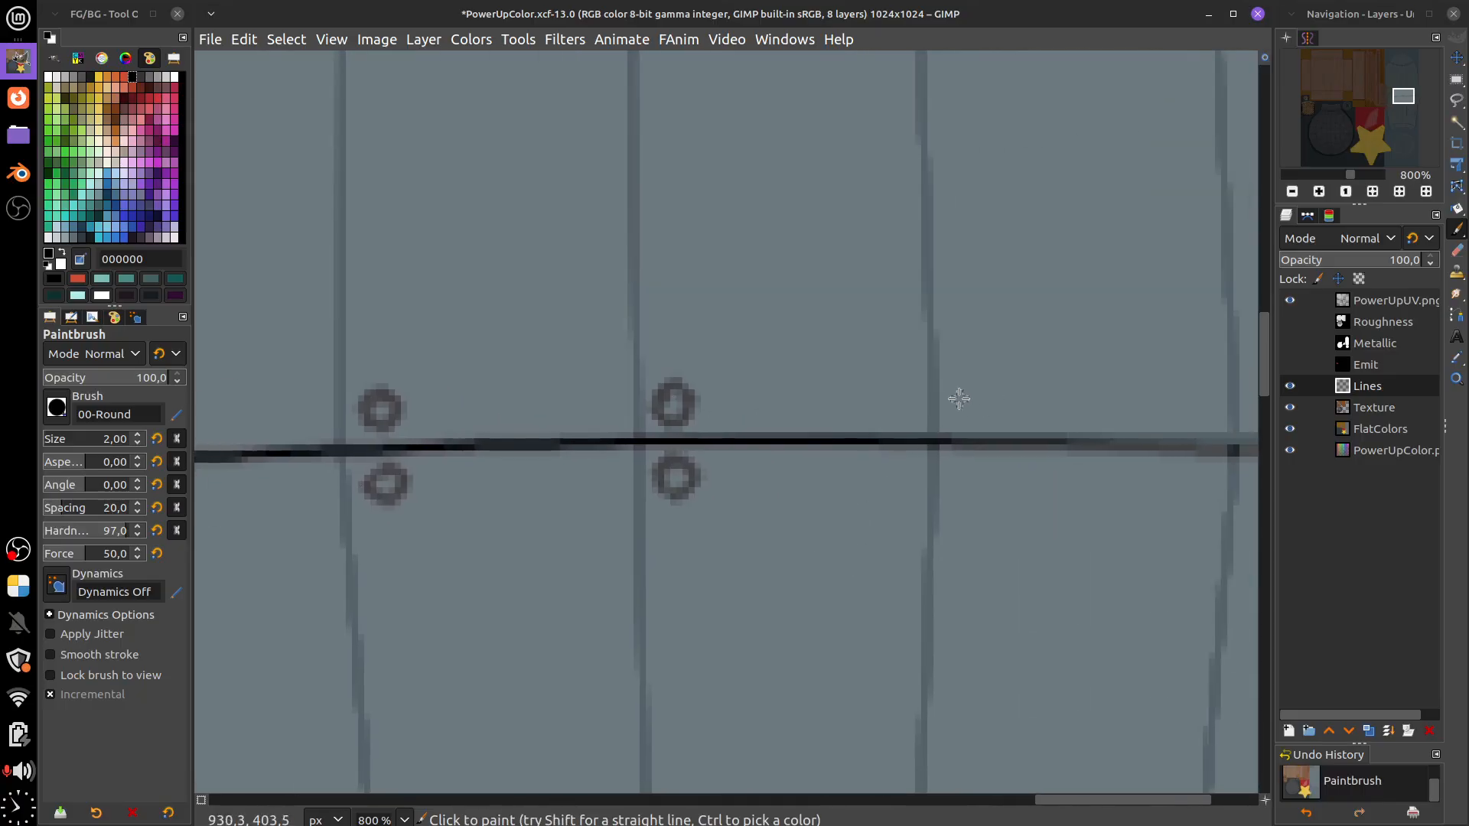
Paint rivet circle pairs above and below the lower body seam at the two UV lines between its center and right edge
mouse_move(958, 398)
mouse_down()
mouse_move(983, 417)
mouse_move(965, 386)
mouse_move(983, 397)
mouse_move(970, 405)
mouse_up()
key(ctrl+z)
mouse_move(967, 469)
mouse_down()
mouse_move(987, 471)
mouse_move(954, 475)
mouse_move(987, 484)
mouse_up()
key(ctrl+z)
scroll(898, 498, right, 4)
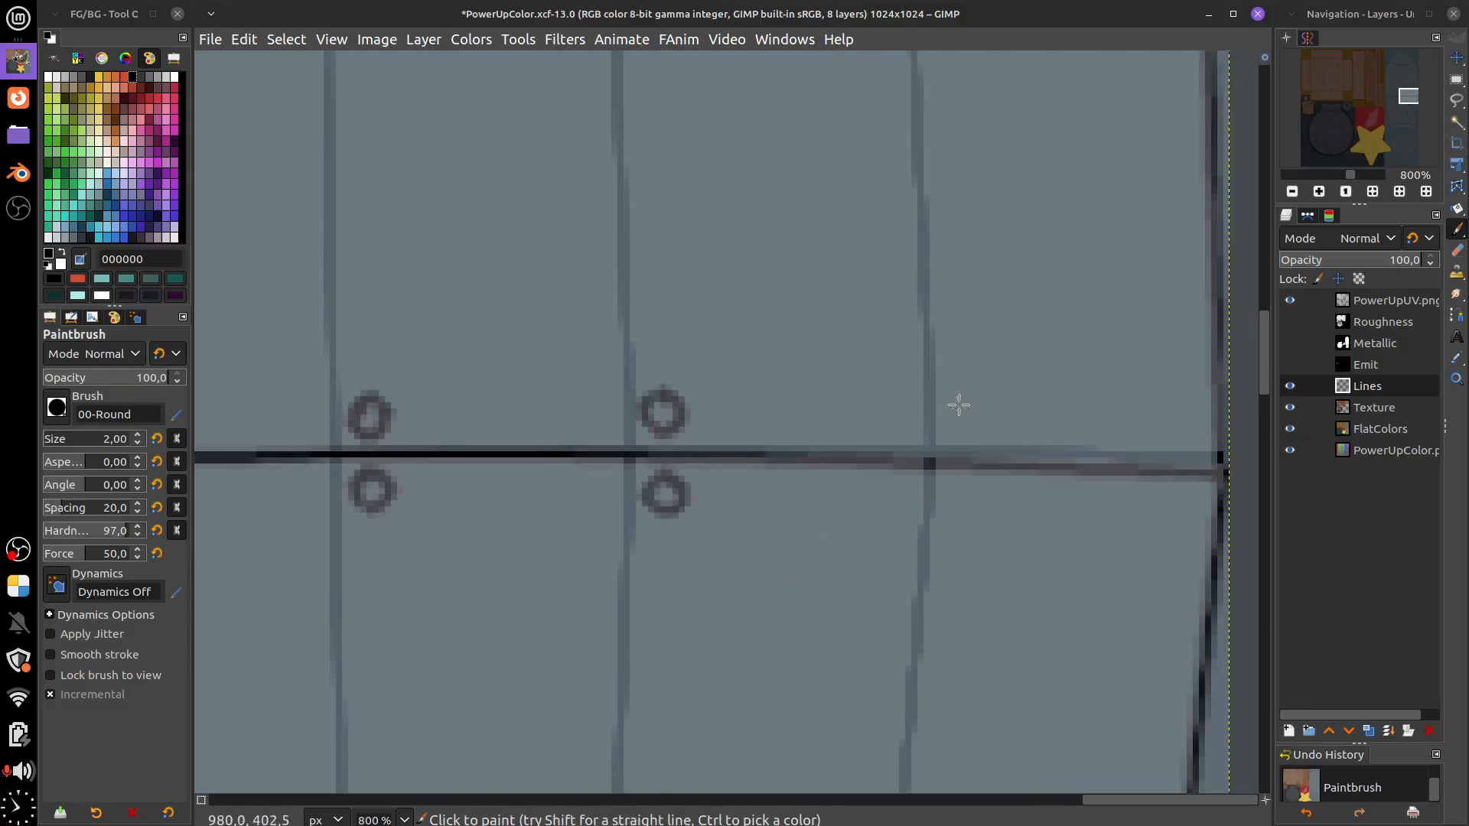
drag(959, 406, 960, 410)
mouse_move(989, 532)
mouse_down()
mouse_move(946, 545)
mouse_move(922, 522)
mouse_up()
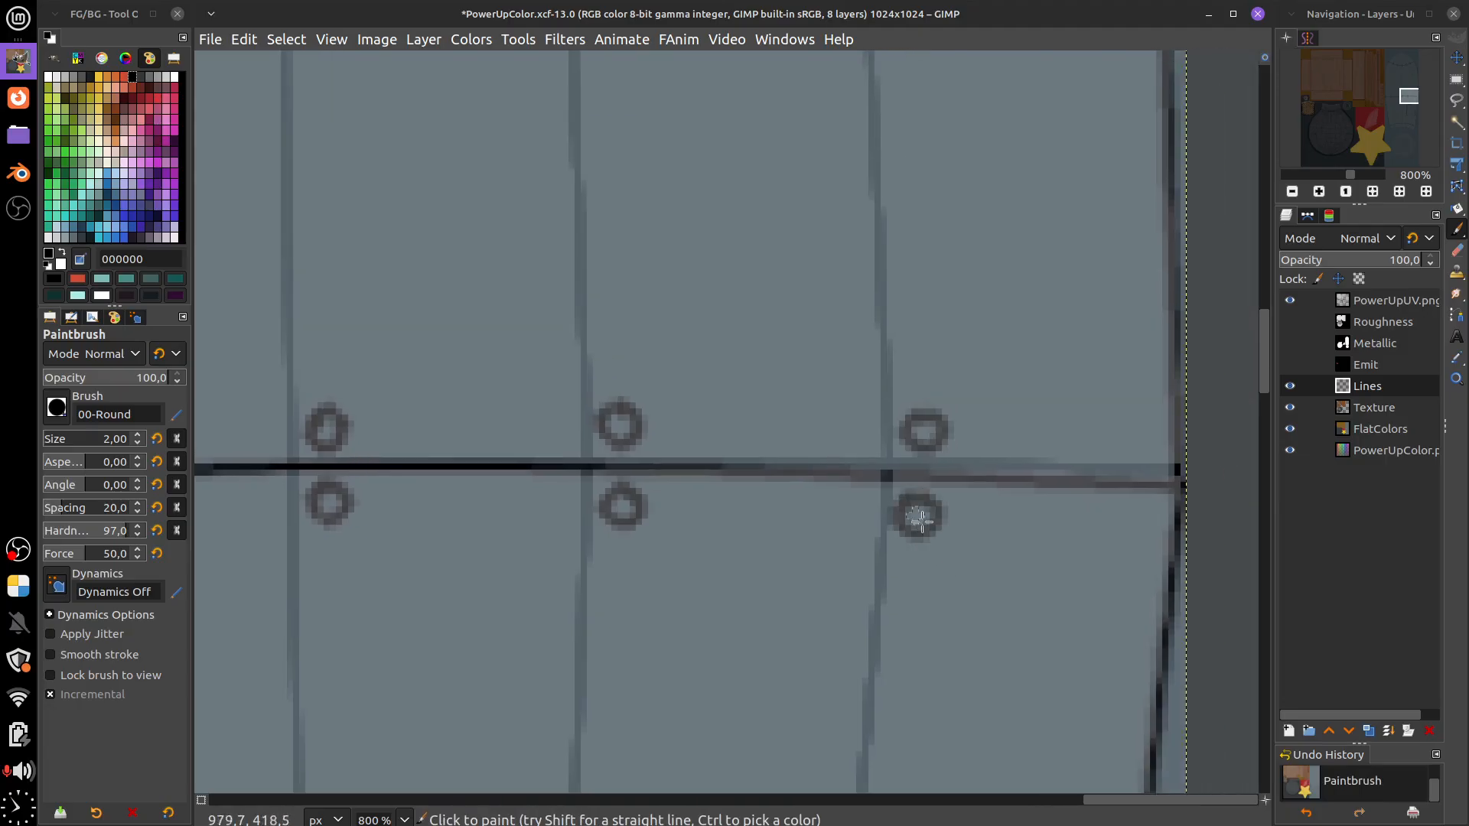
Paint a rivet circle inside each of the four corners of the rectangular panel outline
scroll(922, 522, down, 8)
scroll(895, 564, left, 3)
scroll(822, 308, right, 1)
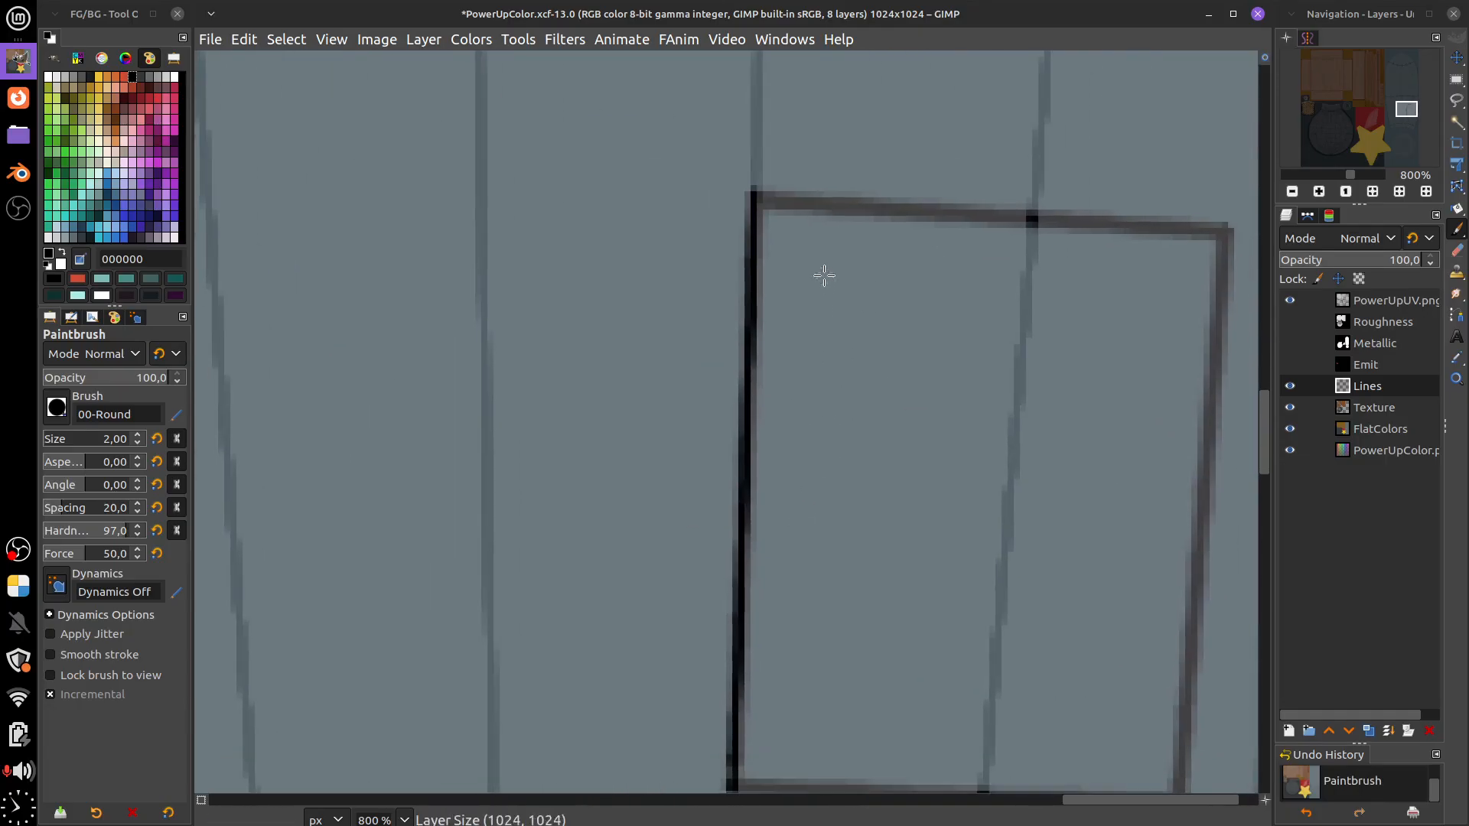
drag(793, 237, 794, 235)
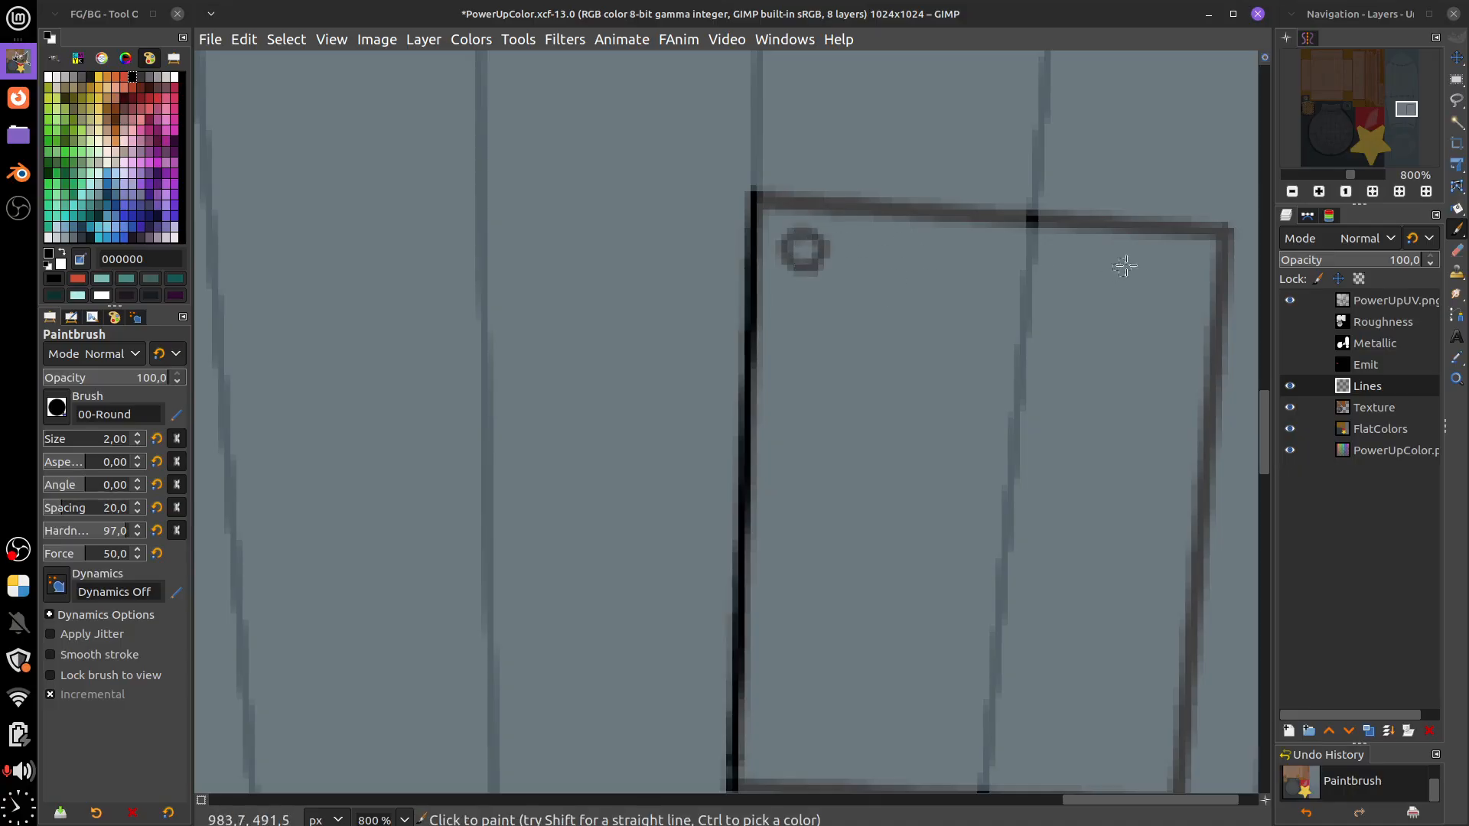
drag(1186, 261, 1183, 259)
scroll(1071, 406, down, 5)
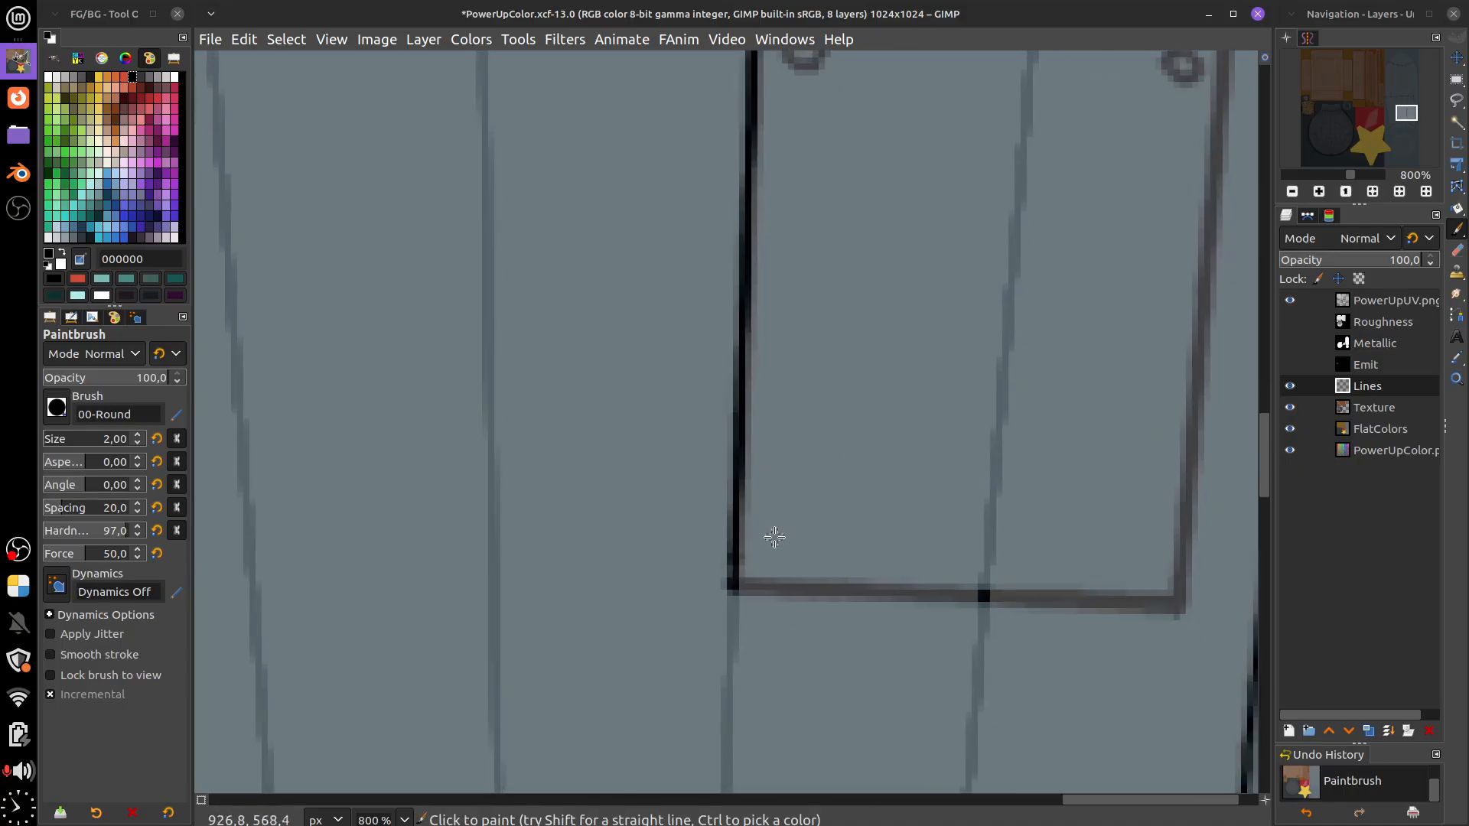
mouse_move(773, 534)
mouse_down()
mouse_move(791, 560)
mouse_move(779, 533)
mouse_up()
mouse_move(1145, 536)
mouse_down()
mouse_move(1132, 558)
mouse_move(1154, 548)
mouse_move(1144, 565)
mouse_up()
Paint rivet circles above the curved bottom seam at its left edge and next two lengthwise UV lines, redoing a misshapen one
scroll(1036, 488, down, 6)
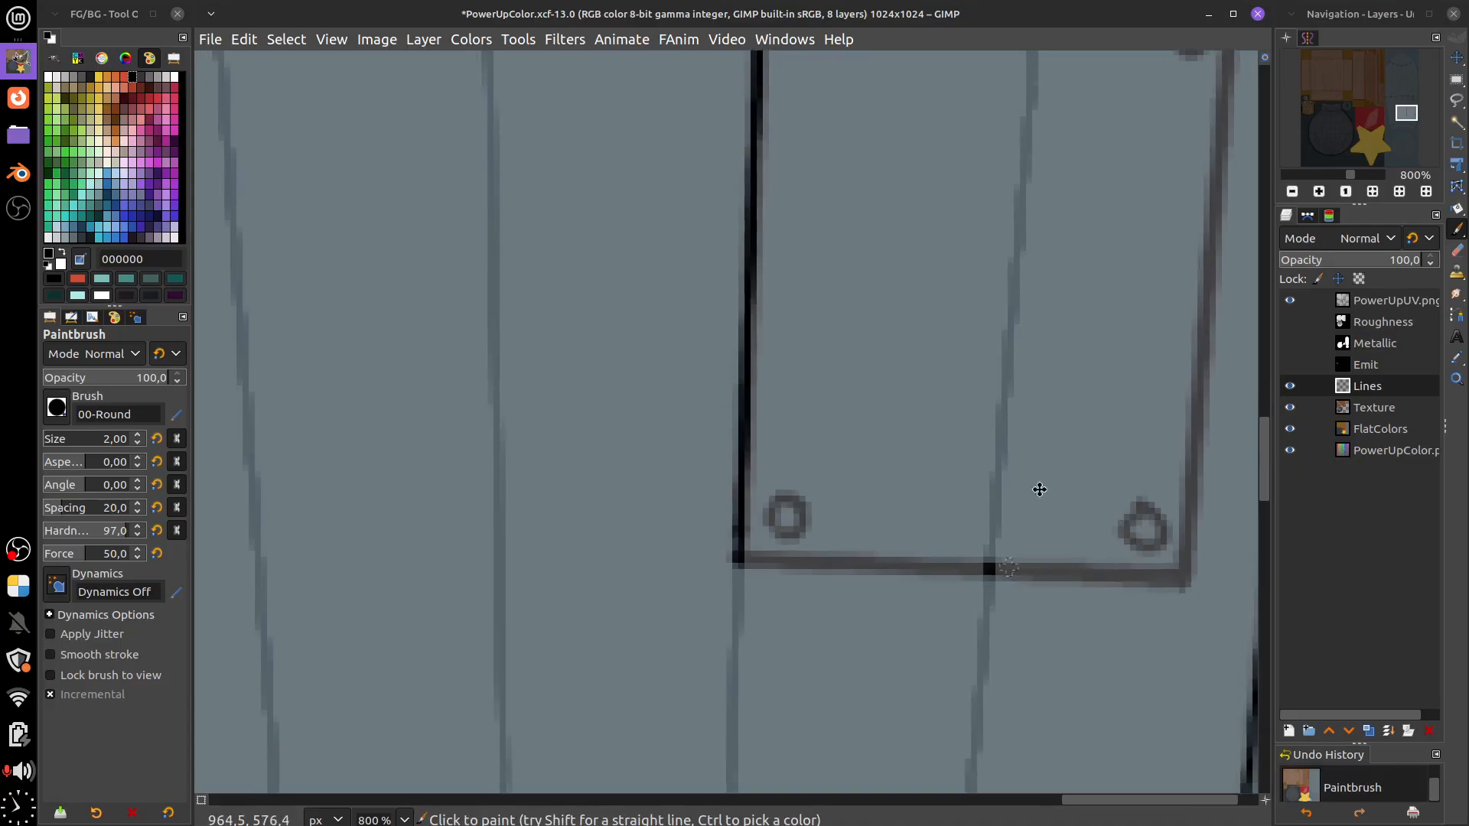
scroll(1044, 429, left, 3)
scroll(1049, 366, down, 3)
scroll(1027, 532, left, 3)
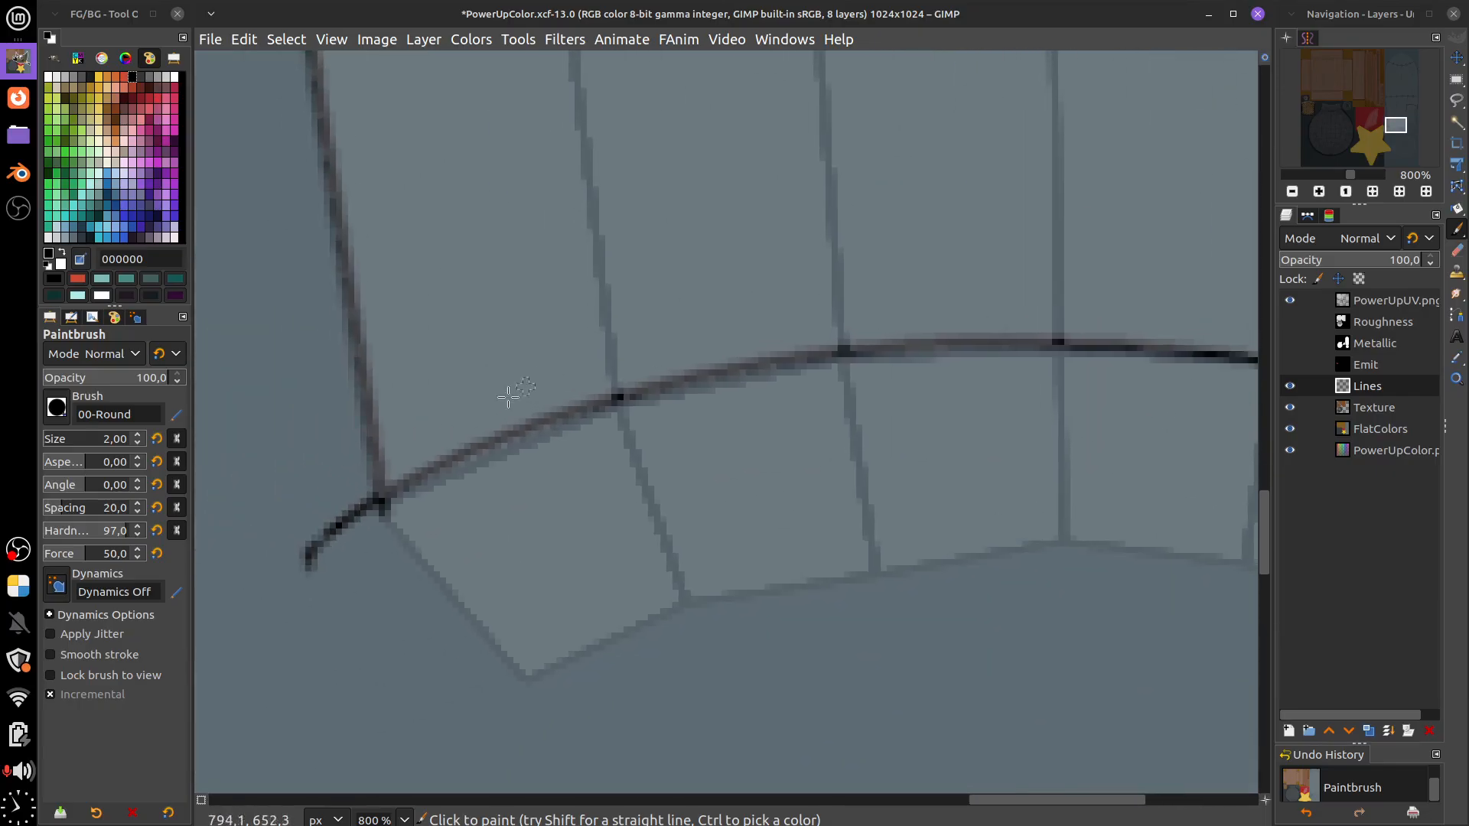
mouse_move(397, 438)
mouse_down()
mouse_move(419, 428)
mouse_move(412, 412)
mouse_up()
key(ctrl+z)
mouse_move(649, 337)
mouse_down()
mouse_move(675, 358)
mouse_move(652, 328)
mouse_up()
mouse_move(873, 303)
mouse_down()
mouse_move(897, 331)
mouse_move(879, 300)
mouse_up()
Paint three more rivet circles above the curved bottom seam, from its center UV line to the last UV line before the right edge
scroll(1059, 449, right, 1)
scroll(1059, 449, right, 3)
scroll(847, 354, up, 1)
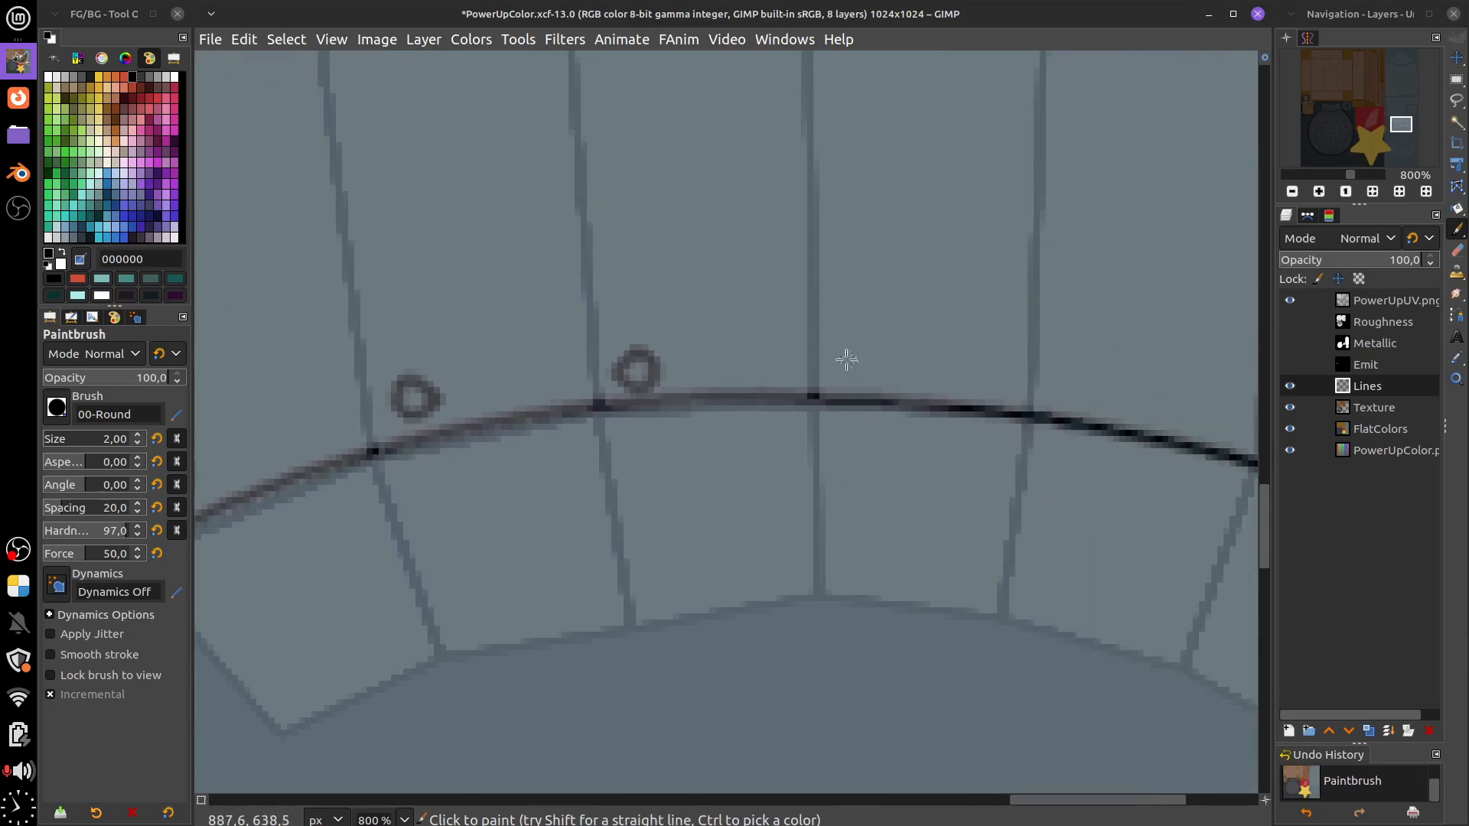
drag(847, 354, 840, 348)
drag(1085, 379, 1078, 369)
scroll(817, 535, right, 5)
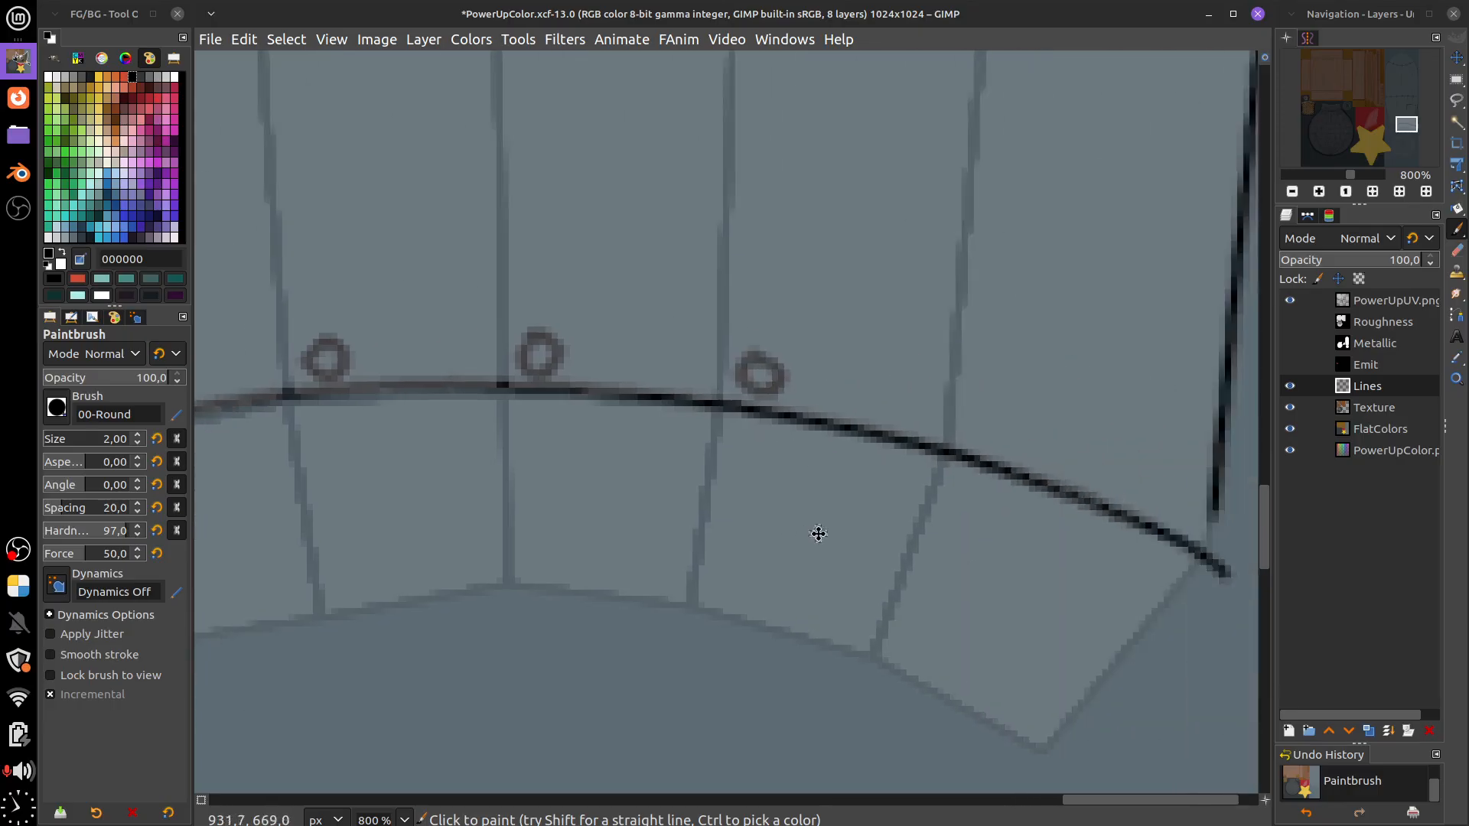
drag(958, 427, 939, 410)
scroll(939, 409, up, 15)
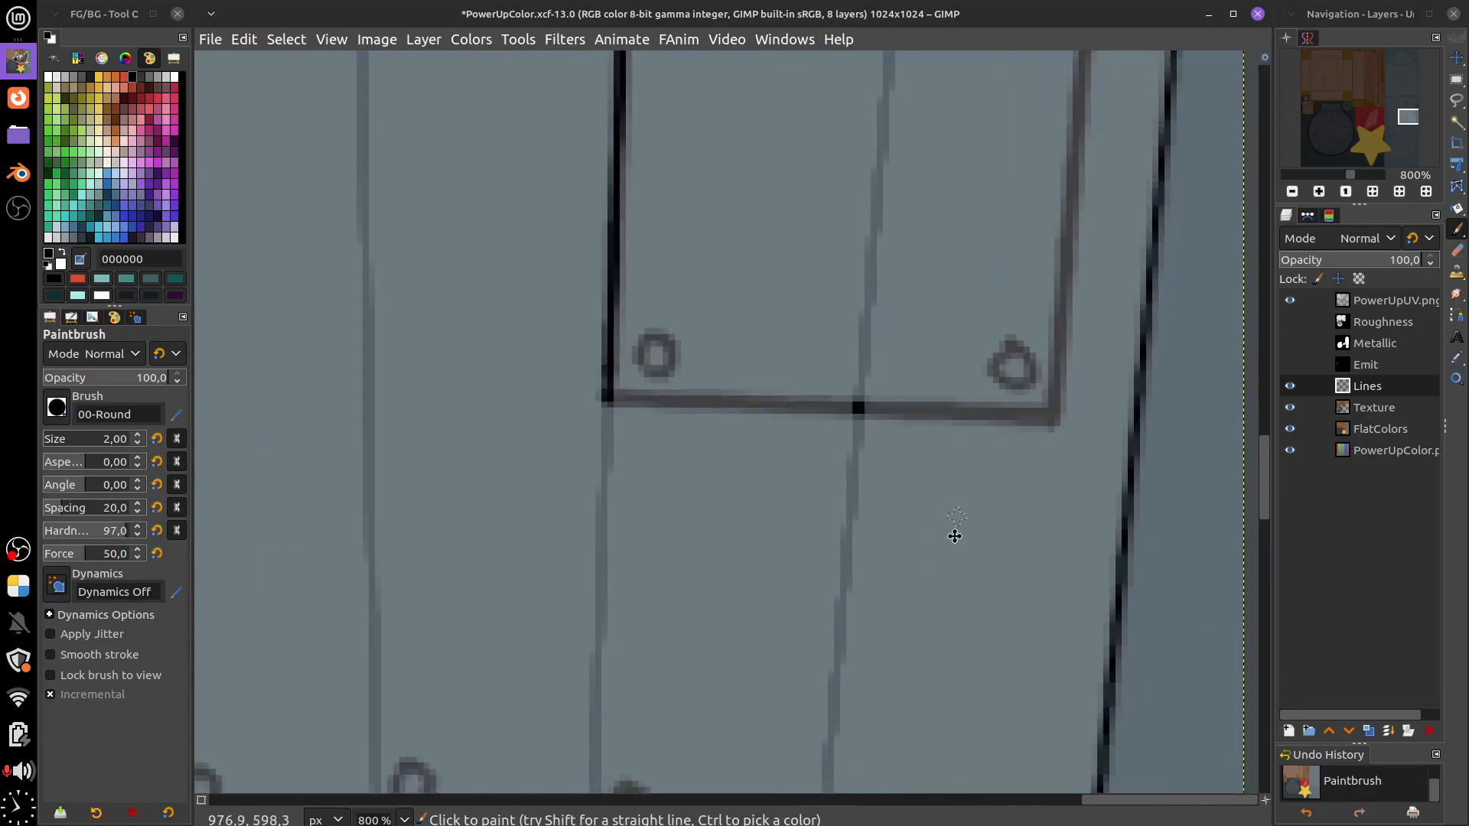
scroll(940, 573, down, 9)
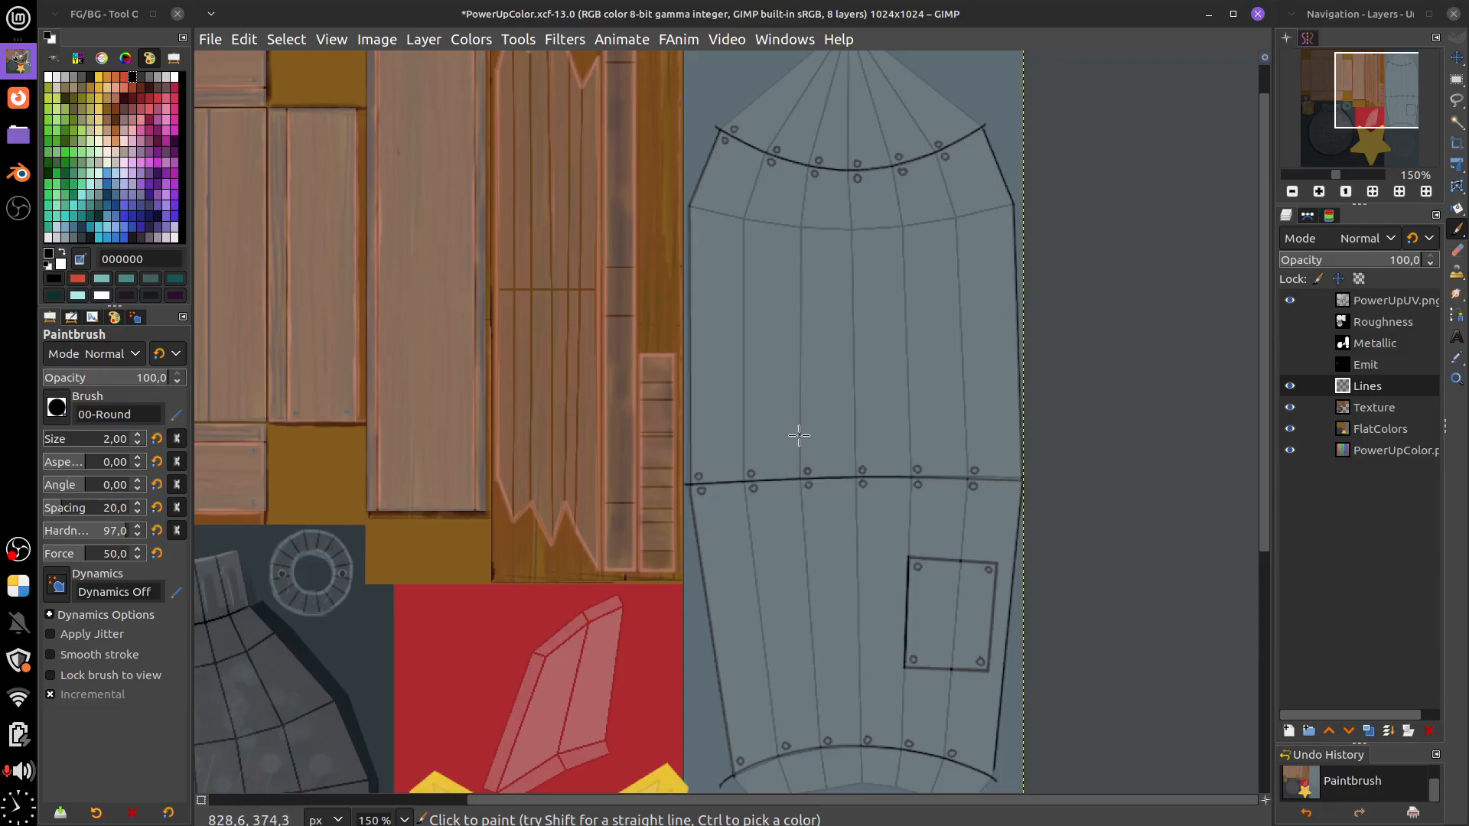
drag(798, 435, 829, 299)
mouse_move(843, 375)
mouse_down()
mouse_move(921, 397)
mouse_move(845, 365)
mouse_up()
key(ctrl+z)
mouse_move(785, 417)
mouse_down()
mouse_move(787, 345)
mouse_move(922, 295)
mouse_move(876, 243)
mouse_move(812, 367)
mouse_move(850, 279)
mouse_up()
key(ctrl+z)
key(ctrl+z)
key(ctrl+z)
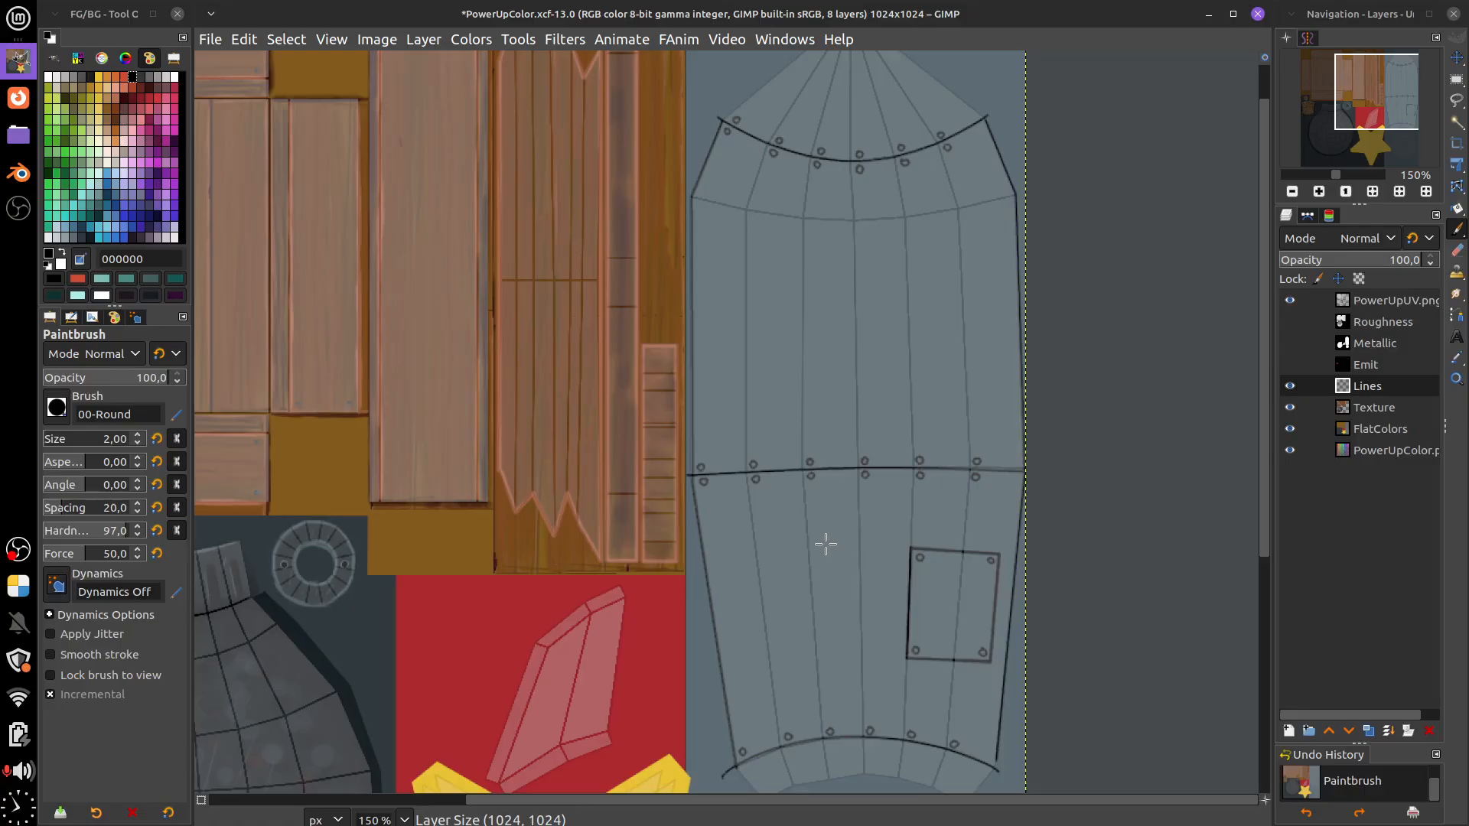
Hide the PowerUpUV.png layer and export the texture over the existing PowerUpColor.png
key(1)
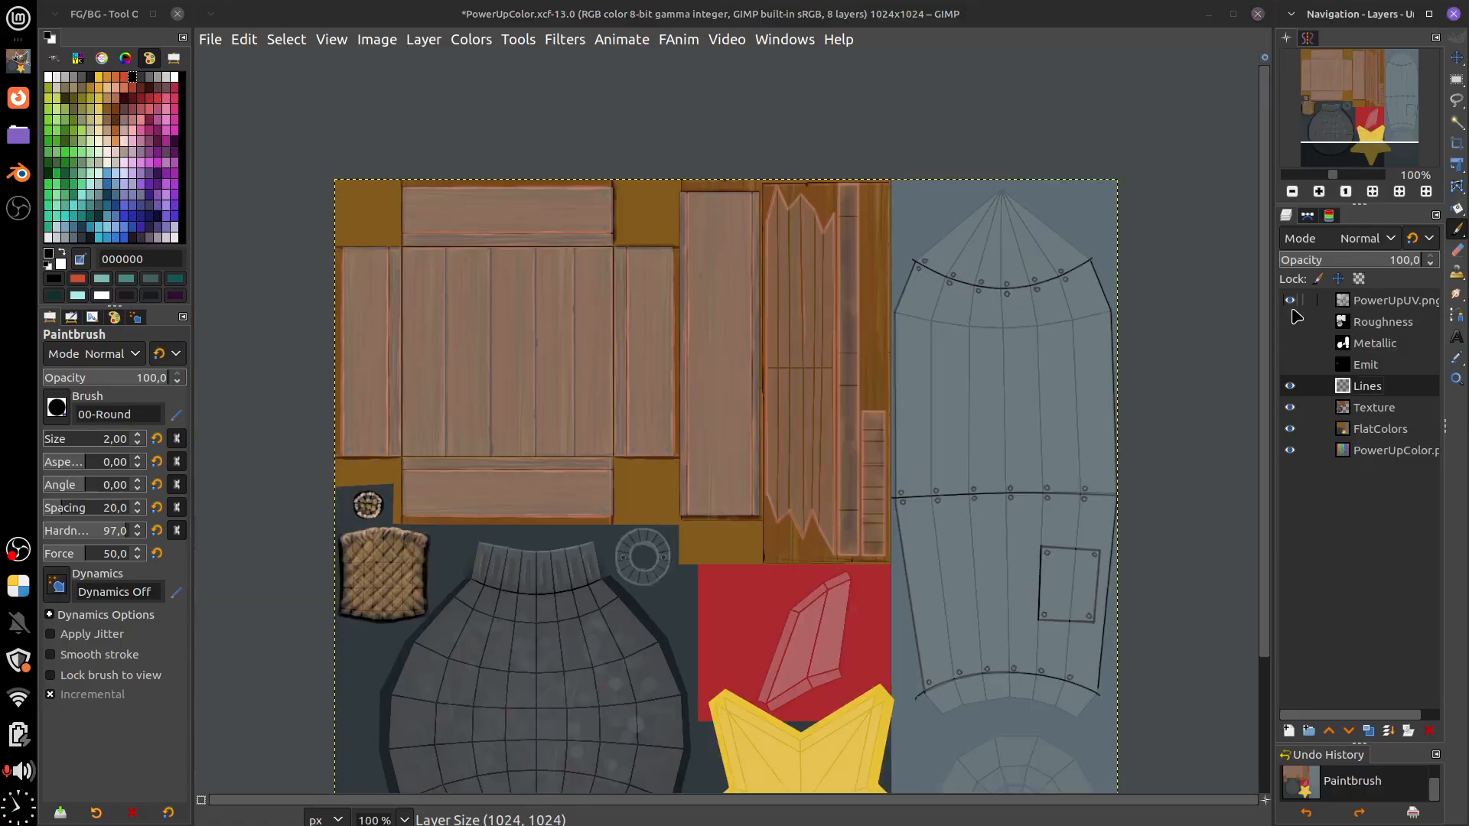
click(1290, 301)
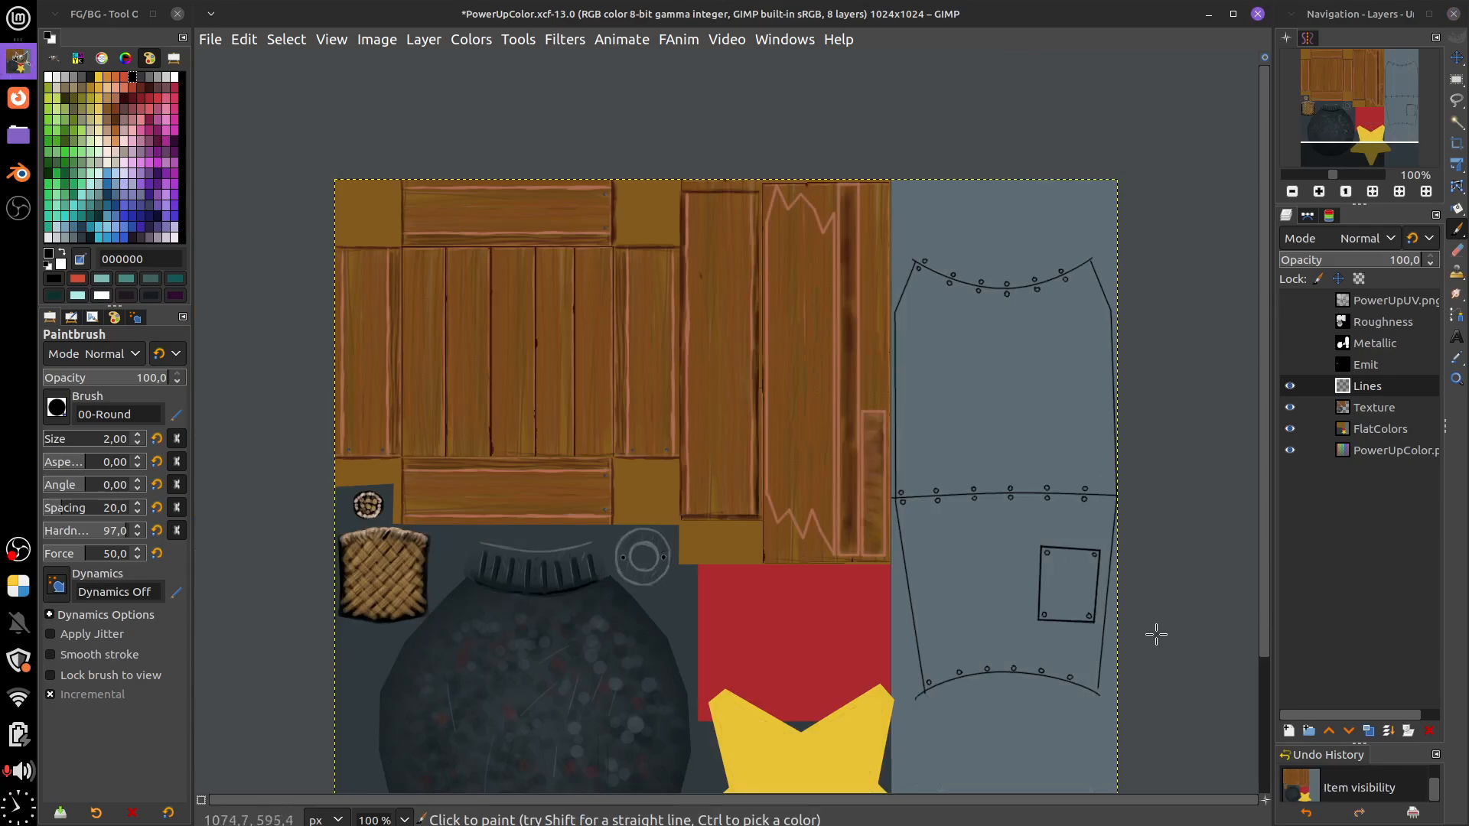
click(209, 40)
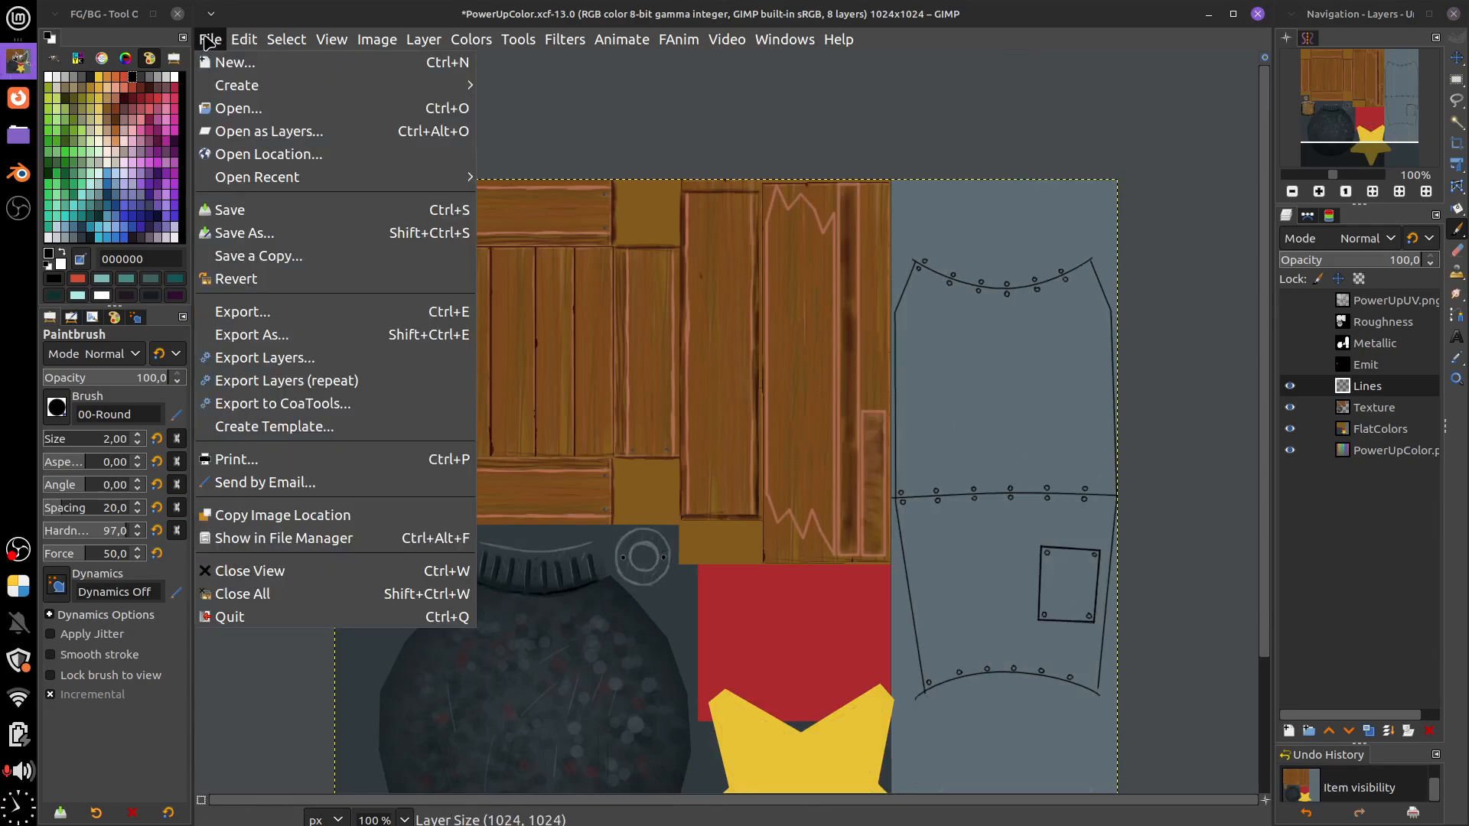
click(297, 337)
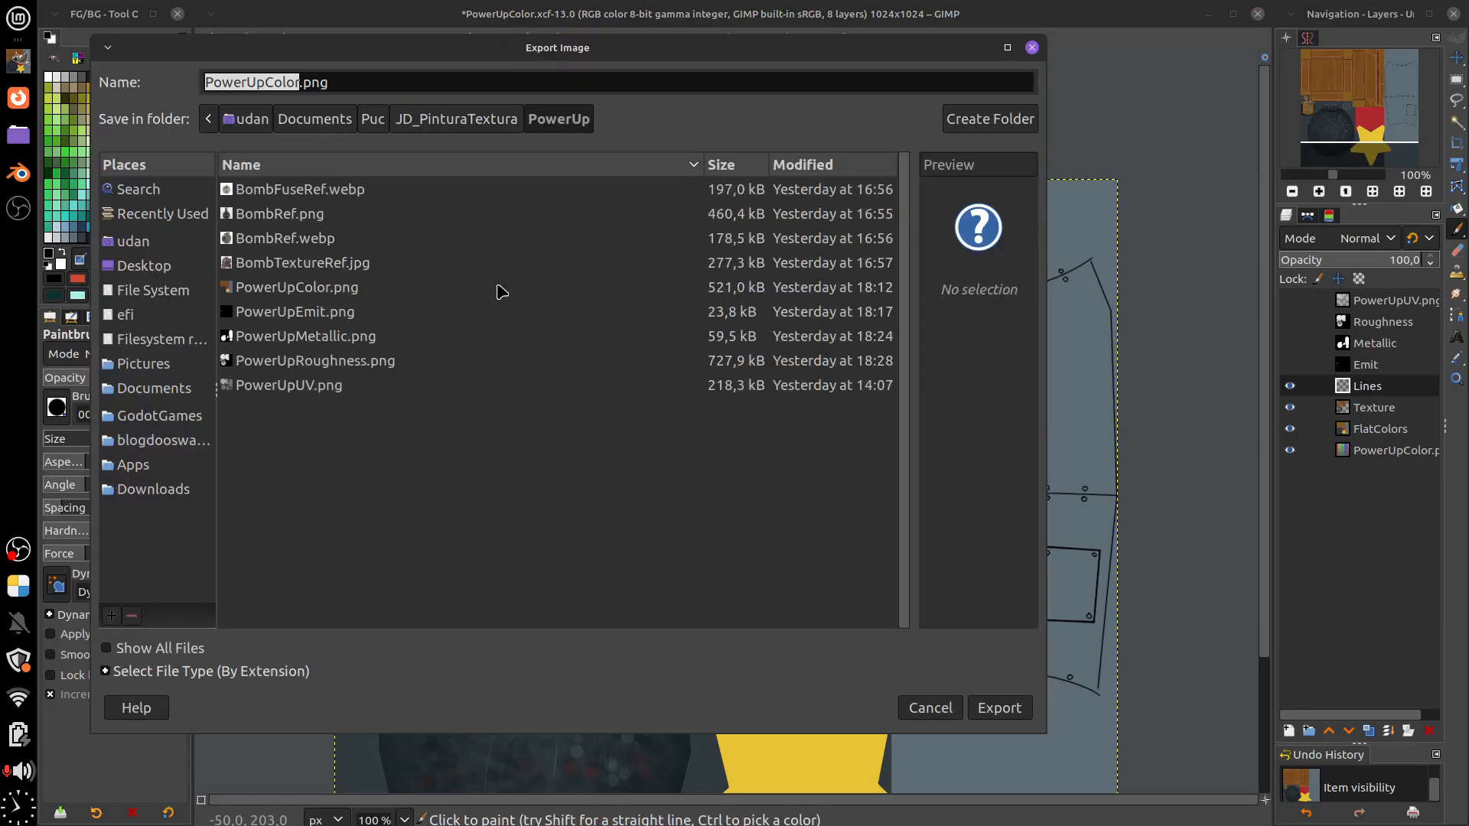
click(326, 288)
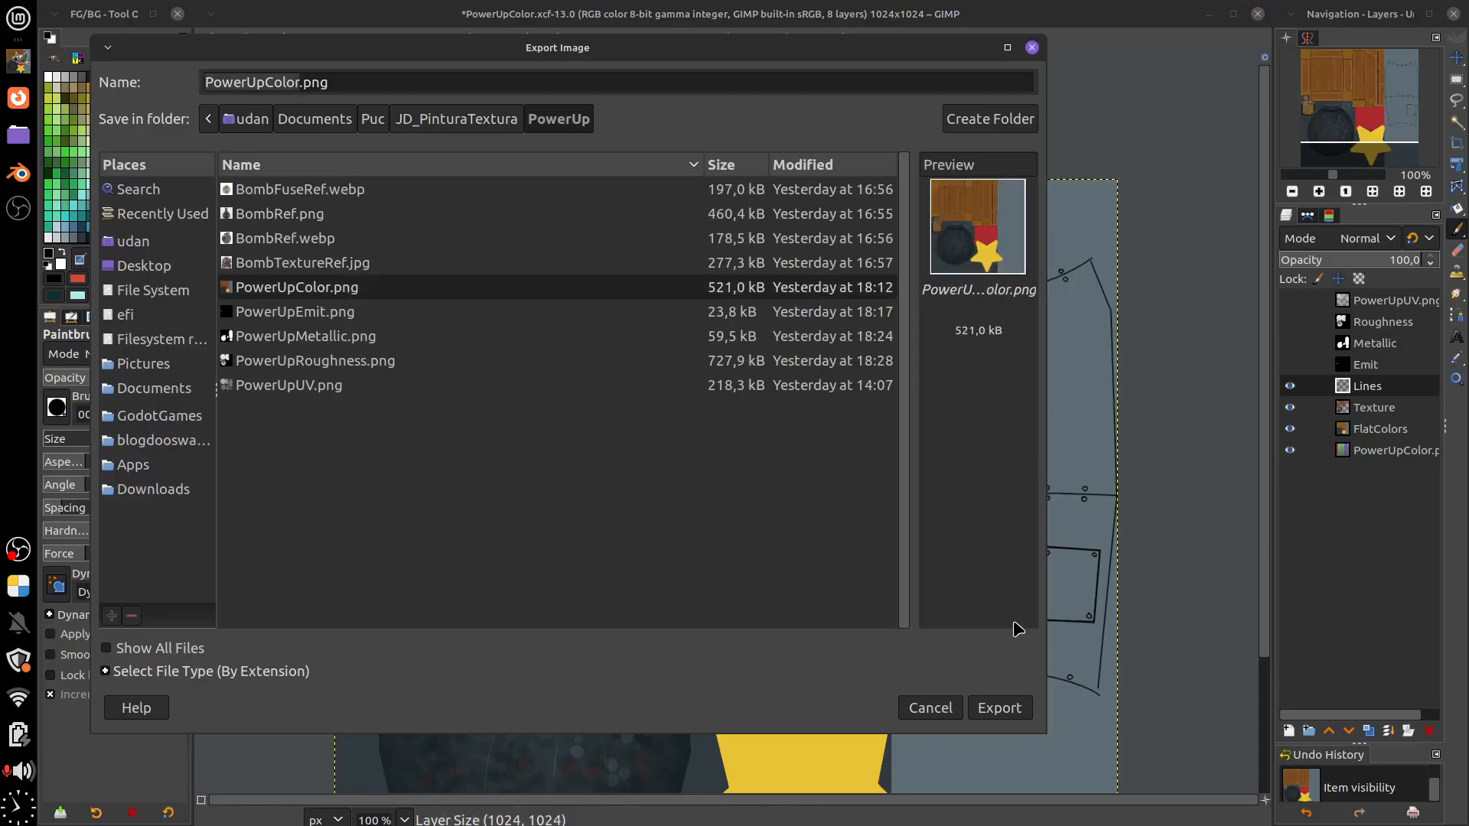
click(994, 707)
click(716, 475)
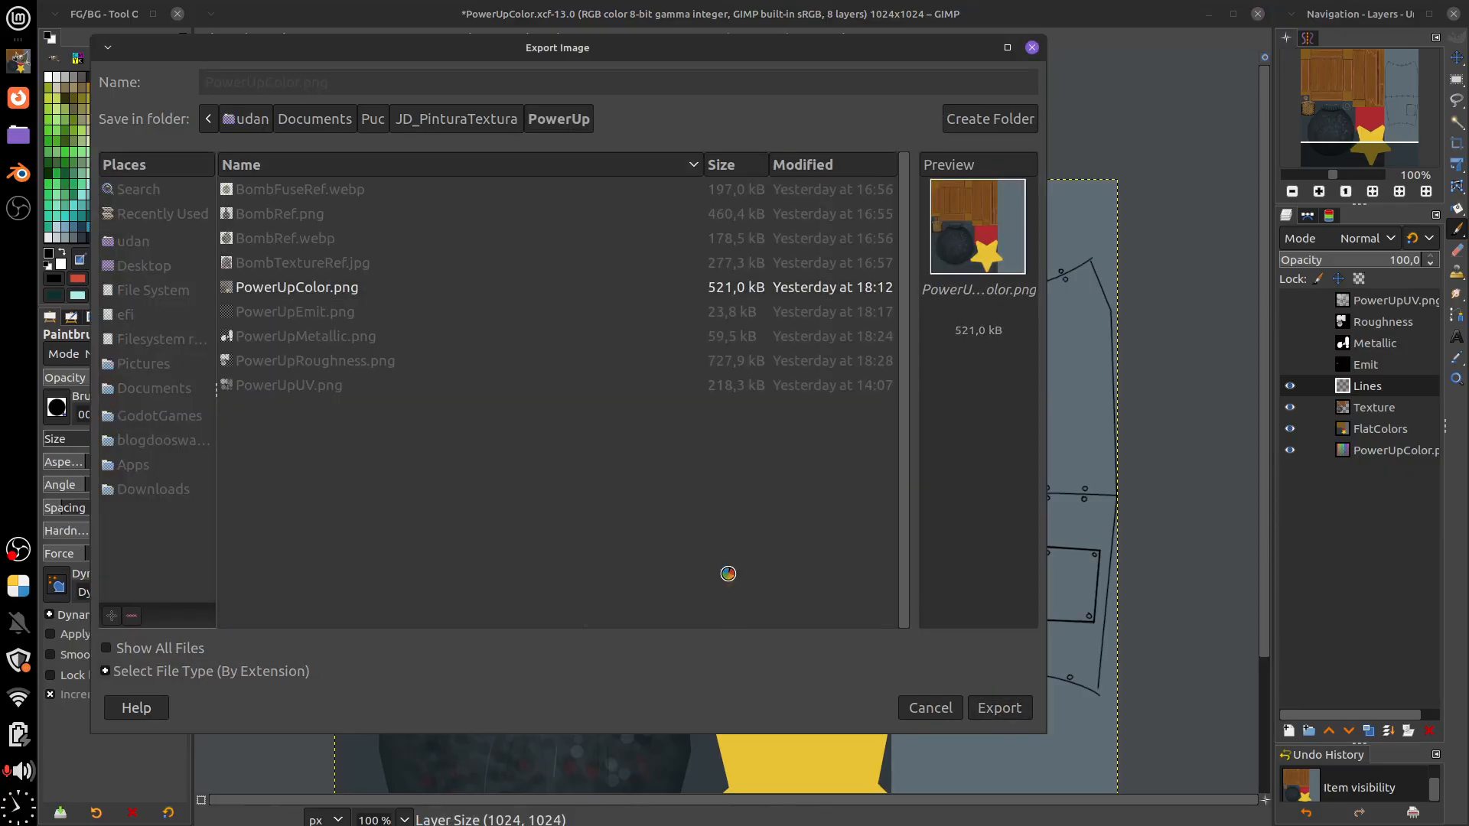
click(843, 607)
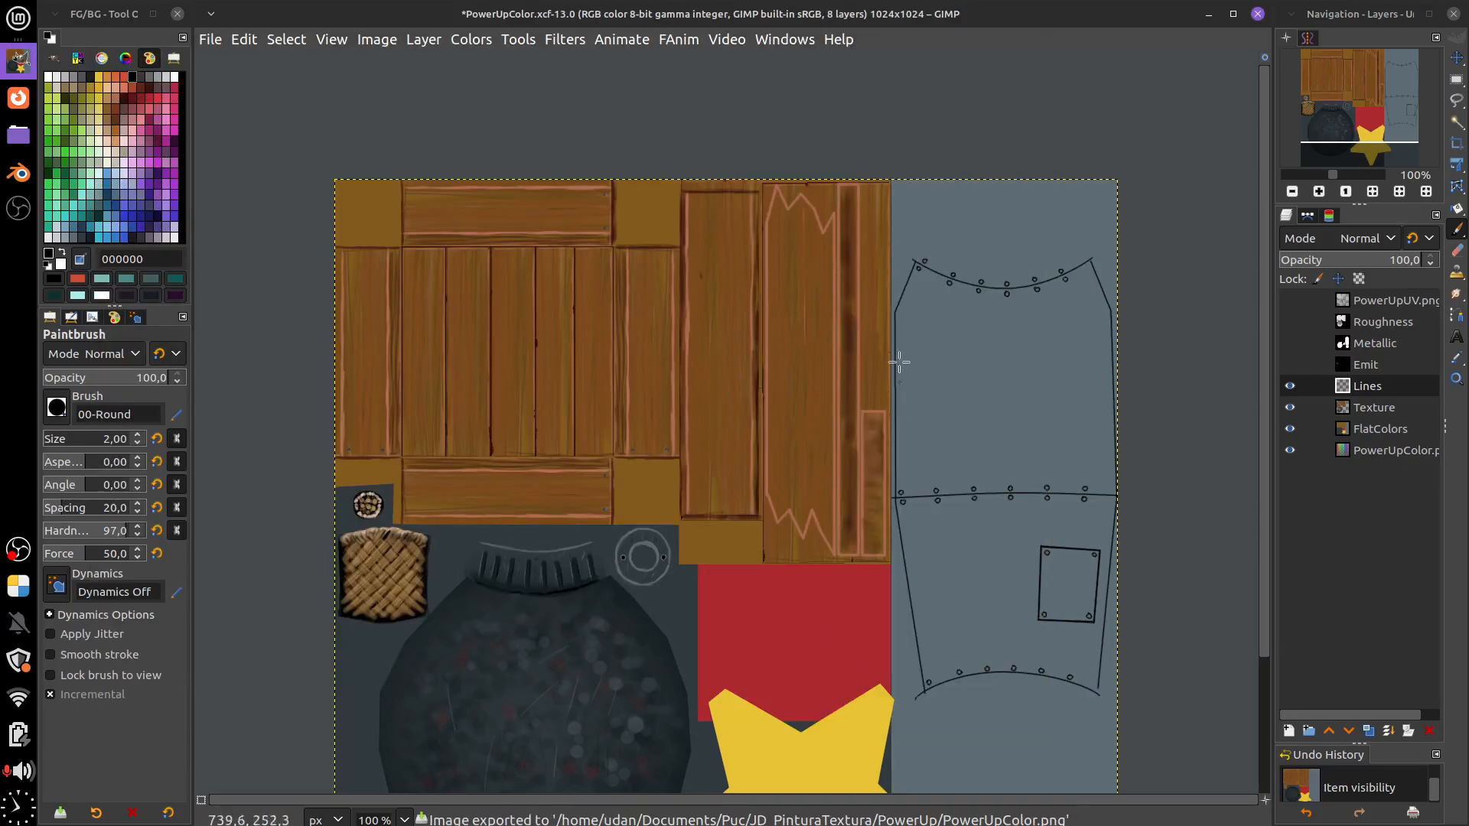
click(214, 41)
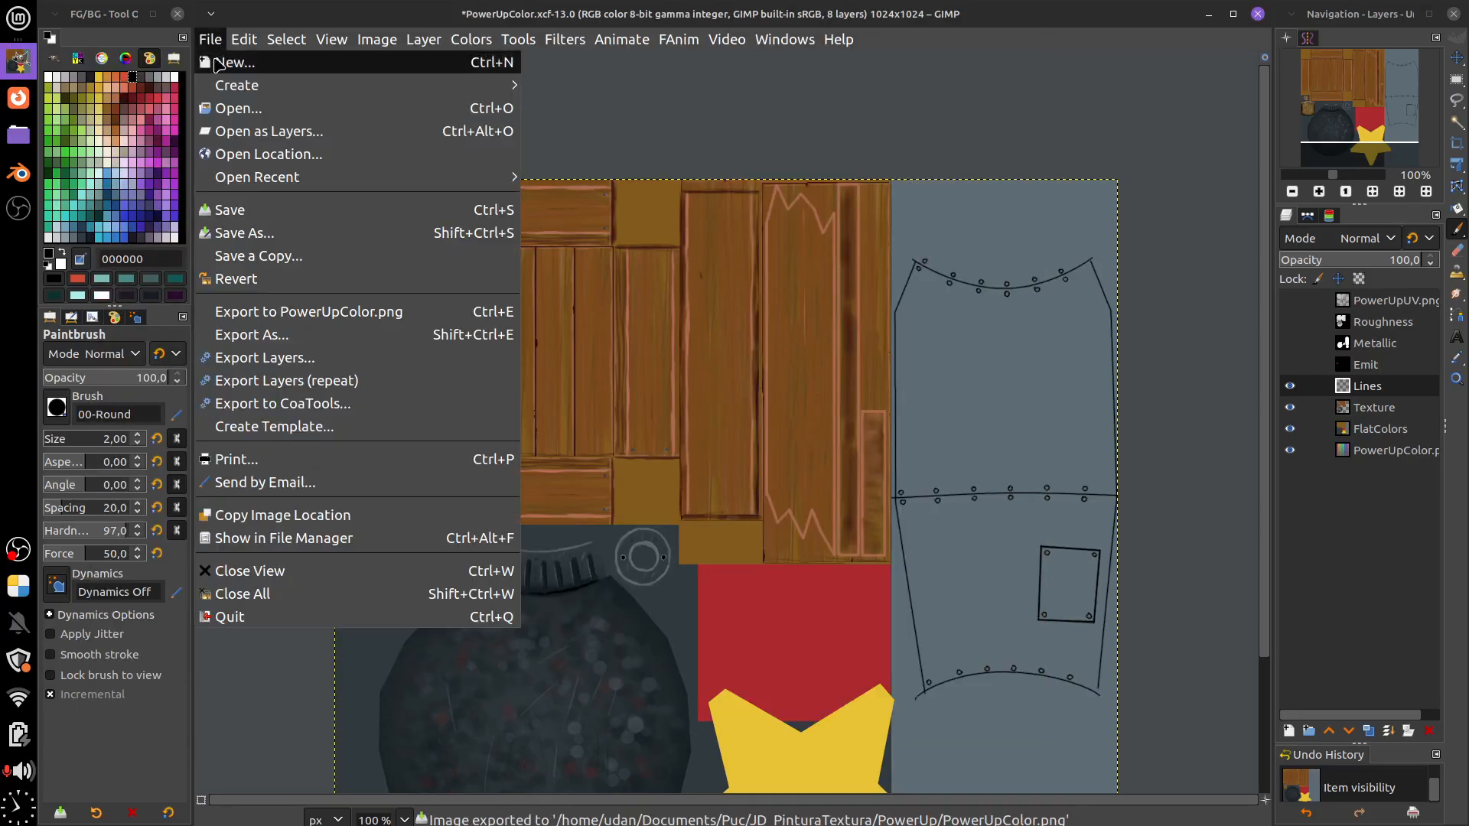
key(Escape)
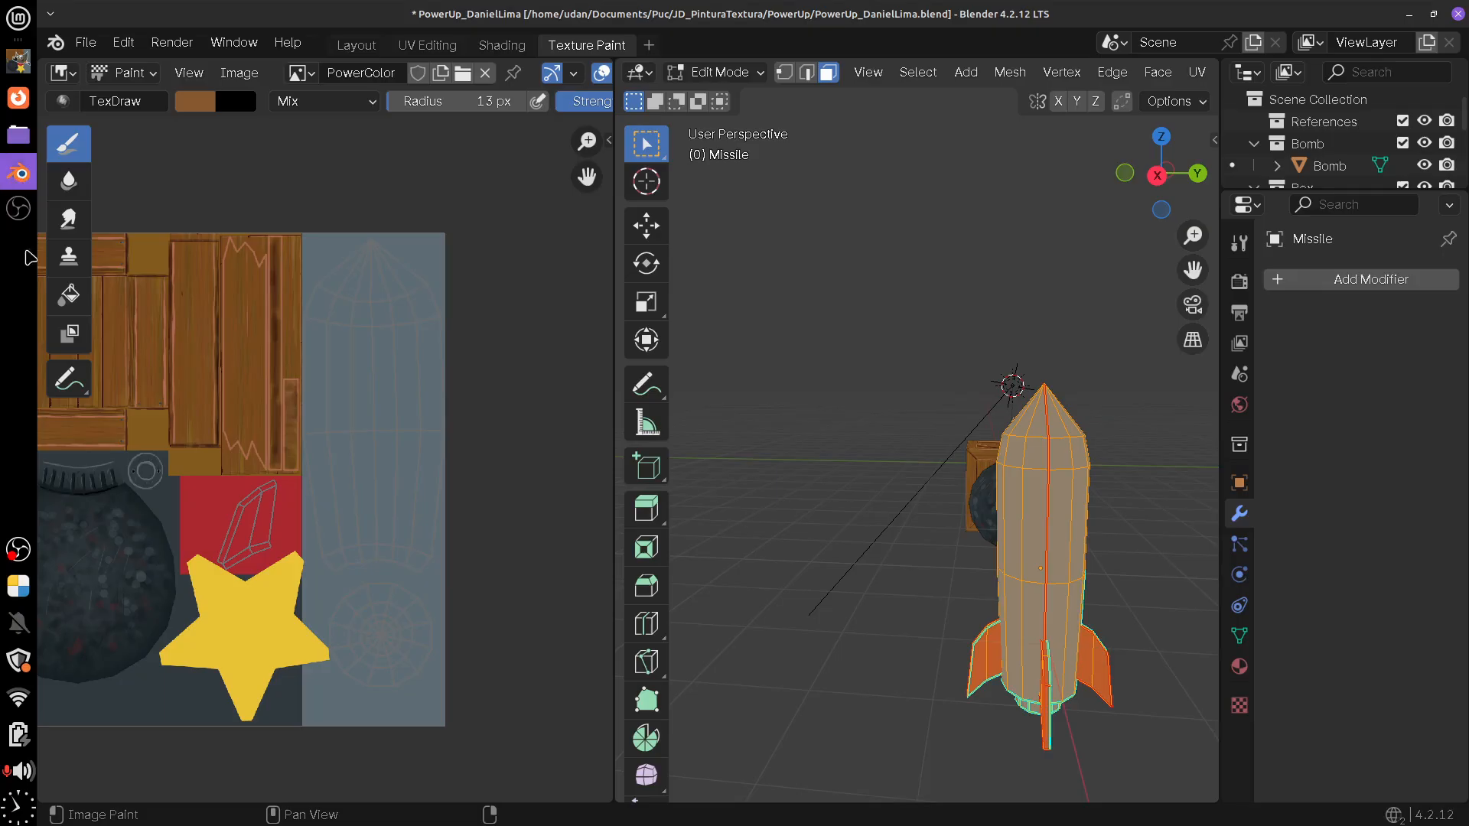
Switch to Blender and reload the PowerUpColor image from disk
click(19, 173)
click(239, 72)
click(328, 195)
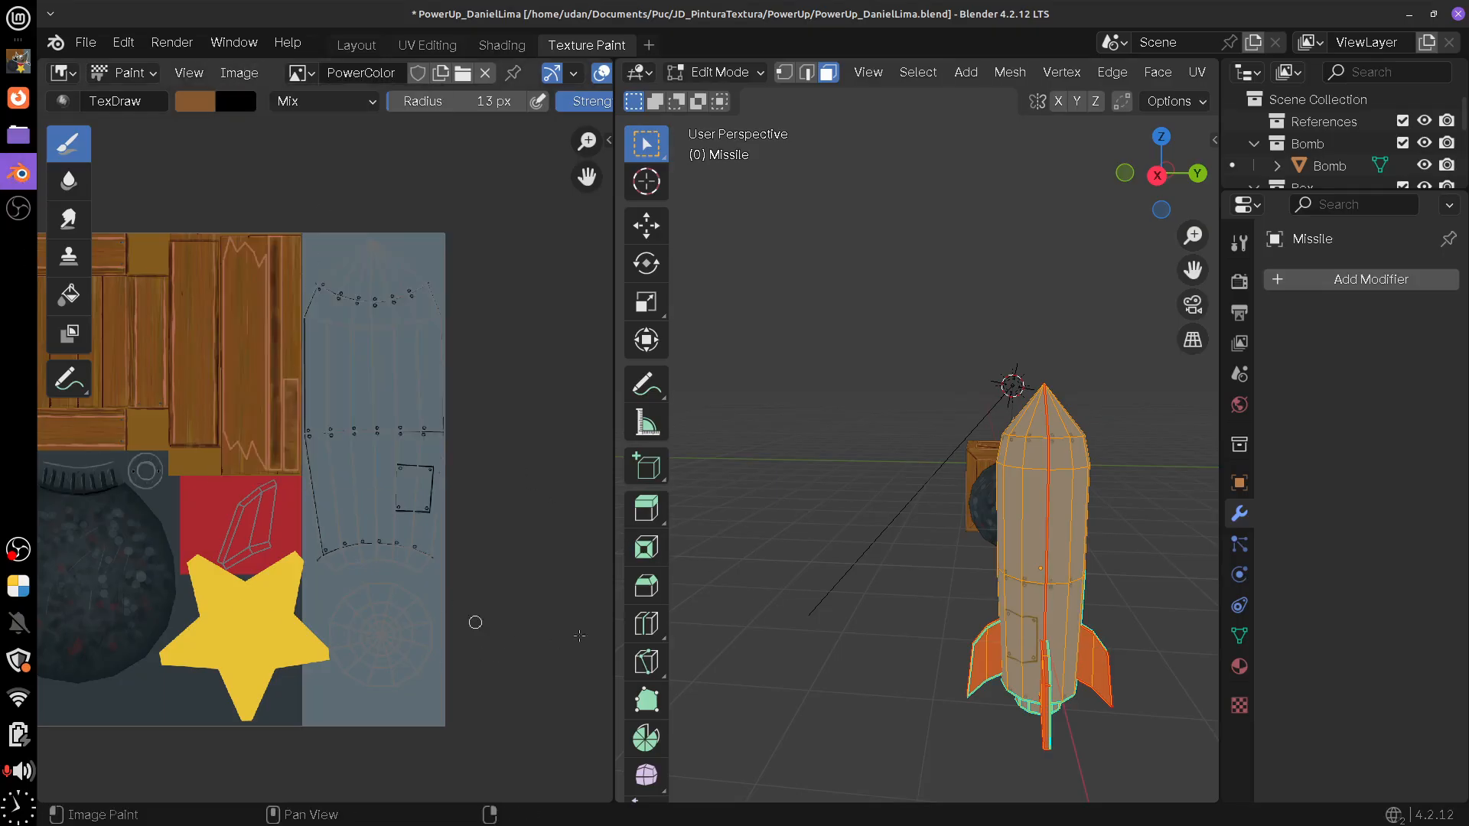
Return the missile to Object Mode and examine the panel outline, seams and rivets on its lower body
key(Tab)
drag(1128, 601, 985, 459)
scroll(1059, 574, up, 4)
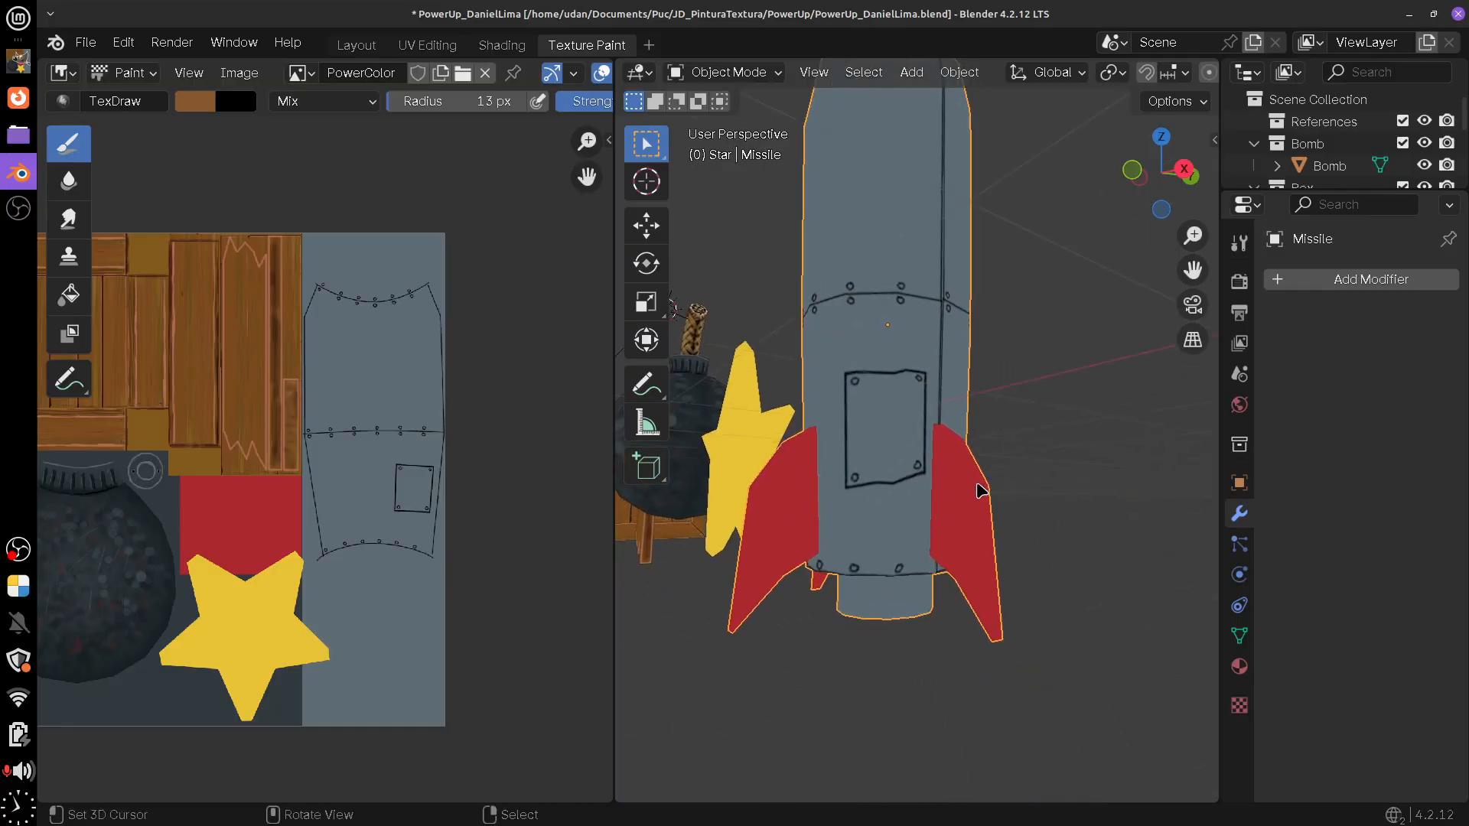
scroll(980, 492, up, 4)
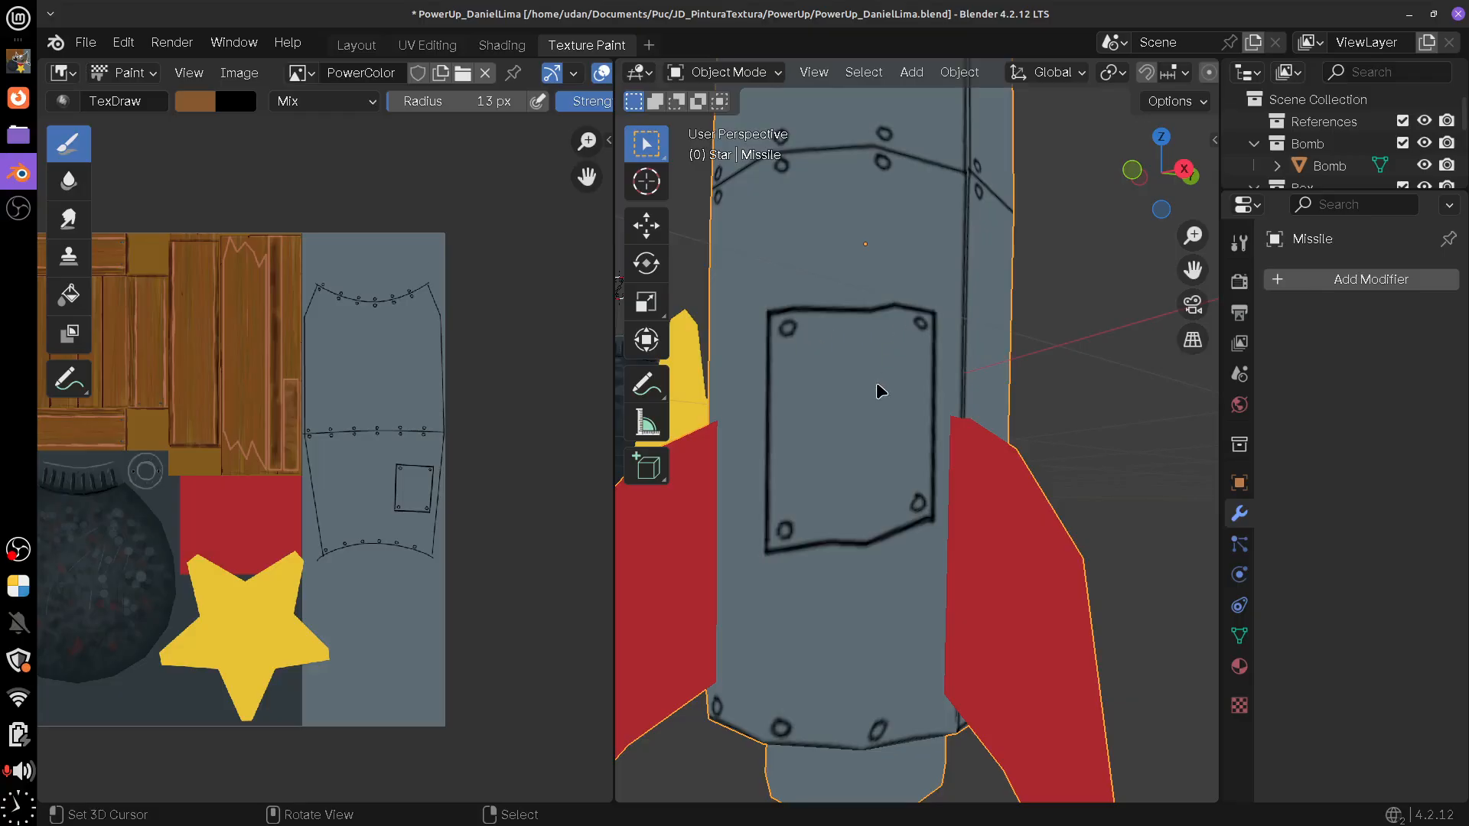
drag(880, 391, 903, 407)
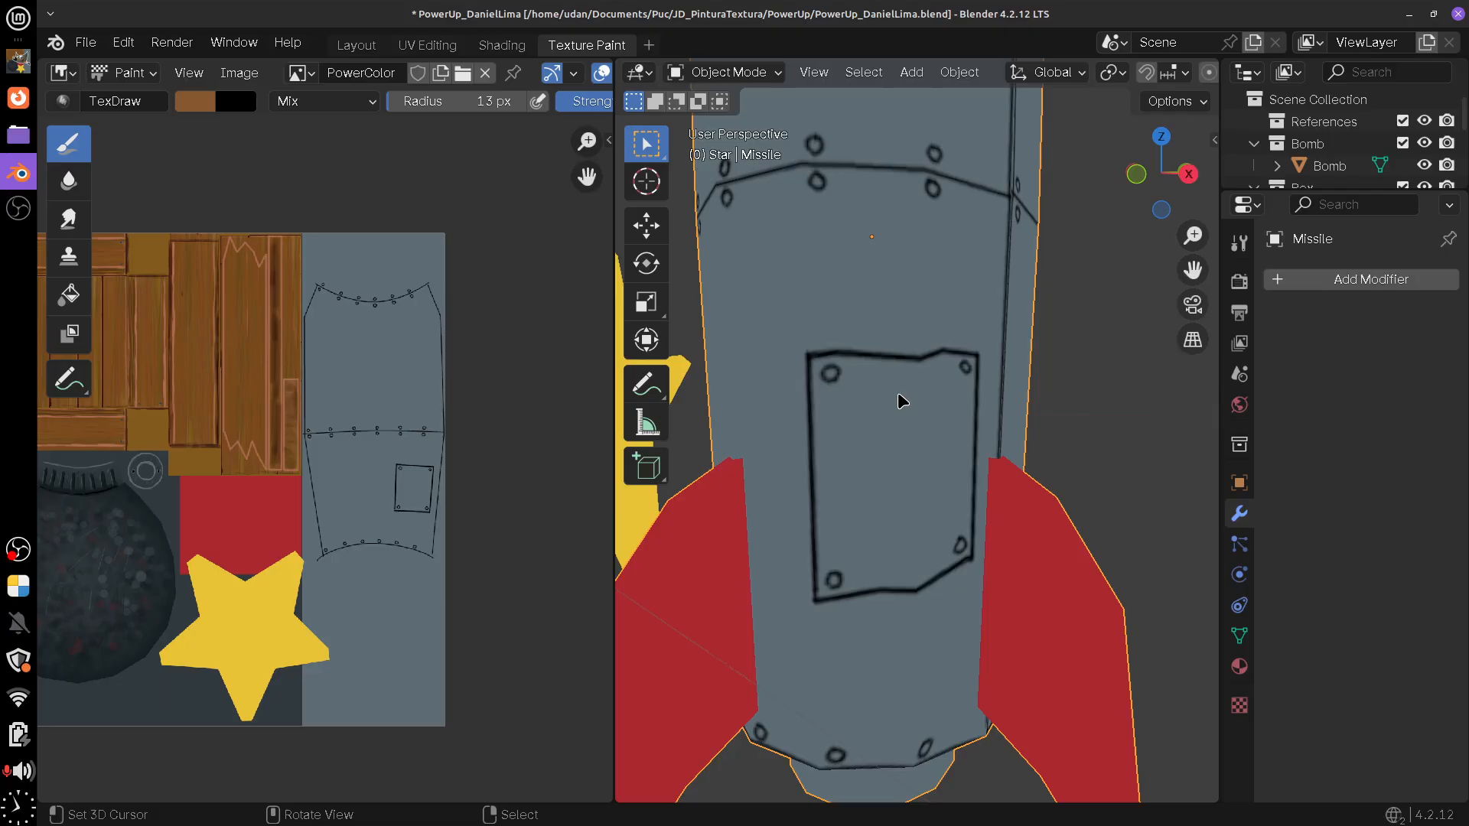
drag(903, 401, 905, 568)
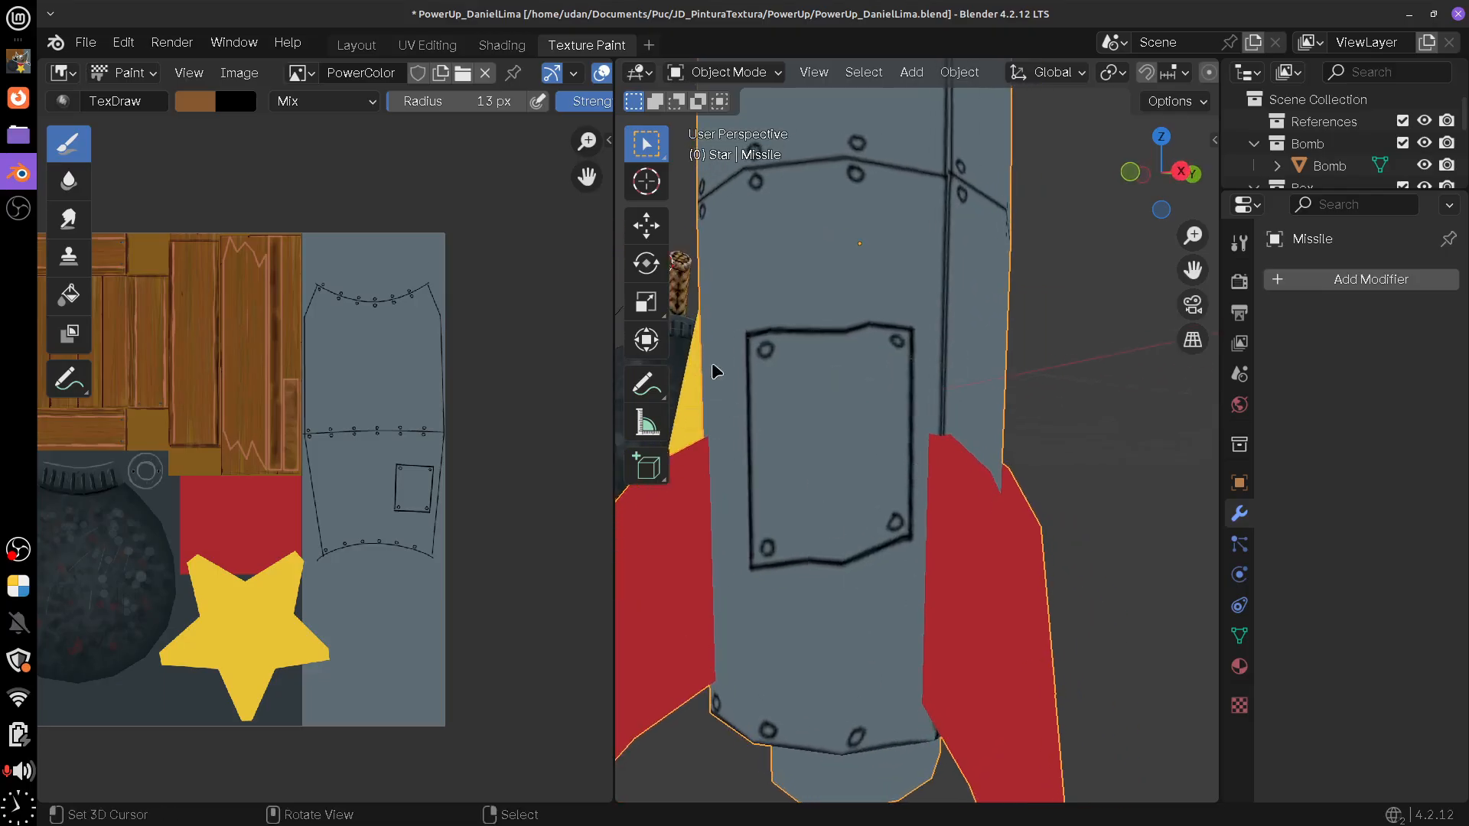
Put the missile in Texture Paint mode and set the brush to black with a 5 px radius, undoing a brown test stroke
click(763, 74)
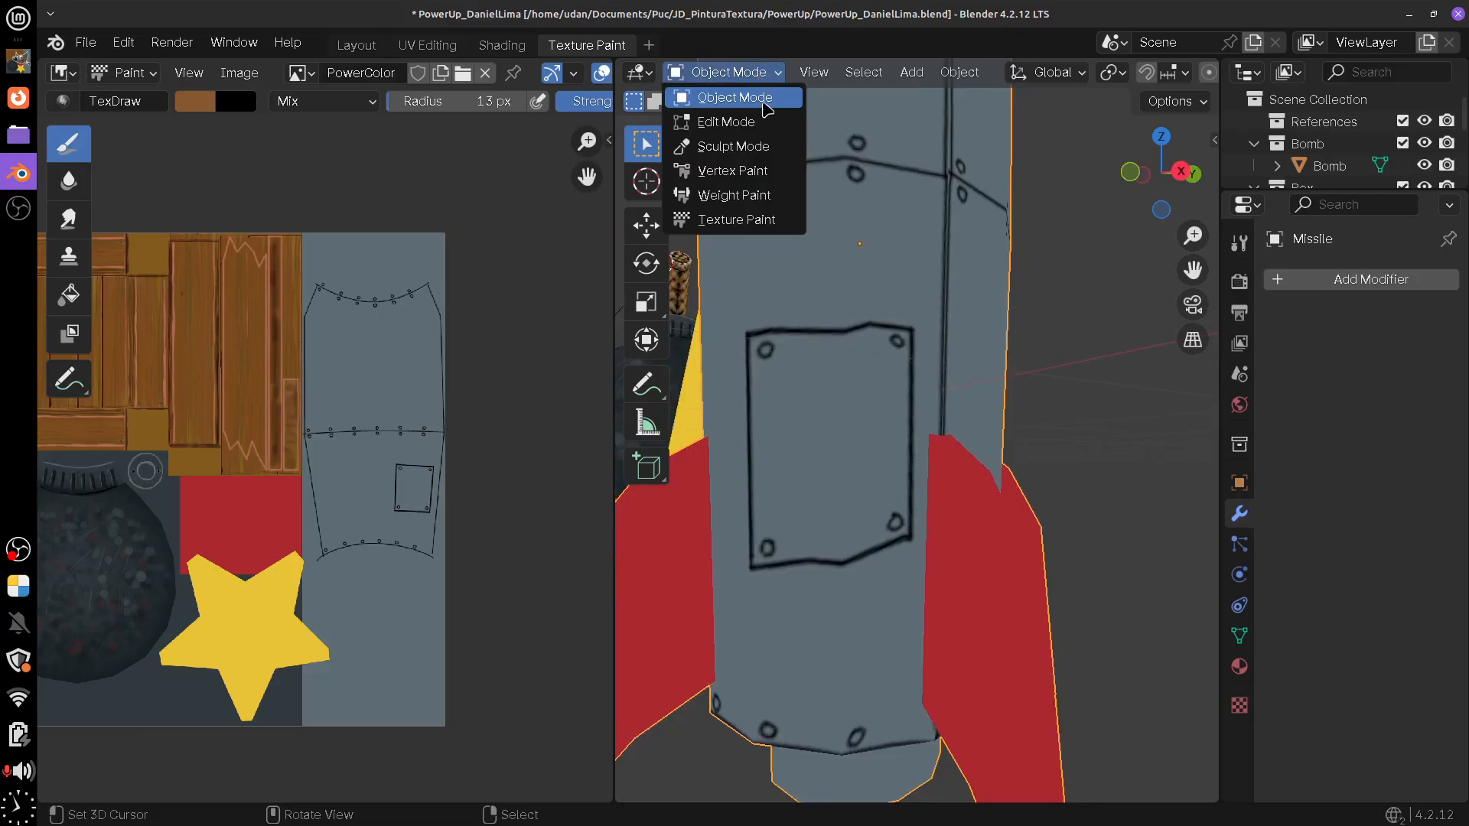
click(760, 219)
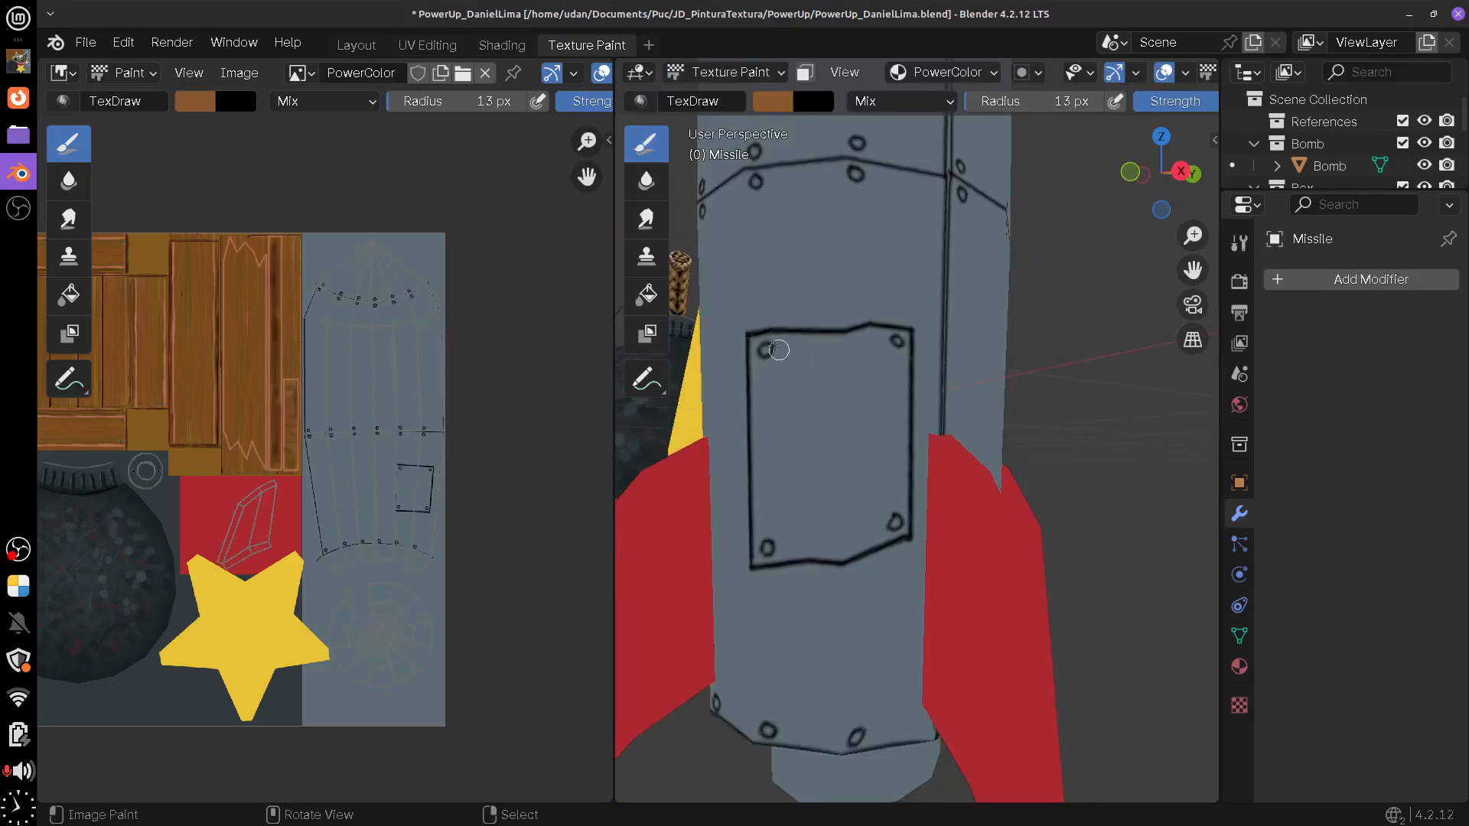
drag(750, 335, 892, 327)
key(ctrl+z)
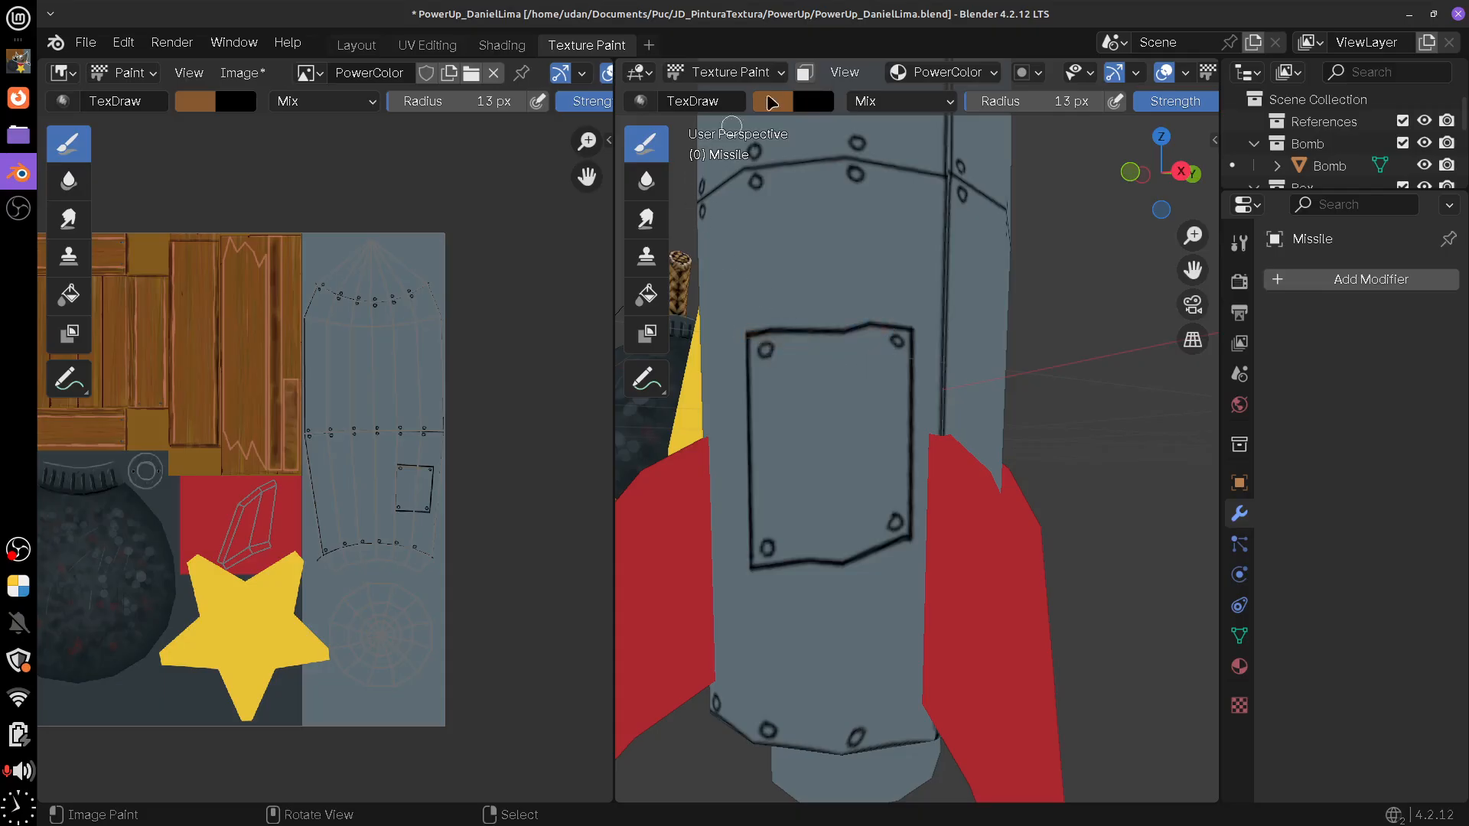
key(x)
key(bracketleft)
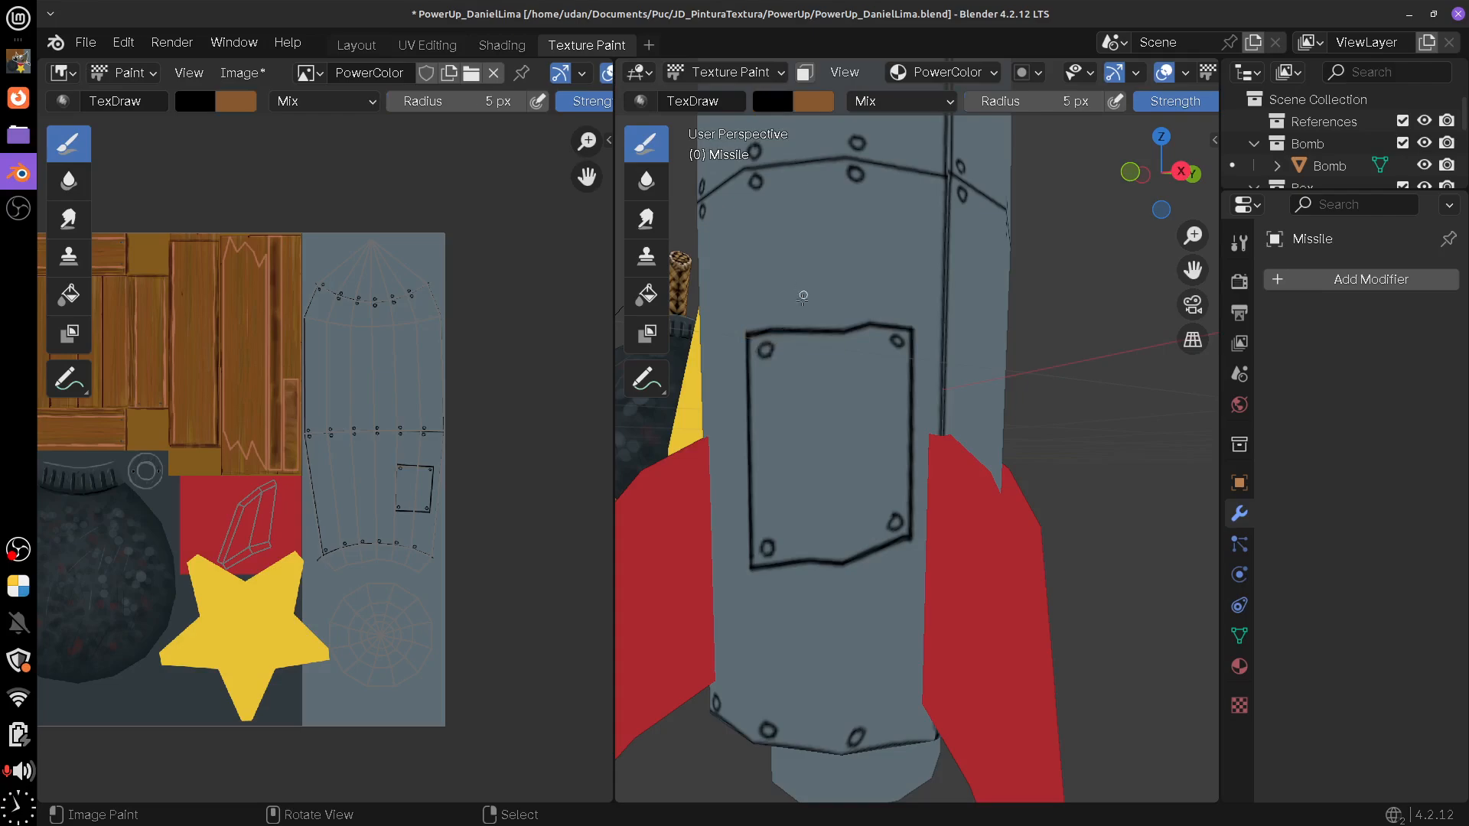
drag(756, 310, 916, 305)
key(ctrl+z)
drag(748, 325, 891, 323)
key(ctrl+z)
mouse_move(748, 325)
mouse_down()
mouse_move(915, 312)
mouse_move(794, 329)
mouse_move(906, 312)
mouse_up()
key(ctrl+z)
key(ctrl+z)
Paint straighter black lines over all four sides of the panel outline directly on the missile
drag(746, 335, 907, 334)
drag(763, 339, 893, 353)
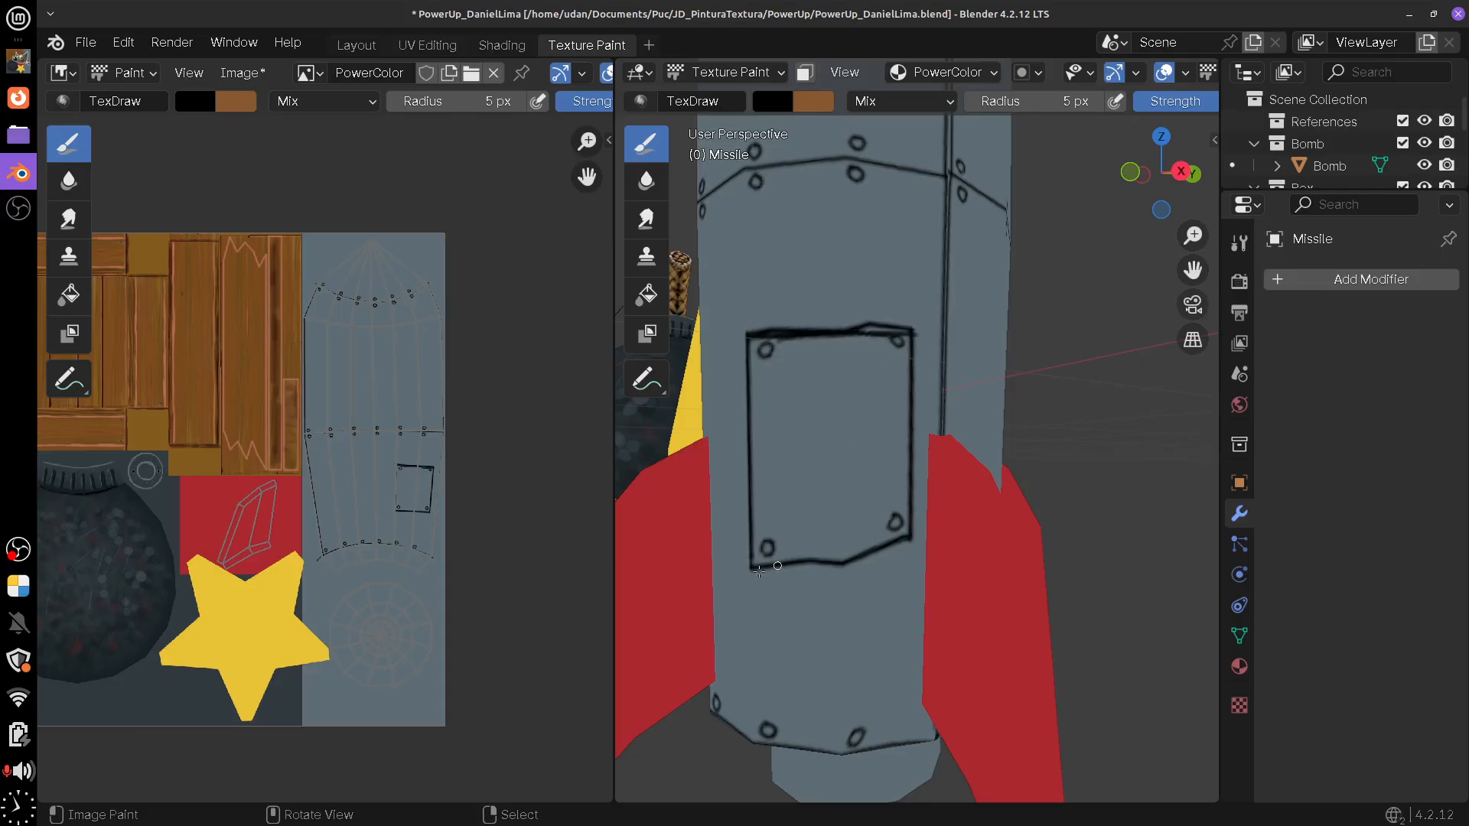
drag(759, 571, 897, 541)
drag(747, 337, 748, 564)
drag(911, 334, 908, 537)
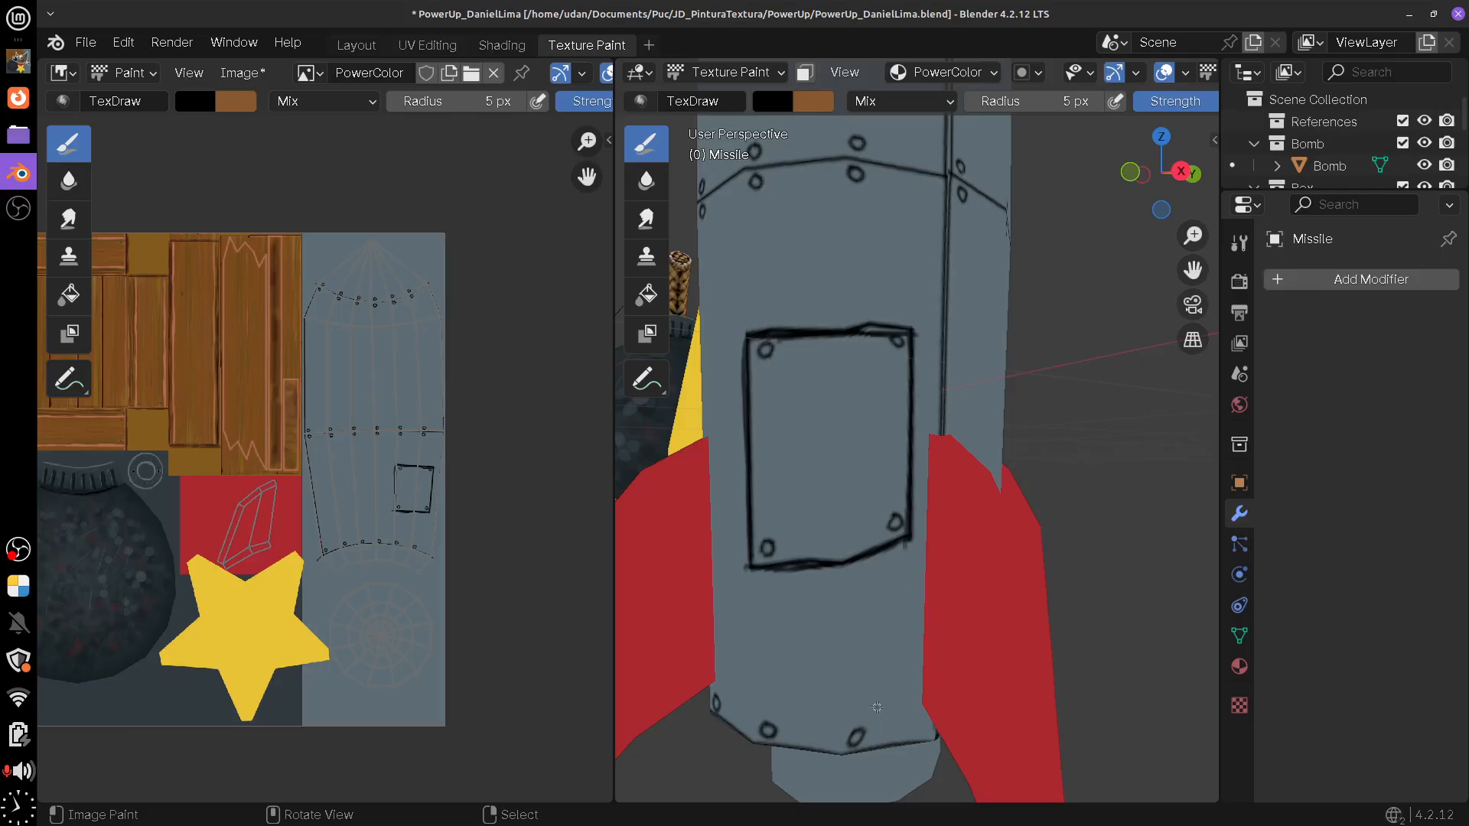
Examine the repainted panel outline on the missile from several angles and on the flat texture
drag(886, 665, 940, 657)
mouse_move(912, 586)
mouse_down()
mouse_move(938, 502)
mouse_move(934, 553)
mouse_move(942, 527)
mouse_up()
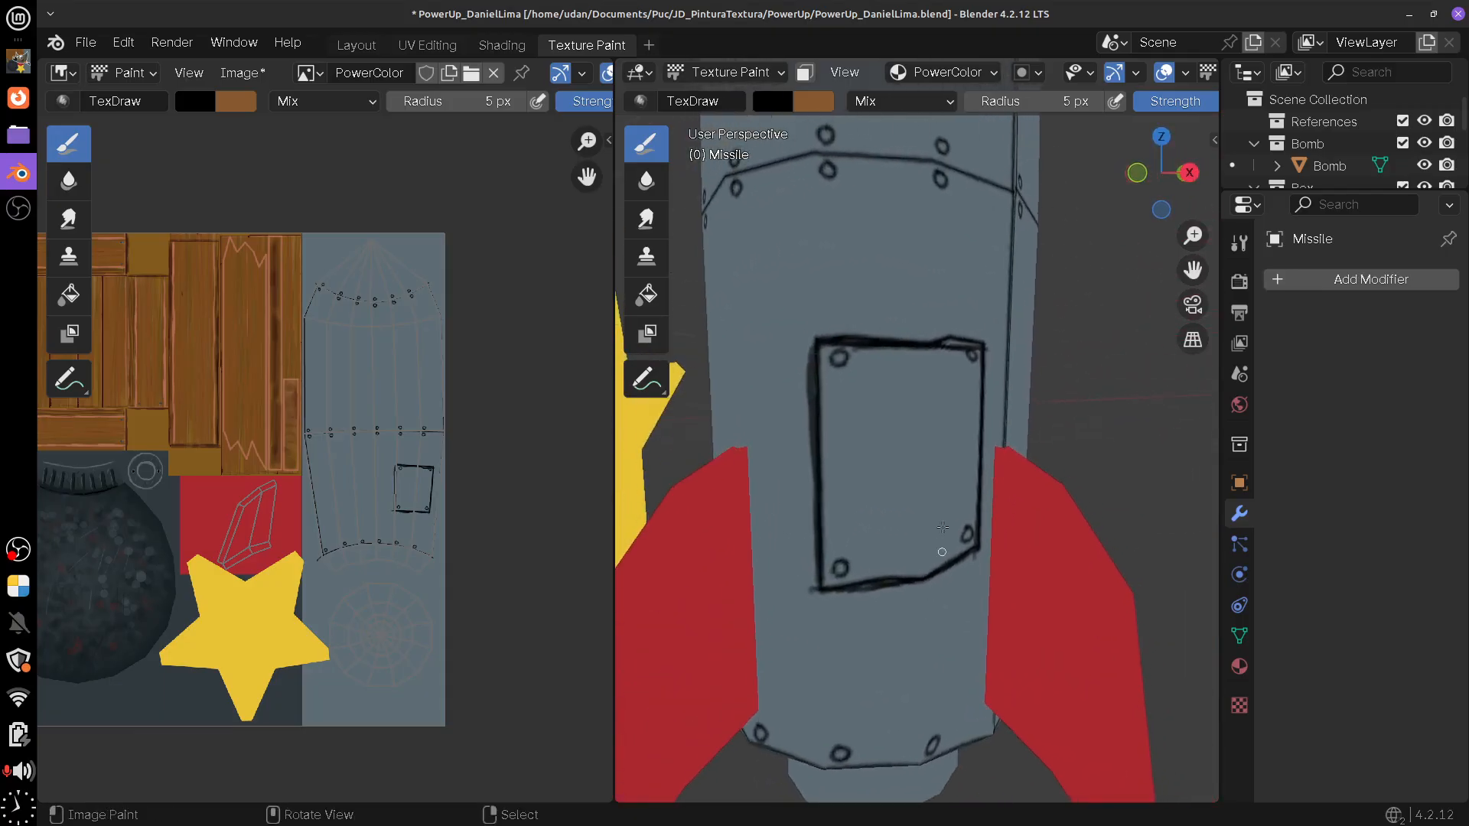
drag(907, 467, 960, 514)
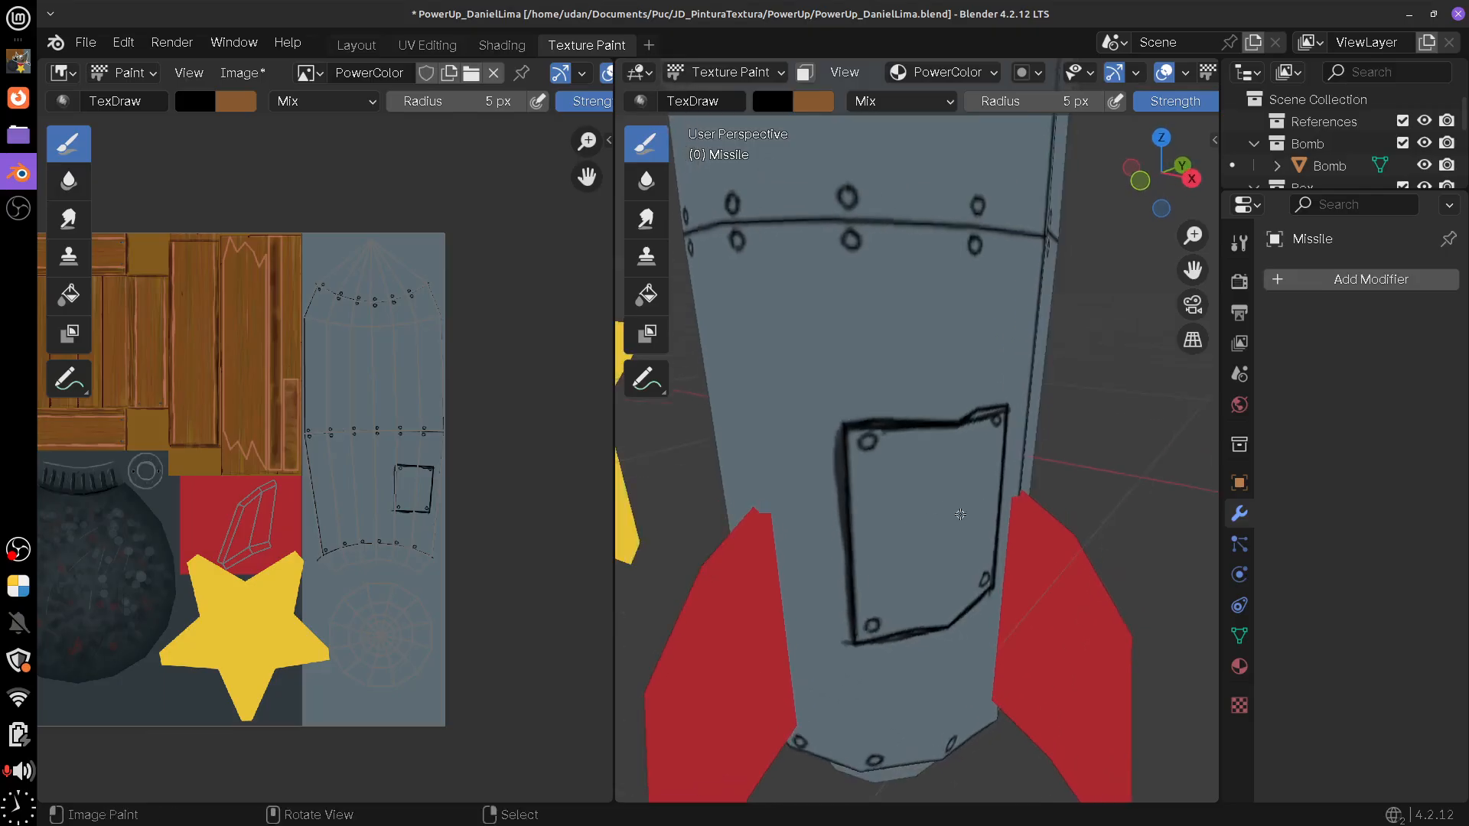
drag(923, 507, 930, 512)
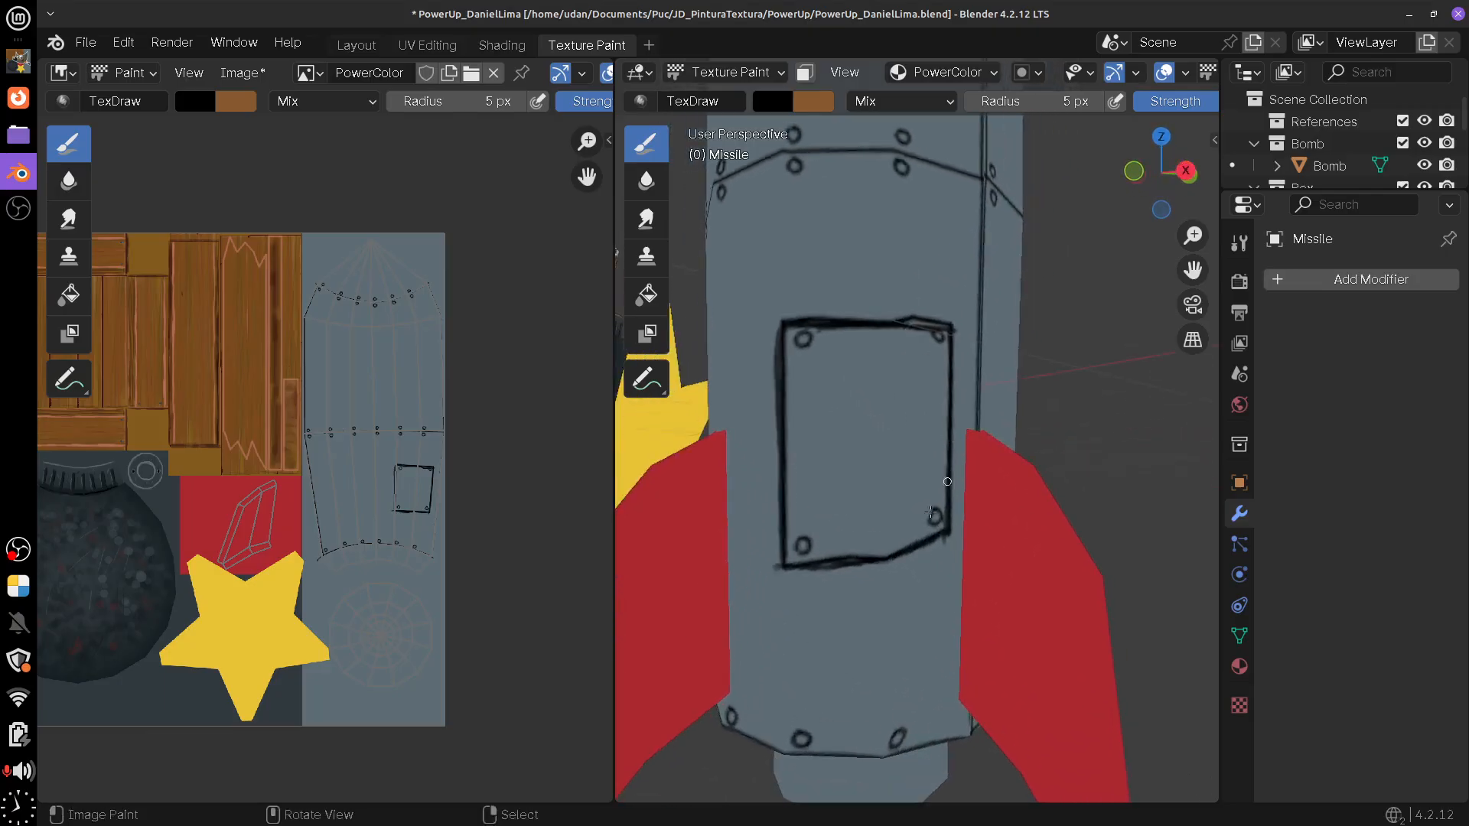
scroll(432, 485, up, 6)
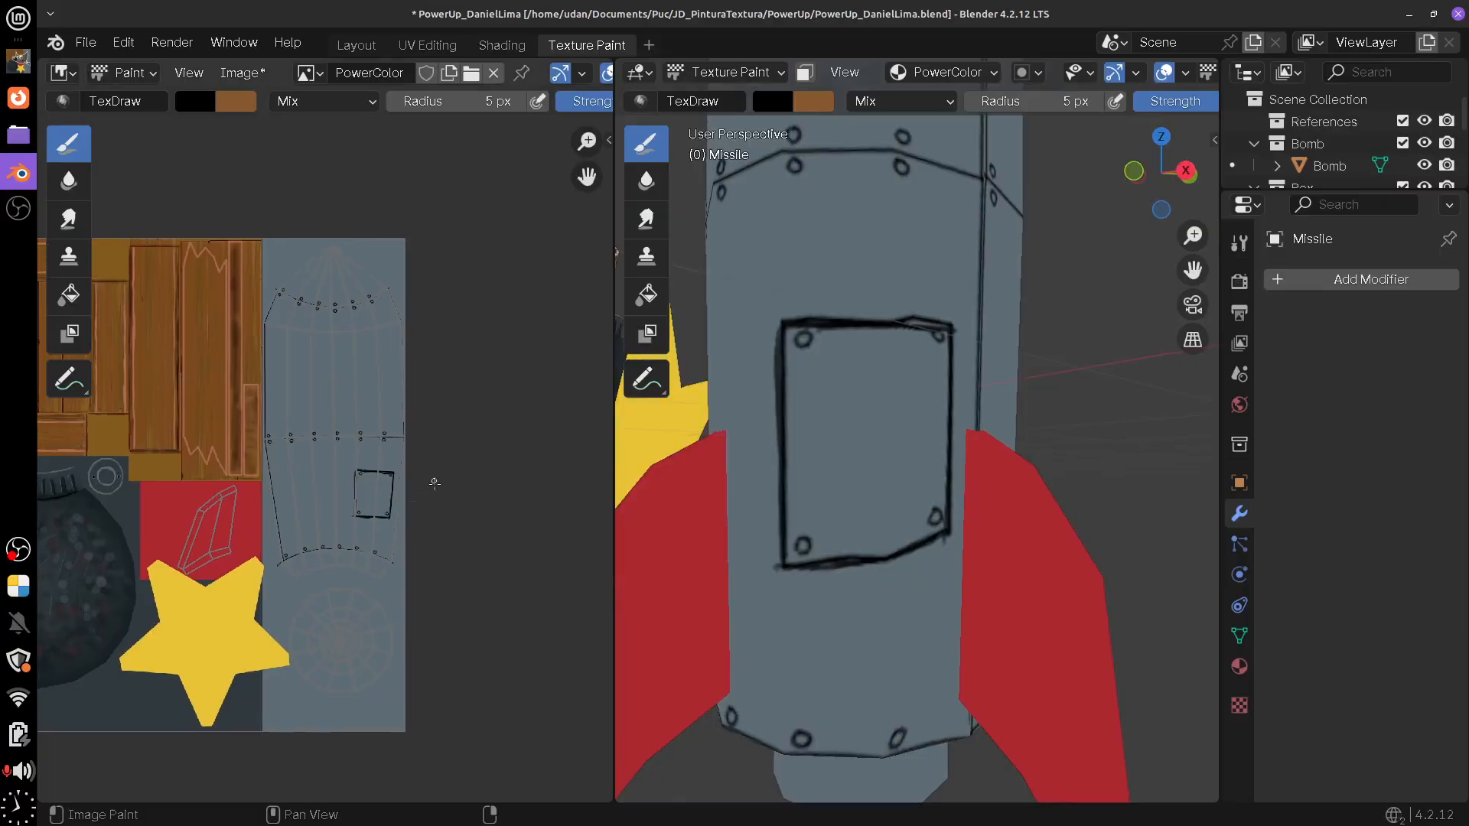
scroll(515, 587, right, 5)
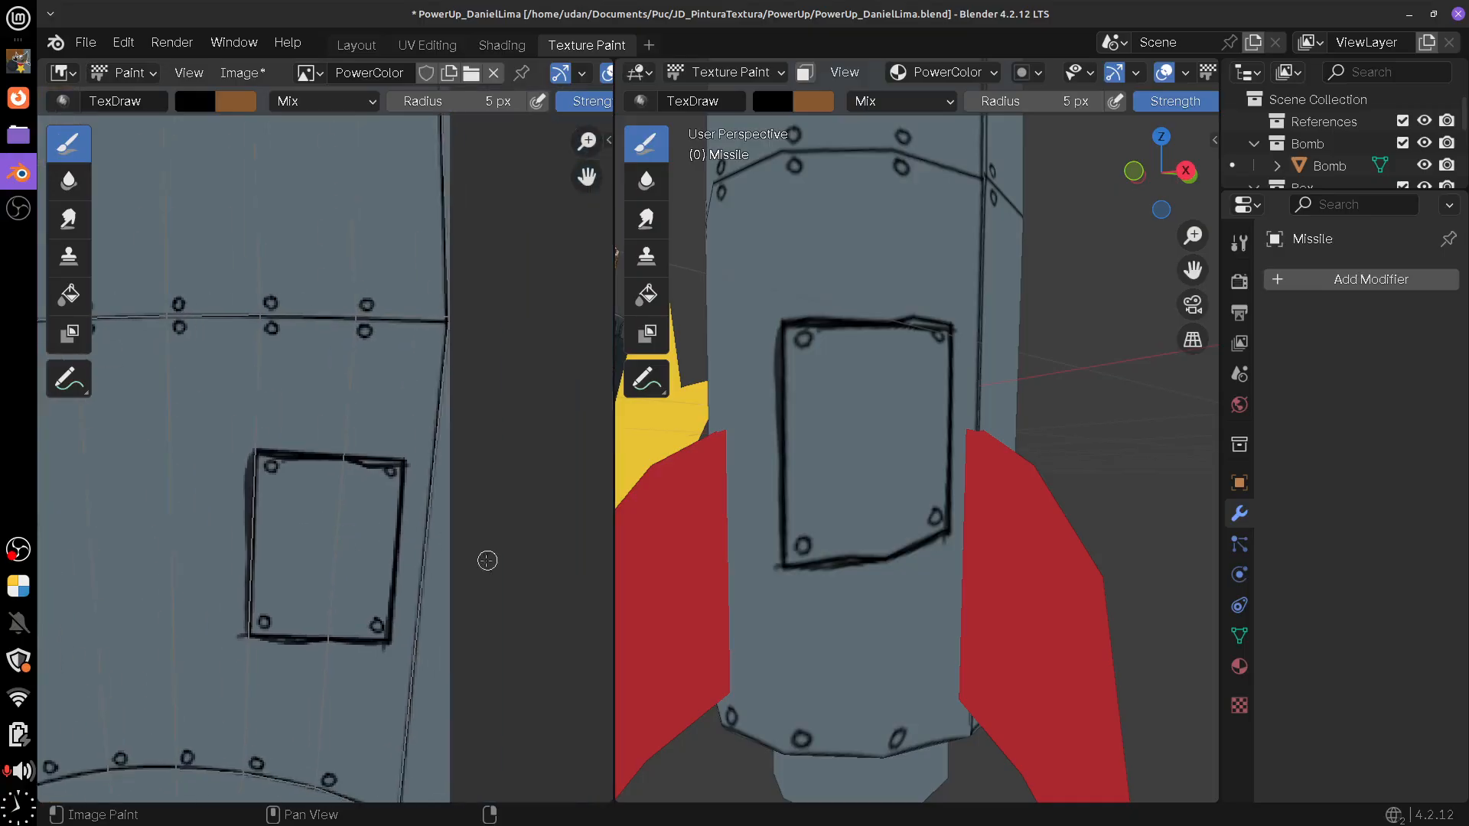
Examine the repainted panel outline on the flat texture and on the whole missile from another angle
scroll(452, 545, up, 2)
scroll(447, 543, up, 1)
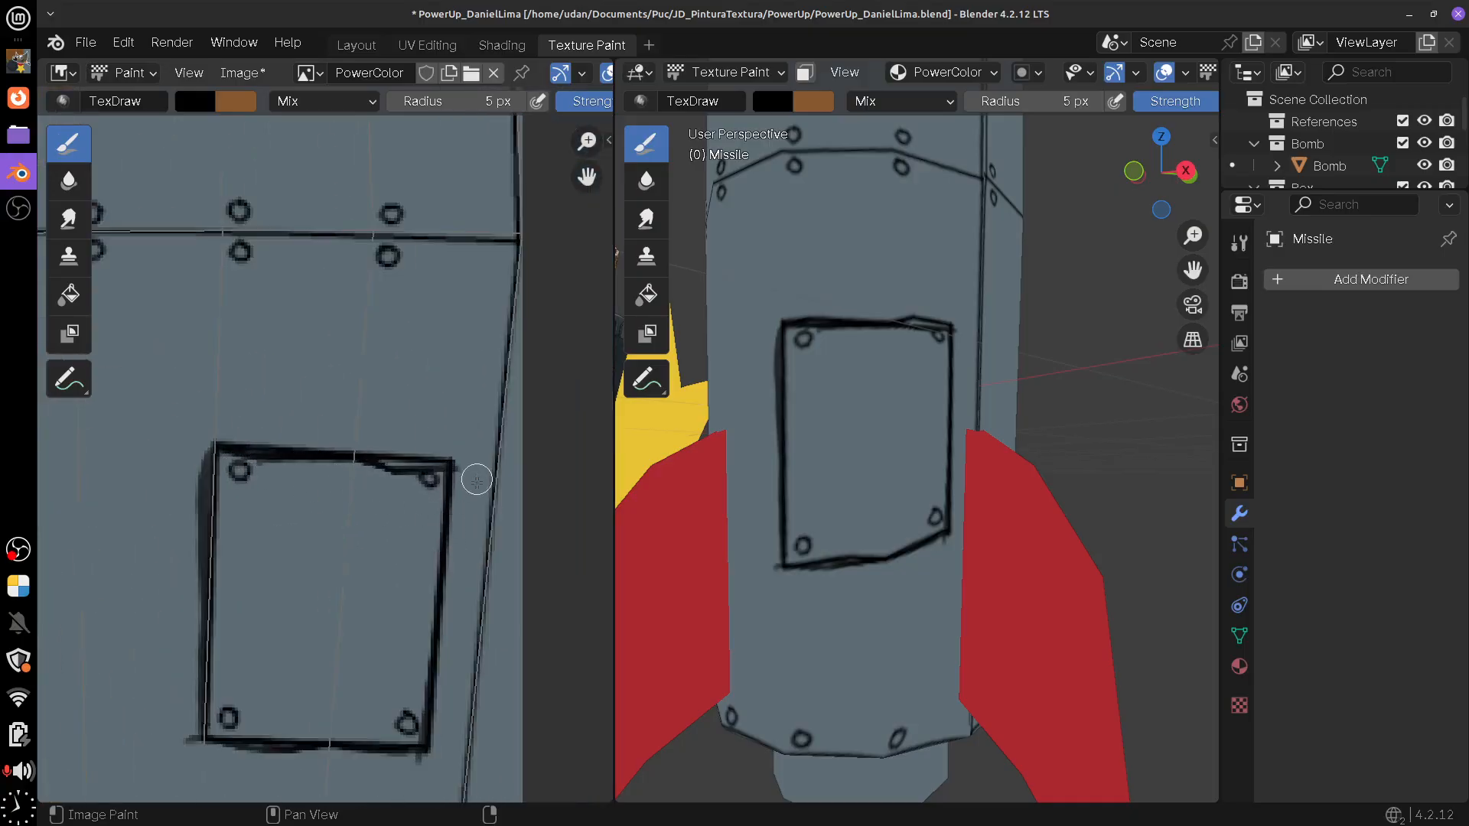
scroll(1048, 575, down, 6)
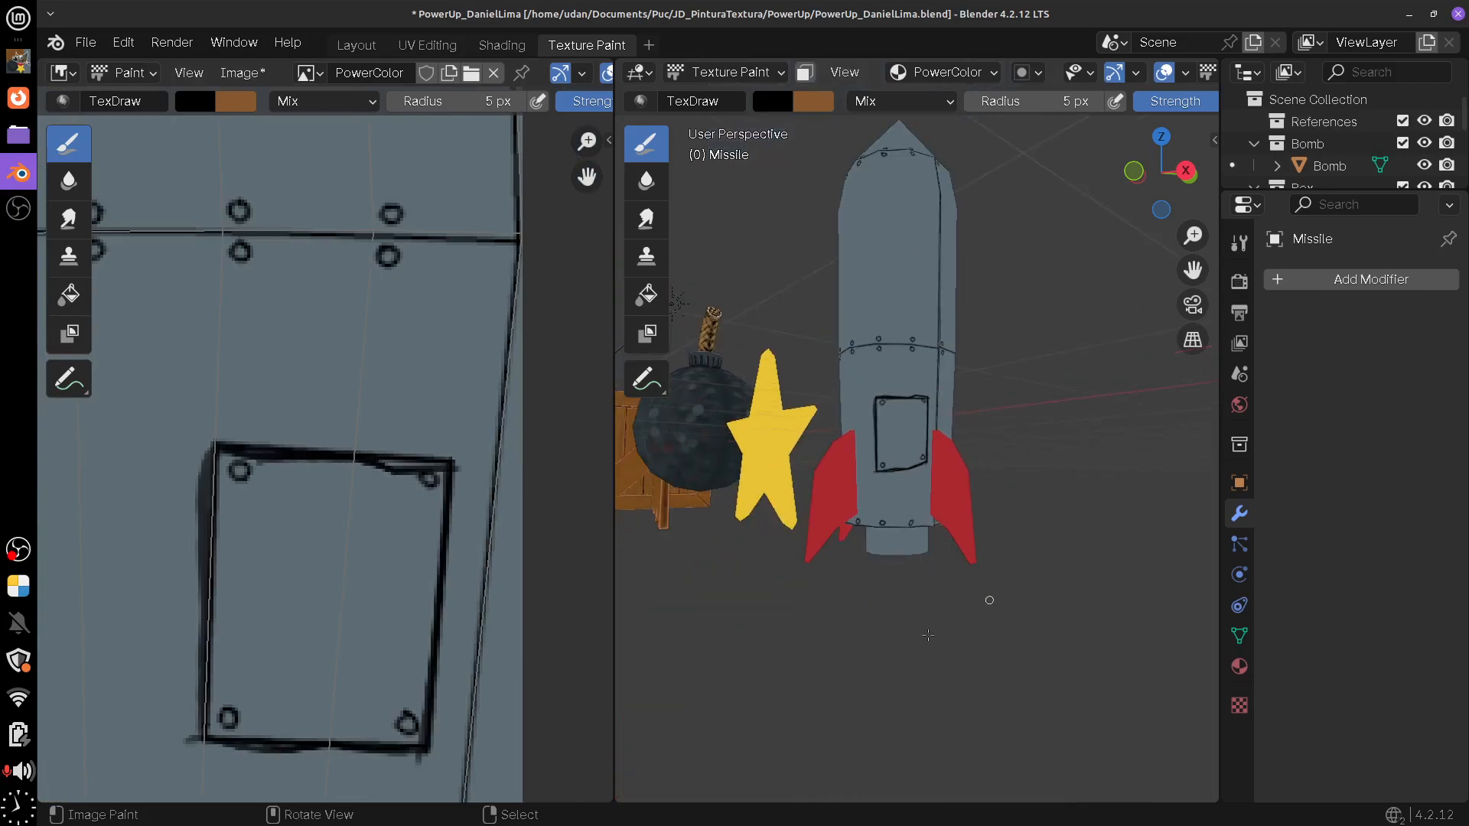
scroll(371, 612, down, 1)
scroll(371, 612, down, 4)
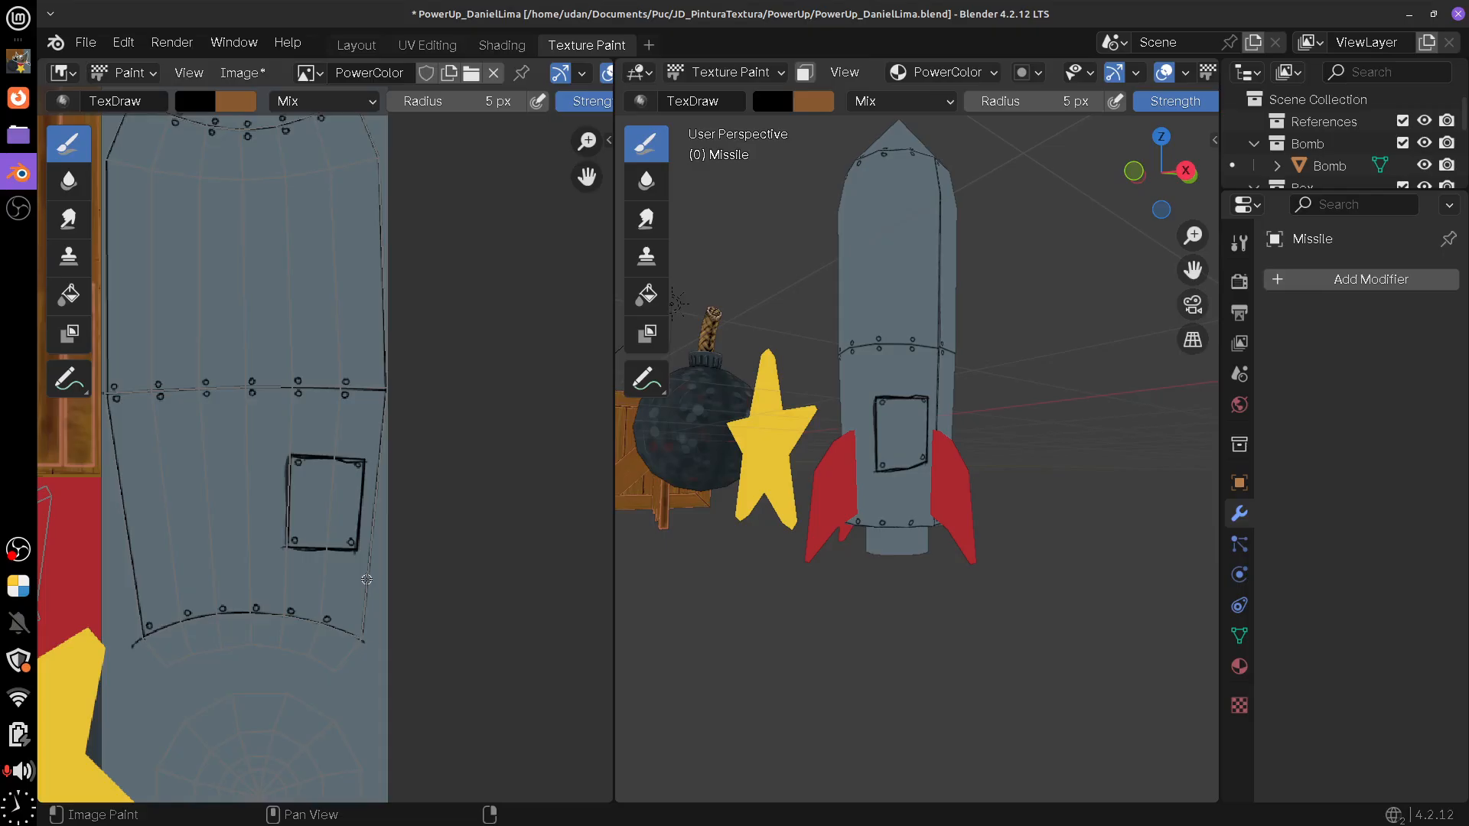
drag(966, 425, 1038, 506)
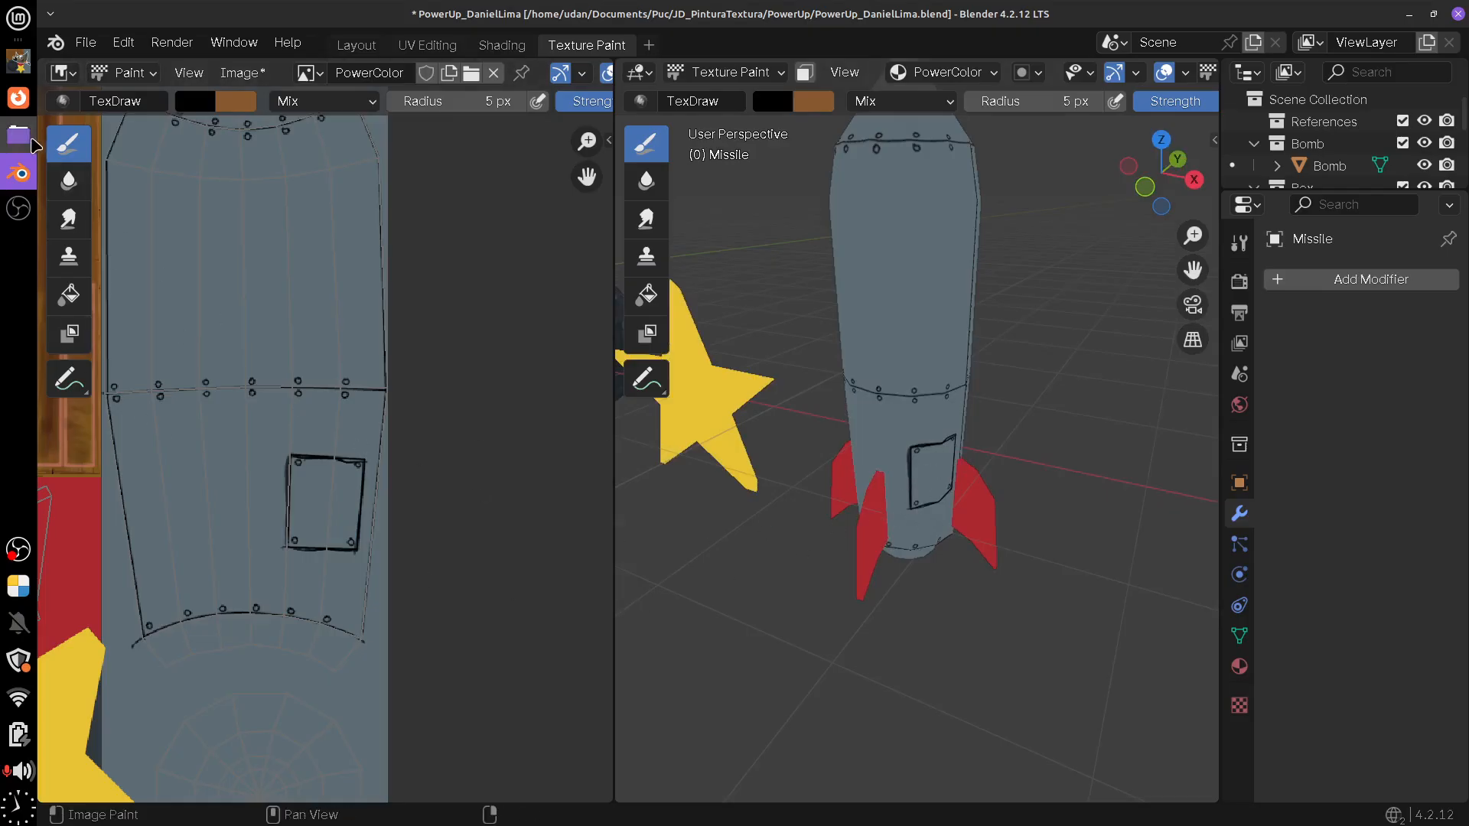
Switch to GIMP and erase the panel outline and its four corner rivets from the Lines layer with a size 16 Eraser
click(19, 61)
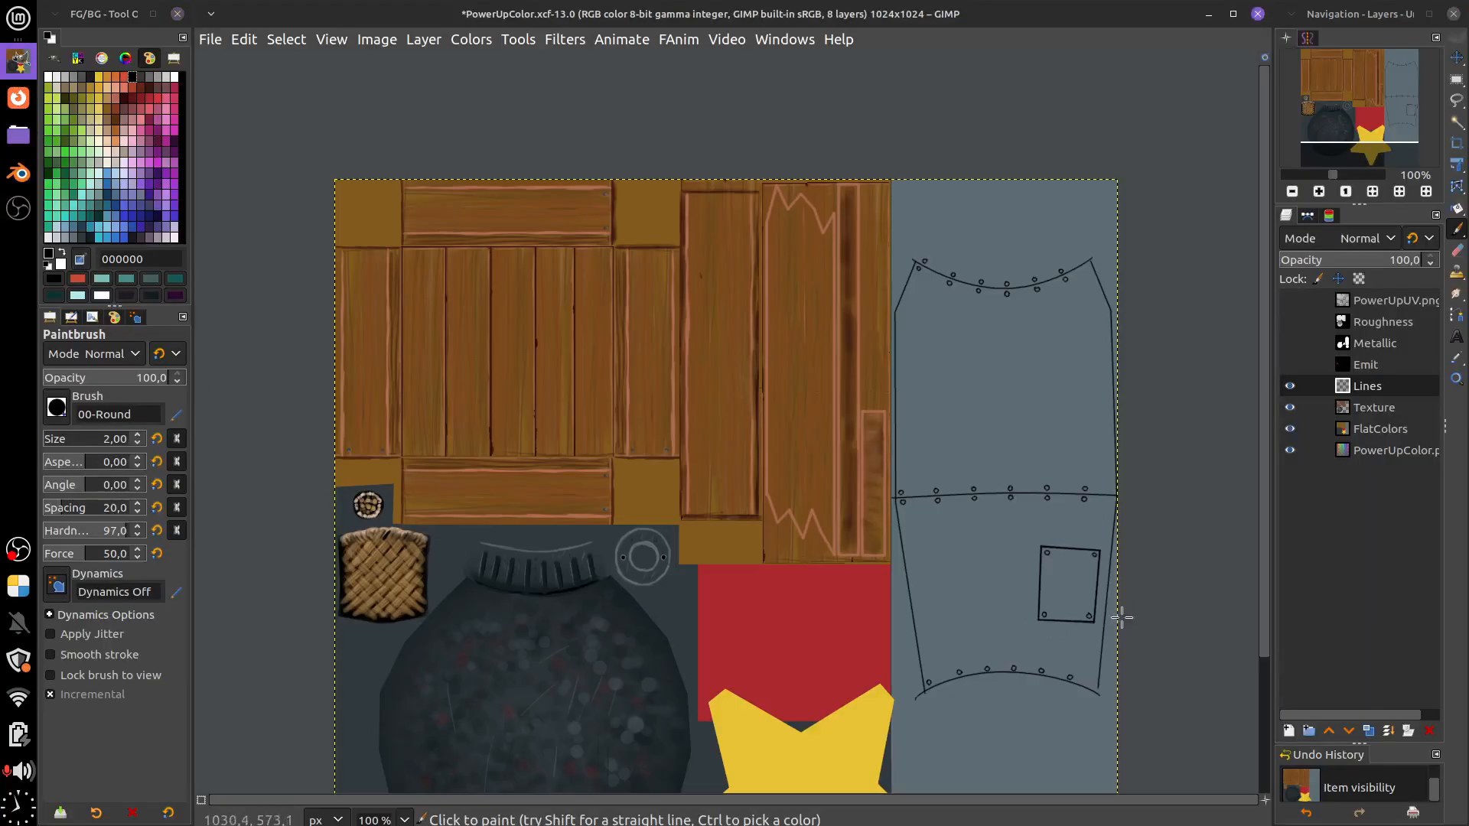
drag(1113, 635, 1069, 611)
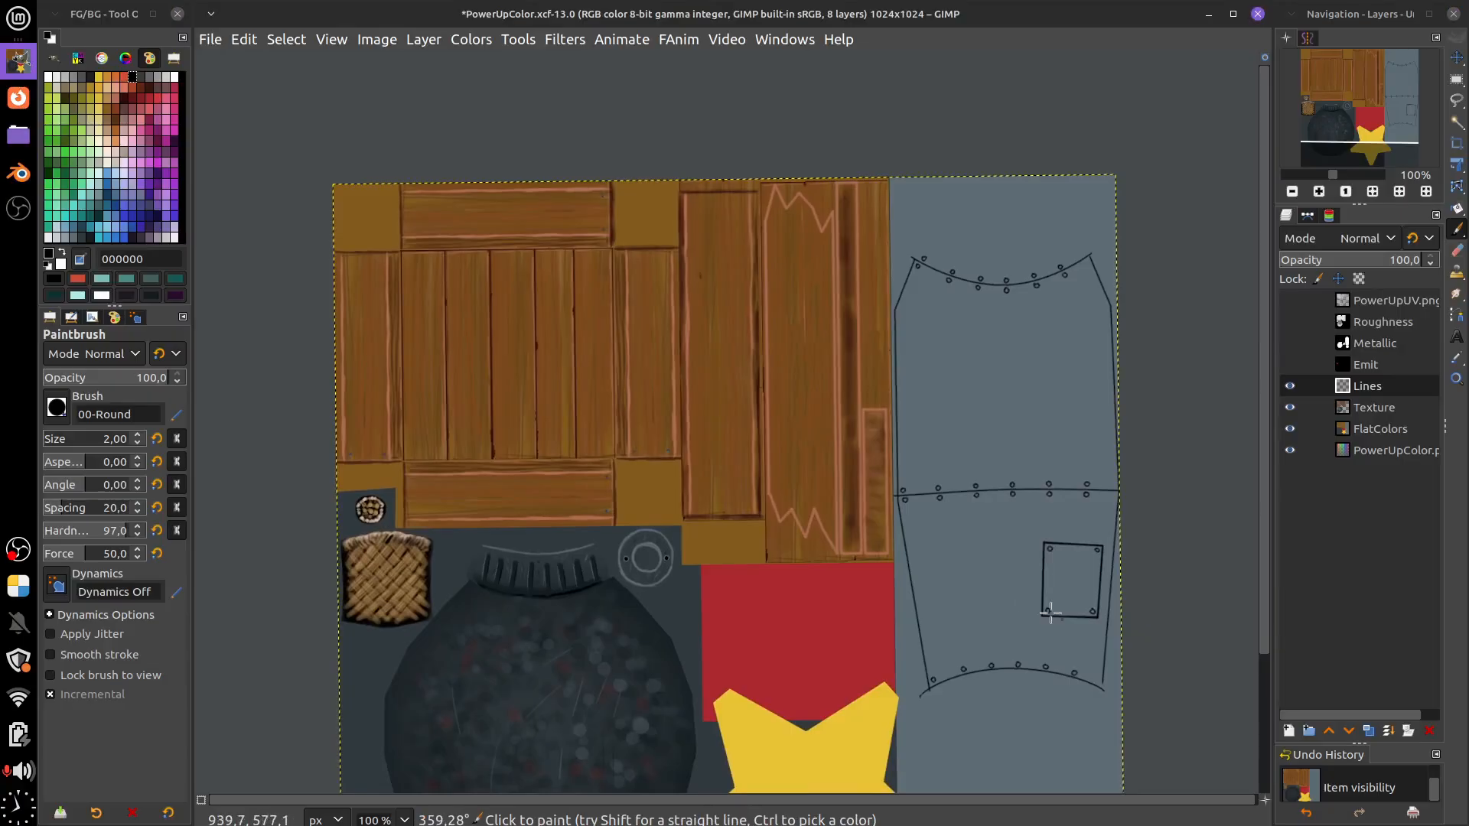
key(shift+1)
drag(1166, 611, 1061, 500)
scroll(1080, 521, up, 2)
scroll(1080, 521, up, 1)
drag(981, 525, 1036, 600)
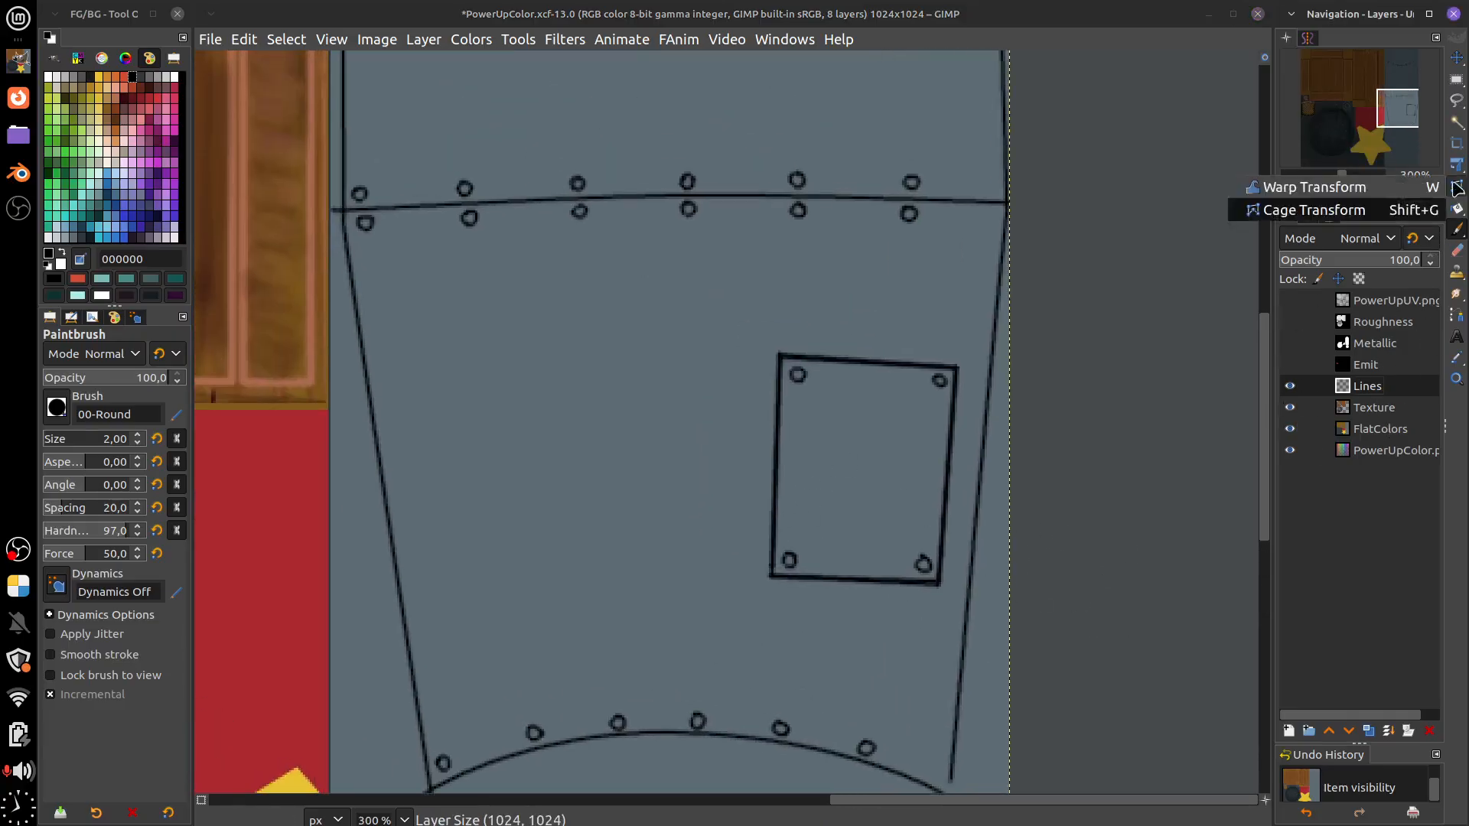
click(1458, 252)
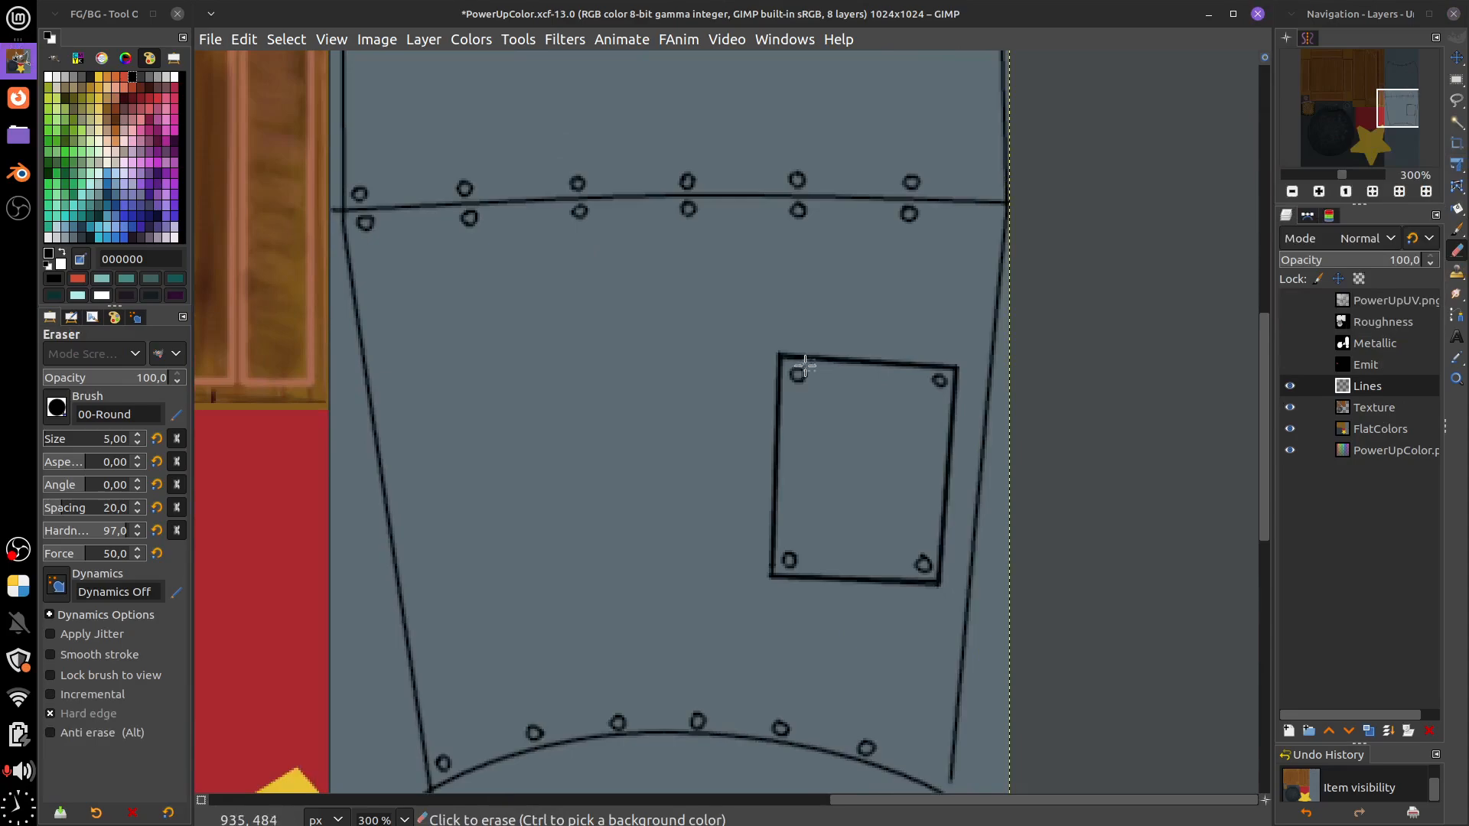
key(bracketright)
key(bracketright)
key(bracketright)
key(bracketright)
key(bracketright)
key(bracketright)
key(bracketright)
key(bracketright)
key(bracketright)
key(bracketright)
key(bracketright)
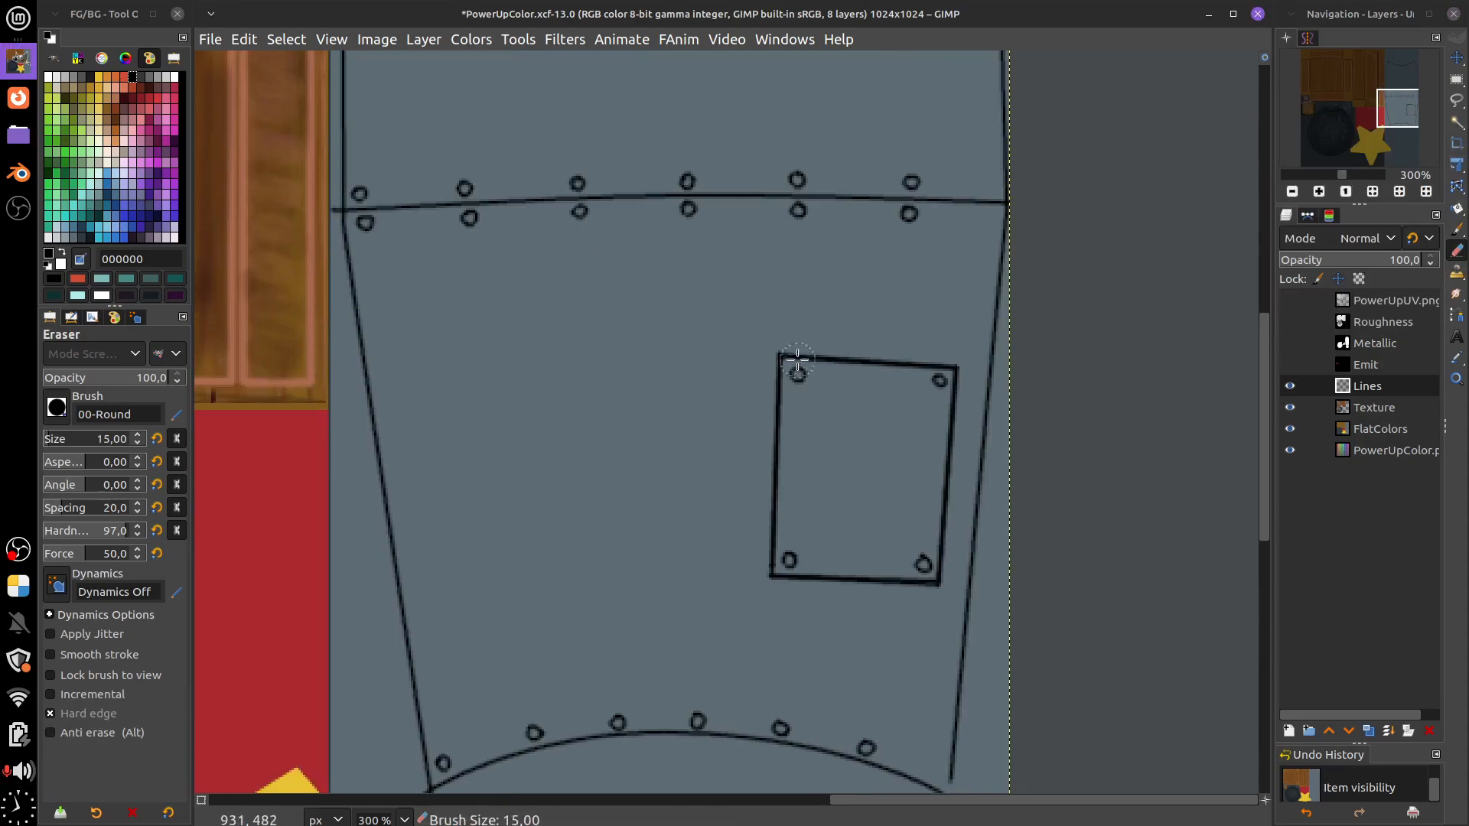
mouse_move(798, 362)
mouse_down()
mouse_move(787, 428)
mouse_move(833, 356)
mouse_move(920, 370)
mouse_move(947, 411)
mouse_move(928, 574)
mouse_move(796, 572)
mouse_up()
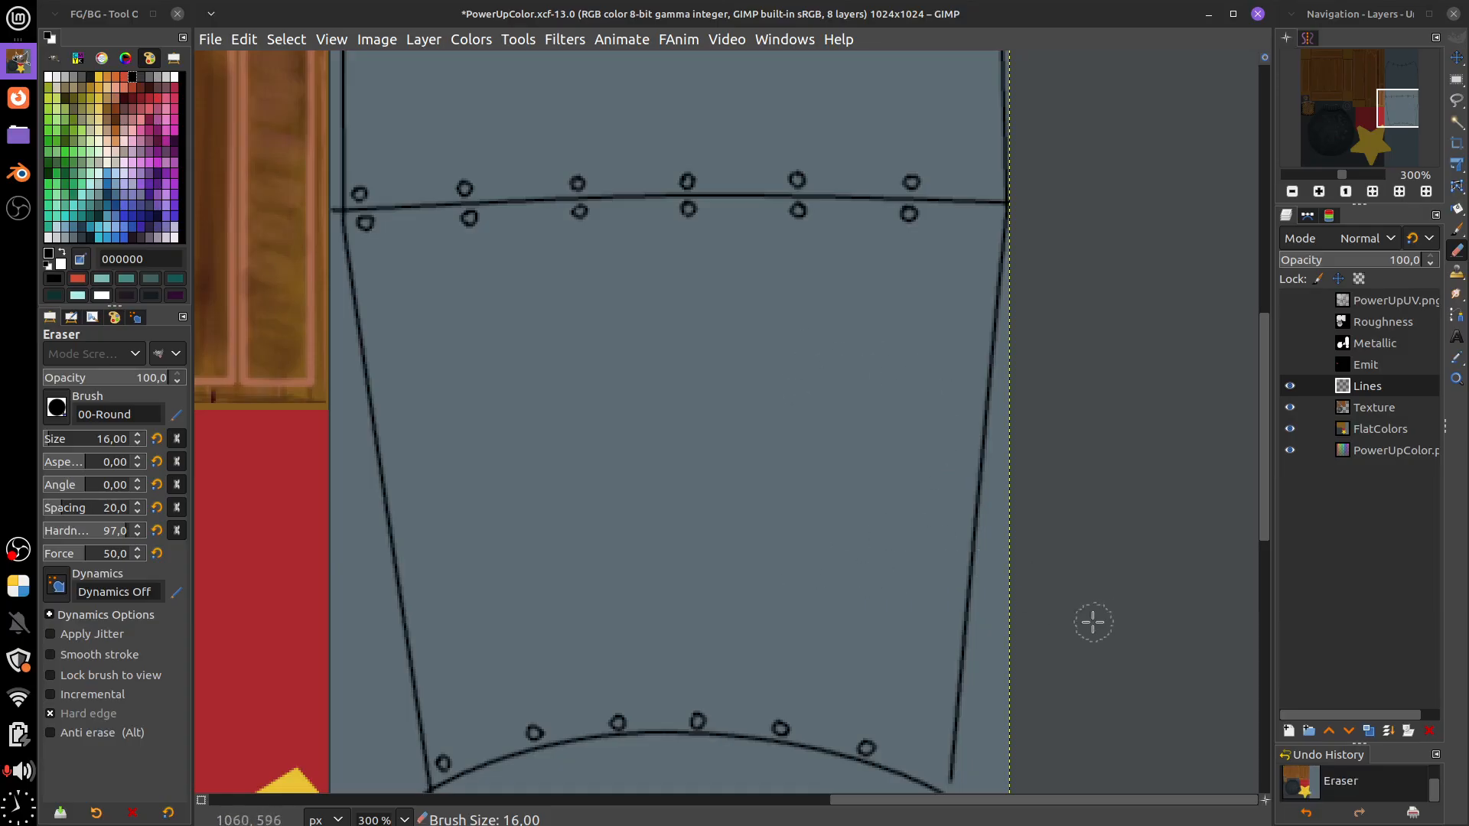
Straighten the rotated canvas and show the PowerUpUV.png layer over the texture around the missile's nose cone
right_click(1096, 629)
click(1055, 707)
shift+middle_click(1075, 489)
shift+middle_click(1077, 488)
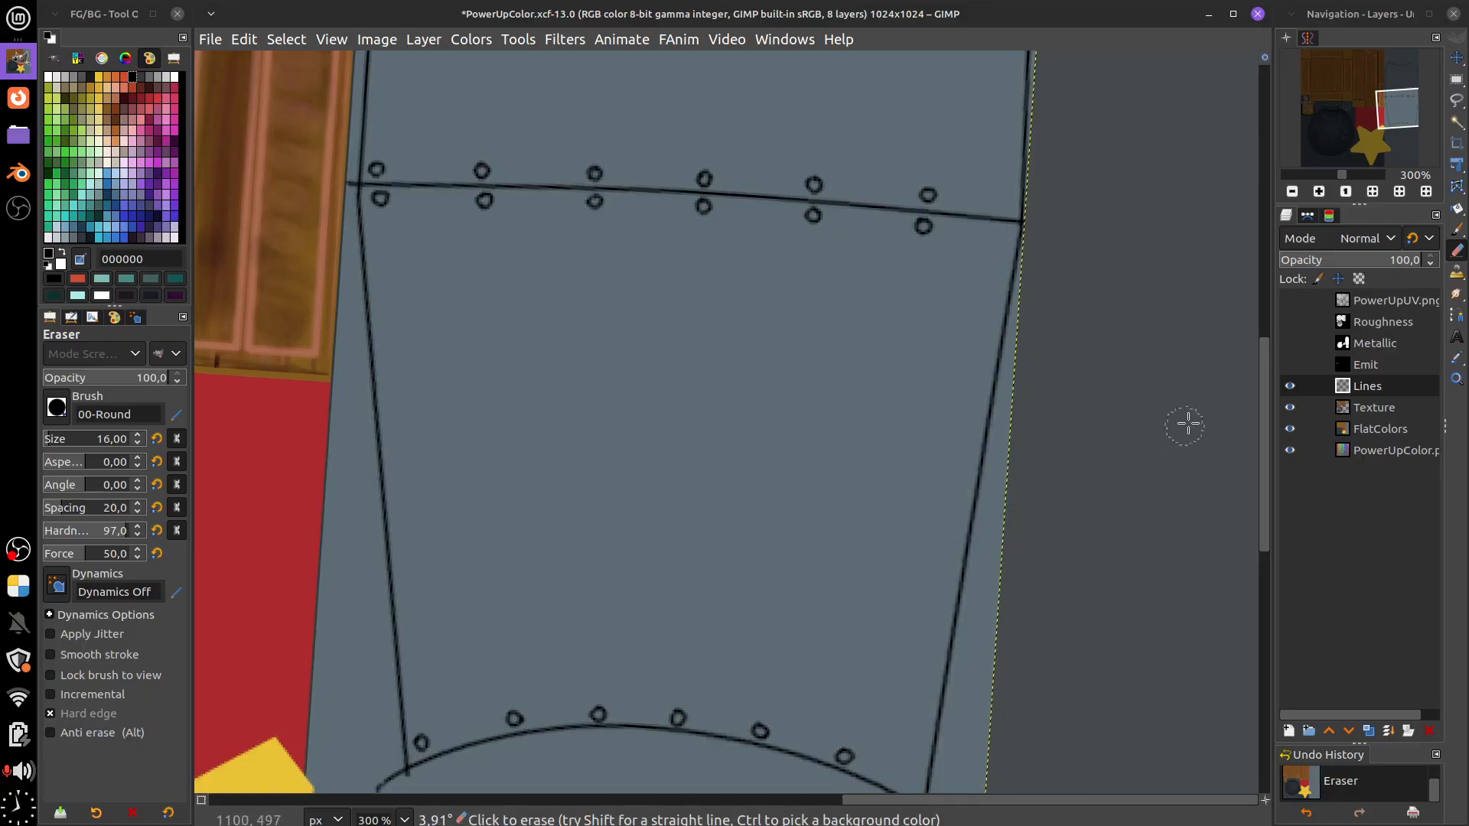
key(shift+1)
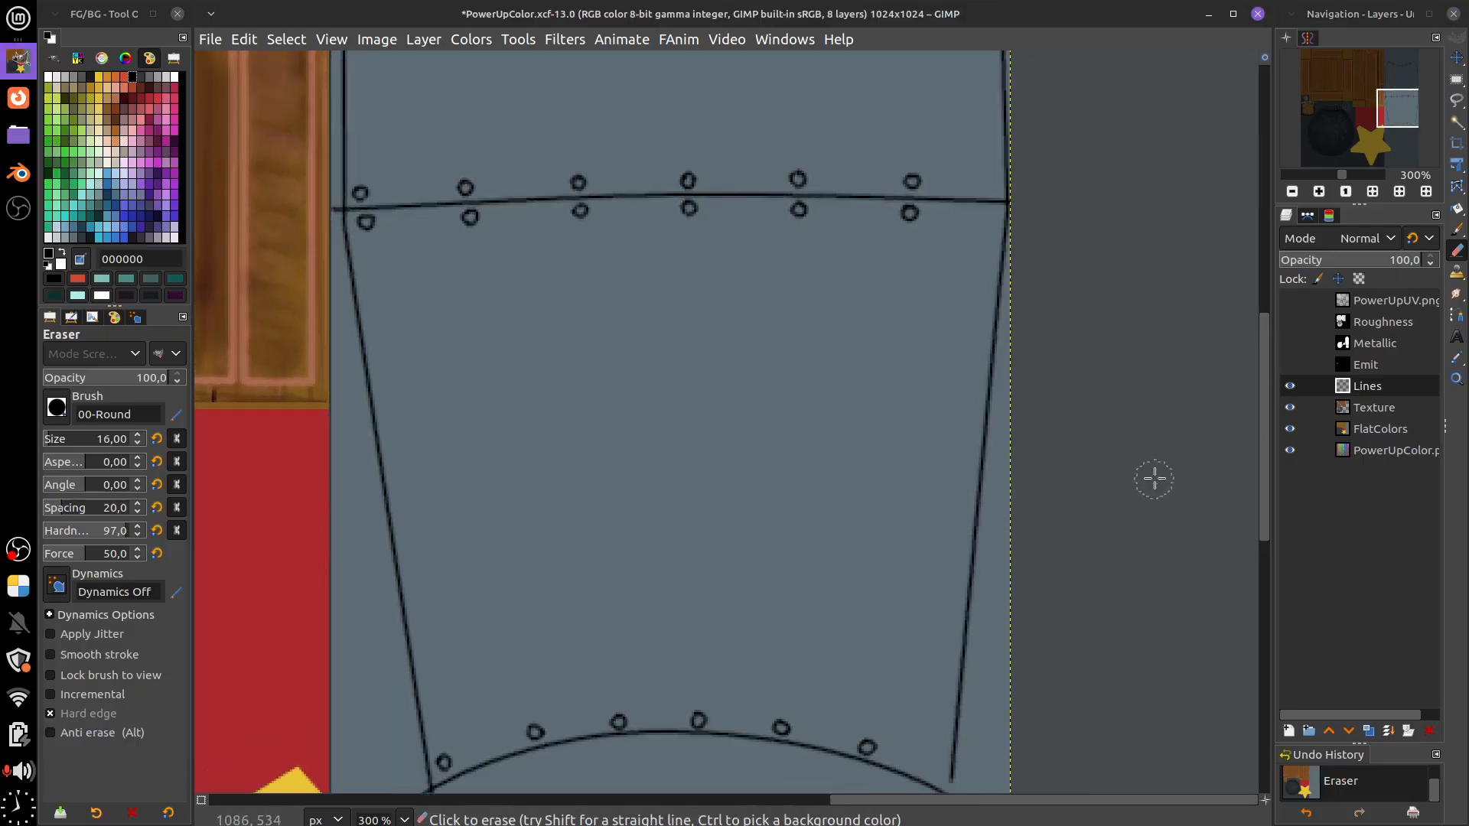
ctrl+scroll(1140, 535, down, 3)
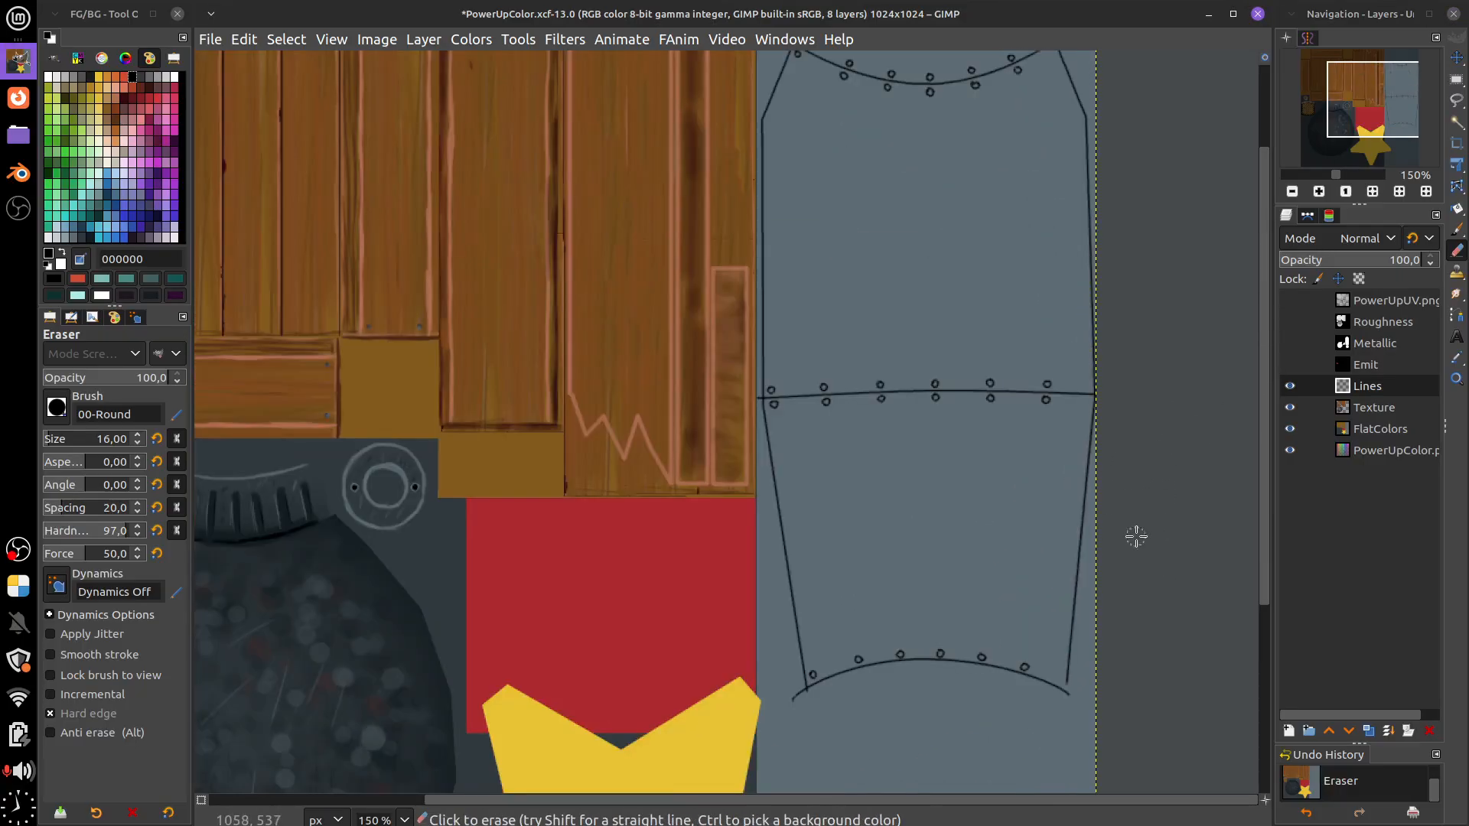
click(1290, 300)
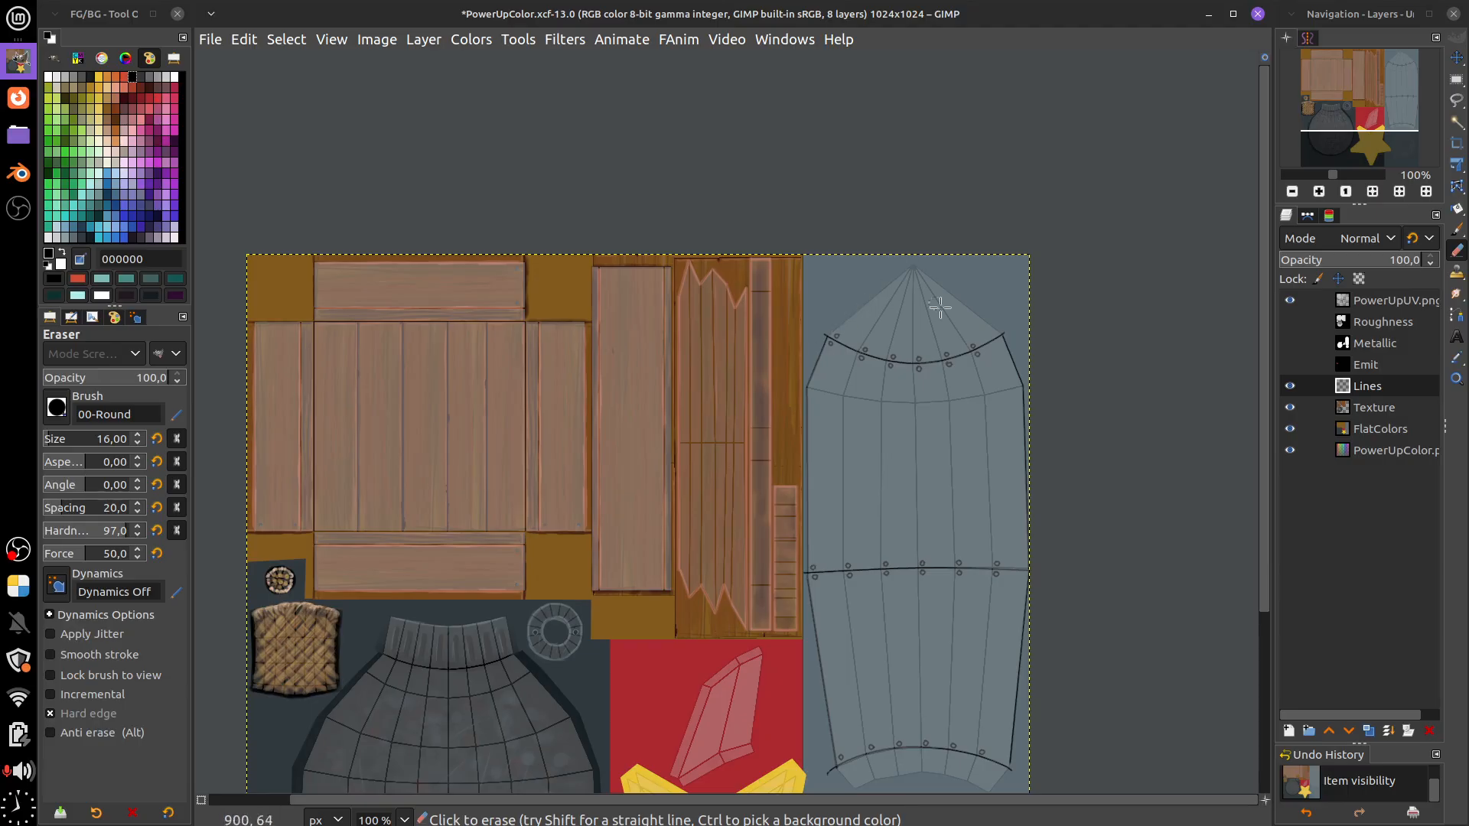
ctrl+scroll(1025, 385, up, 2)
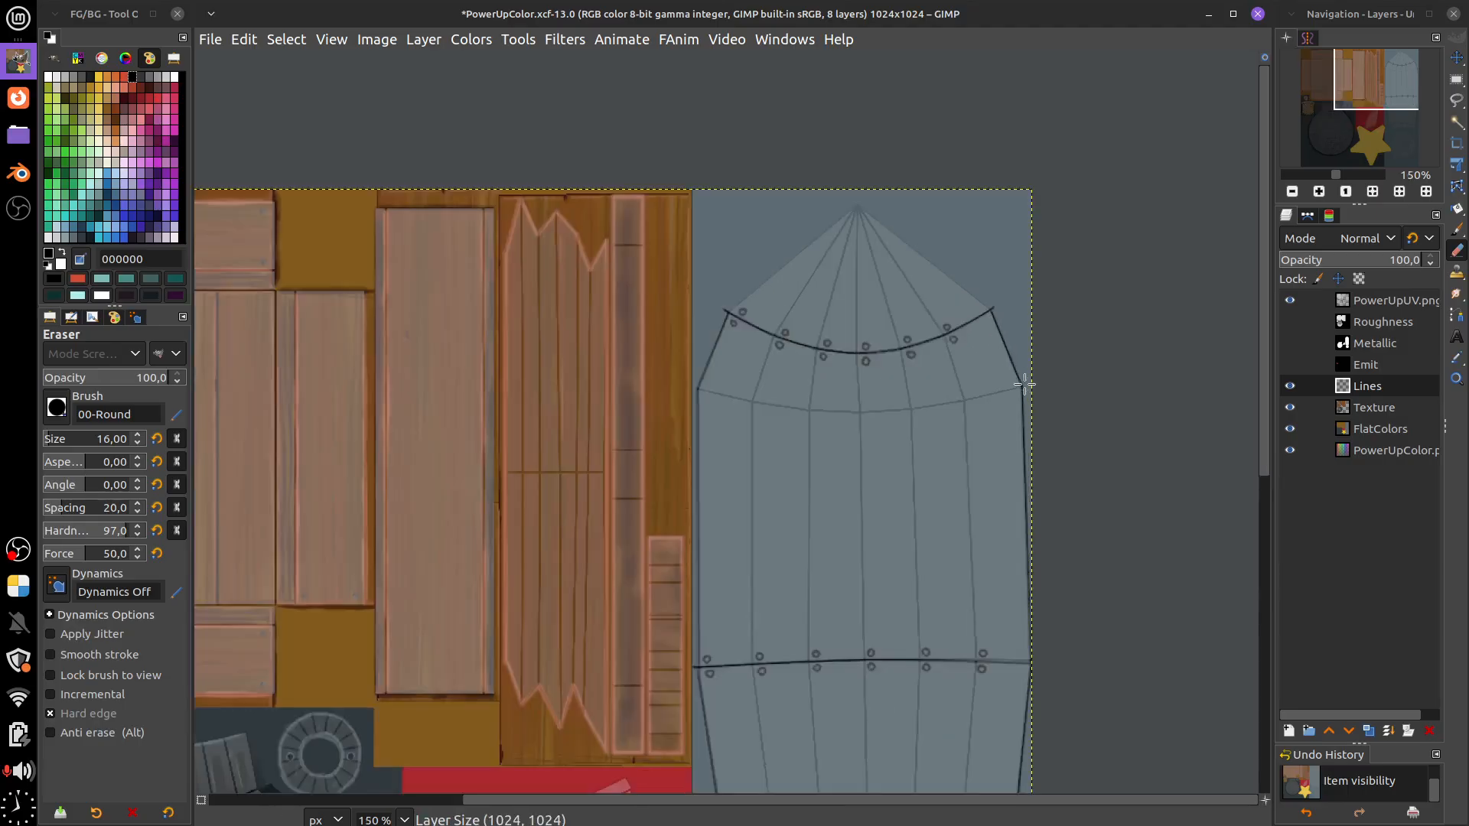
Switch to Firefox and study the vintage tin toy rocket reference photos, comparing them with the missile in Blender
click(18, 174)
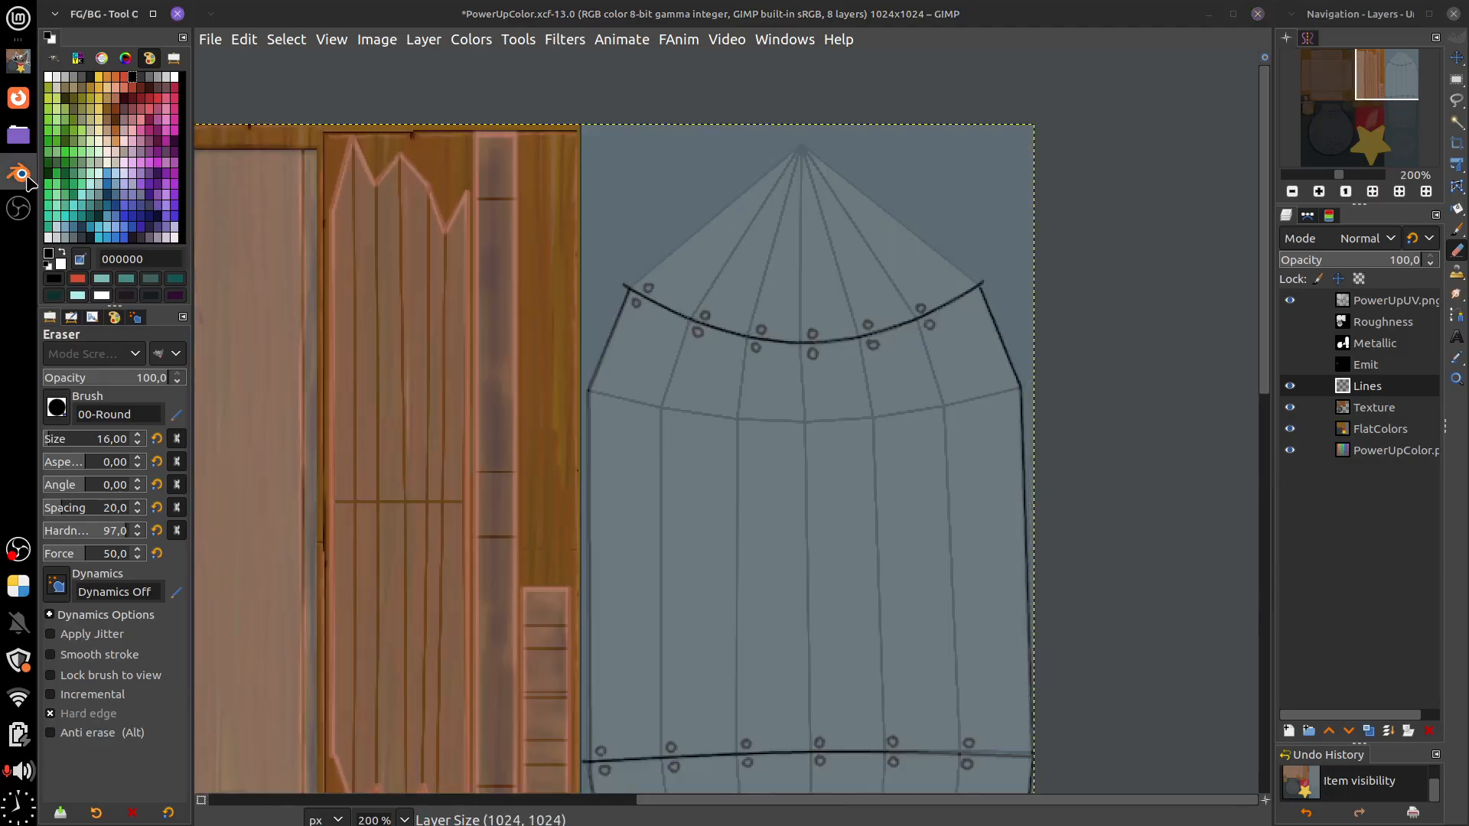
click(18, 97)
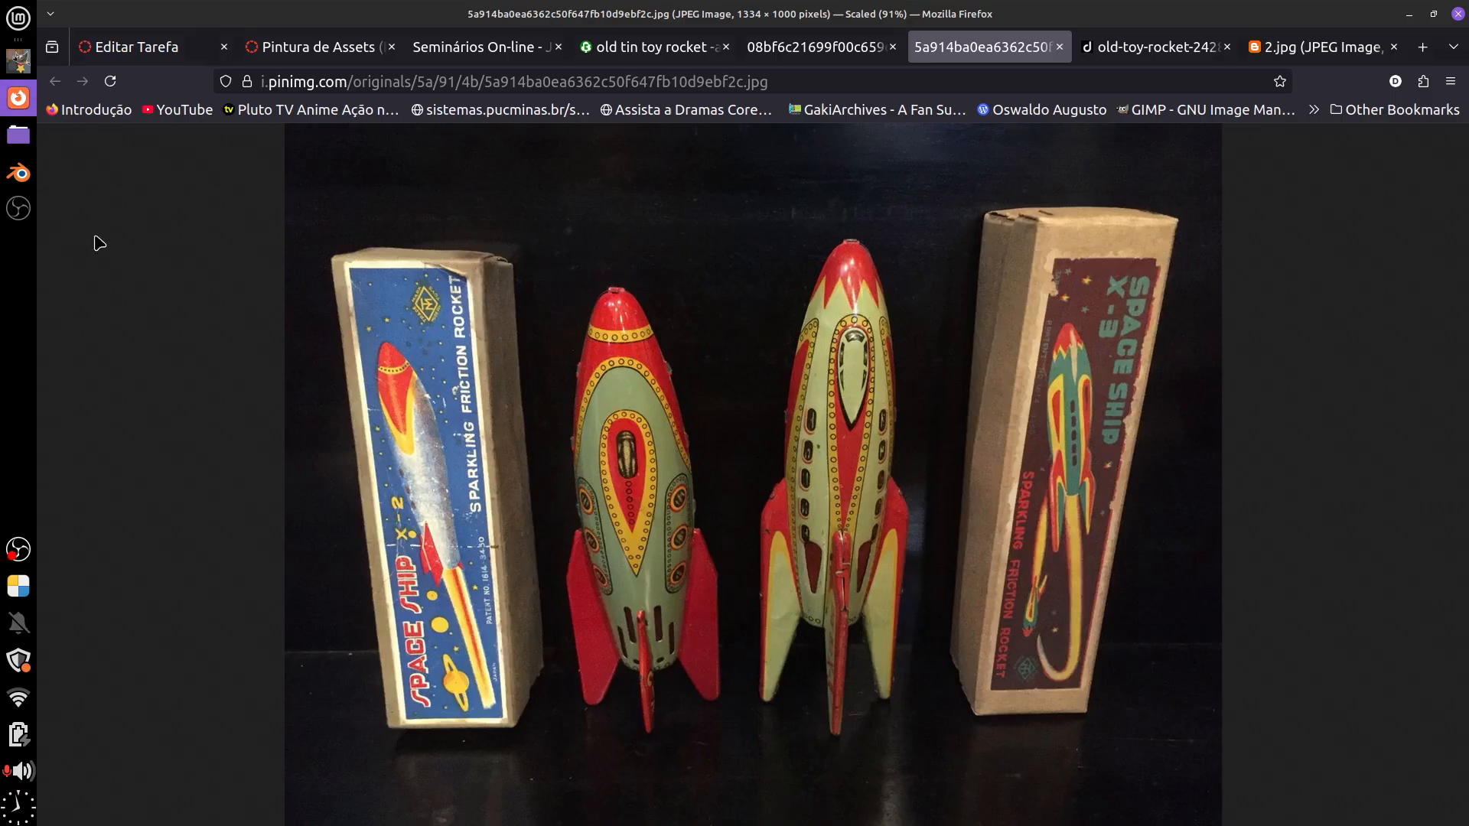
click(629, 324)
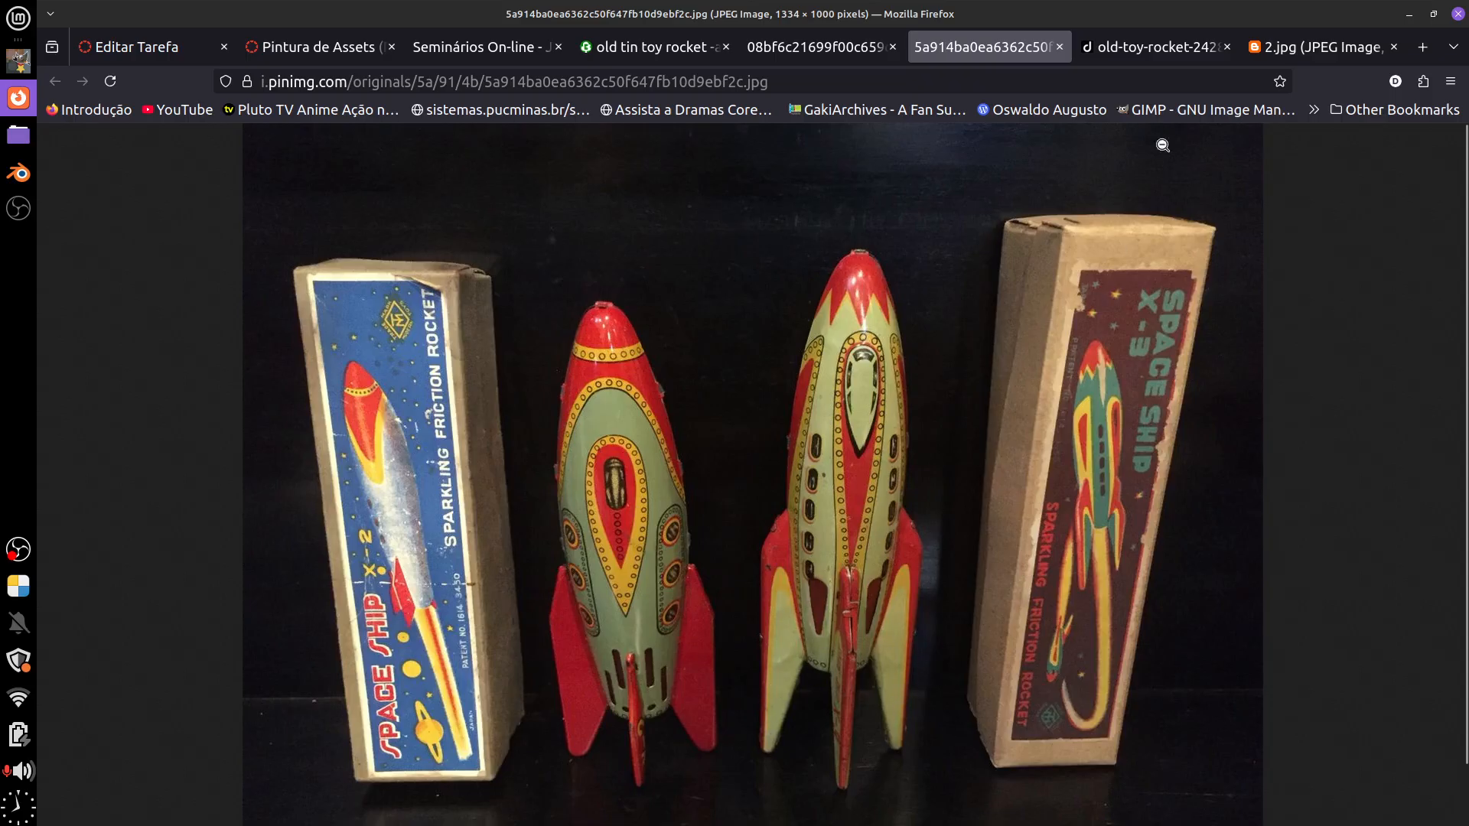
click(1110, 47)
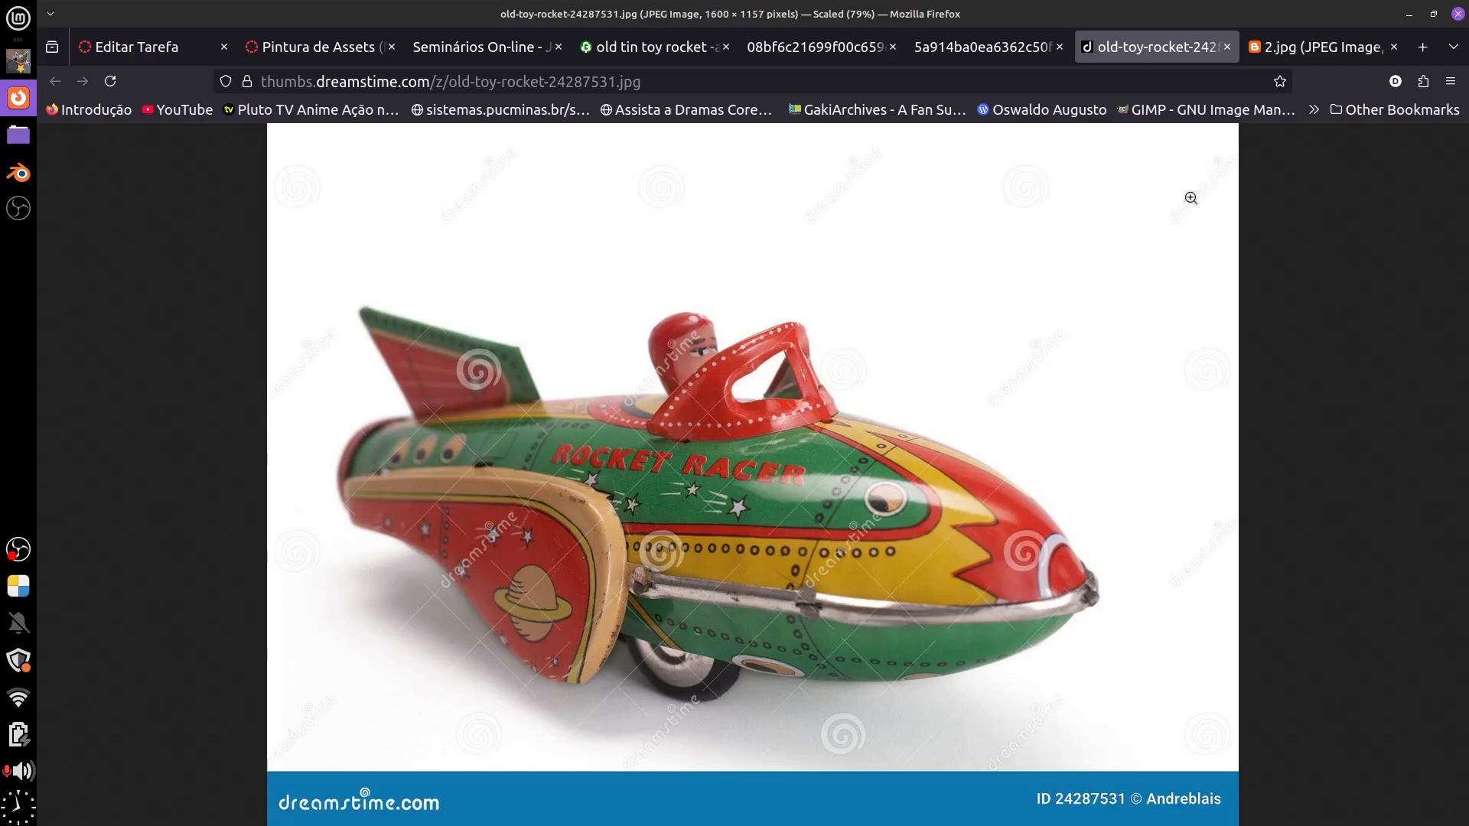
click(1292, 49)
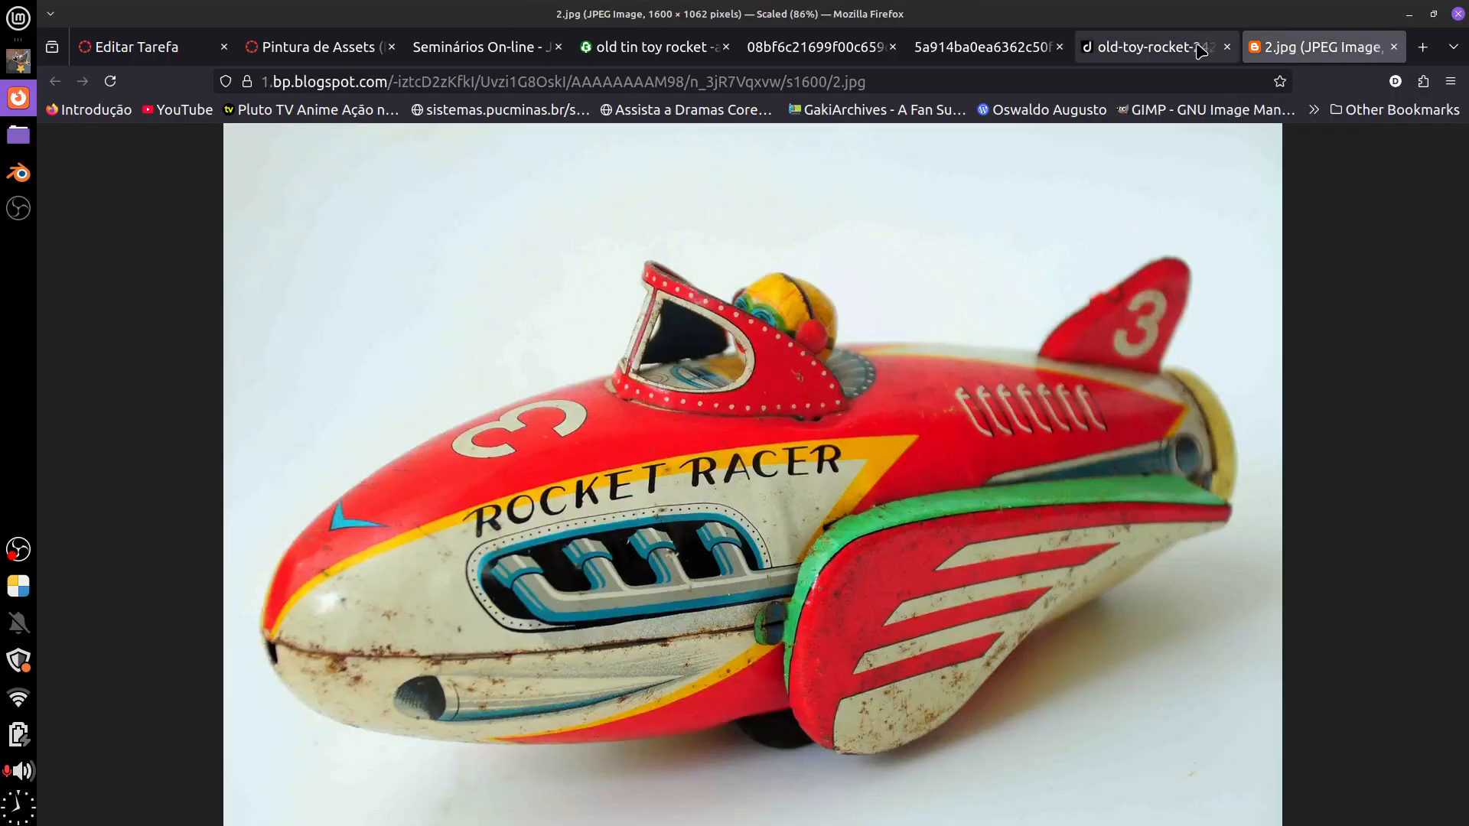
click(1156, 47)
click(18, 173)
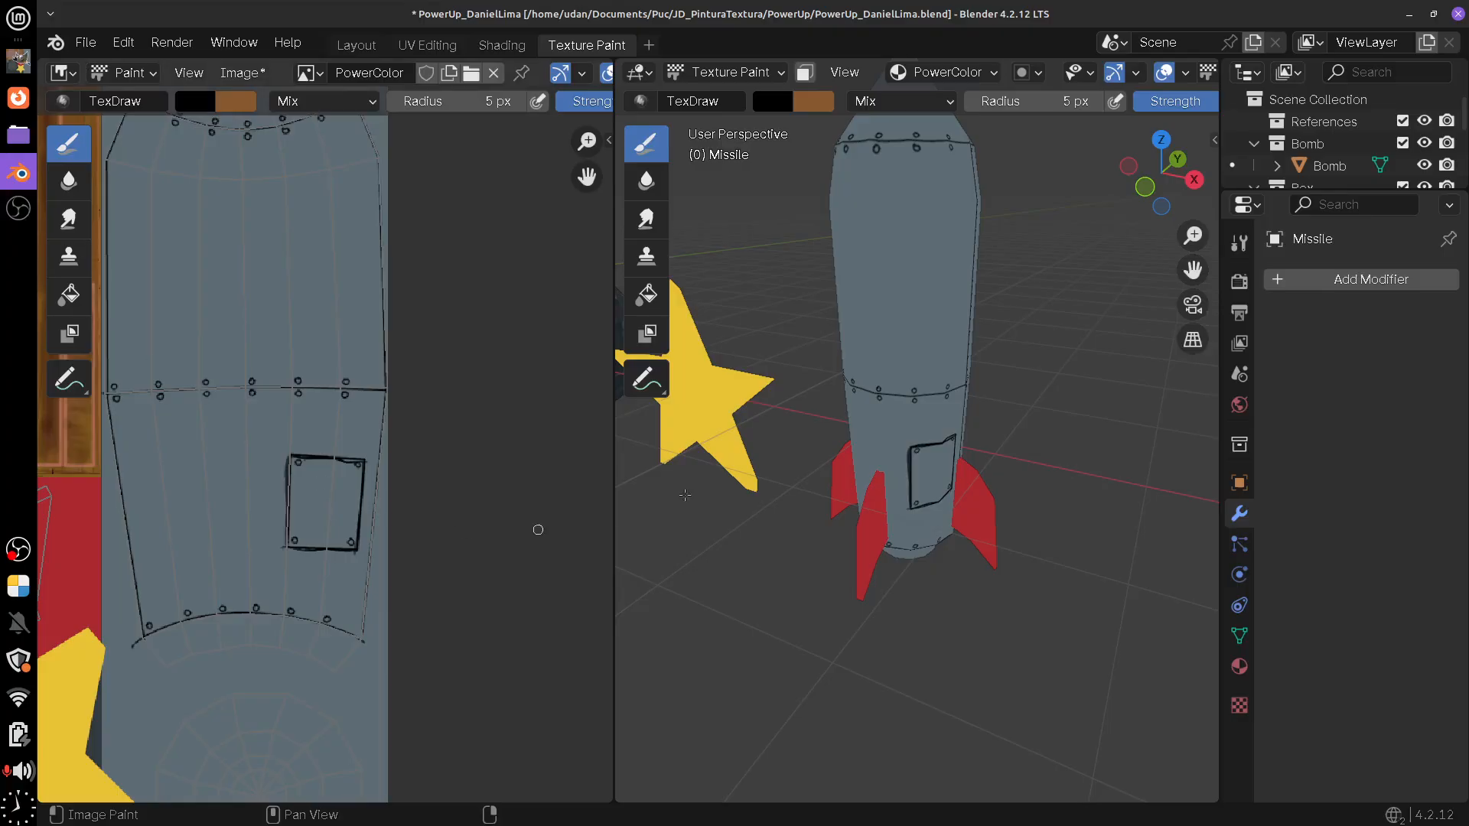
Switch back to GIMP and bring the missile's nose cone and its riveted seam into close view
click(19, 59)
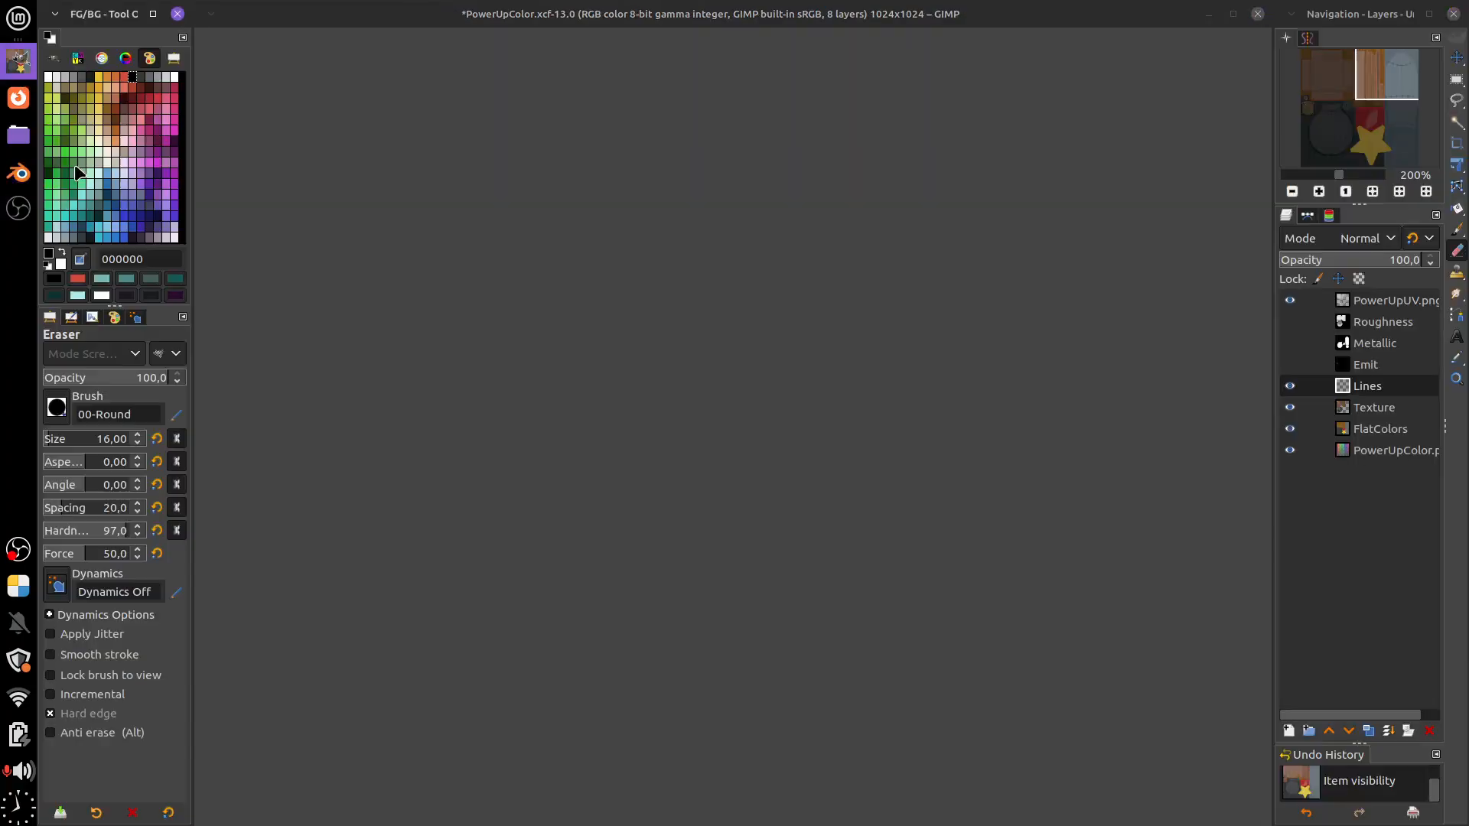
scroll(1075, 498, up, 4)
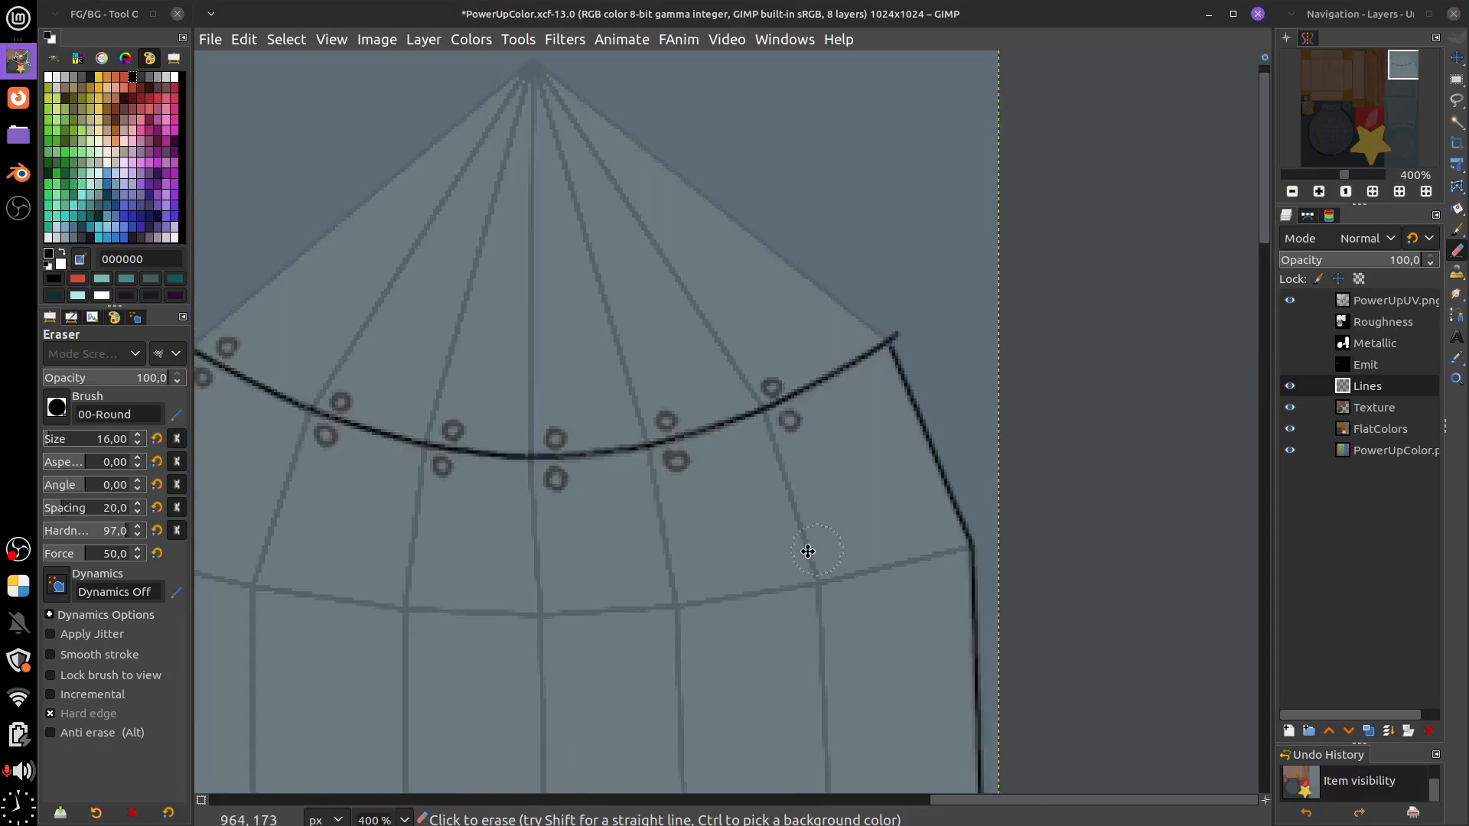
mouse_move(808, 552)
mouse_down()
mouse_move(980, 633)
mouse_move(956, 636)
mouse_up()
Try to paint a freehand curved black line across the nose cone above the riveted seam with a size 2 Paintbrush
click(1457, 230)
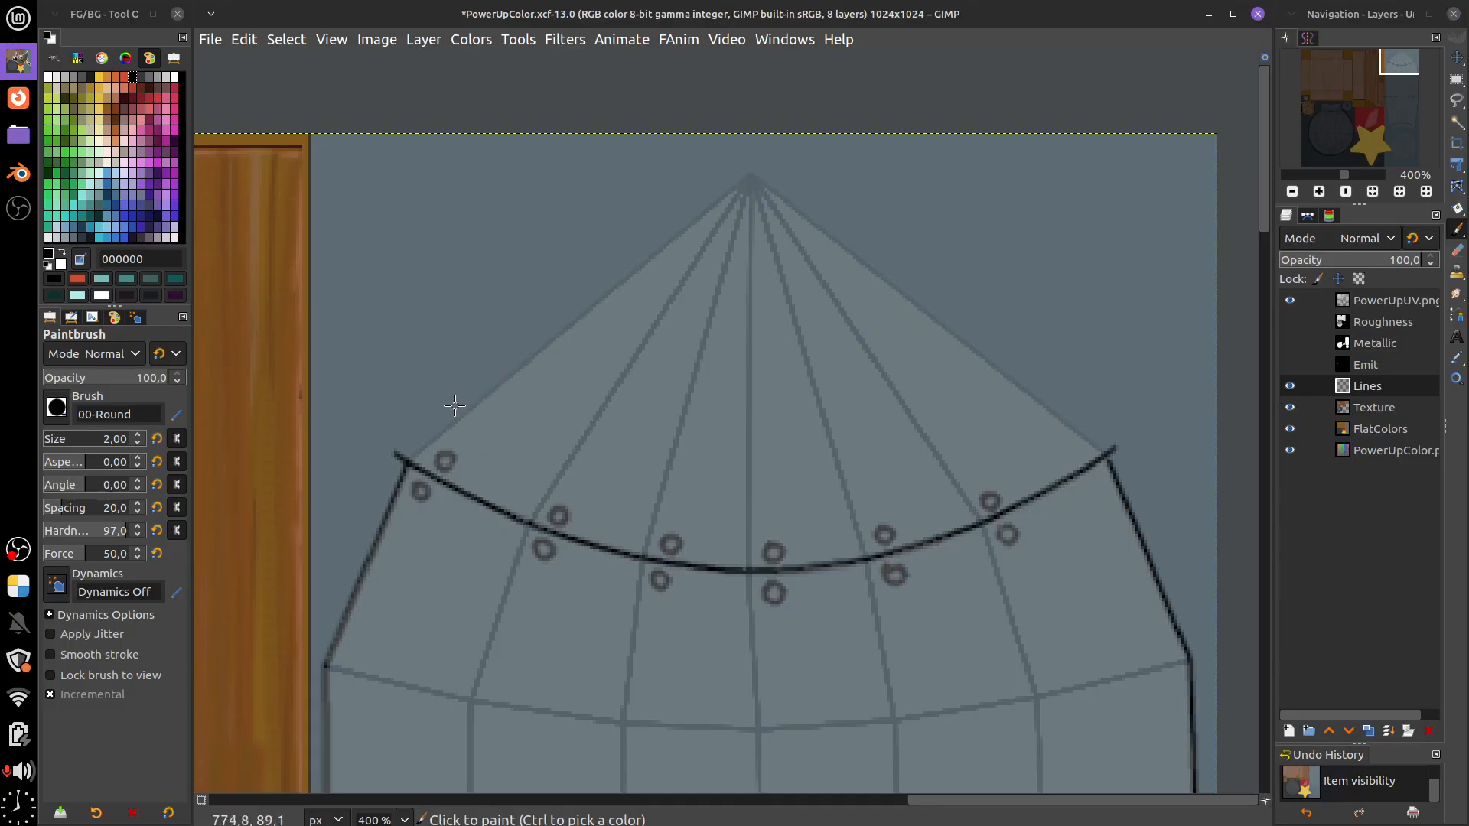
mouse_move(435, 399)
mouse_down()
mouse_move(489, 440)
mouse_move(636, 468)
mouse_move(980, 423)
mouse_up()
key(ctrl+z)
mouse_move(426, 374)
mouse_down()
mouse_move(720, 490)
mouse_move(1134, 406)
mouse_up()
key(ctrl+z)
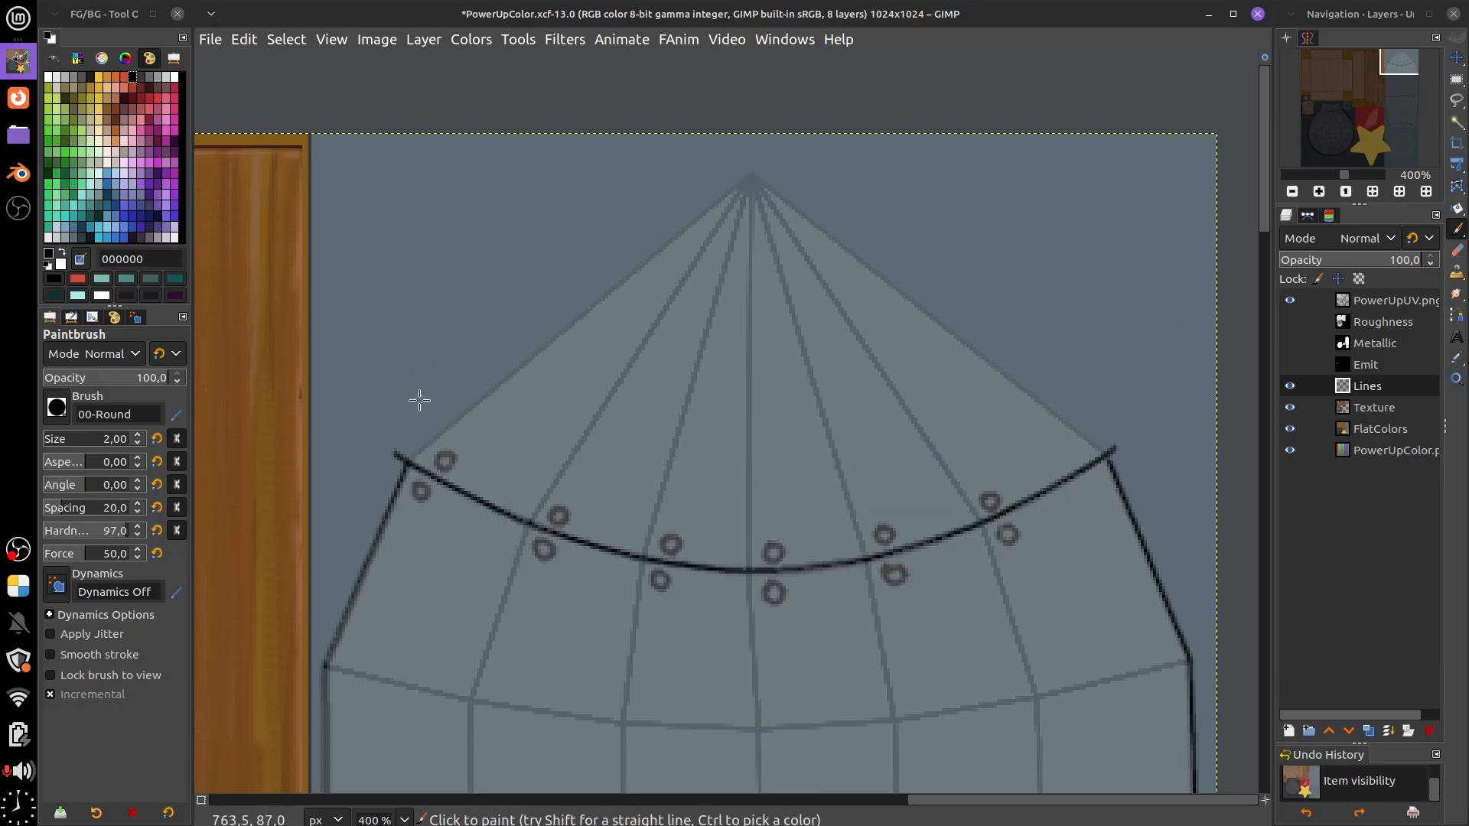
drag(413, 397, 1140, 364)
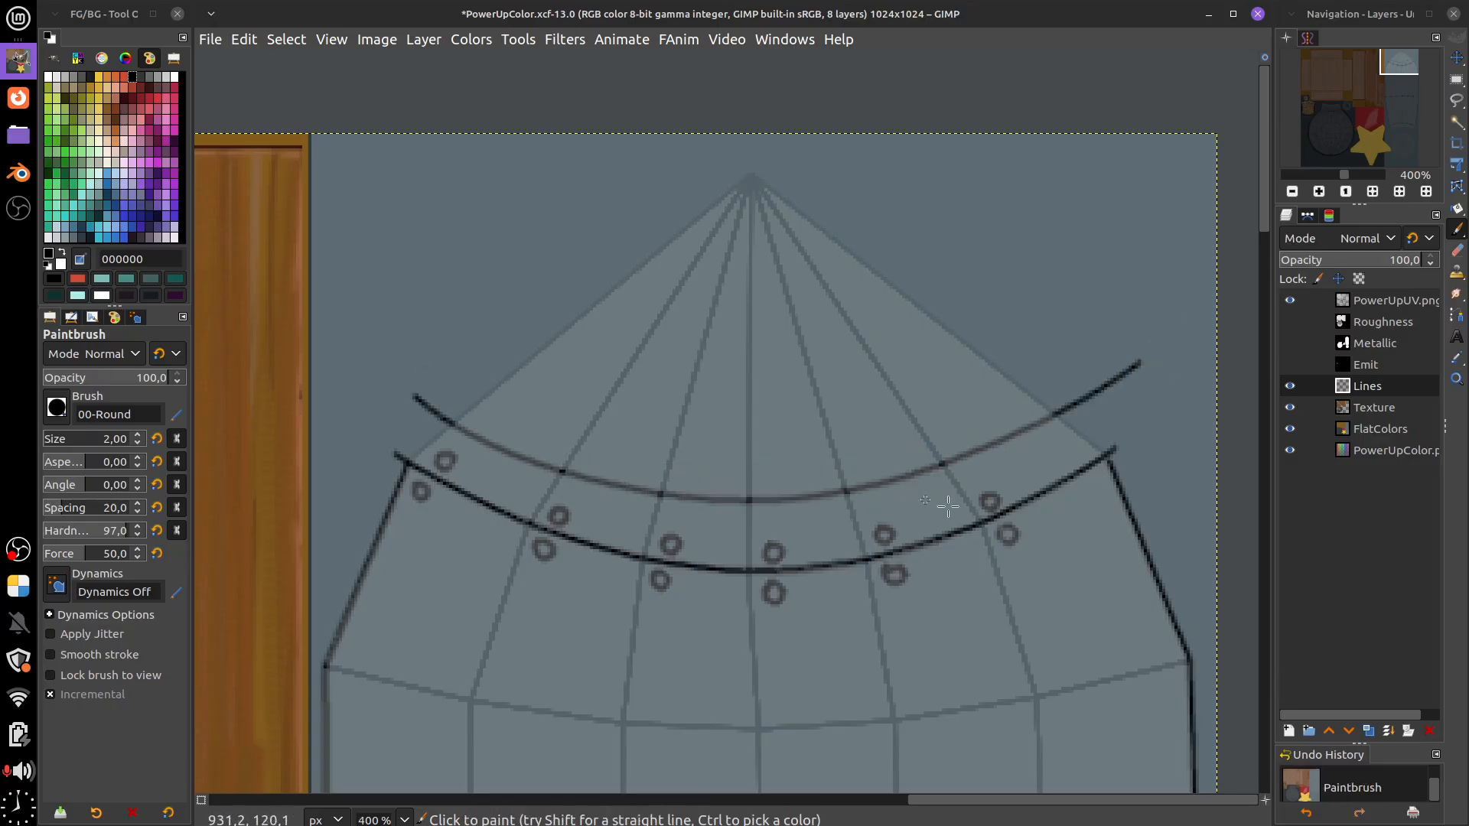
key(ctrl)
key(ctrl+z)
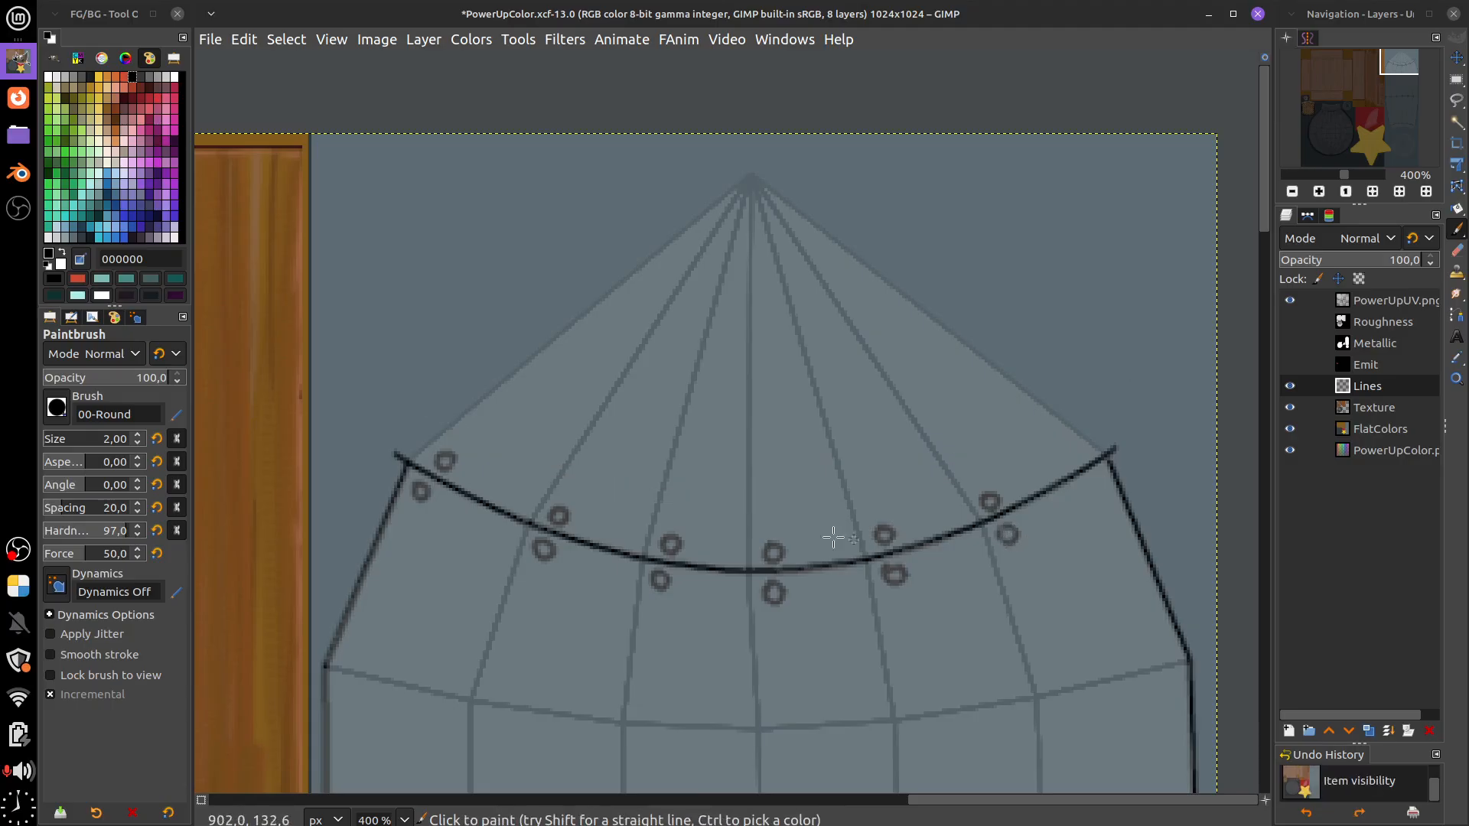
mouse_move(448, 393)
mouse_down()
mouse_move(661, 482)
mouse_move(1021, 420)
mouse_up()
key(ctrl)
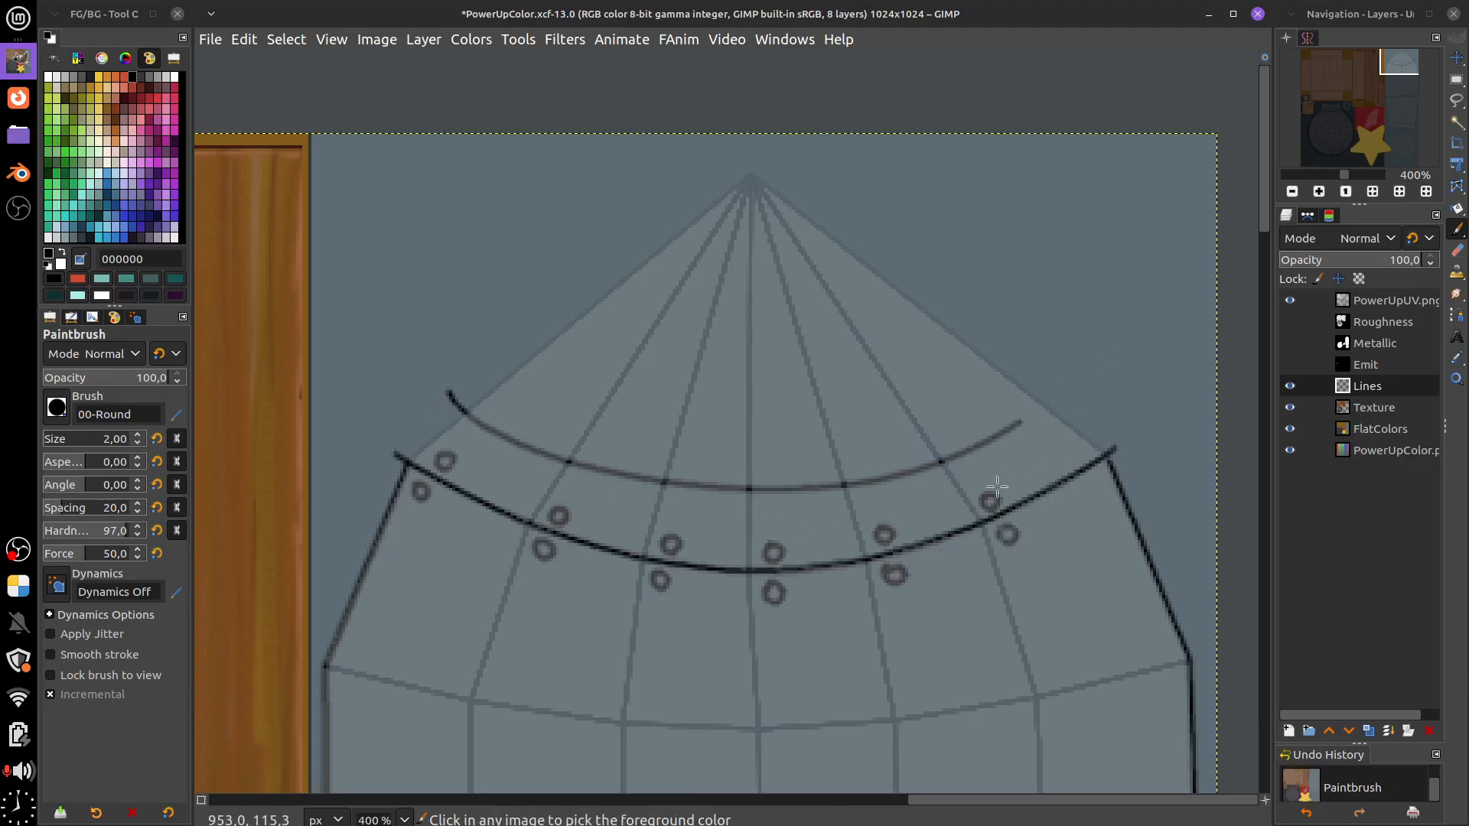
key(ctrl+z)
mouse_move(448, 401)
mouse_down()
mouse_move(485, 426)
mouse_move(1128, 383)
mouse_up()
key(ctrl+z)
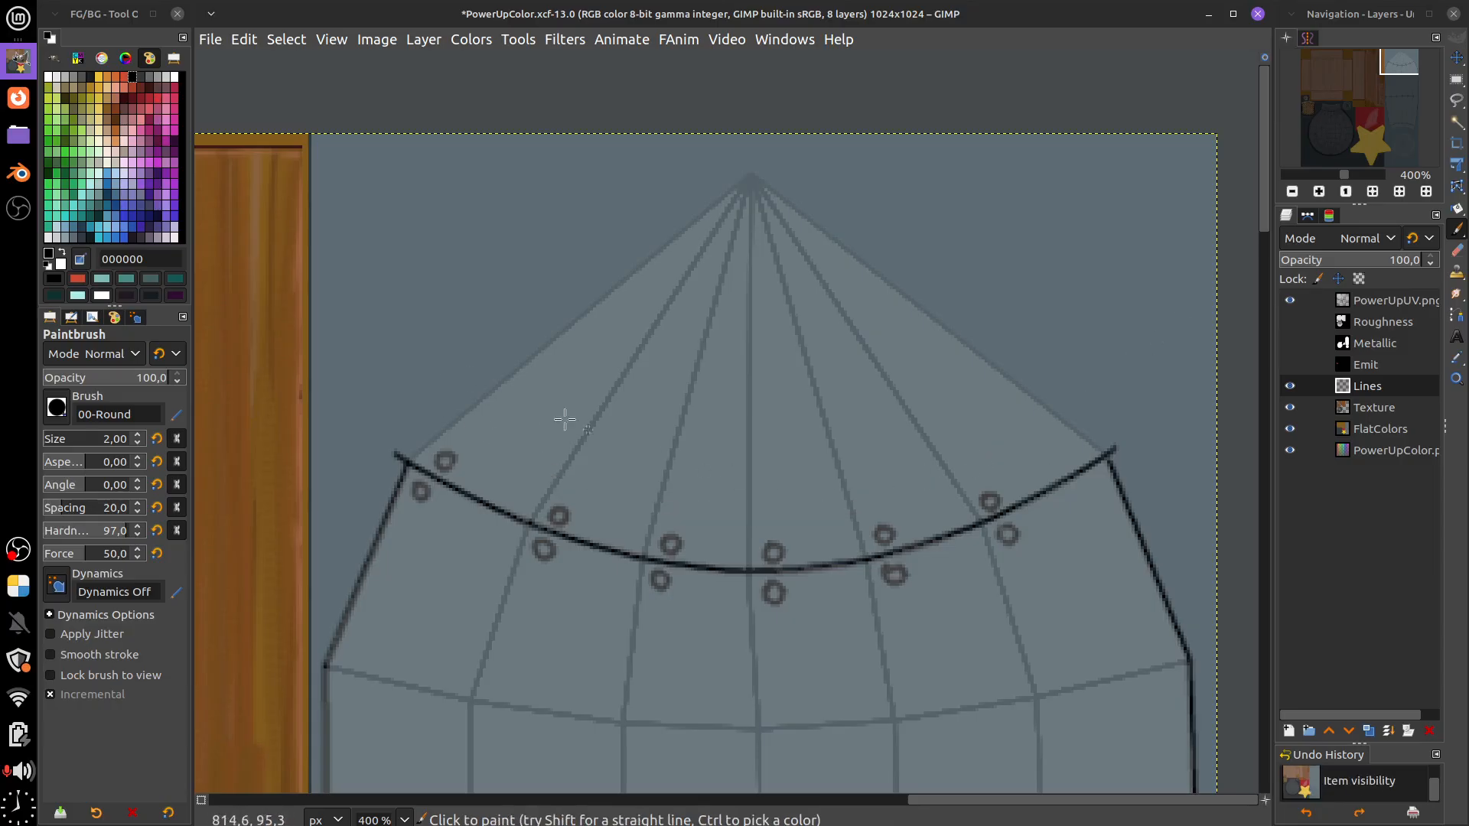
drag(417, 375, 1127, 393)
key(ctrl+z)
drag(431, 382, 1131, 360)
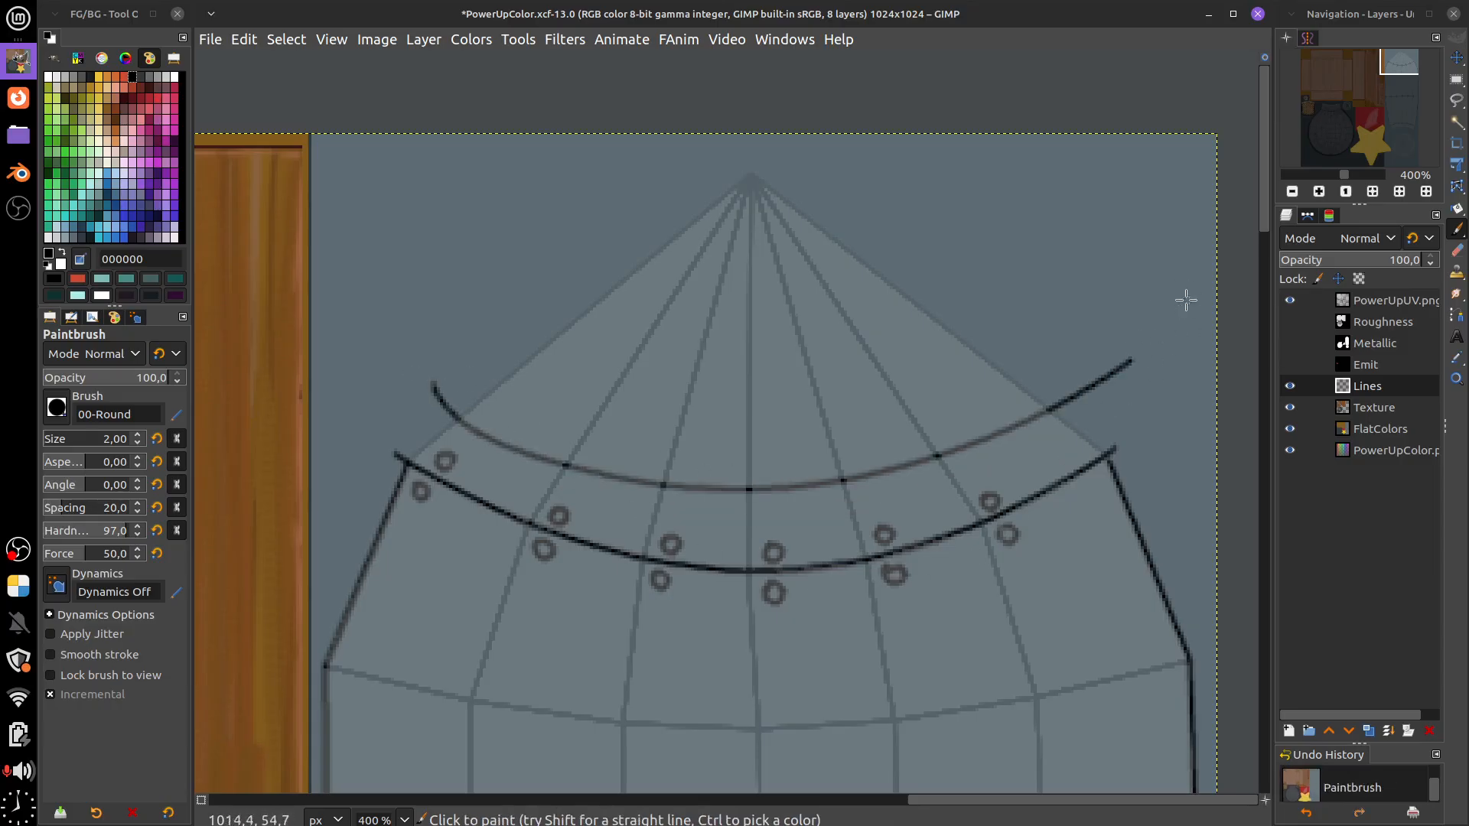
key(ctrl+z)
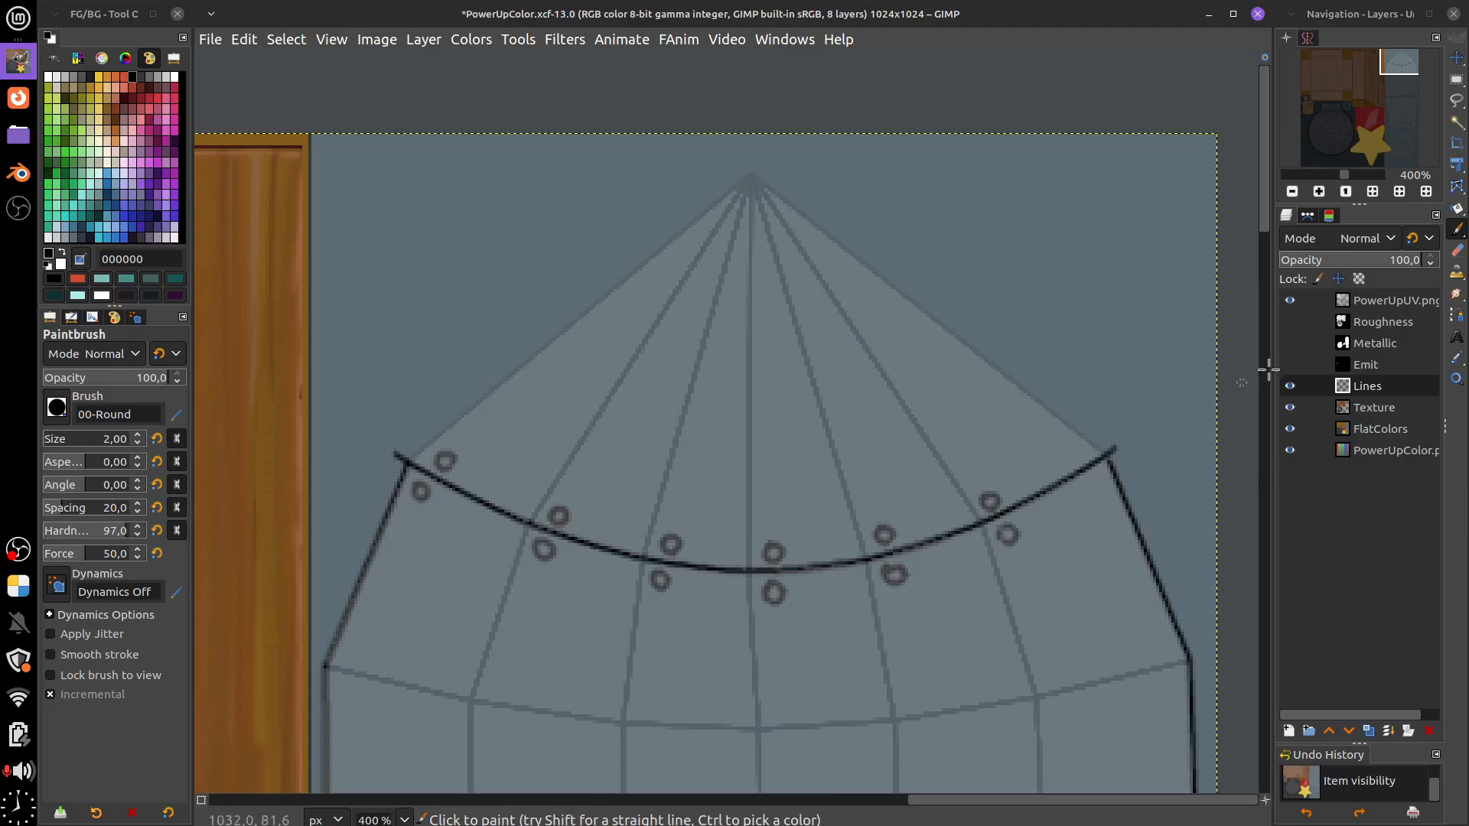
Draw a three-anchor curved path across the nose cone, parallel to and above the riveted seam
click(1457, 316)
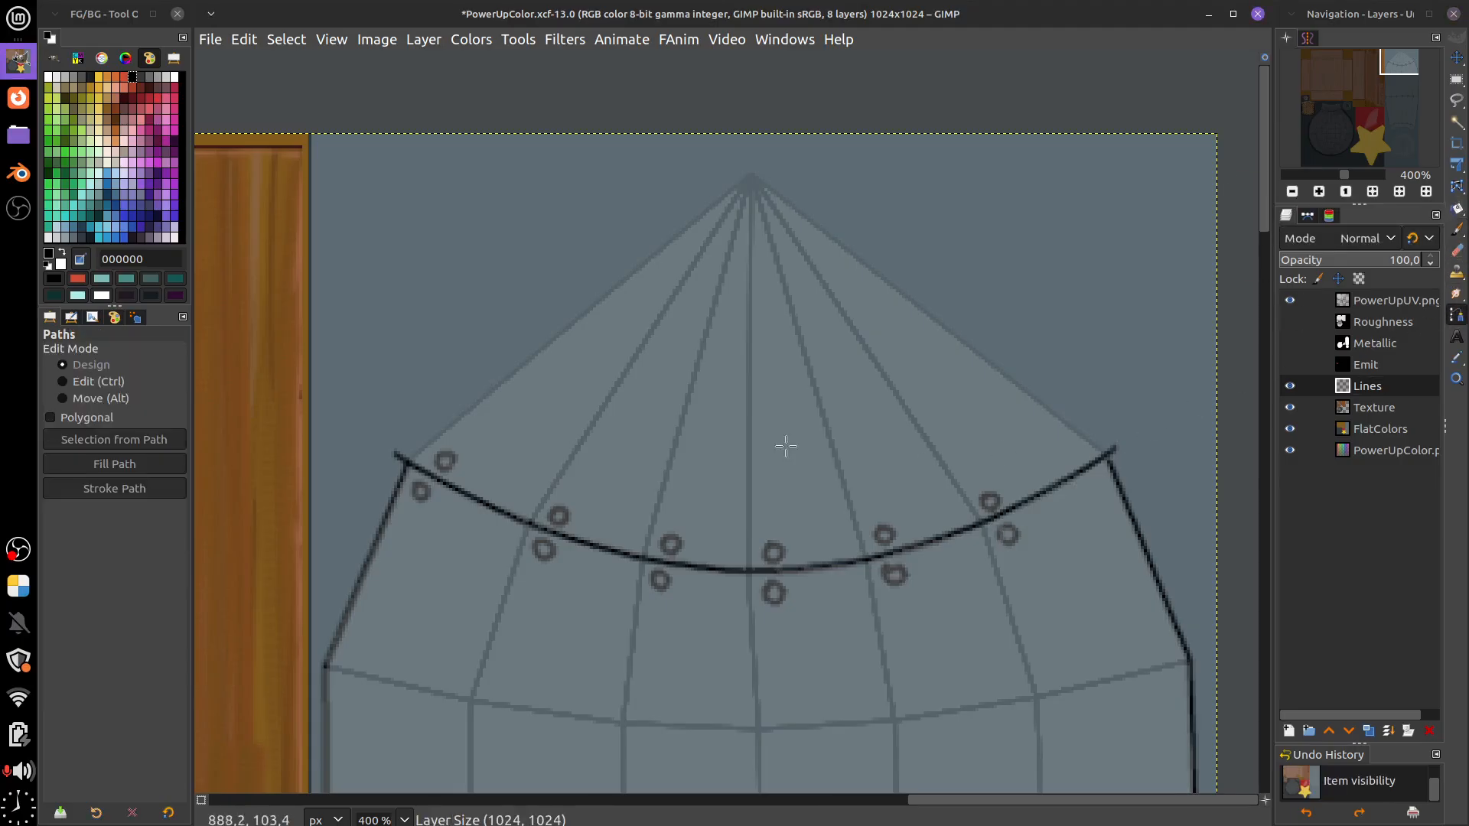
click(445, 408)
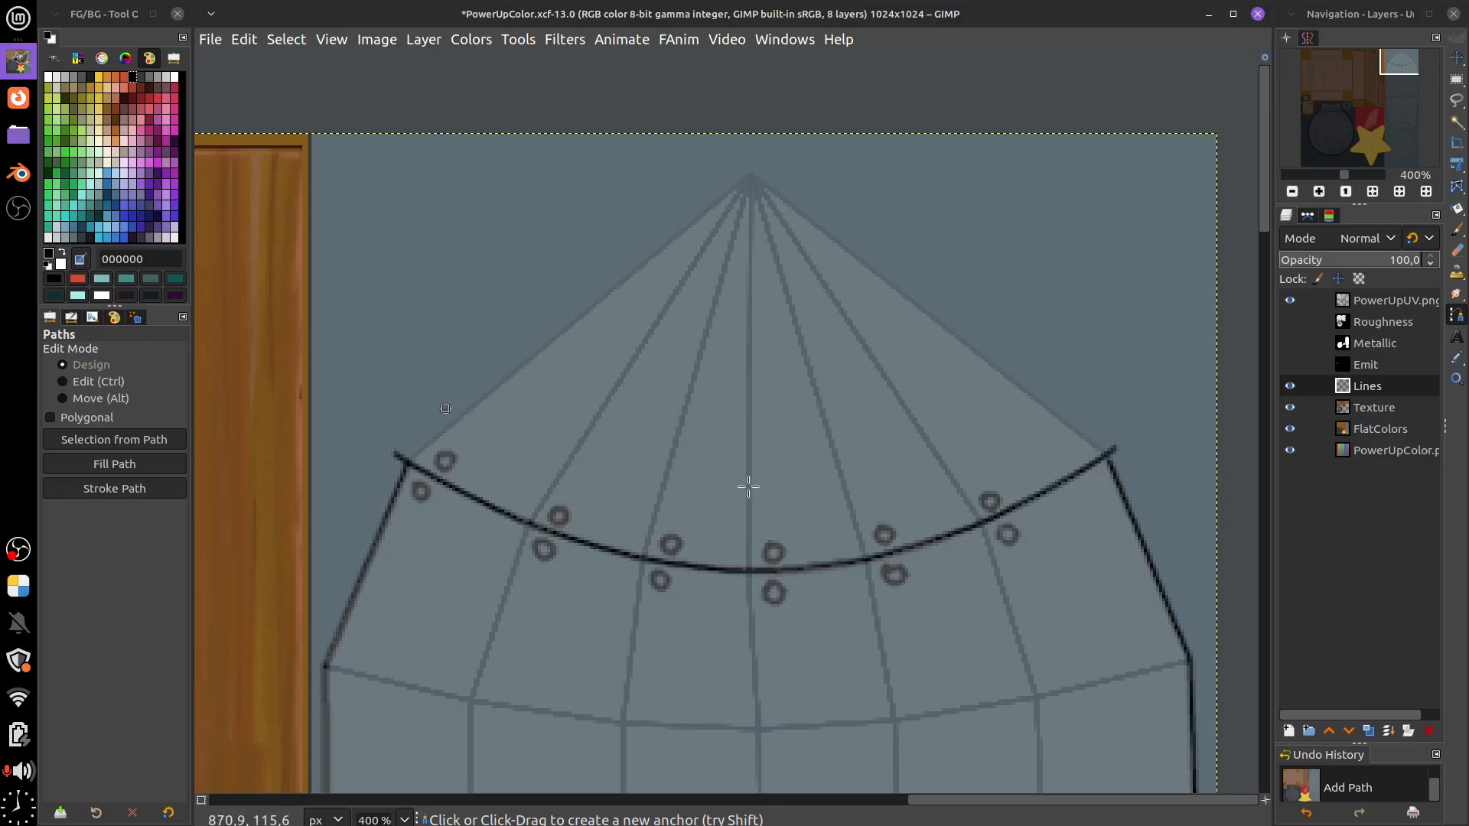
drag(748, 487, 915, 483)
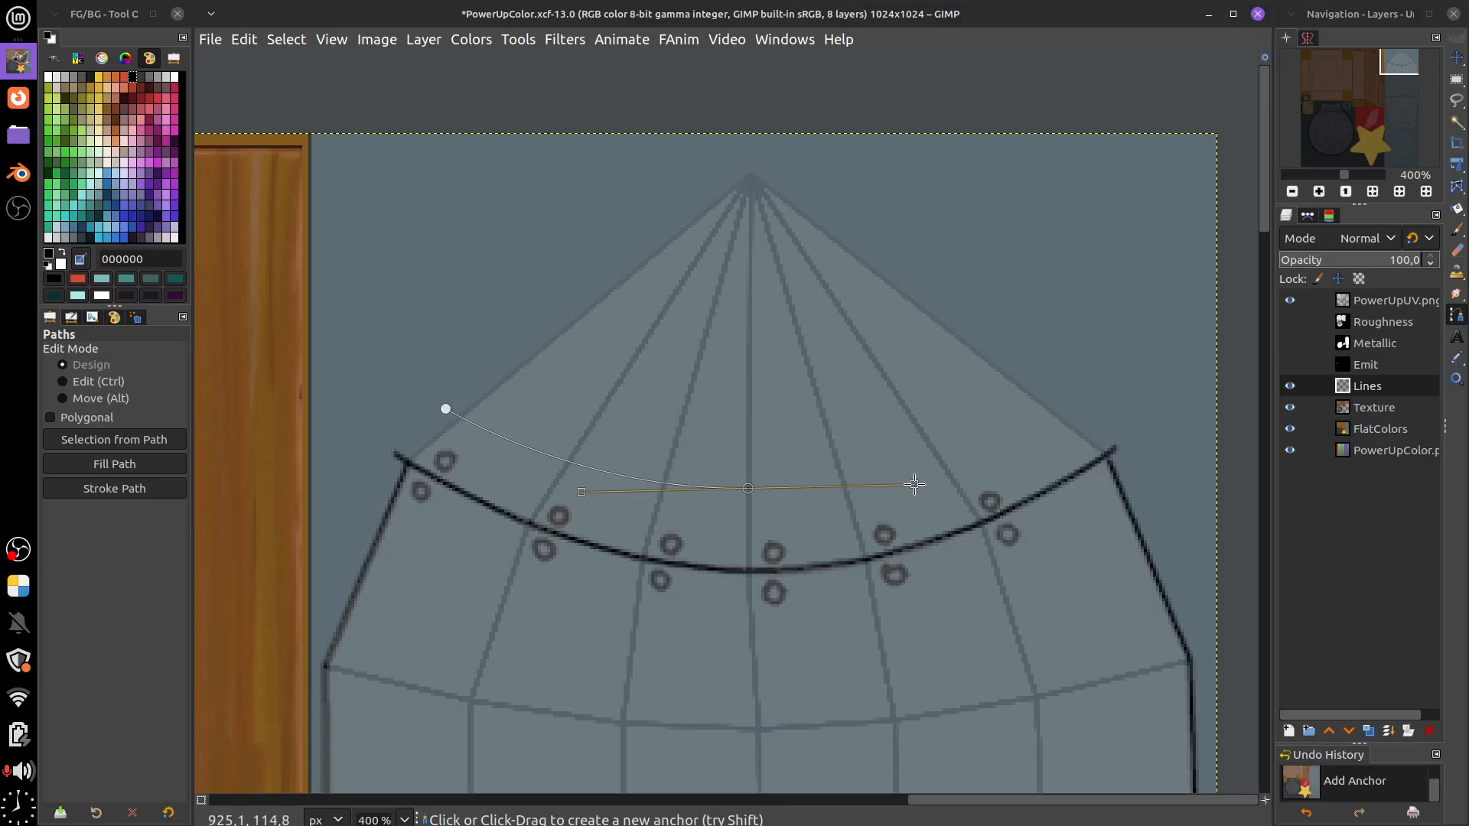
click(1065, 393)
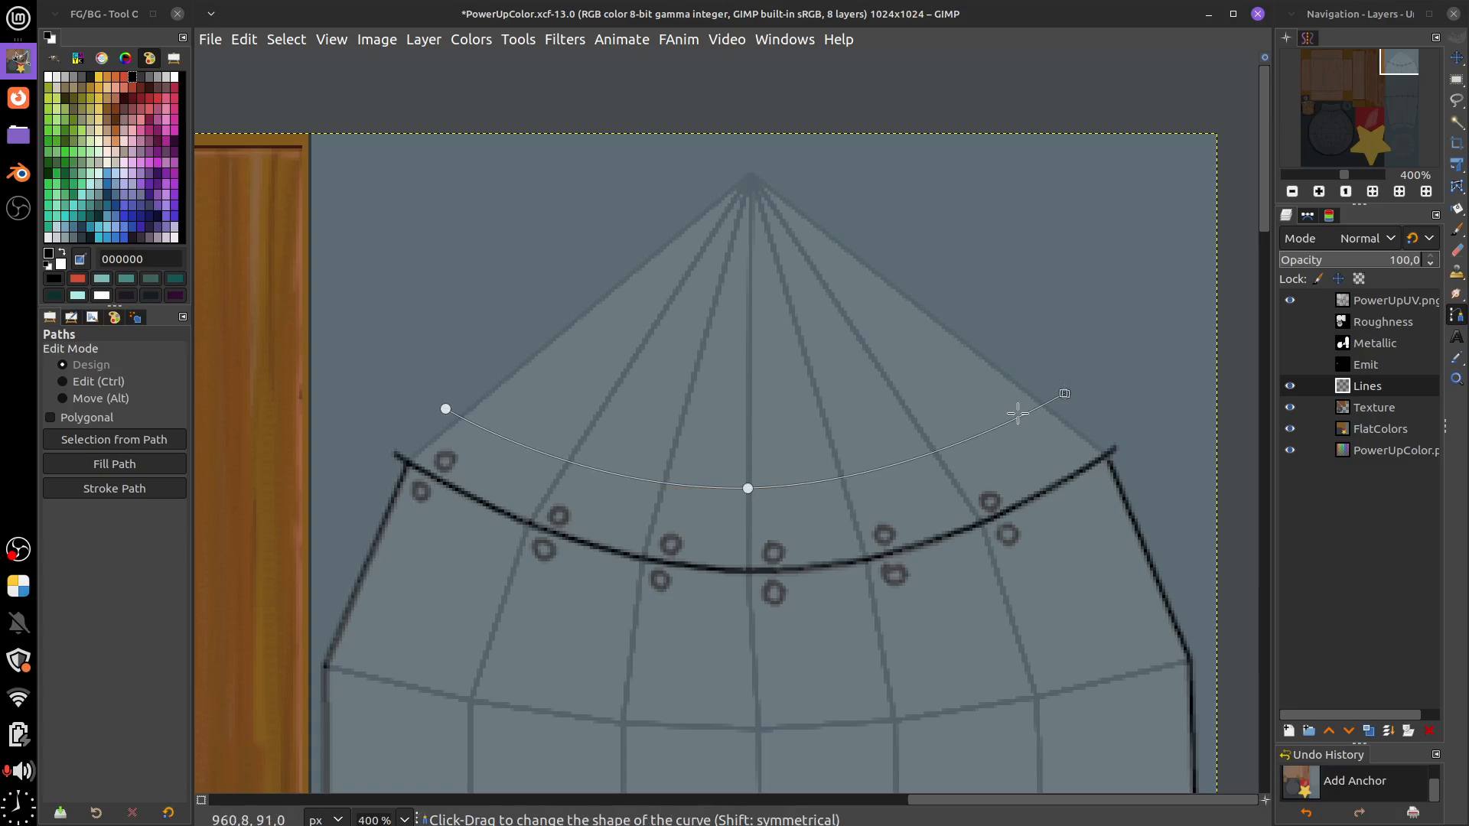
Fine-tune the curved path's middle and end anchors to center it on the nose cone, with both ends just outside the slanted edges
drag(748, 488, 752, 492)
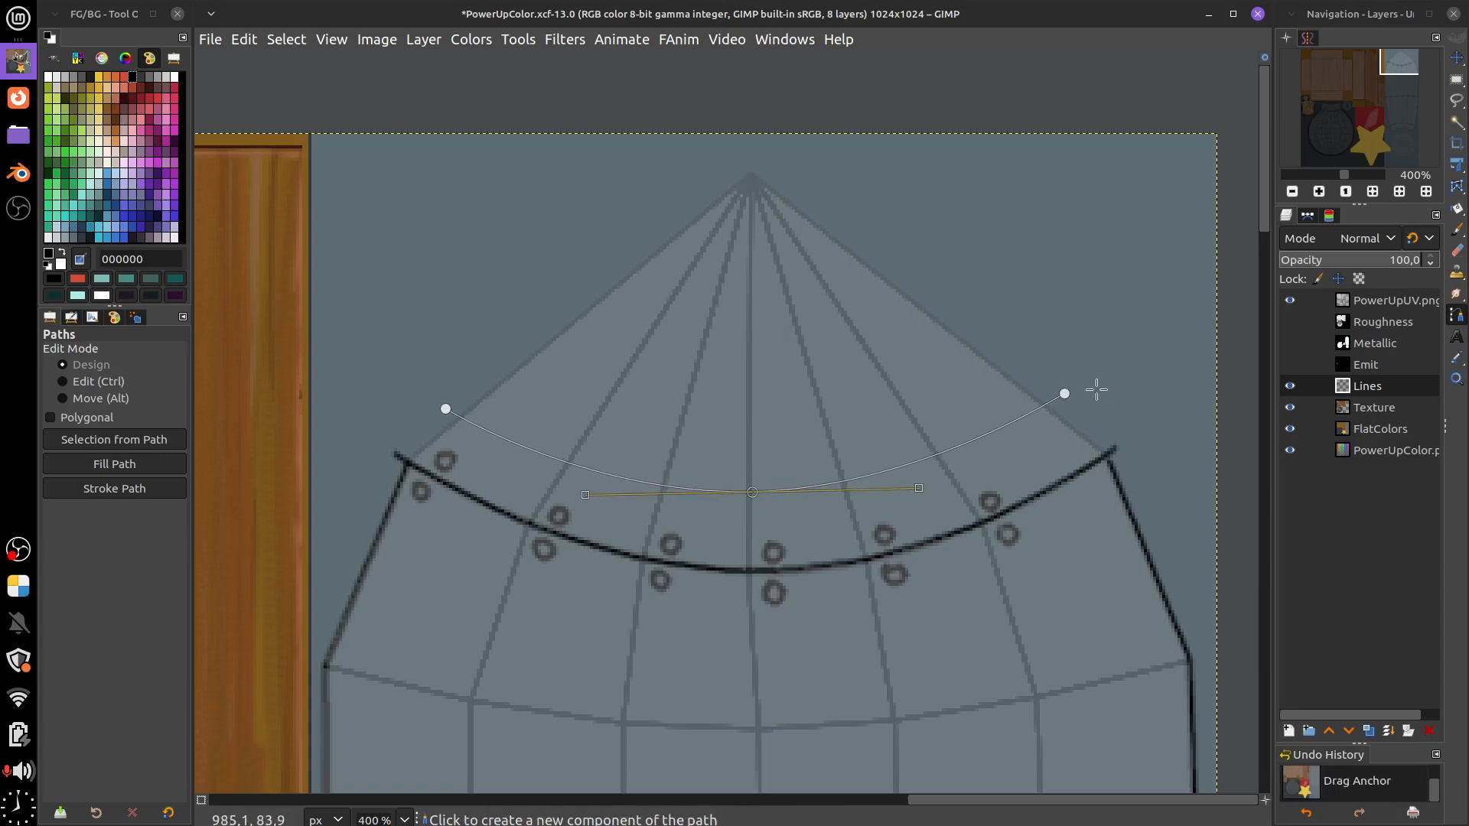
drag(1064, 394, 1062, 401)
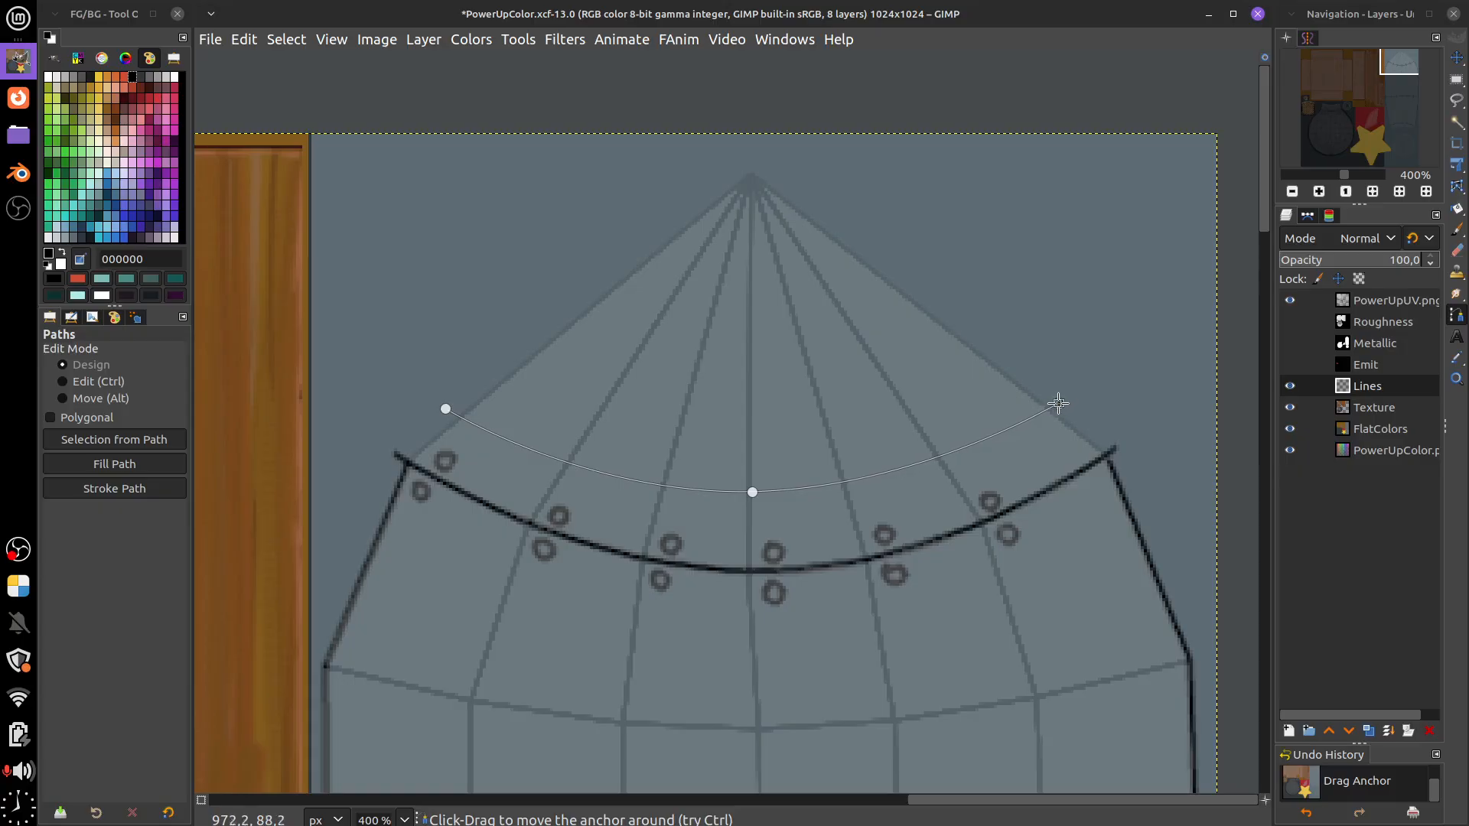
drag(445, 408, 457, 405)
drag(1055, 404, 1057, 400)
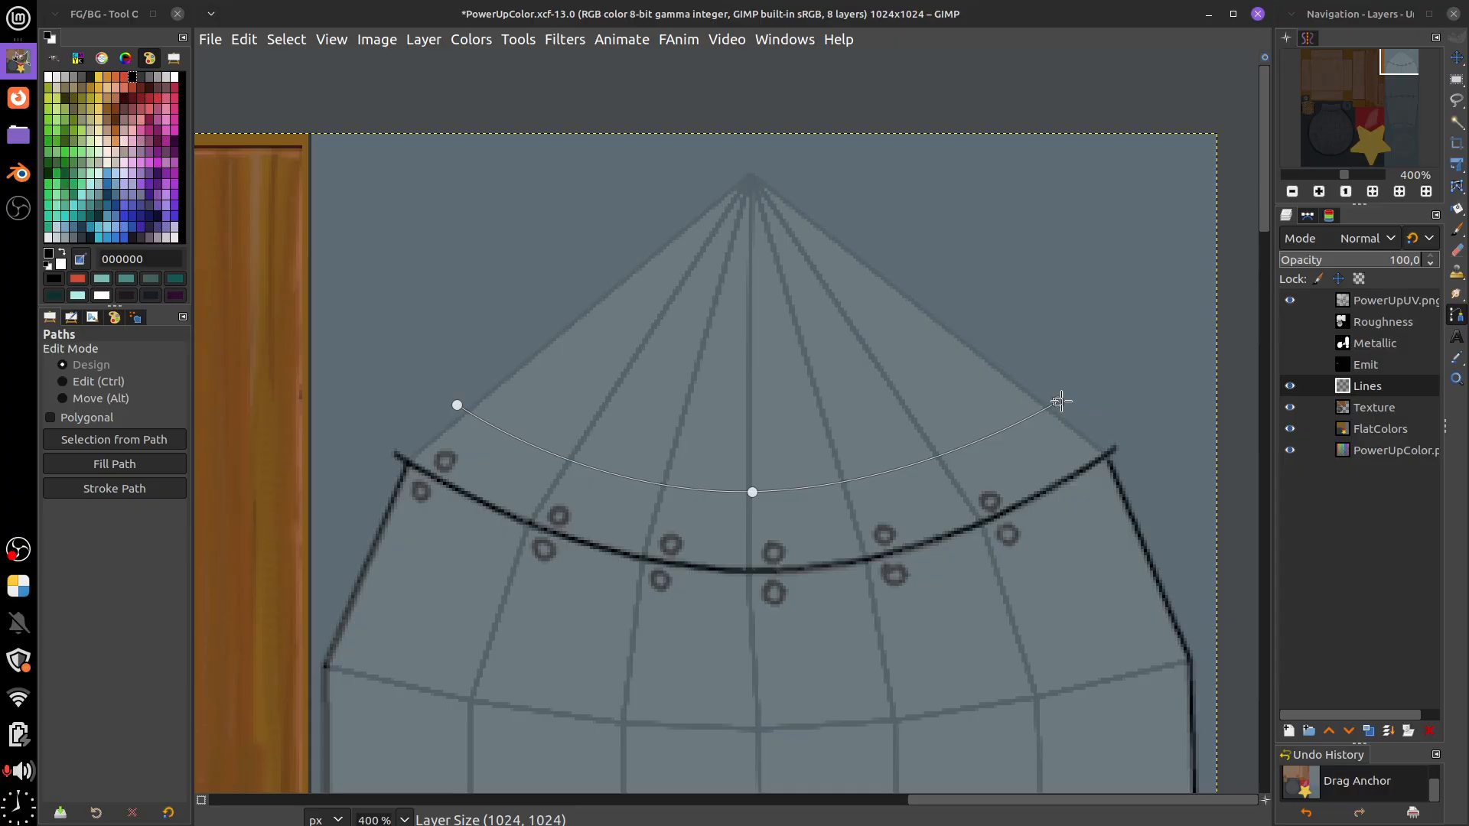
drag(457, 405, 455, 399)
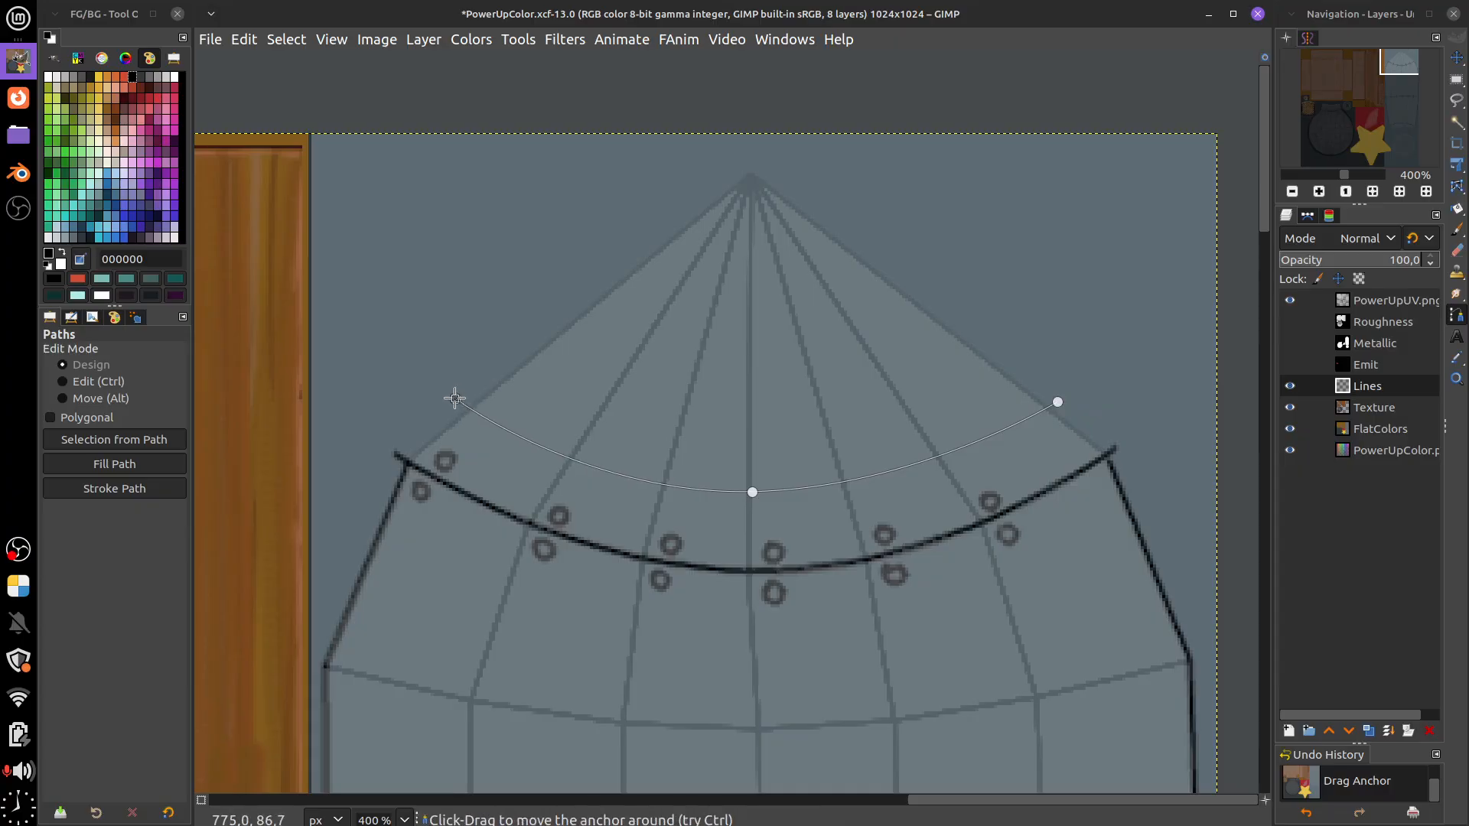
drag(1056, 404, 1059, 395)
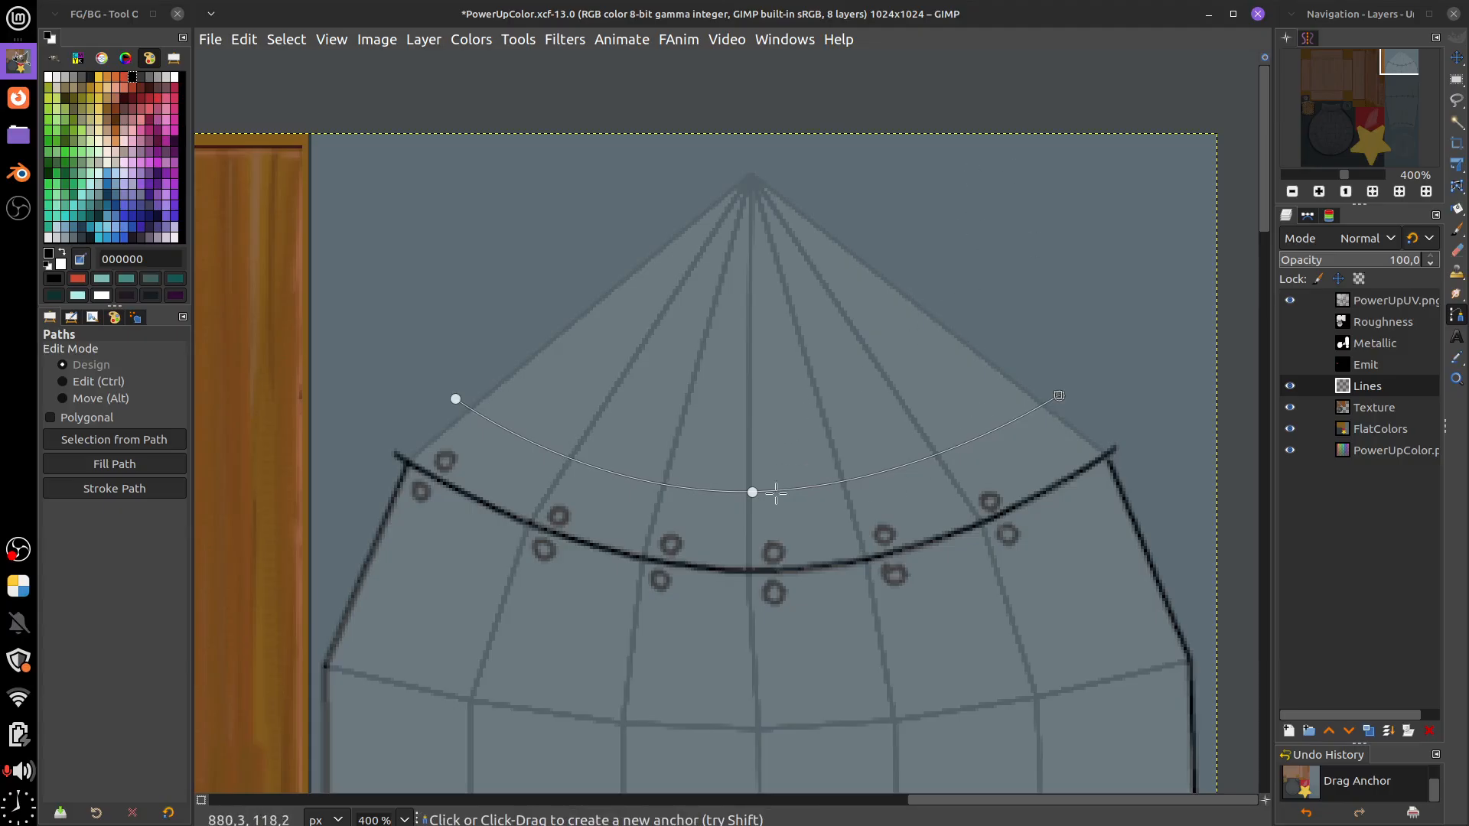
click(751, 493)
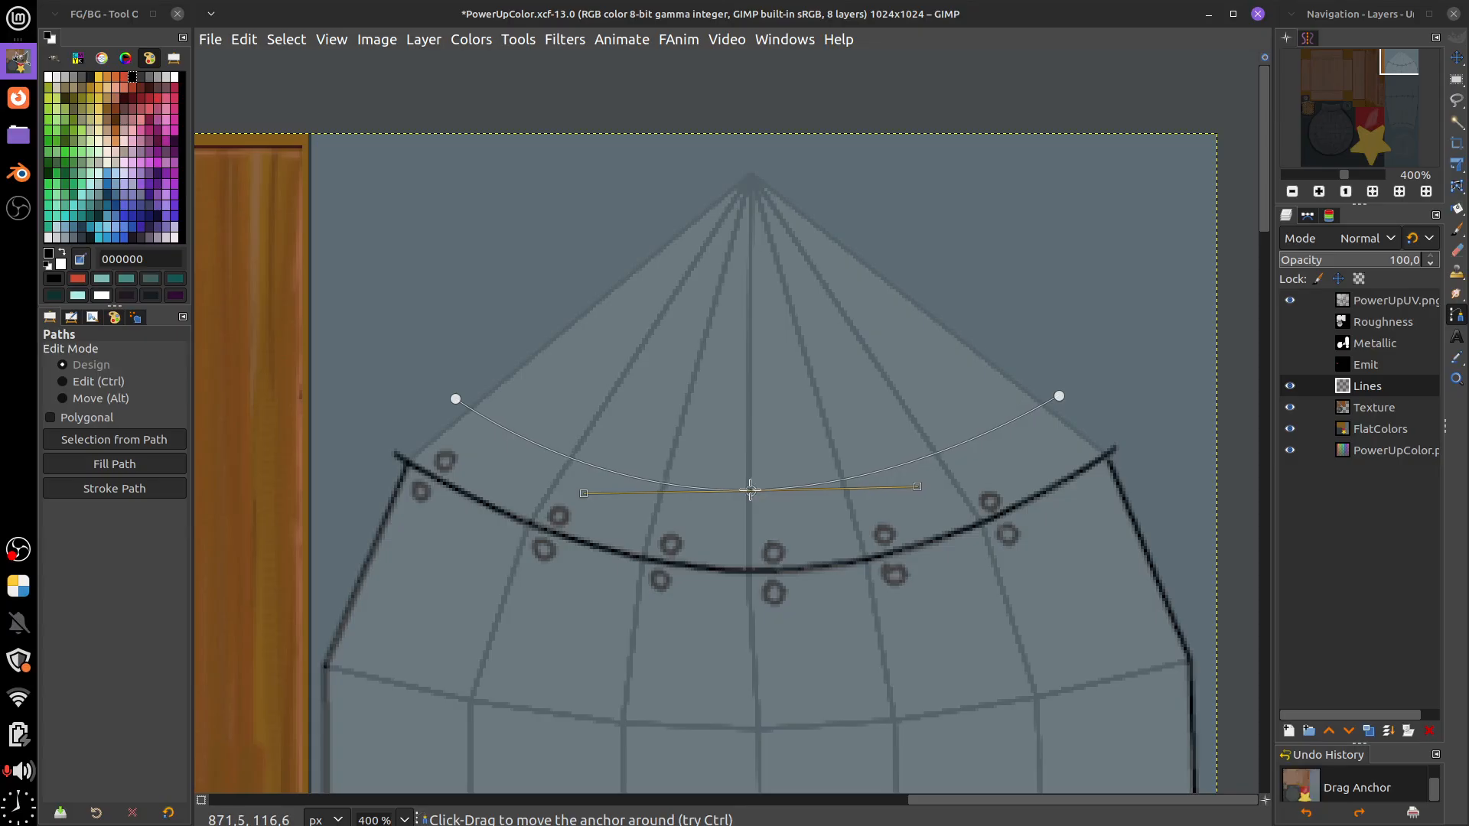
drag(751, 493, 921, 492)
click(1059, 396)
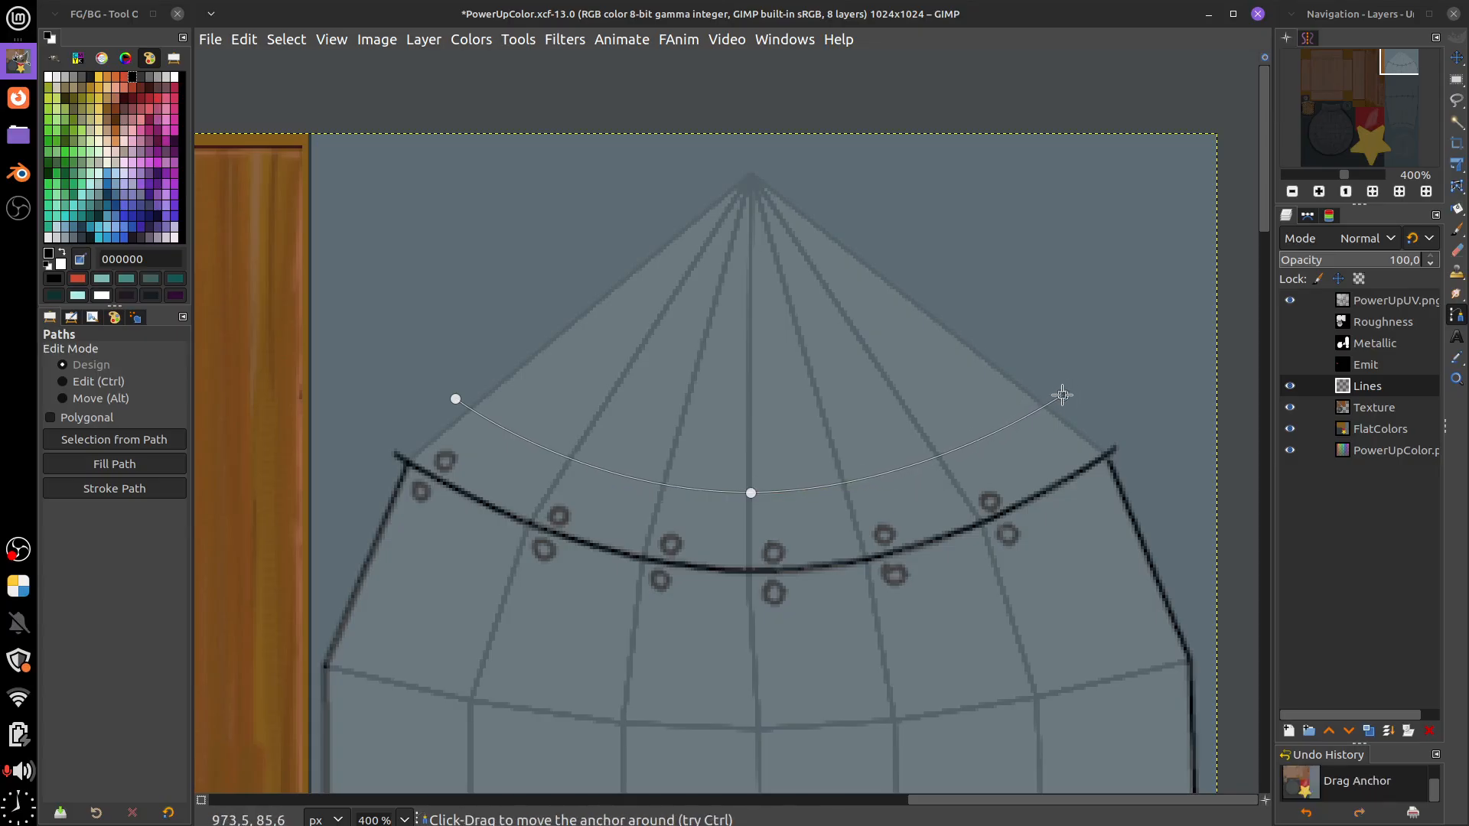
Extend the path with an anchor just above the nose cone's tip and convert the path to a selection
click(752, 153)
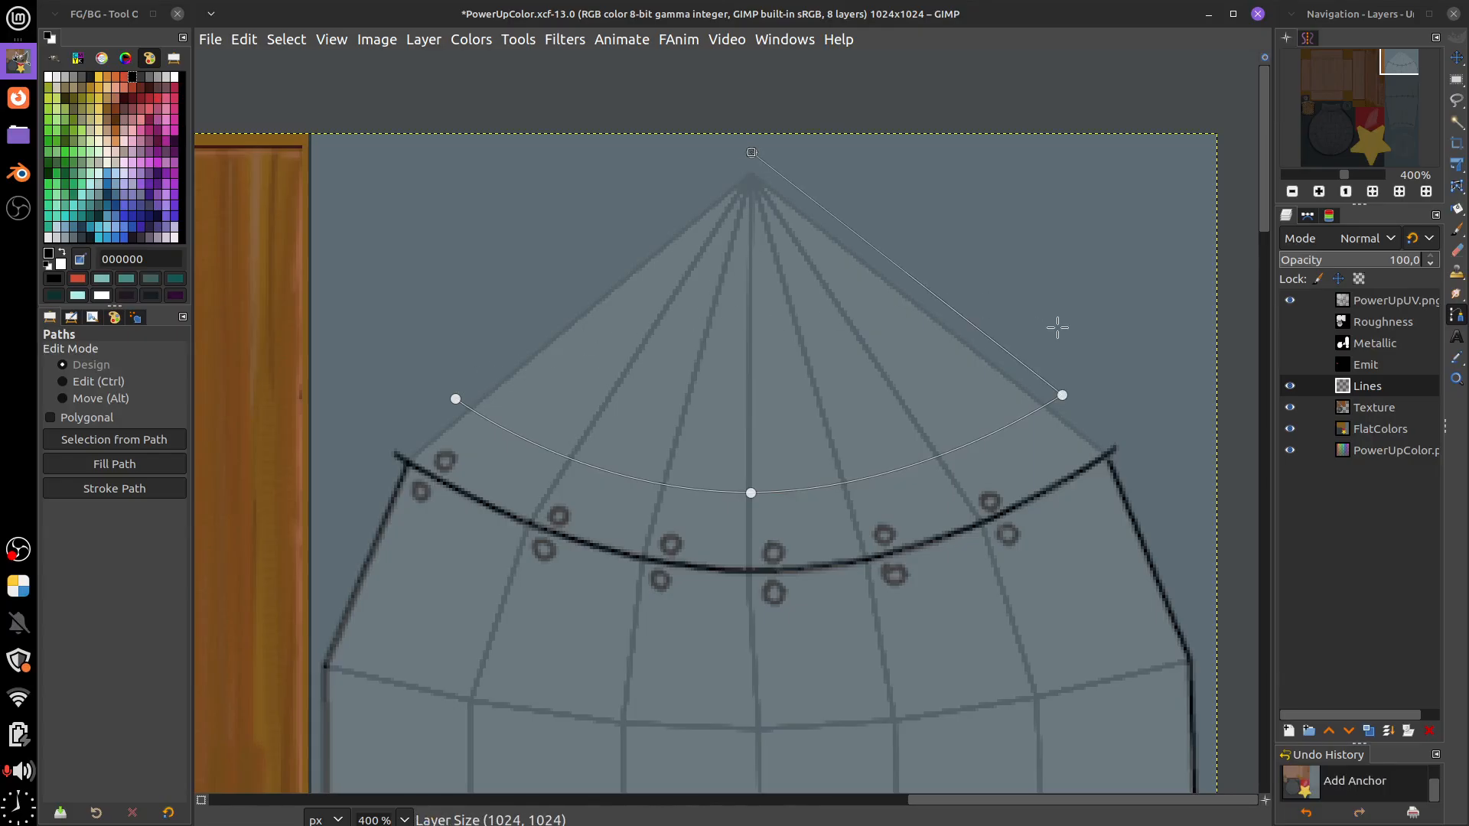
click(752, 152)
click(140, 444)
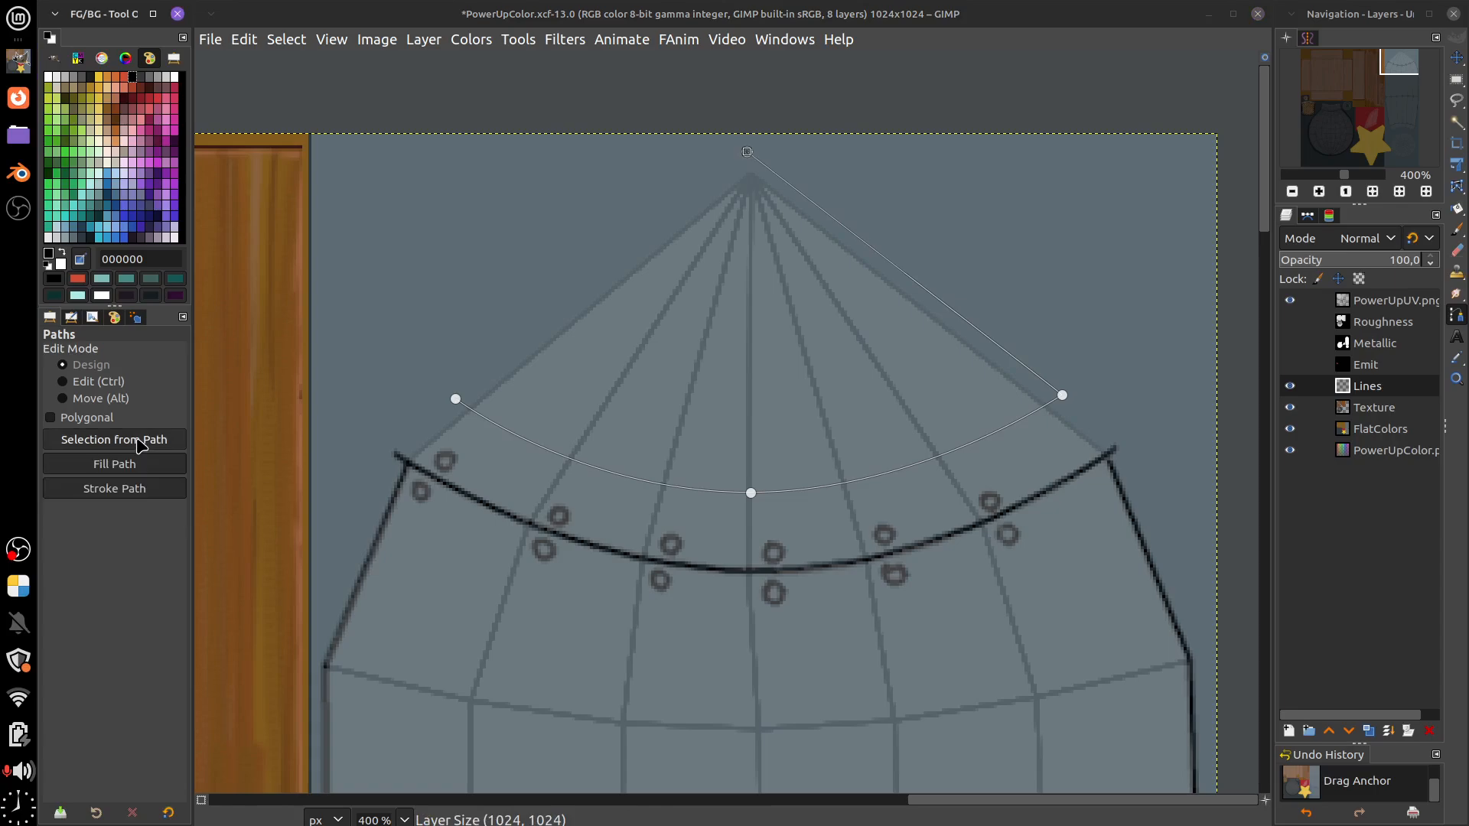
key(shift+v)
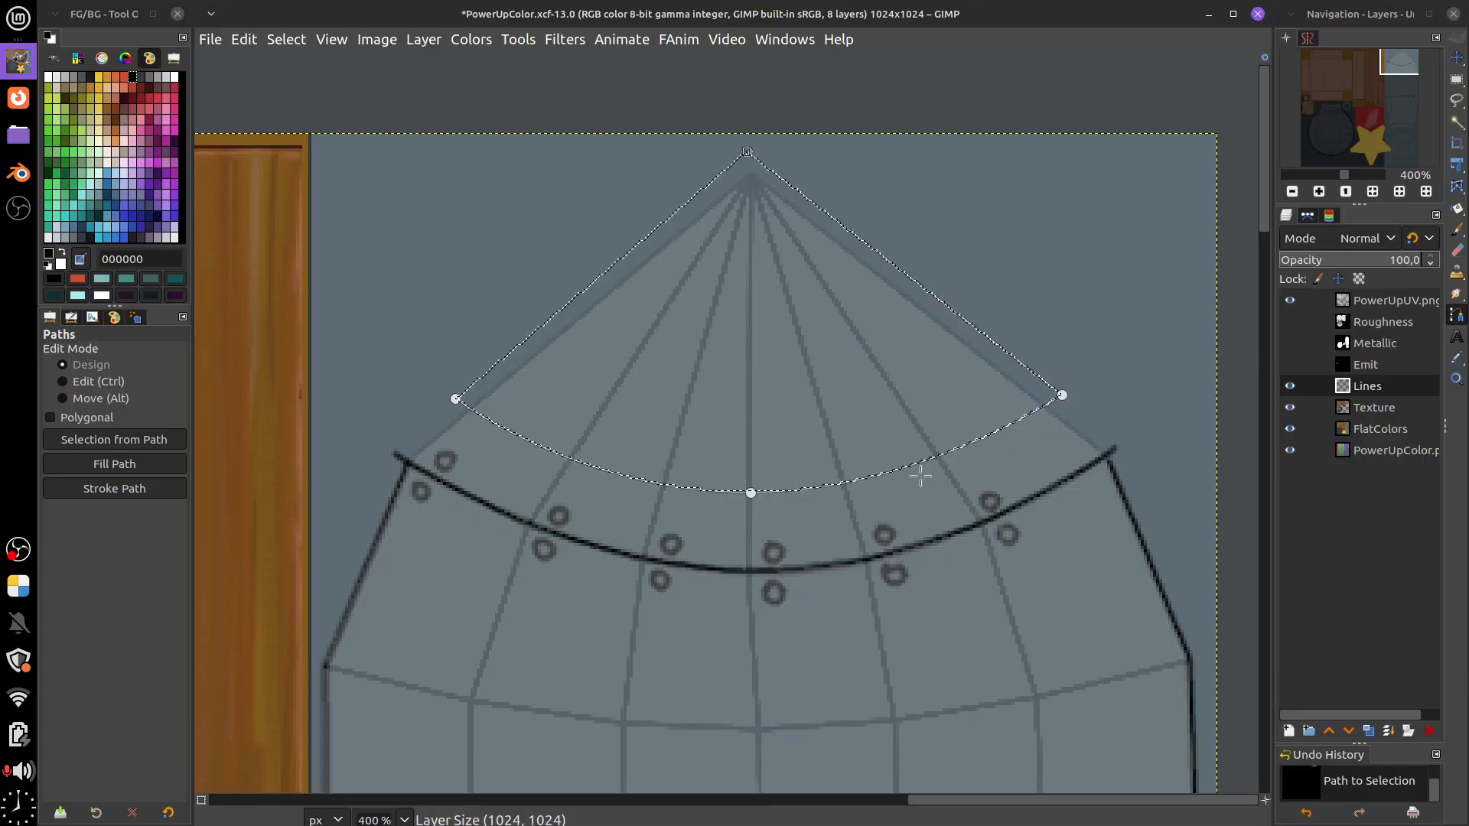
Fill the selected nose cone tip with red d0353d on the Texture layer
click(1376, 432)
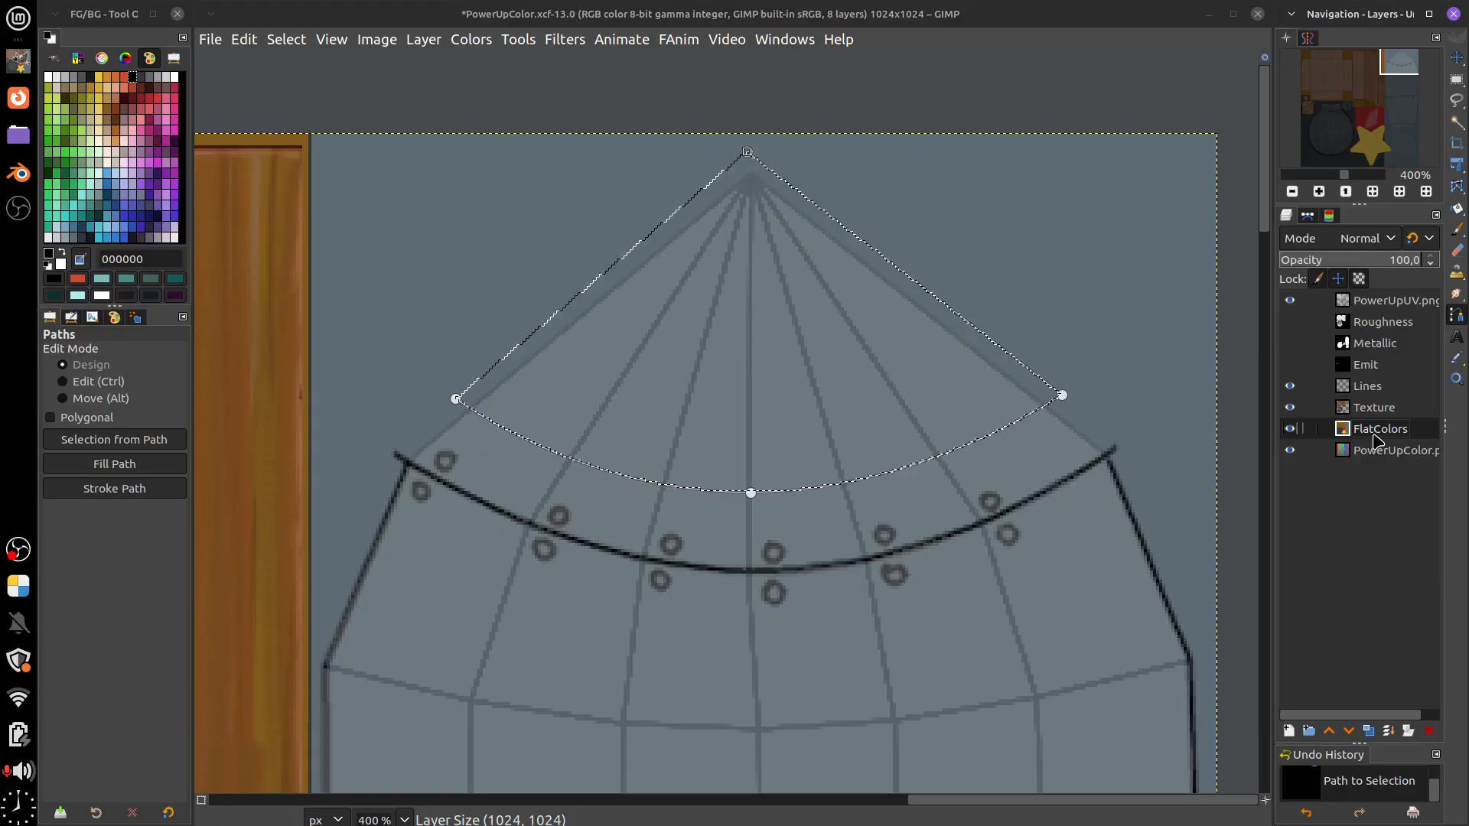
click(160, 100)
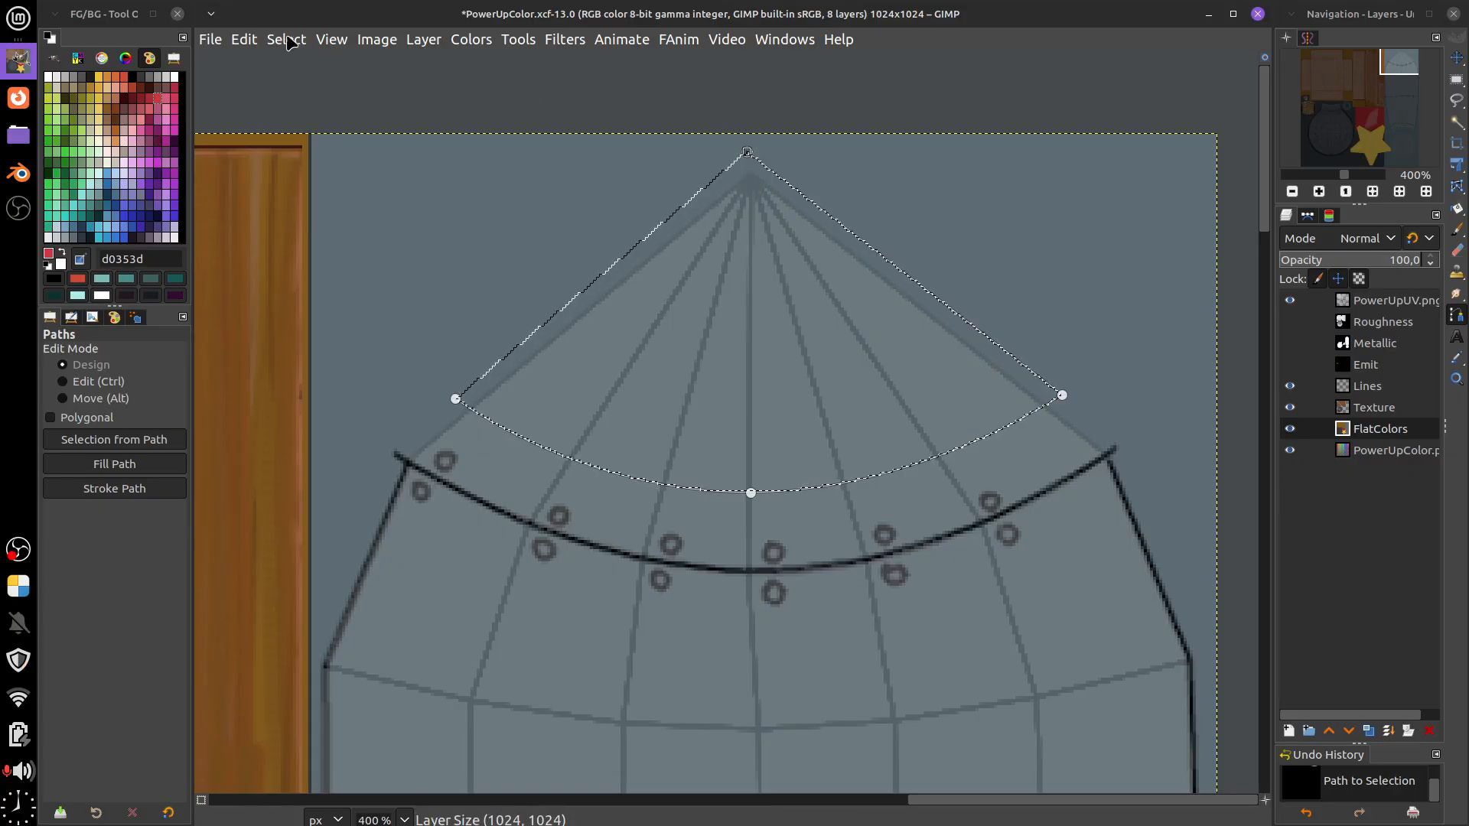
click(244, 39)
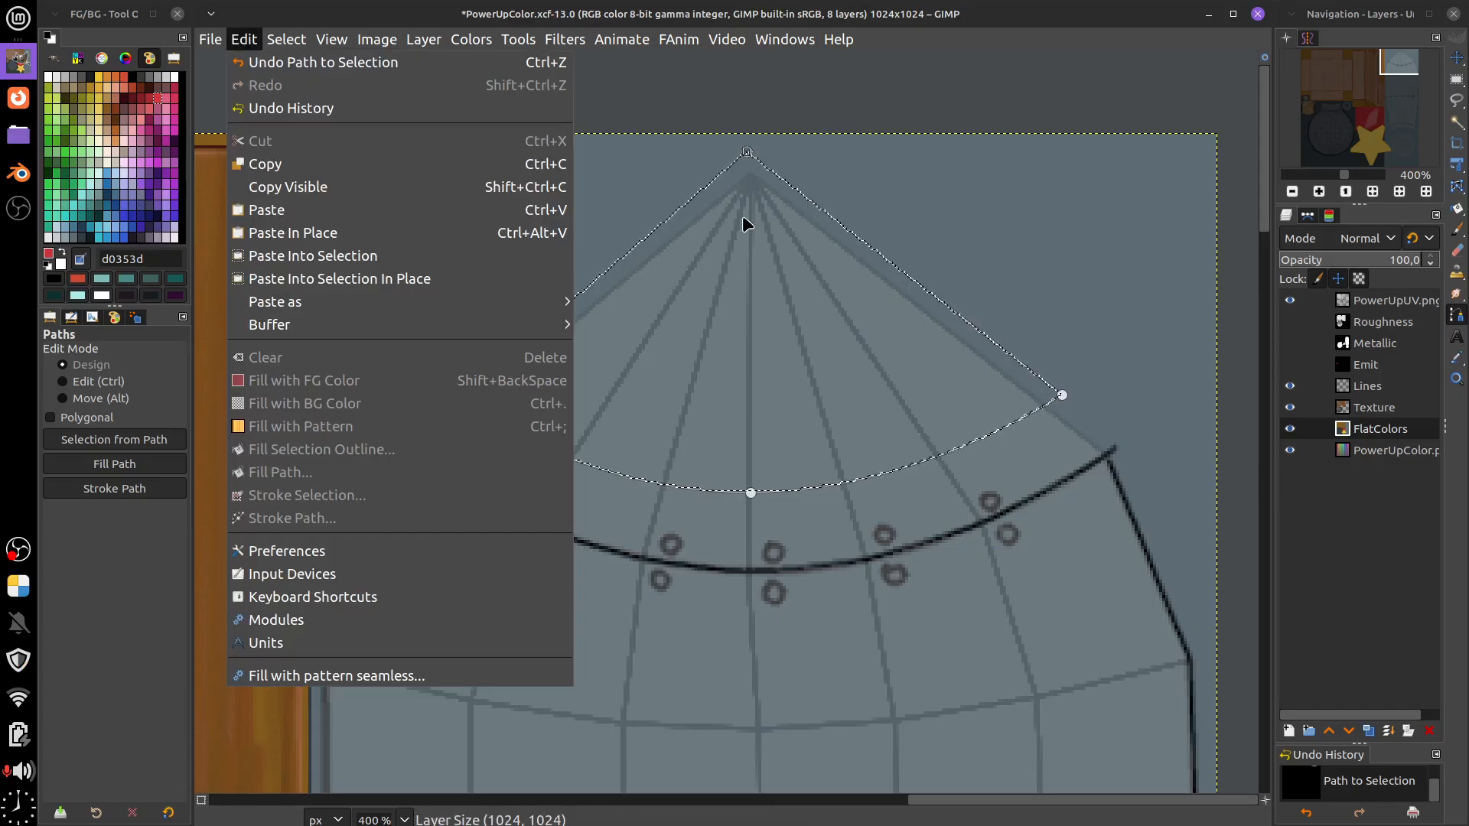
click(1369, 440)
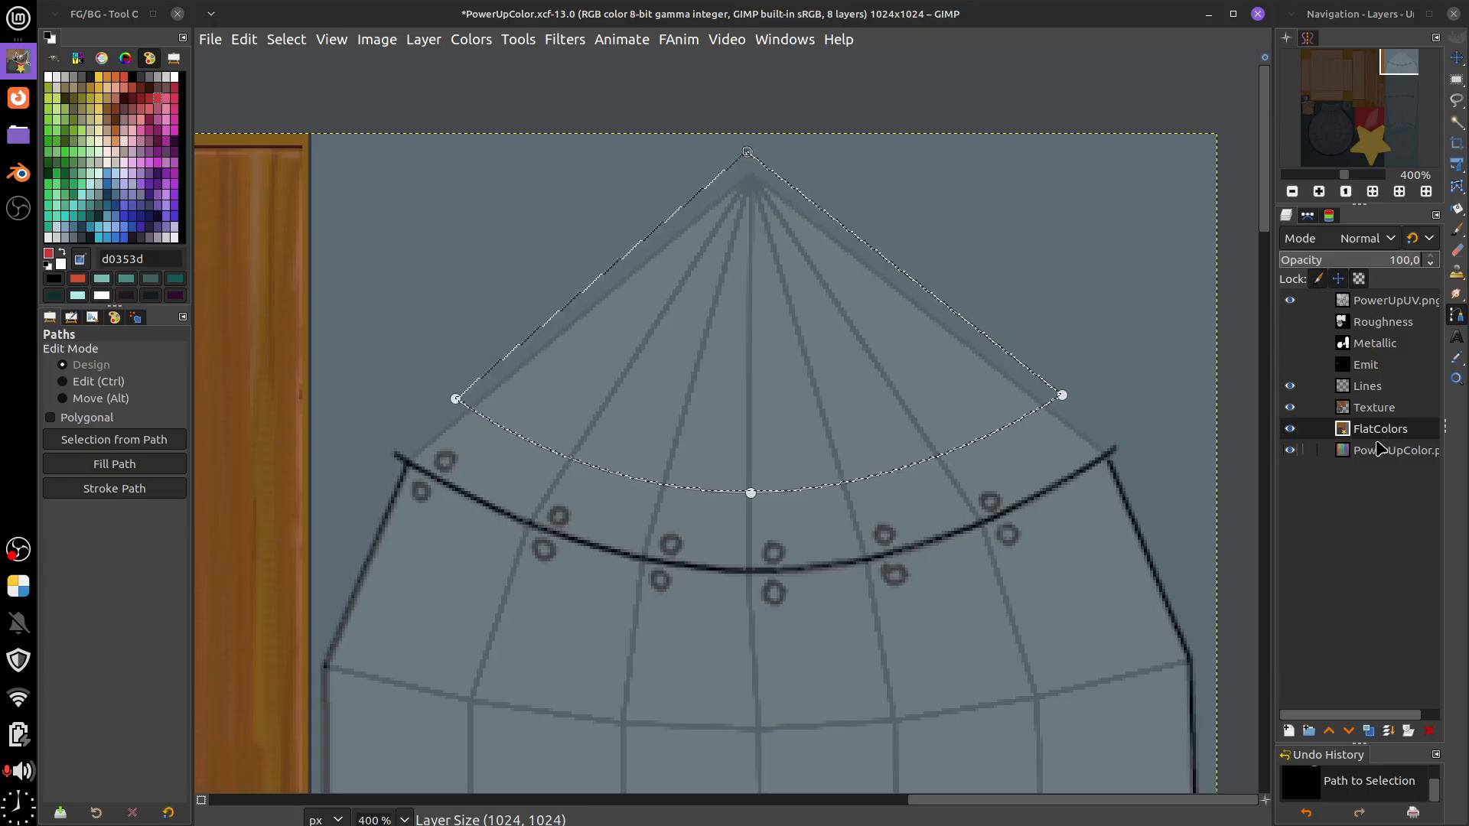
click(1373, 414)
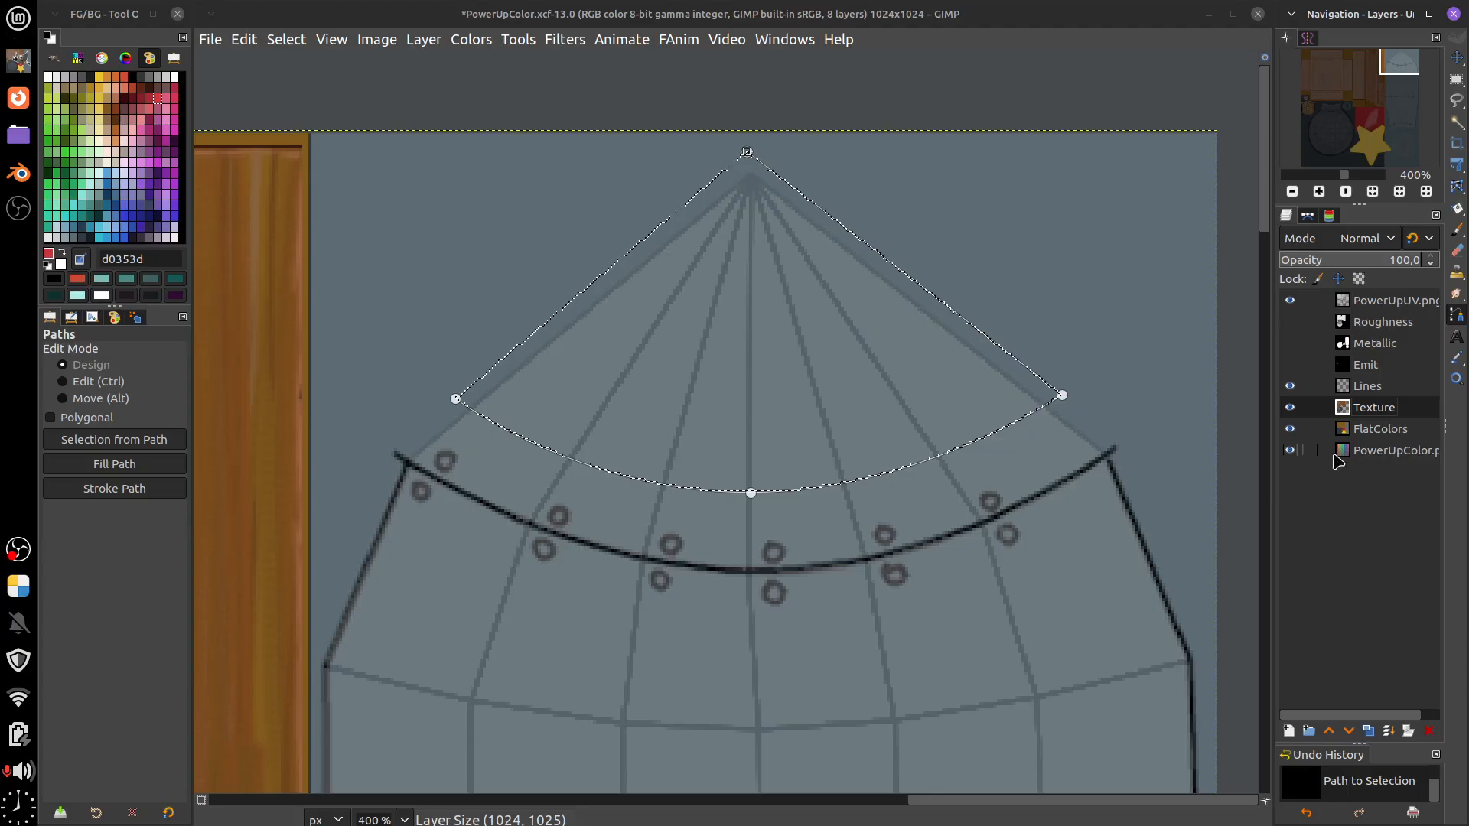
click(285, 39)
mouse_move(247, 42)
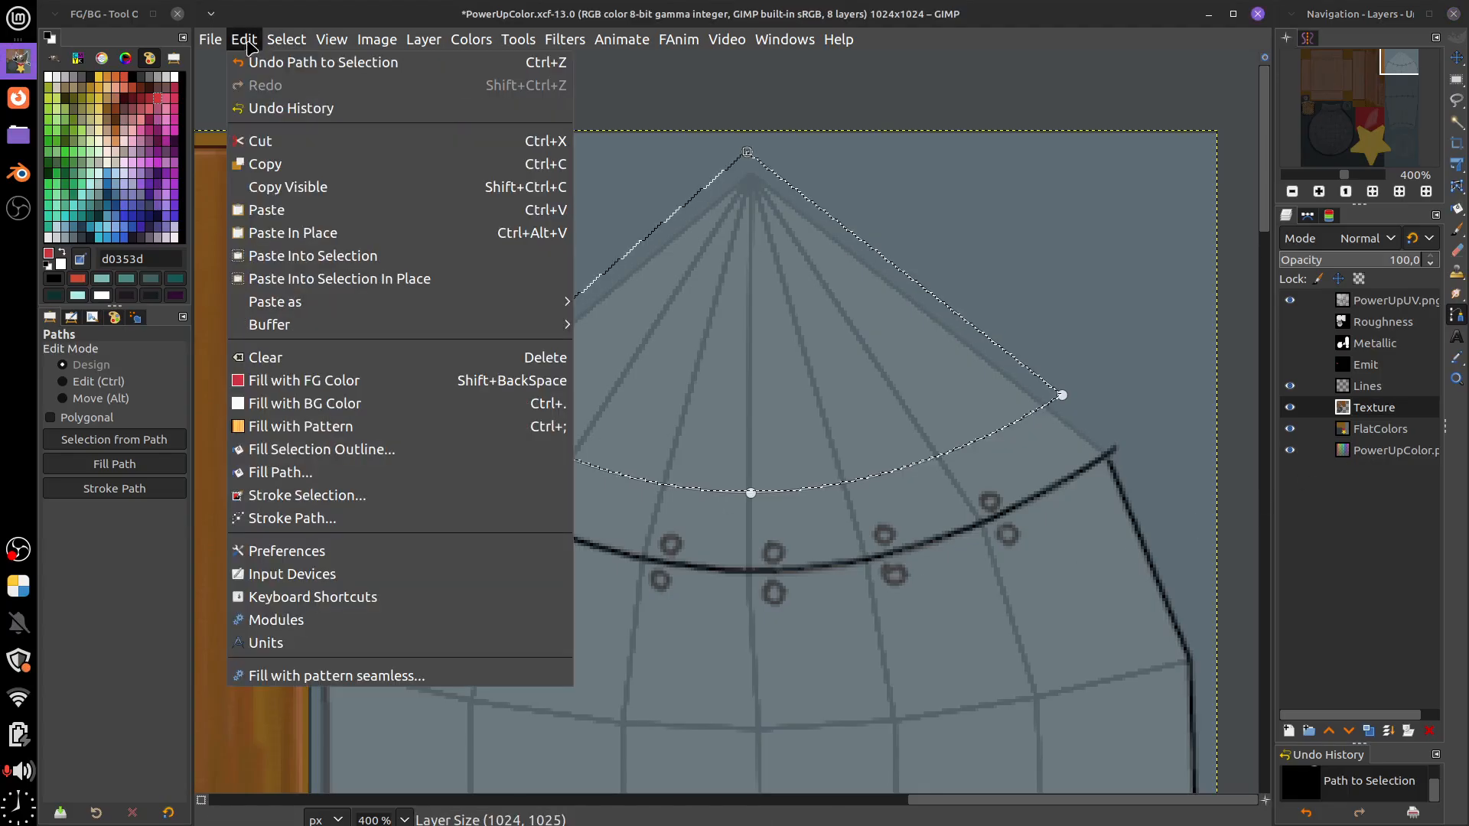
click(375, 381)
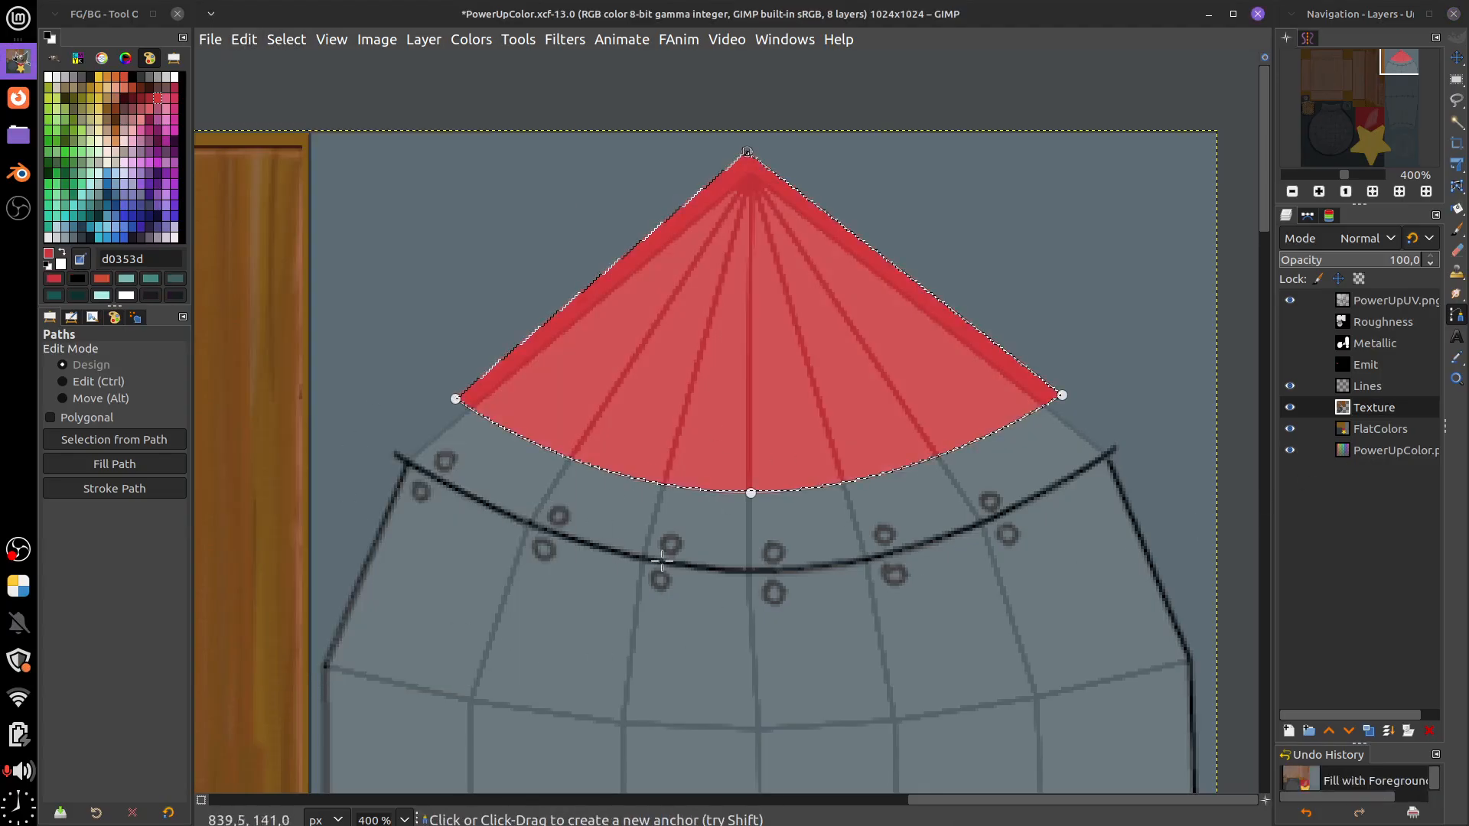
Clear the selection and delete the nose cone path
key(ctrl+shift+a)
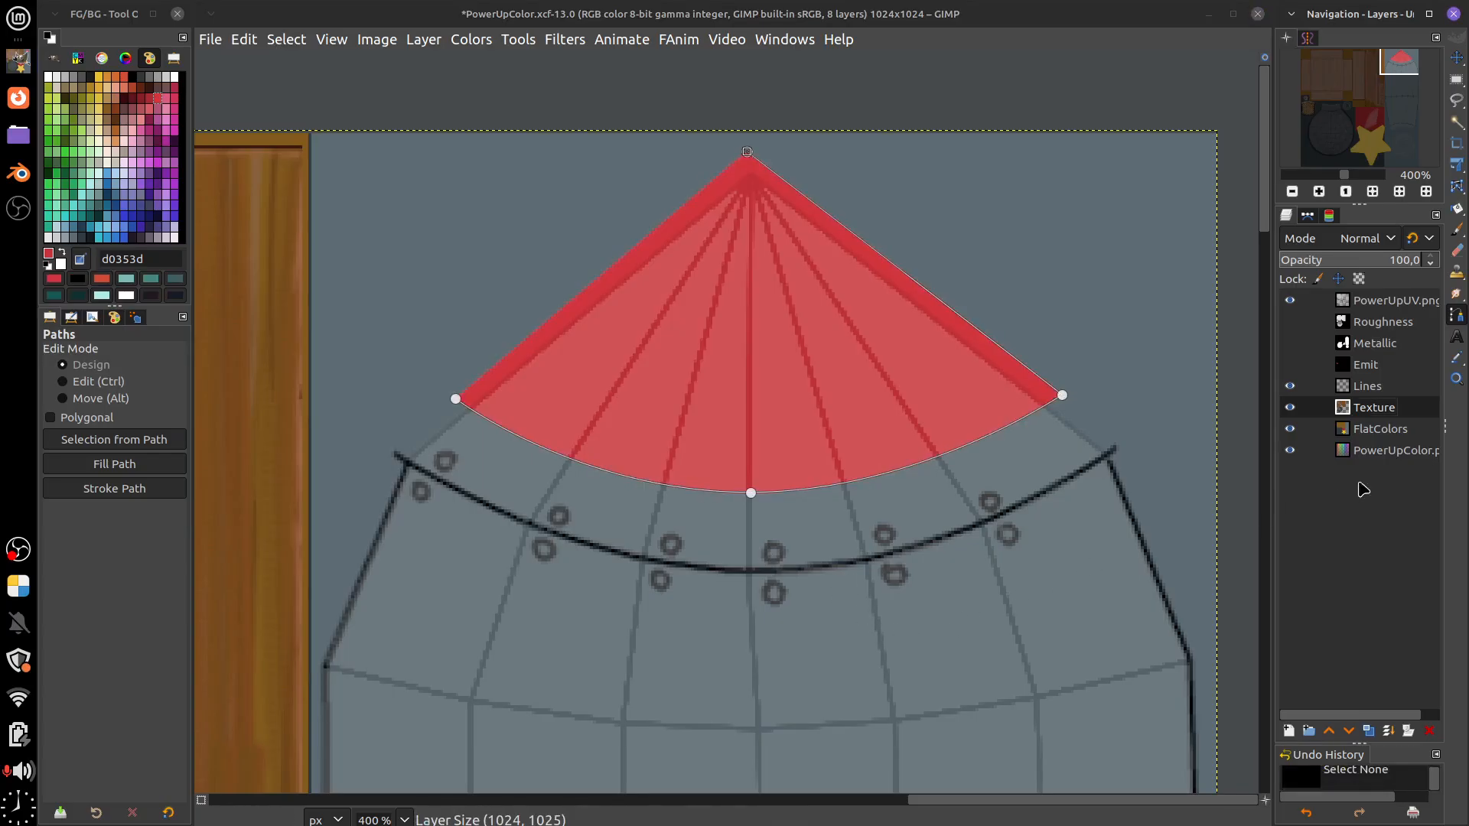
click(1331, 218)
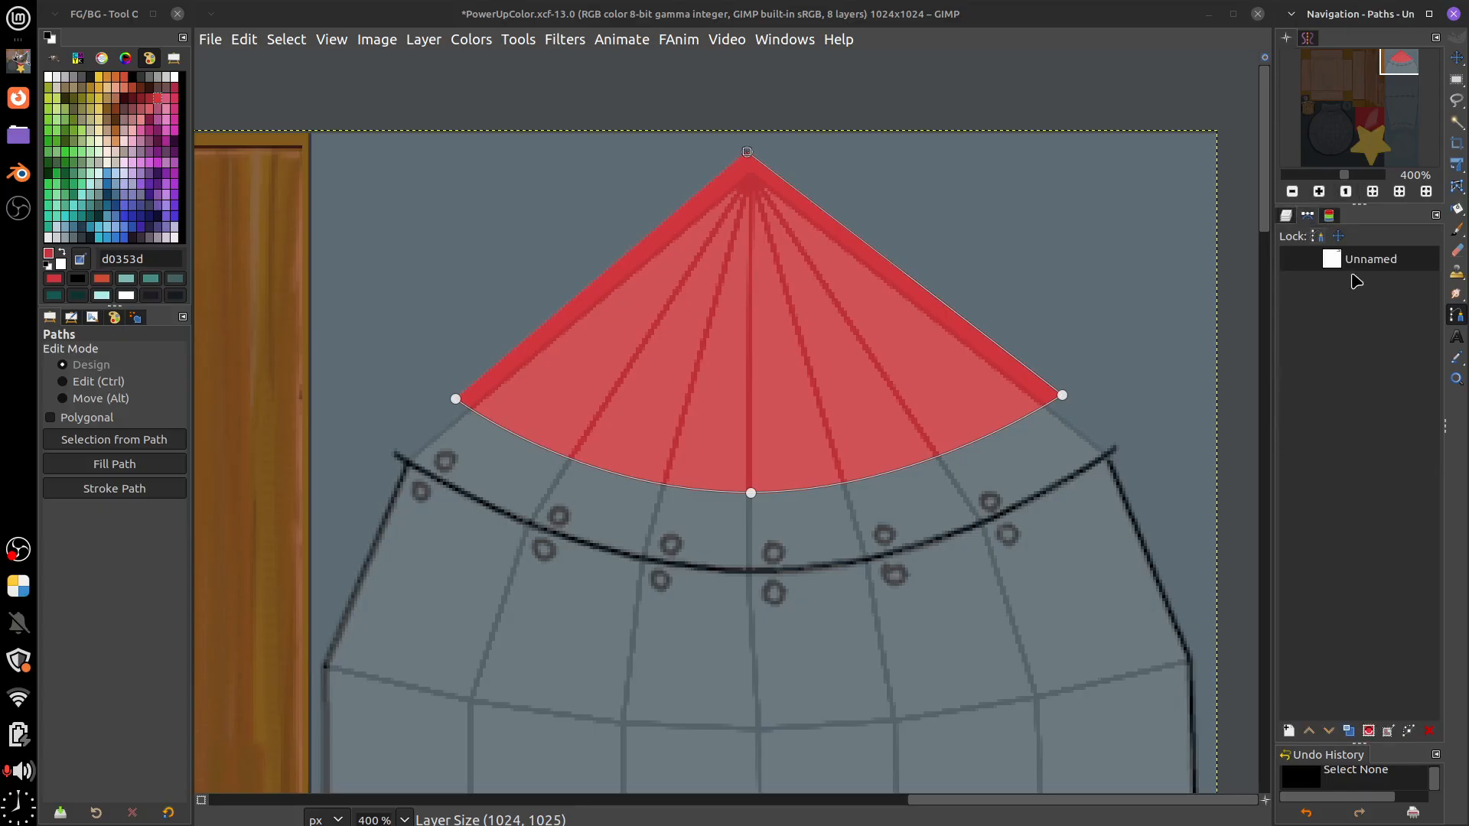
click(1429, 731)
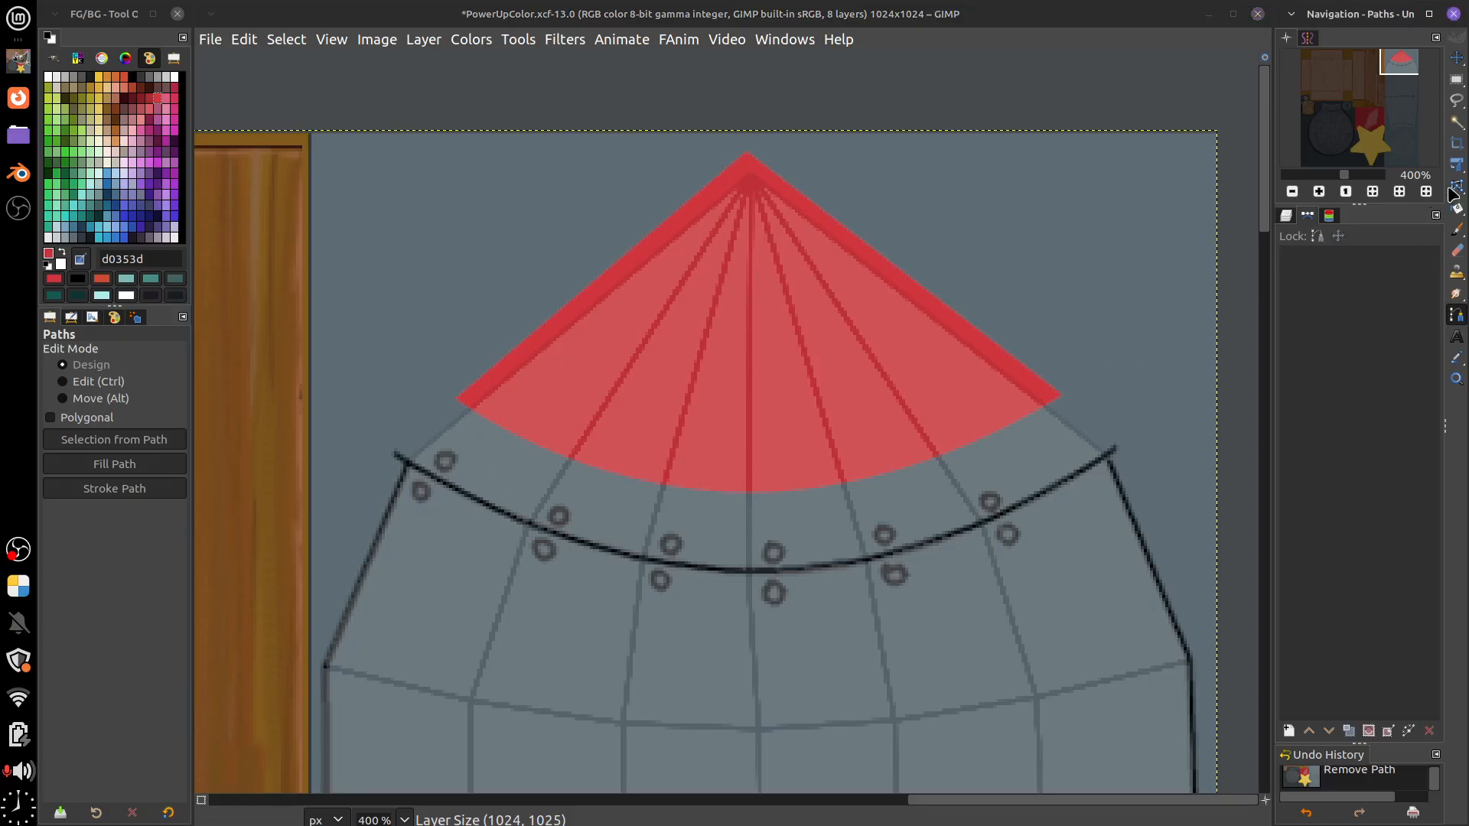
Outline a free selection following the riveted seam and reaching up over the red tip's lower corners
click(1458, 102)
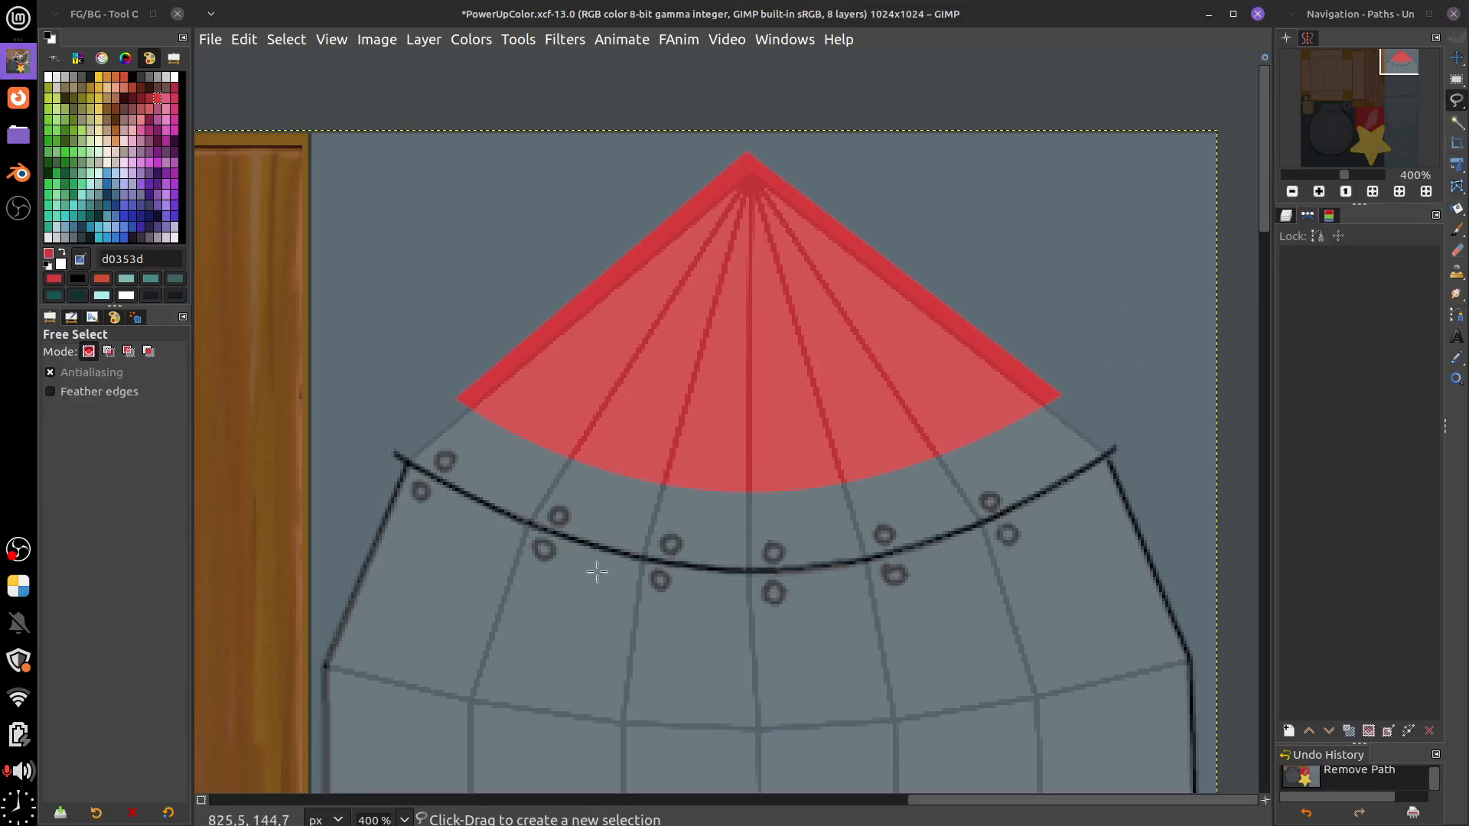
click(389, 446)
click(417, 470)
key(Escape)
click(531, 524)
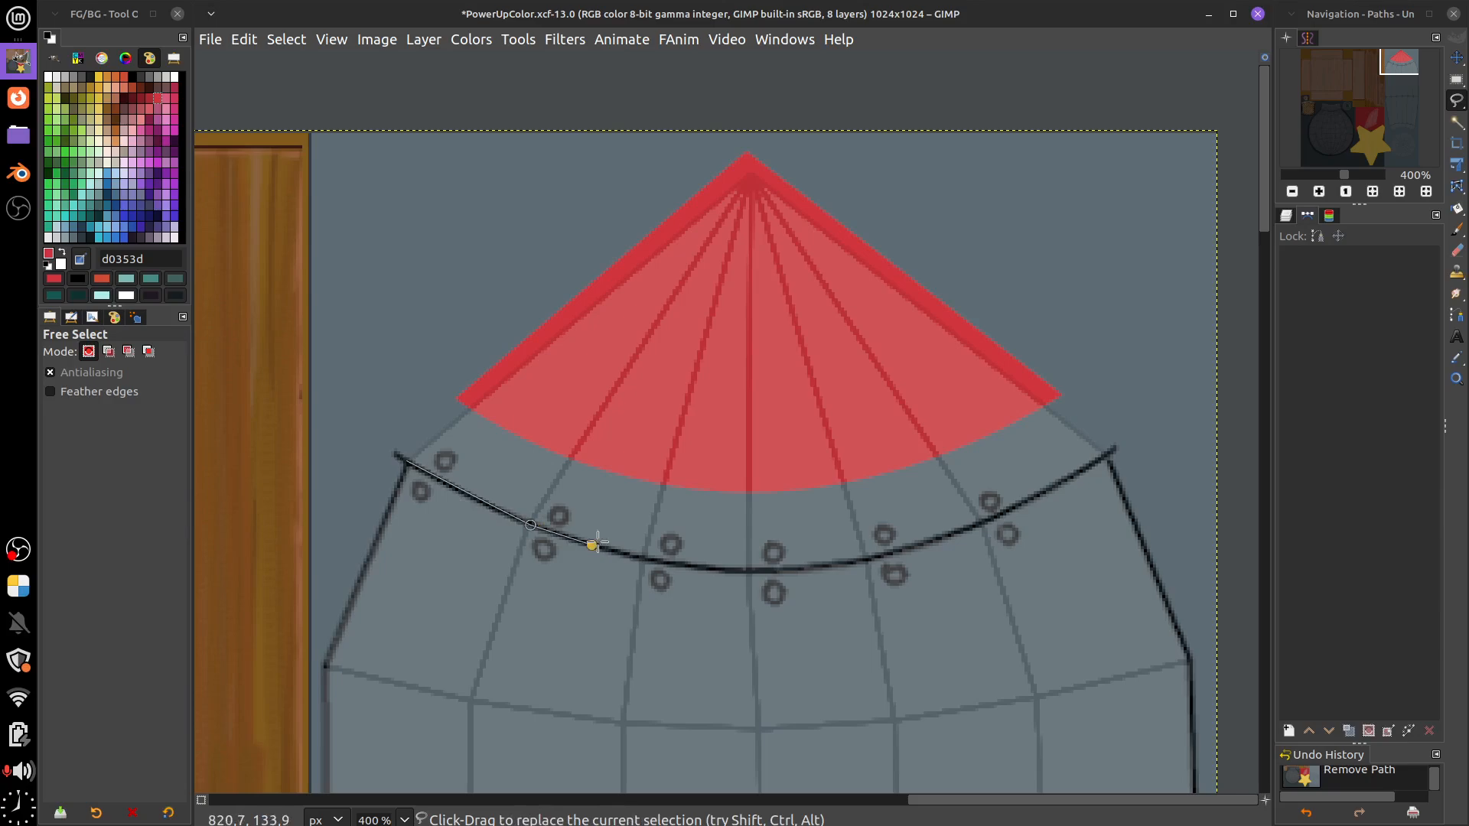
click(645, 559)
click(966, 531)
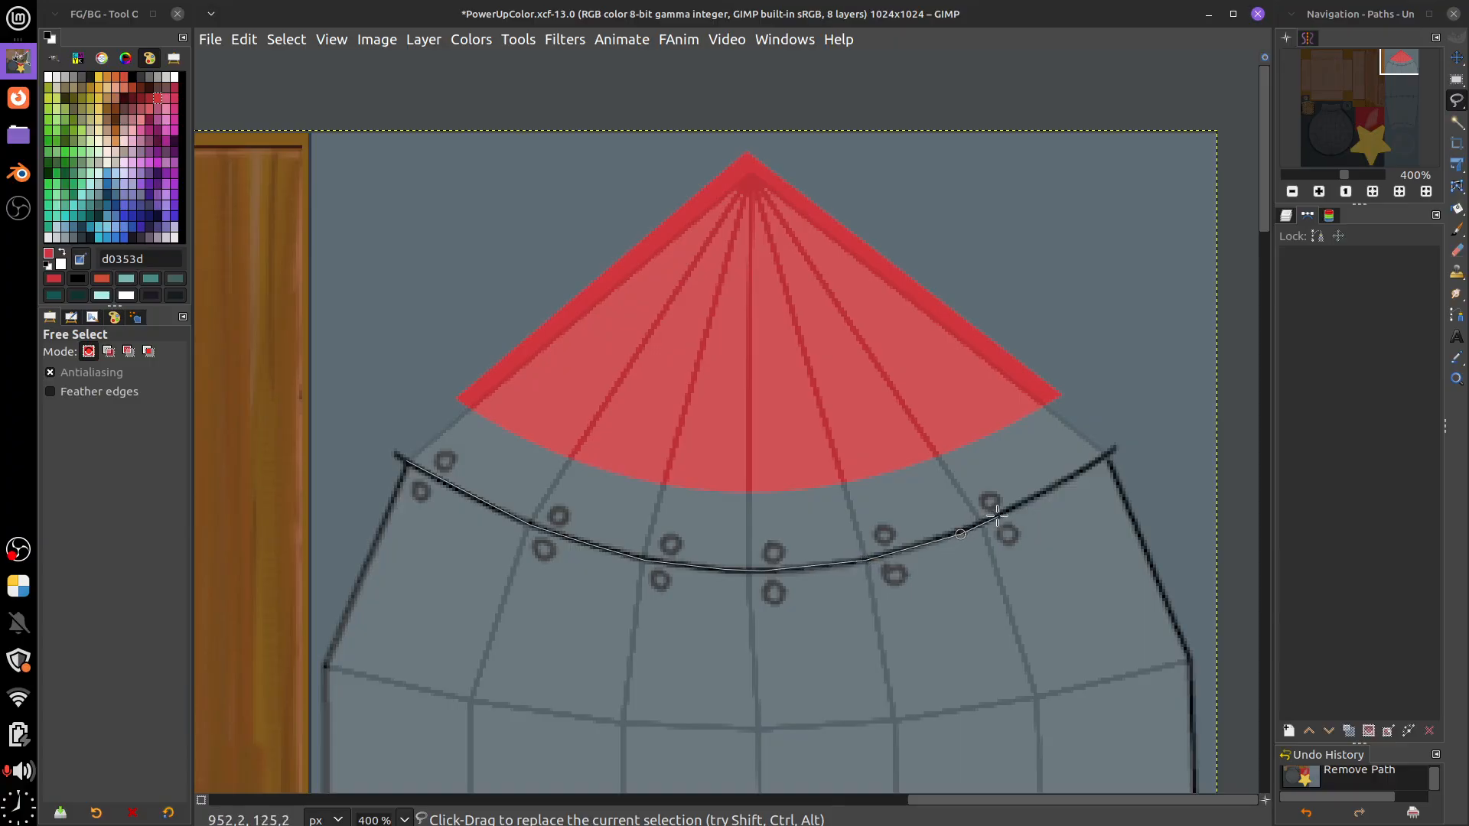
click(1111, 456)
click(1060, 392)
click(457, 397)
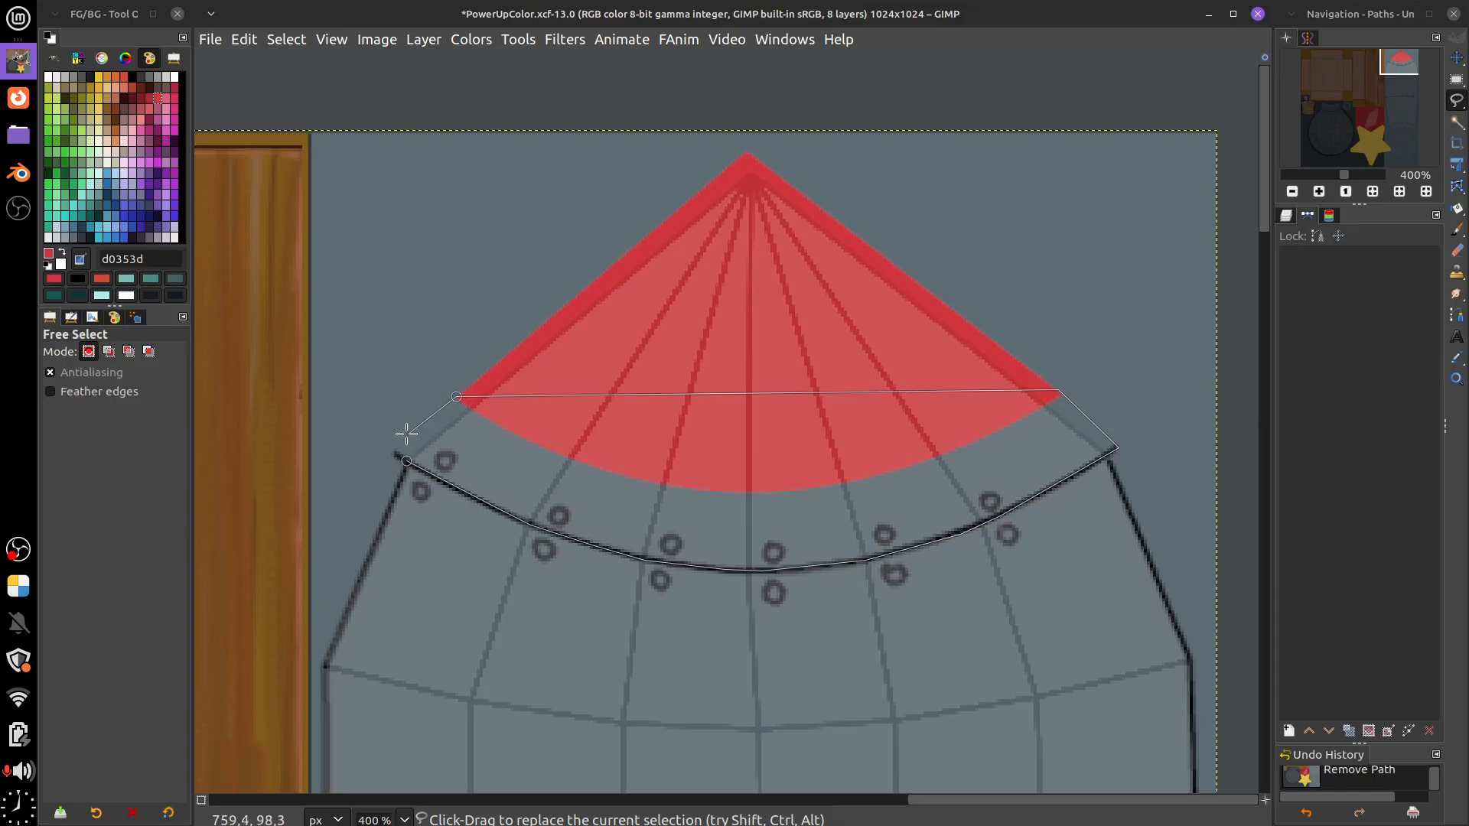
click(396, 451)
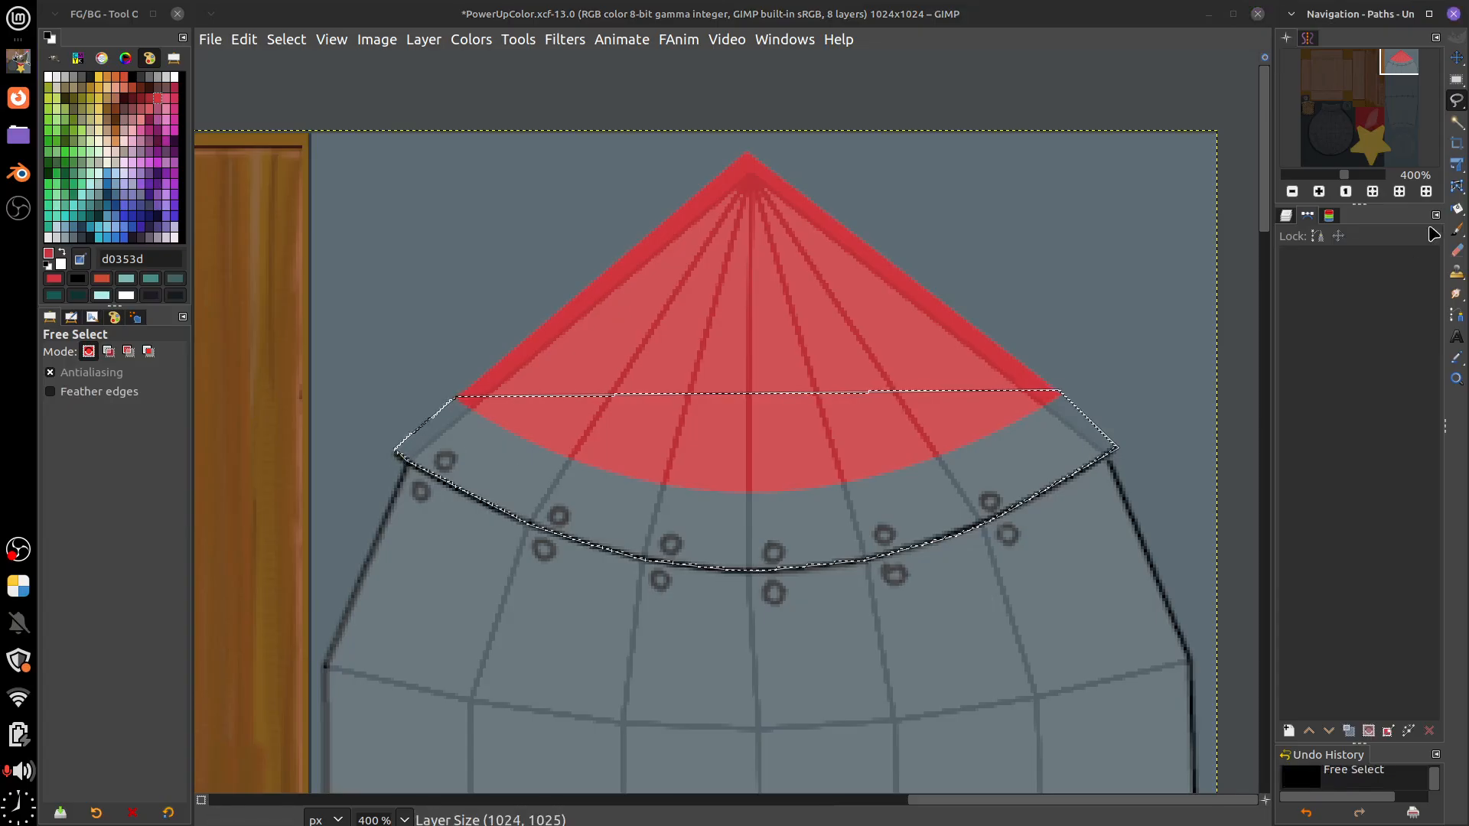
Bucket-fill the whole selection with yellow e8c335 in Behind mode to color the band below the red tip, and deselect
click(1457, 208)
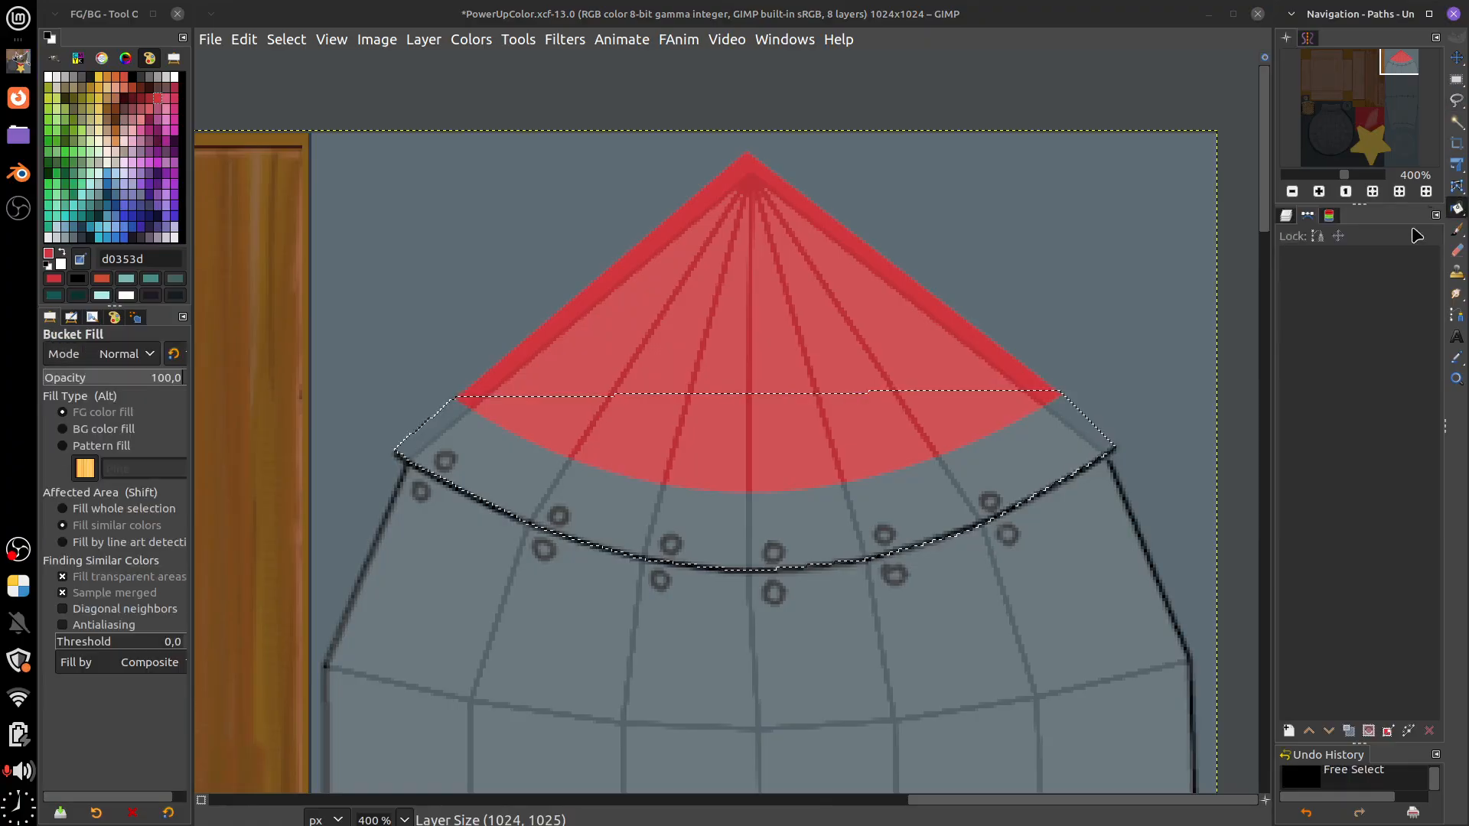
click(140, 357)
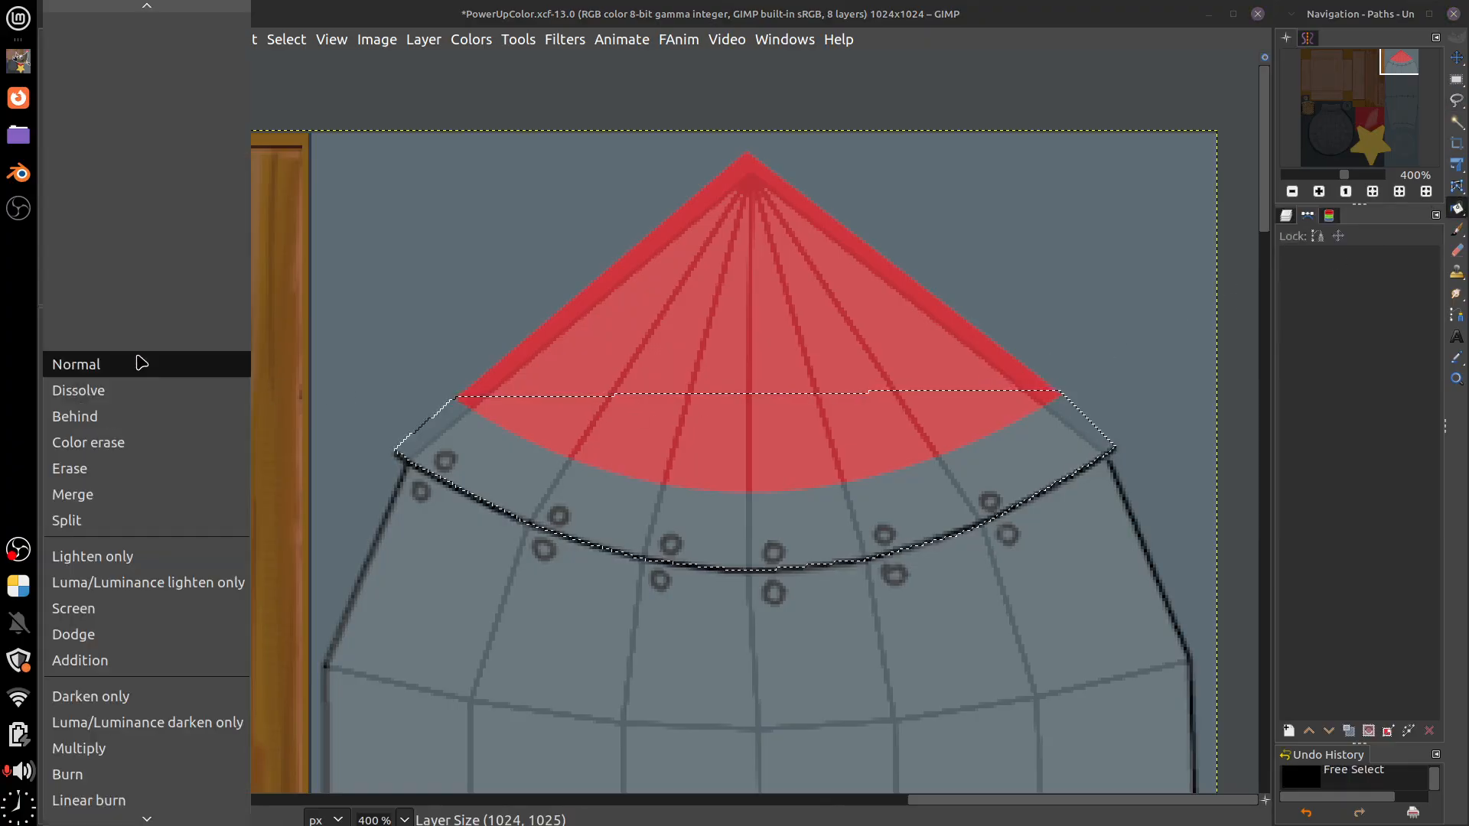
click(134, 422)
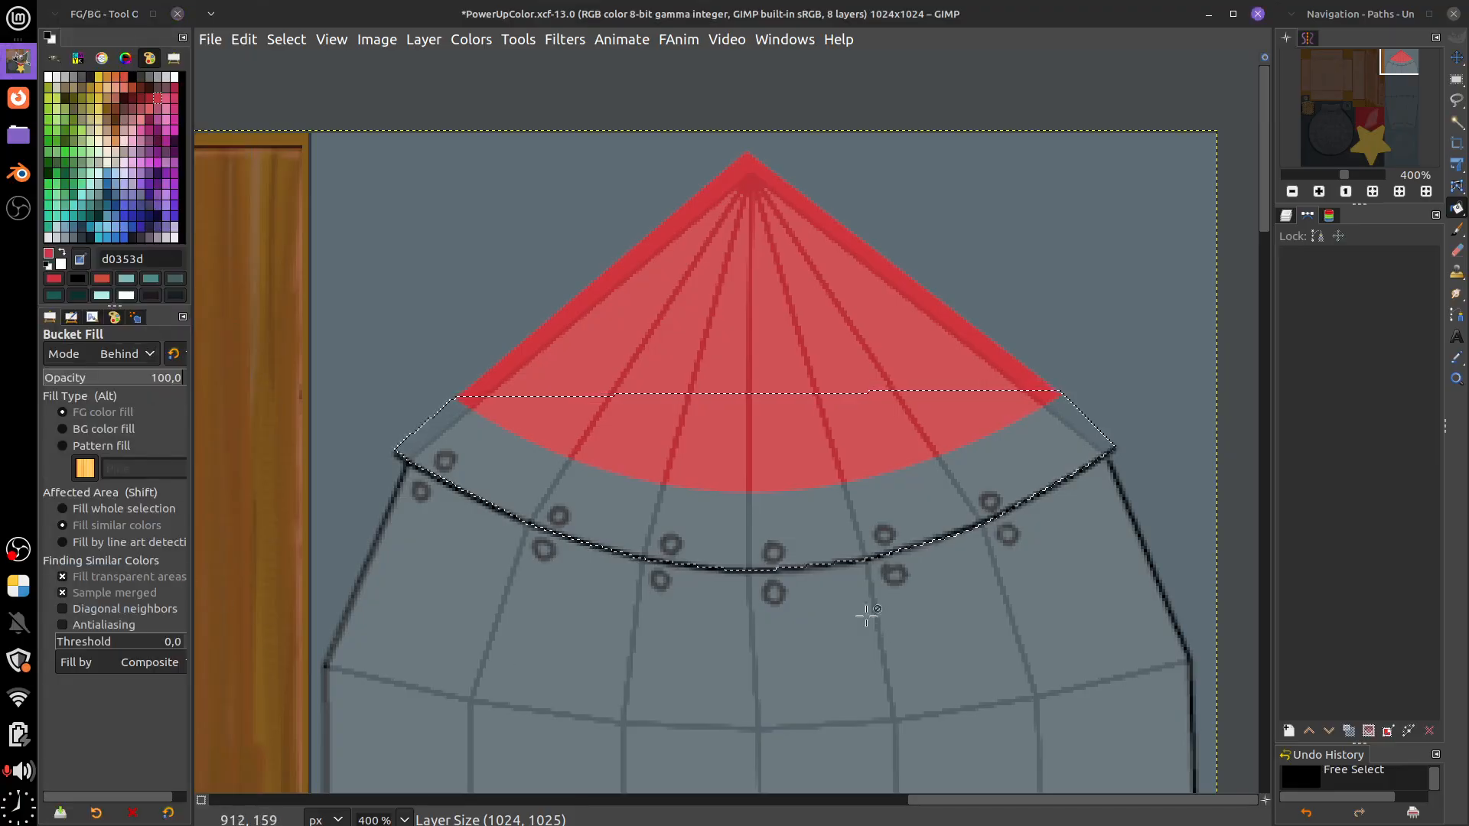
click(99, 77)
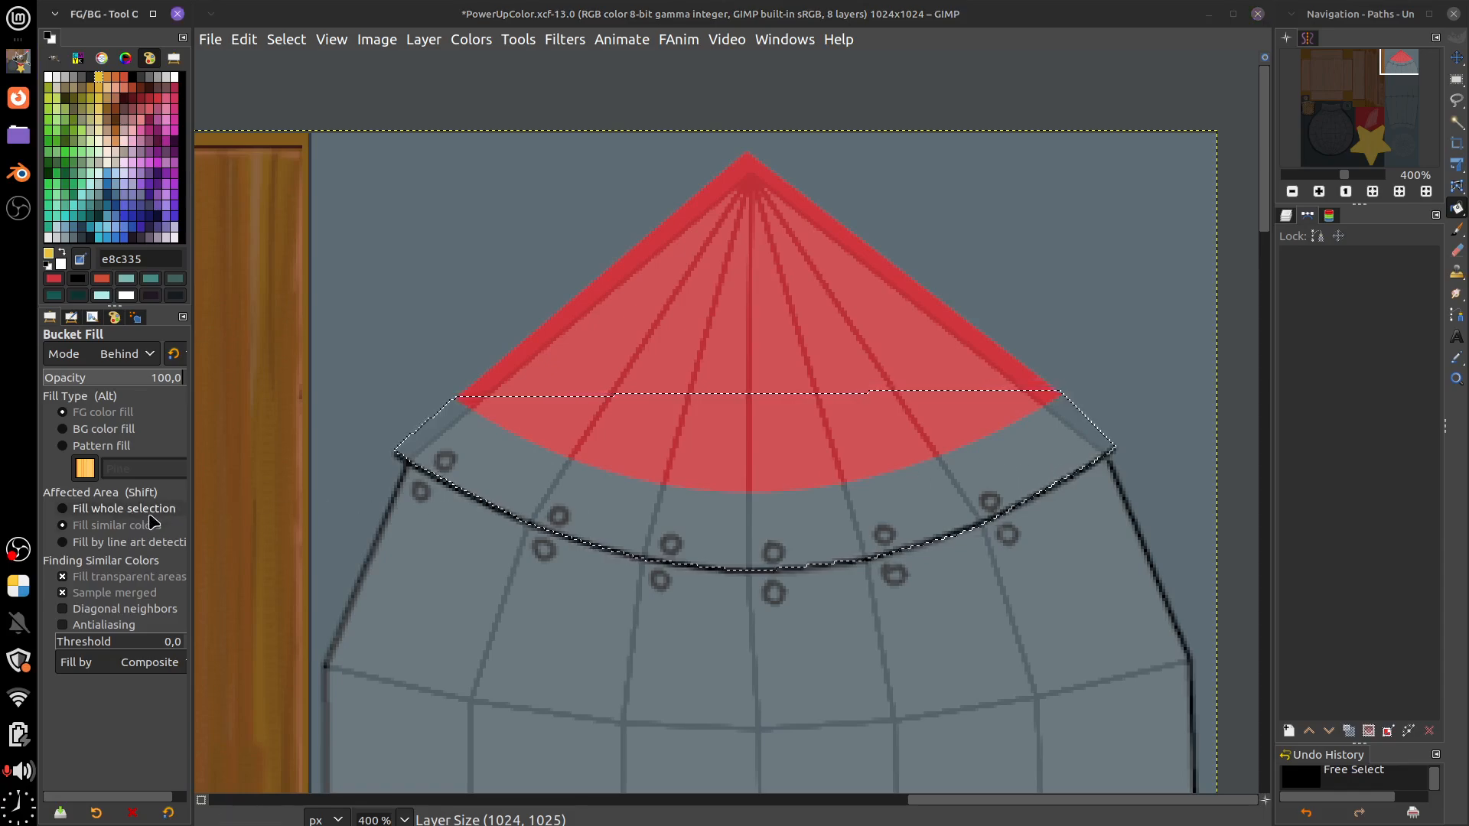
key(shift)
click(1045, 444)
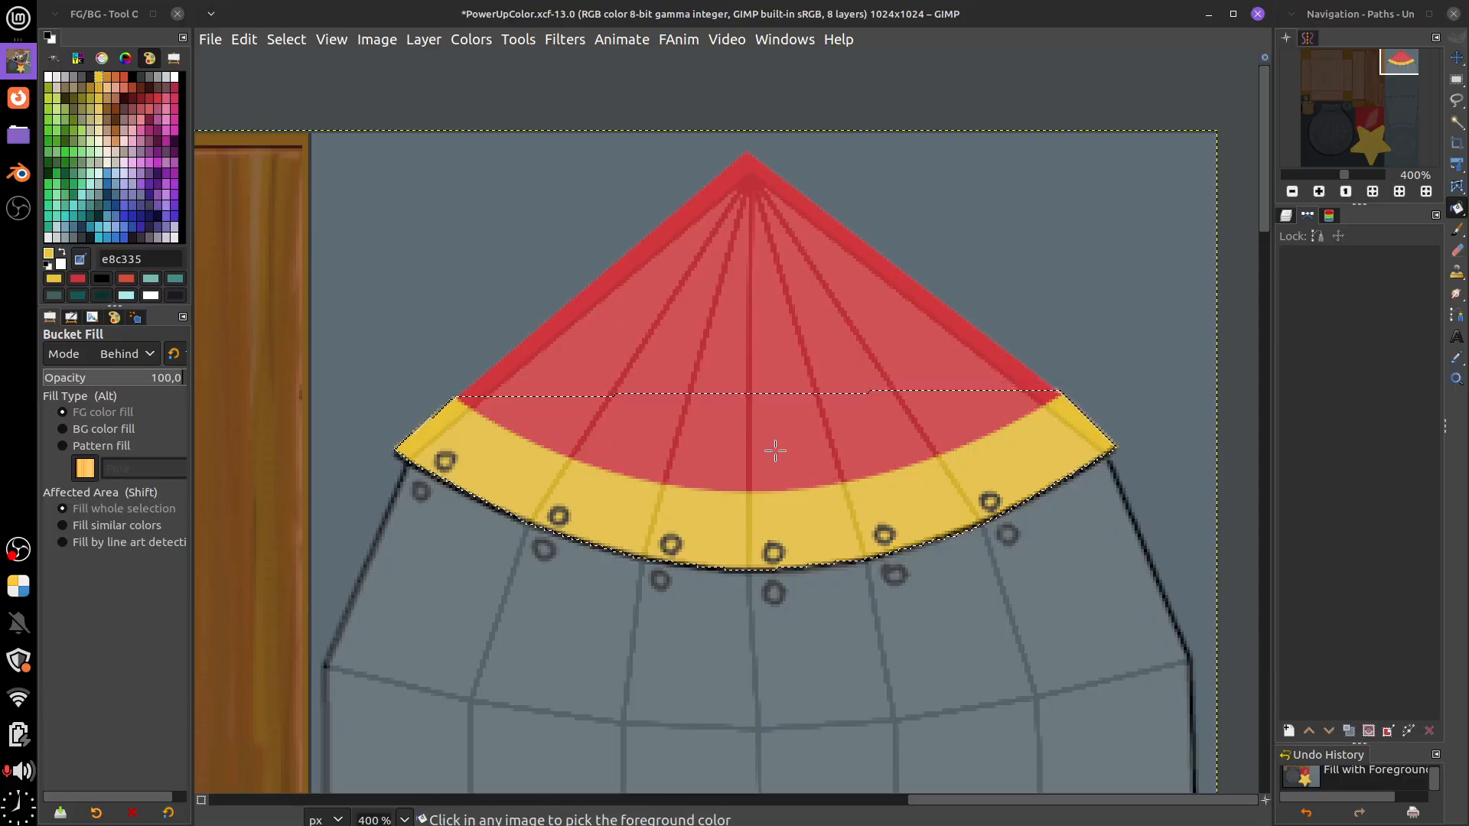
key(shift+ctrl+a)
Make a rectangular selection about 292 by 51 px across the missile body, above its middle riveted seam
scroll(987, 420, down, 10)
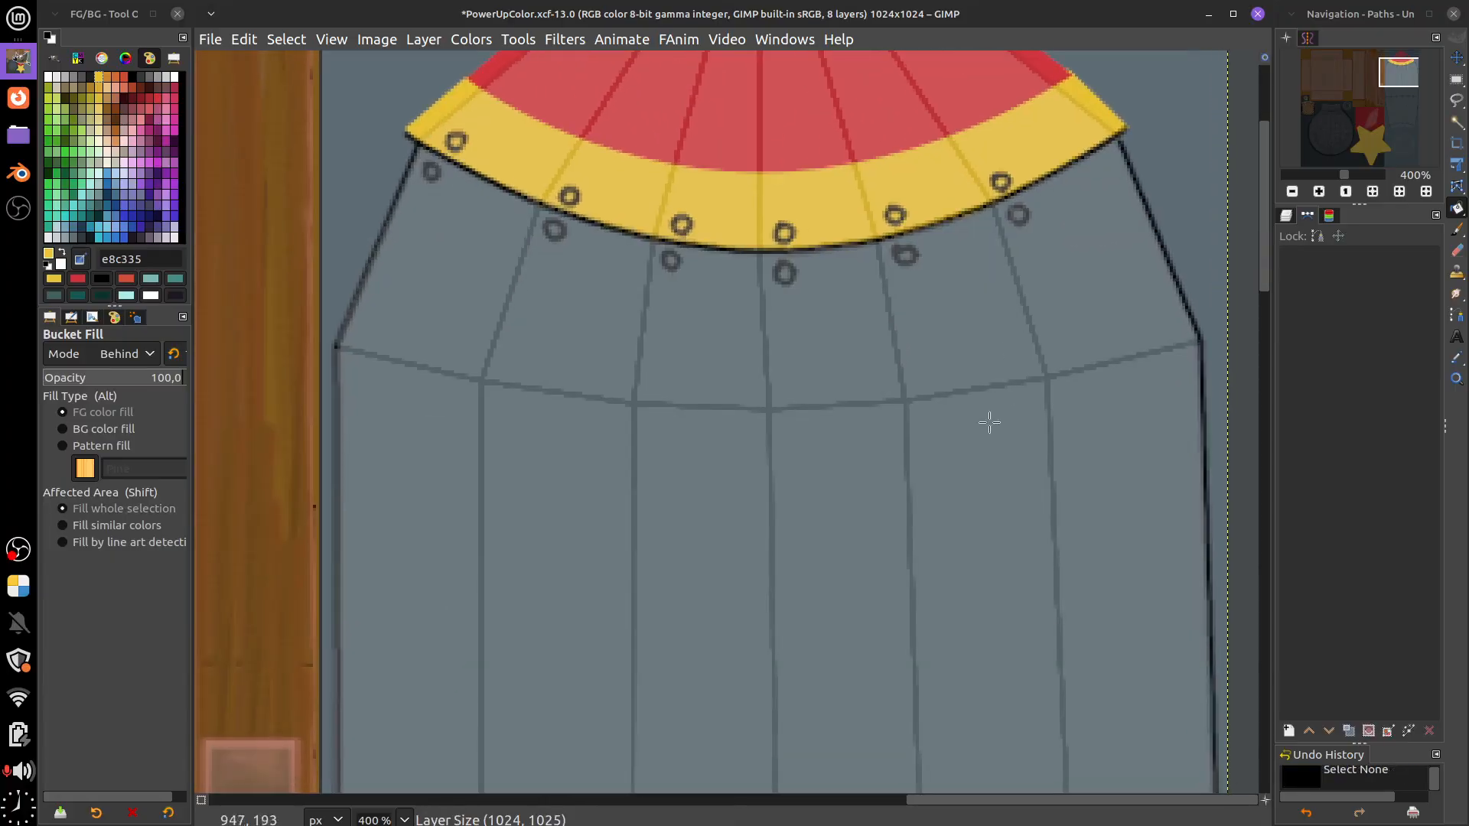
ctrl+scroll(966, 457, down, 1)
scroll(966, 458, down, 2)
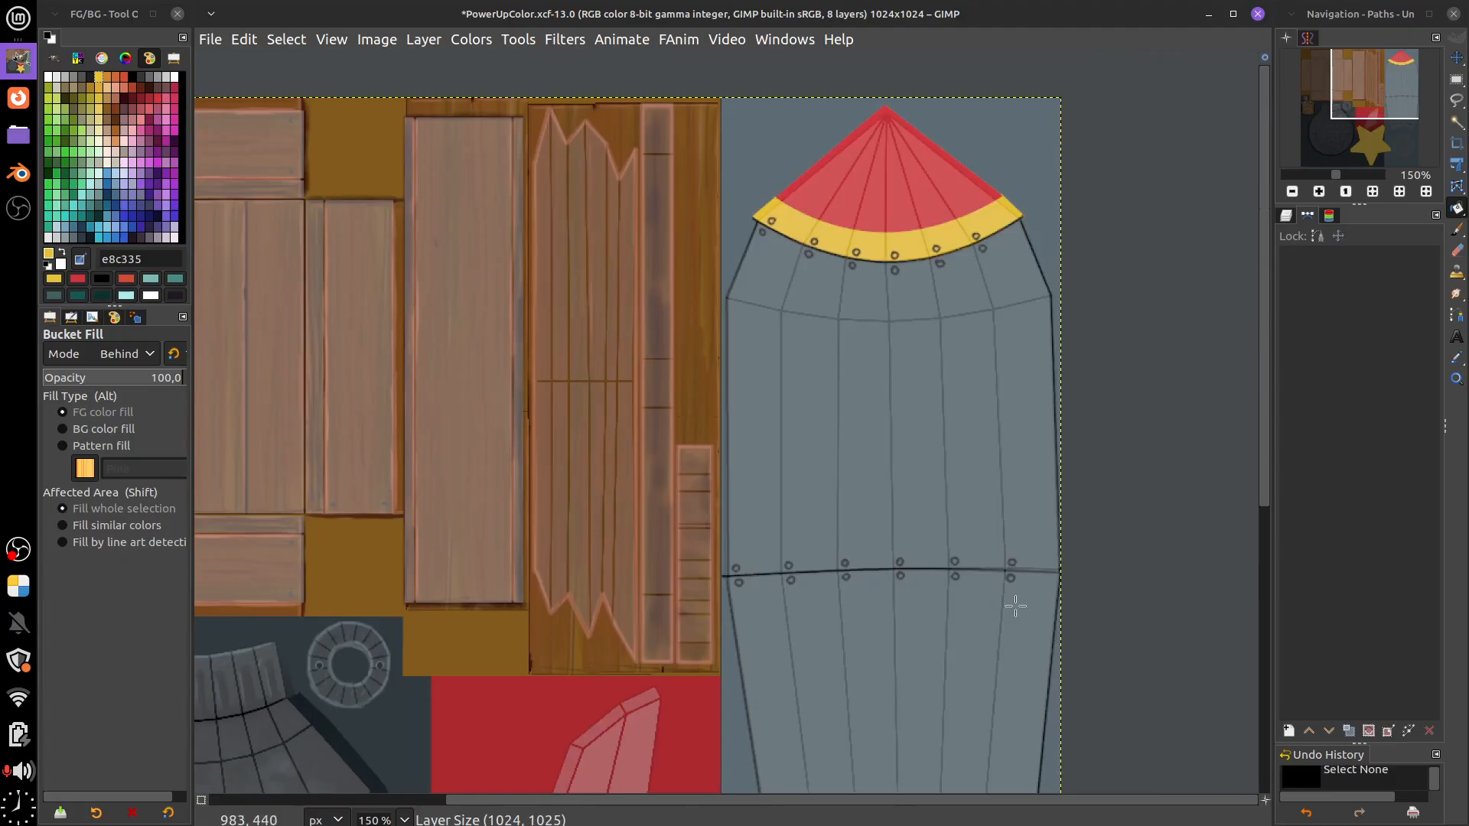
scroll(1010, 607, down, 3)
scroll(990, 456, up, 4)
scroll(985, 656, up, 3)
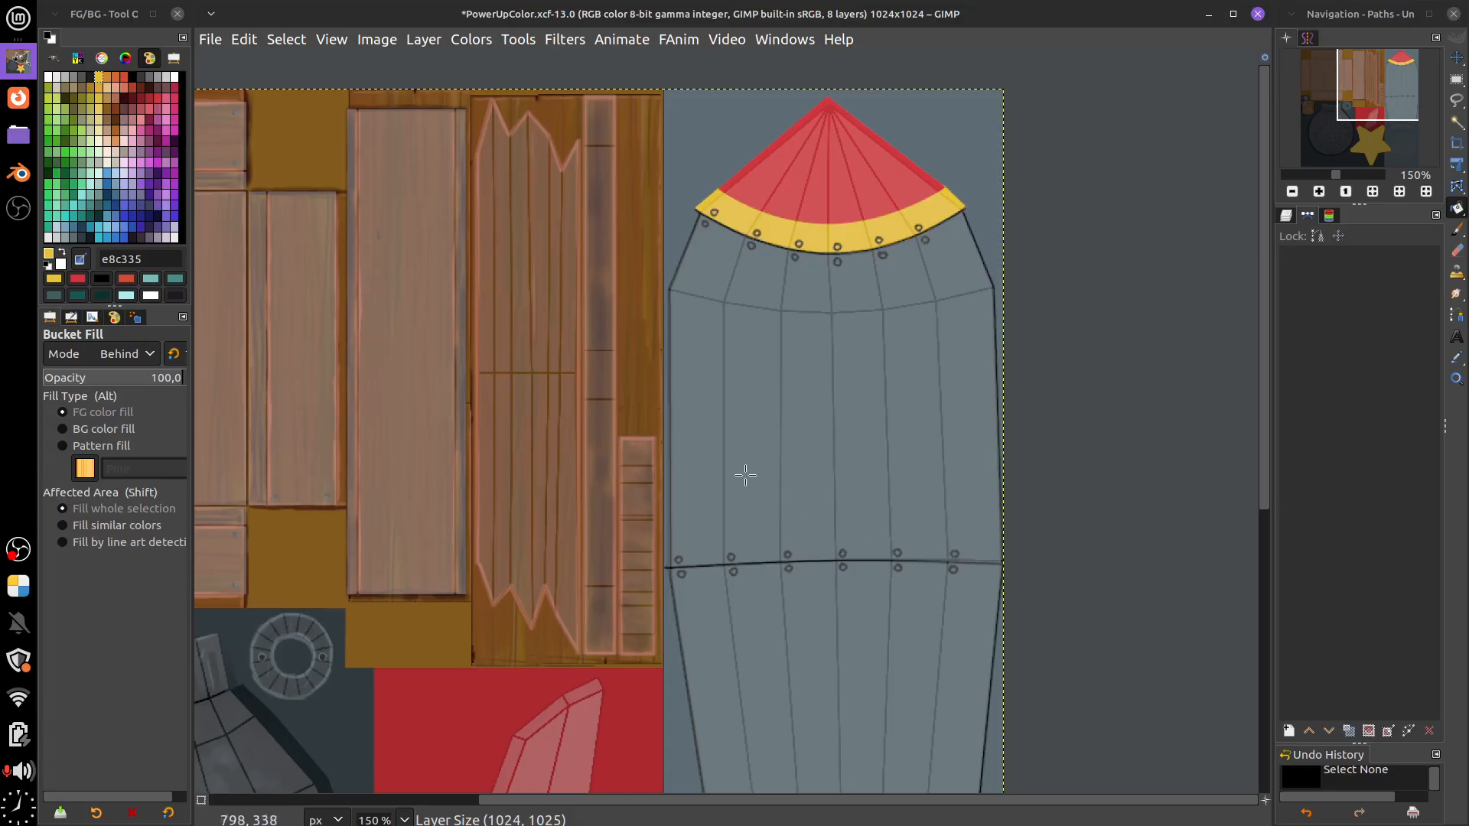
click(1458, 82)
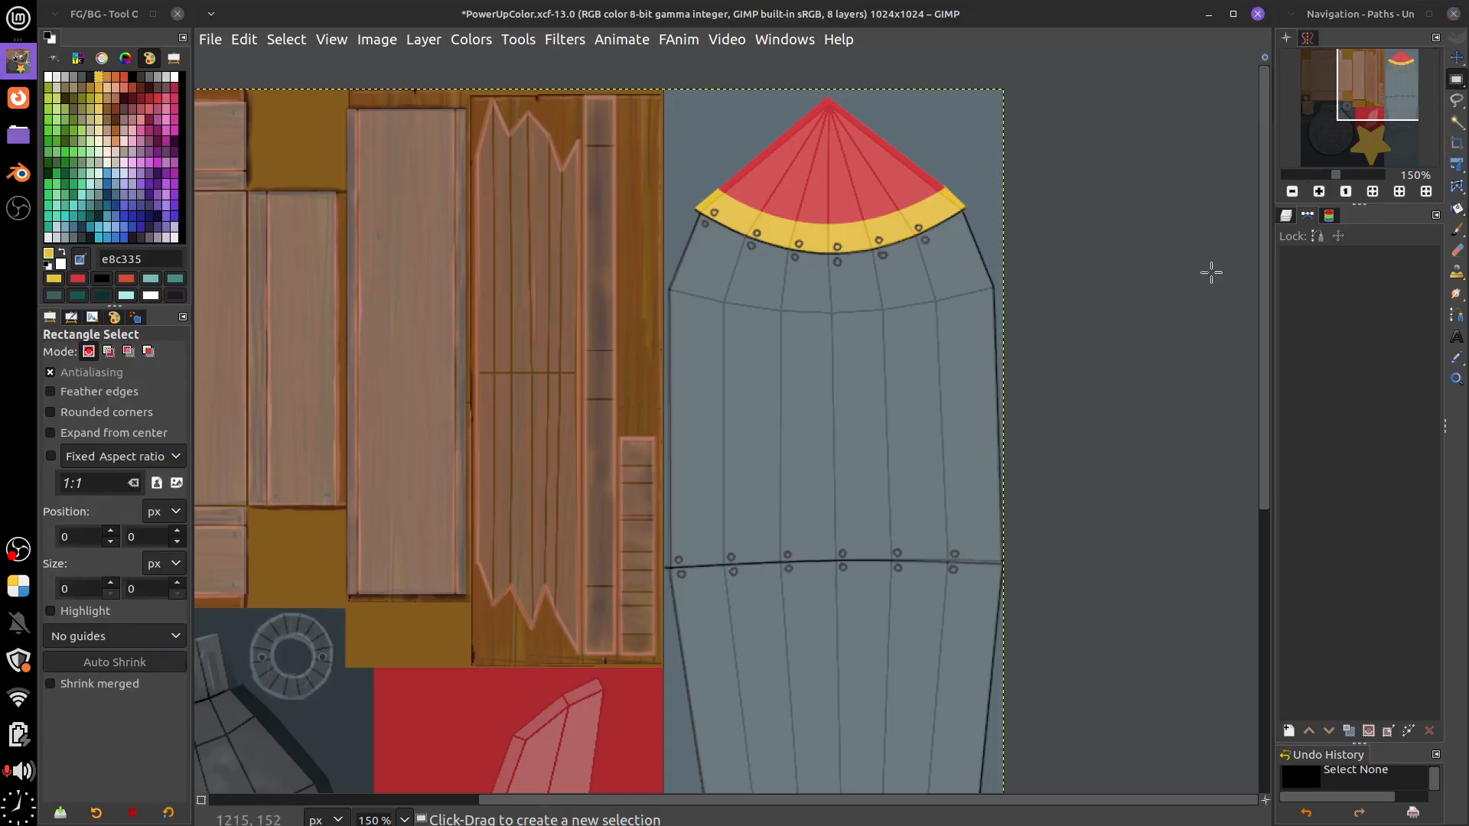
drag(727, 463, 1000, 460)
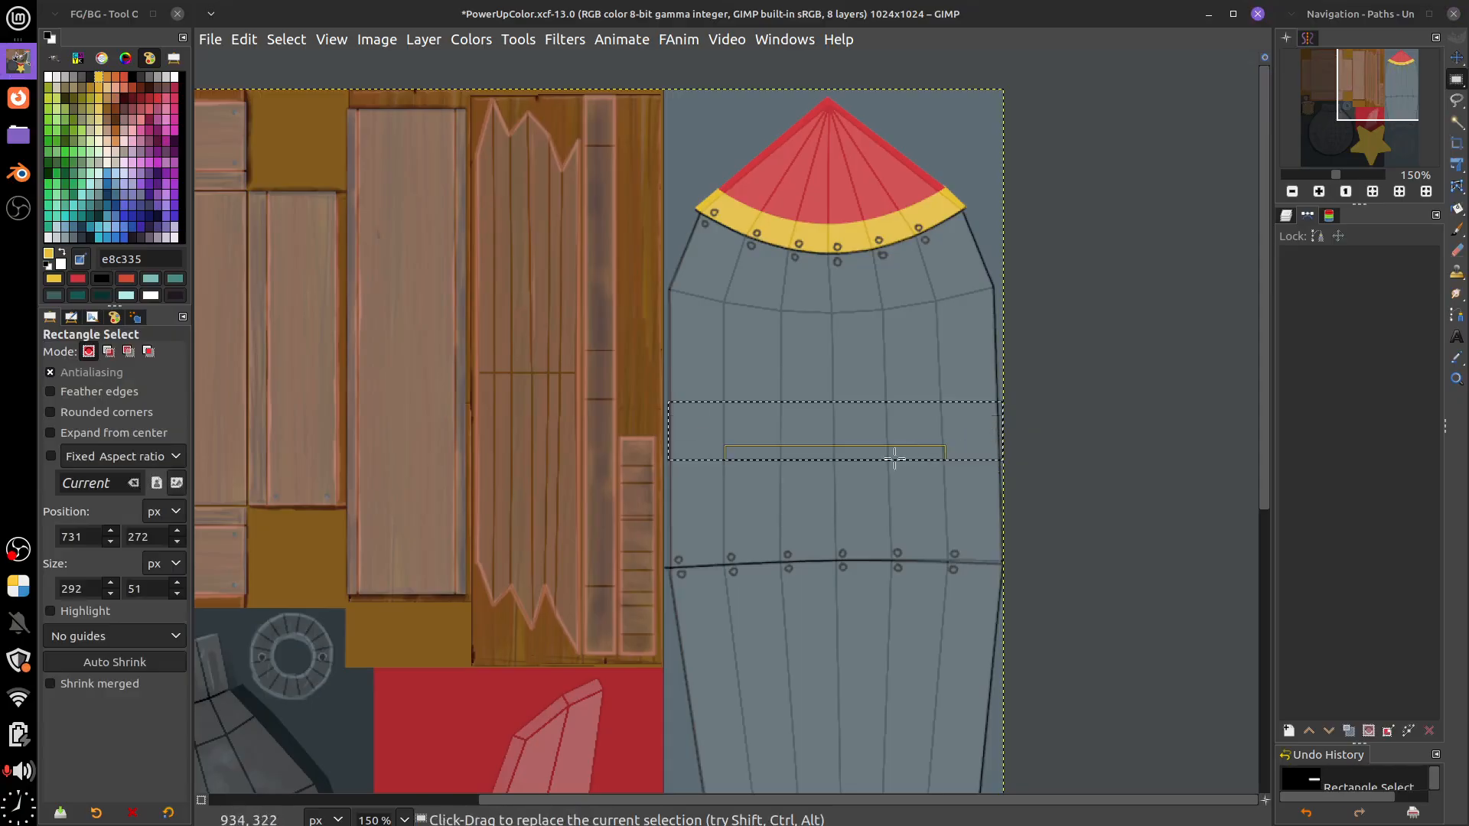
Discard the rectangular selection across the missile body
mouse_move(696, 430)
mouse_down()
mouse_move(724, 432)
mouse_move(696, 433)
mouse_up()
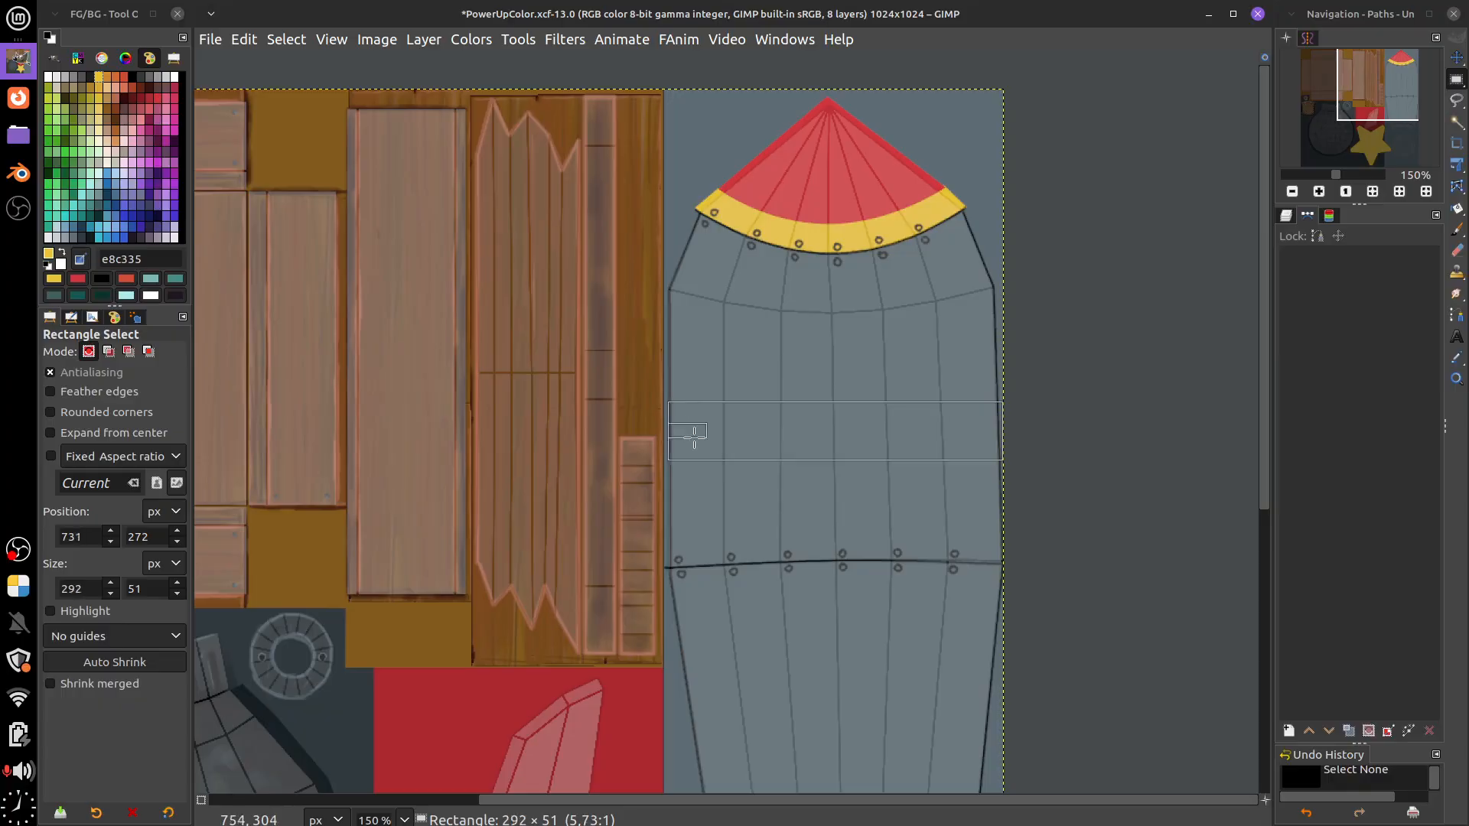
drag(994, 433, 988, 431)
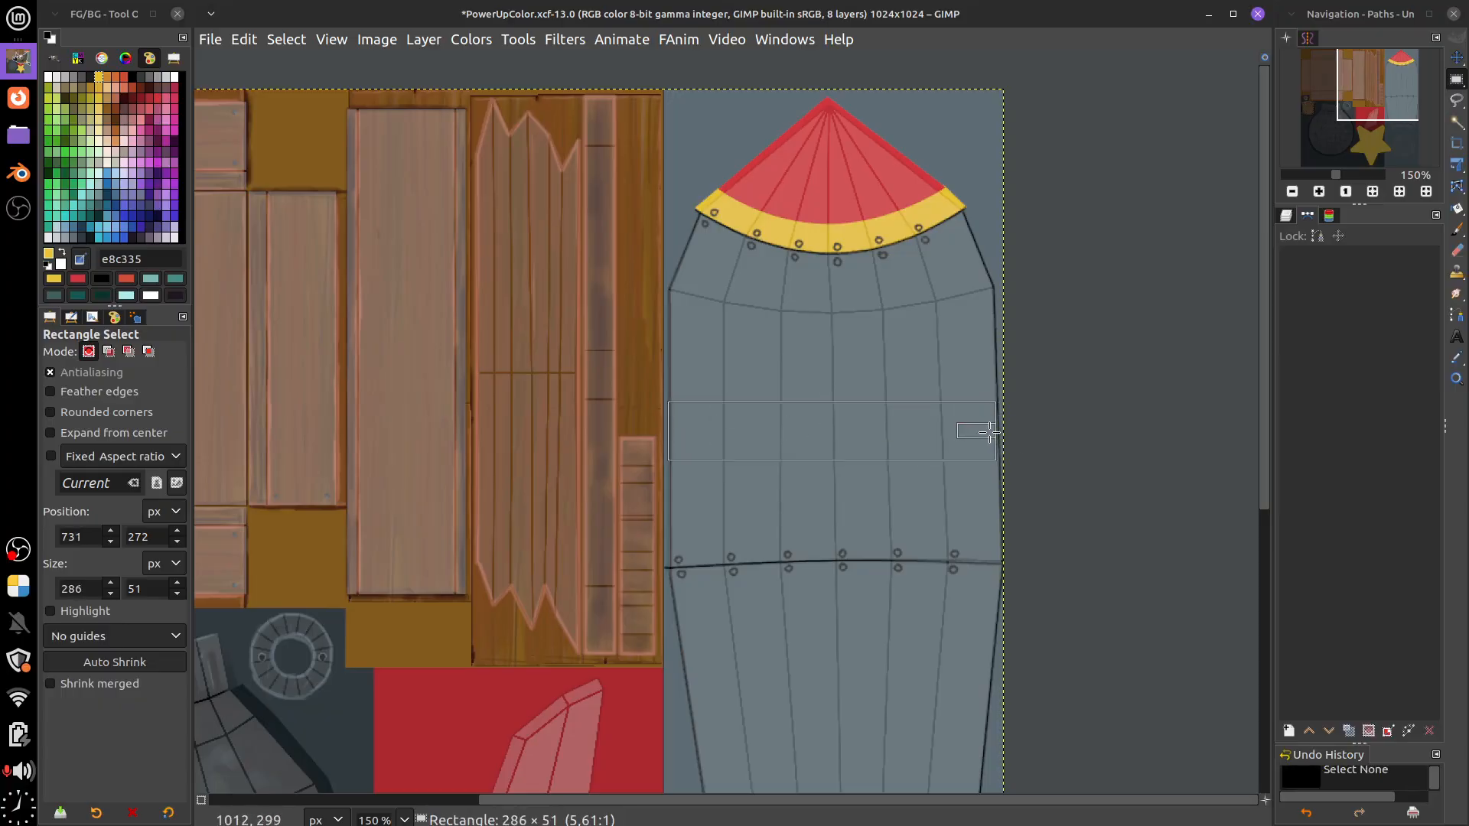
click(960, 464)
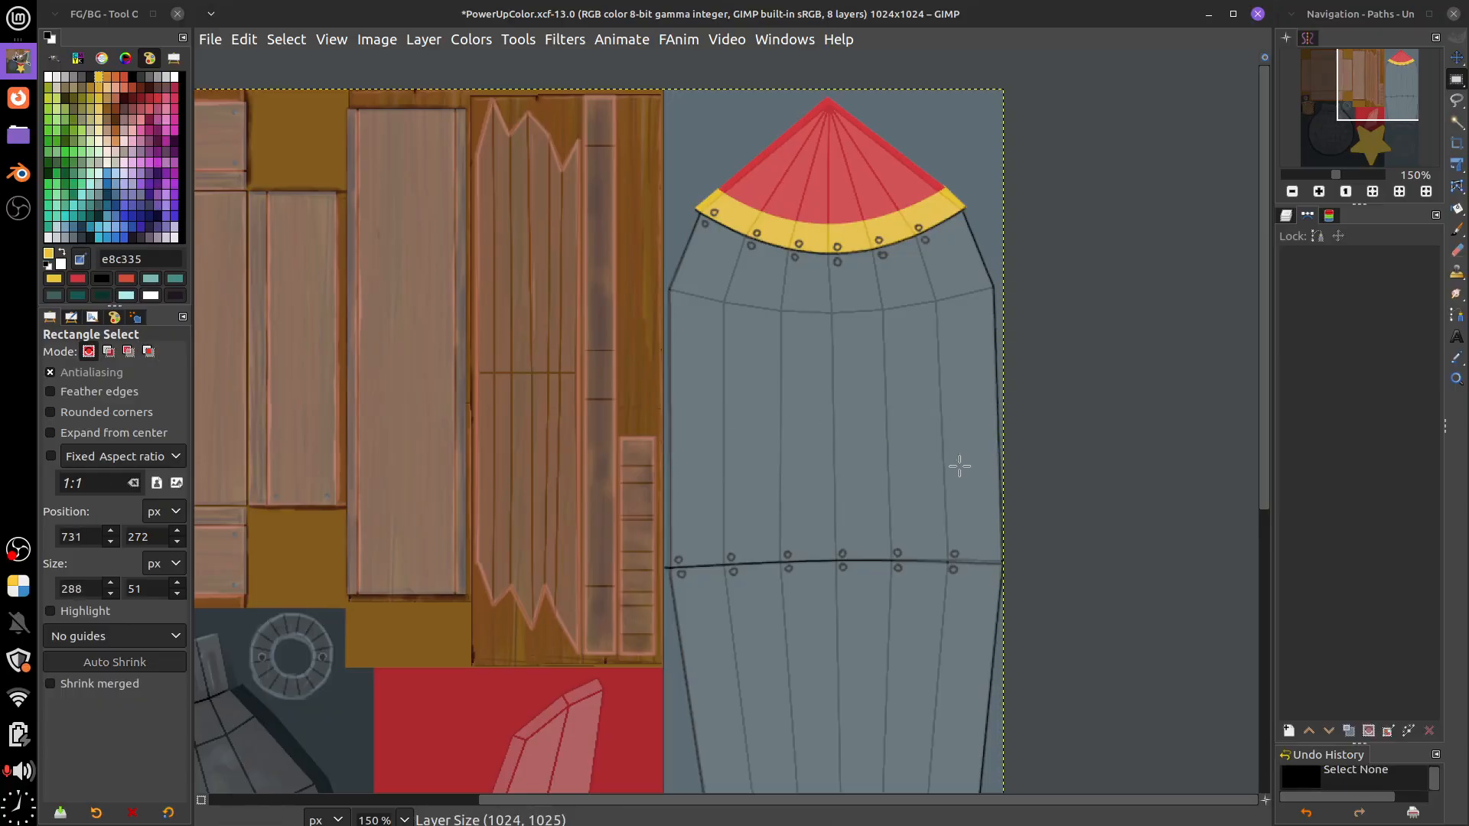
Draw a curved path along the mesh edge below the yellow band, spanning the missile body from one side to the other
scroll(933, 497, up, 3)
scroll(957, 515, down, 1)
scroll(971, 533, up, 1)
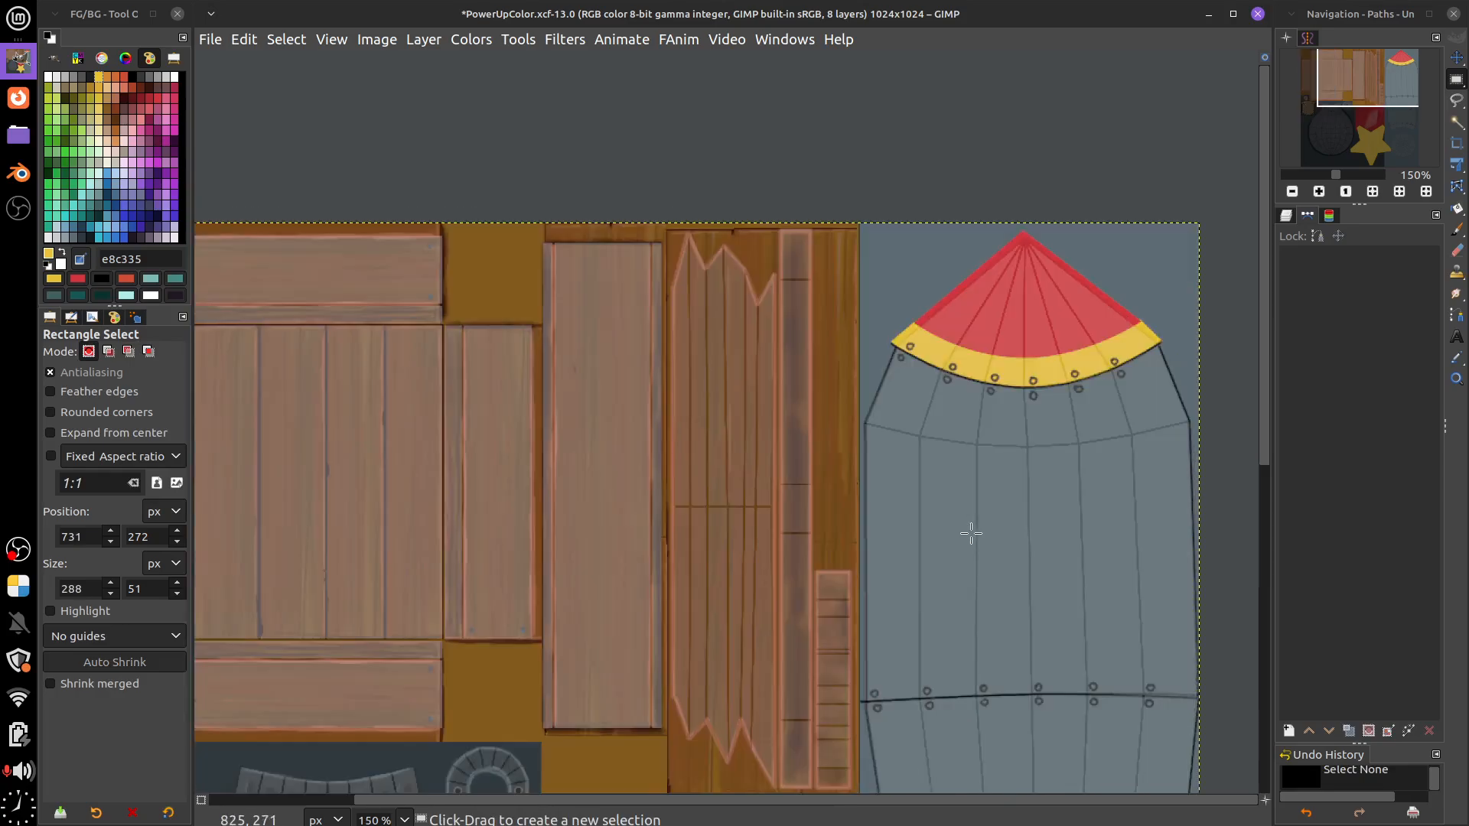
scroll(971, 533, up, 2)
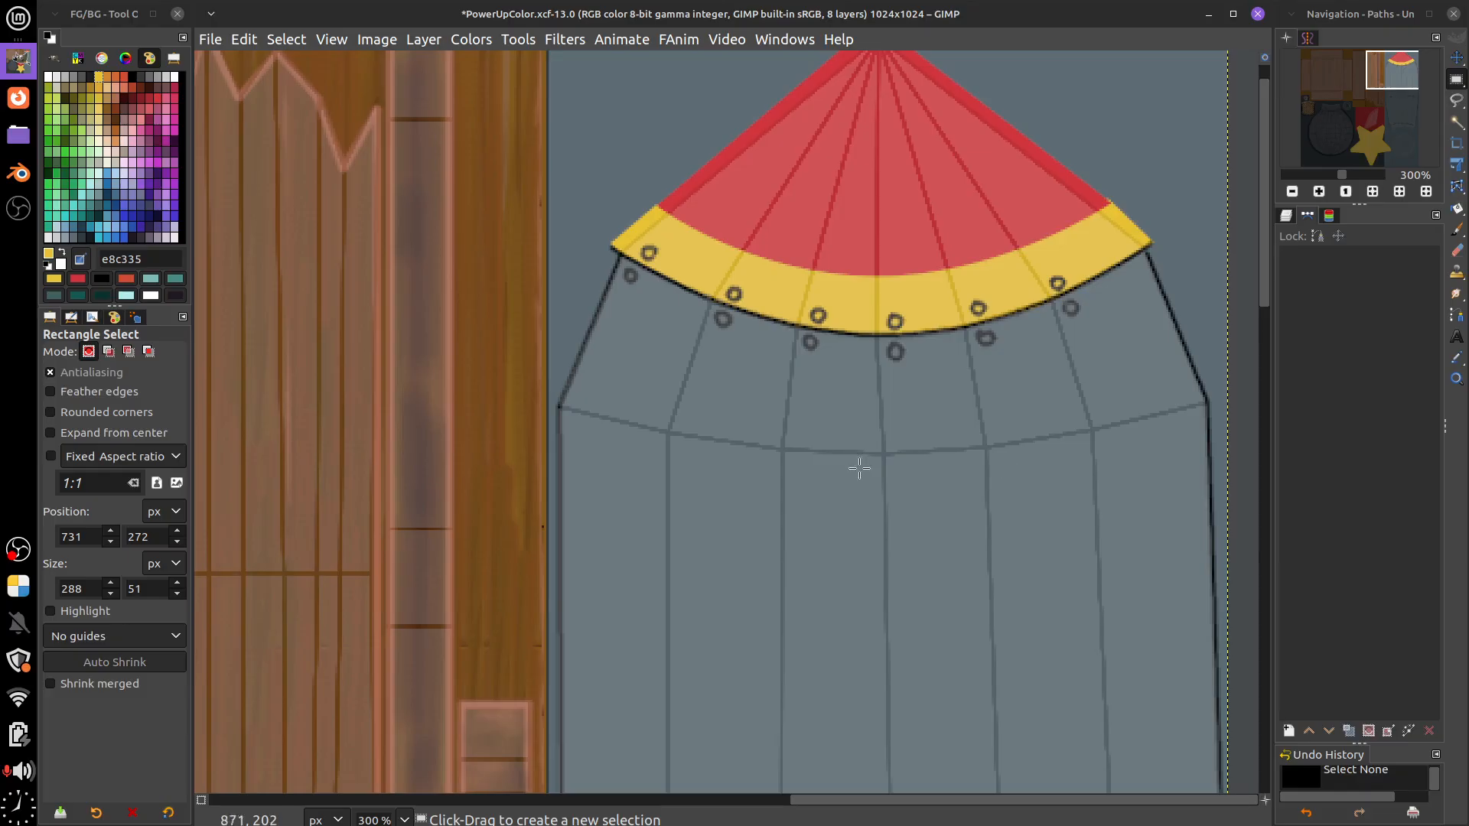
drag(794, 488, 802, 518)
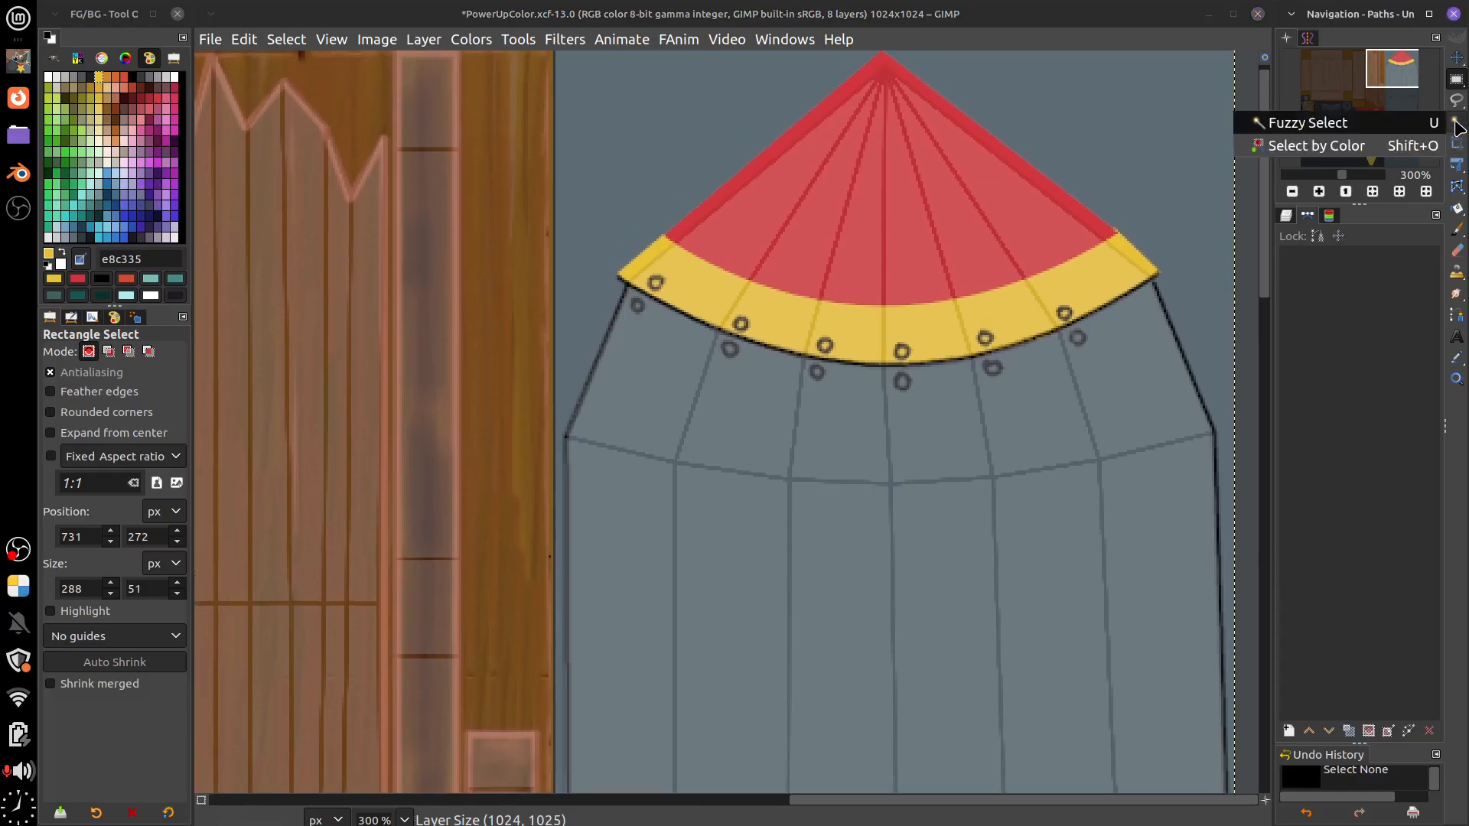
click(1457, 102)
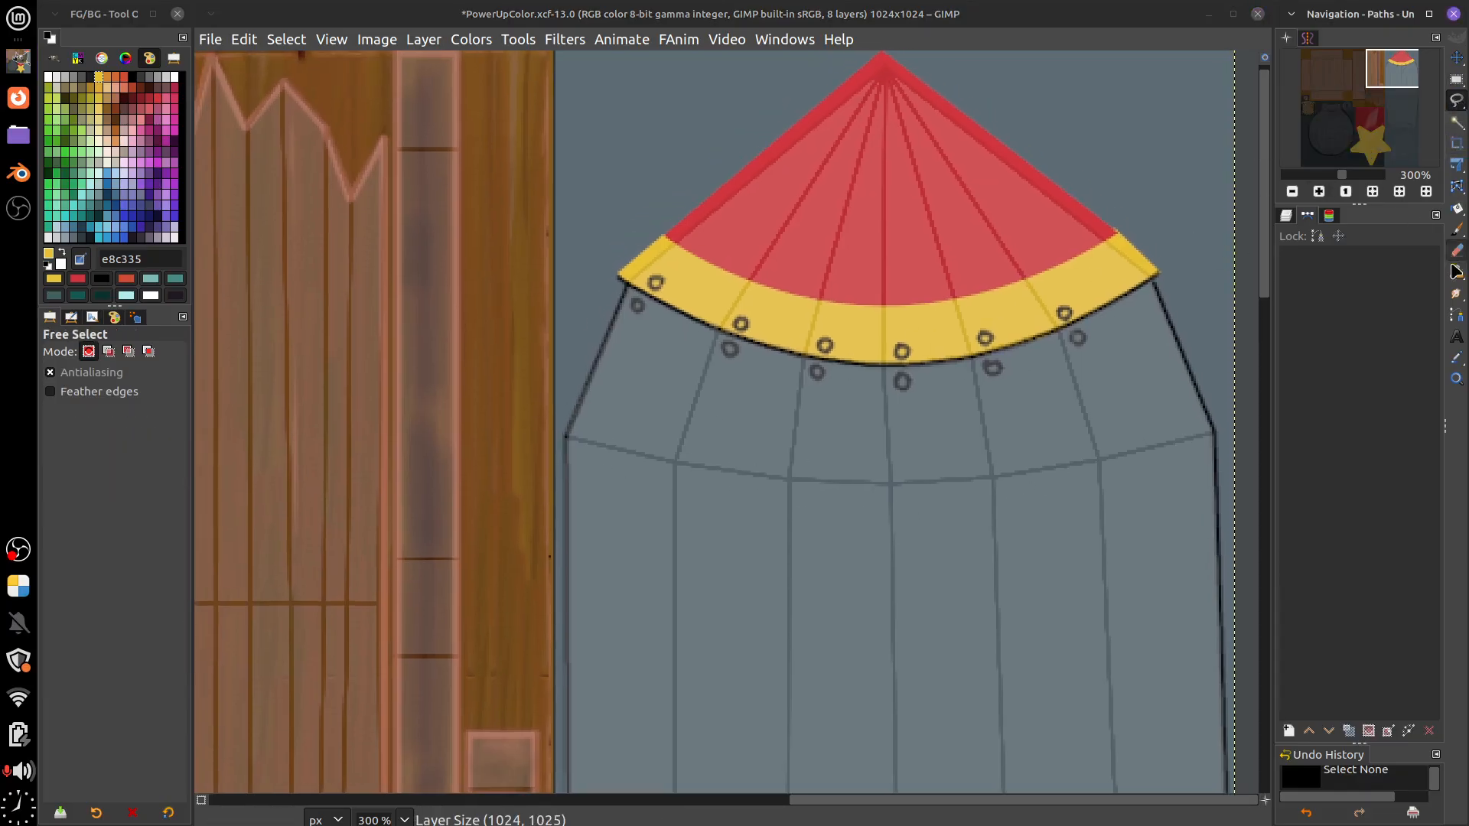
click(1457, 315)
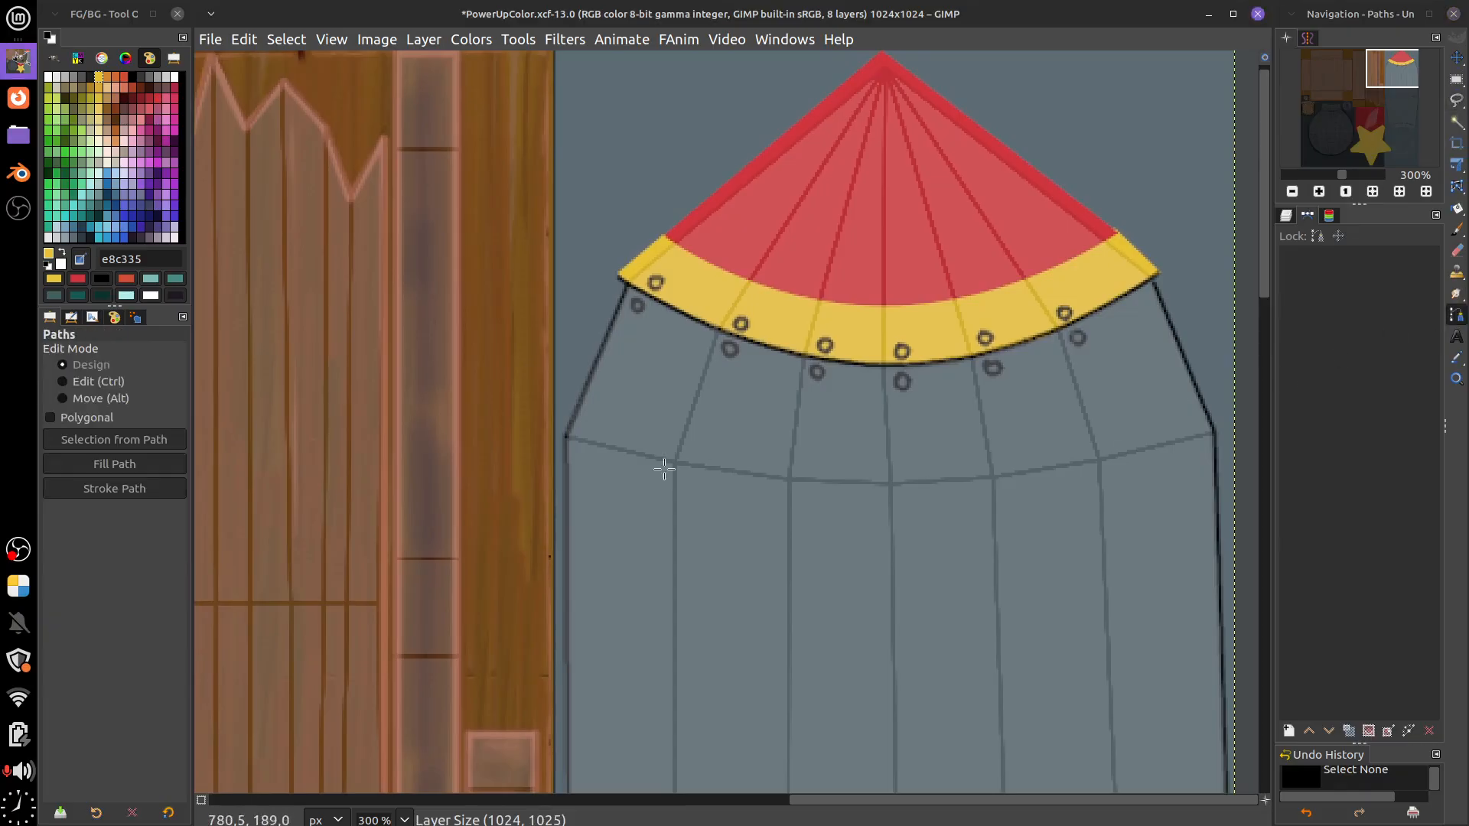
click(563, 433)
scroll(1062, 551, right, 3)
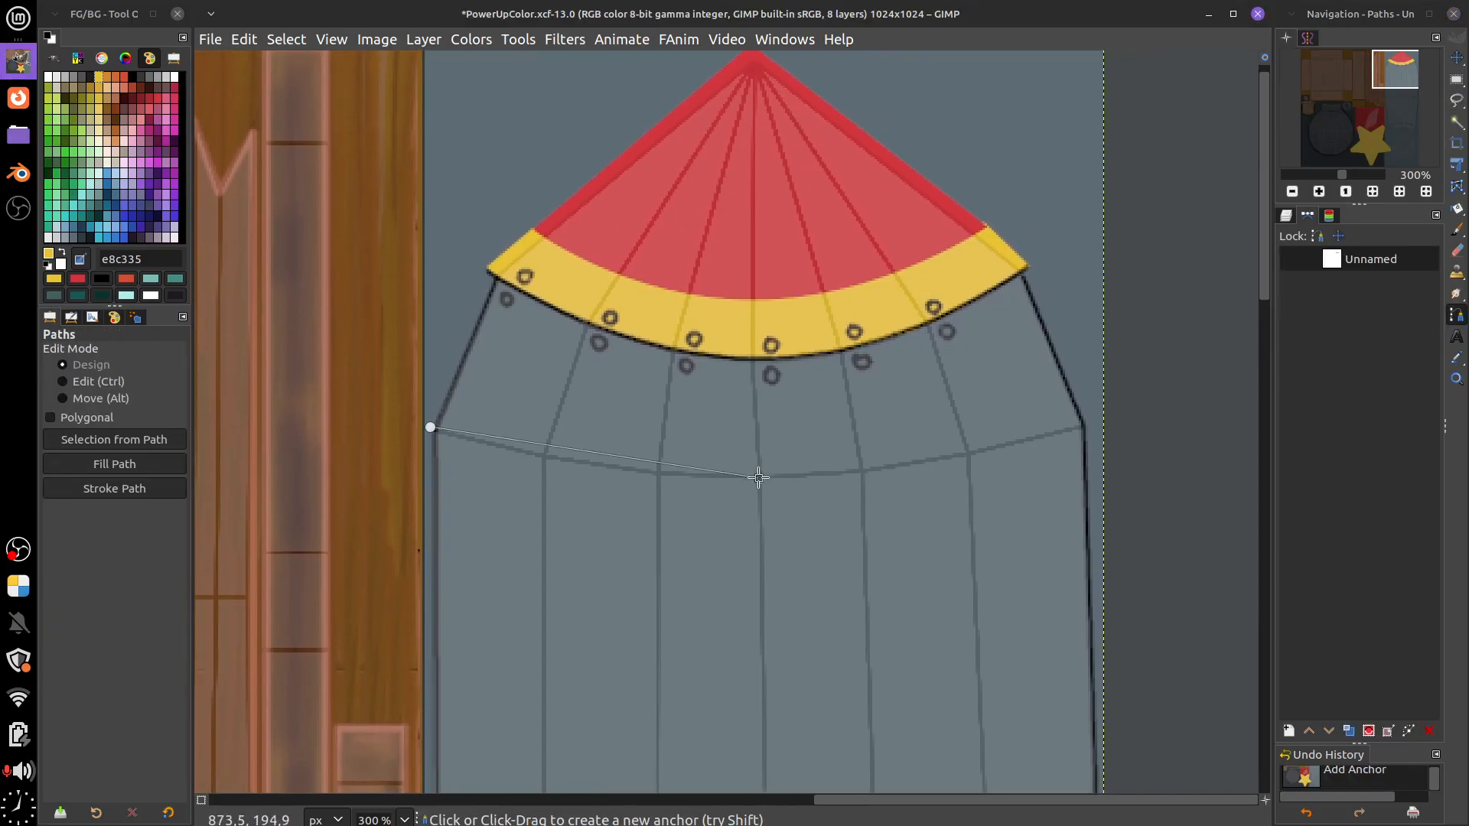
drag(759, 478, 896, 474)
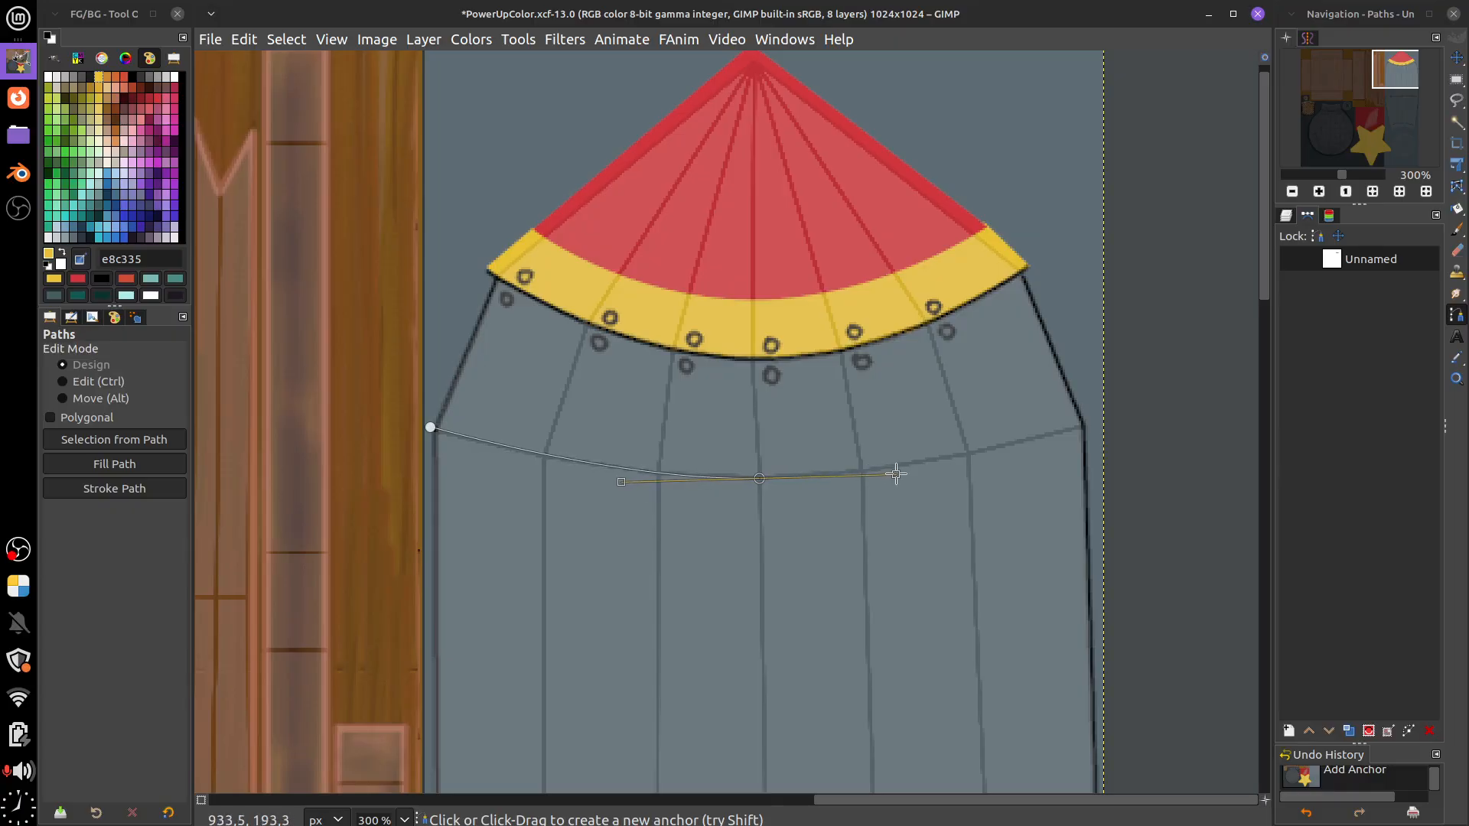
click(1090, 422)
Complete the path with a matching lower curve to form a curved band across the body, and convert it to a selection
click(1093, 487)
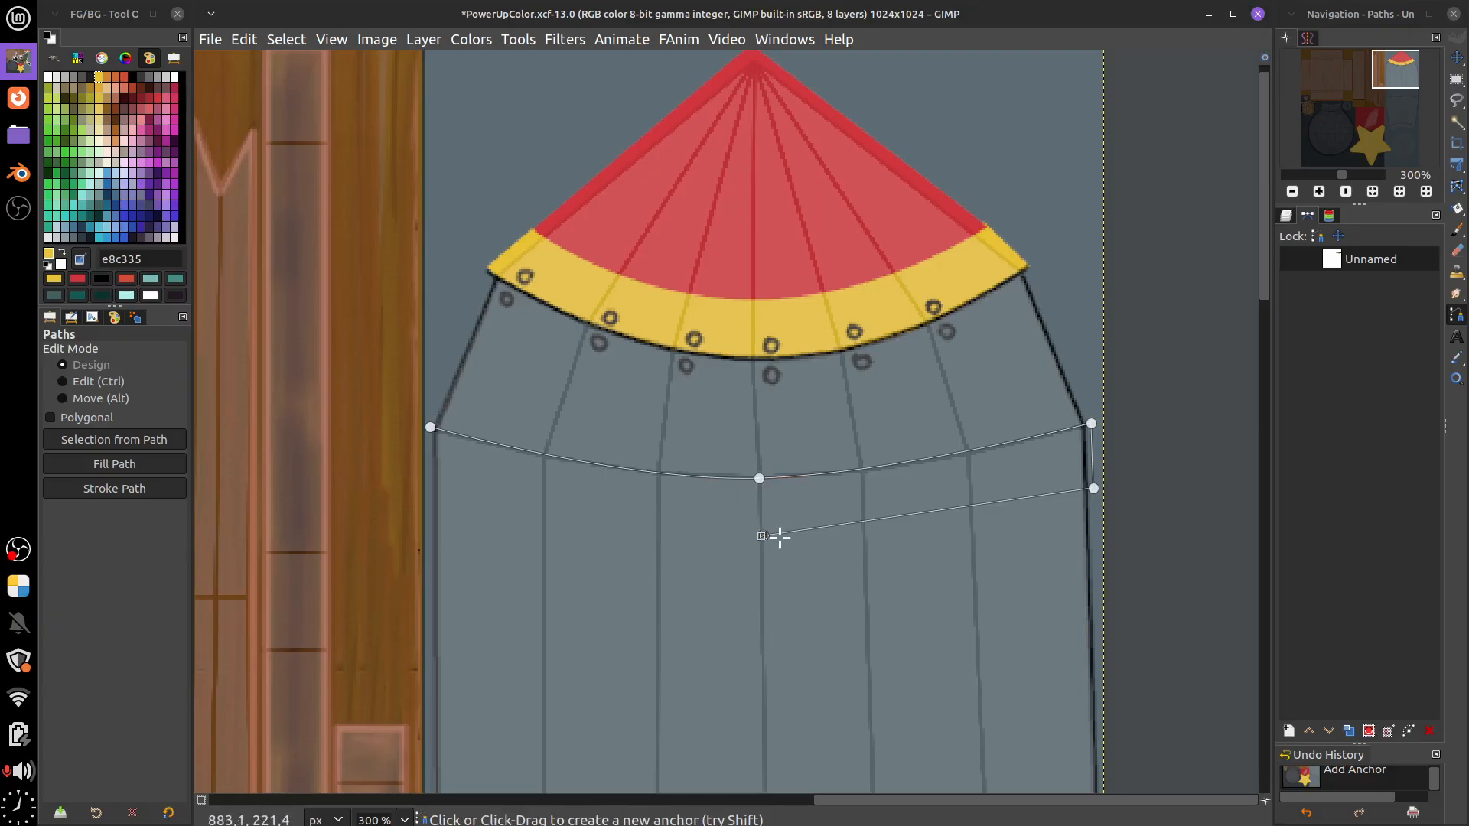
click(431, 499)
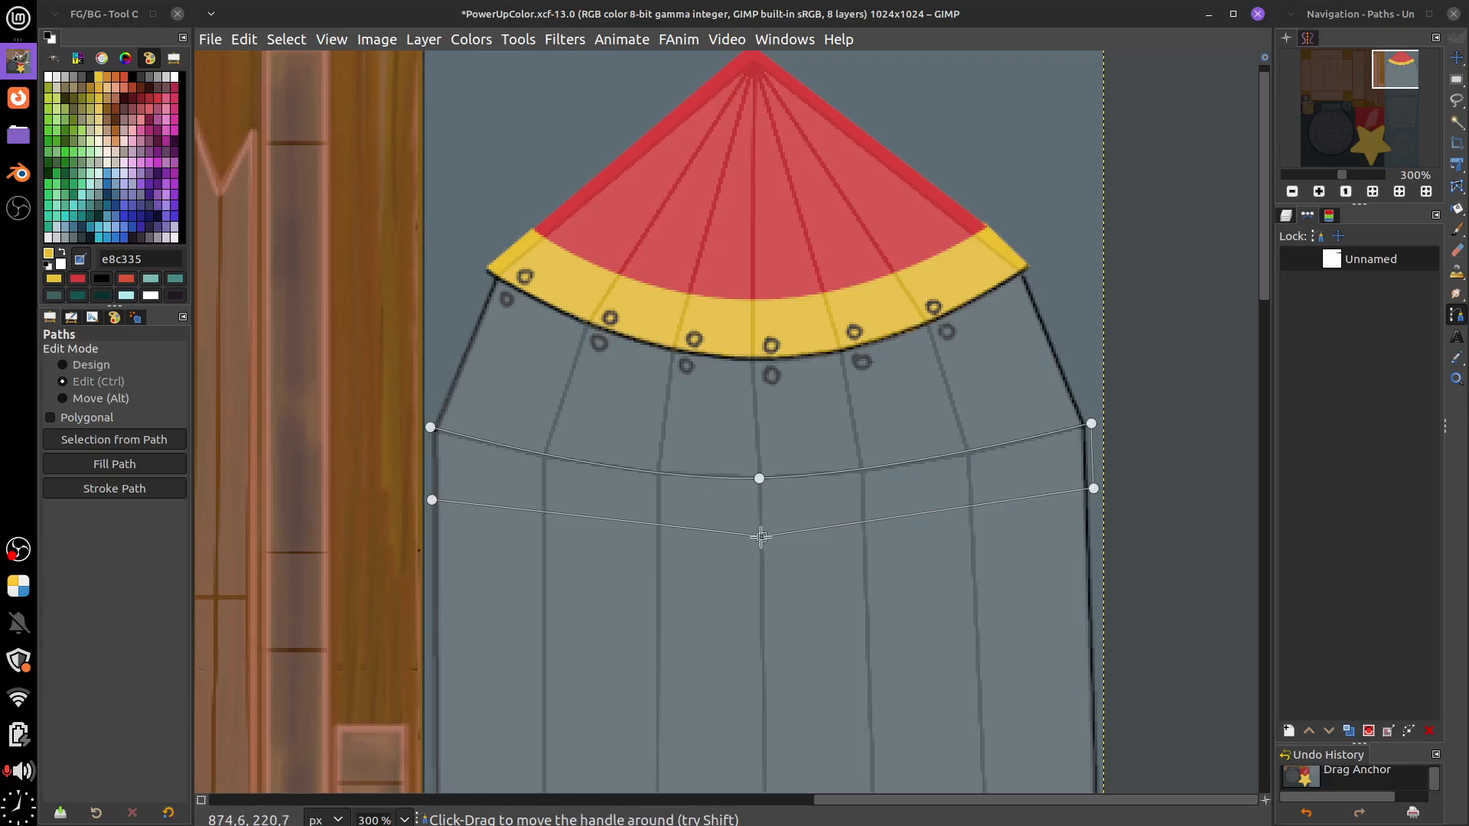
drag(762, 535, 908, 534)
click(431, 499)
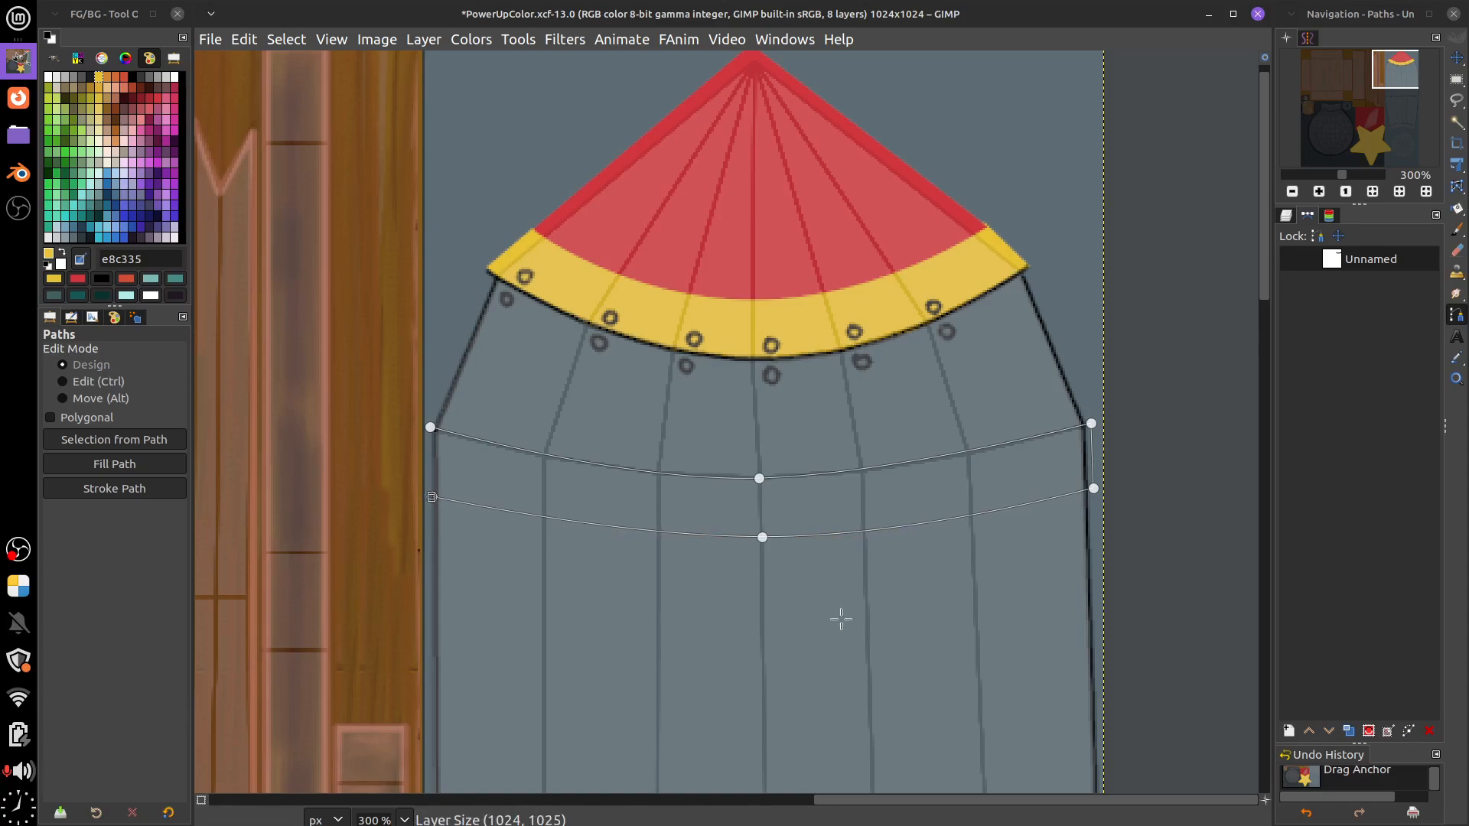
drag(762, 537, 762, 545)
key(shift+v)
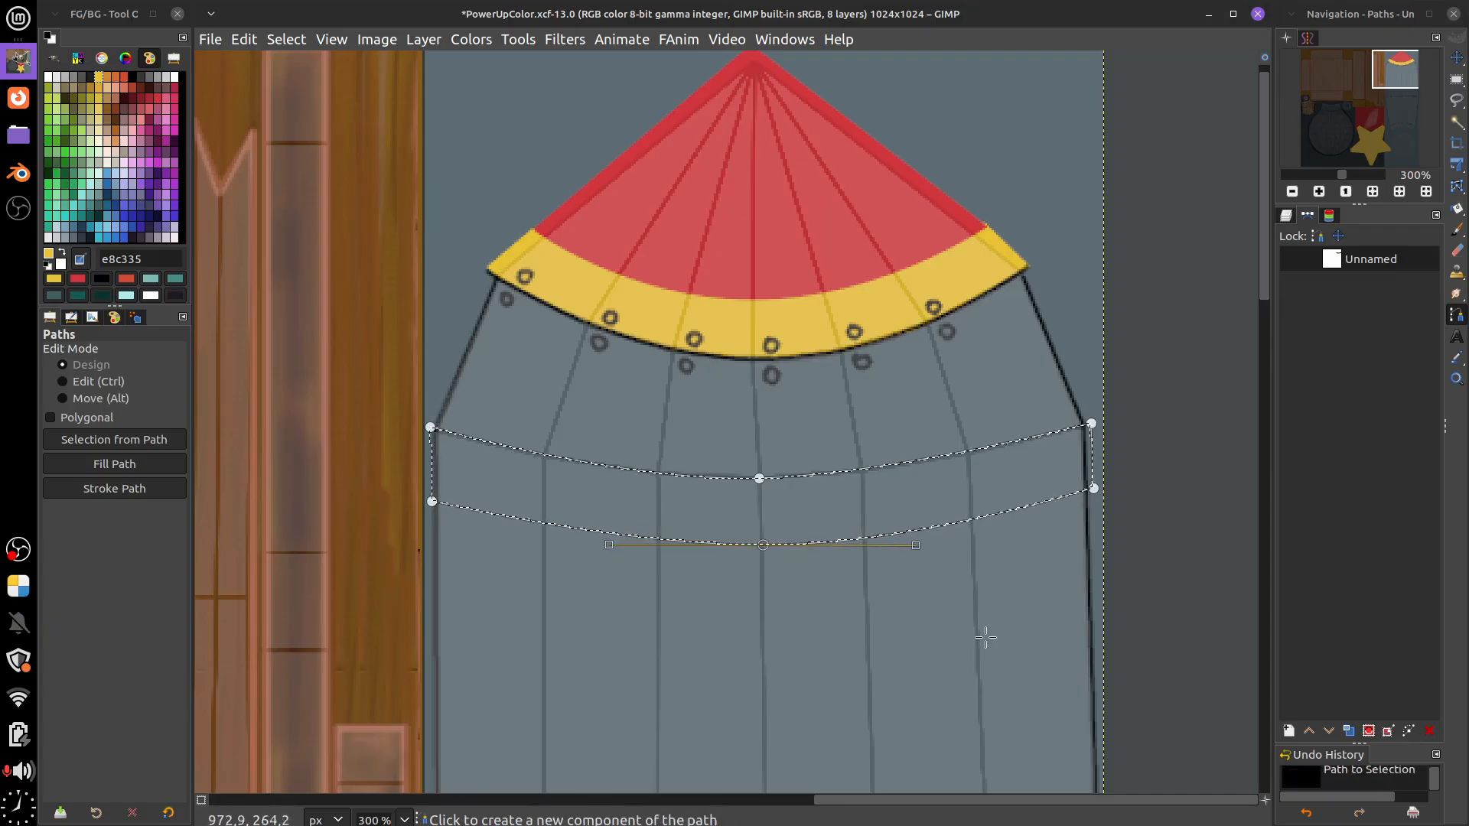
Fill the curved band selection with red d0353d and deselect
click(157, 98)
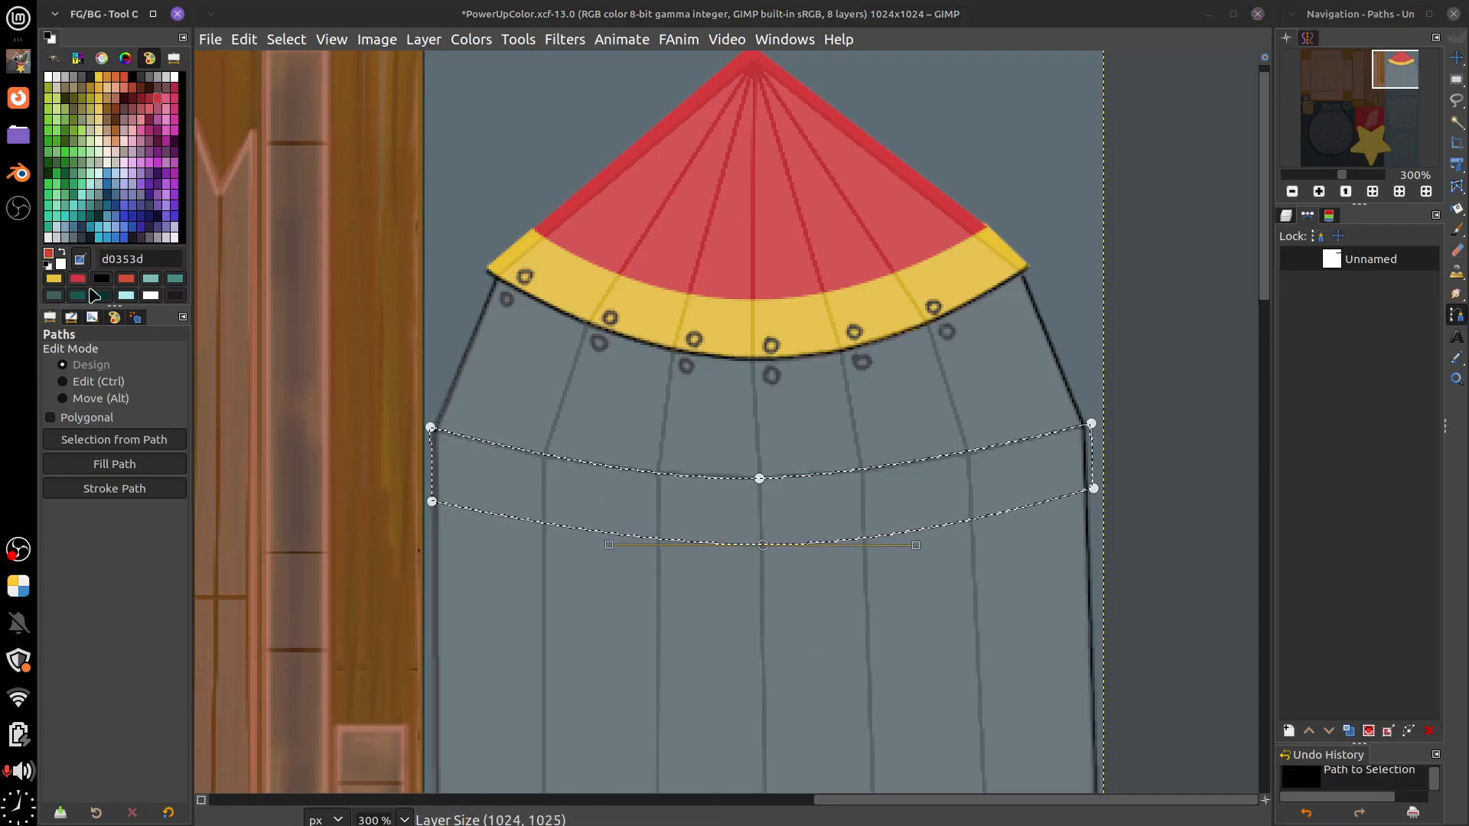
click(275, 42)
click(244, 41)
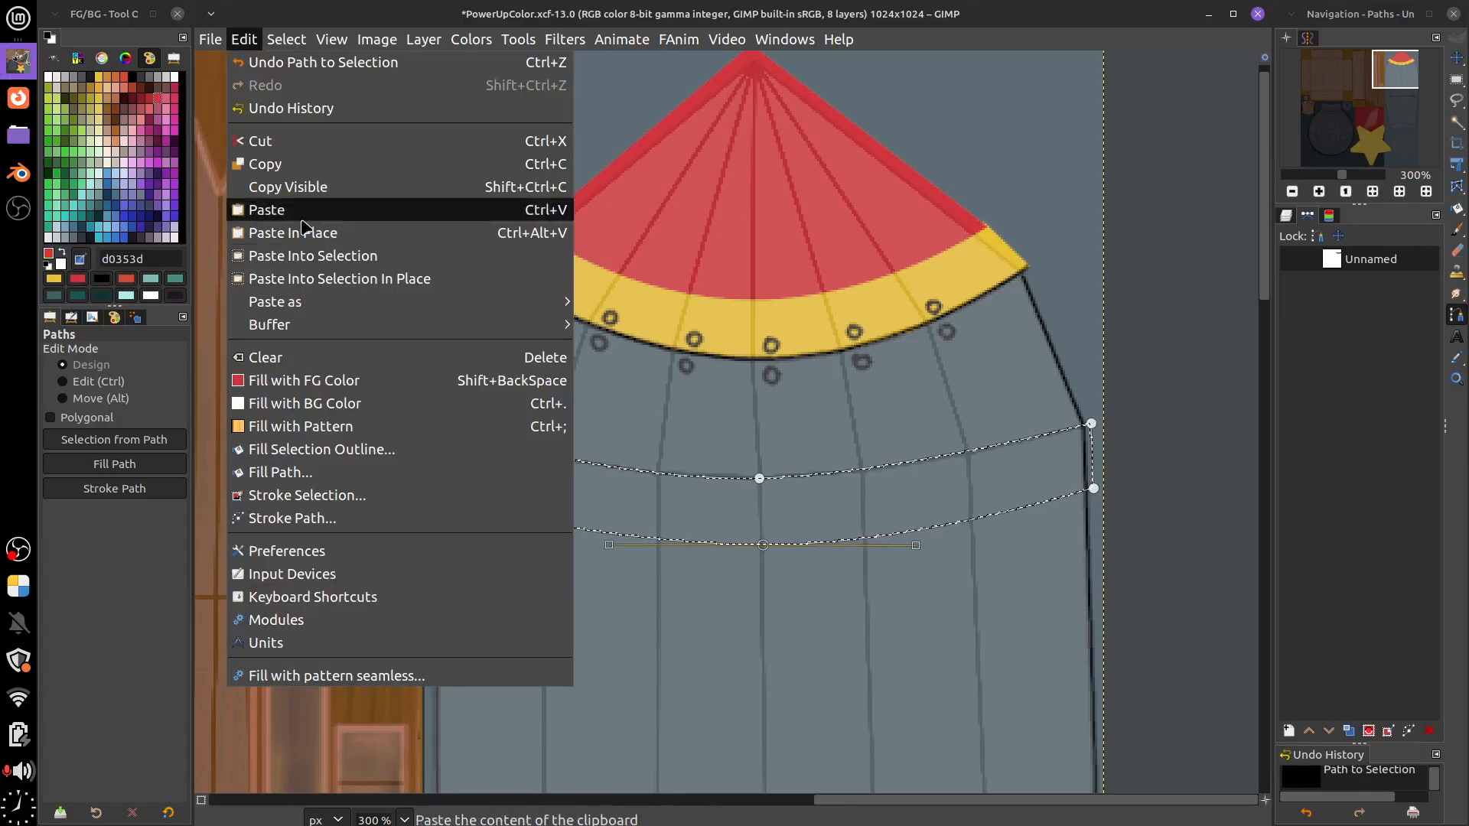
click(346, 382)
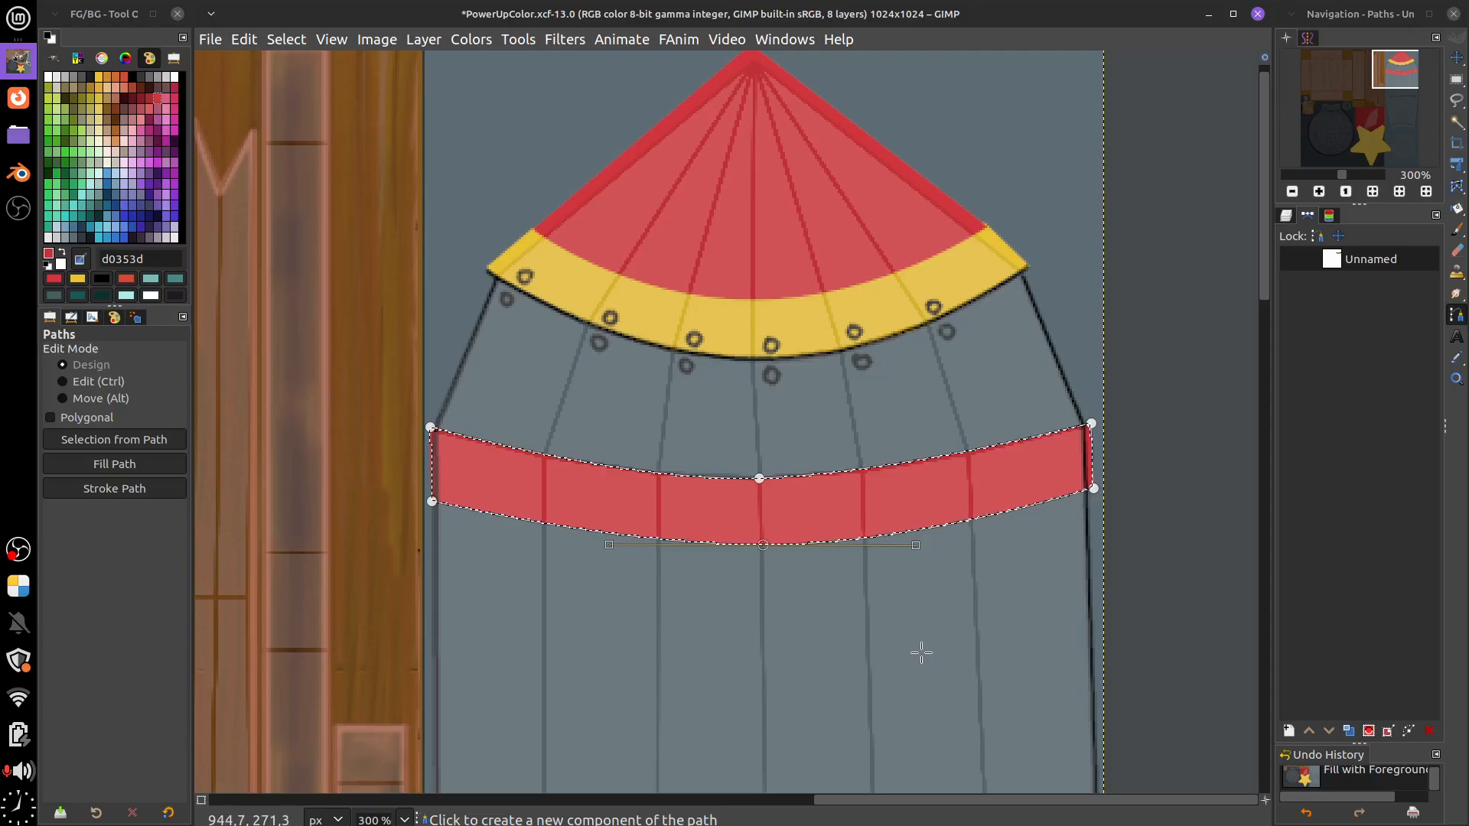
key(shift+ctrl+a)
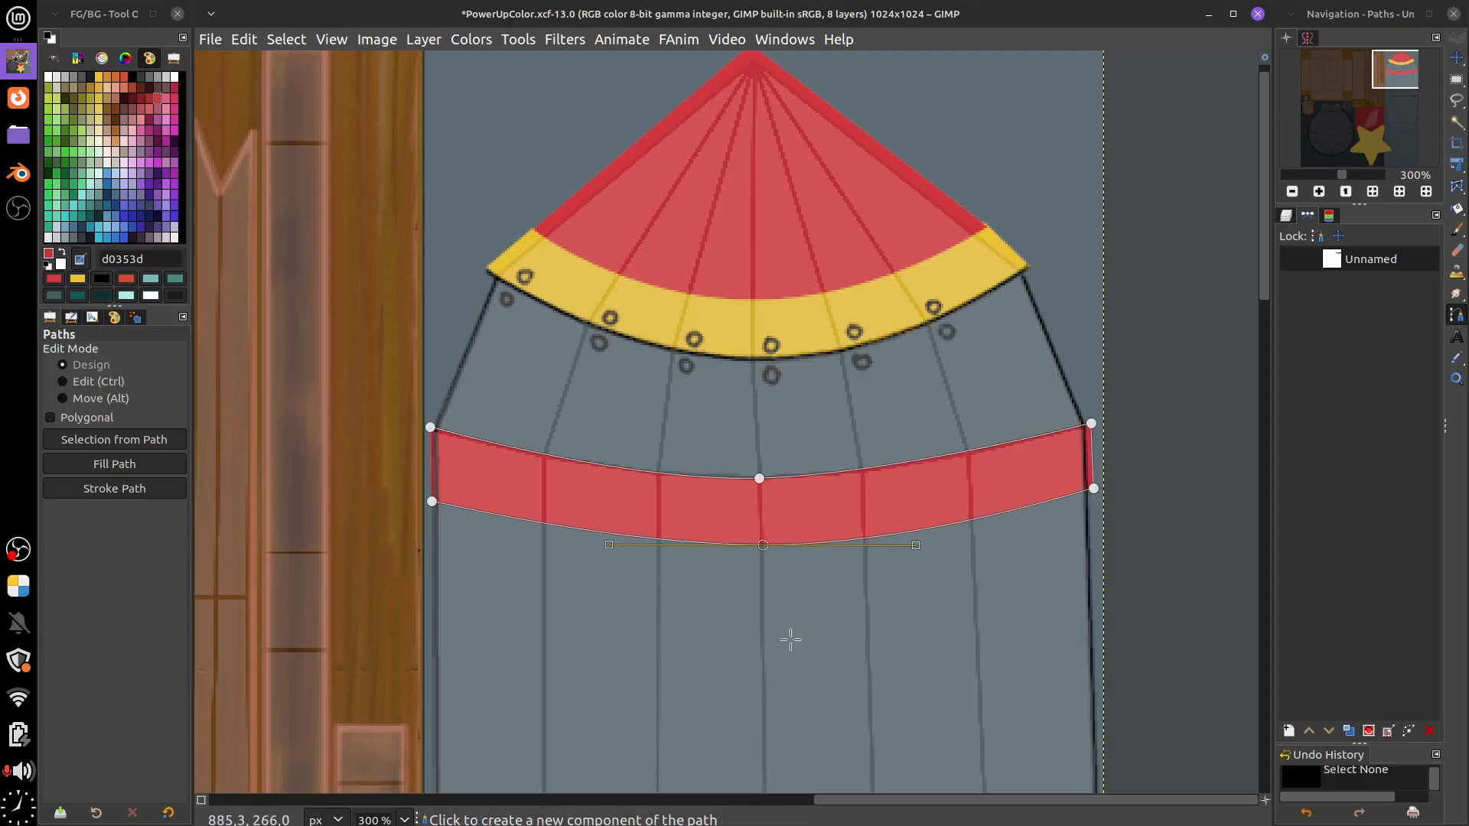
Move the path's lower curve down to extend a strip below the red band, and convert the path to a selection
scroll(971, 635, down, 3)
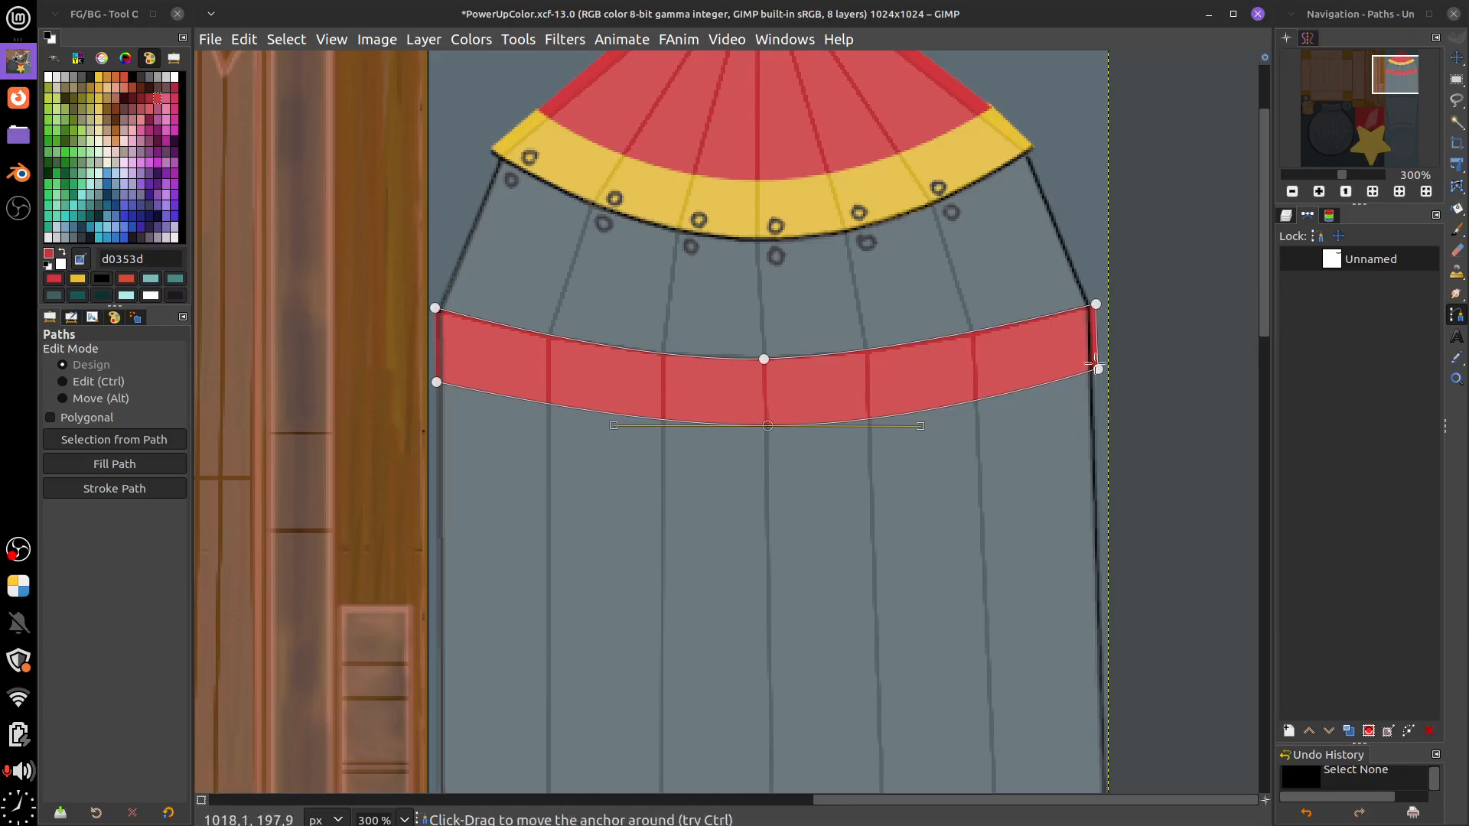
drag(1098, 370, 1099, 405)
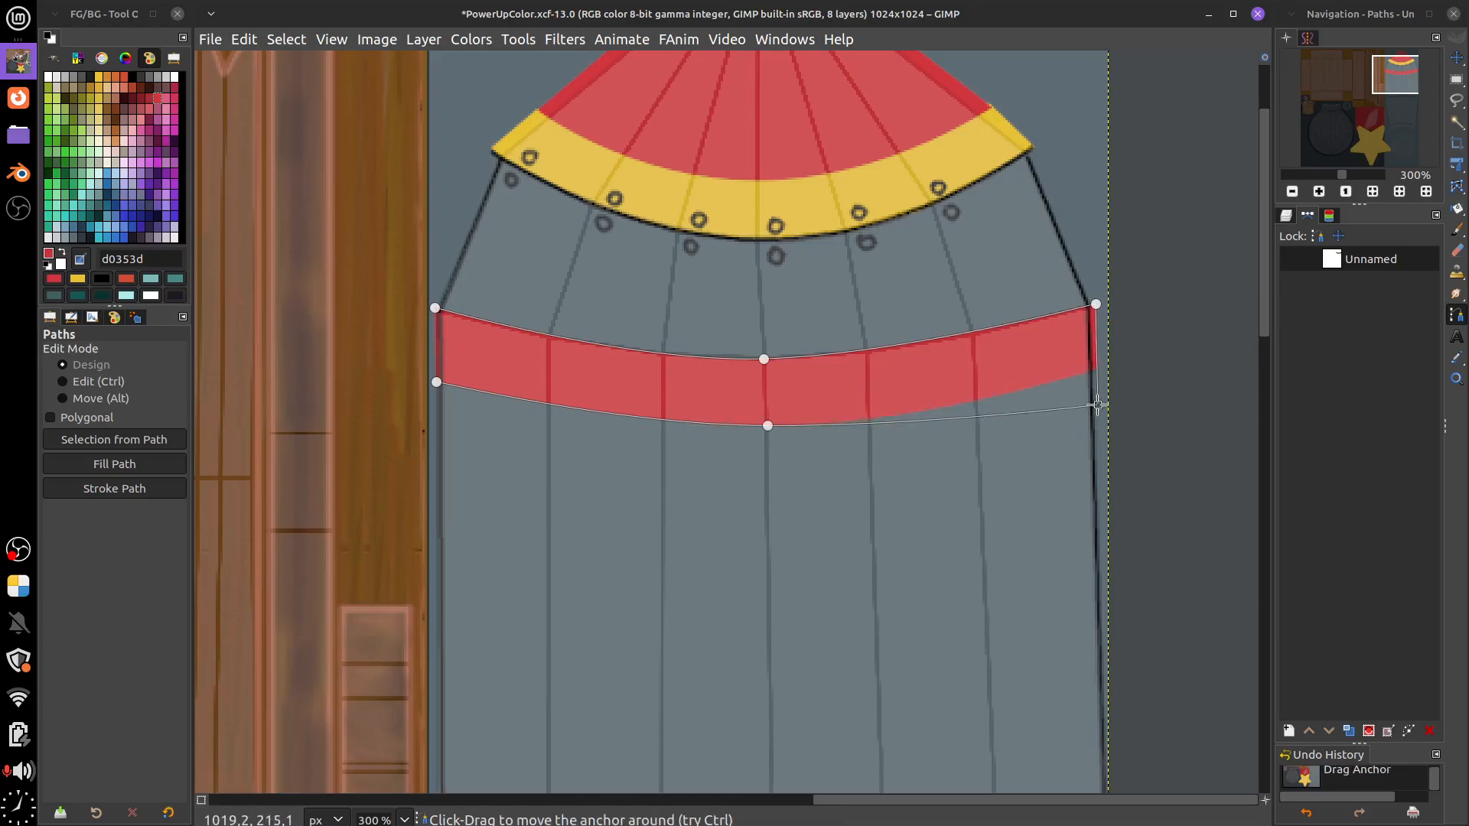
drag(768, 426, 765, 459)
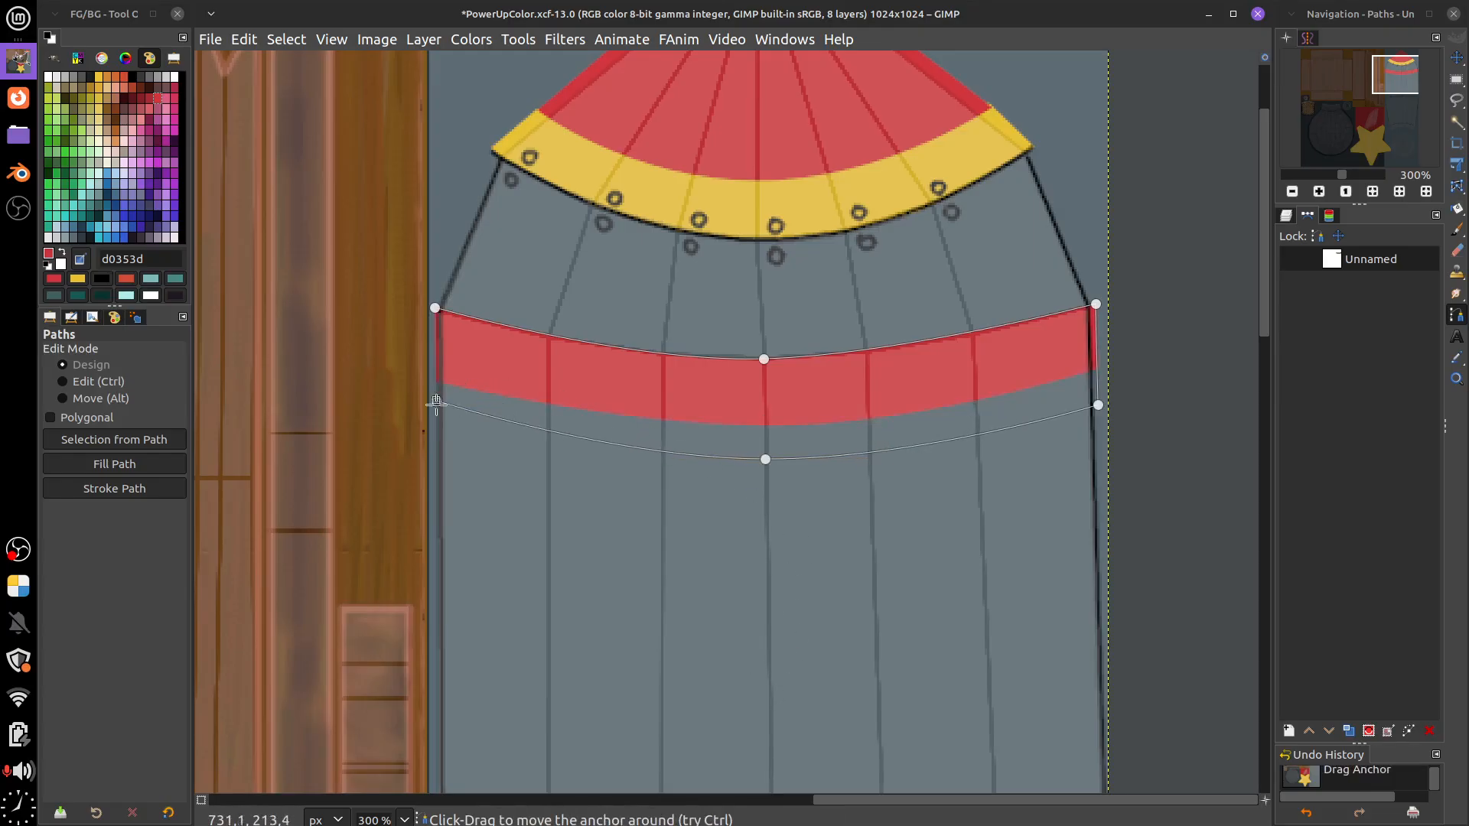
drag(436, 382, 435, 428)
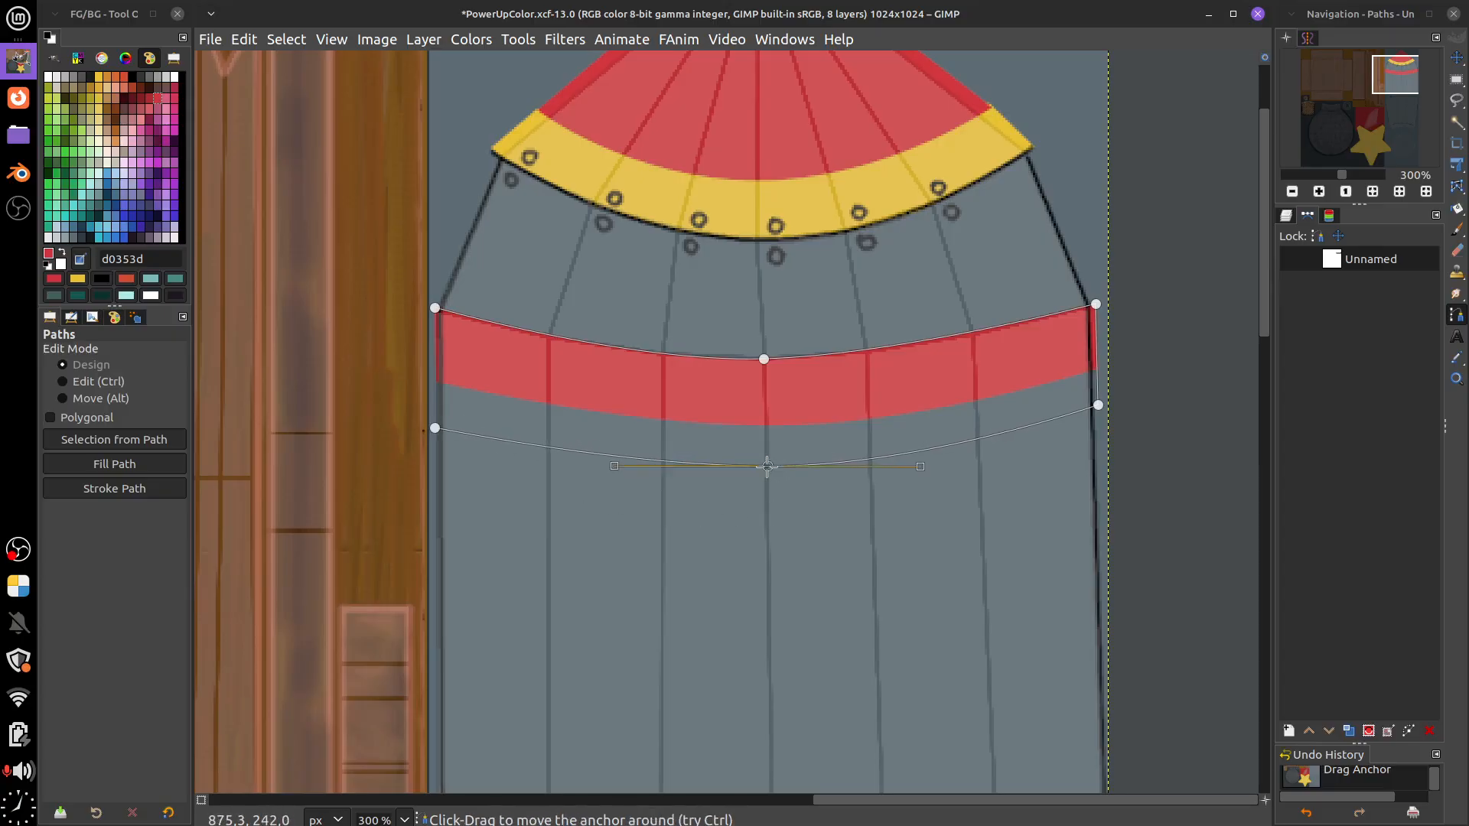
drag(765, 459, 615, 458)
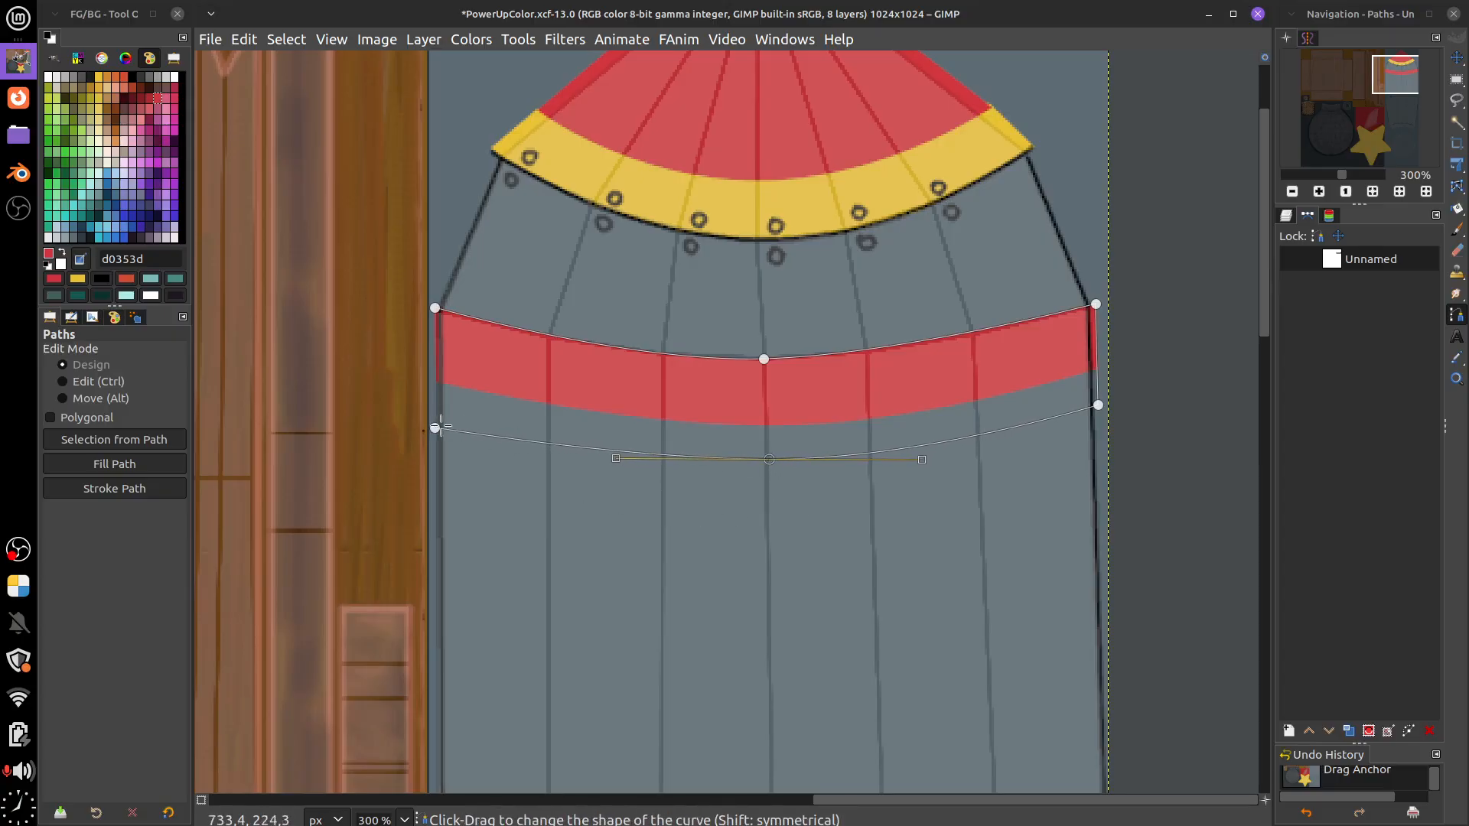
drag(434, 427, 439, 422)
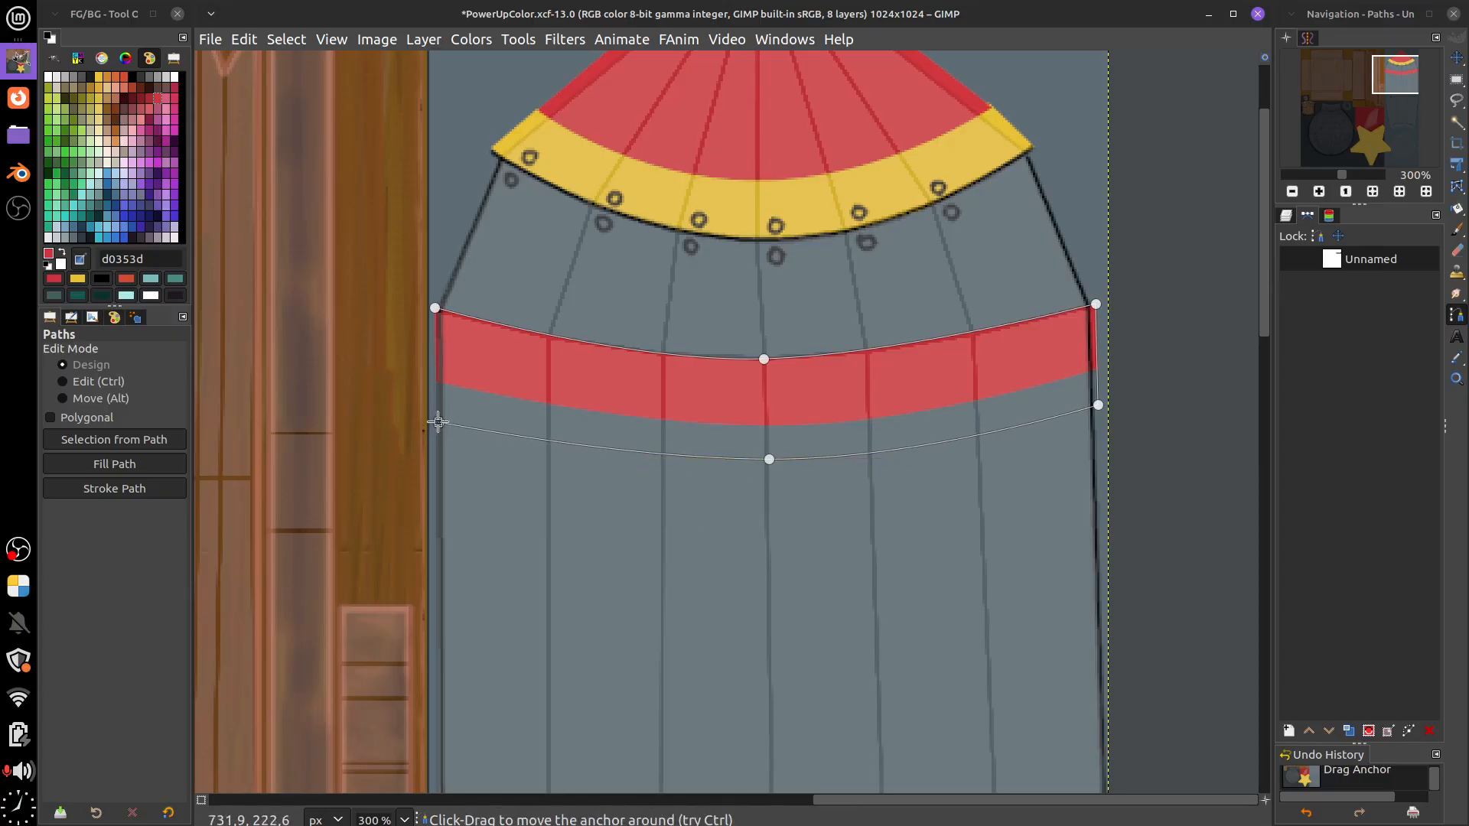
click(1097, 407)
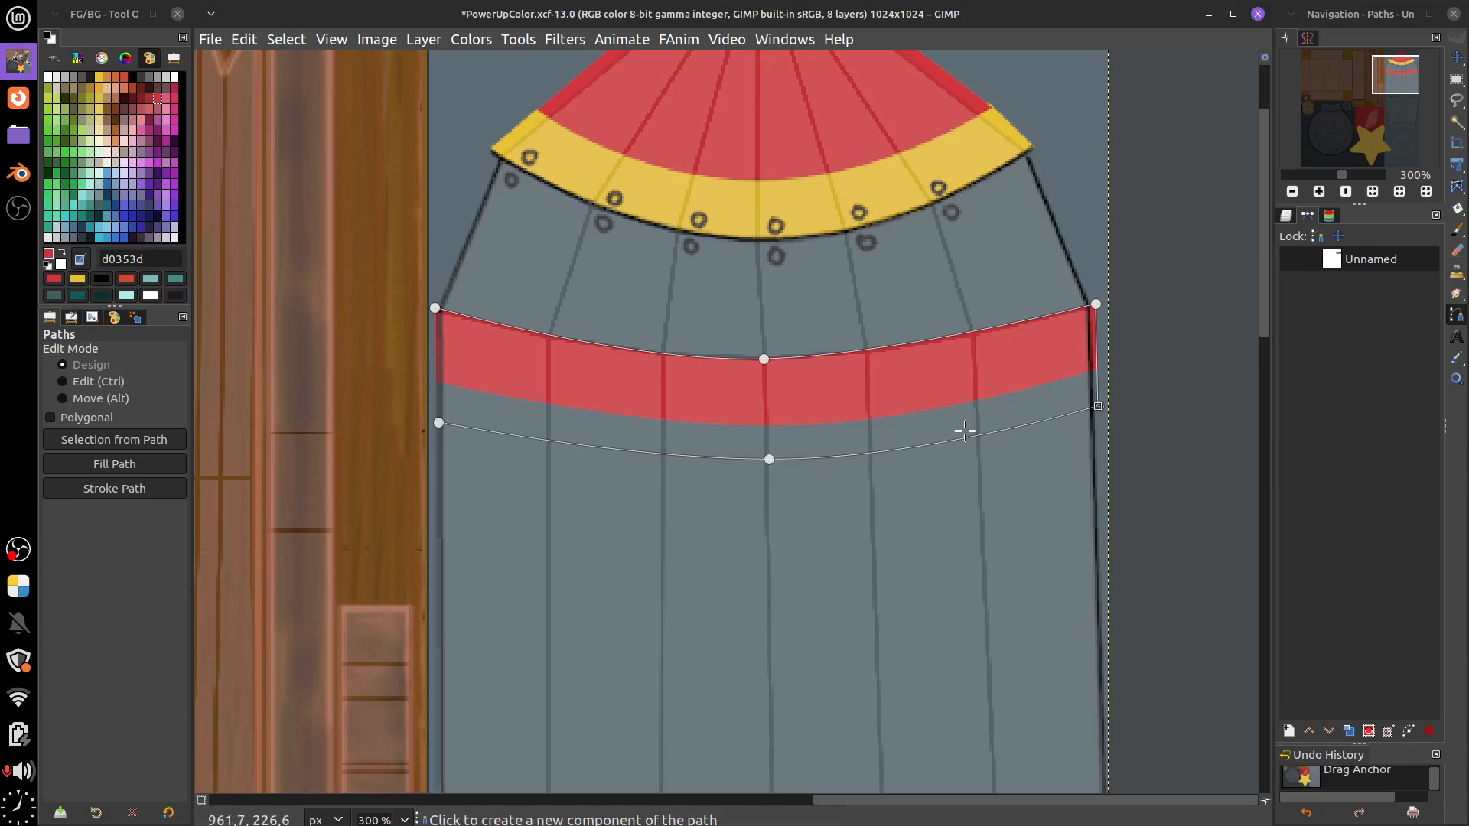
key(Return)
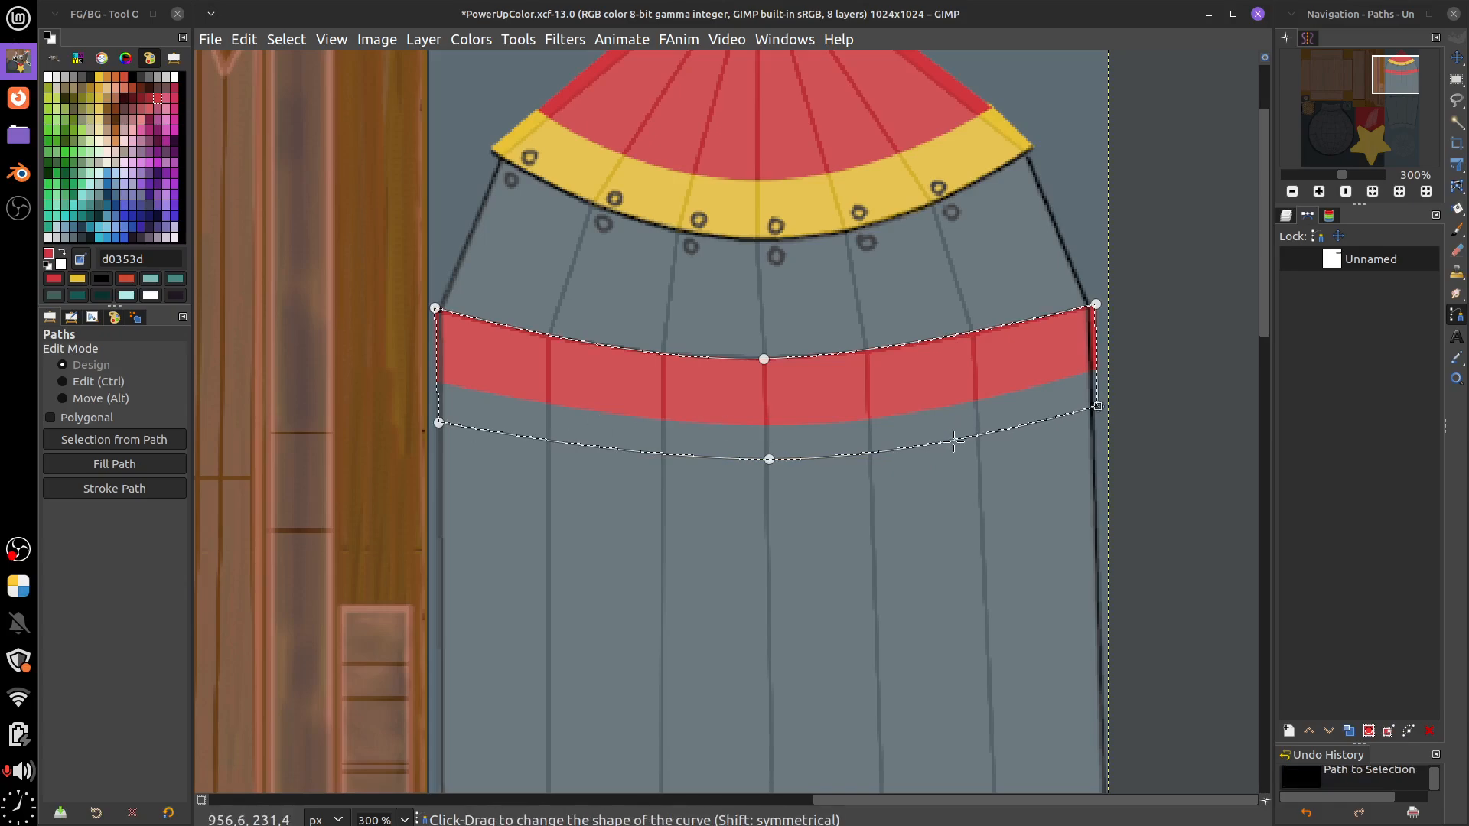
Bucket-fill the whole selection with yellow e8c335 in Behind mode to color the strip under the red band, and deselect
click(1457, 209)
click(78, 281)
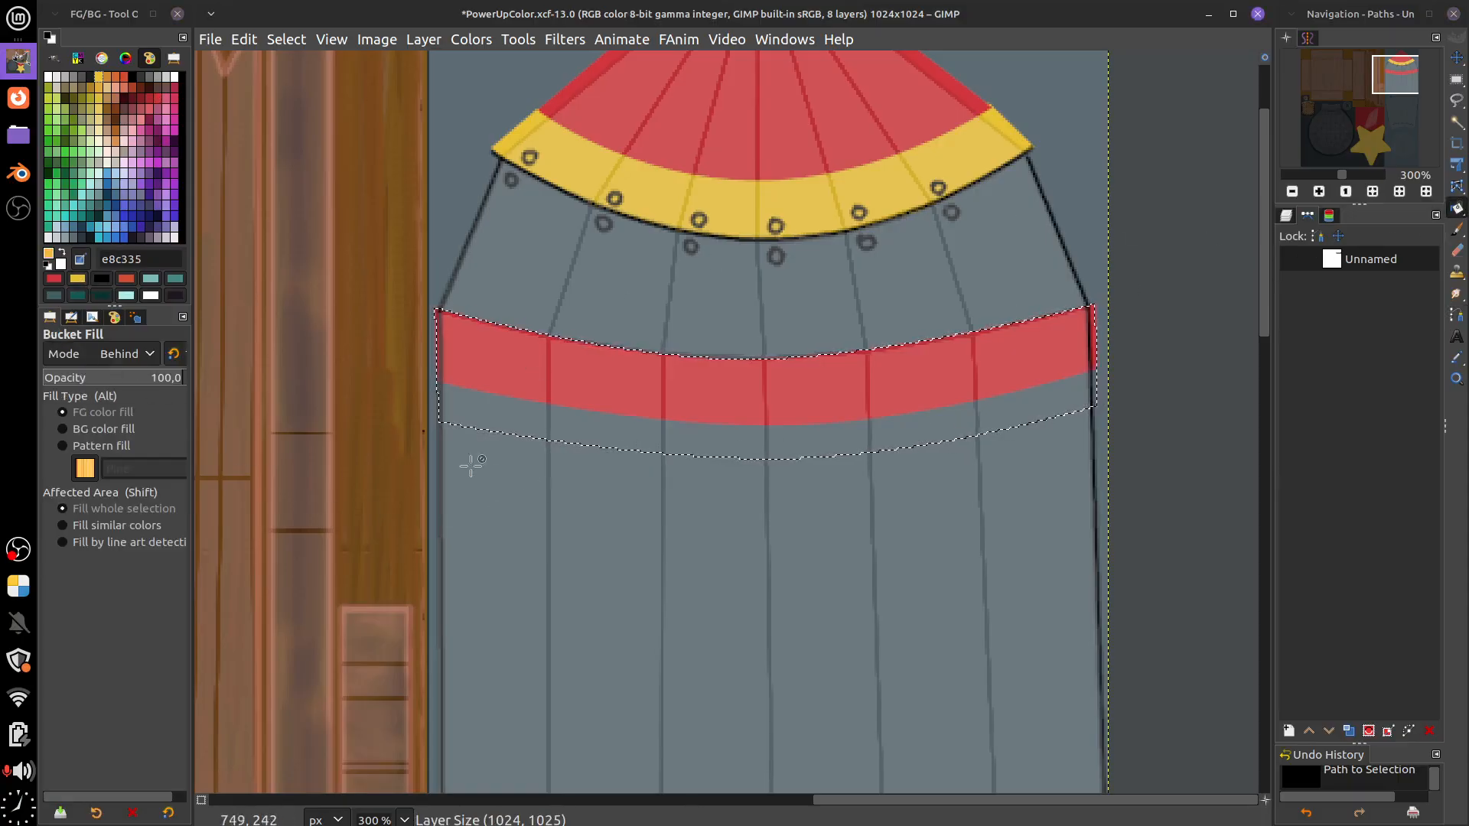
click(788, 443)
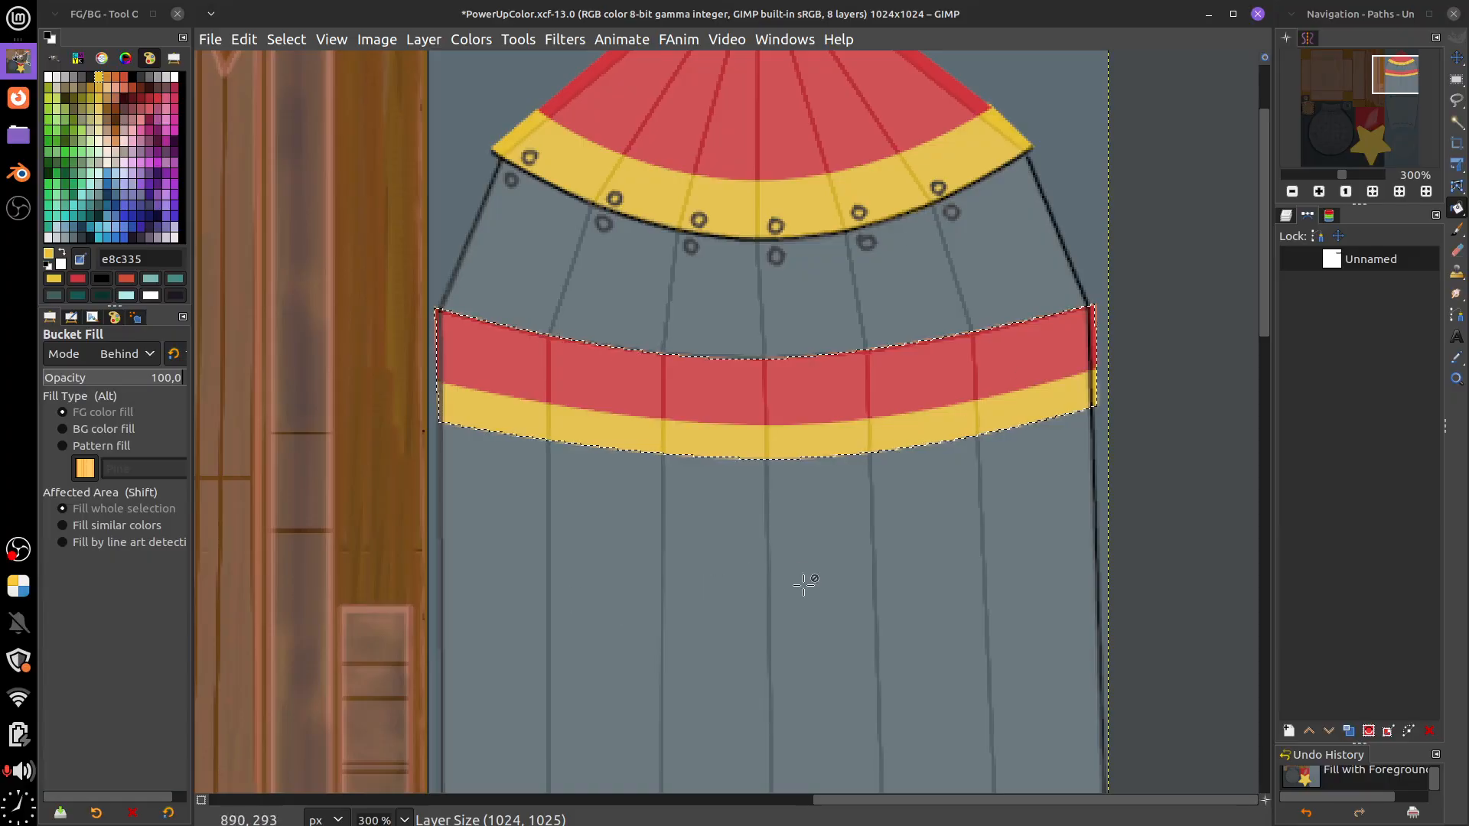
key(ctrl+shift+a)
Switch to Blender, view the missile from its rear end, and enter Edit Mode on its mesh
scroll(885, 687, down, 10)
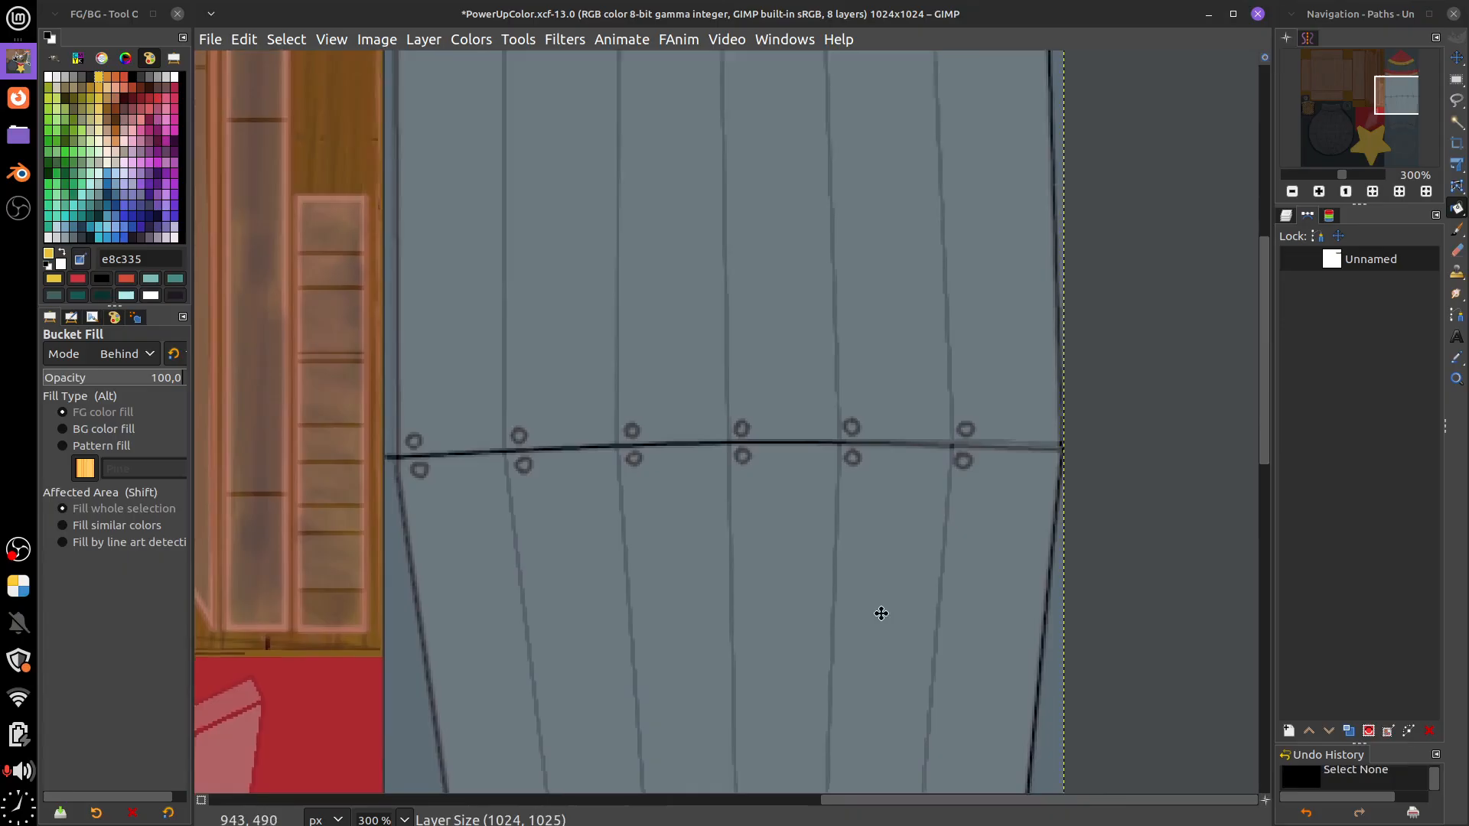
scroll(879, 612, down, 7)
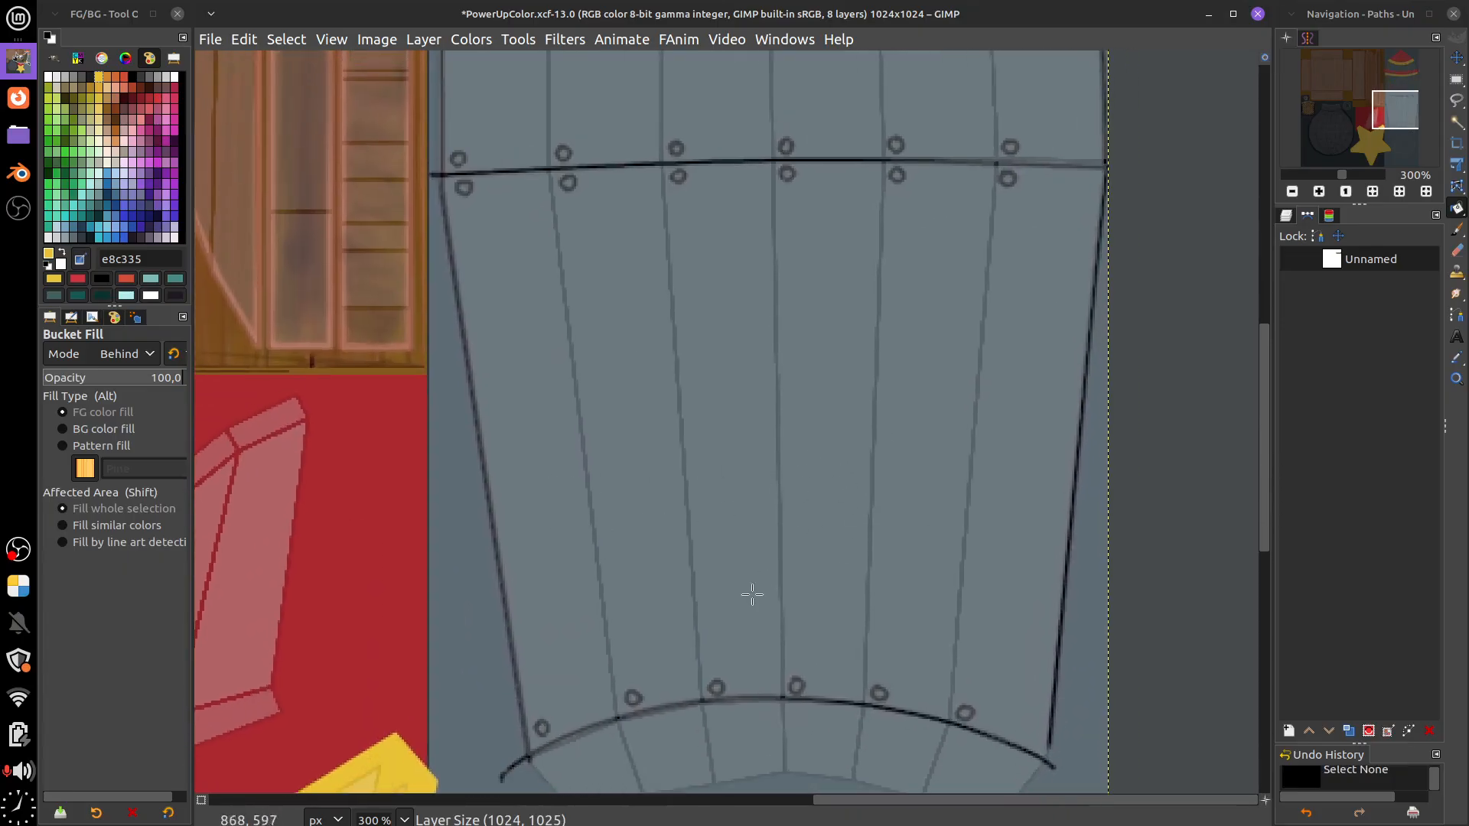
scroll(895, 609, down, 14)
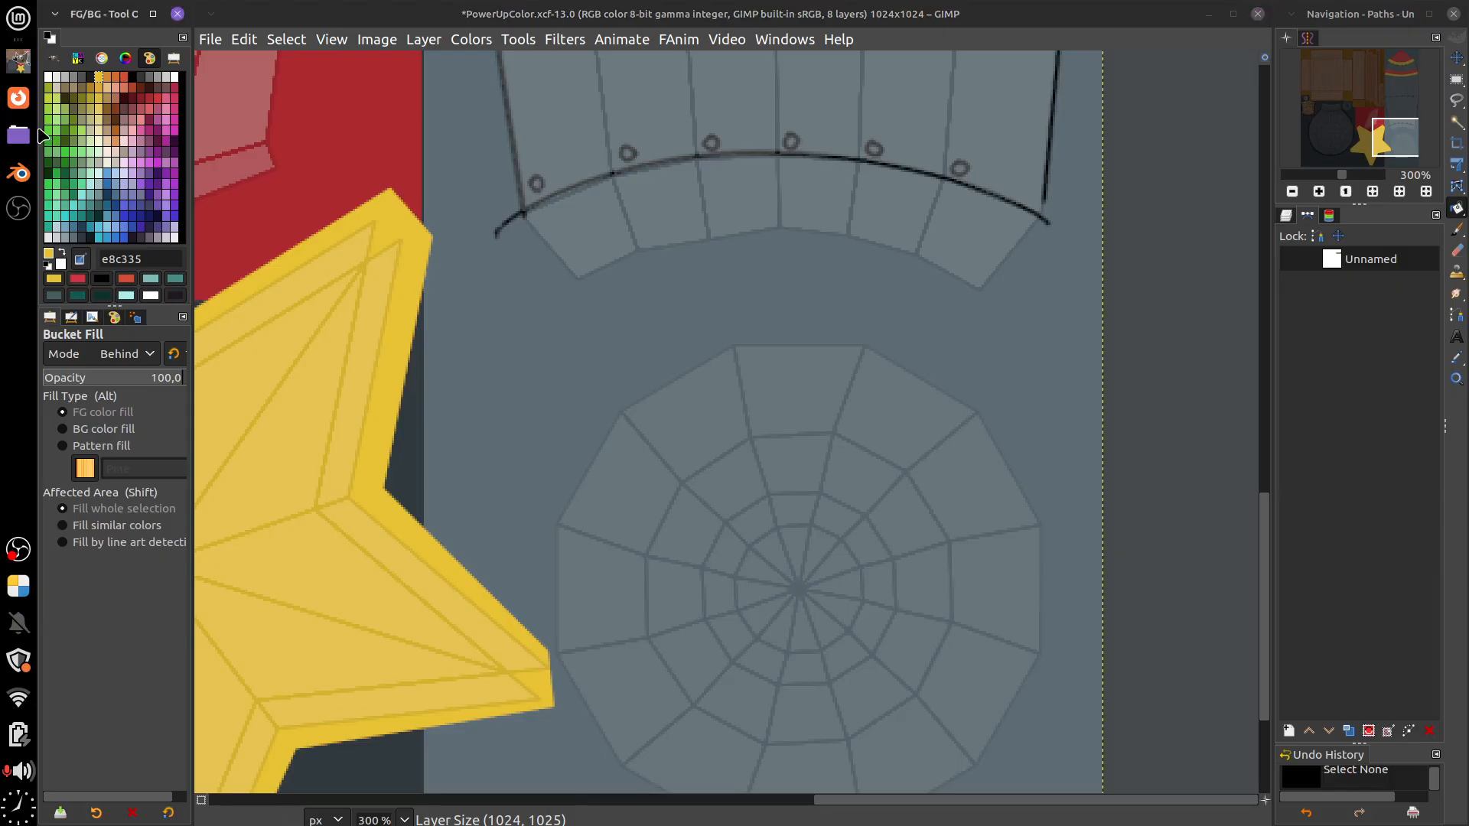
click(19, 174)
drag(998, 458, 904, 433)
key(Tab)
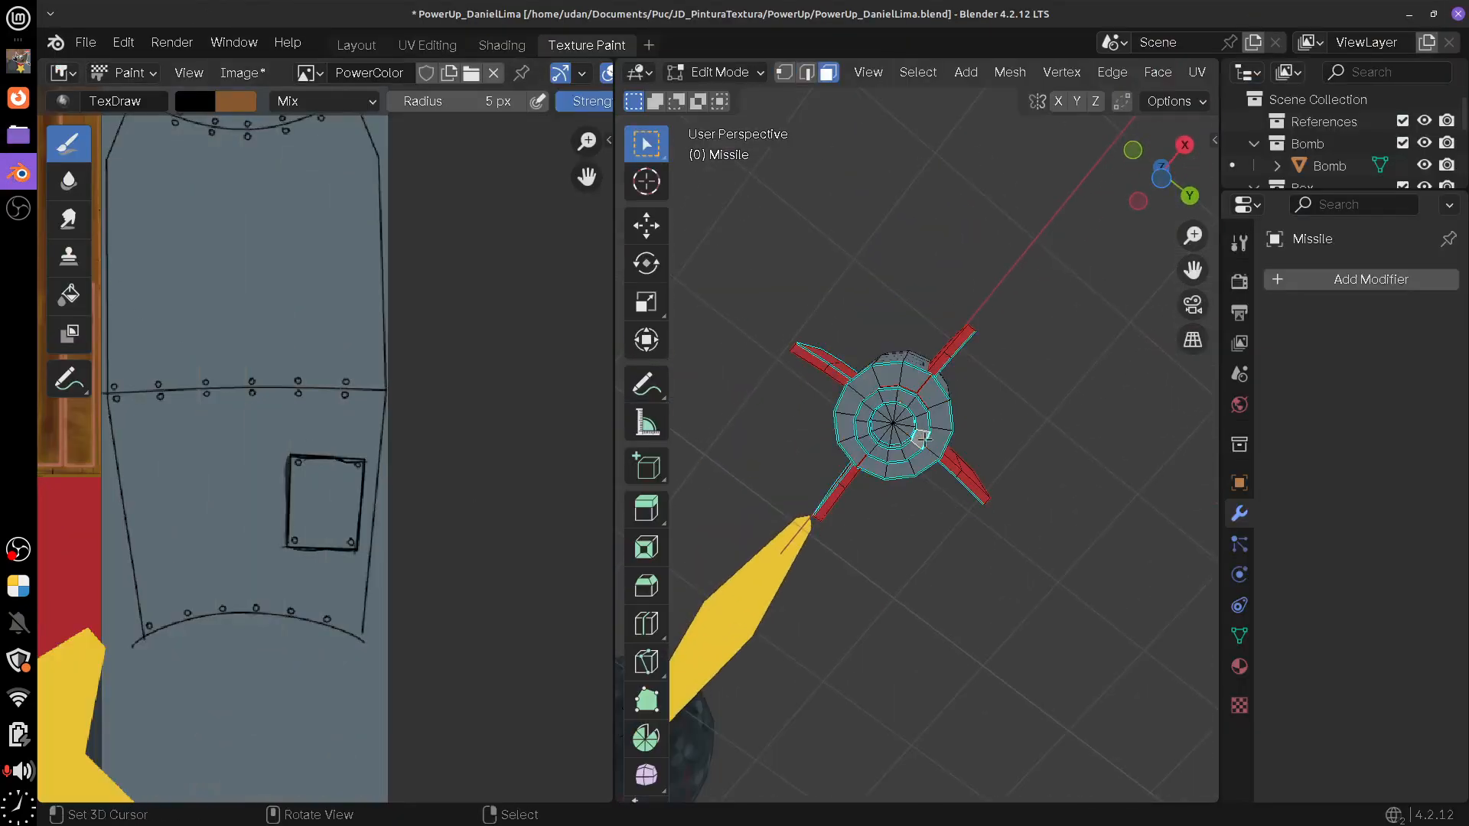
Select an inner face at the missile's tail, switch to GIMP and select the innermost ring of the circular island with a 56 × 55 px ellipse
click(905, 430)
click(18, 61)
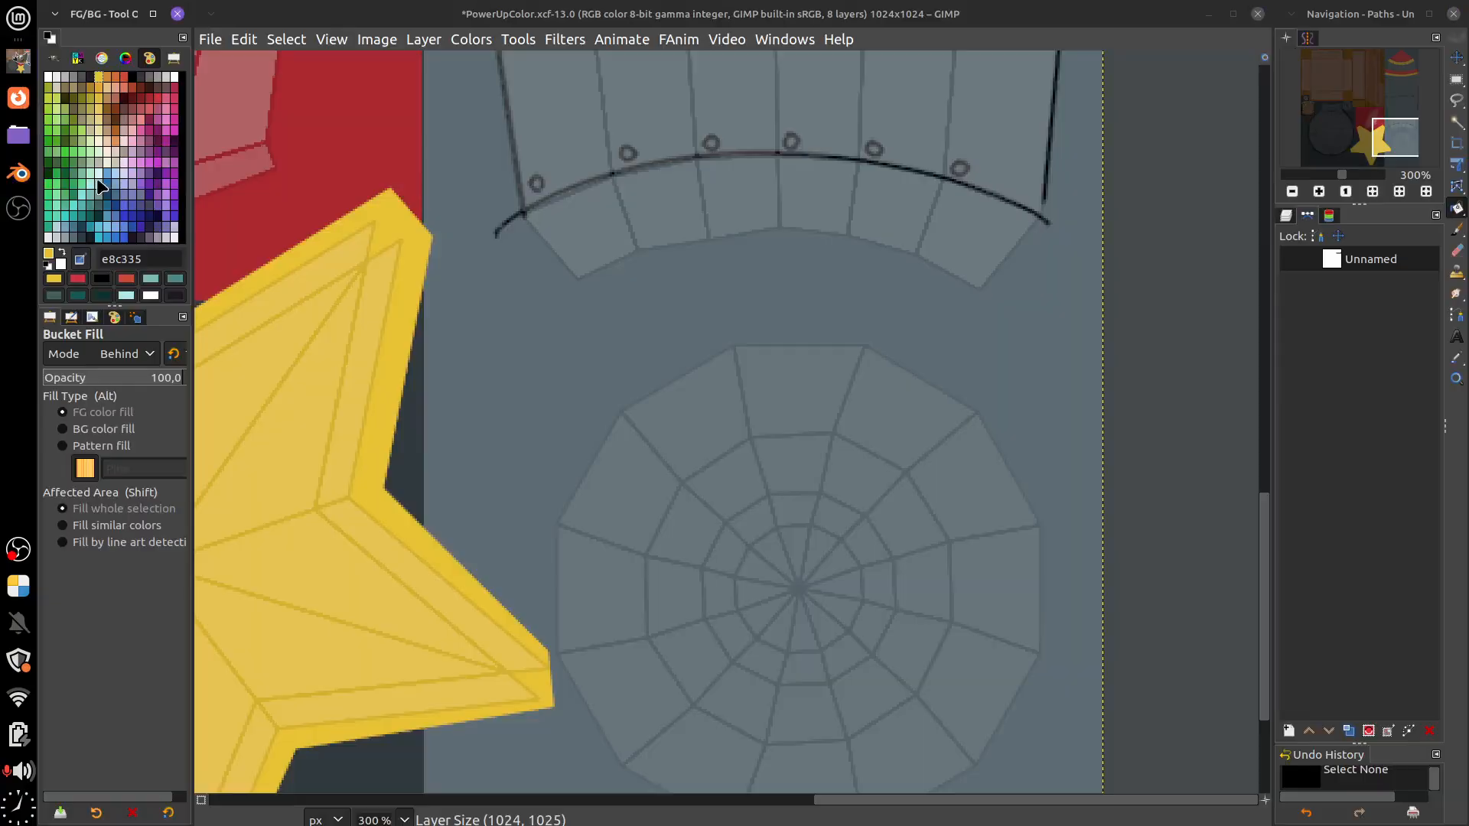
drag(861, 629, 899, 489)
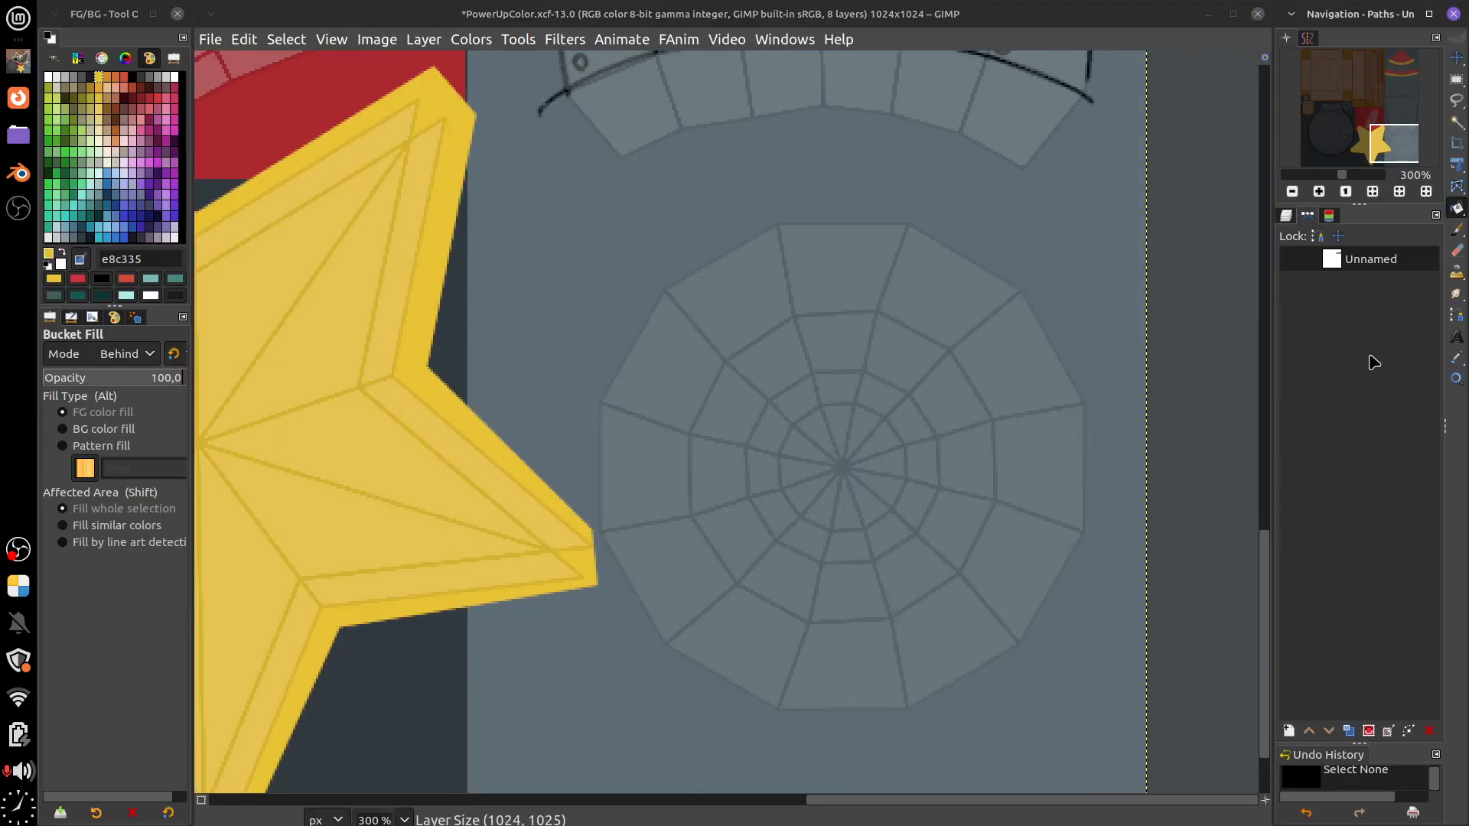
drag(871, 459, 882, 482)
scroll(879, 483, up, 1)
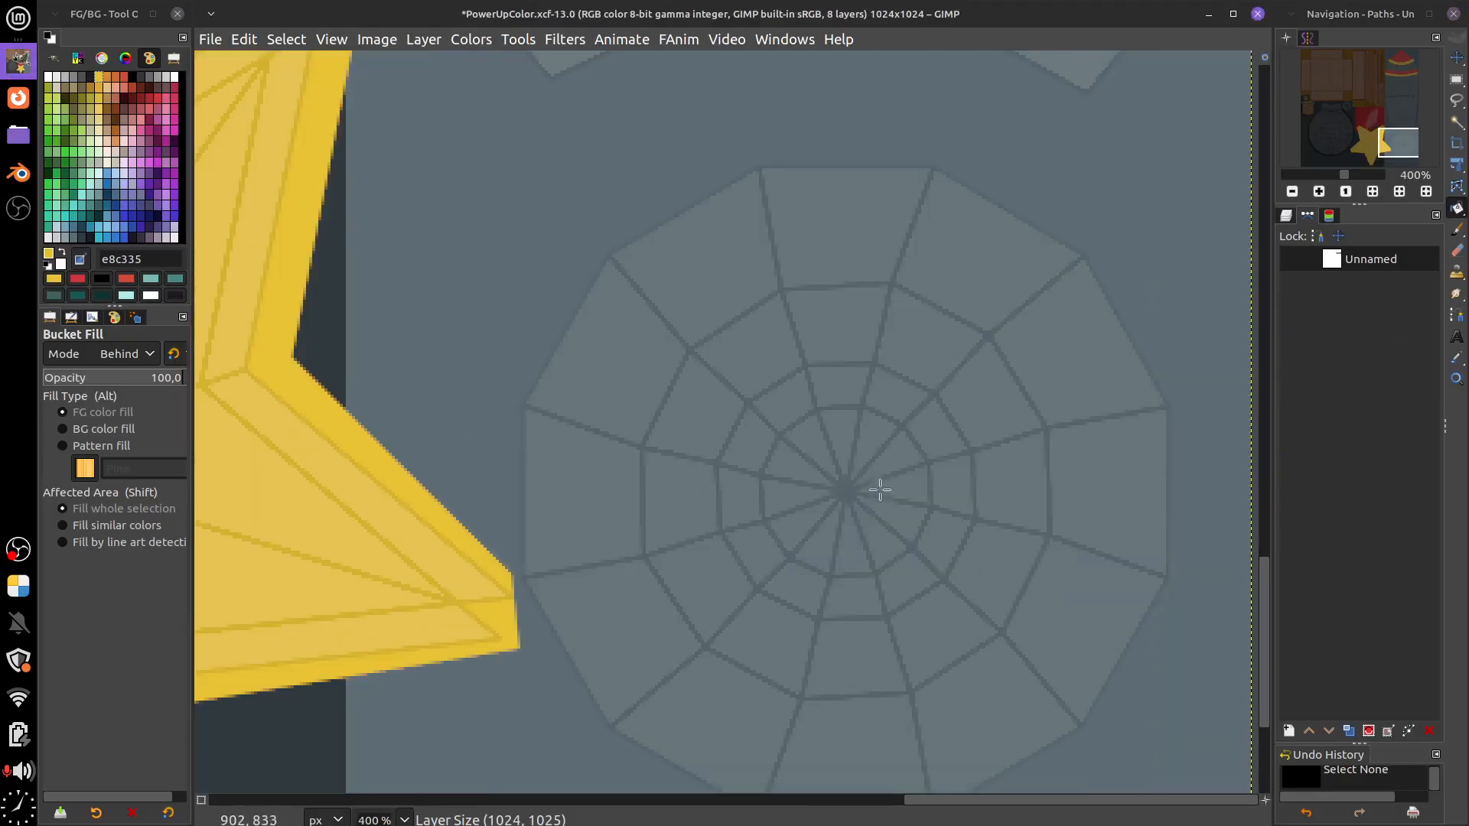
key(e)
drag(769, 423, 929, 579)
drag(791, 445, 785, 436)
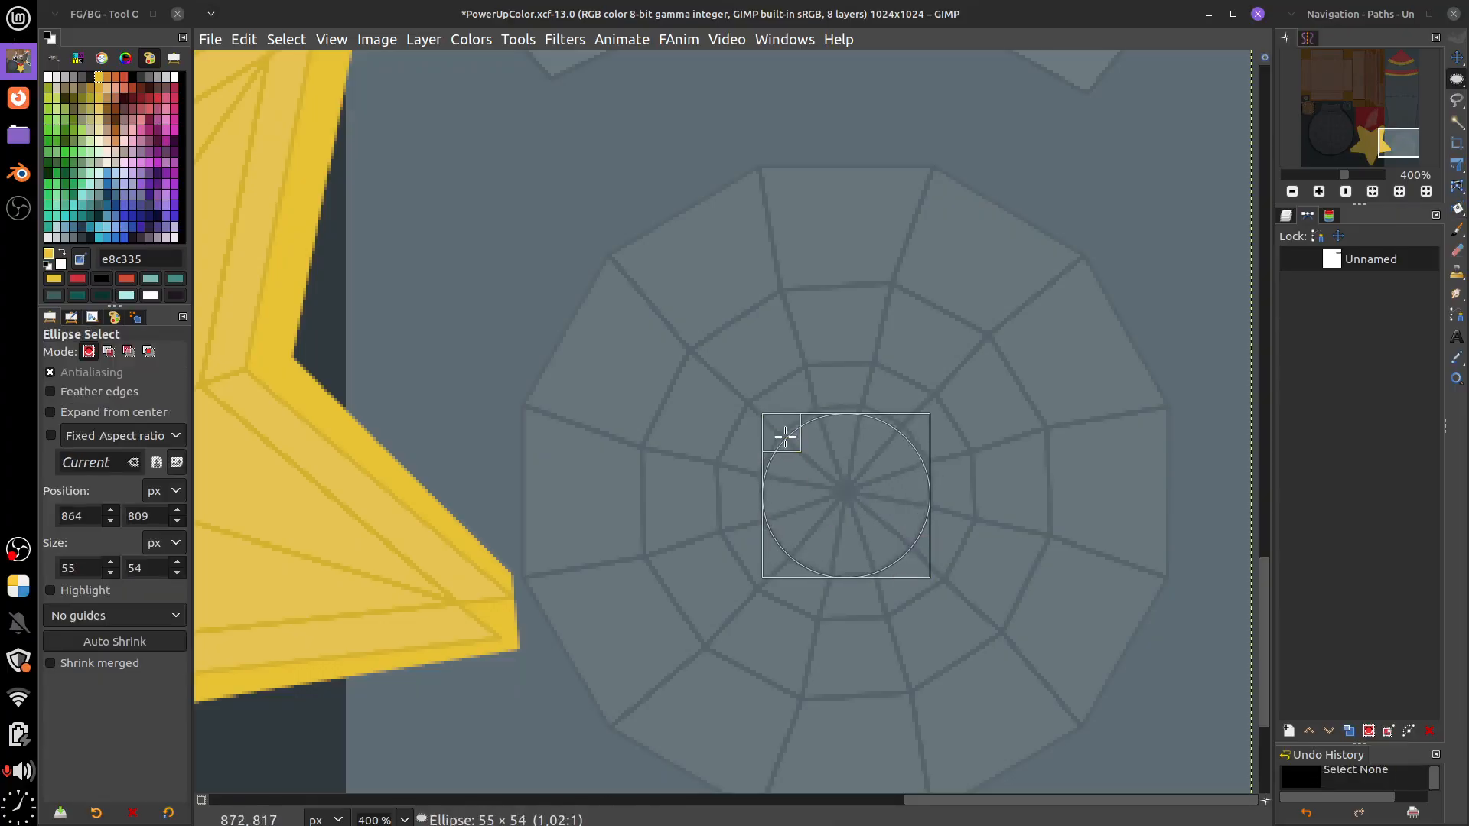
drag(921, 433, 912, 430)
drag(787, 550, 785, 548)
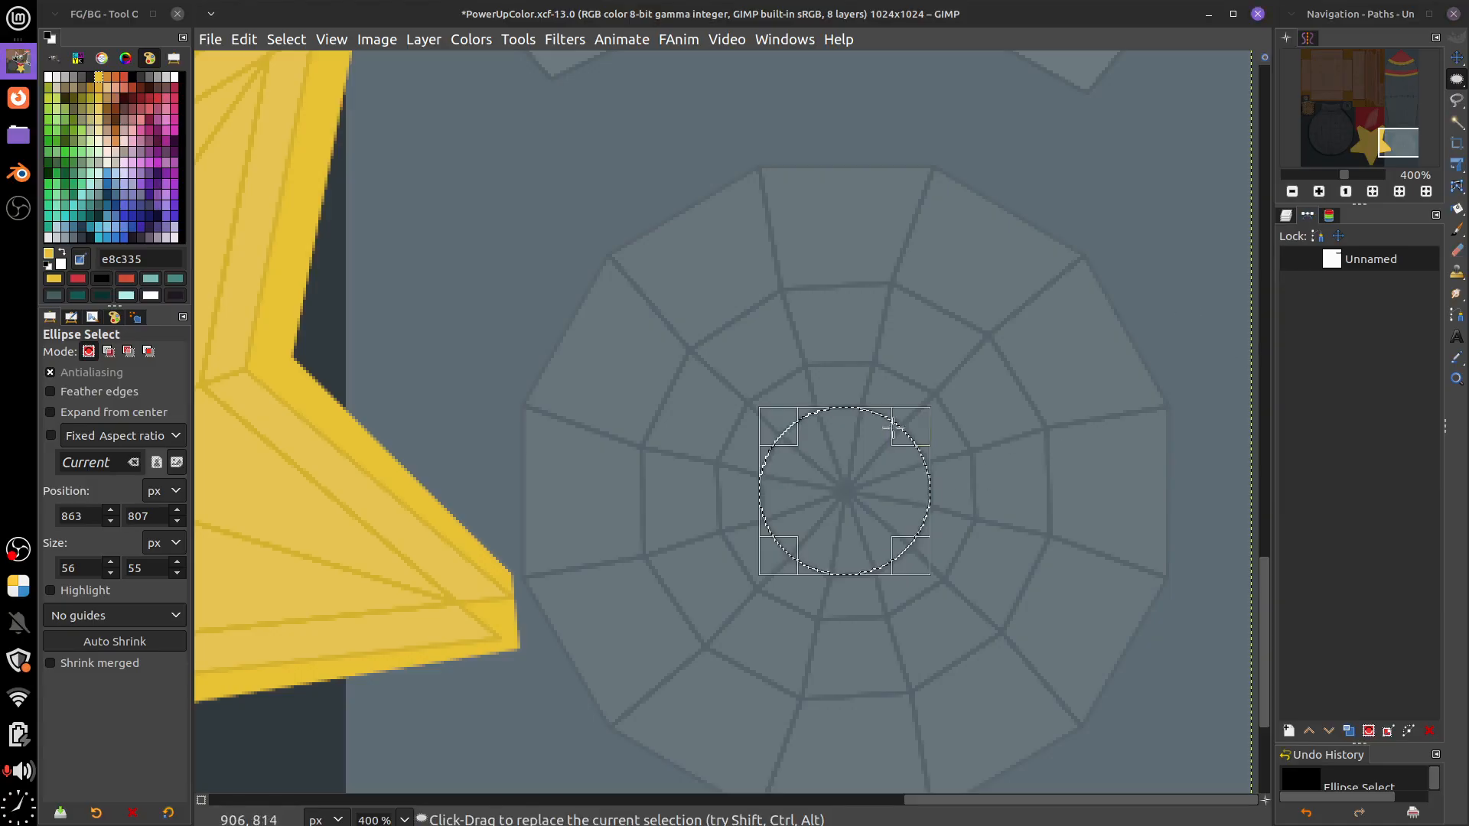
Fill the elliptical selection at the centre of the circular island with black (000000) as the foreground color
click(245, 39)
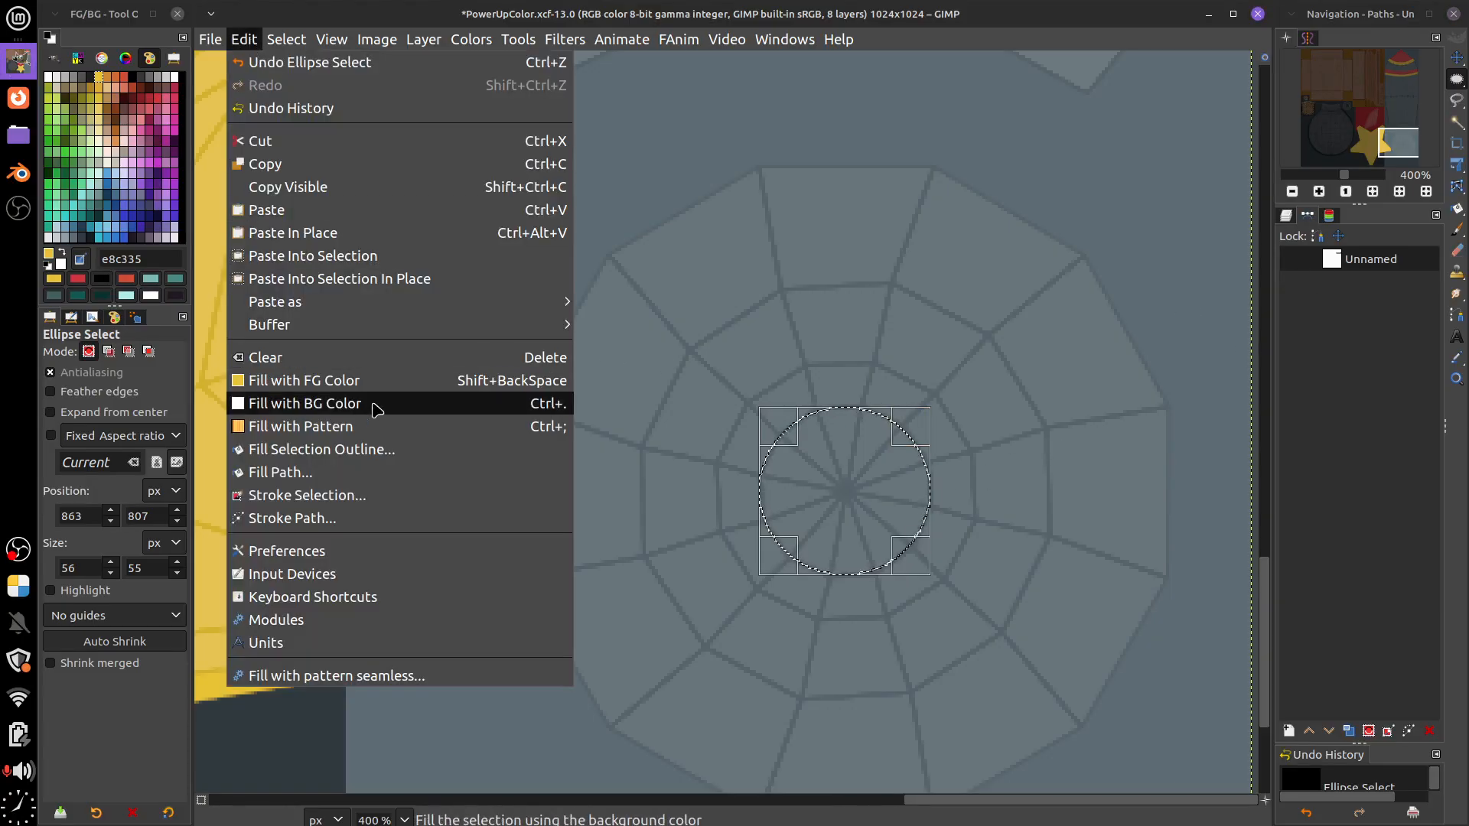
click(360, 356)
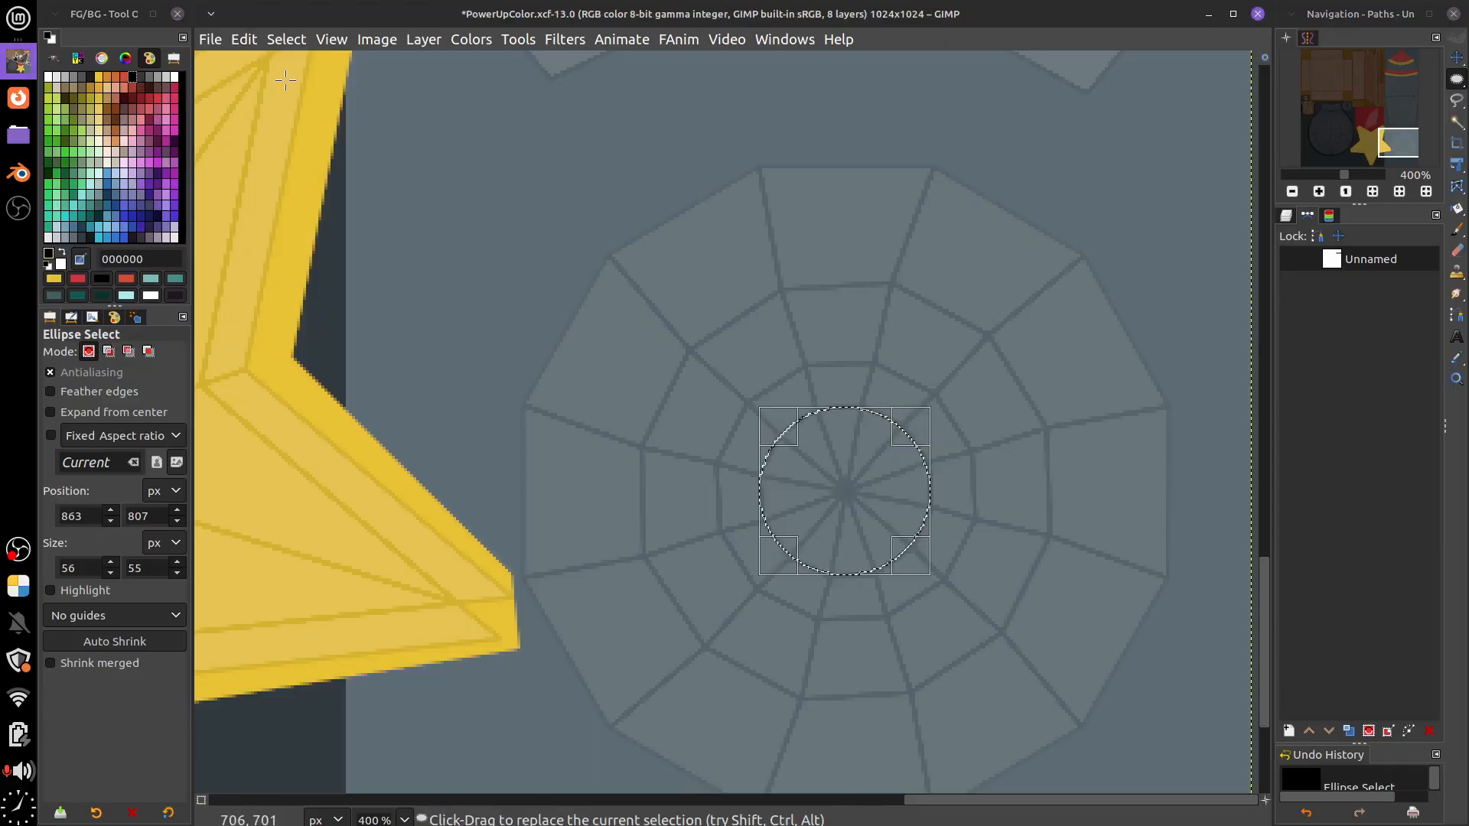
click(213, 39)
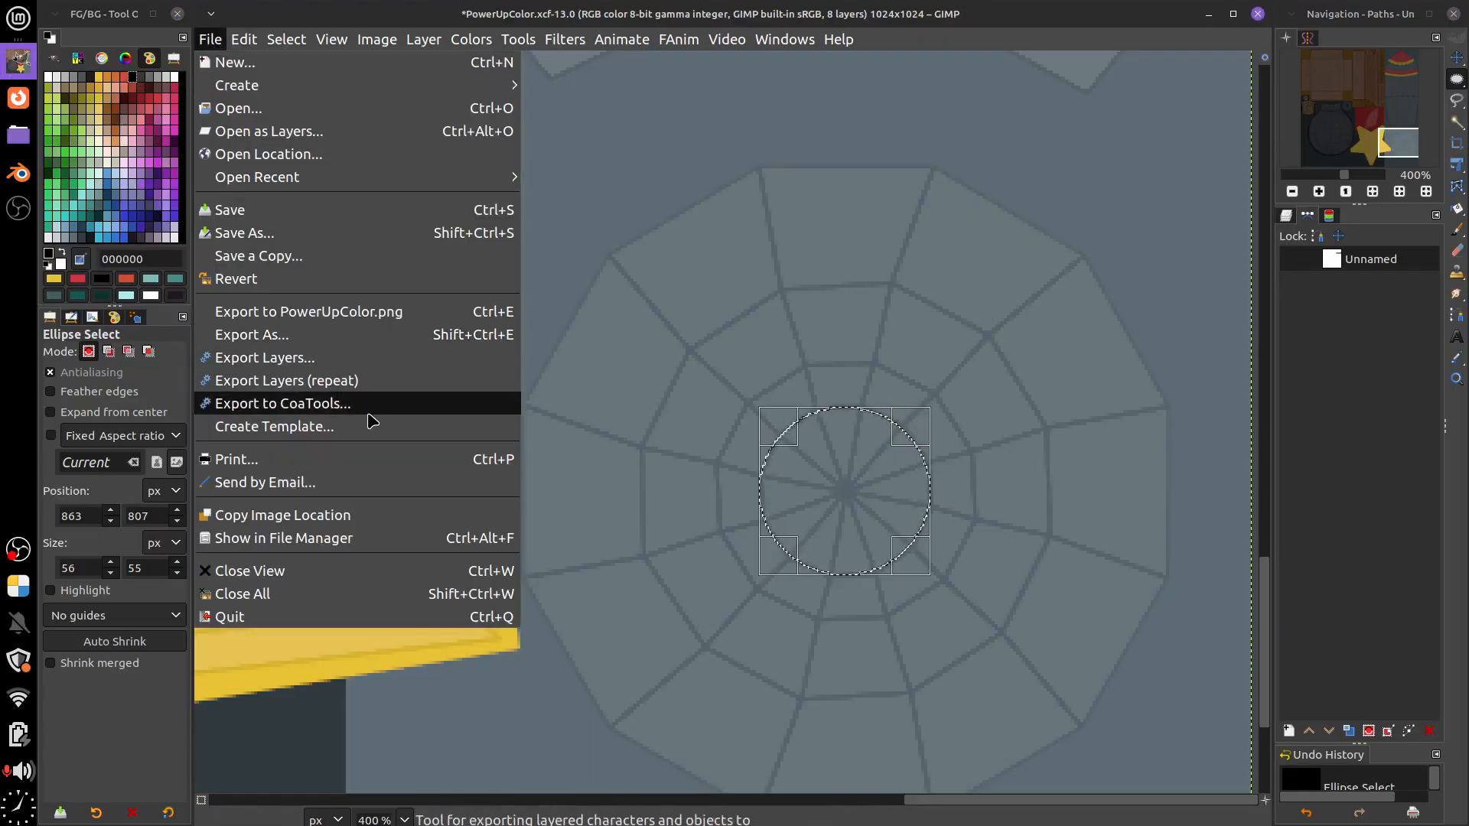
mouse_move(244, 39)
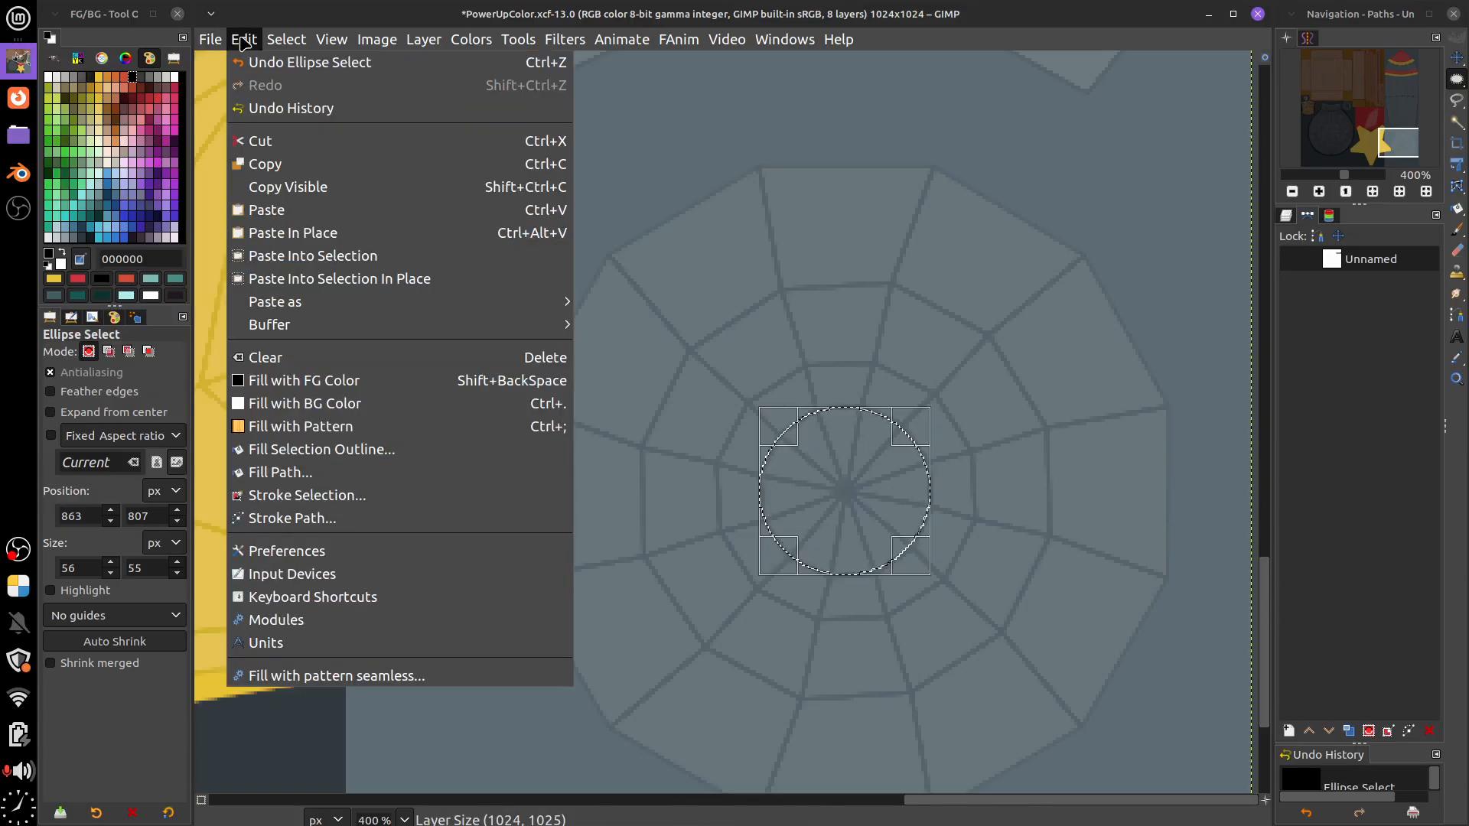
click(377, 388)
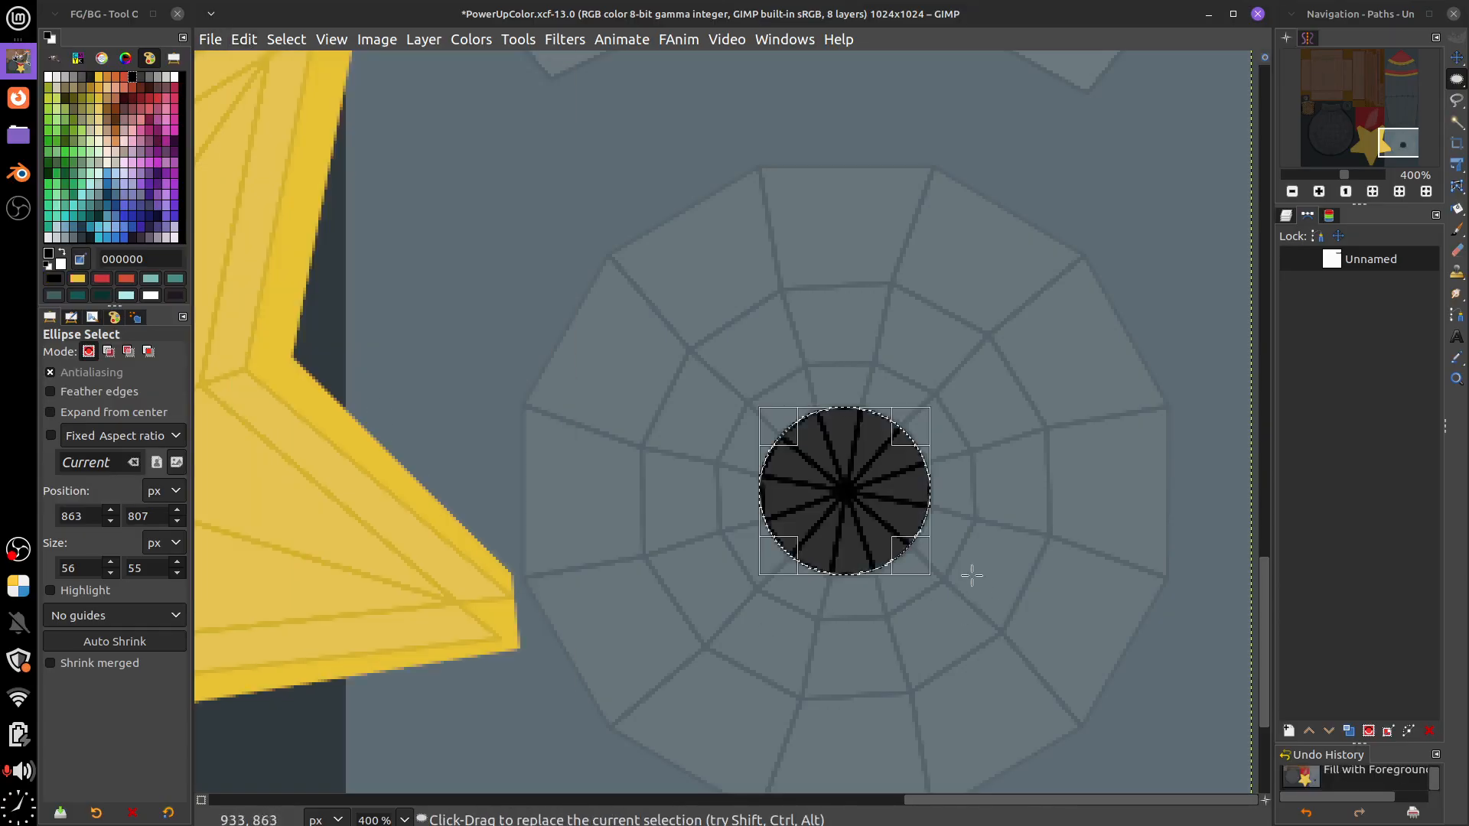
Enlarge the elliptical selection to 85 × 85 px so it follows the second ring around the black circle
drag(918, 563, 960, 602)
drag(782, 426, 738, 384)
drag(955, 391, 956, 391)
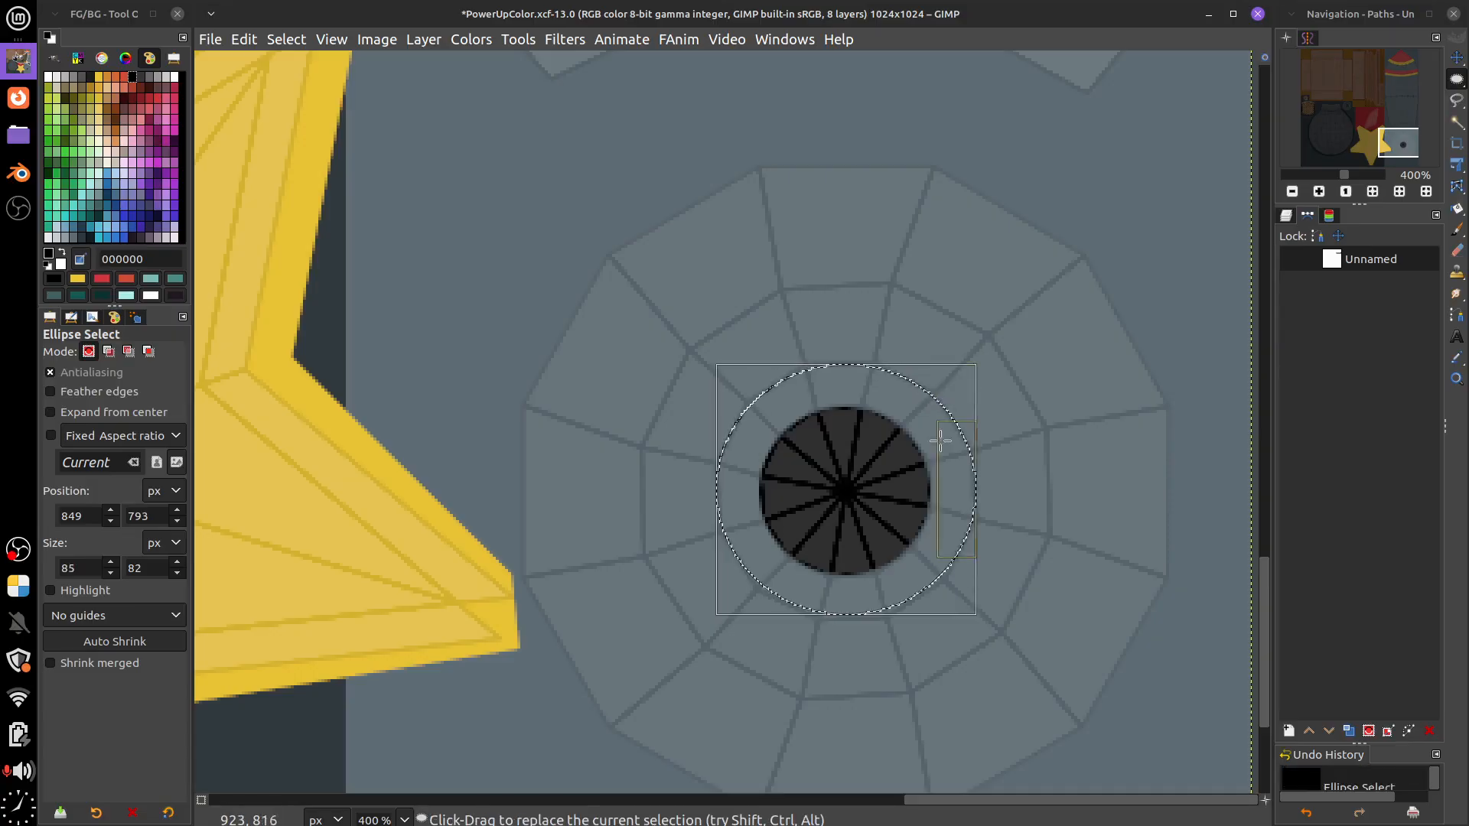
drag(856, 603, 851, 614)
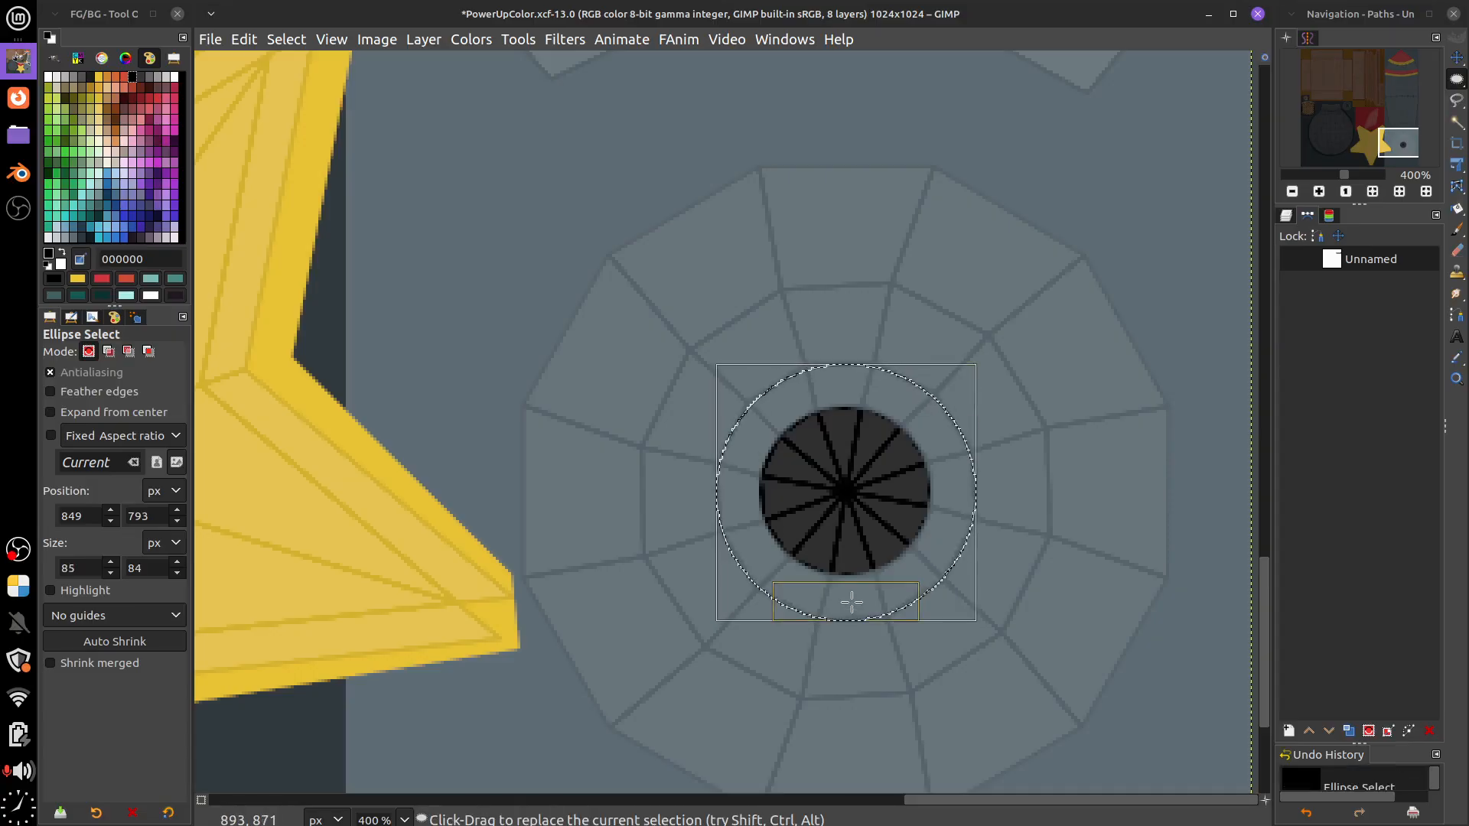
drag(737, 385, 737, 381)
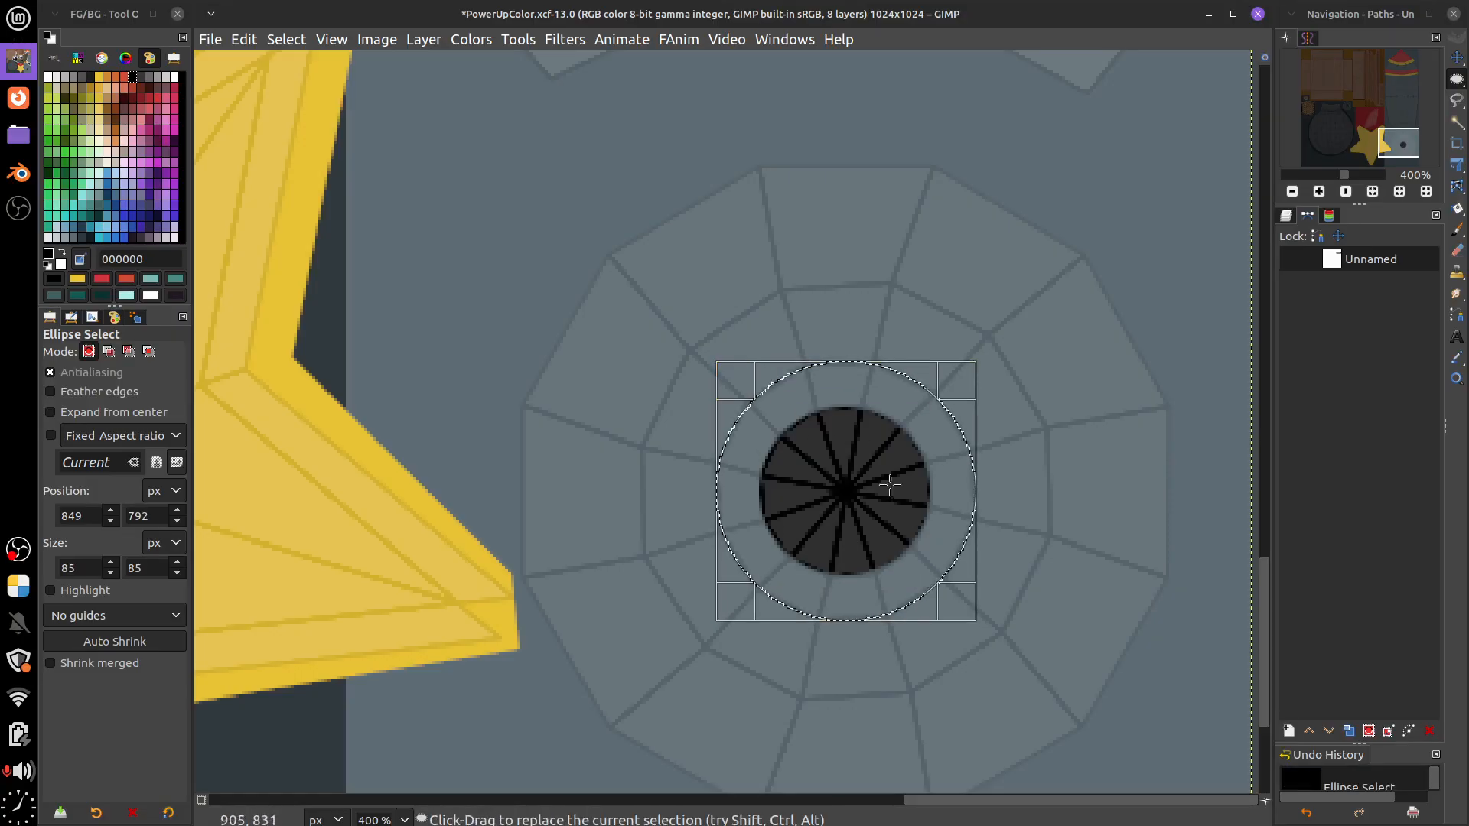
Set up the Gradient tool with the foreground-to-transparent gradient and the Radial shape
click(1458, 209)
mouse_move(1458, 209)
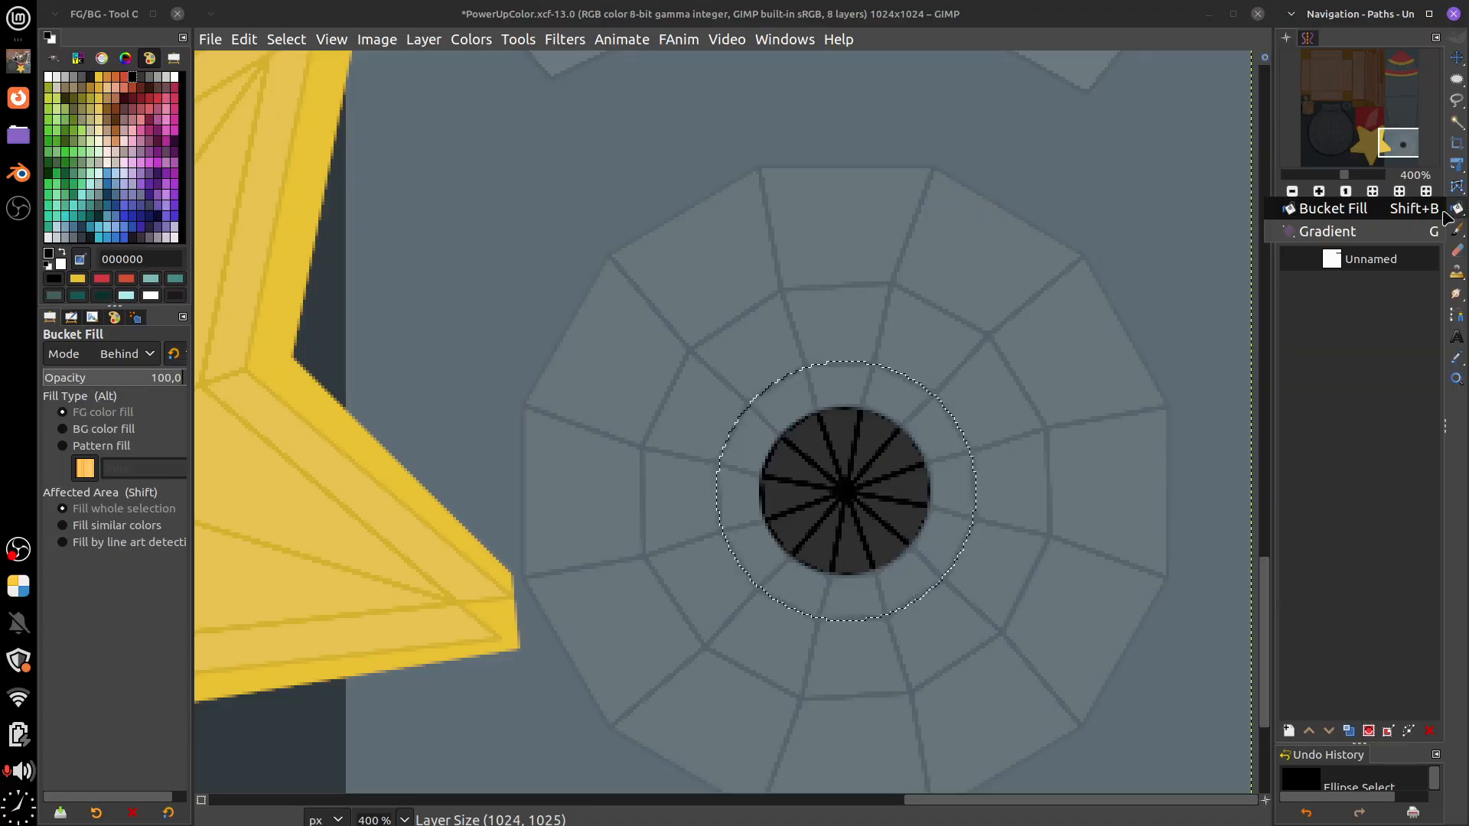
click(1369, 229)
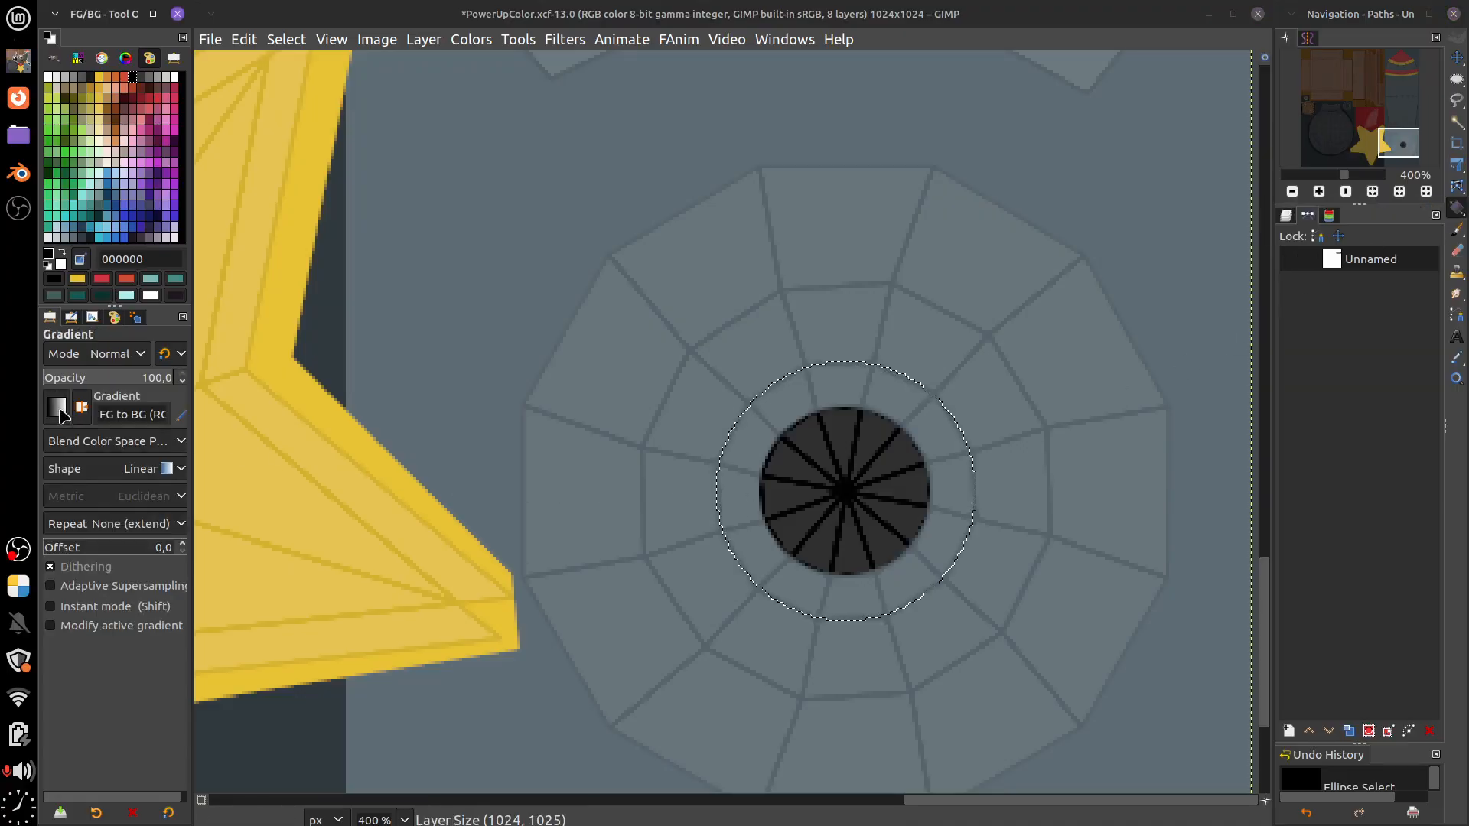
click(57, 408)
click(89, 566)
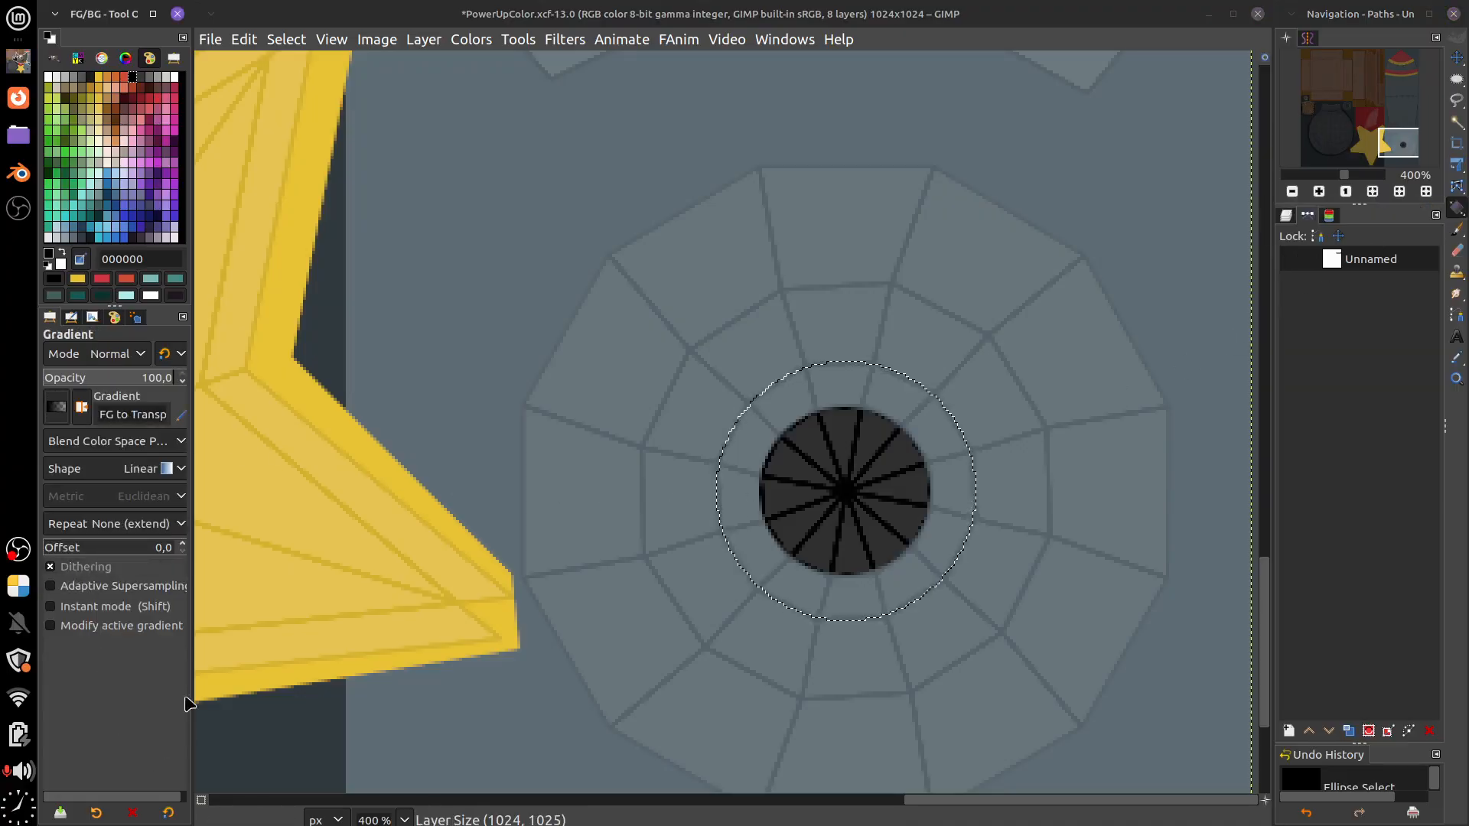
click(163, 475)
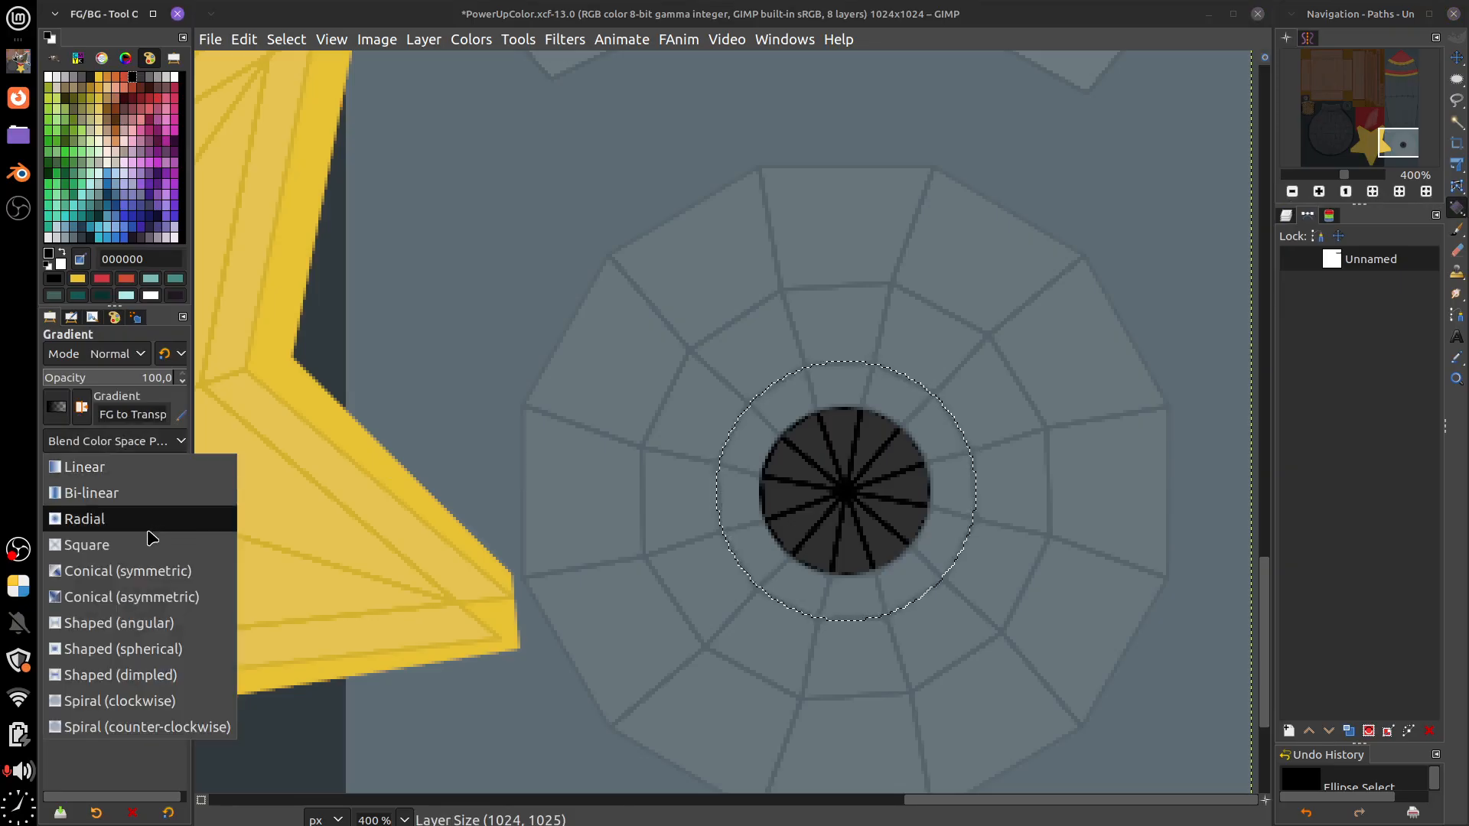
click(151, 528)
Apply the gradient from the black circle's centre to the selection's edge with its midpoint at about 75.81, and clear the selection
drag(850, 493, 922, 591)
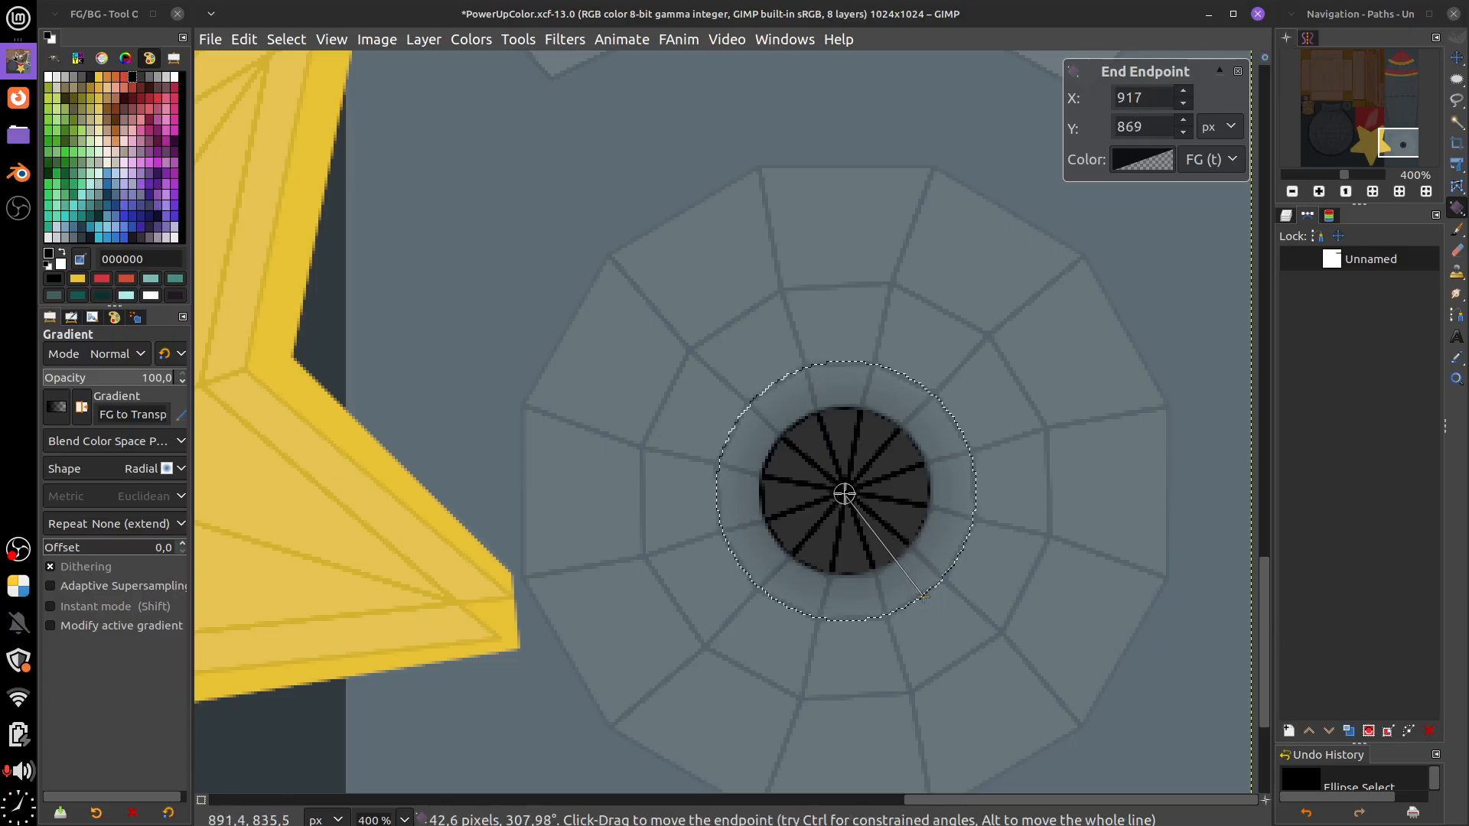
mouse_move(926, 599)
mouse_down()
mouse_move(943, 632)
mouse_move(927, 590)
mouse_move(933, 603)
mouse_up()
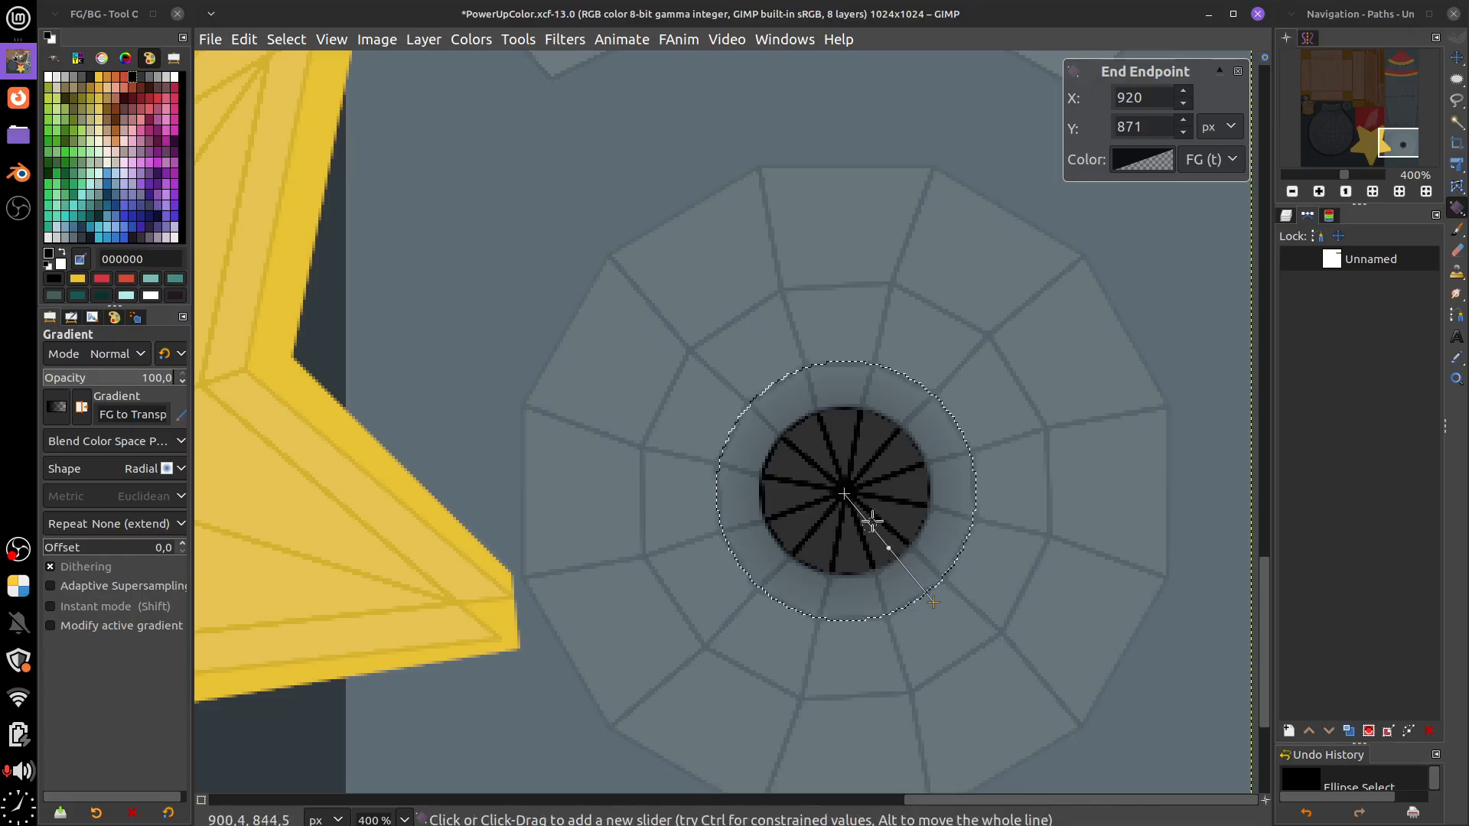
drag(885, 545, 905, 572)
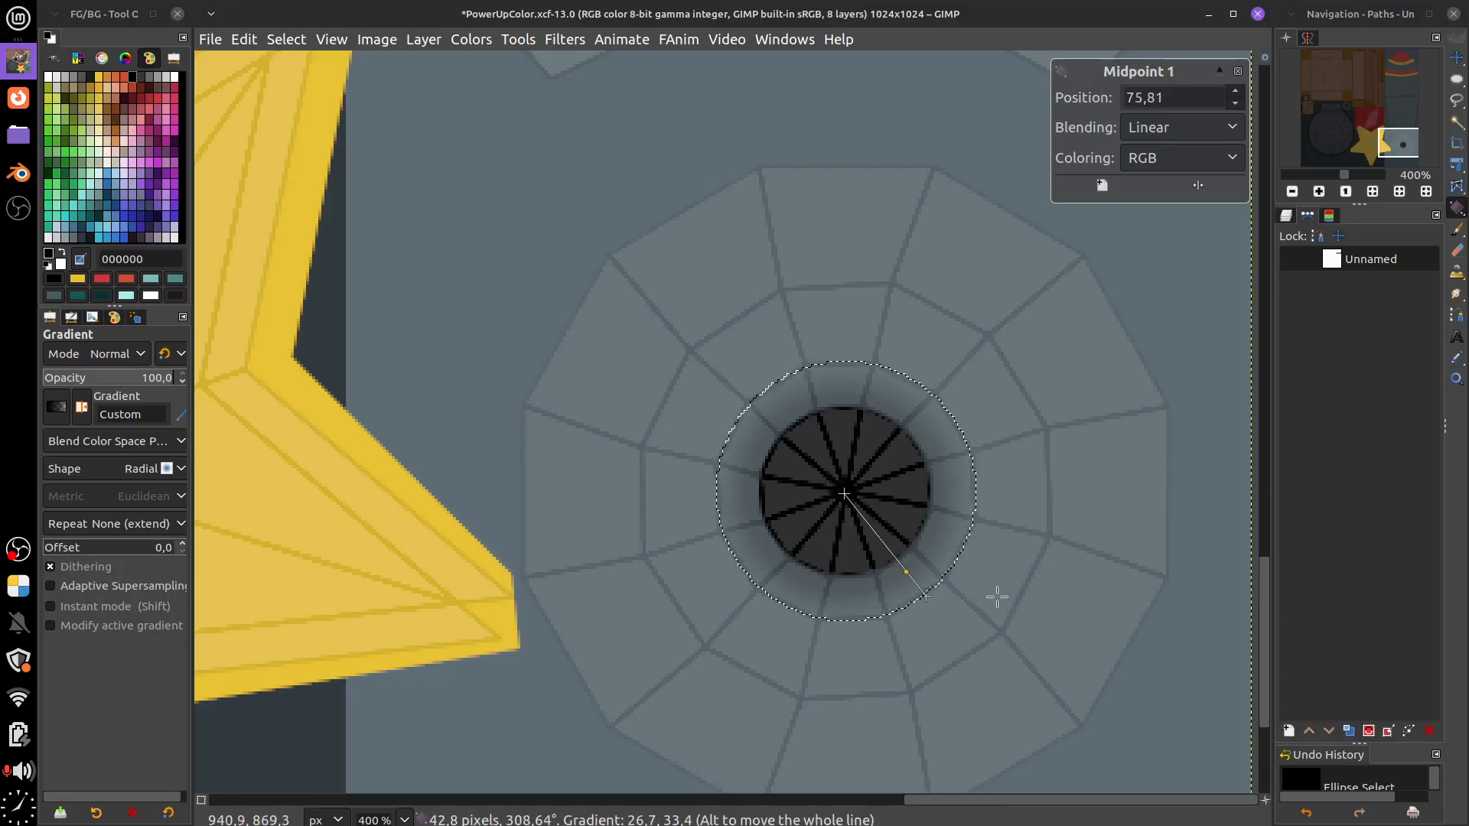
key(Return)
key(ctrl+shift+a)
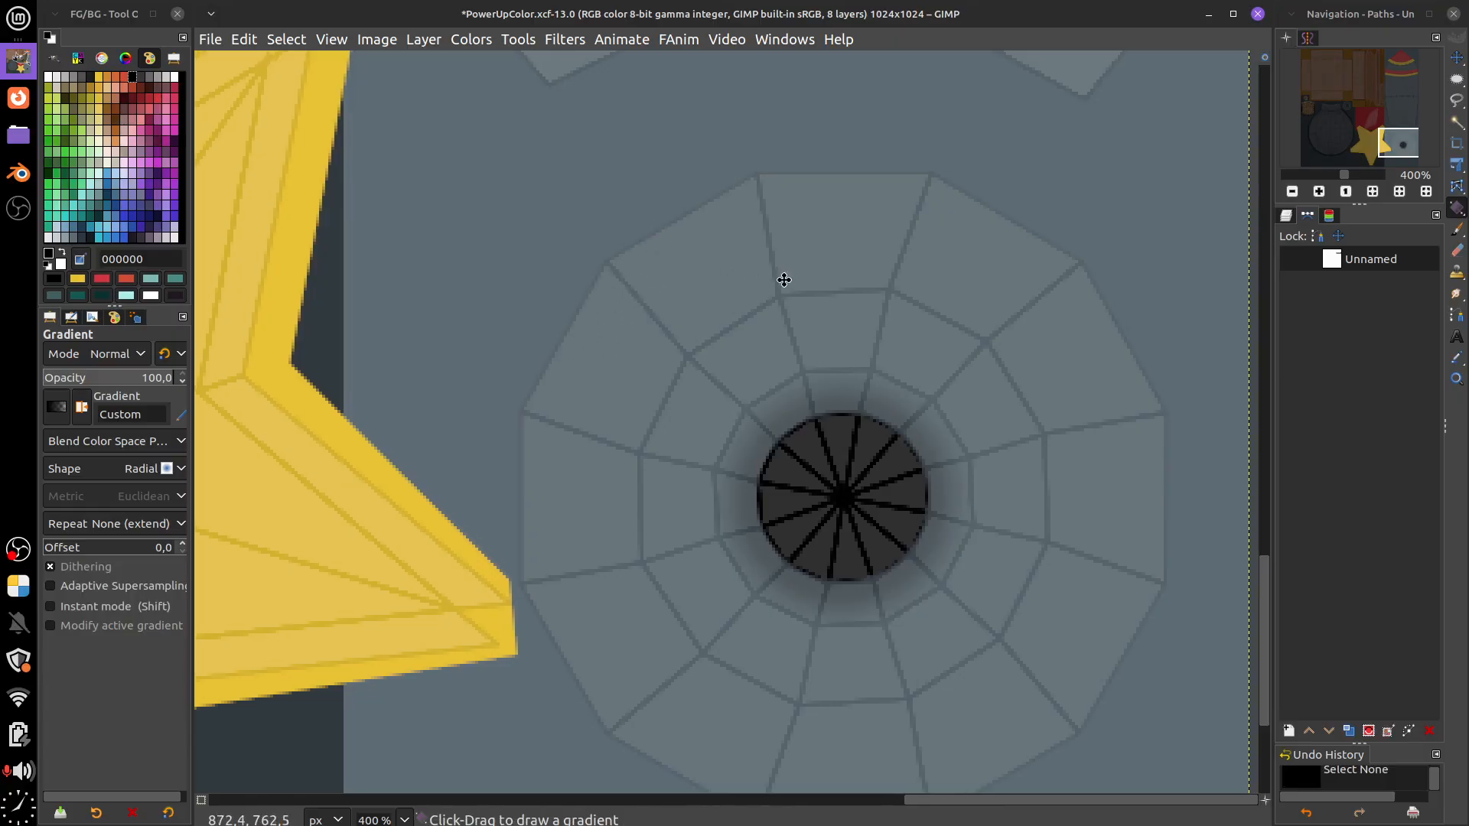
Switch to Blender to examine the missile's nozzle from behind, and return to GIMP
scroll(780, 278, up, 5)
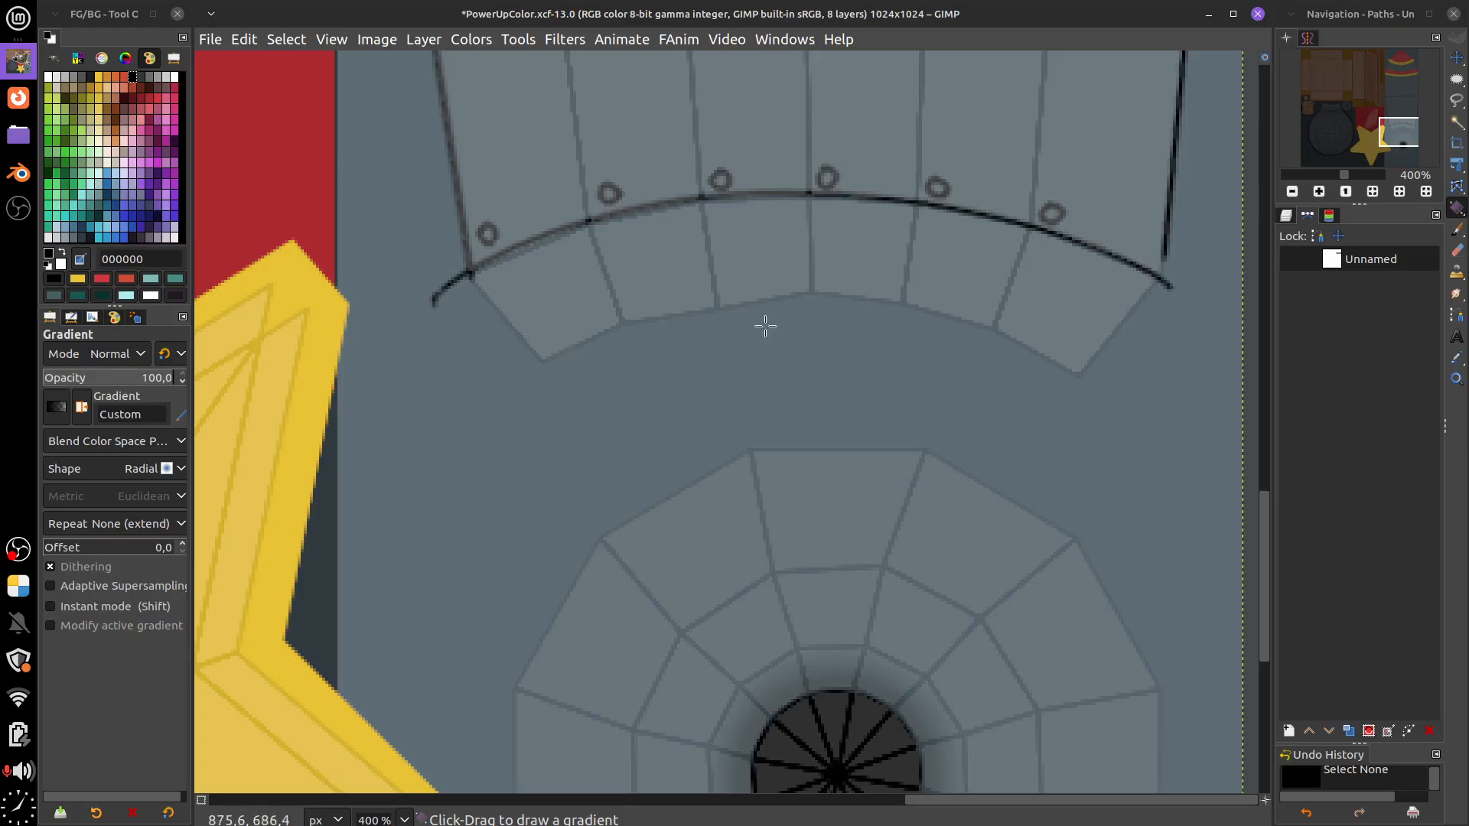
scroll(711, 567, down, 3)
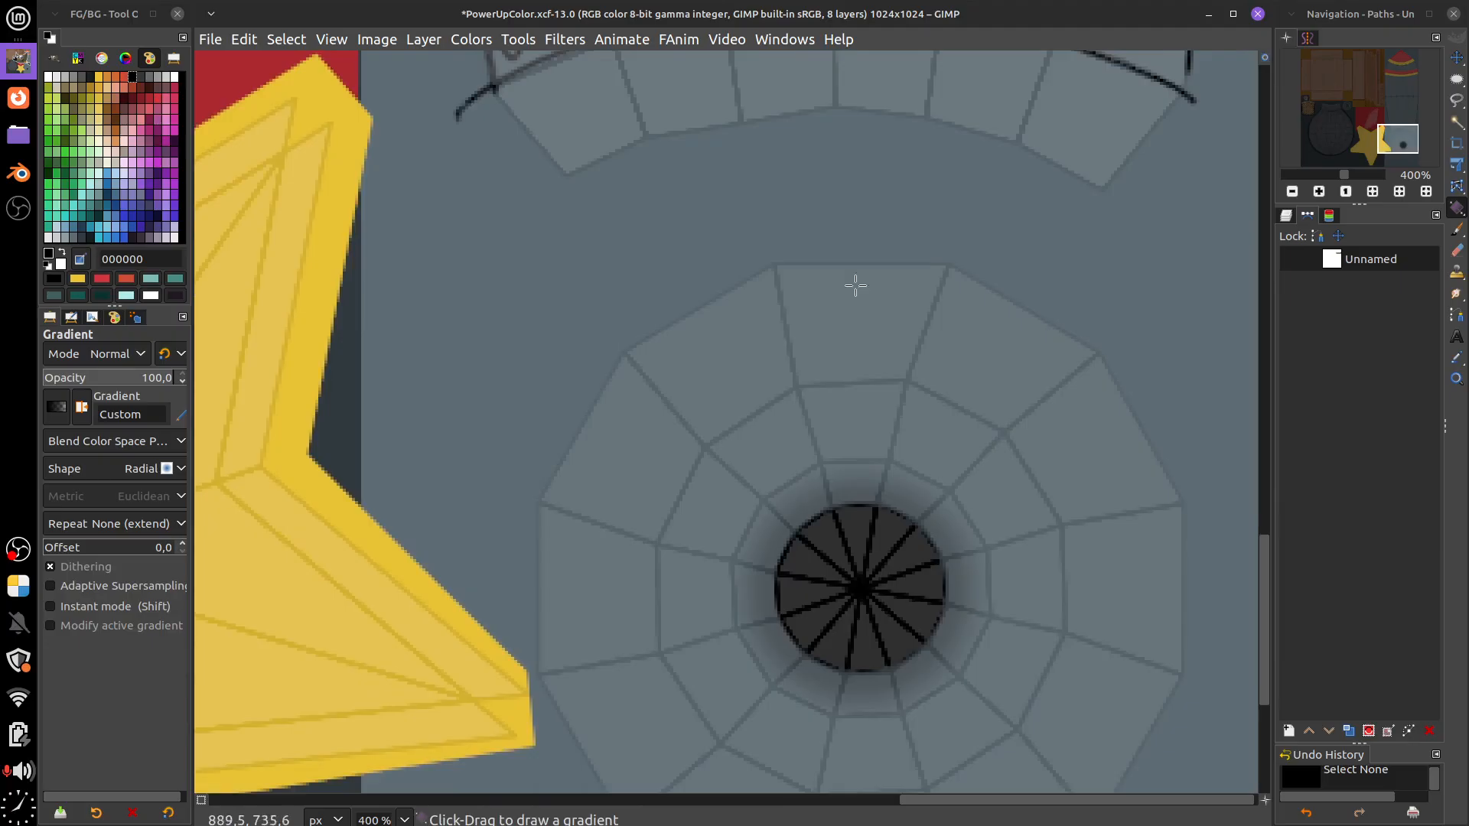
click(19, 173)
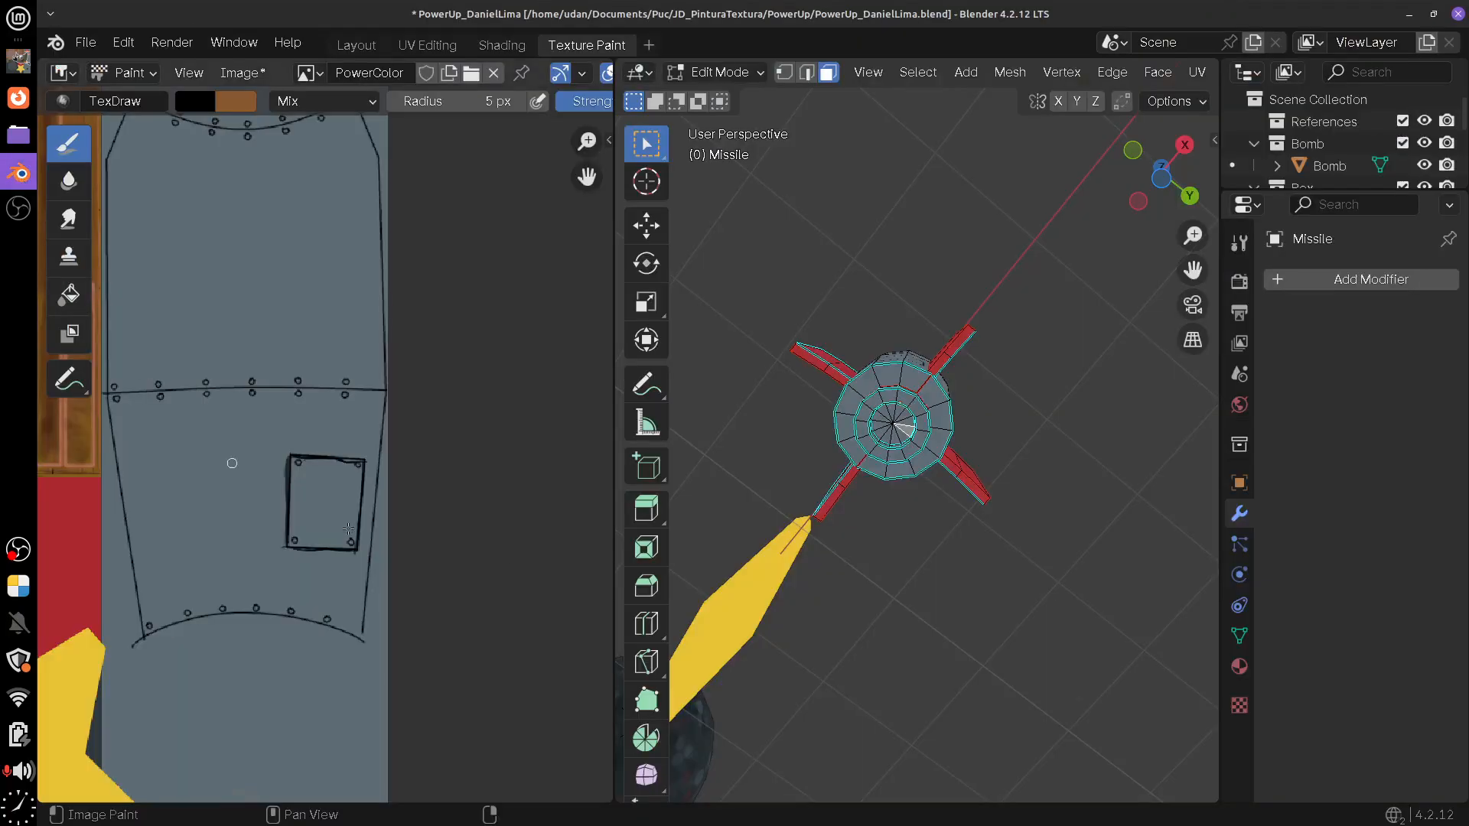
drag(1003, 547, 960, 570)
scroll(960, 570, up, 4)
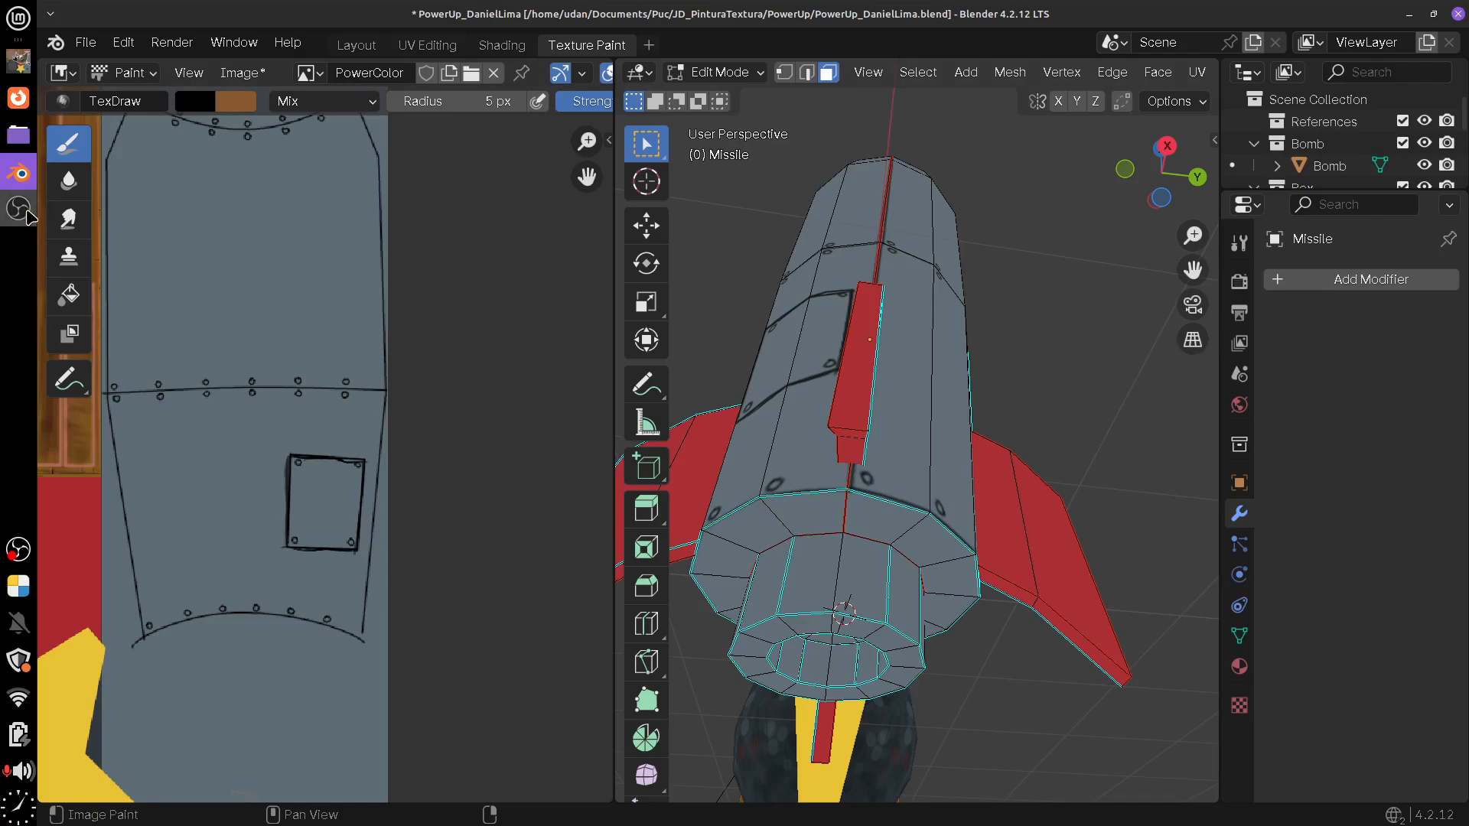
click(19, 60)
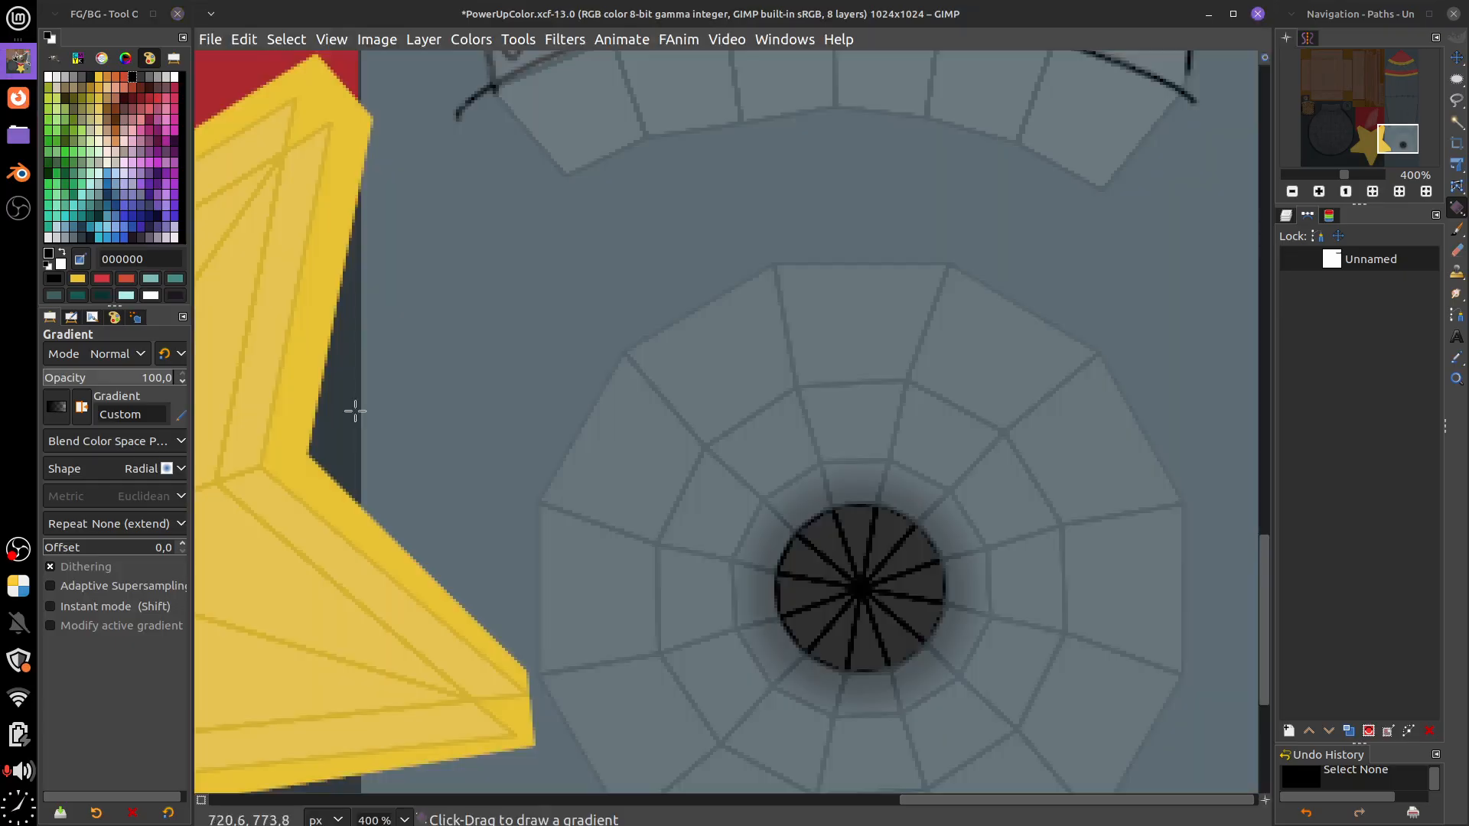
Activate the Paintbrush, undo a trial stroke on the circular island's outer edge, and load the 000DefaultUdan tool preset
click(1457, 228)
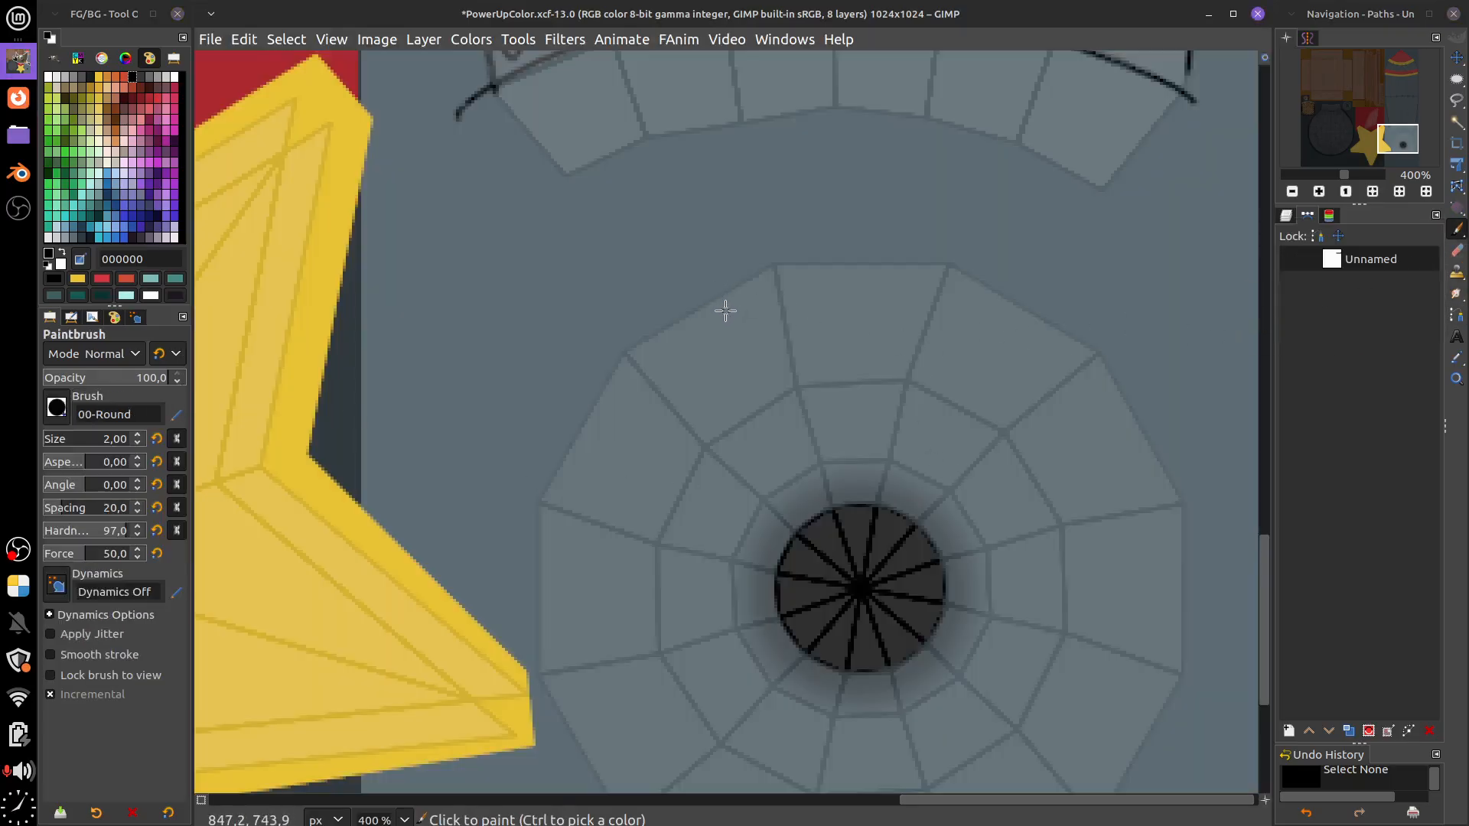
key(bracketleft)
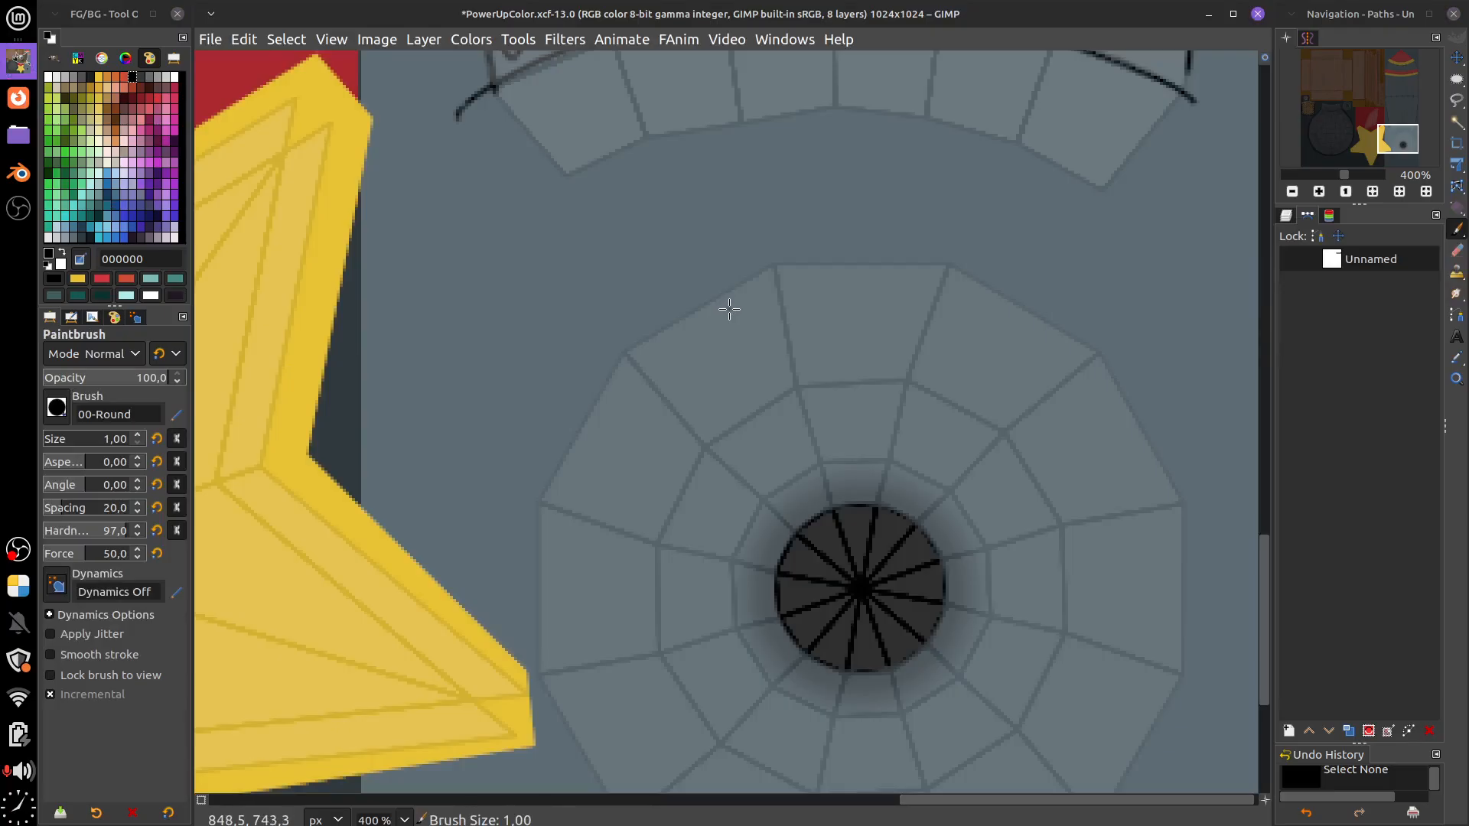
key(bracketleft)
drag(630, 367, 747, 288)
key(ctrl+z)
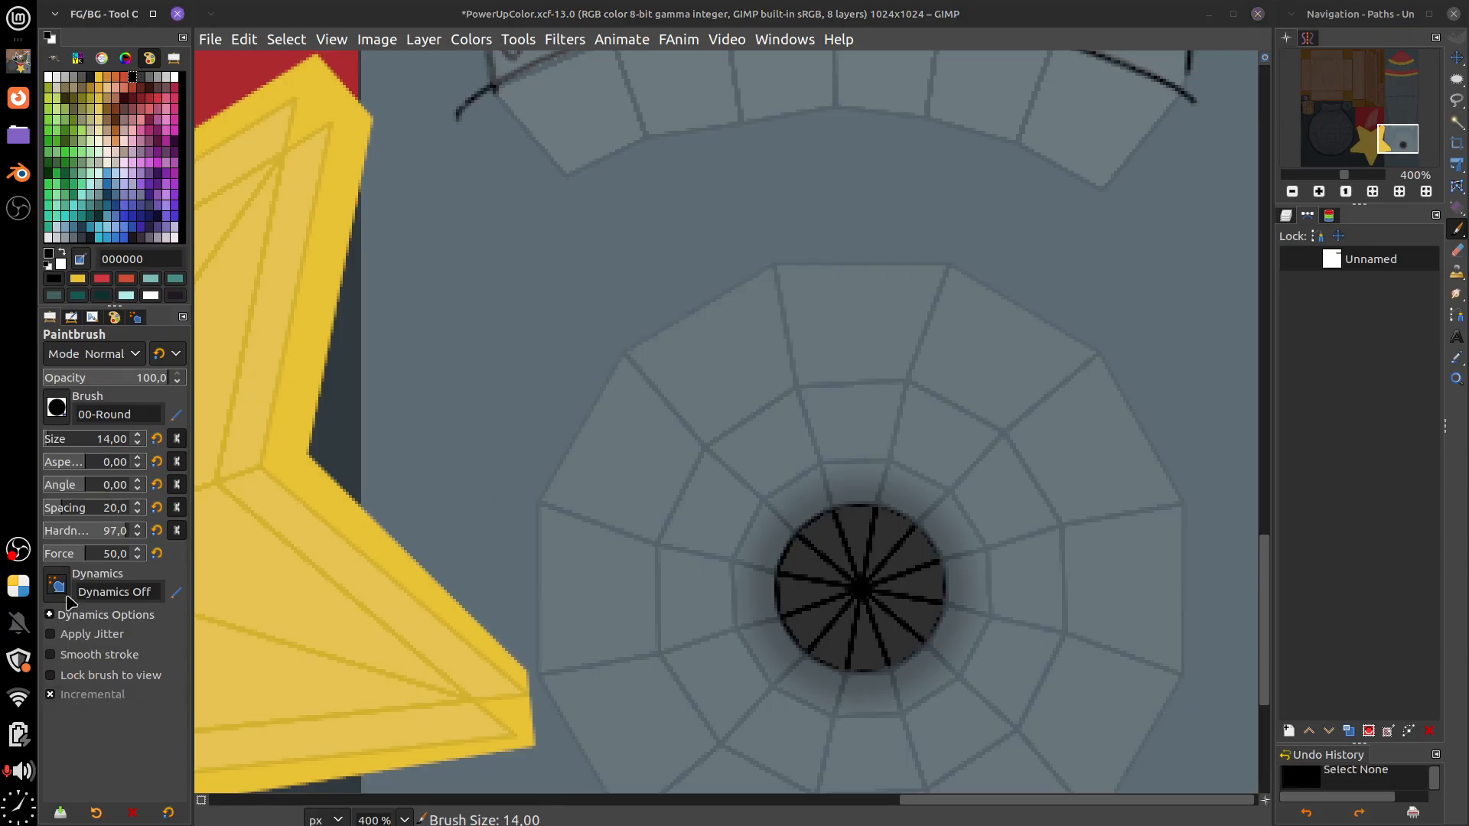
click(95, 813)
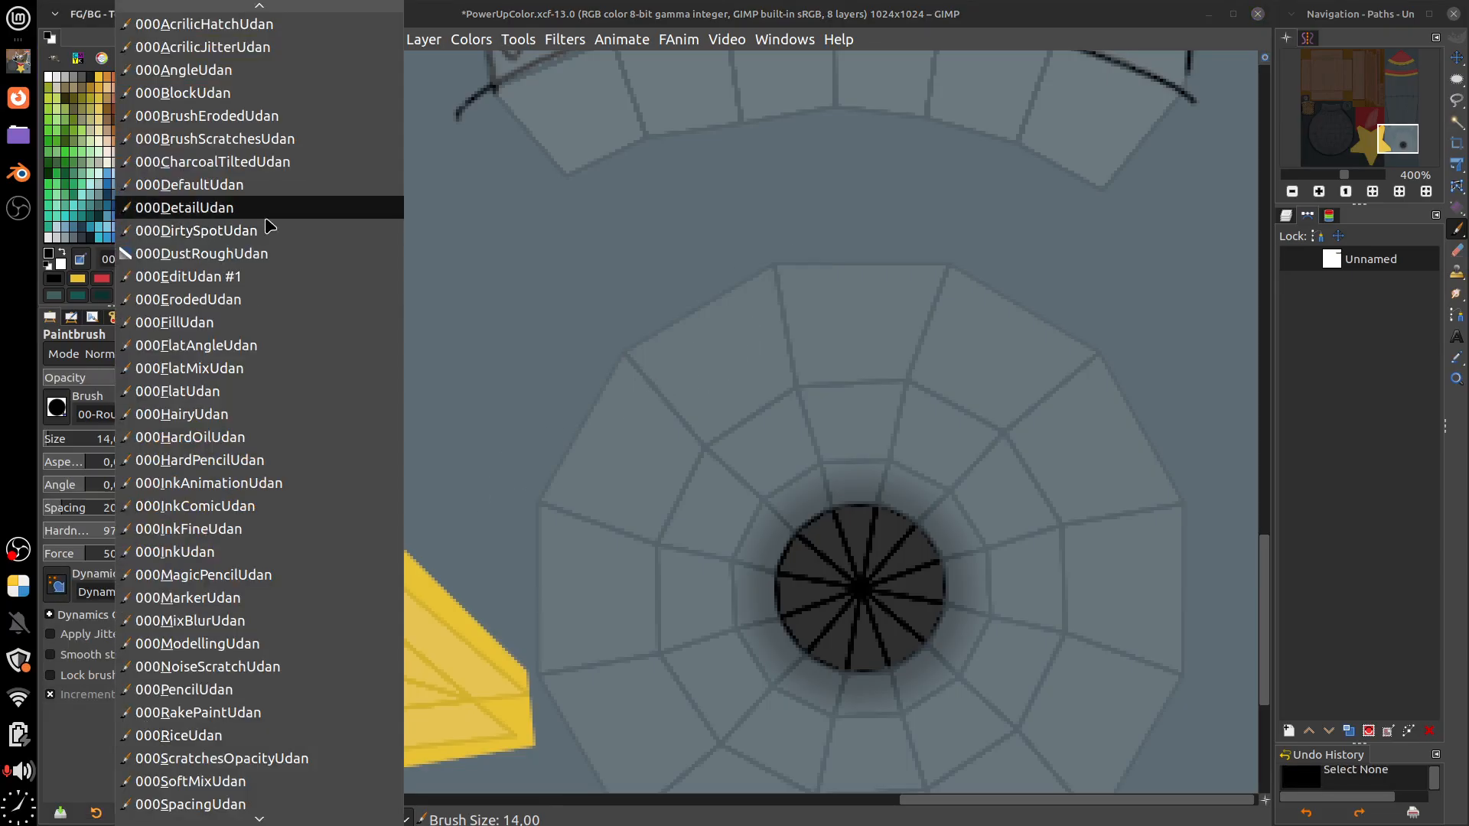
click(263, 187)
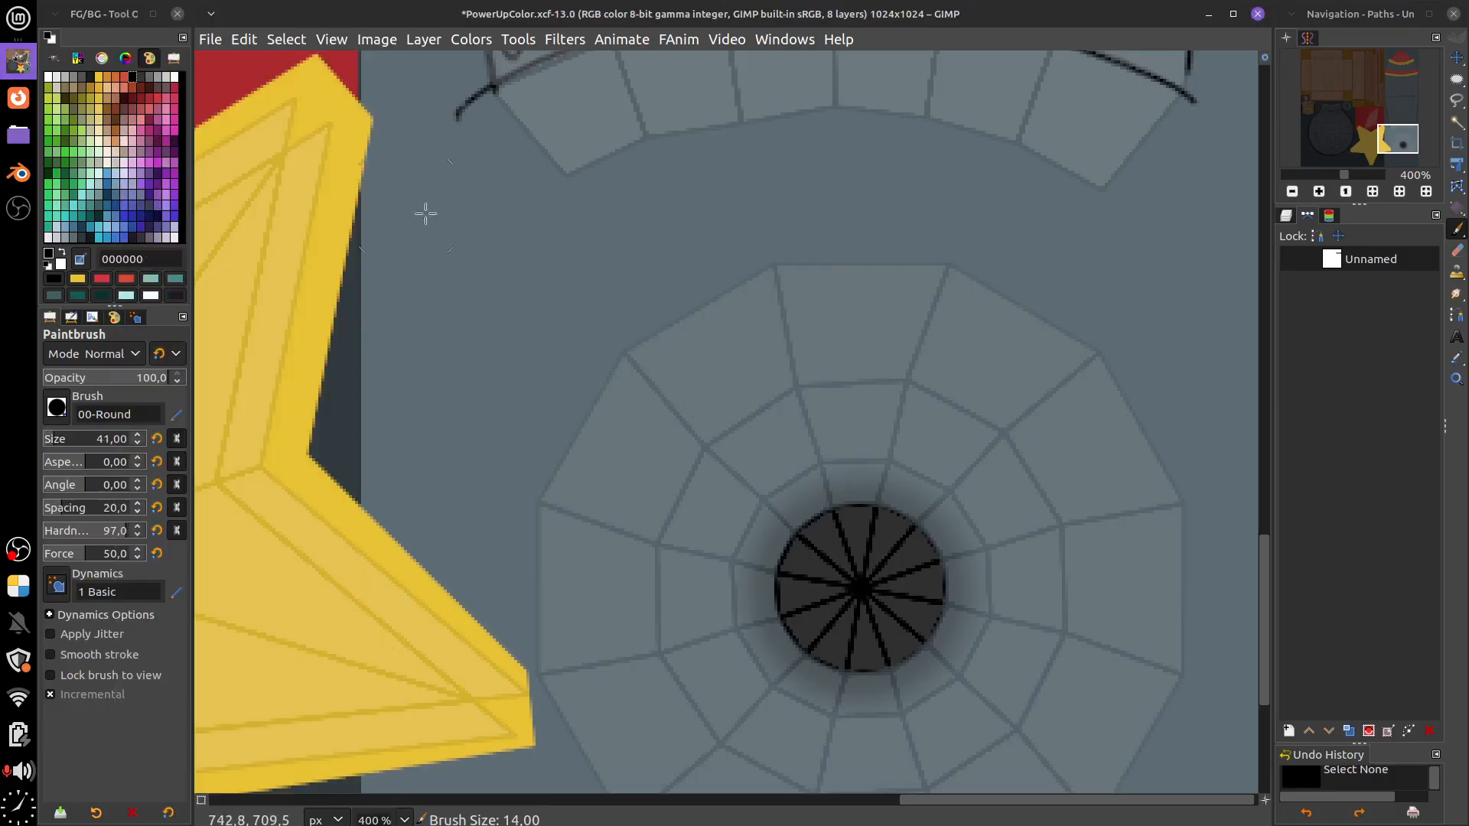
Paint soft black shading along the upper outer edge of the circular island with the size 41 brush
mouse_move(545, 499)
mouse_down()
mouse_move(632, 352)
mouse_move(589, 442)
mouse_move(647, 352)
mouse_move(802, 301)
mouse_move(676, 304)
mouse_move(884, 273)
mouse_move(740, 270)
mouse_move(949, 294)
mouse_up()
drag(1092, 496, 849, 468)
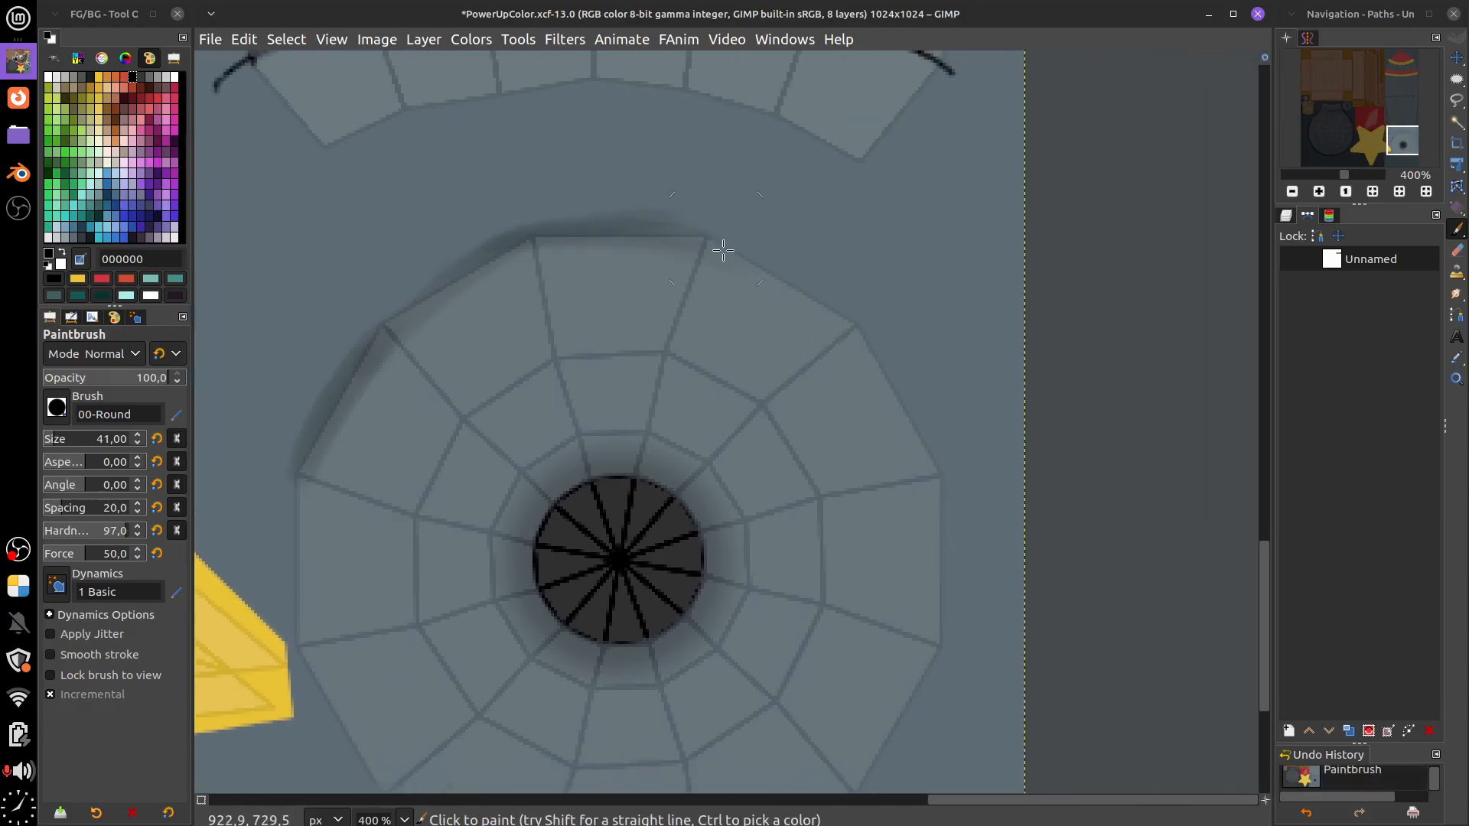
drag(723, 250, 838, 330)
drag(765, 264, 921, 433)
drag(867, 352, 967, 613)
Continue the soft black shading along the right, bottom and lower-left outer edges of the circular island with the size 41 brush
scroll(935, 328, down, 3)
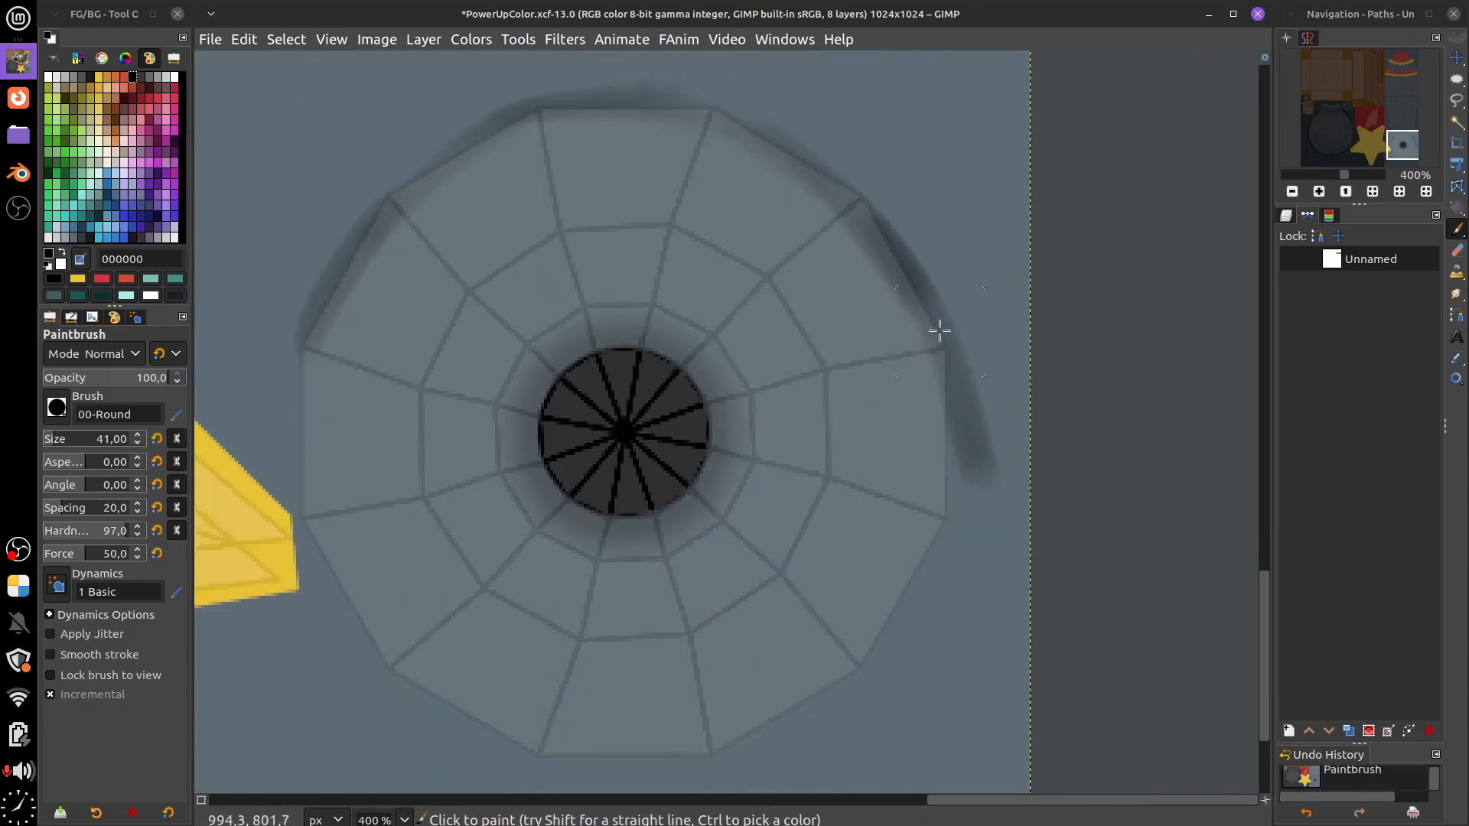
drag(935, 328, 949, 482)
drag(941, 390, 938, 581)
mouse_move(888, 671)
mouse_down()
mouse_move(928, 566)
mouse_move(911, 560)
mouse_move(963, 505)
mouse_up()
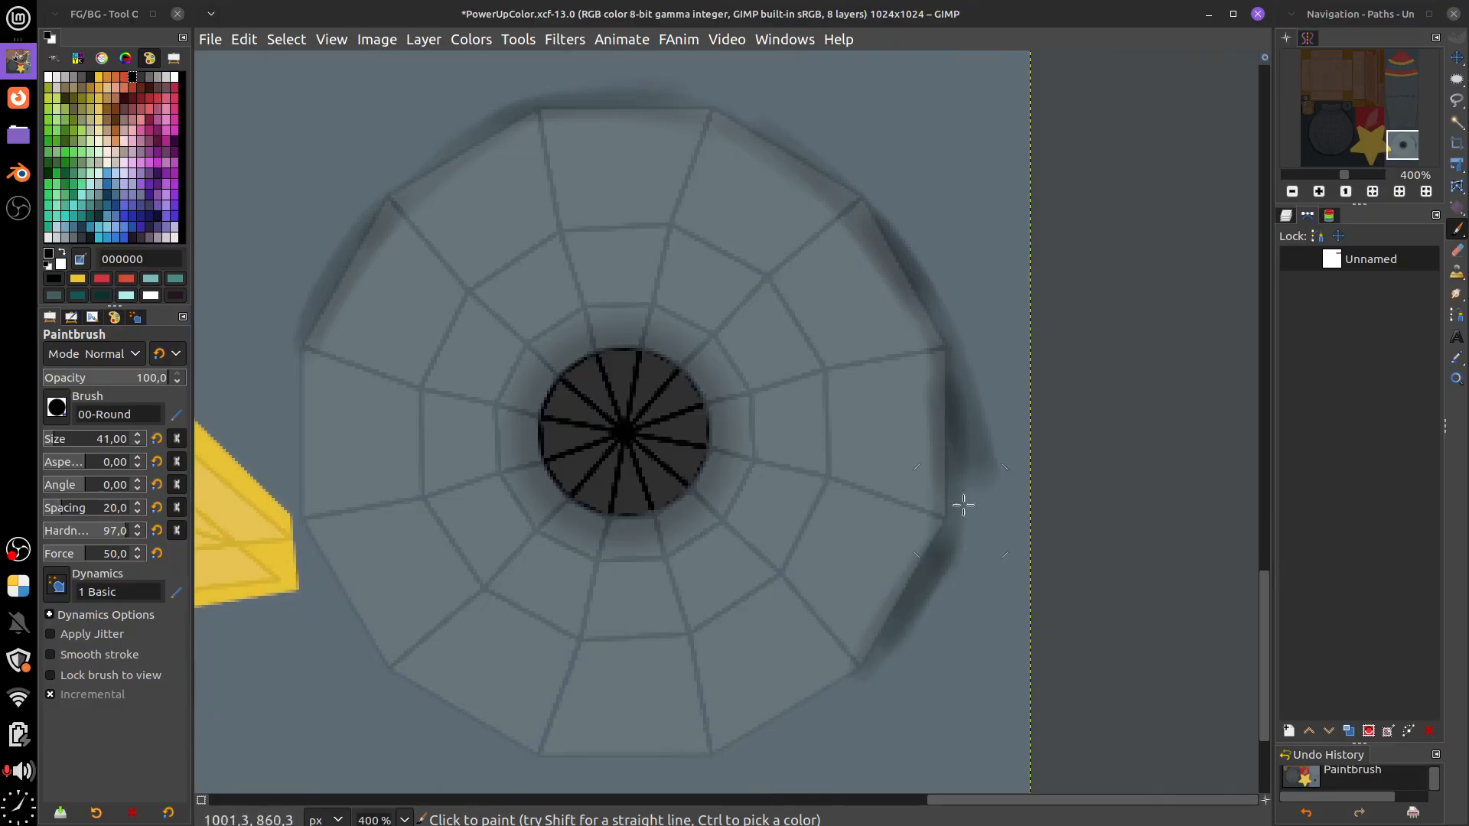
drag(728, 747, 842, 681)
drag(761, 719, 945, 622)
mouse_move(730, 746)
mouse_down()
mouse_move(568, 769)
mouse_move(560, 730)
mouse_move(726, 754)
mouse_up()
drag(574, 764, 804, 721)
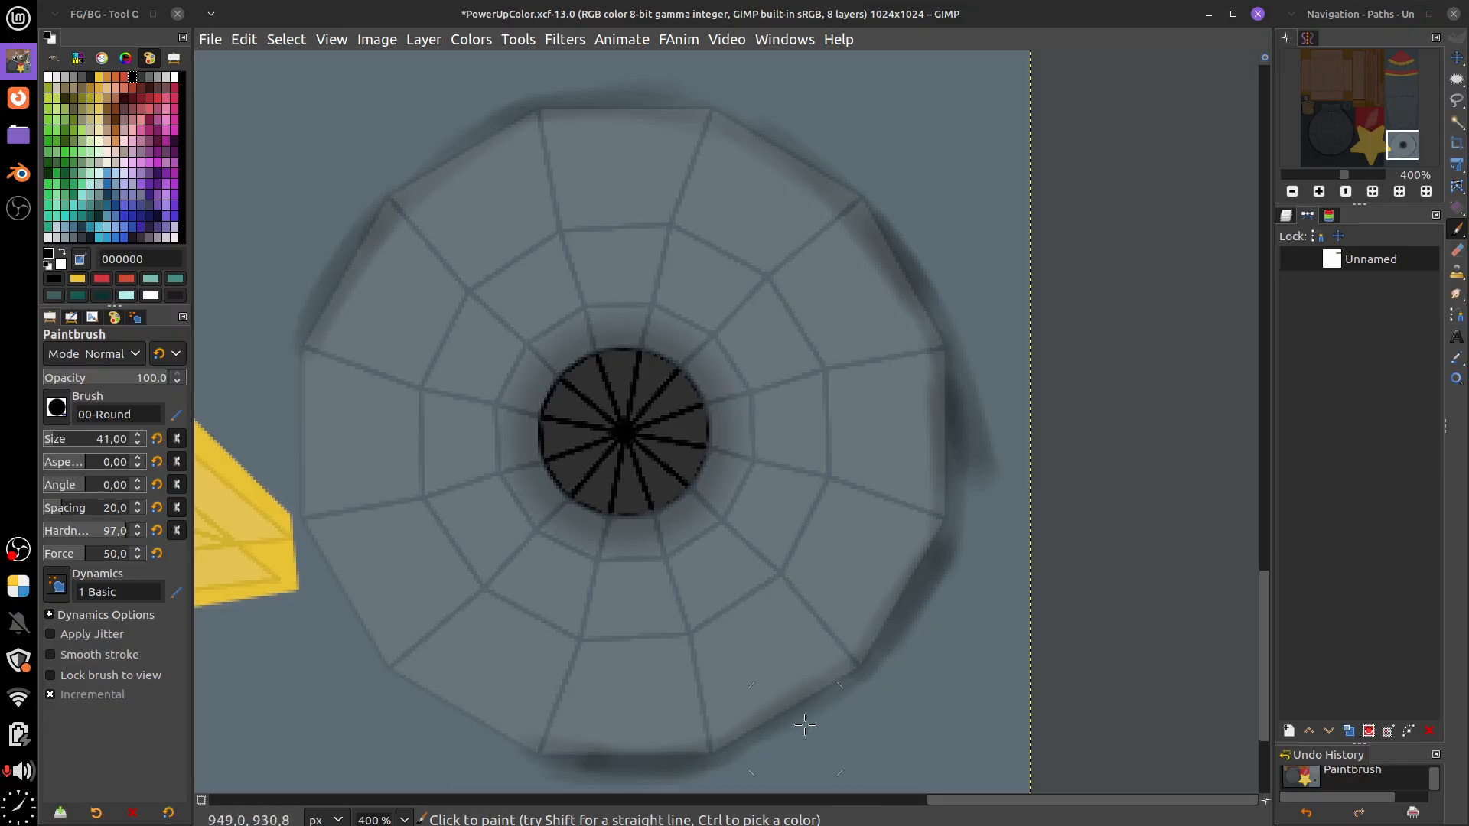
mouse_move(545, 751)
mouse_down()
mouse_move(395, 656)
mouse_move(431, 700)
mouse_move(308, 518)
mouse_up()
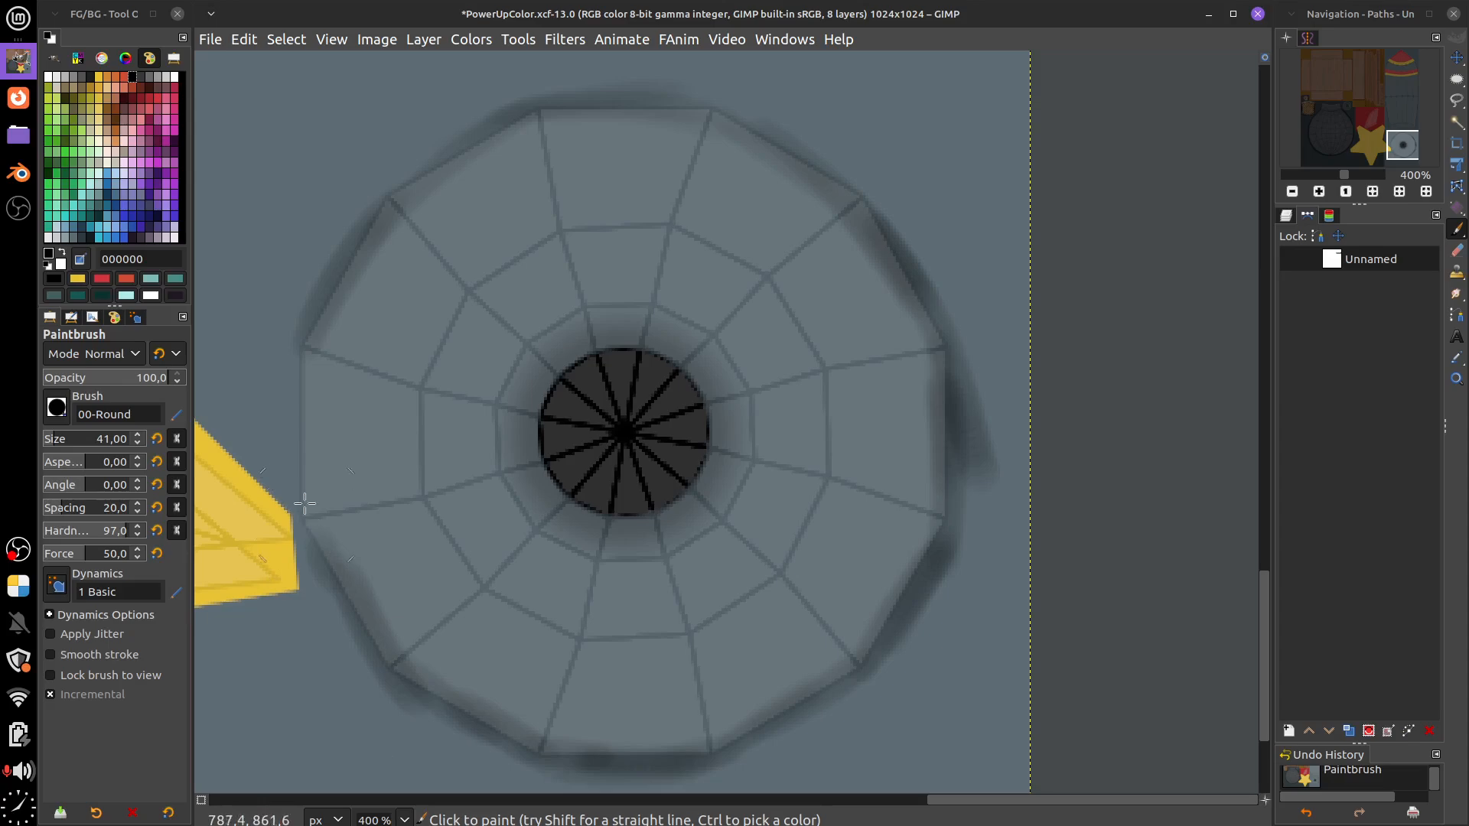
Enclose the circular island in a polygonal free selection that excludes the yellow star's tip, and paint soft black shading along the island's left edge
click(1457, 99)
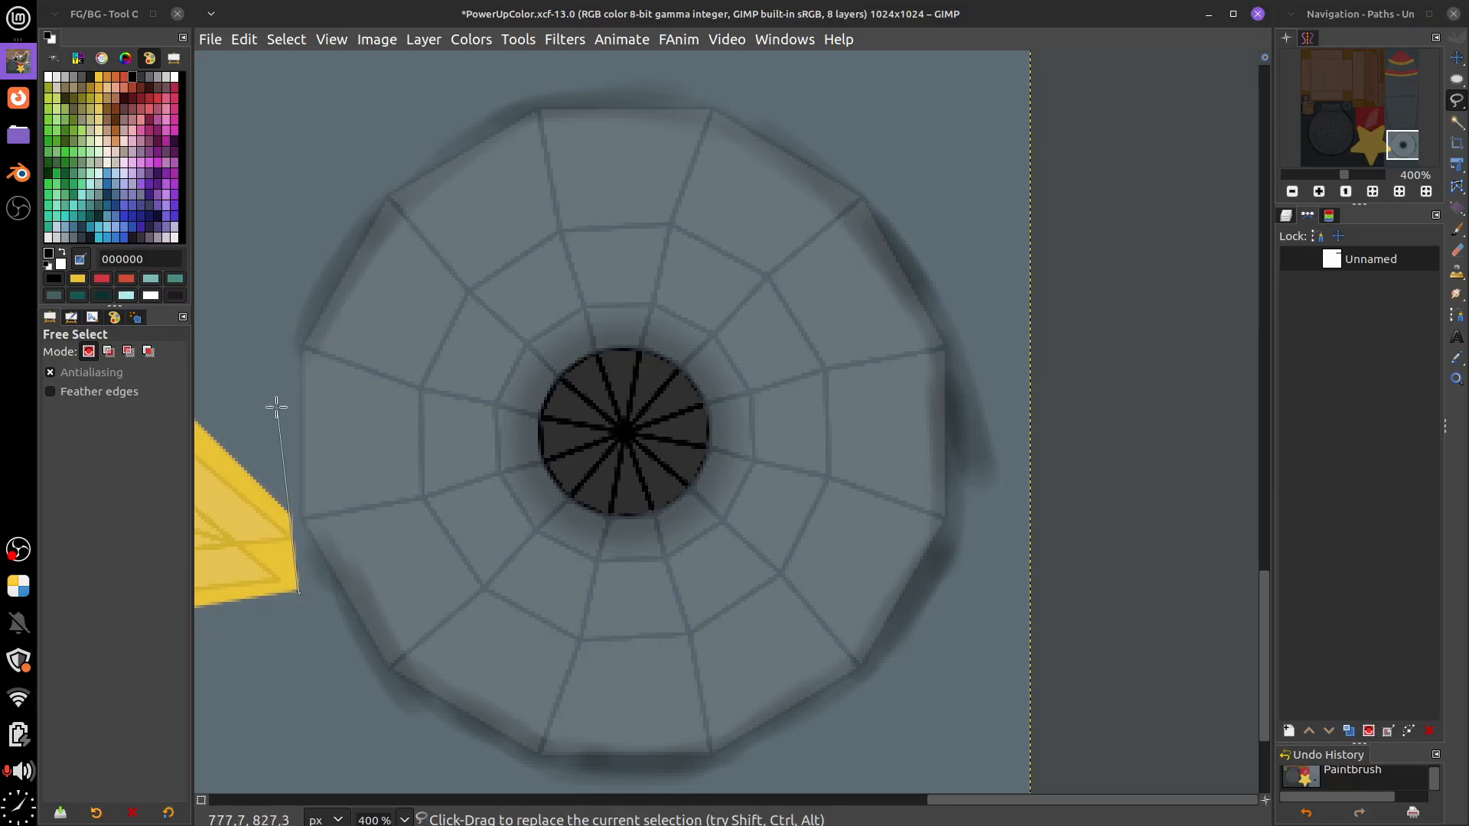
click(262, 216)
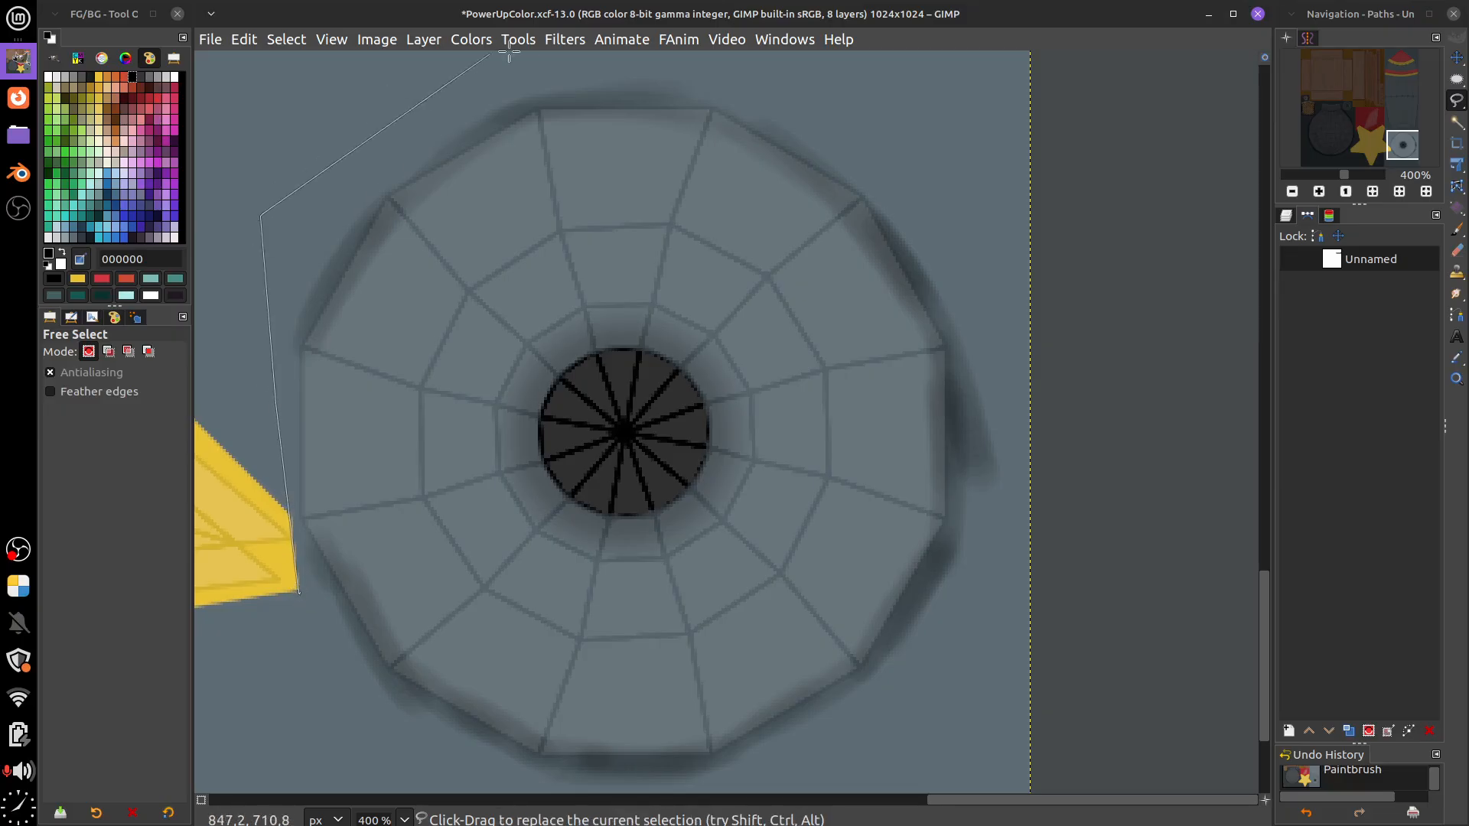
click(920, 97)
click(1033, 664)
click(808, 781)
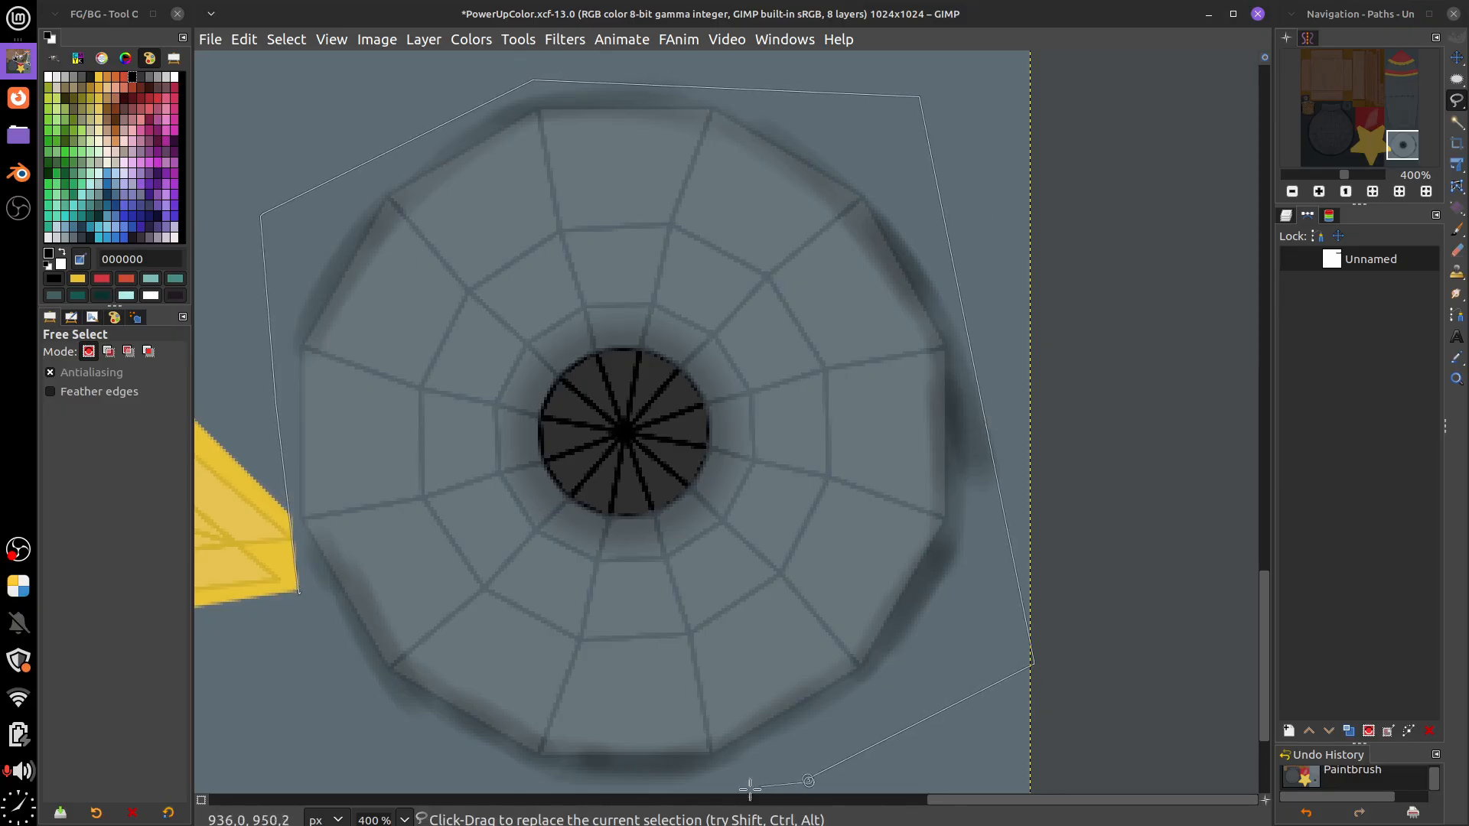
scroll(617, 741, down, 2)
click(697, 757)
click(386, 752)
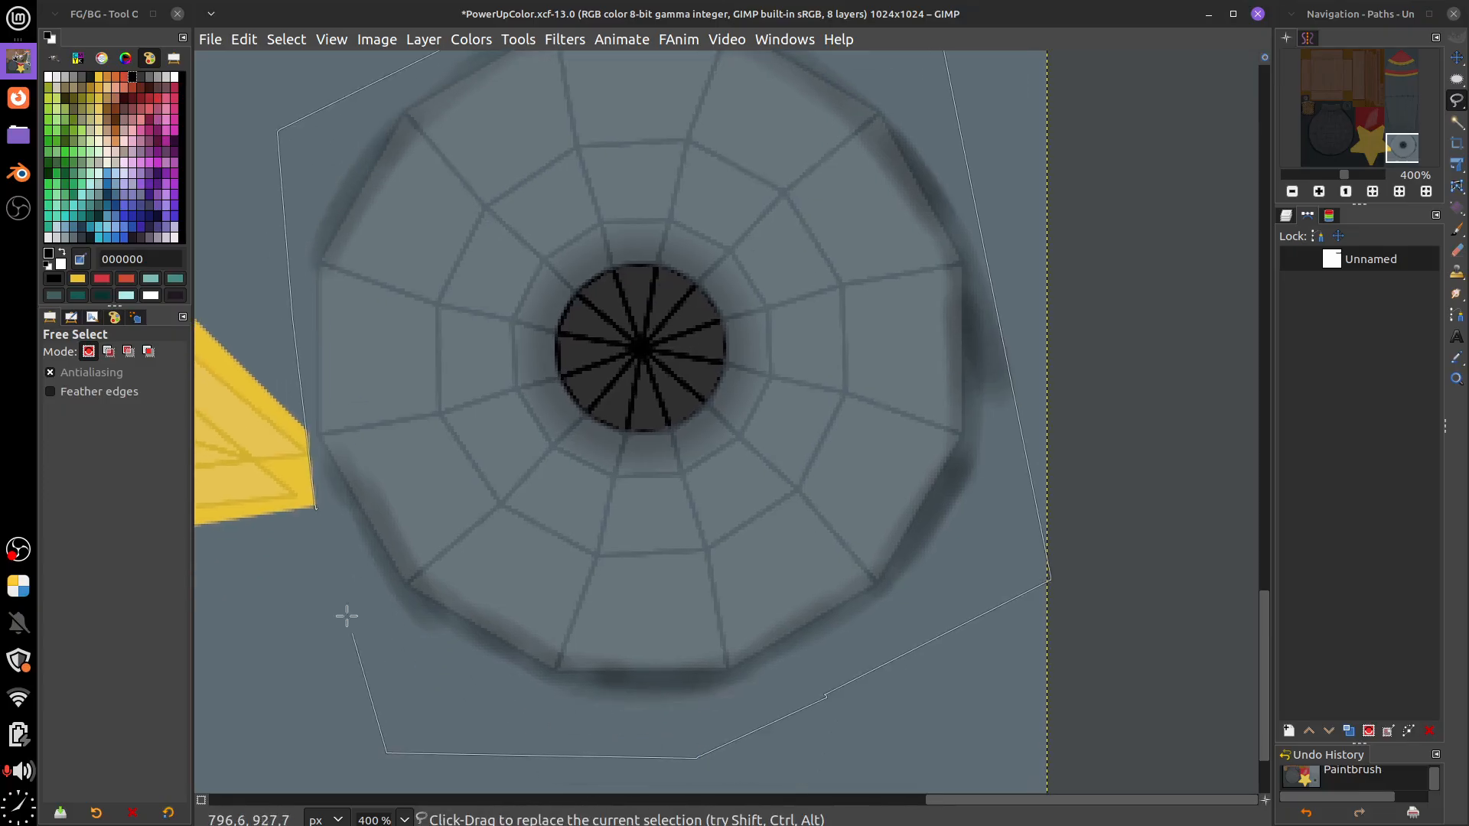
click(330, 590)
click(315, 506)
key(Return)
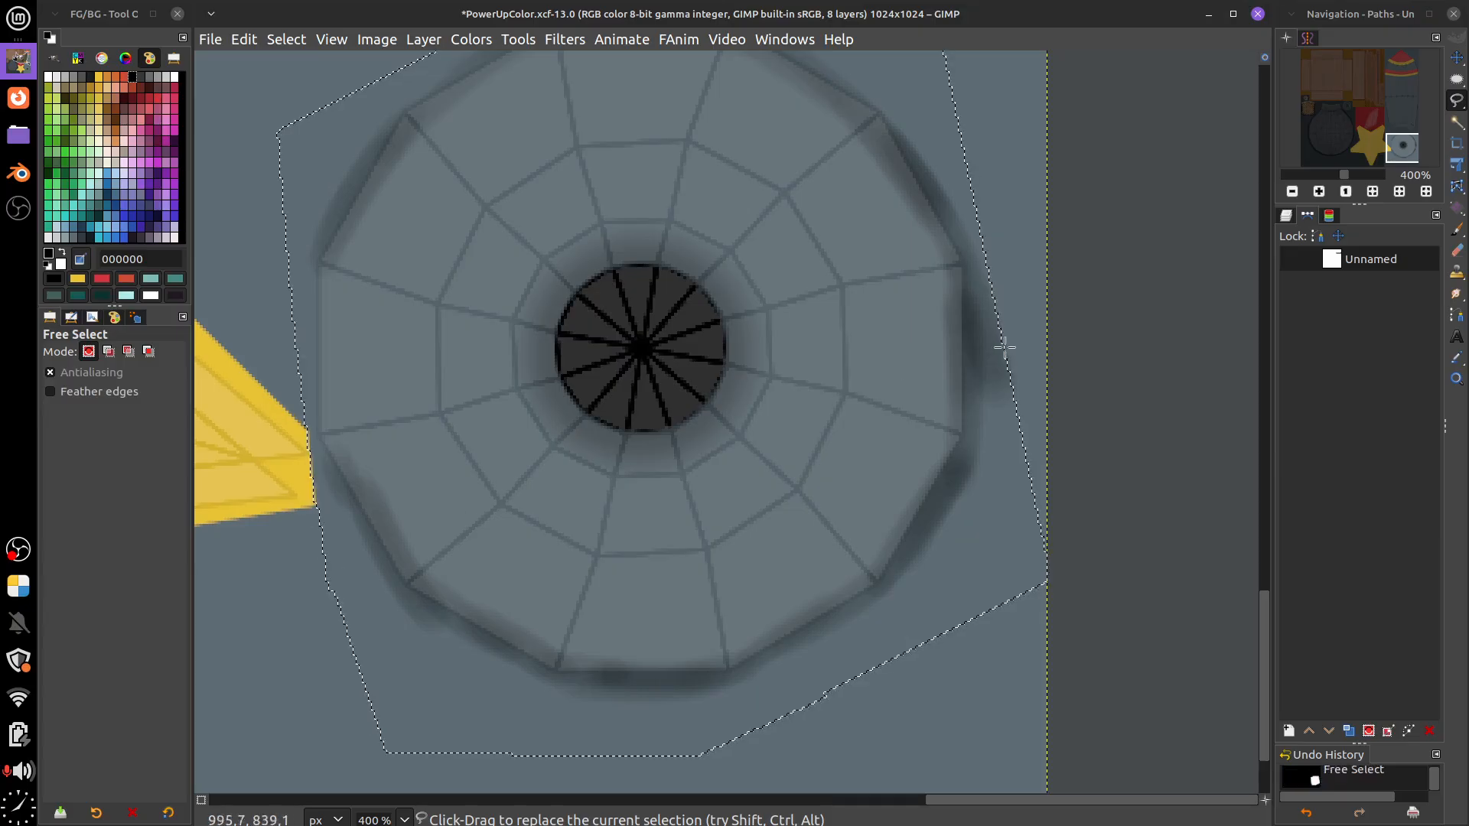
click(1458, 228)
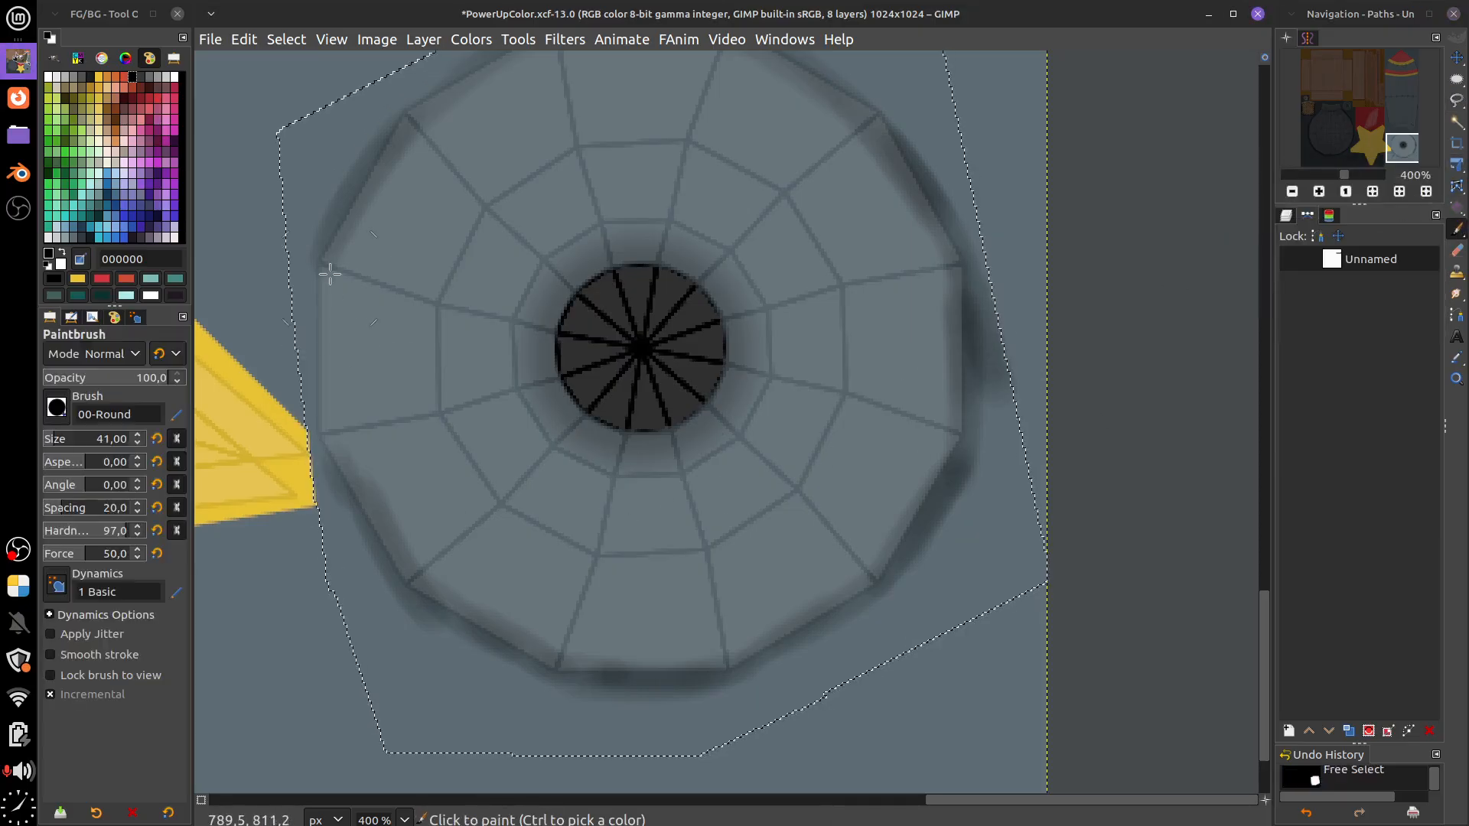
drag(329, 273, 333, 395)
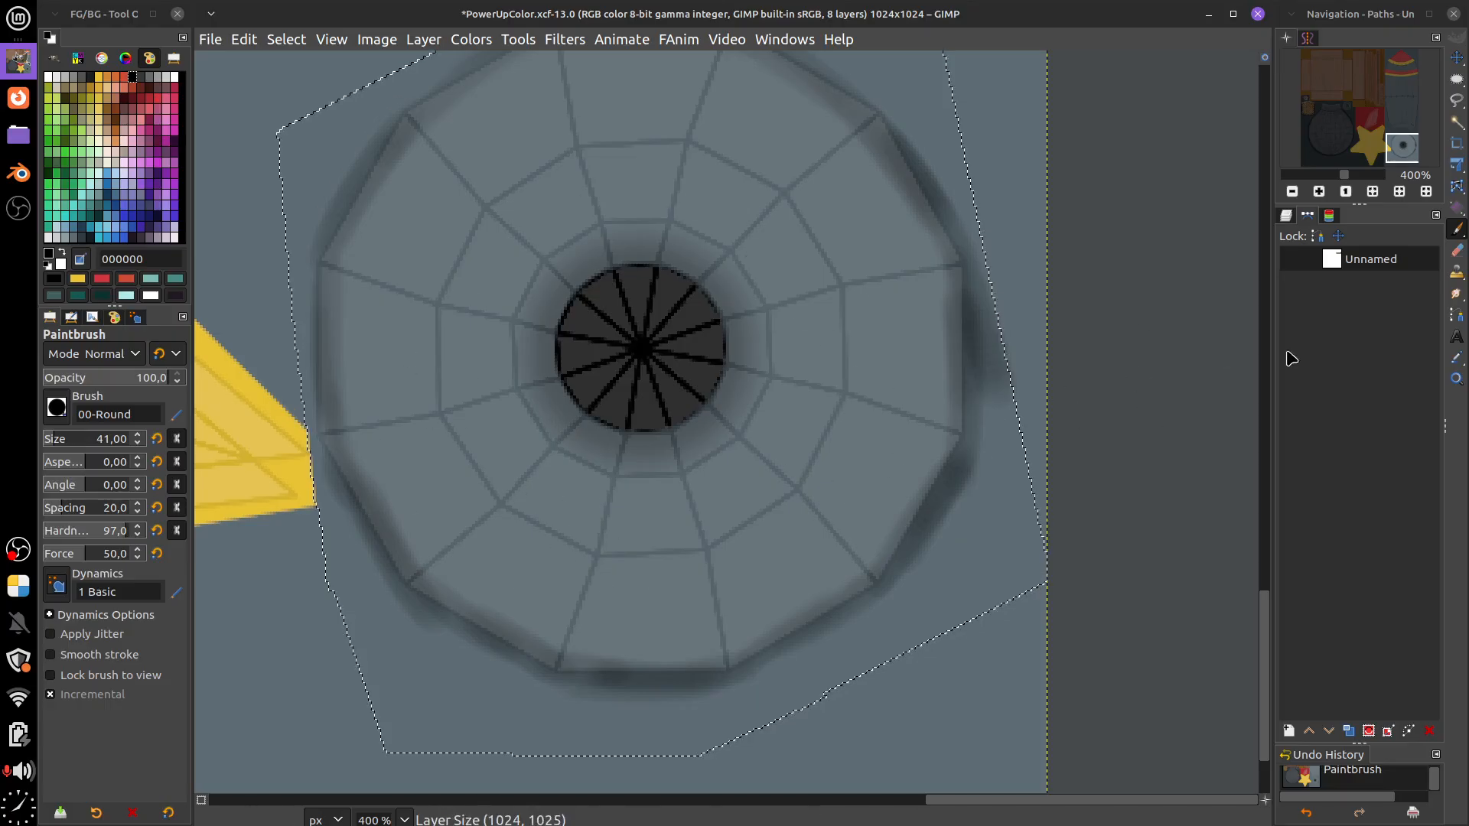
With color 909fa6 and a size 7 brush, paint a light arc along the left of the island's middle ring, undoing its lower strokes
click(65, 237)
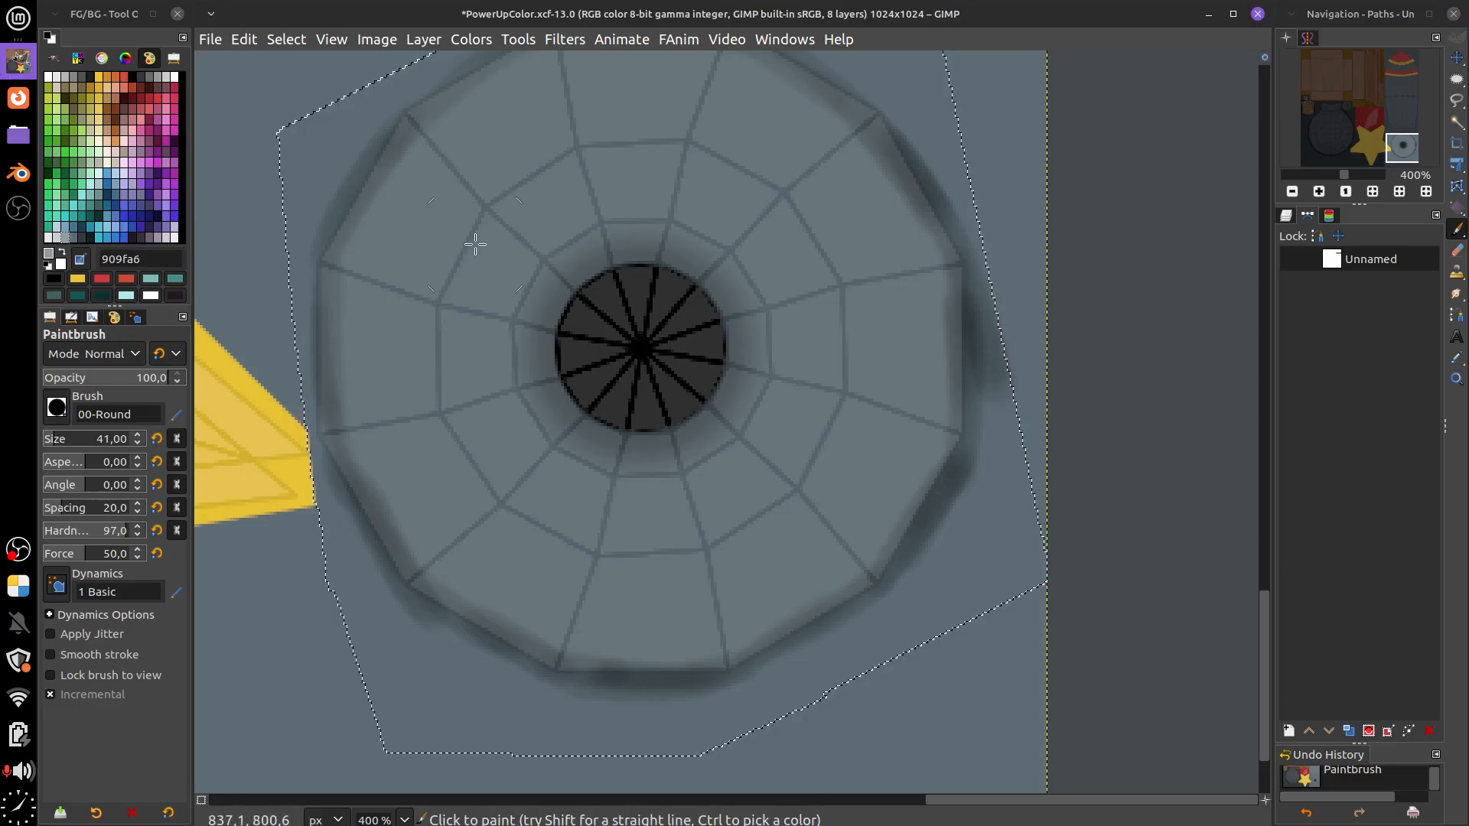
key(bracketleft)
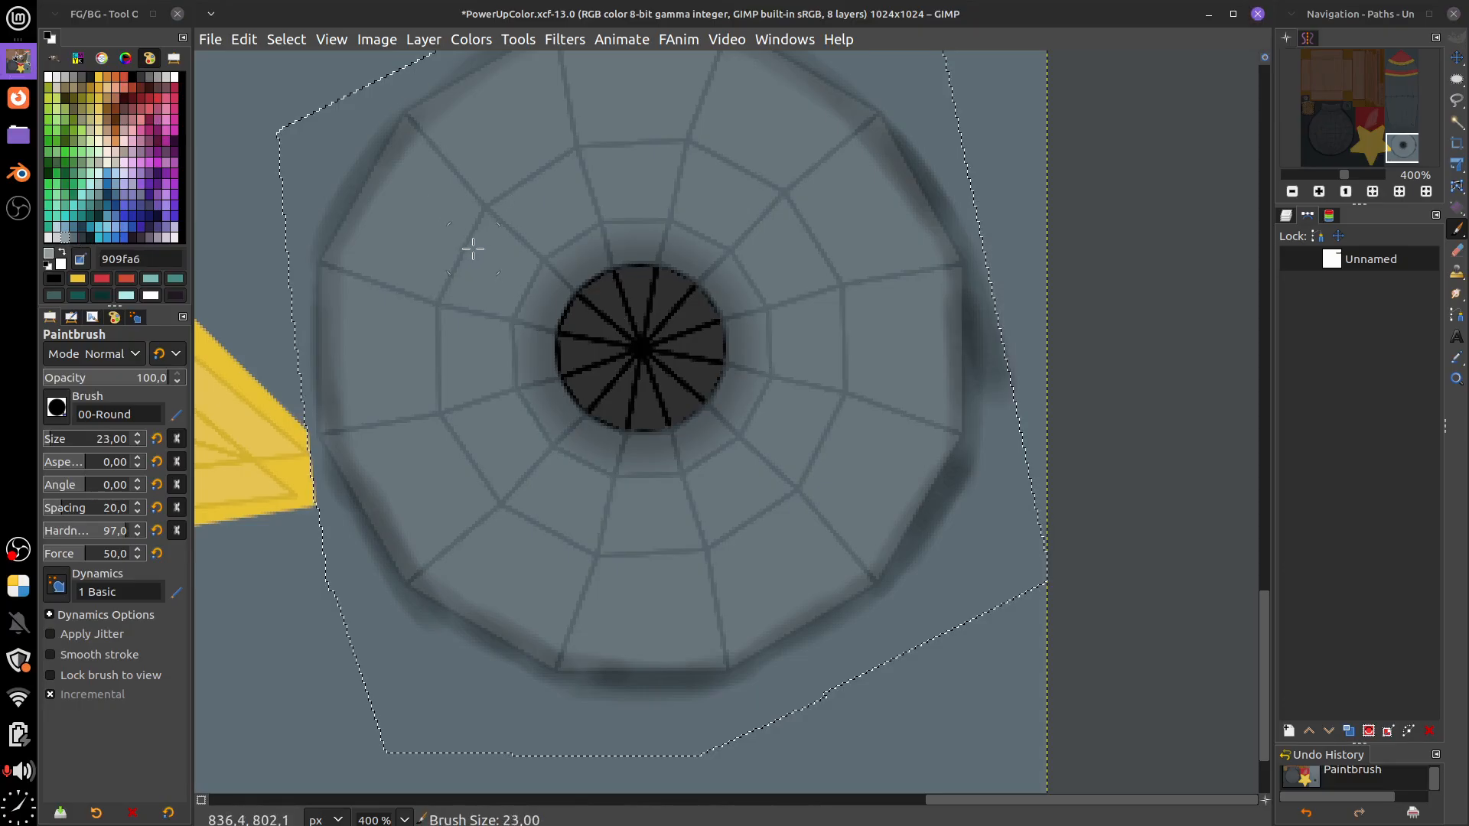
key(bracketleft)
key(bracketleft)
key(bracketleft)
key(bracketleft)
key(bracketleft)
key(bracketleft)
key(bracketleft)
key(bracketleft)
key(bracketleft)
key(bracketleft)
key(bracketleft)
mouse_move(472, 246)
mouse_down()
mouse_move(437, 387)
mouse_move(449, 279)
mouse_move(453, 426)
mouse_move(438, 379)
mouse_move(489, 489)
mouse_move(443, 404)
mouse_move(563, 525)
mouse_move(635, 563)
mouse_move(482, 476)
mouse_move(592, 555)
mouse_move(499, 499)
mouse_move(595, 559)
mouse_move(687, 582)
mouse_move(543, 527)
mouse_move(673, 568)
mouse_up()
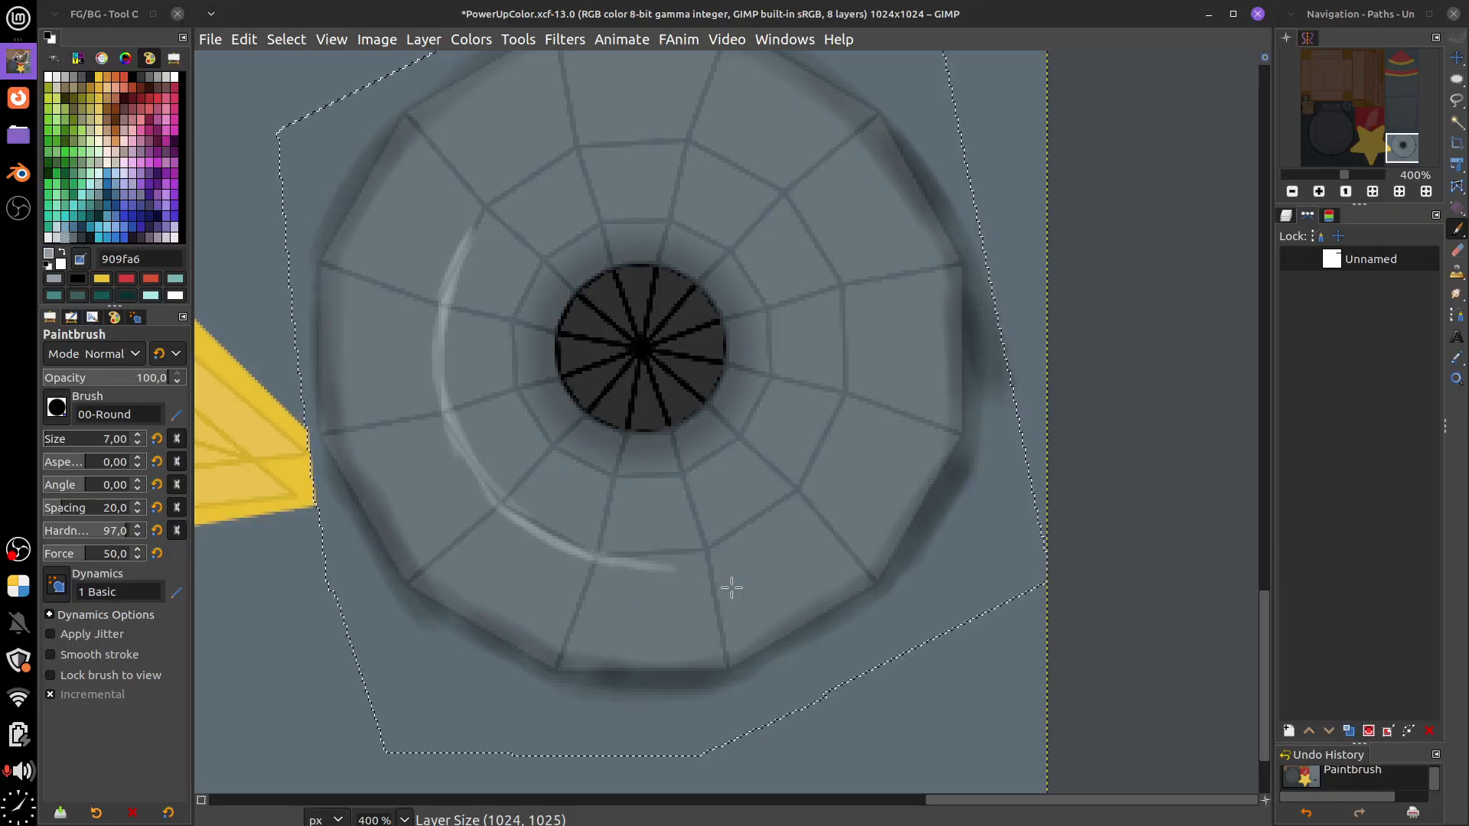
key(ctrl+z)
key(ctrl+z)
key(ctrl+z)
key(ctrl+z)
key(ctrl+z)
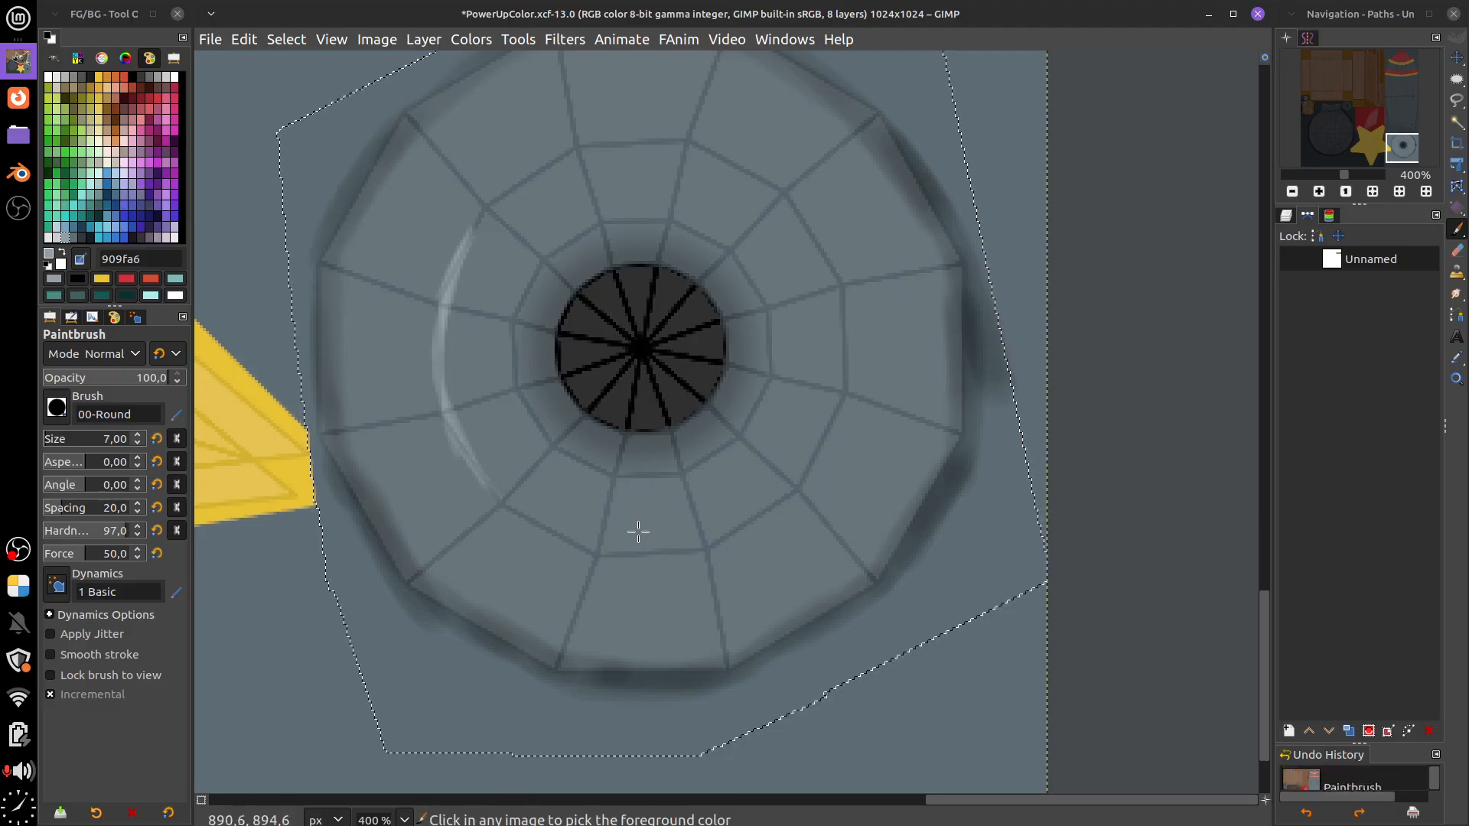
Complete the light highlight all around the circular island's middle ring and add small wear marks along it
mouse_move(493, 489)
mouse_down()
mouse_move(433, 341)
mouse_move(474, 230)
mouse_move(552, 165)
mouse_move(658, 145)
mouse_move(762, 178)
mouse_move(833, 261)
mouse_move(853, 361)
mouse_up()
mouse_move(502, 487)
mouse_down()
mouse_move(519, 522)
mouse_move(570, 545)
mouse_move(687, 554)
mouse_move(667, 554)
mouse_move(659, 577)
mouse_move(670, 554)
mouse_move(732, 545)
mouse_move(703, 551)
mouse_move(794, 486)
mouse_move(845, 381)
mouse_move(837, 410)
mouse_up()
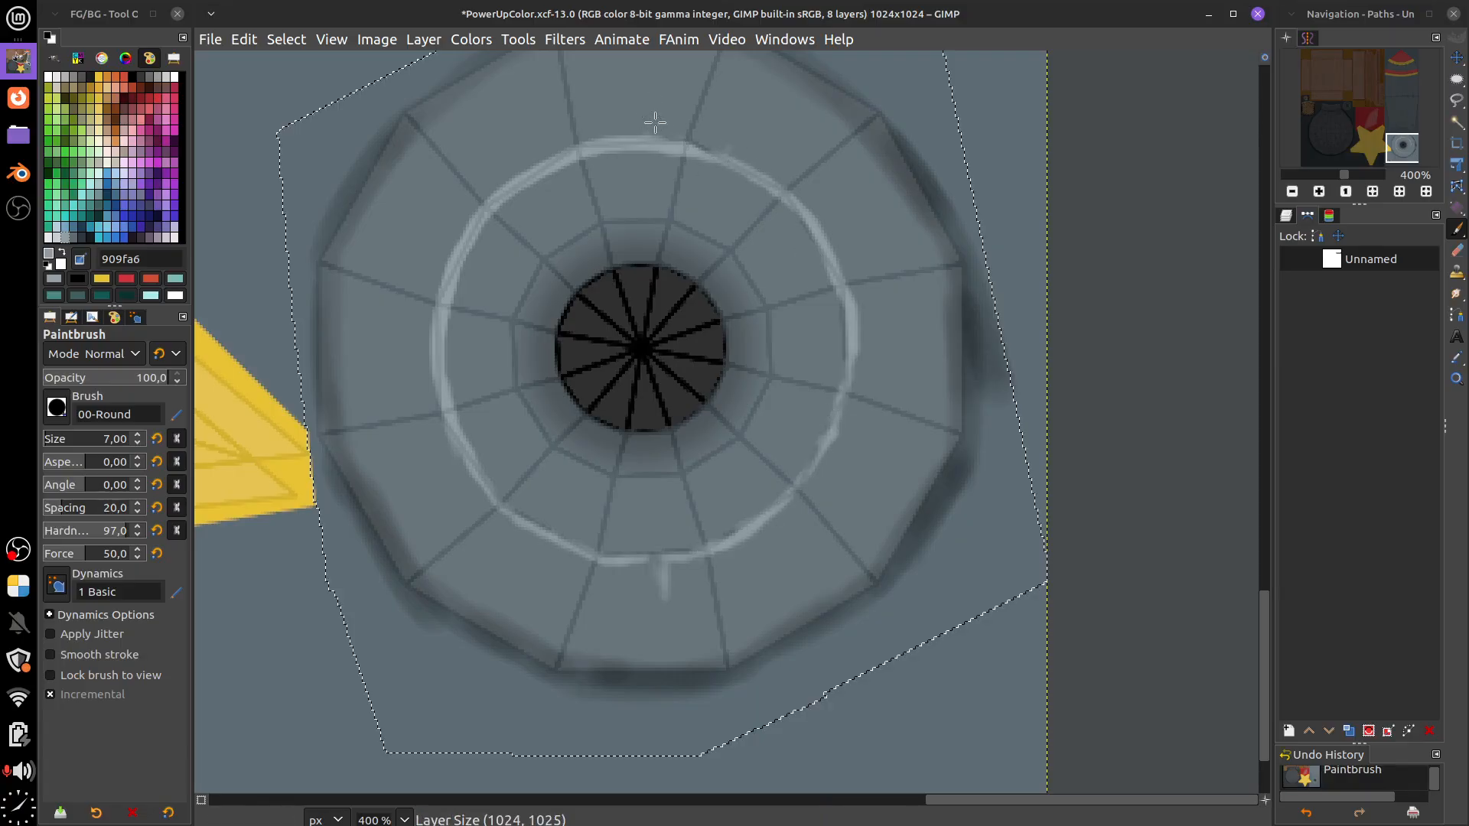
click(533, 157)
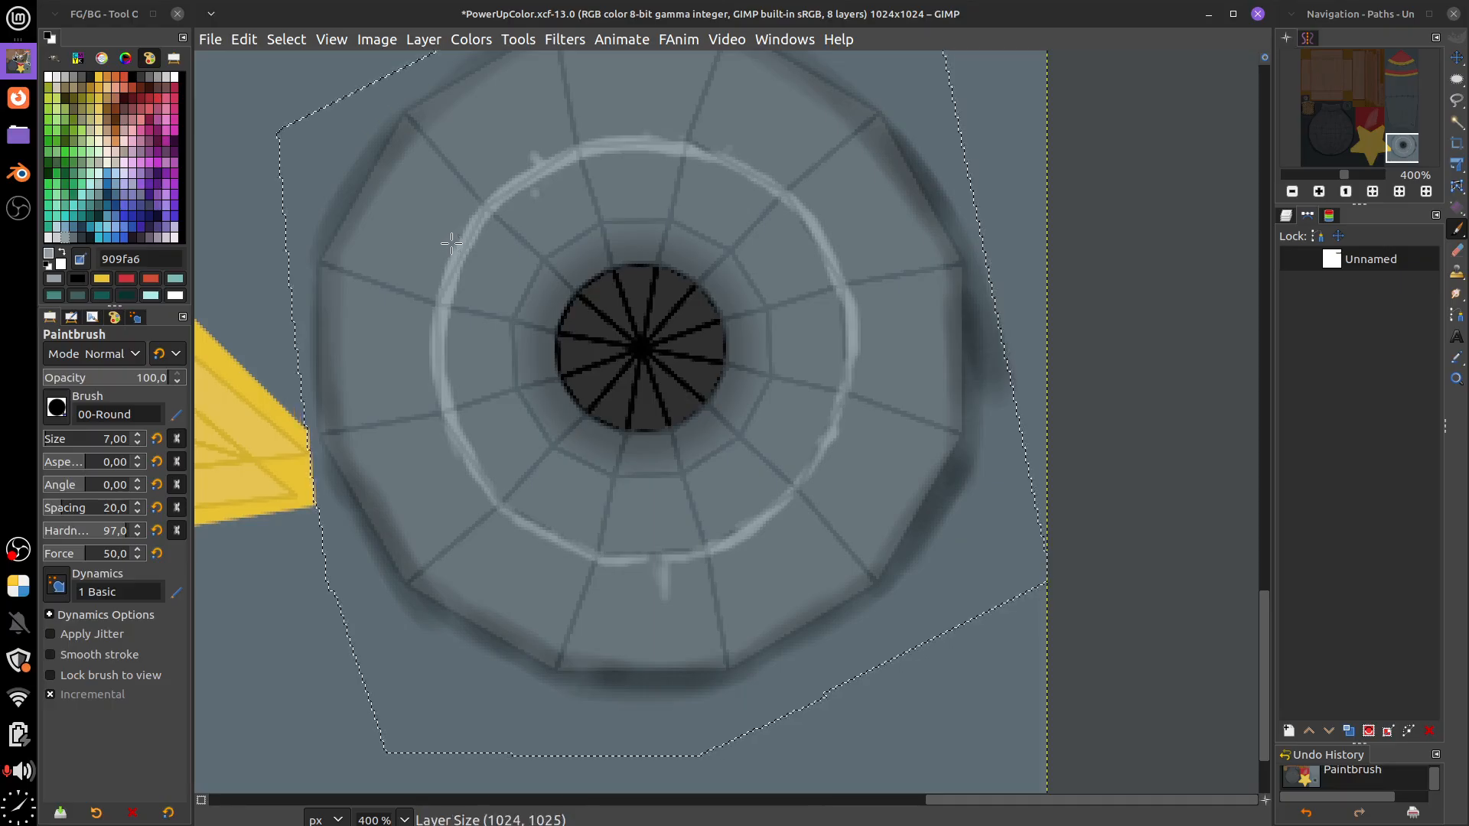
click(788, 511)
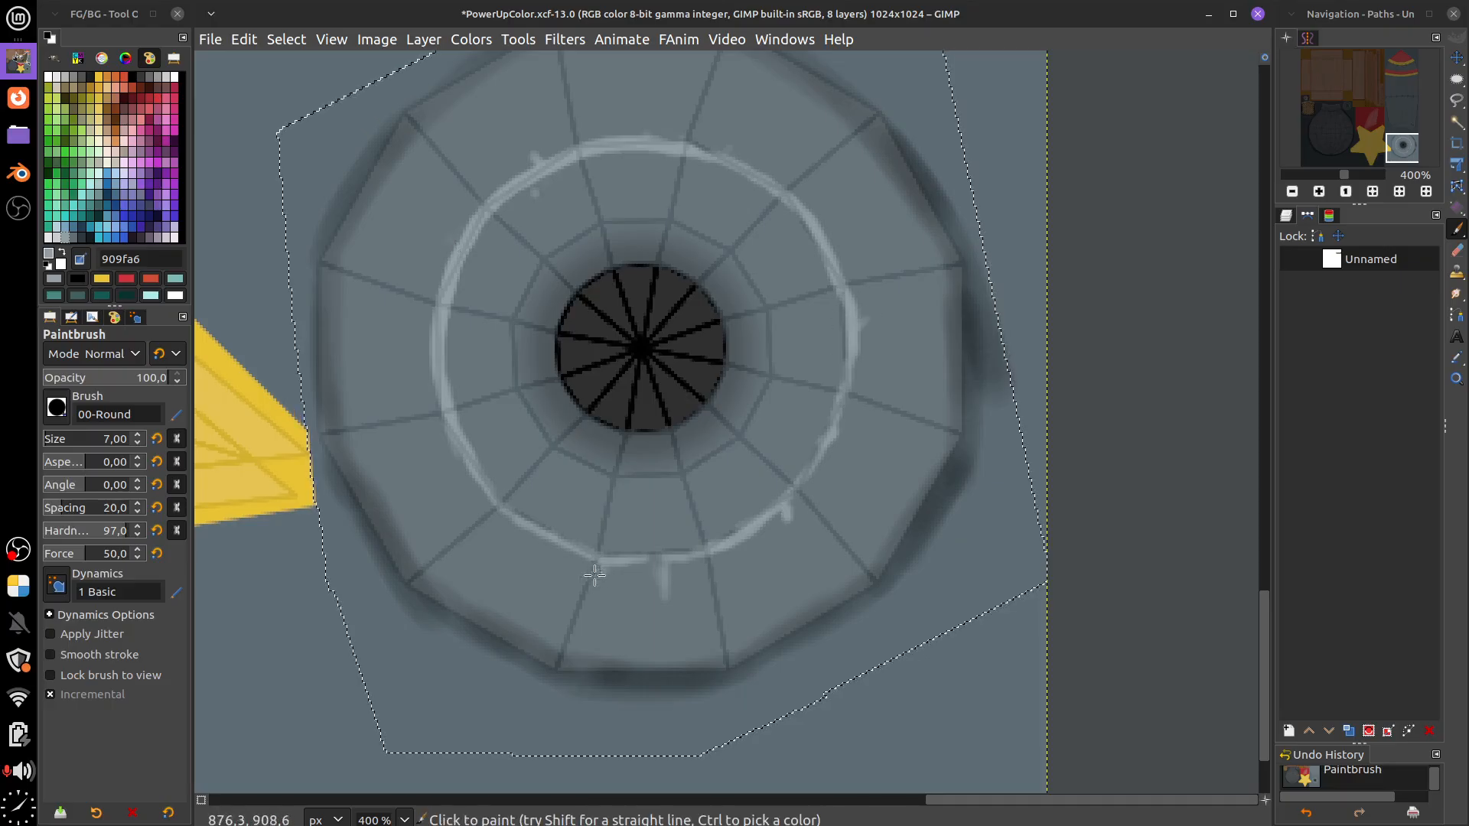
Clear the free selection around the circular island
scroll(872, 474, up, 5)
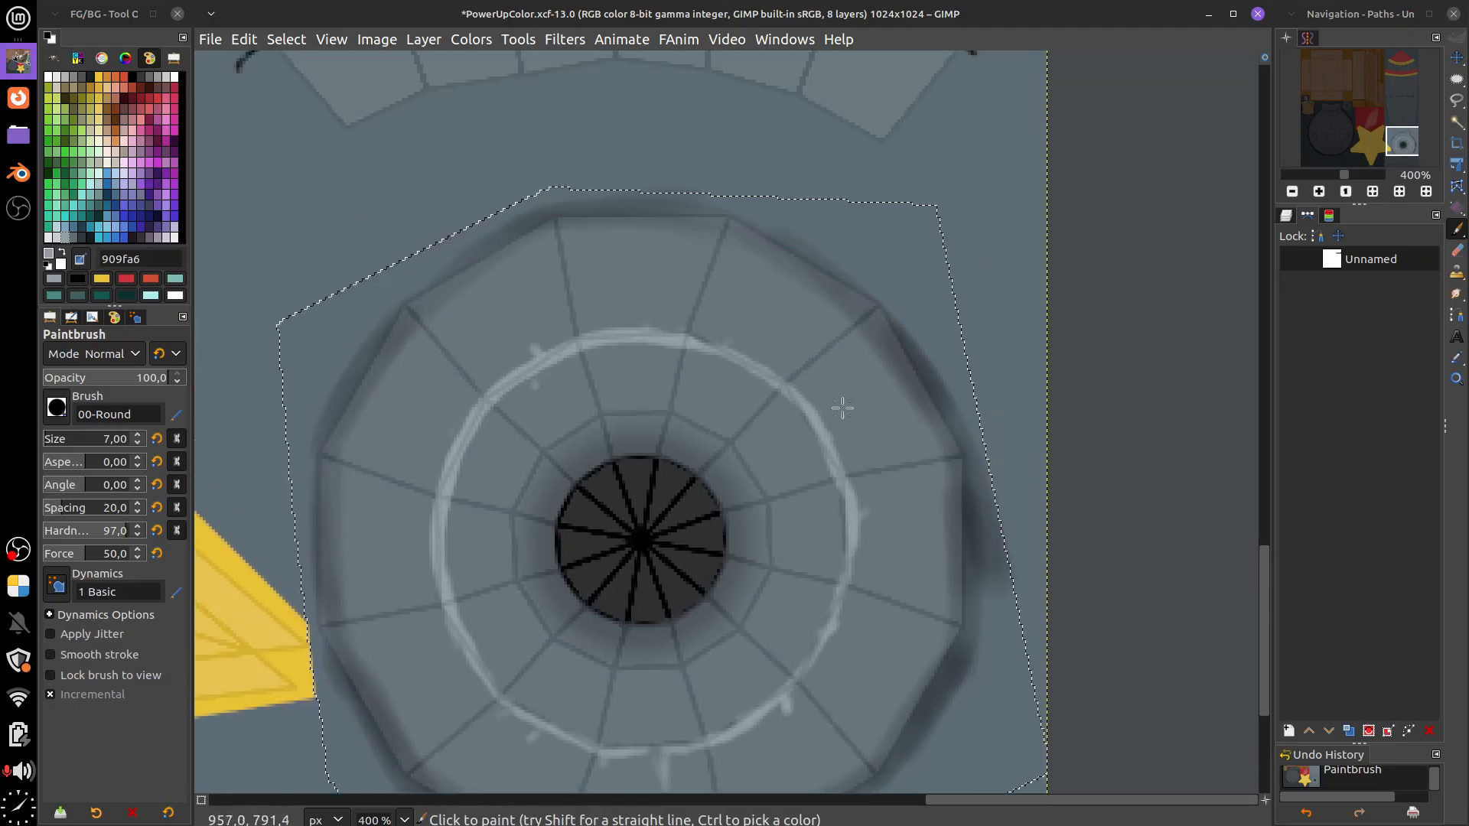
scroll(842, 408, up, 6)
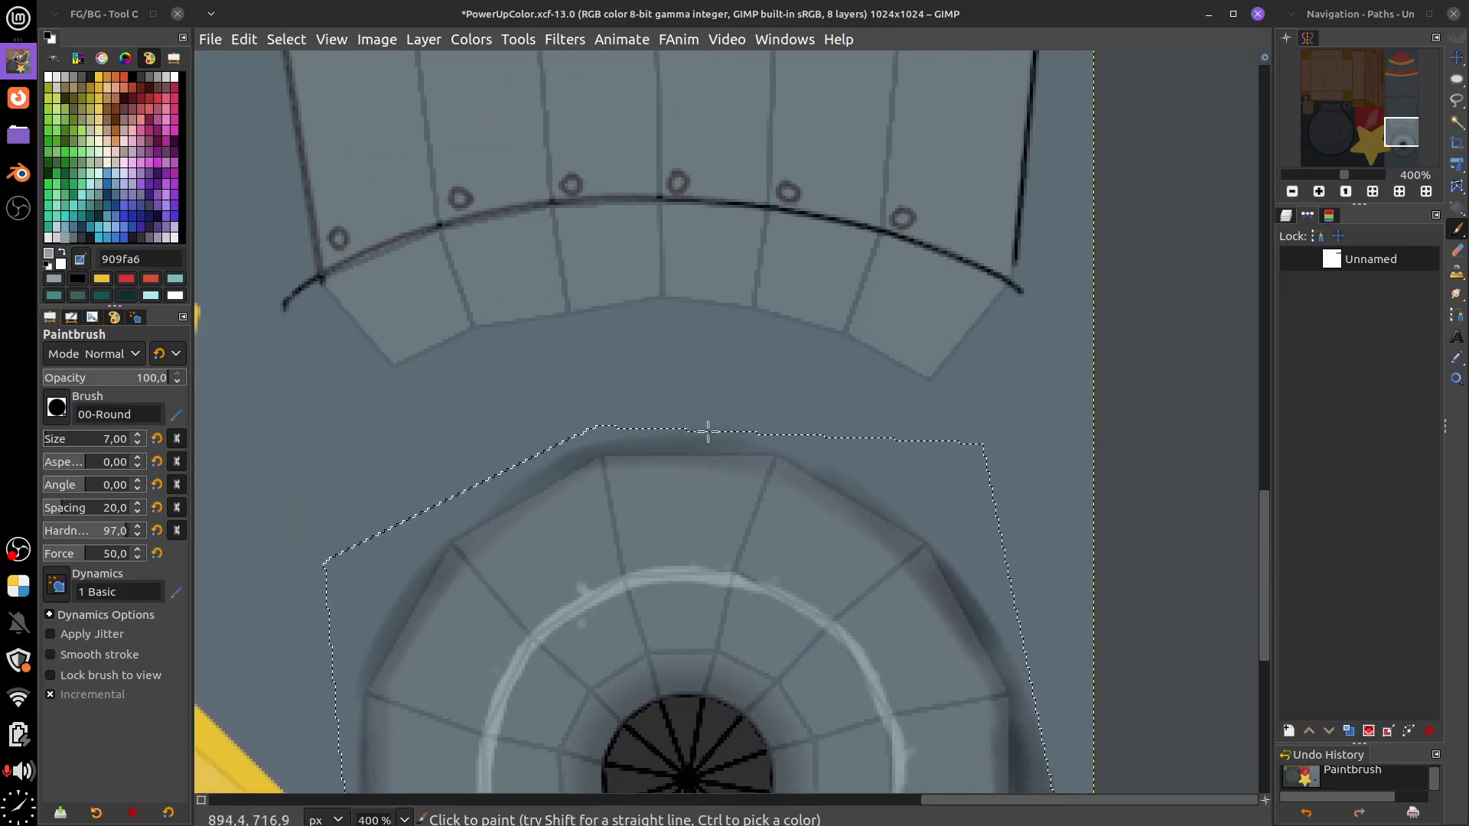
scroll(876, 562, up, 1)
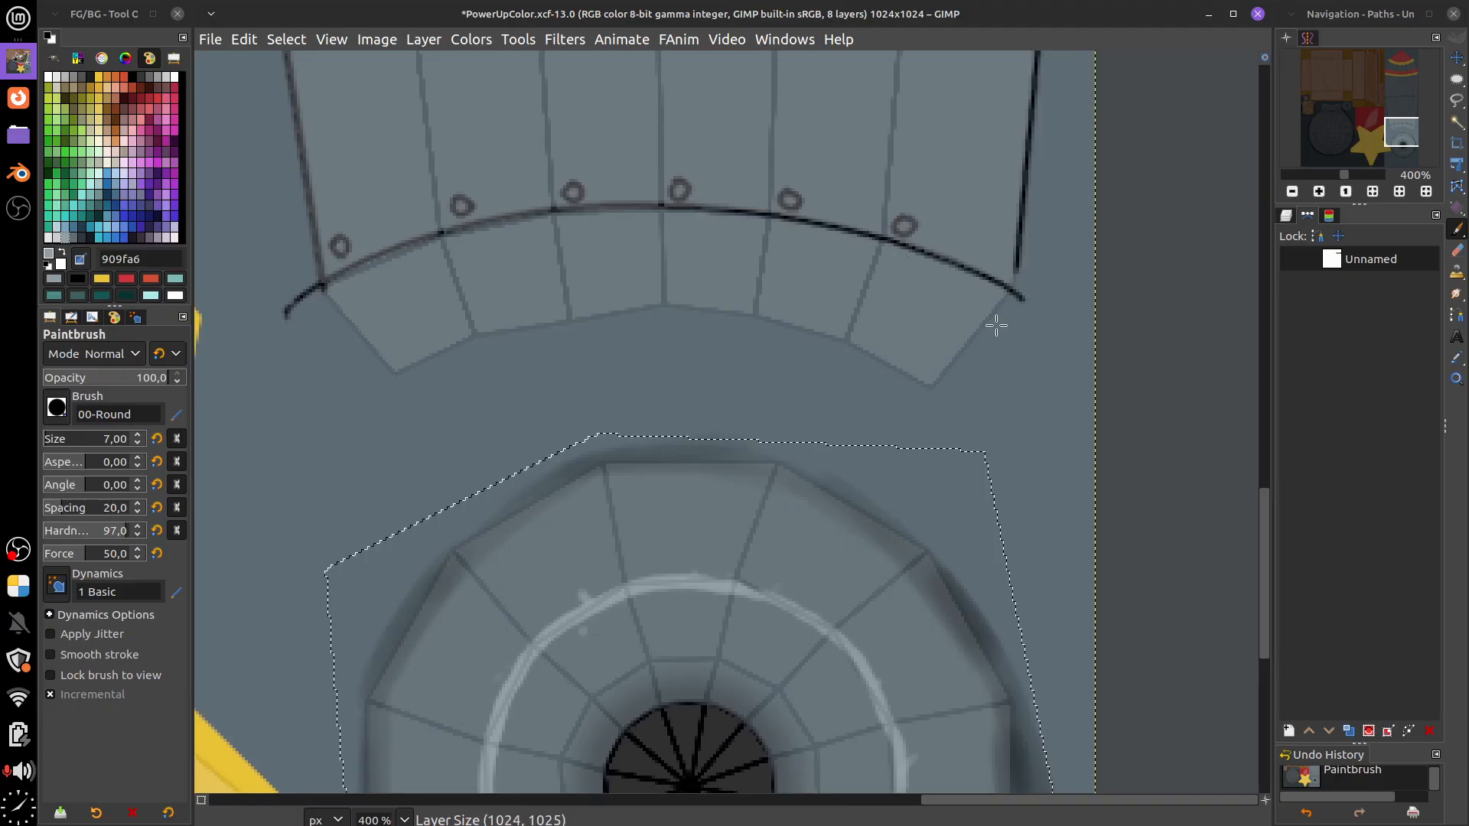
scroll(968, 482, down, 5)
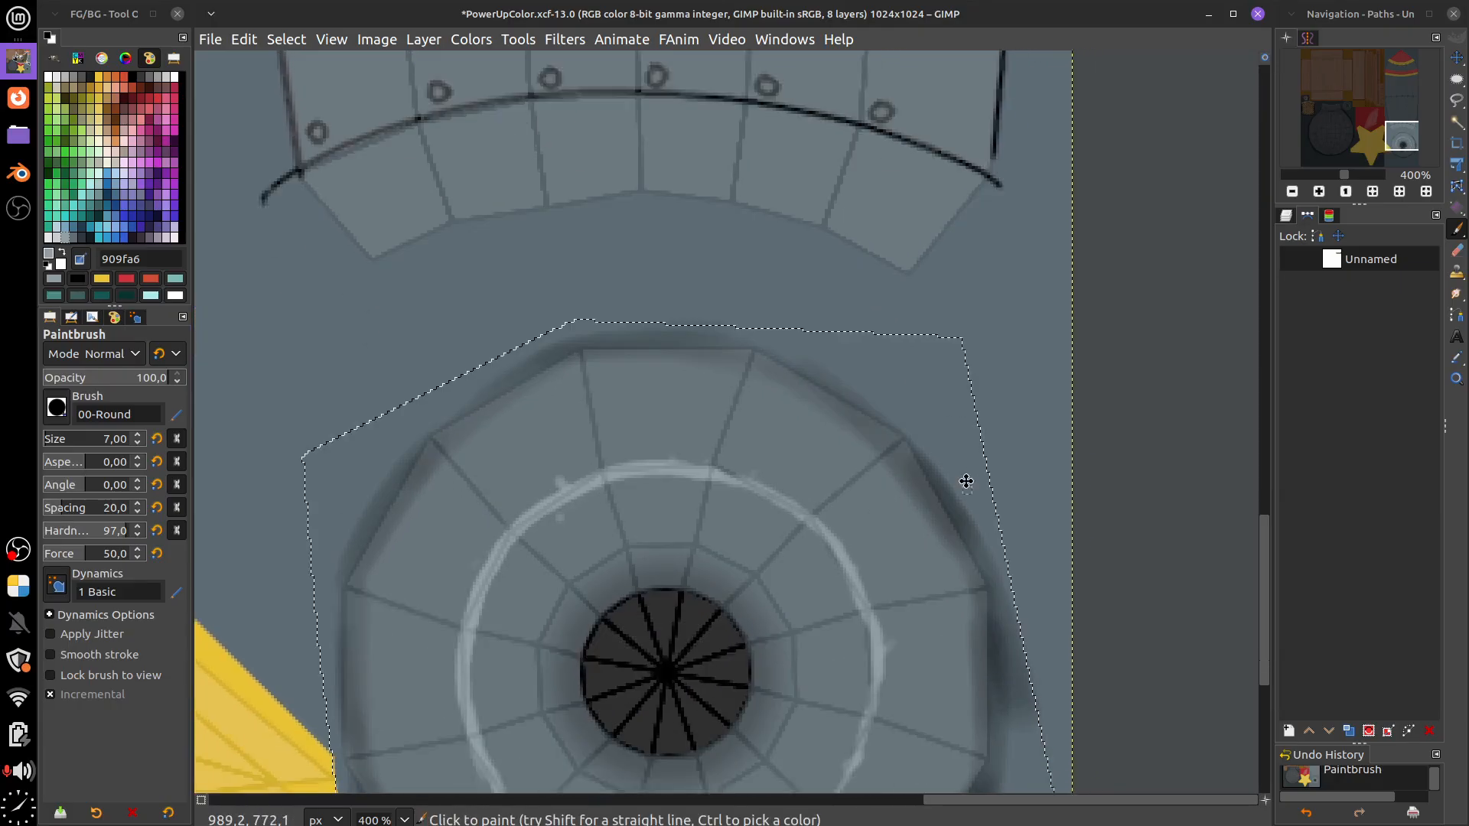
ctrl+scroll(969, 536, down, 2)
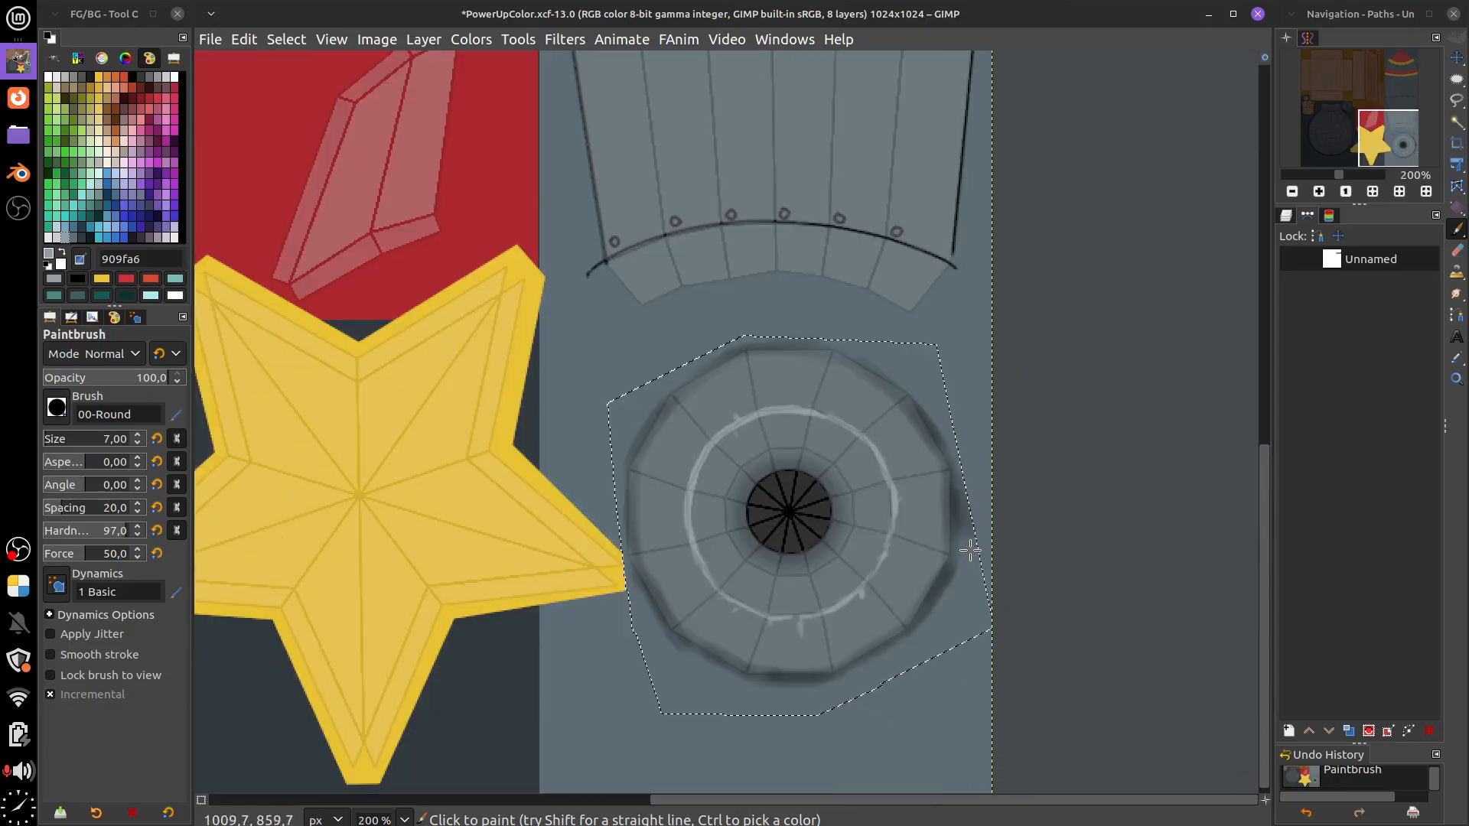
key(ctrl+shift+a)
Examine the missile body's panel lines, rivets and colored stripes, and show the layer list
scroll(1000, 466, up, 9)
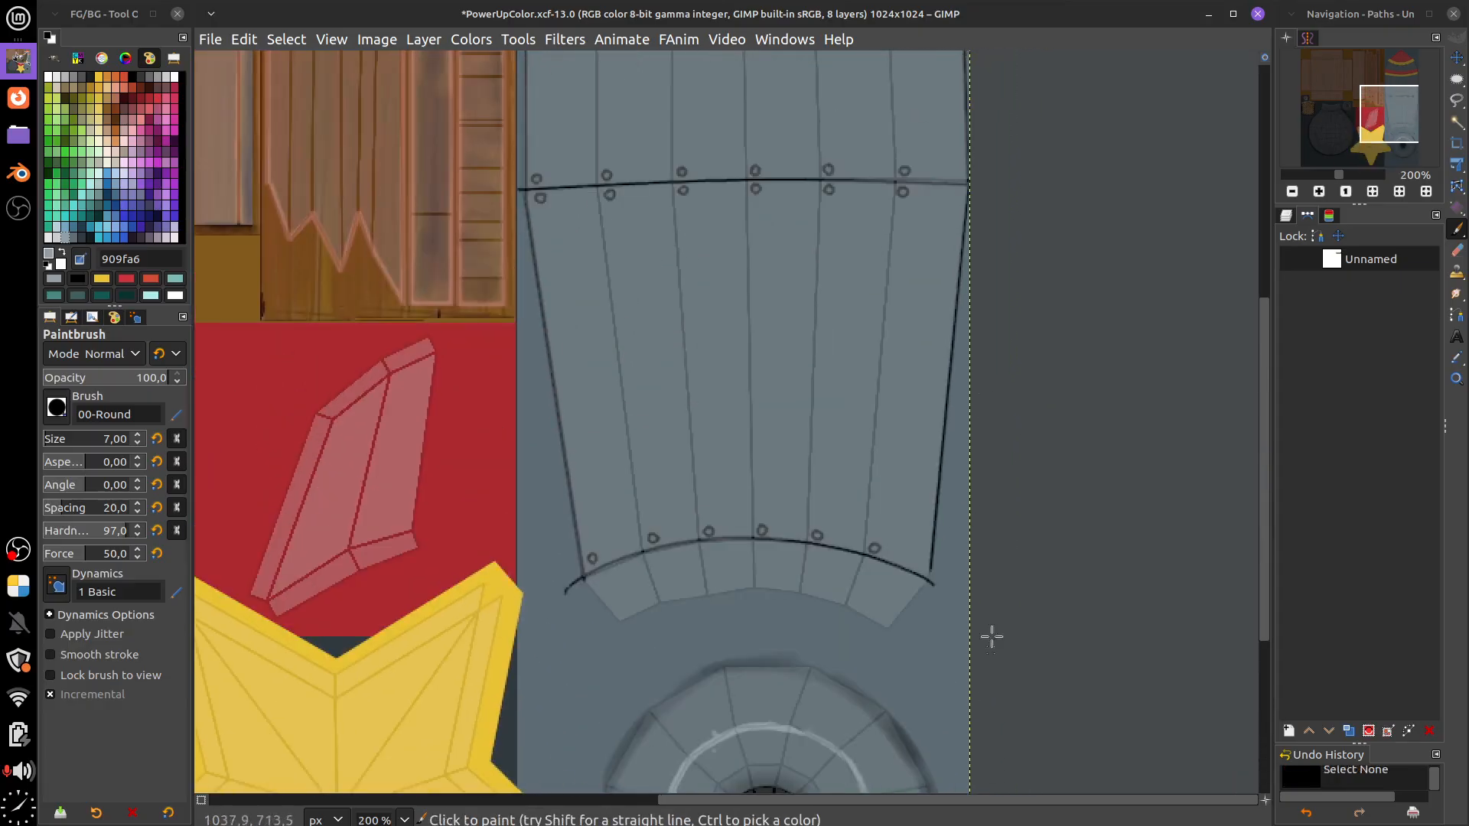
scroll(994, 731, up, 3)
scroll(1011, 652, down, 5)
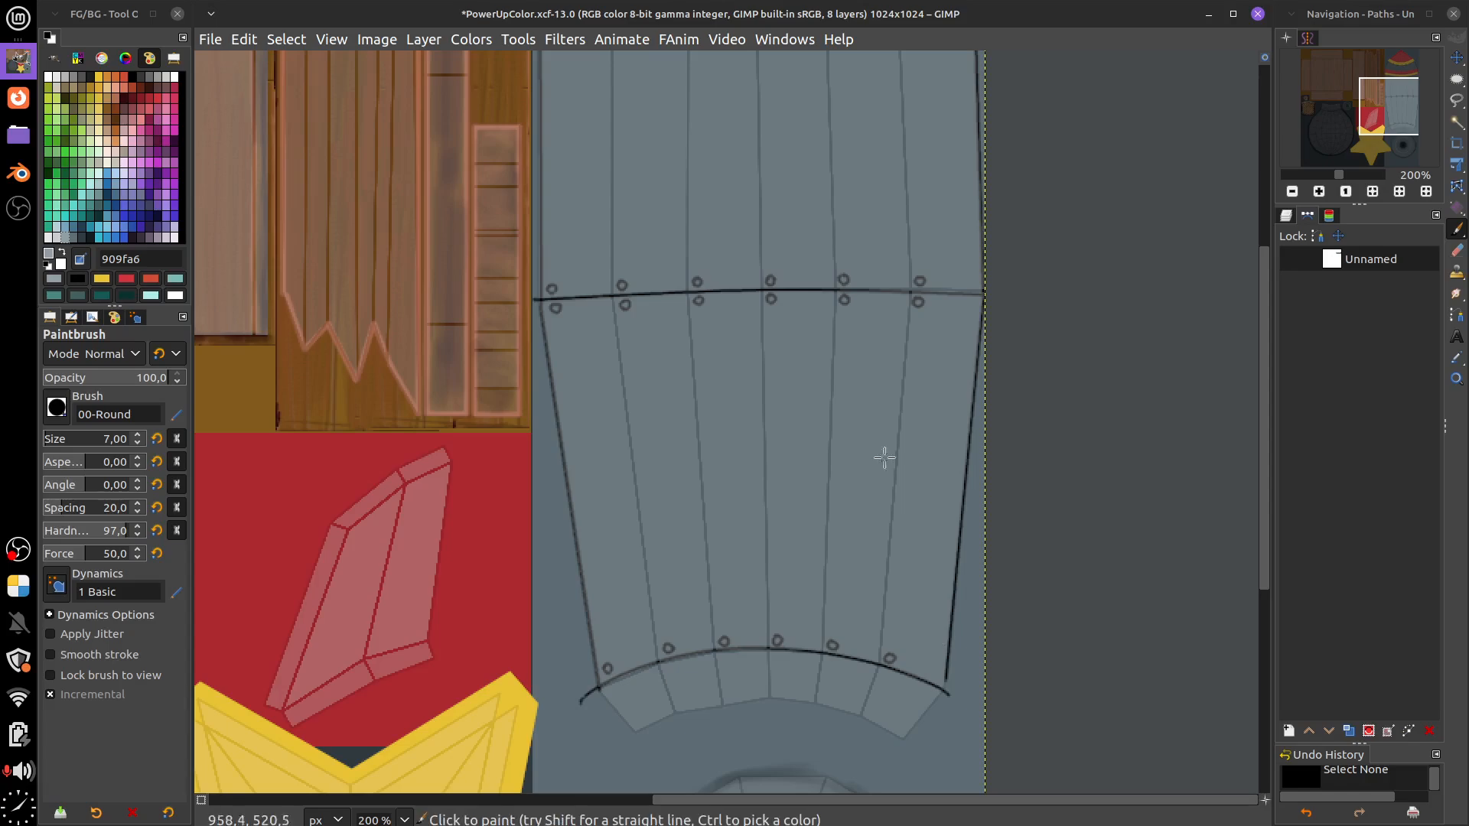
scroll(870, 386, up, 5)
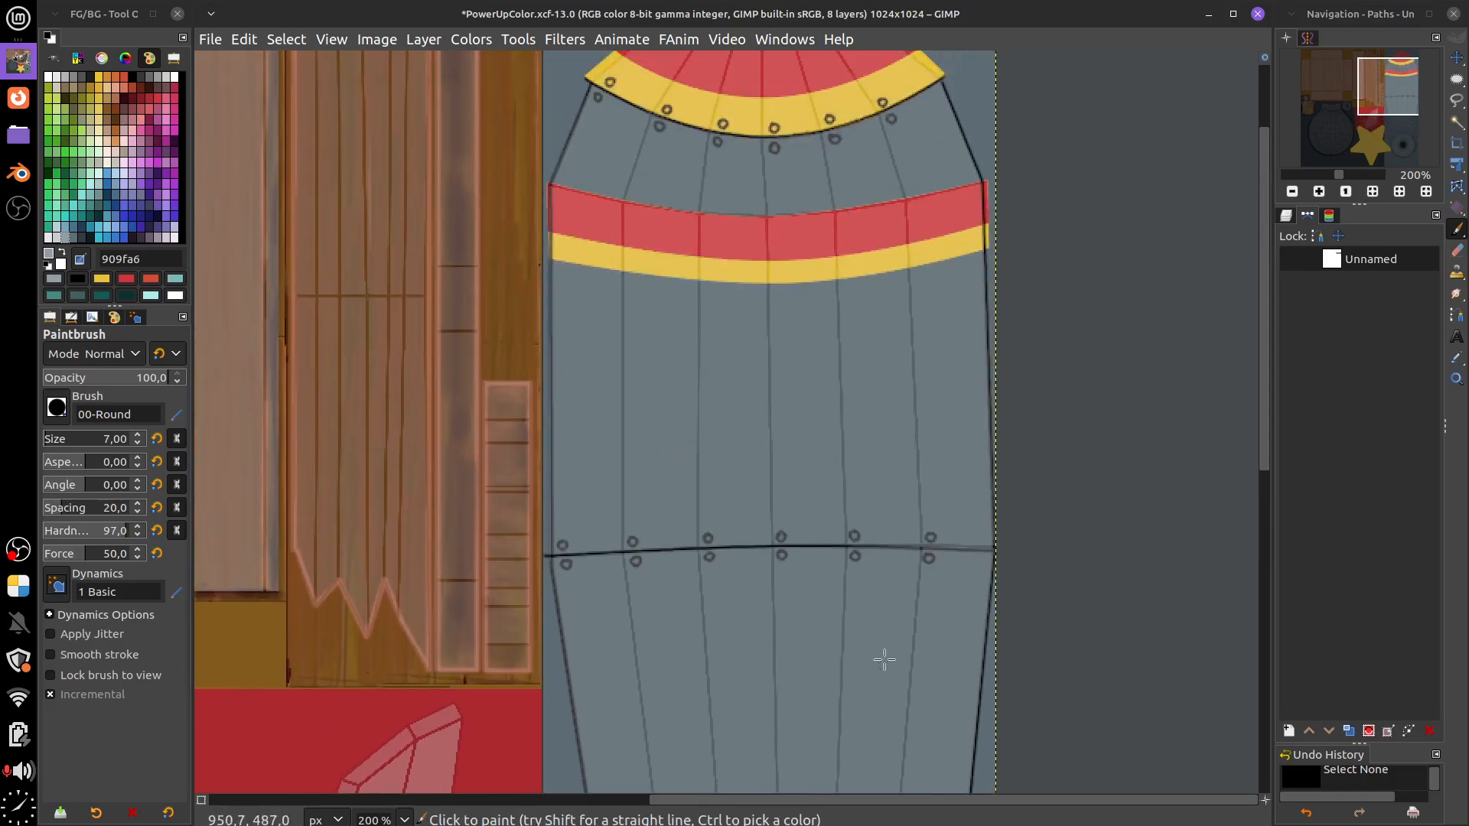
scroll(829, 551, down, 2)
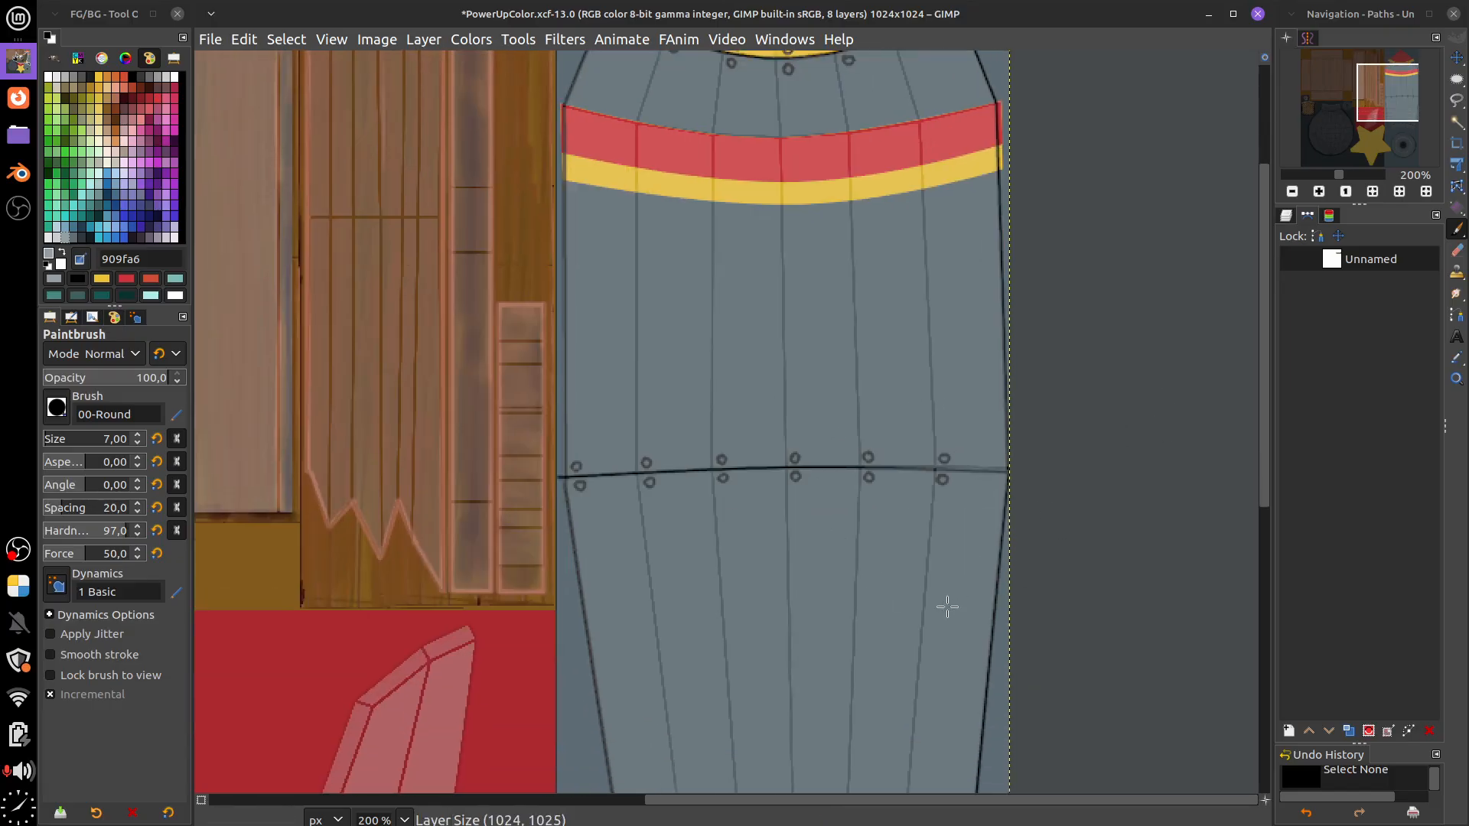
scroll(994, 474, down, 4)
scroll(994, 474, left, 1)
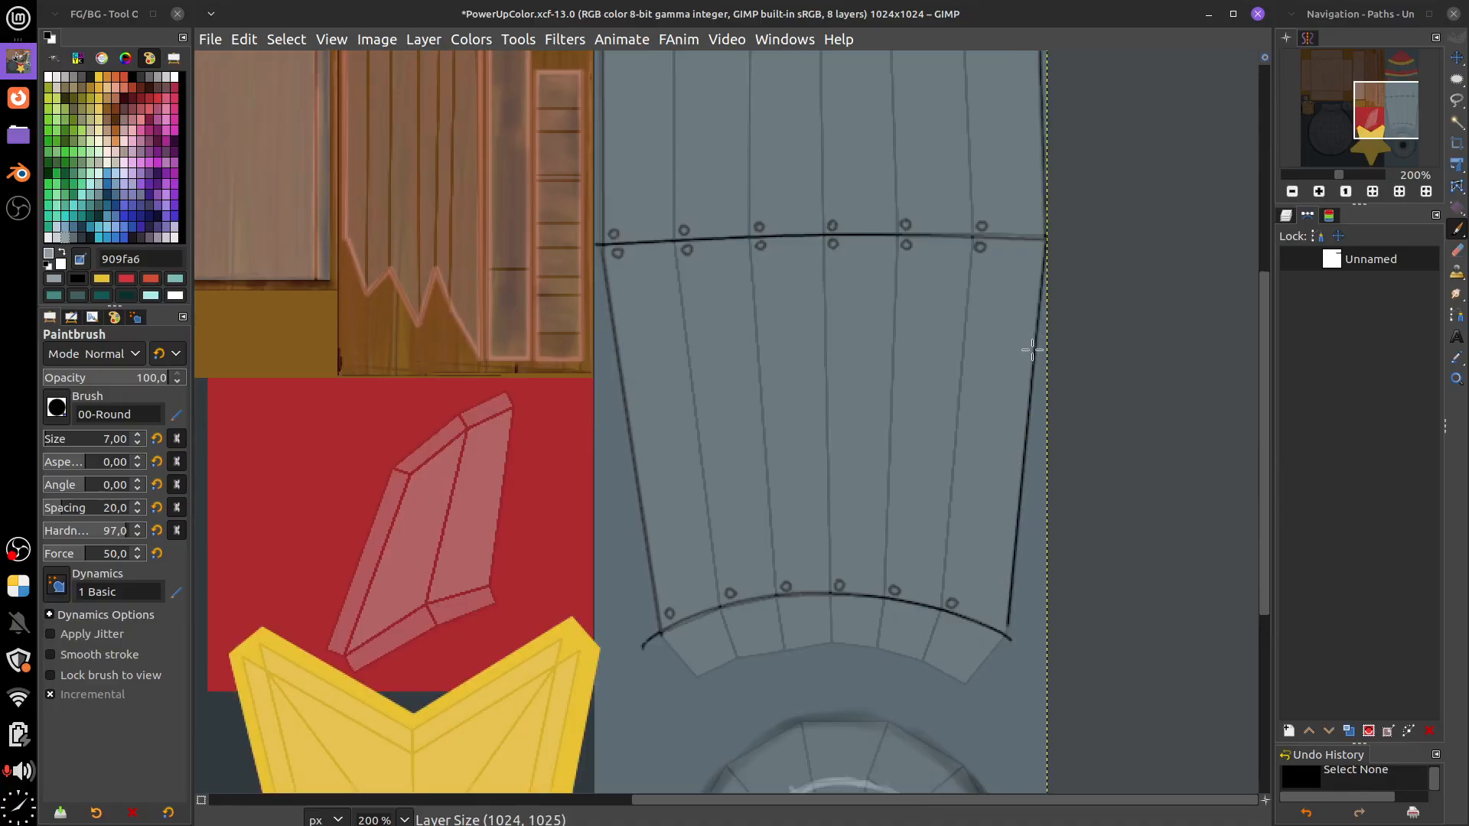
click(1286, 215)
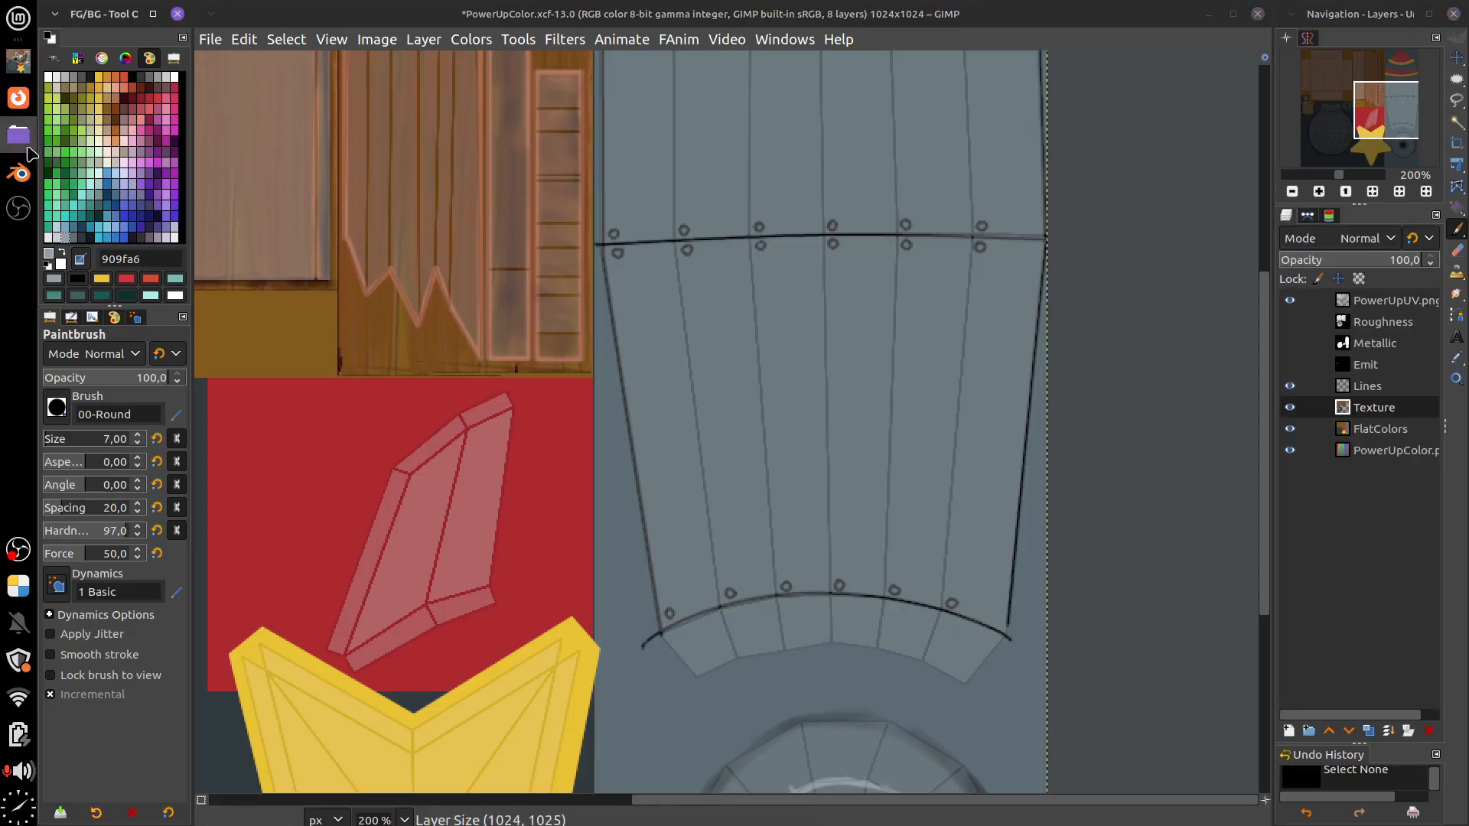
Switch to Firefox and examine the vintage tin toy rocket reference photos, including the Rocket Racer image
click(27, 104)
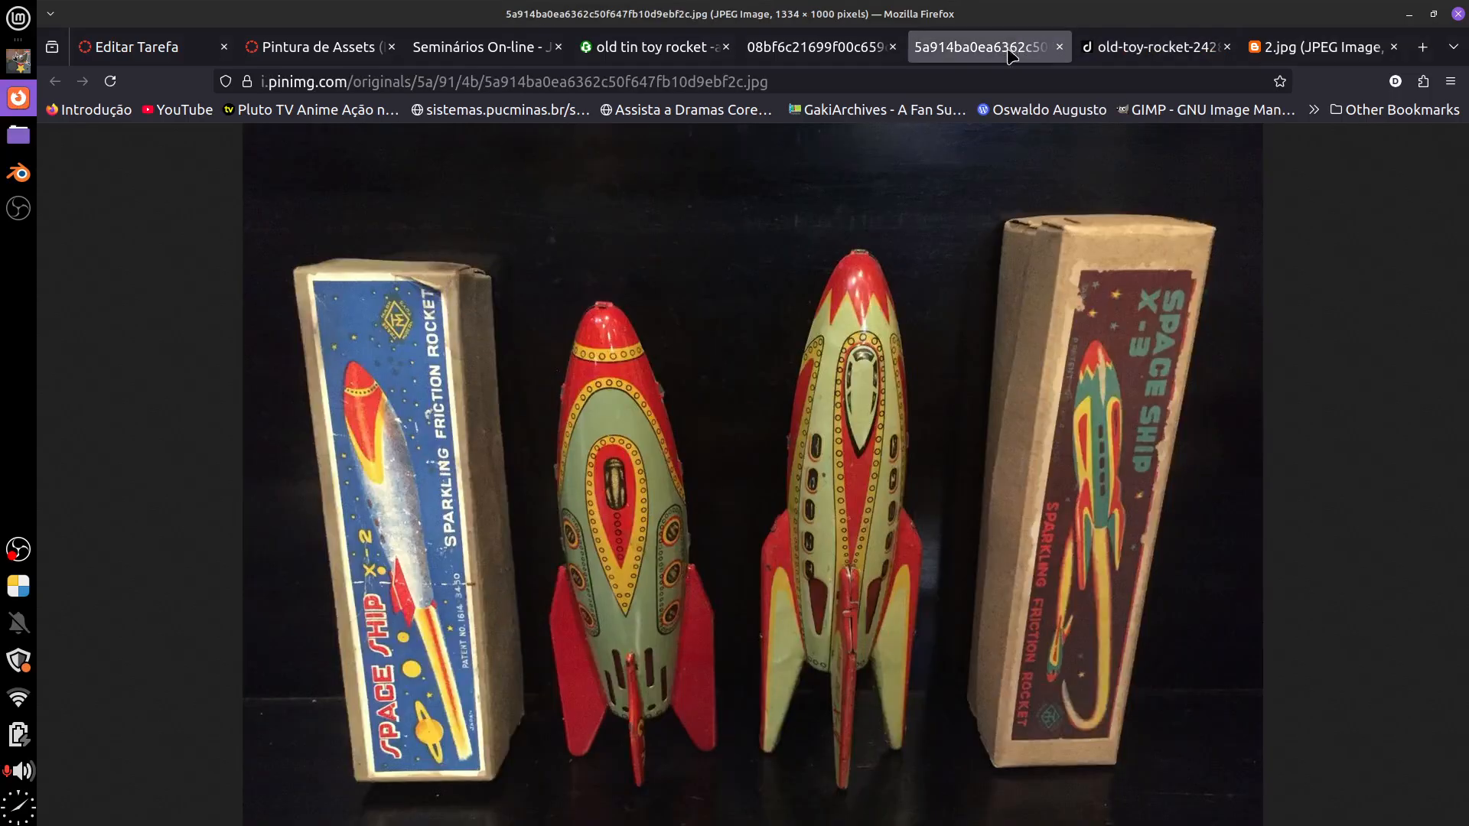
click(1008, 49)
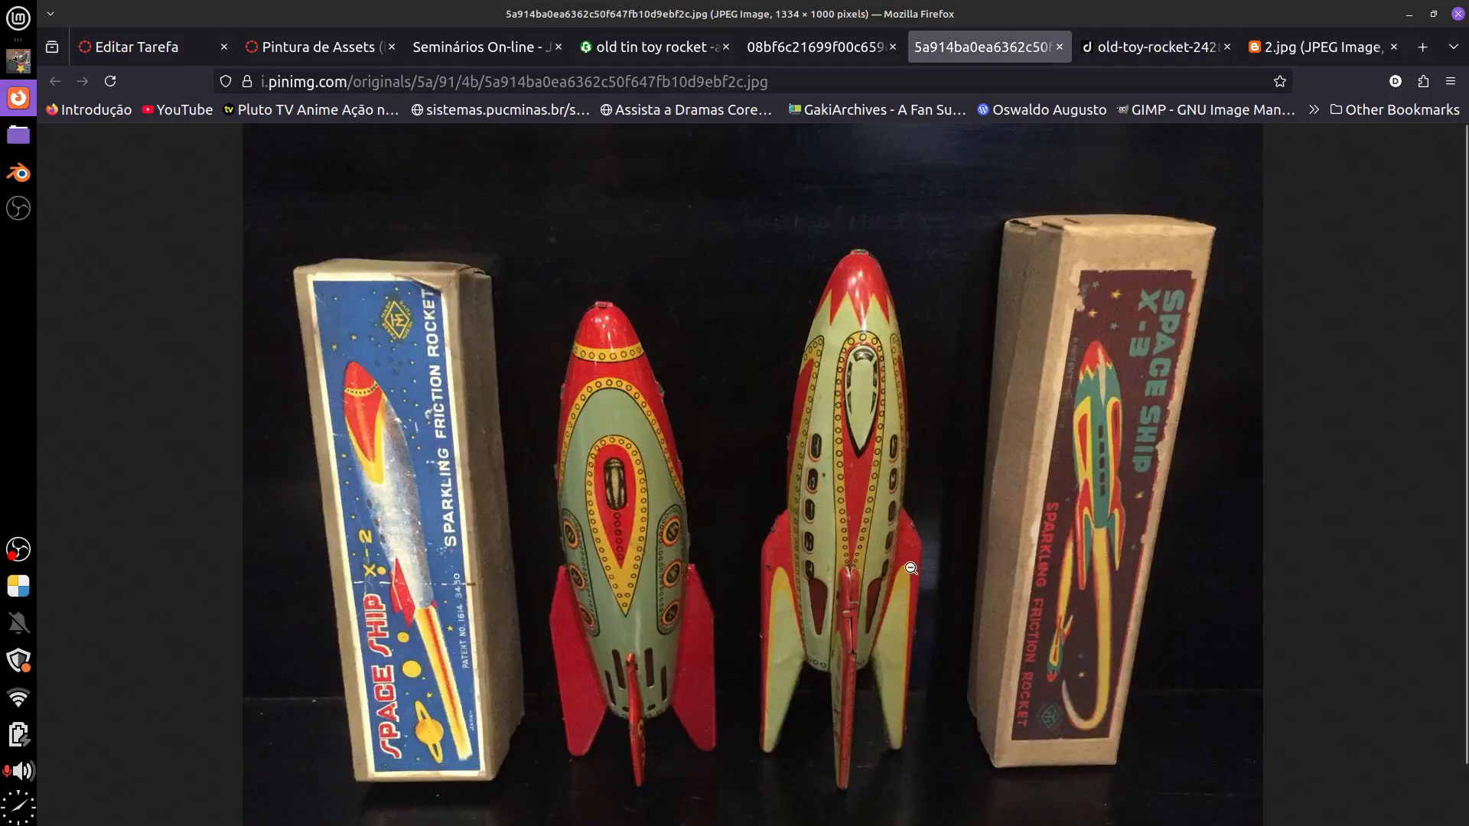
click(817, 438)
click(848, 376)
key(ctrl+Page_Up)
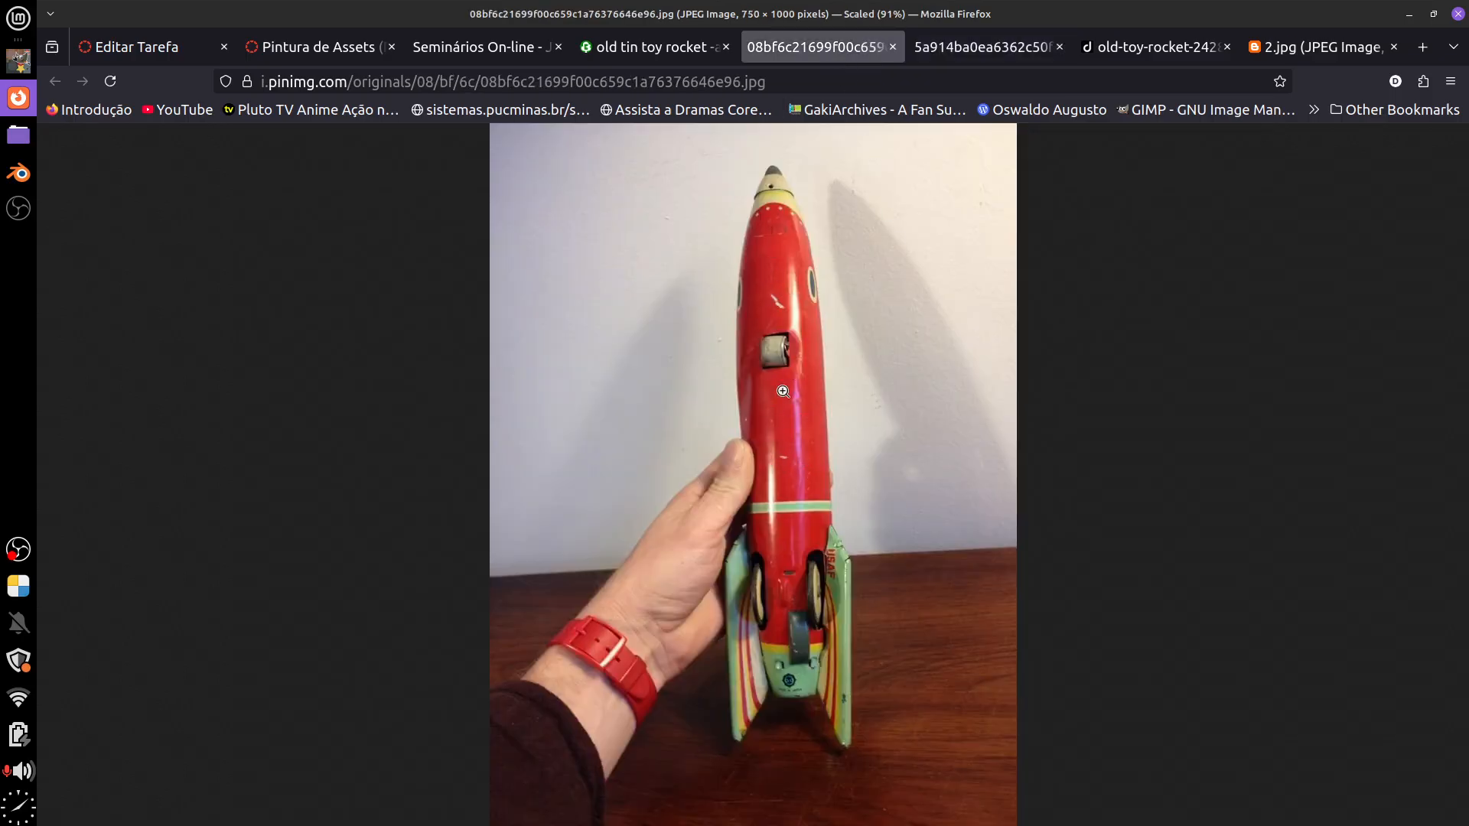
click(1283, 58)
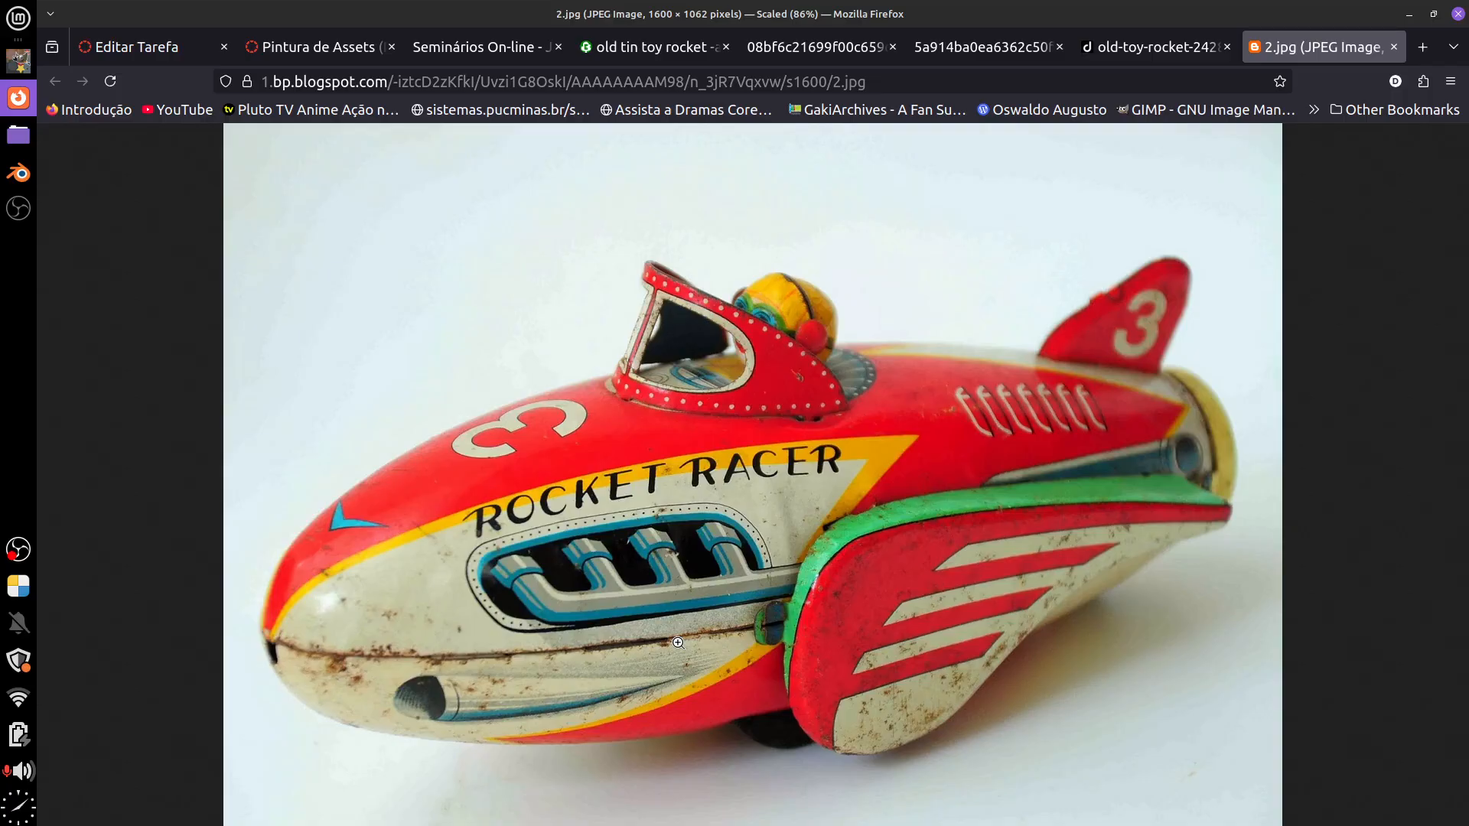
Switch to Blender to examine the missile's rear and side panels, and return to GIMP
click(18, 173)
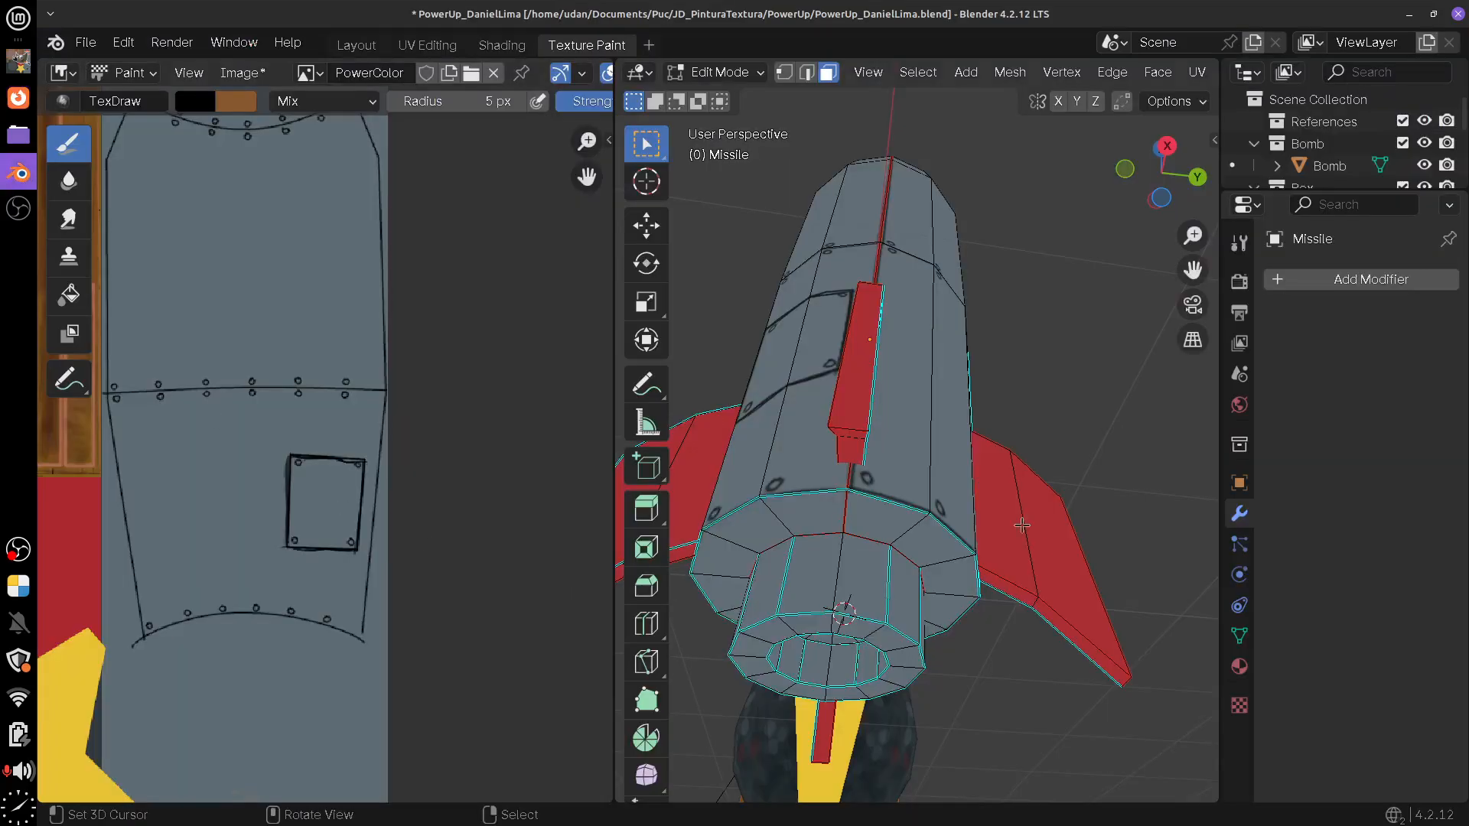
click(18, 59)
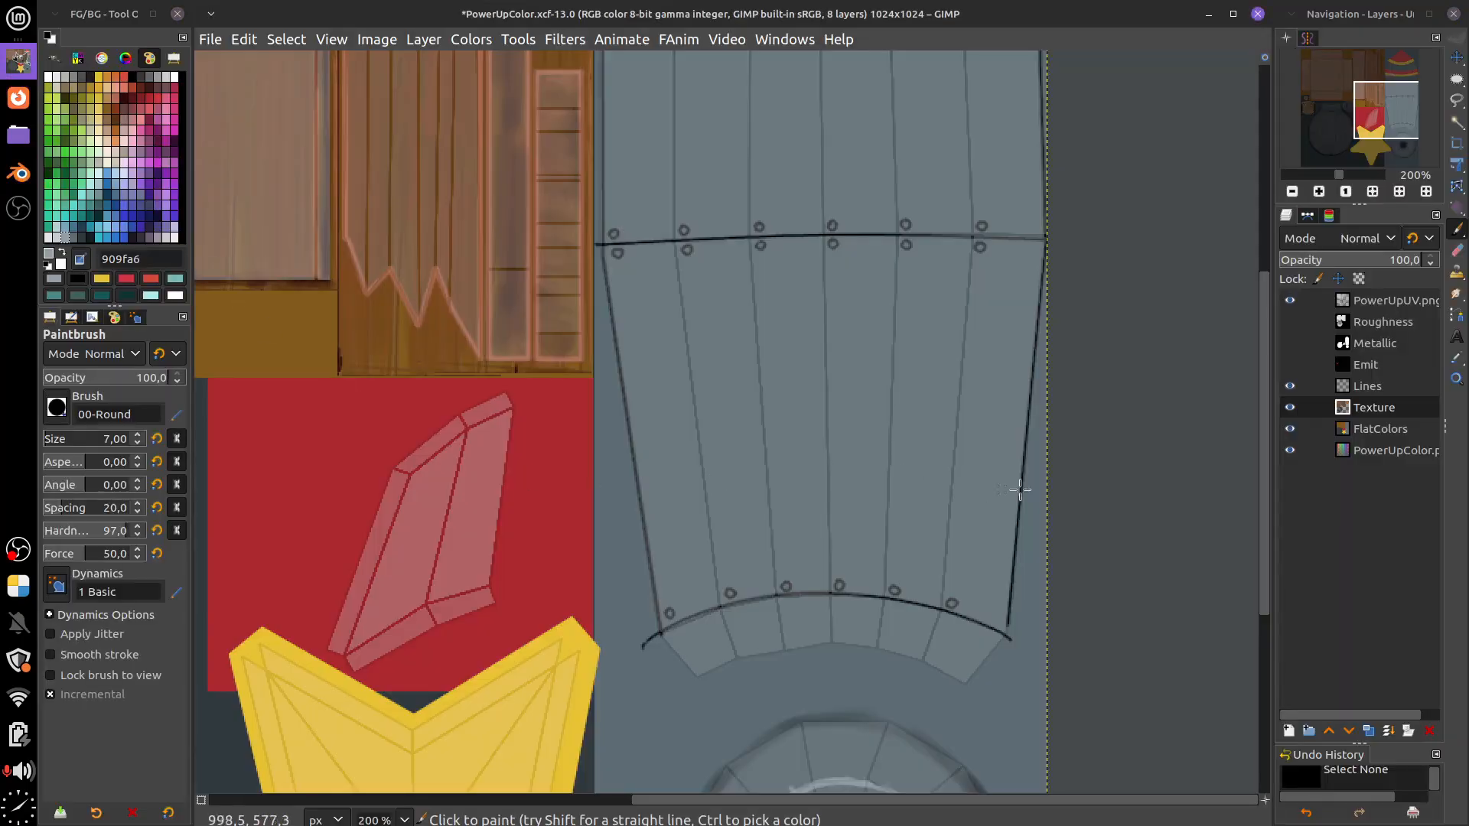
Compare the missile artwork with the Texture layer hidden and shown
scroll(1025, 528, up, 2)
click(1361, 508)
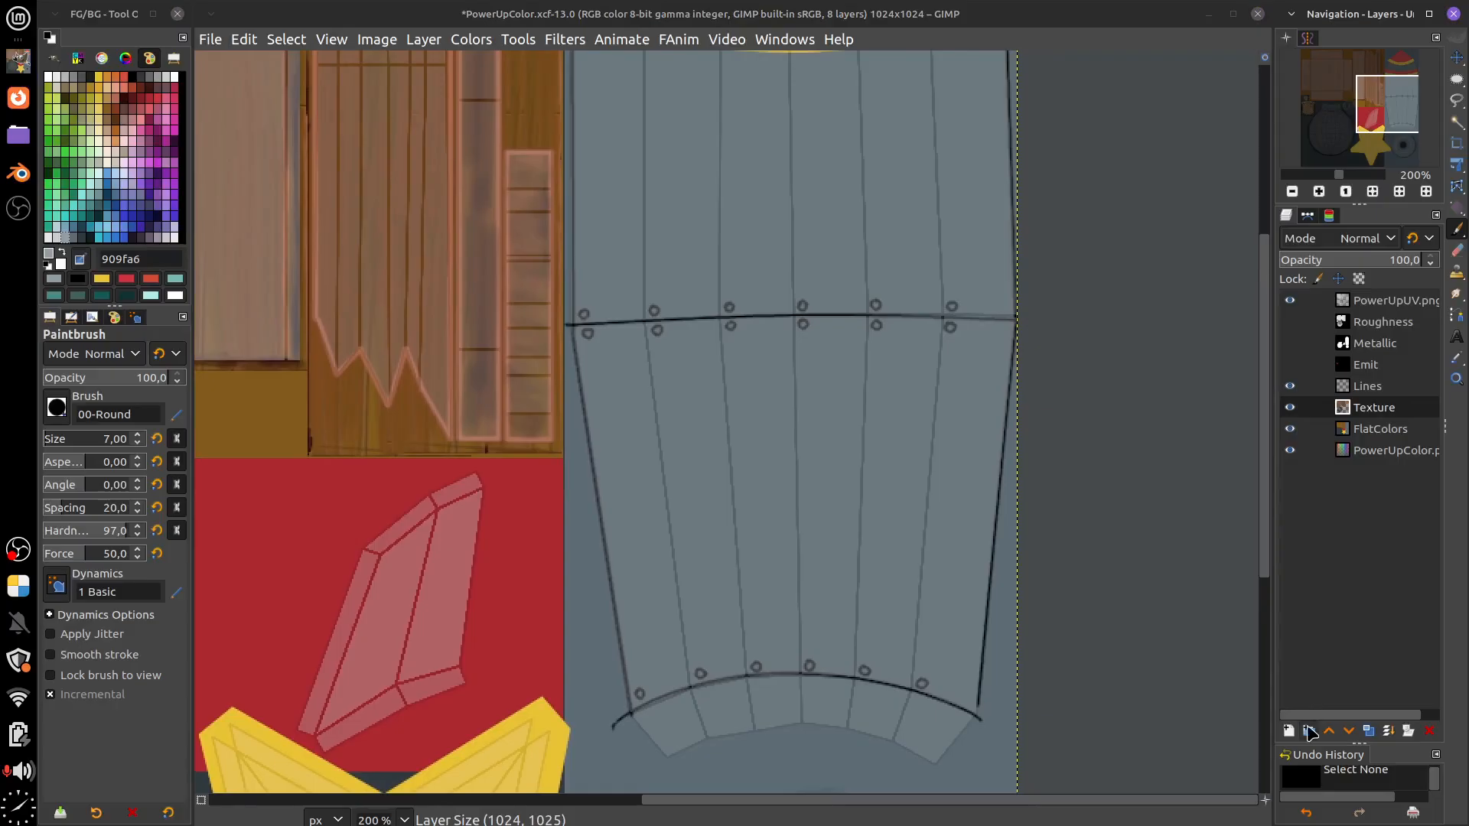
click(1291, 408)
click(1291, 408)
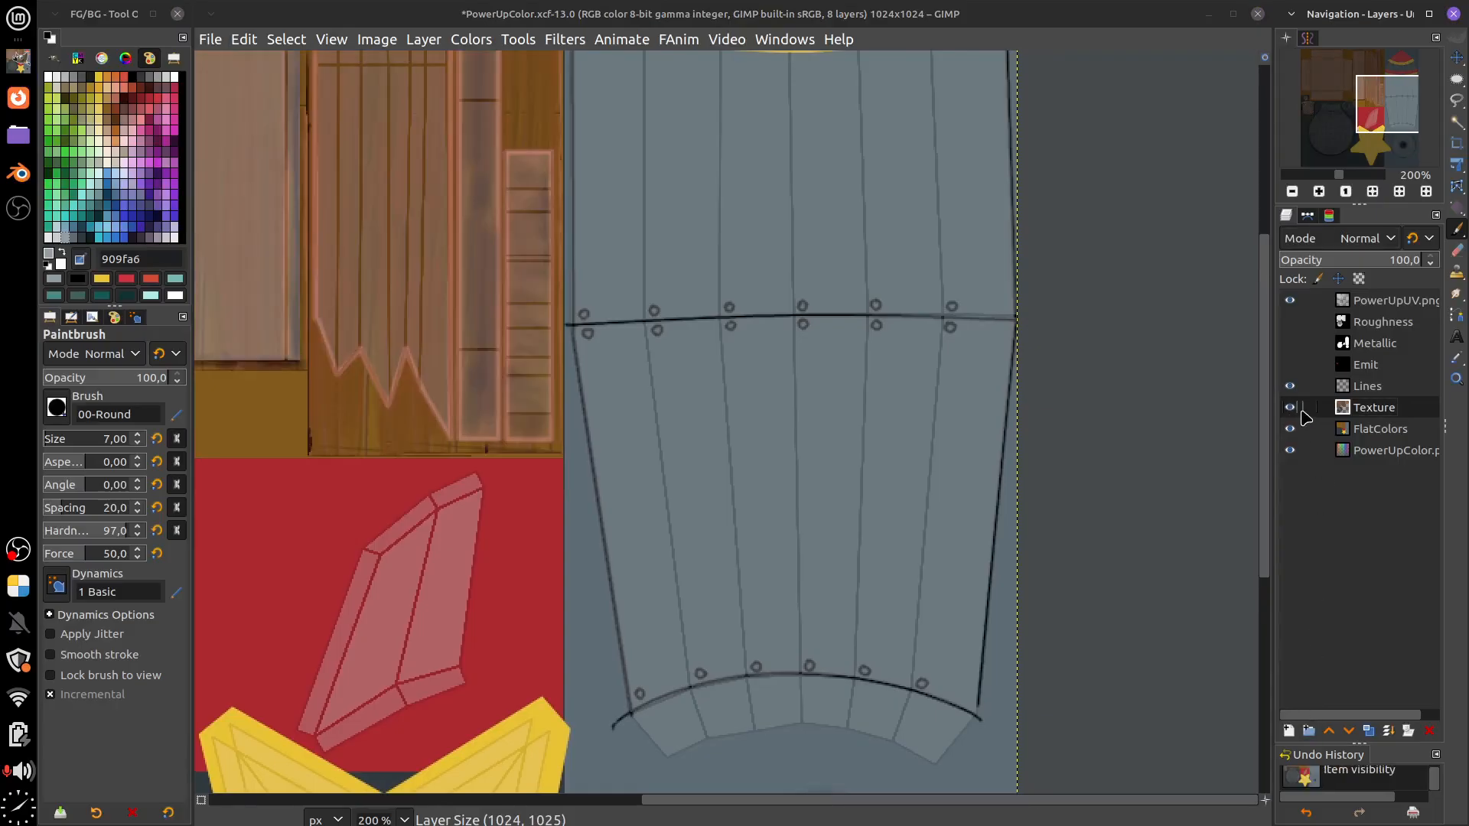
scroll(1082, 535, down, 5)
scroll(1098, 489, down, 1)
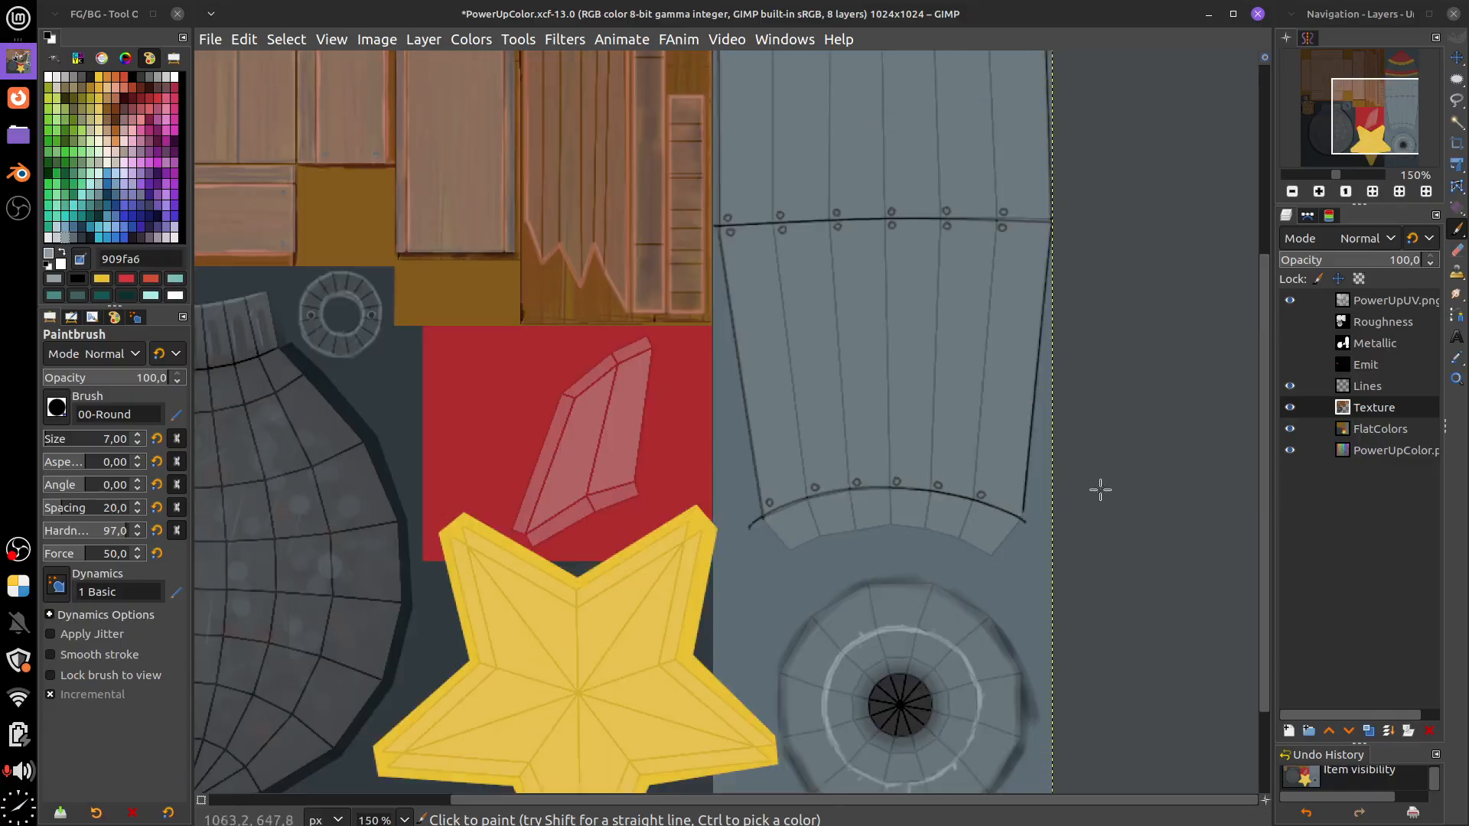
click(1320, 406)
click(1290, 408)
click(1290, 407)
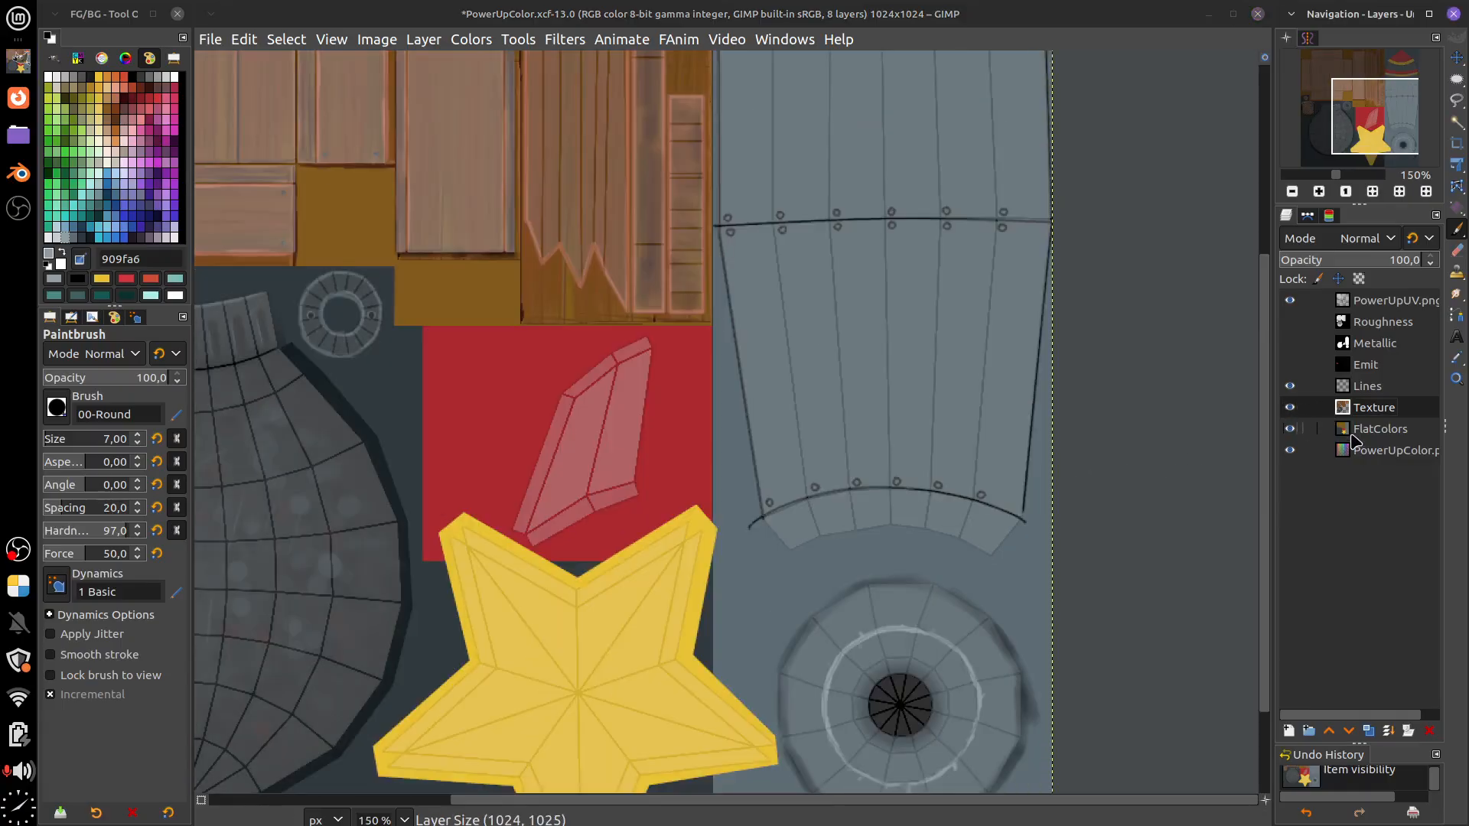
Add a new layer named "a" directly above the Texture layer
click(1288, 731)
text(a)
key(Return)
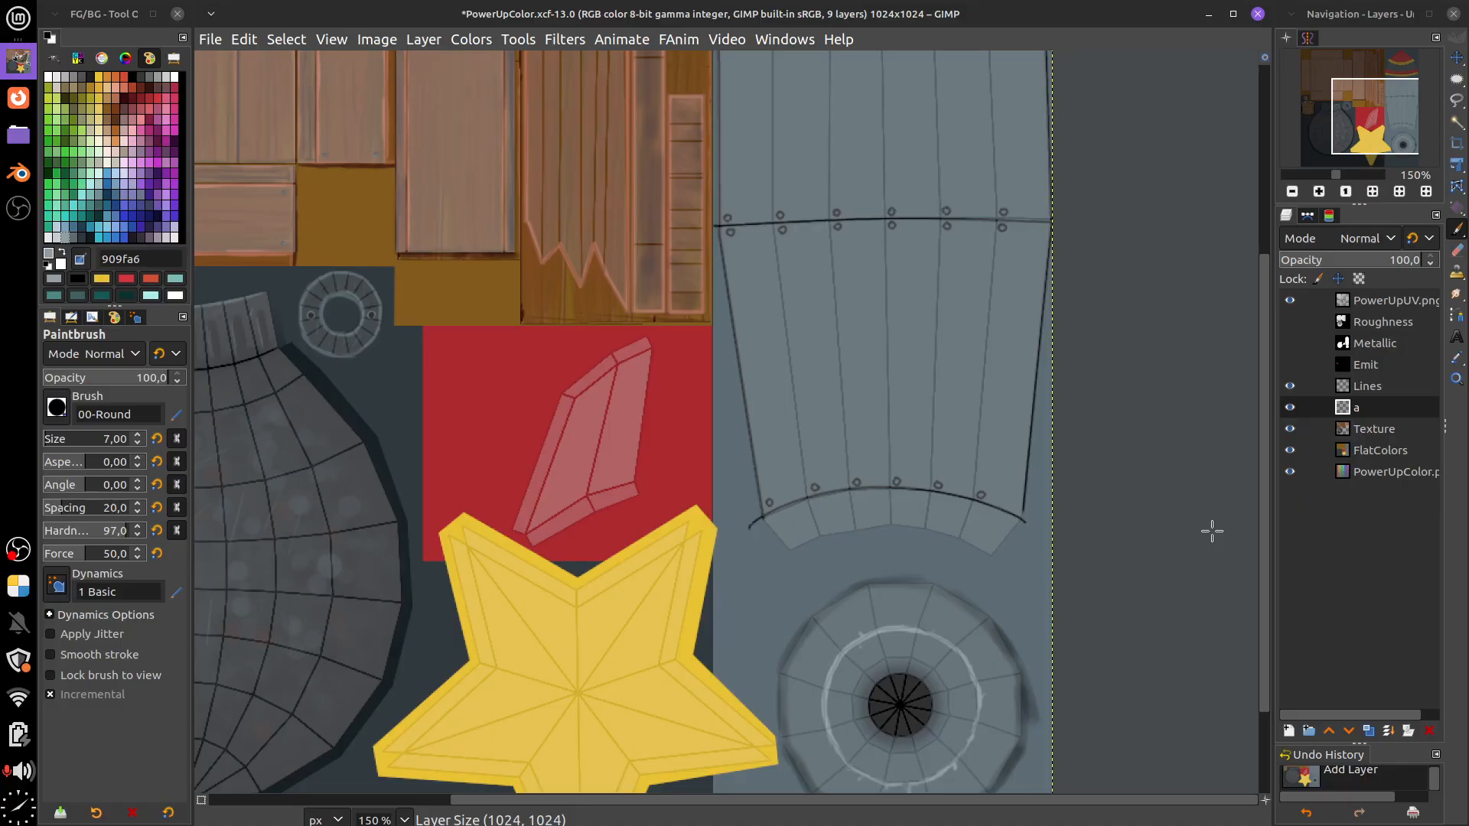
Hide the PowerUpUV, Lines, a and Texture layers to leave only the flat colors showing
drag(1148, 477, 1107, 581)
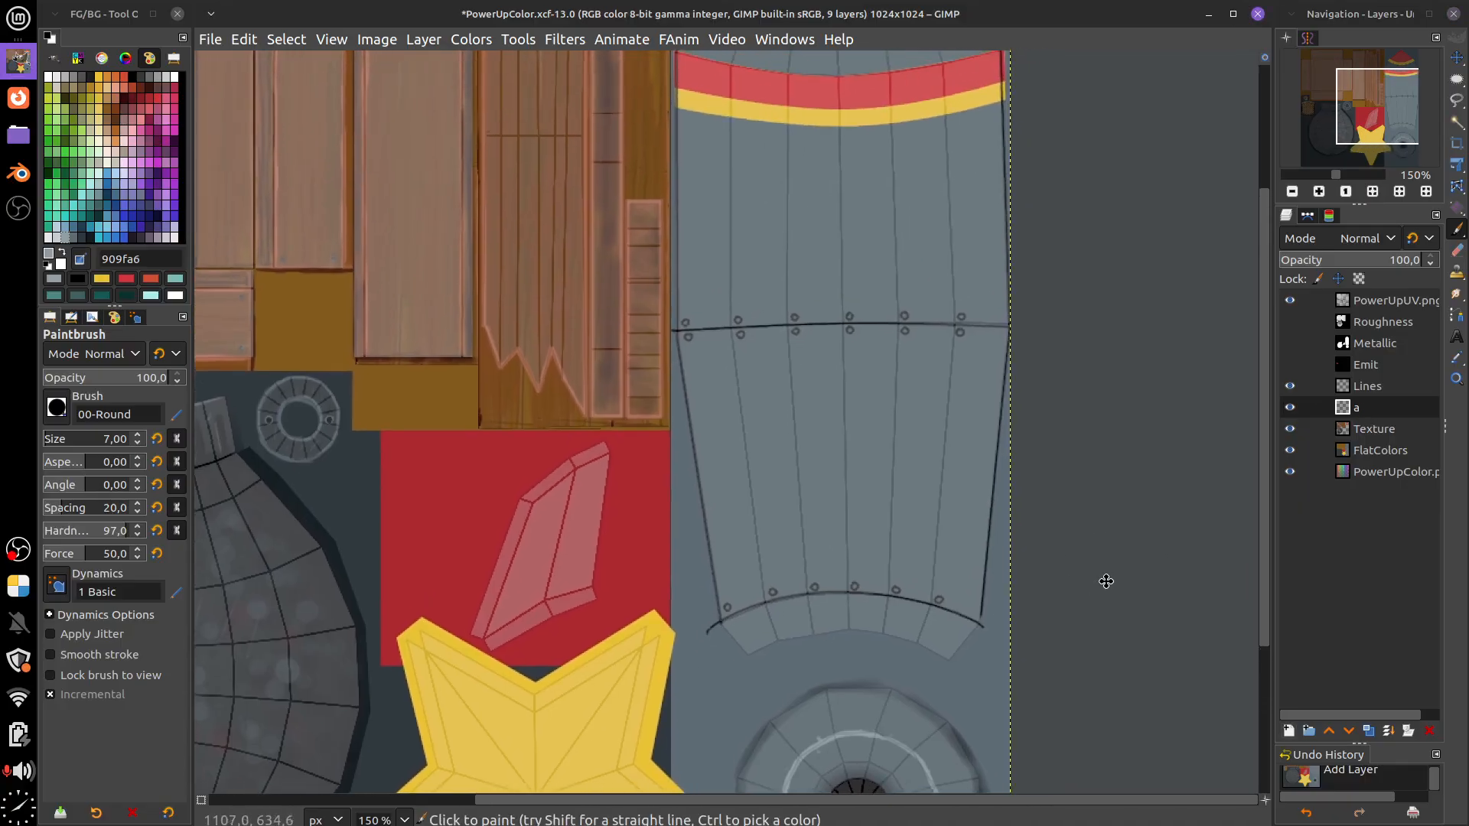
click(1290, 299)
click(1290, 385)
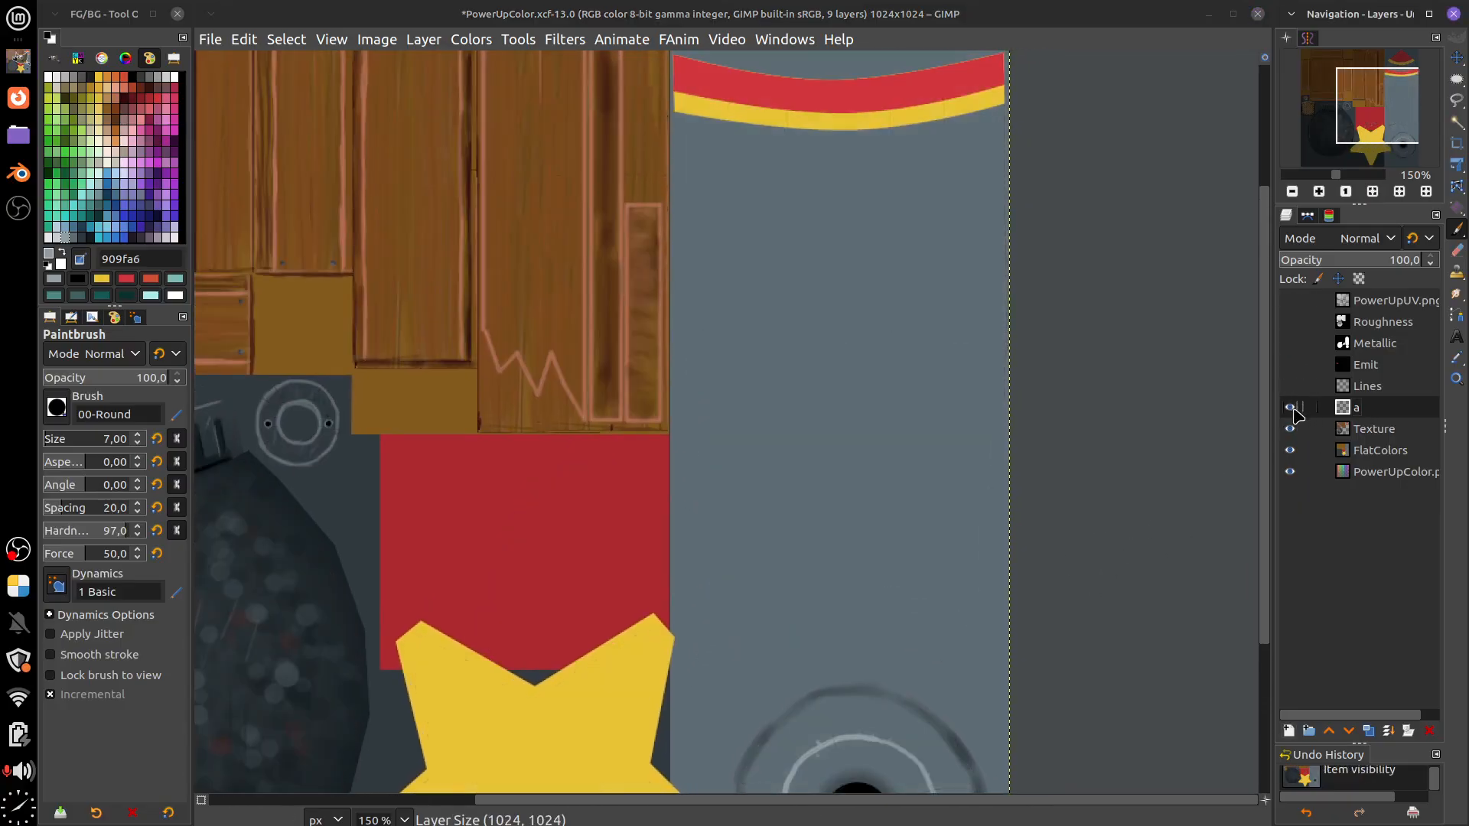
click(1290, 407)
click(1290, 428)
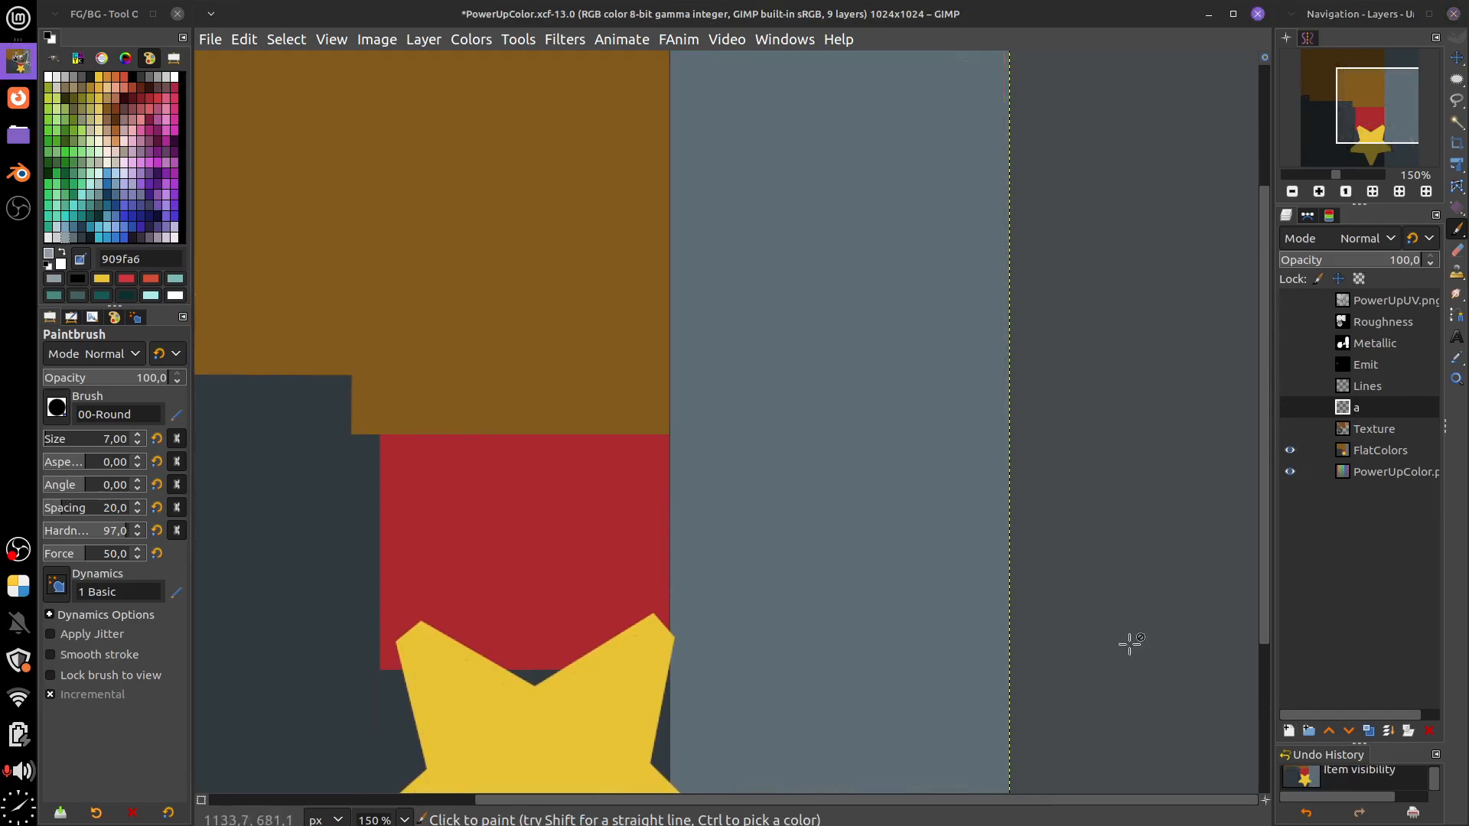
Select the flat blue-grey missile area with Fuzzy Select, and show the a and Texture layers again
drag(1128, 643, 1009, 589)
drag(899, 597, 927, 542)
scroll(922, 549, down, 1)
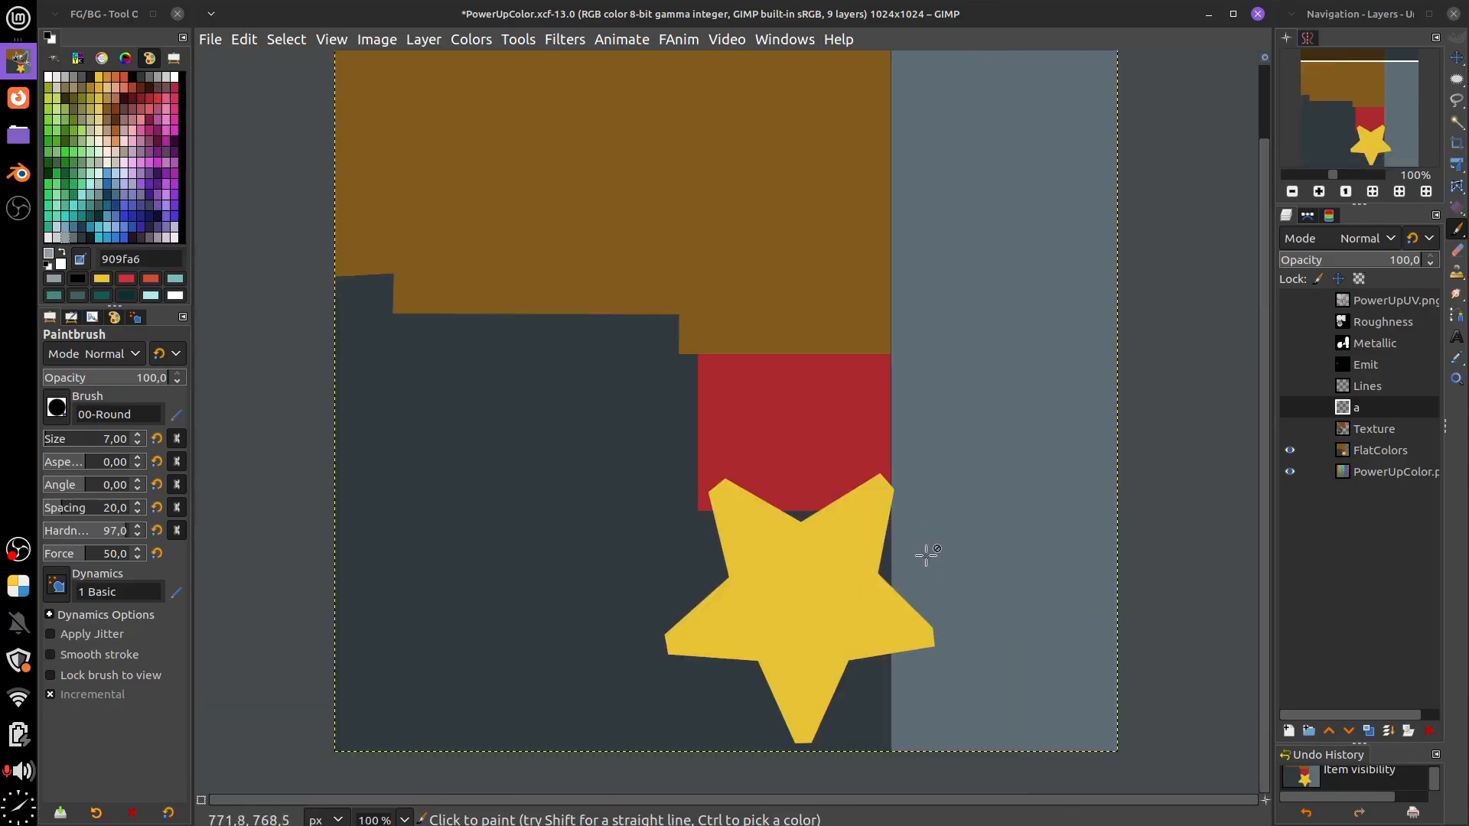
click(1456, 122)
click(1023, 429)
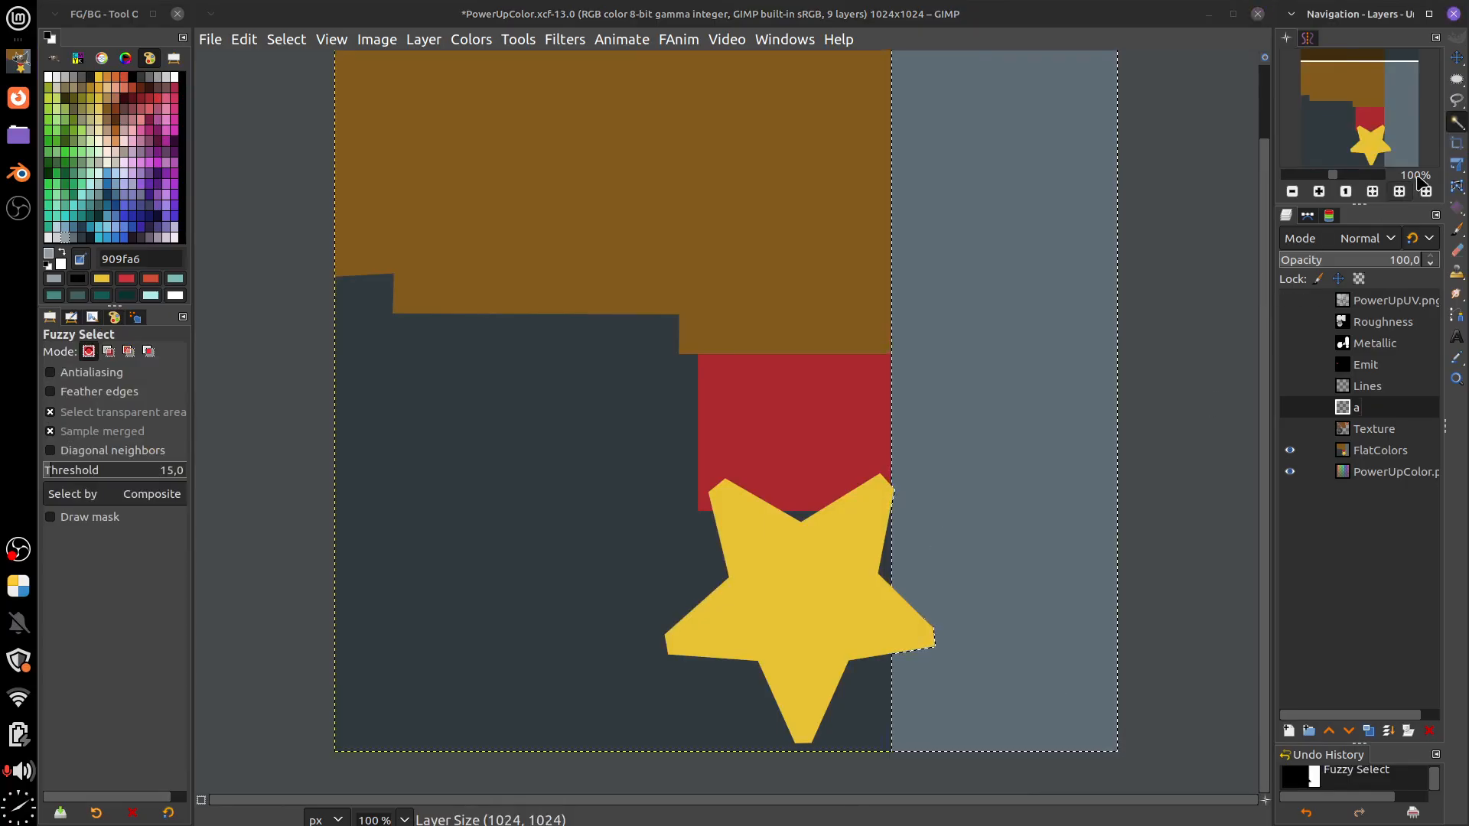
mouse_move(1457, 124)
click(1290, 407)
click(1289, 430)
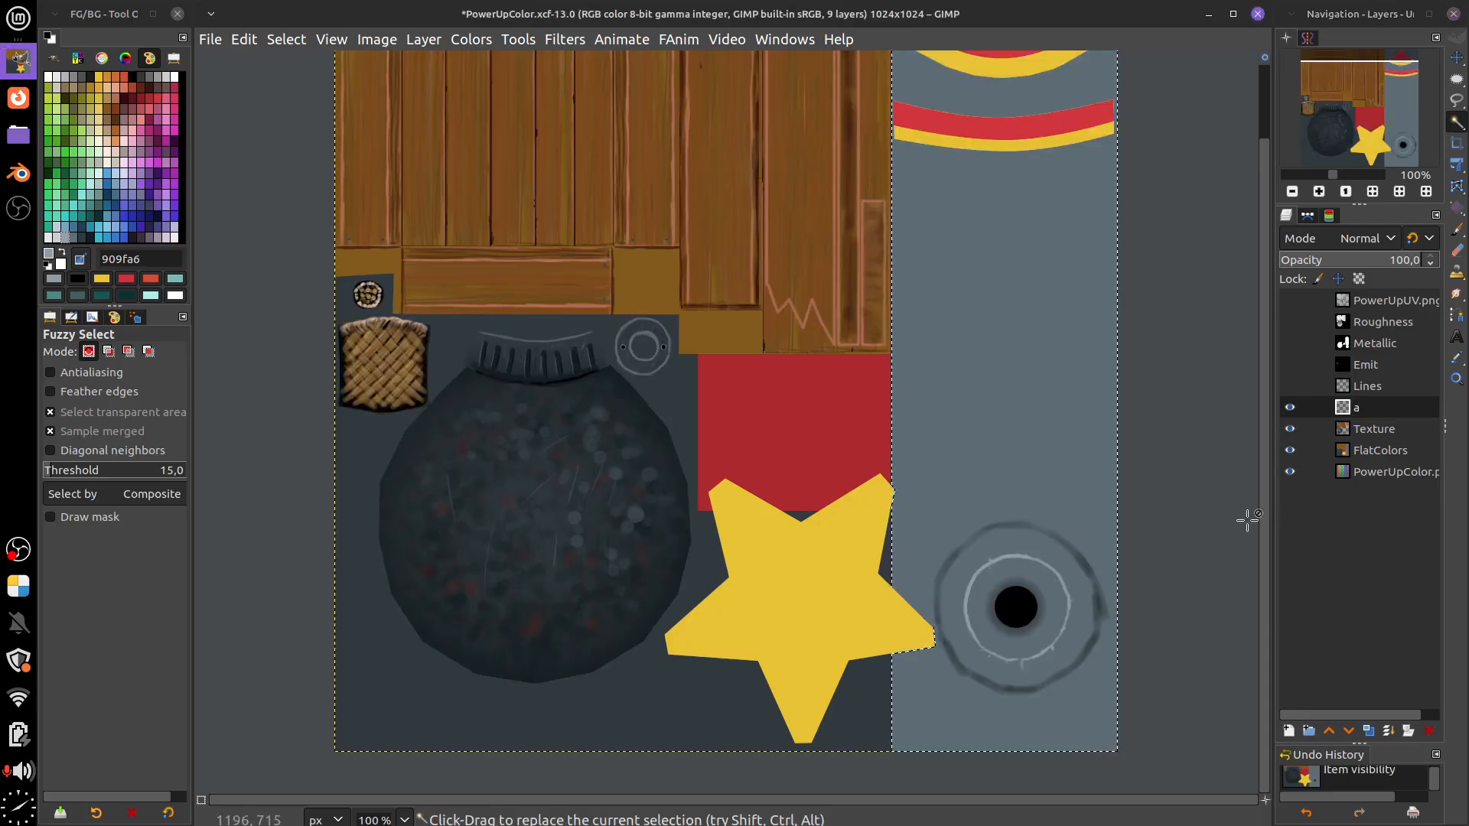
drag(1161, 581, 1108, 677)
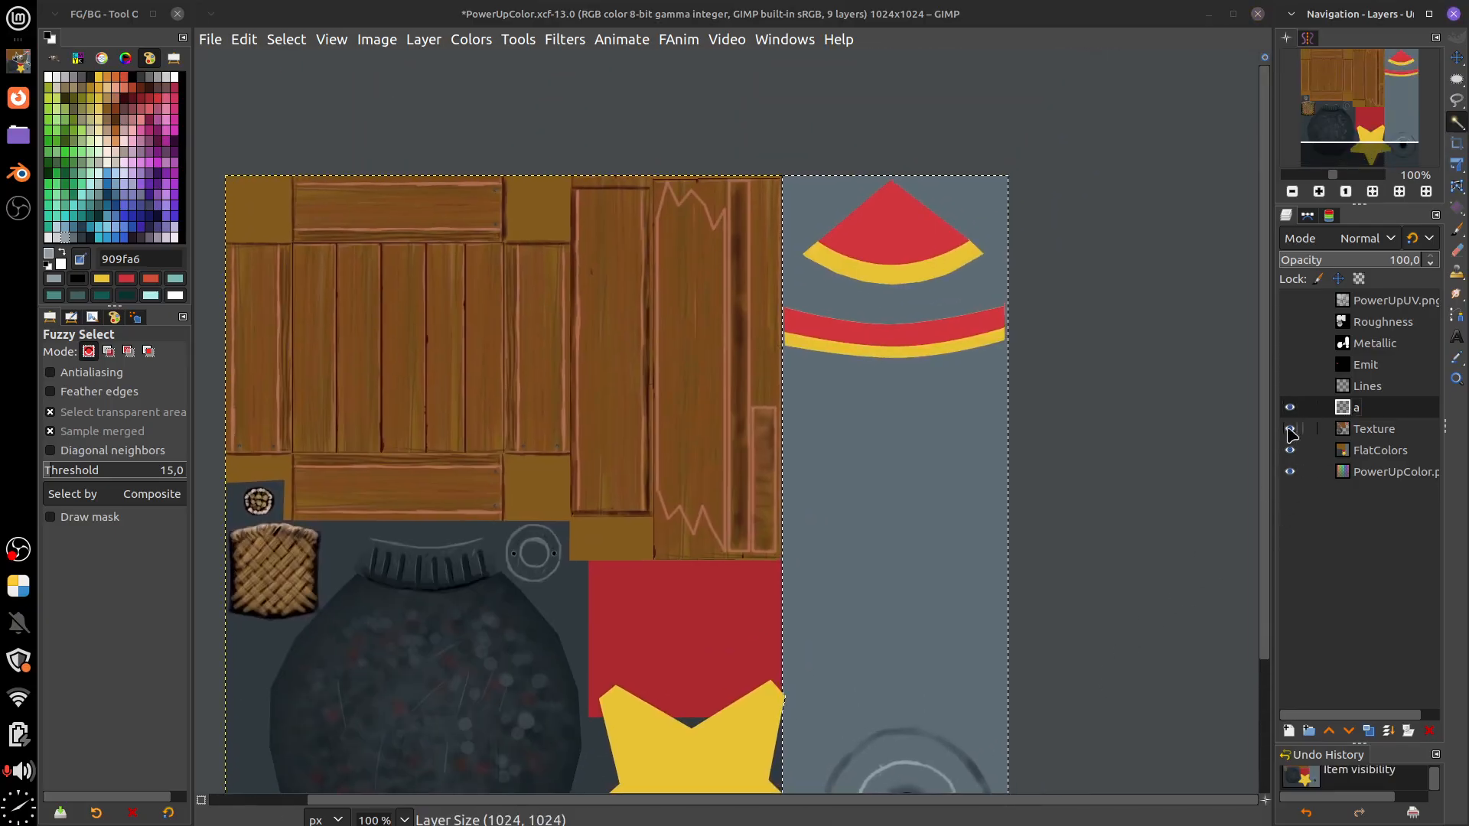
Paint light scratch noise in 909fa6 across the selected missile area on layer a with the 000NoiseScratchUdan brush preset
mouse_move(1457, 228)
click(1409, 235)
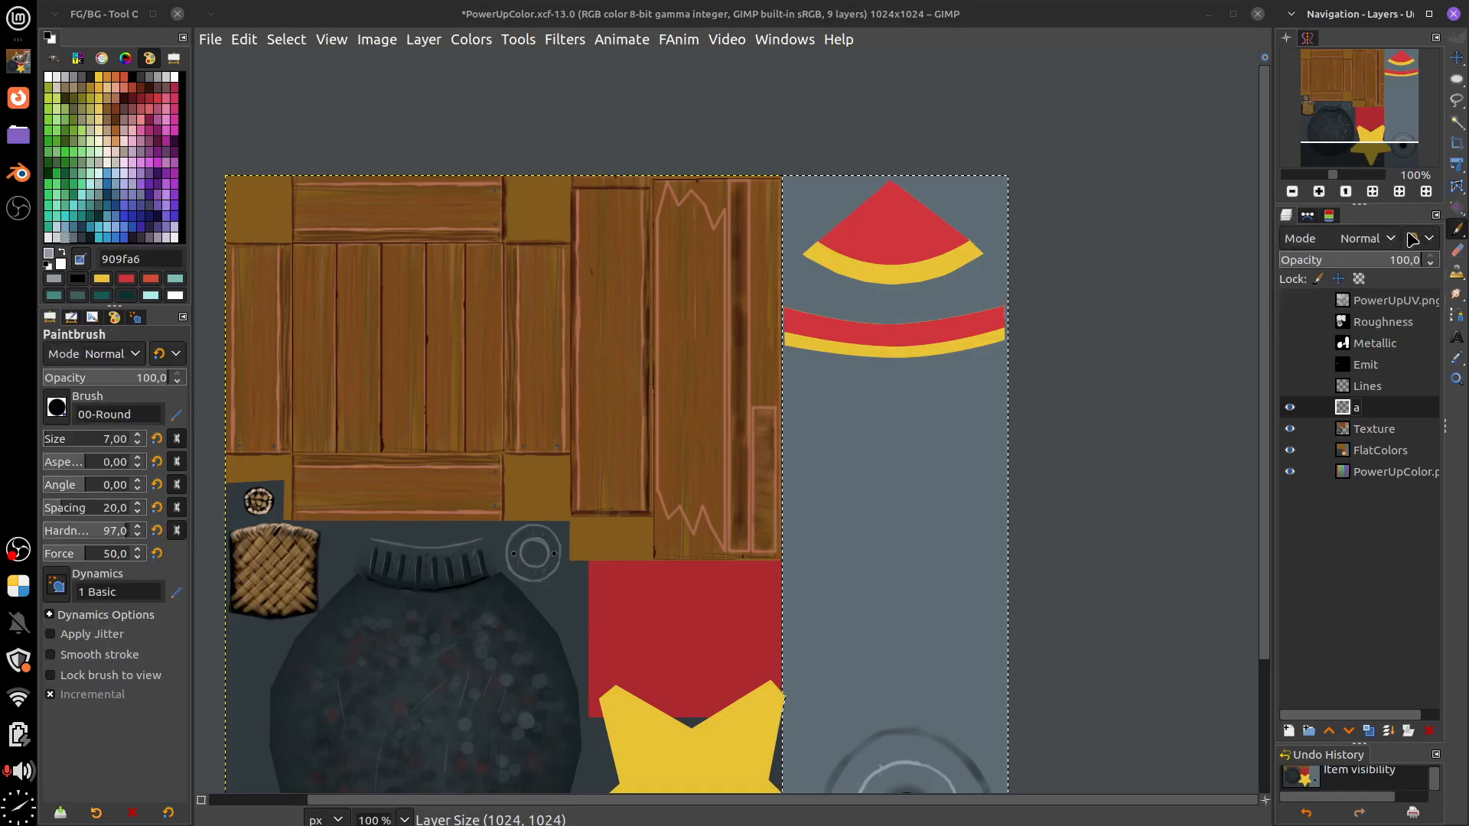
click(119, 414)
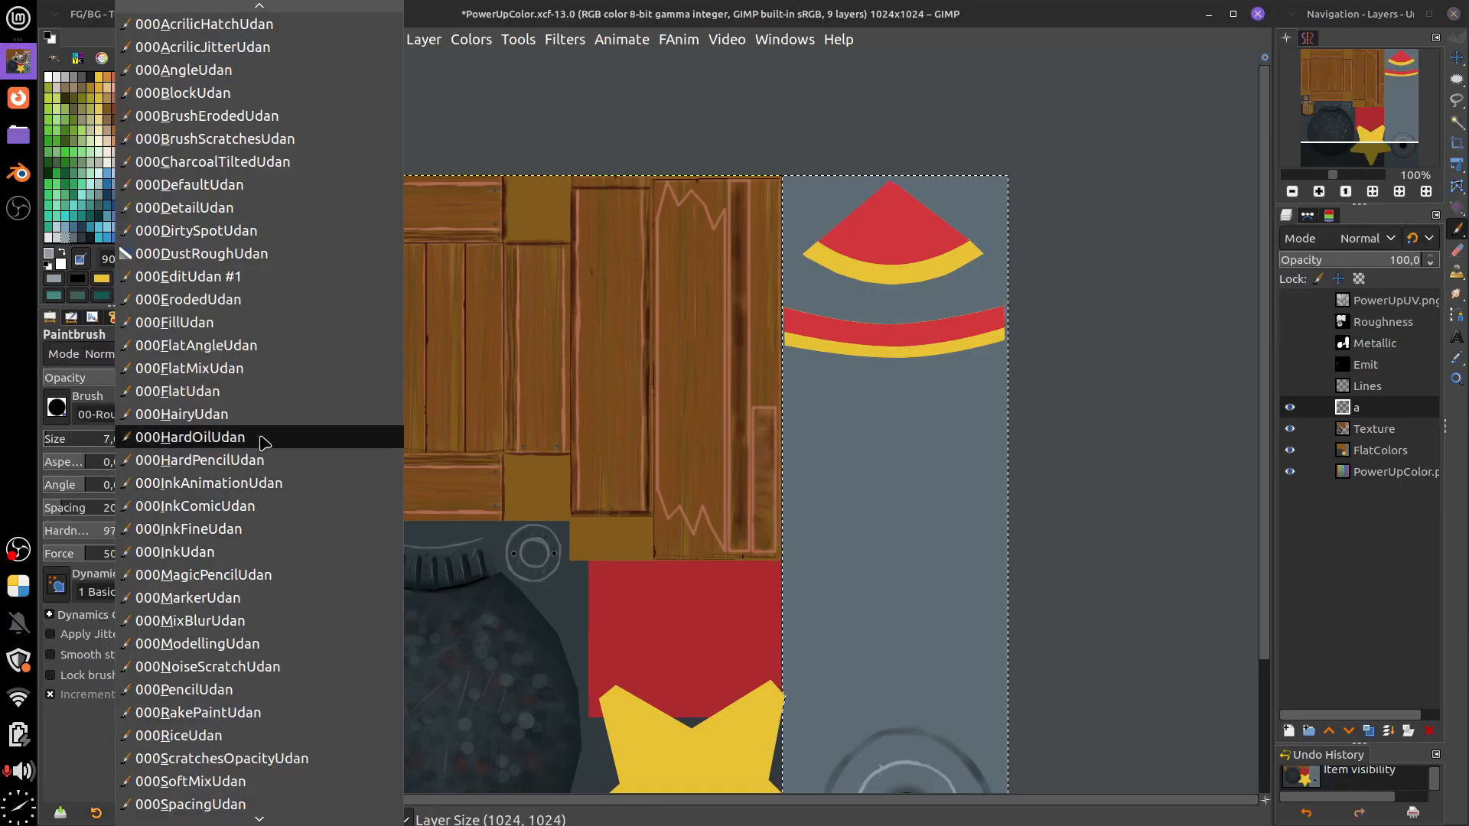
click(283, 666)
click(931, 488)
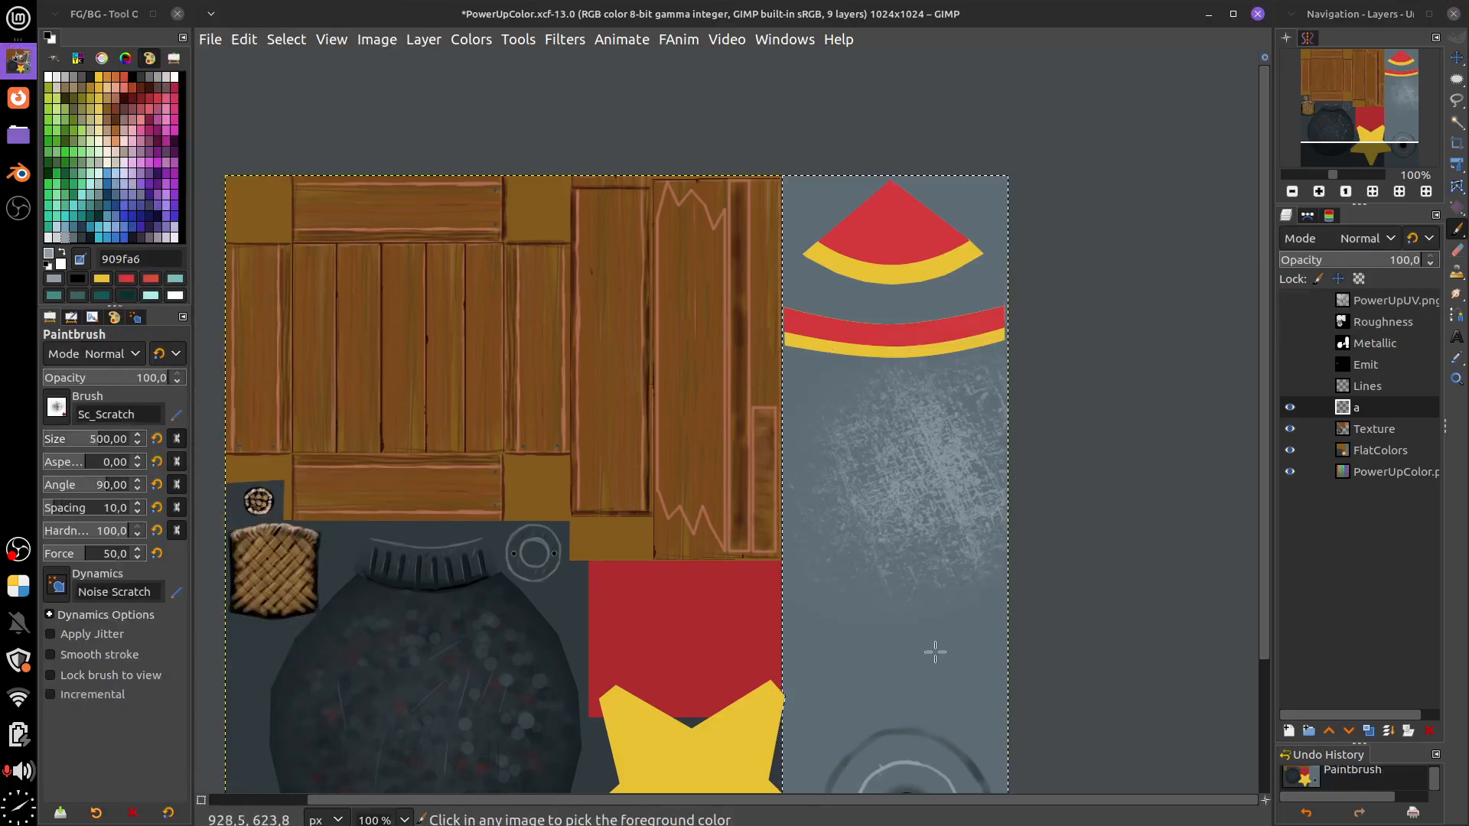
key(ctrl+z)
click(978, 392)
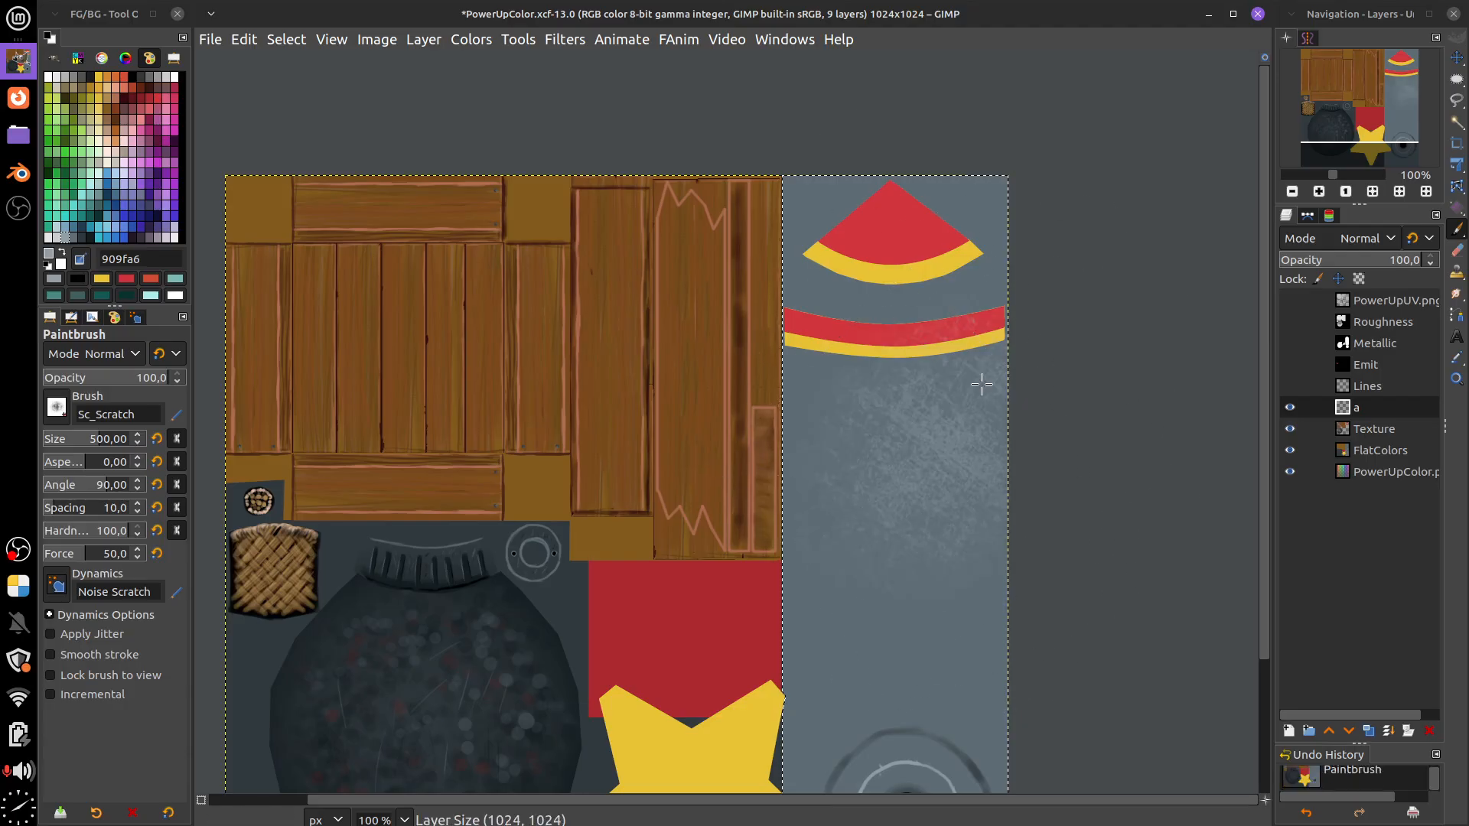
click(983, 526)
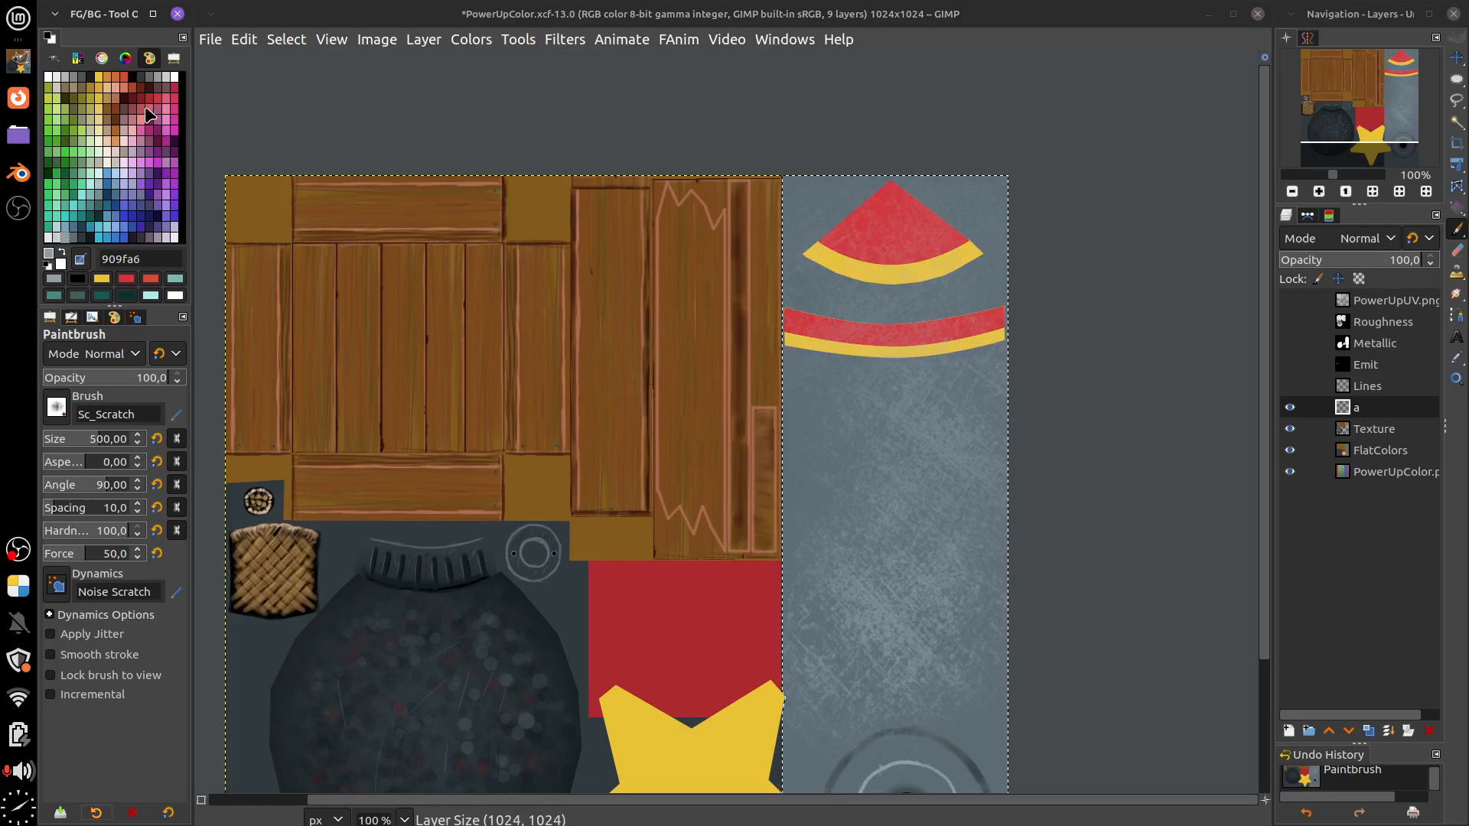
Paint dark scratch noise in color 31393d over the missile's stripes, body and circular tail island
click(92, 242)
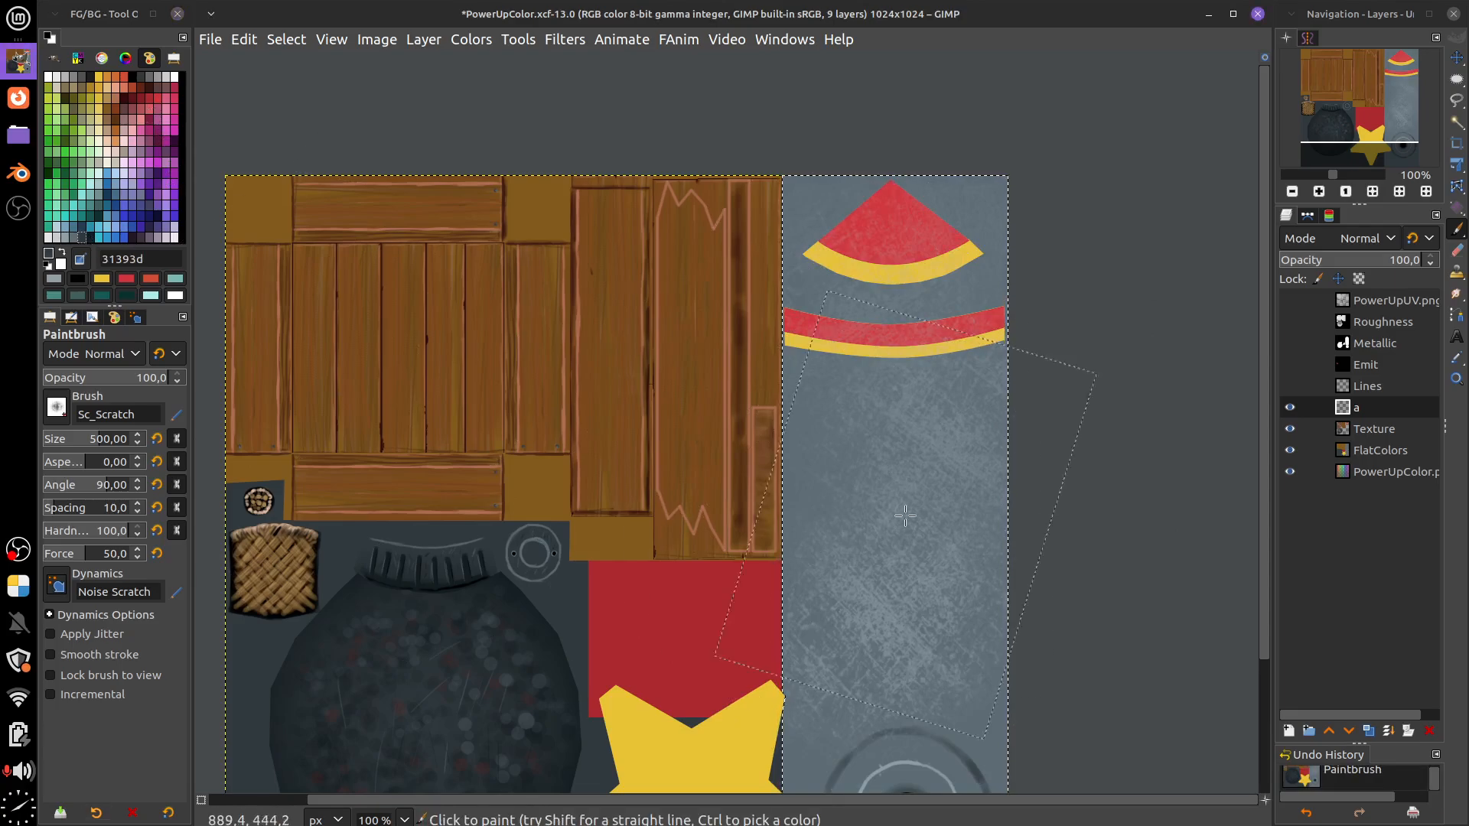
click(902, 466)
click(845, 307)
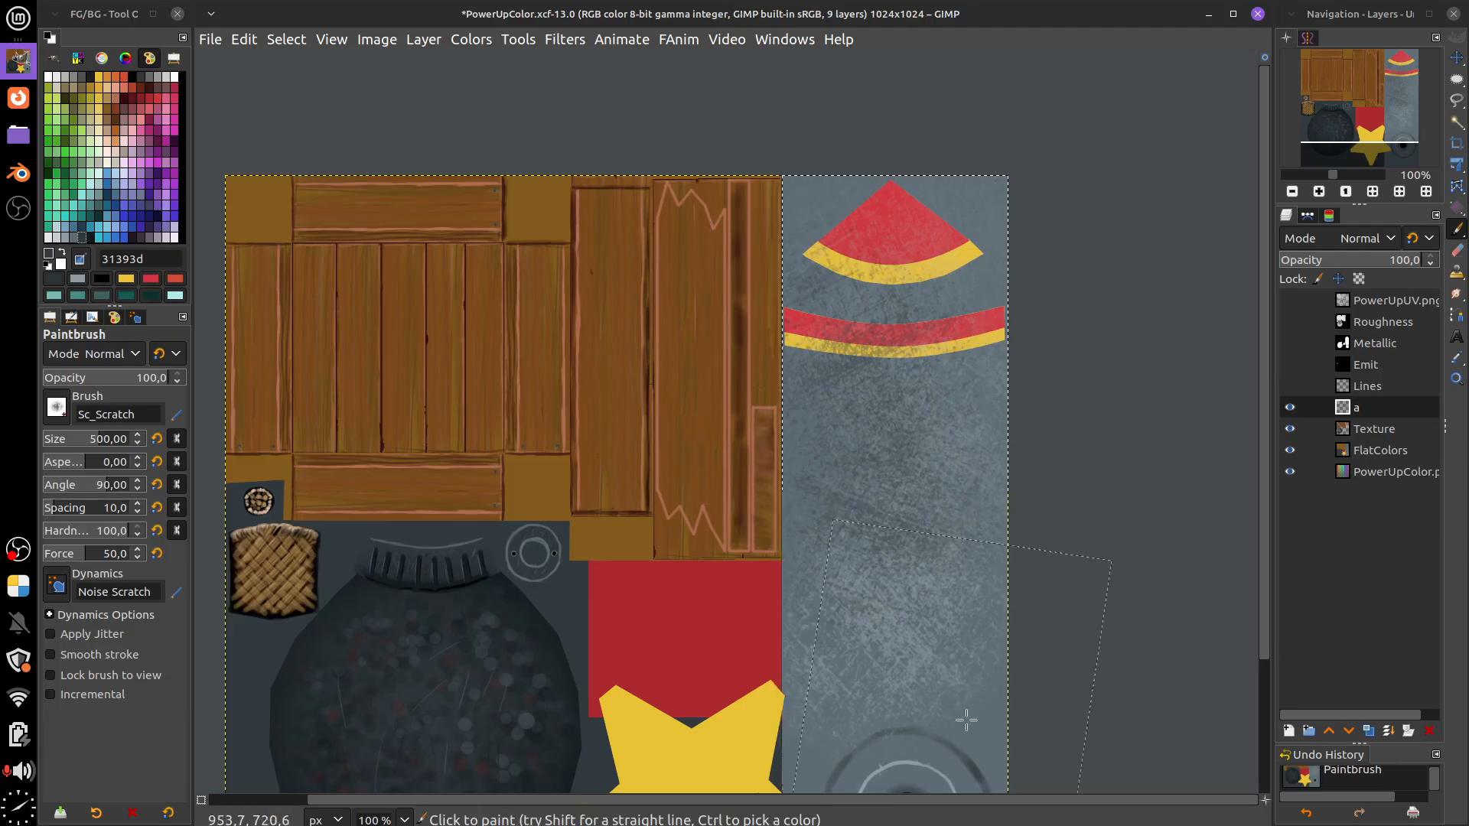
scroll(974, 581, down, 5)
click(958, 606)
click(929, 479)
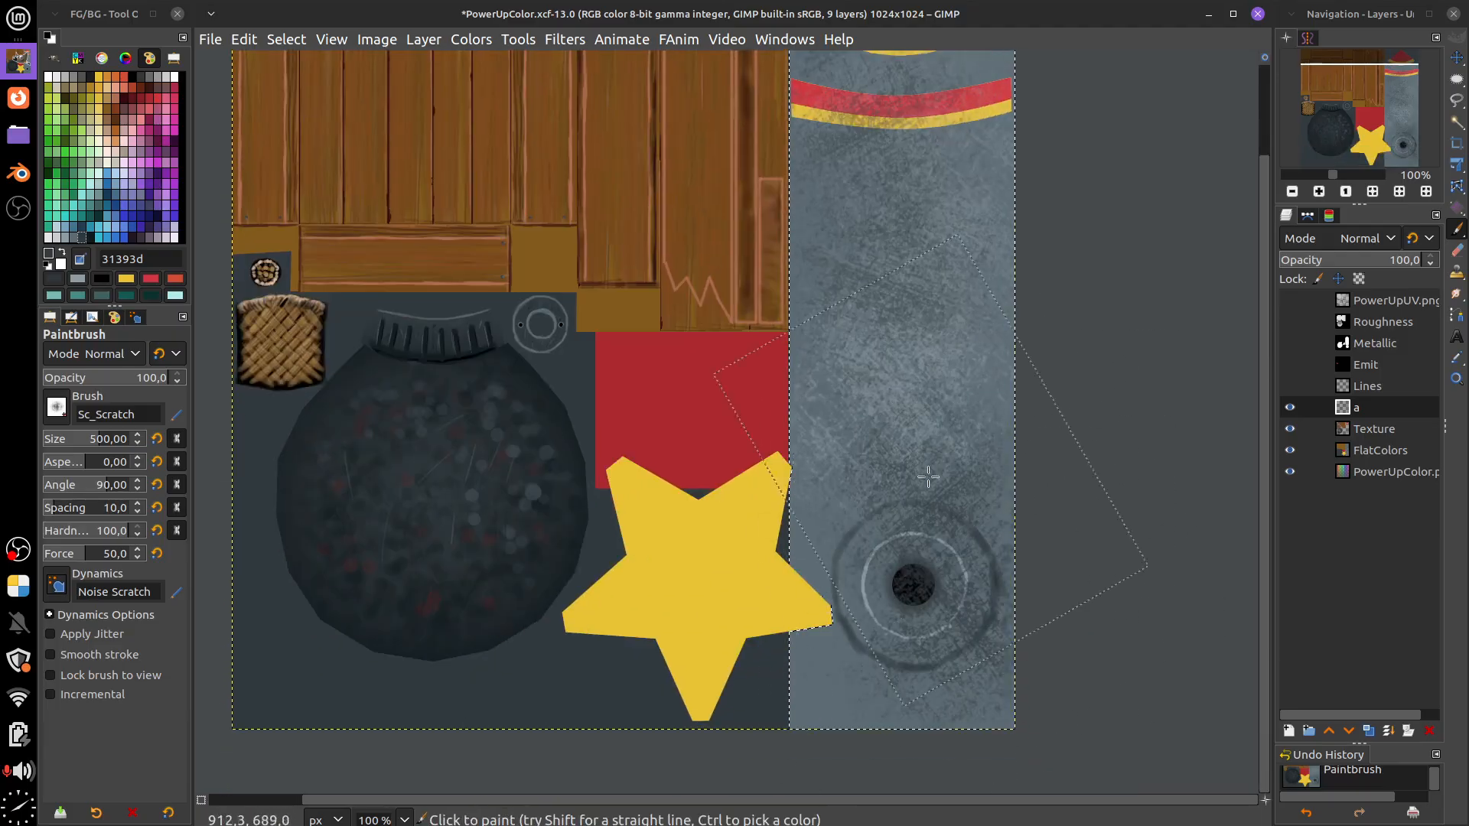
drag(1017, 466, 997, 525)
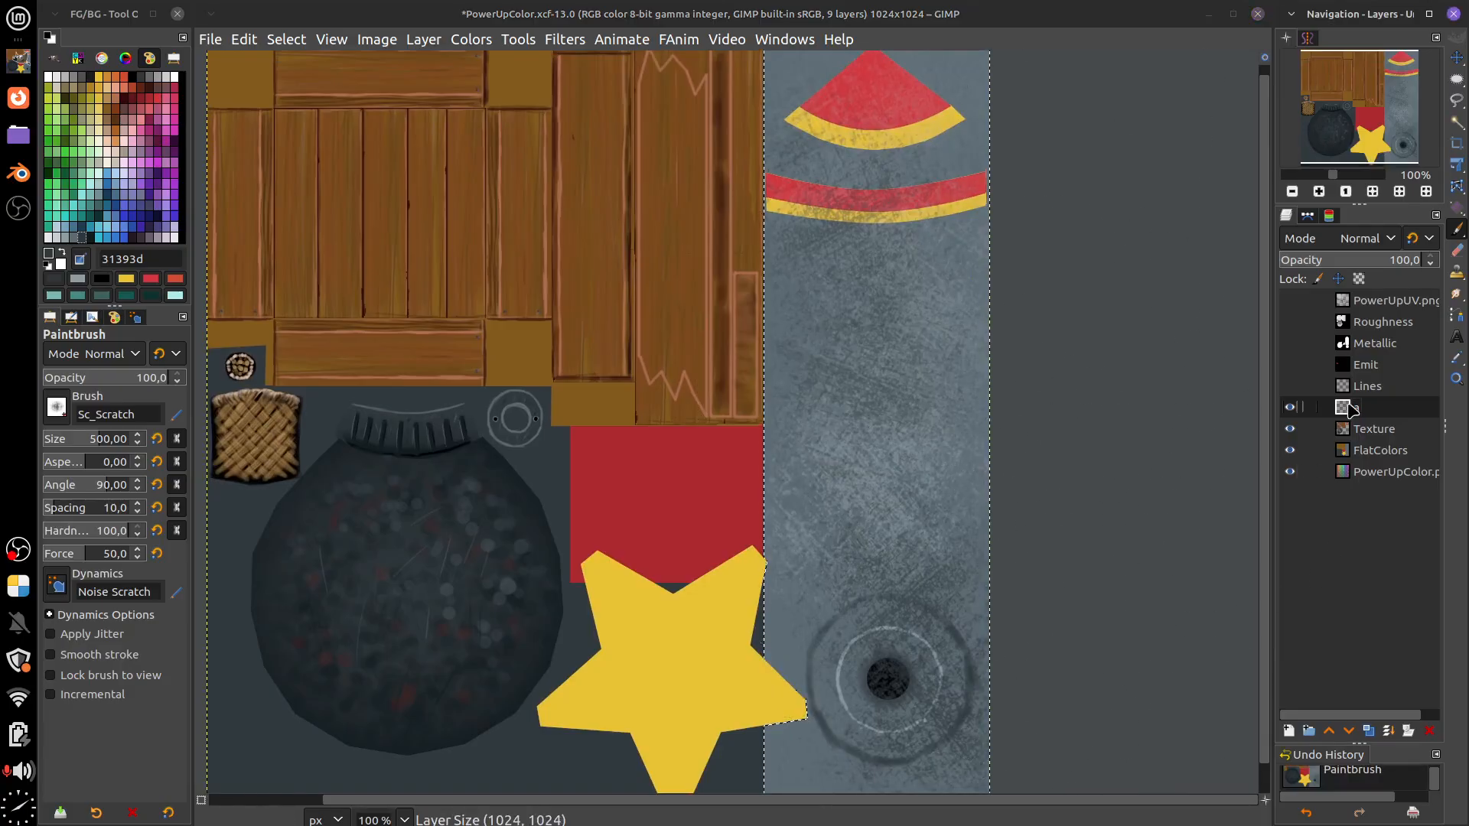
Try layer a beneath the Texture layer, return it above, and set its blend mode to Grain merge
drag(1348, 409, 1356, 437)
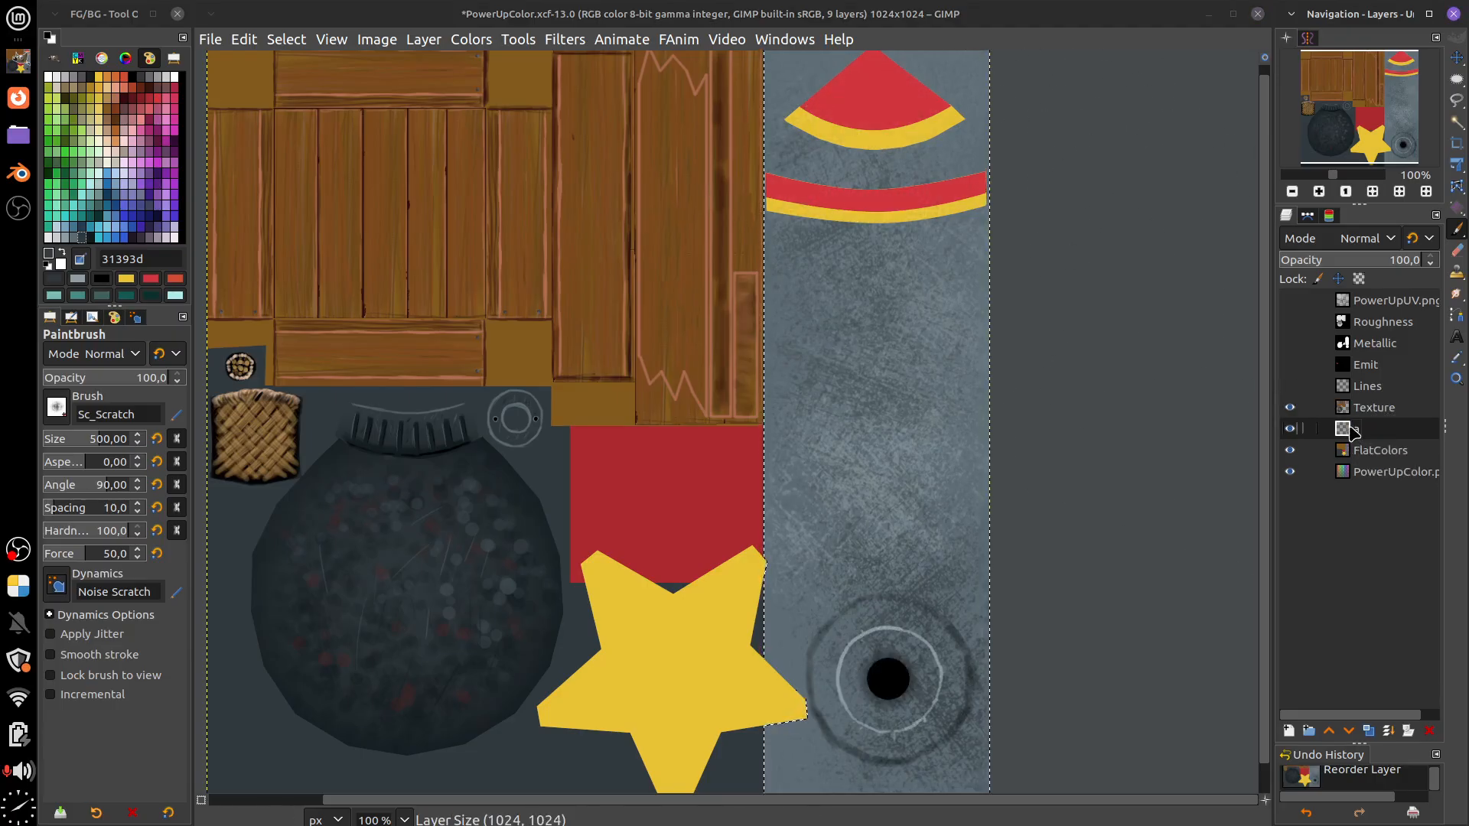
drag(1351, 430, 1353, 407)
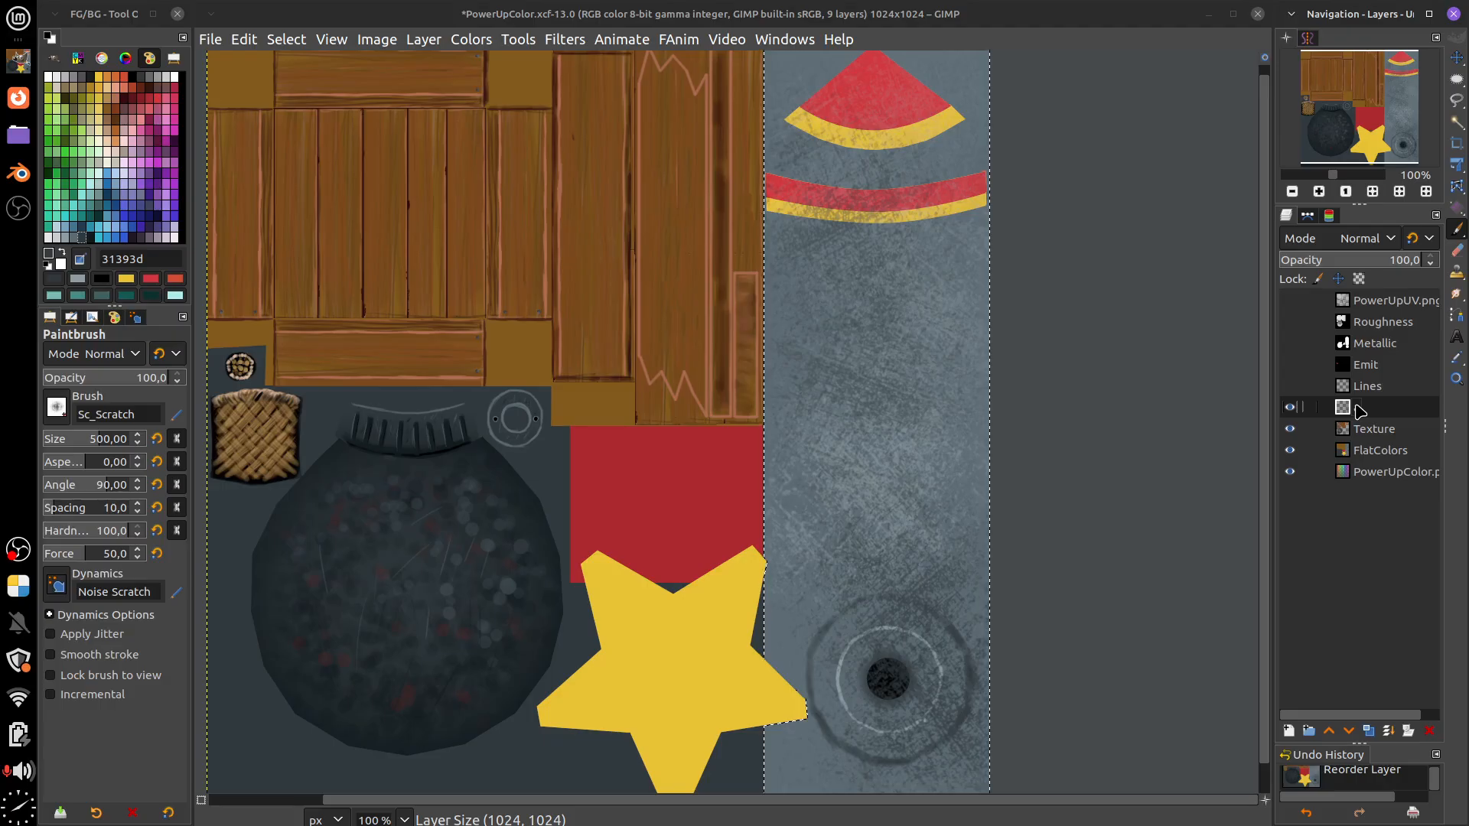
click(1366, 240)
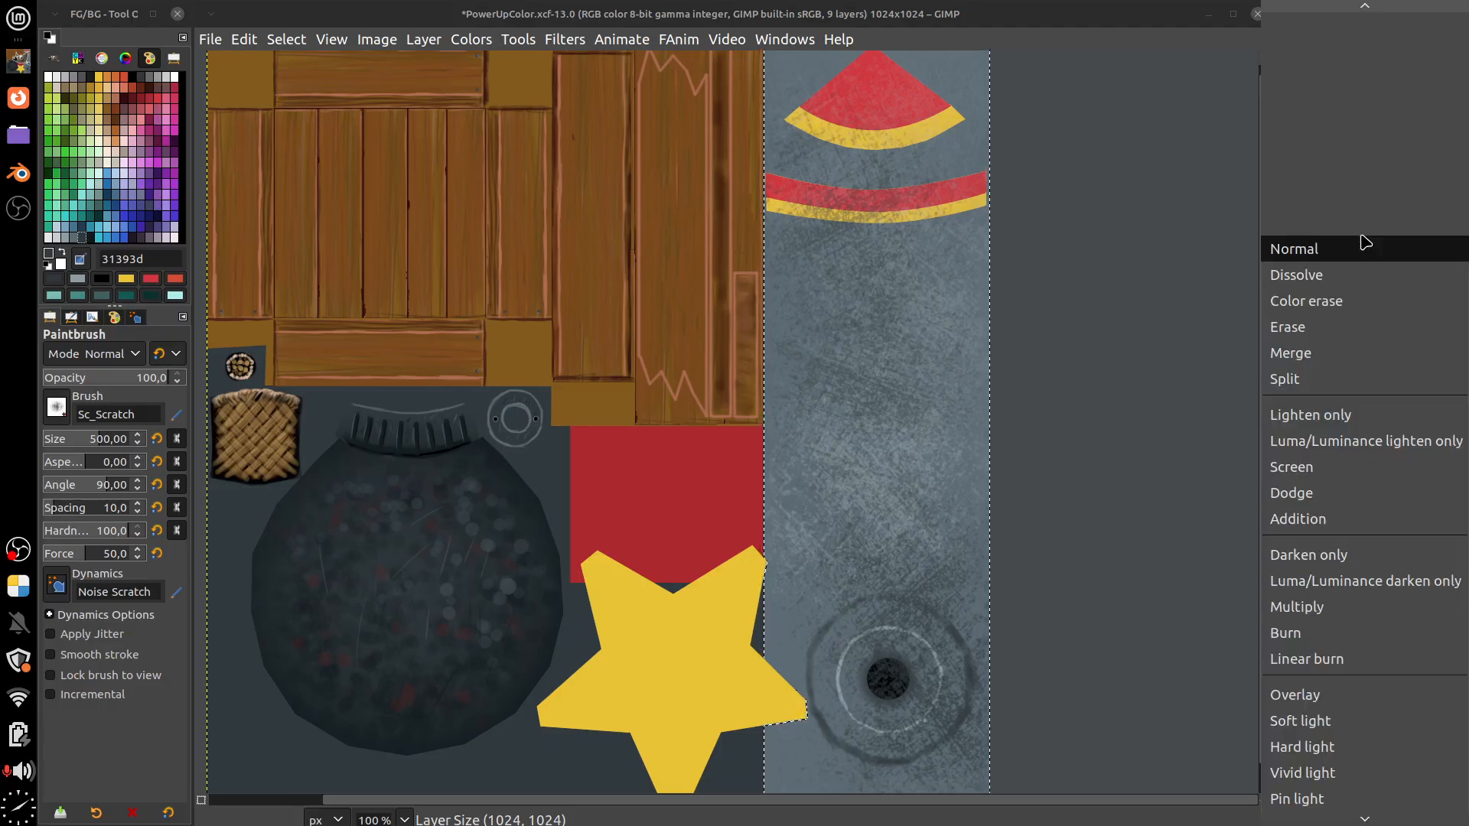
mouse_move(1377, 818)
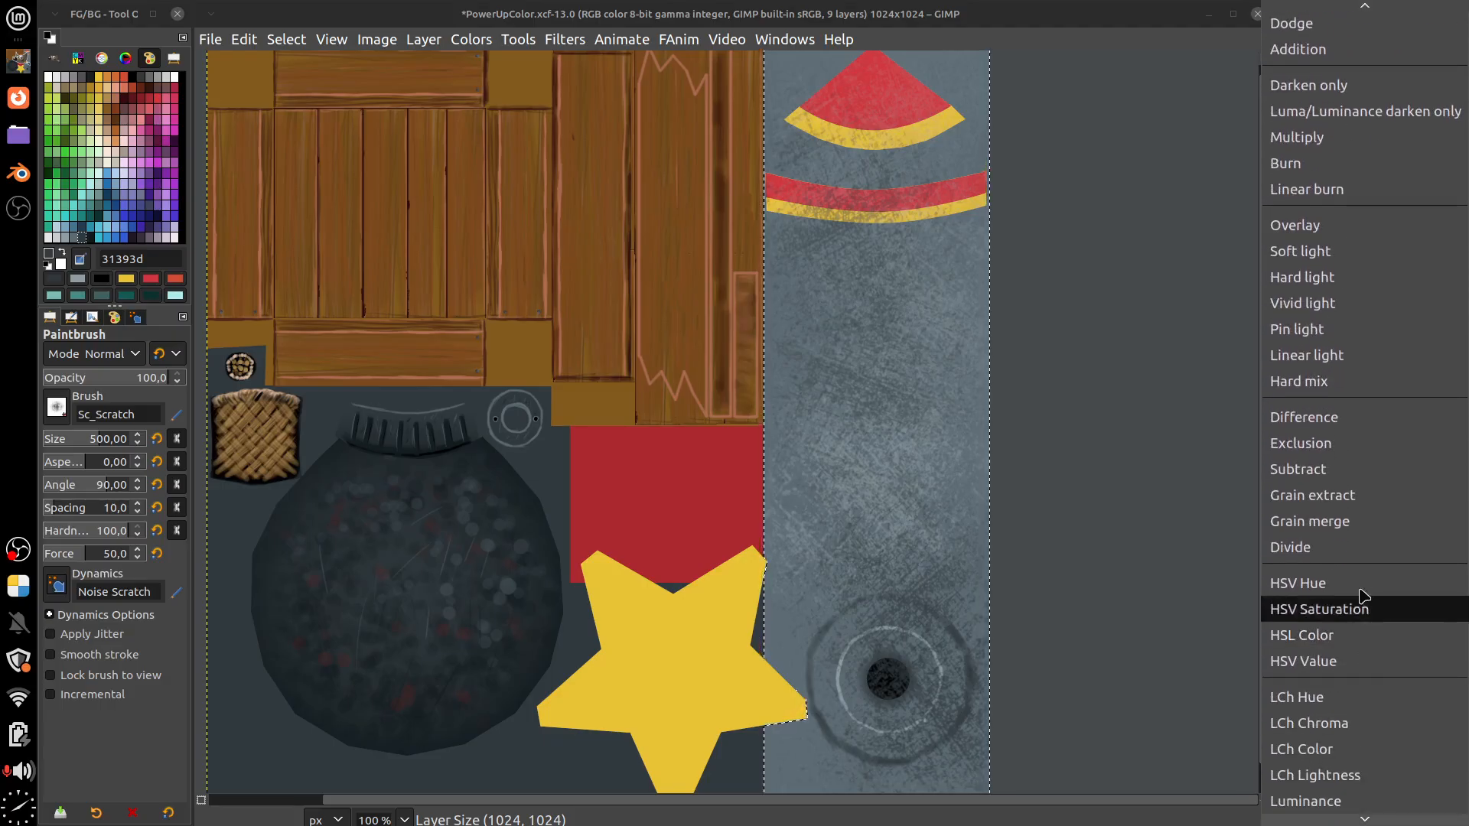
click(1355, 521)
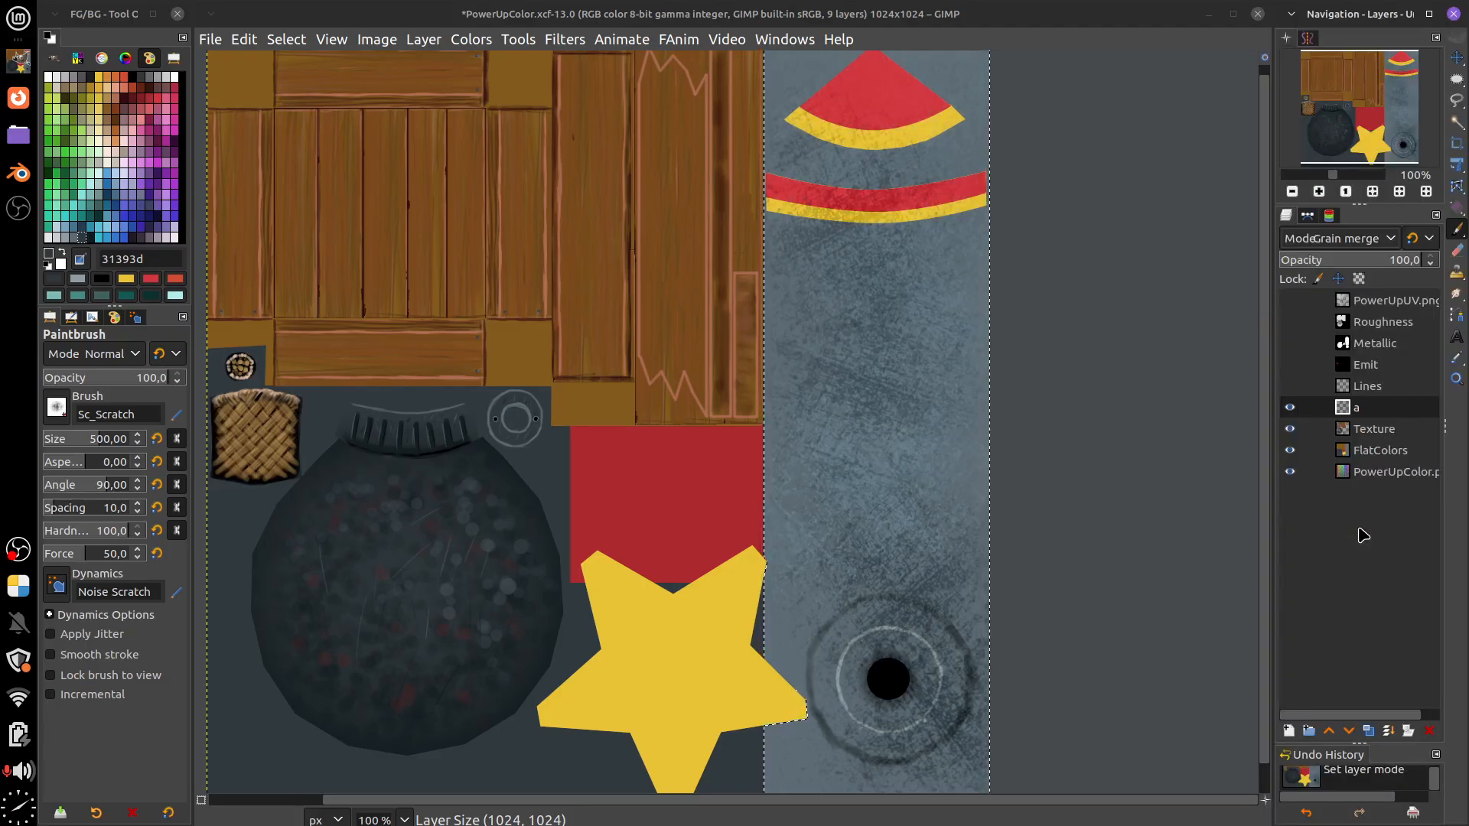
Try the Overlay blend mode on layer a and return it to Grain merge
click(1372, 240)
scroll(1331, 46, up, 5)
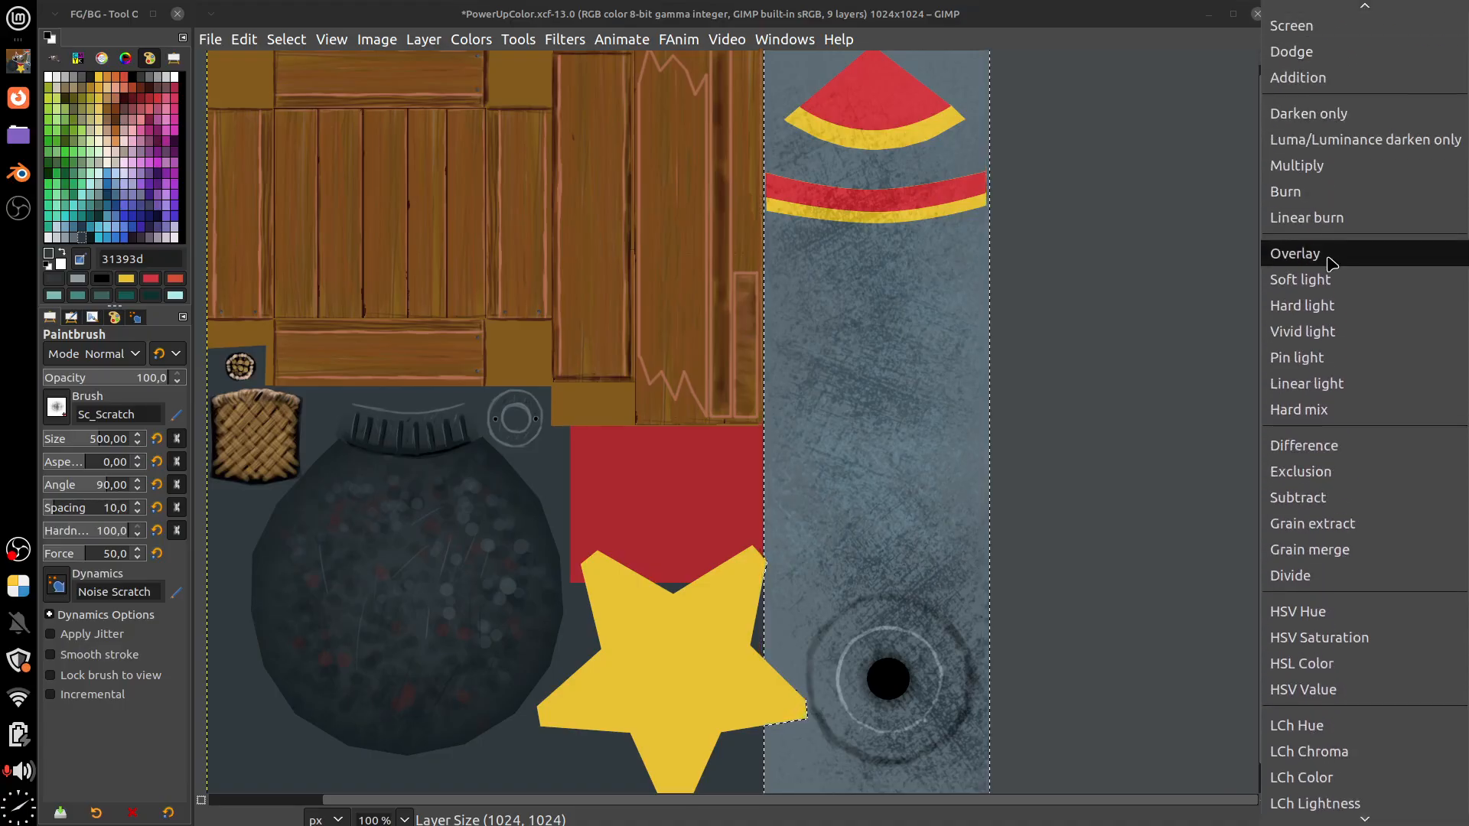
click(1332, 257)
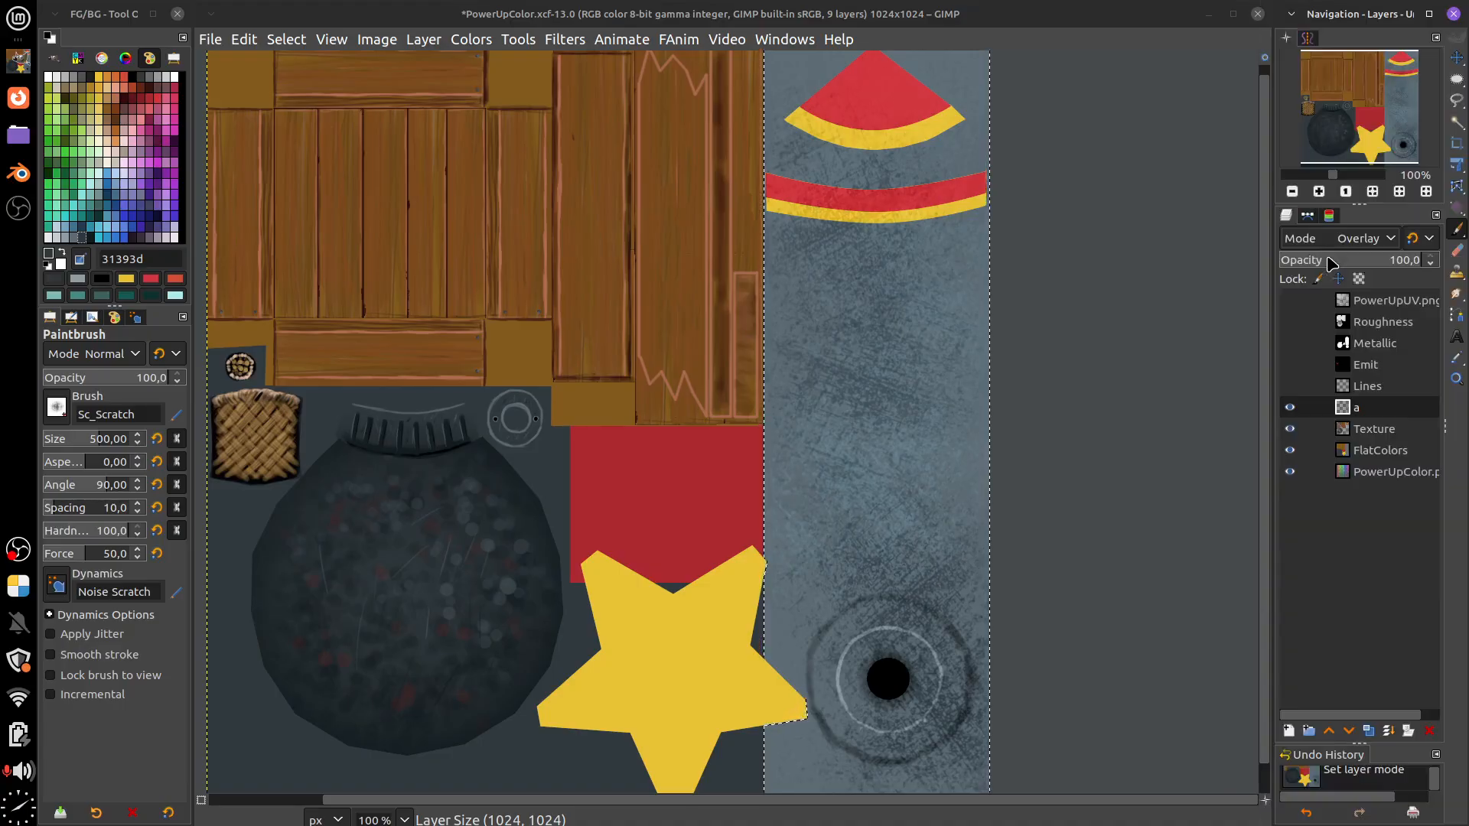
click(1384, 243)
click(1341, 531)
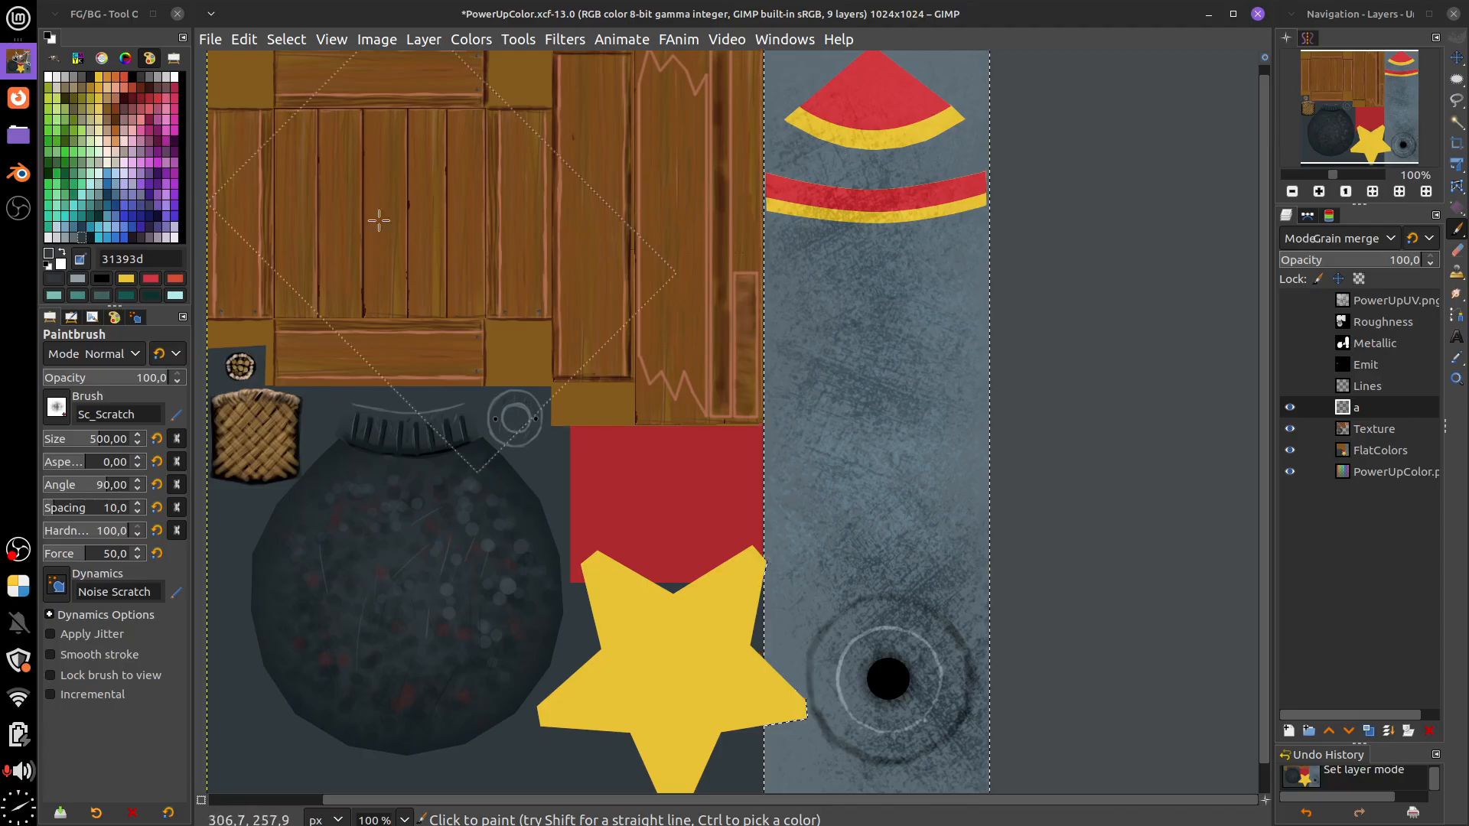
Paint darker scratches in color 141c20 on the upper missile body below the stripes, undoing and redoing the first stroke
click(91, 237)
click(1008, 232)
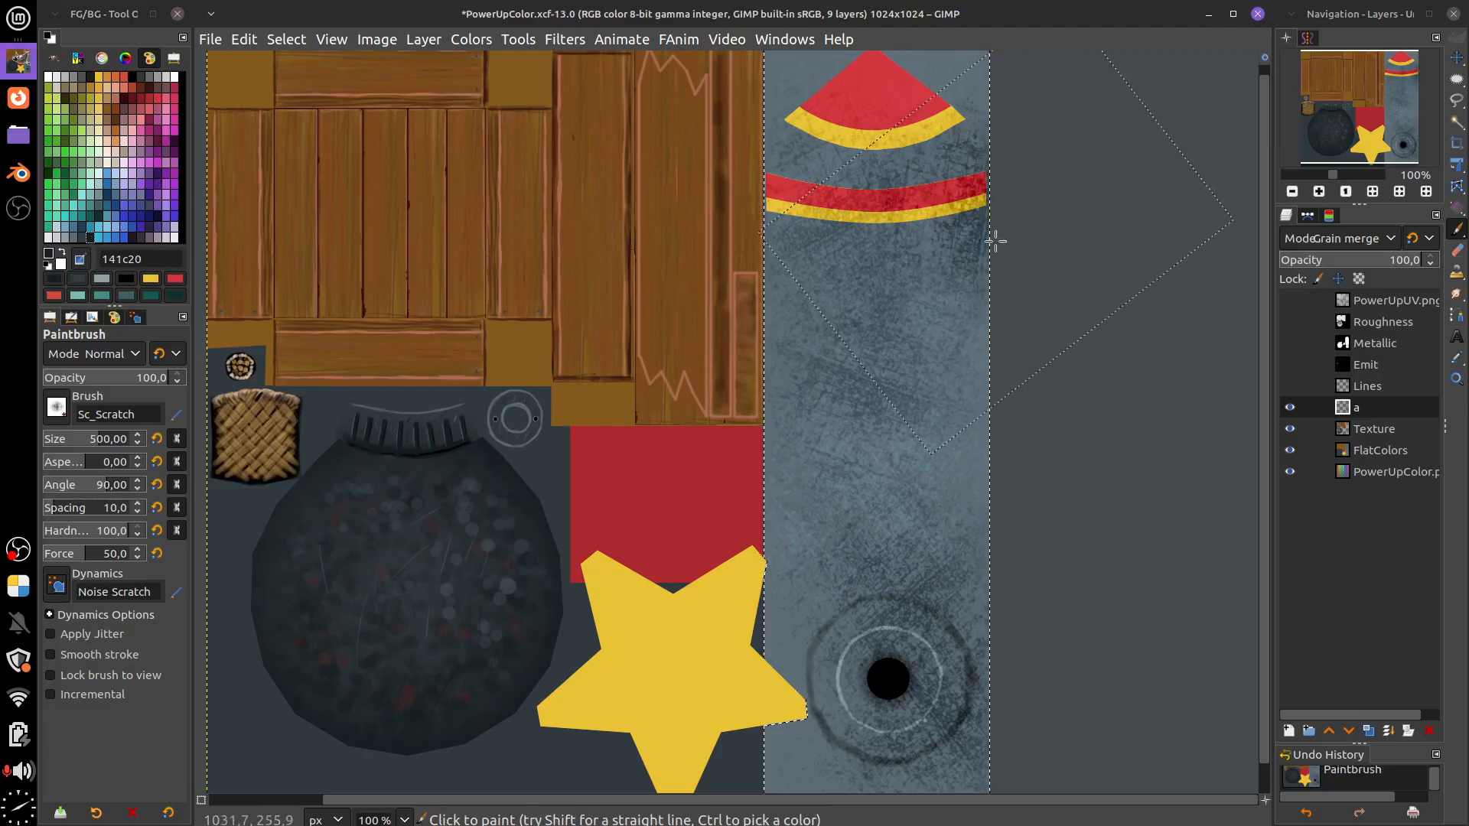
key(ctrl+z)
click(964, 274)
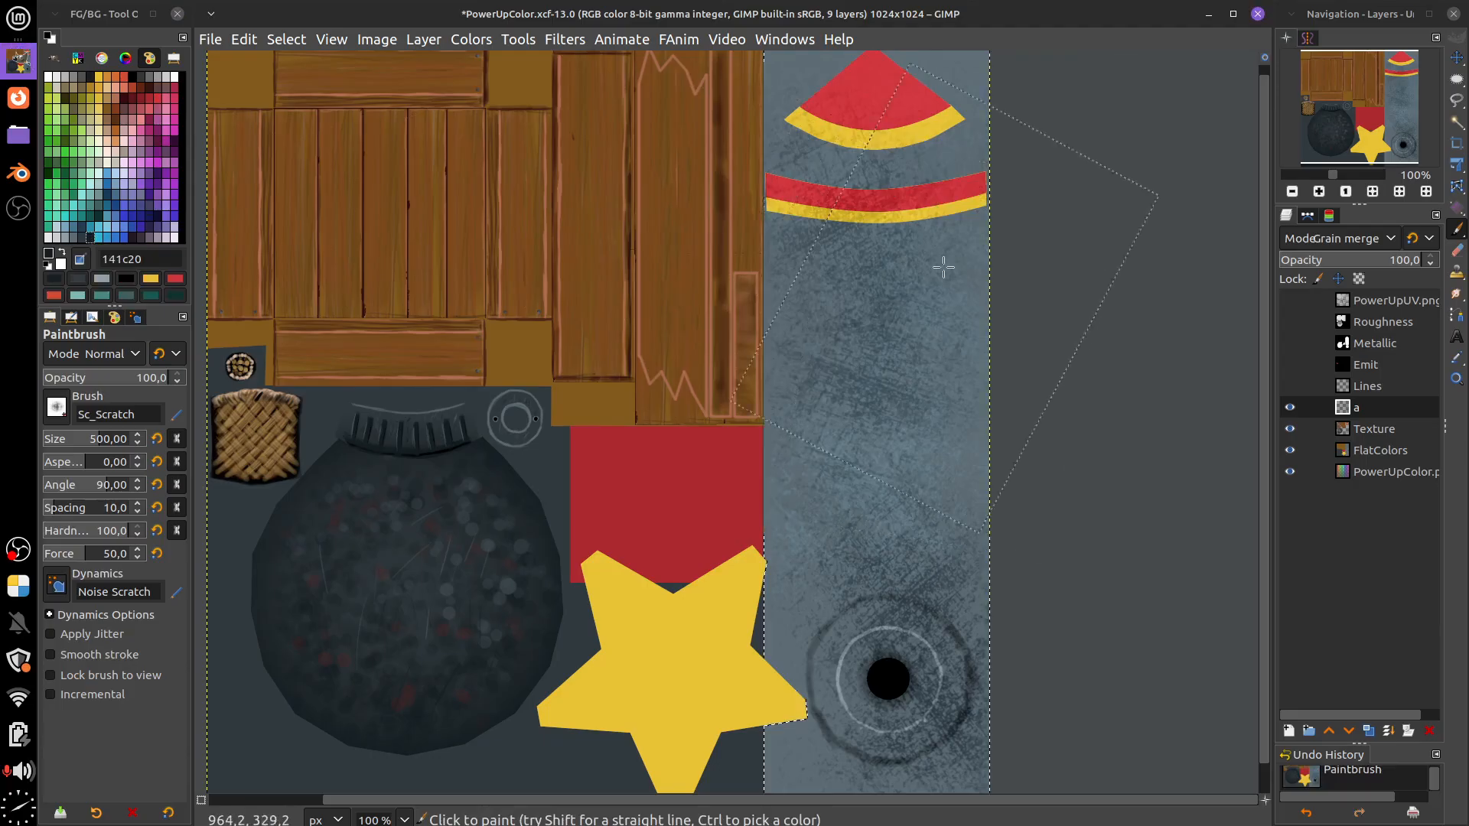
click(950, 239)
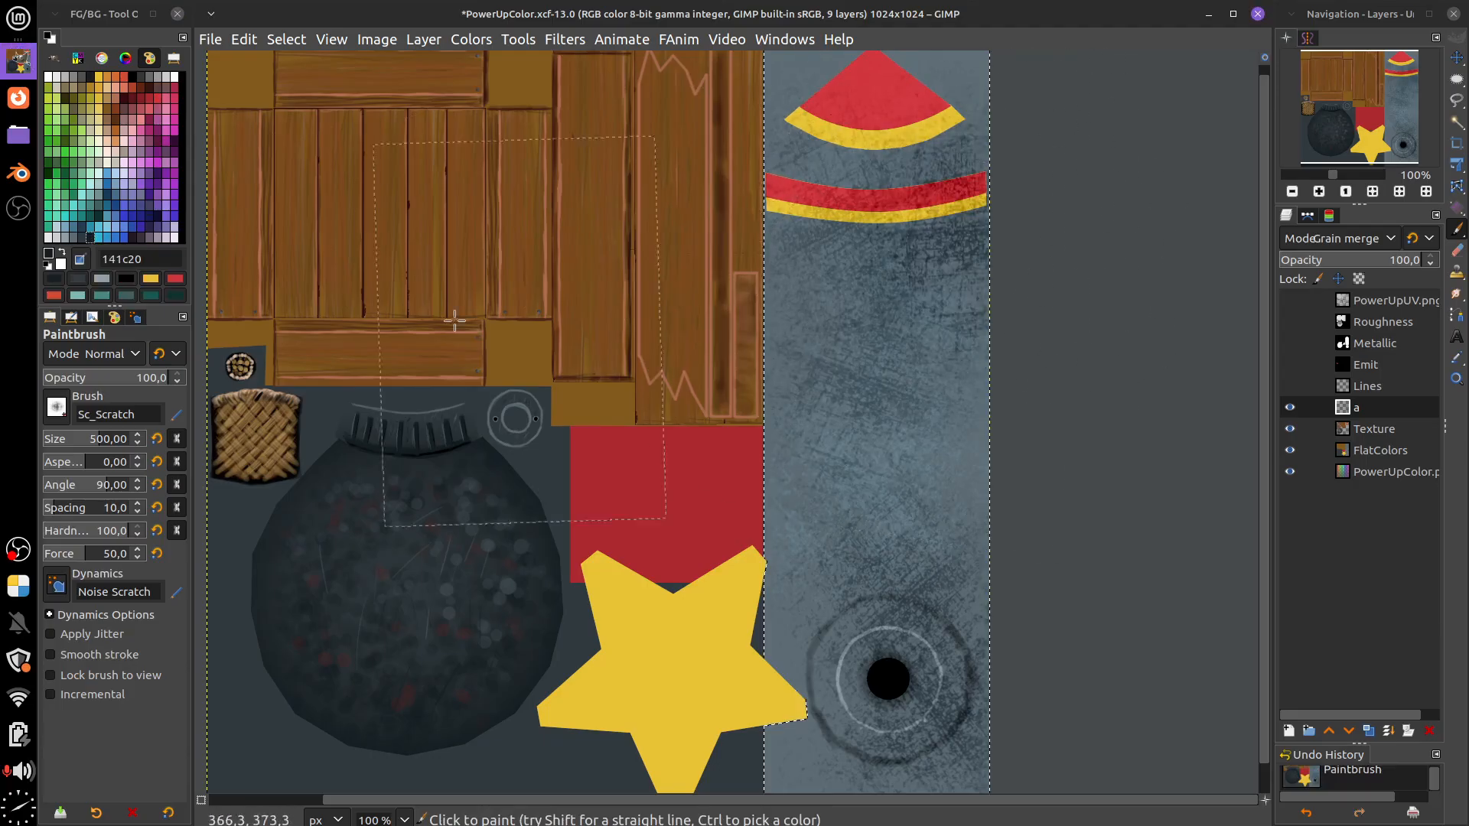
Paint pale scratches in color c8cfd2 around the missile's red and yellow stripes, undoing the trial strokes on the body
click(57, 237)
click(879, 345)
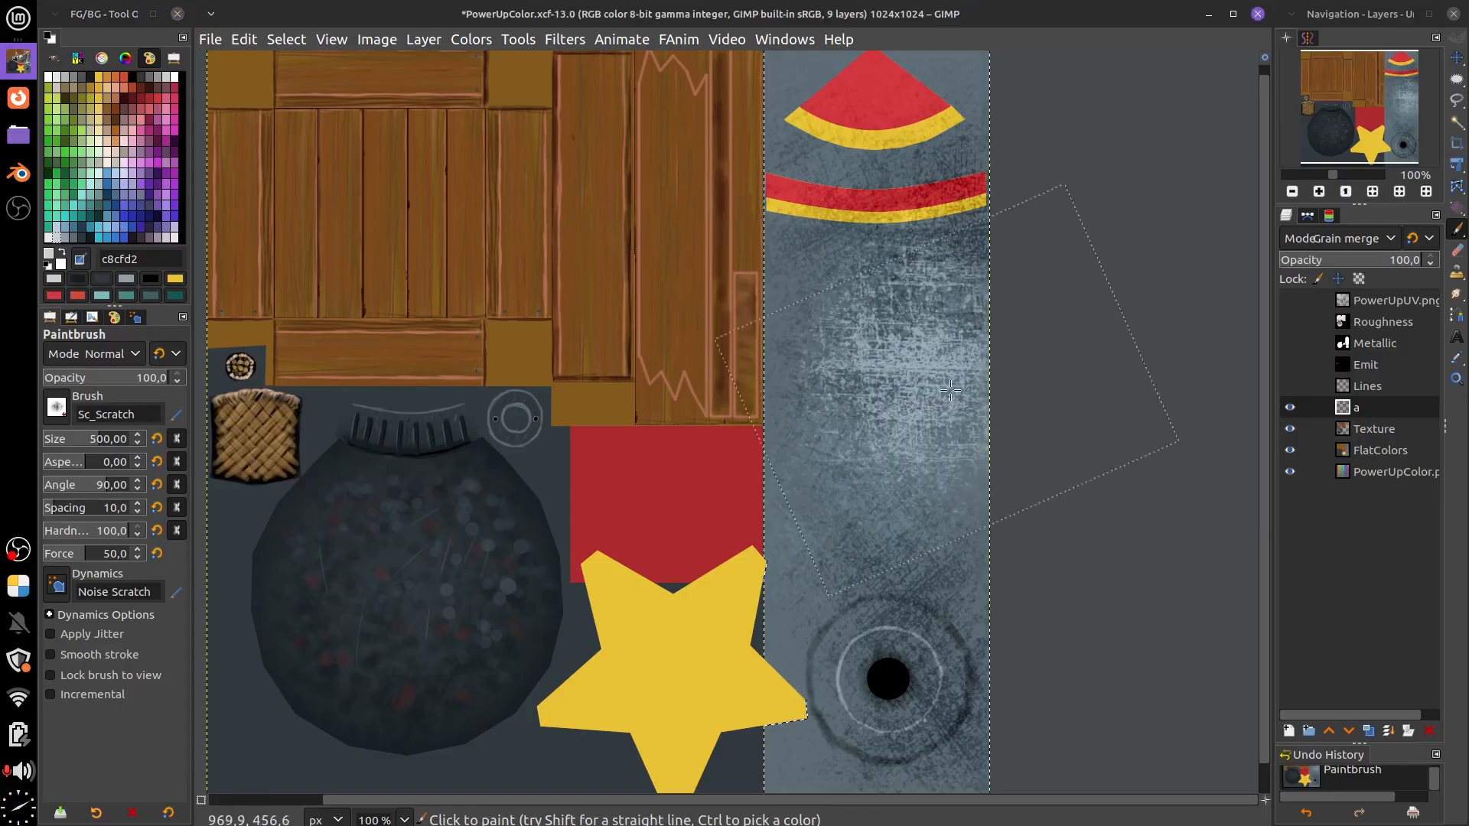
key(ctrl+z)
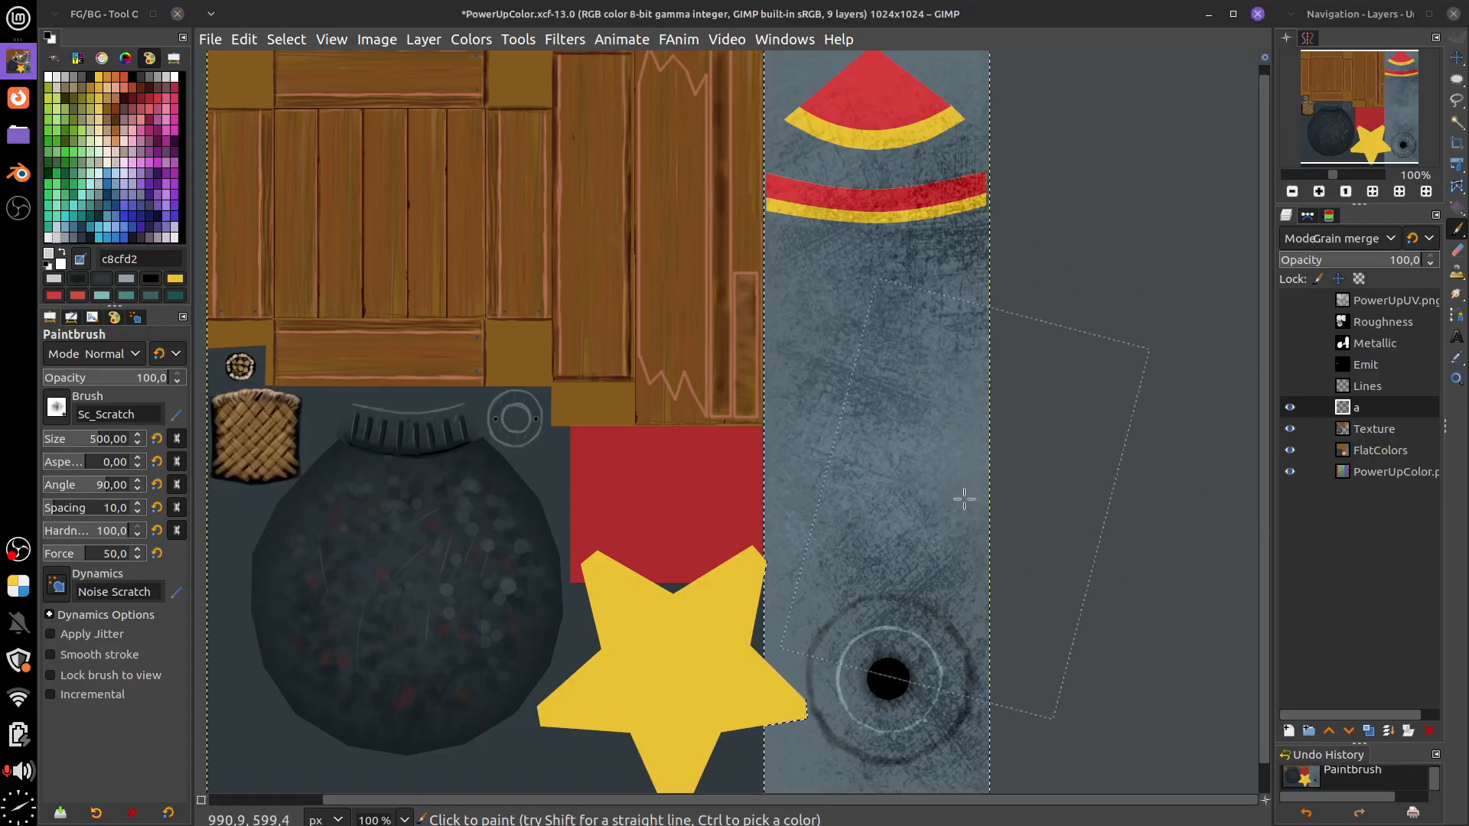
click(918, 398)
key(ctrl+z)
click(892, 191)
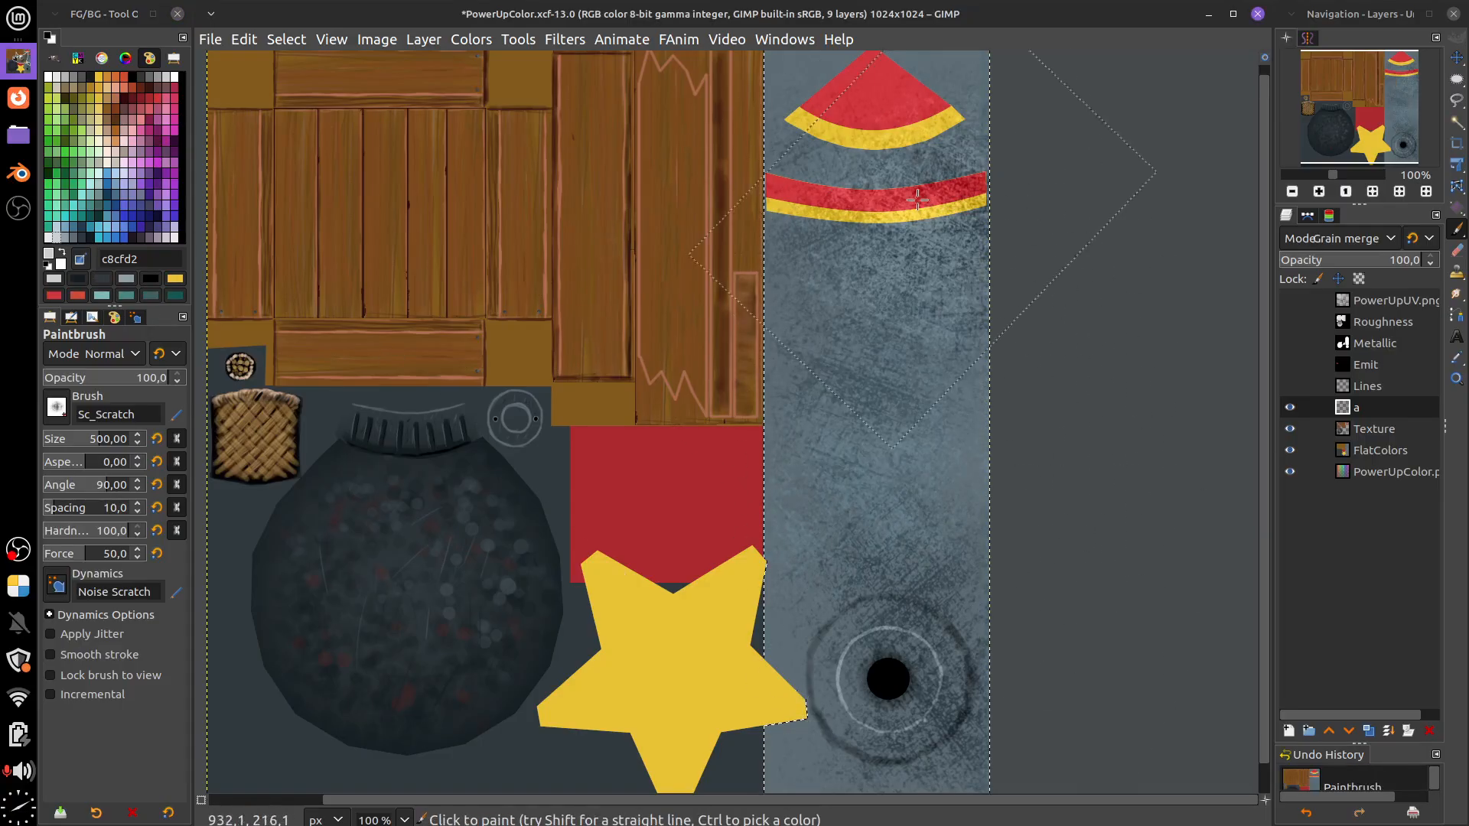
Paint pale scratches over the missile's red and yellow nose tip in colors c8cfd2 and 909fa6, undoing the first trial stroke
scroll(898, 121, up, 3)
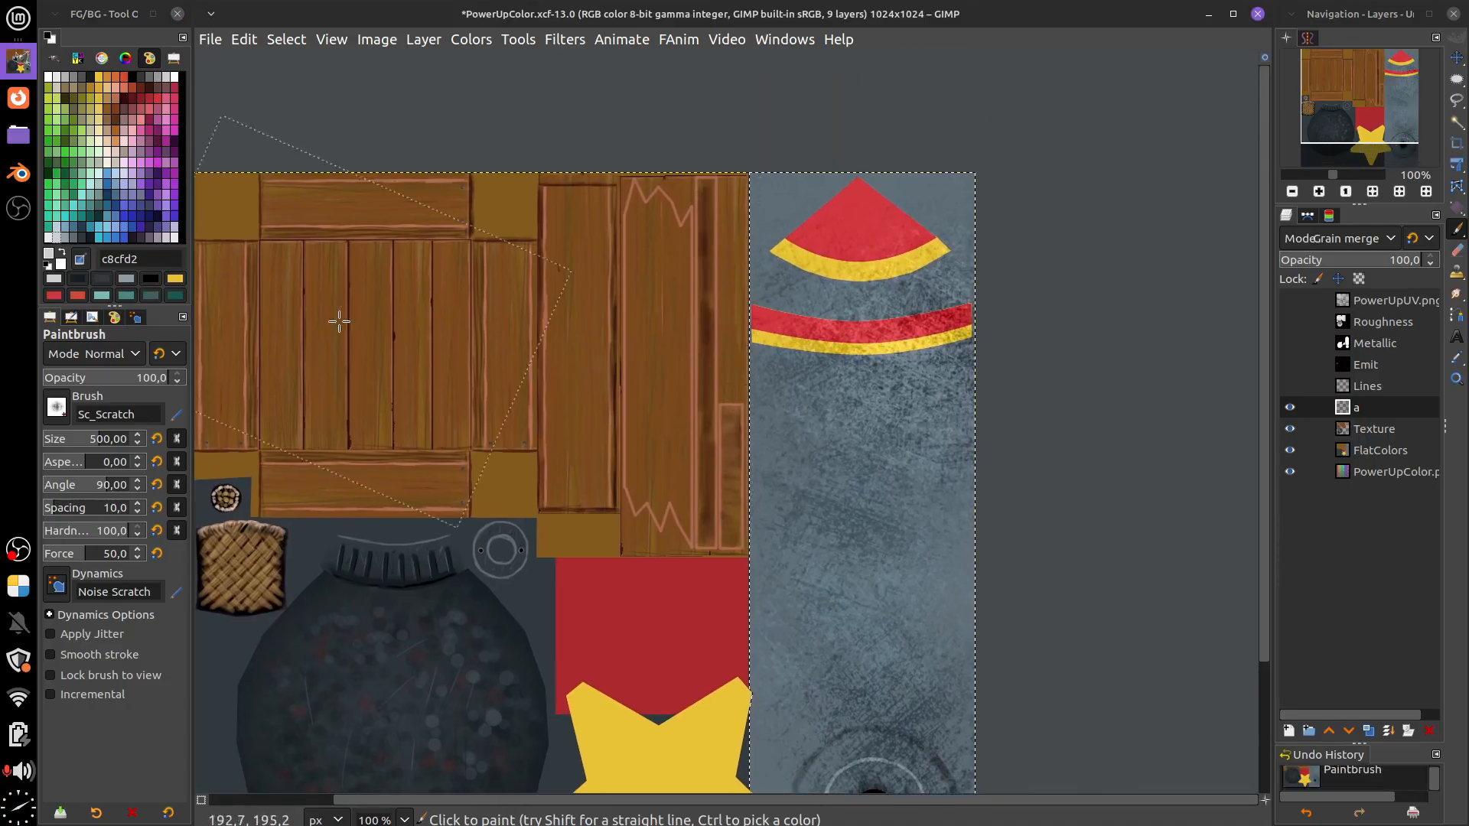
click(872, 161)
key(ctrl+z)
click(872, 161)
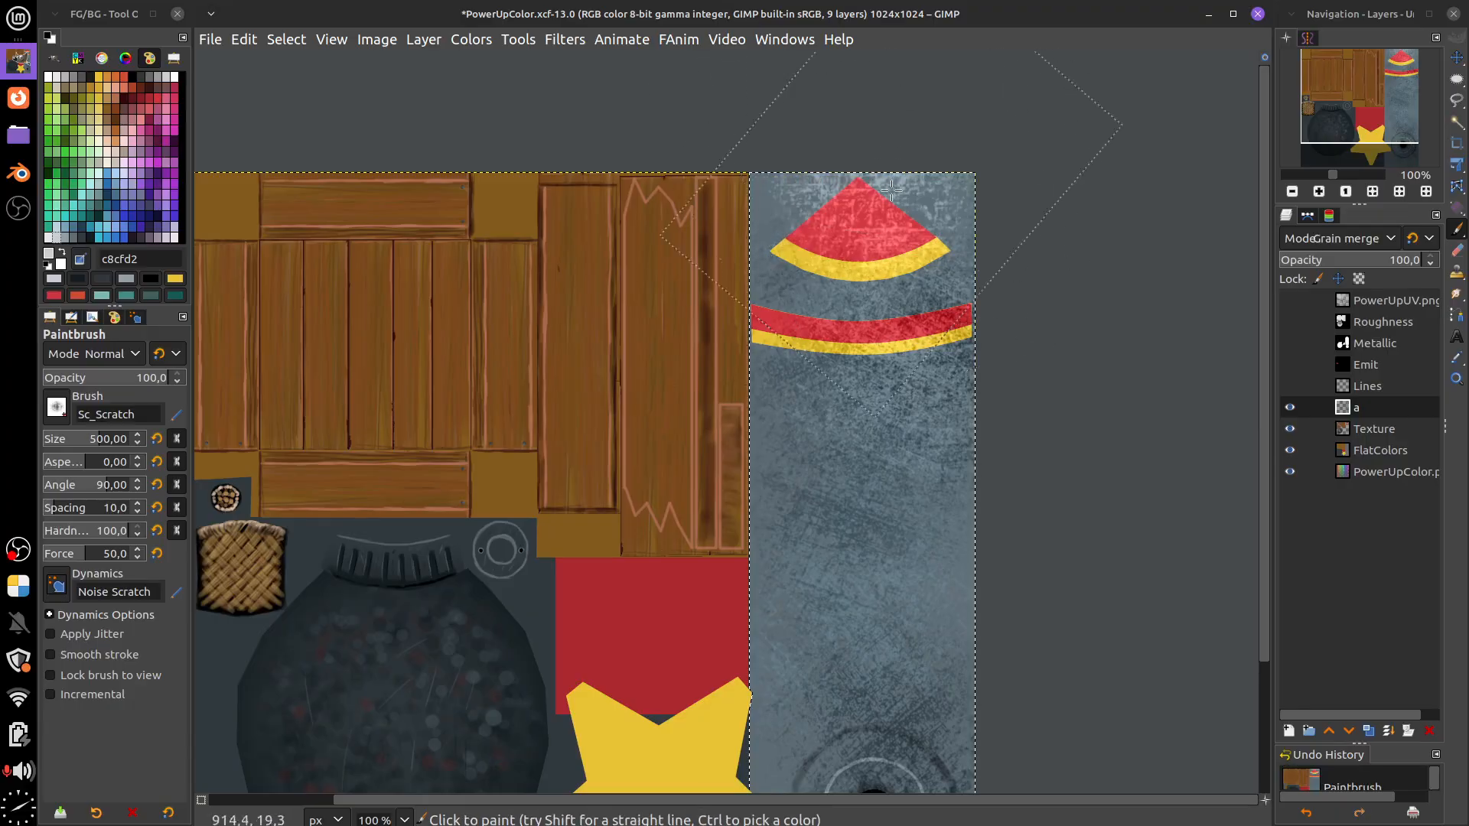
click(66, 238)
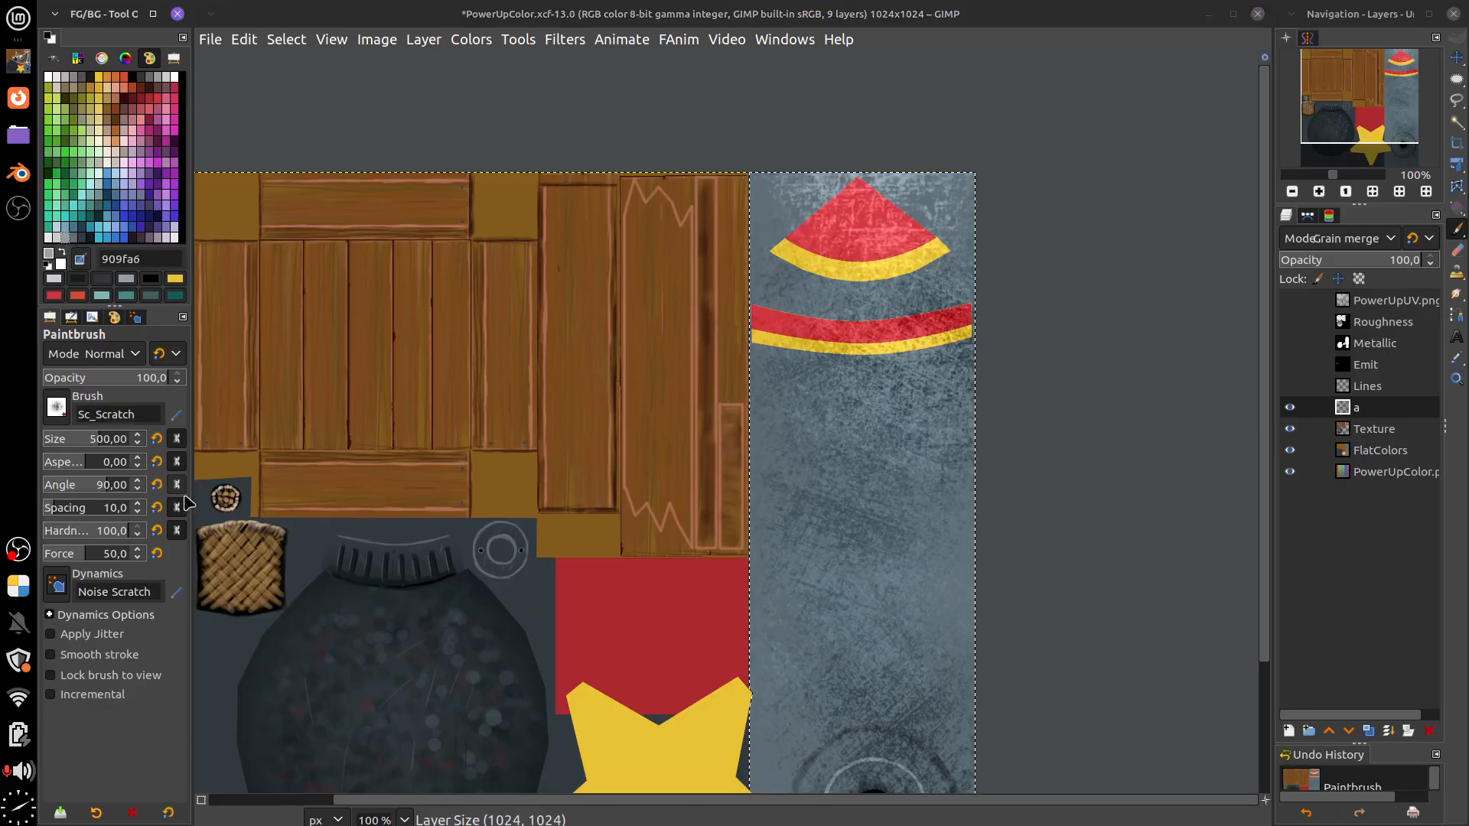
click(908, 228)
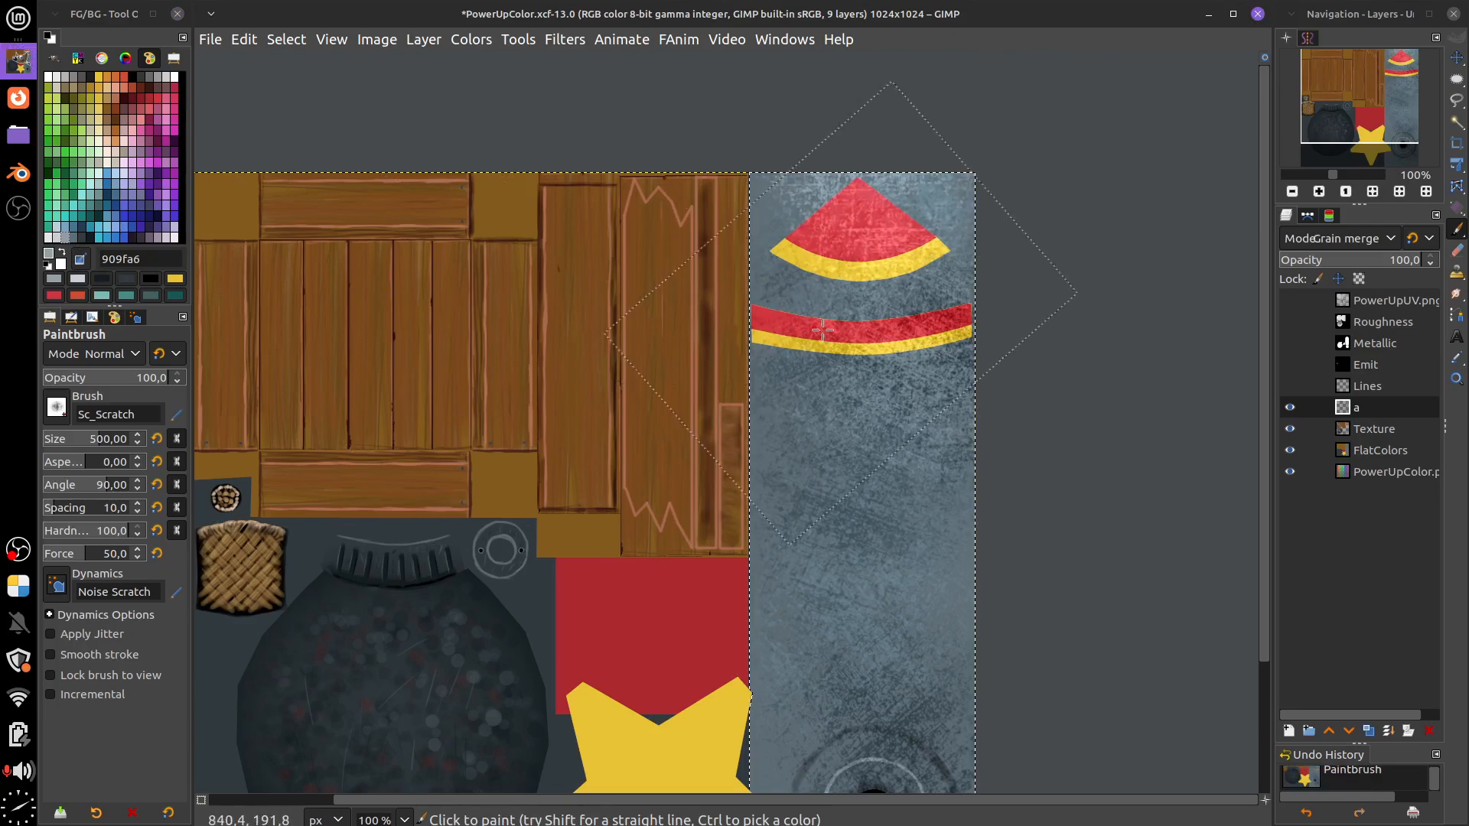
click(99, 316)
click(57, 237)
click(880, 253)
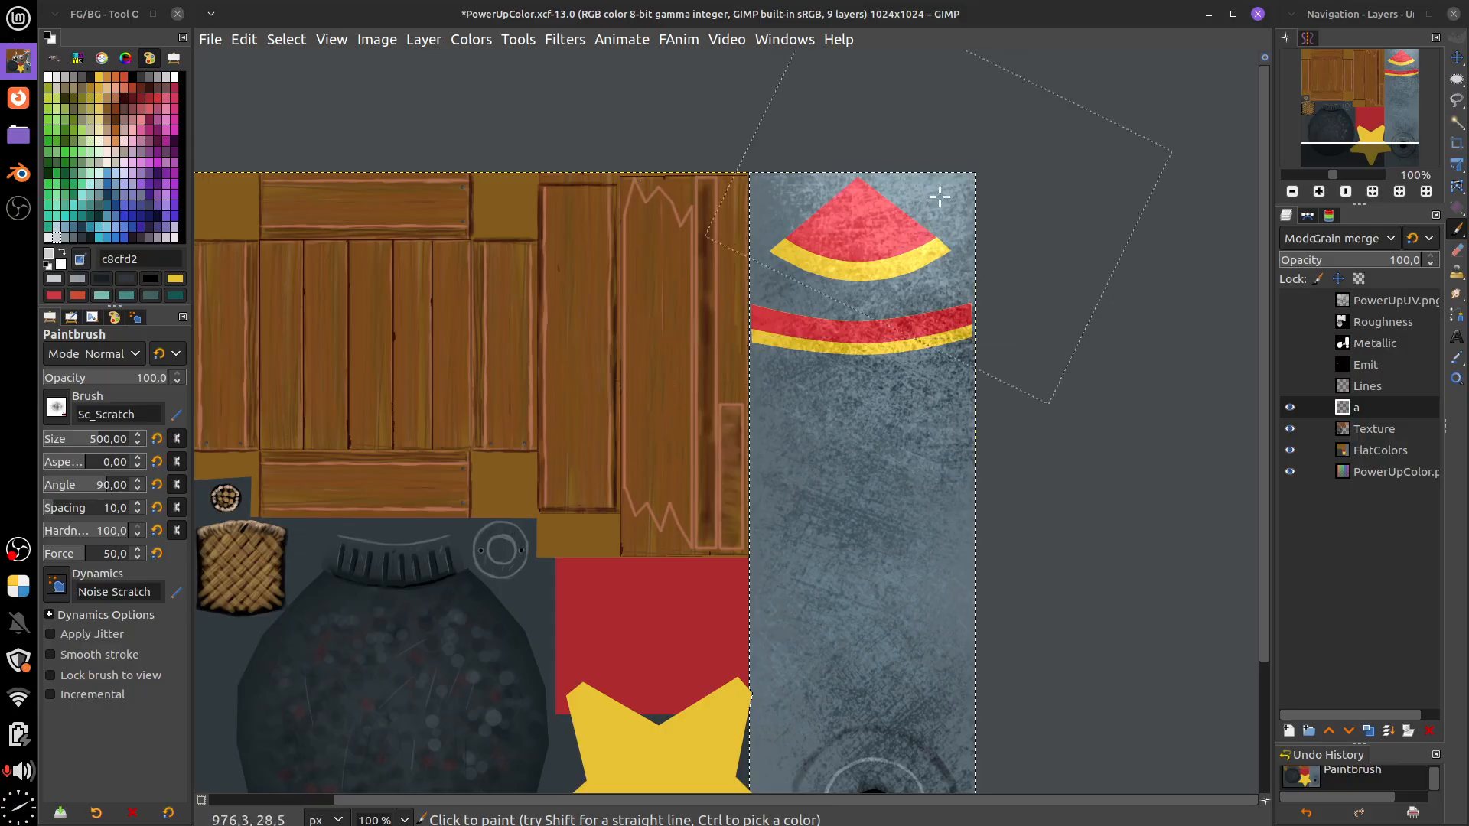
Look at the available brushes and open the Noise Scratch dynamics to examine its mapping matrix
click(53, 416)
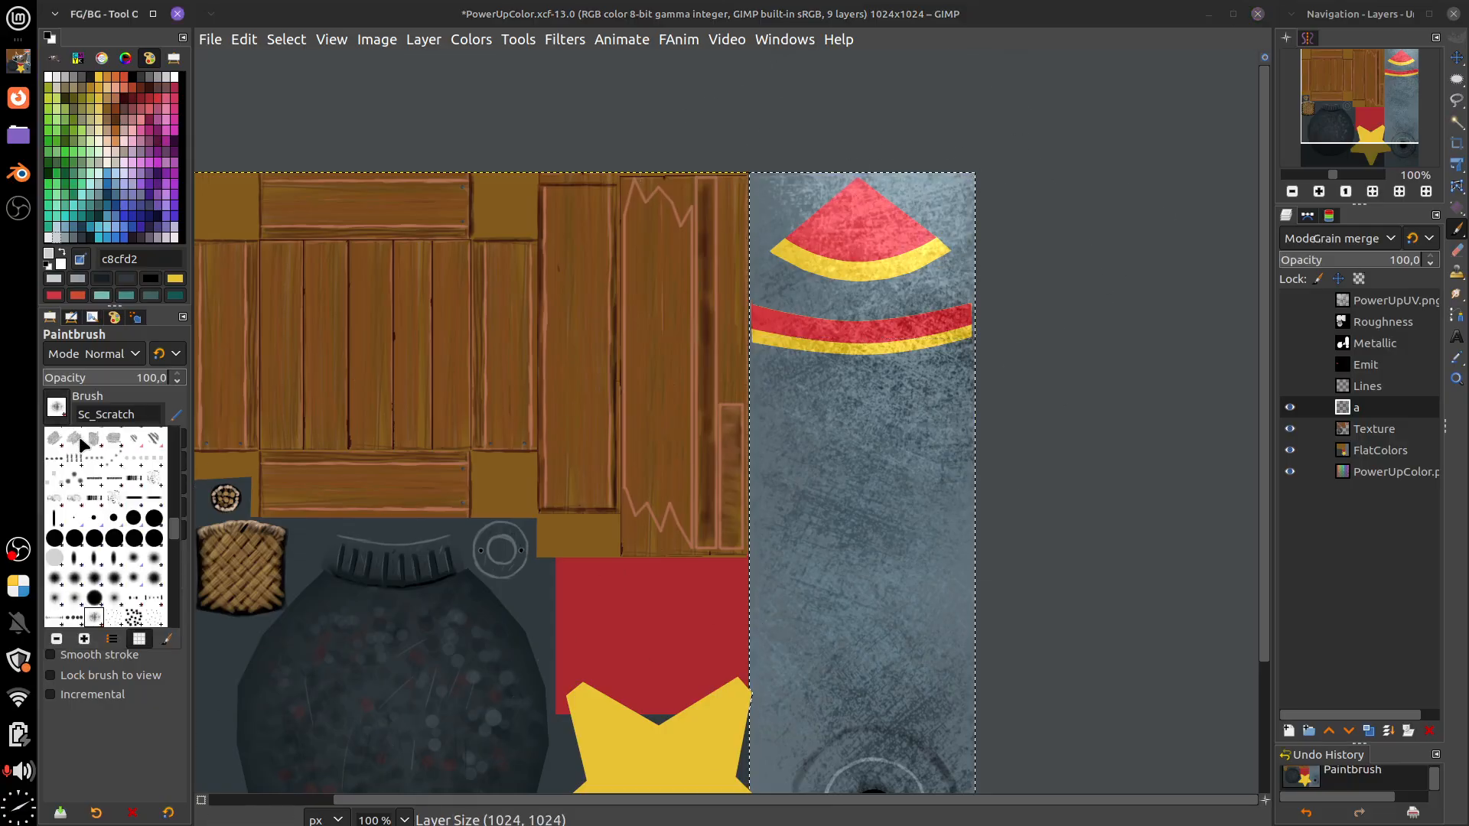
click(55, 411)
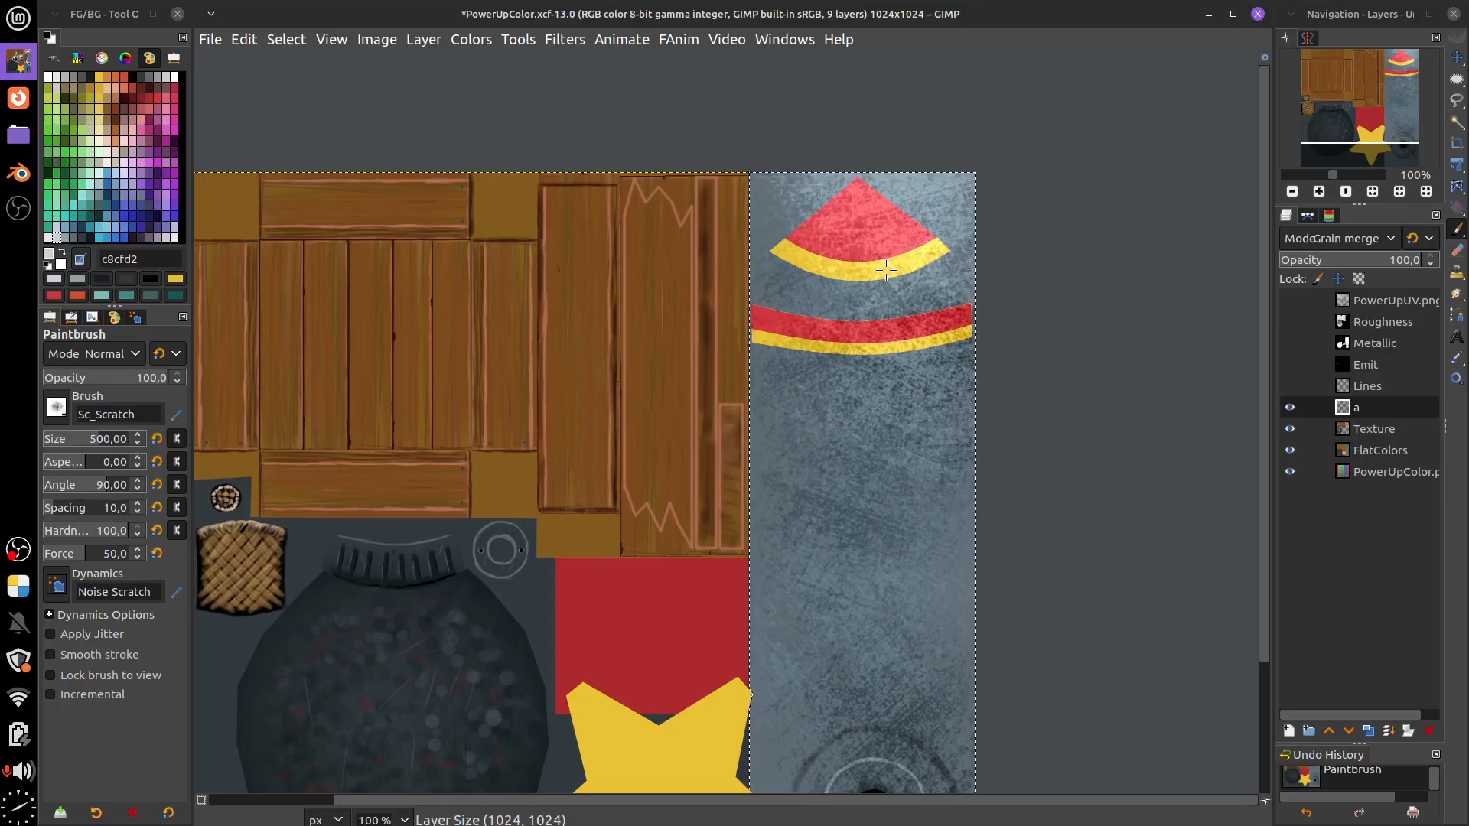
click(57, 585)
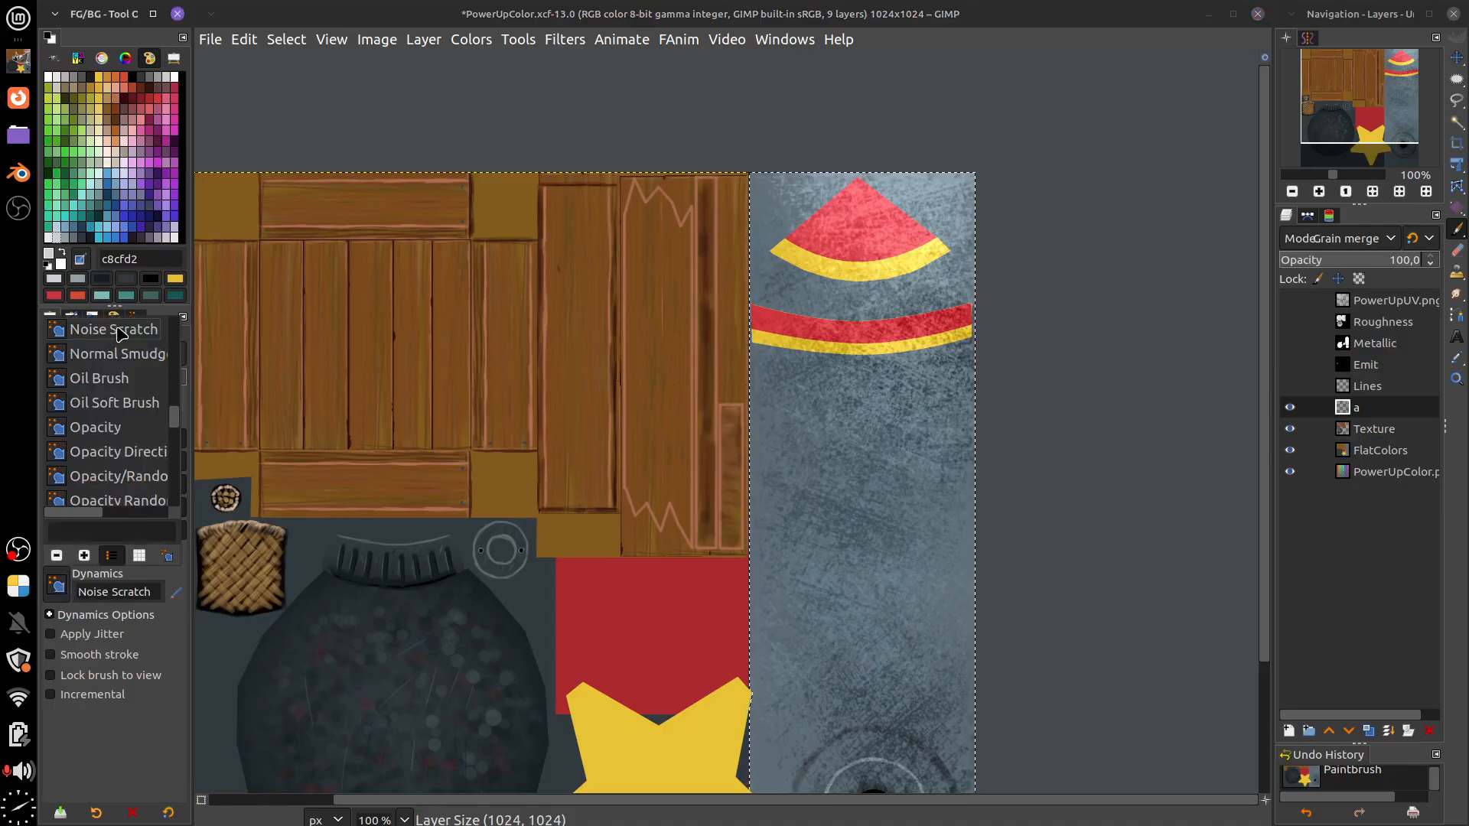
double_click(156, 324)
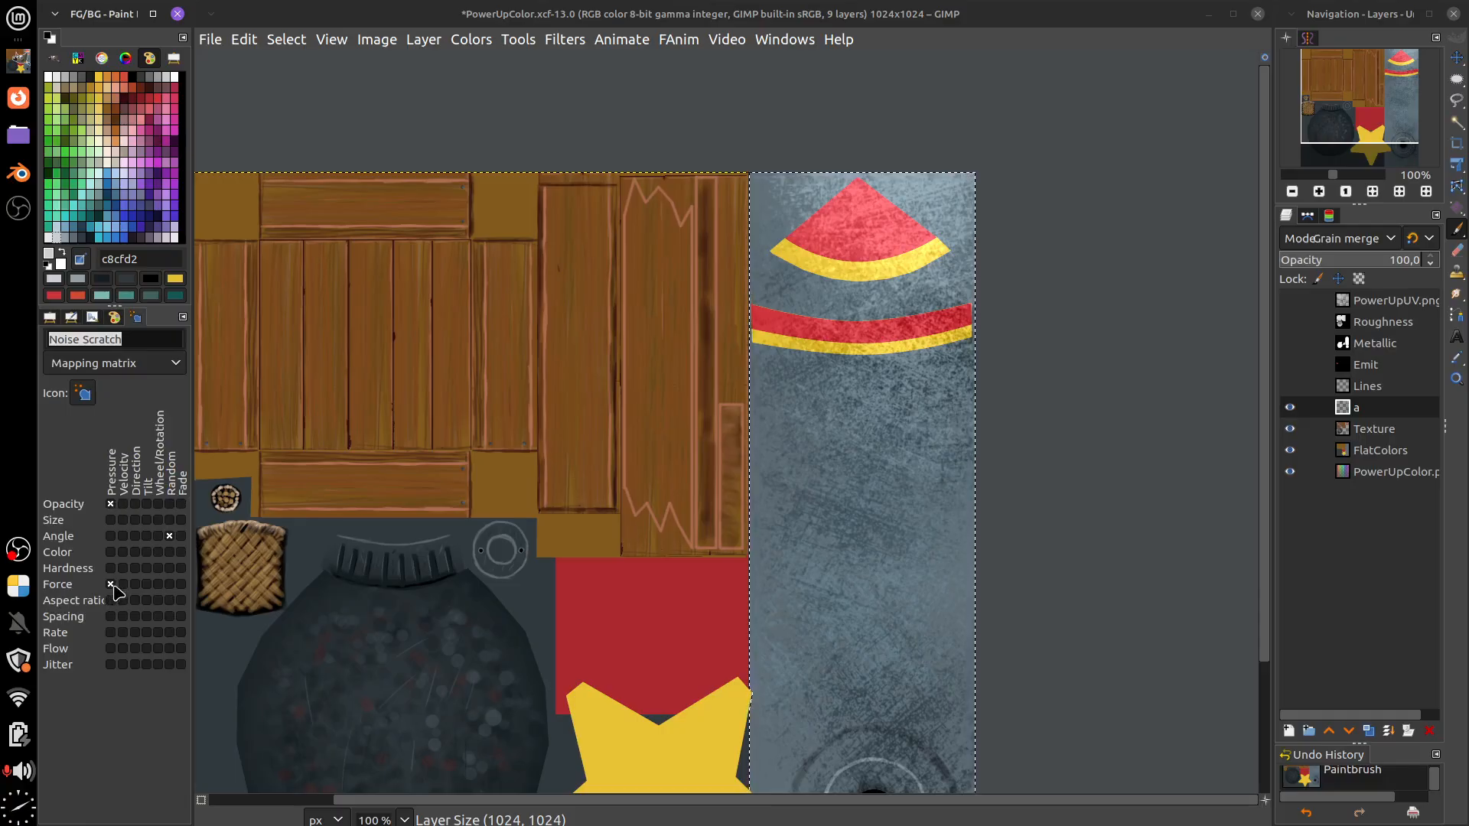
click(526, 594)
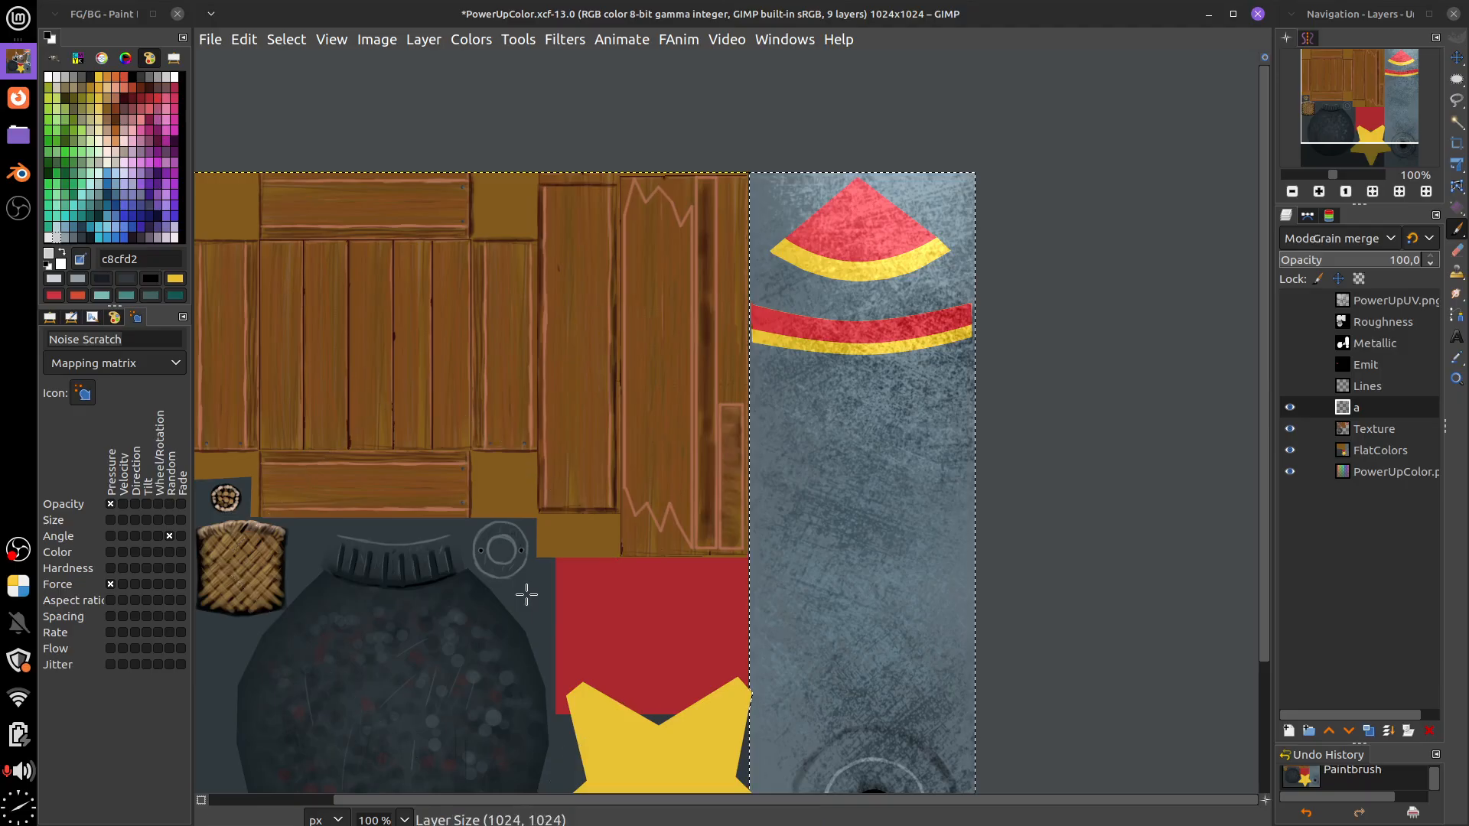
Lower layer a's opacity to about 60, then select the Texture layer and toggle its visibility off and on to compare
click(1368, 263)
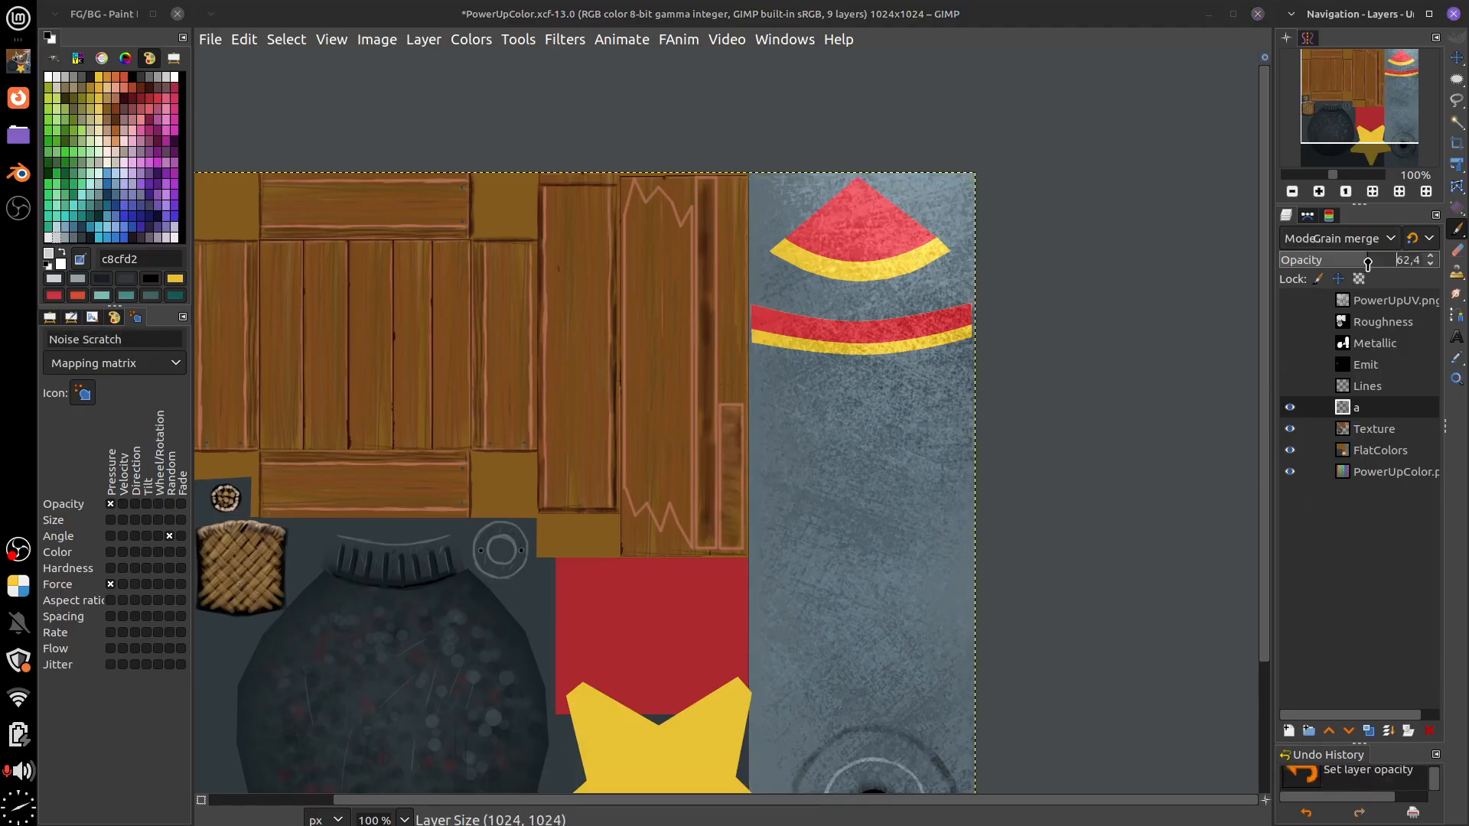
mouse_move(1368, 262)
mouse_down()
mouse_move(1357, 268)
mouse_move(1369, 267)
mouse_up()
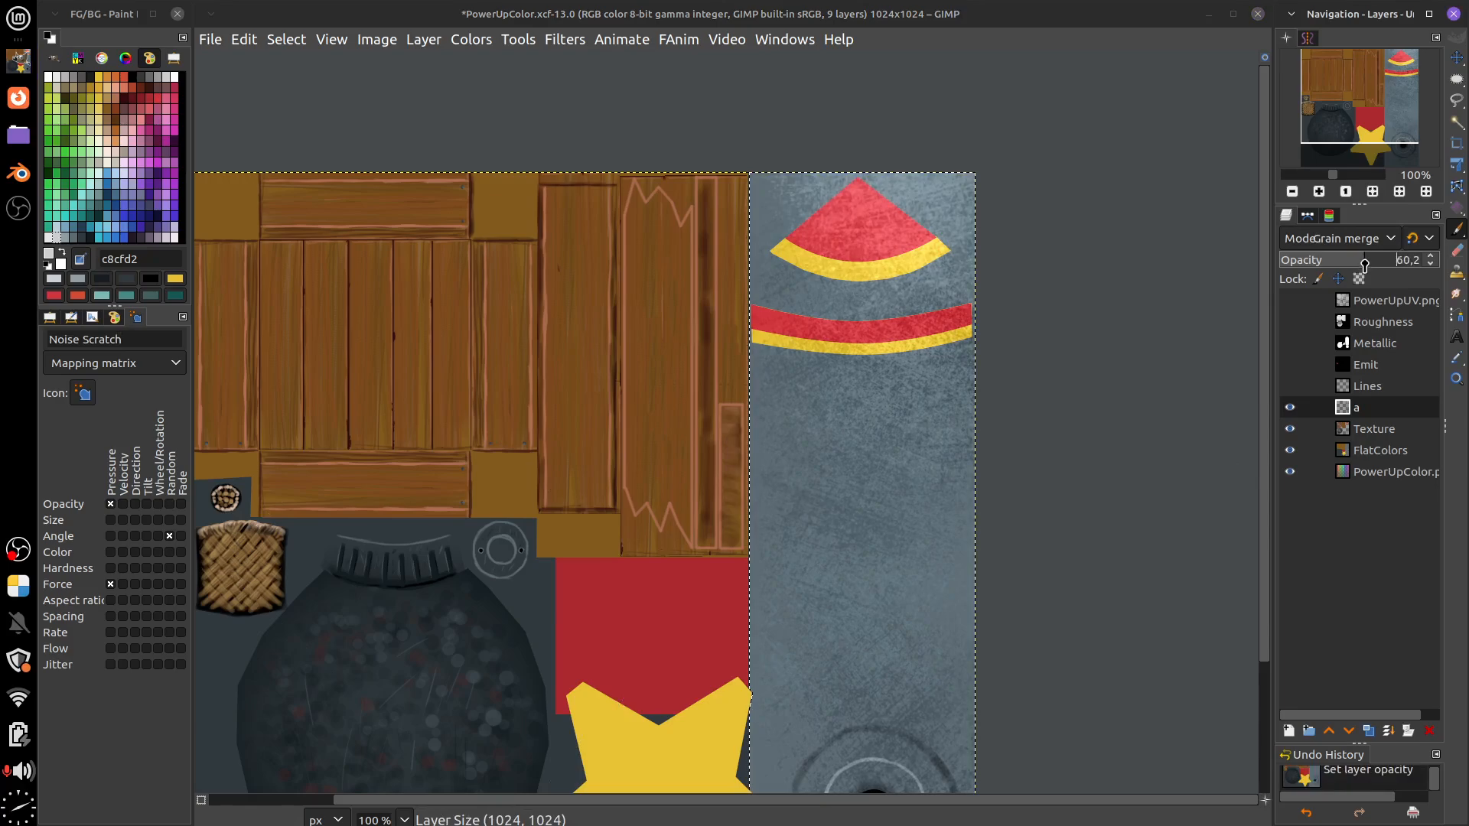
click(1375, 392)
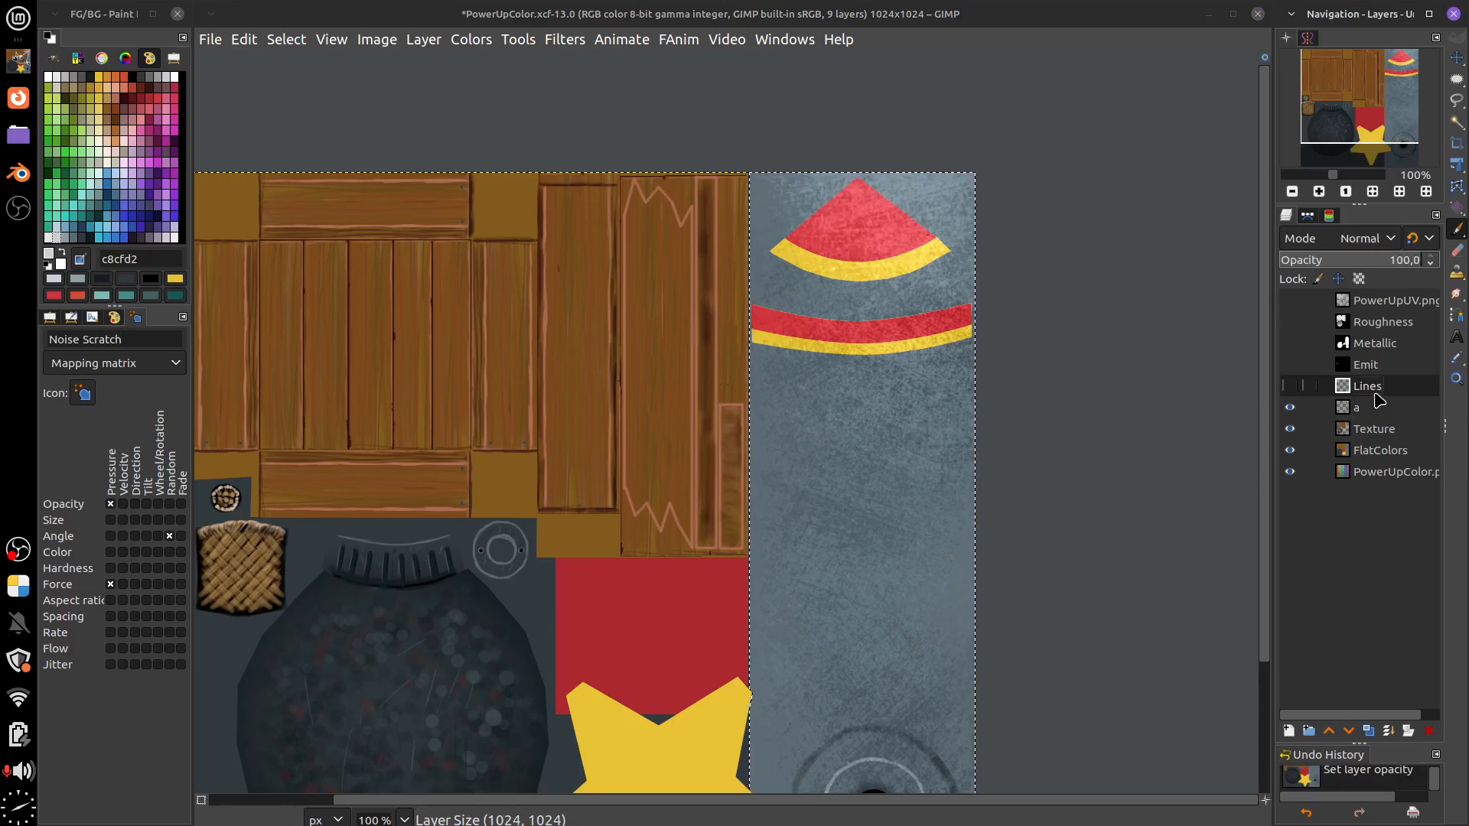
click(1353, 436)
click(1290, 429)
click(1290, 429)
click(1290, 430)
click(1290, 429)
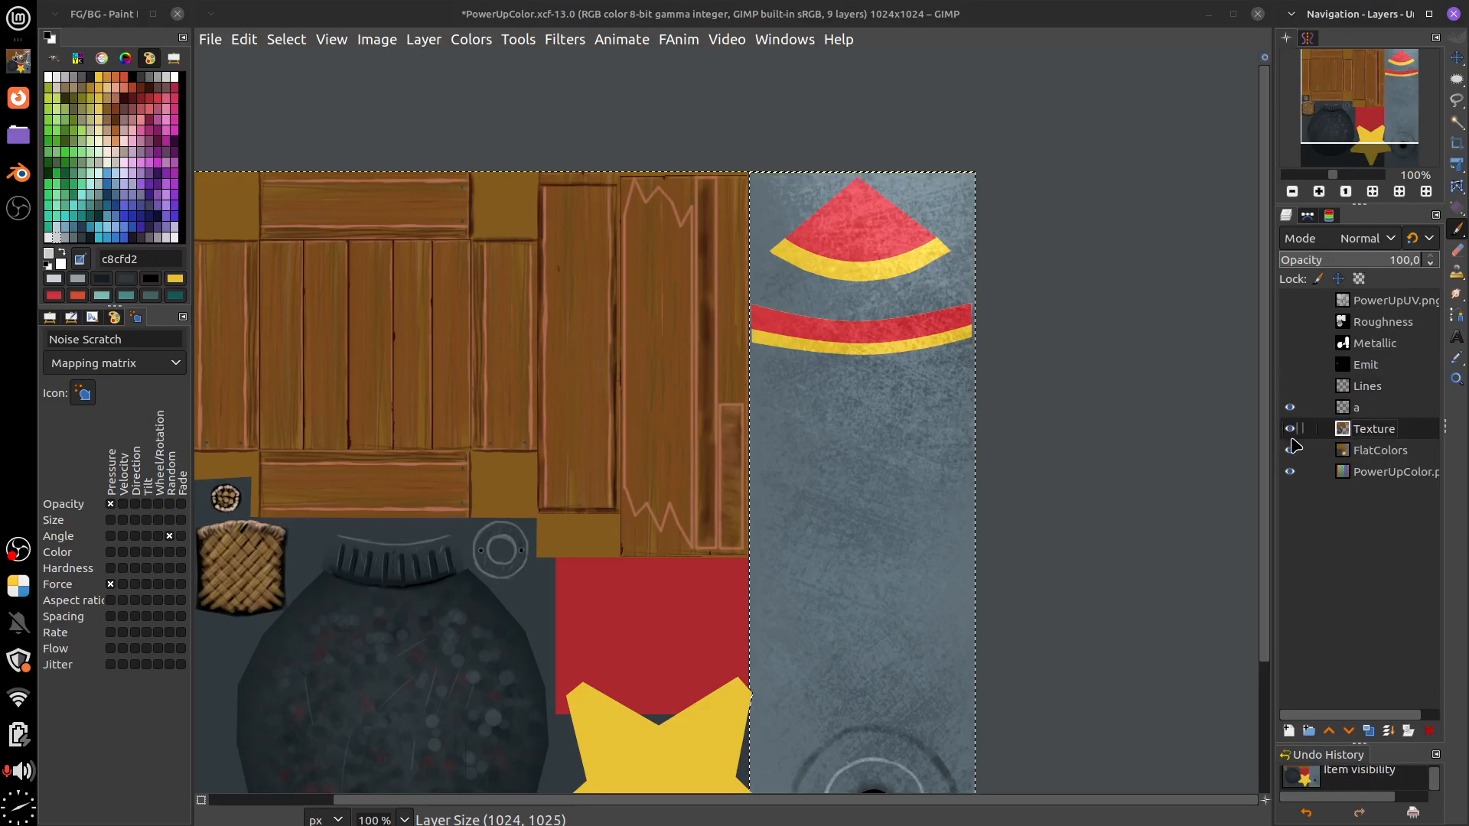
Add a white full-opacity layer mask to the Texture layer and set the foreground color to black 000000
scroll(1069, 498, up, 3)
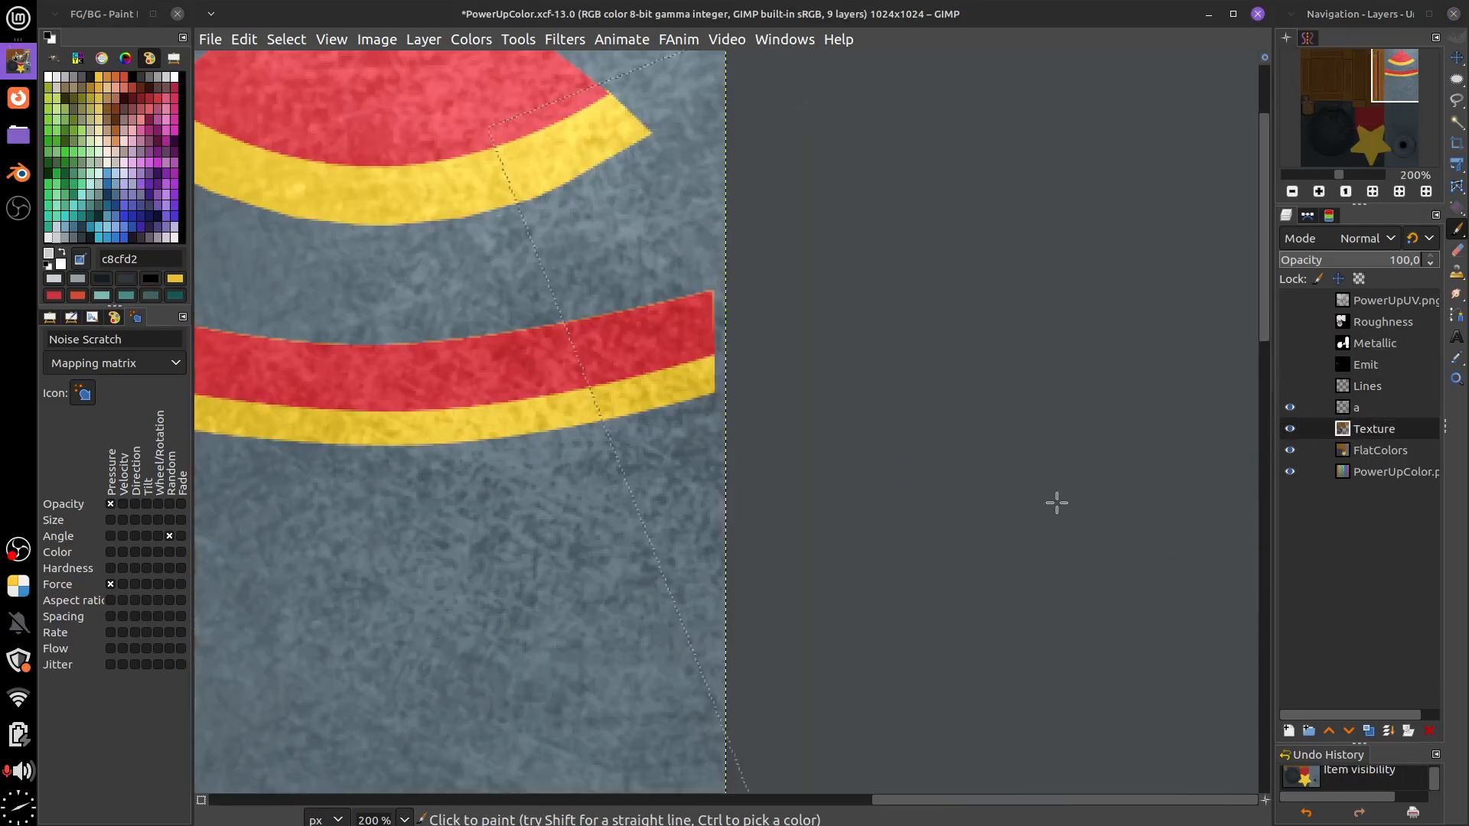
scroll(1079, 541, up, 2)
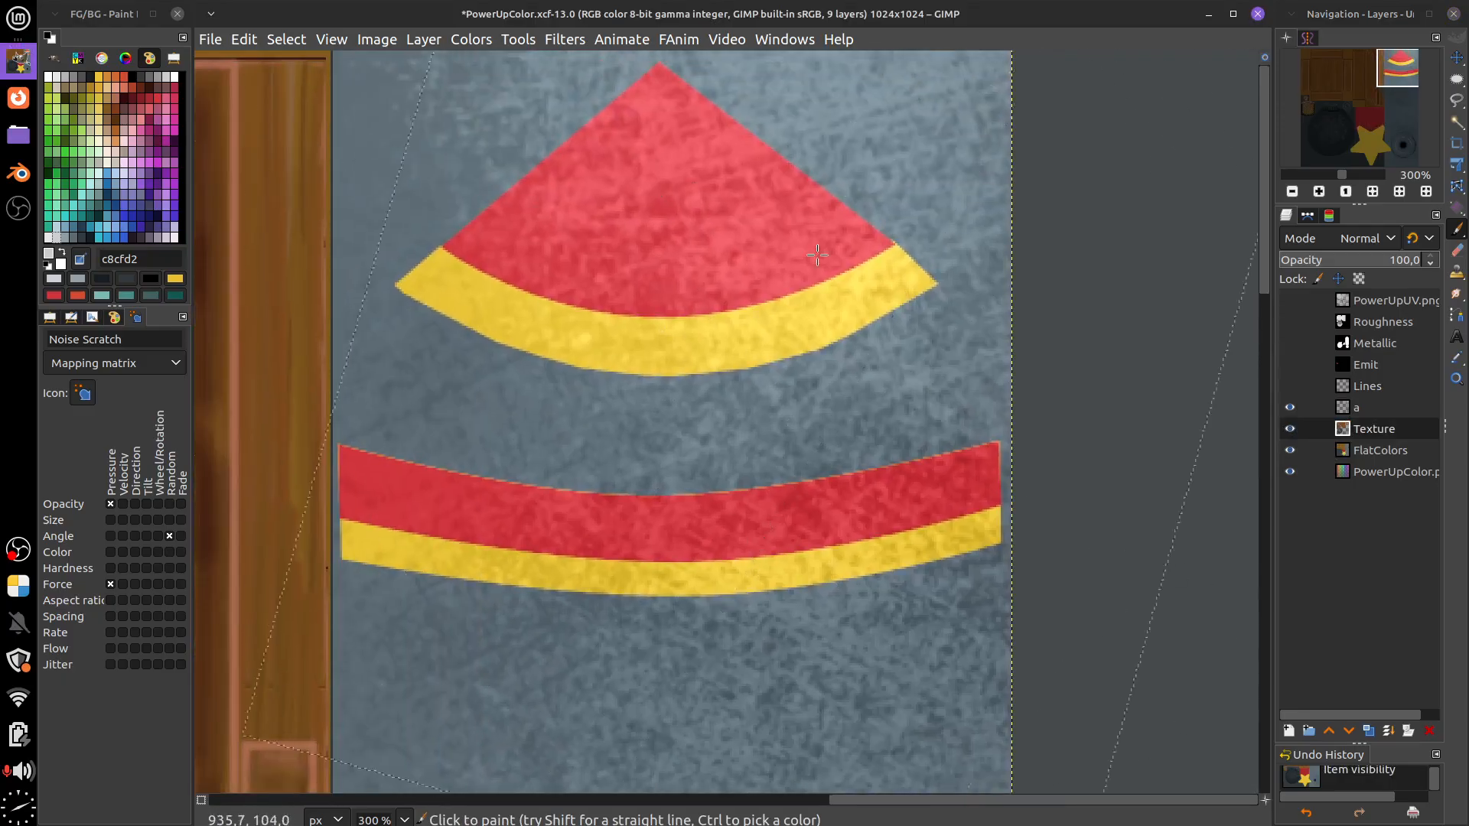
click(1360, 434)
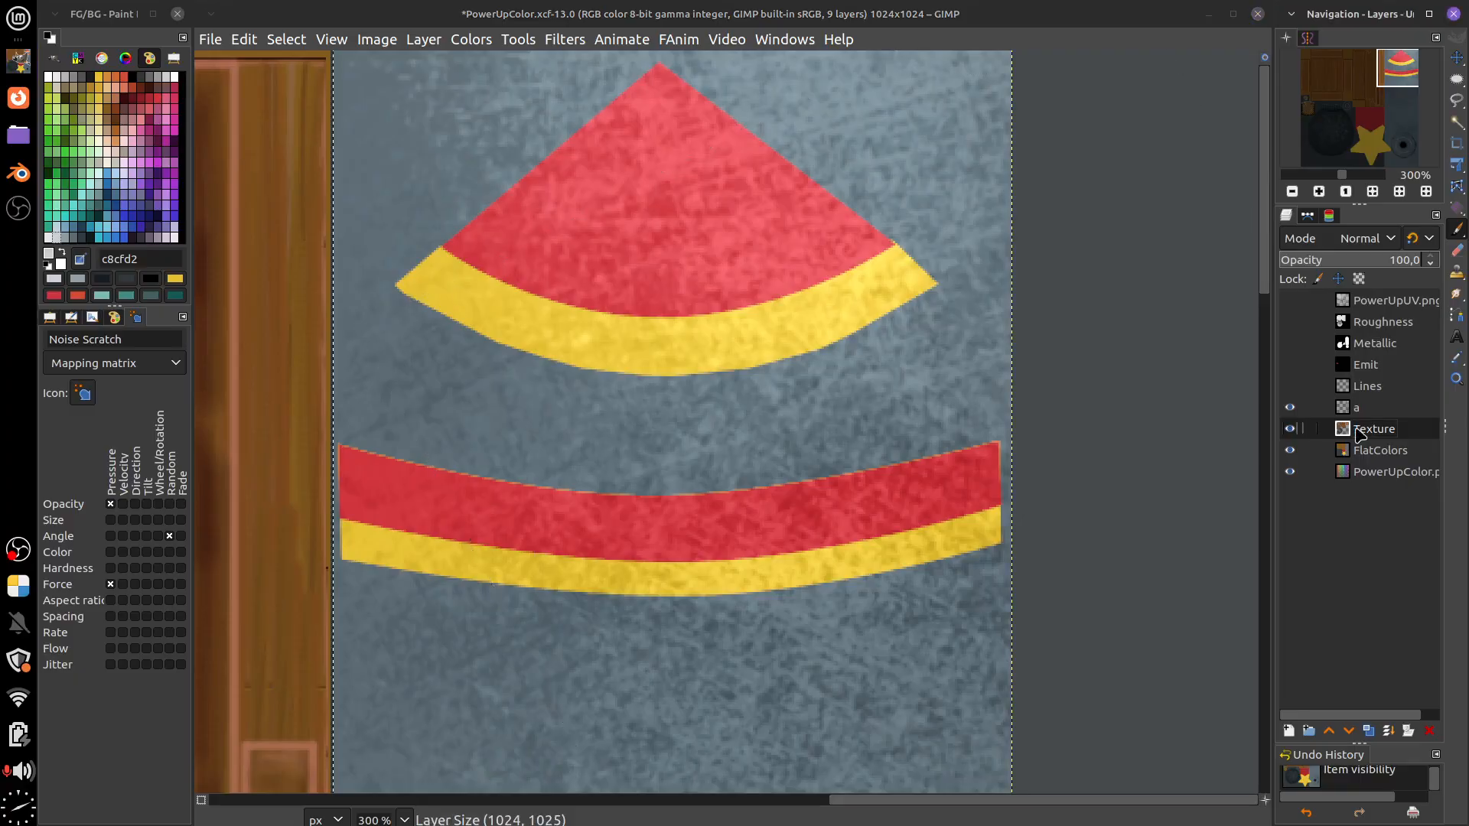
right_click(1356, 430)
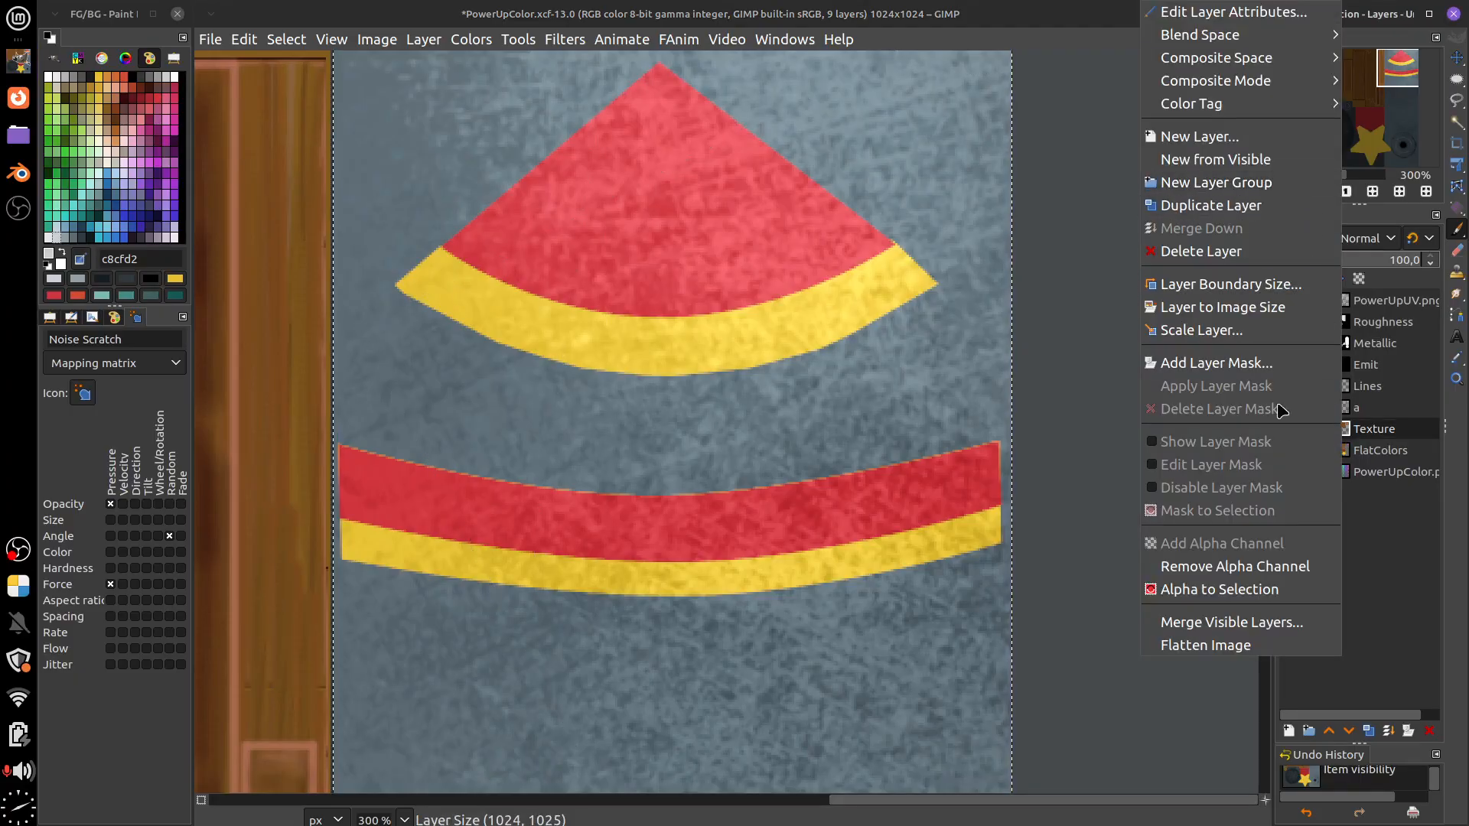
click(1241, 364)
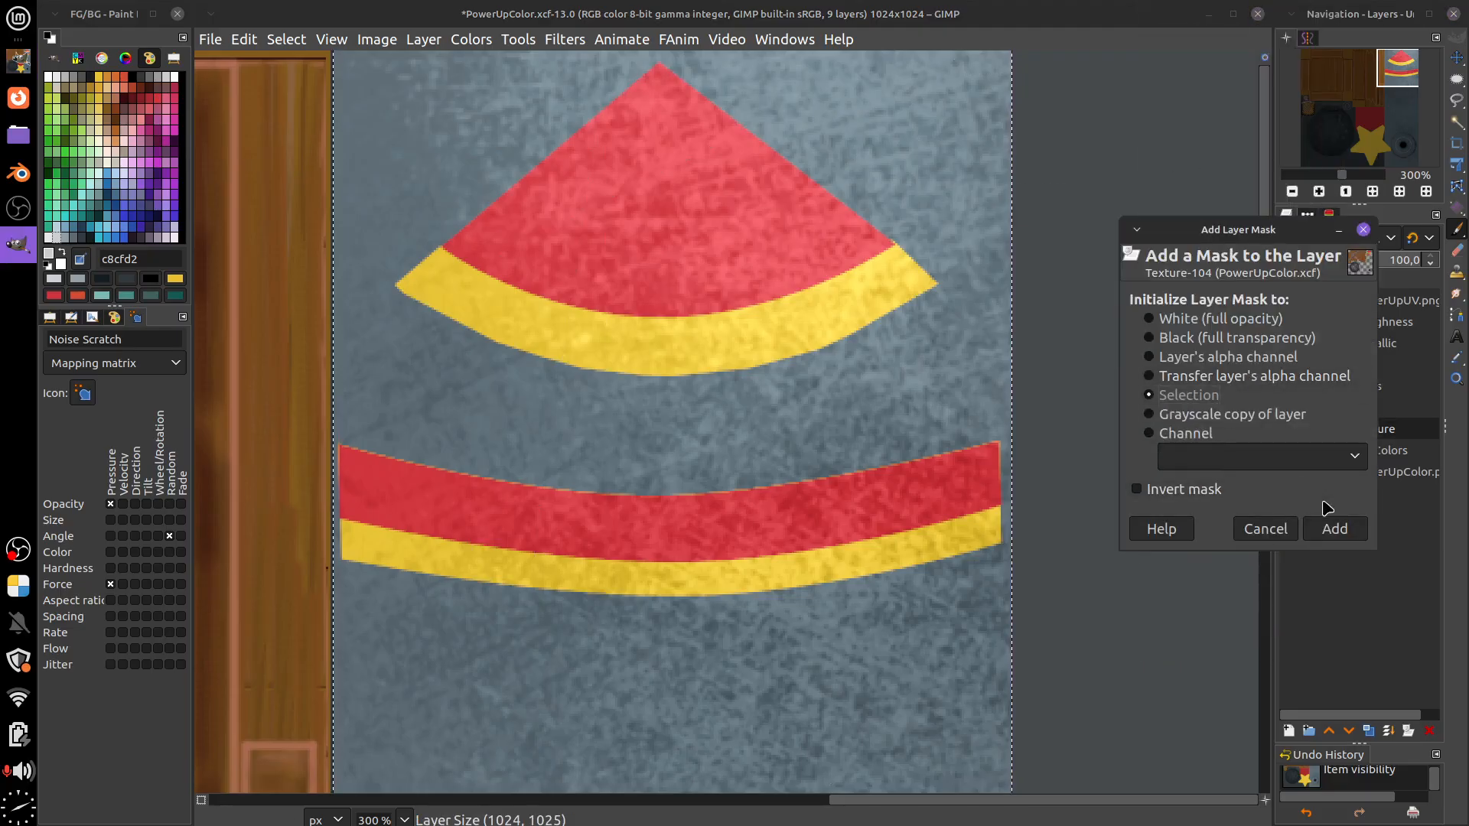
click(1301, 319)
click(1335, 529)
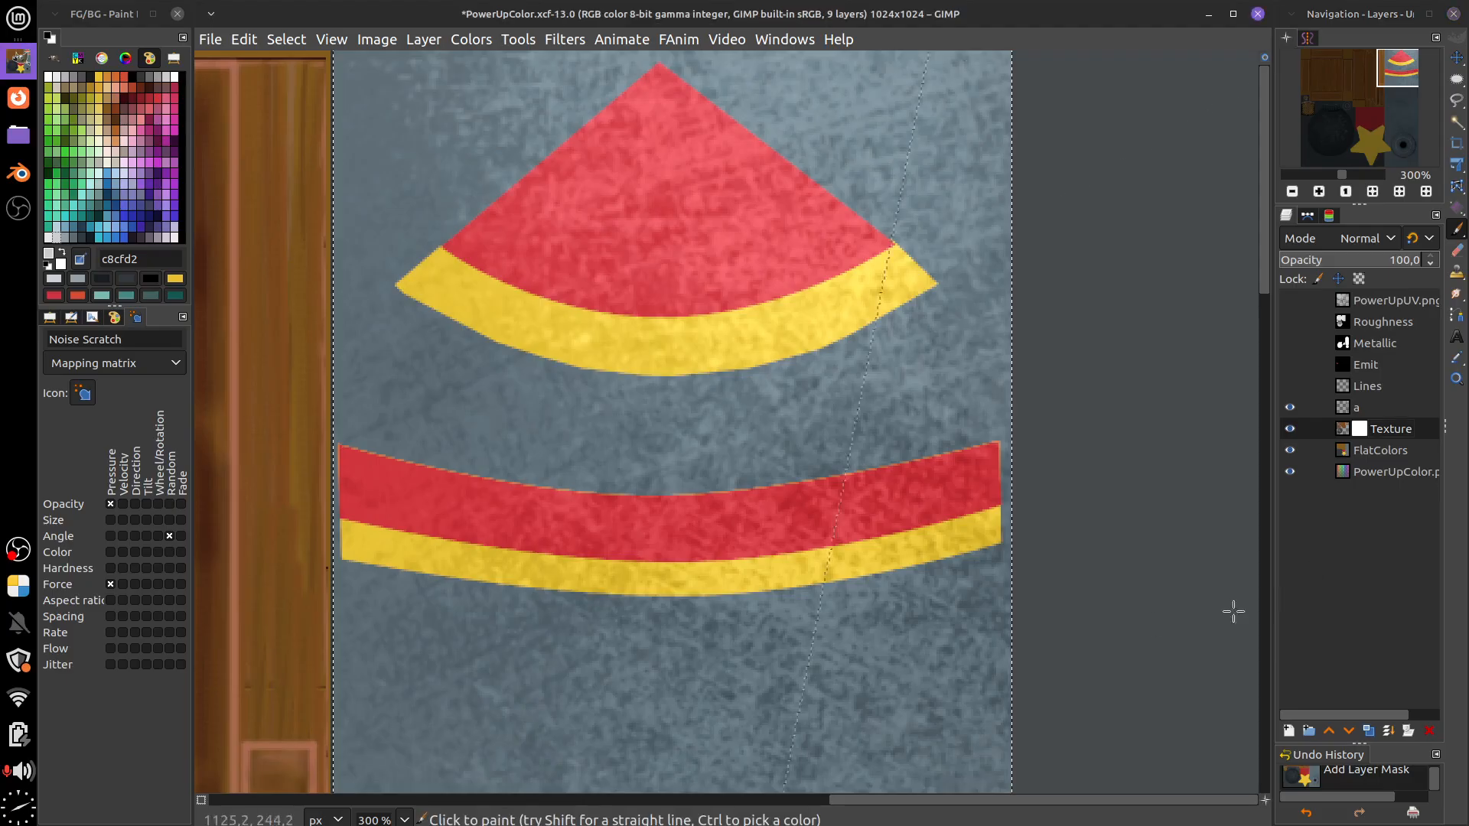
click(102, 243)
click(132, 77)
Try wearing away the missile's stripes with large Sc_Scratch strokes on the Texture mask, and undo the strokes
click(434, 283)
mouse_move(914, 312)
mouse_down()
mouse_move(890, 502)
mouse_move(957, 356)
mouse_move(968, 277)
mouse_up()
mouse_move(843, 689)
mouse_down()
mouse_move(827, 120)
mouse_move(831, 433)
mouse_move(749, 311)
mouse_move(932, 257)
mouse_up()
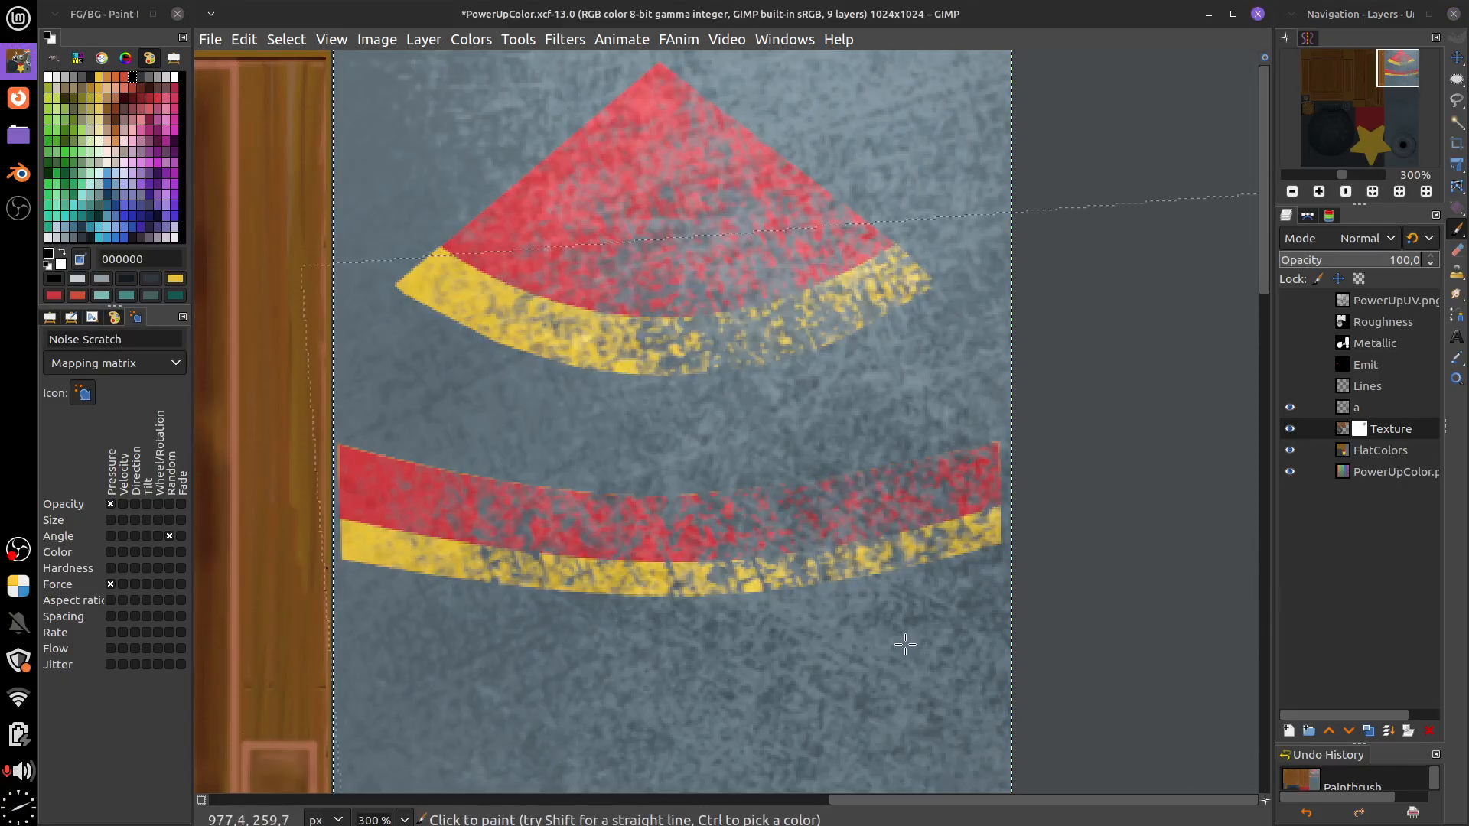
key(ctrl+z)
key(ctrl+z)
key(ctrl+z)
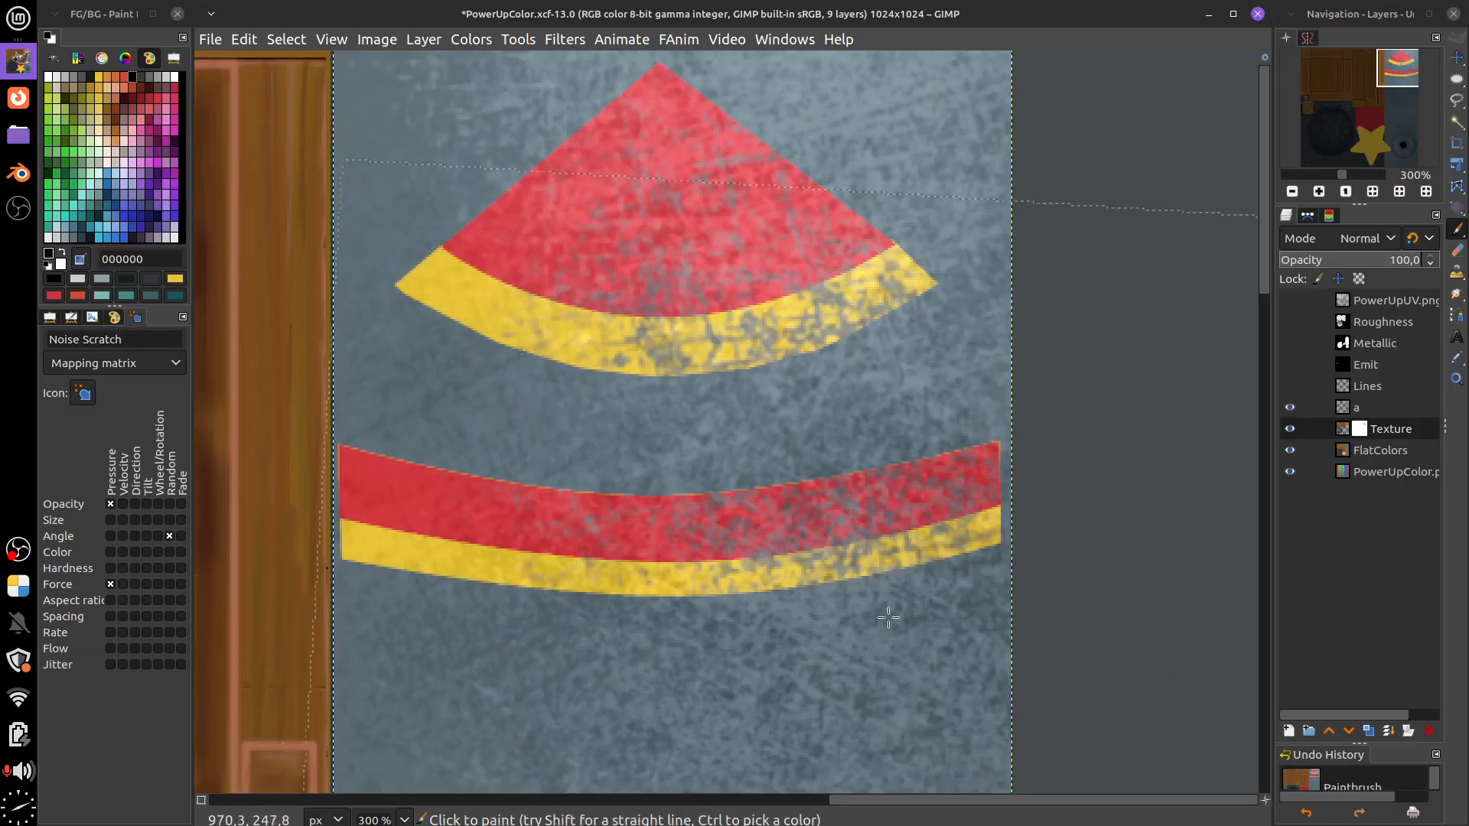
key(ctrl+z)
key(ctrl+y)
key(ctrl+z)
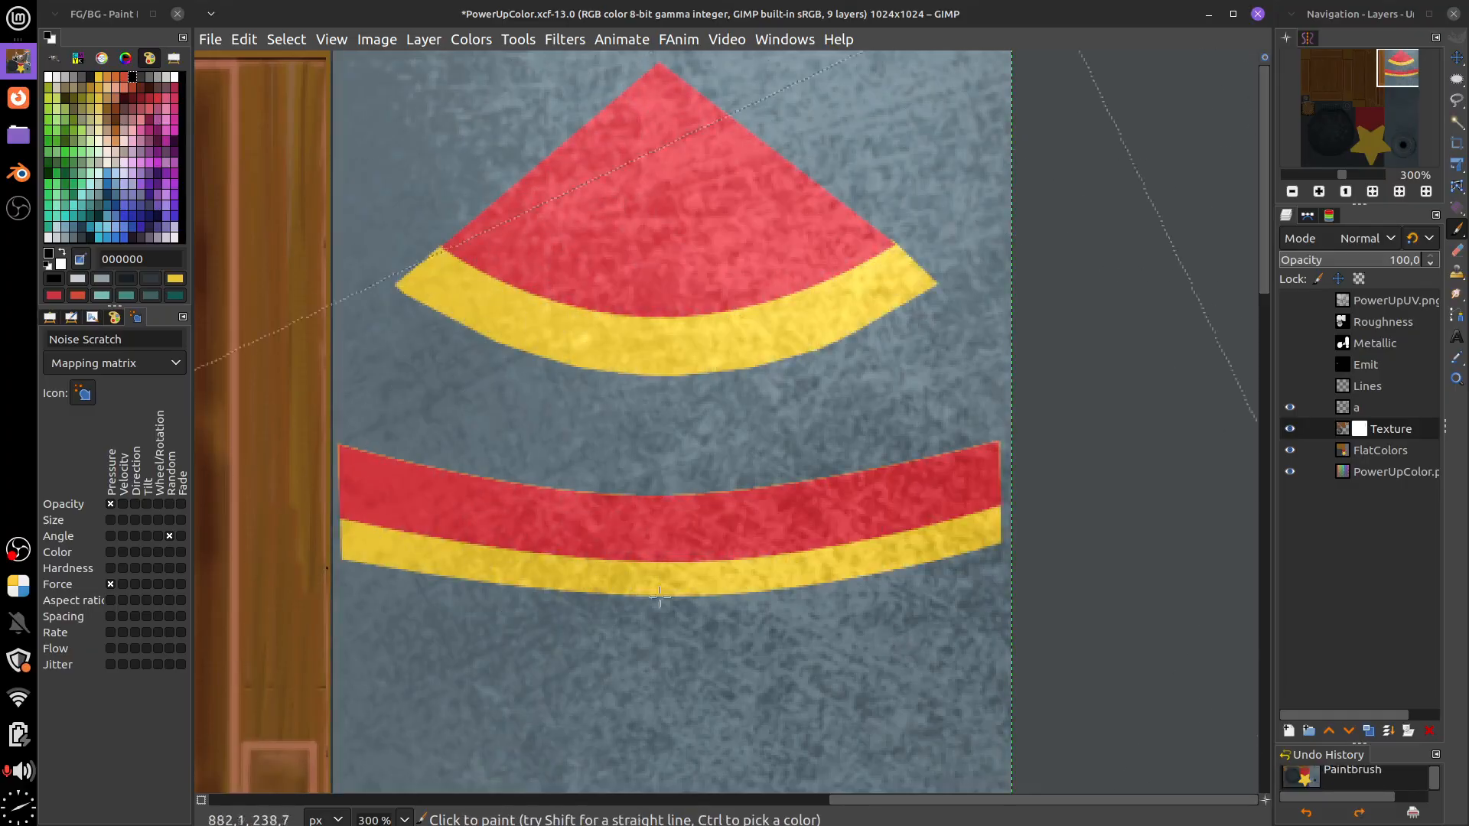
Load the 000DefaultUdan preset for the Paintbrush
mouse_move(1461, 242)
click(51, 316)
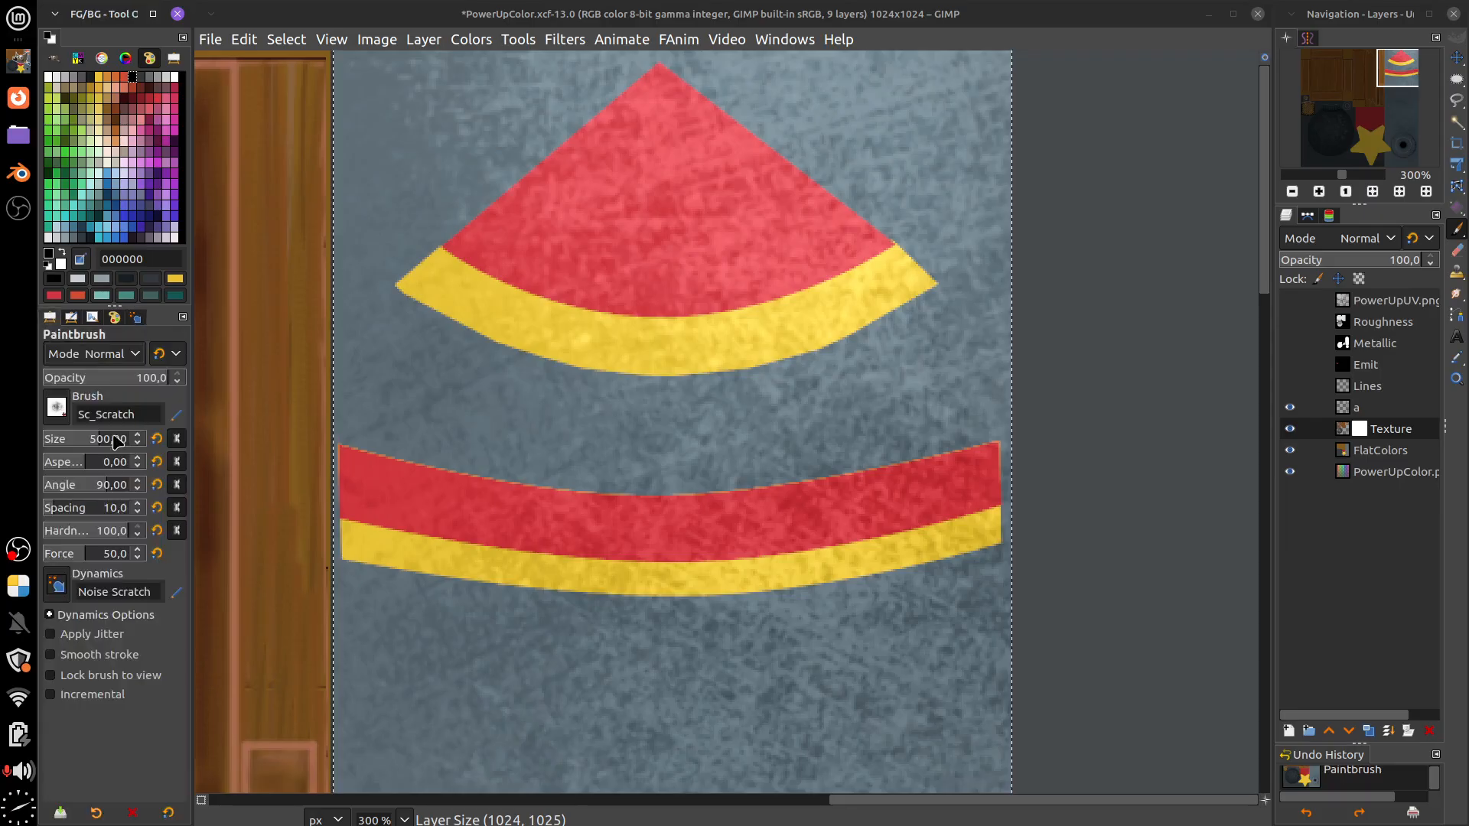
click(97, 810)
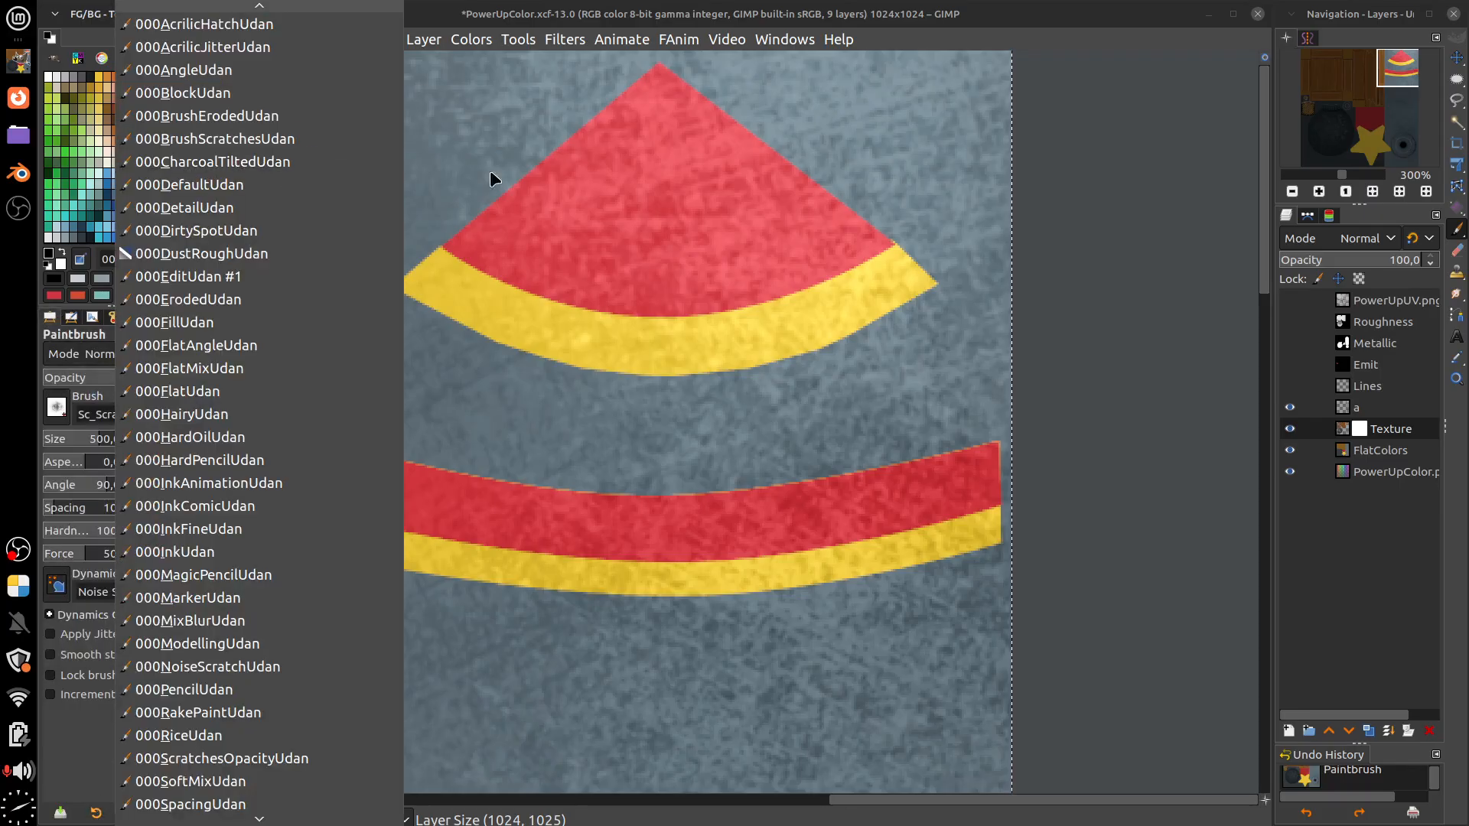
click(297, 186)
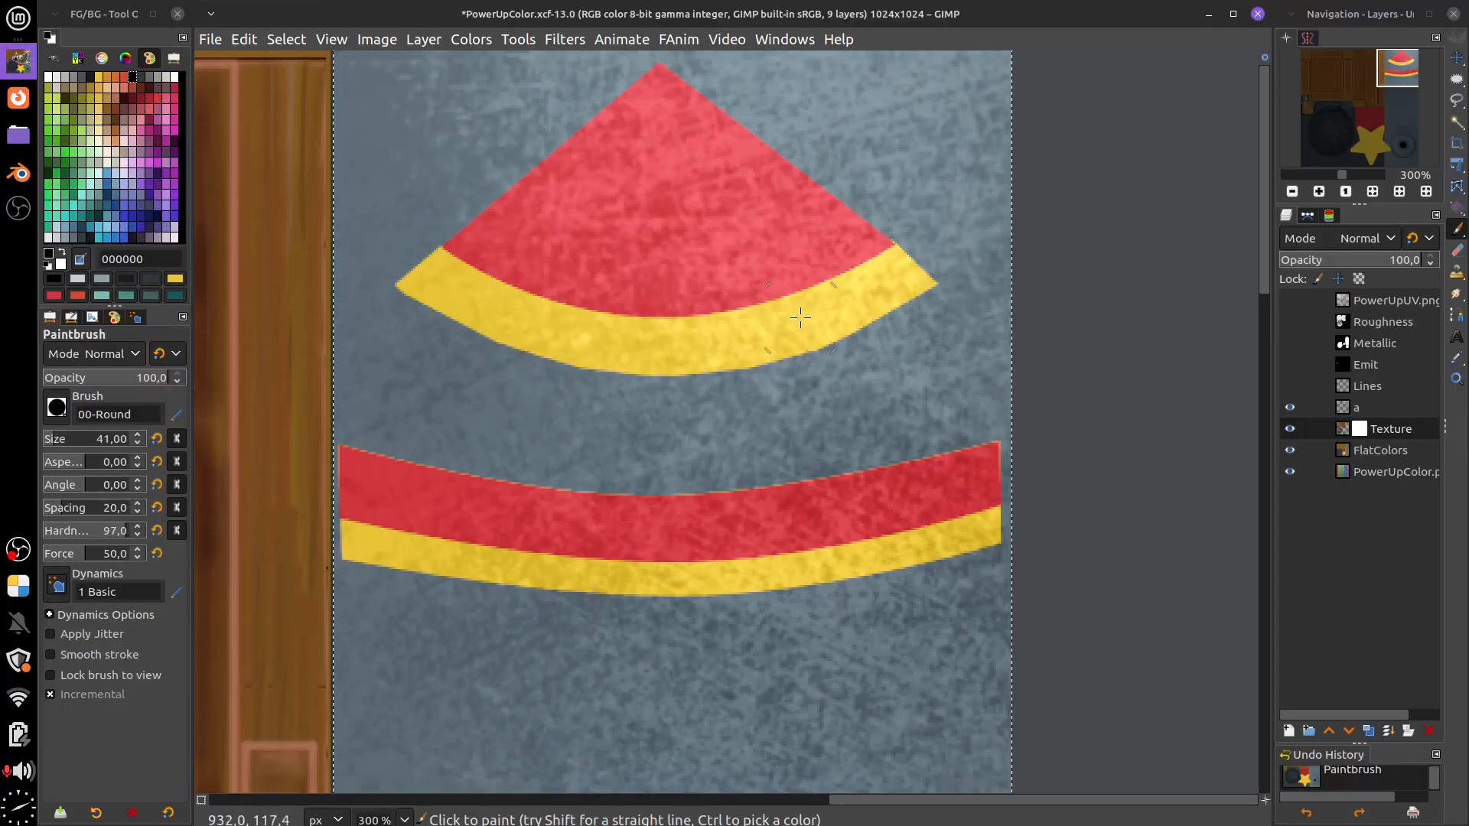
Reduce the brush size to 3 and paint thin black scratches on the Texture mask across the missile's yellow and red stripes
key(bracketleft)
key(bracketleft)
key(bracketleft)
key(bracketleft)
key(bracketleft)
key(bracketleft)
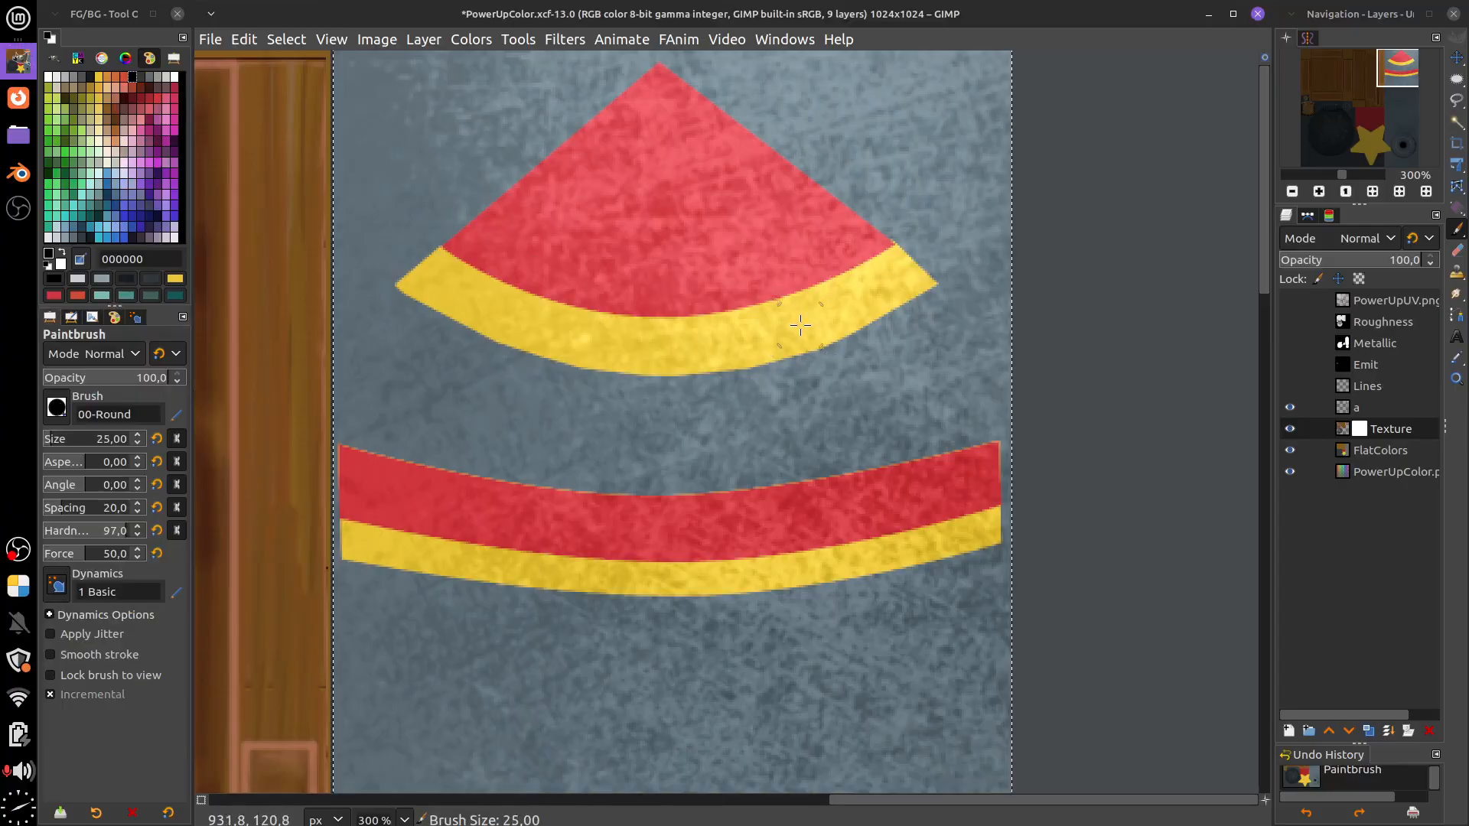
mouse_move(828, 269)
mouse_down()
mouse_move(825, 314)
mouse_move(841, 338)
mouse_up()
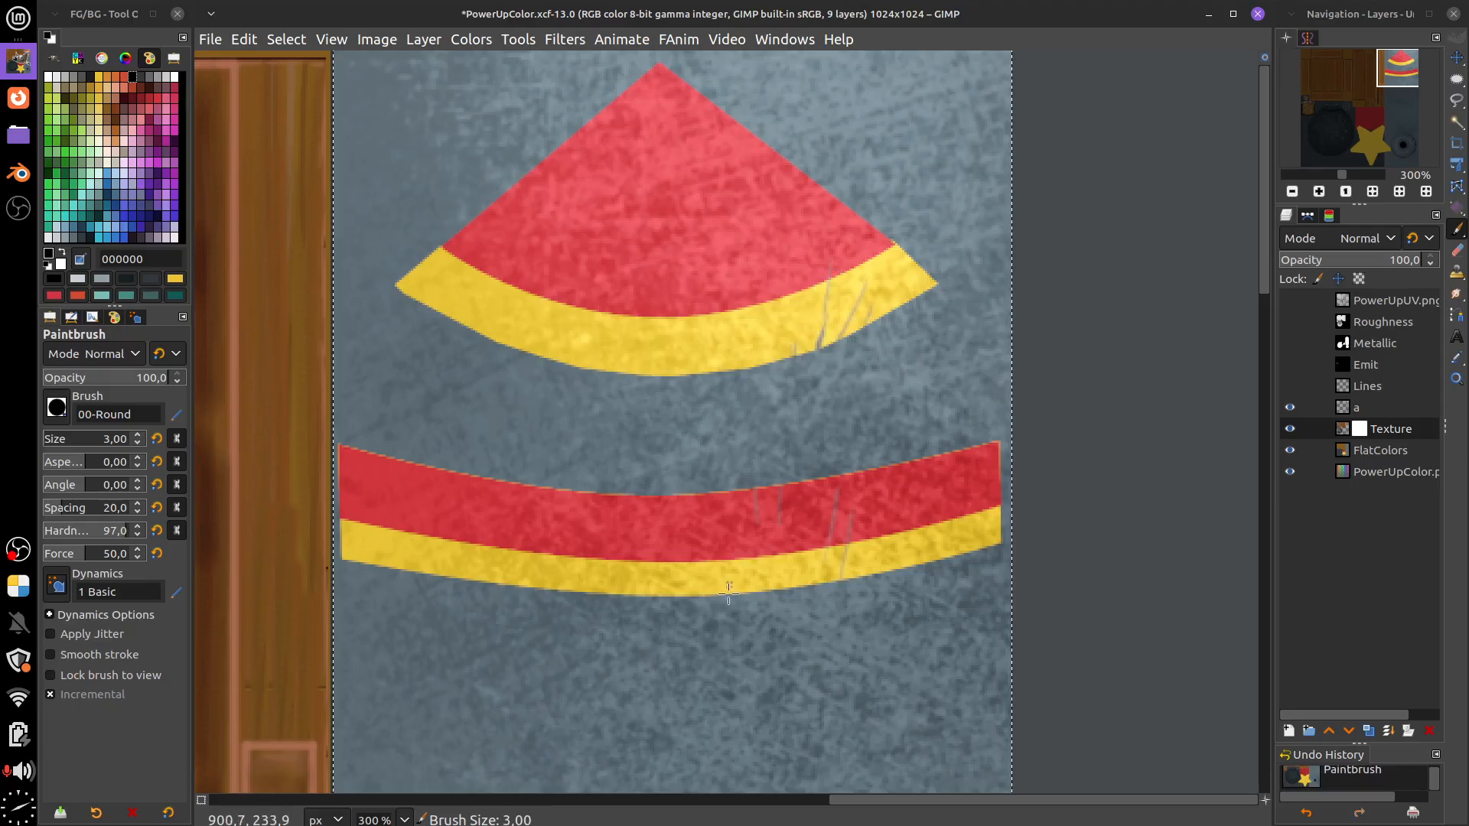
Show the PowerUpUV.png layer and paint further thin scratches on the Texture mask over the missile's lower red and yellow stripe
click(1290, 300)
scroll(1109, 475, down, 3)
scroll(1109, 474, left, 2)
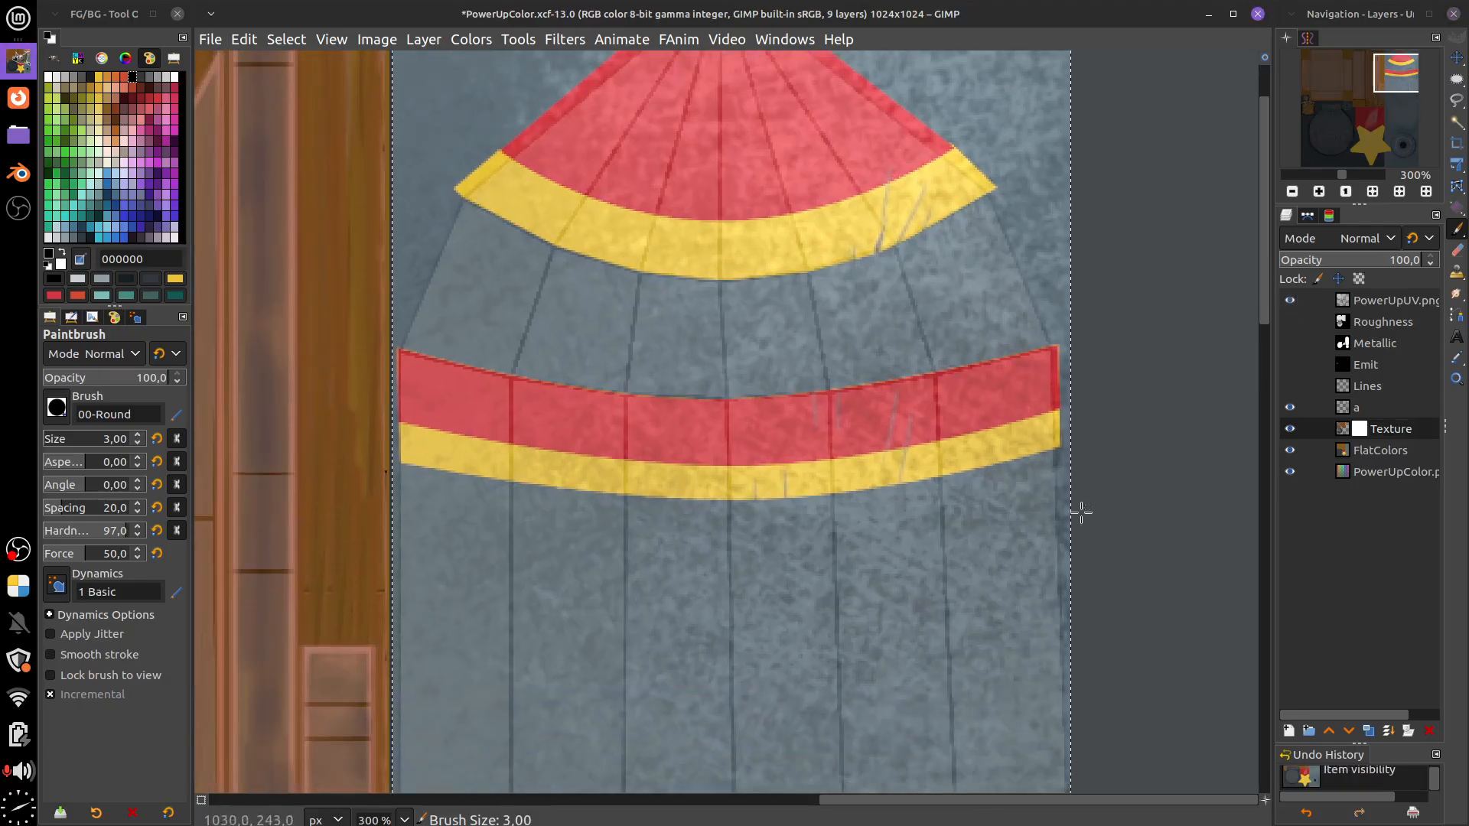
scroll(1081, 513, down, 1)
drag(657, 358, 676, 404)
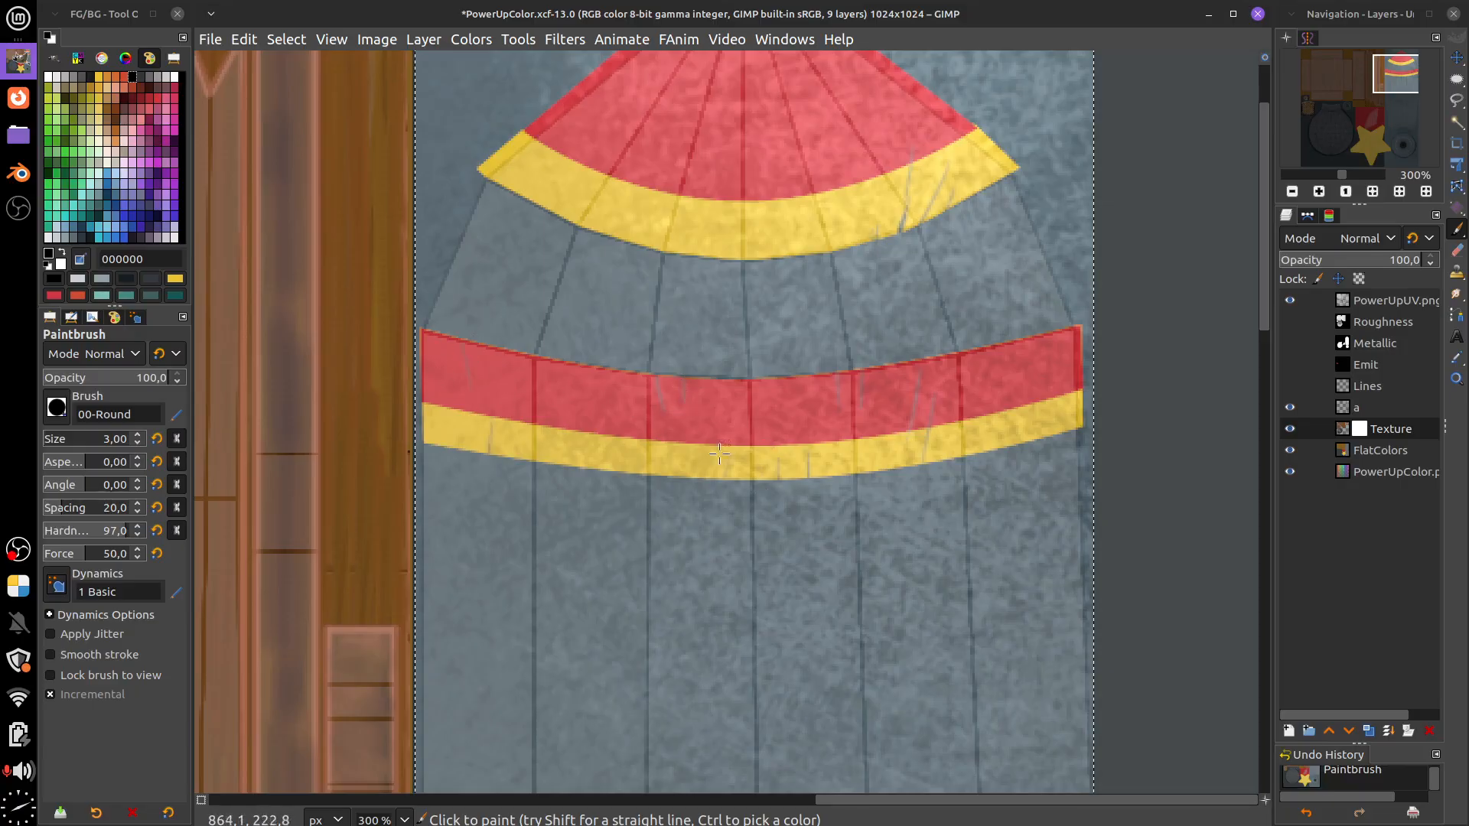
Examine the missile's stripes, body and tail against the UV layout, and target the Texture layer's image instead of its mask
scroll(994, 467, down, 3)
scroll(985, 450, left, 1)
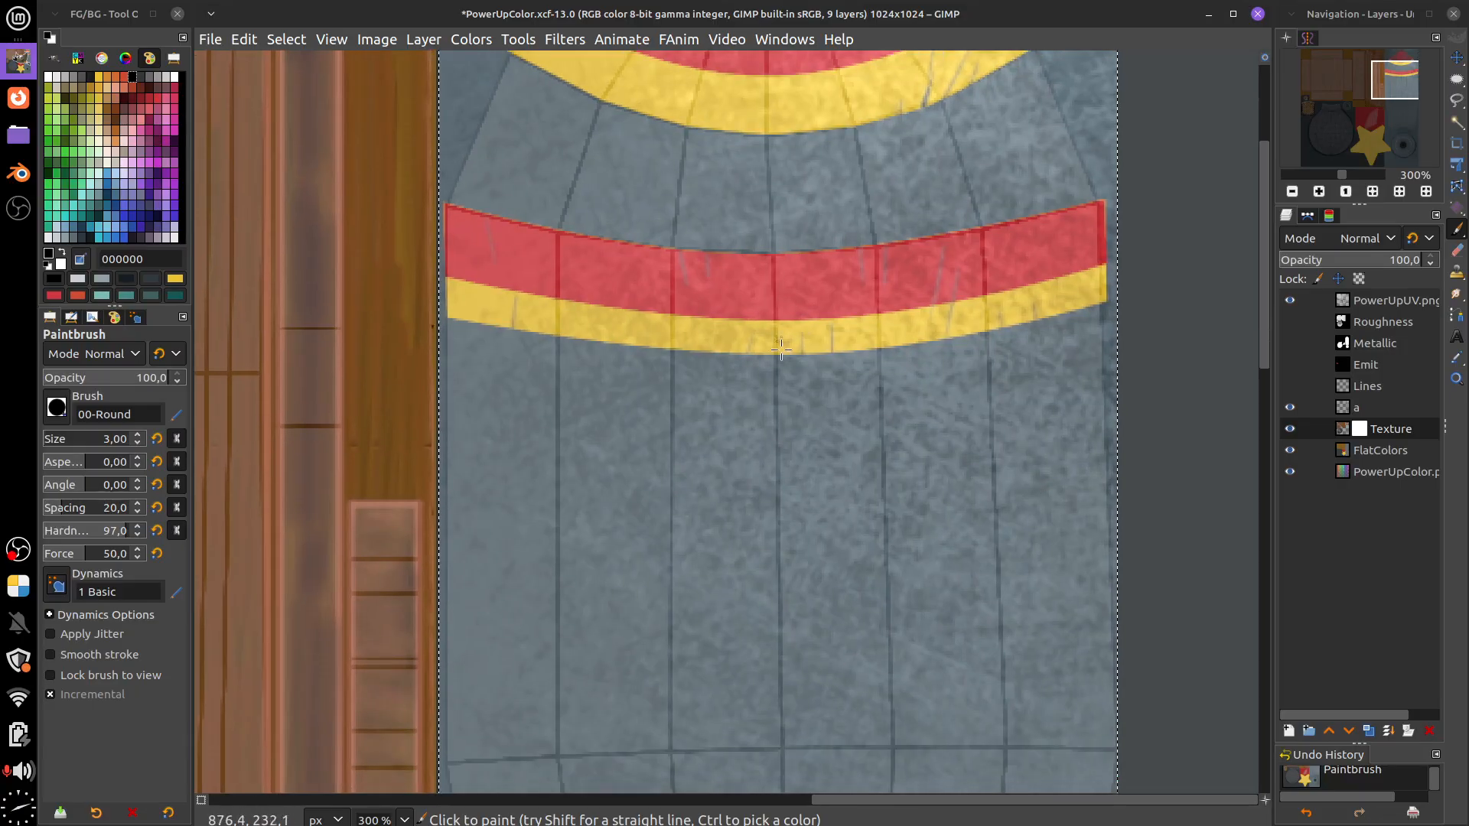
mouse_move(812, 600)
mouse_down()
mouse_move(857, 456)
mouse_move(869, 541)
mouse_up()
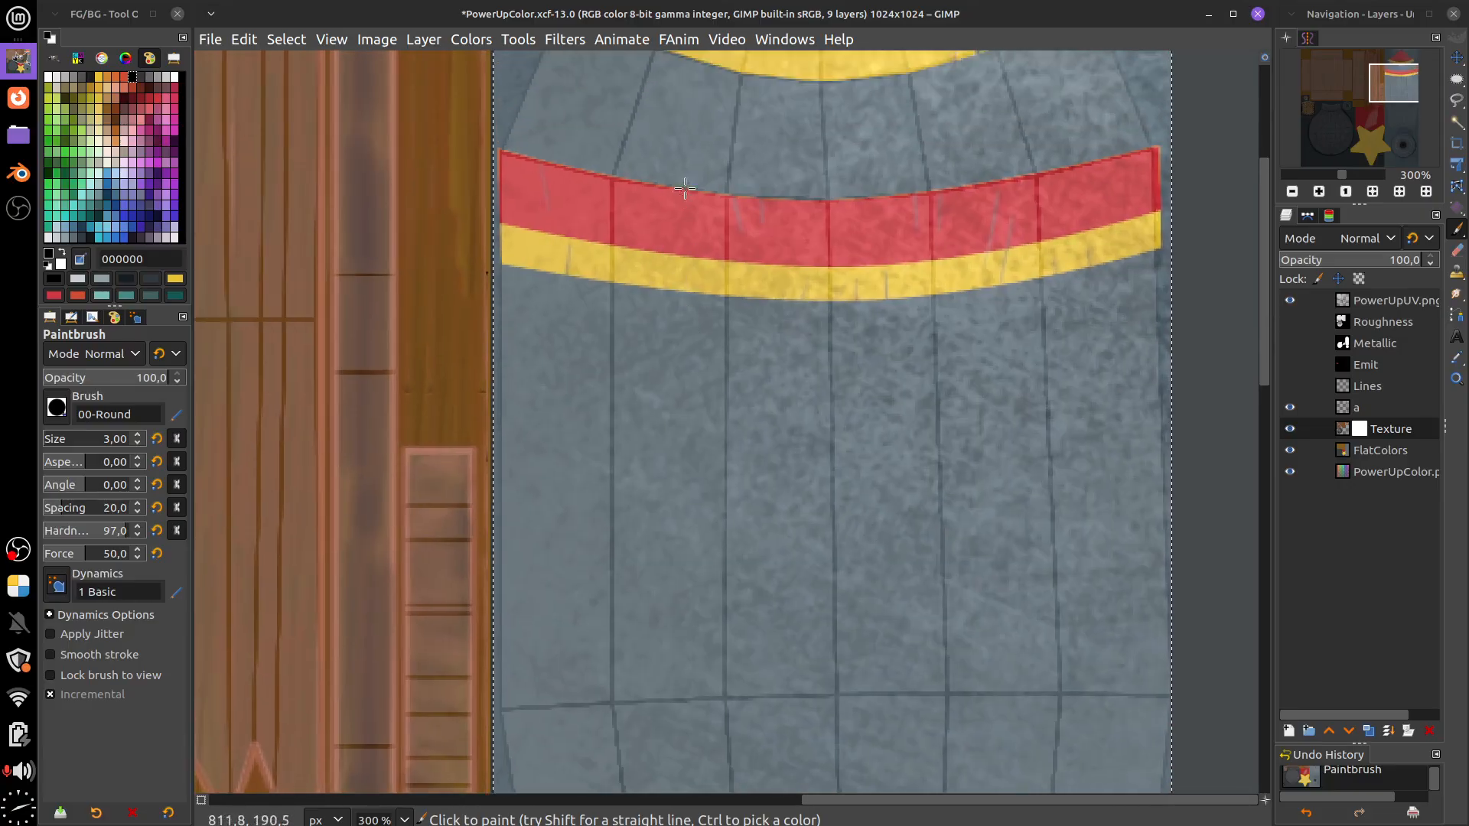
drag(823, 671, 854, 364)
drag(874, 608, 873, 580)
scroll(861, 365, right, 3)
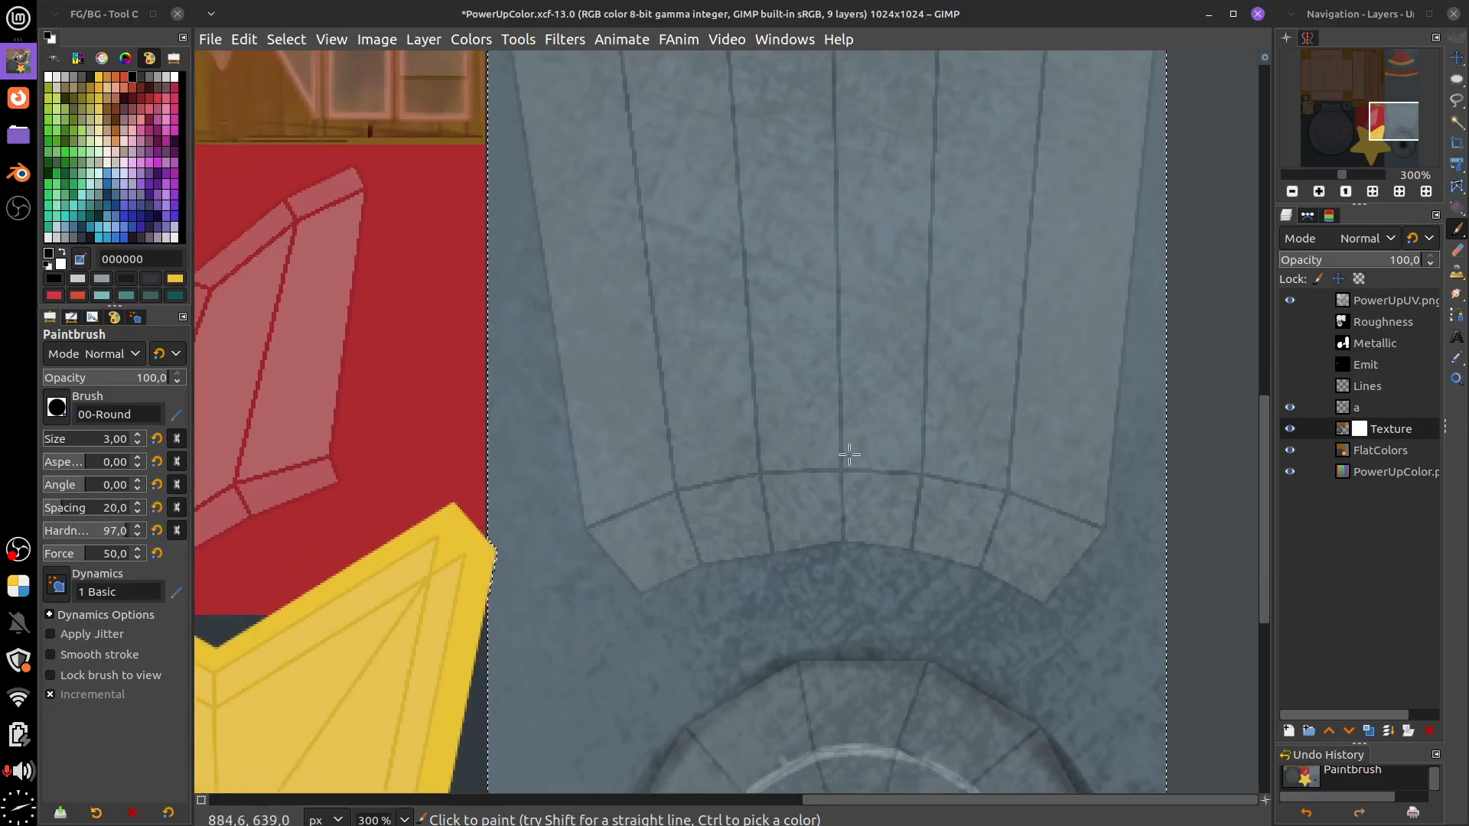
scroll(846, 449, down, 5)
scroll(966, 566, down, 3)
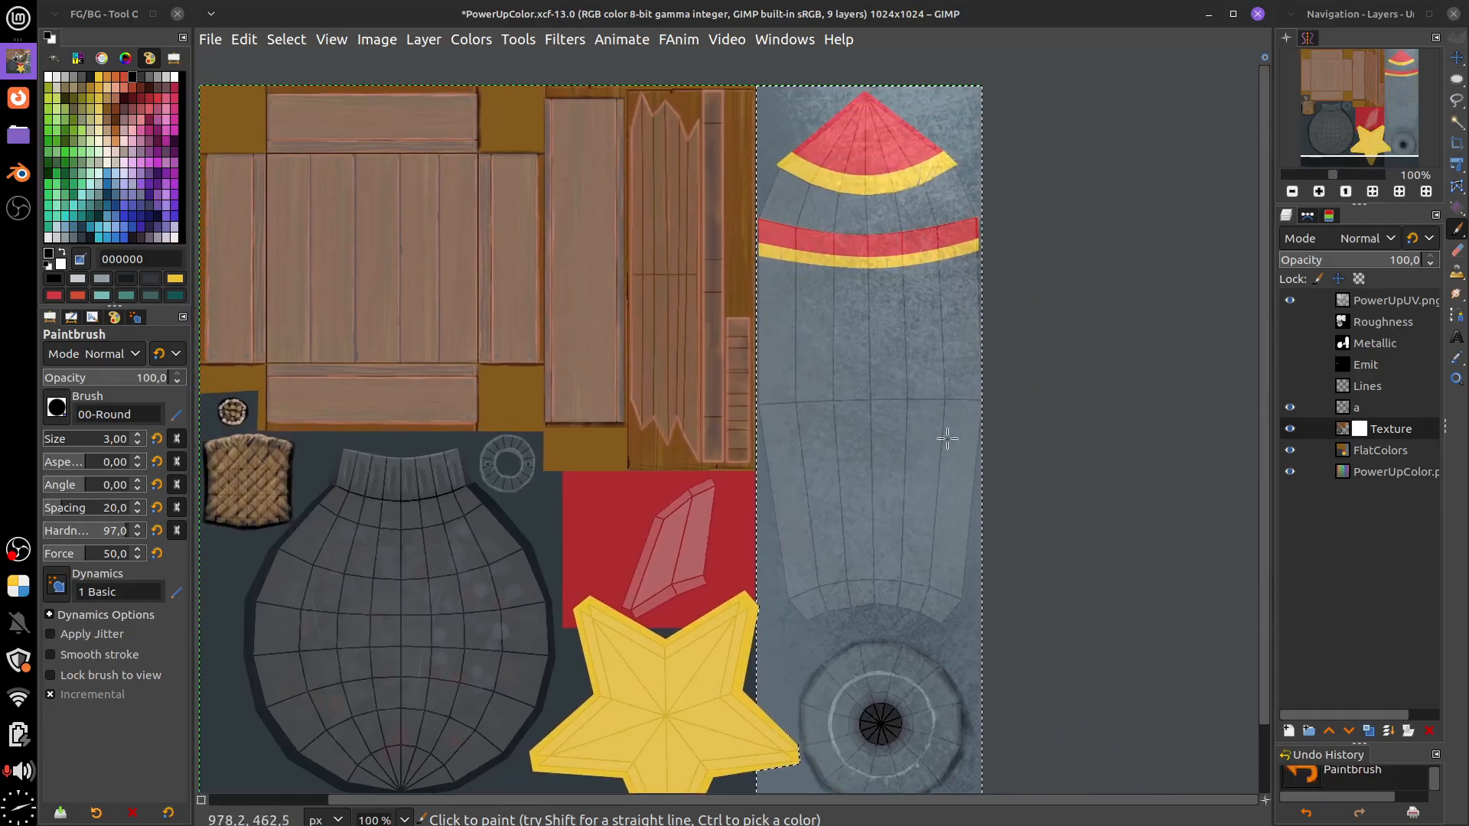
click(1345, 432)
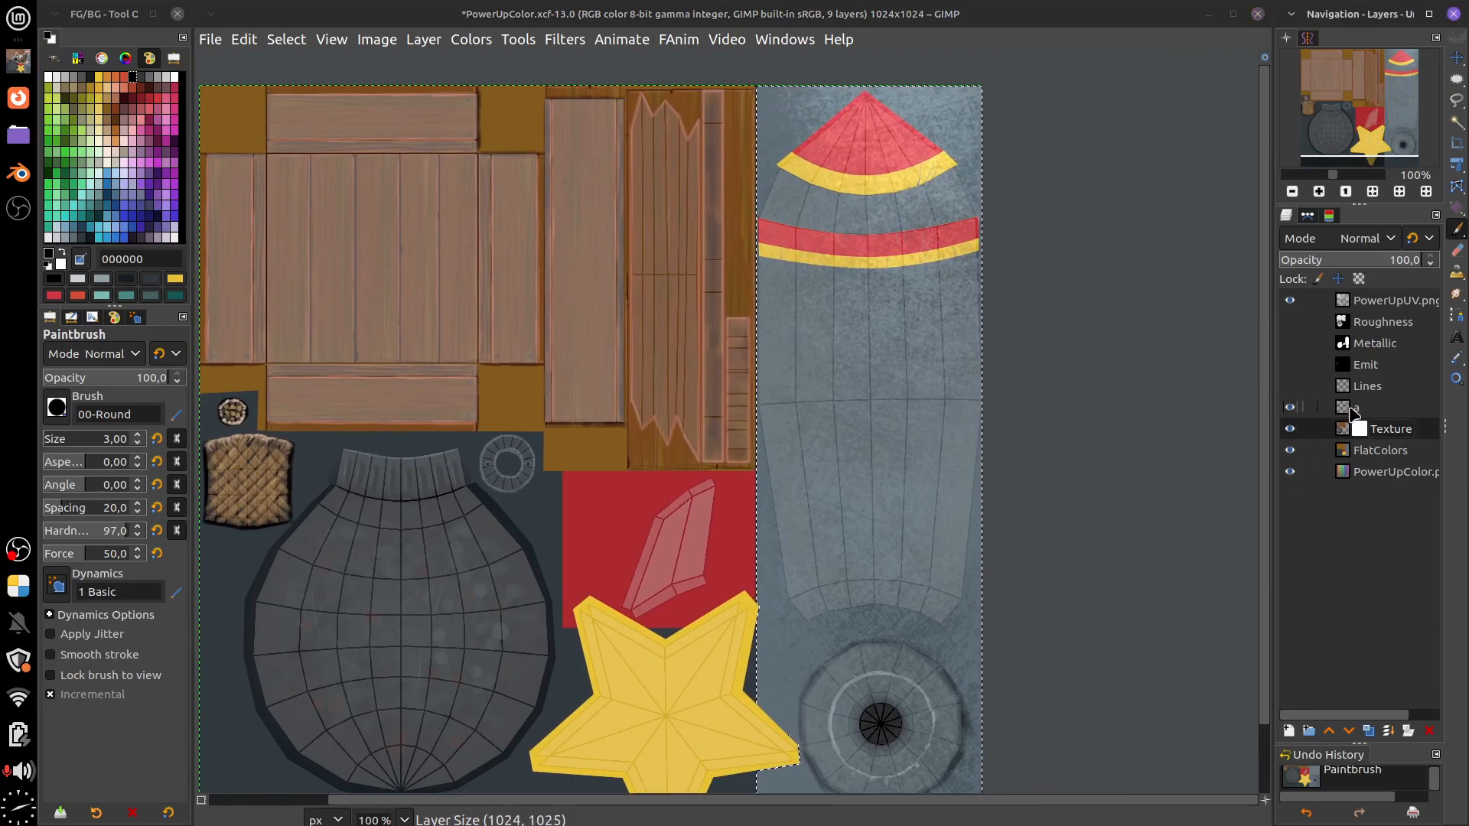
Select the Lines layer and make it visible over the missile texture
click(1343, 386)
click(1290, 386)
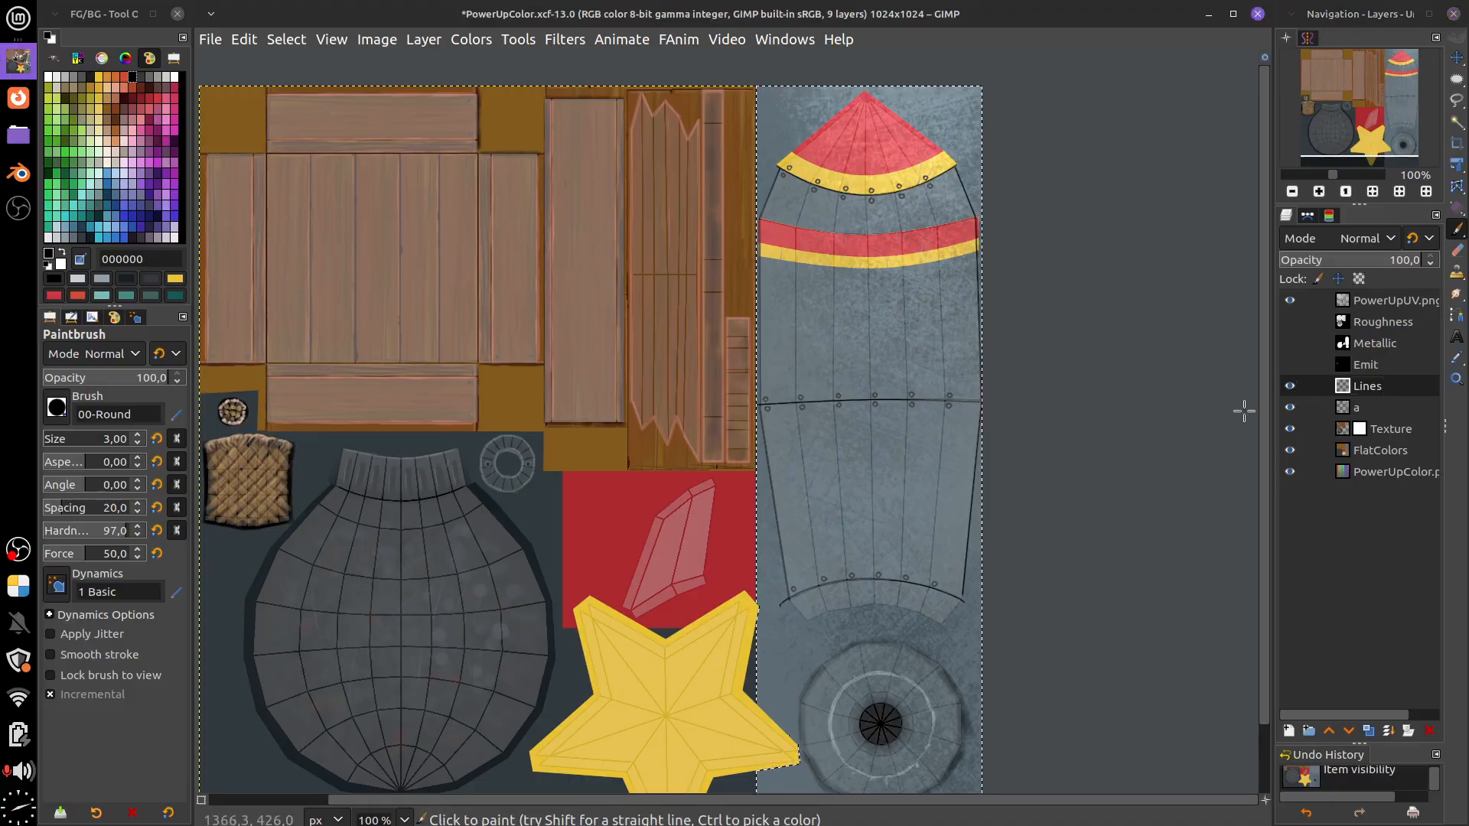
click(1290, 387)
click(1290, 387)
Paint thin black scratches on the Lines layer, on the missile body just below the middle riveted seam
drag(1098, 346, 1090, 480)
scroll(1072, 509, up, 1)
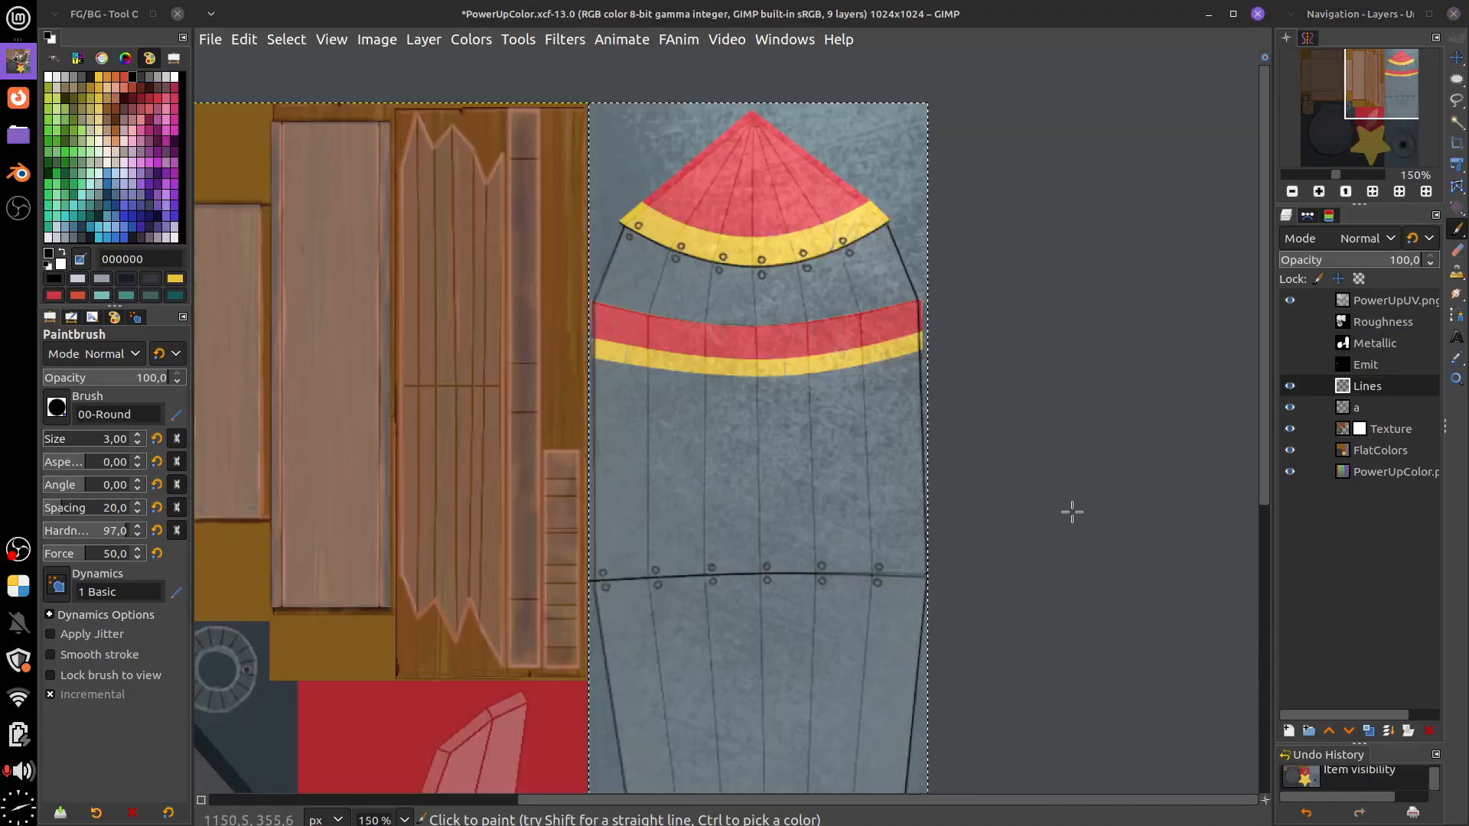
scroll(1072, 512, up, 2)
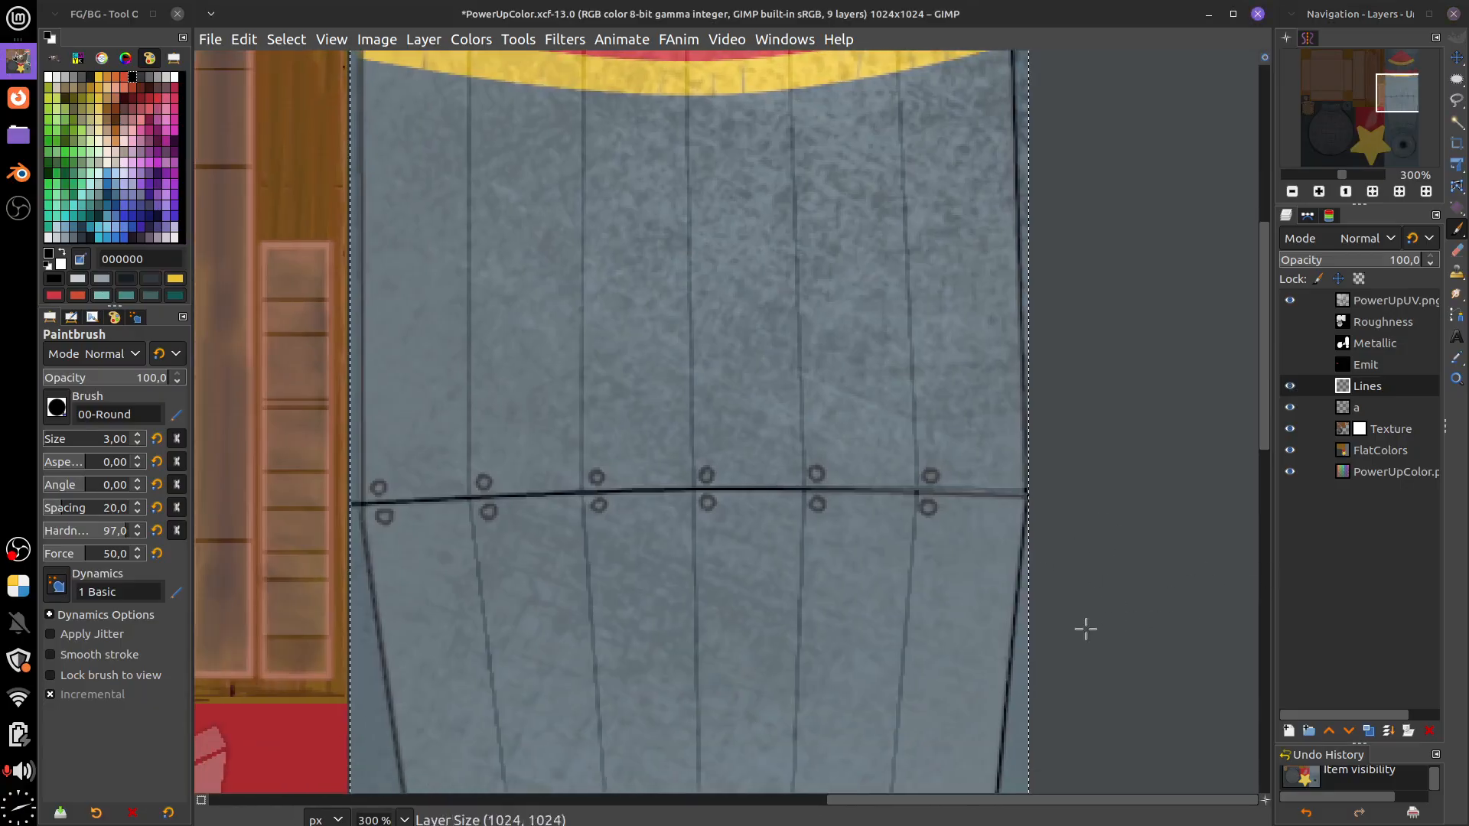
drag(1055, 572, 1124, 471)
drag(928, 517, 870, 574)
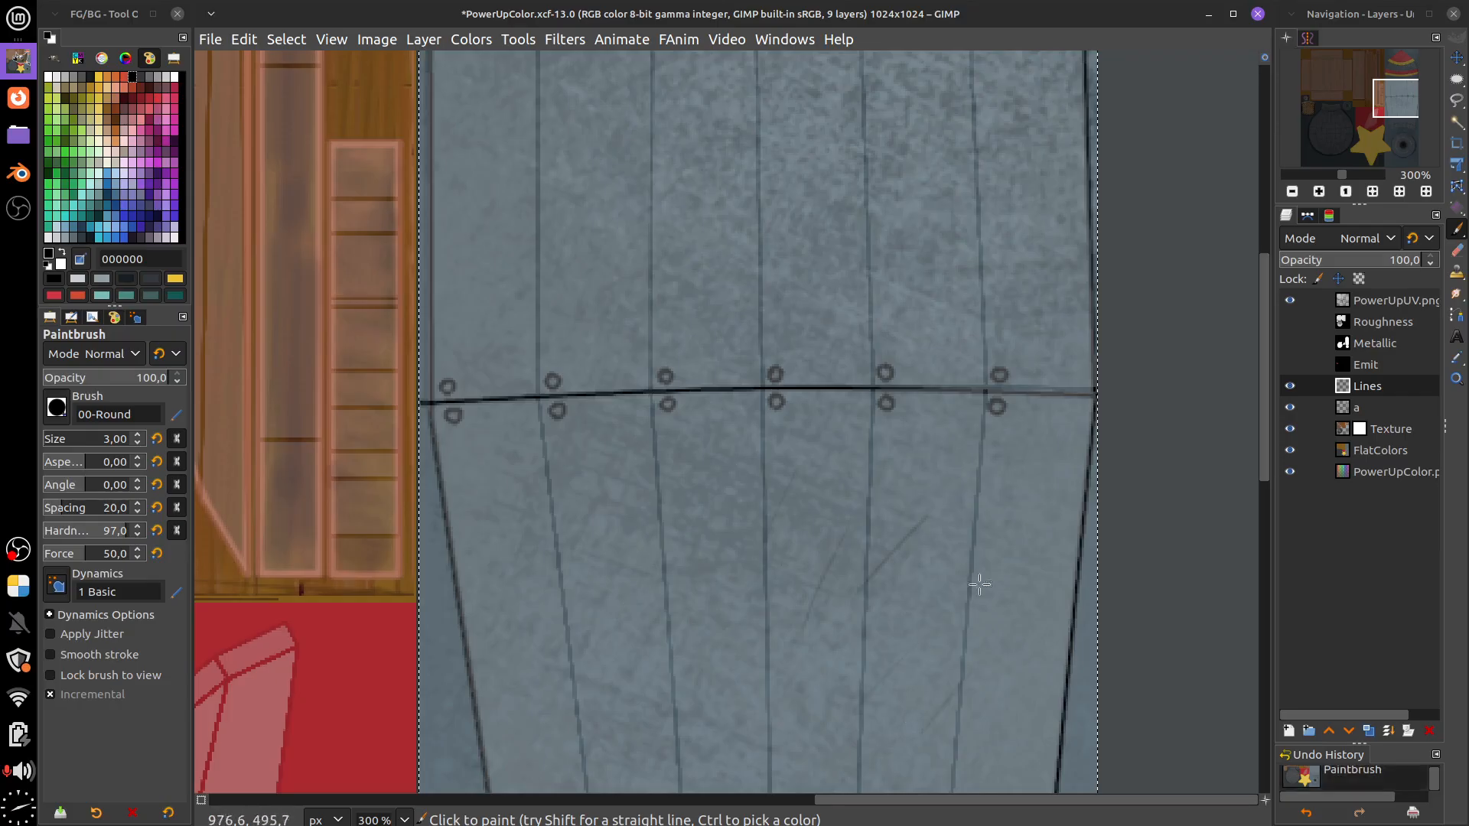
scroll(961, 580, up, 3)
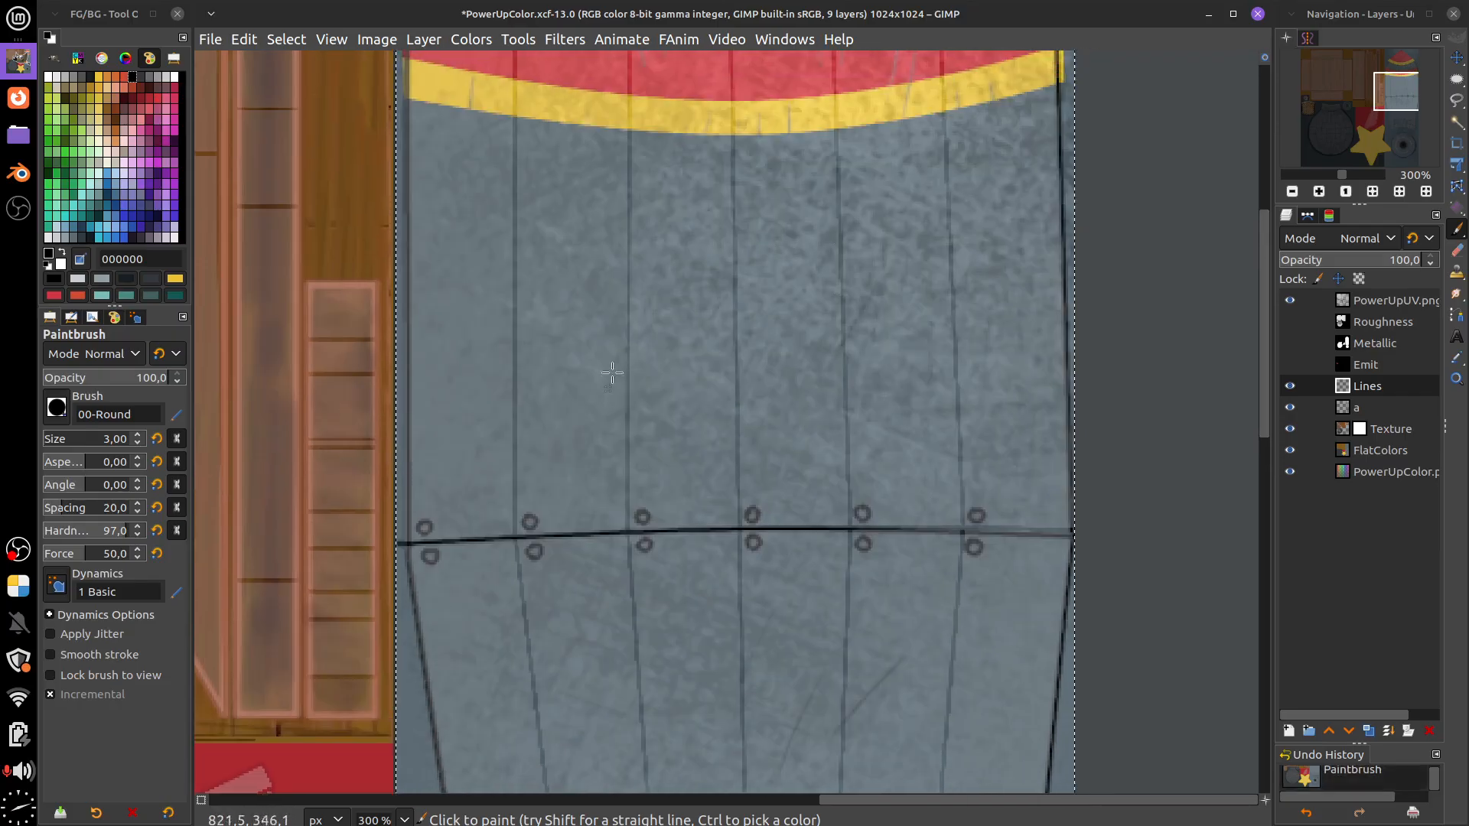
Paint thin light grey (cdcdcd) scratches on the missile body above and below the middle riveted seam
click(174, 77)
drag(706, 346, 747, 274)
key(ctrl+z)
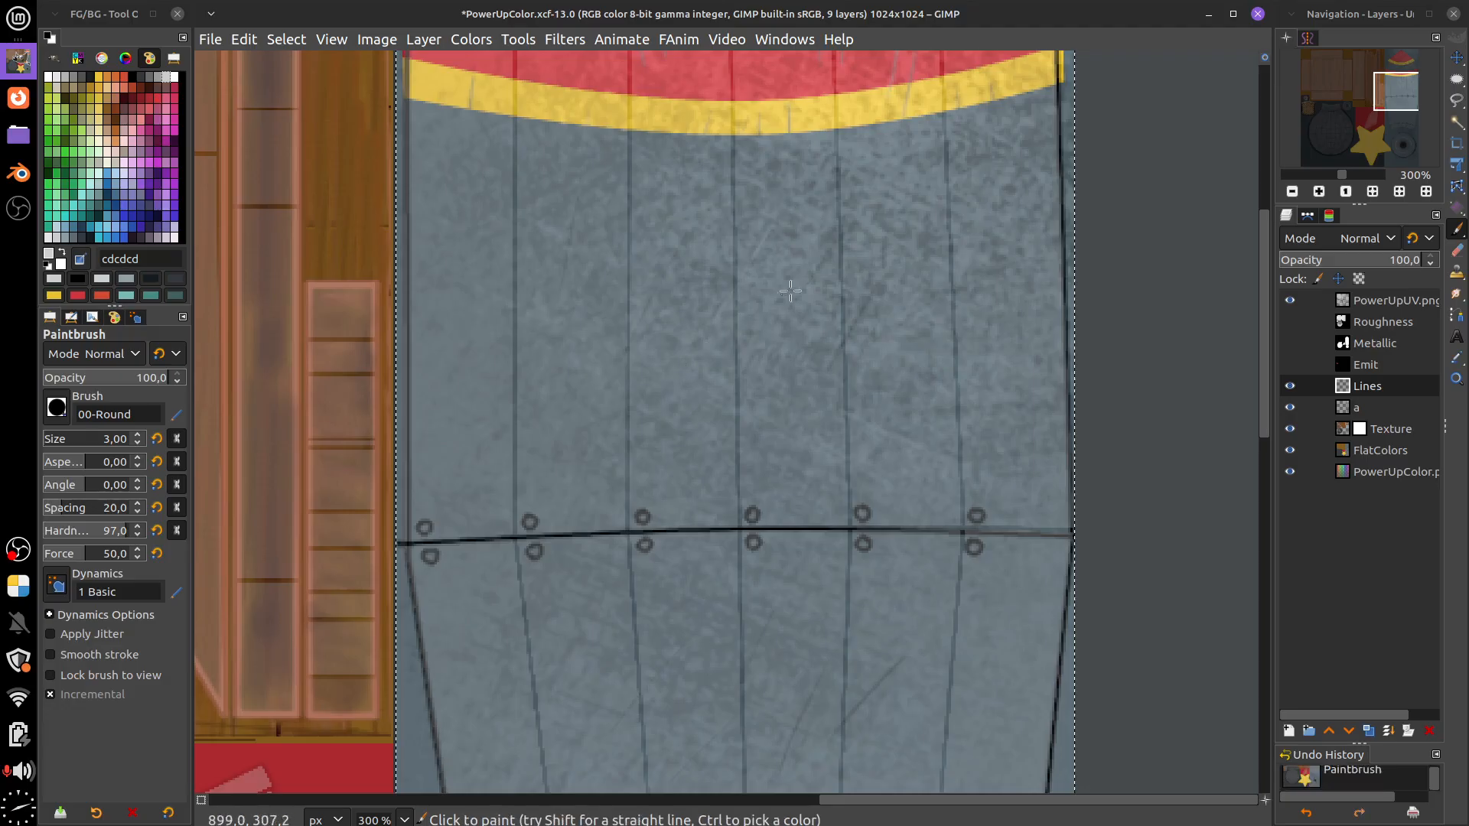
drag(792, 680, 827, 624)
scroll(891, 712, down, 5)
scroll(890, 594, left, 2)
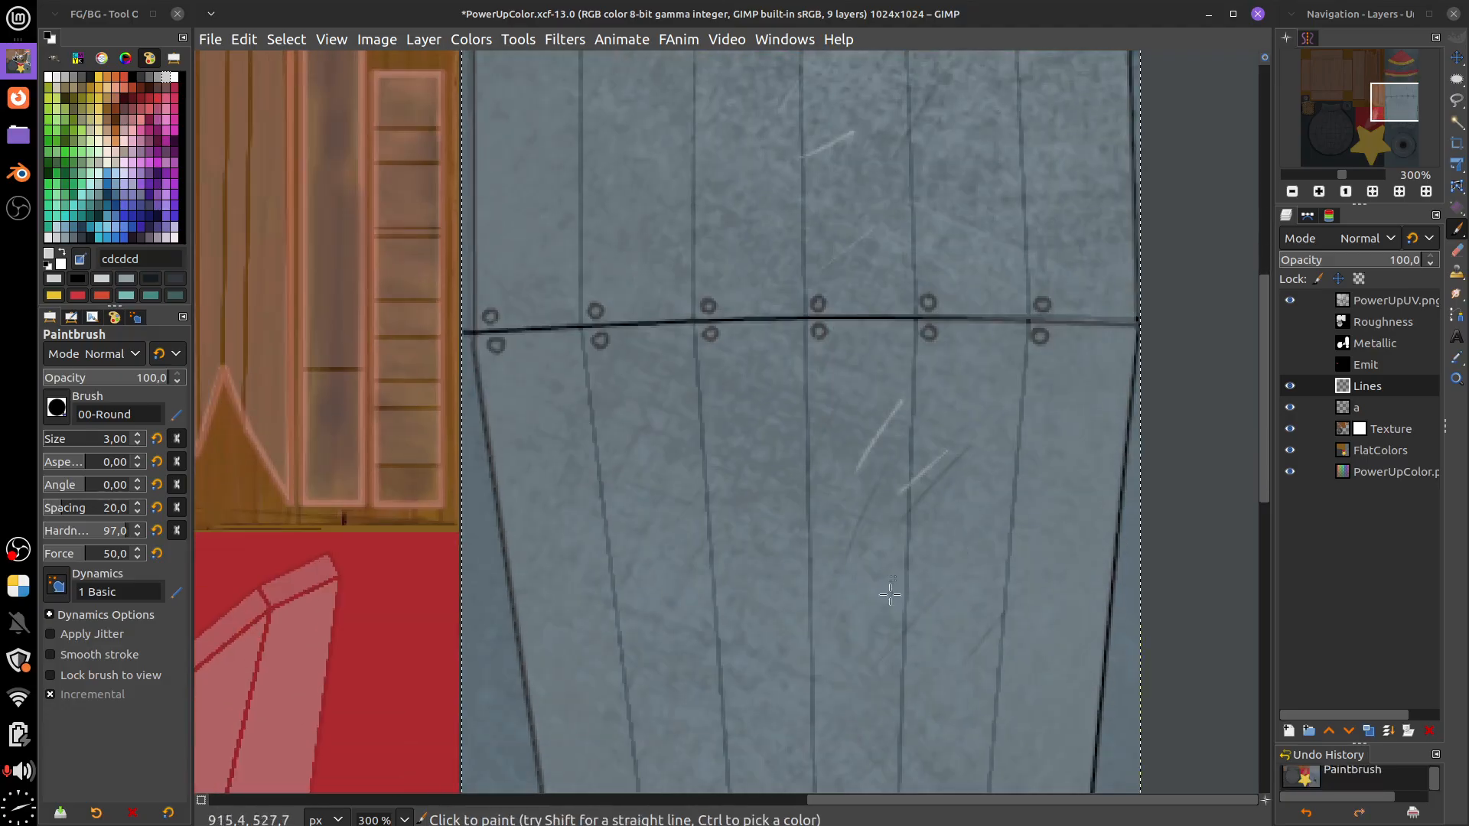
scroll(967, 584, down, 3)
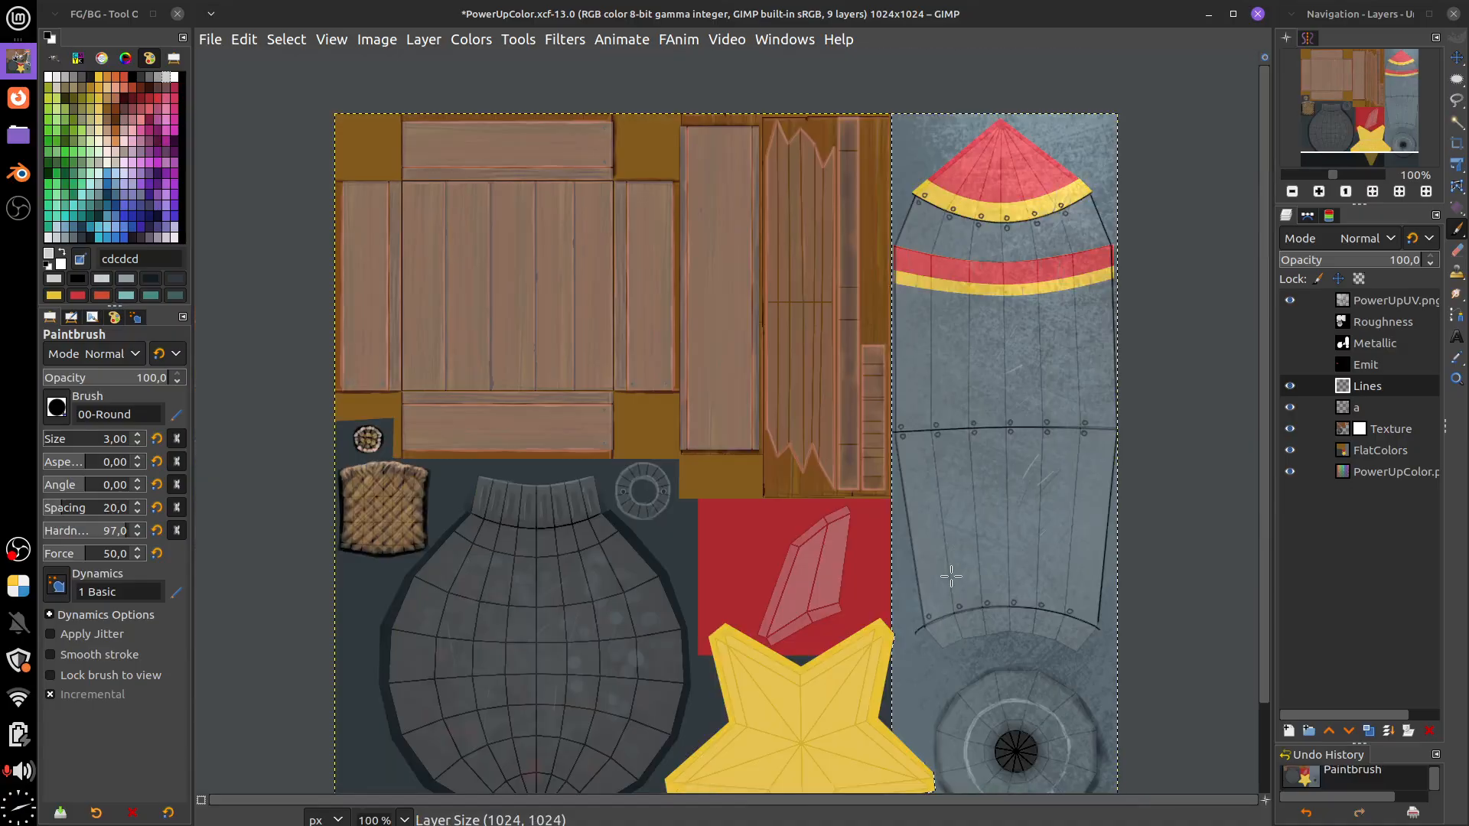
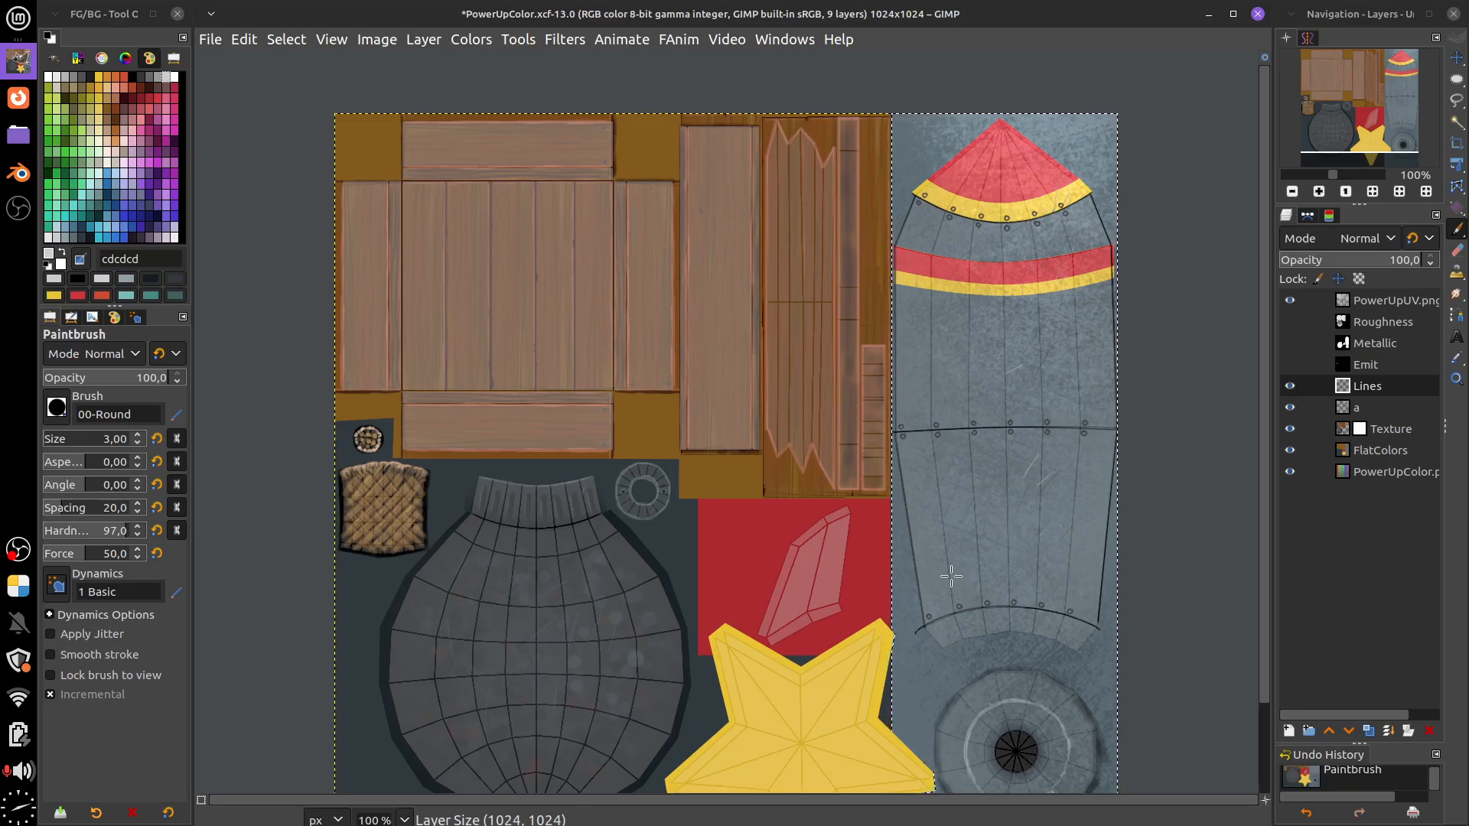
Add a new layer above Lines and name it Shade
drag(1131, 548, 1075, 476)
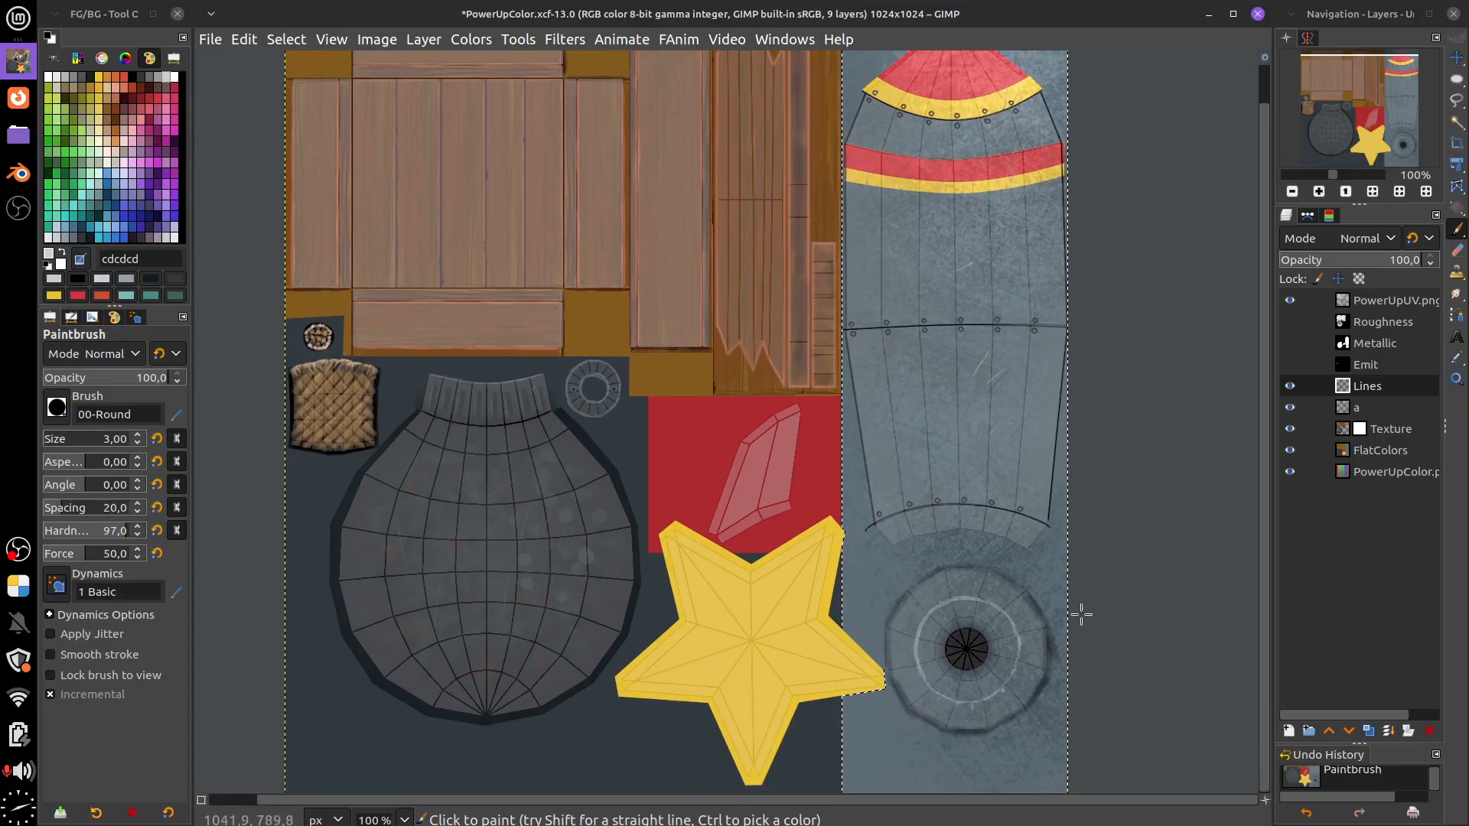
drag(1081, 615, 1082, 593)
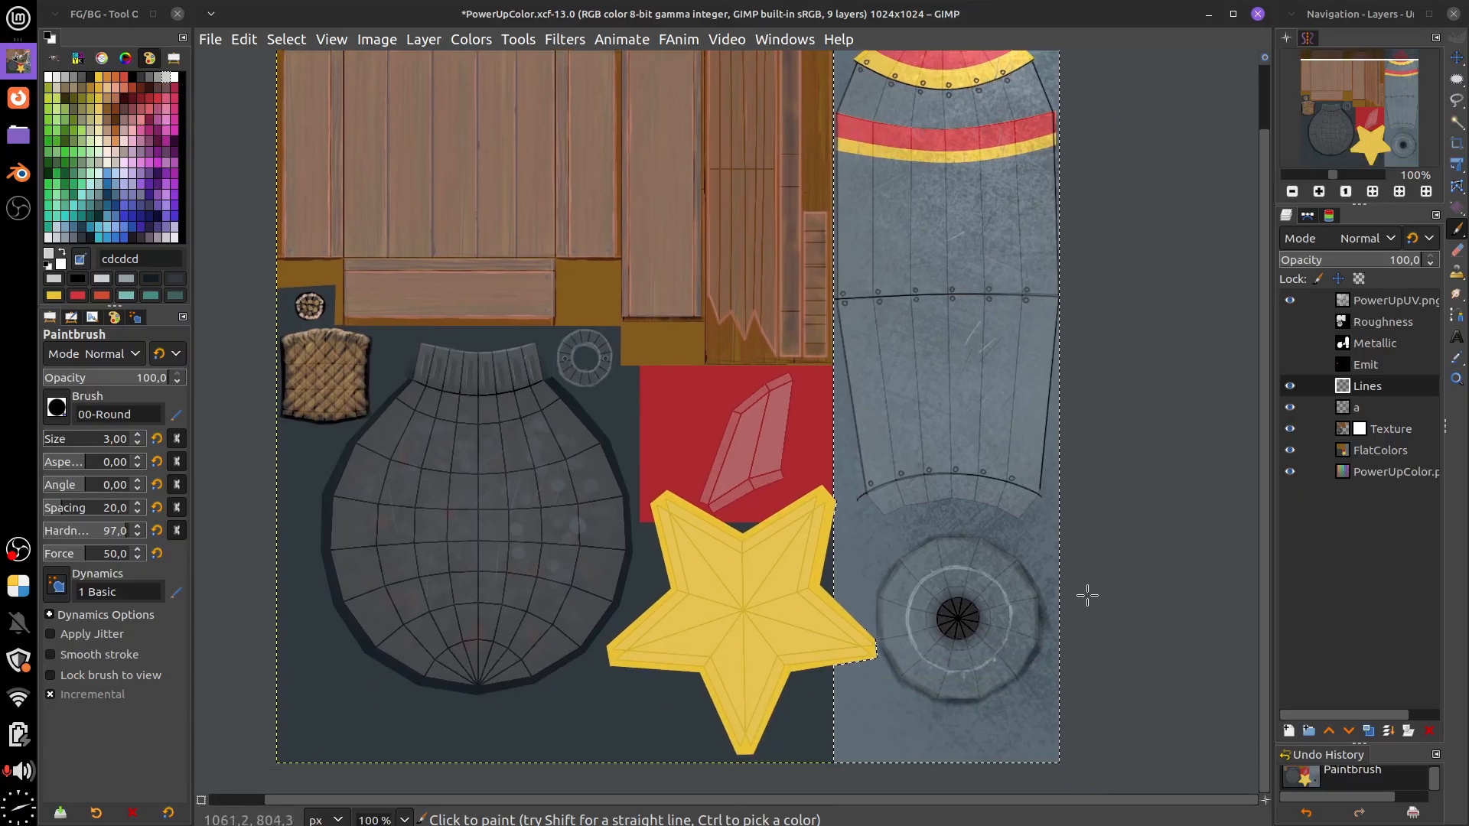
click(1289, 731)
click(1434, 800)
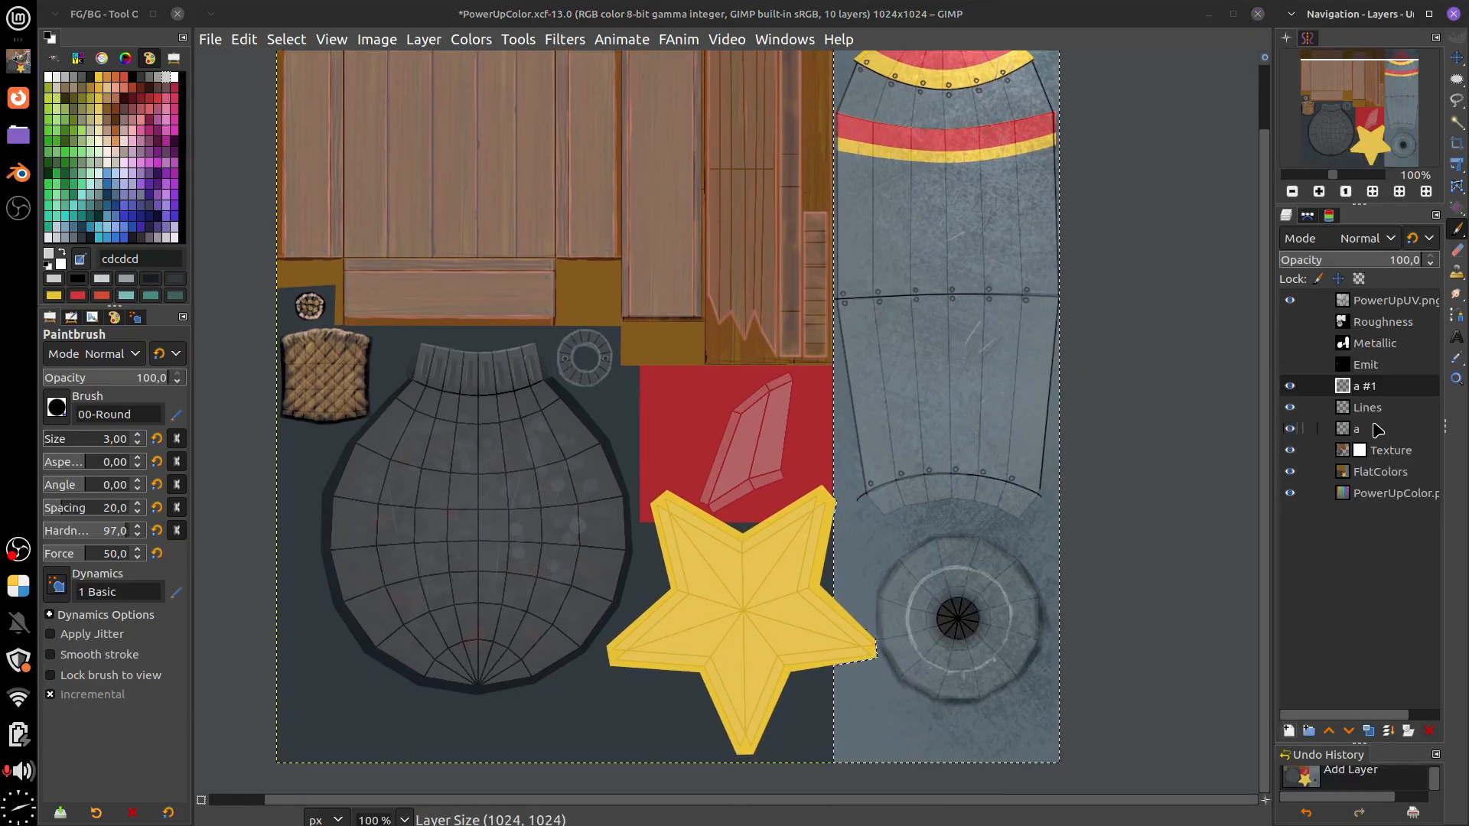
double_click(1369, 388)
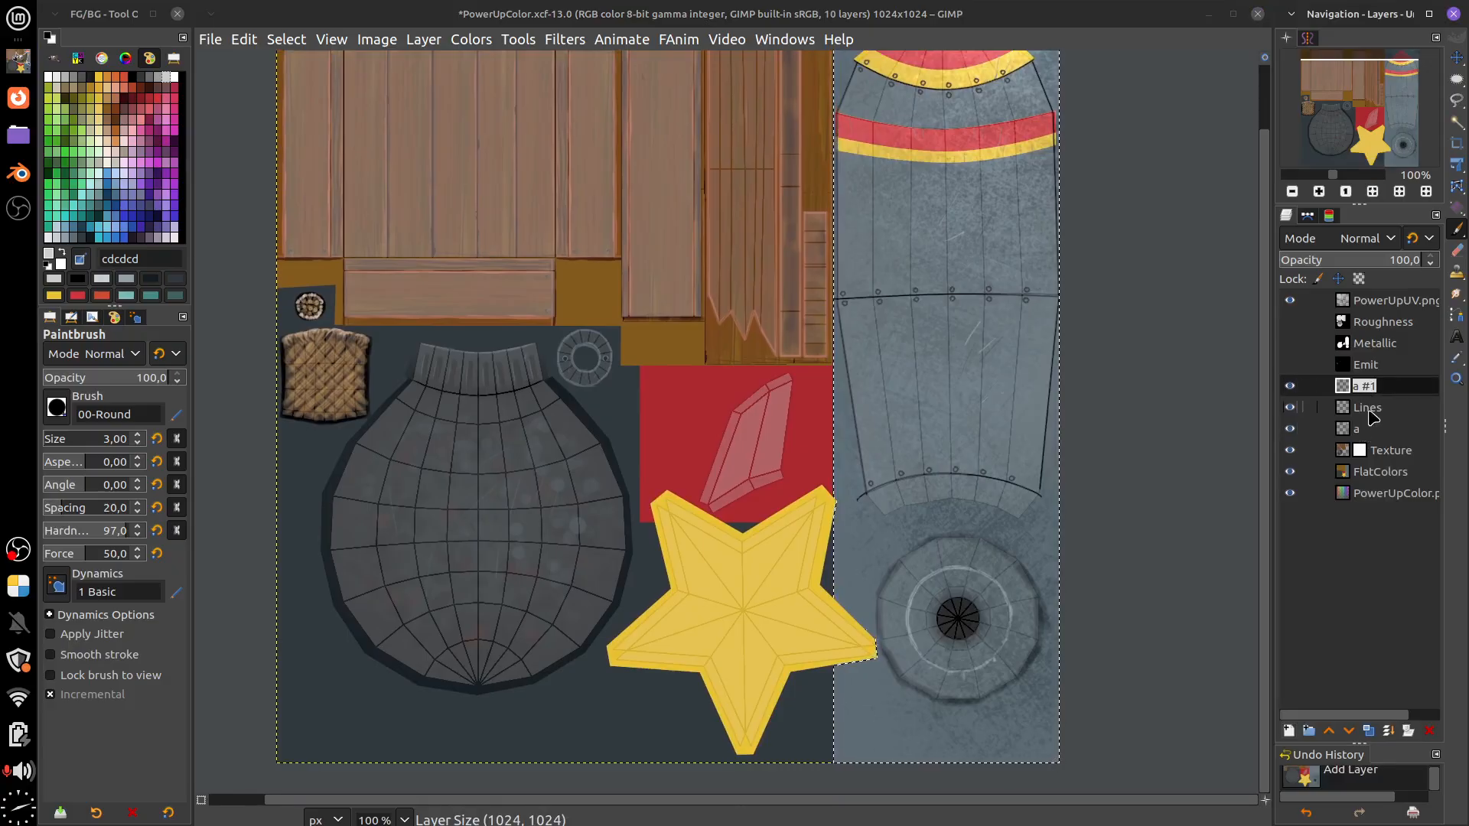
text(Shade)
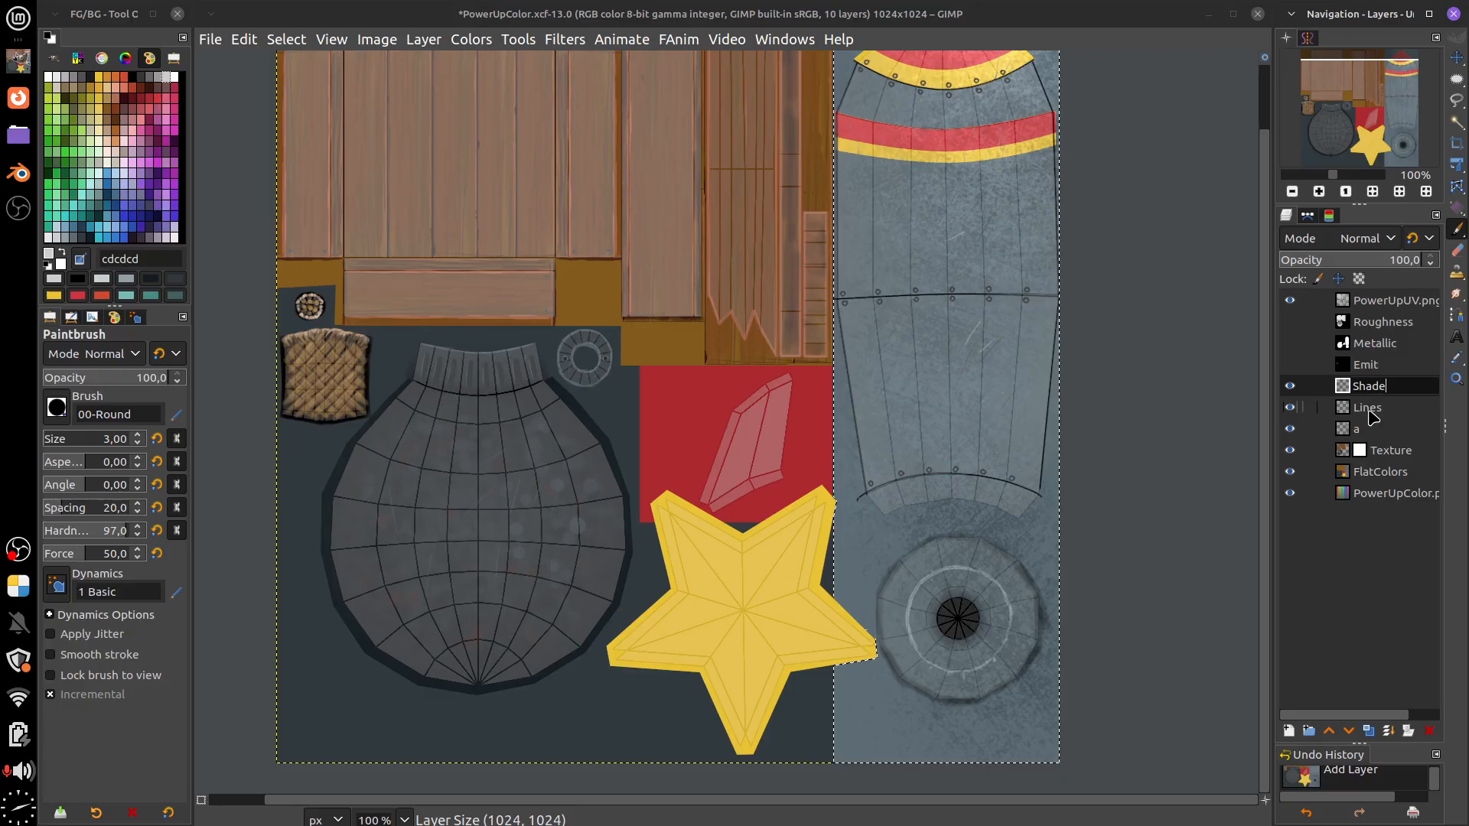
key(Return)
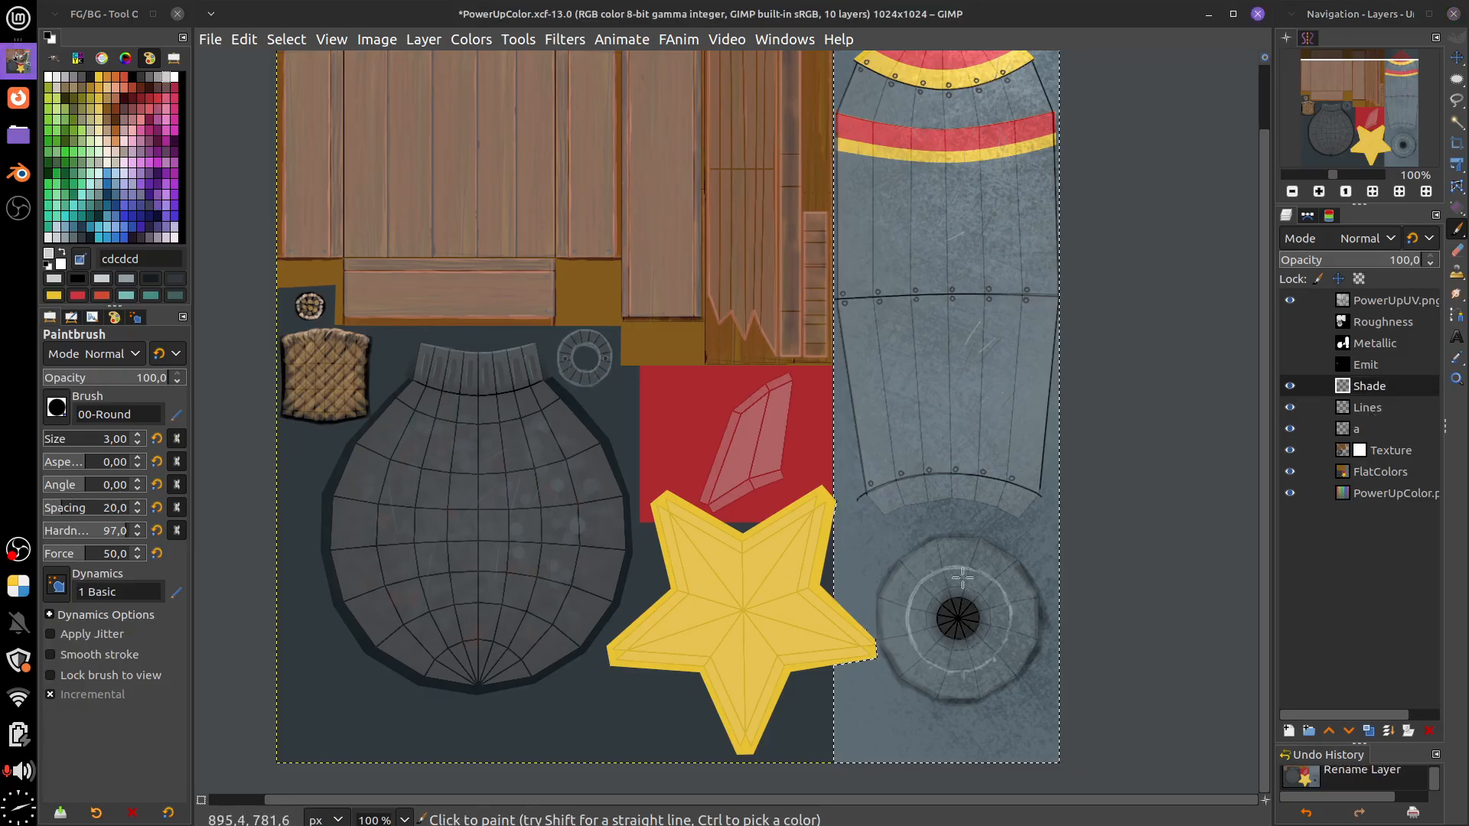
Paint dark 141c20 shading with a size 41 Paintbrush over the missile's curved tail band and the whole round end cap on the Shade layer
ctrl+scroll(1219, 454, up, 2)
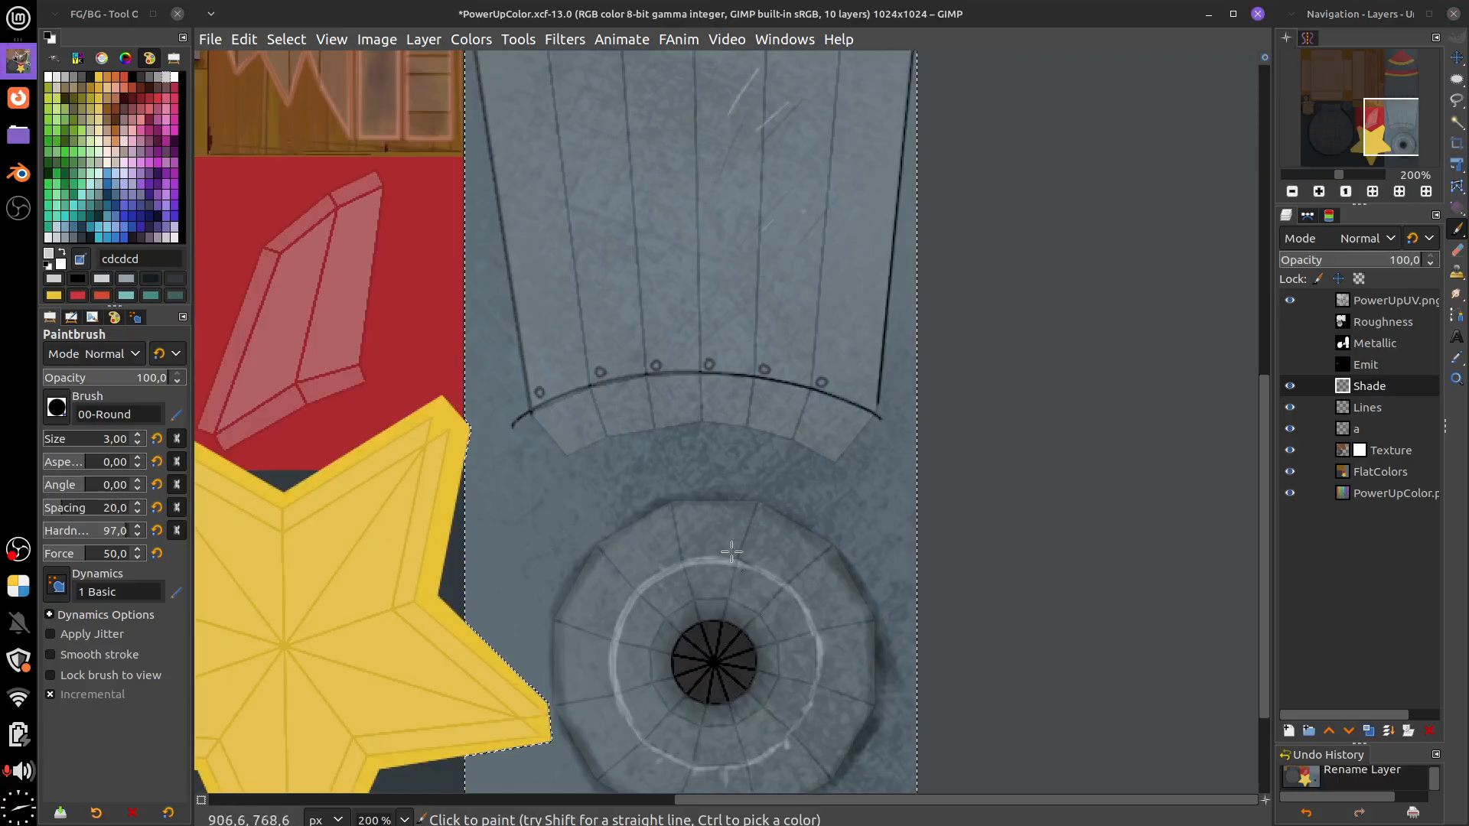
scroll(732, 550, down, 3)
scroll(731, 550, left, 1)
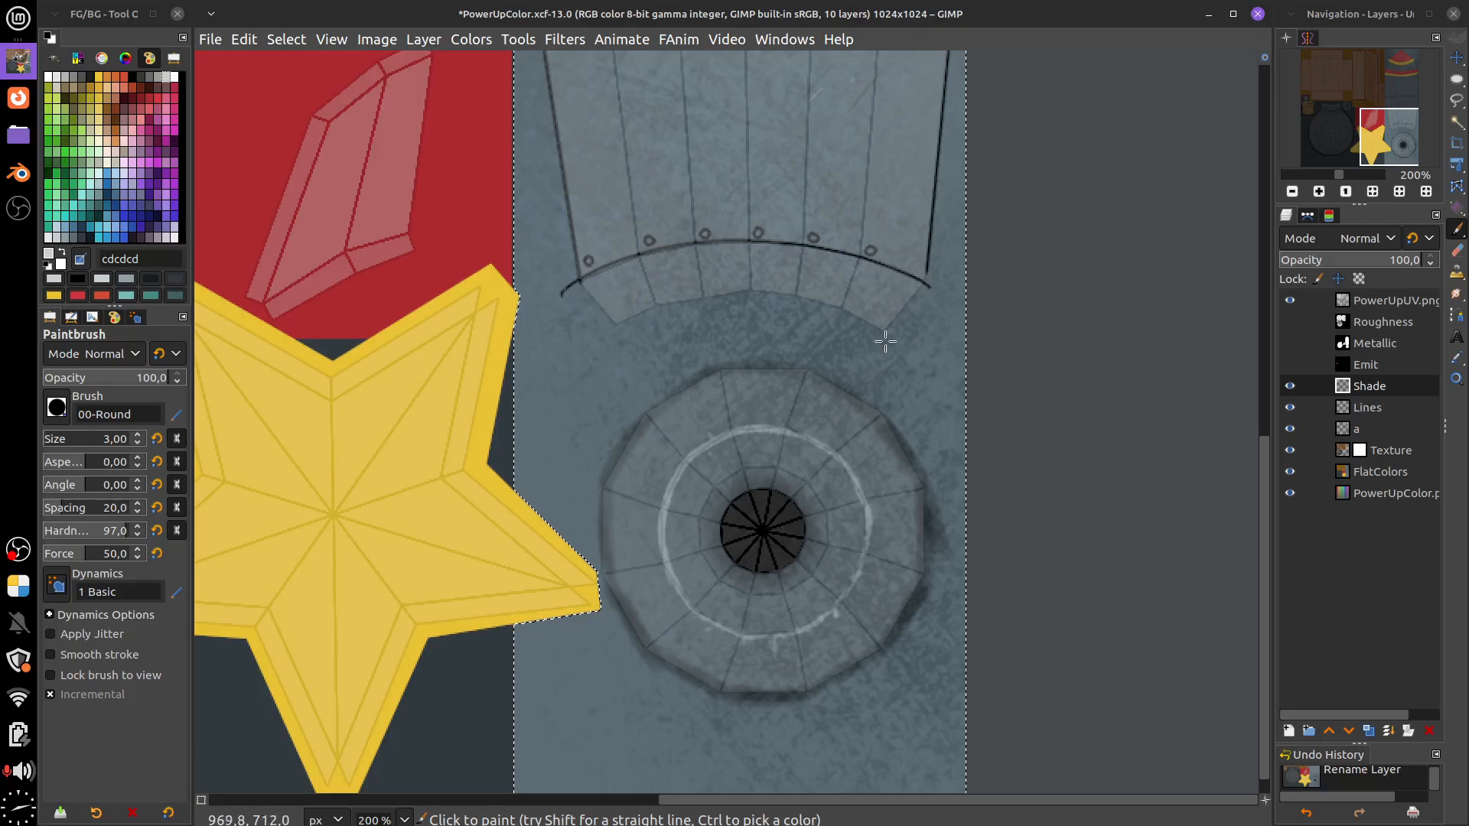
scroll(885, 342, up, 4)
scroll(956, 559, left, 1)
mouse_move(1457, 230)
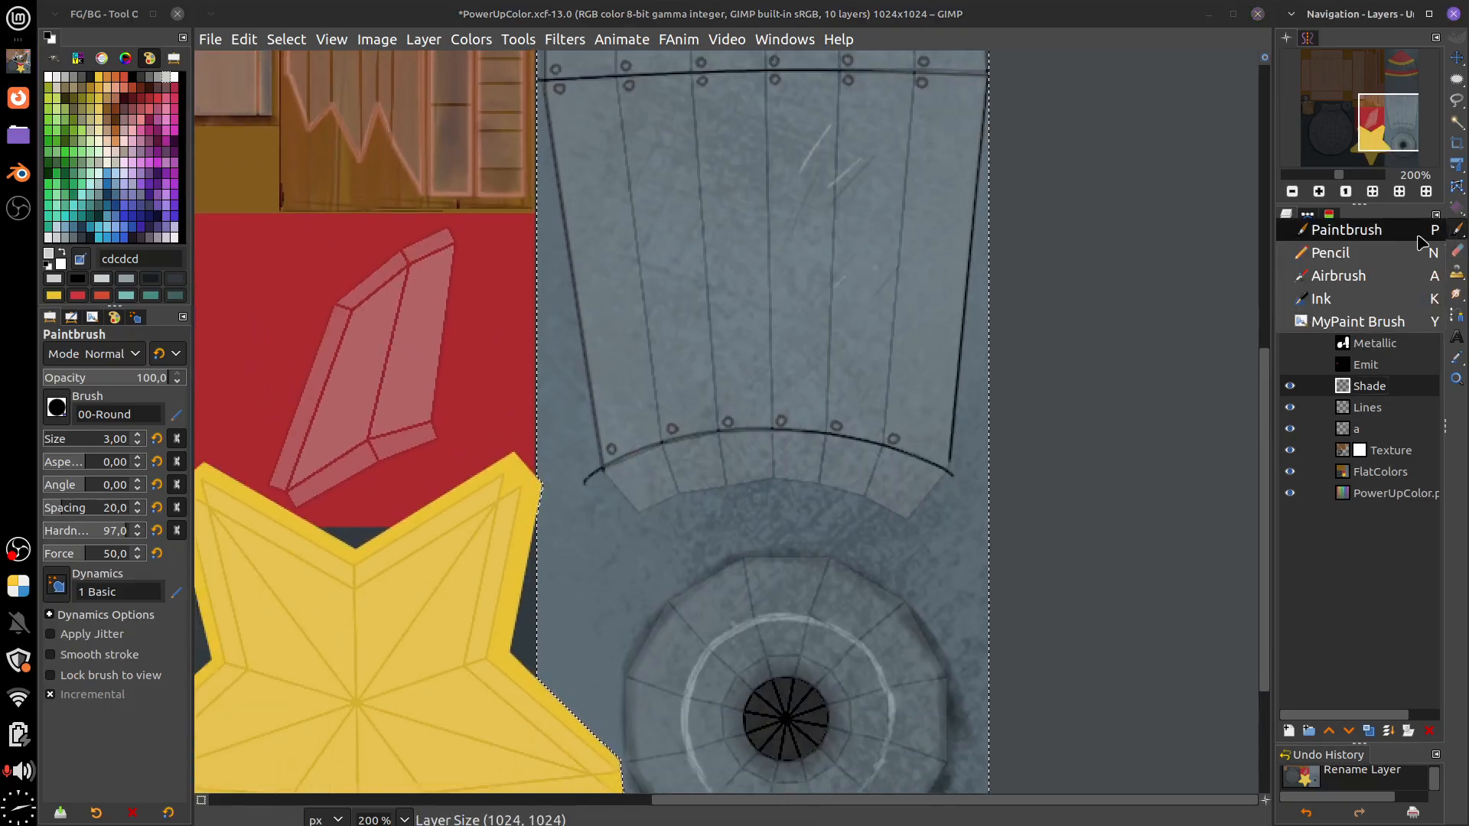
click(91, 238)
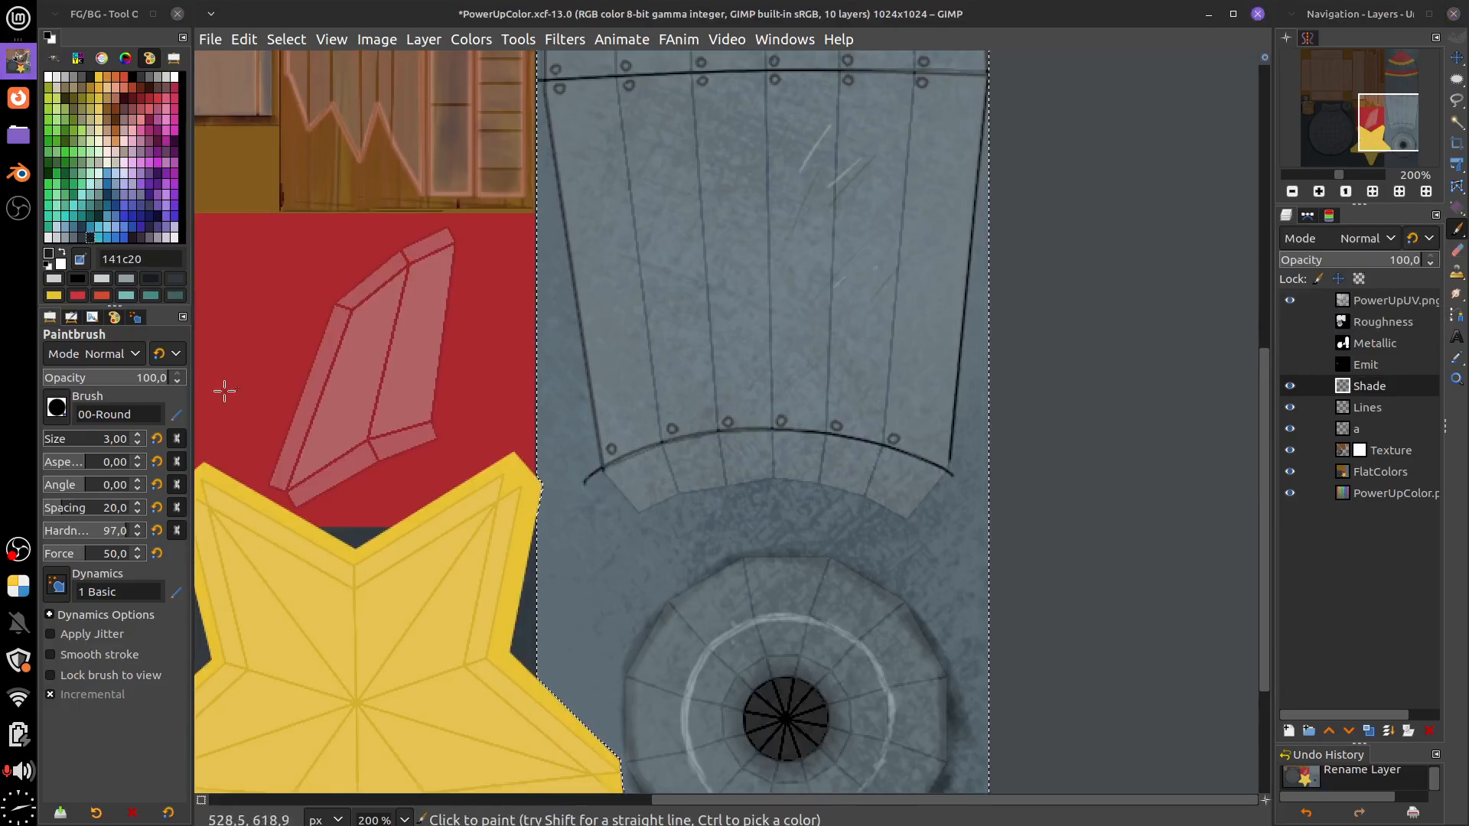
click(157, 439)
scroll(662, 567, down, 3)
mouse_move(867, 369)
mouse_down()
mouse_move(667, 404)
mouse_move(728, 352)
mouse_move(795, 334)
mouse_move(657, 374)
mouse_move(931, 366)
mouse_move(806, 326)
mouse_move(928, 387)
mouse_move(994, 392)
mouse_move(829, 332)
mouse_move(687, 426)
mouse_move(827, 371)
mouse_move(649, 409)
mouse_move(681, 386)
mouse_up()
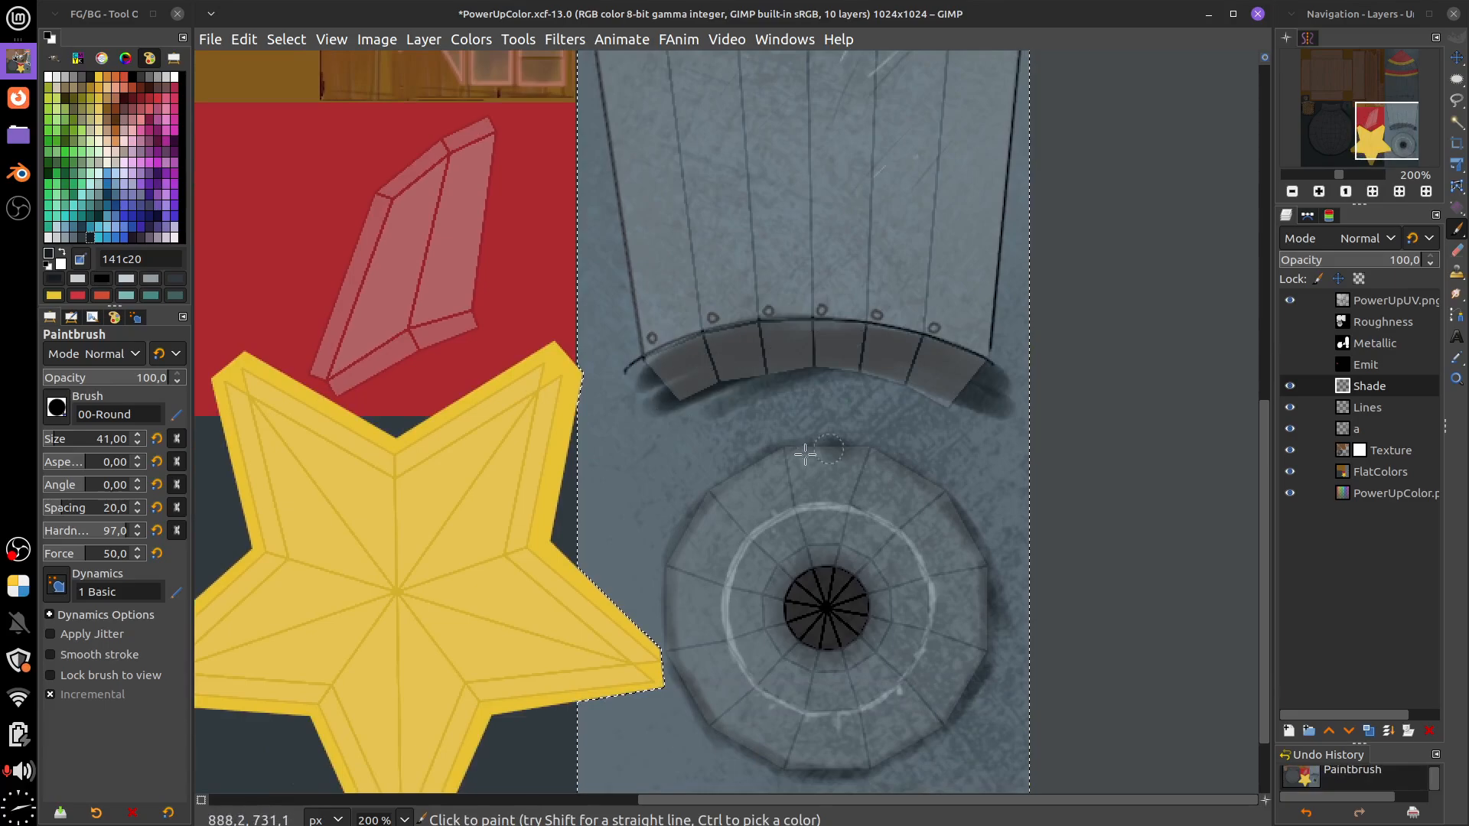
mouse_move(838, 448)
mouse_down()
mouse_move(754, 527)
mouse_move(707, 693)
mouse_move(736, 513)
mouse_move(887, 773)
mouse_move(850, 721)
mouse_move(946, 717)
mouse_move(890, 755)
mouse_move(933, 512)
mouse_move(699, 587)
mouse_move(987, 623)
mouse_move(715, 606)
mouse_move(902, 576)
mouse_move(834, 742)
mouse_move(724, 664)
mouse_move(803, 544)
mouse_move(844, 563)
mouse_move(768, 675)
mouse_move(903, 674)
mouse_move(926, 637)
mouse_move(926, 542)
mouse_move(912, 580)
mouse_move(870, 547)
mouse_move(793, 525)
mouse_move(773, 560)
mouse_move(739, 486)
mouse_move(846, 465)
mouse_move(825, 441)
mouse_move(976, 585)
mouse_move(939, 702)
mouse_move(919, 671)
mouse_move(712, 559)
mouse_move(717, 491)
mouse_move(675, 551)
mouse_move(673, 633)
mouse_up()
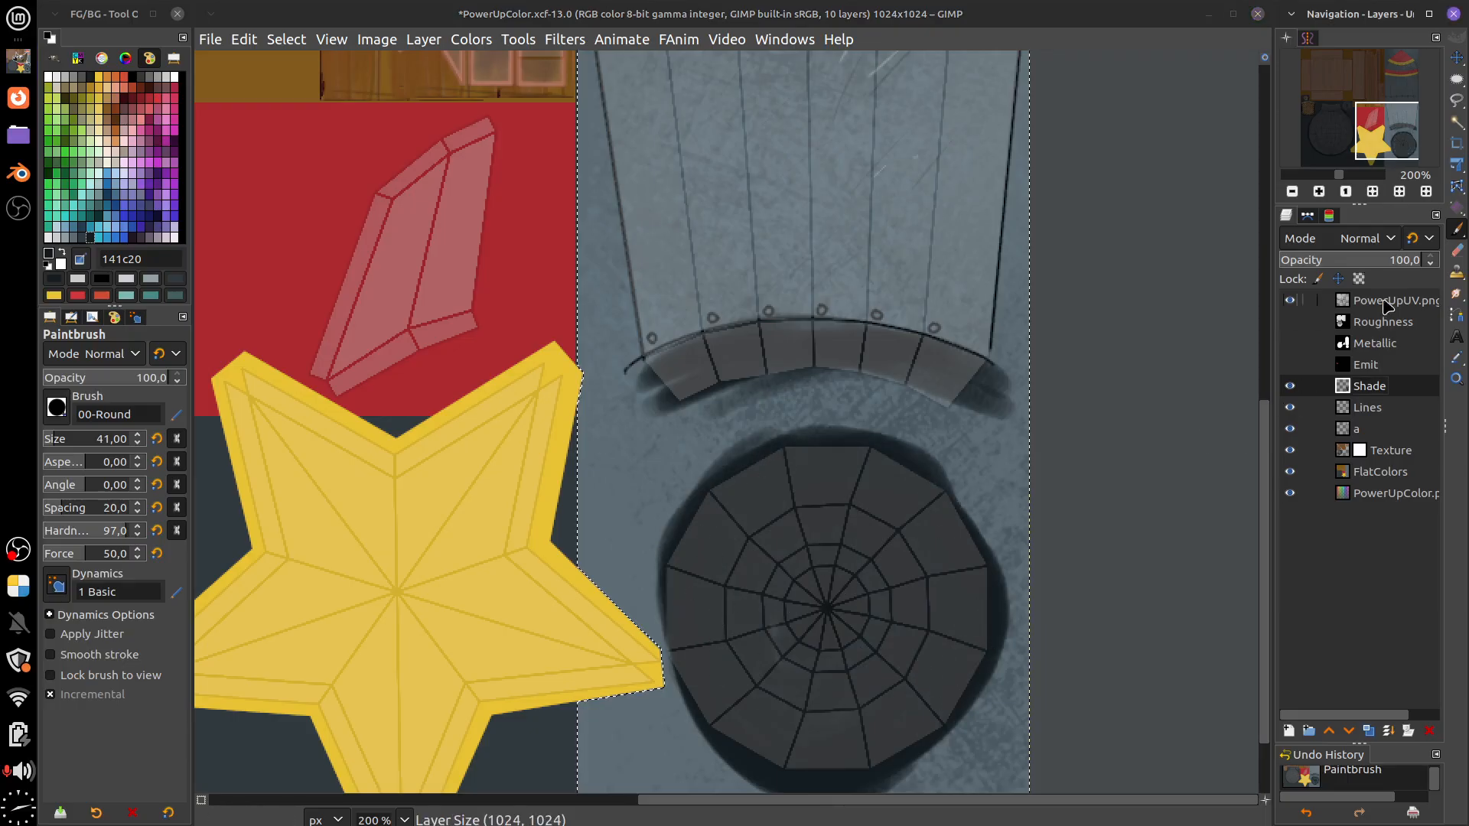
Set the Shade layer to Multiply mode with 31.2 opacity
drag(1381, 268, 1353, 265)
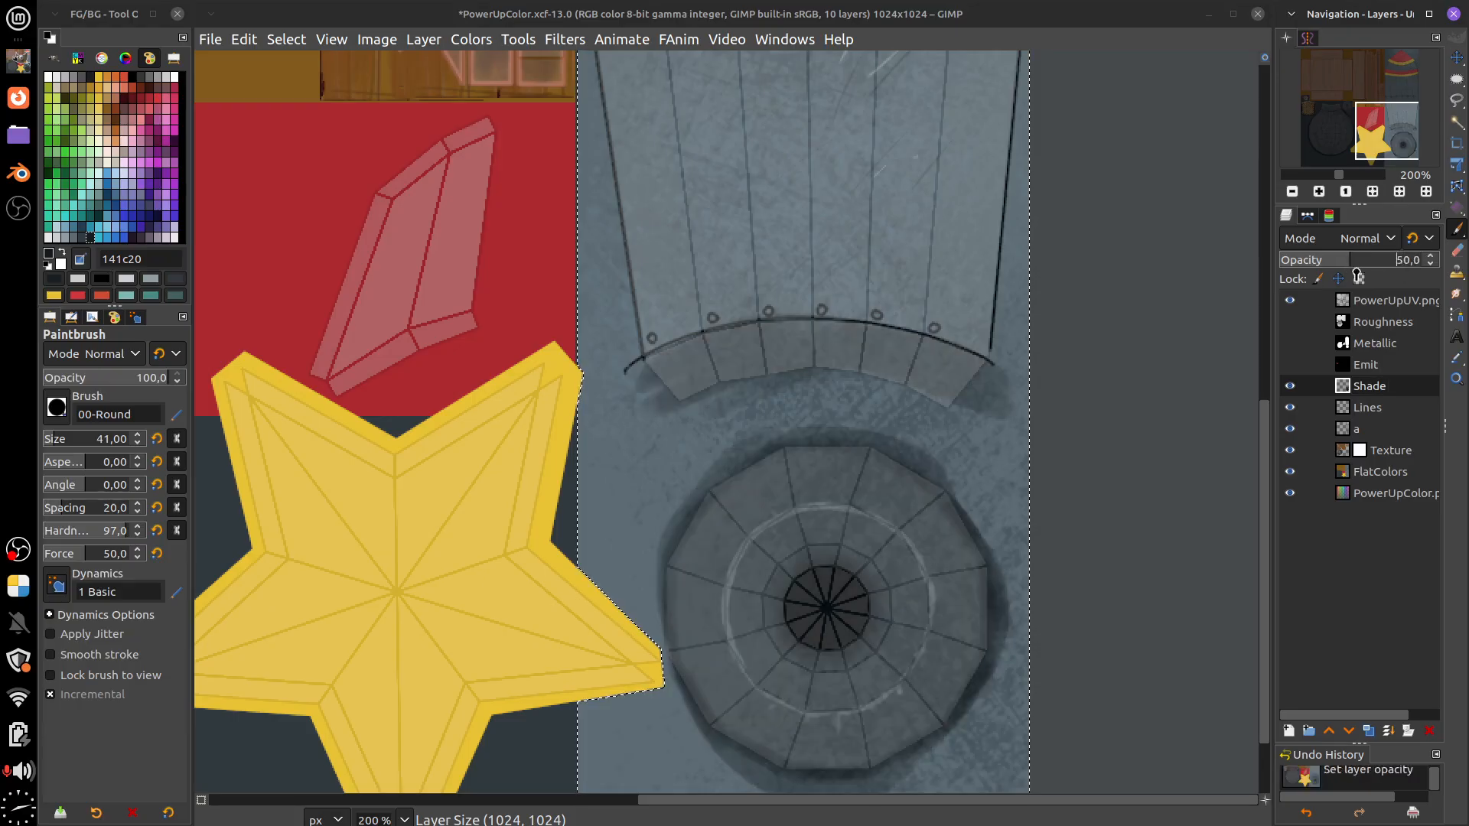
click(1373, 239)
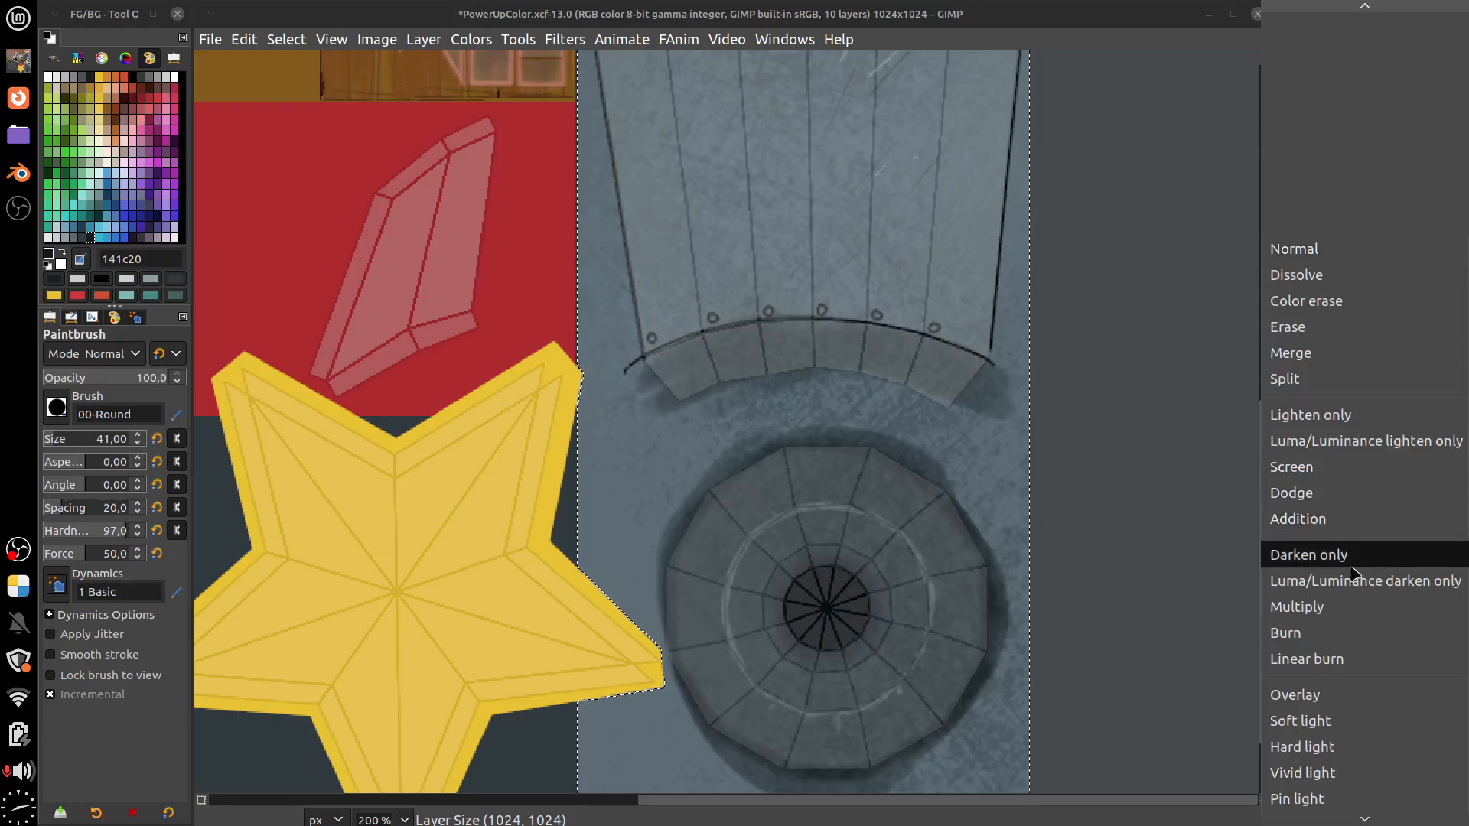
click(1353, 607)
drag(1358, 268, 1332, 269)
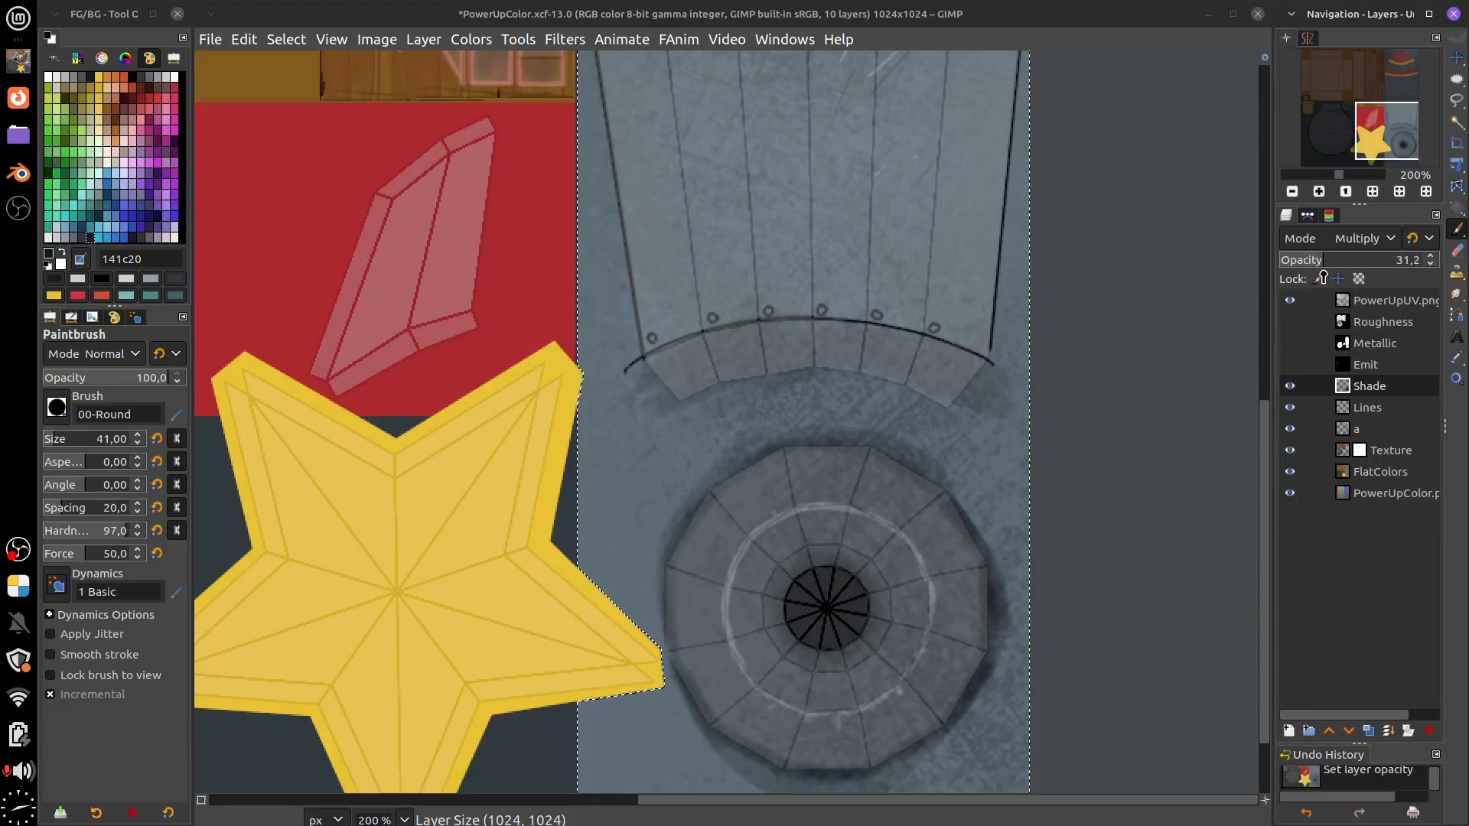
Paint further shading along the missile's curved tail band, out to both of its ends
click(1054, 482)
drag(707, 371, 651, 378)
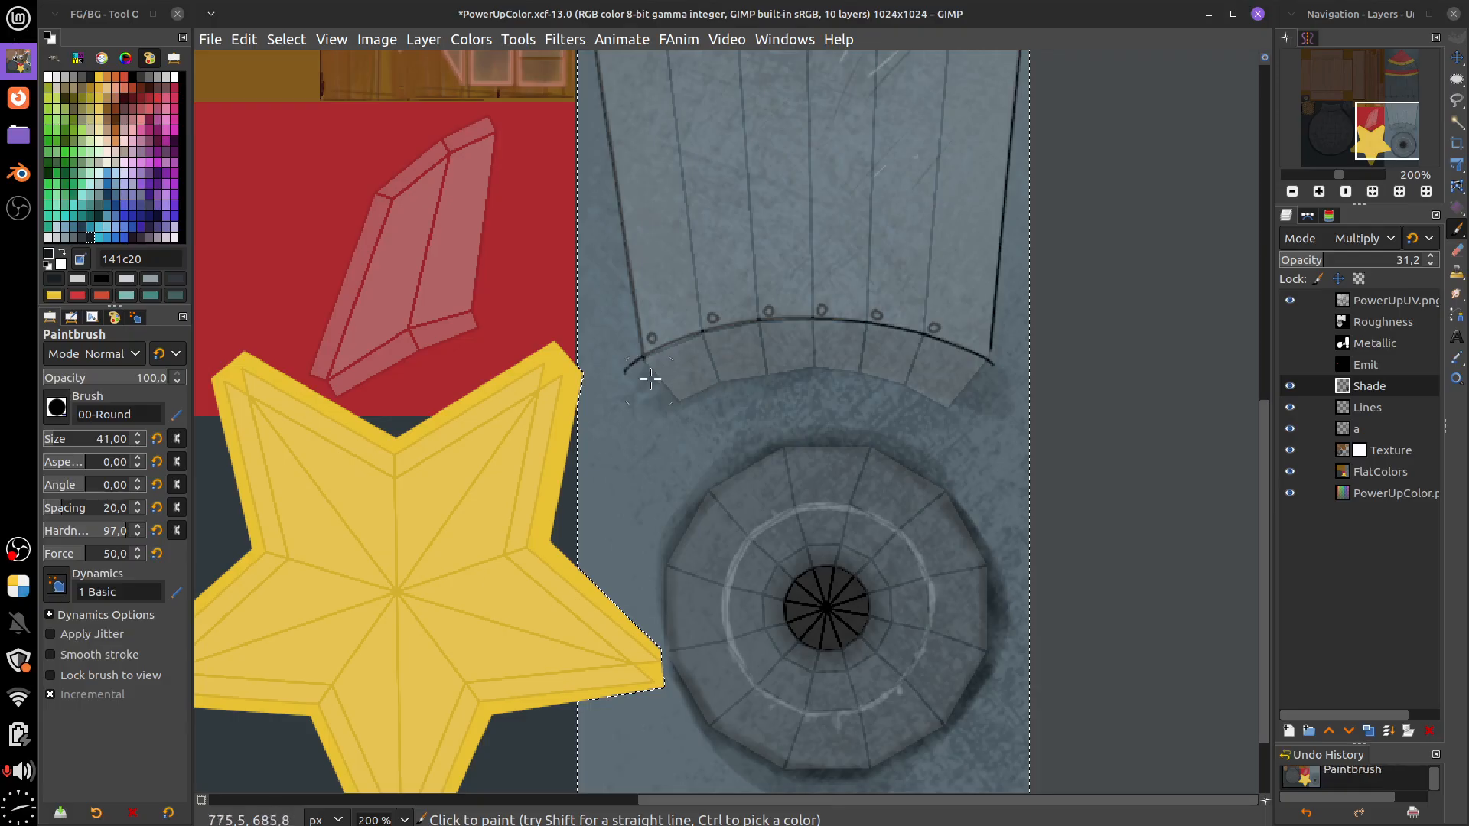
drag(991, 399, 677, 396)
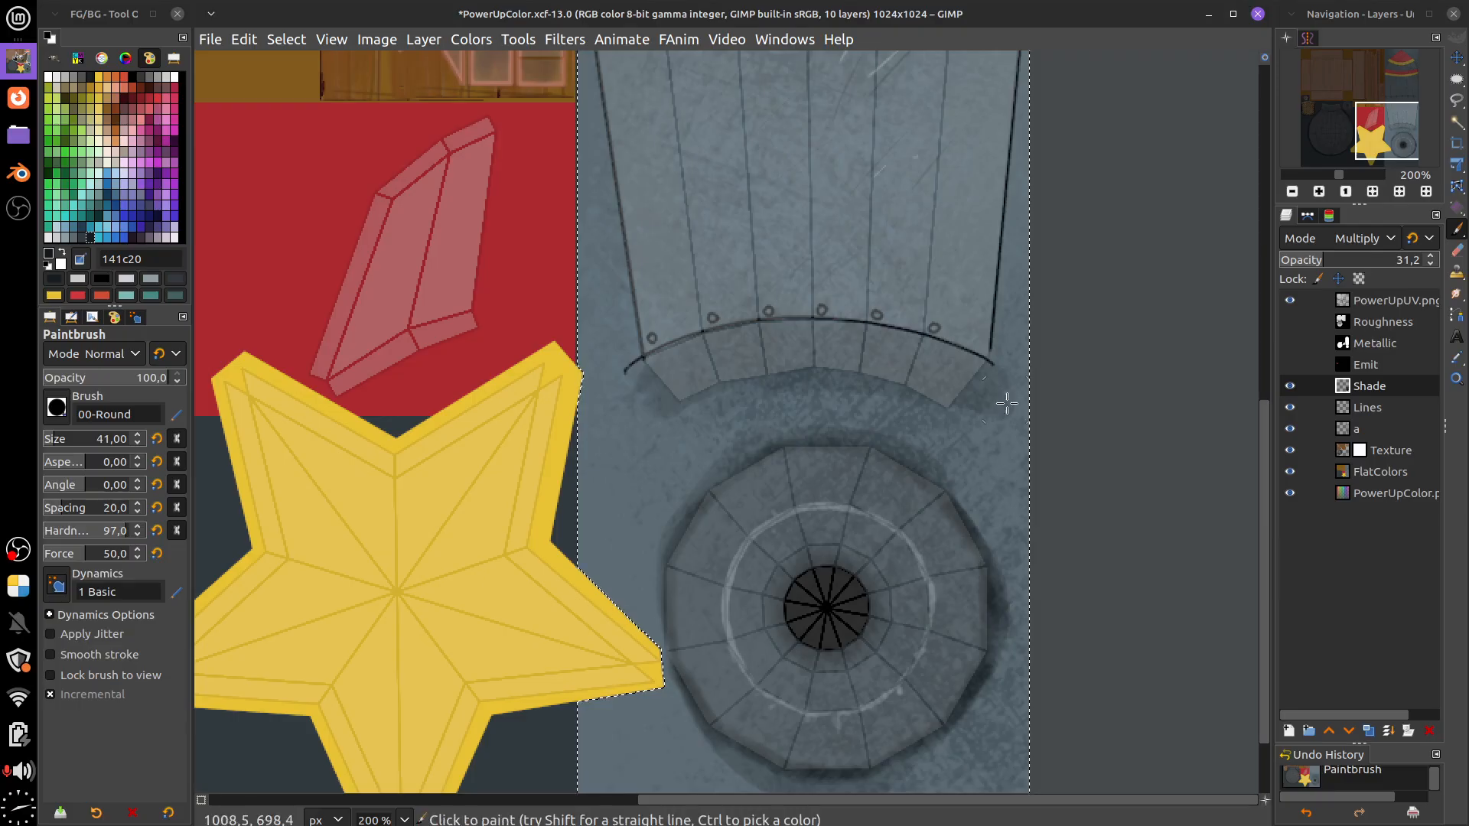
Reduce the brush size to 7 and paint shading along the missile's middle riveted seam, finishing the far end in black (000000)
scroll(987, 566, up, 10)
scroll(1016, 568, down, 5)
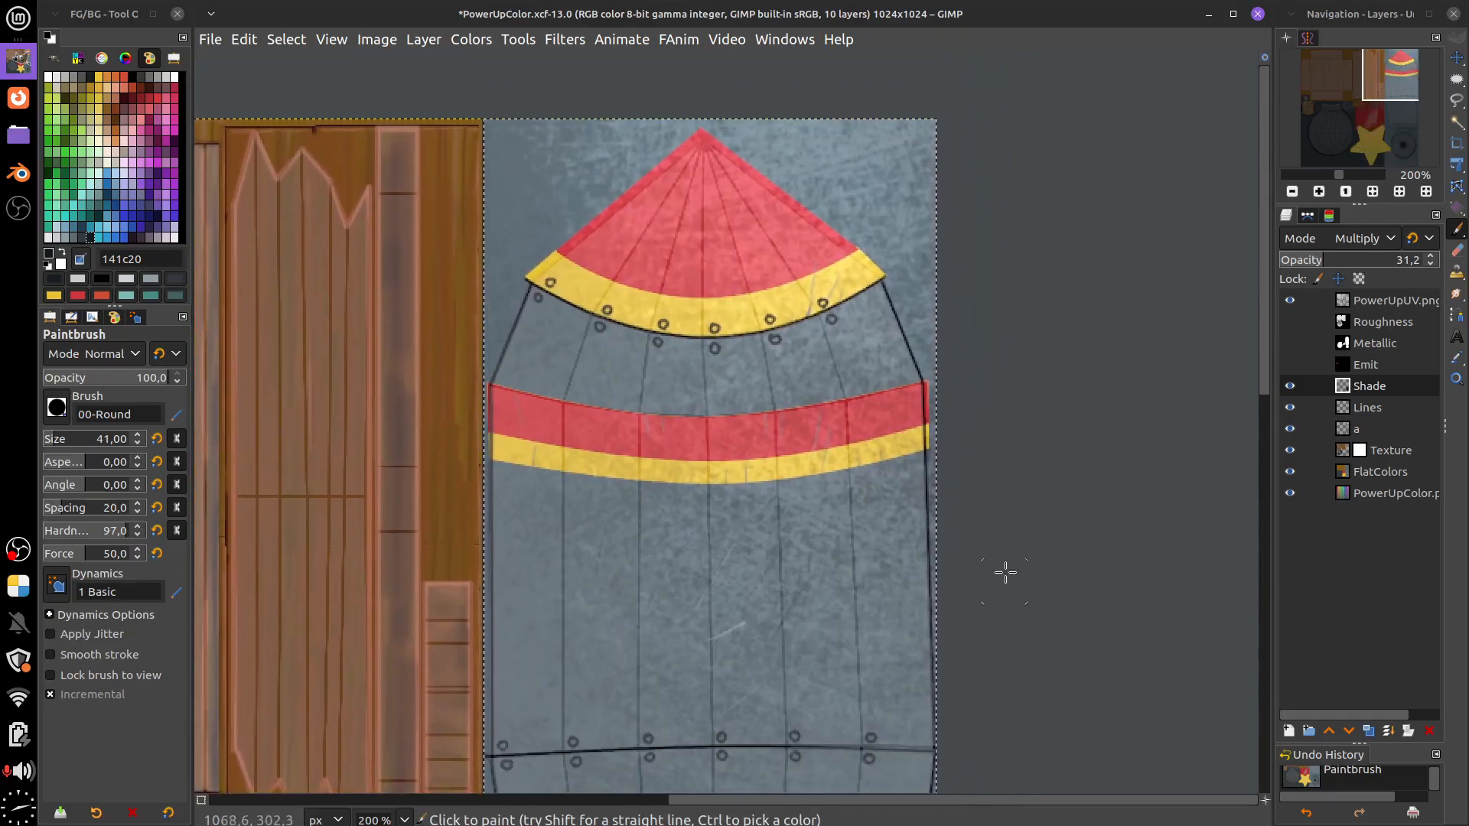
scroll(1013, 505, left, 3)
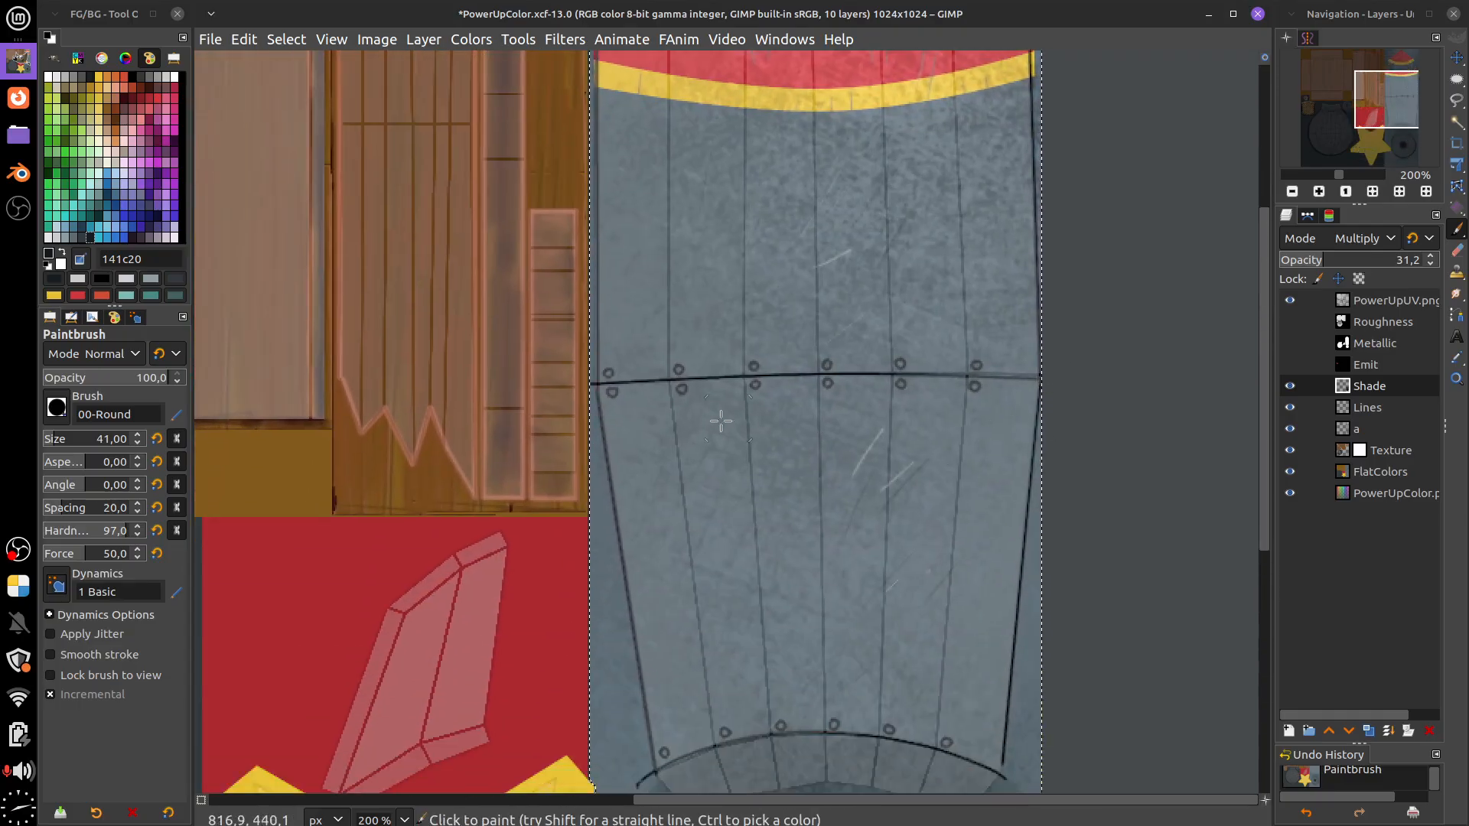
scroll(721, 421, up, 6)
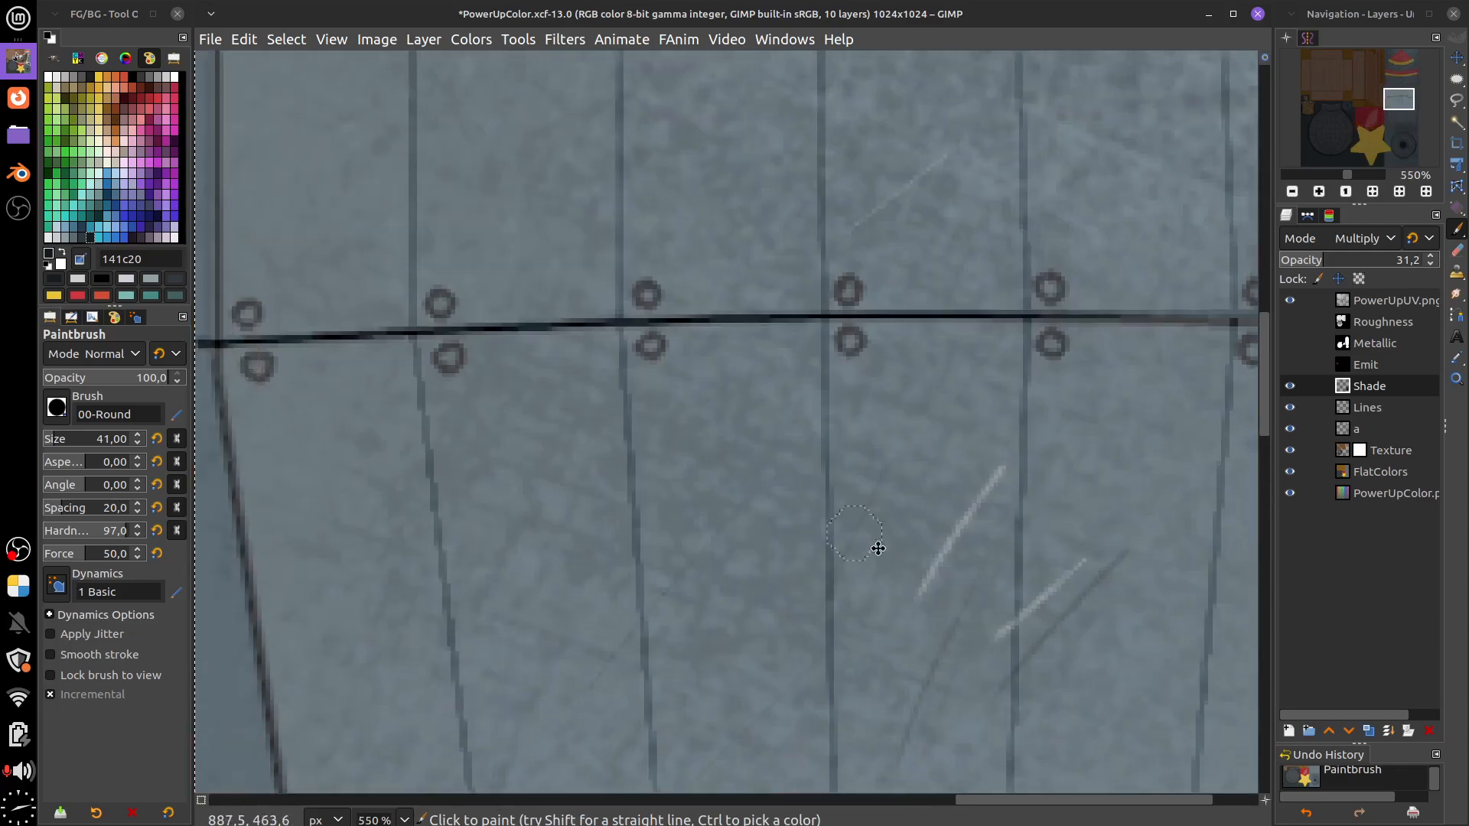
scroll(878, 548, up, 3)
scroll(902, 582, left, 4)
key(bracketleft)
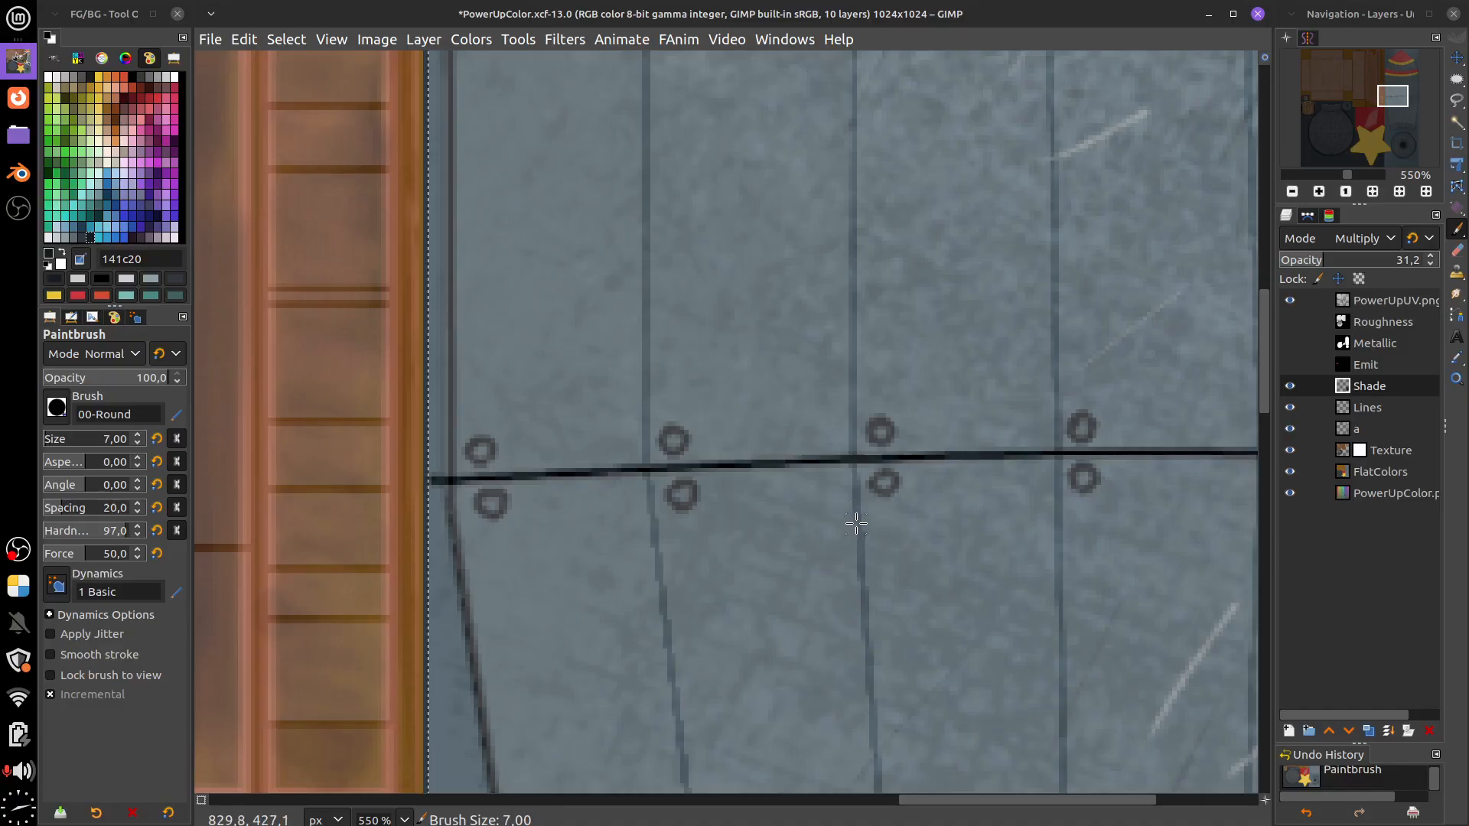
mouse_move(551, 462)
mouse_down()
mouse_move(601, 462)
mouse_move(507, 469)
mouse_move(620, 451)
mouse_move(1095, 452)
mouse_up()
scroll(1072, 463, right, 5)
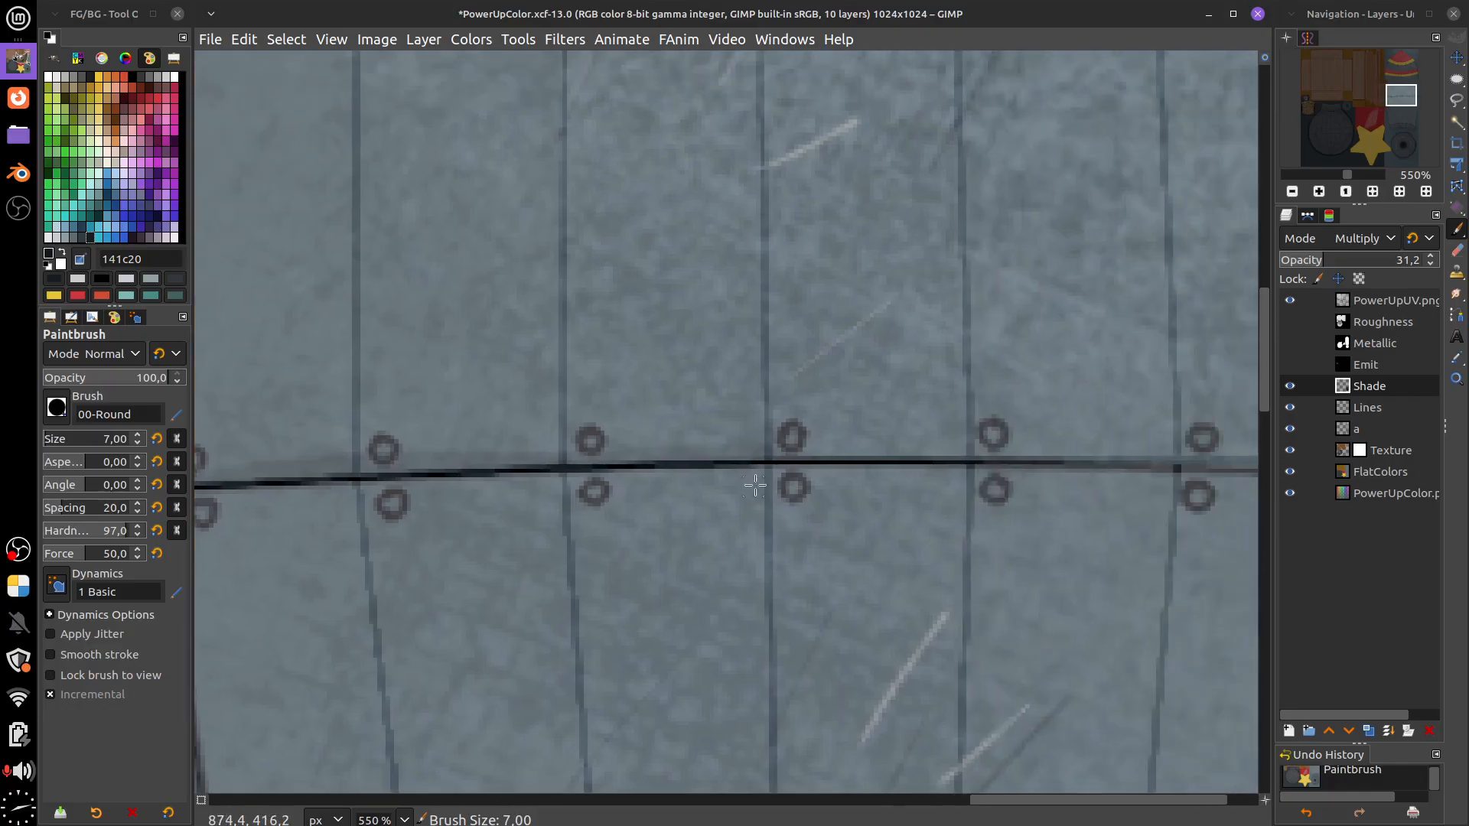
drag(754, 463, 1082, 456)
scroll(1081, 456, right, 4)
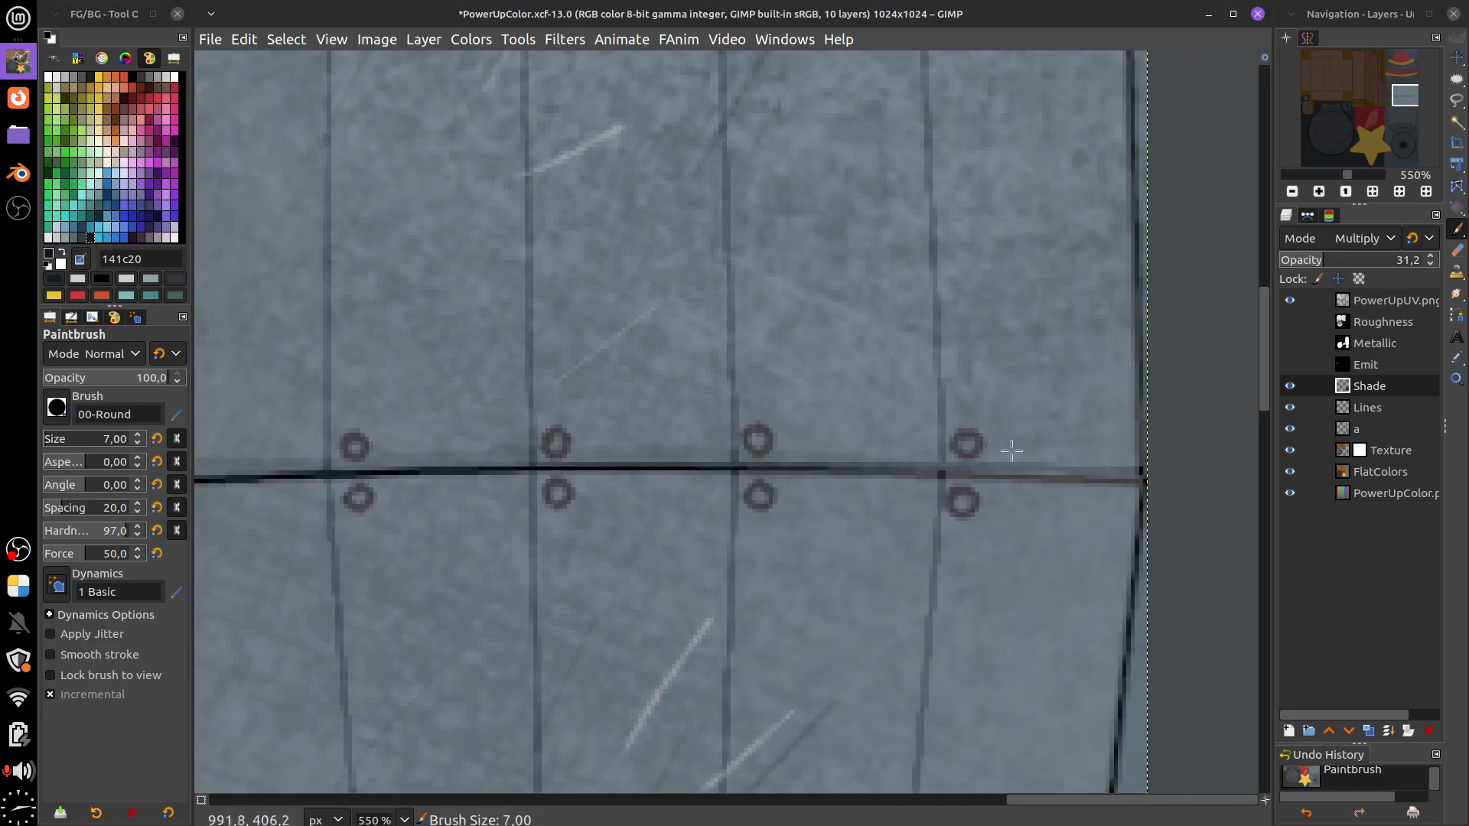
click(133, 76)
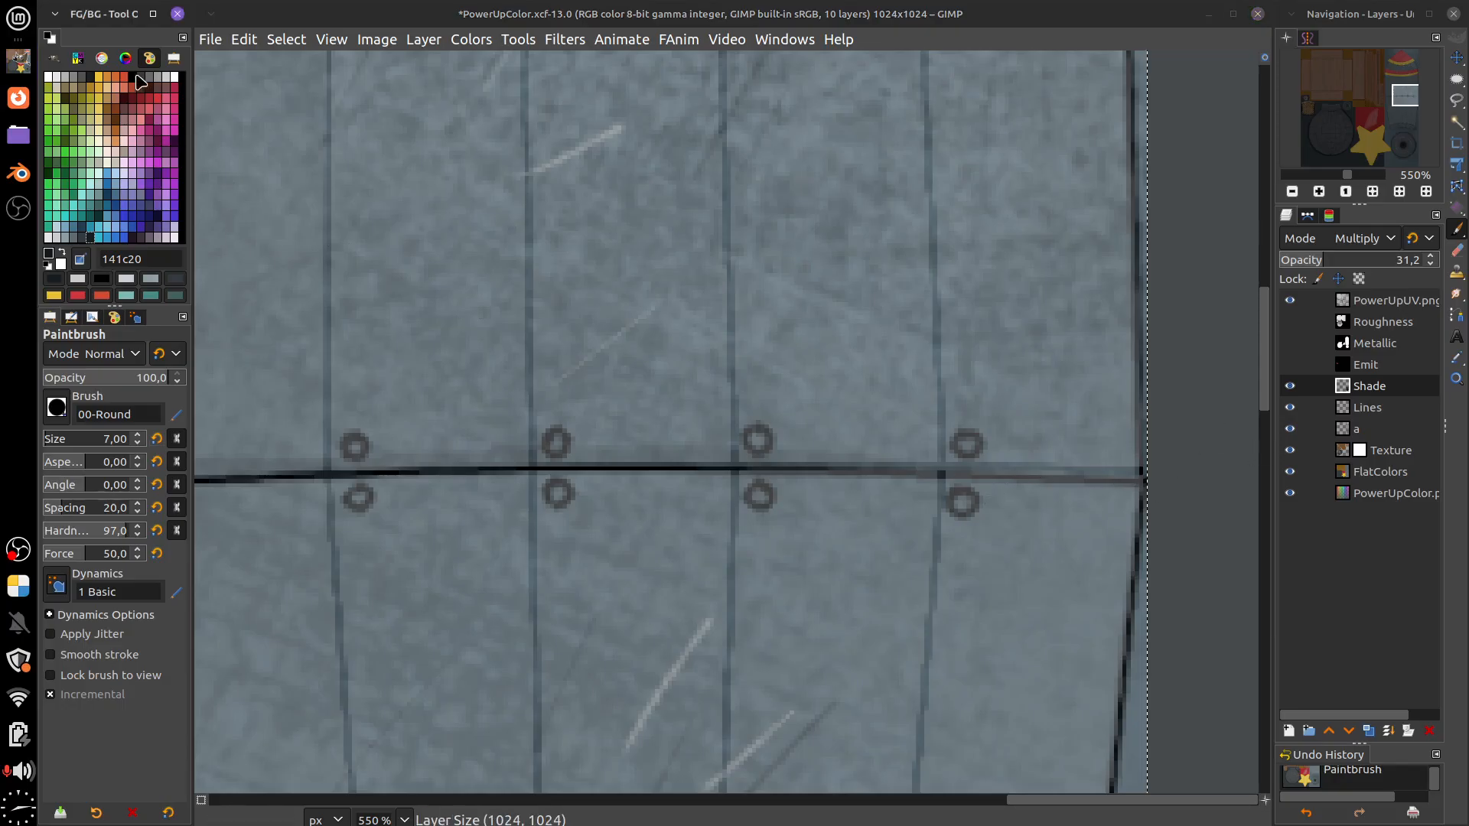
drag(857, 465, 1114, 479)
Hide the PowerUpUV.png layer to work on the seams without the UV overlay
click(1290, 300)
scroll(1113, 479, left, 5)
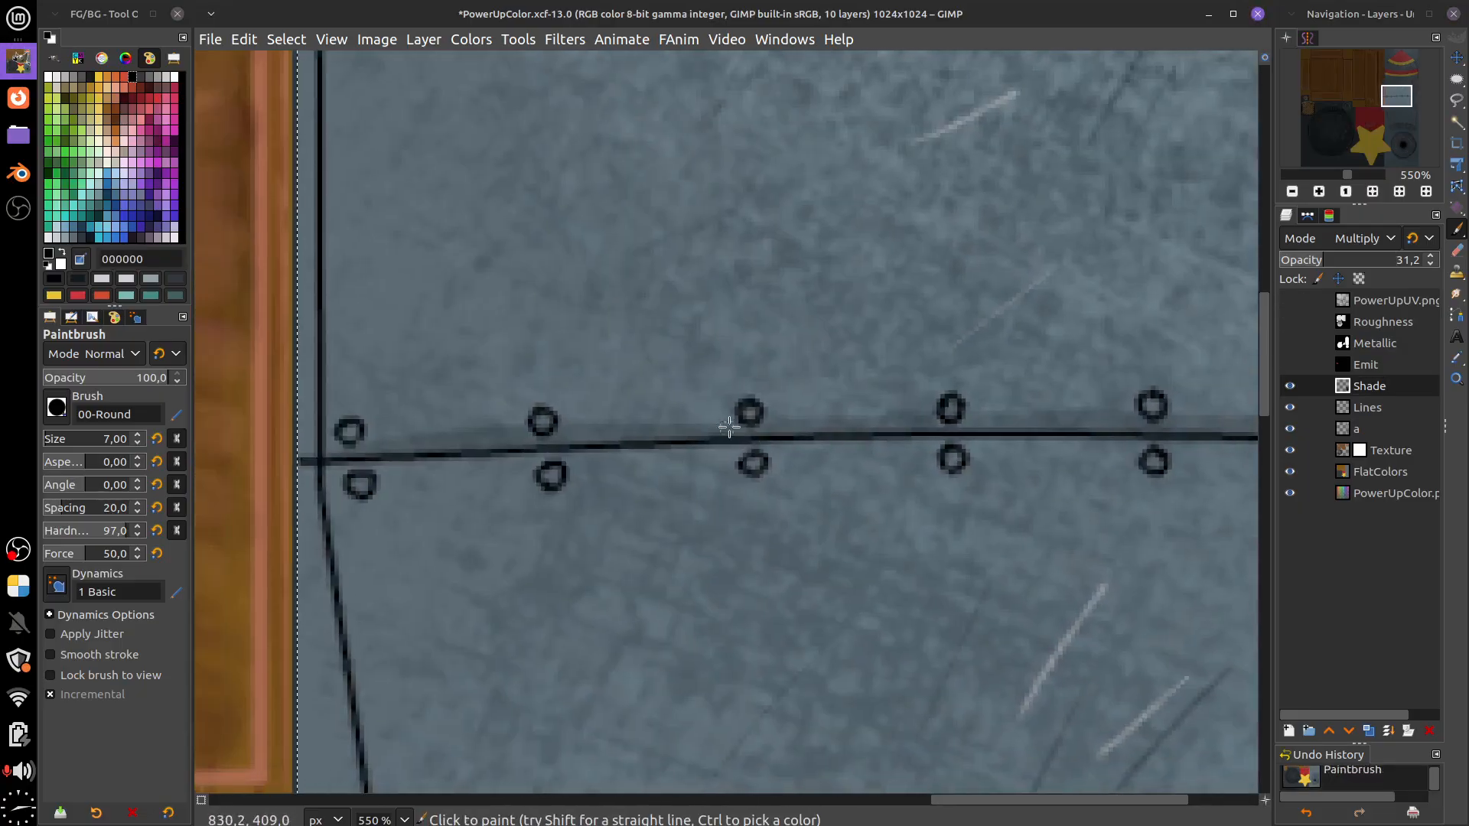
scroll(841, 535, down, 8)
scroll(551, 636, up, 1)
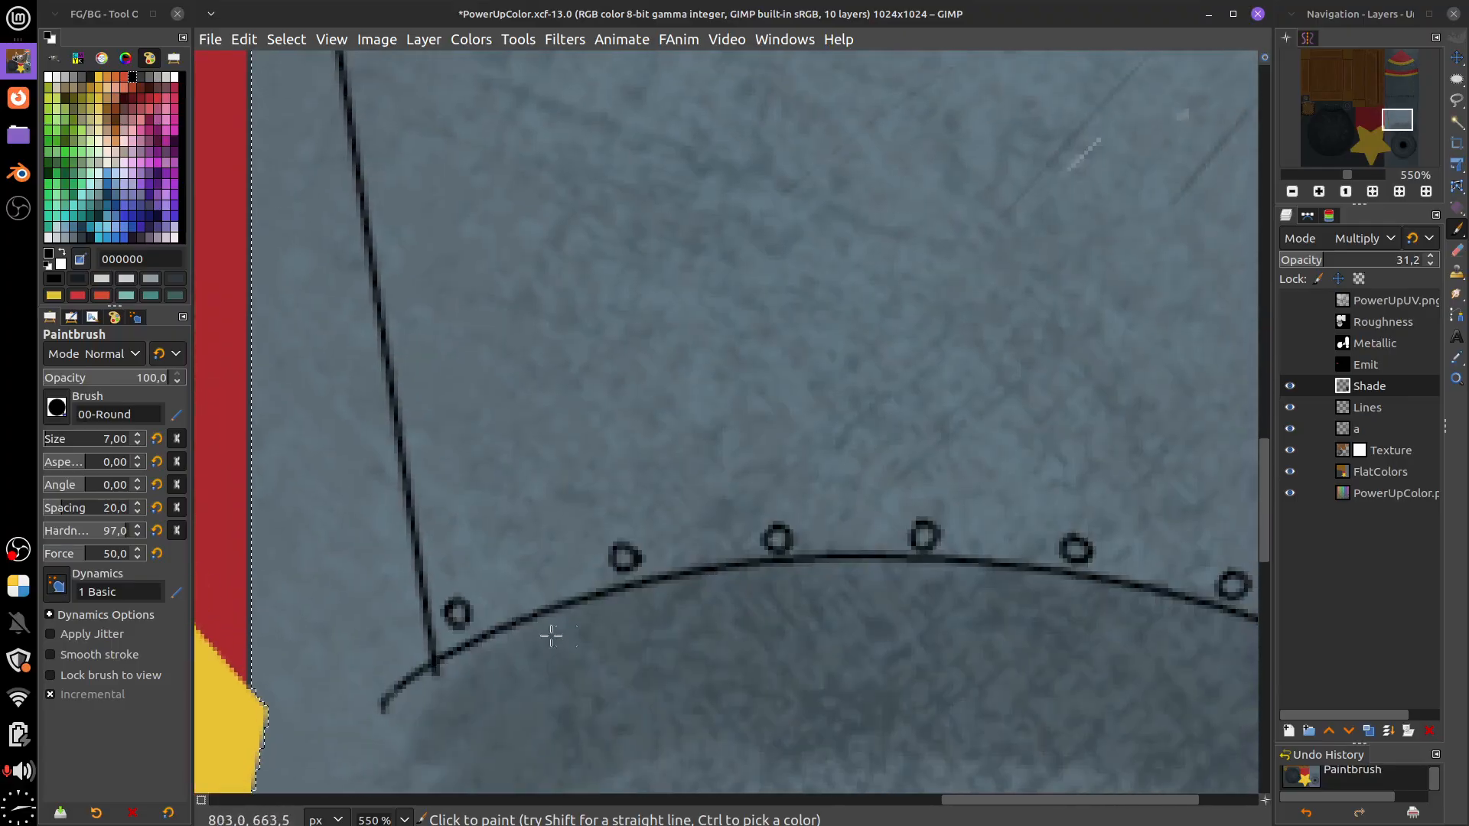
Paint black shading on the Shade layer along the lower edge of the nose's yellow stripe, across its full width
scroll(814, 584, up, 20)
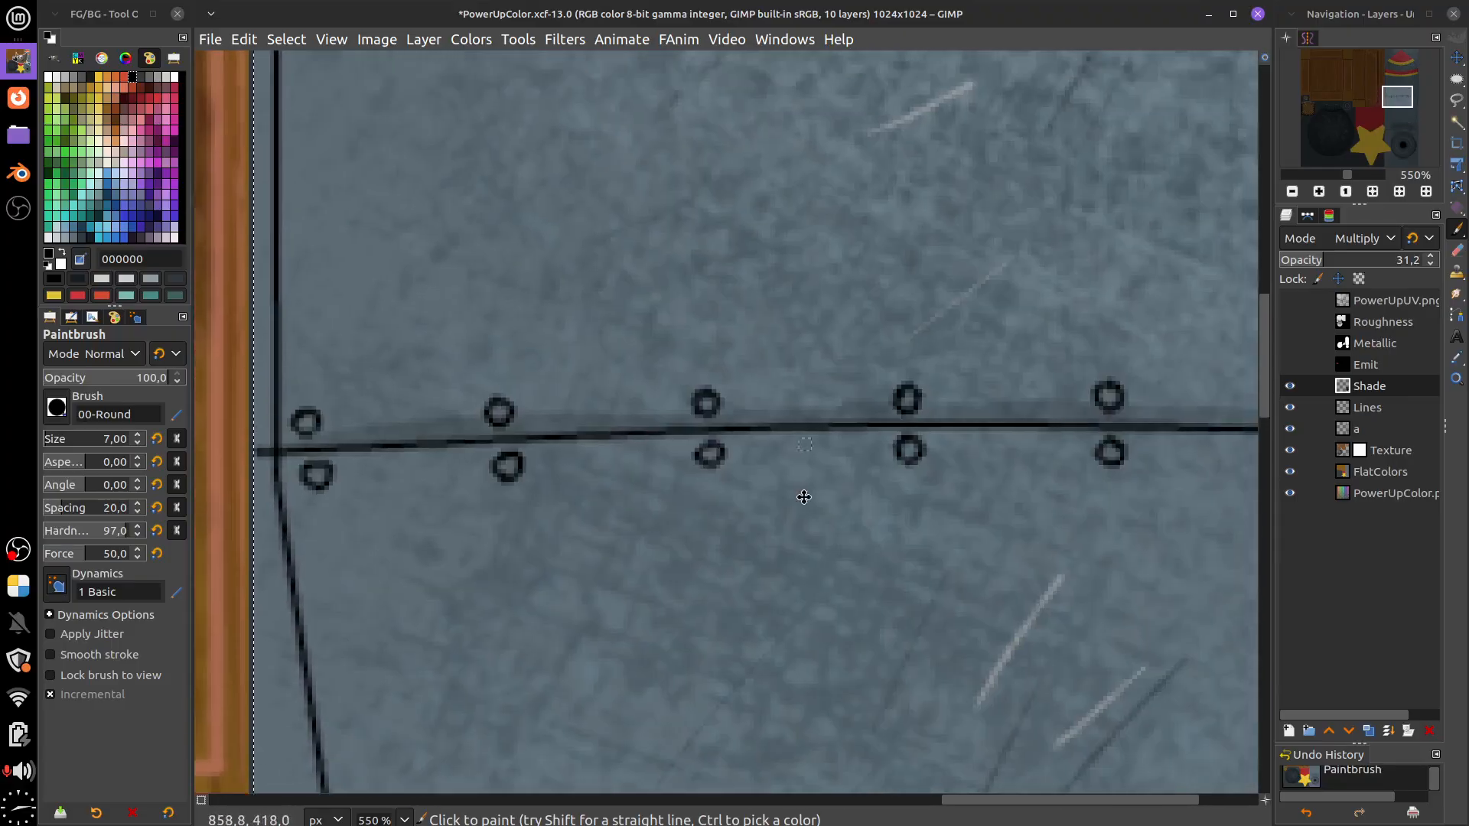
scroll(843, 690, up, 4)
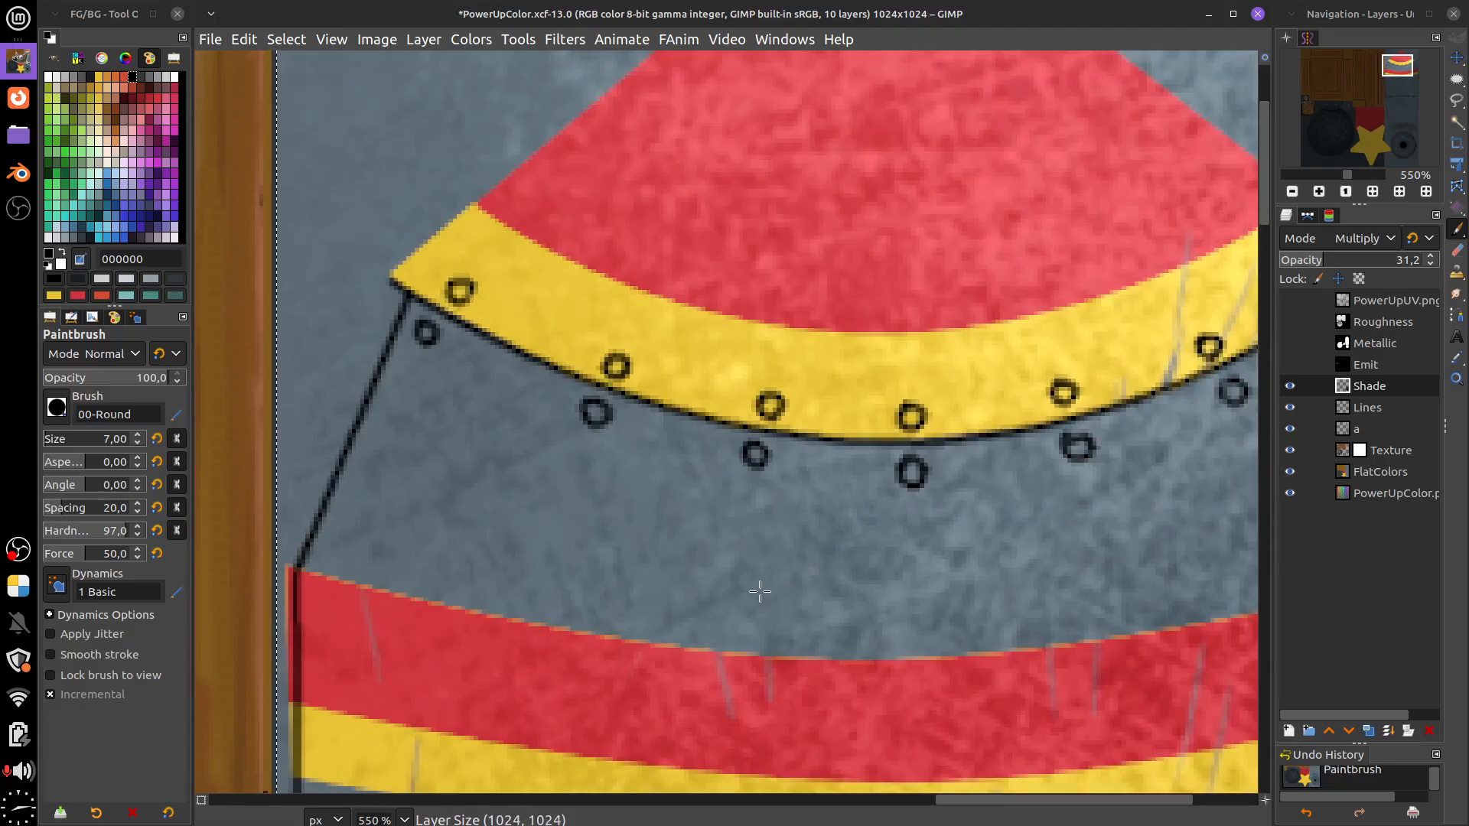
mouse_move(487, 320)
mouse_down()
mouse_move(531, 344)
mouse_move(445, 321)
mouse_move(658, 394)
mouse_move(852, 433)
mouse_move(1073, 422)
mouse_move(1163, 386)
mouse_up()
scroll(1163, 386, right, 5)
scroll(1163, 387, up, 2)
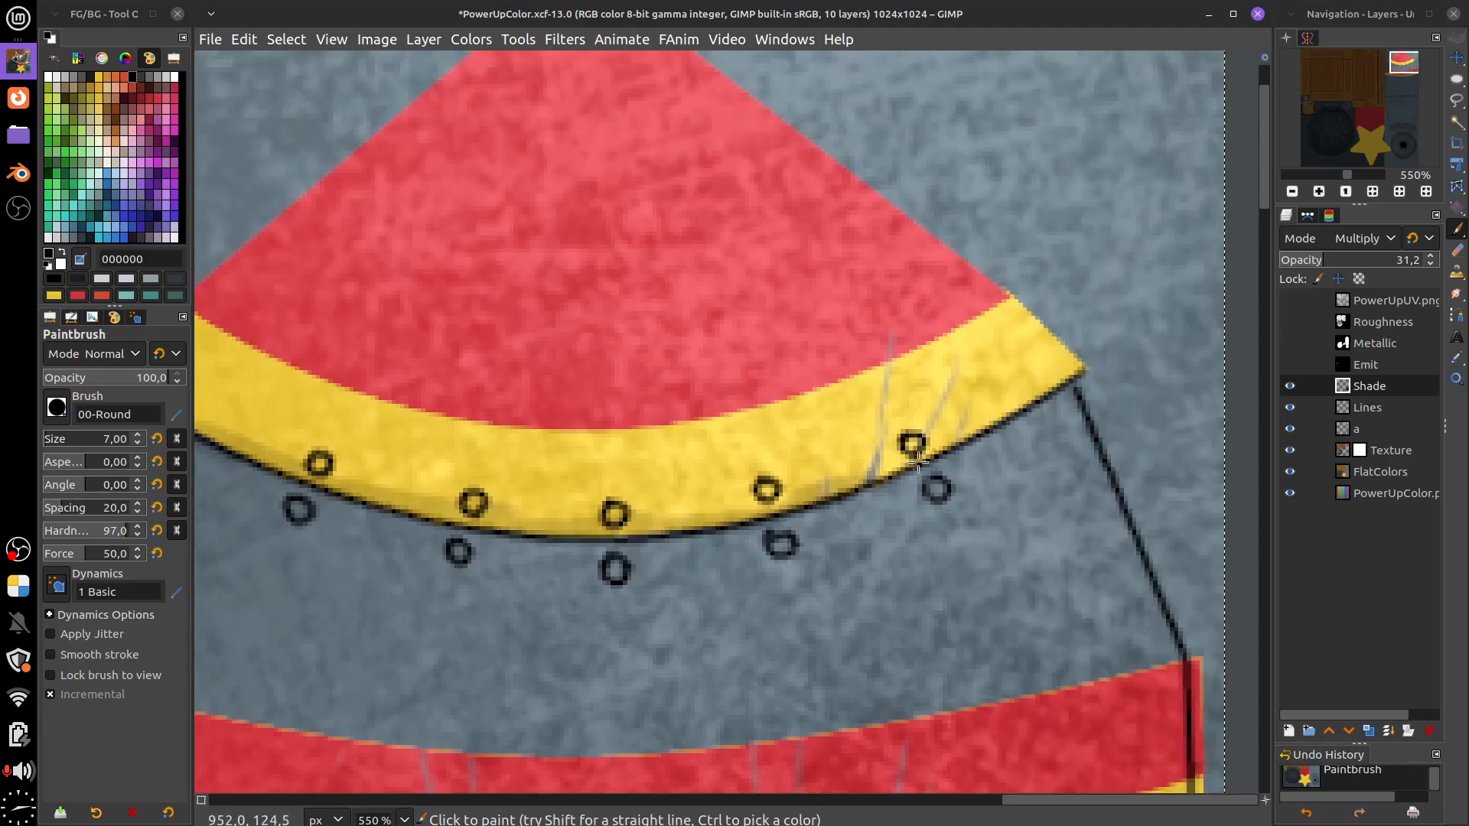
mouse_move(860, 482)
mouse_down()
mouse_move(1067, 374)
mouse_move(930, 486)
mouse_up()
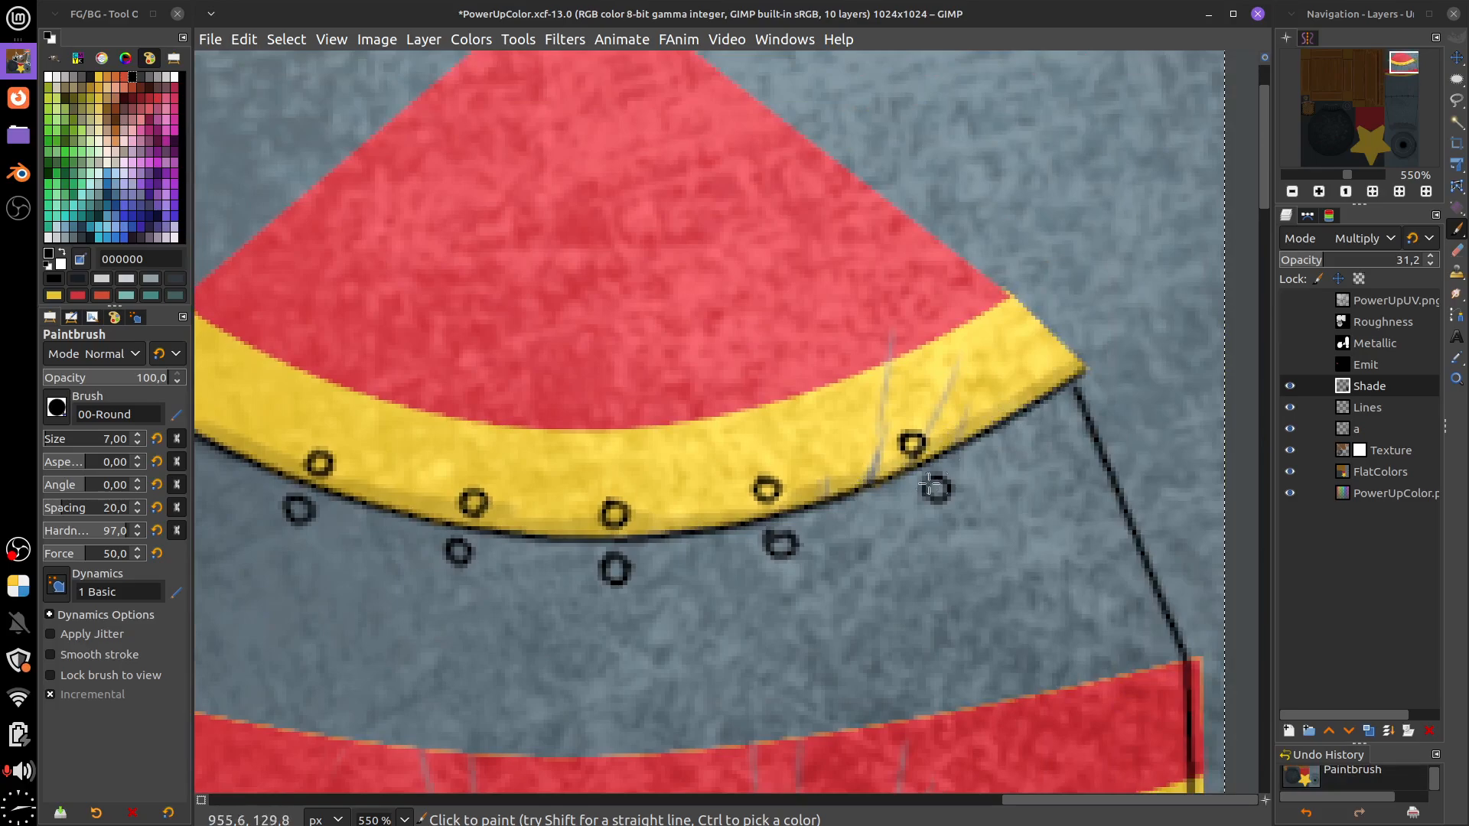
Add a new transparent layer above Shade and name it Light
scroll(765, 520, left, 4)
scroll(719, 478, down, 2)
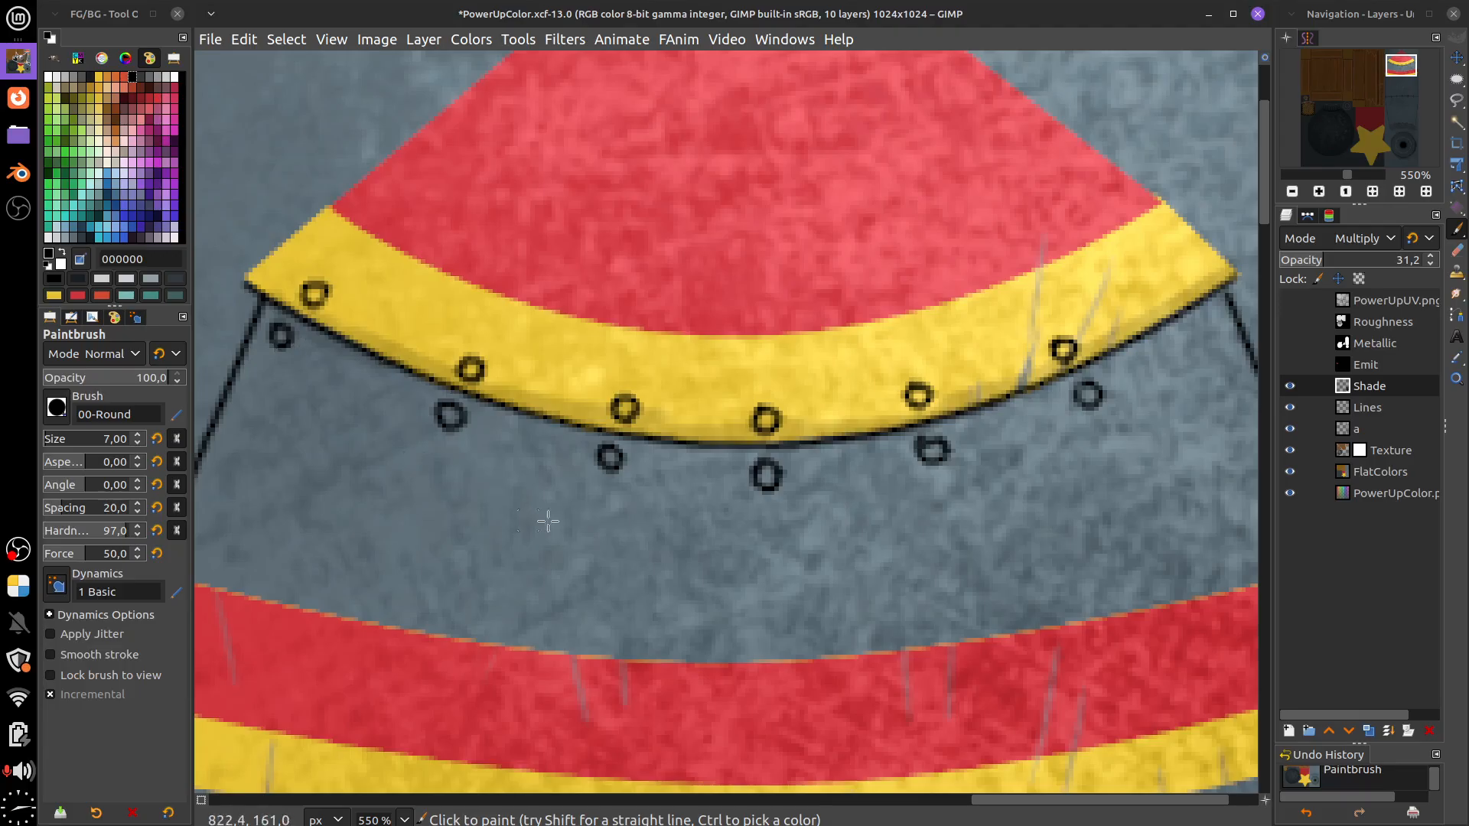
click(1309, 661)
click(1289, 731)
click(1430, 801)
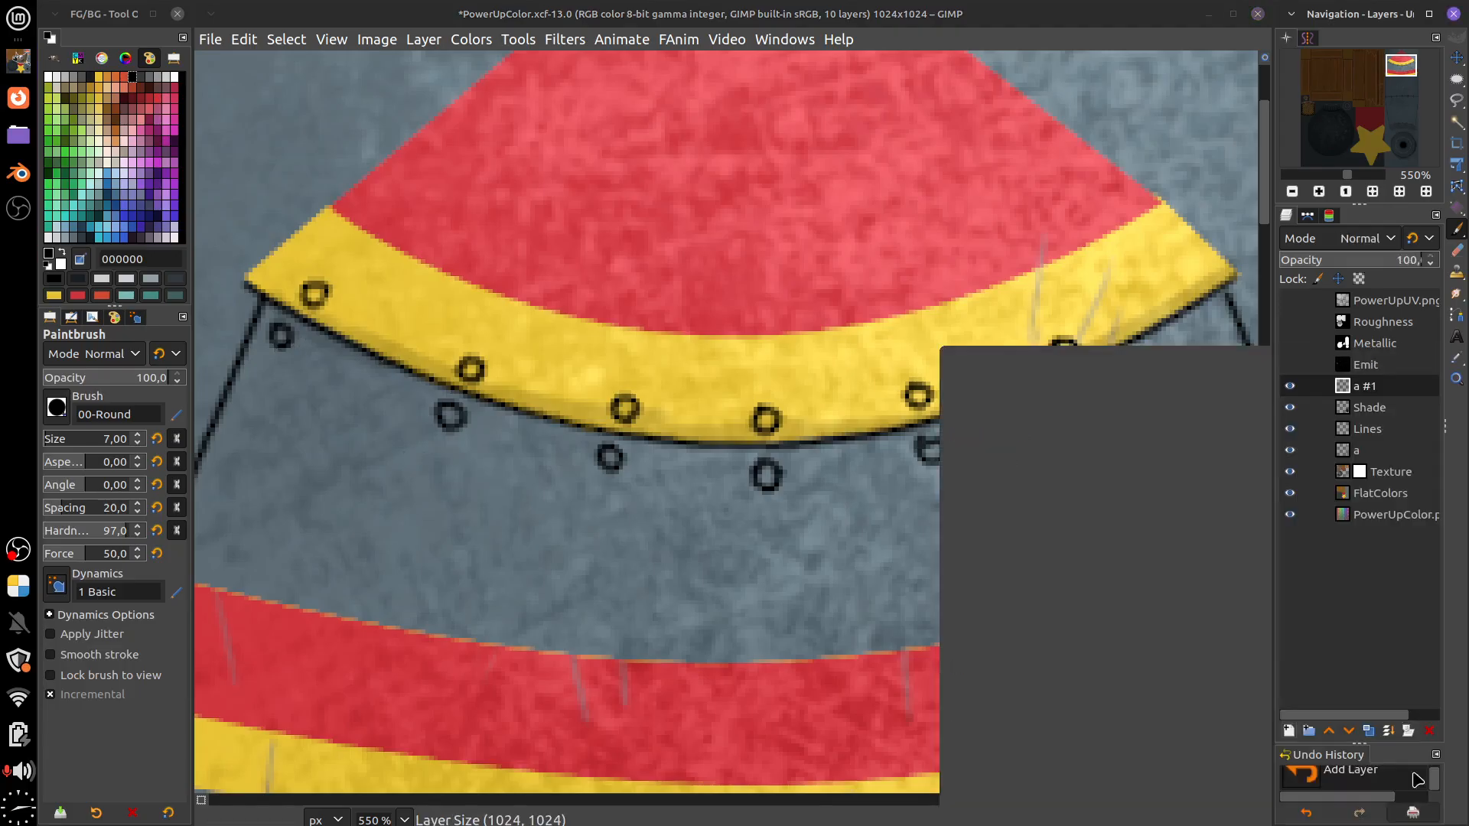
double_click(1371, 389)
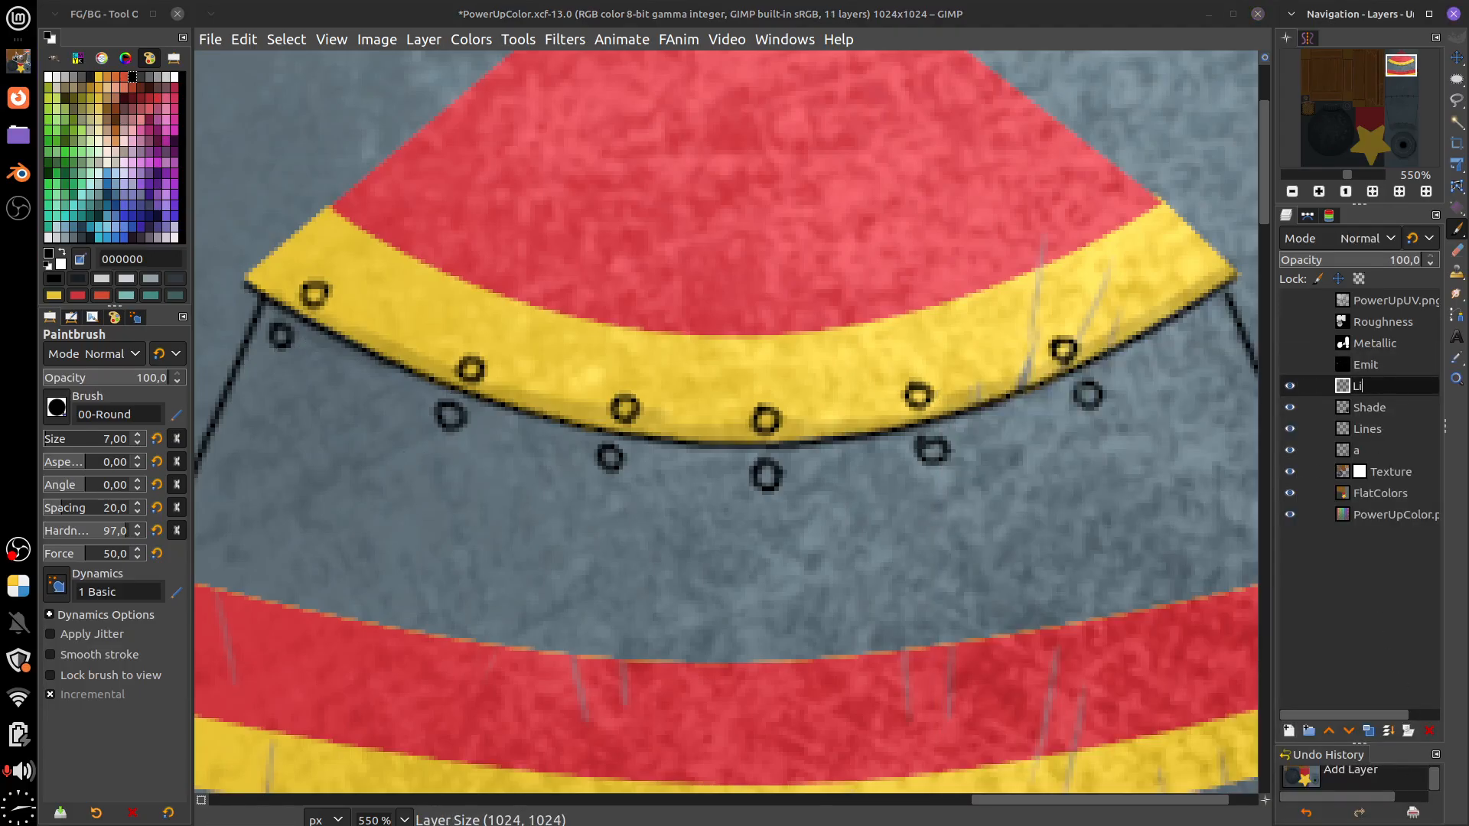
text(Light)
key(Return)
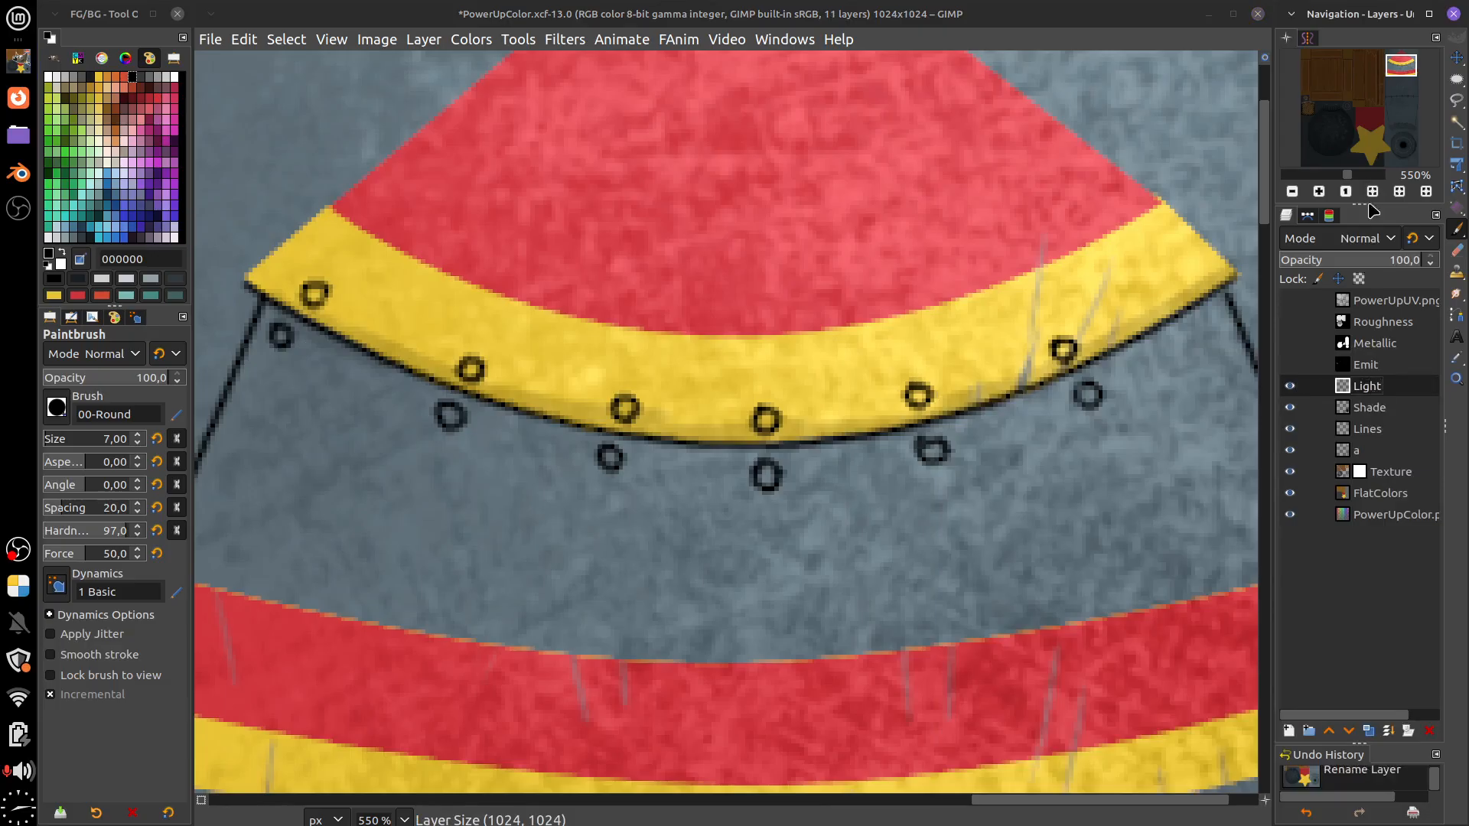
Paint a light grey (909fa6) highlight along the nose seam and reorder the layers so Lines sits above Shade and Light
click(66, 238)
mouse_move(280, 308)
mouse_down()
mouse_move(390, 371)
mouse_move(586, 427)
mouse_move(734, 448)
mouse_move(937, 429)
mouse_move(1110, 359)
mouse_move(1211, 287)
mouse_up()
drag(1391, 388, 1381, 441)
drag(1076, 391, 1218, 284)
drag(1376, 390, 1374, 418)
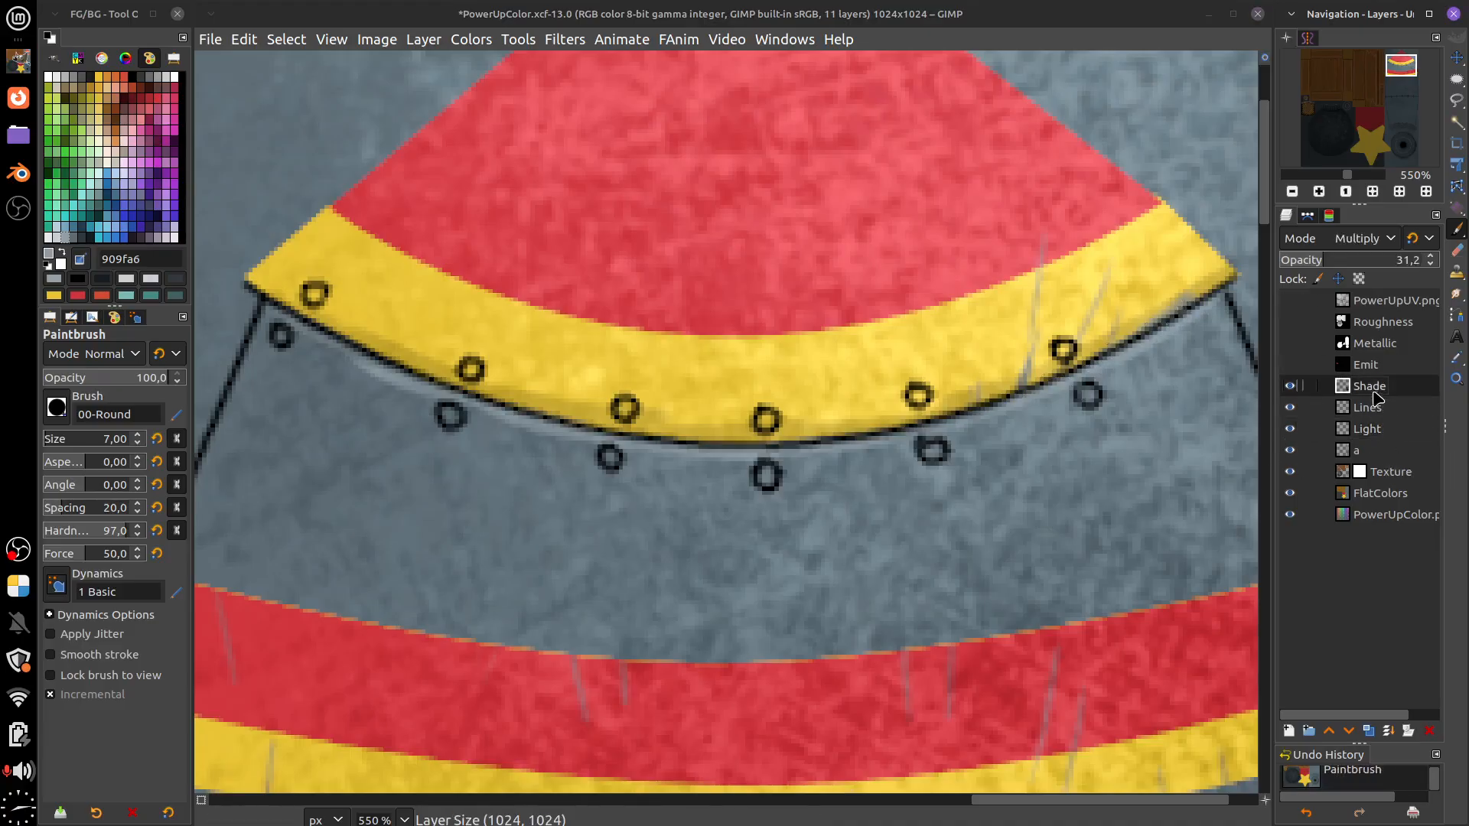
drag(1207, 299, 828, 450)
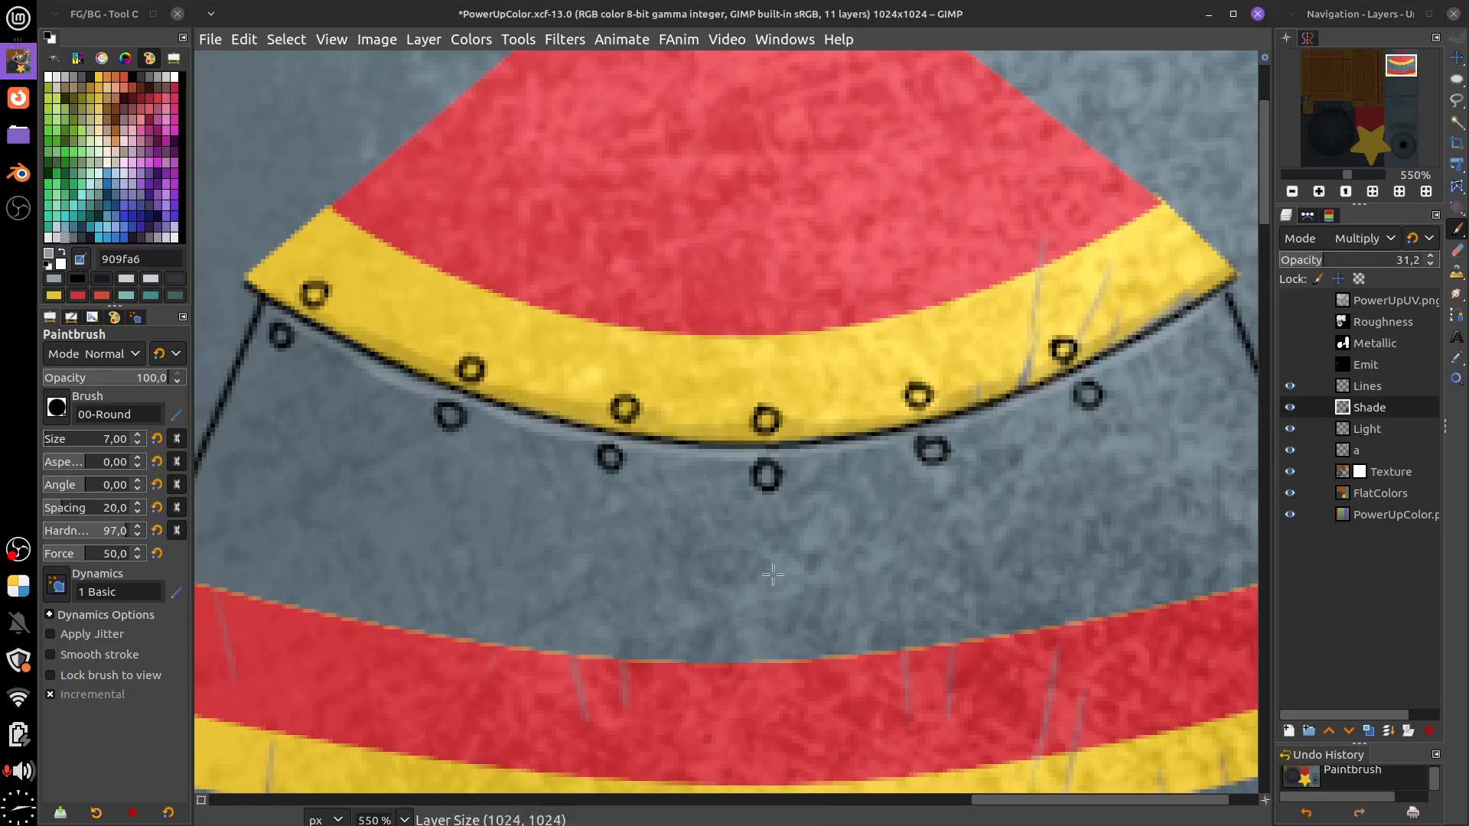
Paint a 909fa6 highlight on the Light layer just below the missile's middle riveted seam
scroll(777, 573, down, 15)
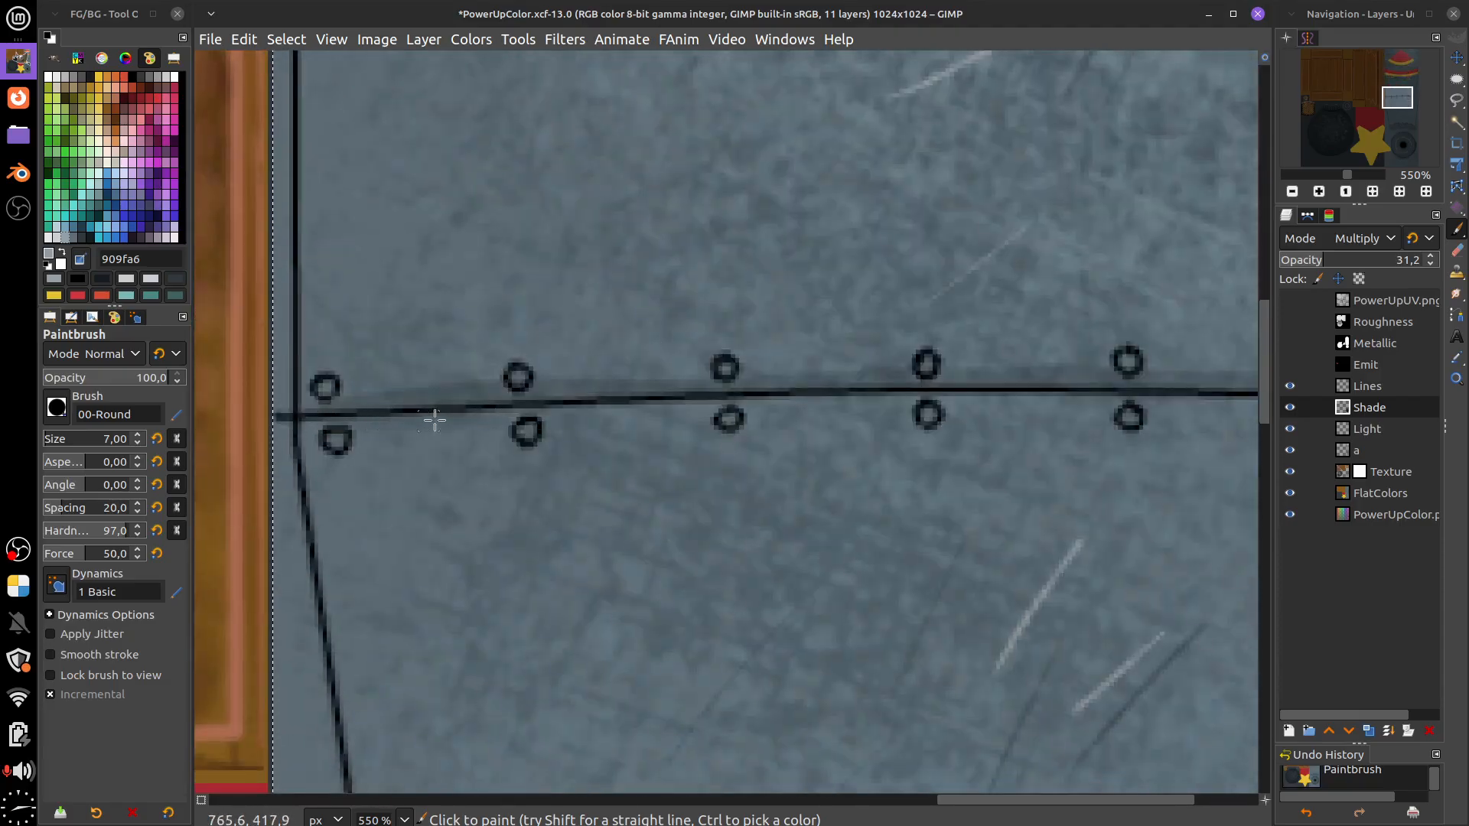
click(1366, 429)
drag(308, 425, 941, 394)
key(space)
mouse_move(639, 437)
mouse_down()
mouse_move(952, 427)
mouse_move(864, 438)
mouse_move(1233, 442)
mouse_up()
Paint a 909fa6 highlight on the Light layer along the upper edge of the missile's curved tail seam
scroll(852, 436, down, 10)
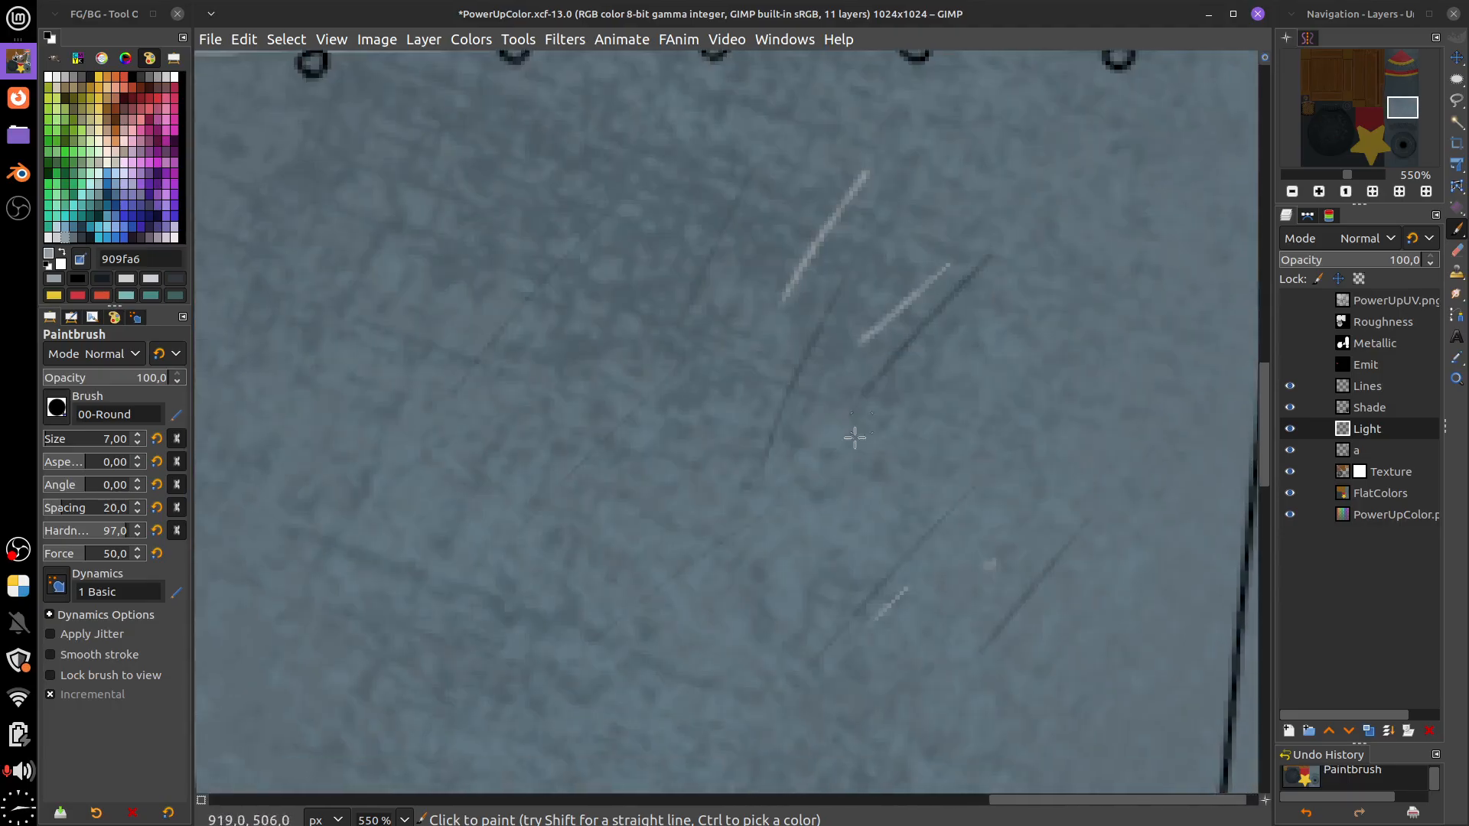
scroll(847, 690, left, 3)
scroll(847, 690, down, 4)
scroll(847, 690, left, 1)
mouse_move(446, 535)
mouse_down()
mouse_move(542, 487)
mouse_move(697, 449)
mouse_move(885, 428)
mouse_move(948, 439)
mouse_up()
scroll(741, 474, right, 3)
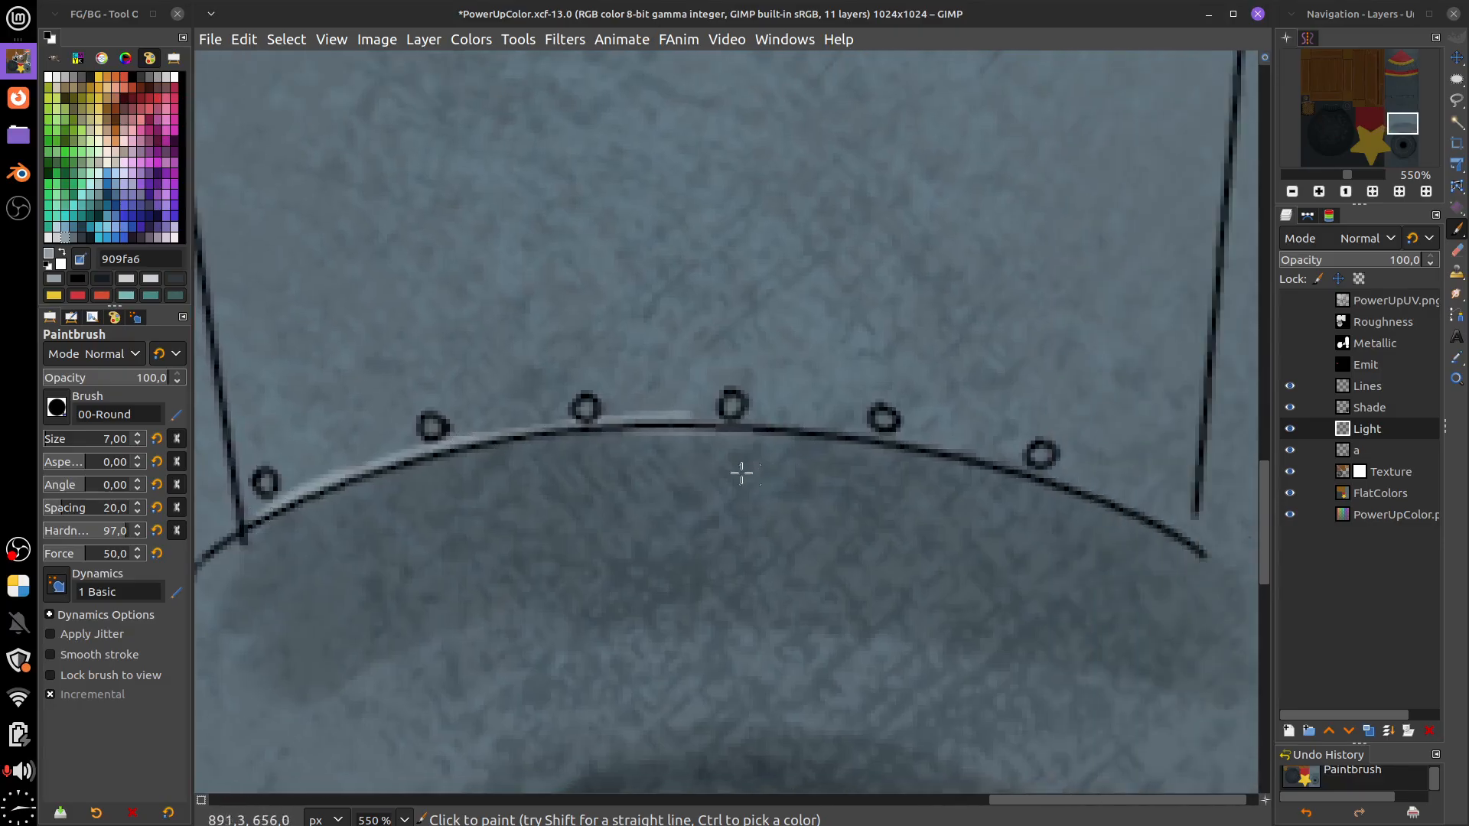
mouse_move(721, 419)
mouse_down()
mouse_move(908, 442)
mouse_move(1084, 487)
mouse_move(1200, 552)
mouse_up()
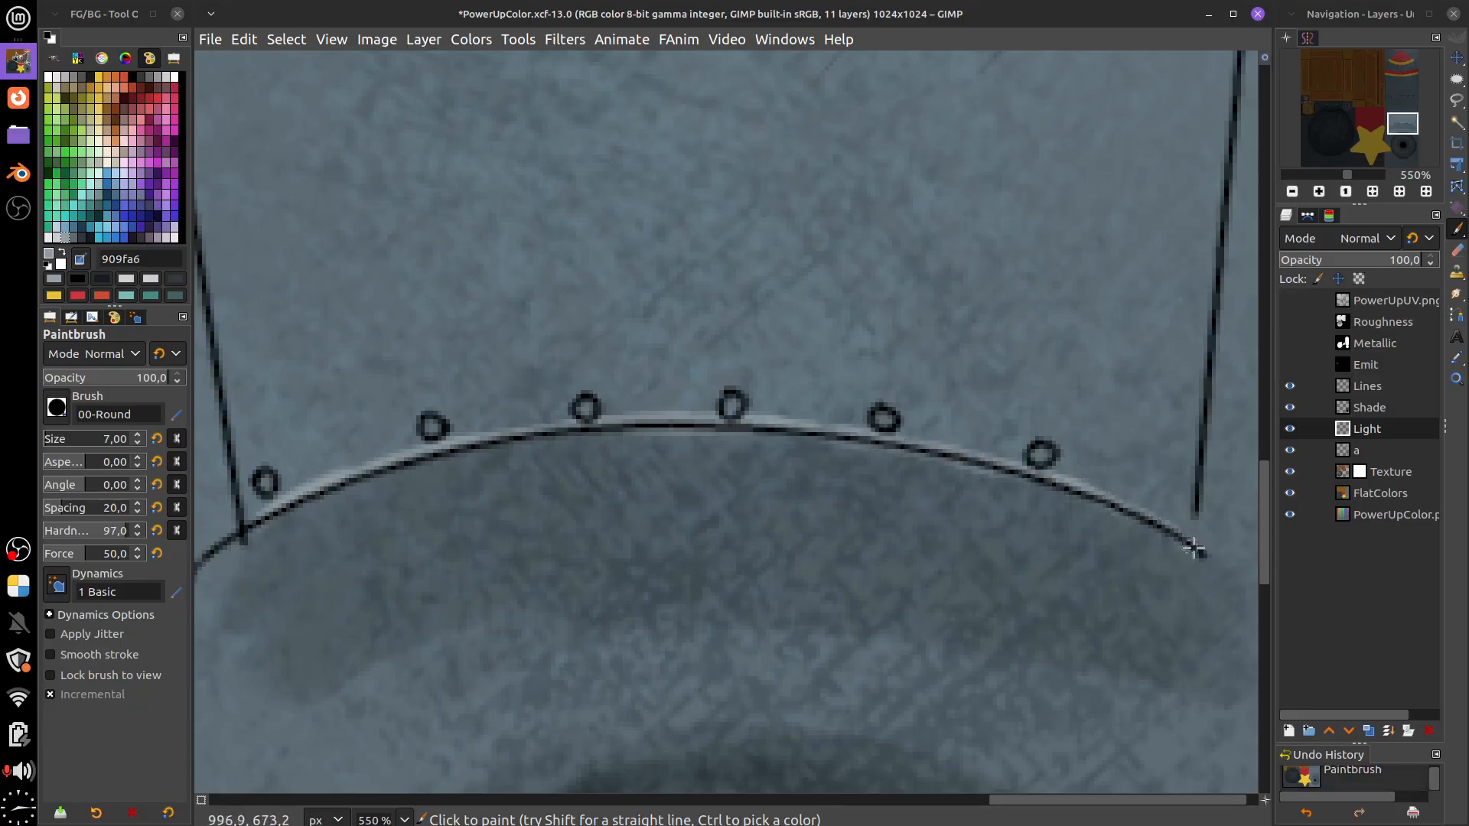
Show the PowerUpUV.png overlay and draw a row of black (000000) rivets below the tail seam on the Lines layer, with brush size 4
click(1290, 300)
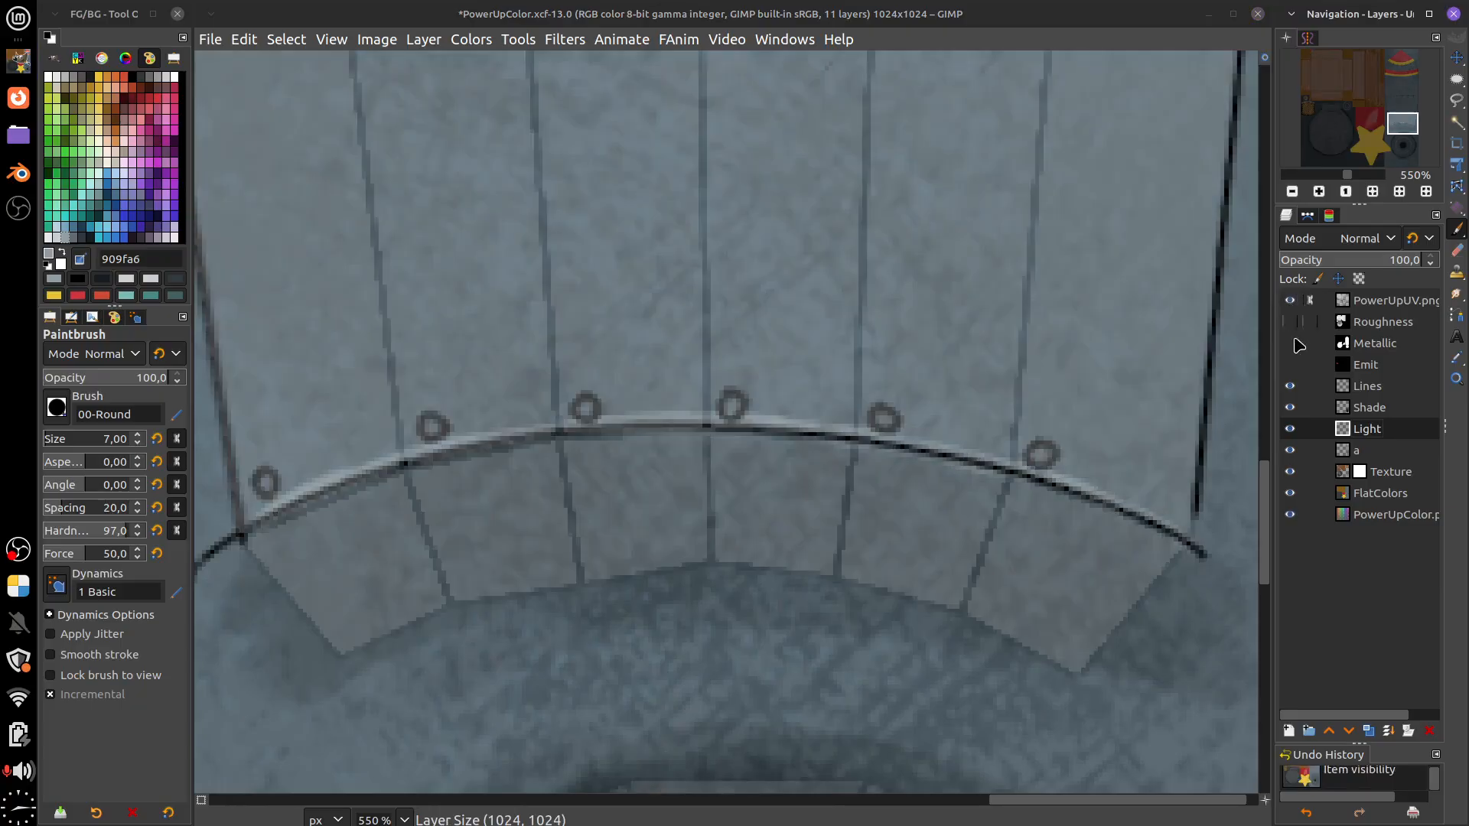
click(1347, 388)
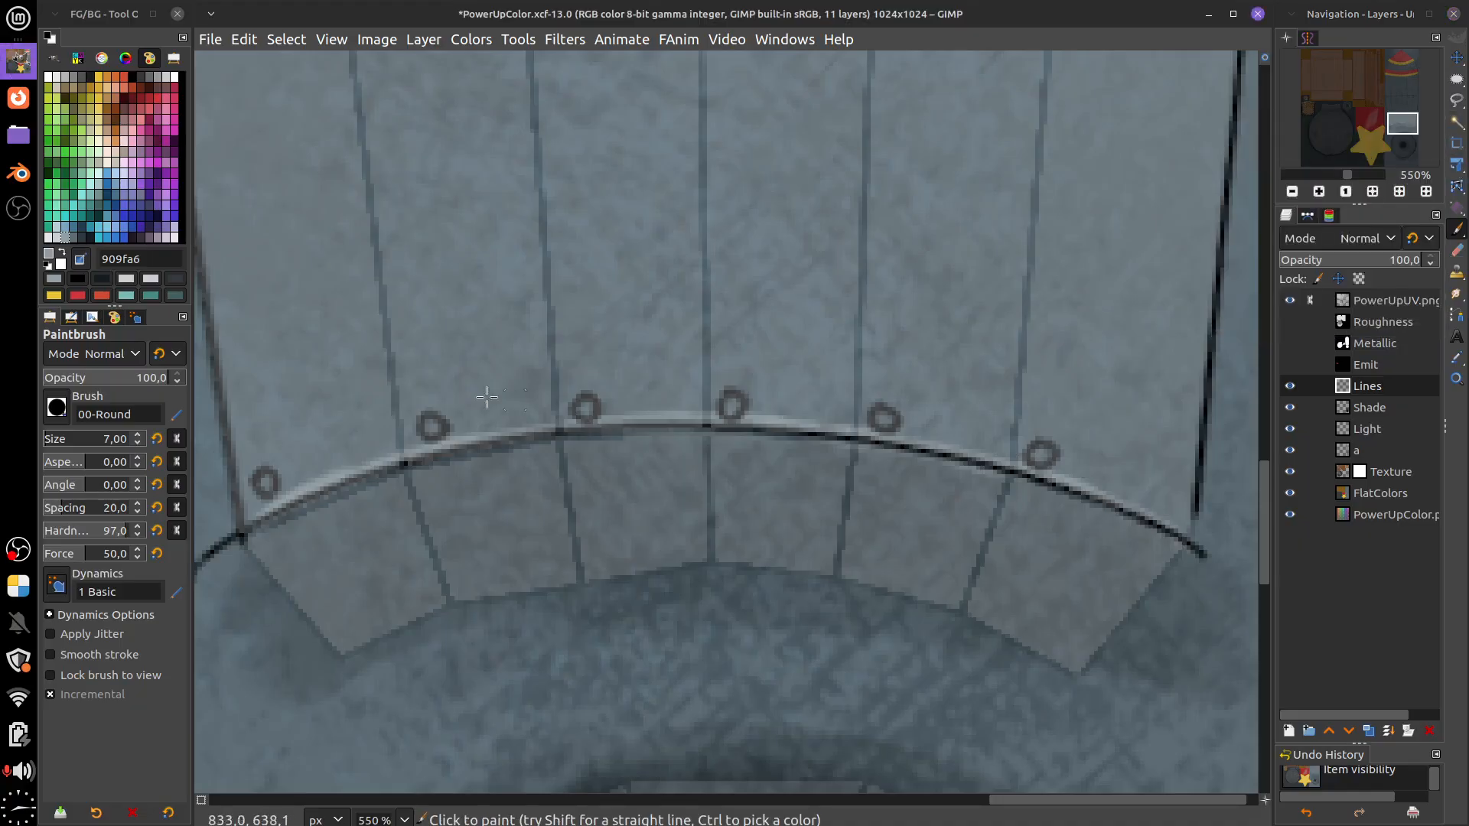
click(80, 280)
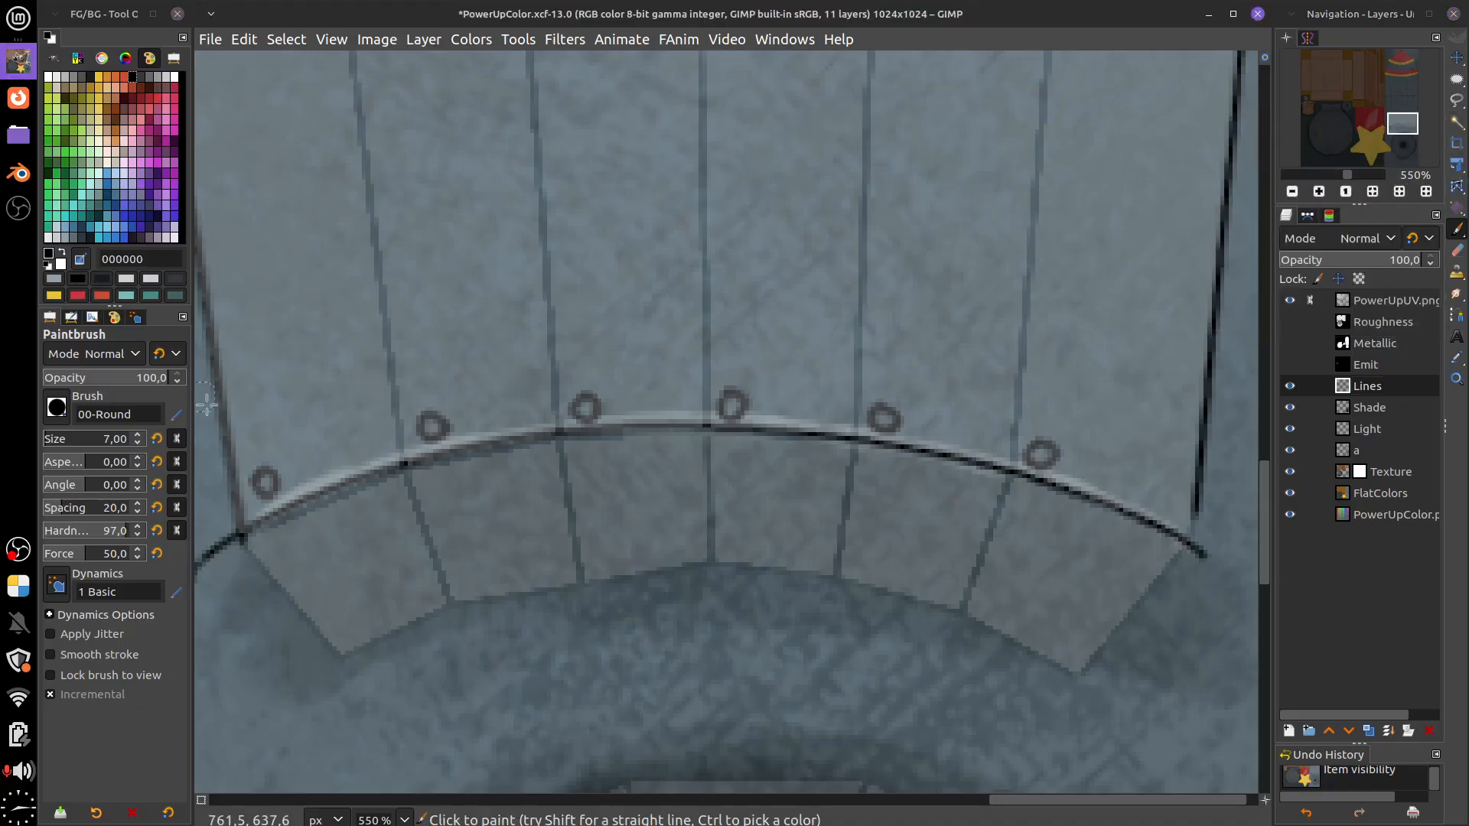
click(288, 545)
key(ctrl+z)
key(bracketleft)
key(bracketleft)
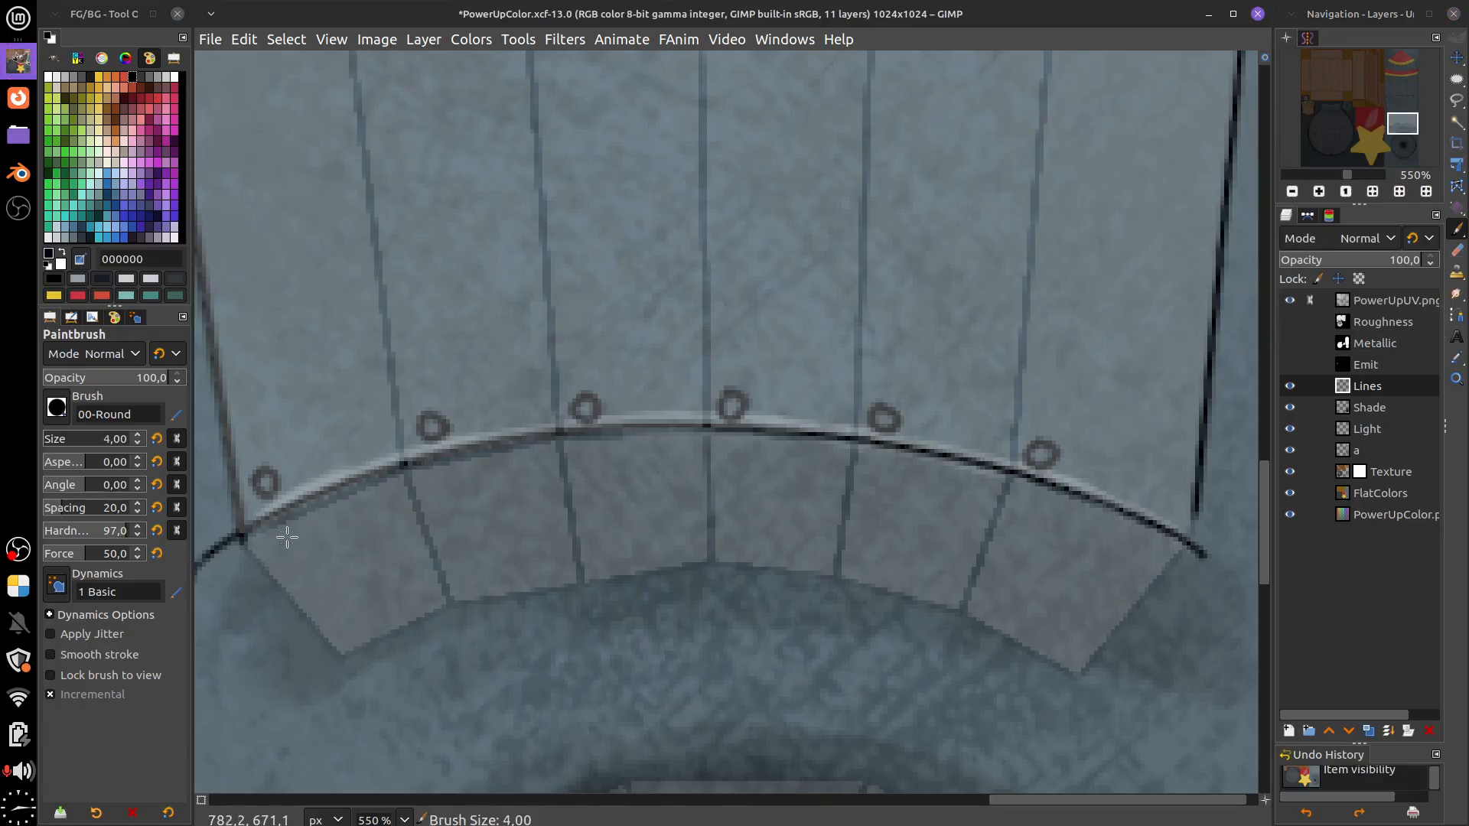
click(290, 546)
drag(455, 496, 457, 490)
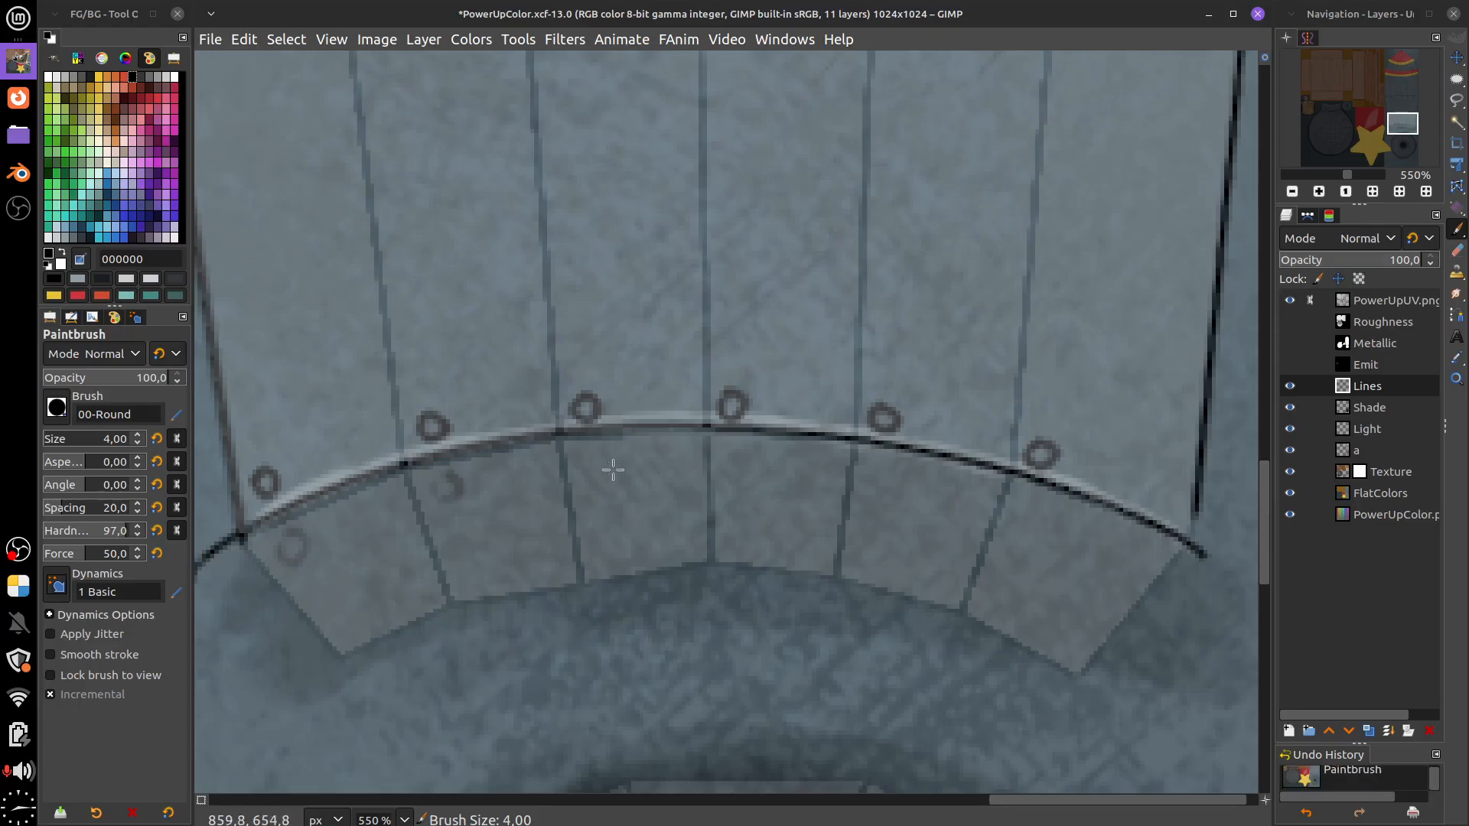
drag(733, 452, 735, 448)
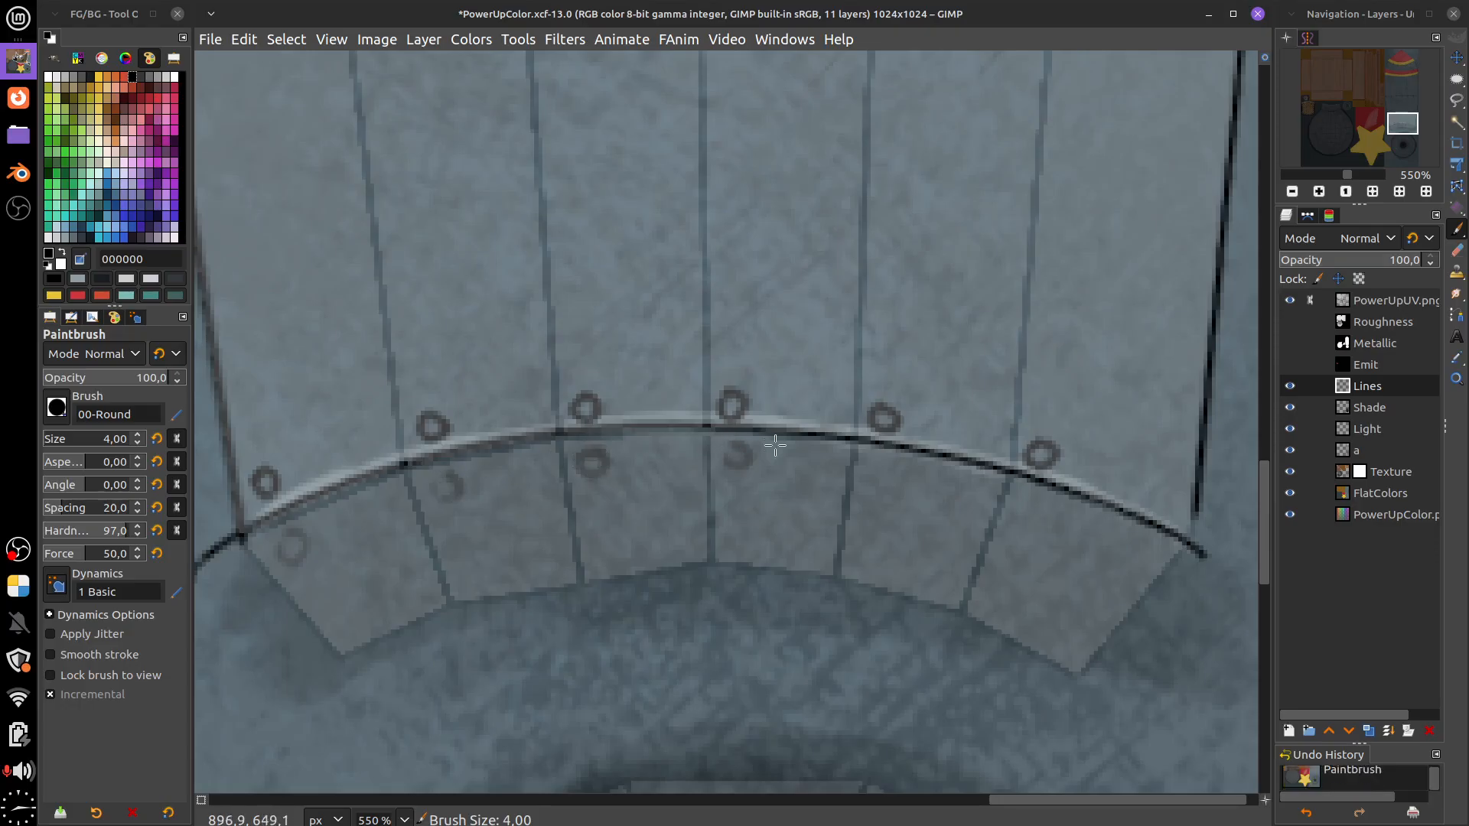
drag(877, 470, 869, 469)
drag(1033, 508, 1020, 499)
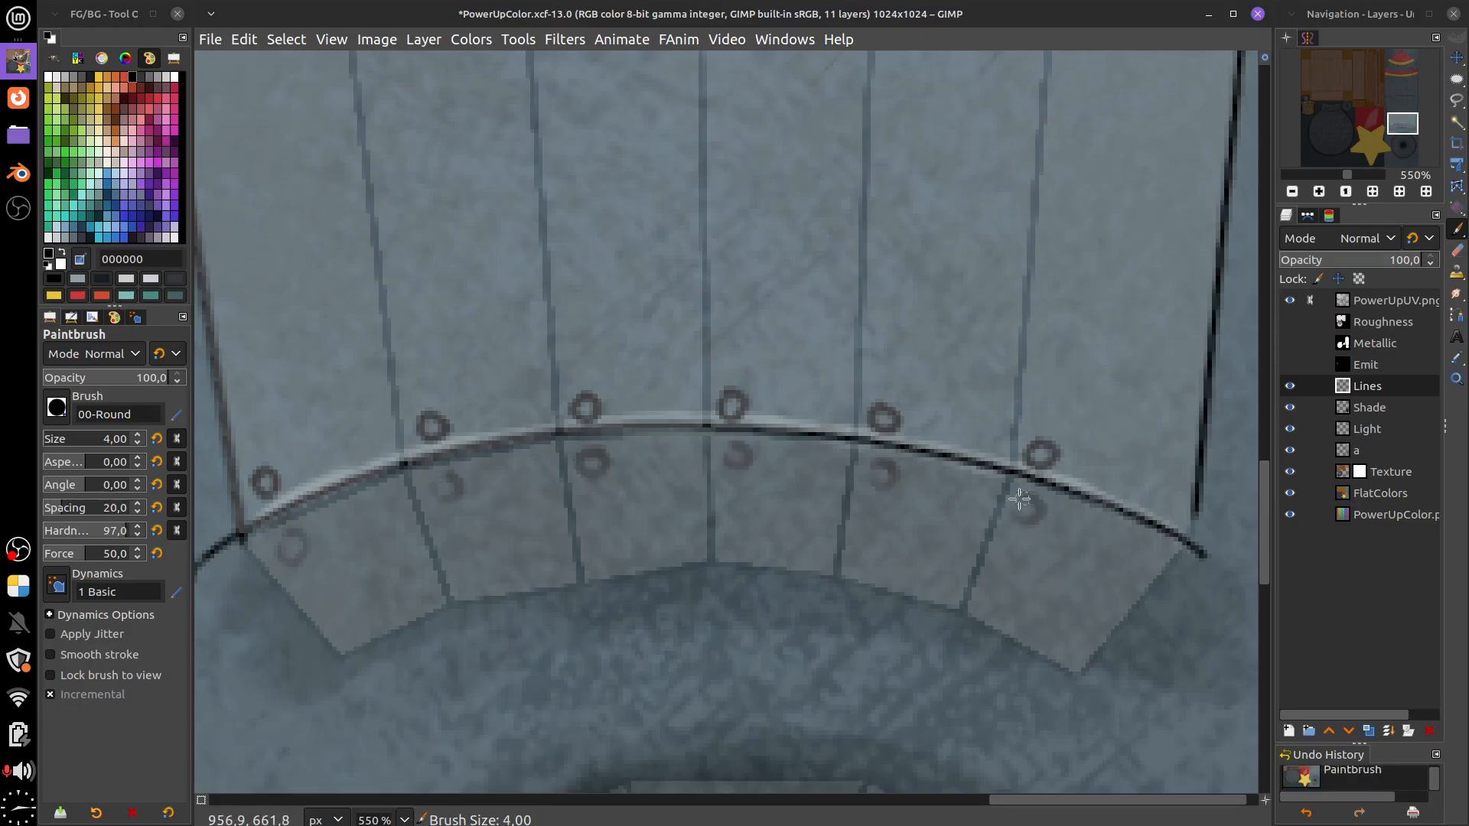
Hide the PowerUpUV.png overlay and the bottommost PowerUpColor layer, keeping FlatColors visible
drag(1122, 527, 1074, 578)
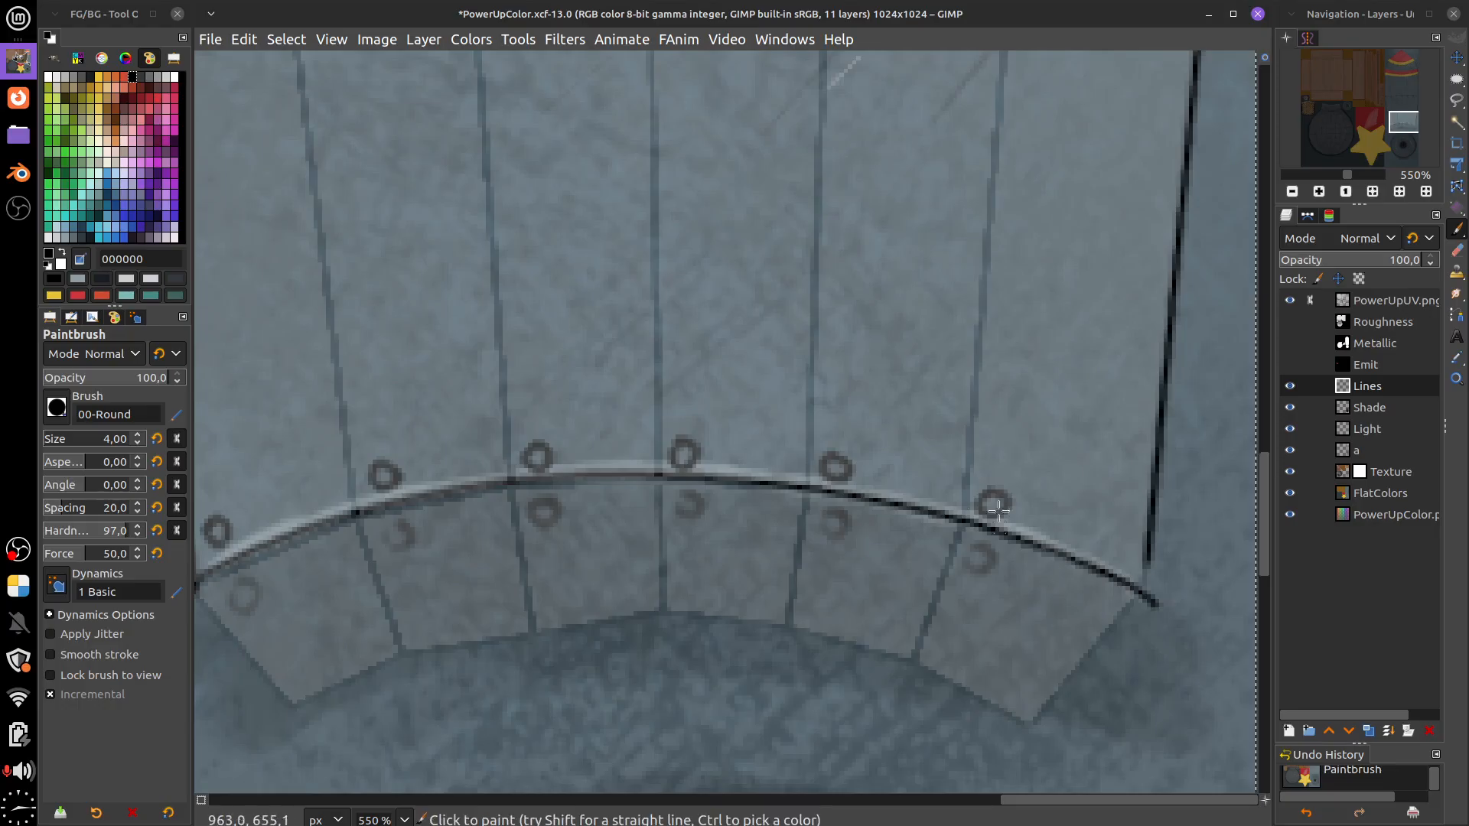
scroll(1056, 552, down, 5)
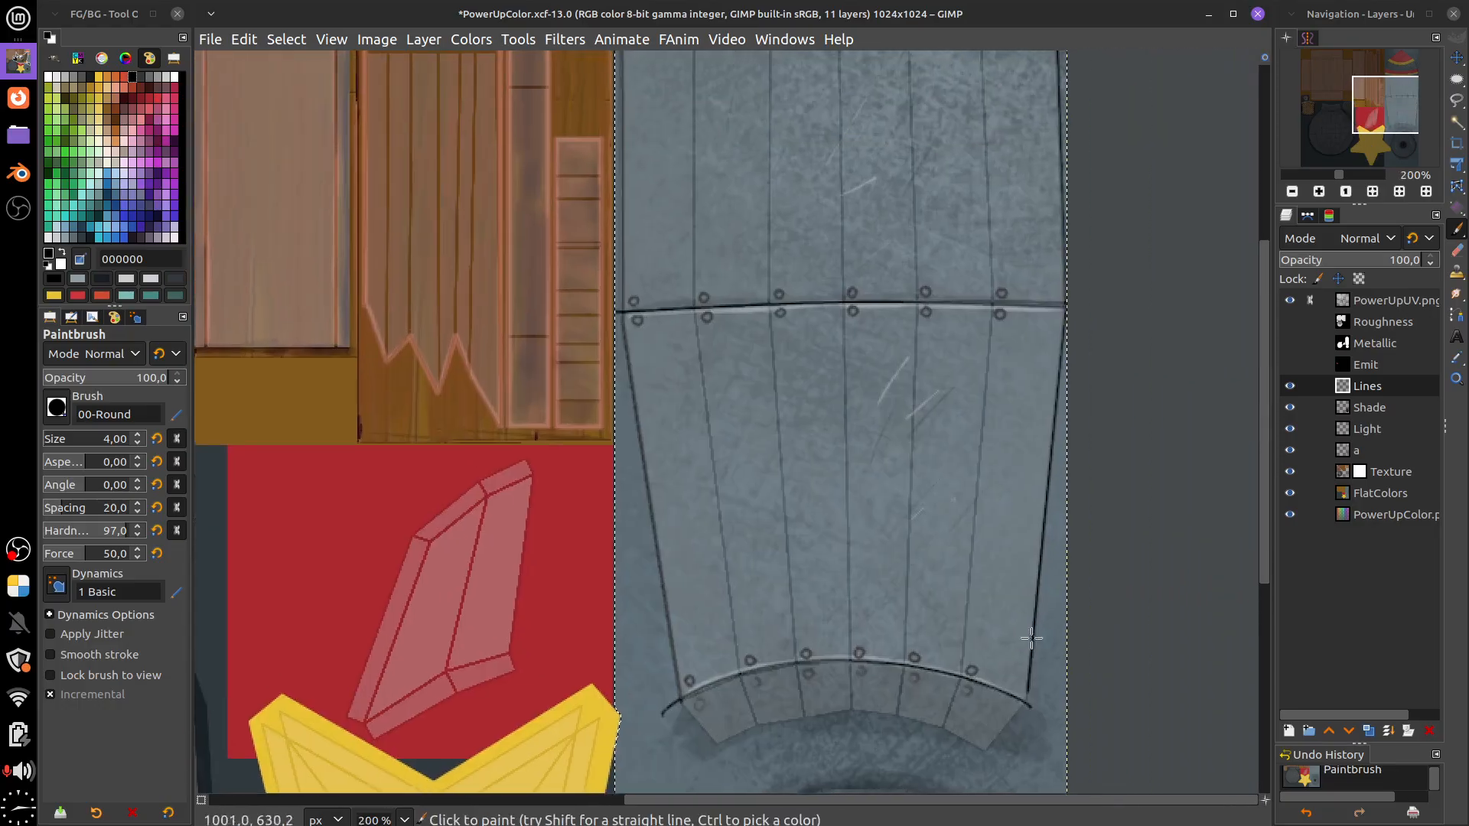
drag(1032, 638, 1007, 673)
click(1350, 434)
click(1290, 300)
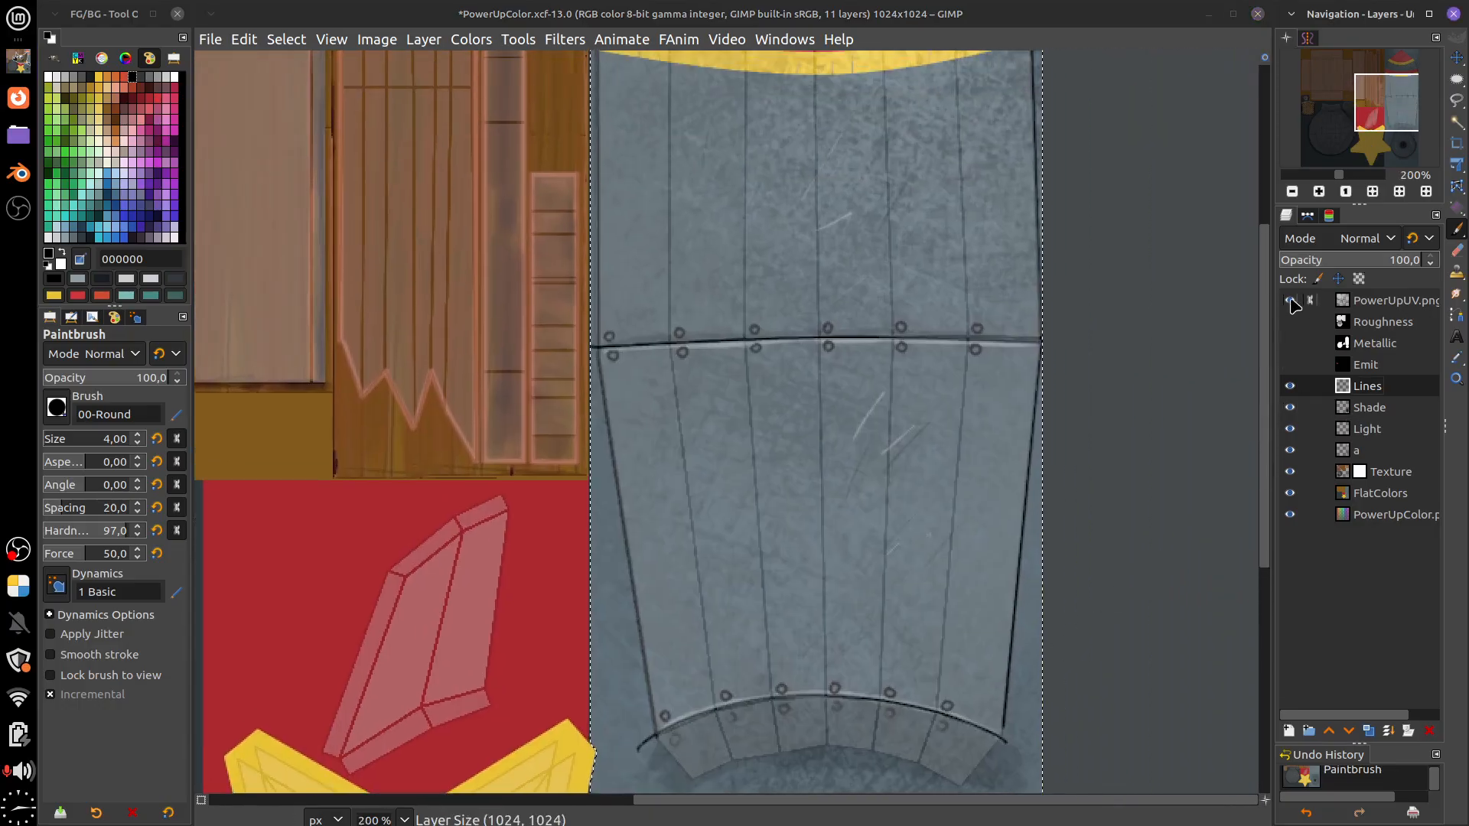
click(1290, 514)
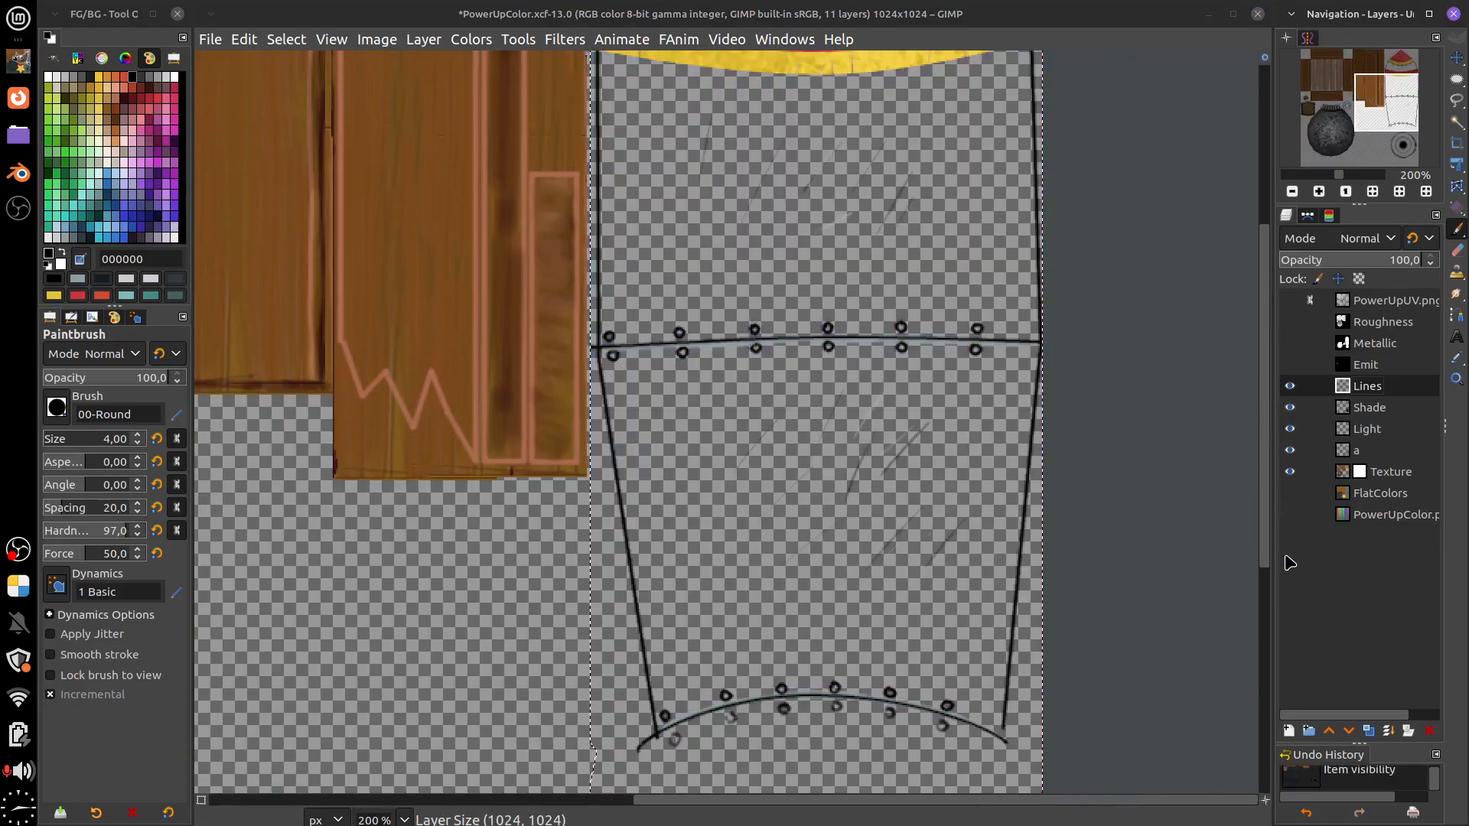
click(1290, 495)
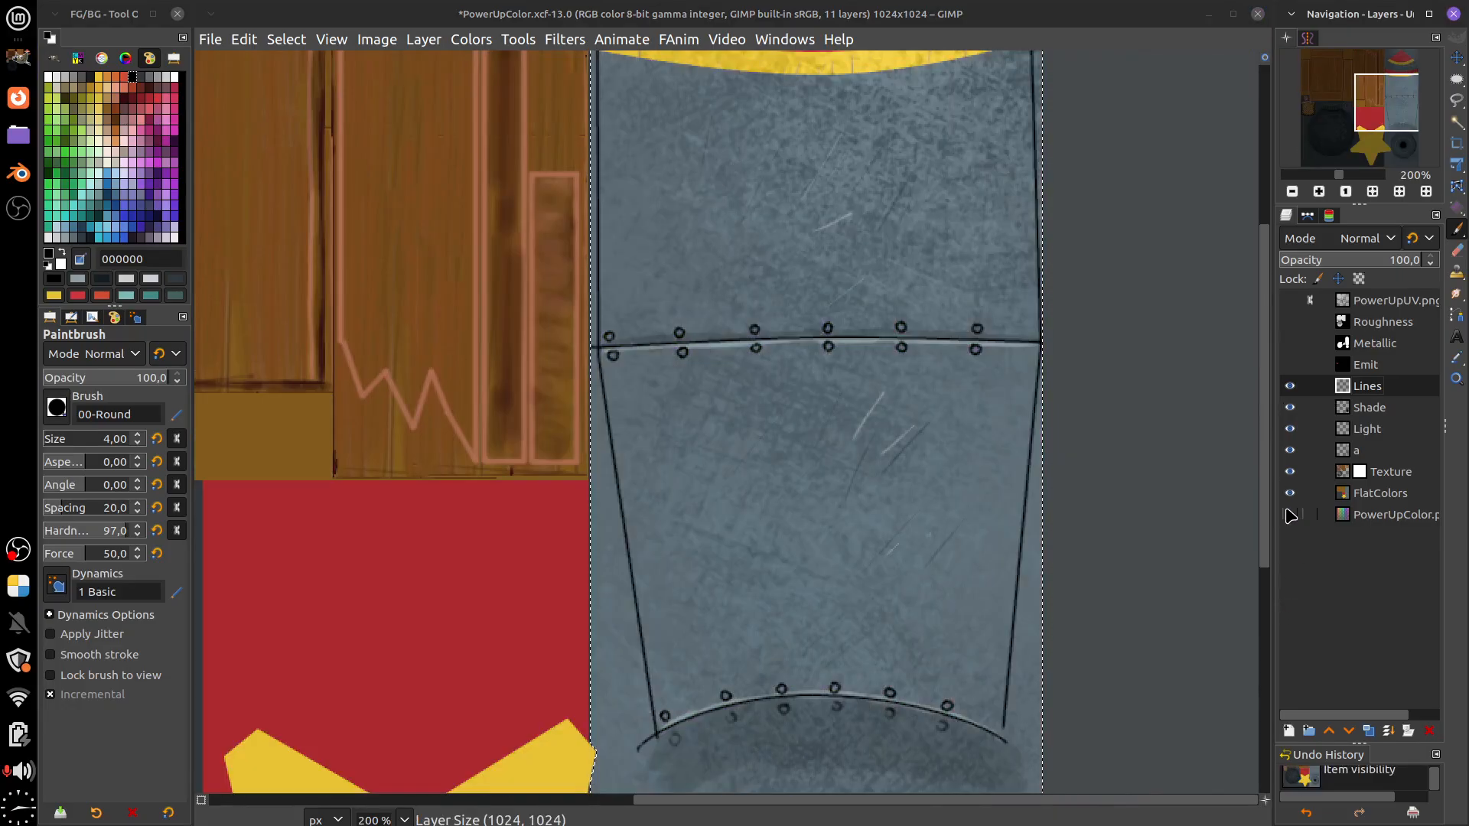
Toggle the FlatColors layer off and on to examine the painted details without their base colors
click(1291, 493)
scroll(1142, 600, up, 3)
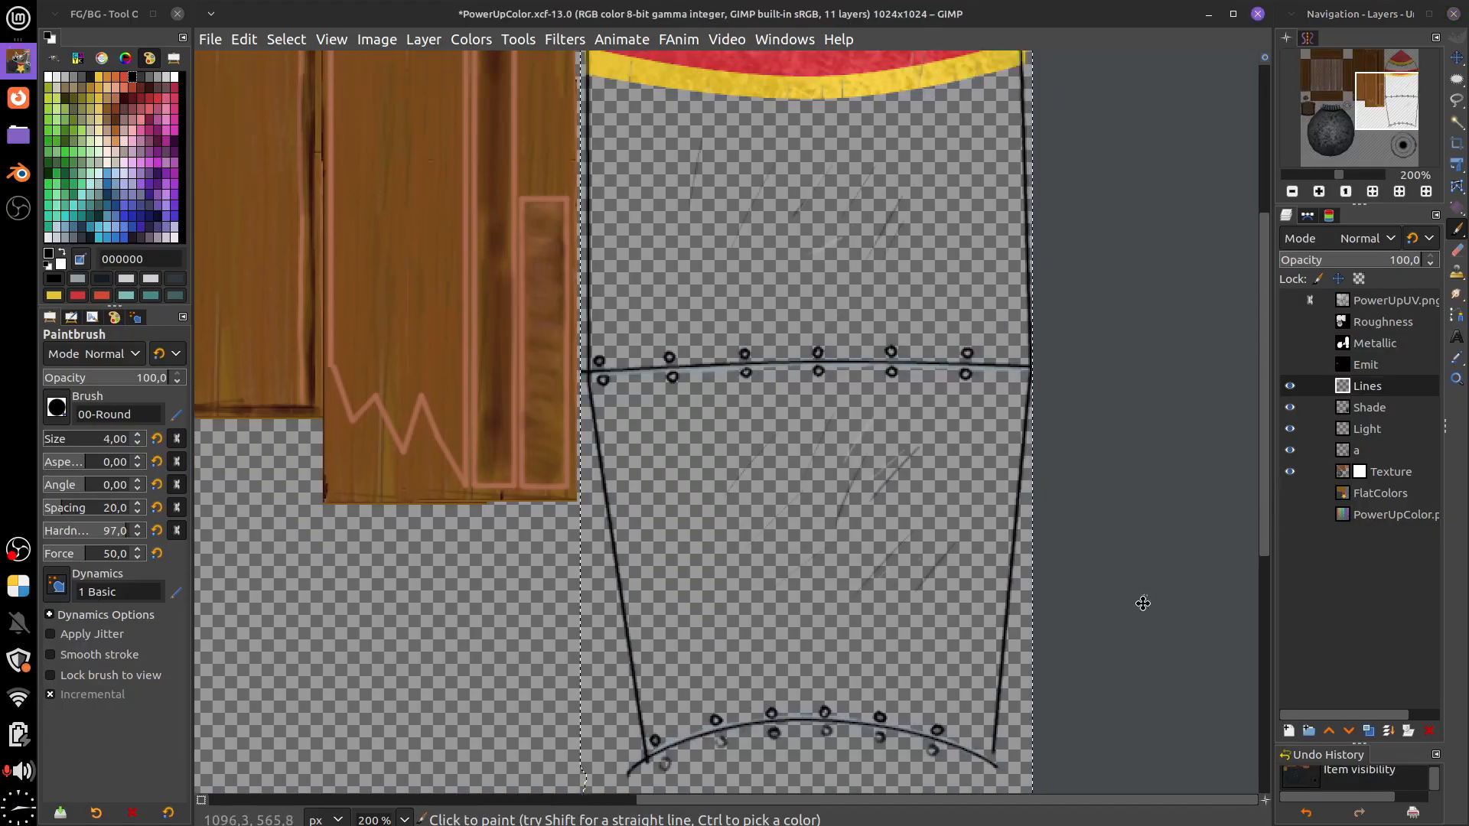
click(1290, 493)
scroll(1108, 586, down, 3)
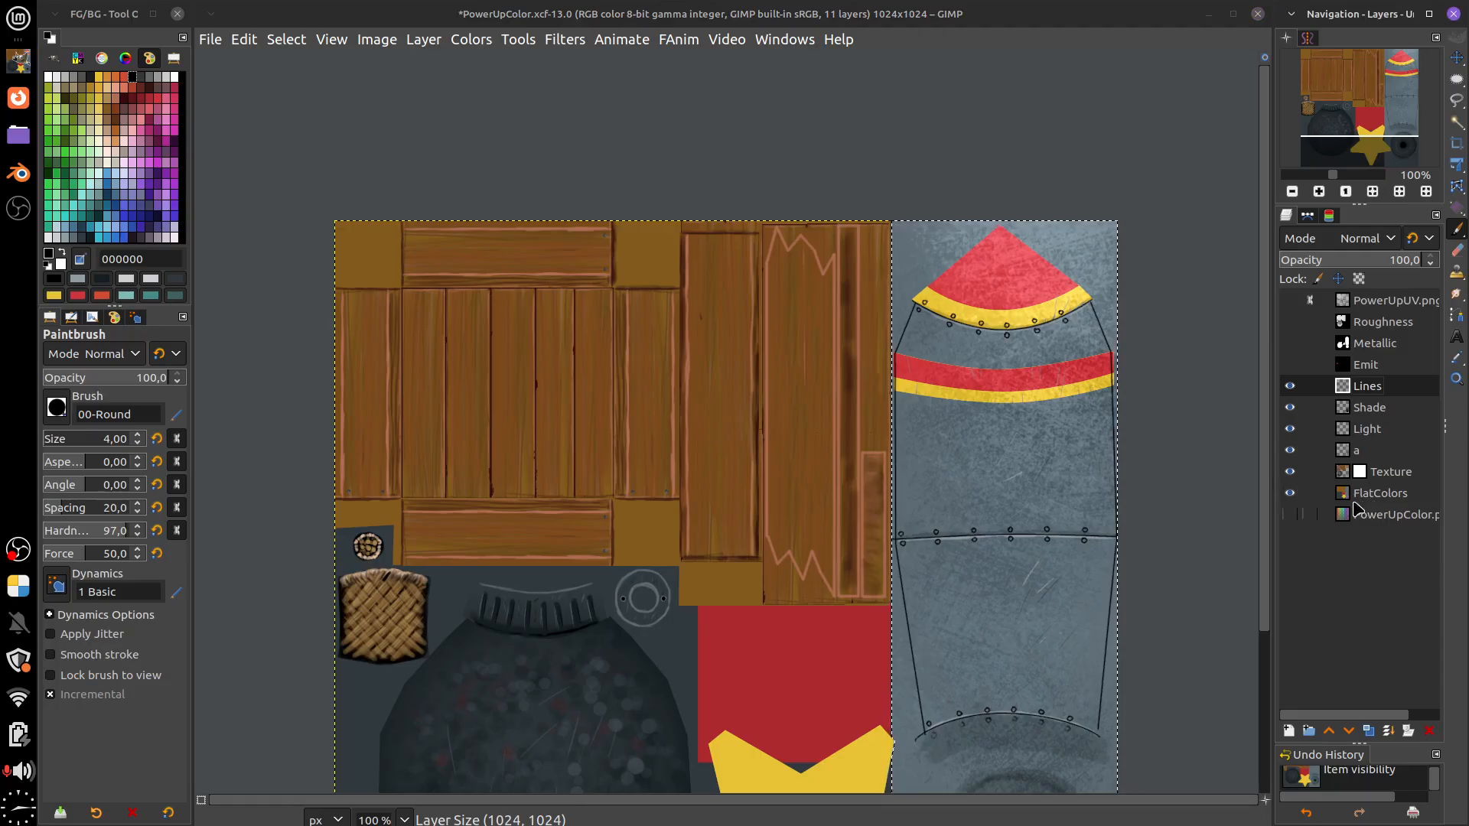
Try to merge the a layer and the Light layer down into the layers beneath them
right_click(1353, 455)
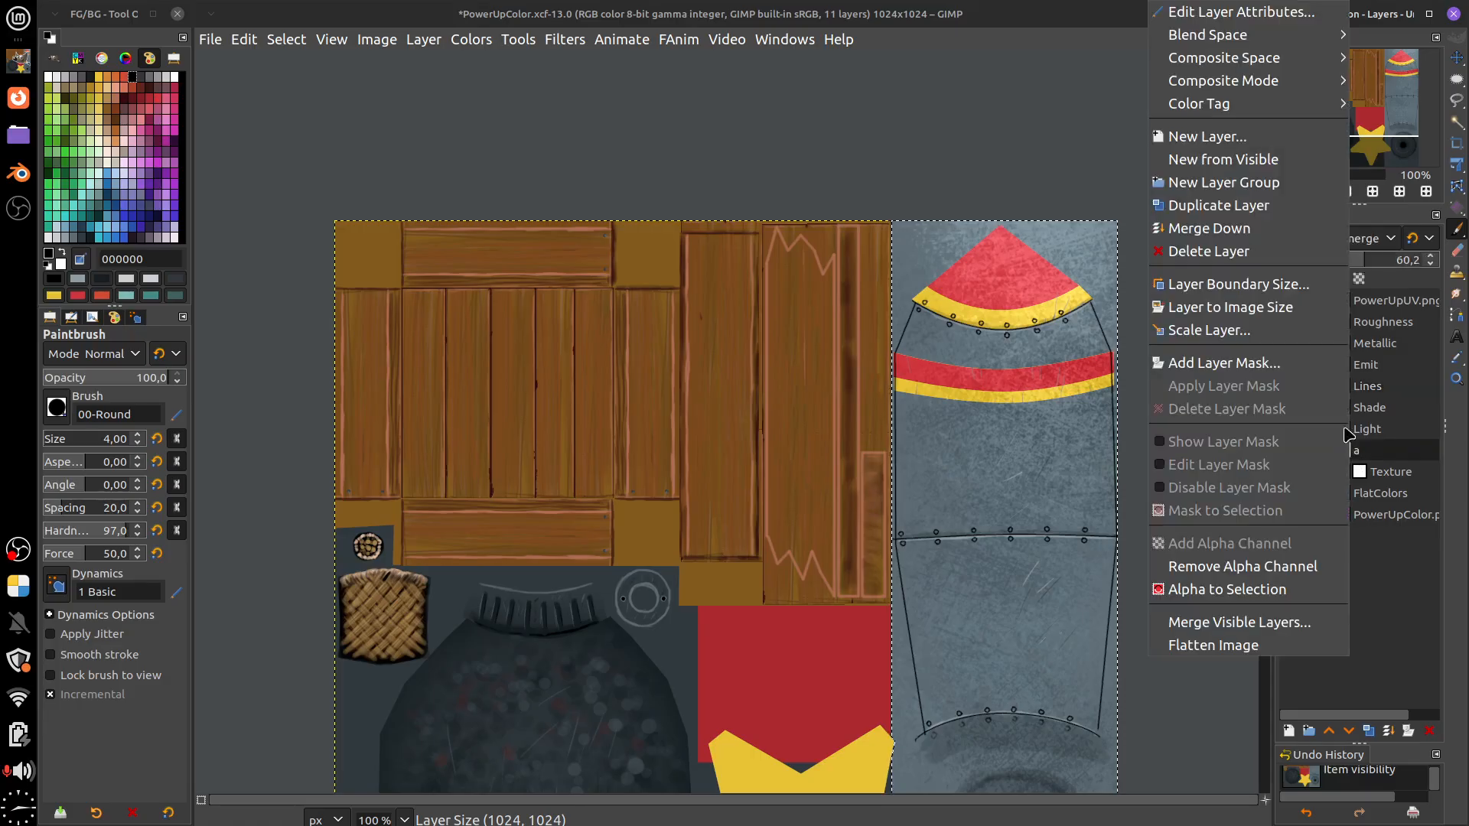
click(1197, 228)
right_click(1358, 437)
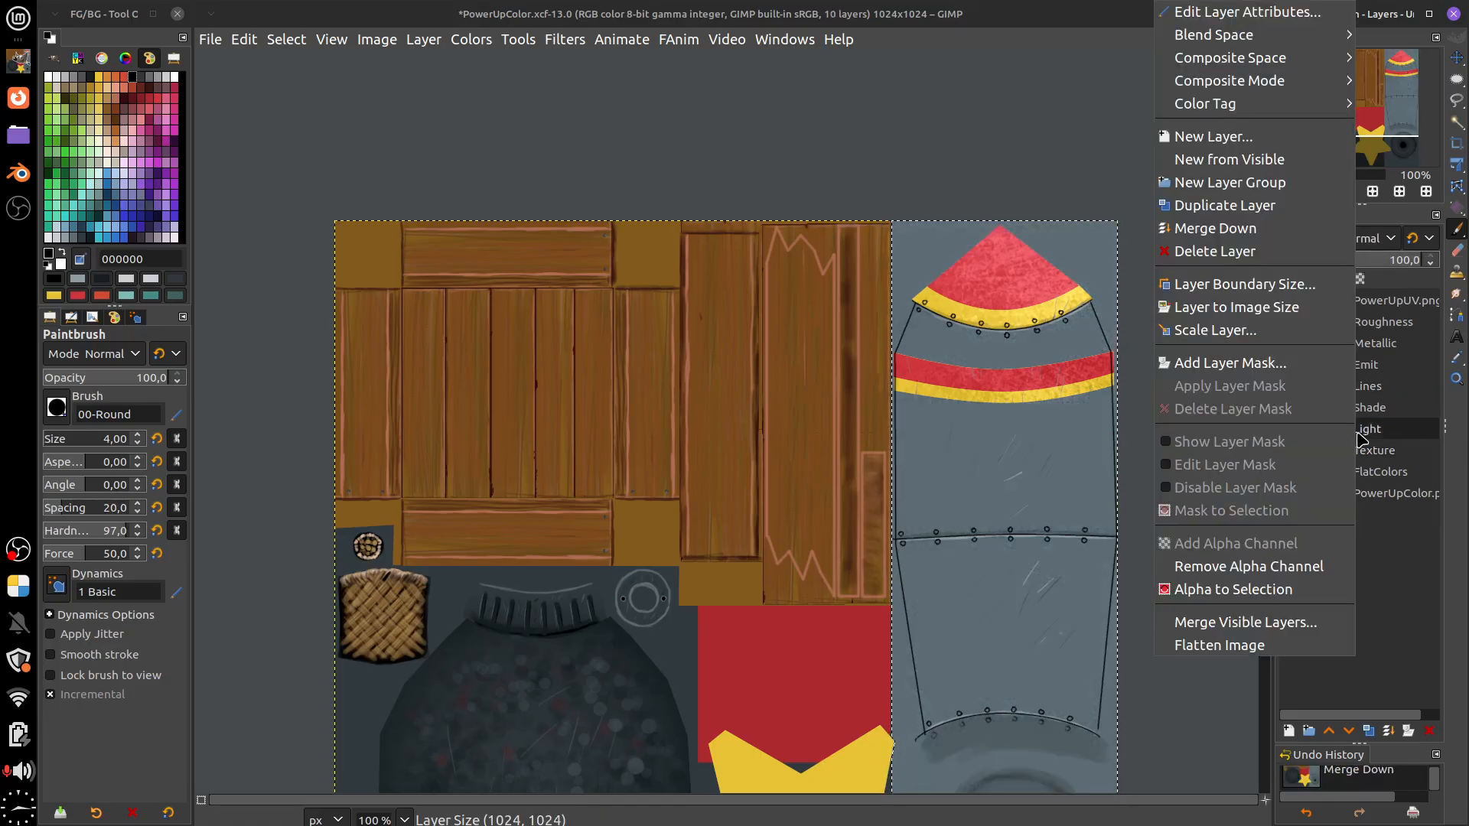
click(1197, 227)
key(ctrl+z)
key(ctrl+z)
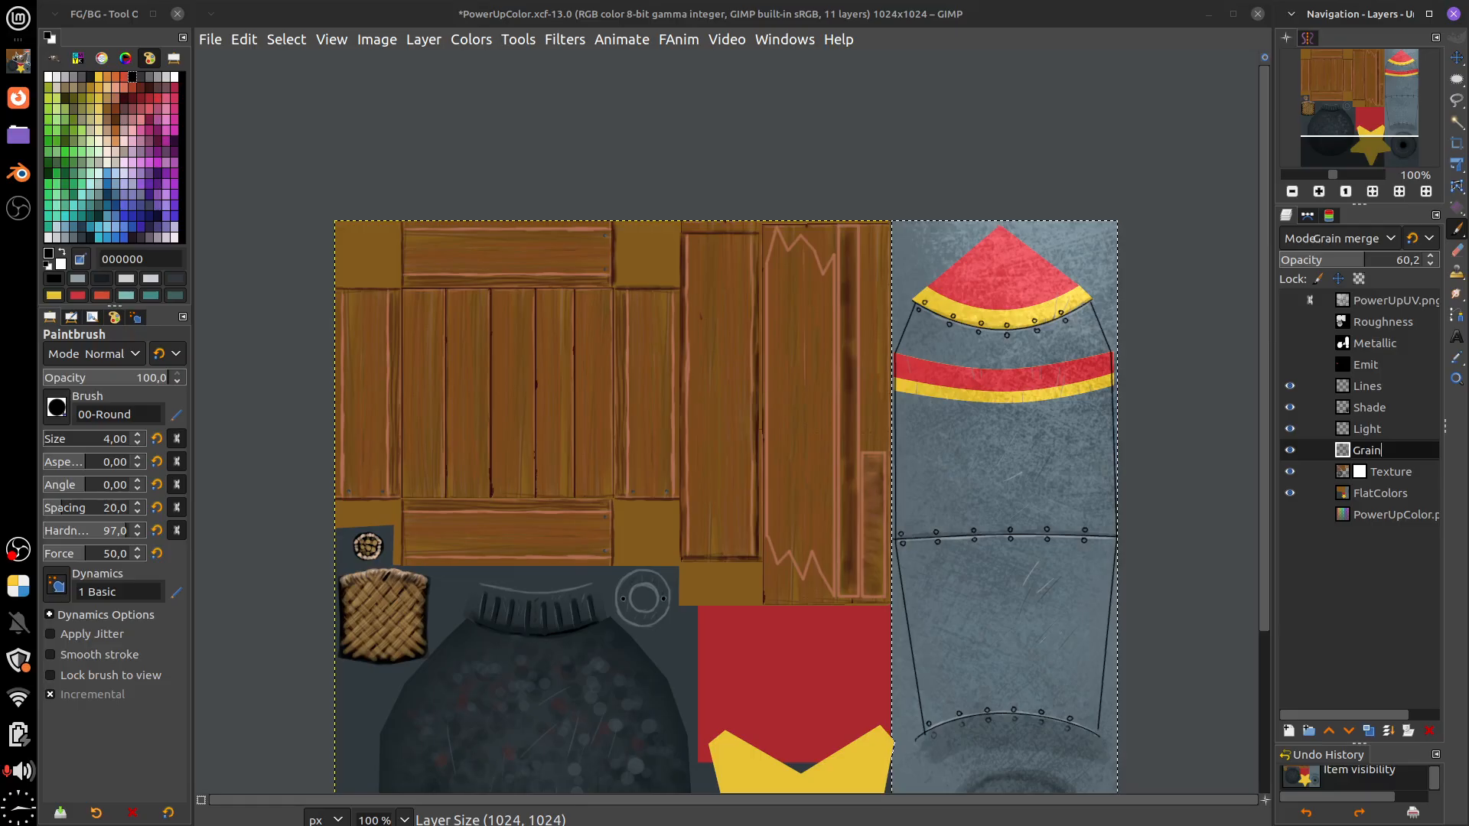
Rename the a layer as Grain and look through its blend mode options
key(Return)
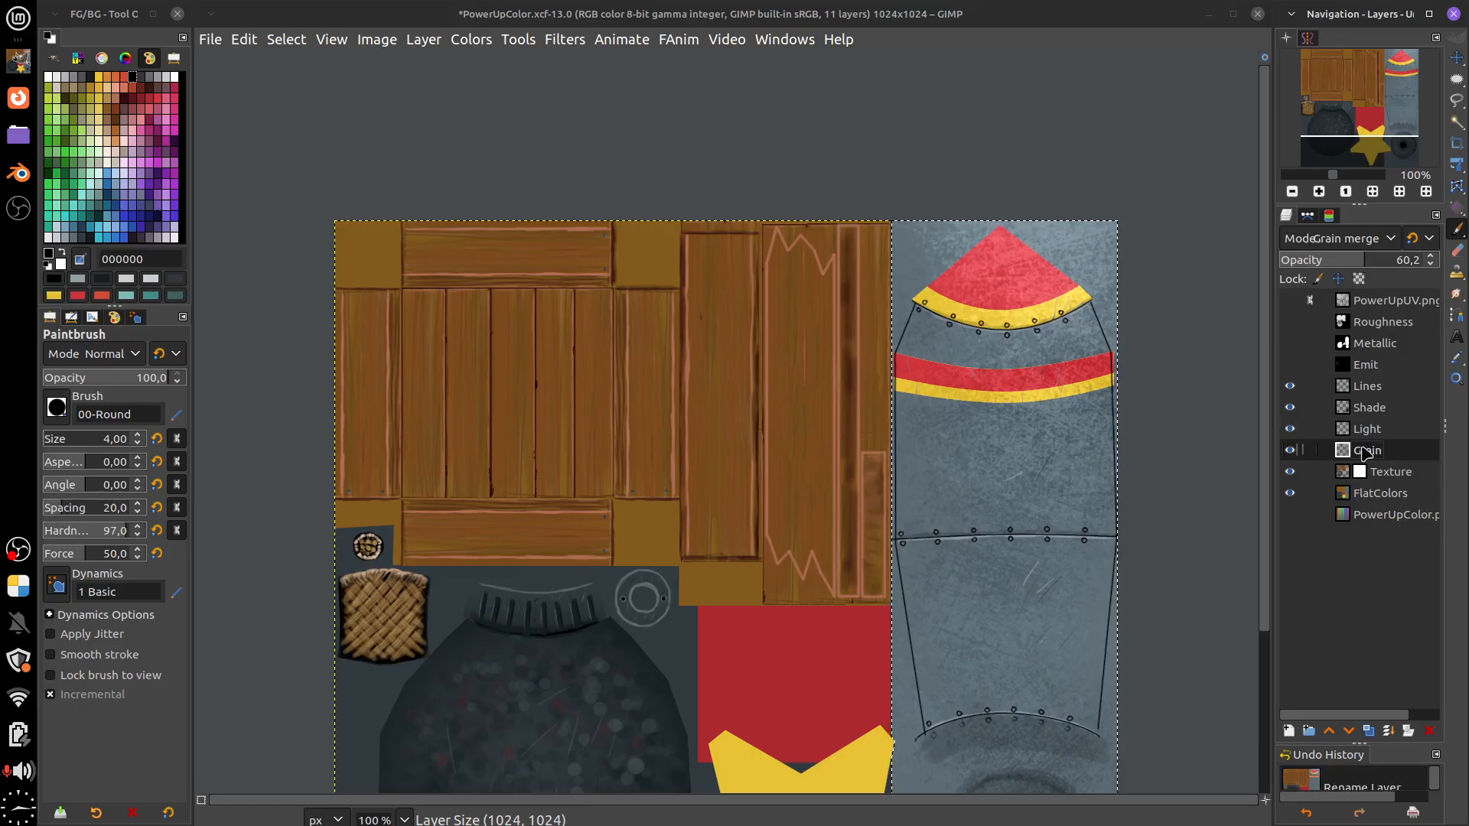
click(1379, 252)
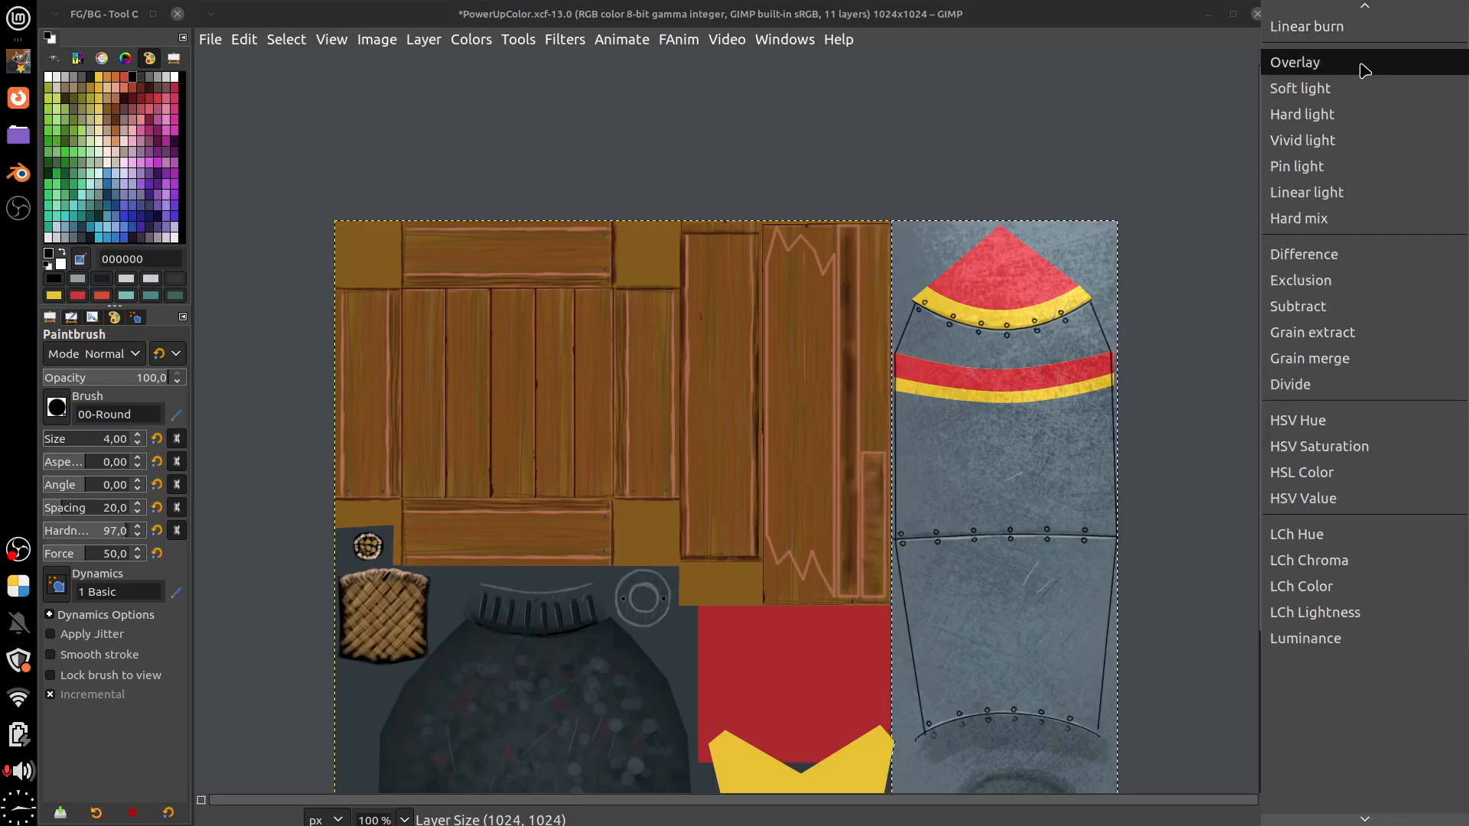
key(Escape)
click(1349, 494)
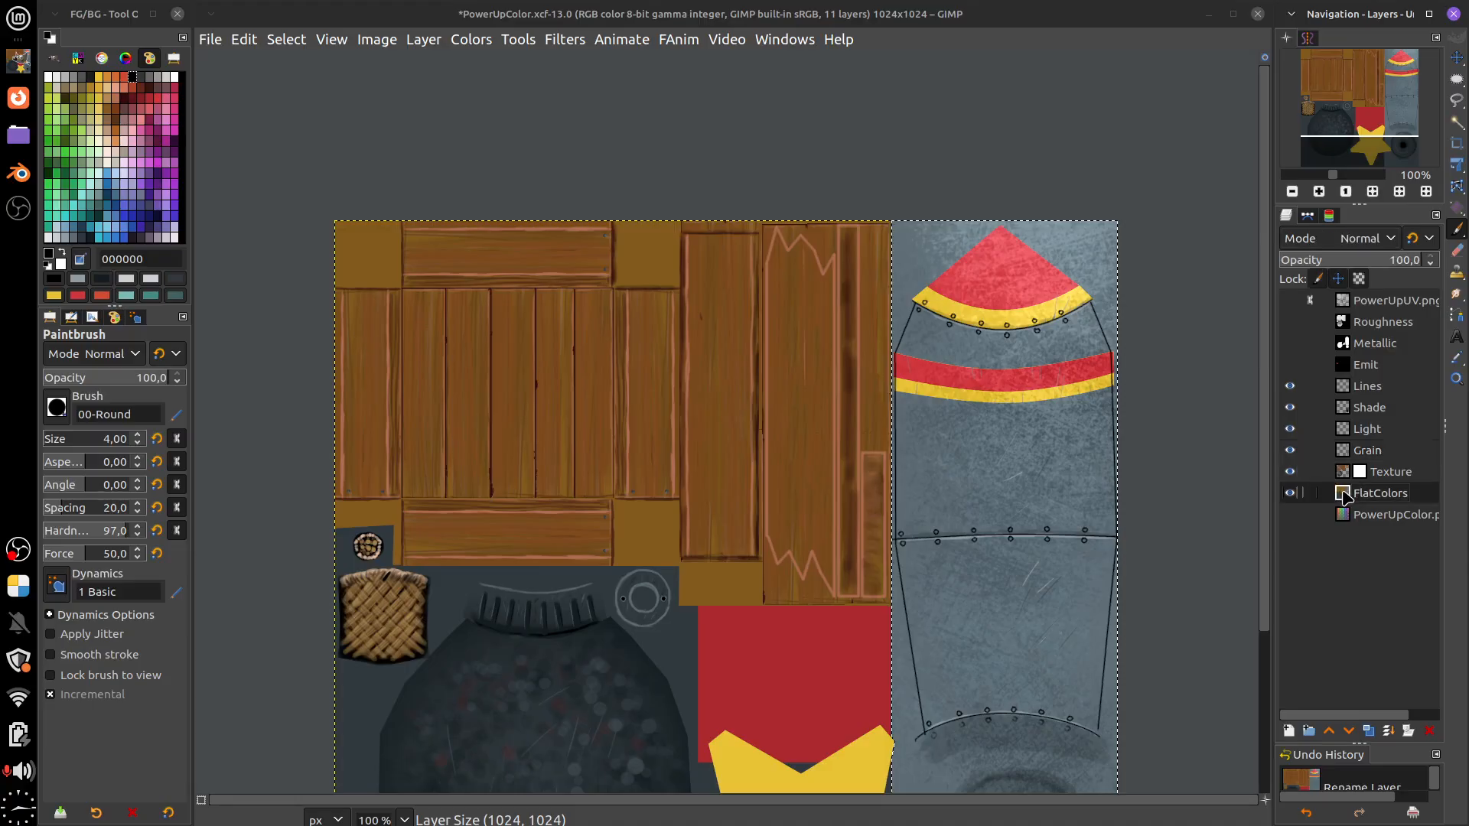
click(1347, 457)
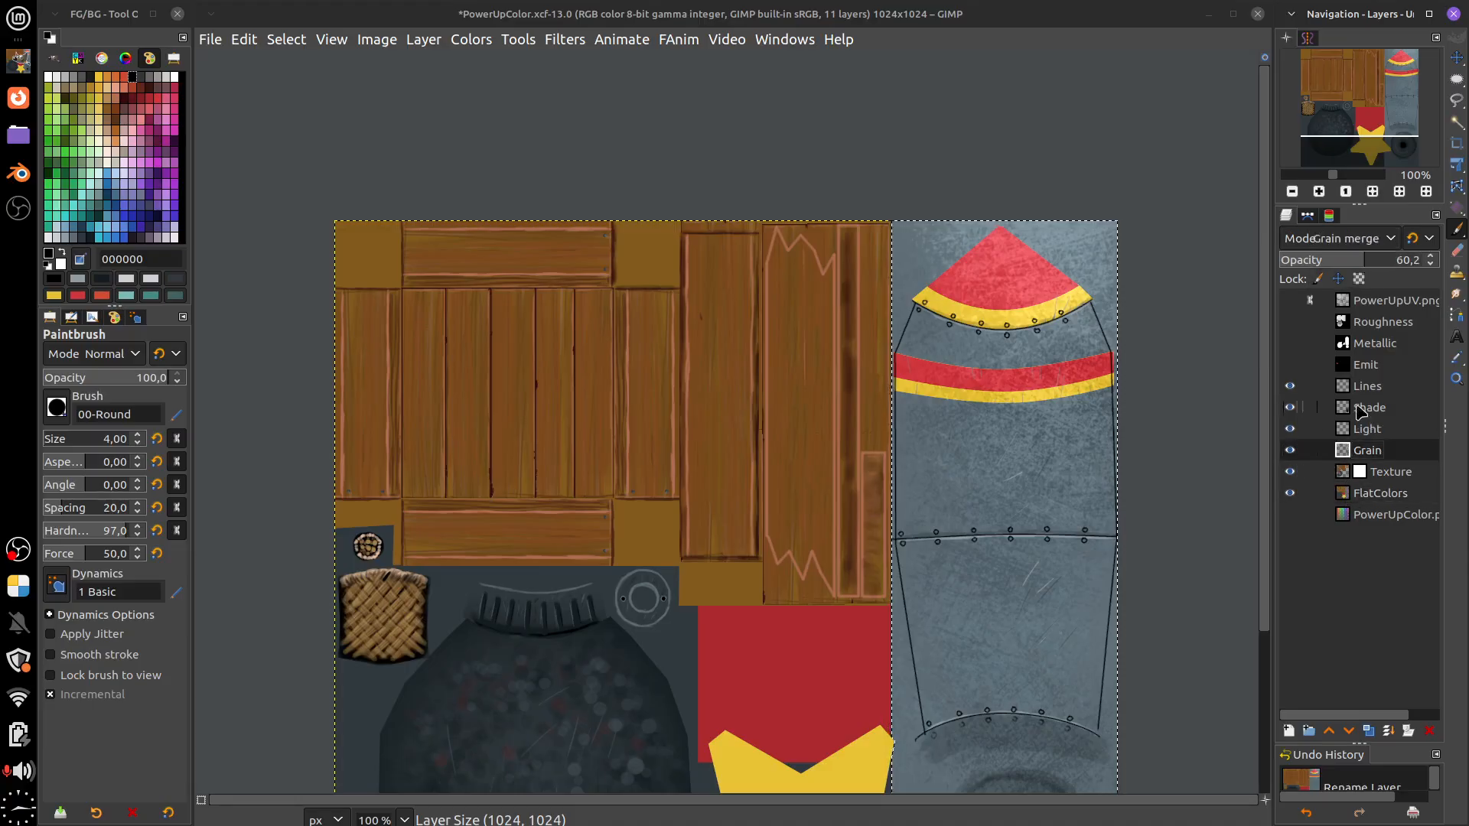
Toggle the Lines layer off and on, and compare the blend settings of the Lines, Shade and Light layers
click(1367, 394)
click(1292, 388)
click(1291, 388)
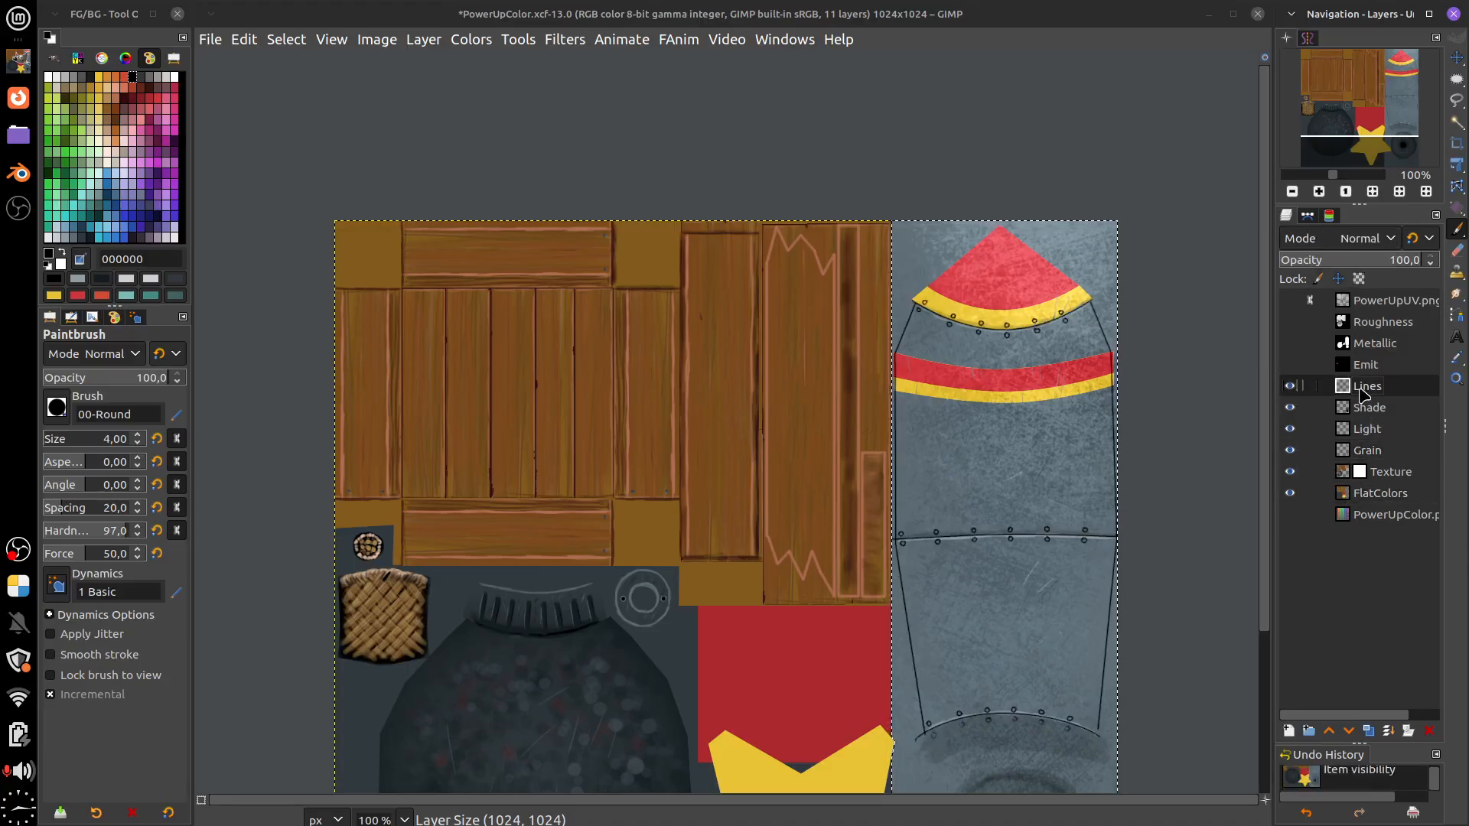
click(1355, 413)
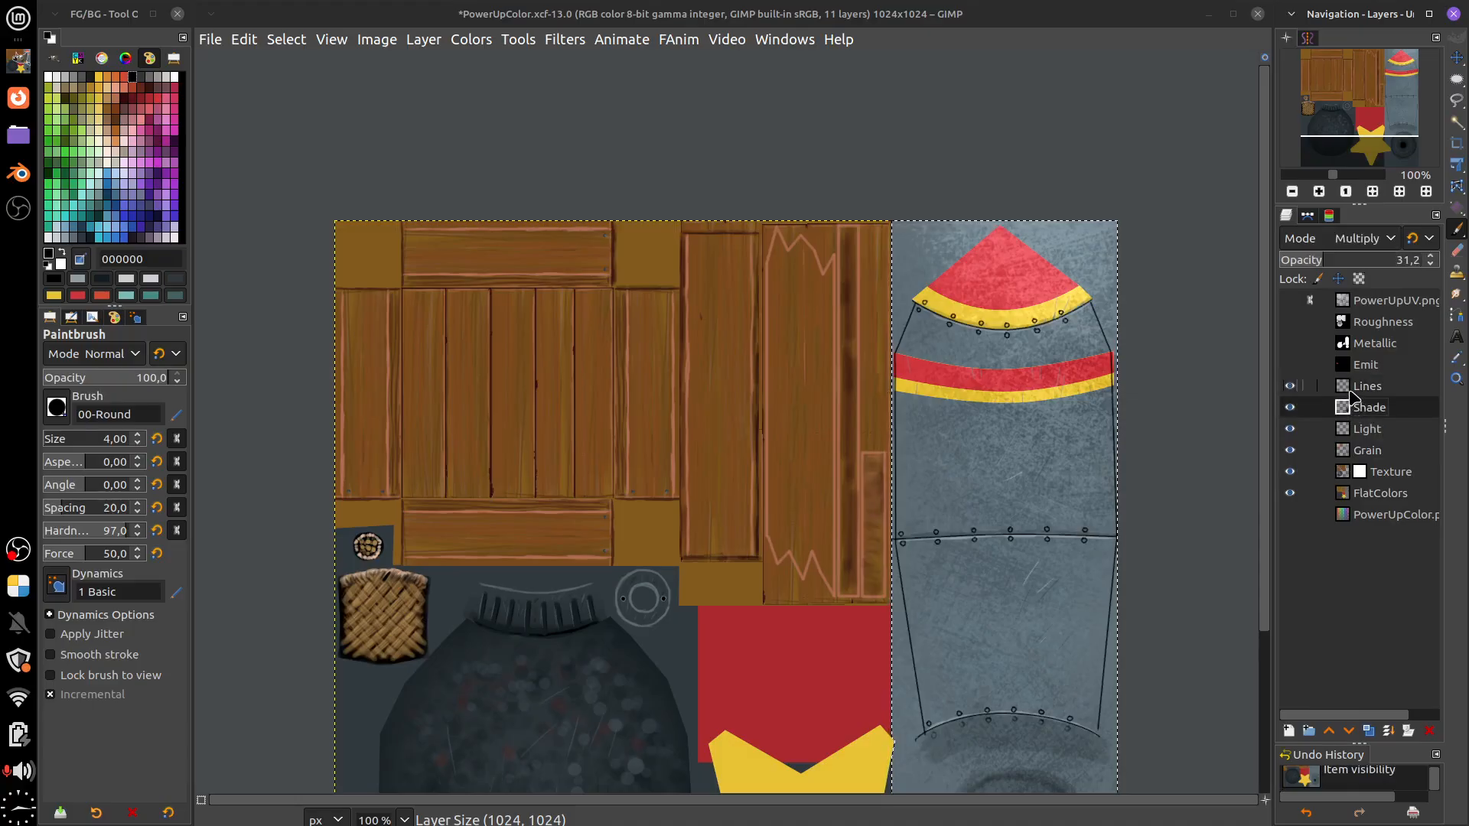
click(1350, 390)
click(1348, 410)
click(1348, 426)
click(1345, 411)
click(1343, 388)
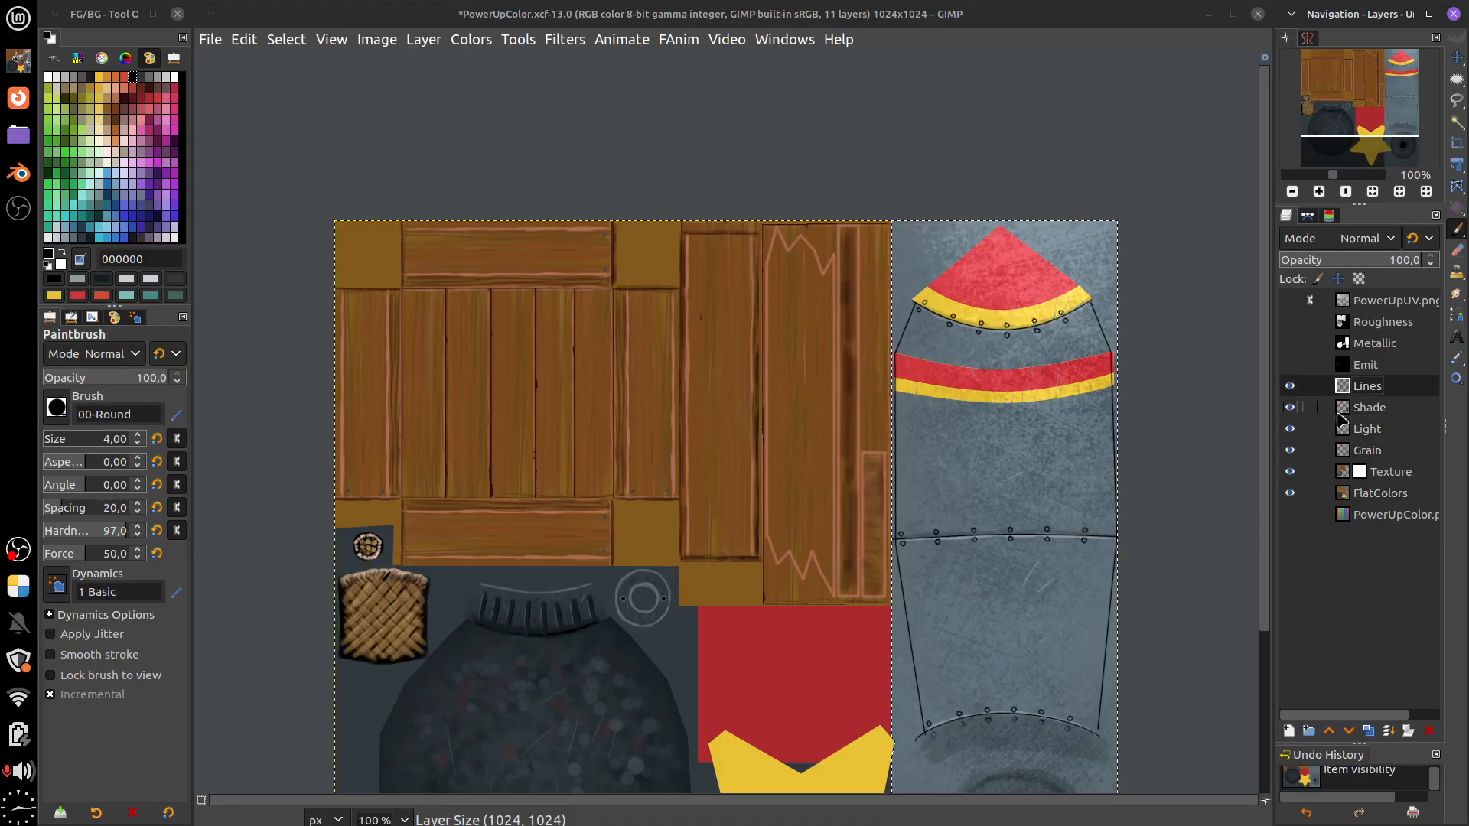
click(1340, 426)
click(1347, 385)
Export the painted texture over PowerUpColor.png
scroll(1062, 520, down, 3)
scroll(1063, 520, right, 4)
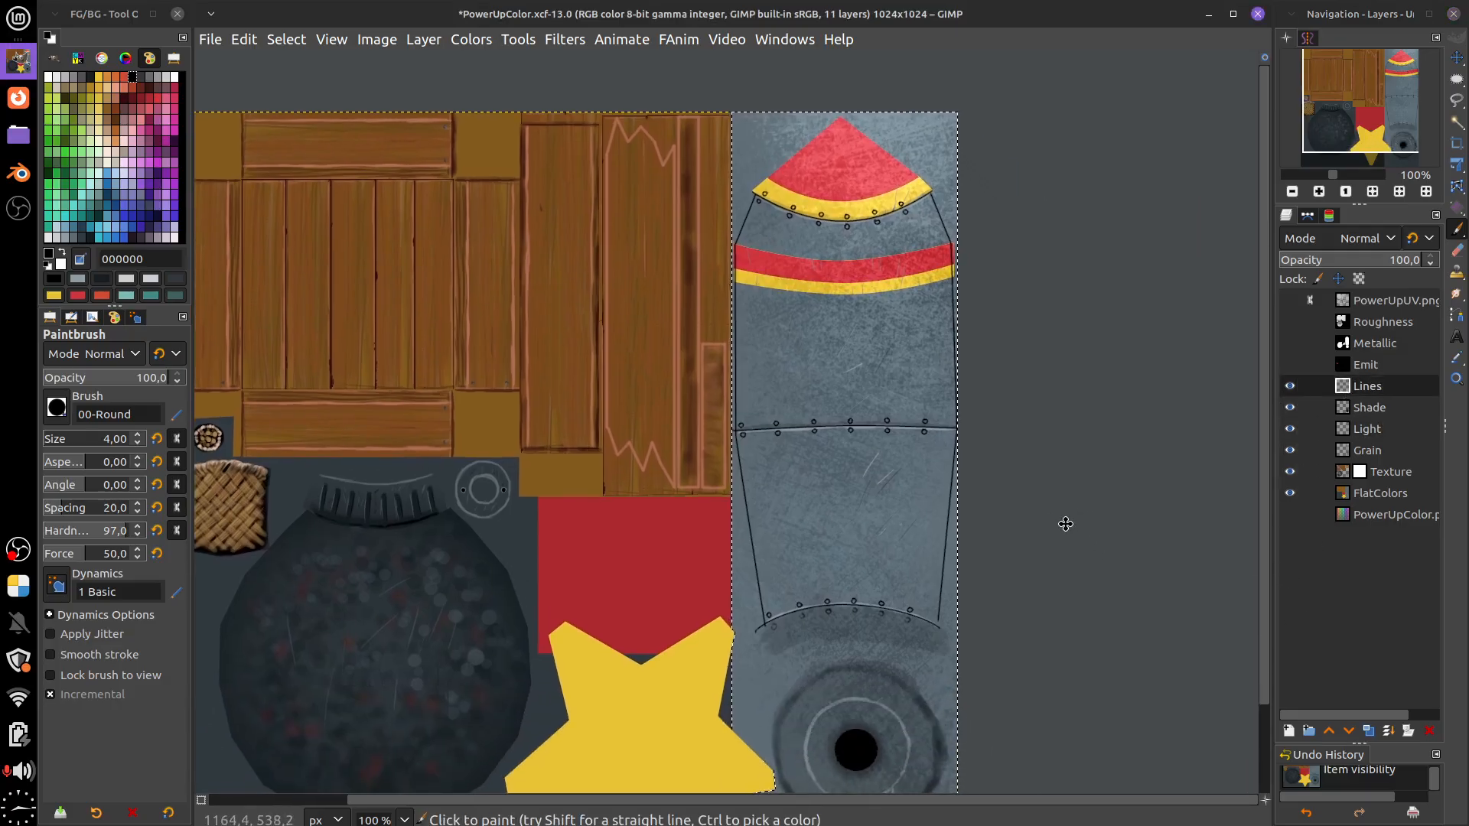
scroll(1071, 526, up, 2)
scroll(1071, 527, left, 4)
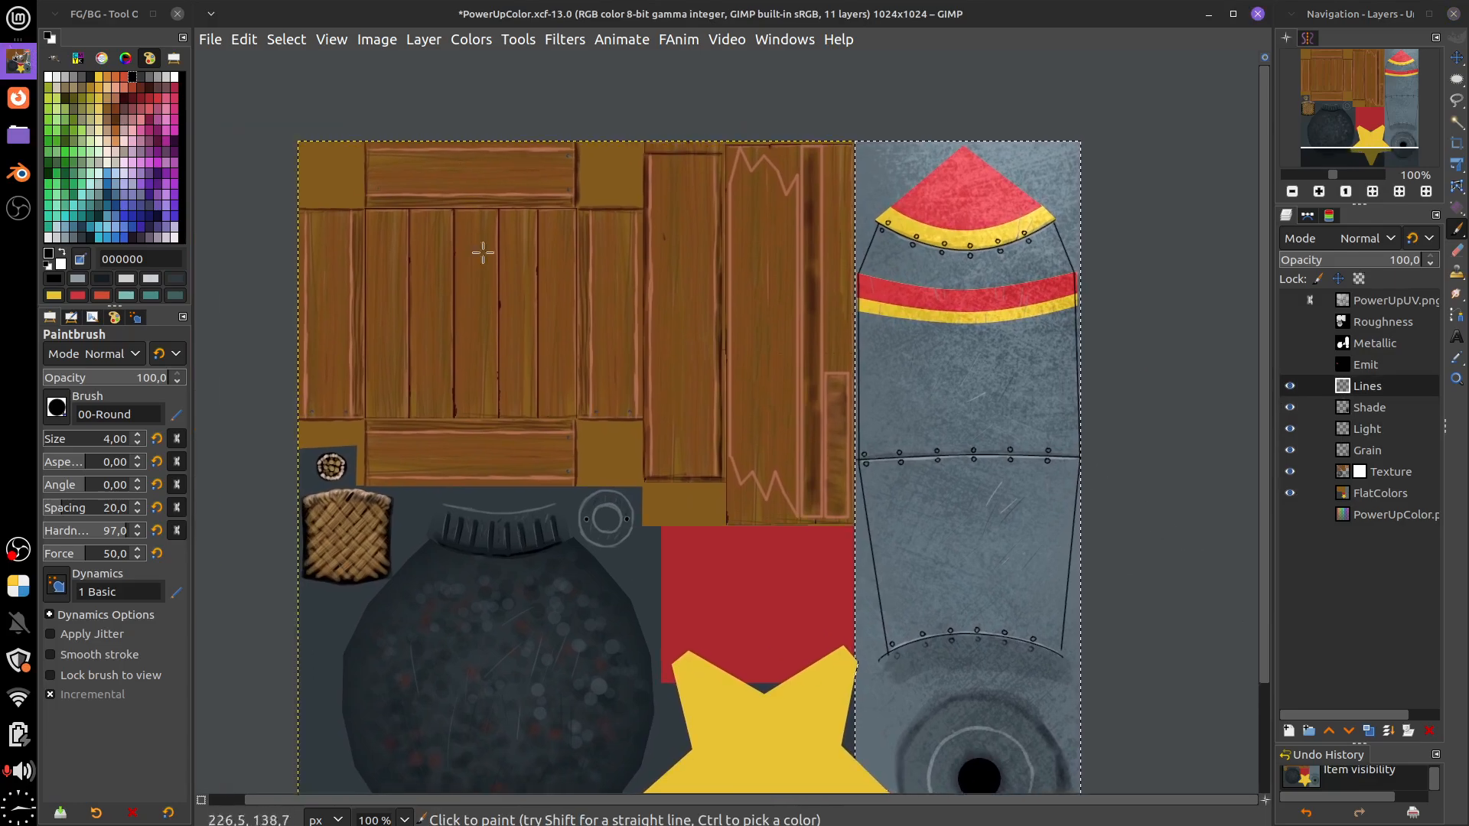
click(210, 39)
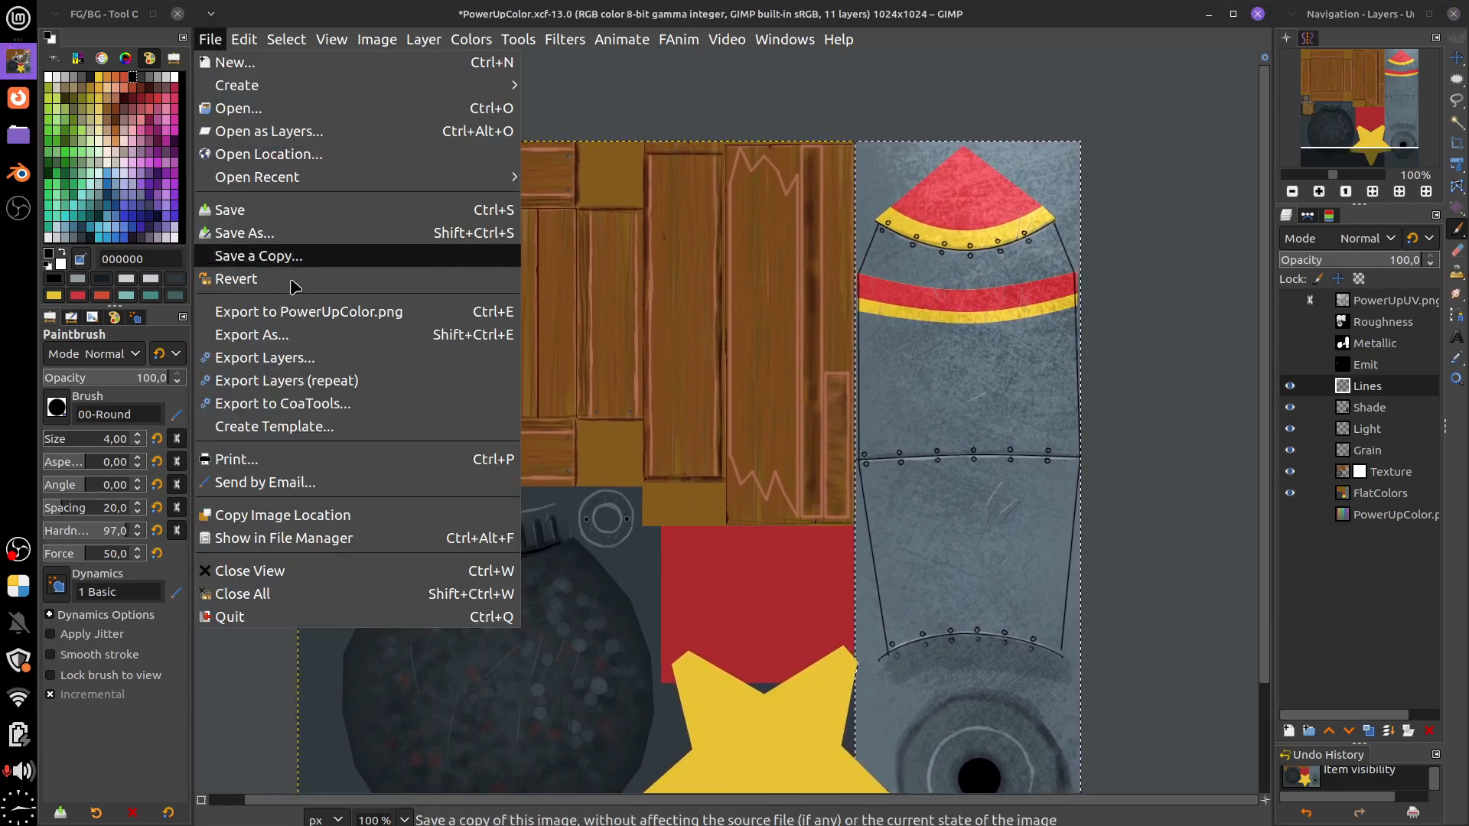
click(320, 312)
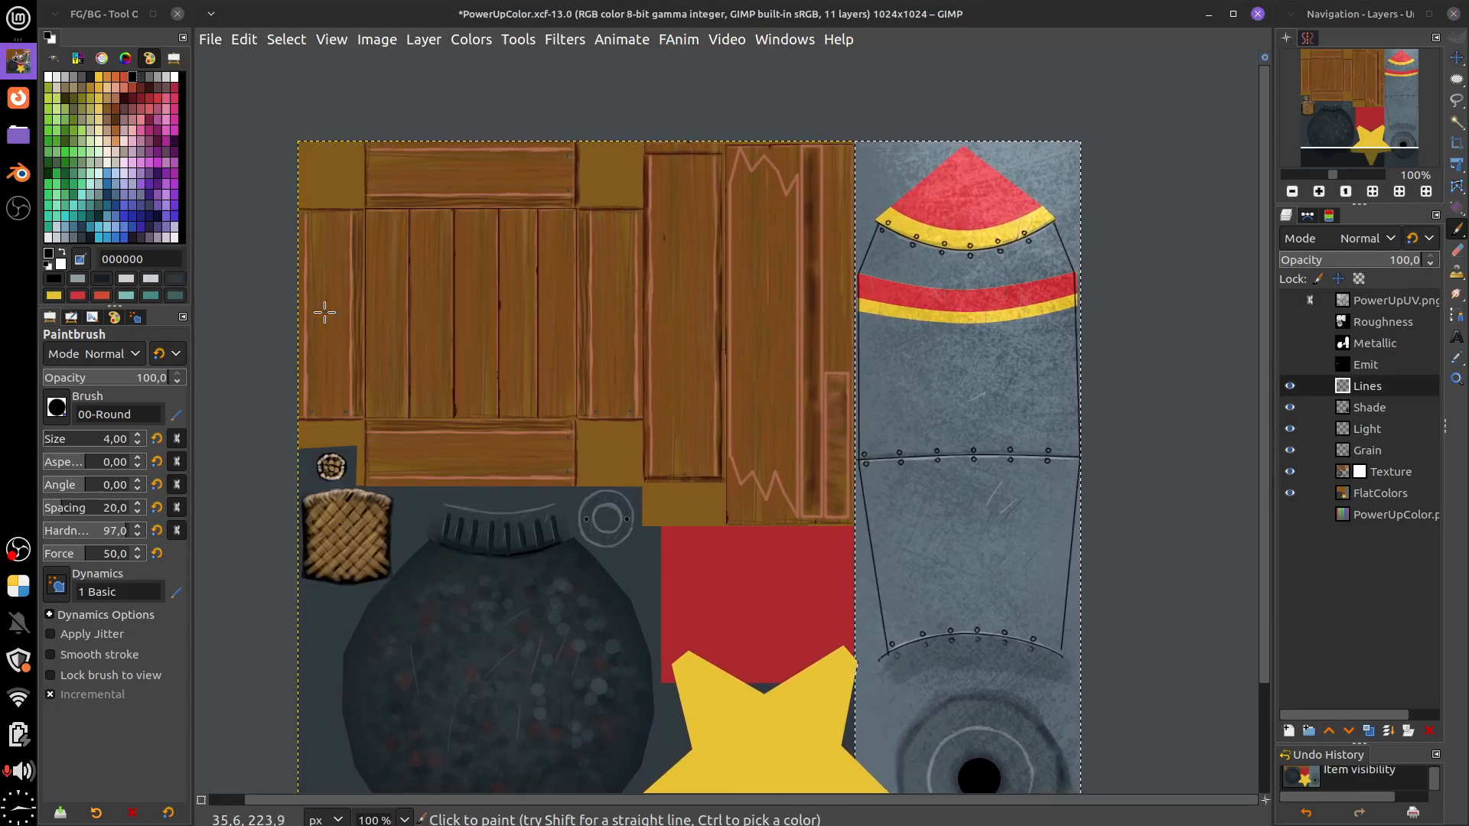
Switch to Blender, reload the PowerColor image from disk, and return the missile from Edit Mode to Texture Paint mode
click(18, 174)
scroll(1056, 525, up, 5)
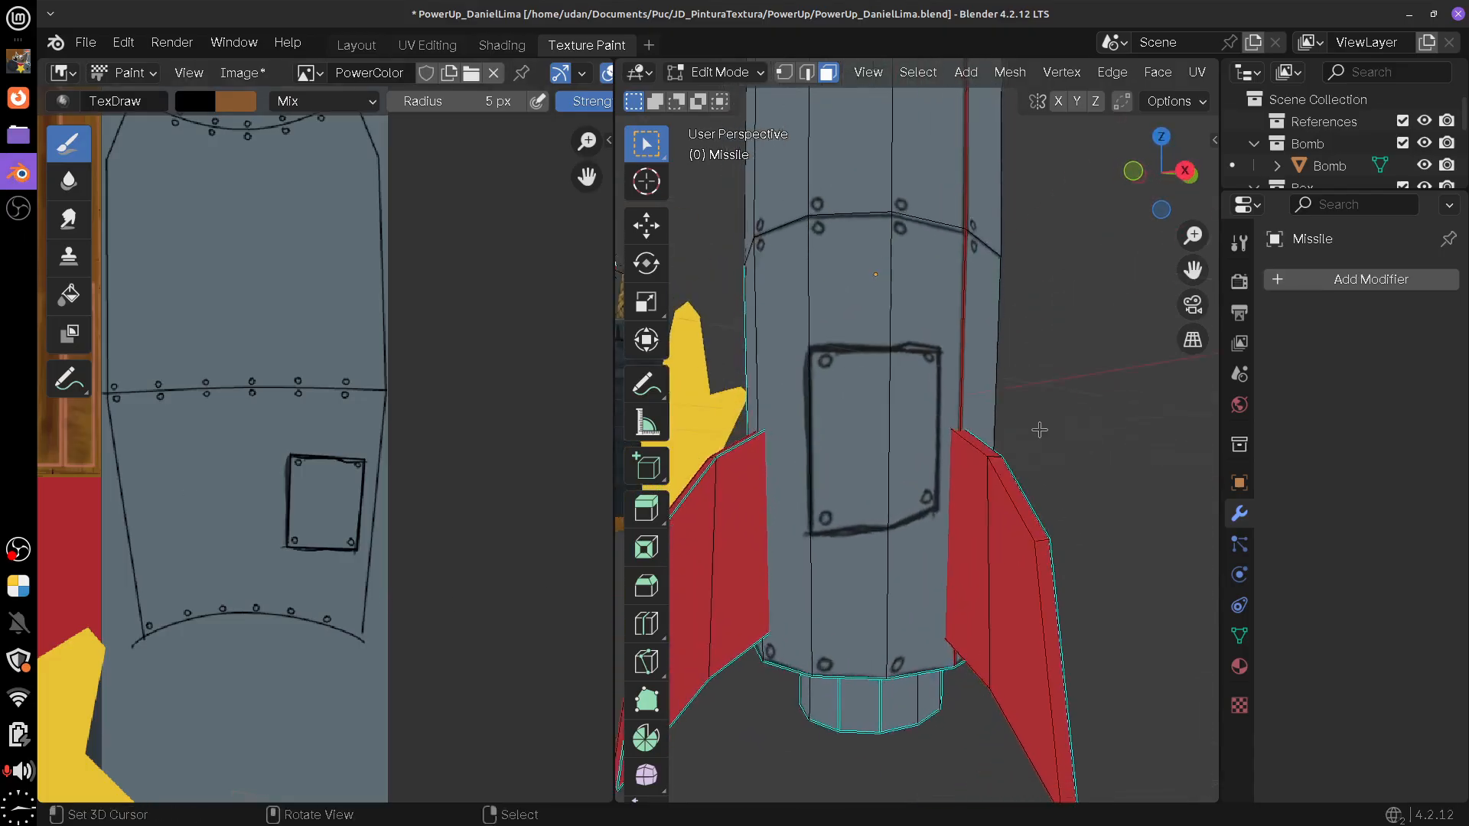
scroll(1039, 430, down, 7)
scroll(1042, 463, up, 5)
mouse_move(1036, 437)
mouse_down()
mouse_move(1042, 462)
mouse_move(1012, 424)
mouse_up()
scroll(1013, 425, down, 2)
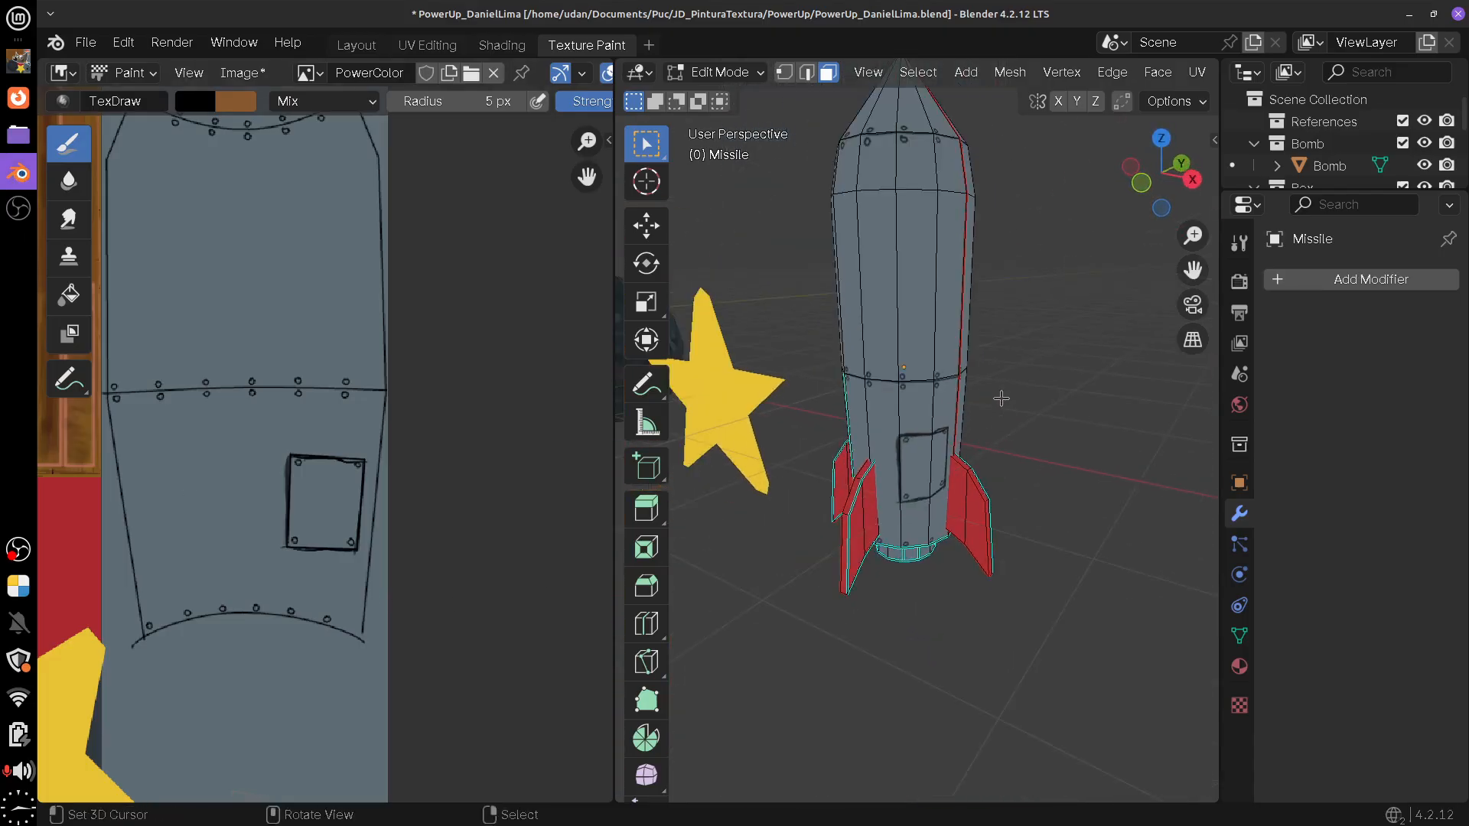
scroll(1001, 399, down, 3)
click(241, 72)
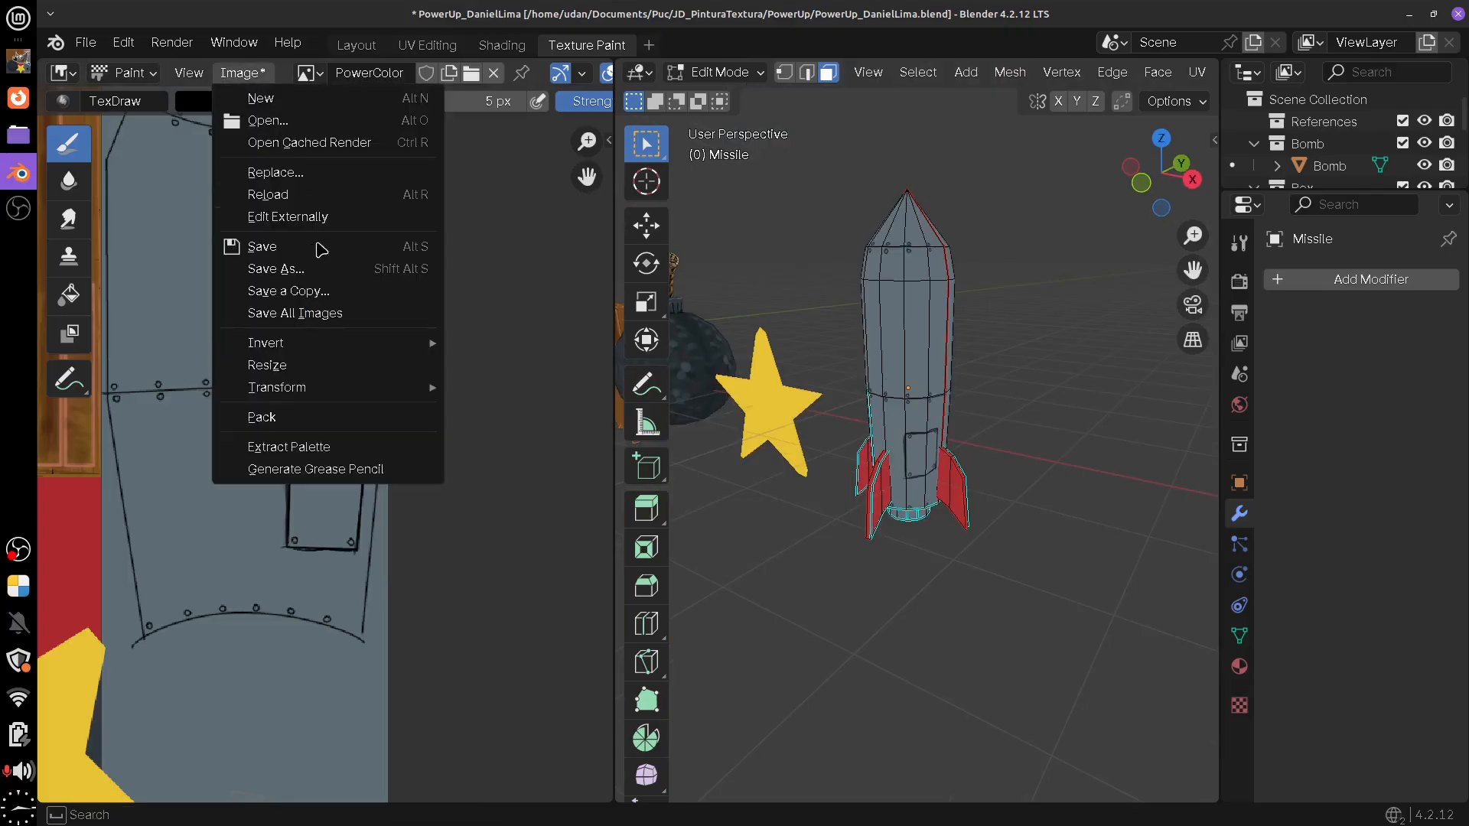
click(322, 195)
mouse_move(1042, 425)
mouse_down()
mouse_move(1081, 420)
mouse_move(1069, 479)
mouse_move(1038, 475)
mouse_move(1042, 415)
mouse_up()
key(Tab)
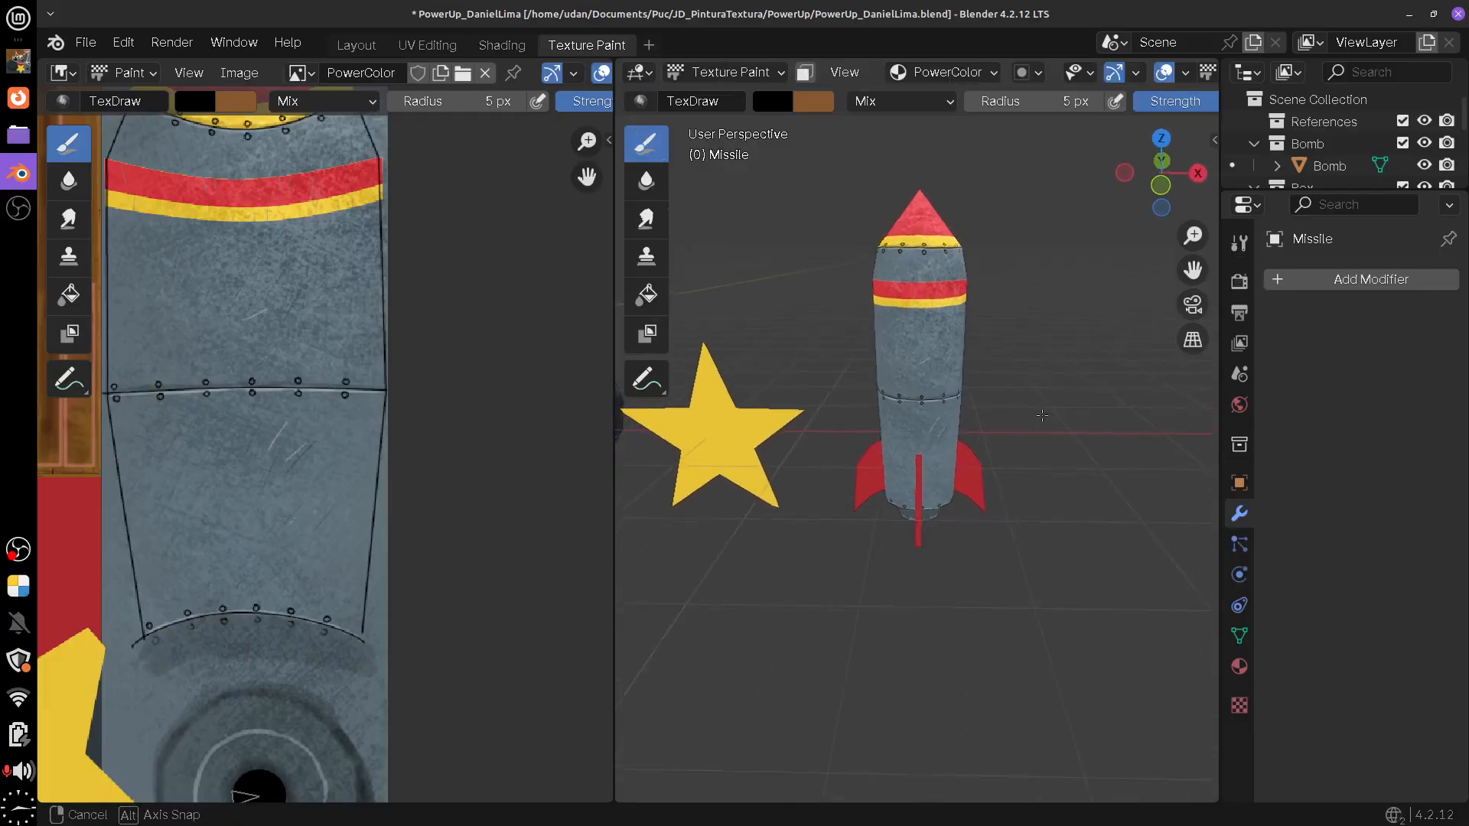
Examine the updated texture around the missile, checking the riveted seams, scratches and how the stripes meet at the side seam
scroll(999, 425, up, 3)
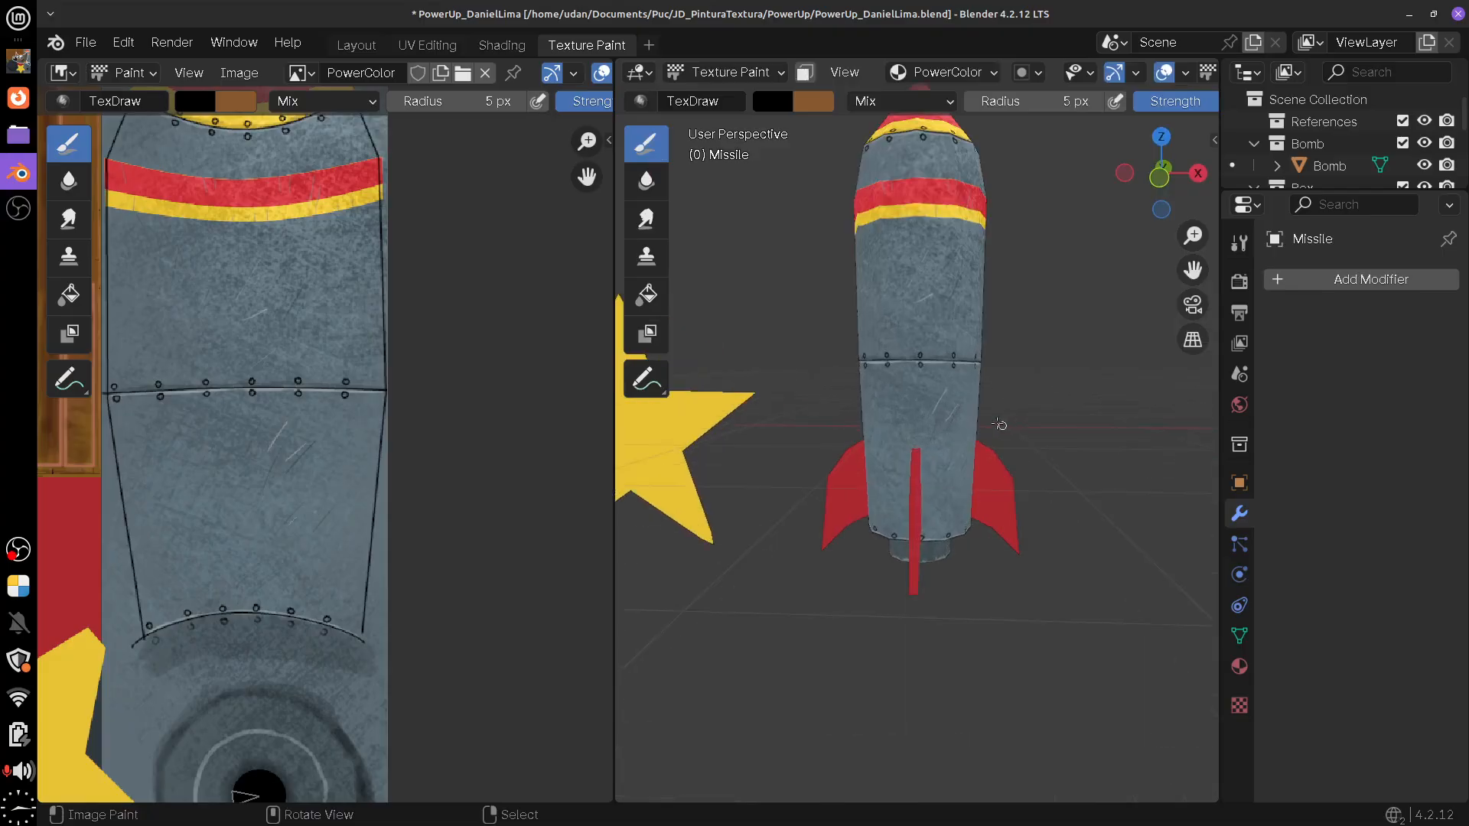
scroll(942, 374, up, 2)
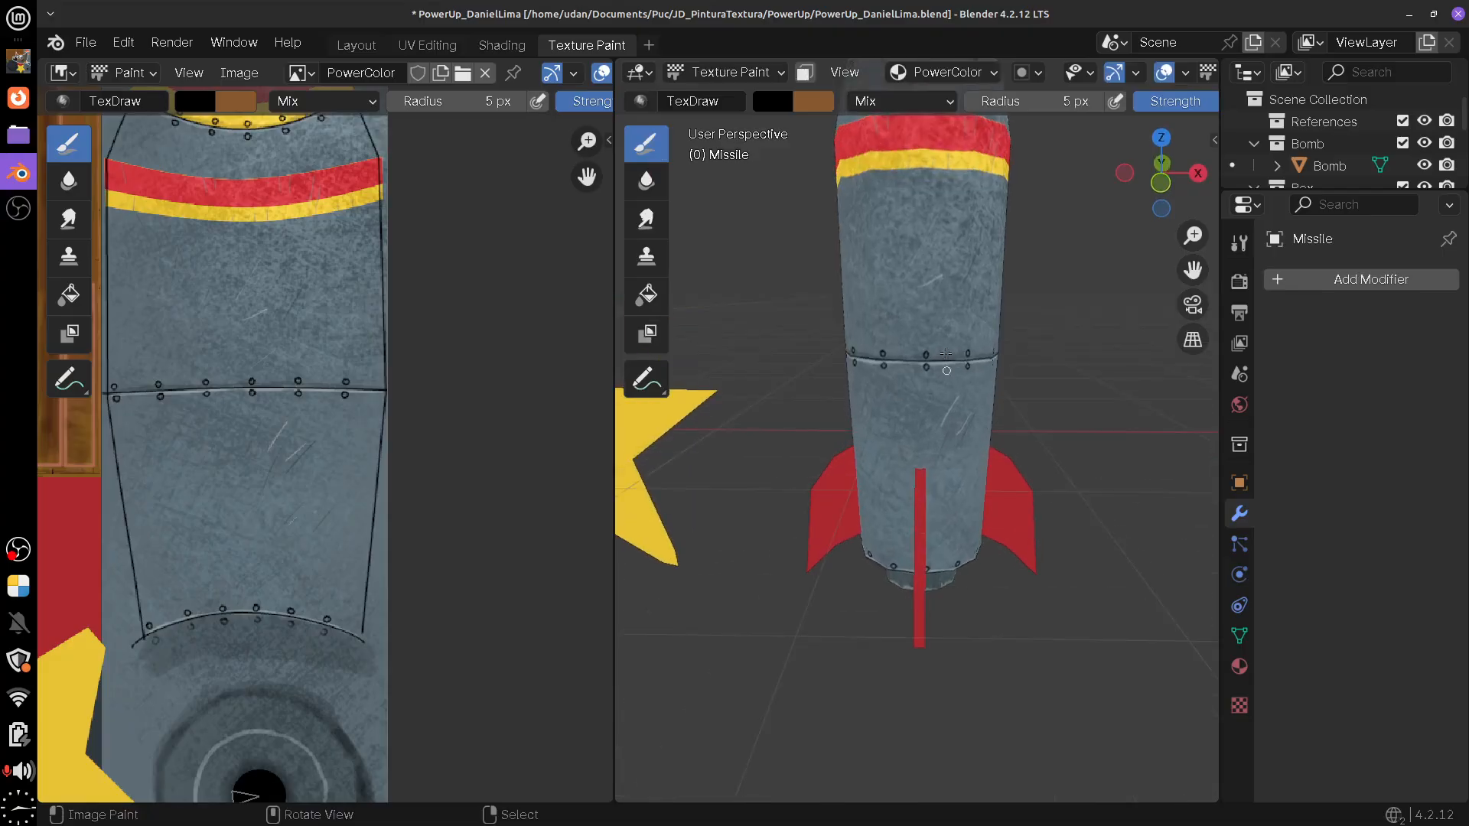
scroll(968, 358, down, 3)
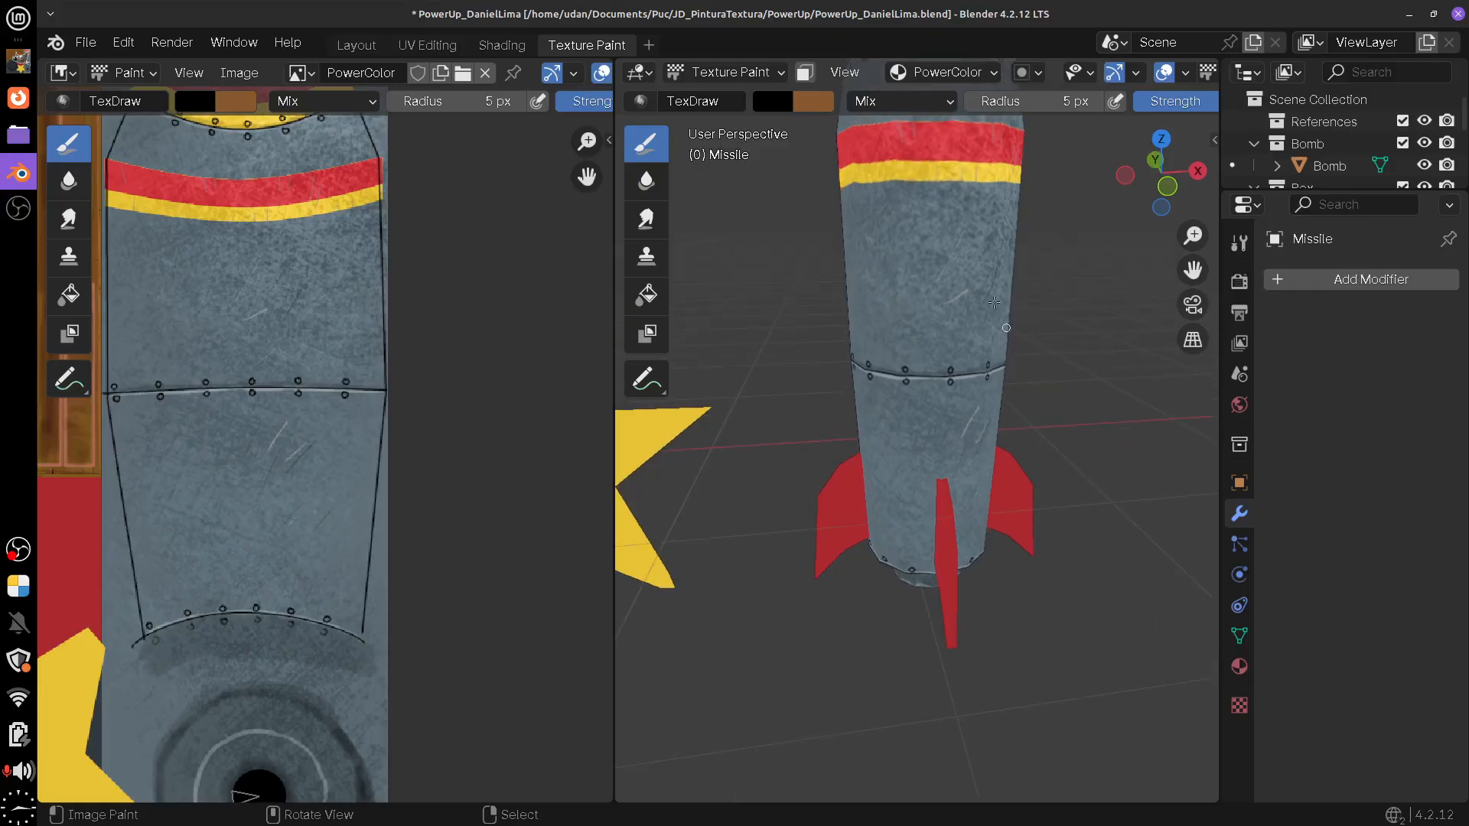
drag(968, 358, 1011, 364)
drag(897, 319, 902, 373)
scroll(903, 373, up, 2)
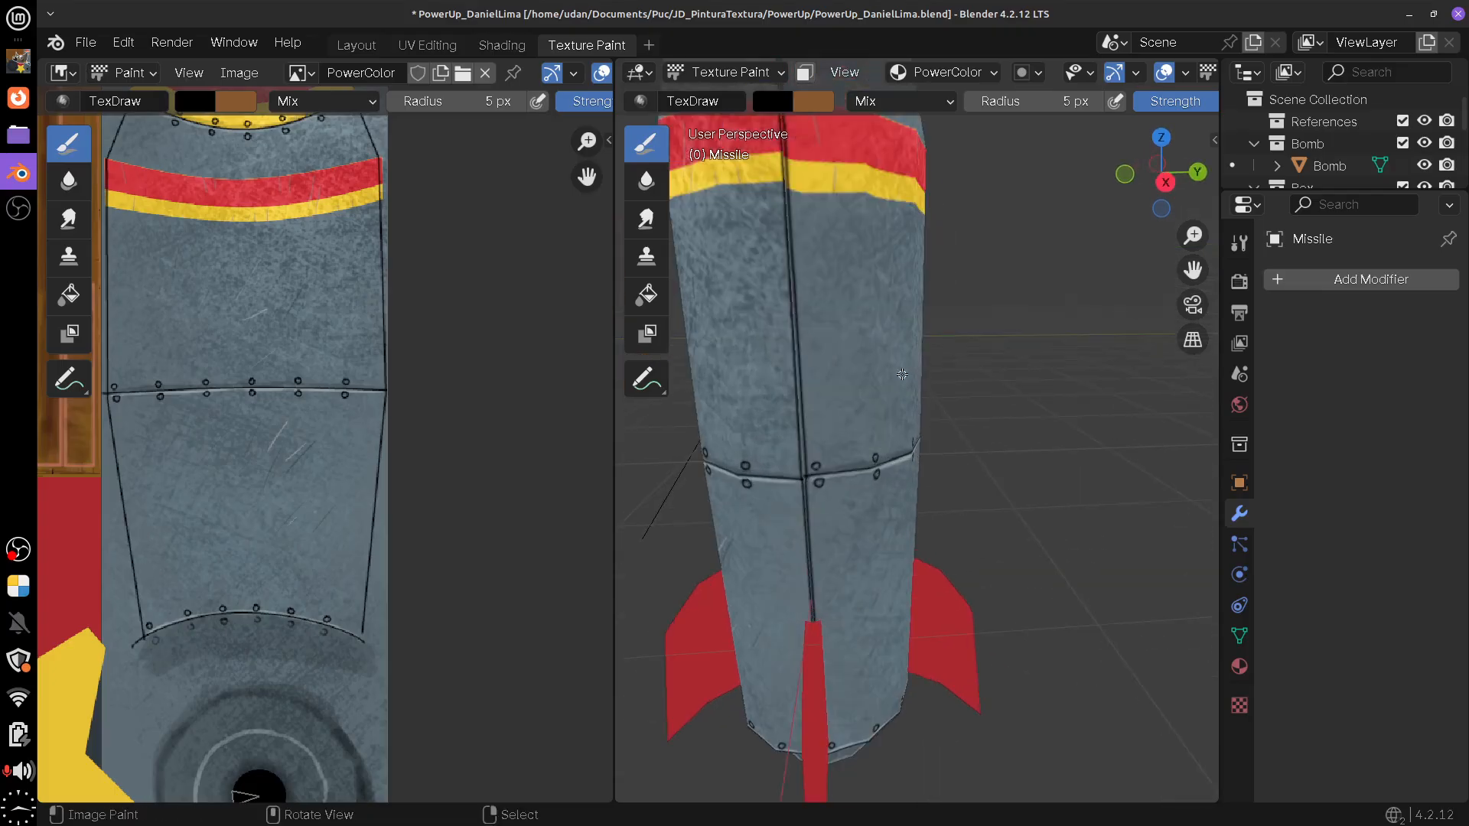
drag(826, 278, 927, 402)
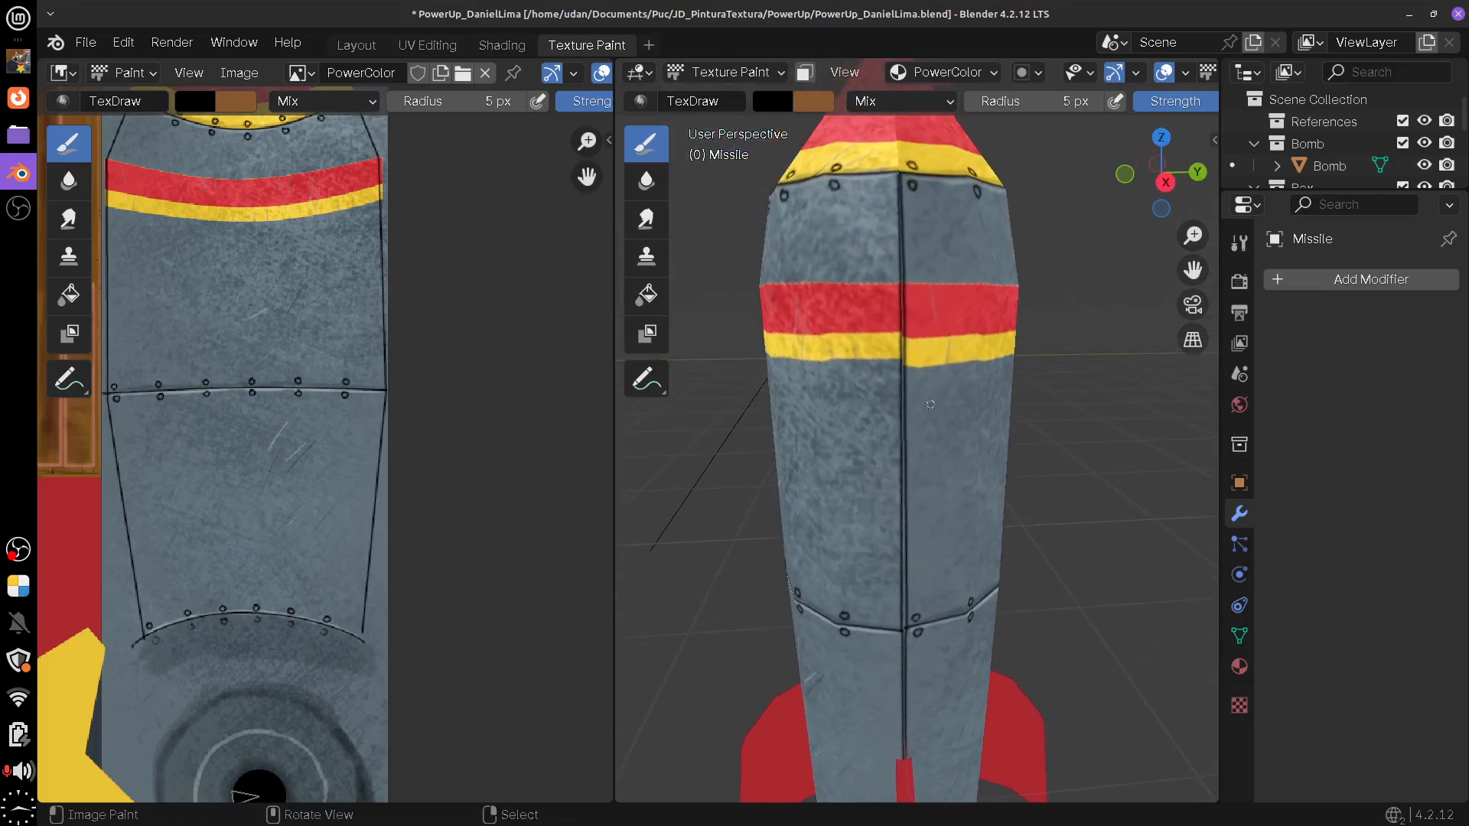
scroll(926, 403, up, 1)
Sample the grainy metal below the stripes with the Clone tool and stamp it across the seam using a 26 px radius
click(647, 257)
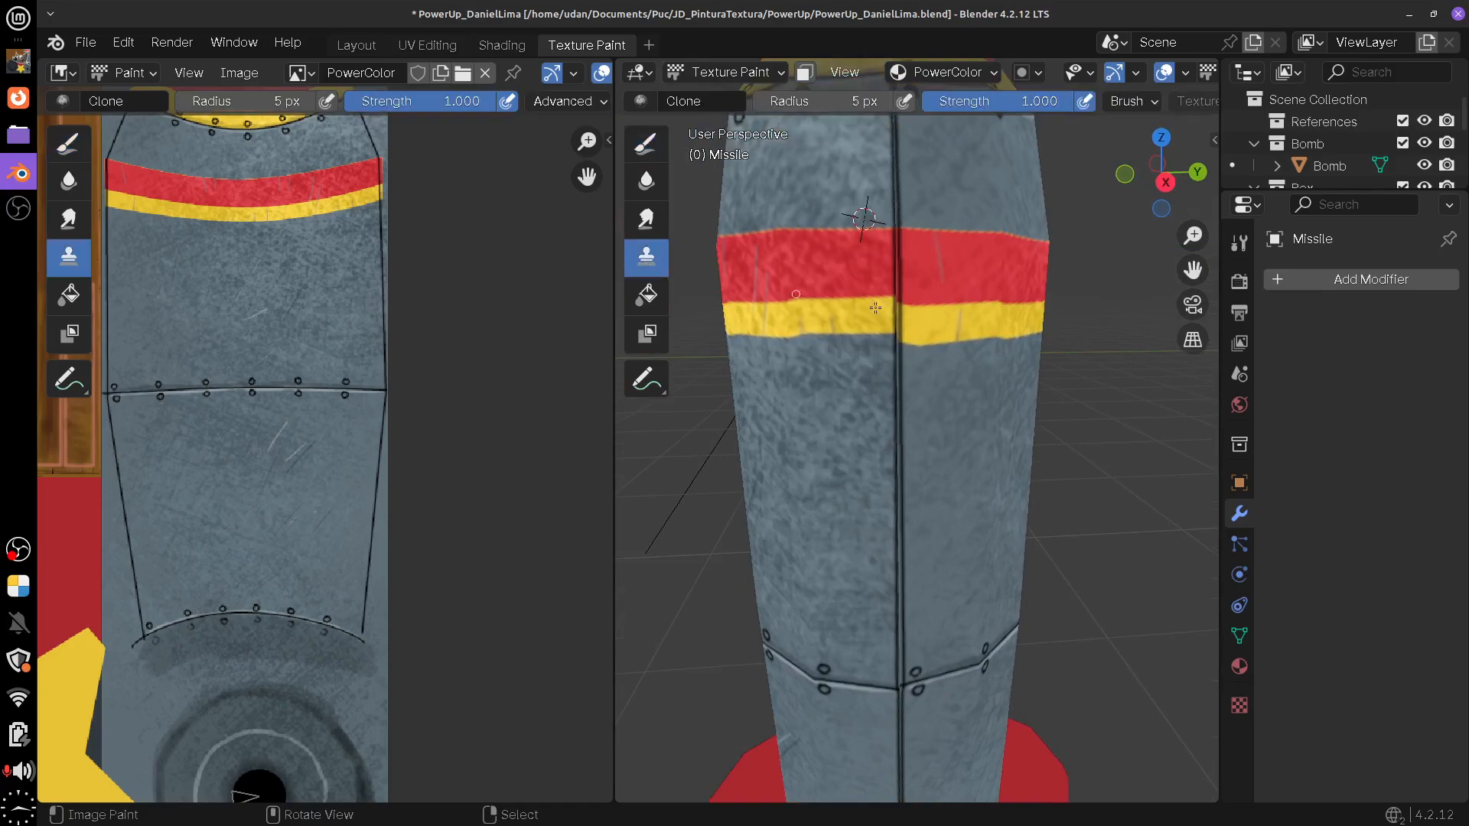
ctrl+click(844, 391)
ctrl+click(872, 394)
ctrl+click(851, 391)
ctrl+click(838, 405)
key(f)
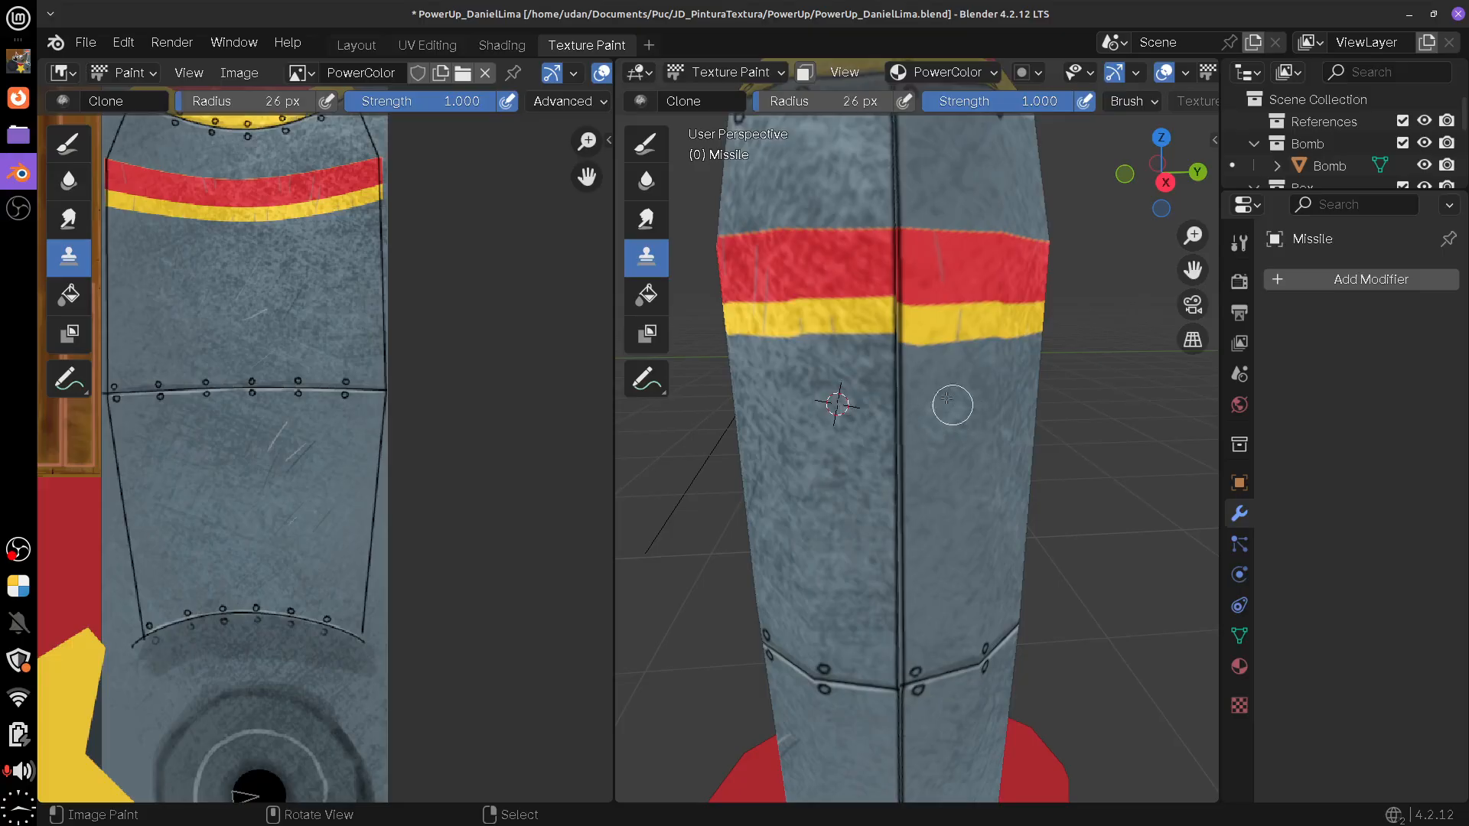
click(956, 514)
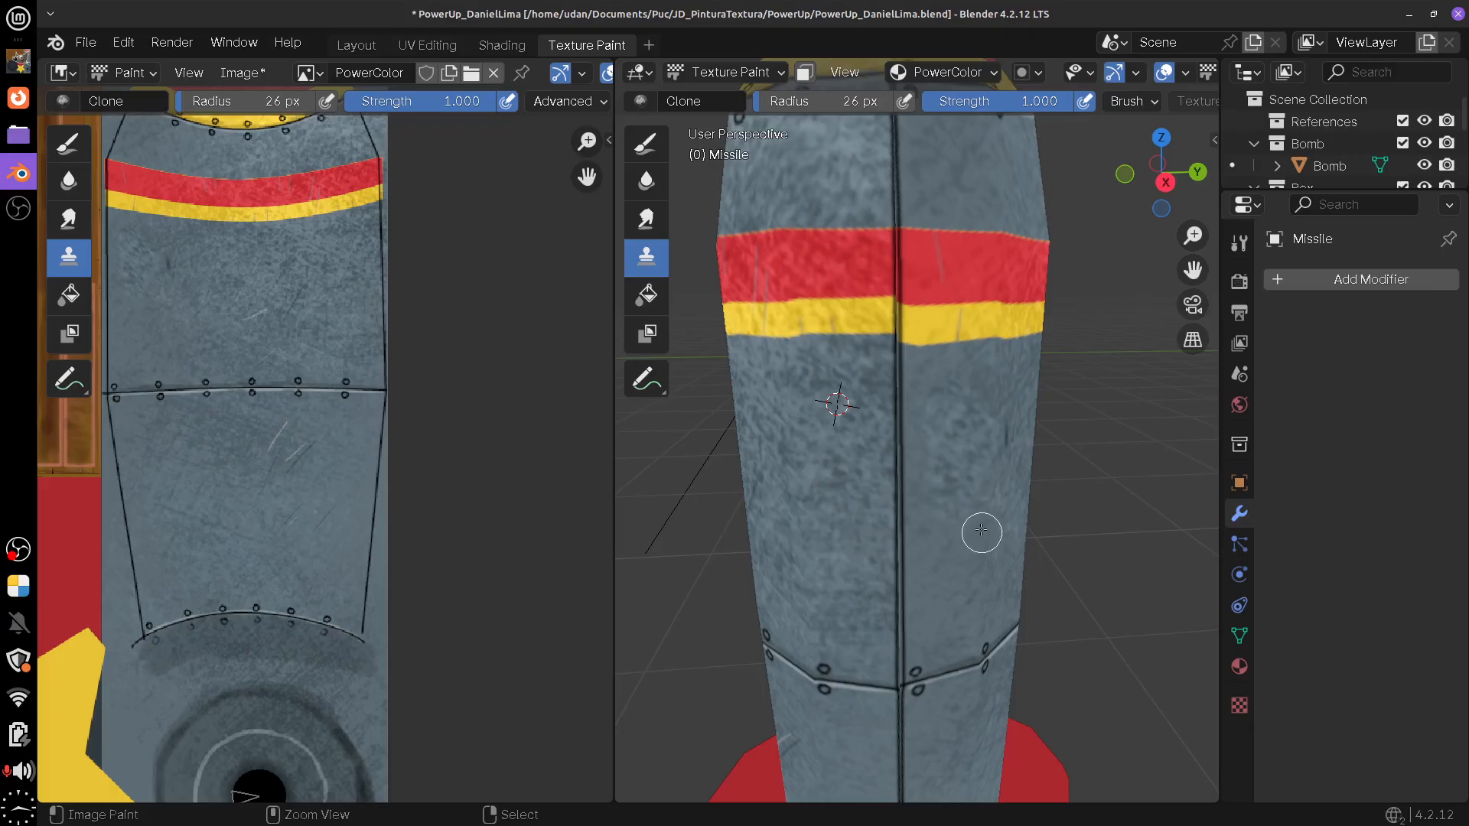
Try to clone the yellow stripe across the missile's side seam, then undo the stroke
ctrl+click(832, 319)
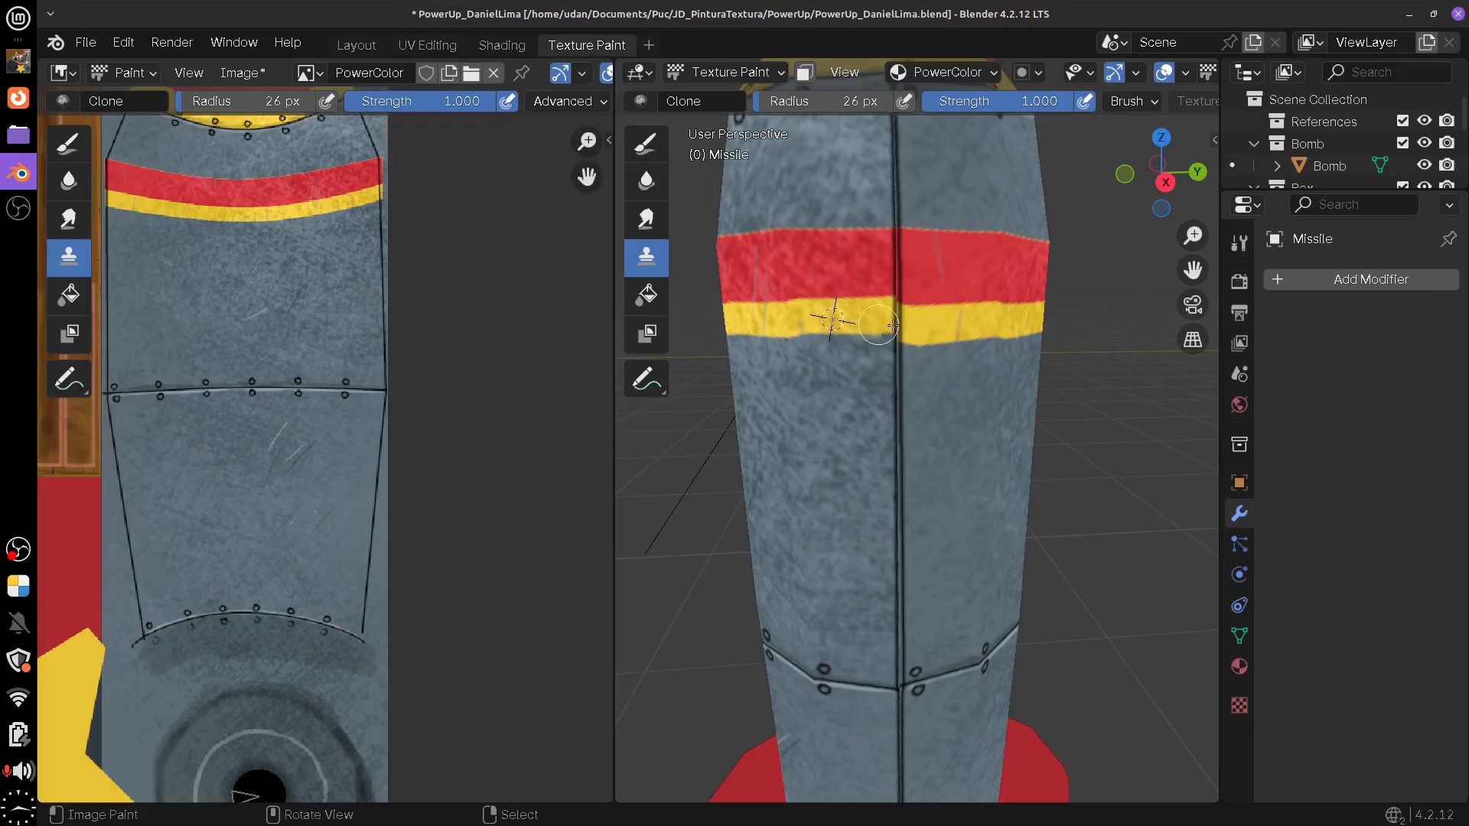
drag(879, 327, 898, 322)
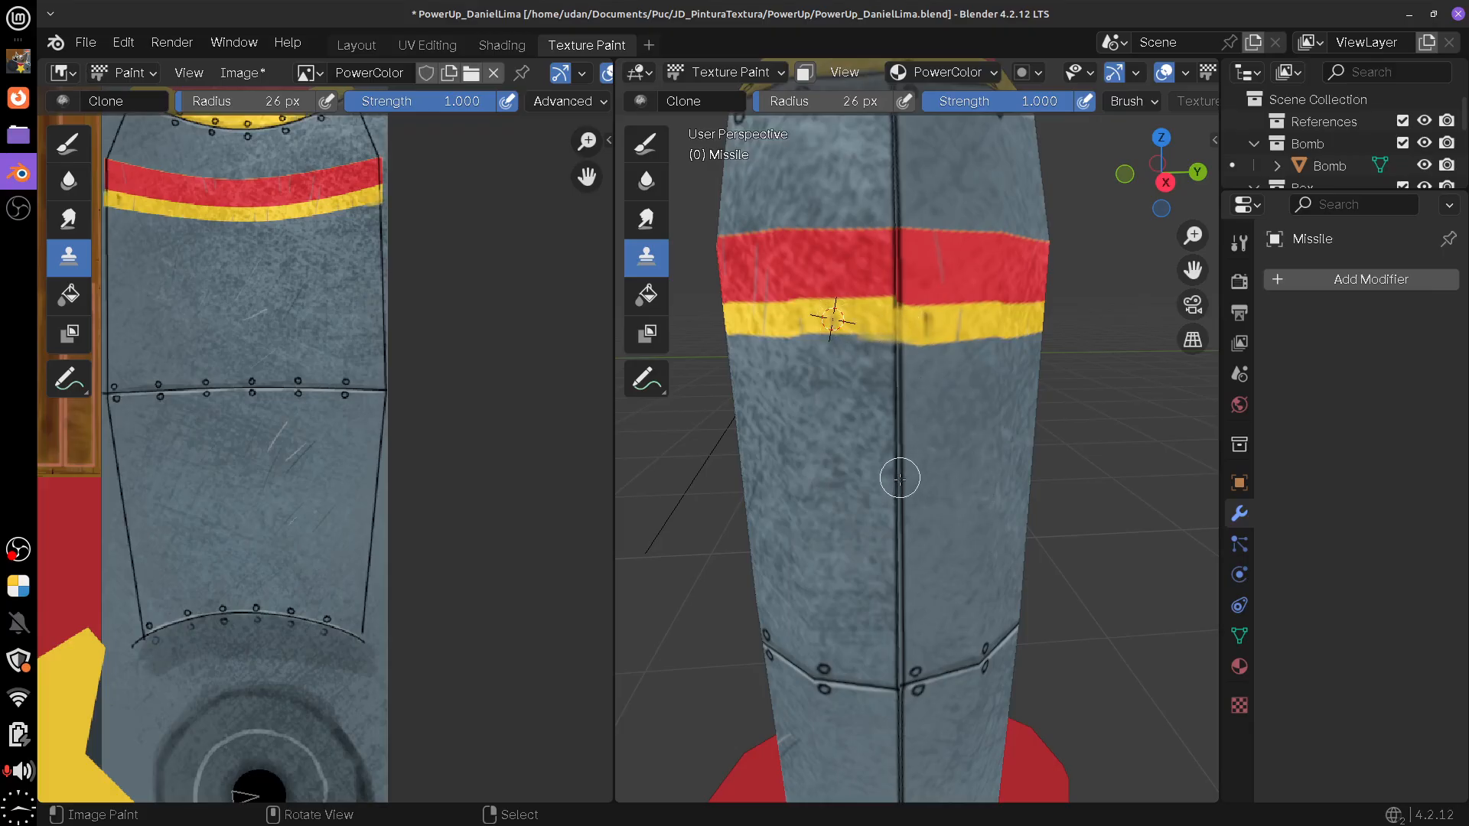
key(ctrl+z)
In front orthographic view, try to clone the yellow stripe along its lower edge, then undo the stroke
mouse_move(917, 524)
mouse_down()
mouse_move(1026, 488)
mouse_move(1082, 505)
mouse_up()
key(KP_1)
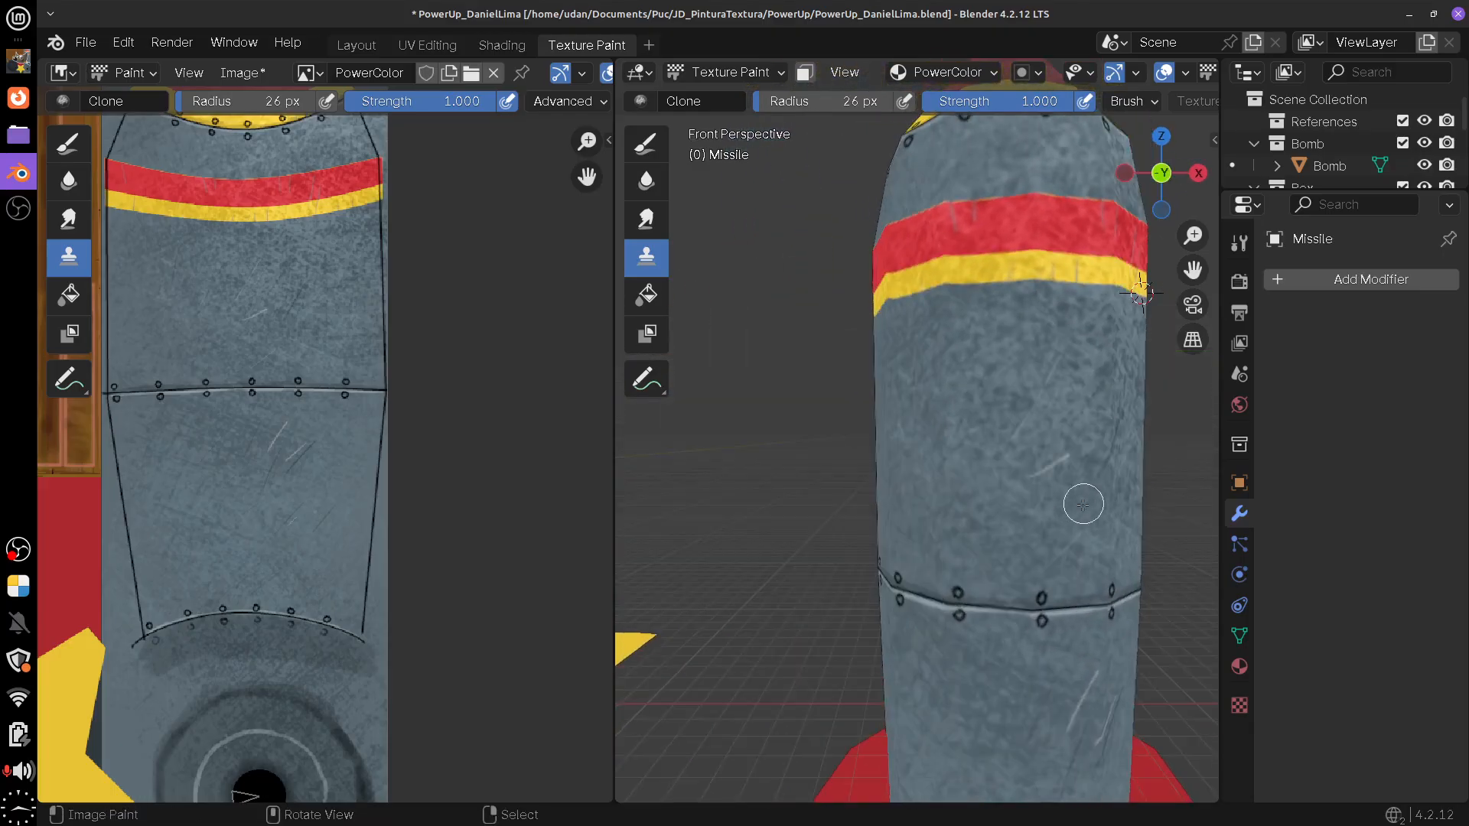
key(KP_5)
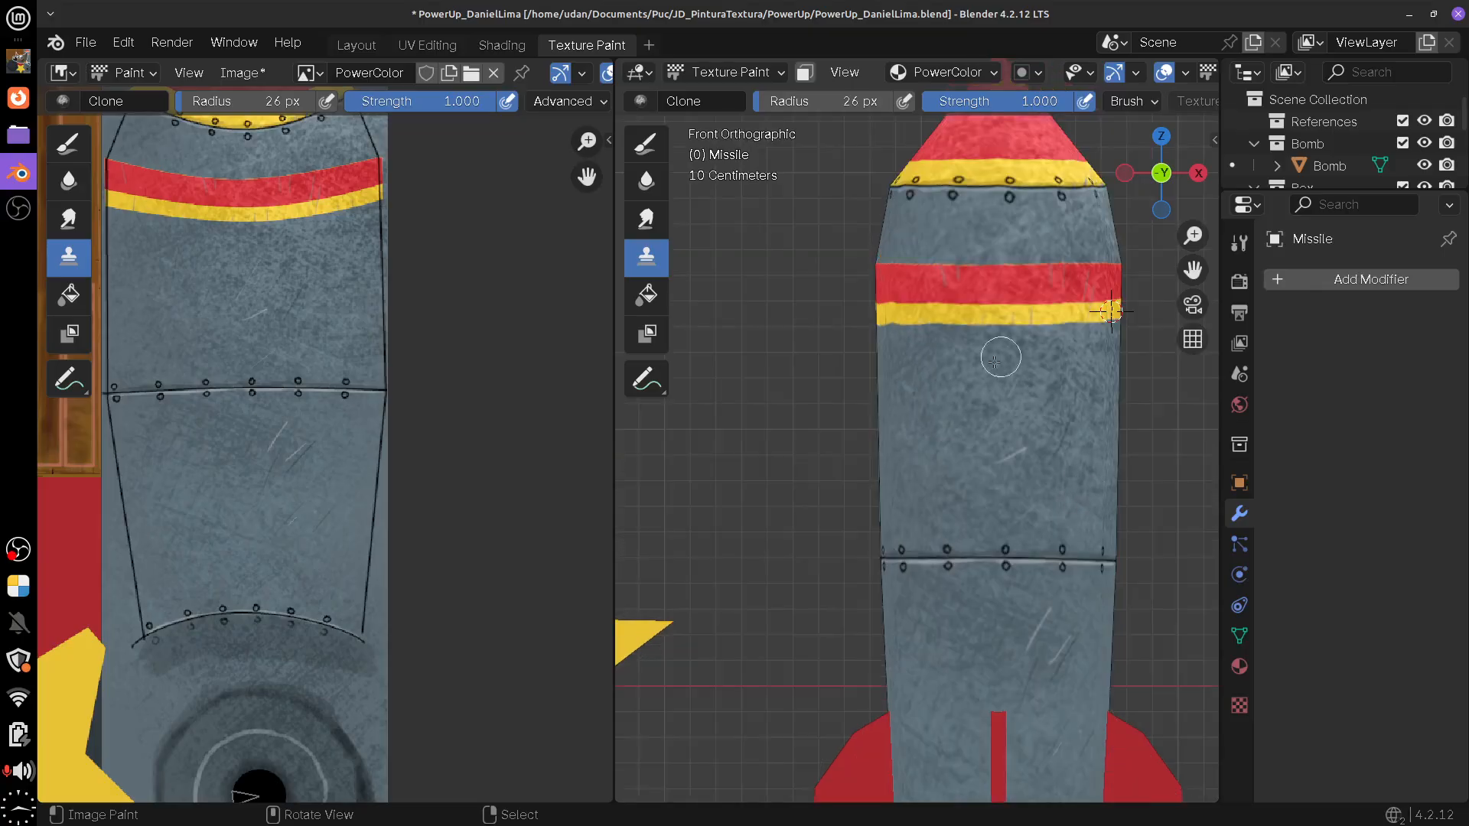
scroll(1017, 394, up, 4)
drag(1128, 380, 988, 553)
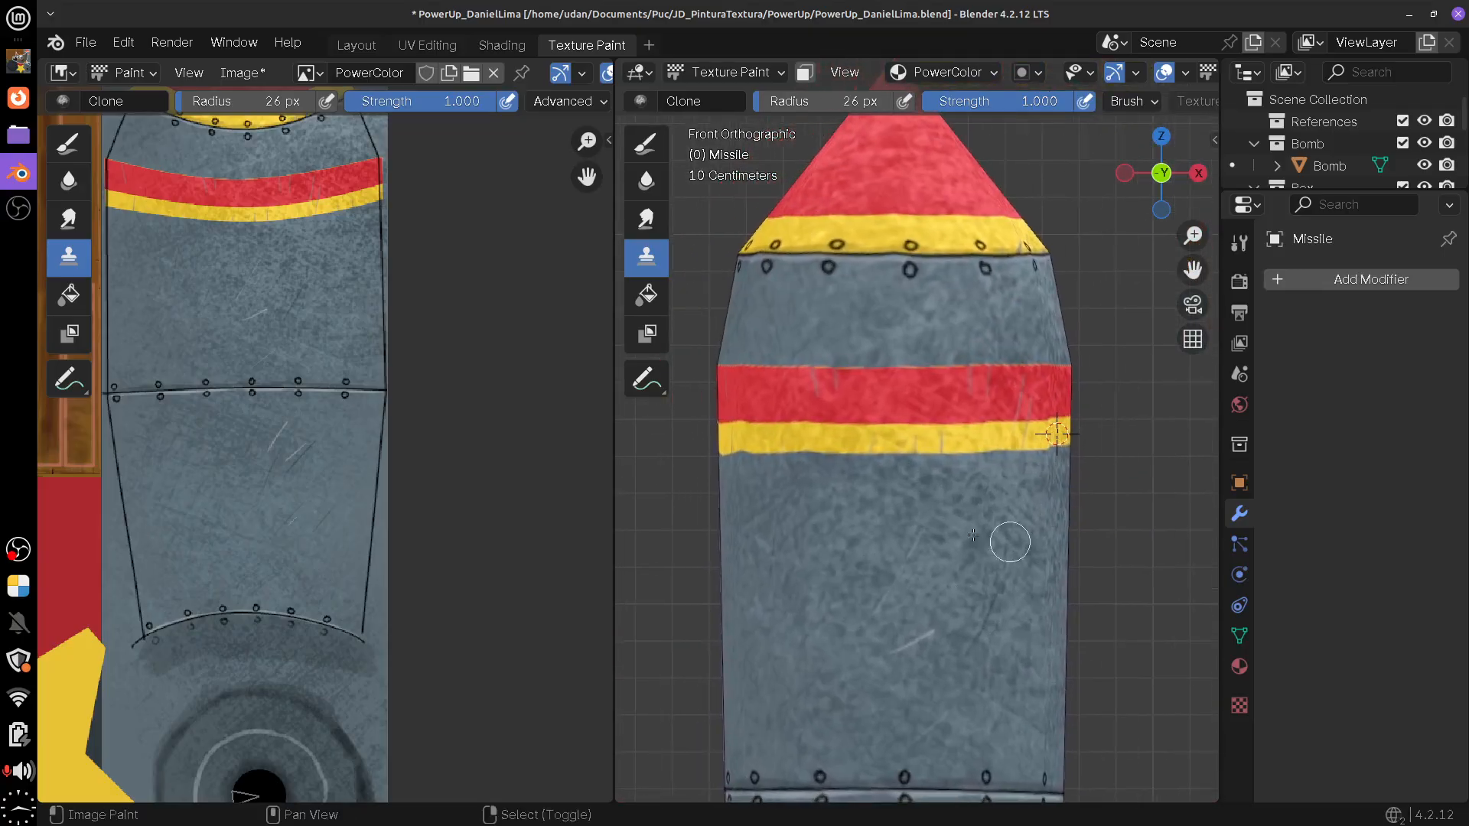
ctrl+click(743, 439)
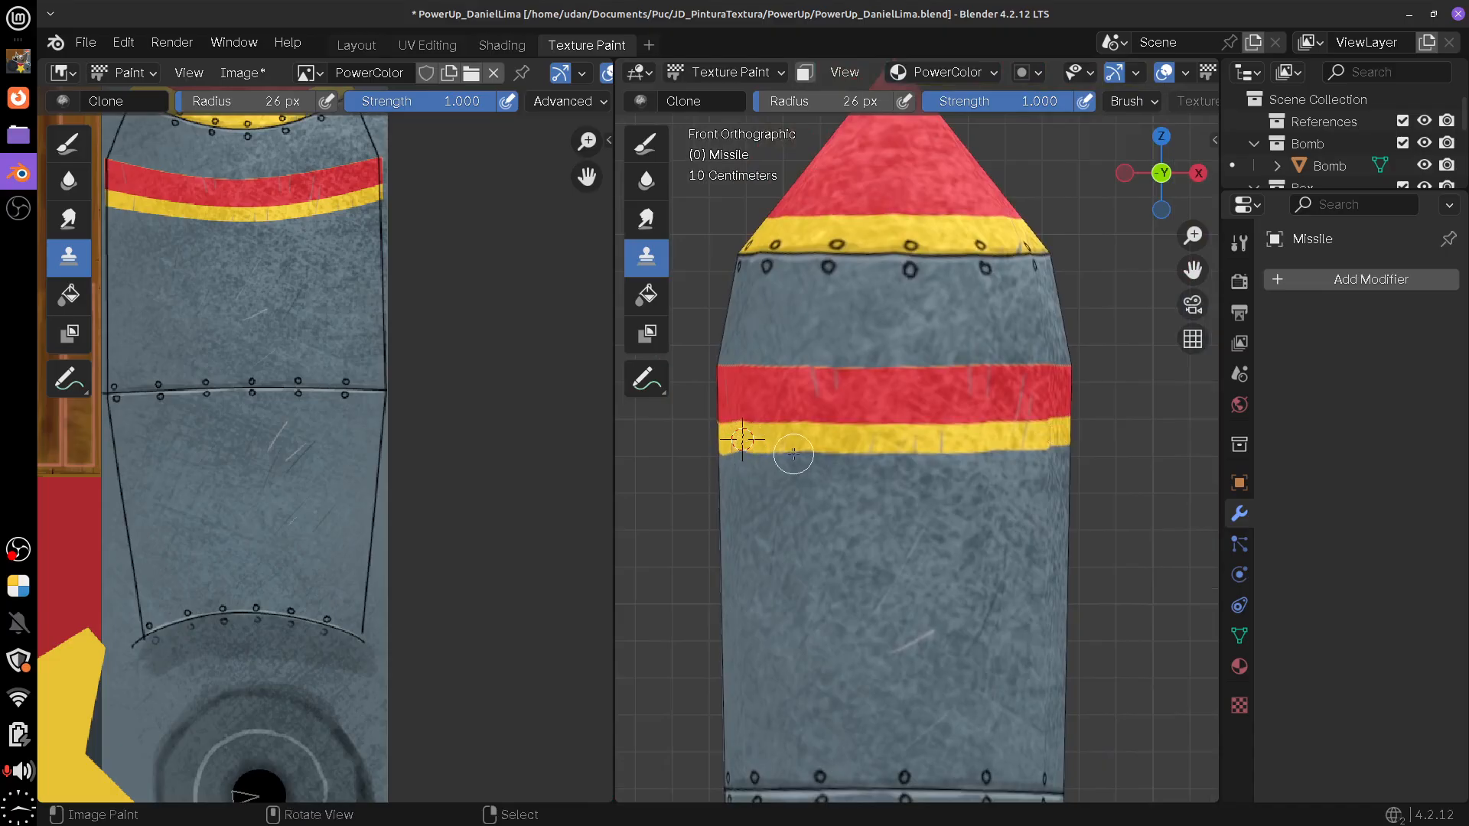
drag(793, 454, 1055, 442)
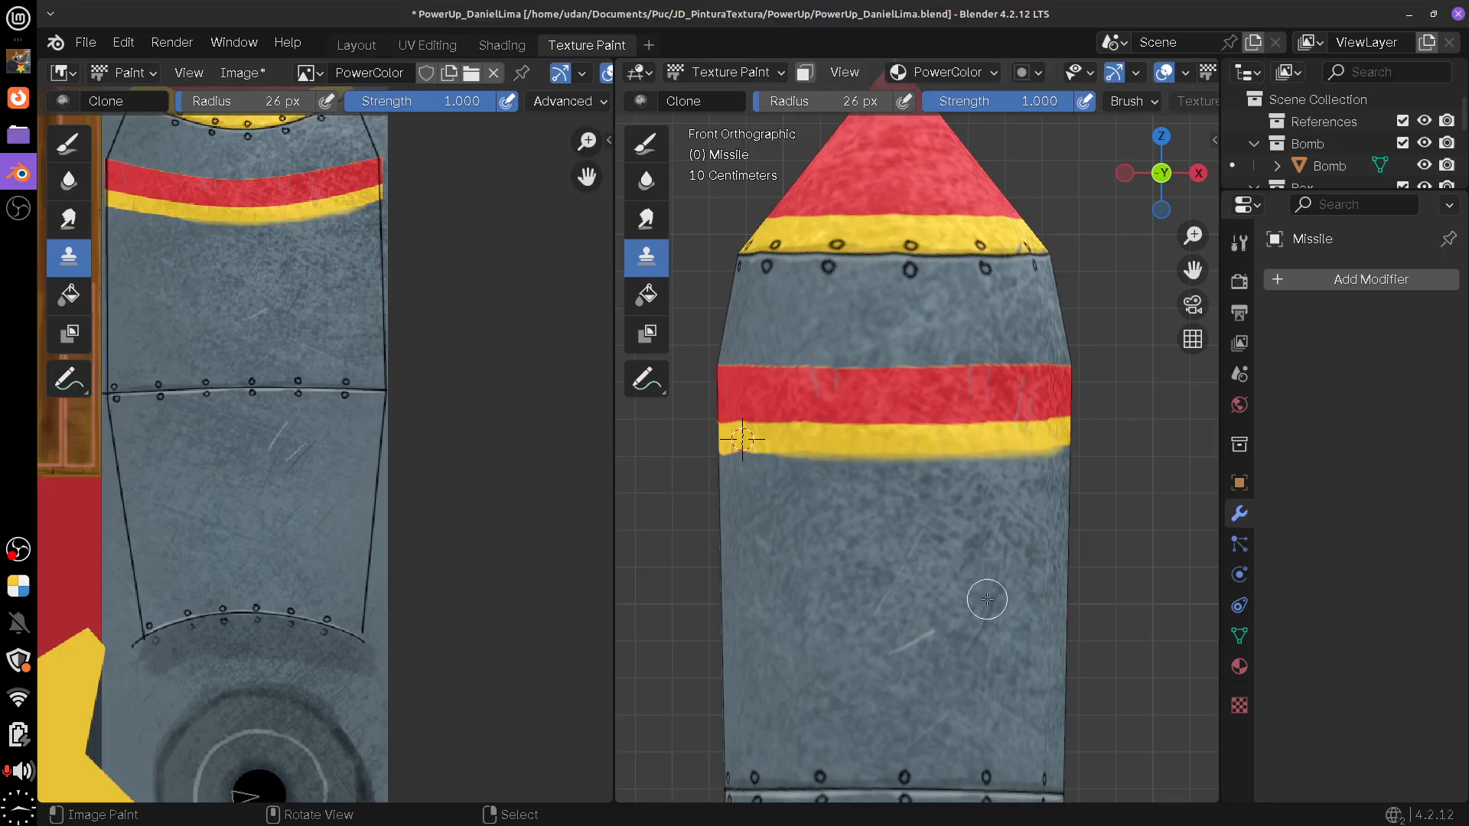
key(ctrl+z)
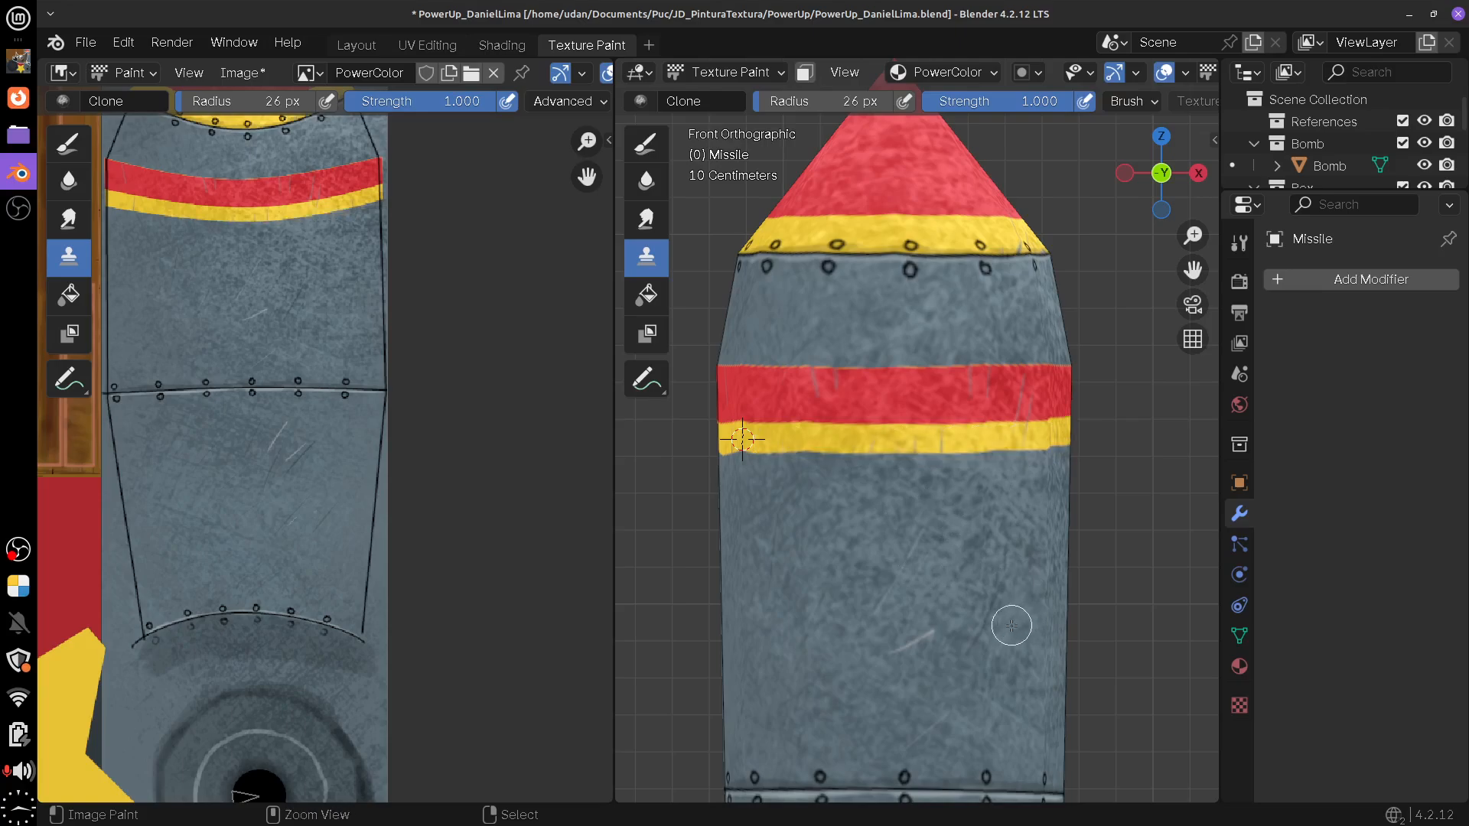
Examine the whole missile from several angles and consult the Rocket Racer toy photo in Firefox before returning to Blender
drag(1125, 544, 1120, 613)
scroll(1023, 584, down, 6)
scroll(1040, 623, down, 3)
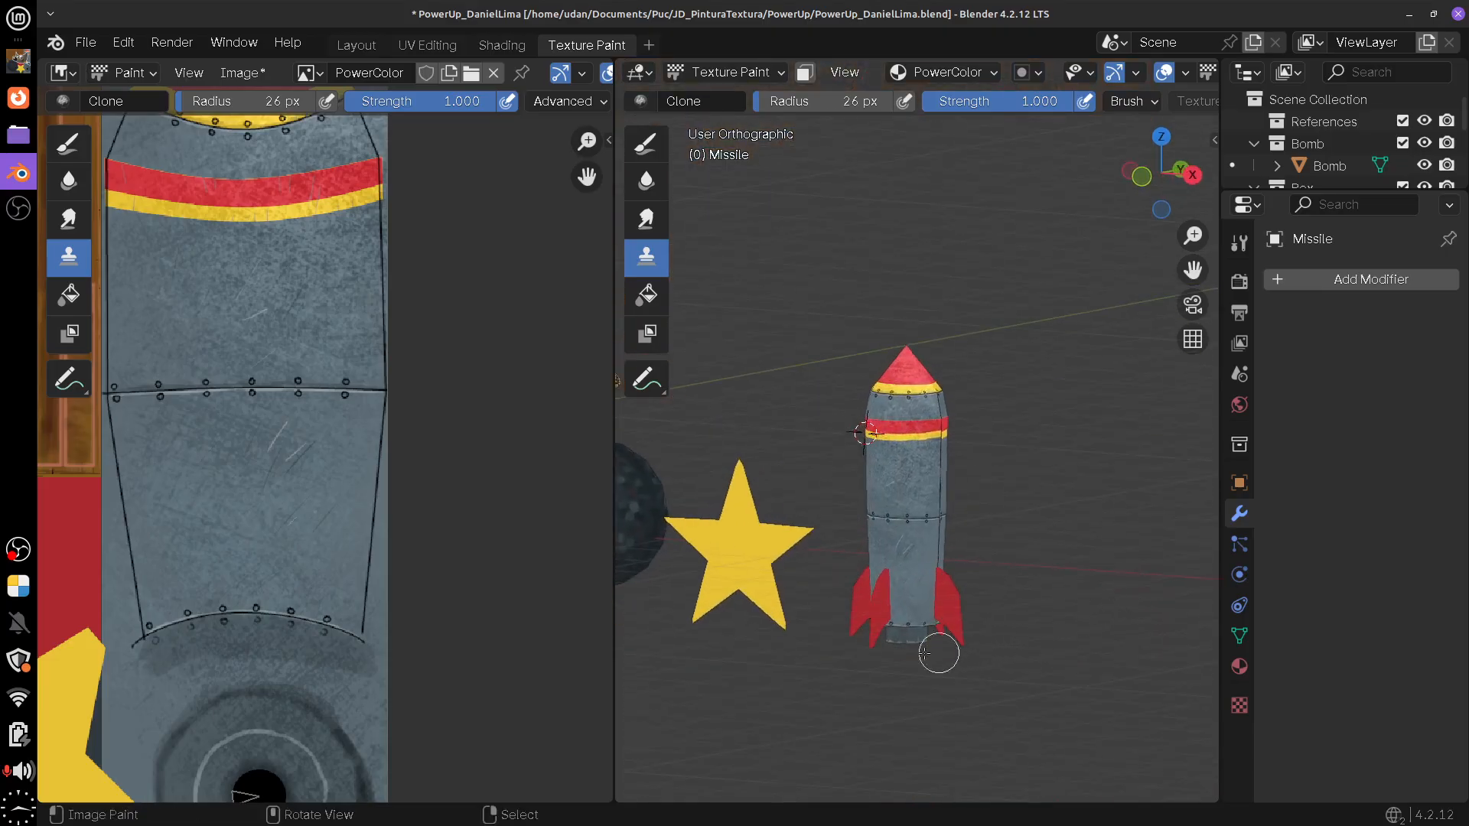
drag(938, 653, 1076, 650)
drag(817, 593, 757, 674)
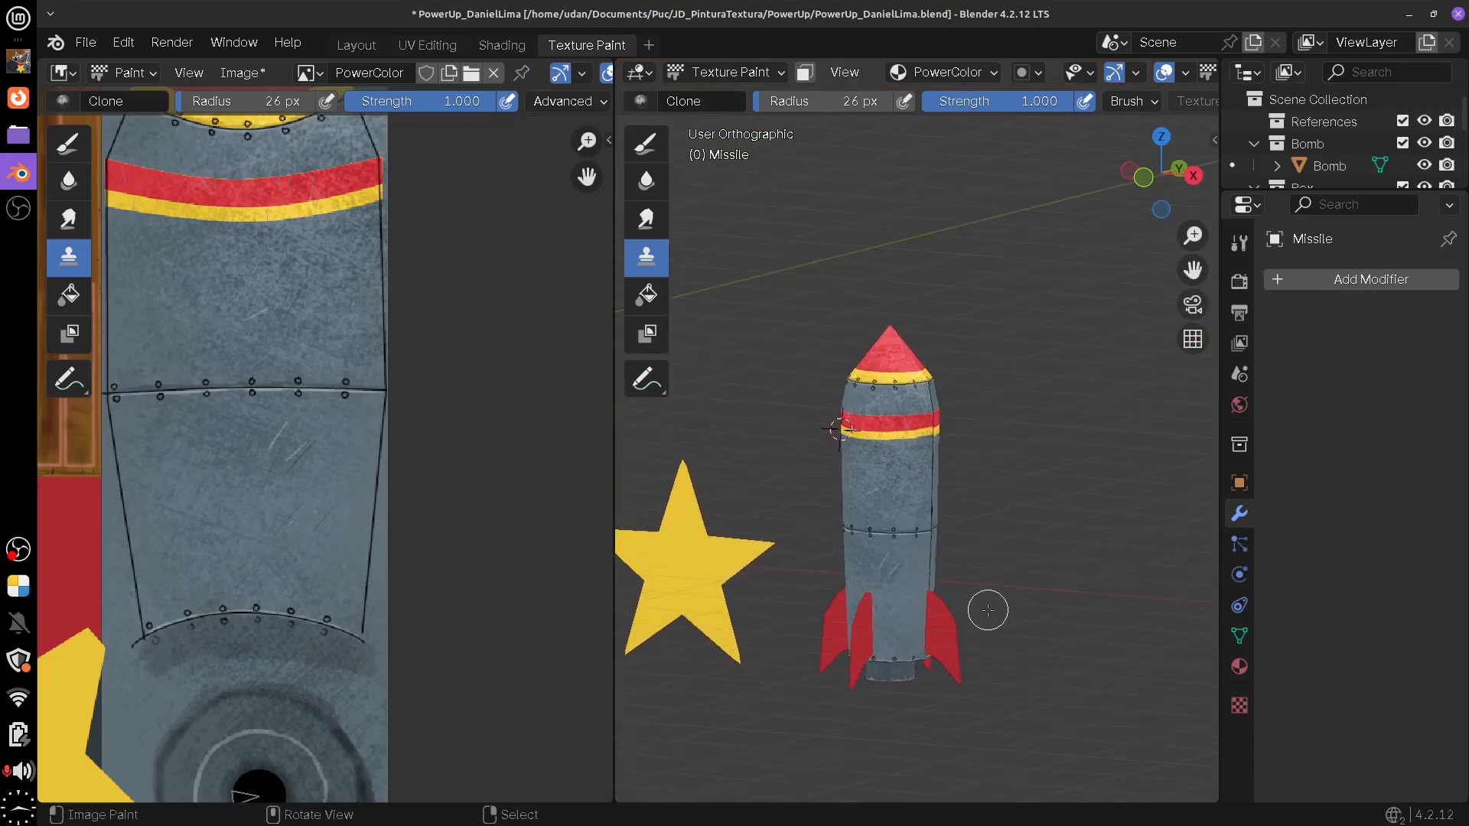
scroll(988, 610, up, 4)
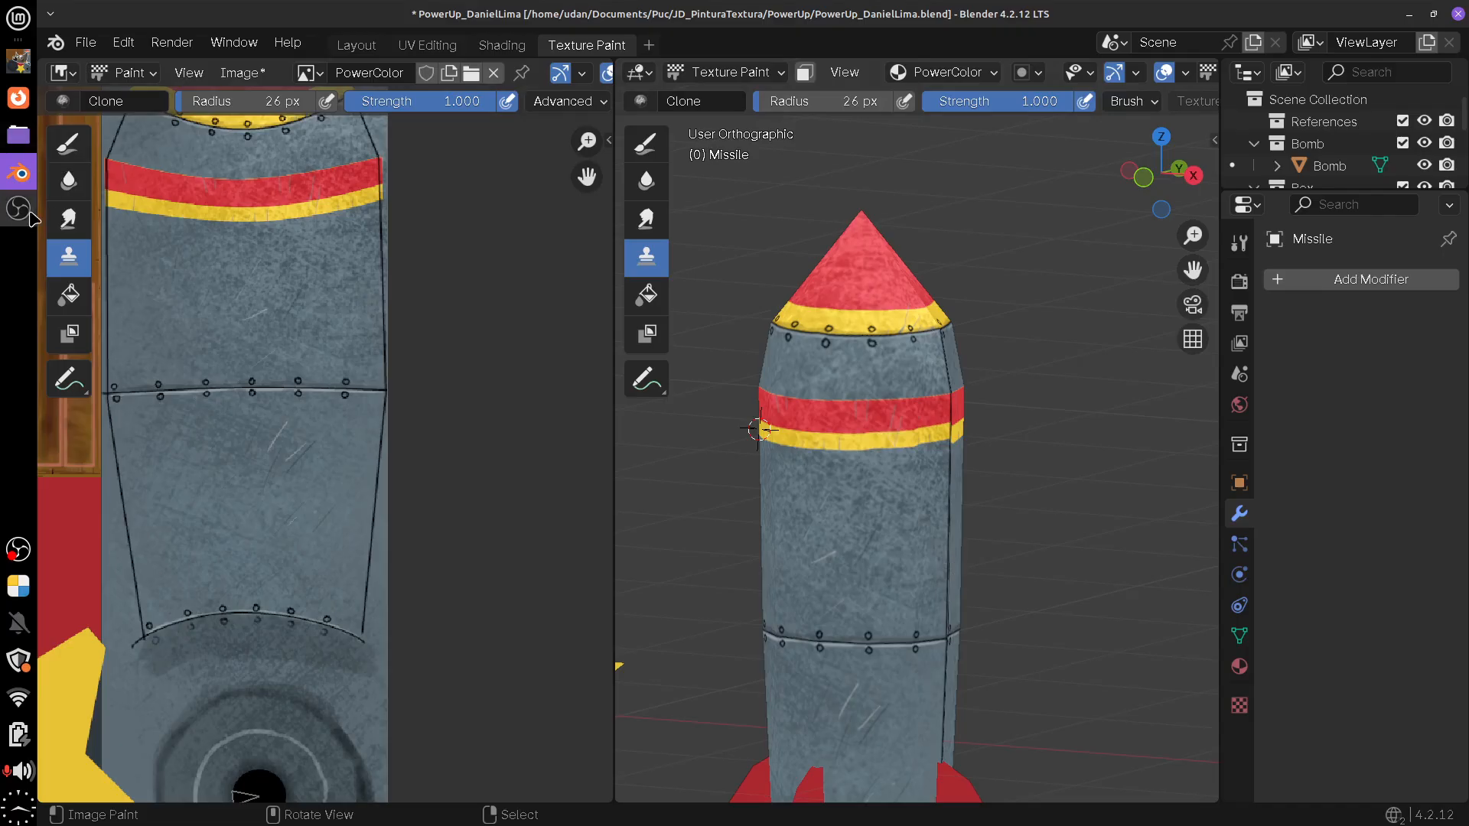
click(23, 103)
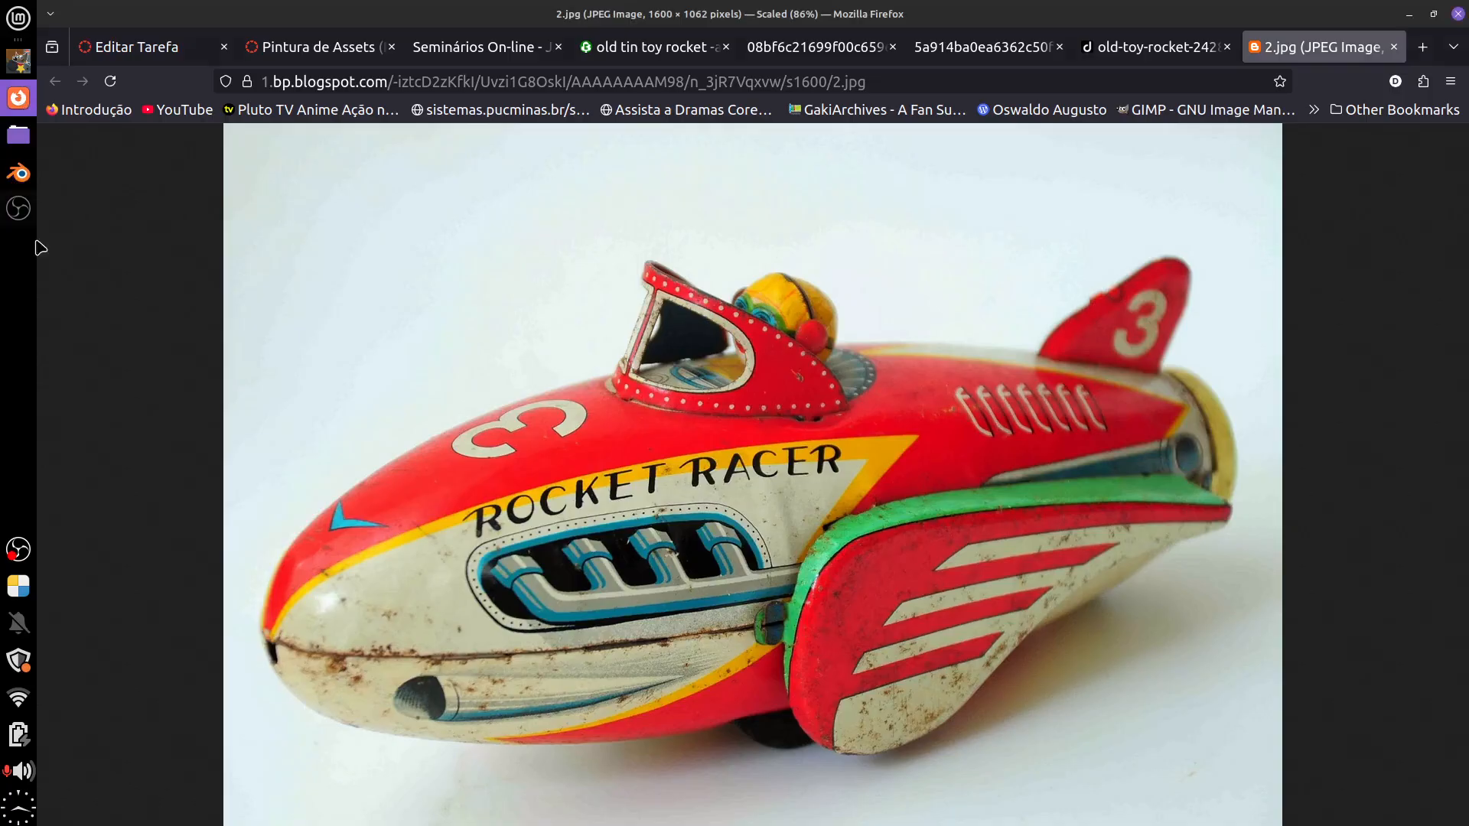
click(28, 173)
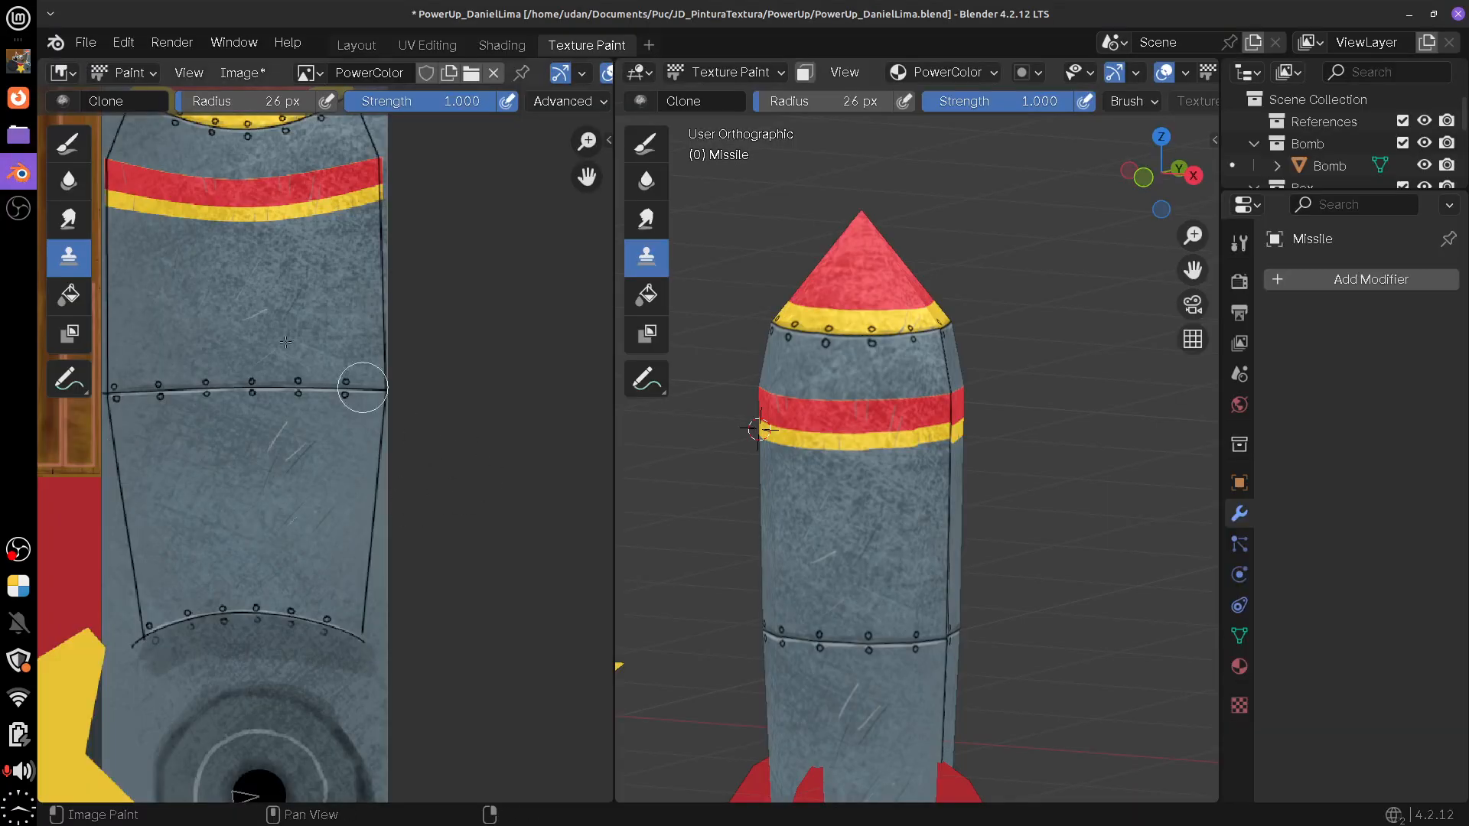
Switch to GIMP and shade the leftmost grey rivet below the nose's yellow band with 31393d and a 909fa6 highlight
click(18, 61)
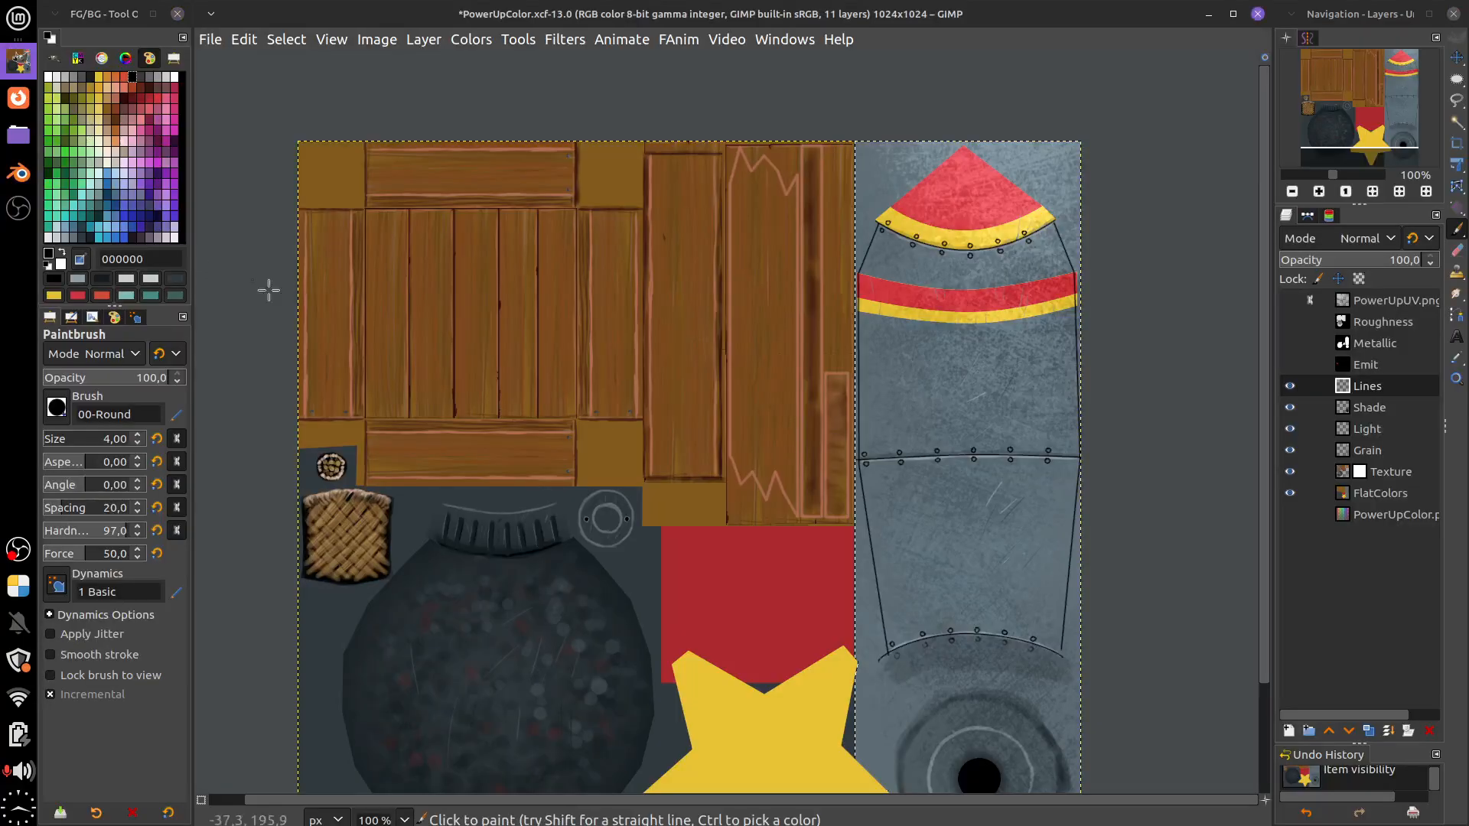
scroll(1007, 346, up, 5)
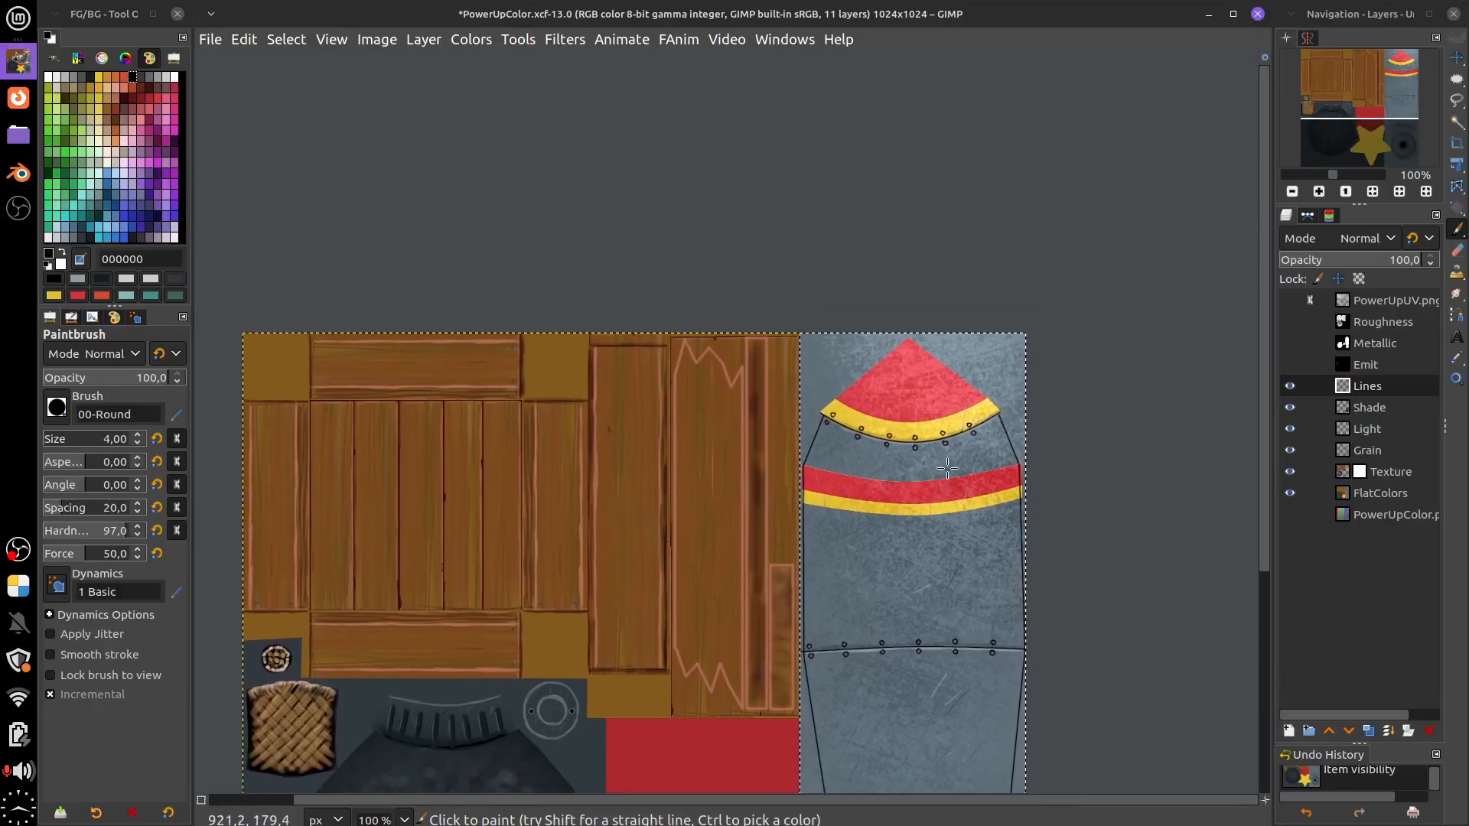
scroll(828, 448, up, 3)
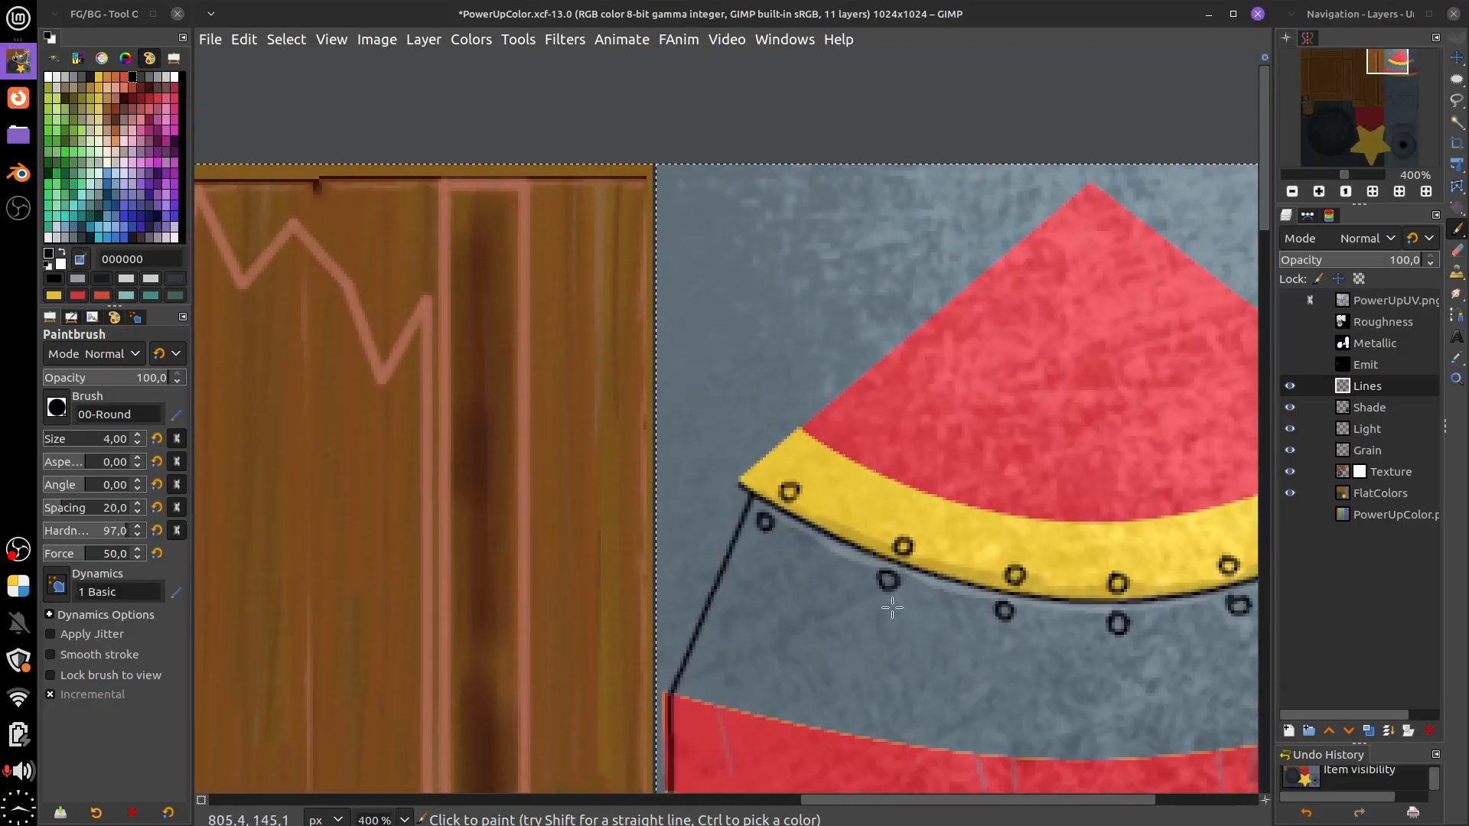
scroll(751, 525, up, 3)
scroll(751, 525, left, 2)
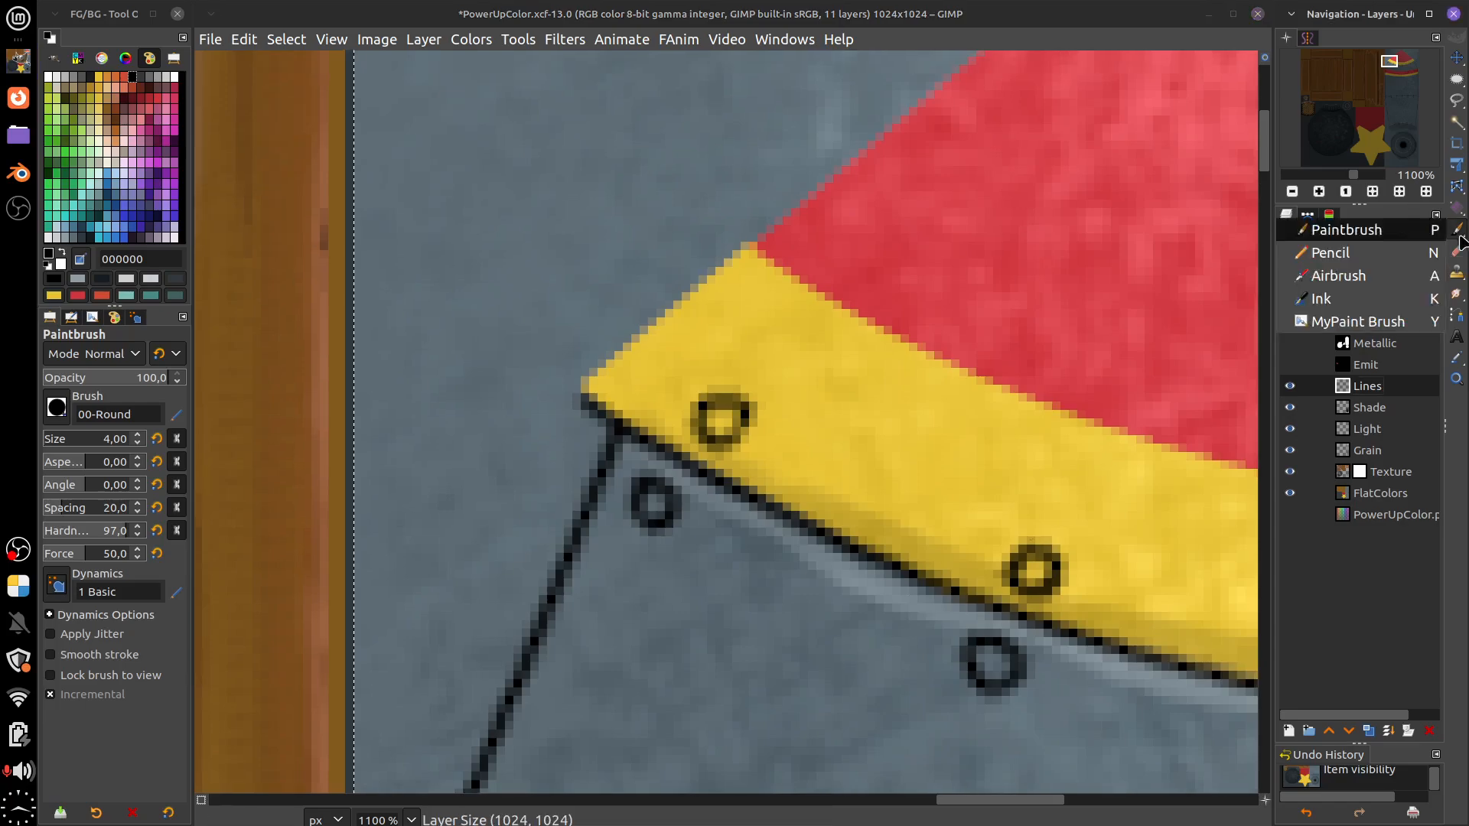
click(82, 238)
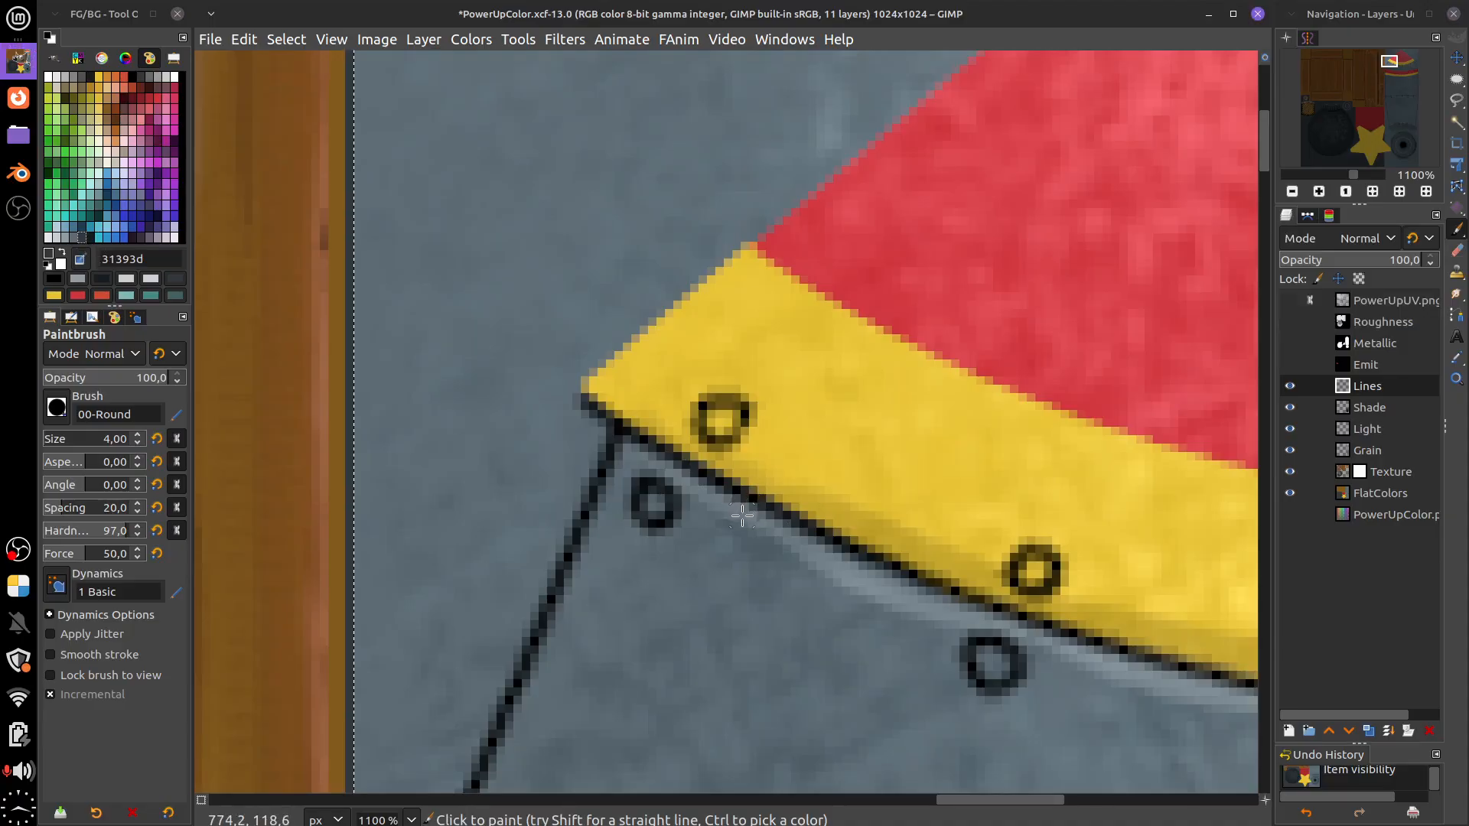
mouse_move(672, 511)
mouse_down()
mouse_move(653, 498)
mouse_move(659, 509)
mouse_up()
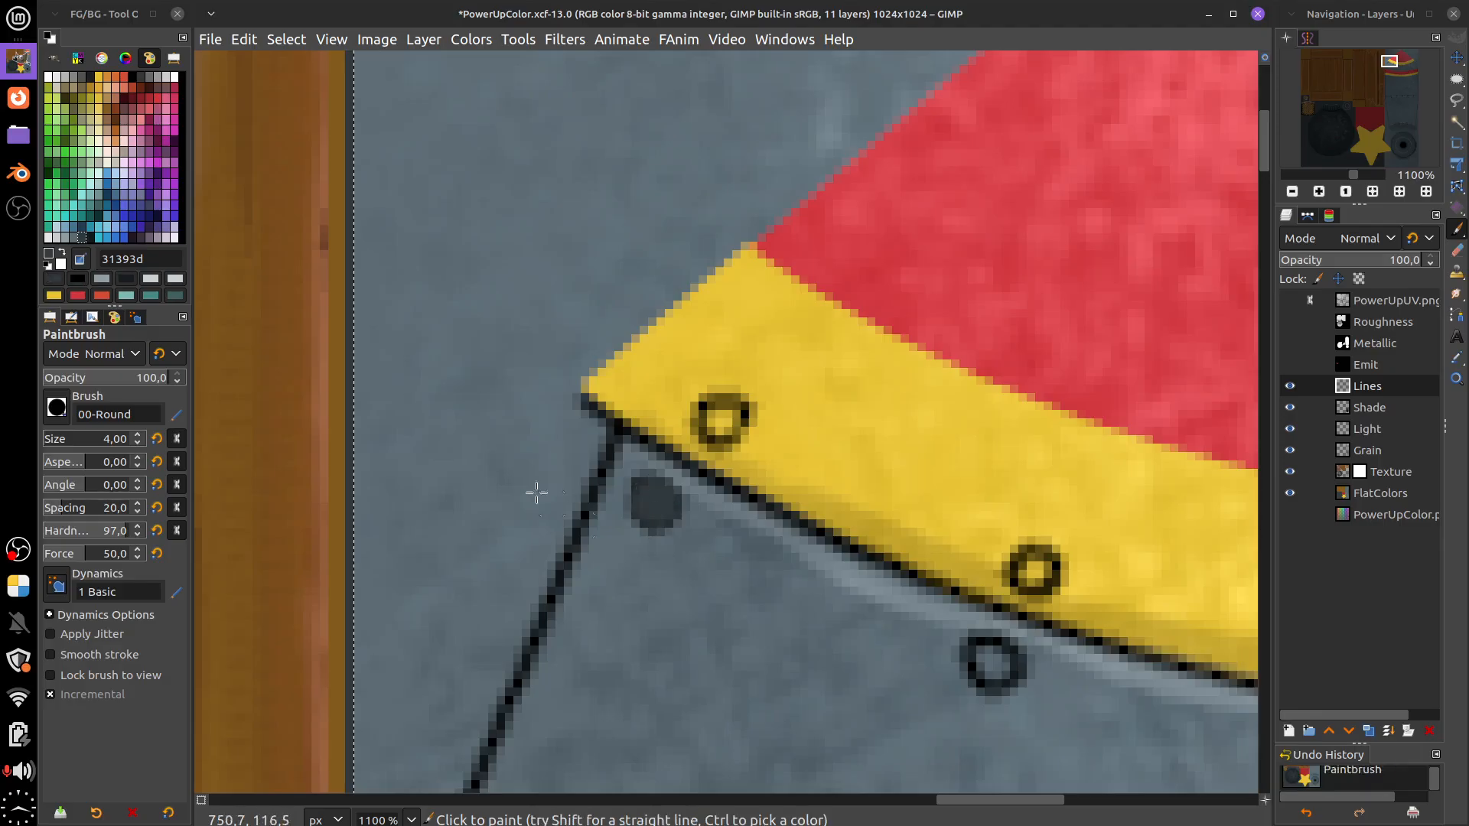
click(73, 239)
drag(672, 487, 662, 501)
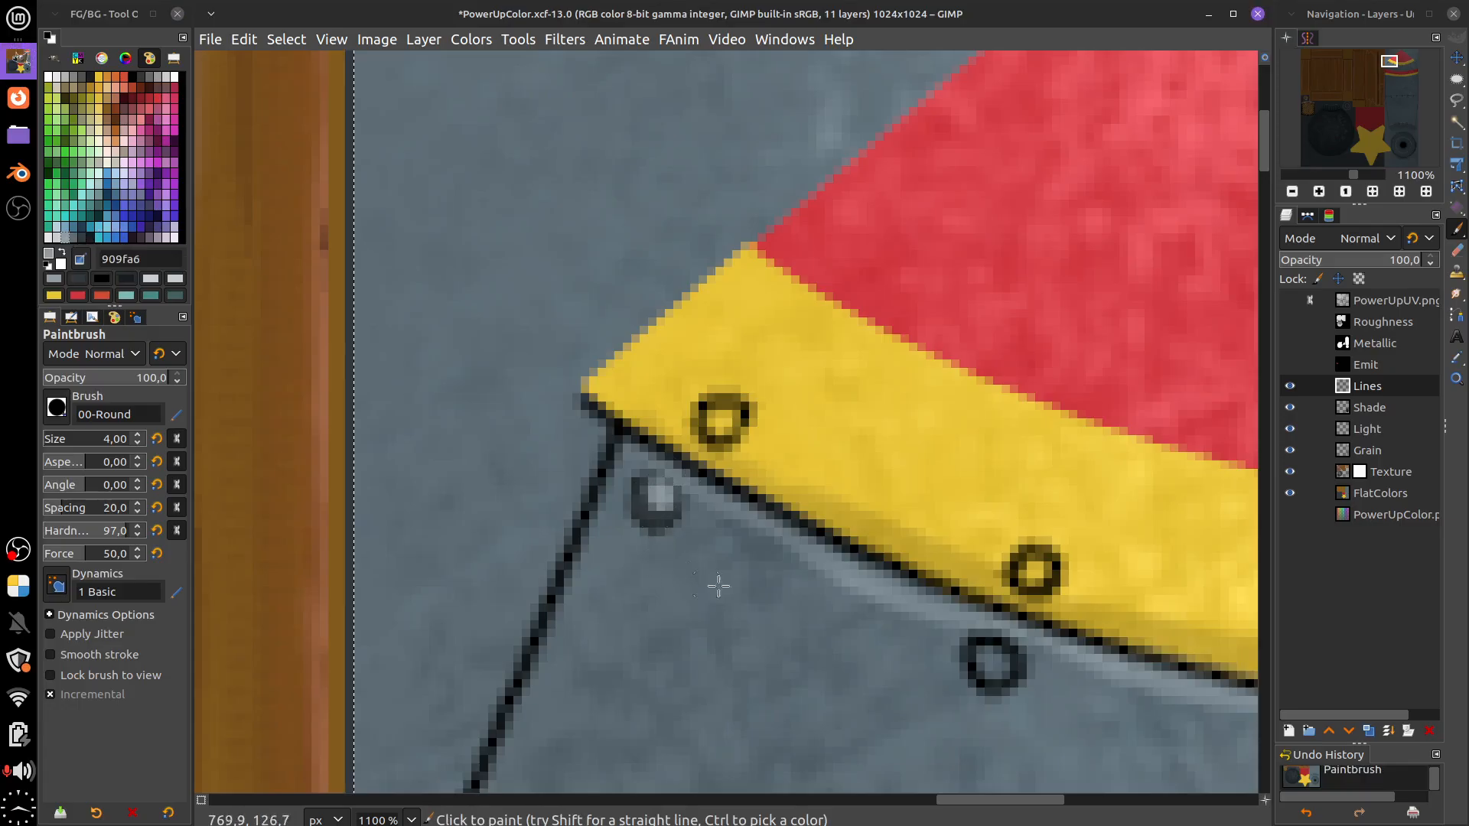
Set the foreground color to 31393d and the background color to 909fa6 for painting the rivets
drag(1063, 713, 913, 636)
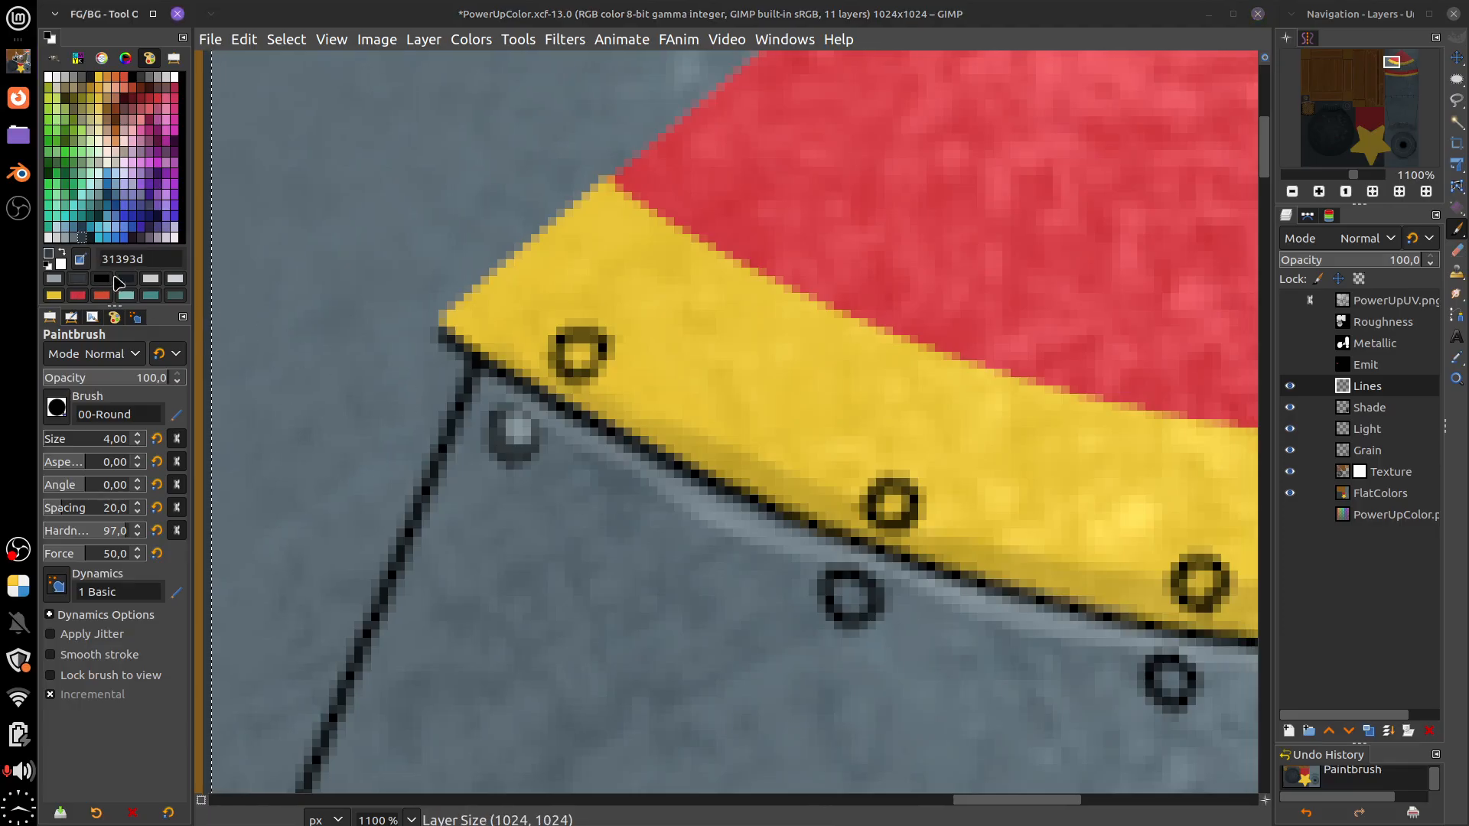
click(61, 255)
click(61, 257)
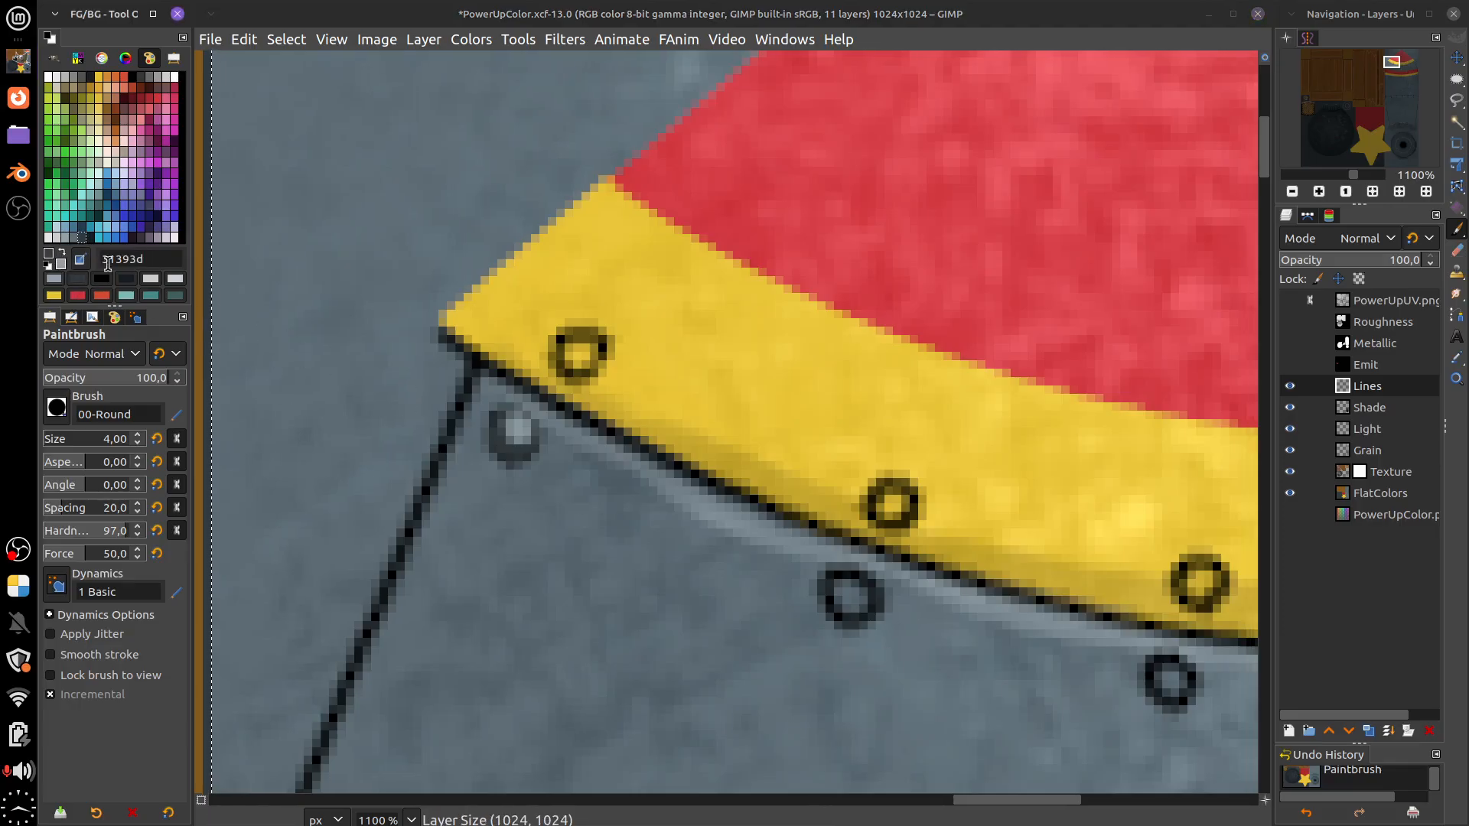
drag(850, 591, 862, 599)
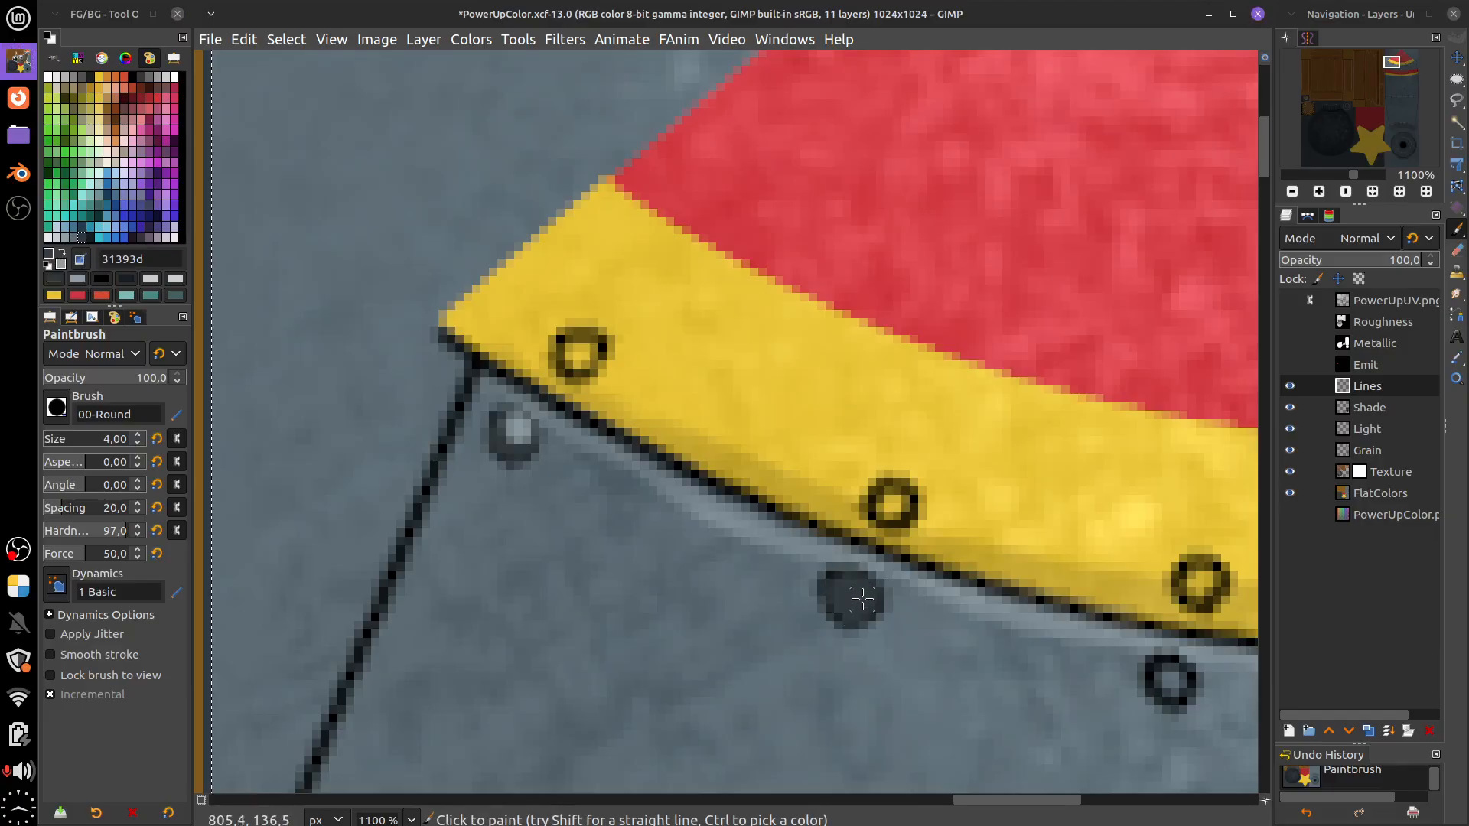
key(z)
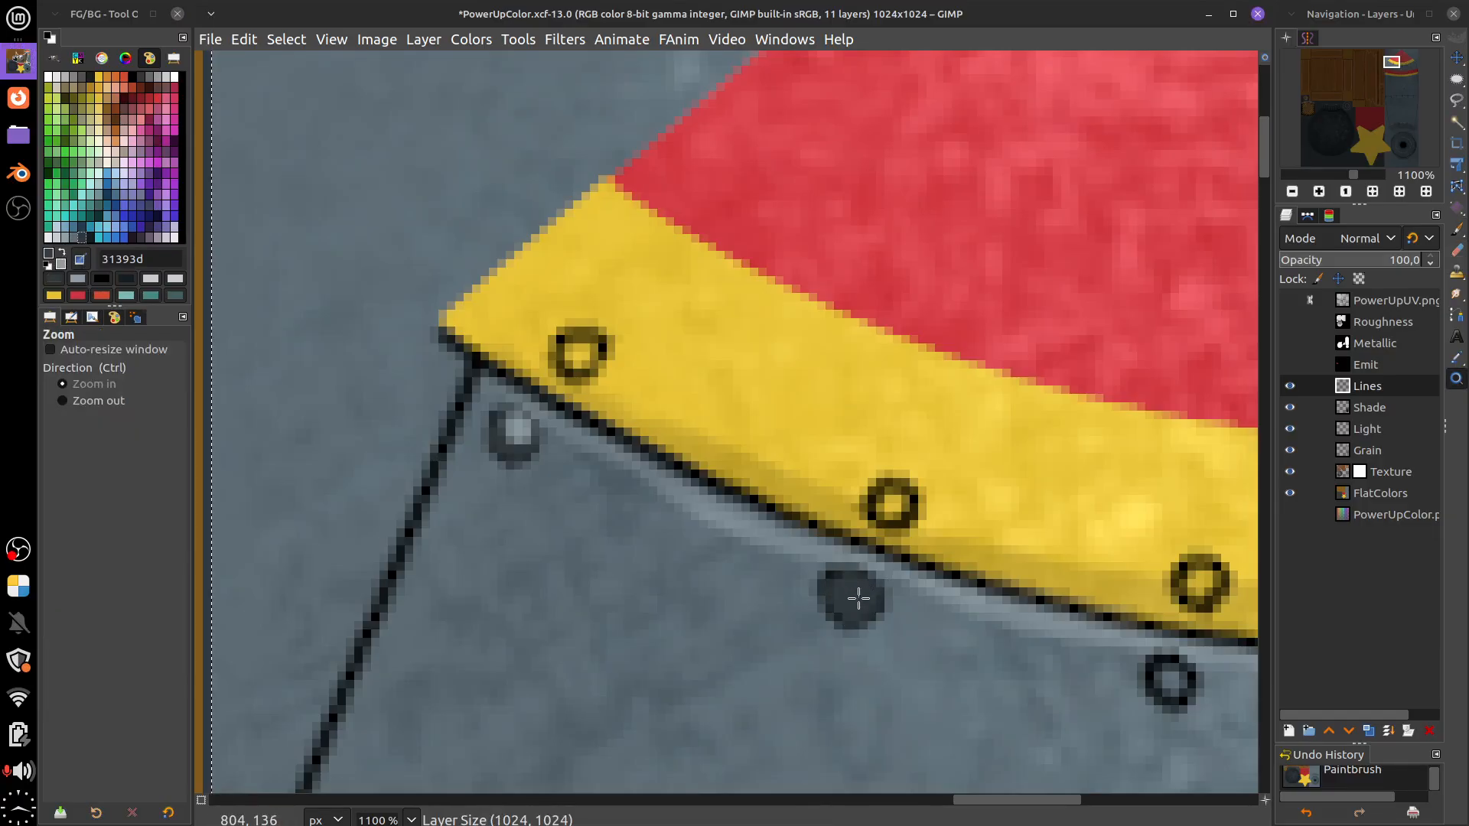
click(862, 597)
drag(903, 463, 987, 767)
scroll(981, 594, down, 3)
scroll(979, 596, down, 10)
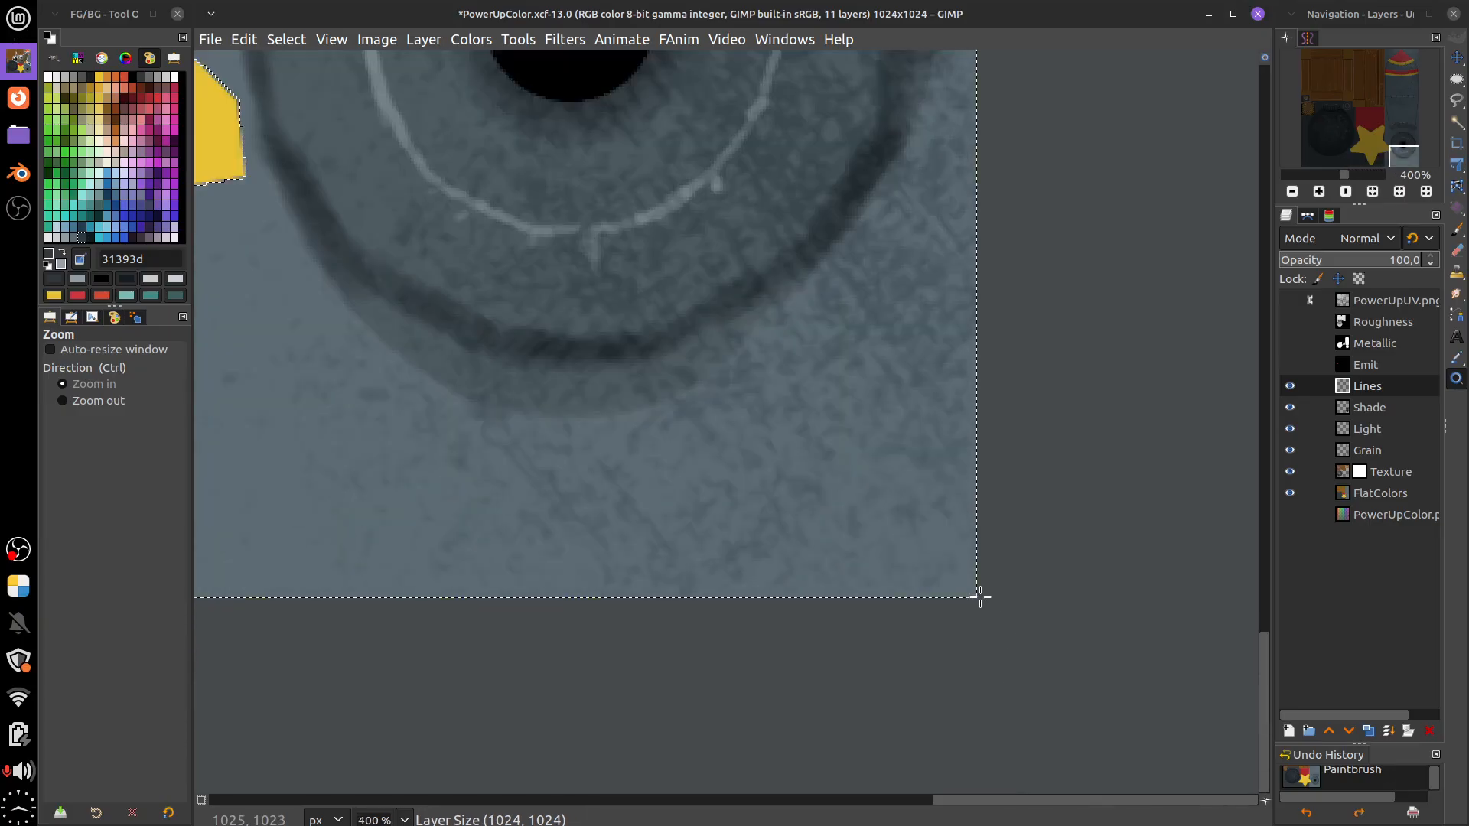
drag(1054, 337, 1030, 743)
drag(1017, 455, 1043, 789)
scroll(1036, 649, up, 2)
drag(917, 372, 1224, 632)
scroll(995, 604, up, 4)
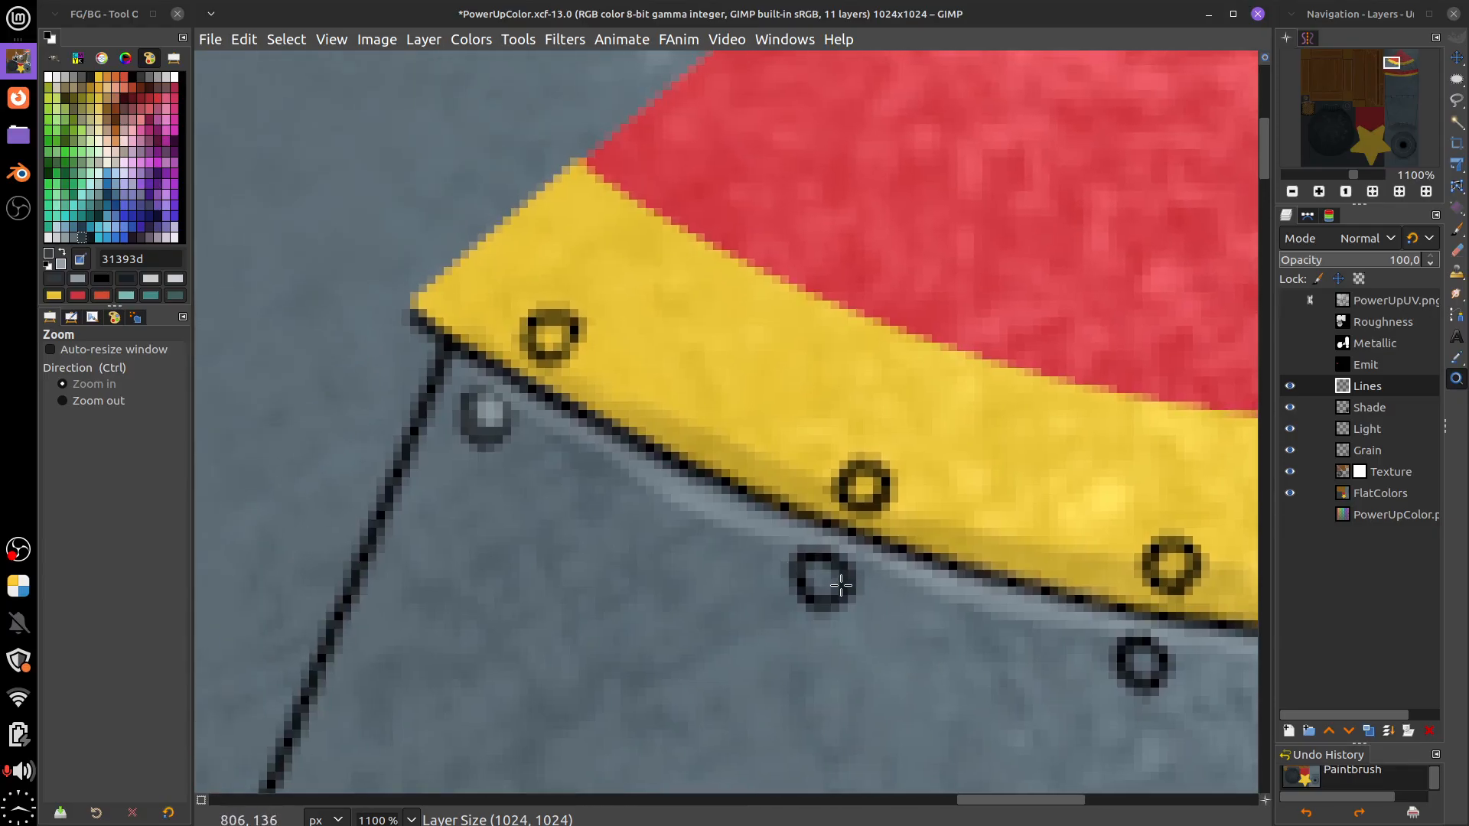
Fill the second and third grey rivets from the left with 31393d using the Paintbrush and add 909fa6 highlights
key(p)
drag(818, 570, 841, 576)
key(x)
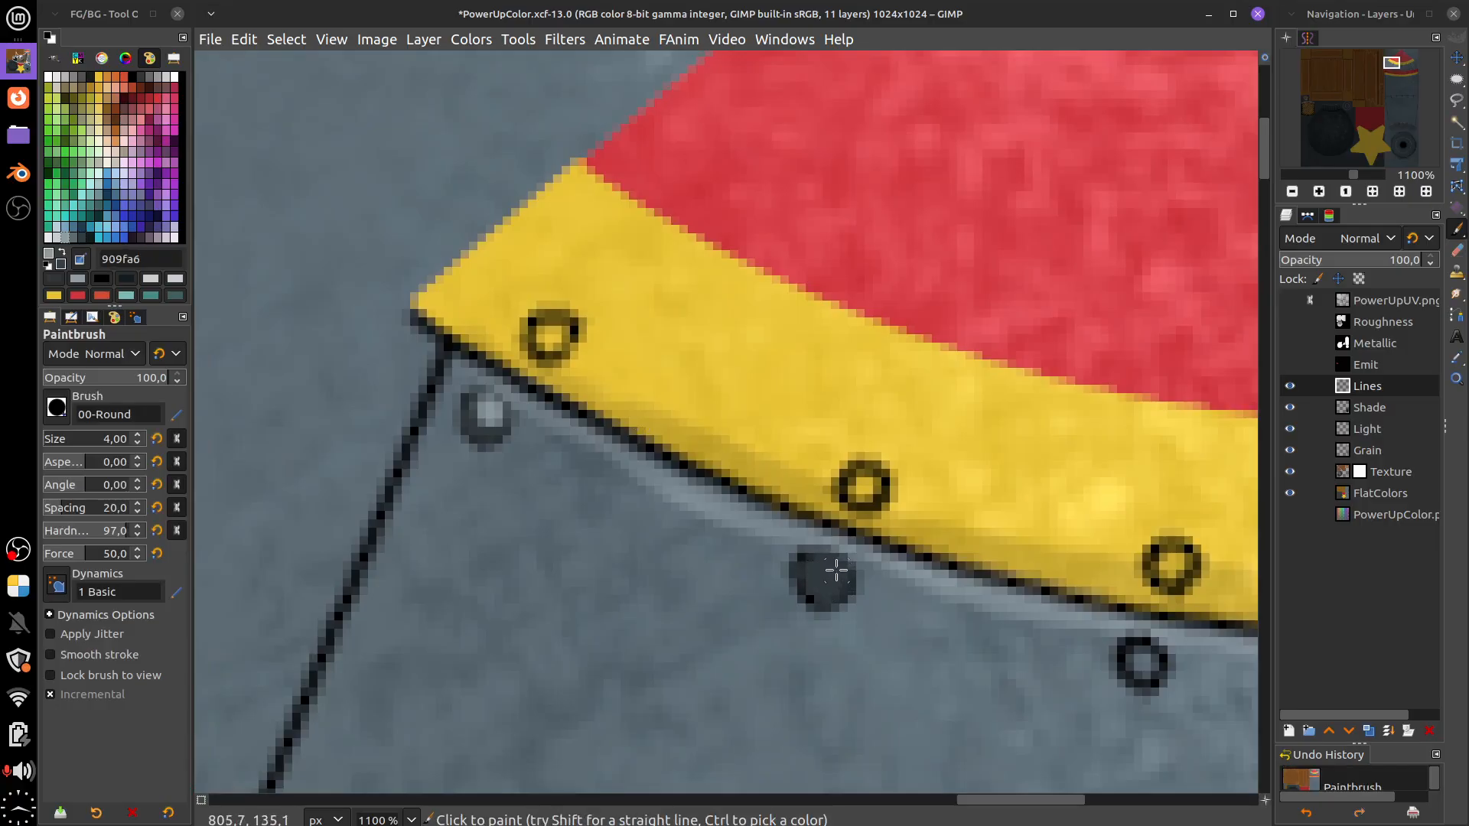
click(834, 571)
drag(1154, 669, 870, 578)
key(x)
key(x)
click(876, 573)
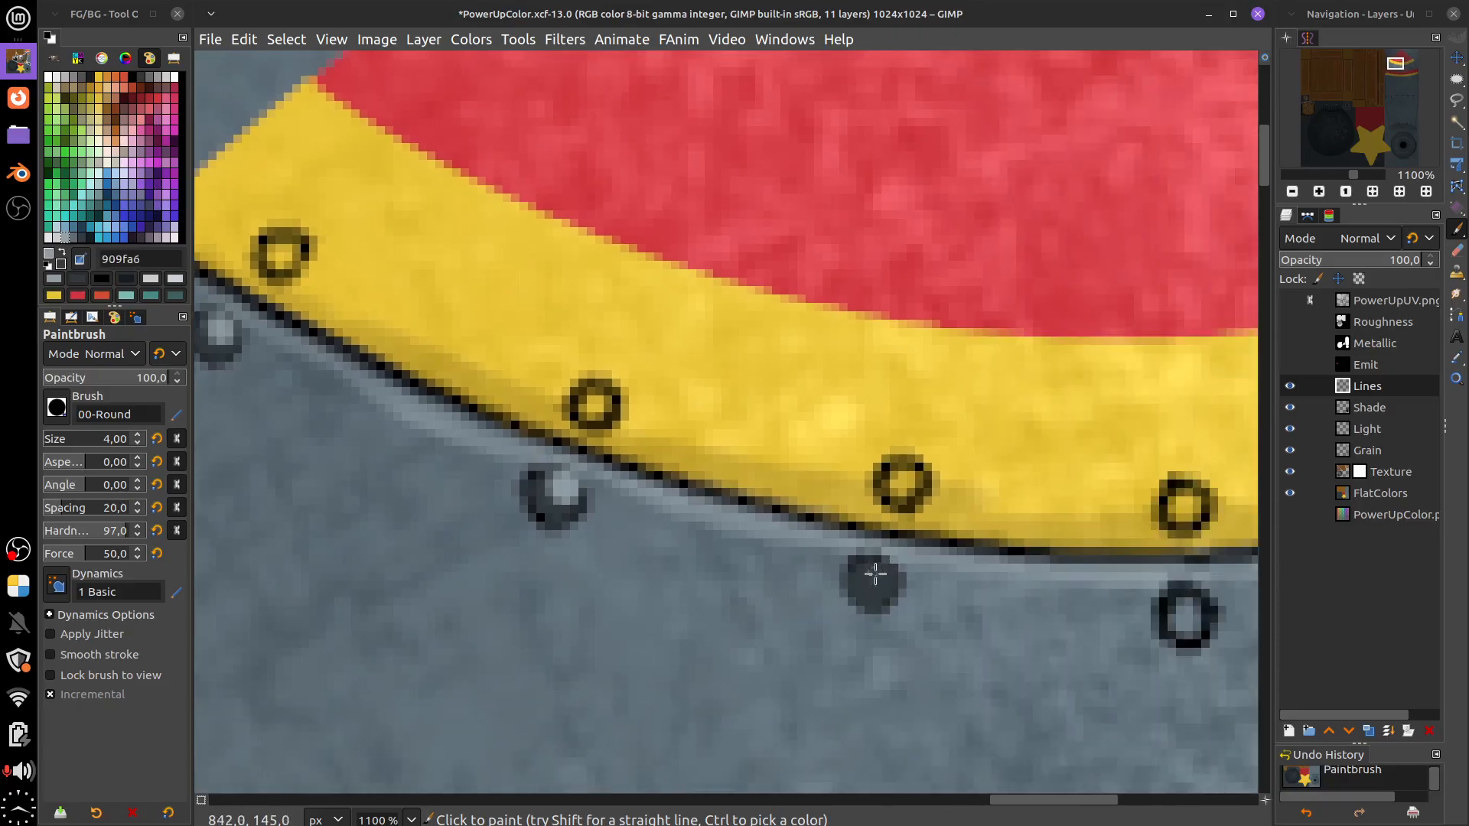
Paint the fourth and fifth grey rivets along the nose seam with 31393d and highlight them in 909fa6
drag(1083, 639, 799, 606)
key(x)
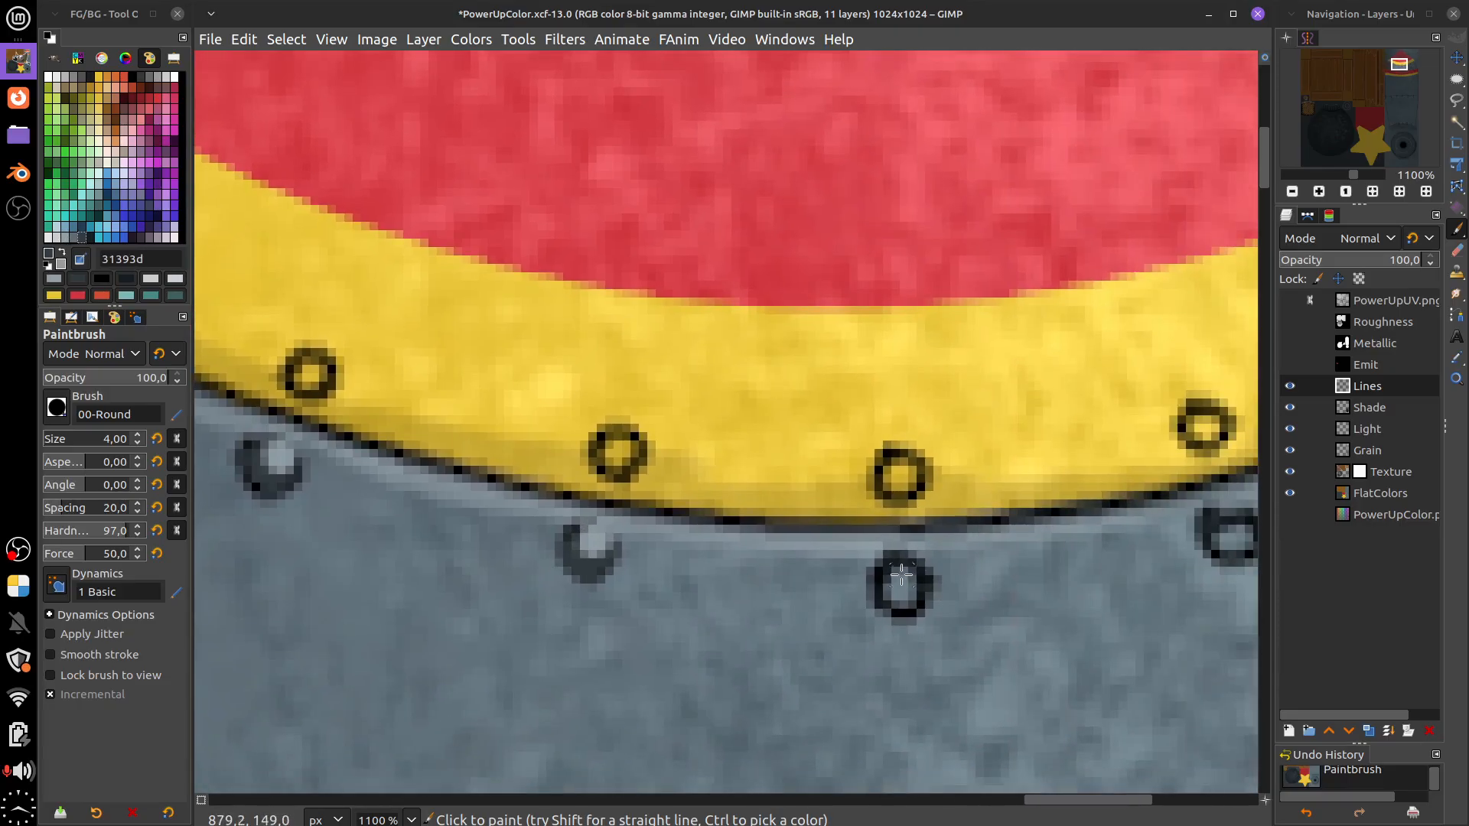
mouse_move(903, 581)
mouse_down()
mouse_move(888, 595)
mouse_move(896, 570)
mouse_move(781, 615)
mouse_up()
key(x)
click(900, 573)
mouse_move(936, 516)
mouse_down()
mouse_move(907, 532)
mouse_move(923, 515)
mouse_move(902, 514)
mouse_move(898, 532)
mouse_move(910, 501)
mouse_up()
key(x)
key(x)
click(905, 506)
Highlight the rightmost grey rivet in 909fa6, and shade the lower edges of it and its left neighbor with 141c20
drag(1120, 569, 907, 647)
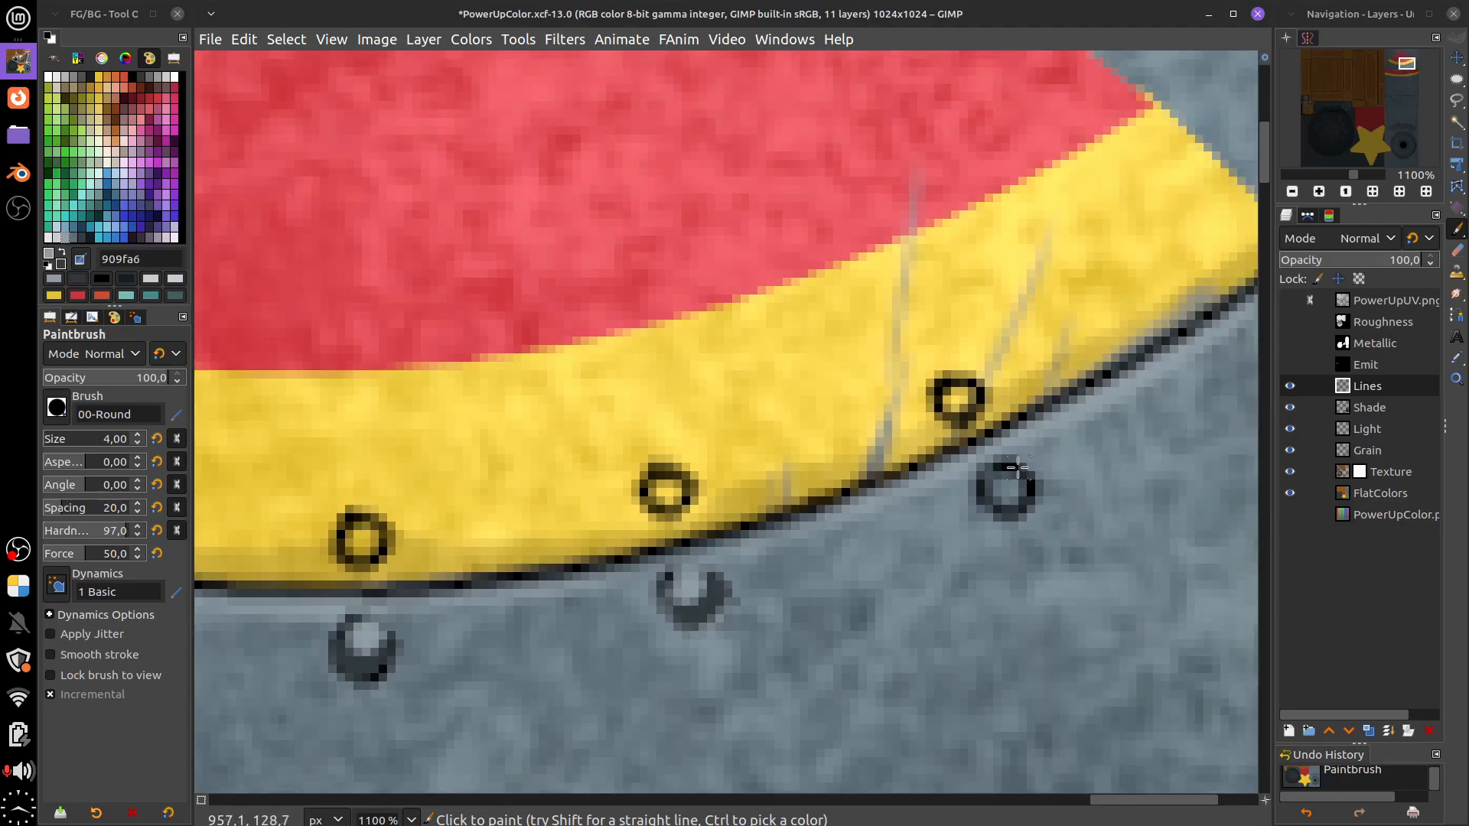
drag(1018, 471, 996, 483)
key(x)
key(x)
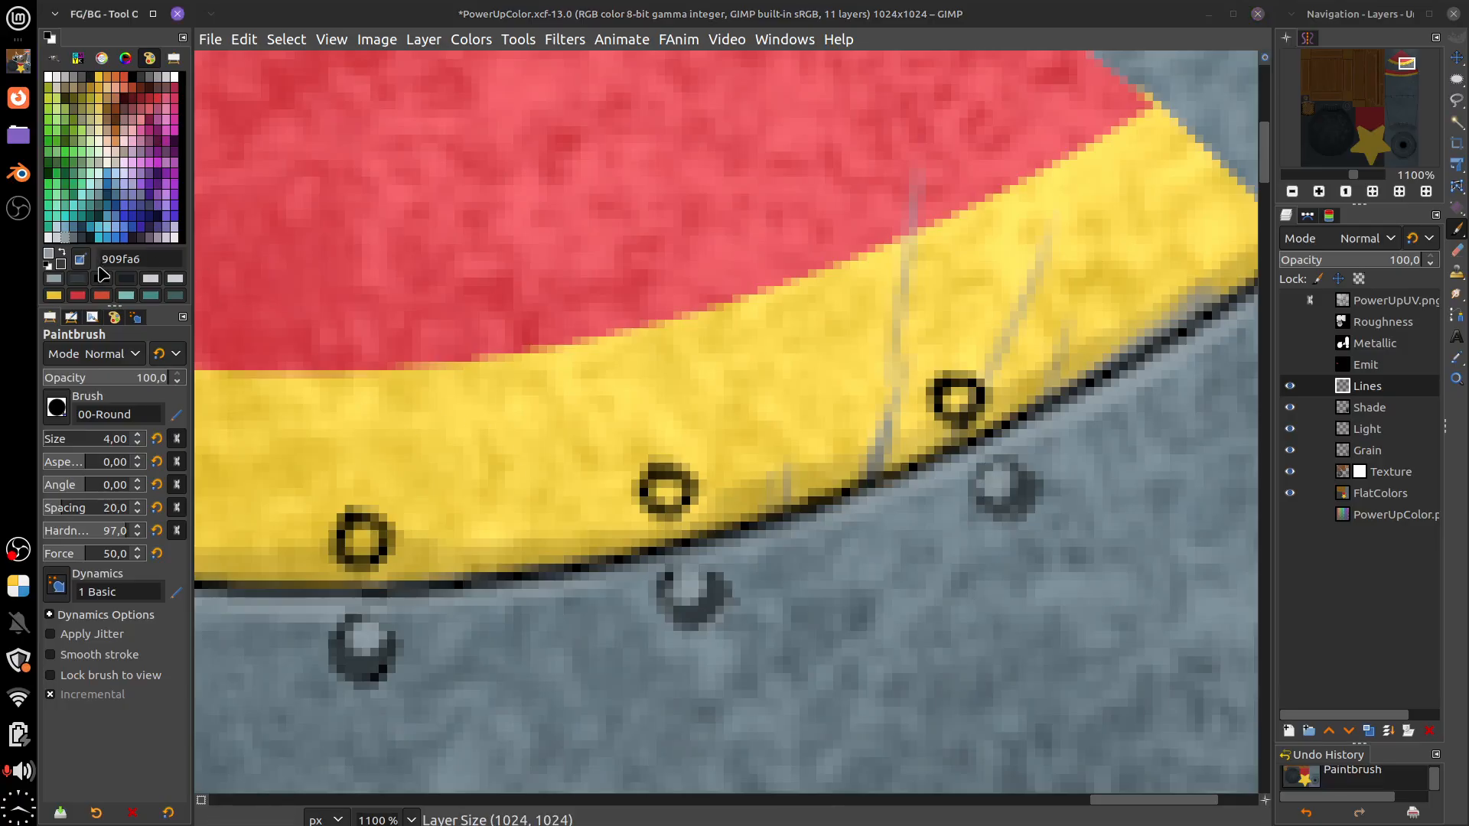
click(90, 236)
mouse_move(995, 507)
mouse_down()
mouse_move(1029, 513)
mouse_move(987, 517)
mouse_up()
mouse_move(678, 617)
mouse_down()
mouse_move(667, 639)
mouse_move(726, 610)
mouse_up()
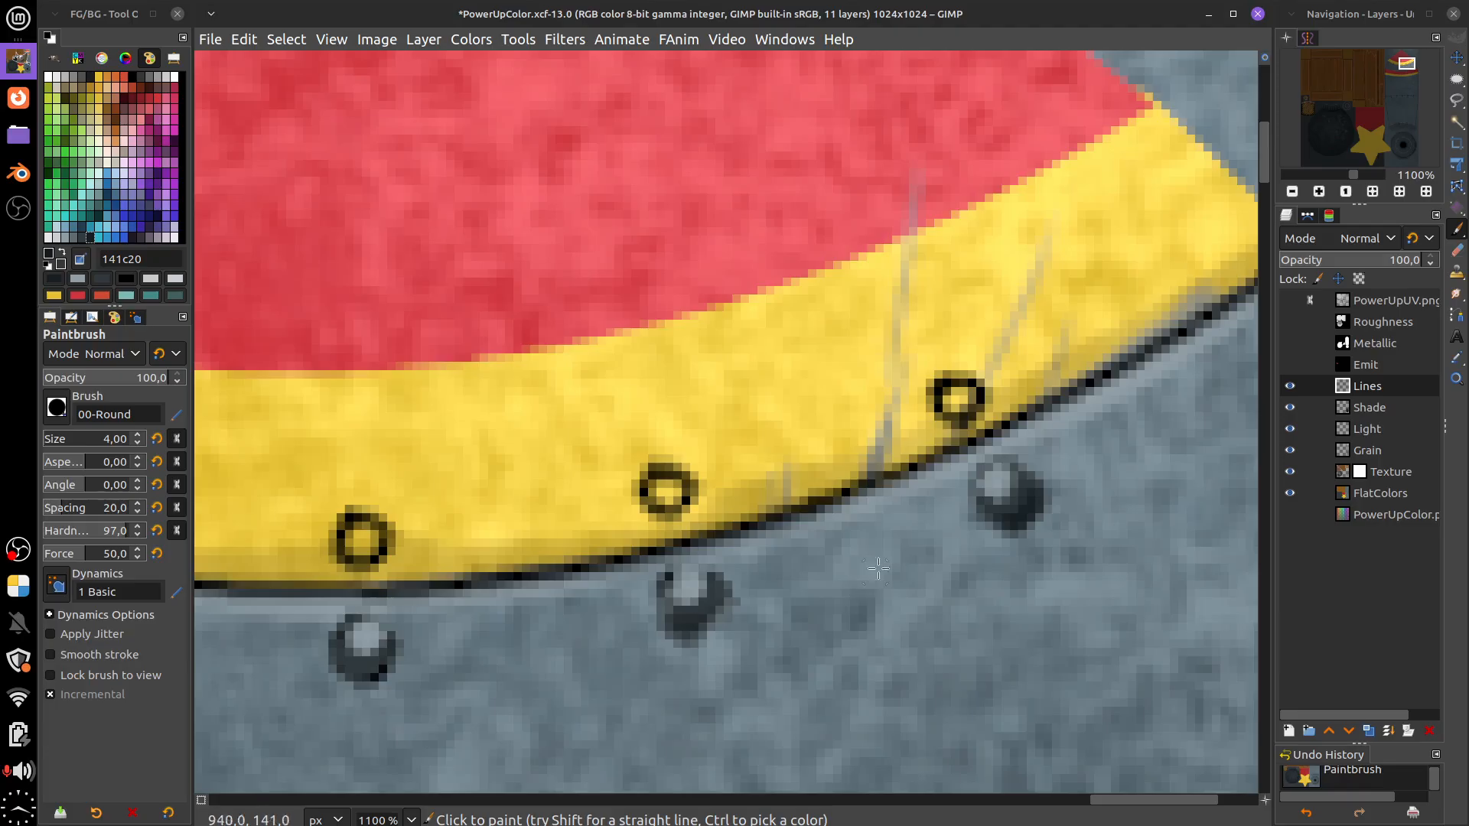
Try filling the fourth and sixth rivets on the yellow band with dfab36
click(100, 89)
mouse_move(365, 528)
mouse_down()
mouse_move(359, 545)
mouse_move(388, 536)
mouse_up()
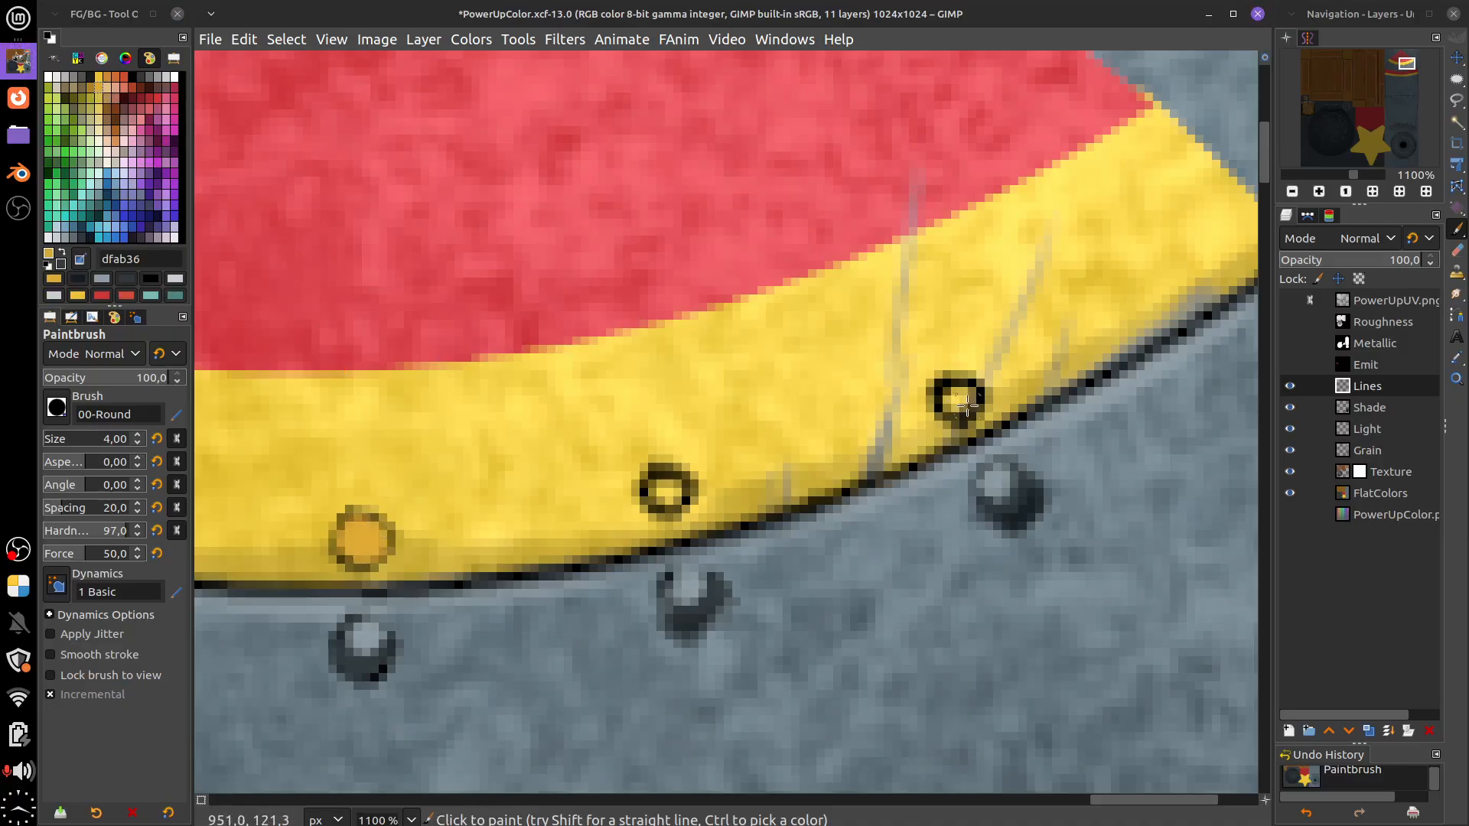
drag(967, 403, 961, 390)
Fill the three rightmost rivets on the yellow band with b18d54 and add ece4ae highlights to them
click(108, 98)
drag(656, 480, 663, 499)
drag(364, 542, 361, 537)
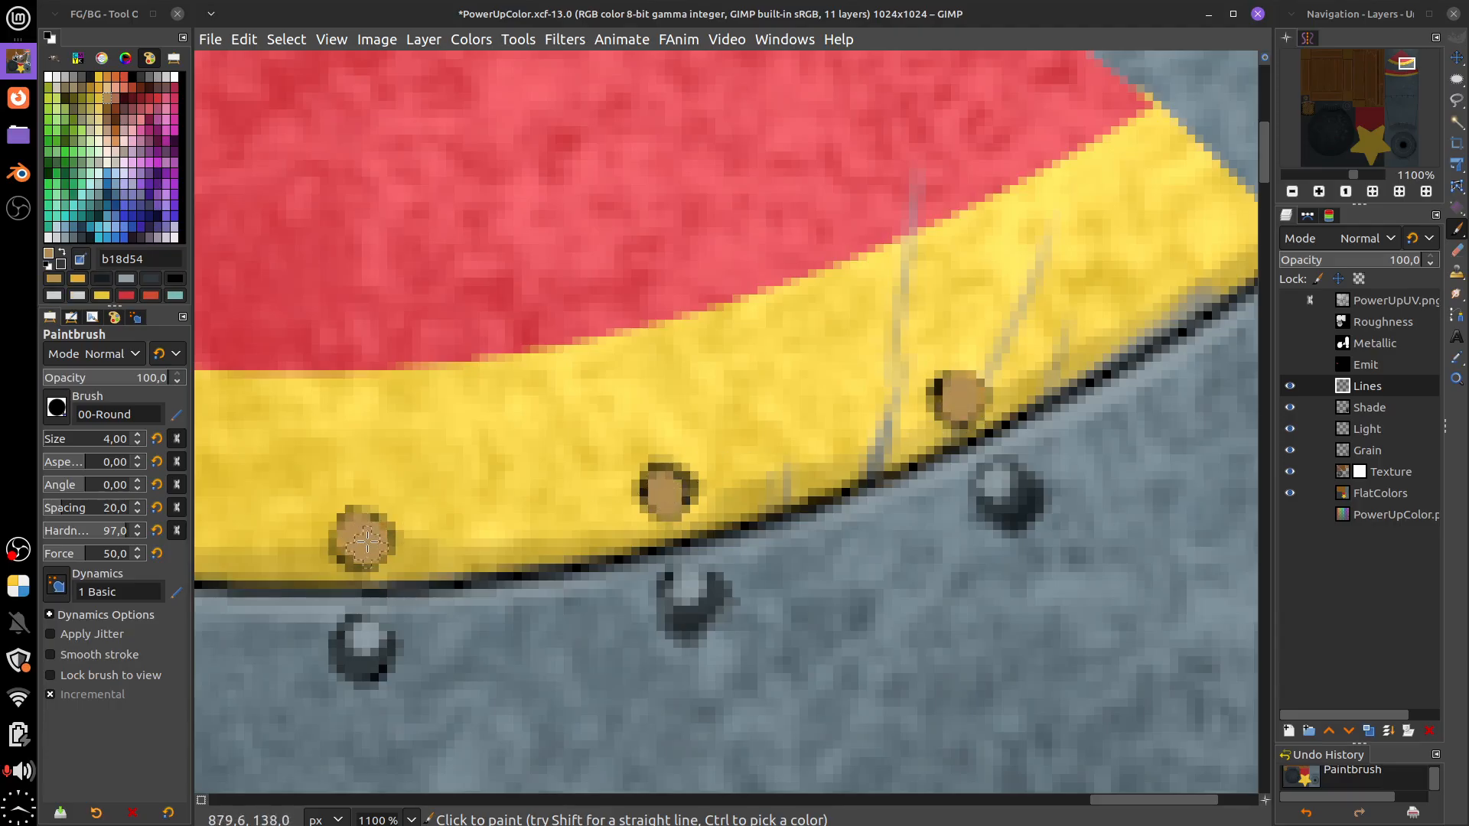
click(99, 129)
drag(962, 393, 955, 394)
drag(662, 477, 663, 487)
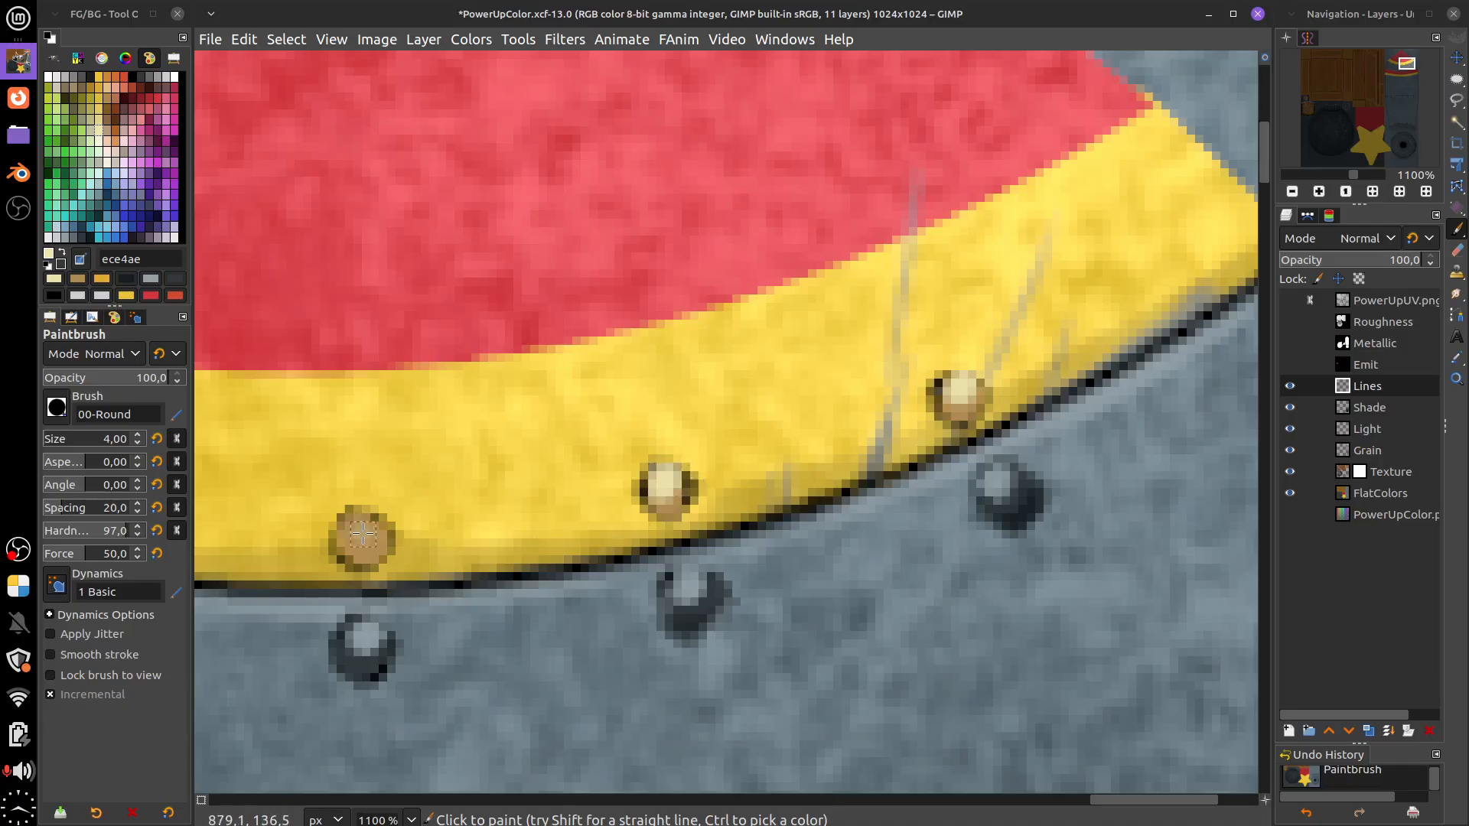
drag(363, 533, 363, 531)
Paint the three remaining rivets on the left half of the yellow band with b18d54 and ece4ae highlights
scroll(654, 474, left, 10)
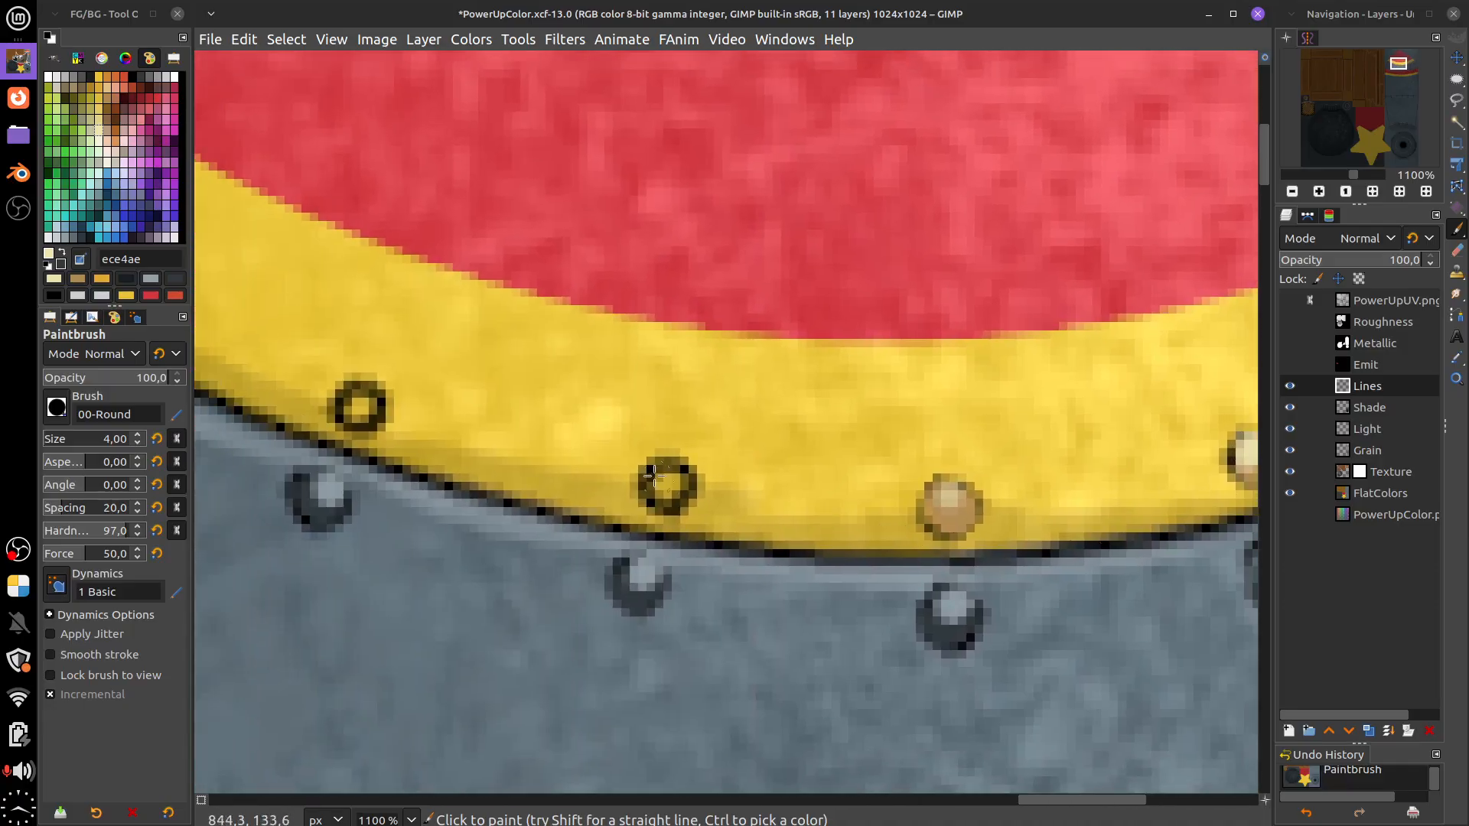
click(80, 278)
click(64, 254)
key(x)
mouse_move(671, 482)
mouse_down()
mouse_move(780, 481)
mouse_move(662, 427)
mouse_up()
scroll(1008, 504, left, 5)
drag(348, 282, 358, 266)
key(x)
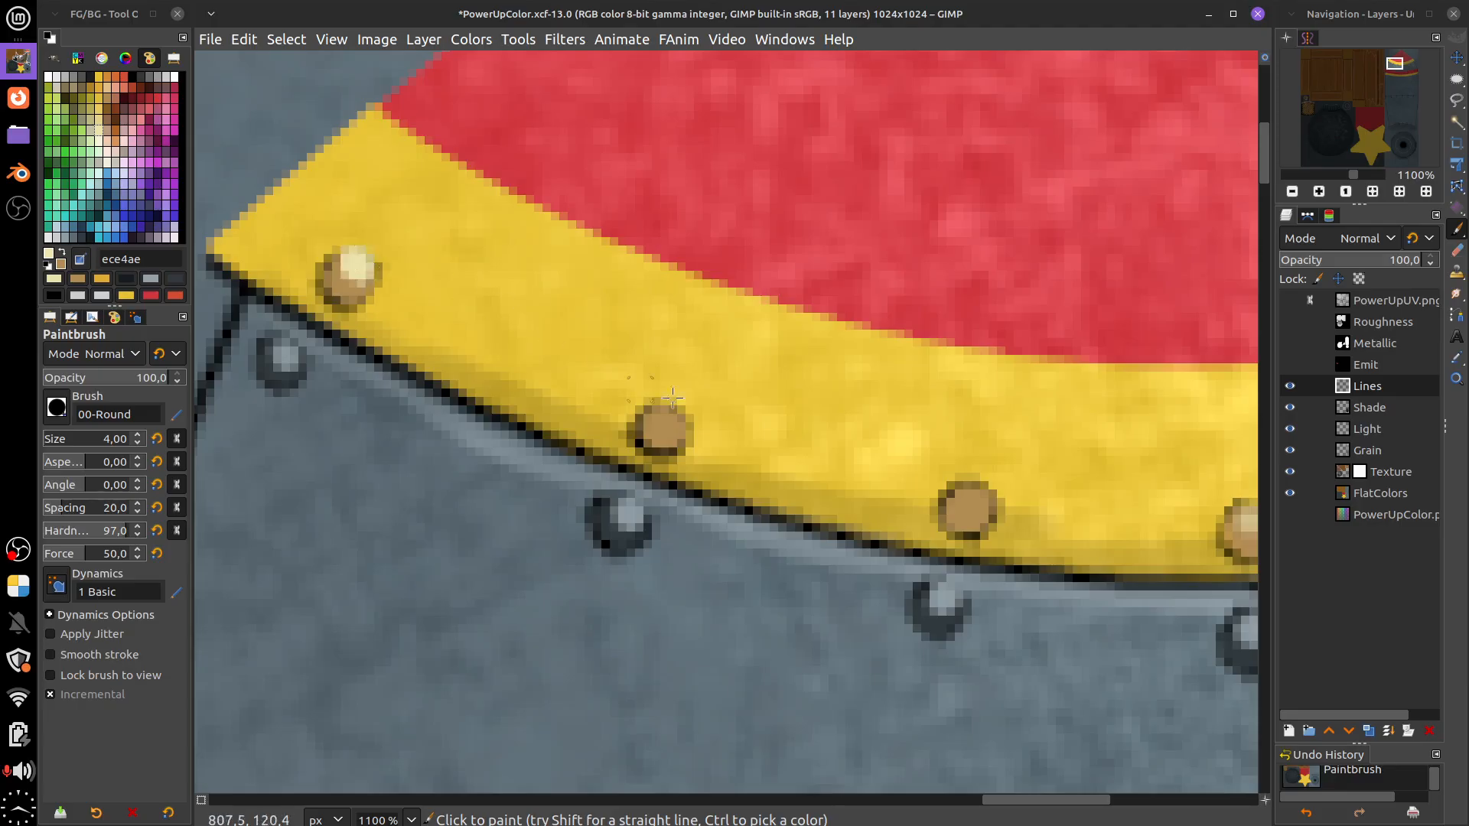
drag(662, 417, 665, 412)
drag(969, 498, 917, 518)
Touch up the highlight of the rightmost rivet on the yellow band with ece4ae
scroll(1115, 610, right, 5)
scroll(1099, 599, right, 6)
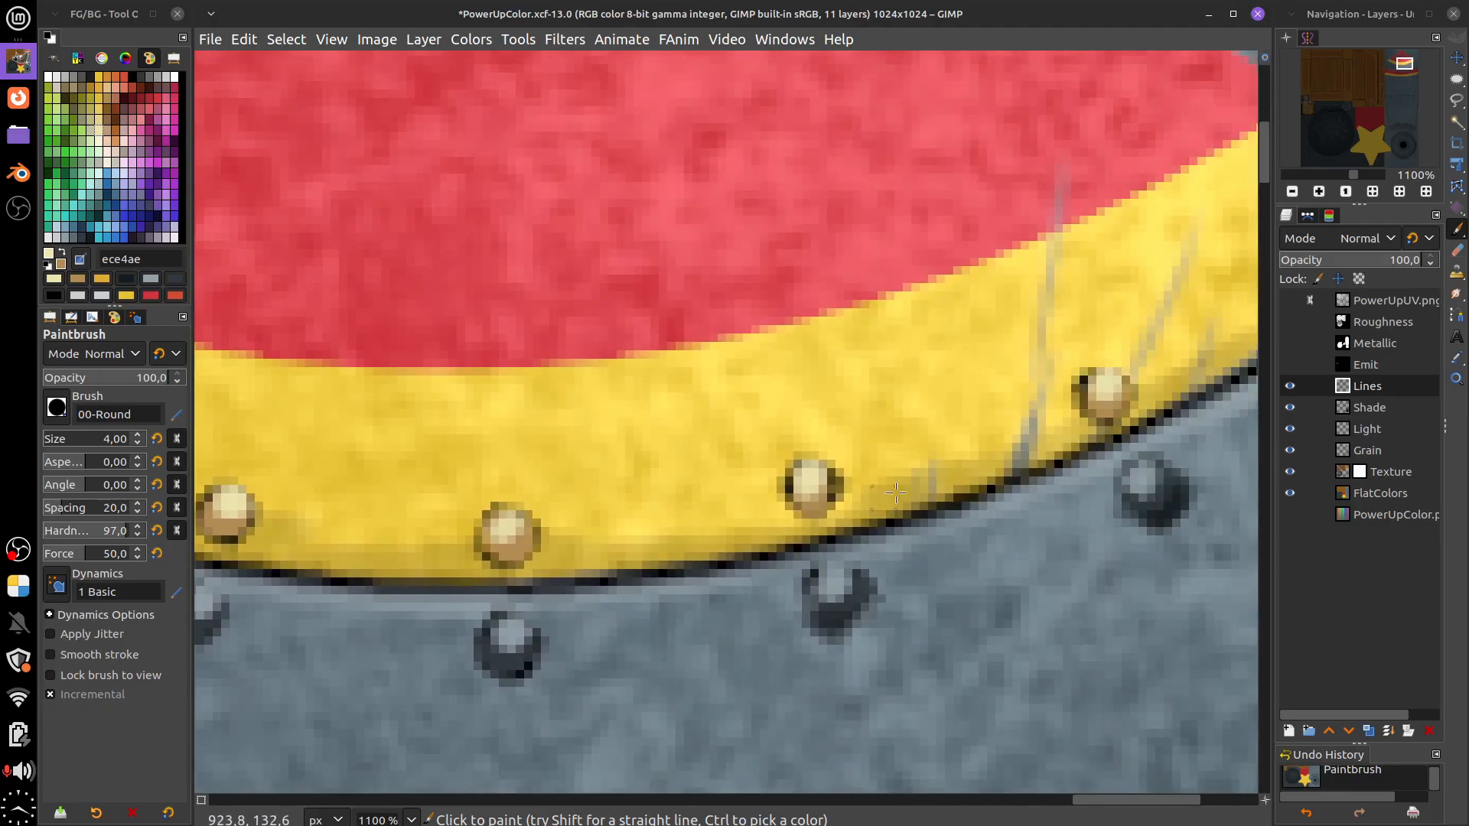
drag(1100, 388, 1102, 385)
Examine the shaded rivets along the nose cone's yellow band from overview and close range
ctrl+scroll(1100, 388, down, 1)
scroll(1071, 551, right, 6)
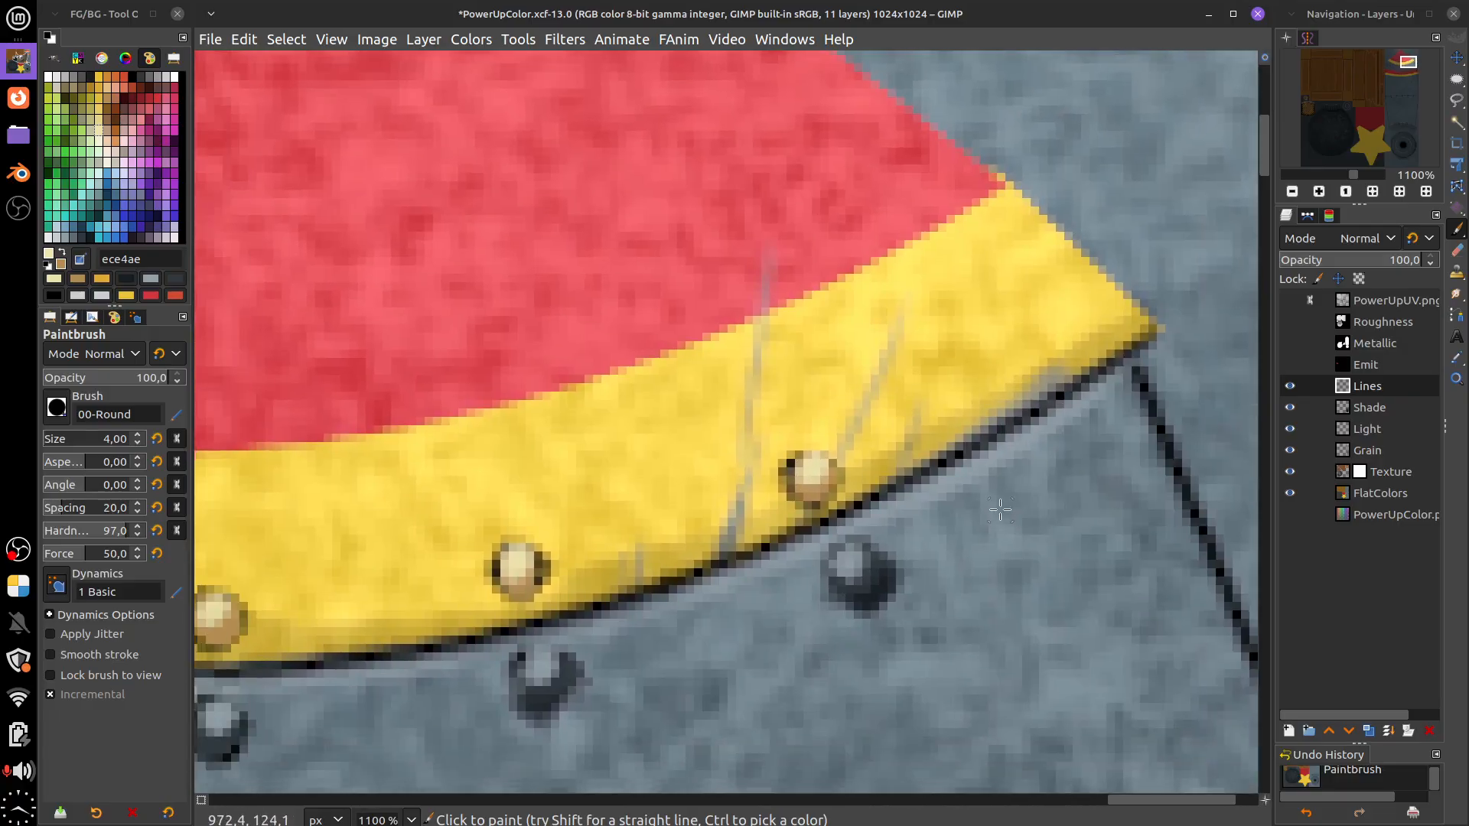
ctrl+scroll(1000, 509, down, 6)
ctrl+scroll(1000, 510, up, 2)
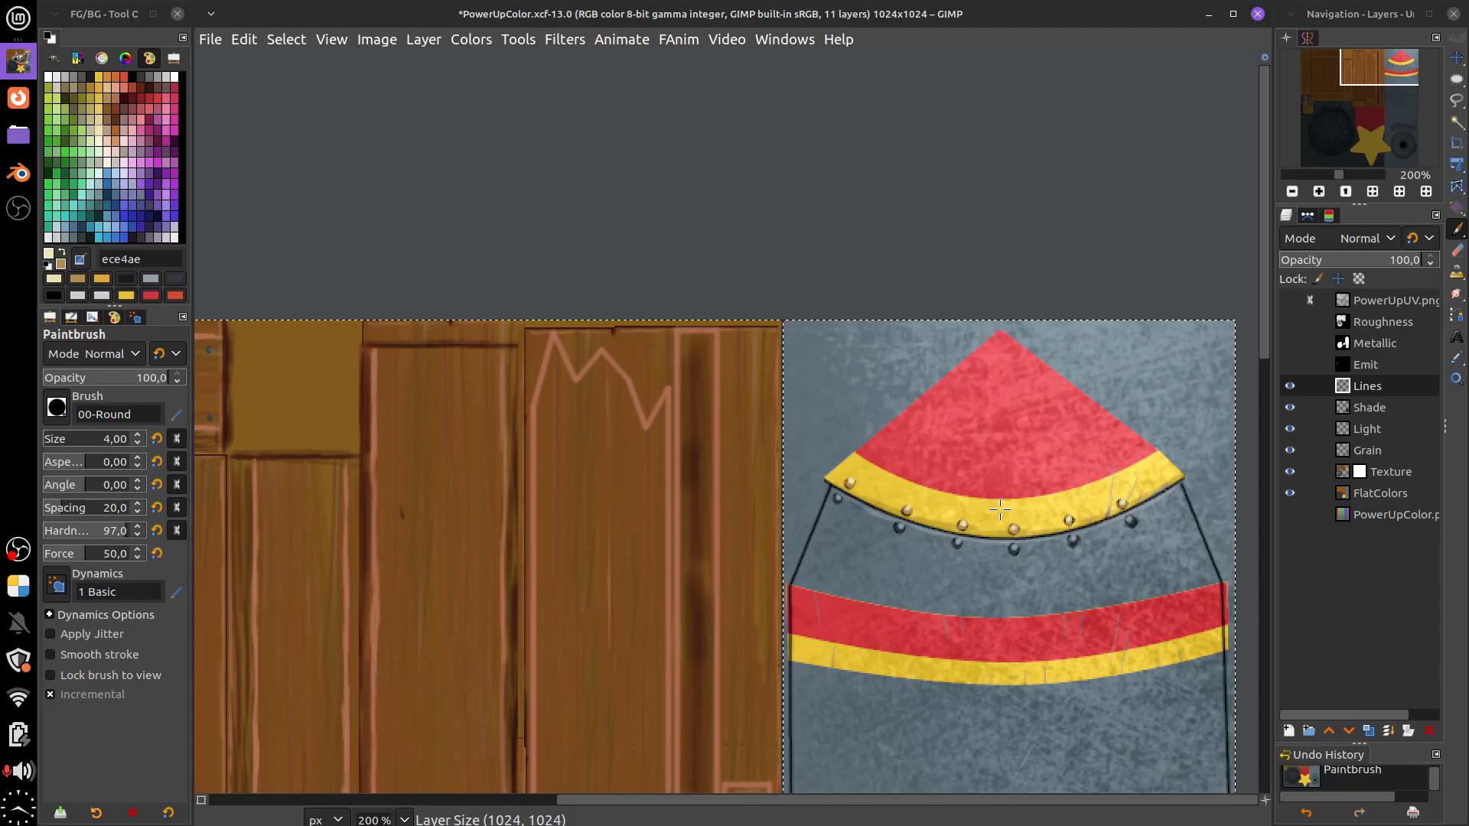
ctrl+scroll(939, 570, up, 2)
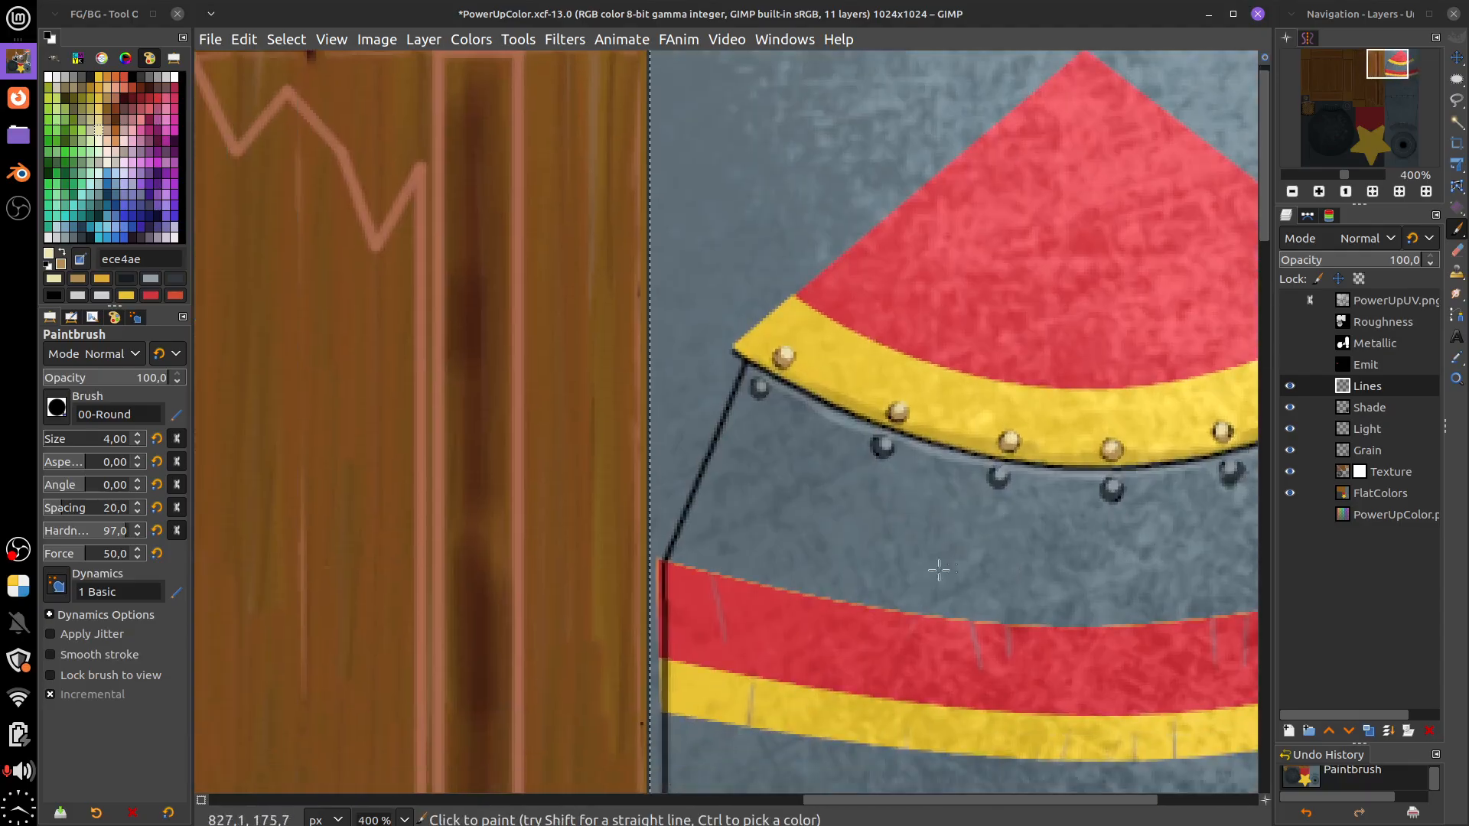
scroll(842, 459, right, 4)
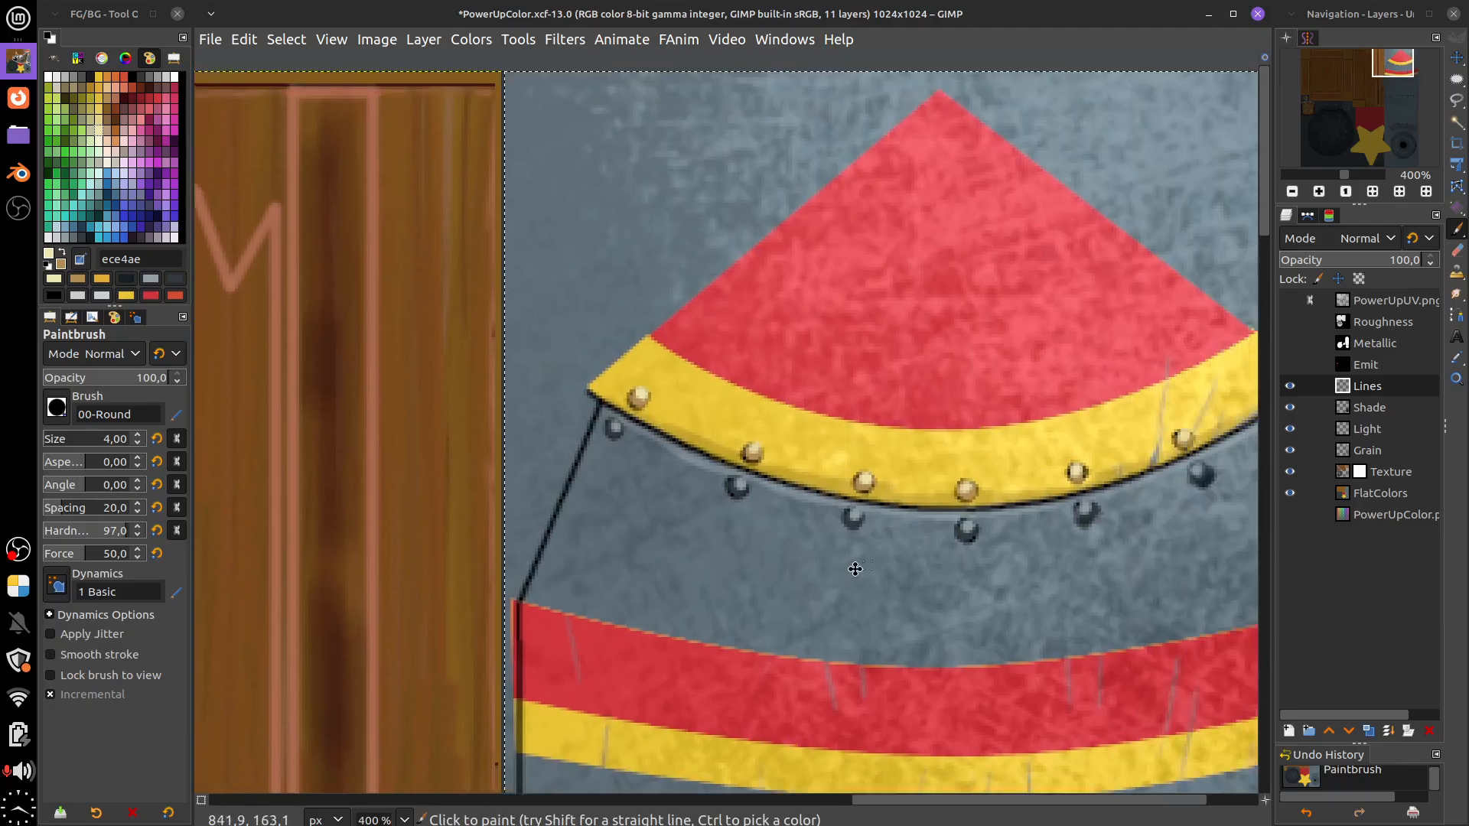
scroll(918, 521, up, 1)
ctrl+scroll(1044, 578, up, 1)
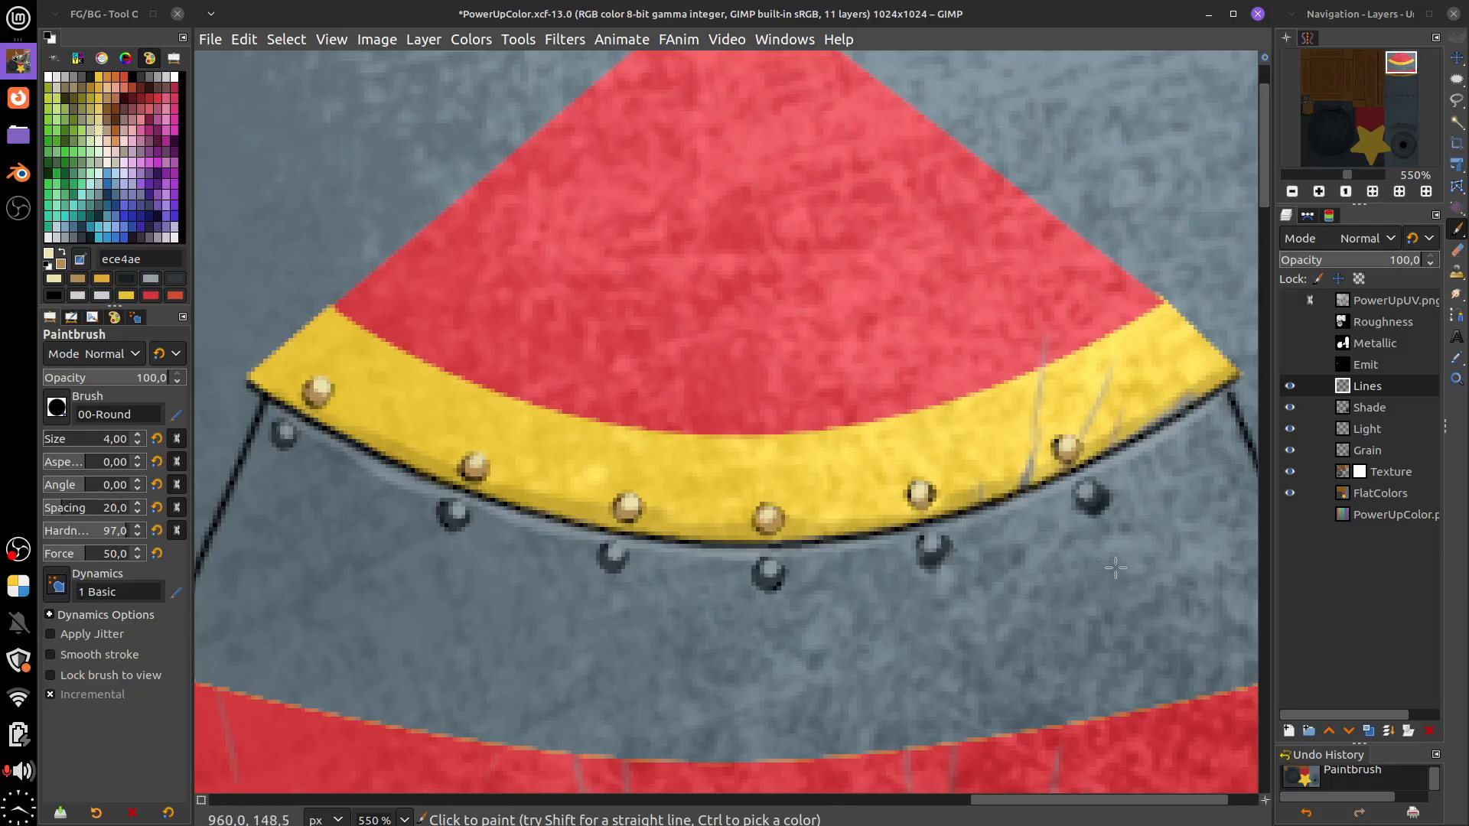
Try the Lines layer at 62.9% opacity, then restore it to 100%
click(1370, 267)
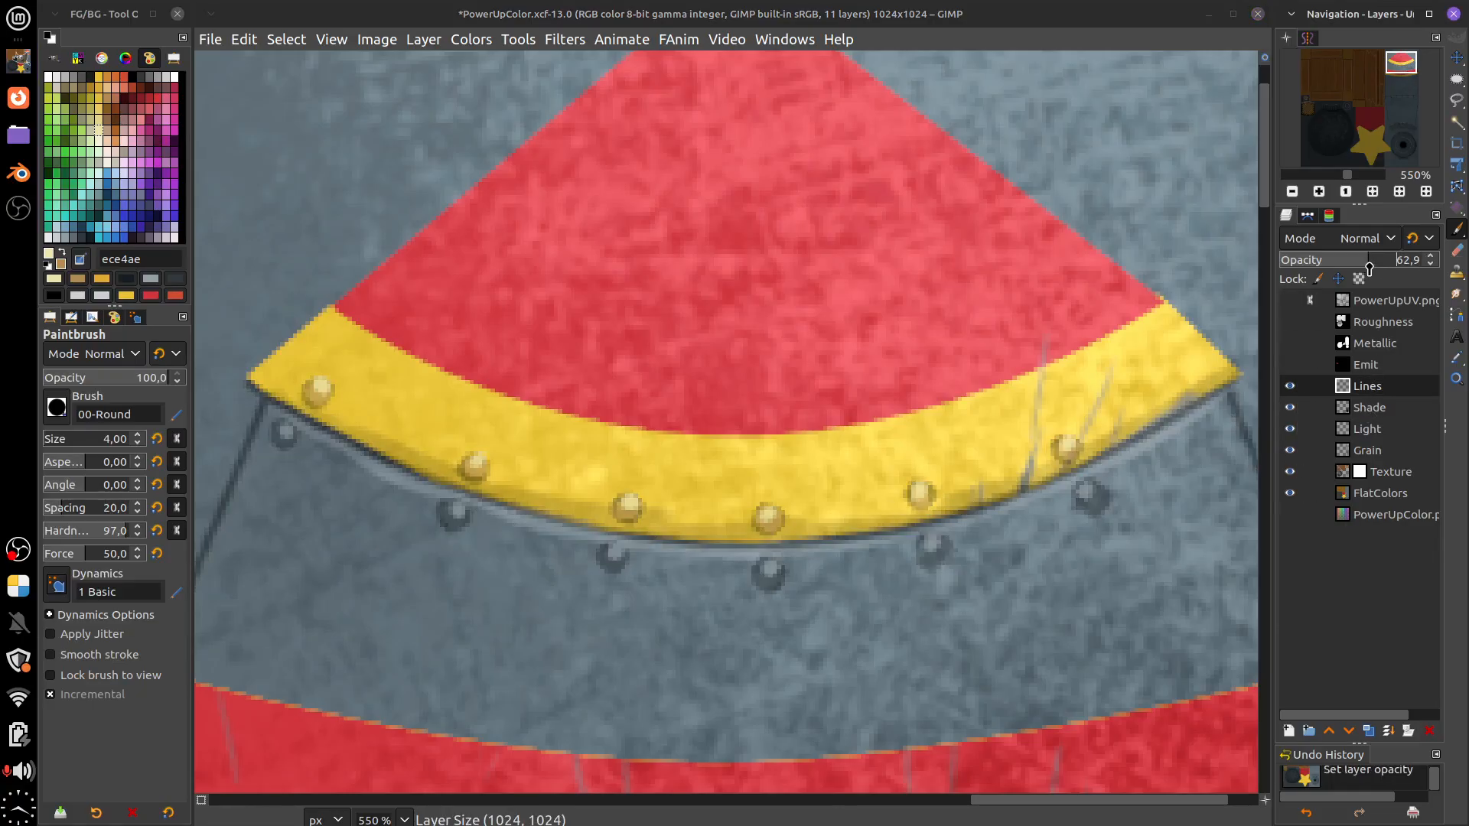
drag(1364, 267, 1437, 267)
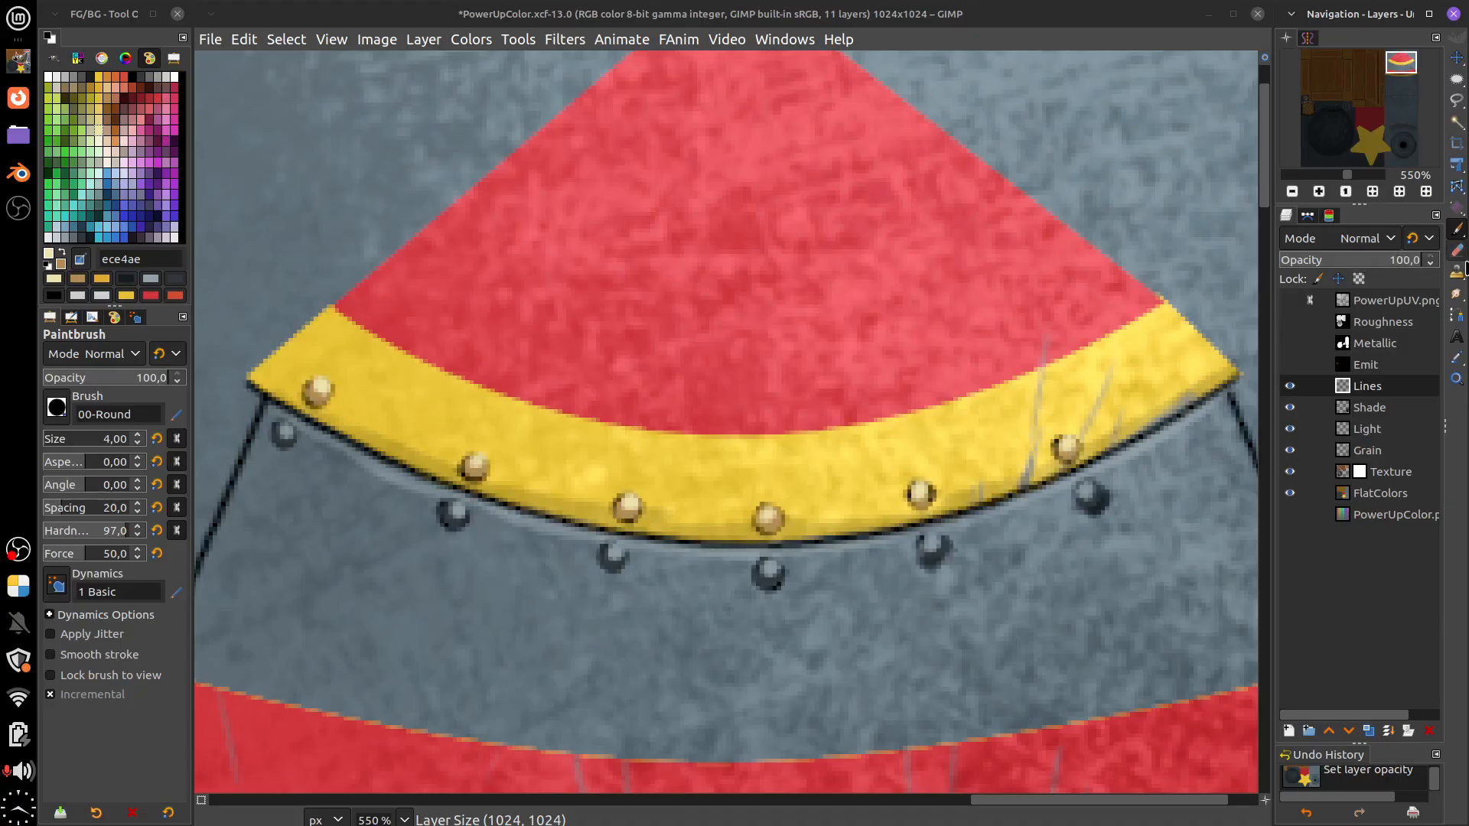
Sample the dark color 141c20 and paint over the seam line between the fourth and fifth rivet pairs
drag(1164, 547, 1137, 520)
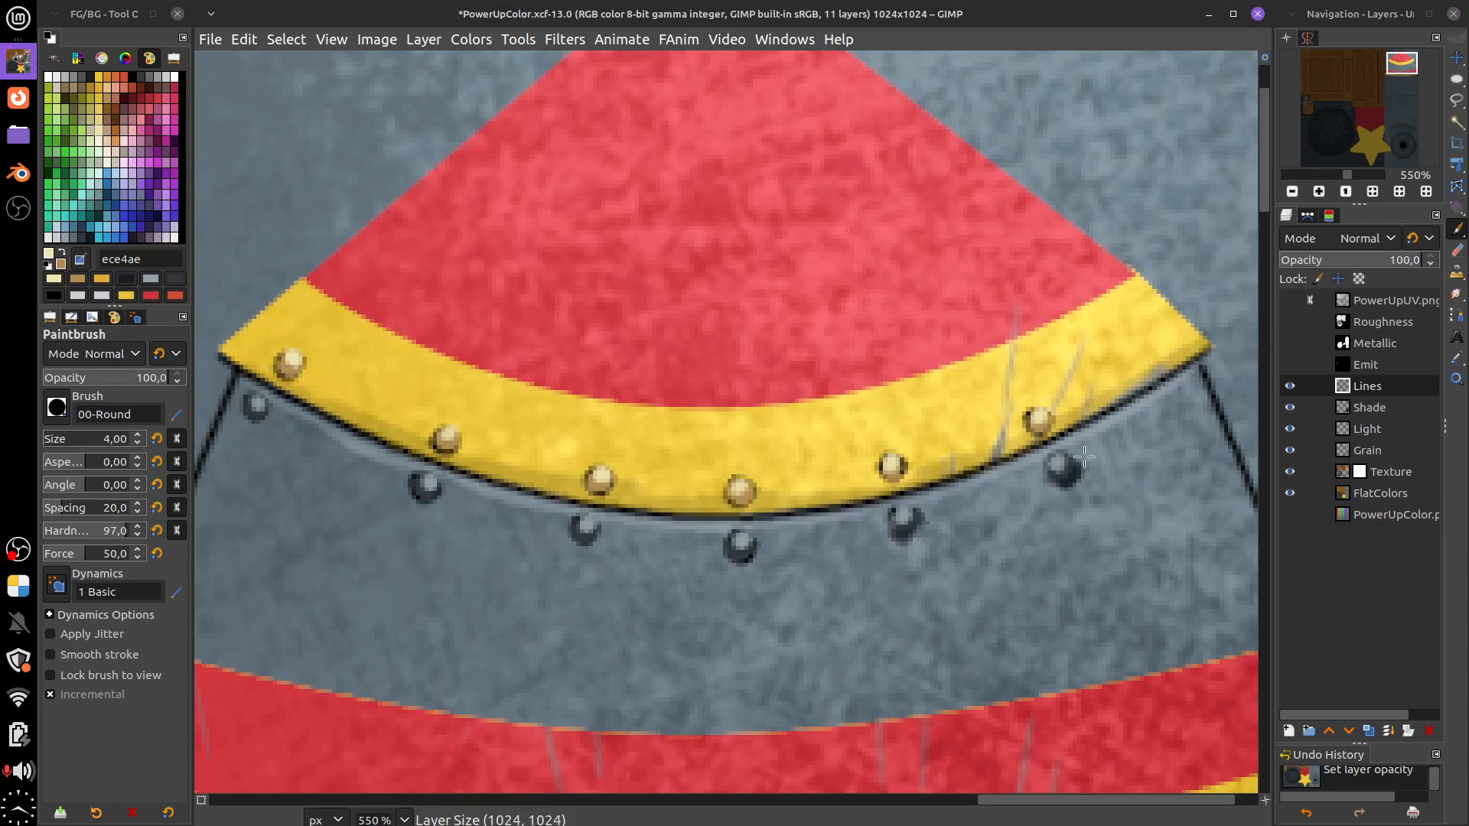
ctrl+click(689, 509)
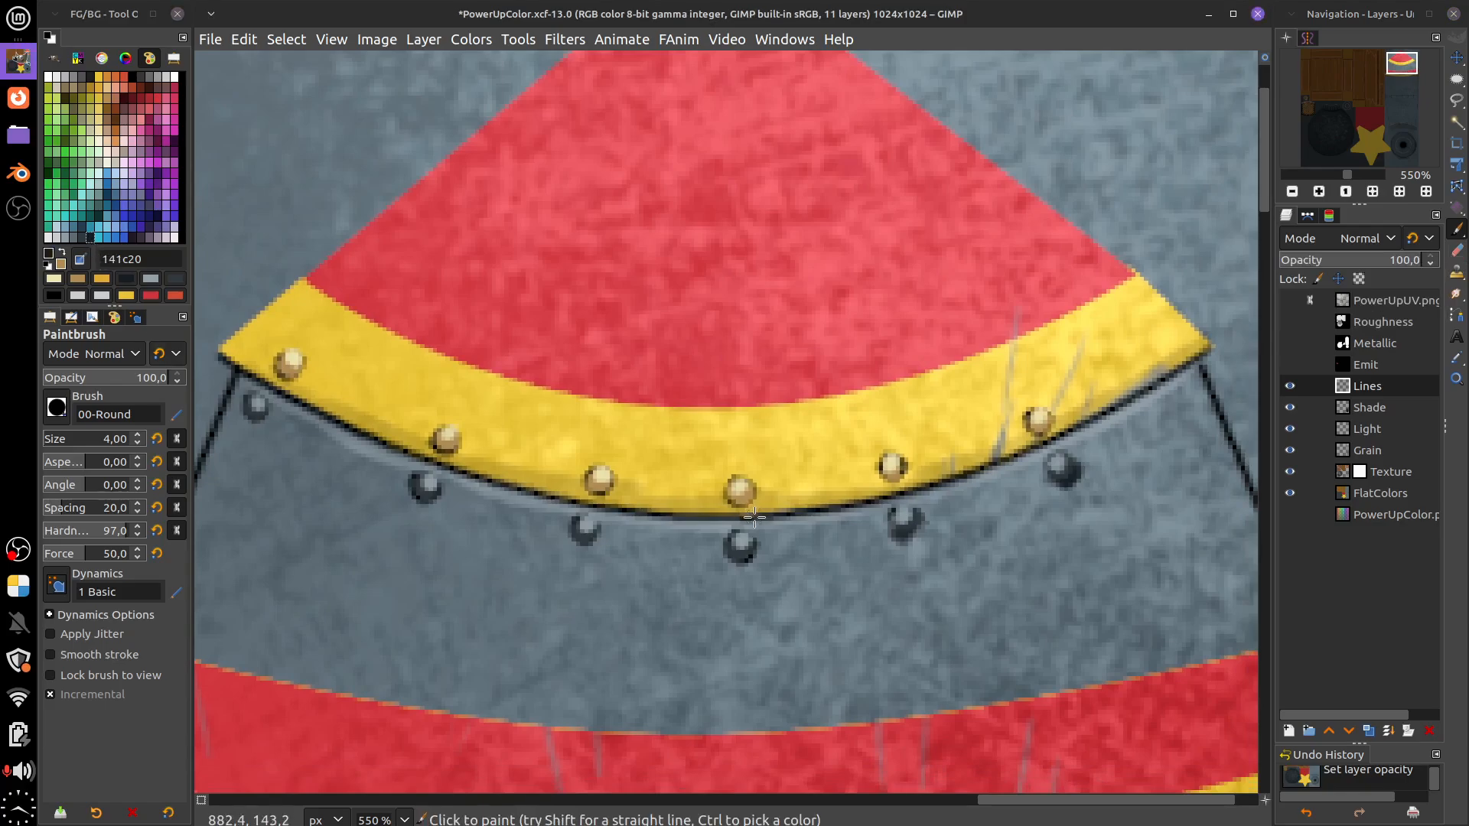
drag(753, 518, 868, 496)
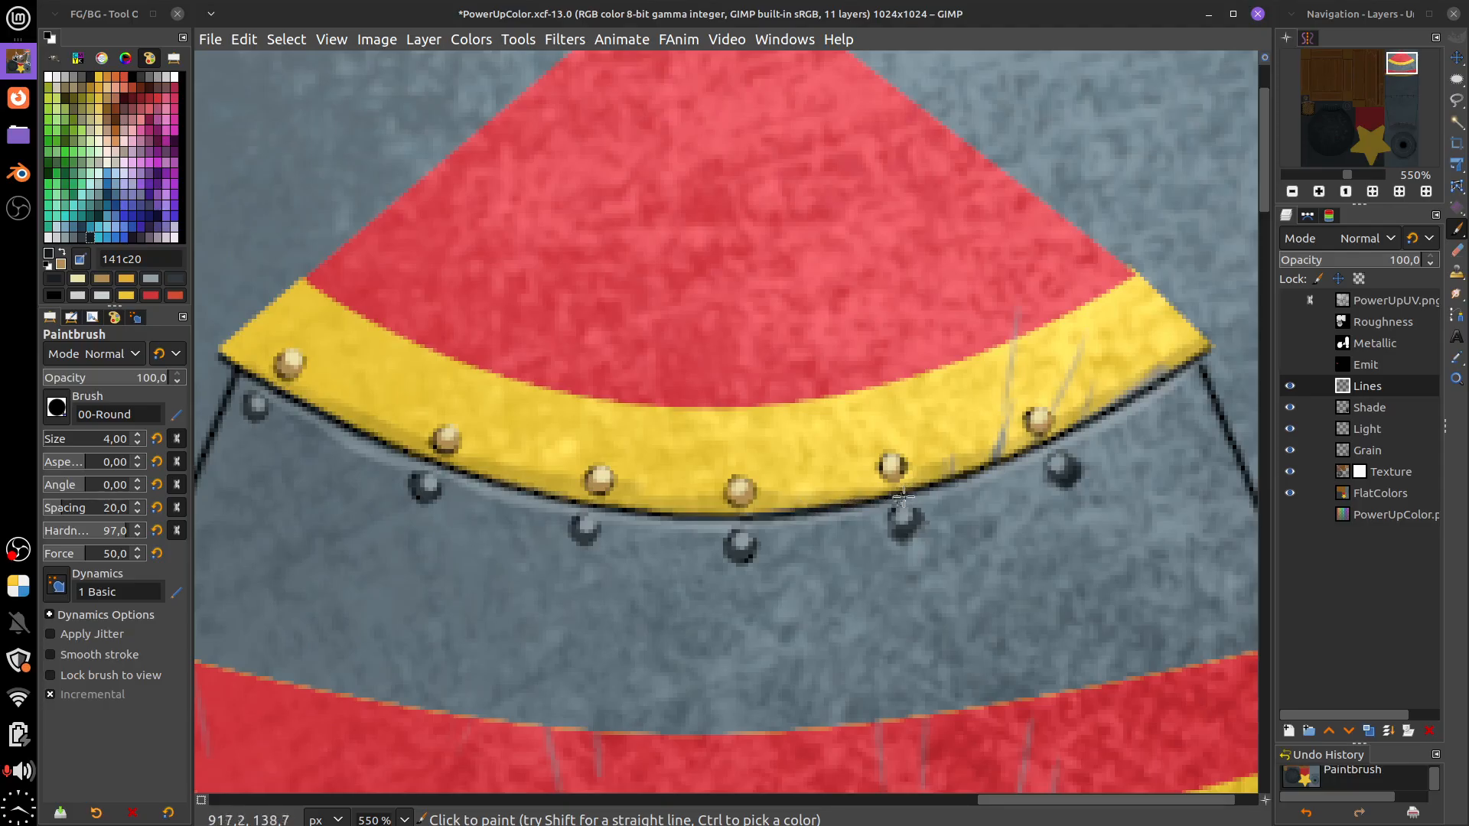
Darken the curved seam below the nose cone's yellow band, switching the paint color from 141c20 to 31393d
drag(903, 497, 1041, 438)
click(80, 239)
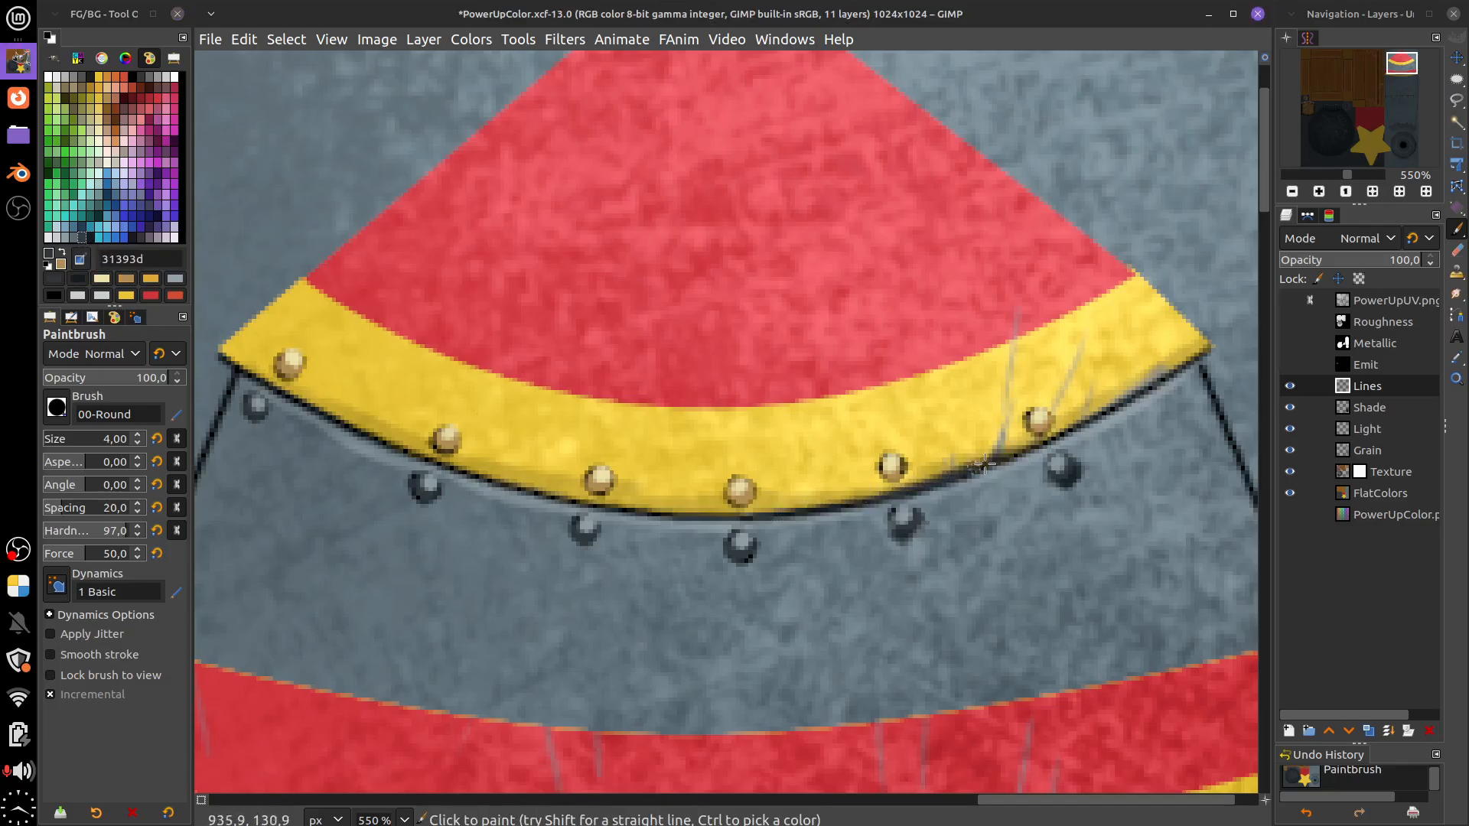
drag(1072, 428, 1218, 349)
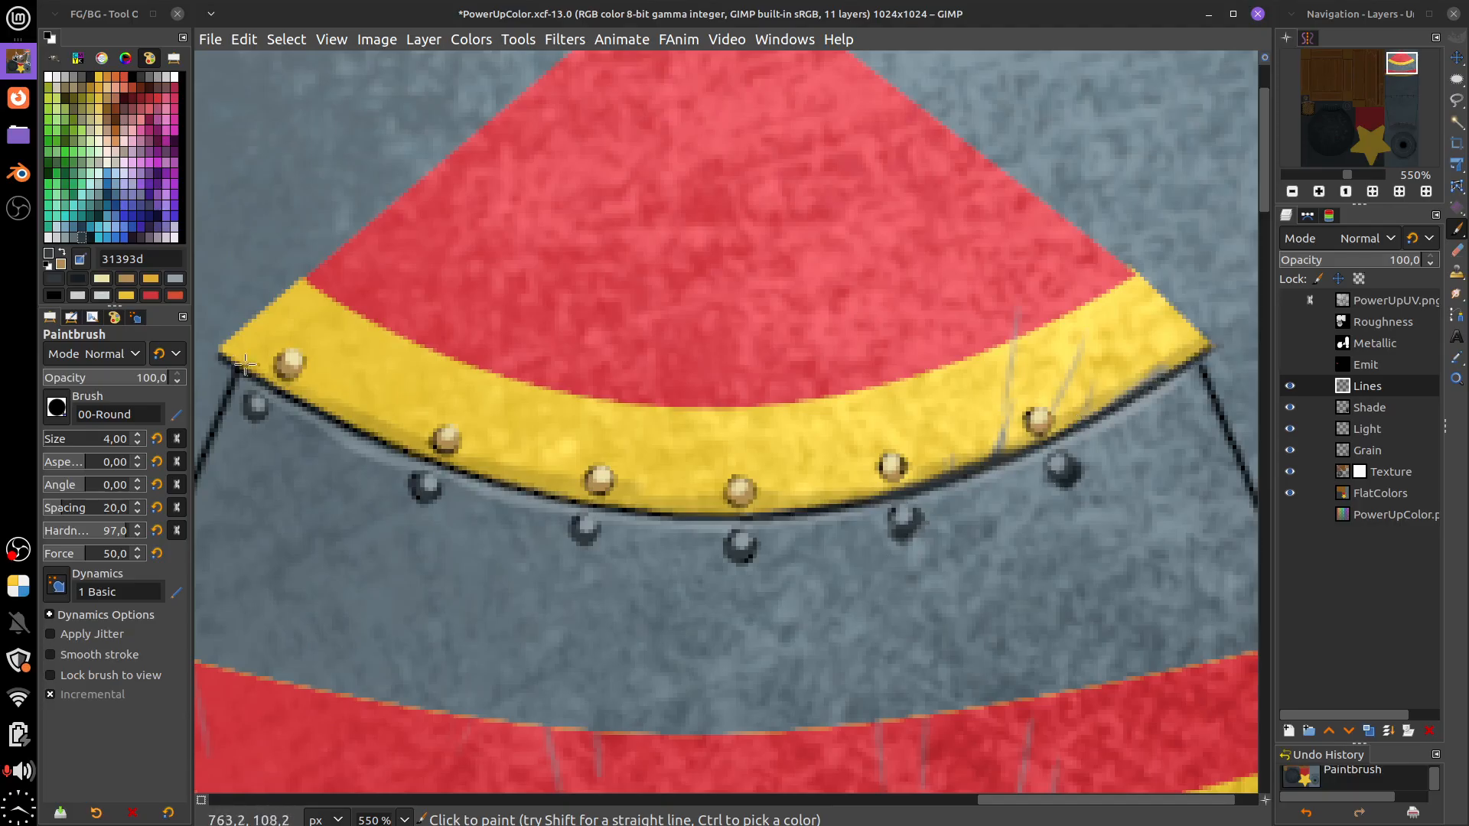
mouse_move(245, 363)
mouse_down()
mouse_move(463, 484)
mouse_move(707, 514)
mouse_up()
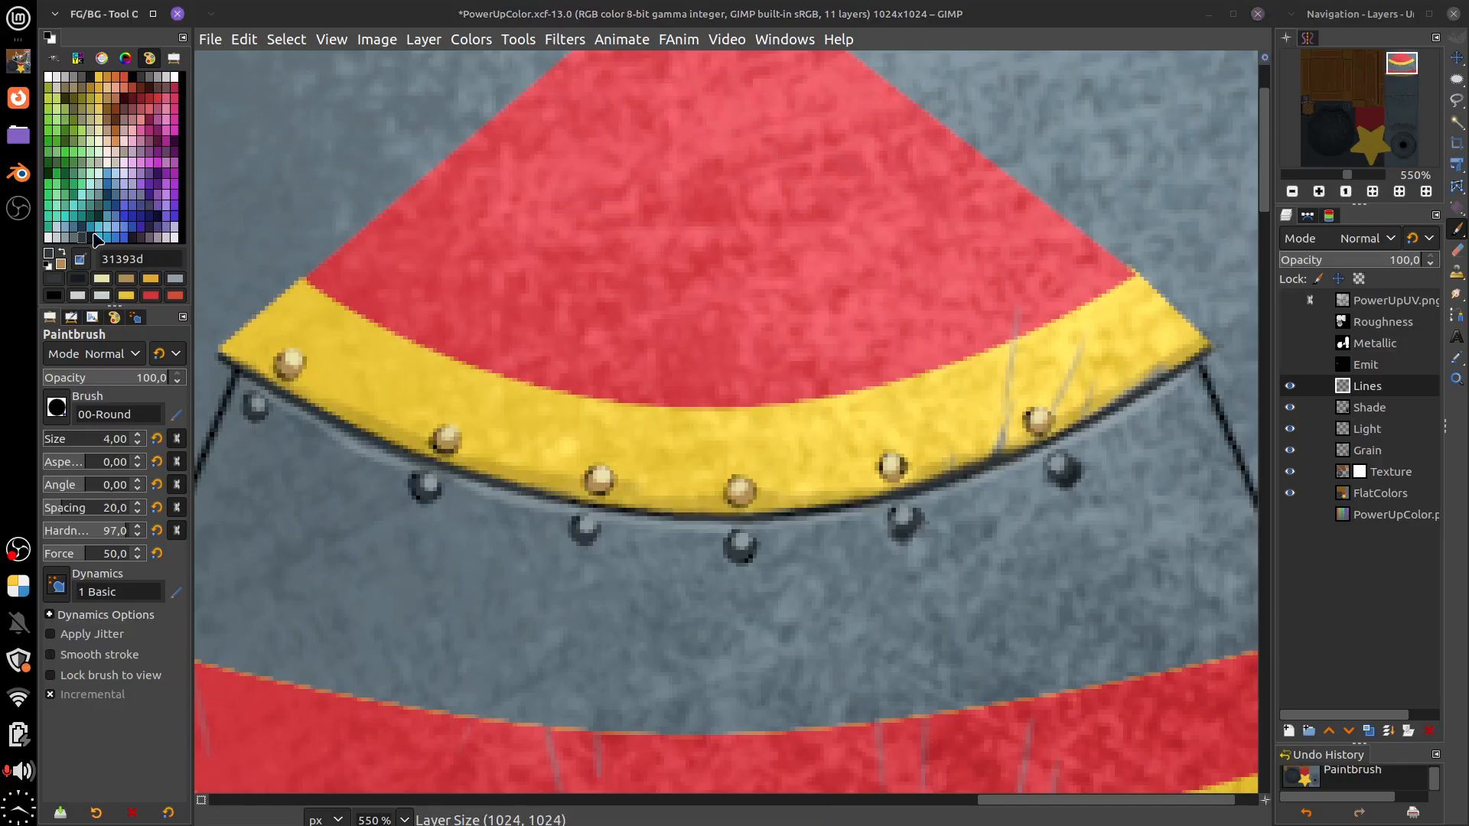
Paint 909fa6 highlights below the left part of the curved seam and along the missile's slanted left edge line
click(64, 236)
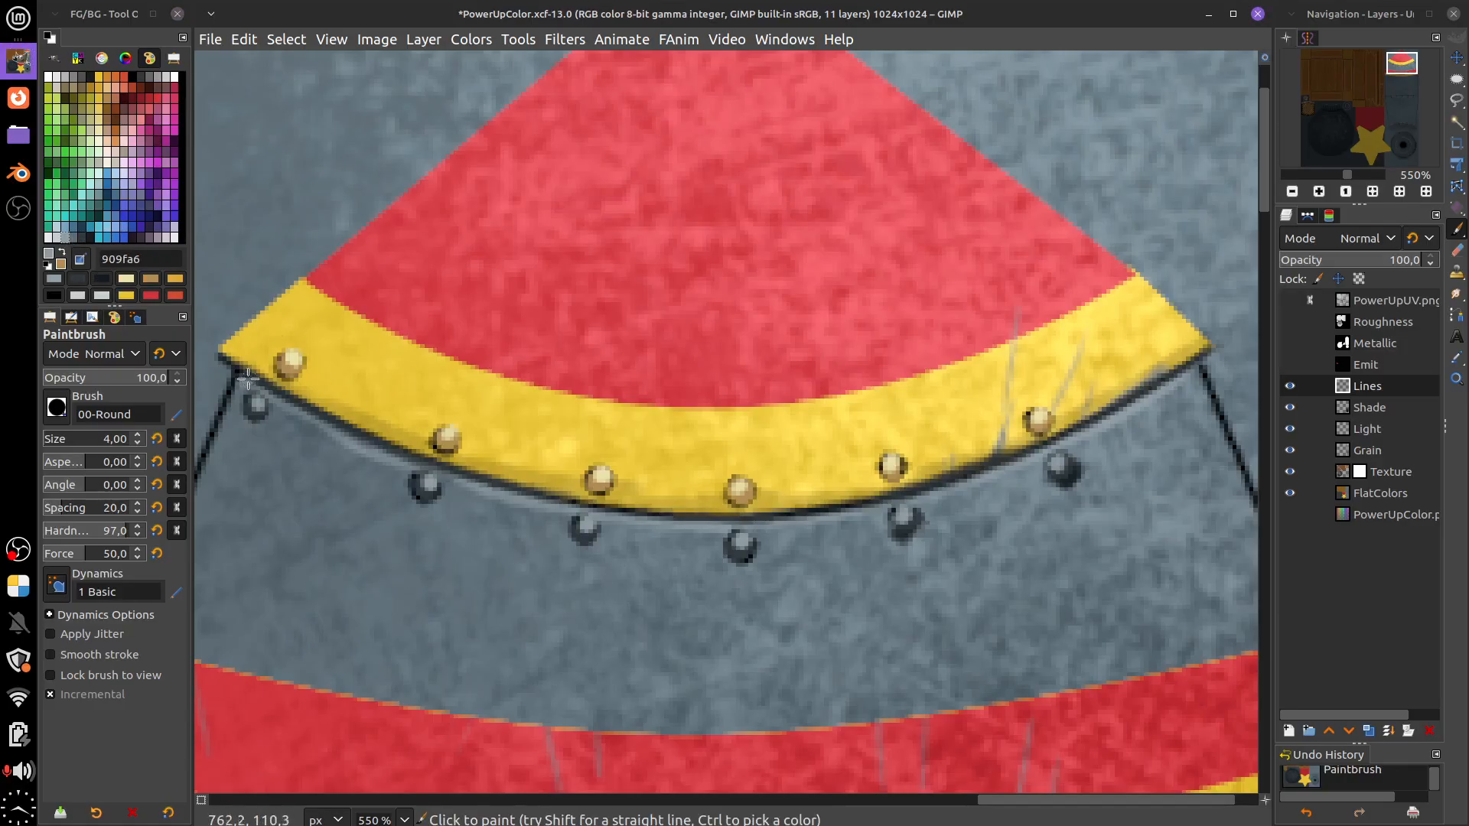
drag(246, 380, 405, 463)
mouse_move(465, 614)
mouse_down()
mouse_move(692, 433)
mouse_move(736, 446)
mouse_up()
drag(415, 472, 512, 233)
scroll(742, 557, down, 5)
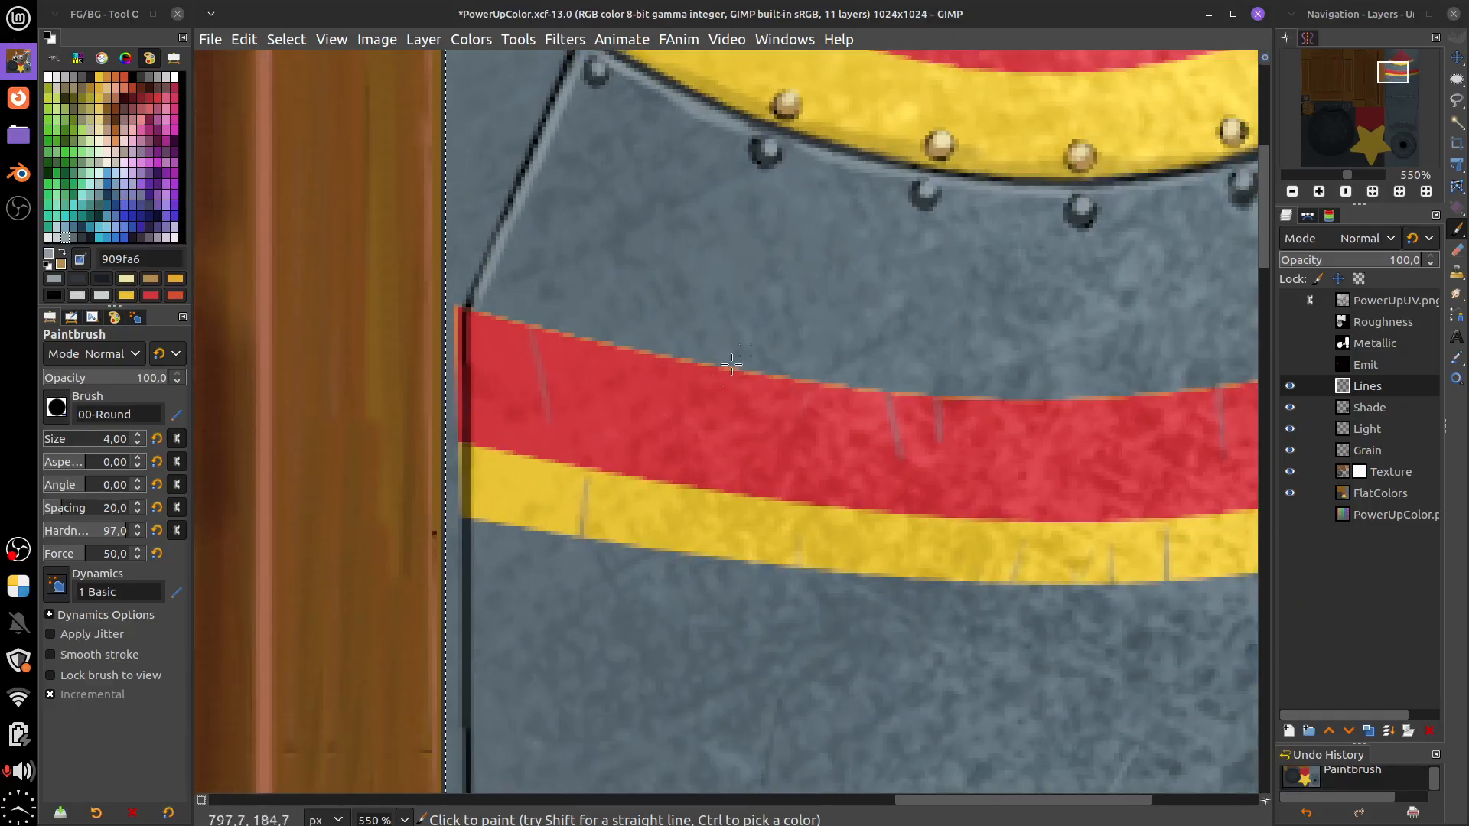
Paint a 909fa6 highlight beside the missile body's left vertical seam, from below the yellow stripe down the gray metal
scroll(743, 556, left, 2)
drag(511, 438, 512, 566)
scroll(513, 551, down, 3)
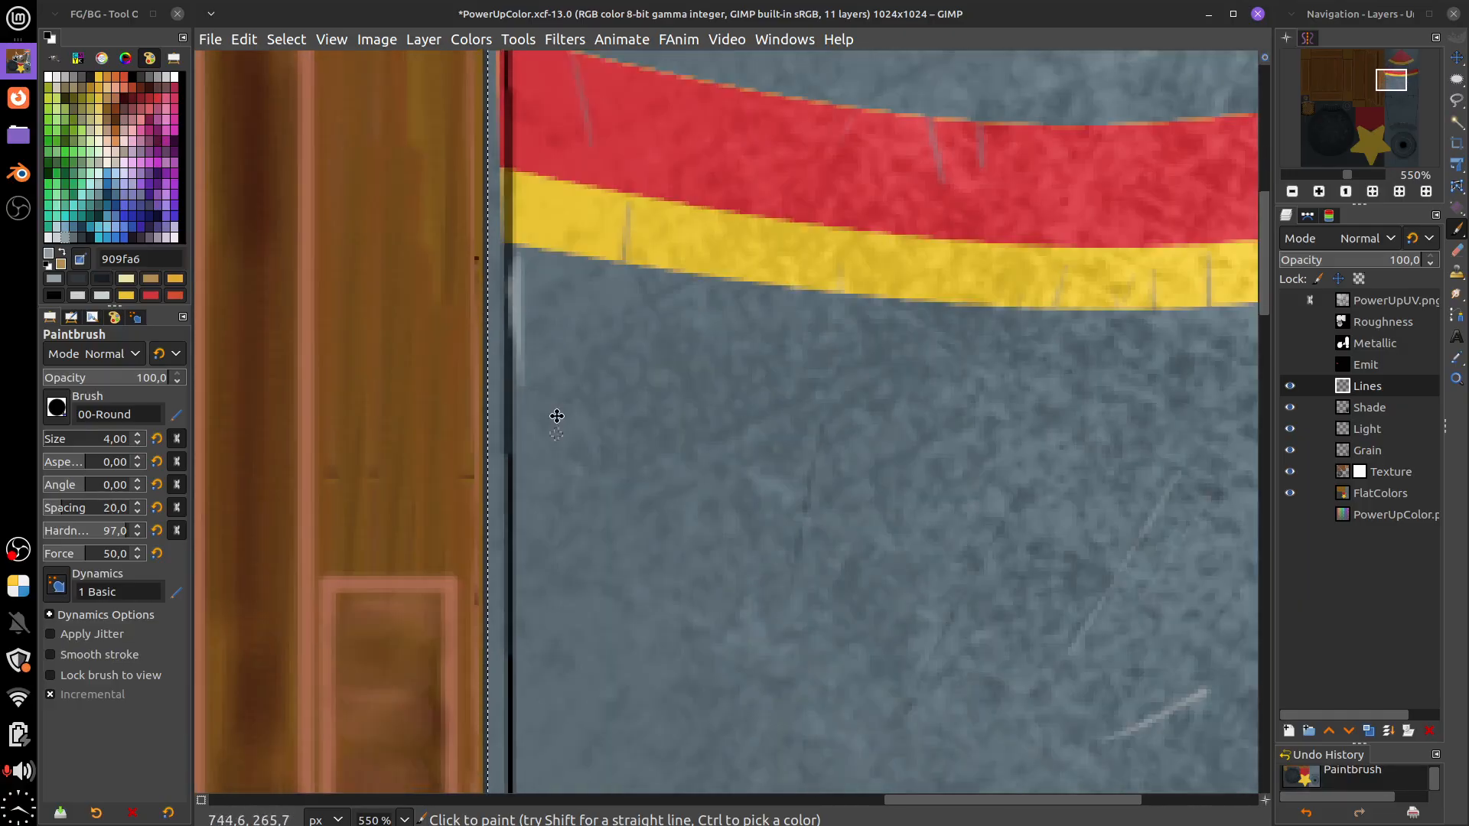
drag(516, 349, 515, 528)
scroll(571, 318, down, 5)
scroll(571, 318, left, 1)
drag(552, 267, 548, 789)
scroll(645, 456, up, 7)
scroll(664, 551, up, 2)
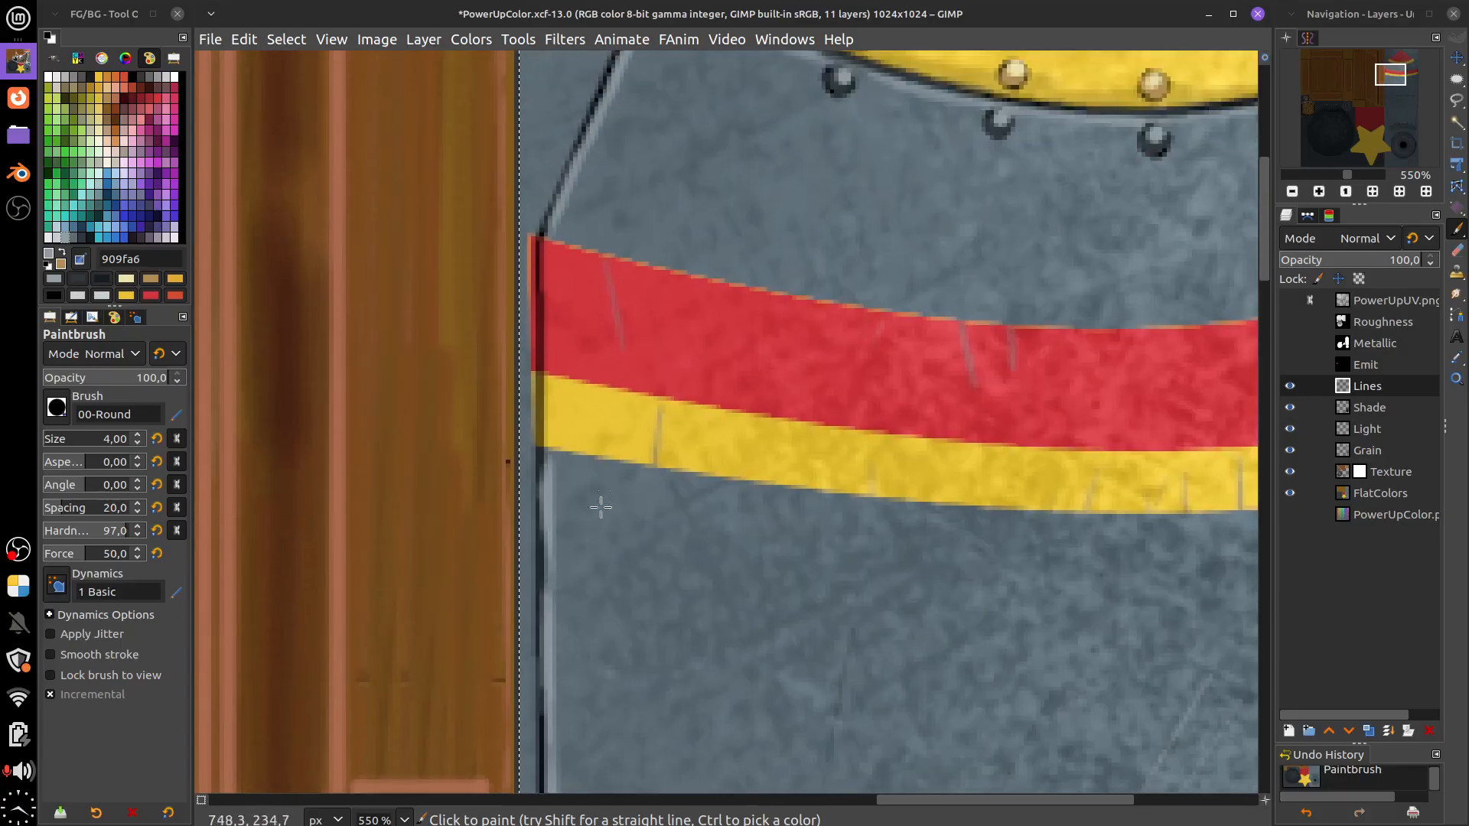
Continue the left seam's highlight across the stripes, using e3d386 on the yellow and d95d64 on the red
click(98, 120)
drag(557, 406, 553, 430)
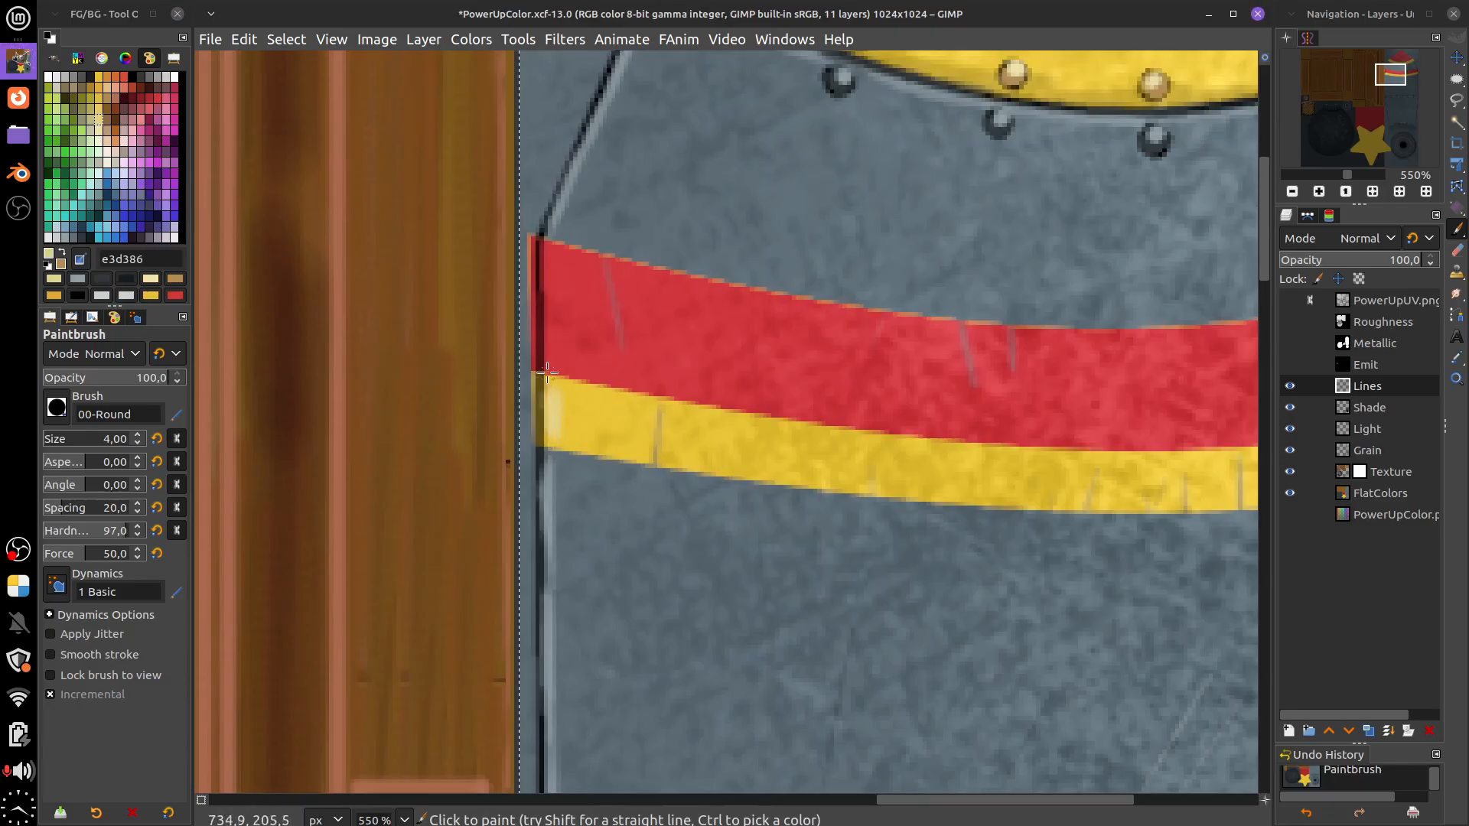
click(149, 109)
mouse_move(561, 356)
mouse_down()
mouse_move(551, 360)
mouse_move(552, 255)
mouse_up()
Set the paintbrush to Multiply with color 31393d and shade the missile's right seam across the red and yellow stripes
scroll(981, 628, right, 10)
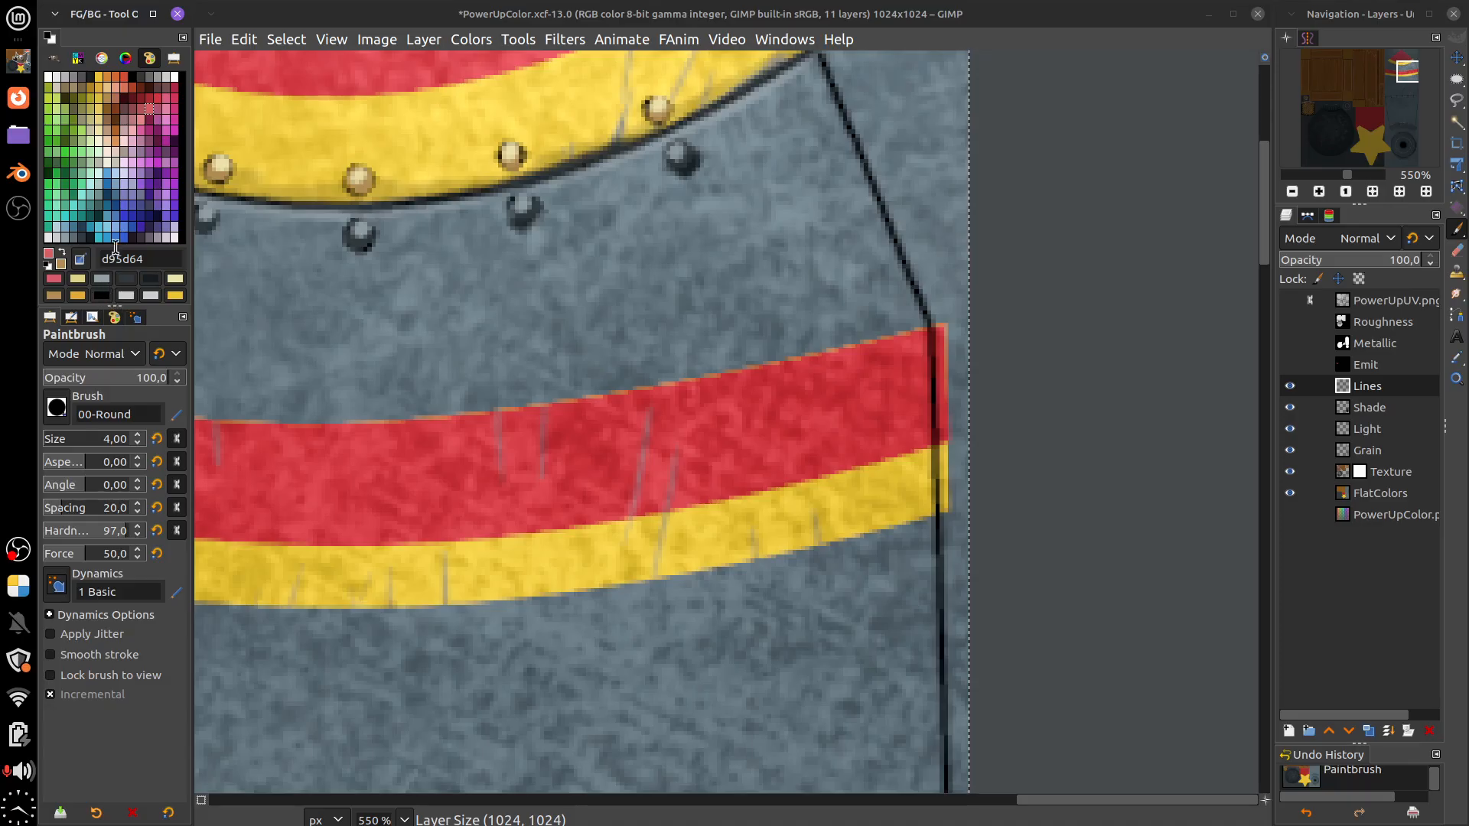
click(150, 100)
click(82, 237)
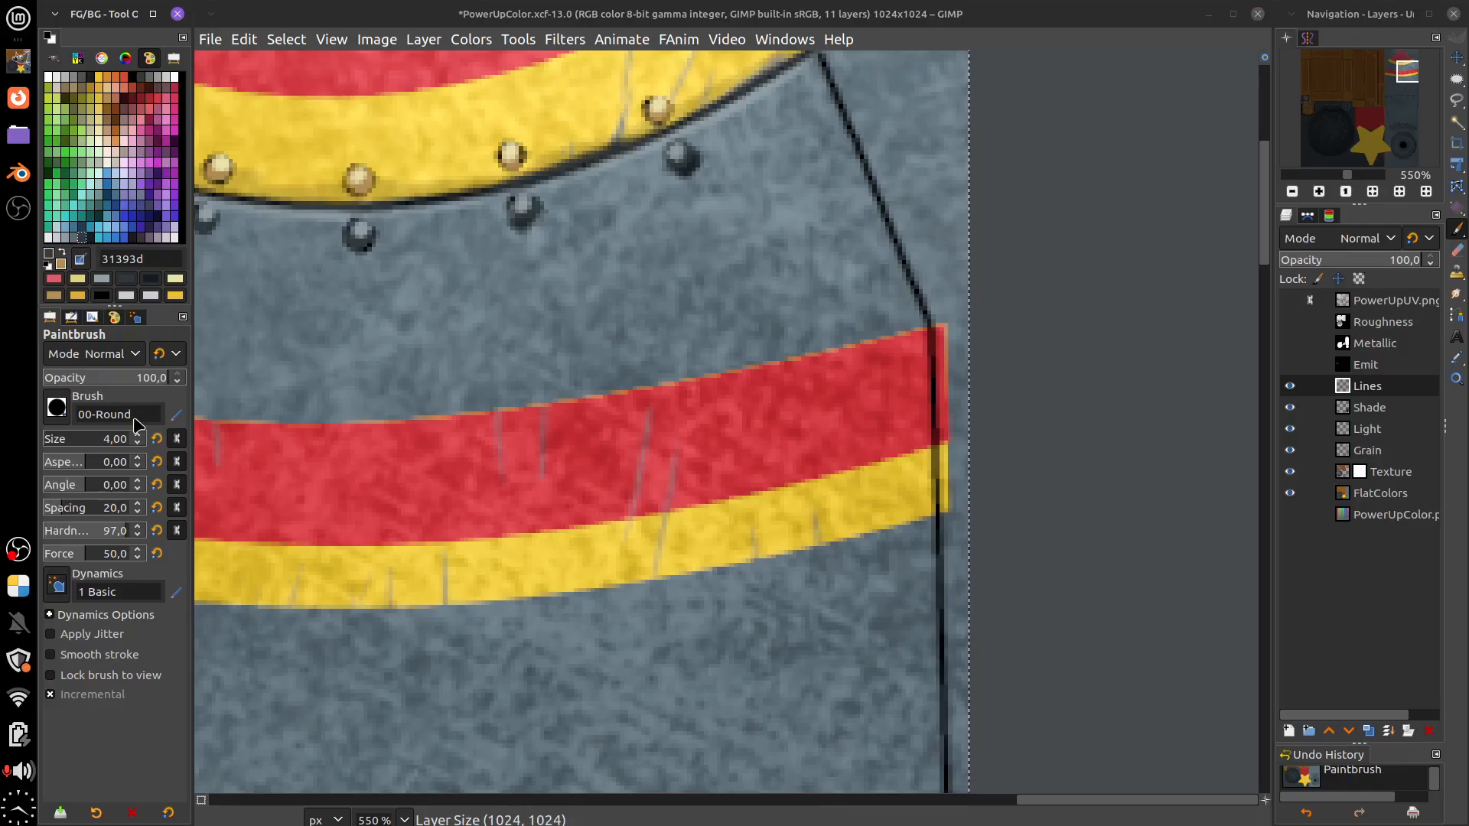
click(115, 357)
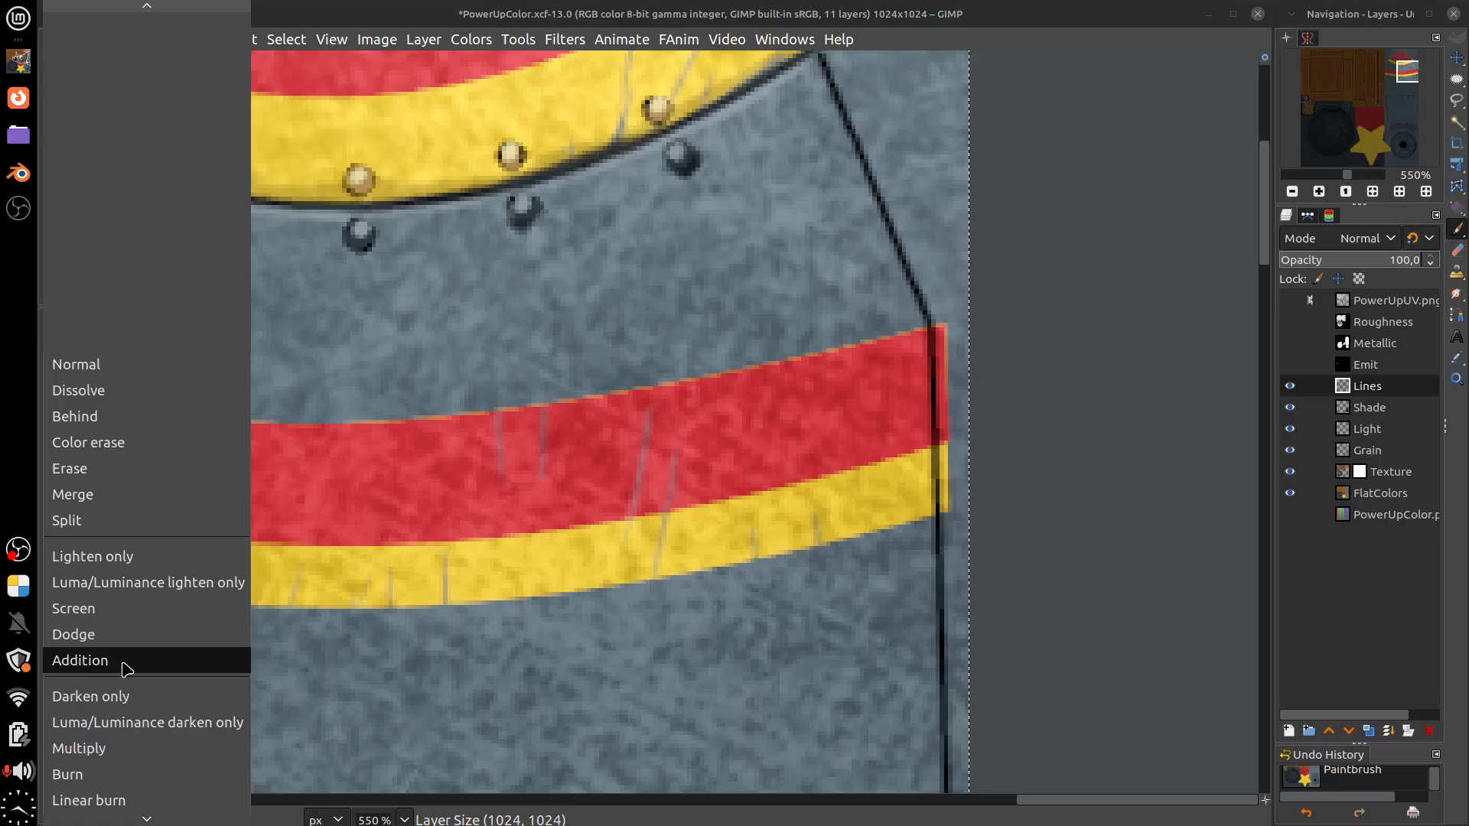
click(129, 748)
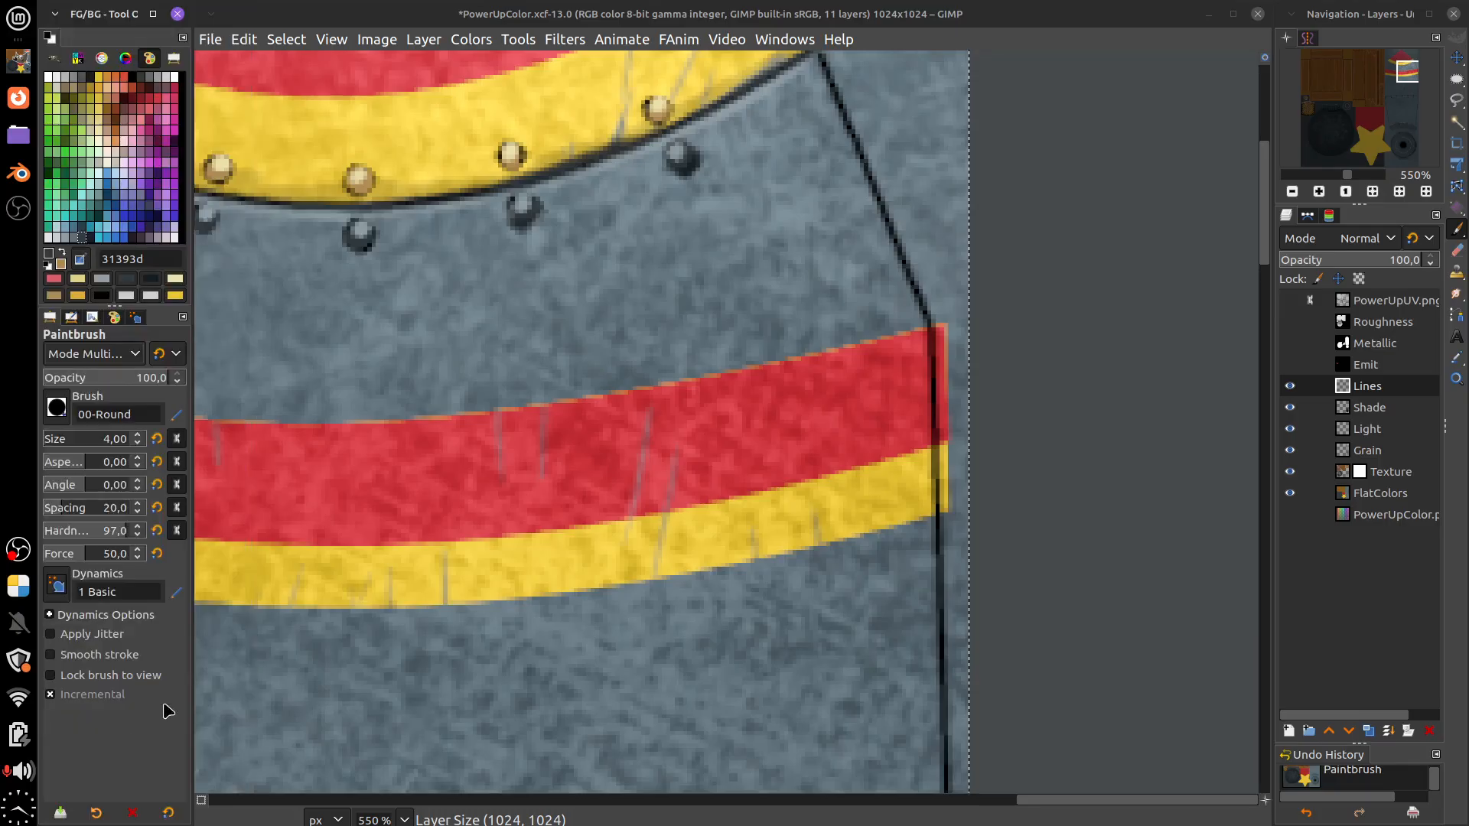
mouse_move(819, 76)
mouse_down()
mouse_move(935, 368)
mouse_move(925, 345)
mouse_move(925, 482)
mouse_move(933, 414)
mouse_up()
key(ctrl+z)
drag(934, 334, 928, 589)
Shade the inner side of the missile's right vertical seam down the gray body to the horizontal riveted seam
scroll(920, 478, down, 3)
scroll(920, 477, down, 2)
drag(903, 244, 914, 689)
scroll(898, 346, down, 5)
drag(892, 268, 903, 688)
scroll(903, 712, down, 4)
drag(881, 398, 885, 578)
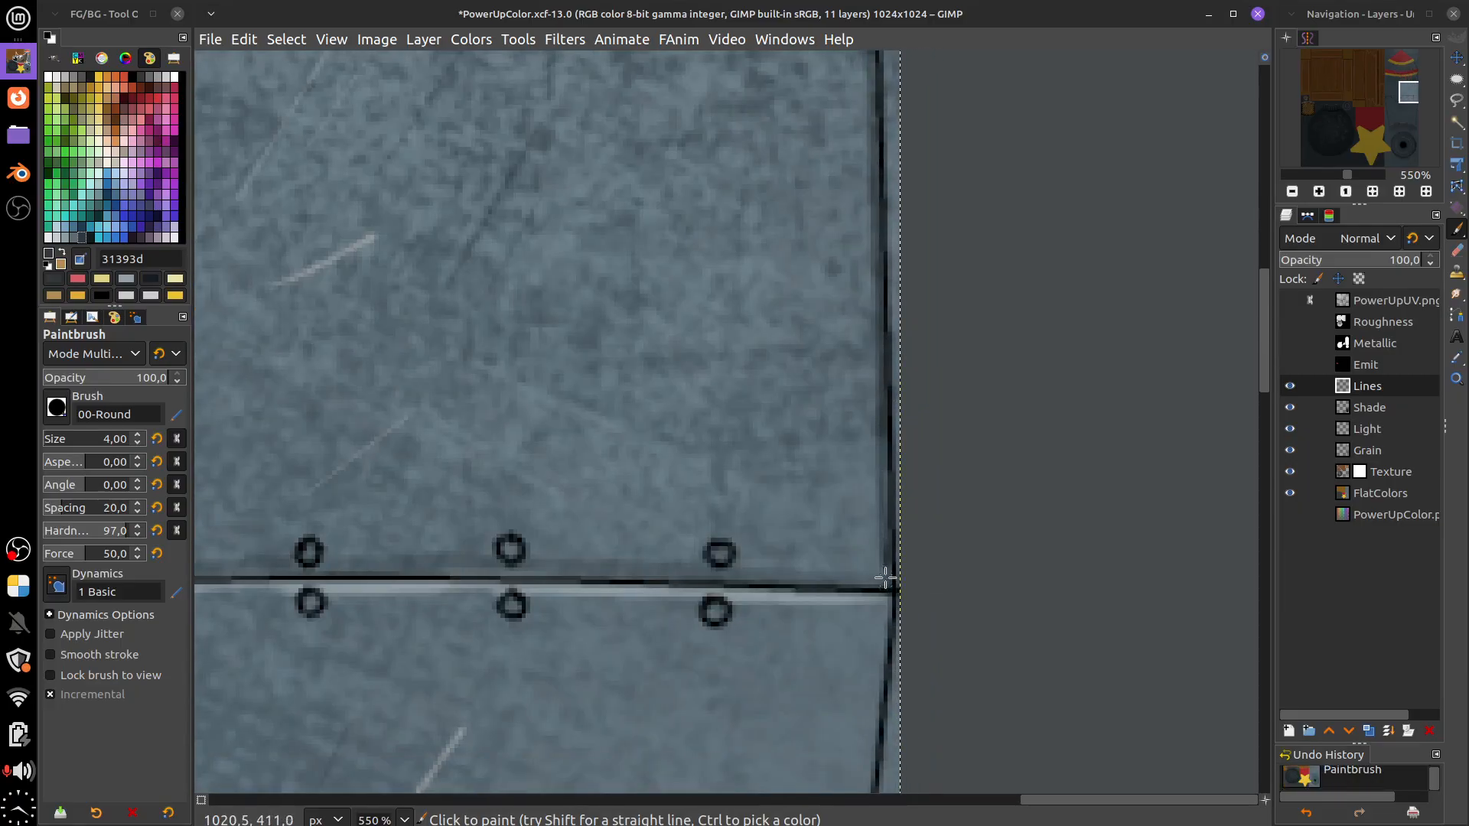
Shade along the left half of the body's horizontal riveted seam with 31393d in Multiply mode
scroll(813, 675, left, 6)
scroll(903, 582, down, 3)
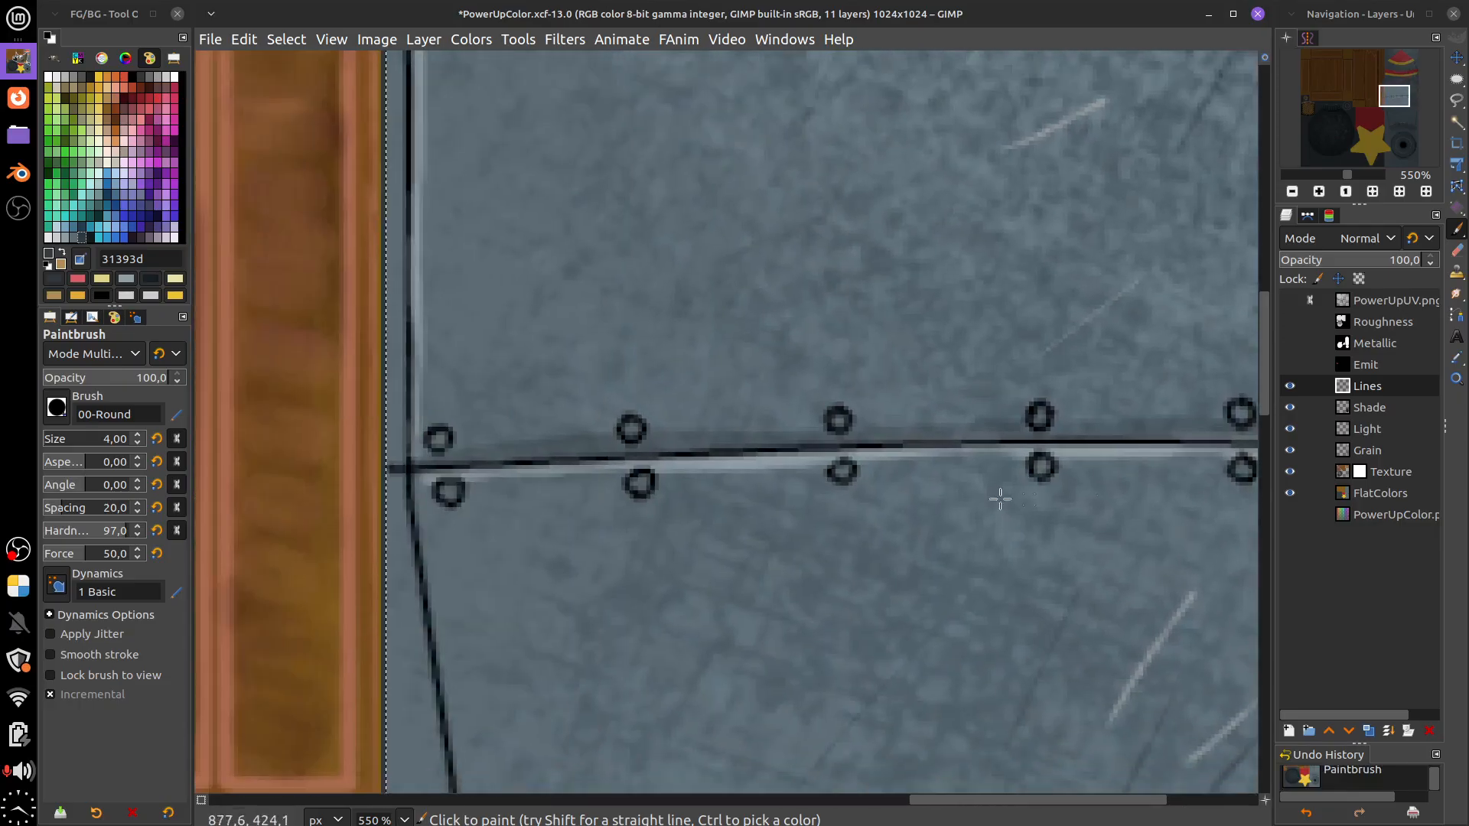
mouse_move(435, 472)
mouse_down()
mouse_move(493, 455)
mouse_move(753, 454)
mouse_up()
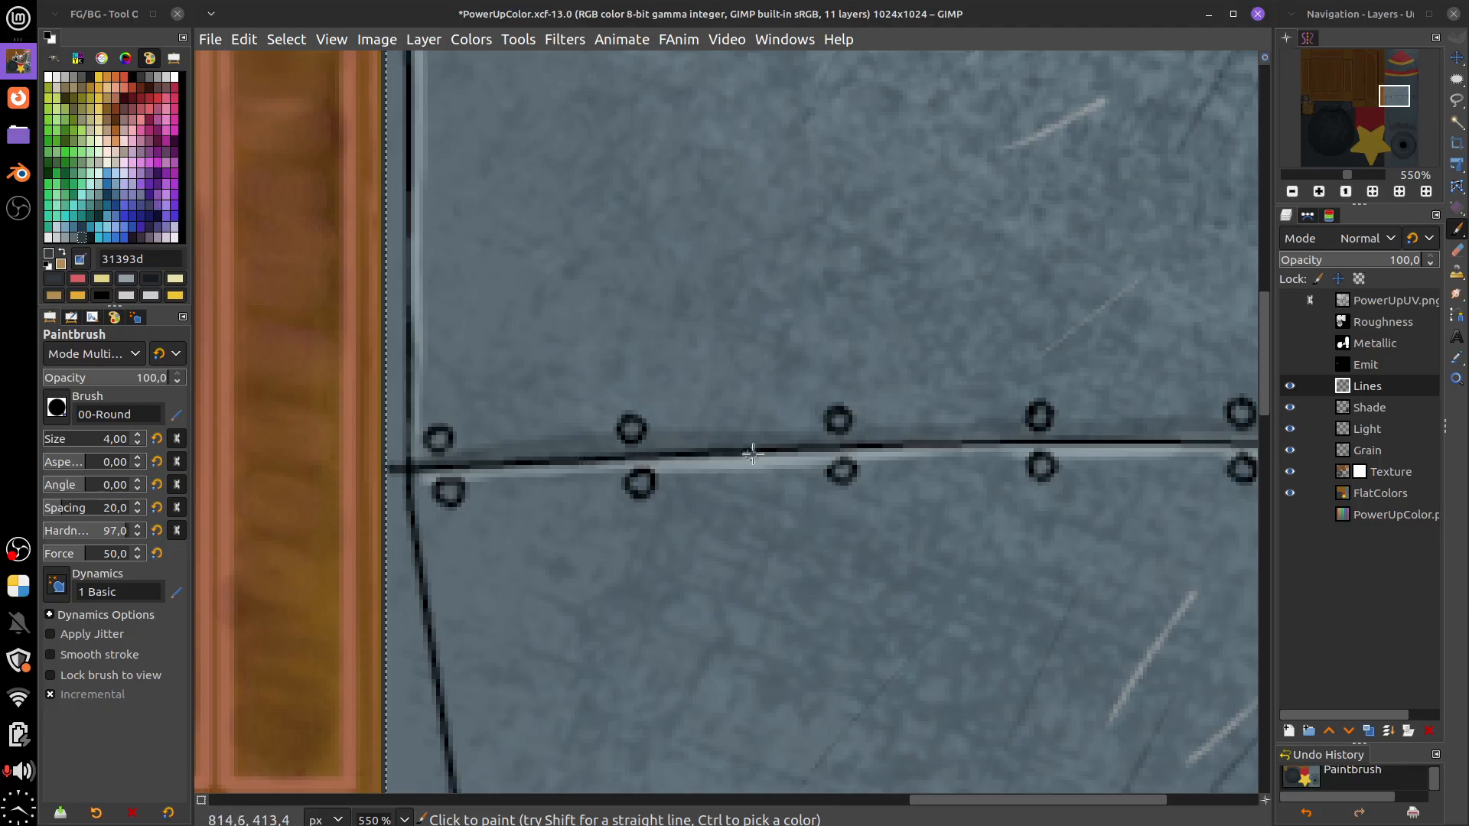
drag(503, 458, 941, 448)
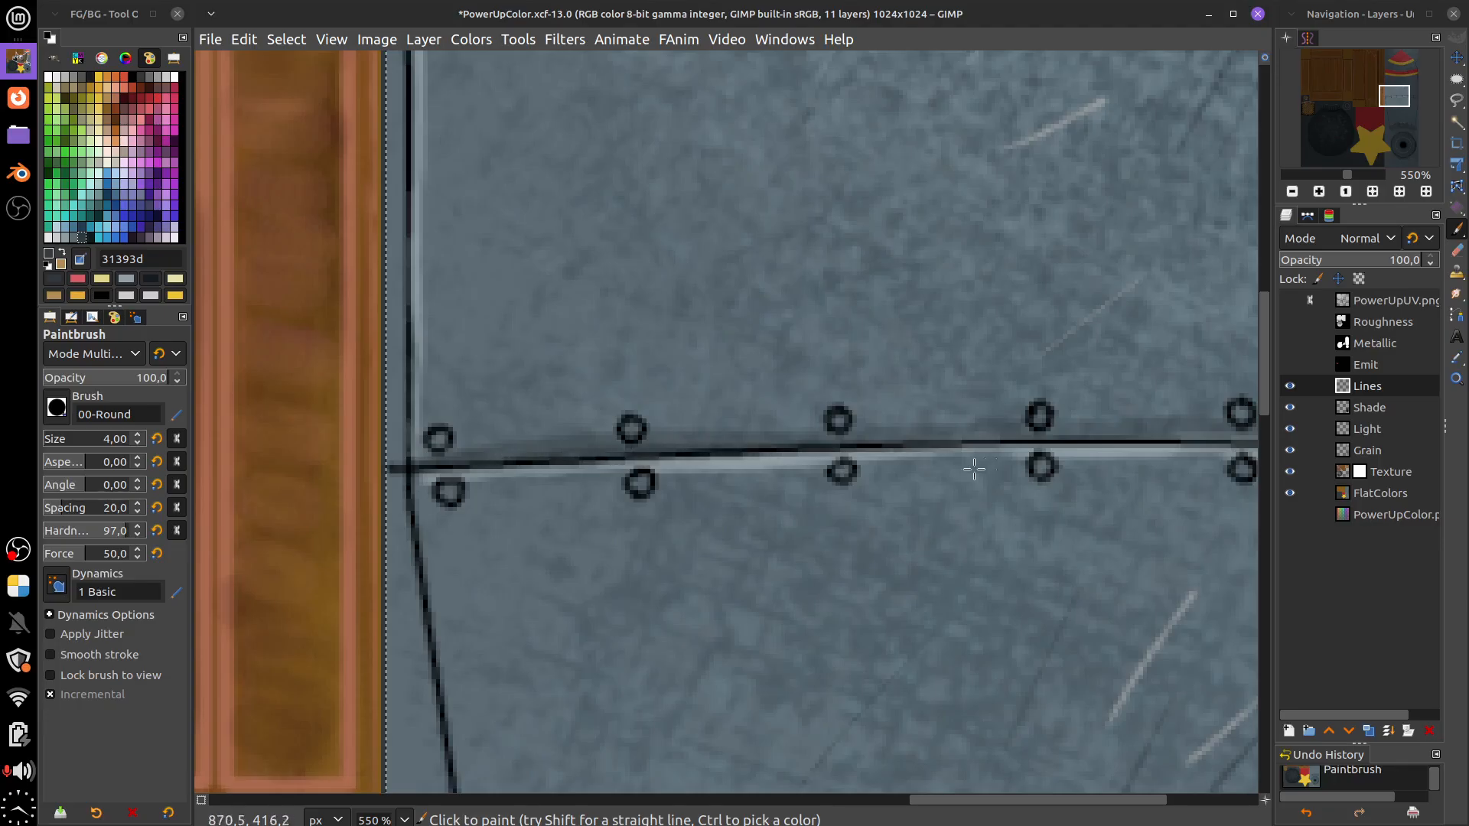
scroll(792, 520, up, 1)
scroll(792, 520, right, 1)
drag(638, 465, 769, 463)
scroll(887, 544, right, 6)
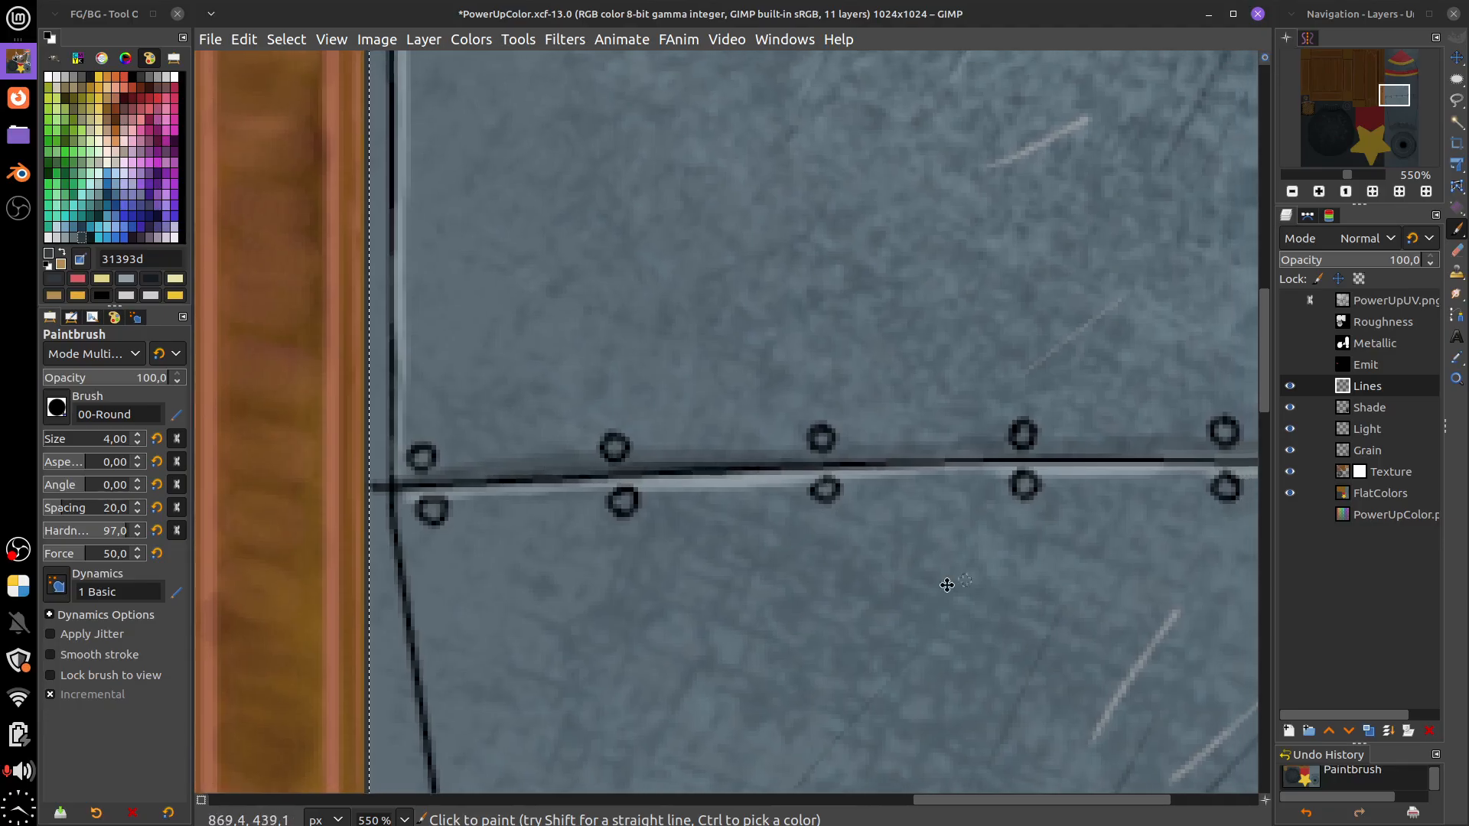
Return the paintbrush's blending mode to Normal
scroll(684, 691, up, 3)
scroll(683, 691, up, 5)
scroll(683, 691, right, 5)
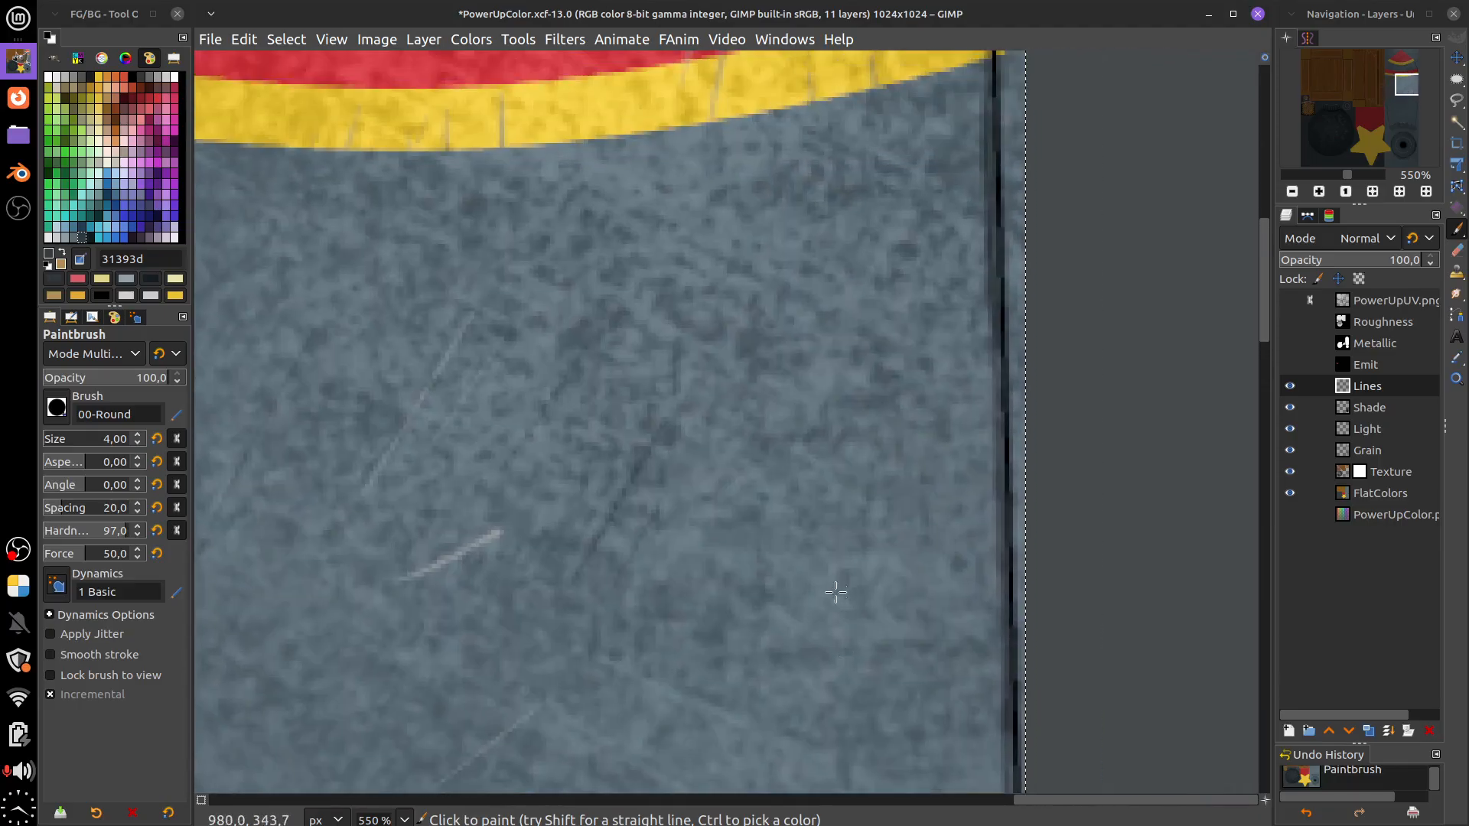
scroll(597, 474, left, 10)
scroll(597, 475, up, 2)
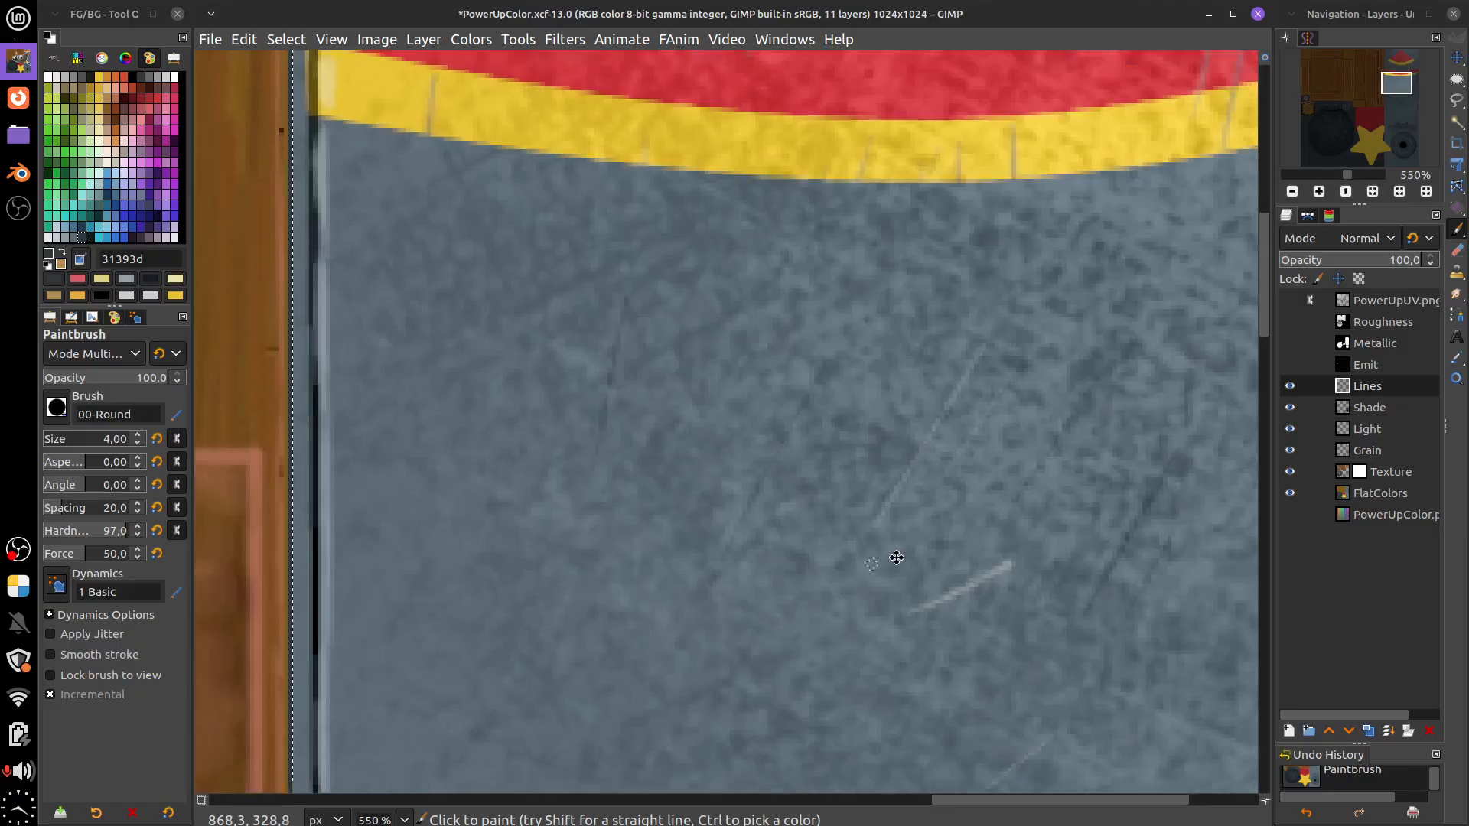
scroll(835, 595, up, 2)
scroll(799, 652, right, 1)
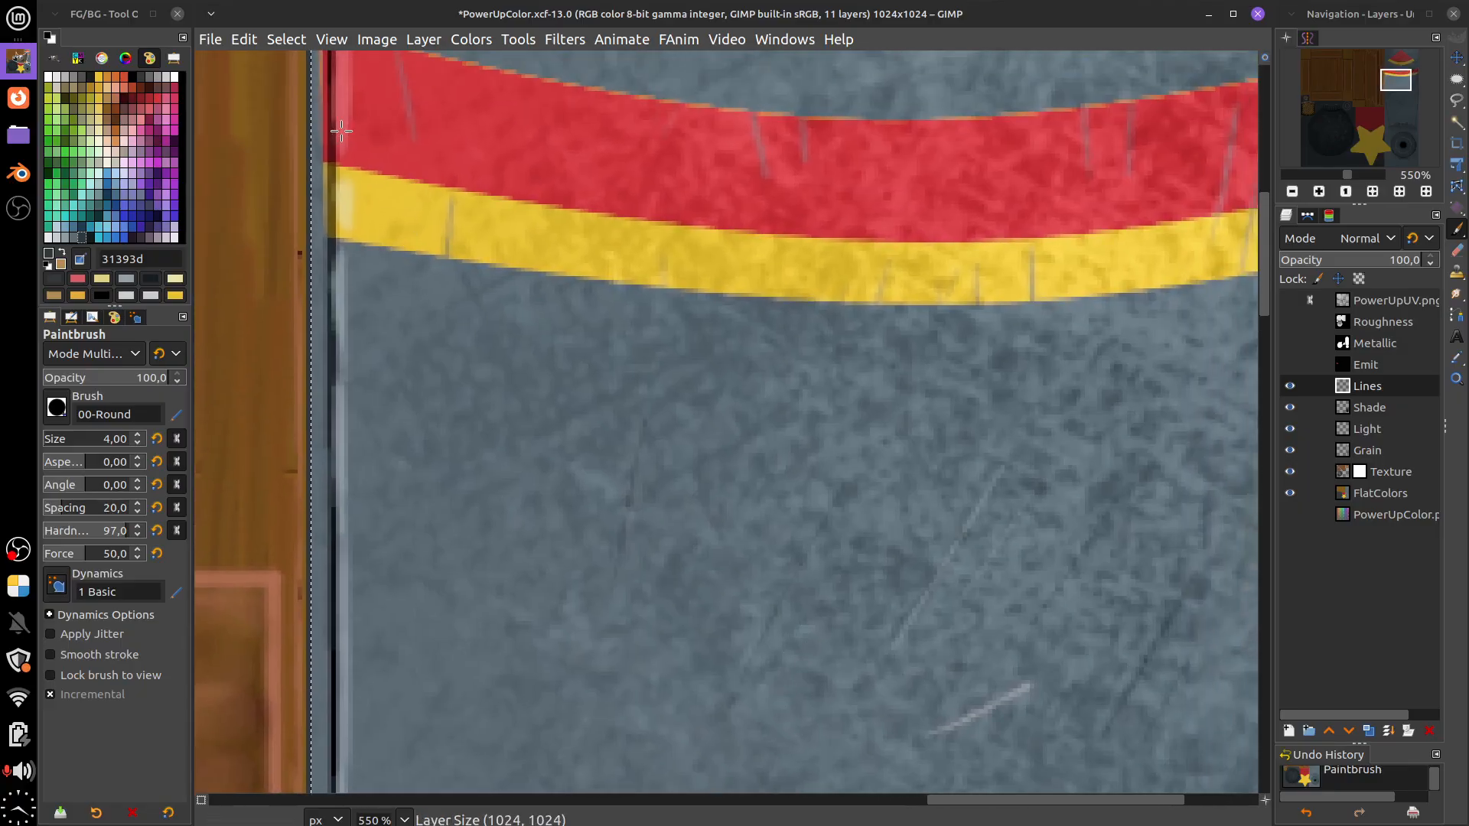
click(115, 353)
click(149, 37)
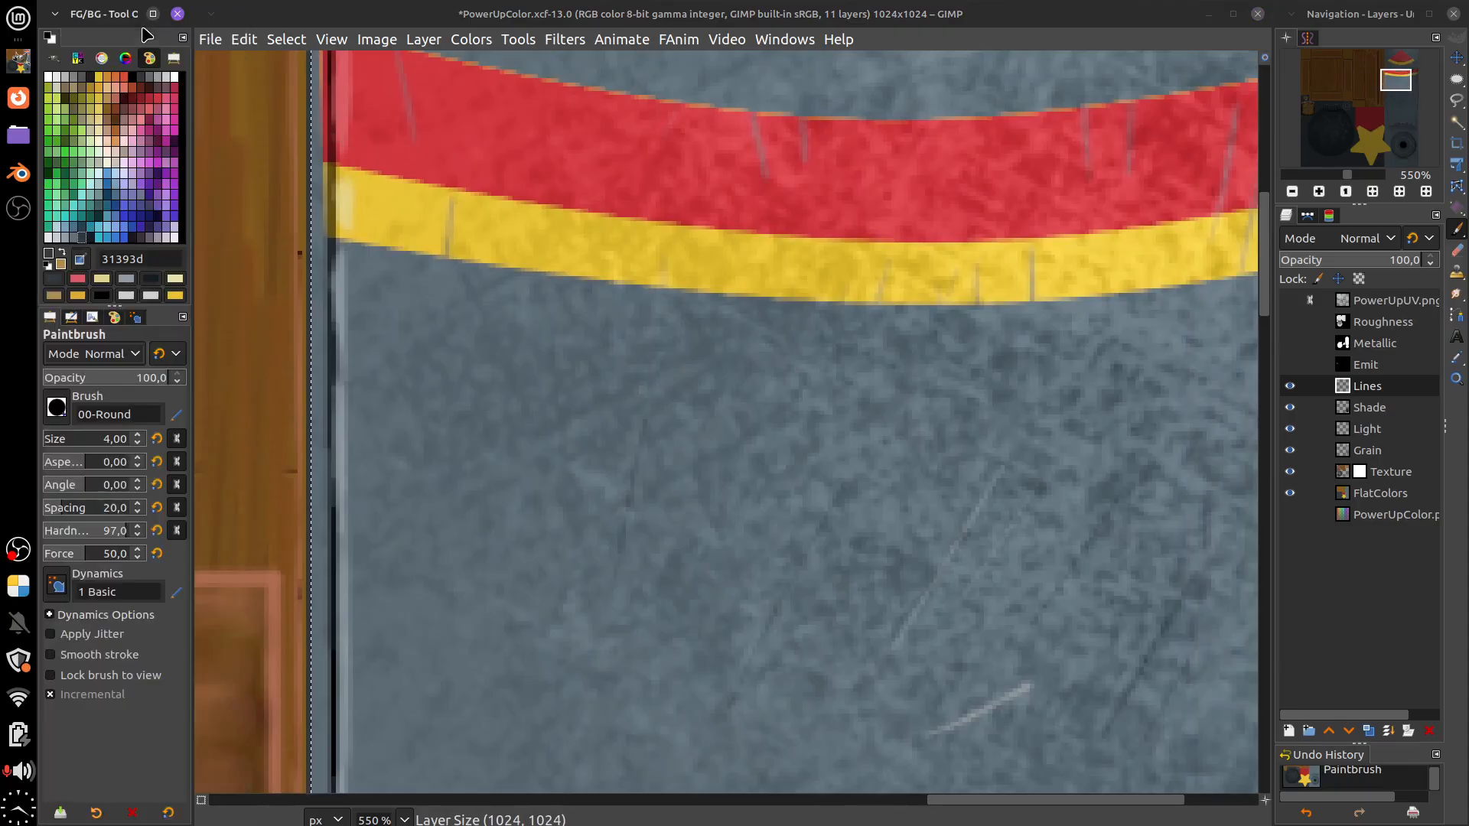
Export the texture to PowerUpColor.png, switch to Blender and reload the PowerColor image
scroll(722, 429, down, 3)
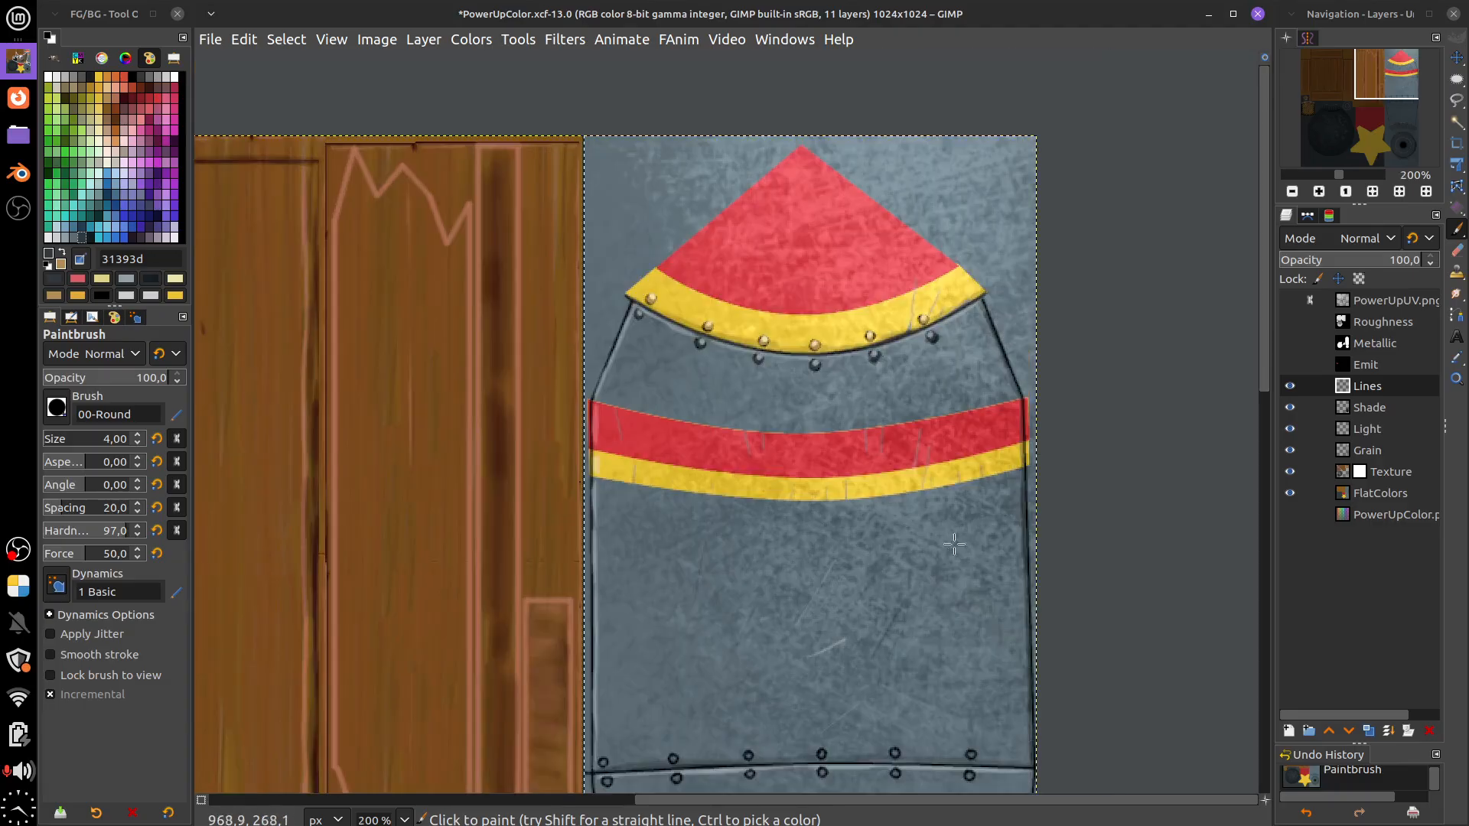
drag(959, 614, 945, 599)
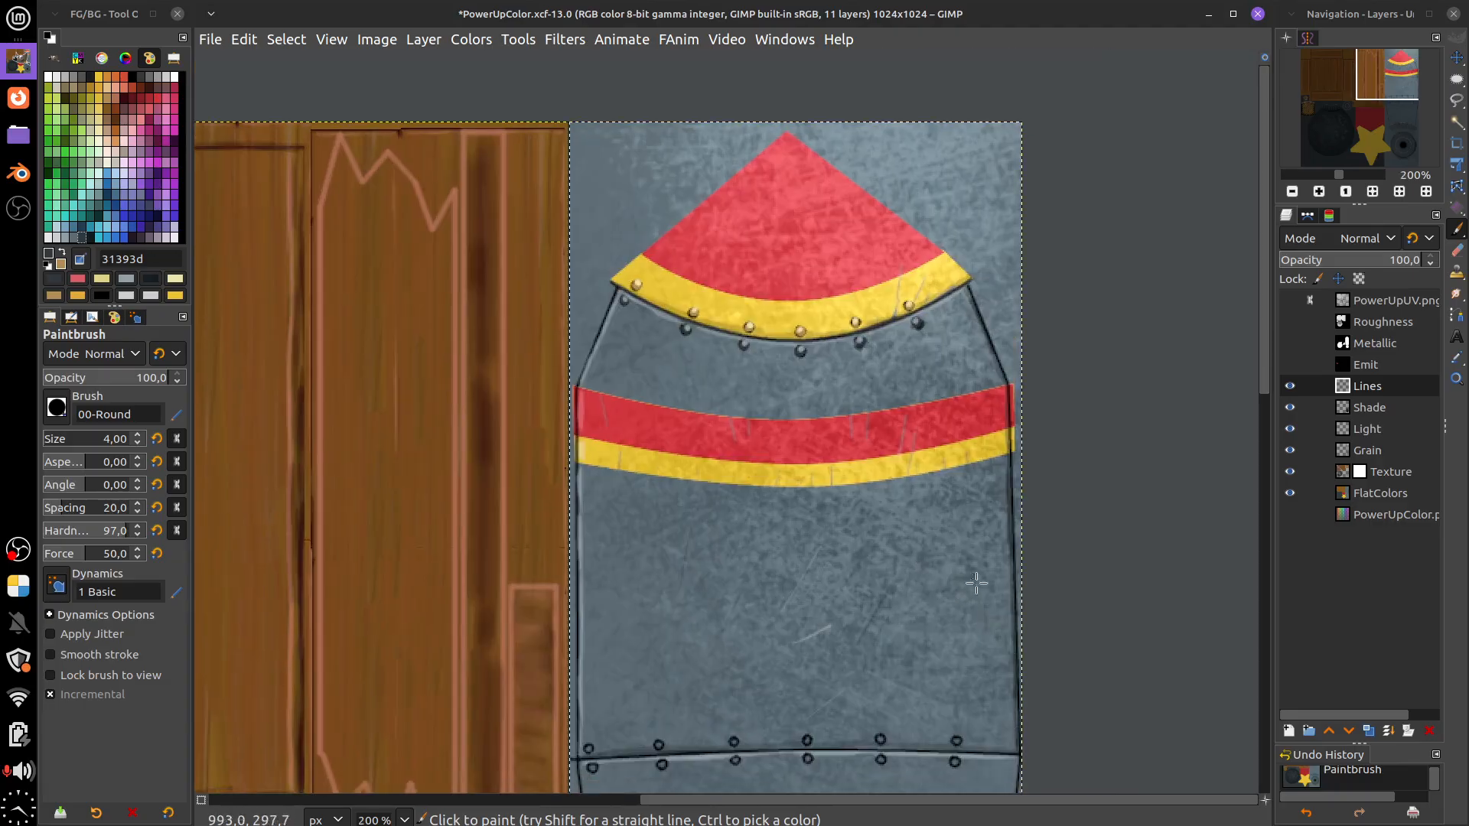
scroll(968, 644, down, 5)
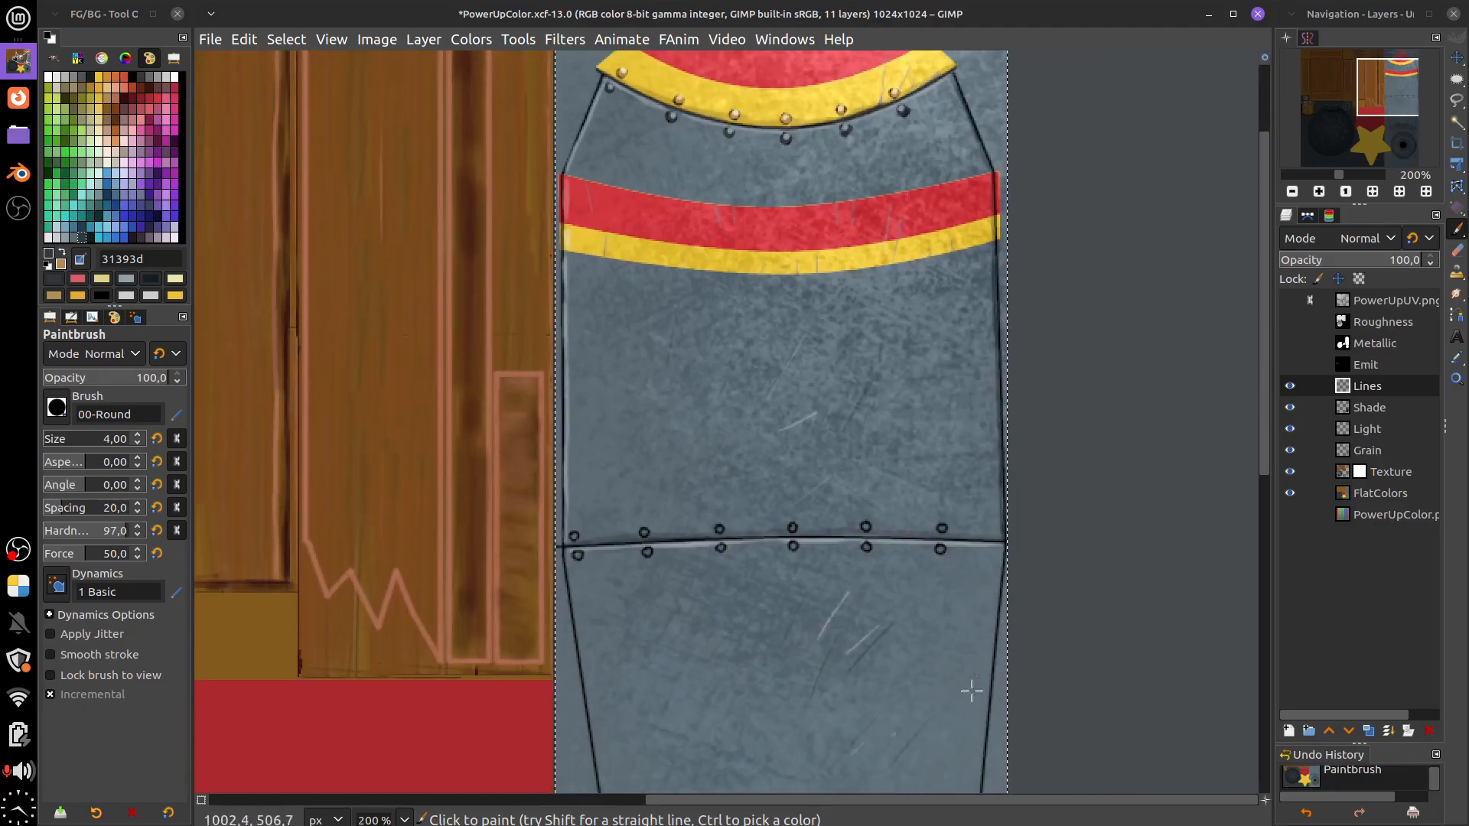
drag(954, 716, 946, 445)
drag(953, 387, 927, 782)
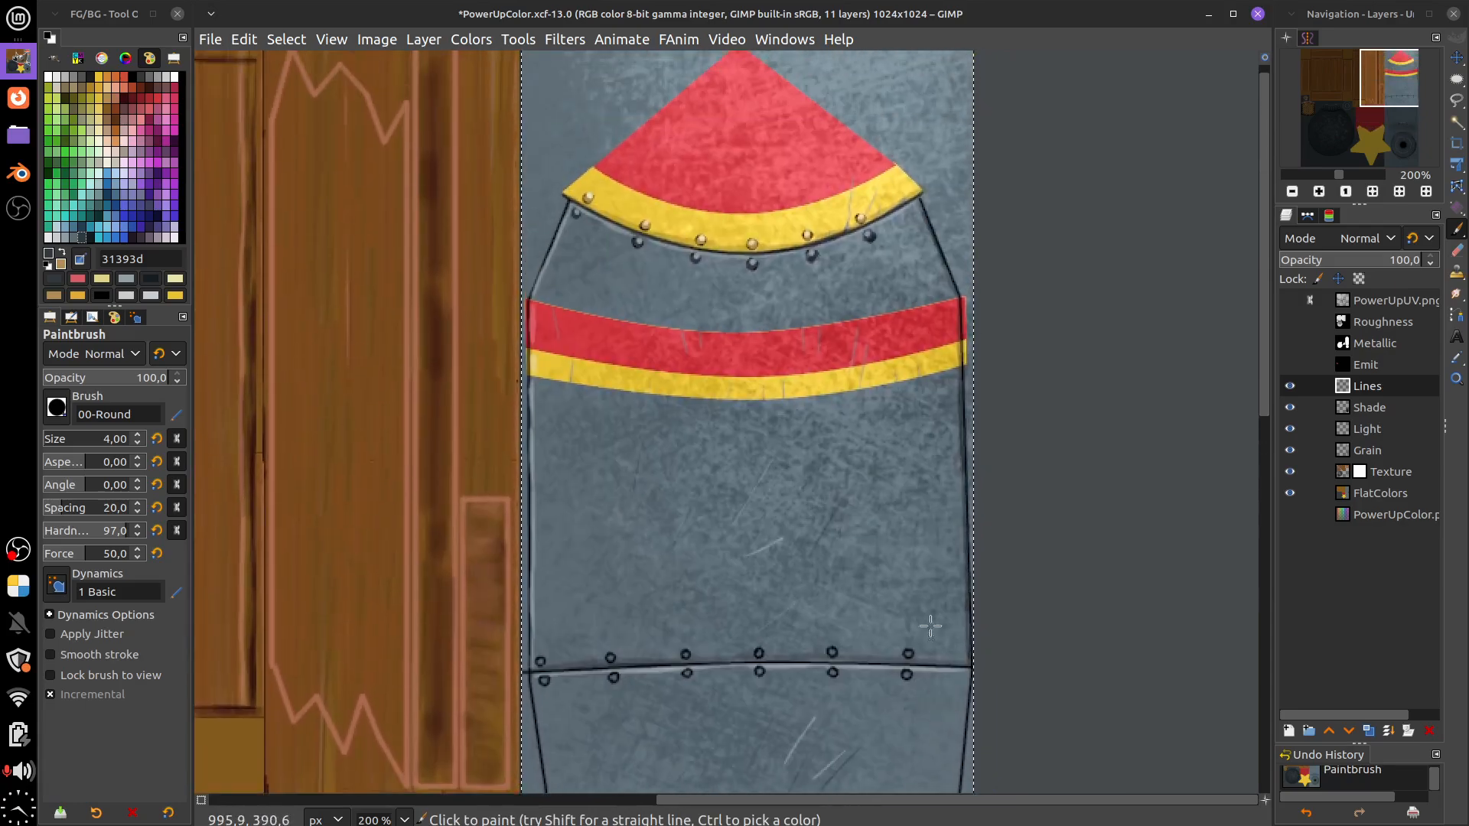
click(210, 39)
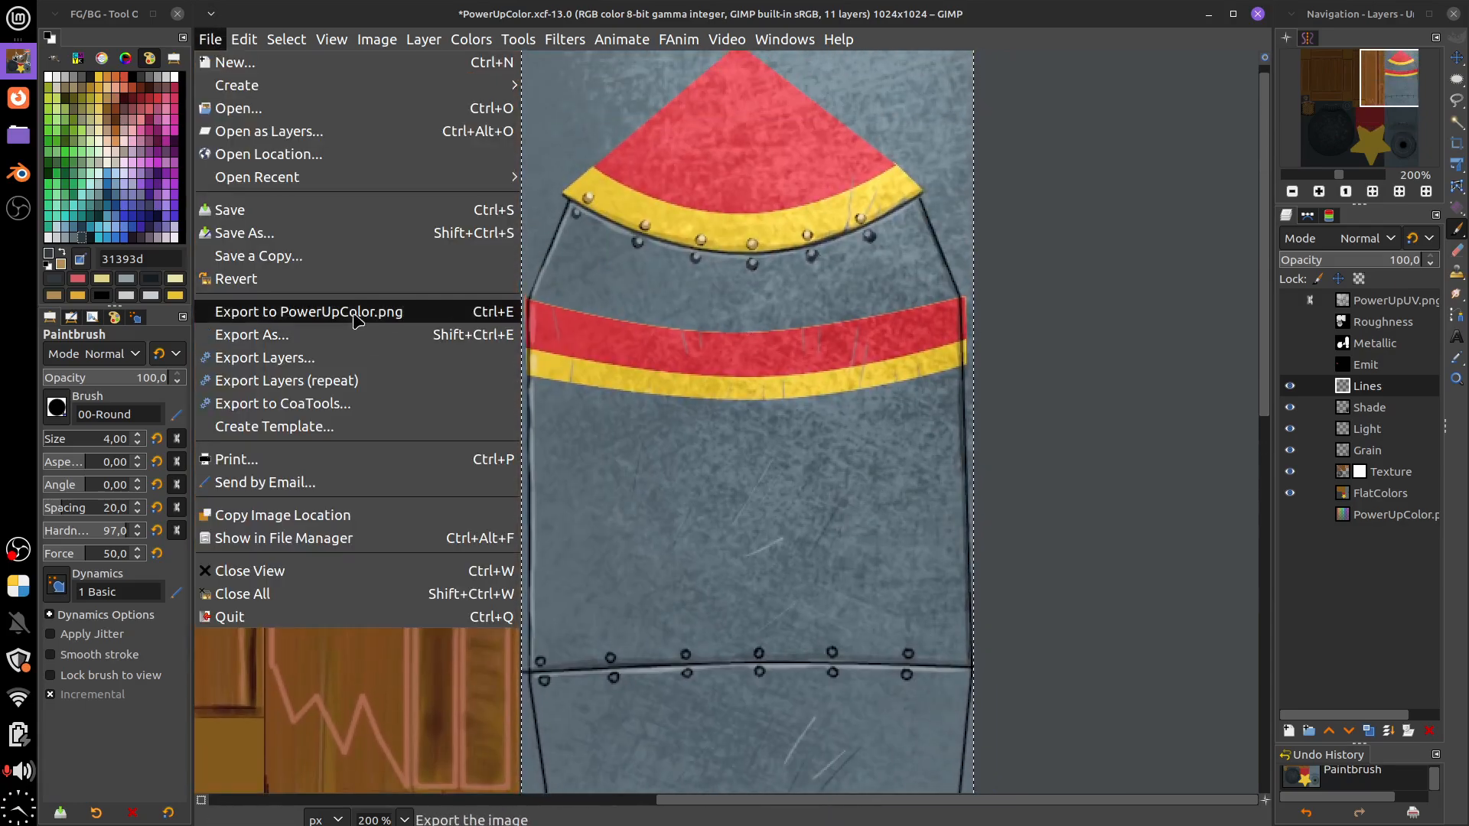
click(261, 311)
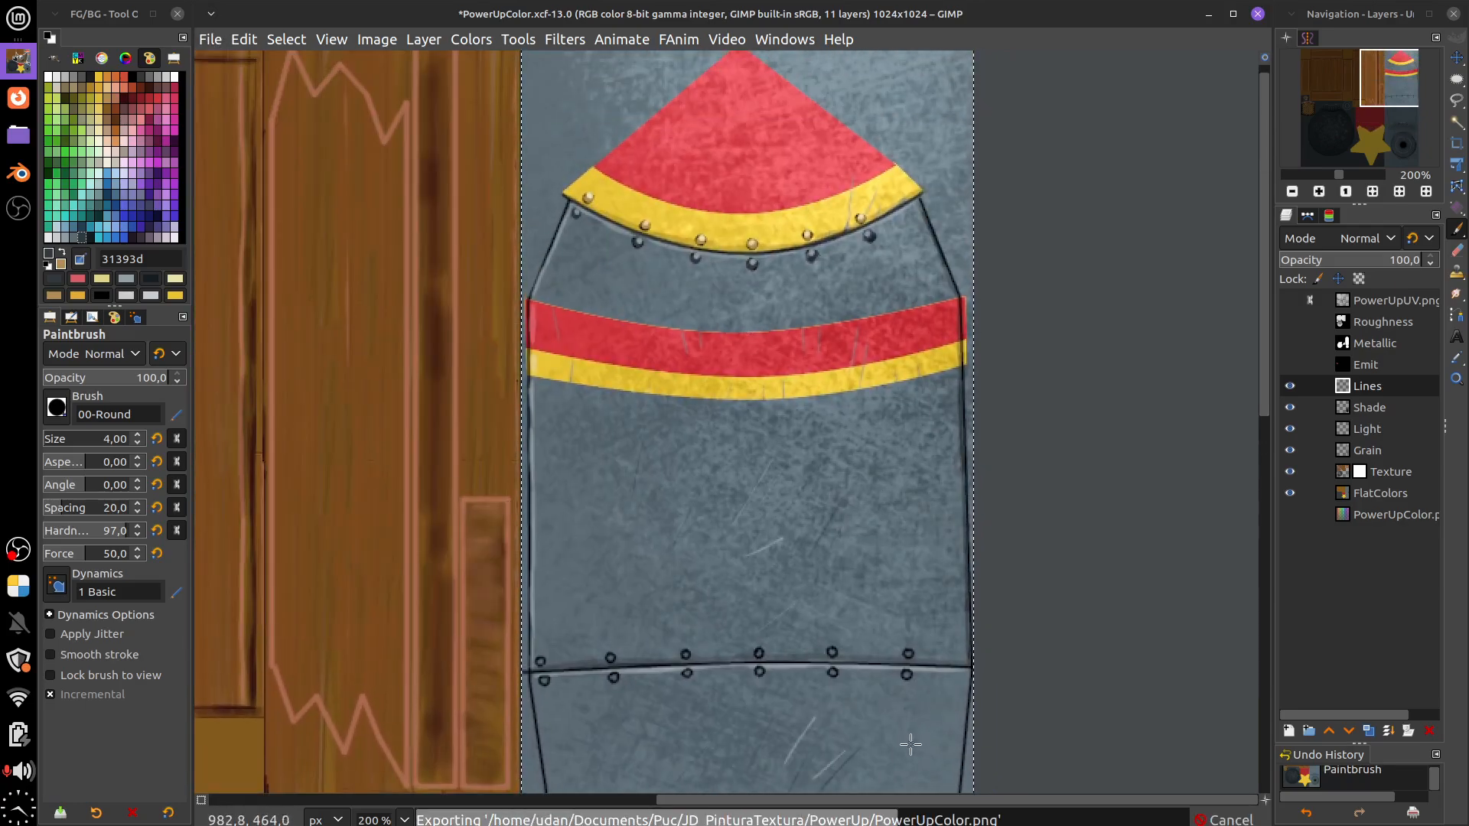
click(18, 172)
click(230, 73)
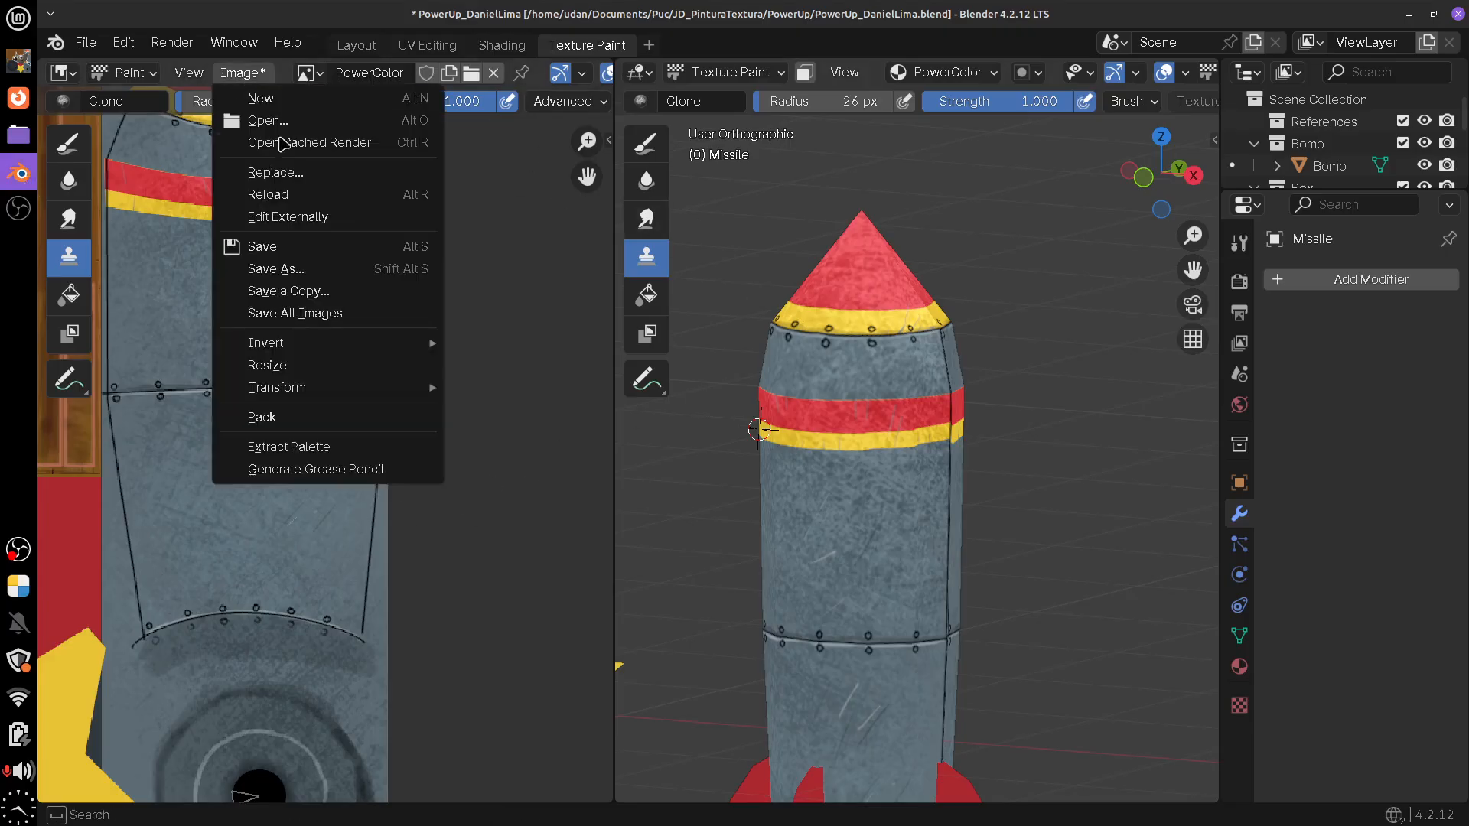
click(320, 199)
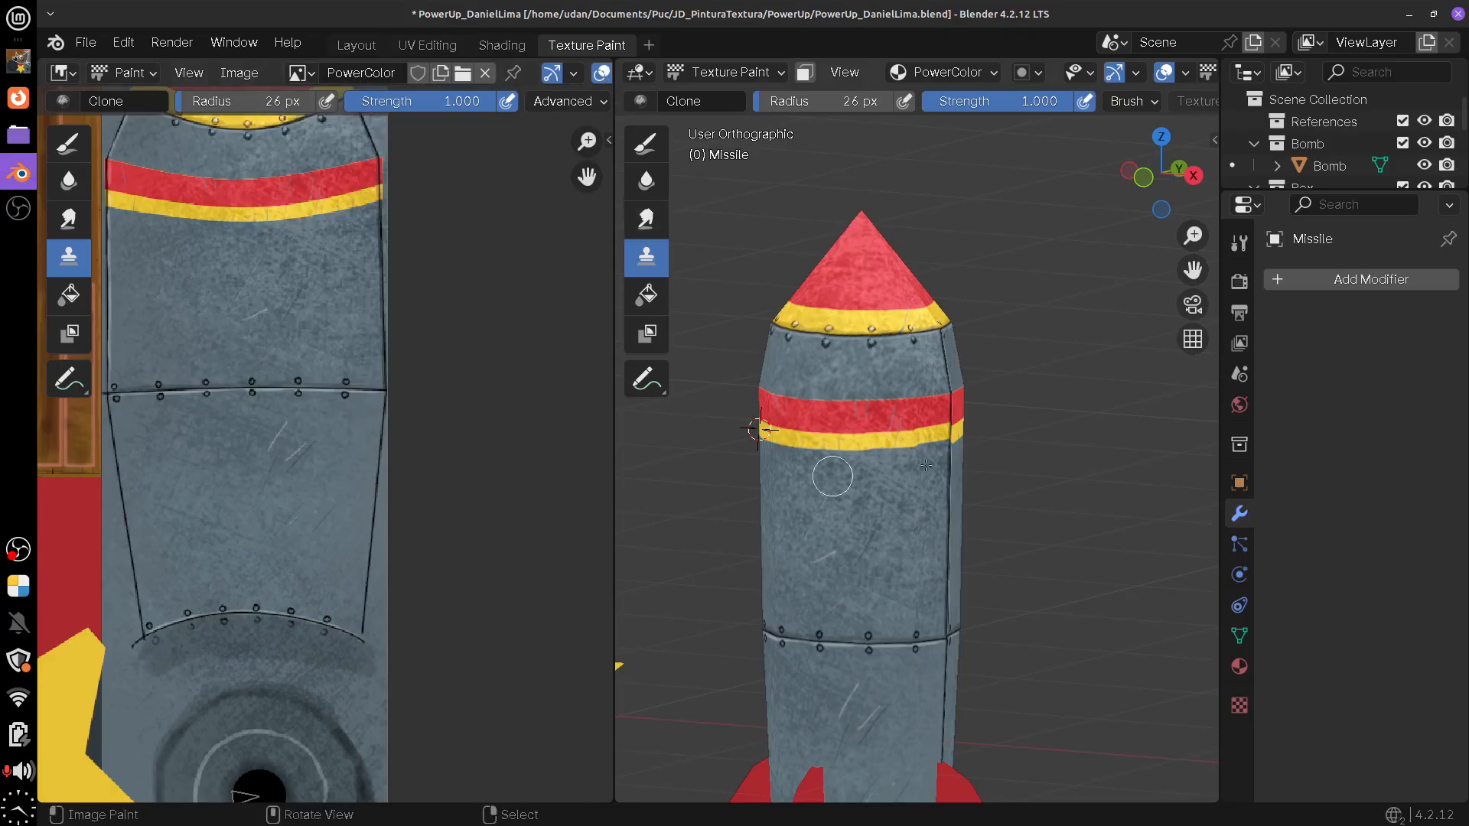
Examine the seams, rivets and stripes on the missile model from several sides and distances, and return to GIMP
drag(822, 469, 973, 447)
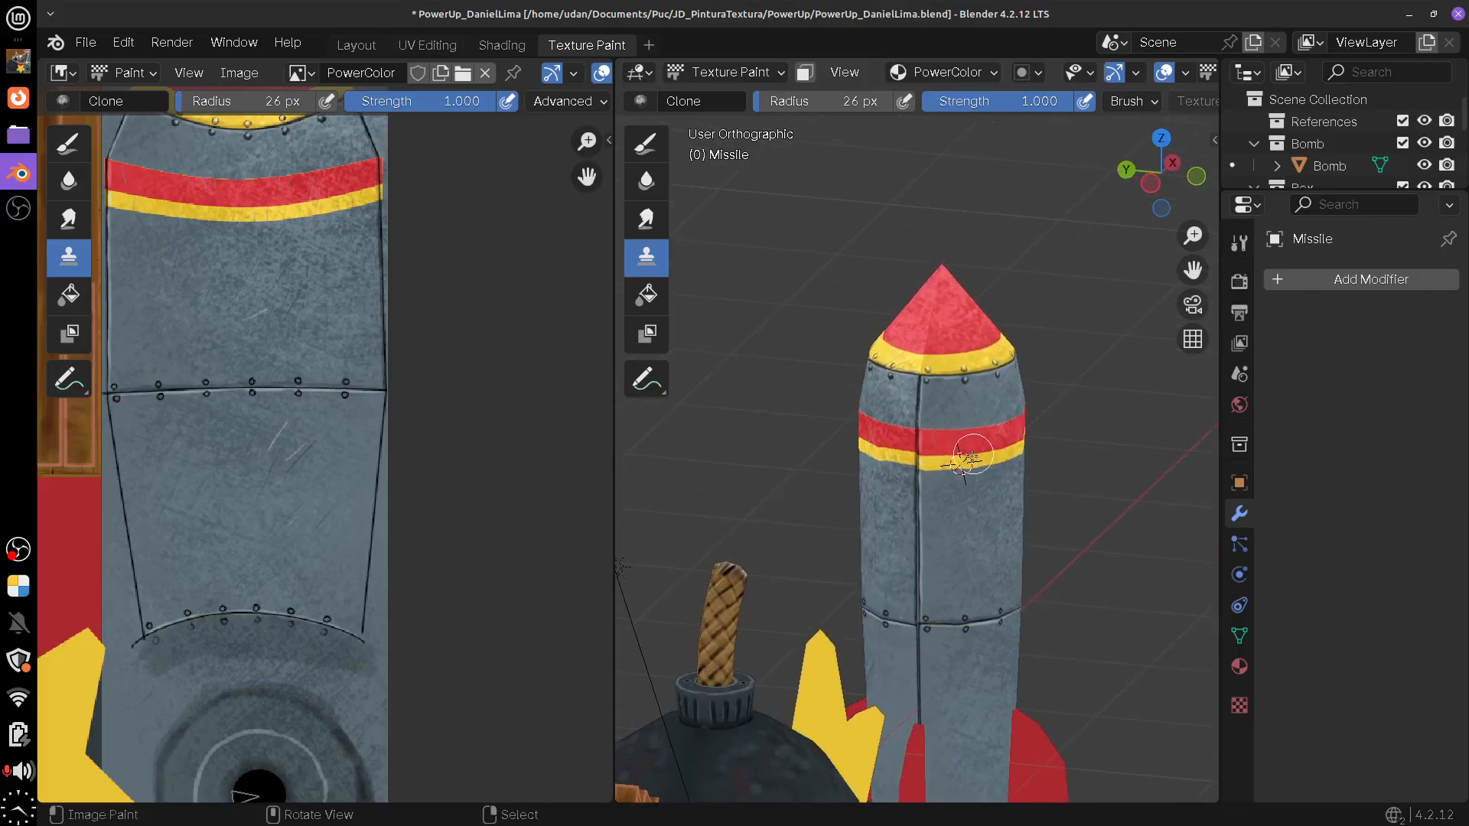
mouse_move(918, 551)
mouse_down()
mouse_move(1021, 594)
mouse_move(911, 479)
mouse_up()
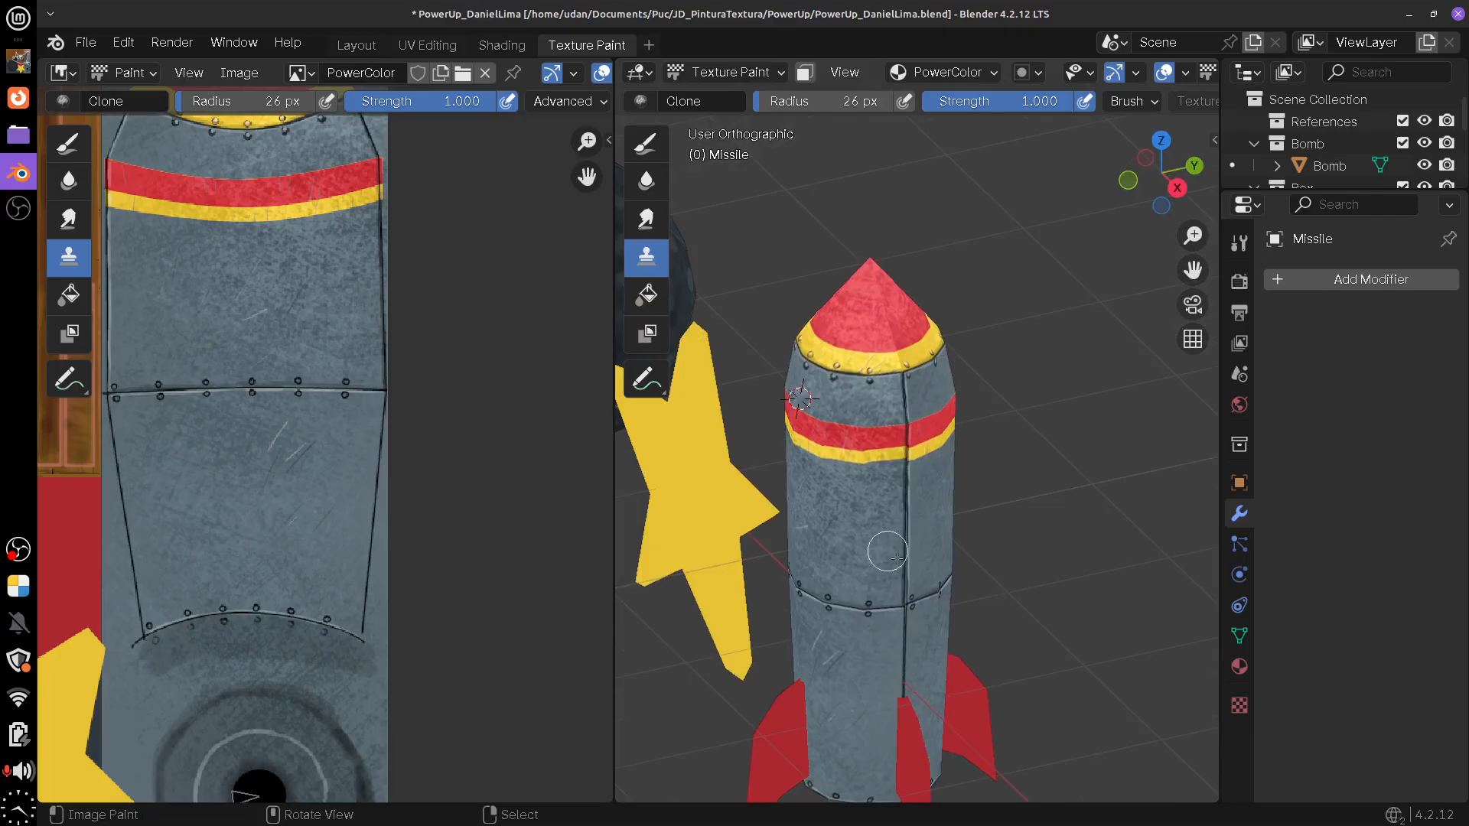
drag(894, 542, 948, 539)
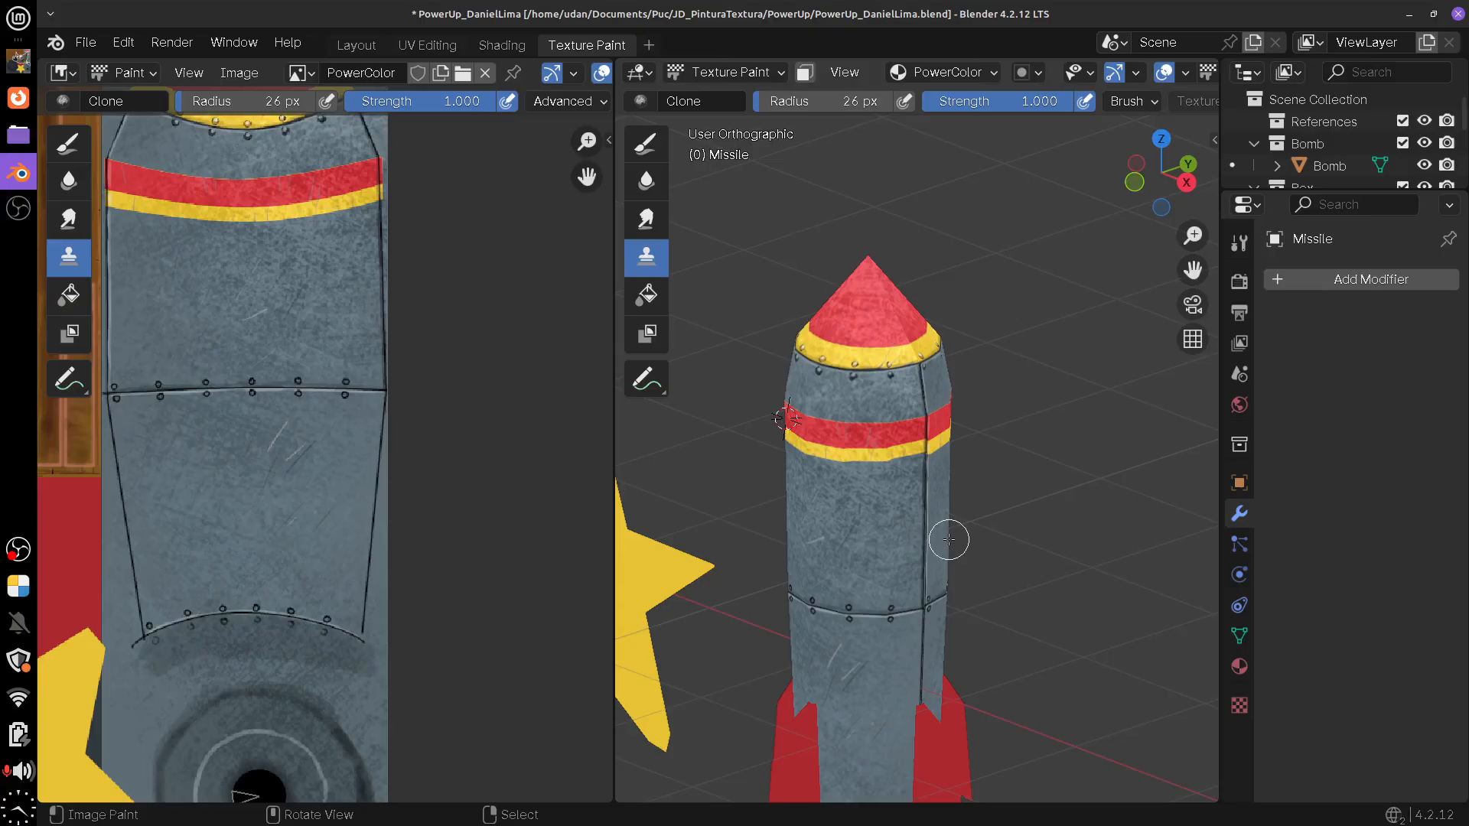
drag(962, 627, 1019, 525)
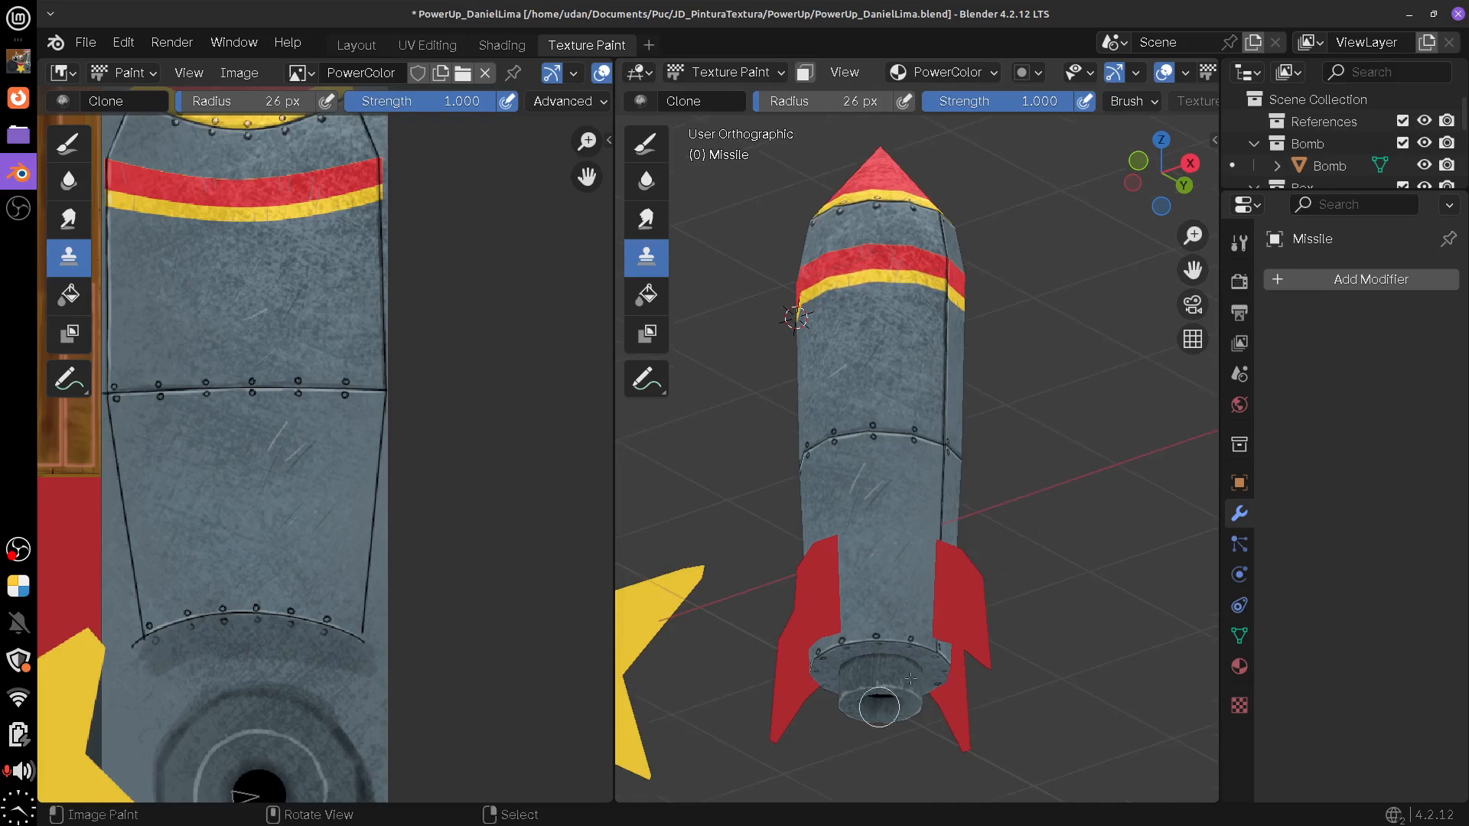
drag(878, 674, 946, 663)
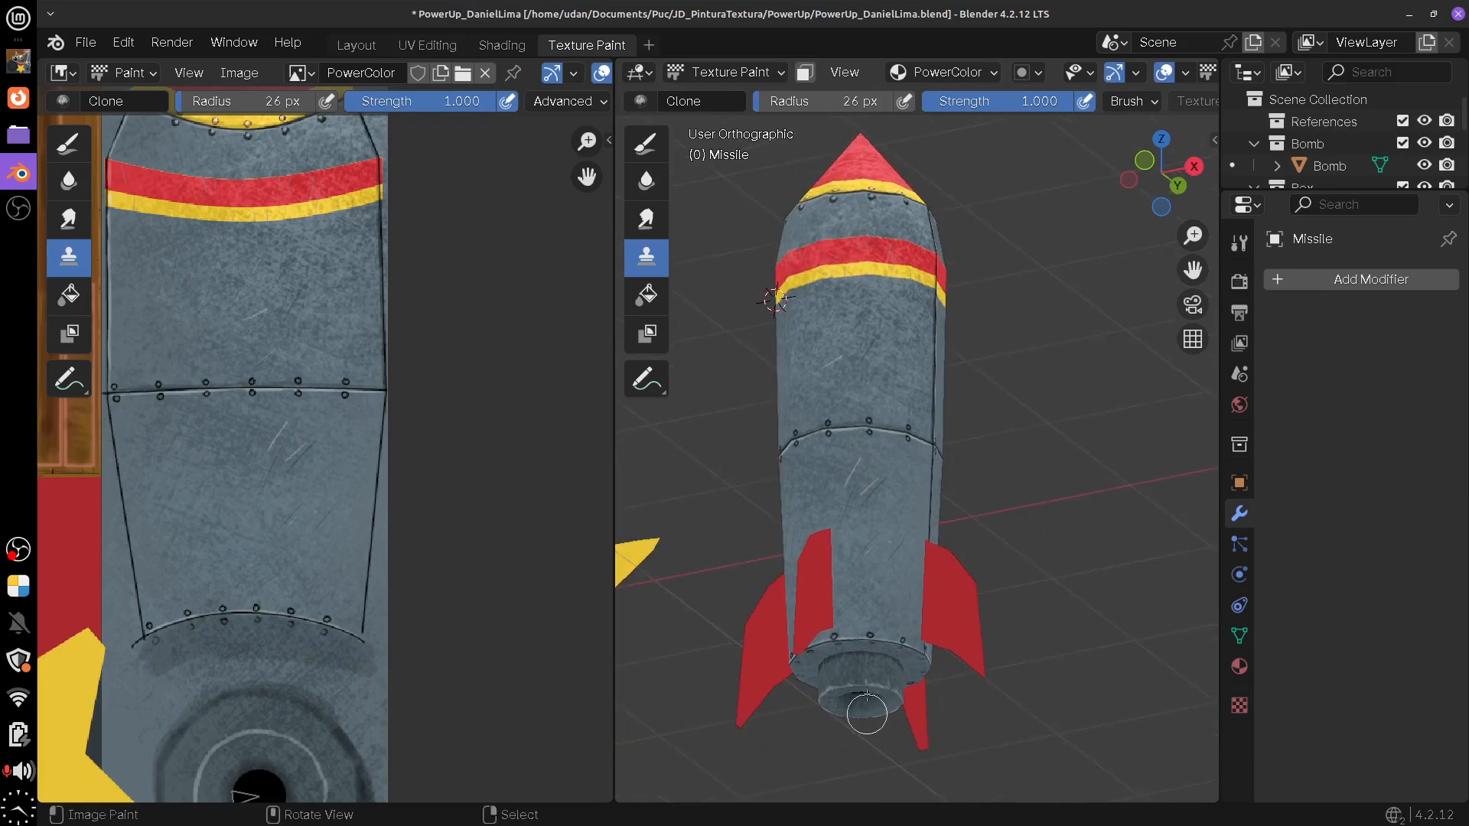
drag(847, 703, 964, 567)
scroll(964, 567, down, 5)
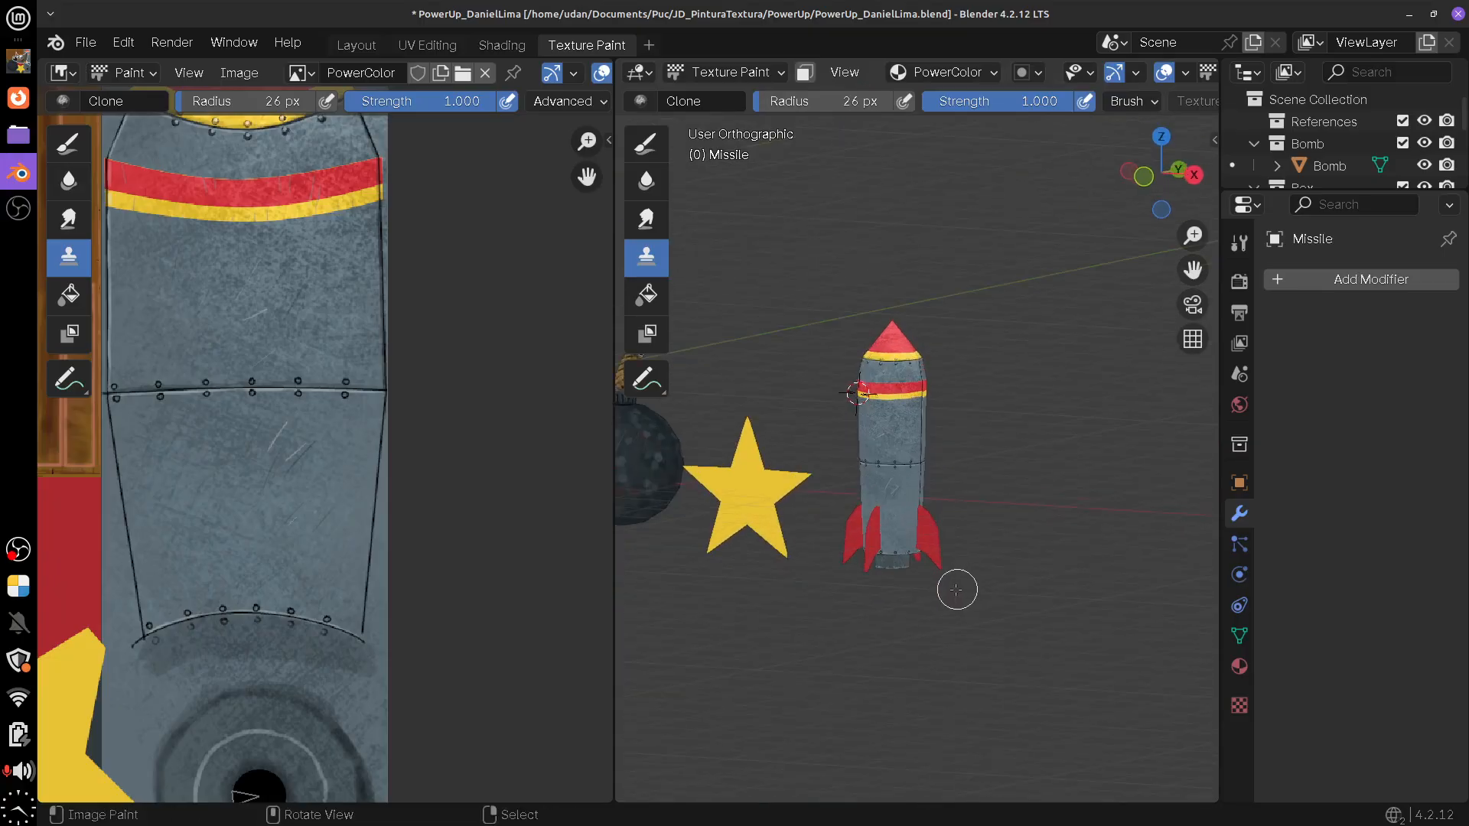
scroll(947, 567, left, 3)
scroll(1087, 608, left, 2)
scroll(1069, 614, up, 5)
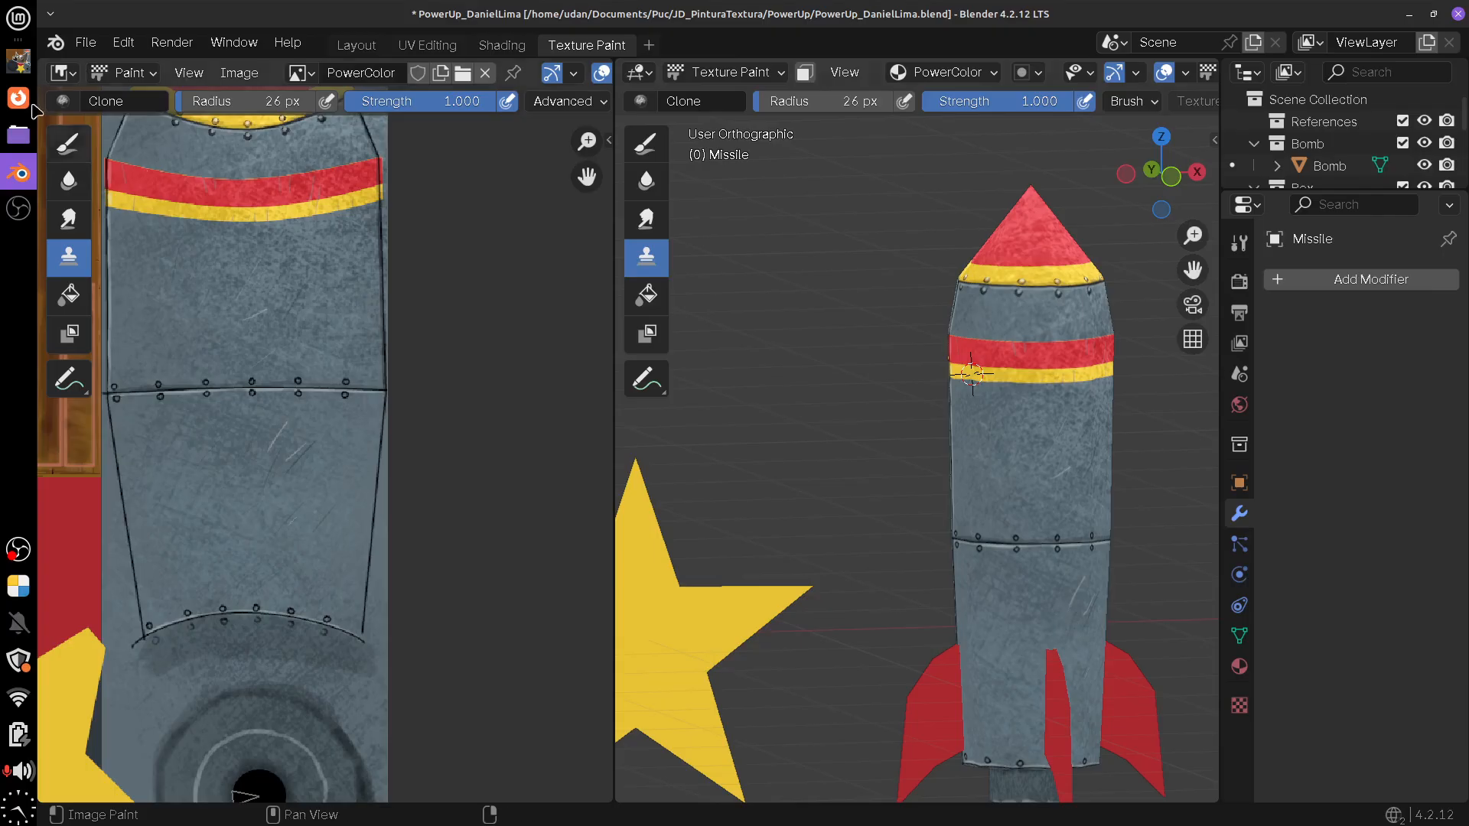
key(alt+Tab)
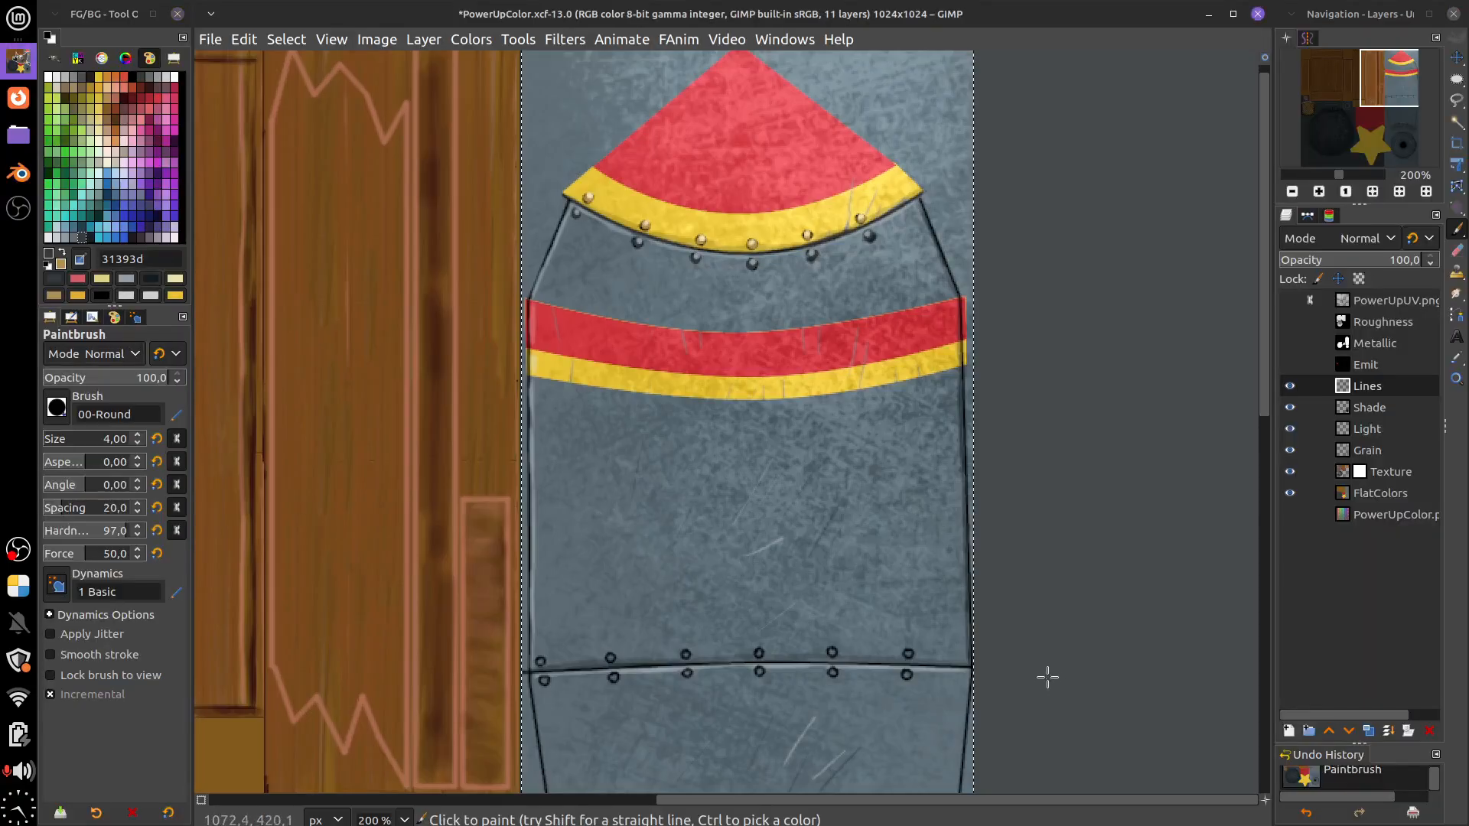
Try filling the leftmost rivet above the rocket's middle seam with the near-black colour 141c20
scroll(1046, 676, down, 5)
scroll(866, 501, up, 5)
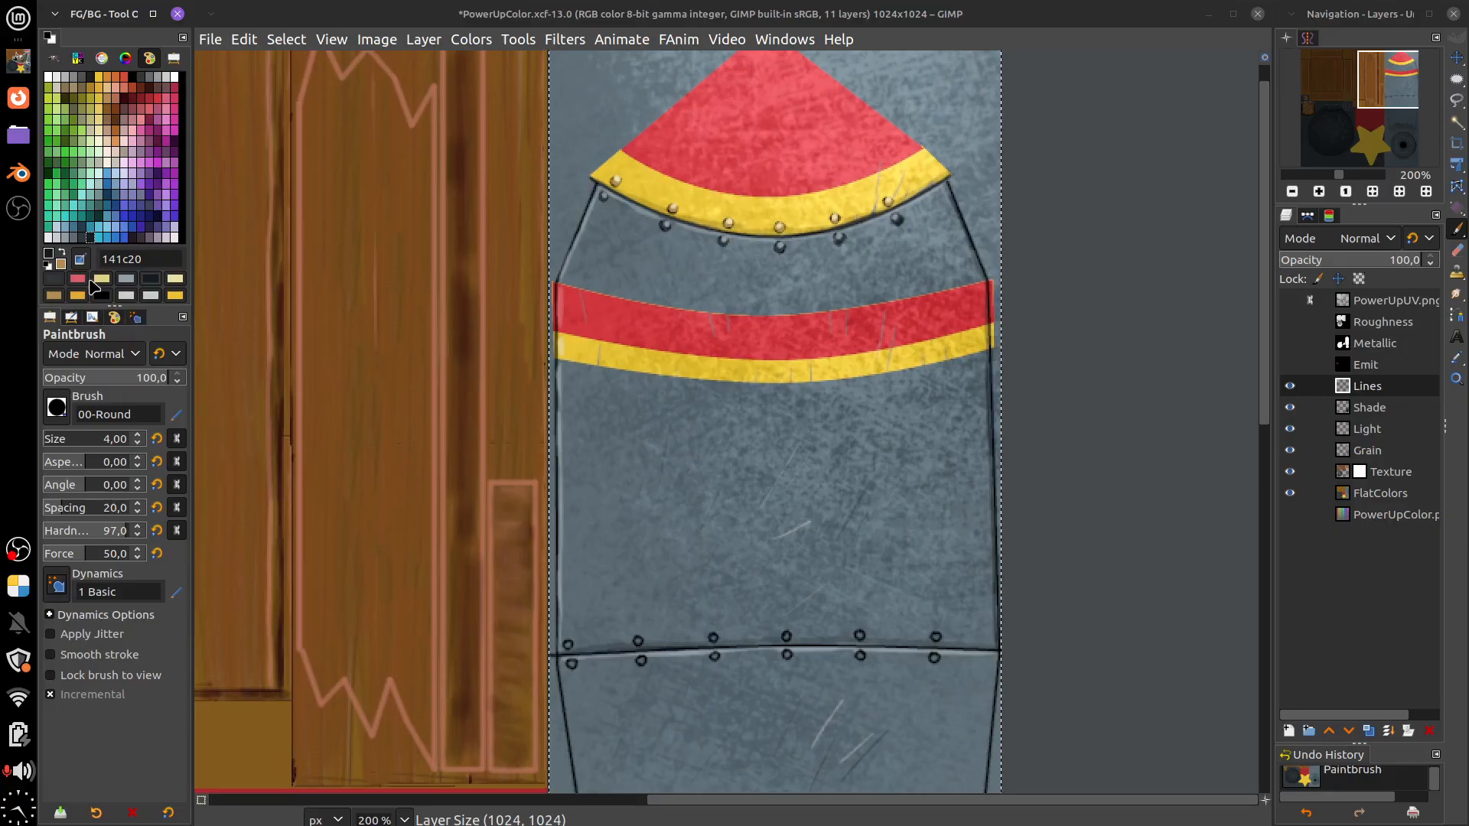
click(62, 253)
click(127, 280)
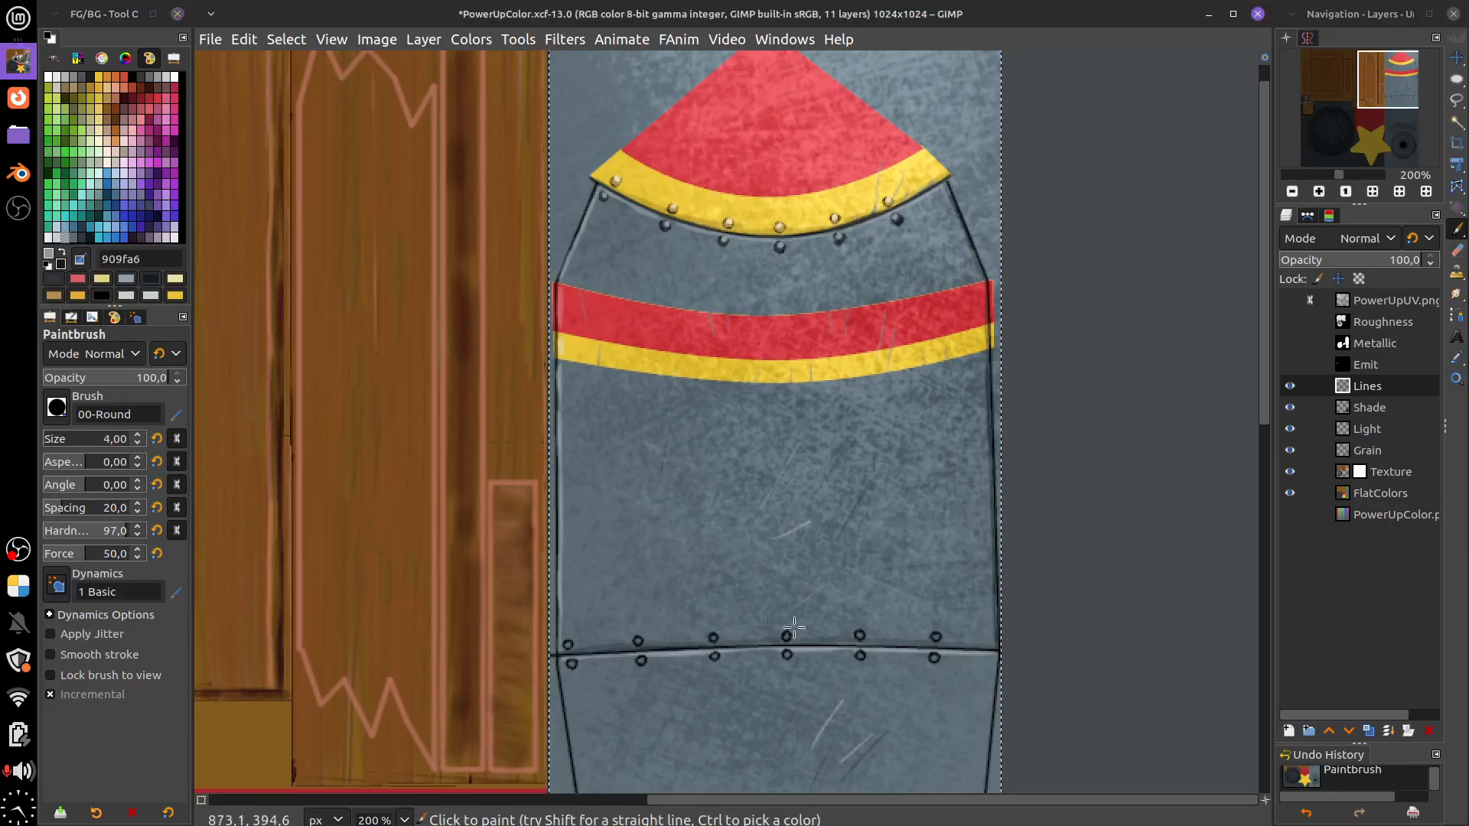
scroll(928, 400, up, 1)
scroll(902, 382, down, 3)
scroll(913, 453, up, 3)
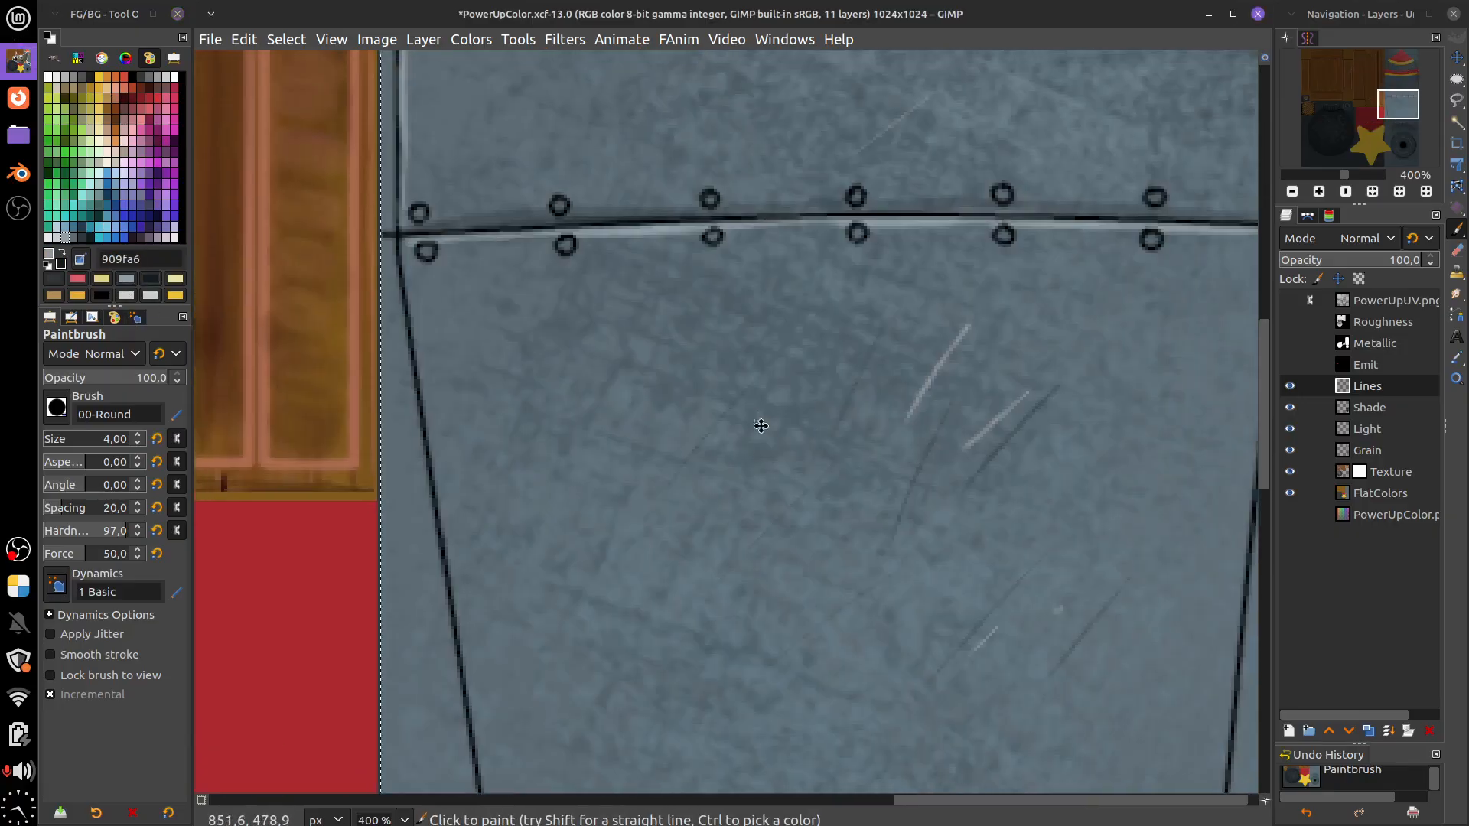
scroll(740, 493, up, 1)
scroll(741, 494, left, 2)
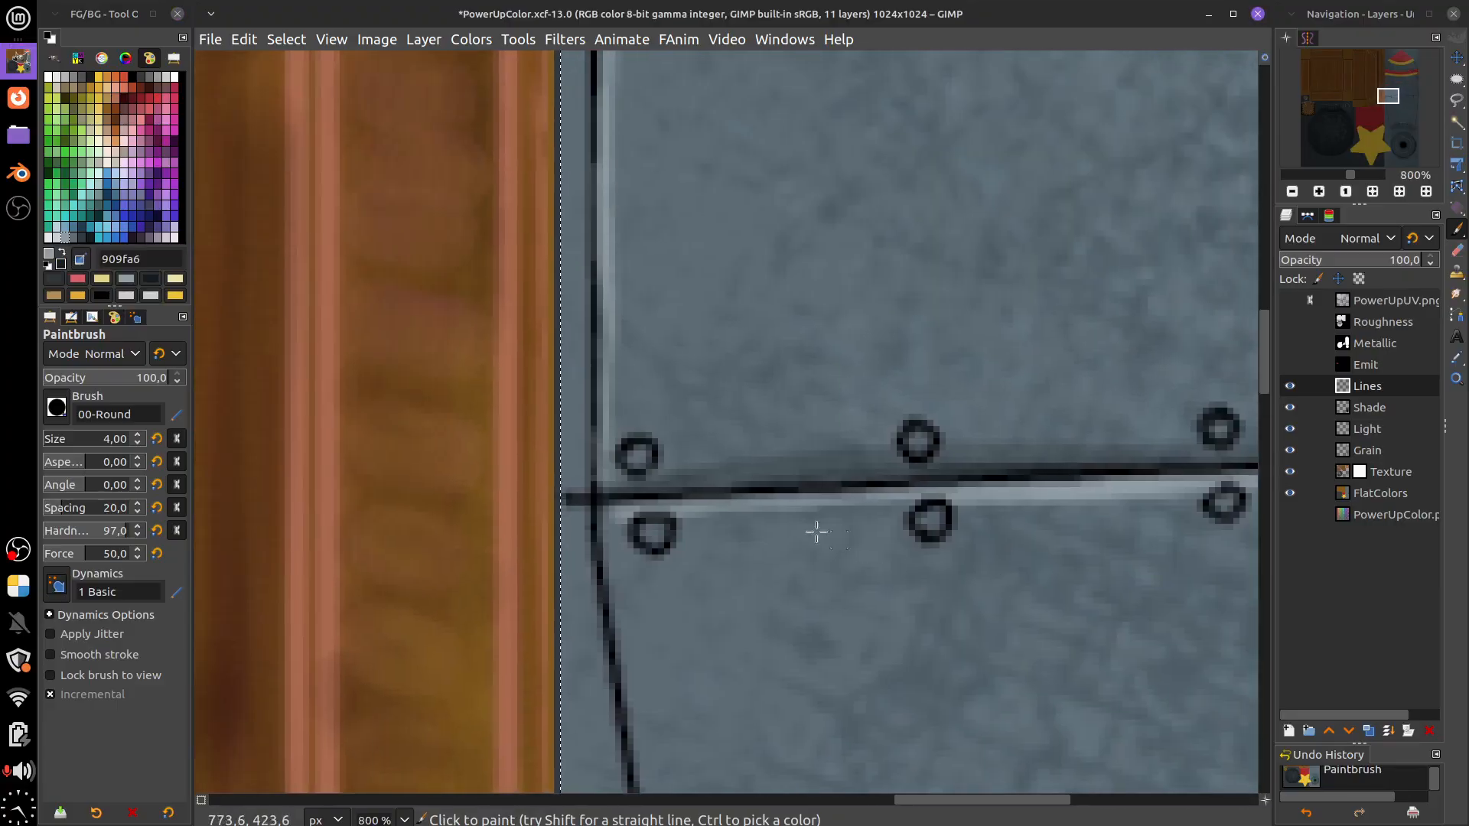
ctrl+click(705, 485)
drag(635, 451, 649, 457)
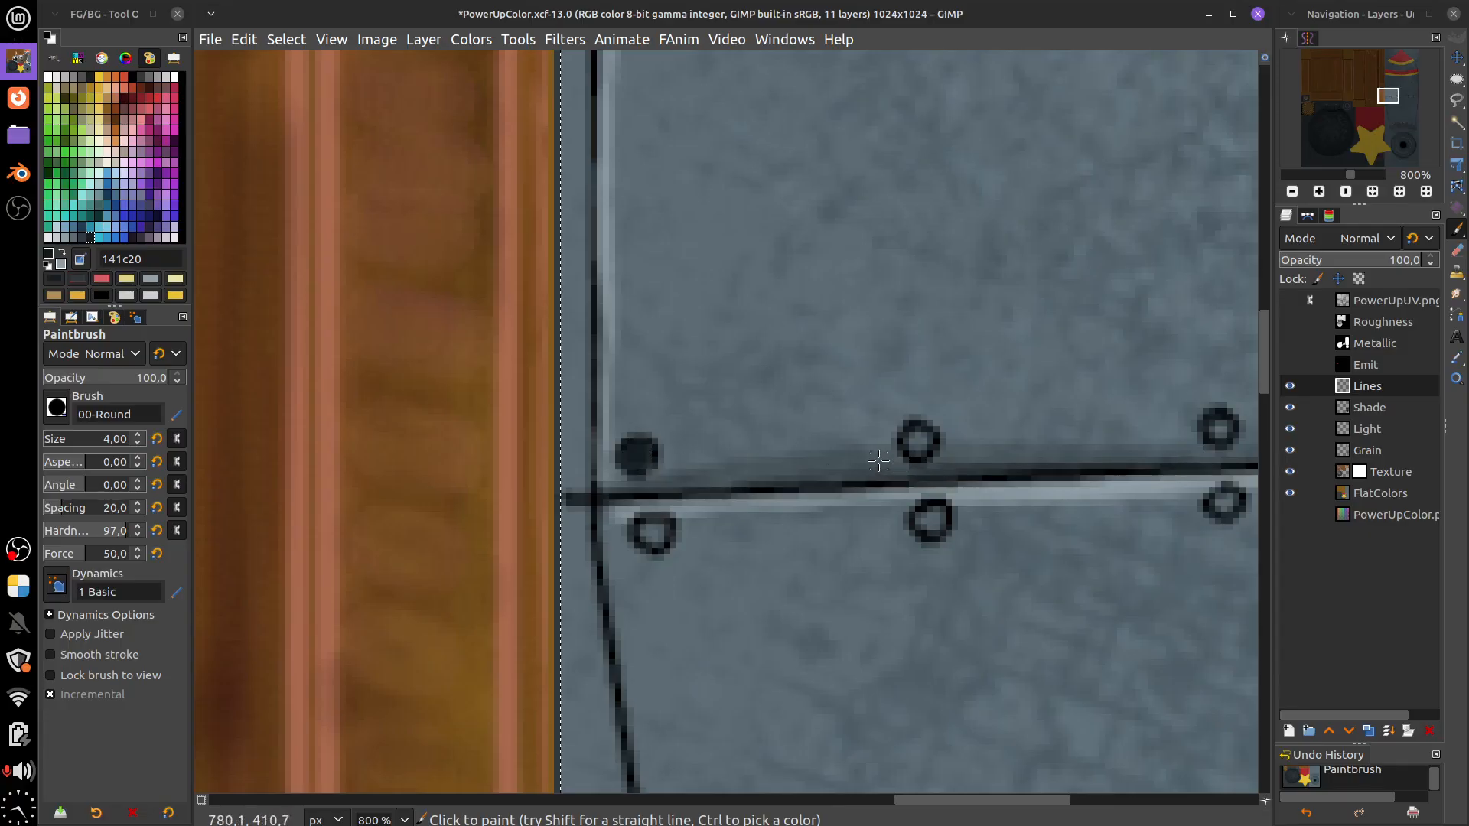
key(ctrl+z)
Fill the ring outlines of the rivets above the rocket's middle seam with dark grey 31393d
click(82, 237)
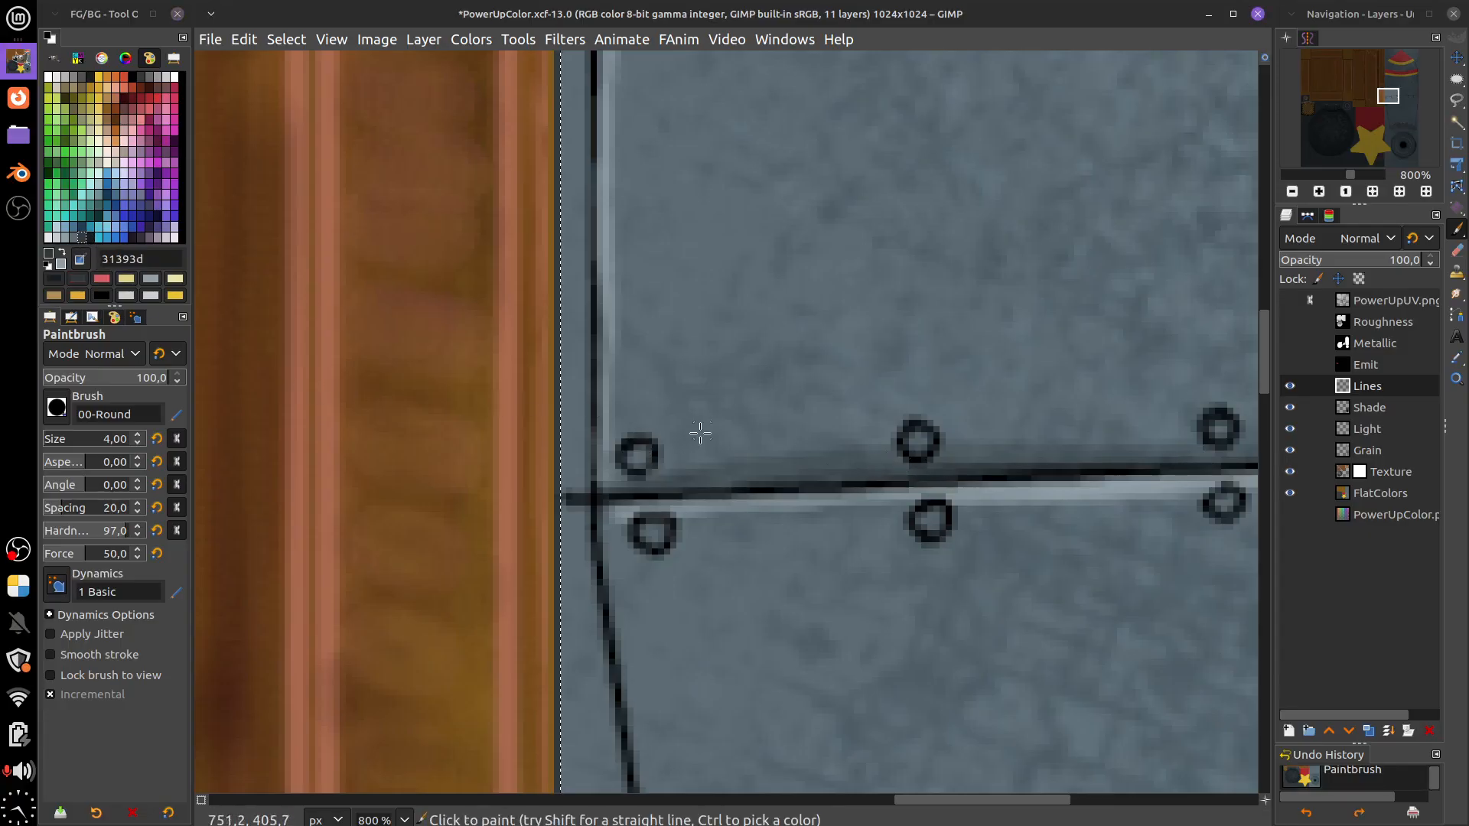
drag(642, 451, 635, 457)
drag(922, 443, 916, 442)
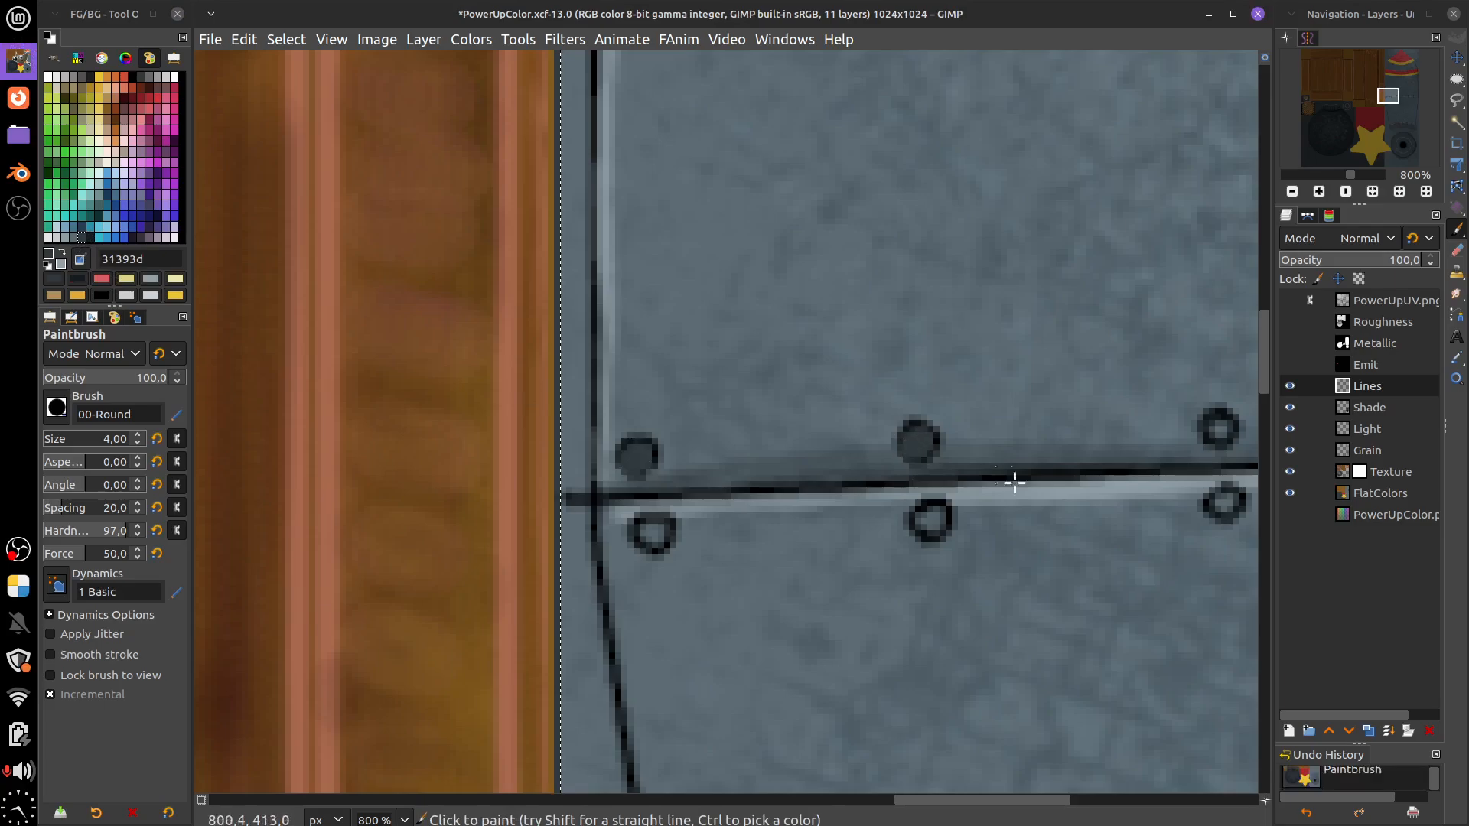
mouse_move(1178, 442)
mouse_down()
mouse_move(941, 500)
mouse_move(982, 489)
mouse_up()
drag(1119, 583, 798, 578)
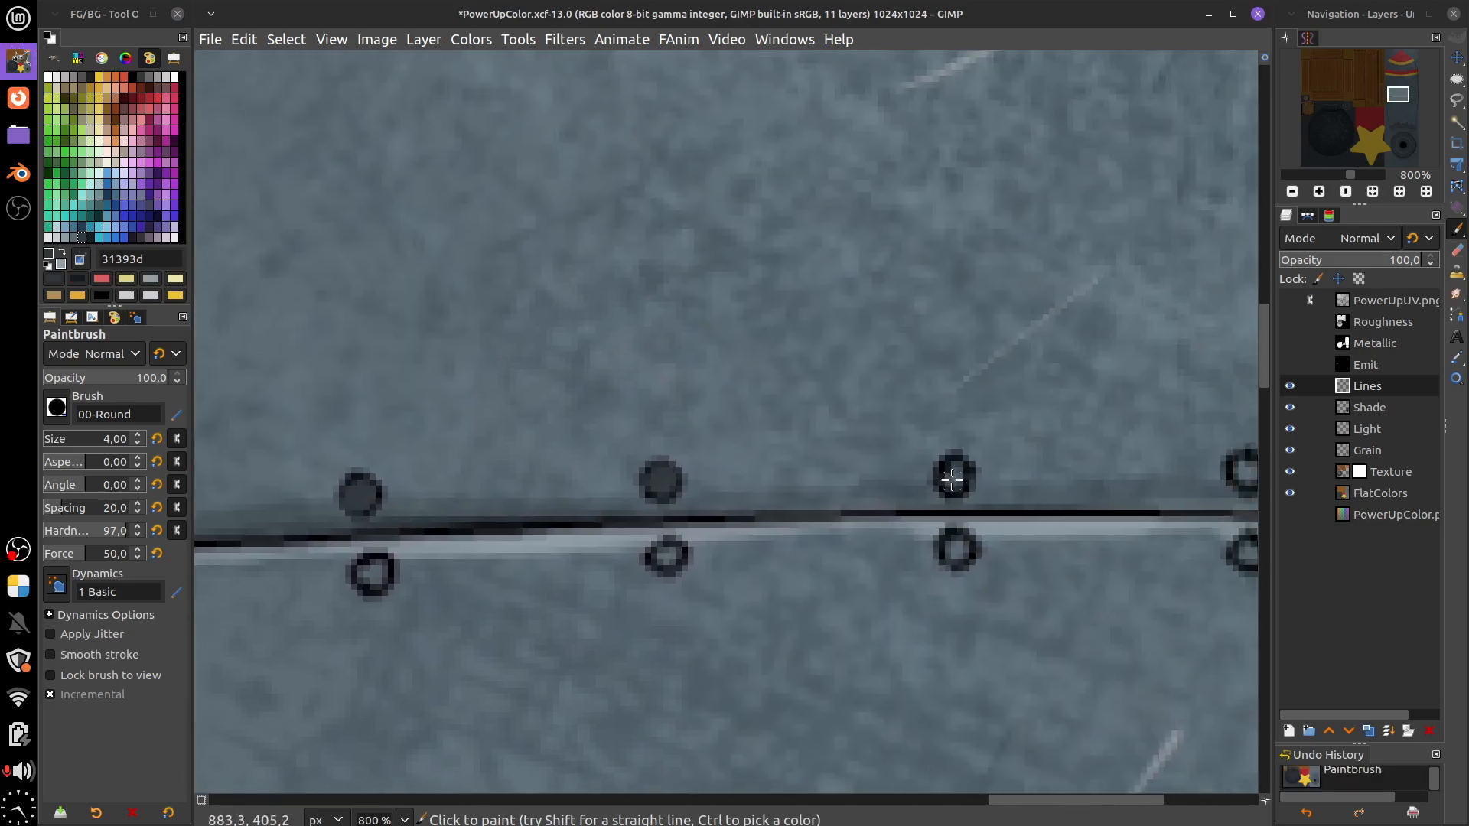
drag(951, 475, 947, 508)
click(946, 508)
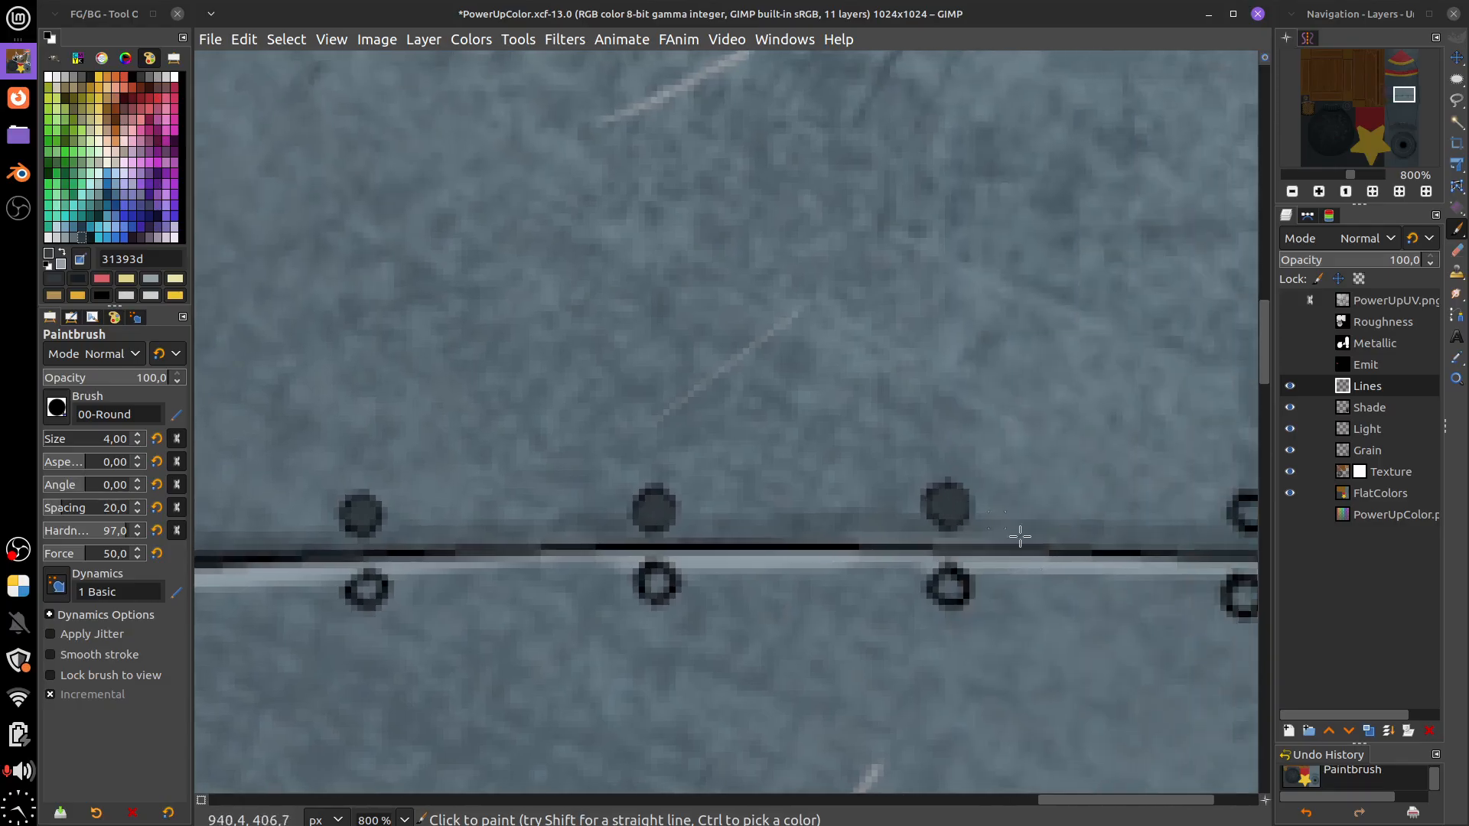
drag(1170, 539, 941, 544)
click(1011, 512)
Fill the rivets in the row below the middle seam with the same dark grey
drag(1004, 596, 1056, 557)
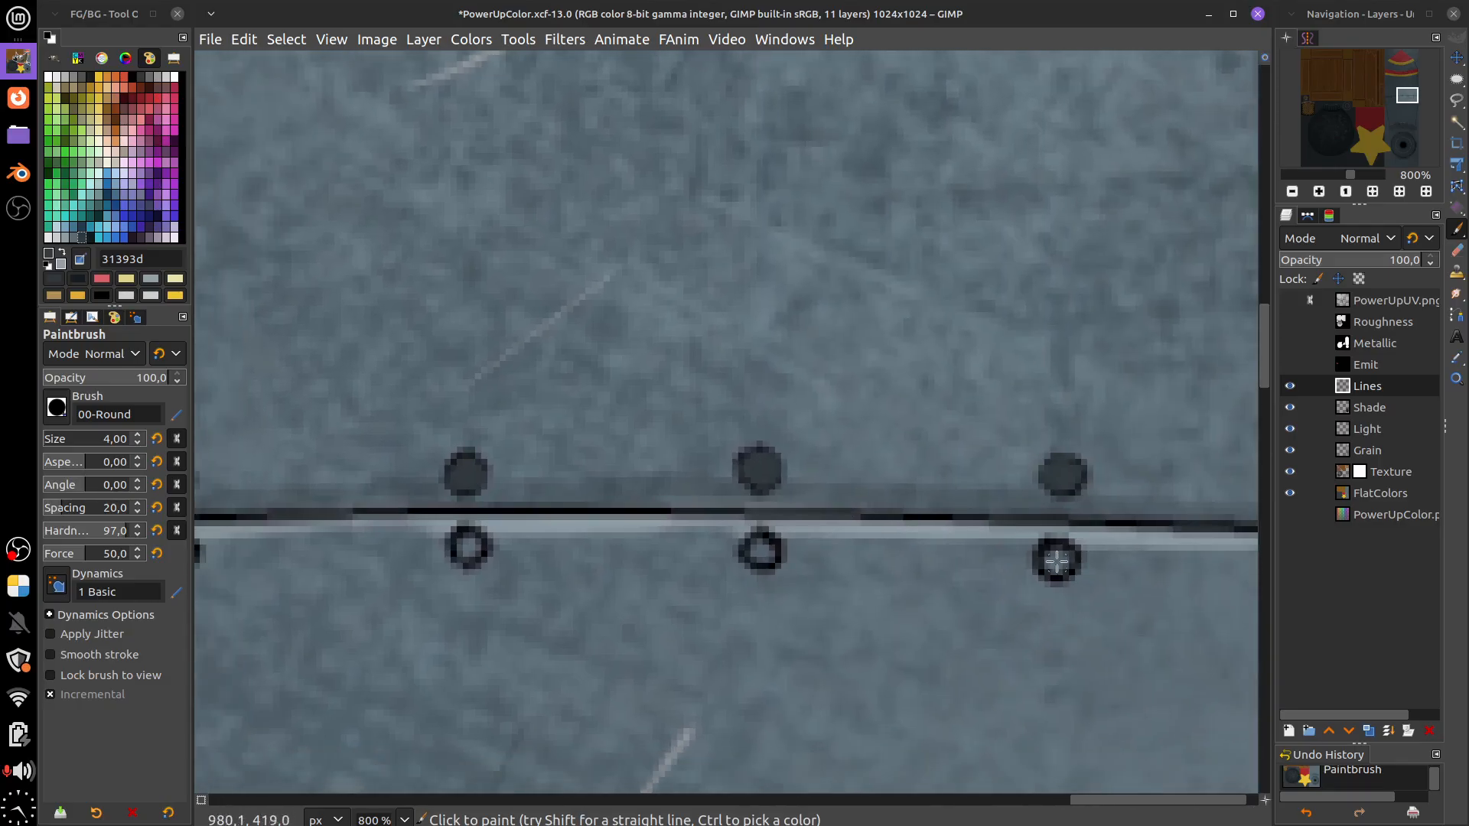
click(1055, 558)
click(765, 549)
drag(468, 546, 754, 557)
click(755, 557)
drag(669, 589, 904, 589)
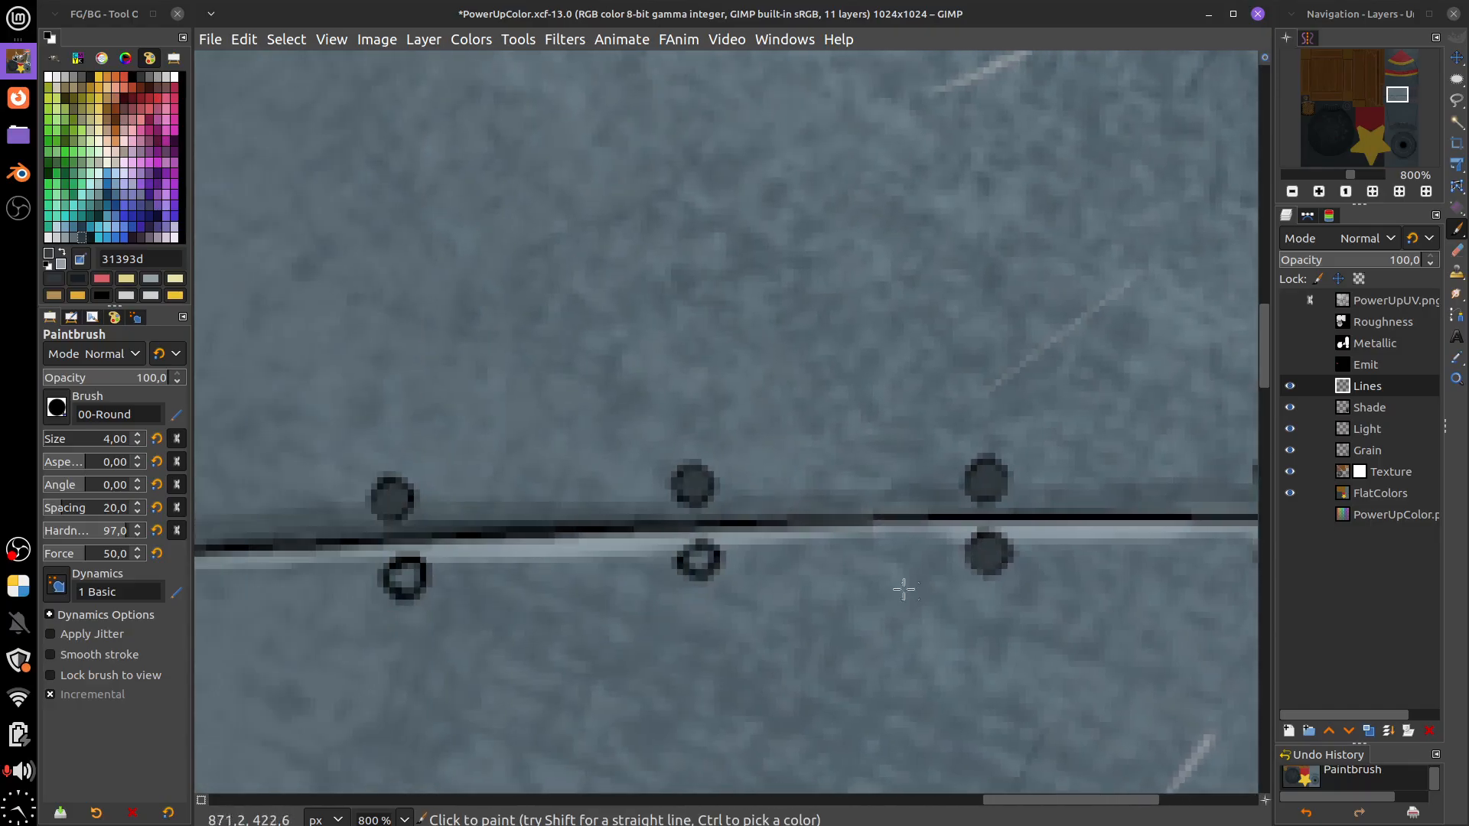
click(696, 558)
click(406, 577)
drag(444, 602, 711, 621)
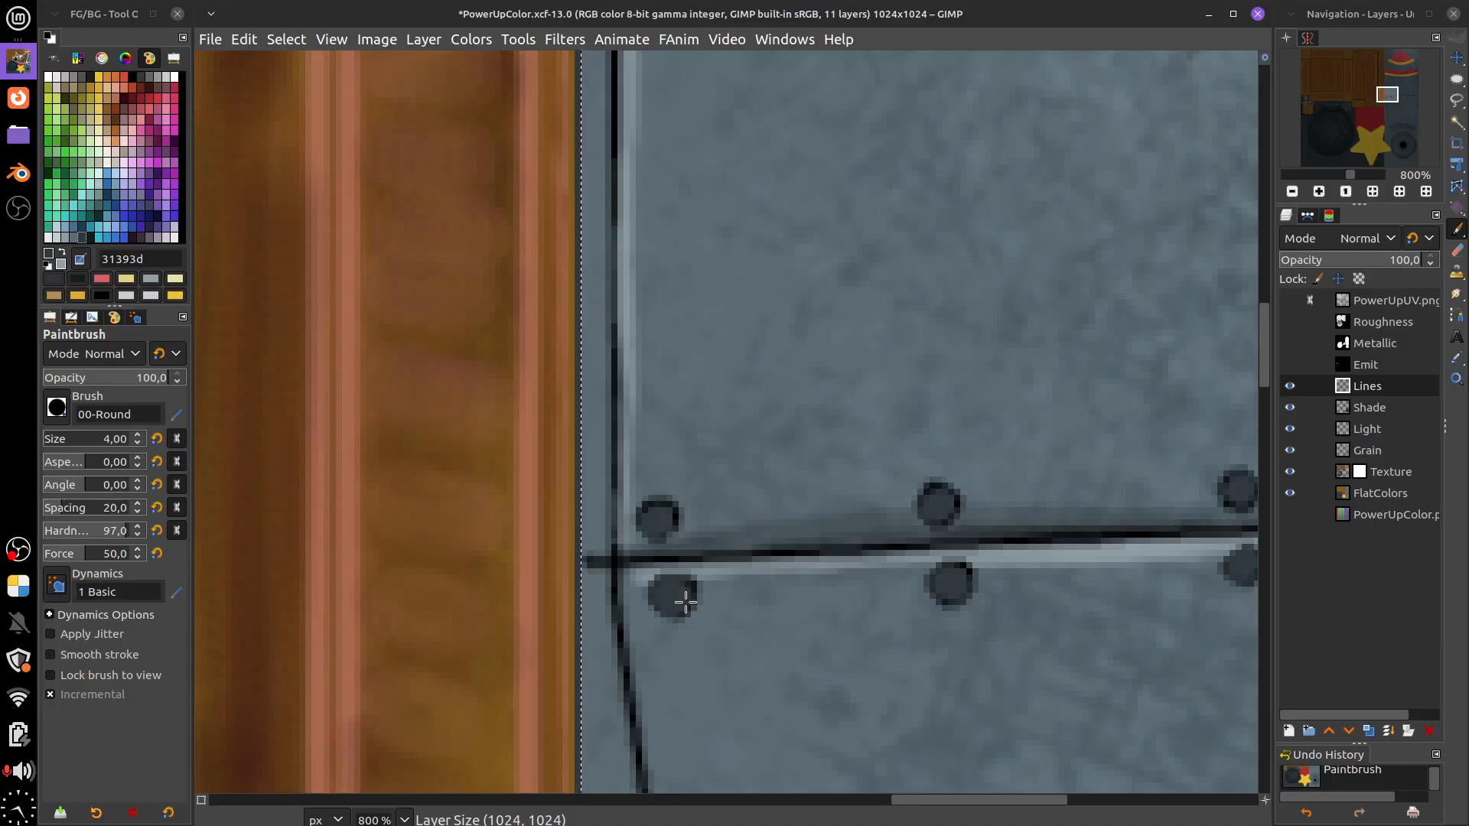
Dab a mid-grey 5e6d75 highlight on each rivet in the row above the middle seam
click(74, 238)
click(654, 524)
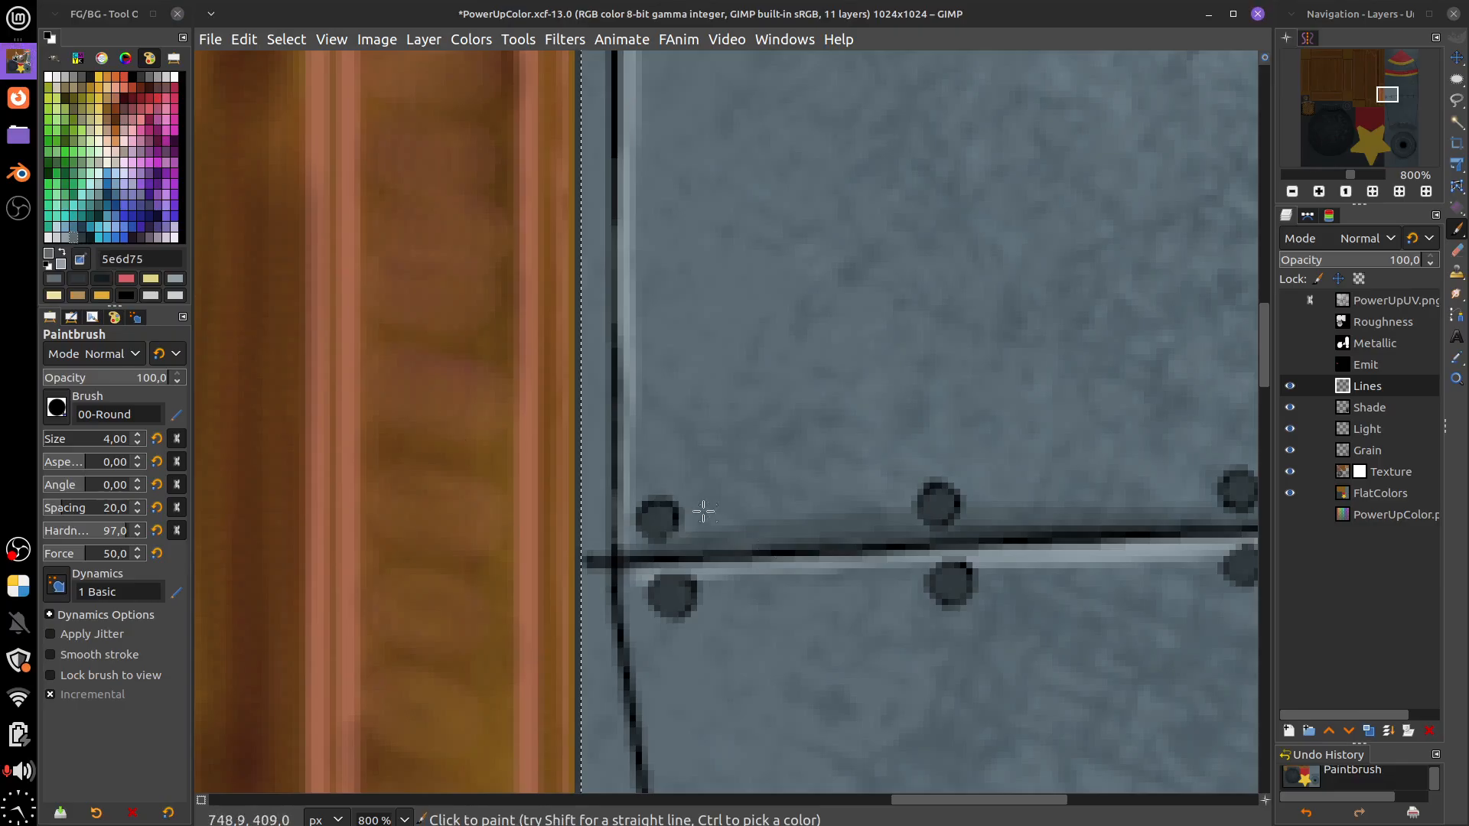
click(663, 519)
key(ctrl+z)
click(662, 515)
click(942, 499)
drag(1132, 613, 874, 661)
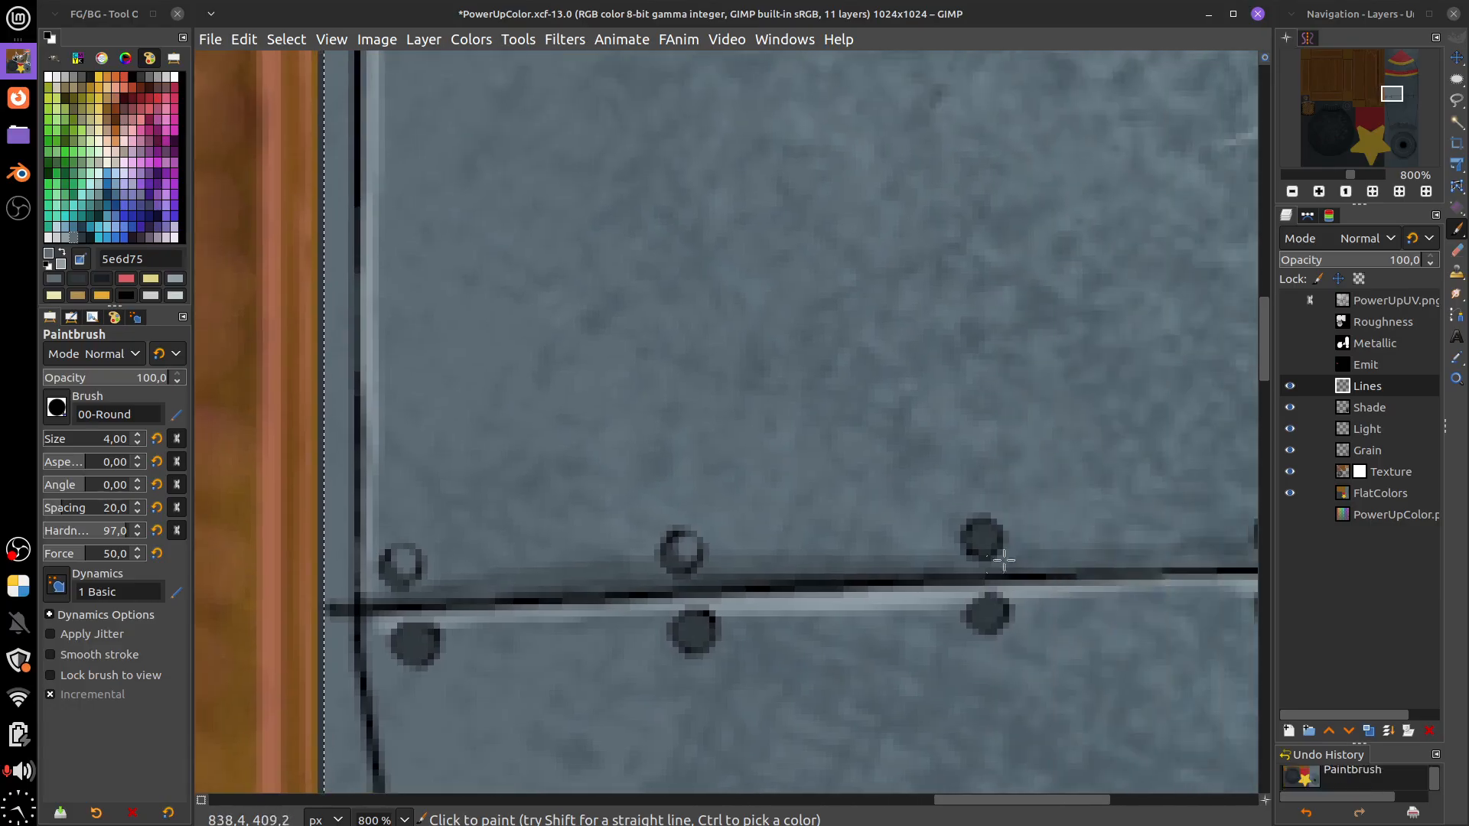
click(980, 531)
mouse_move(1106, 644)
mouse_down()
mouse_move(1004, 633)
mouse_move(1108, 621)
mouse_up()
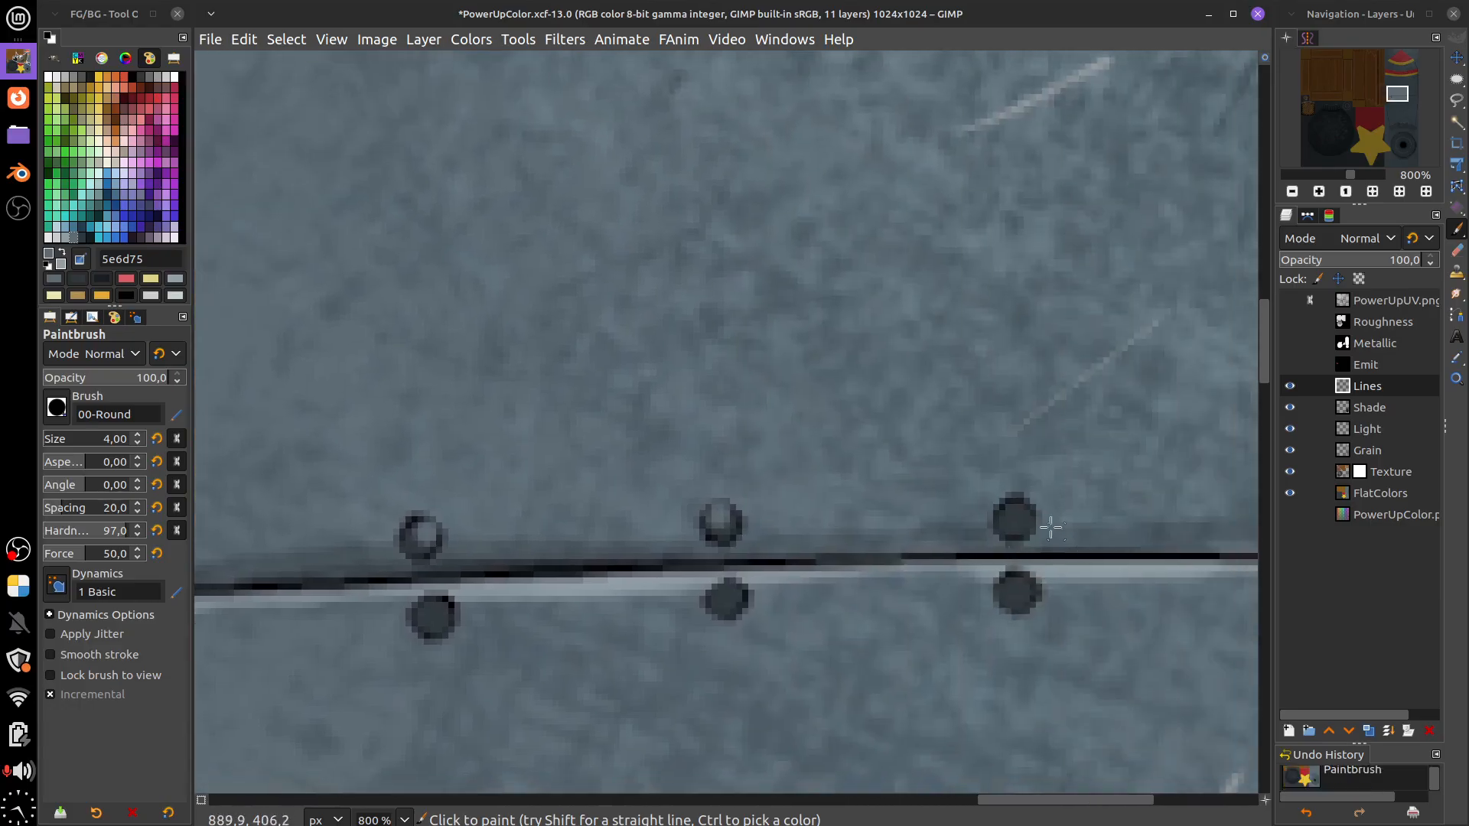
click(1013, 518)
drag(928, 620, 616, 634)
click(994, 520)
drag(1067, 664, 789, 668)
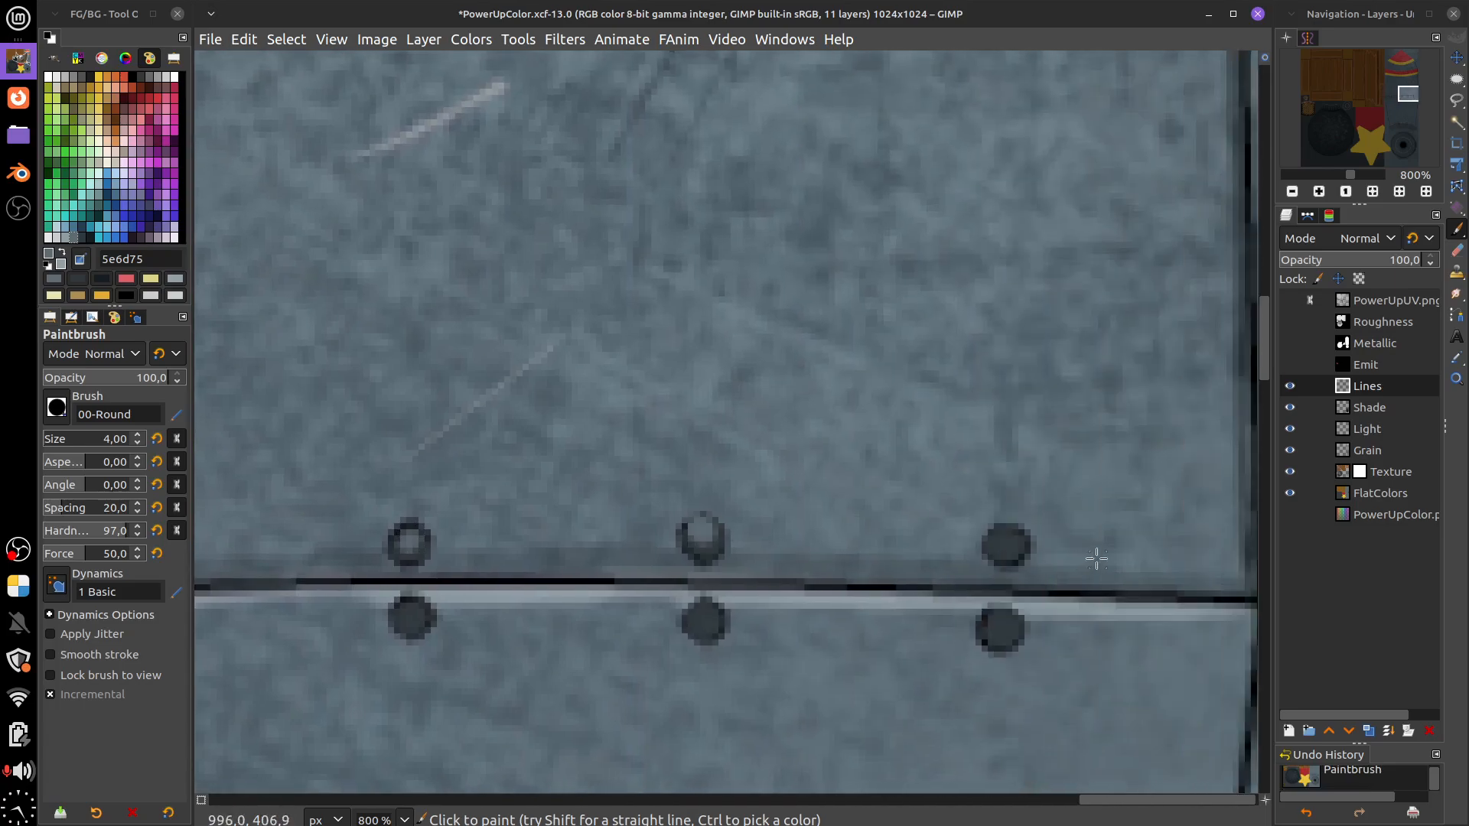
click(1003, 529)
Add the same mid-grey highlight to the rivets in the row below the middle seam
drag(898, 687, 1066, 642)
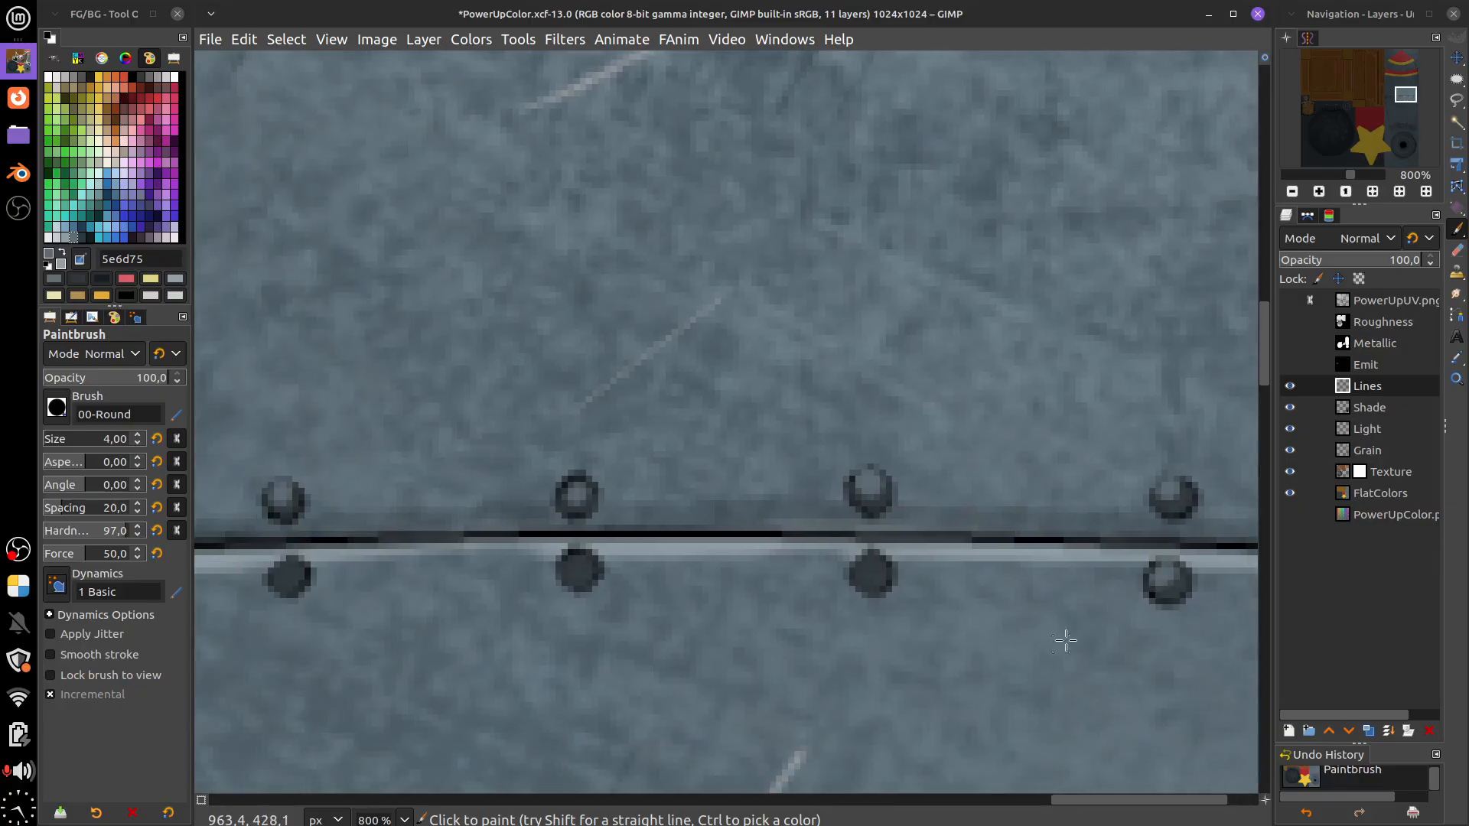
click(869, 564)
drag(809, 636, 988, 633)
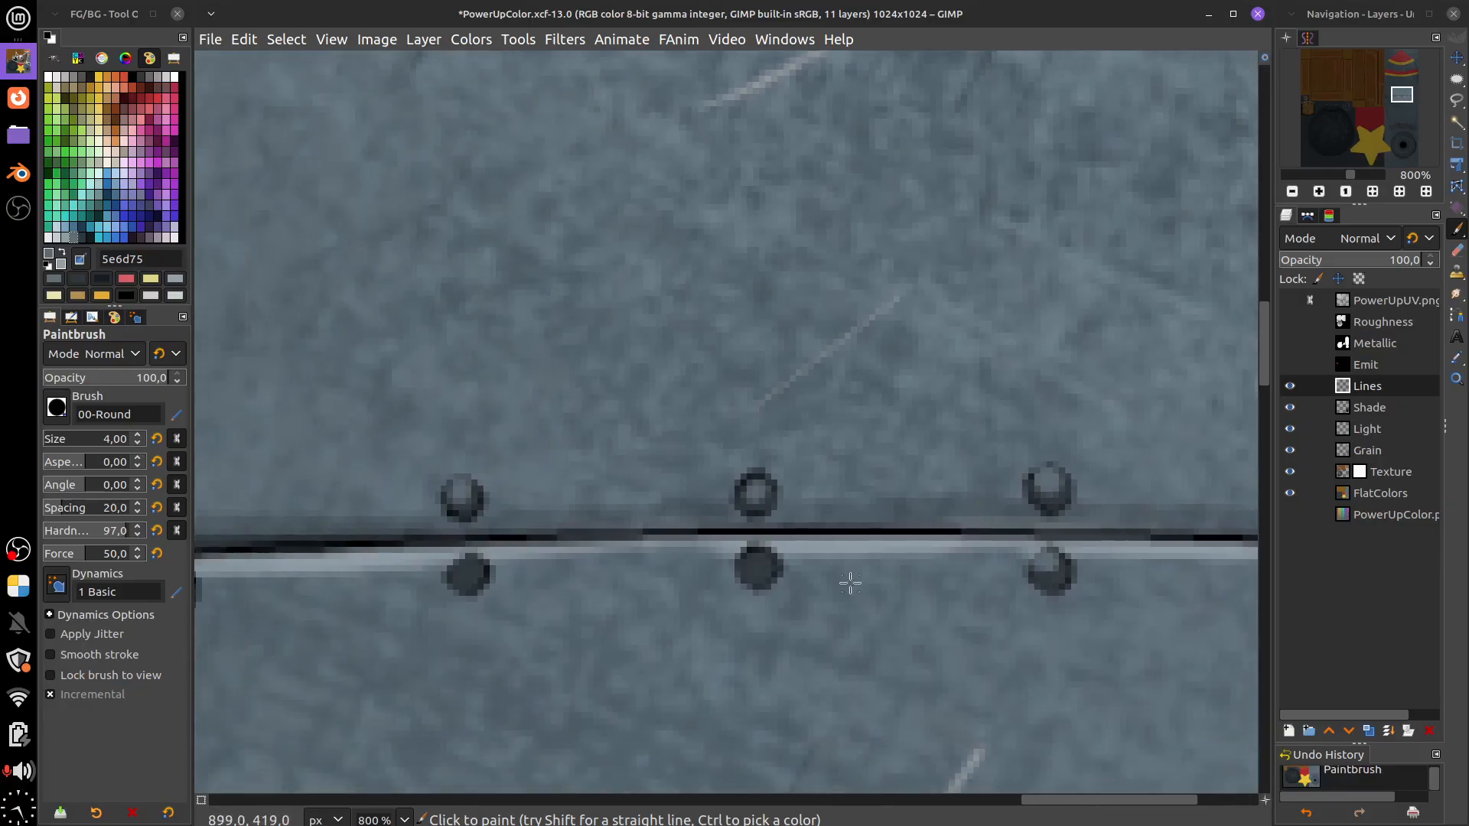
click(755, 559)
drag(773, 626, 1010, 629)
click(716, 572)
drag(760, 628, 1003, 635)
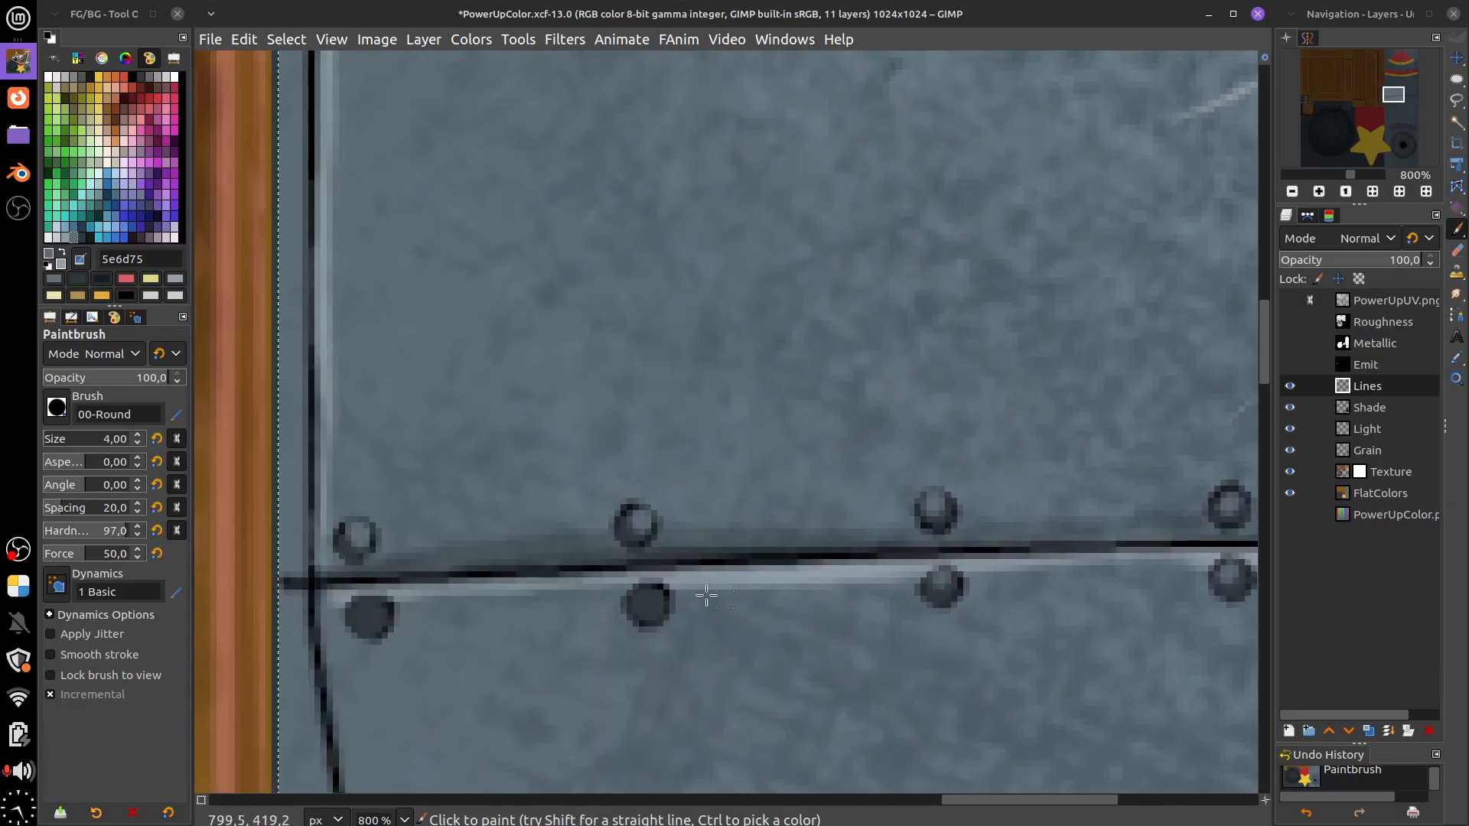
click(370, 612)
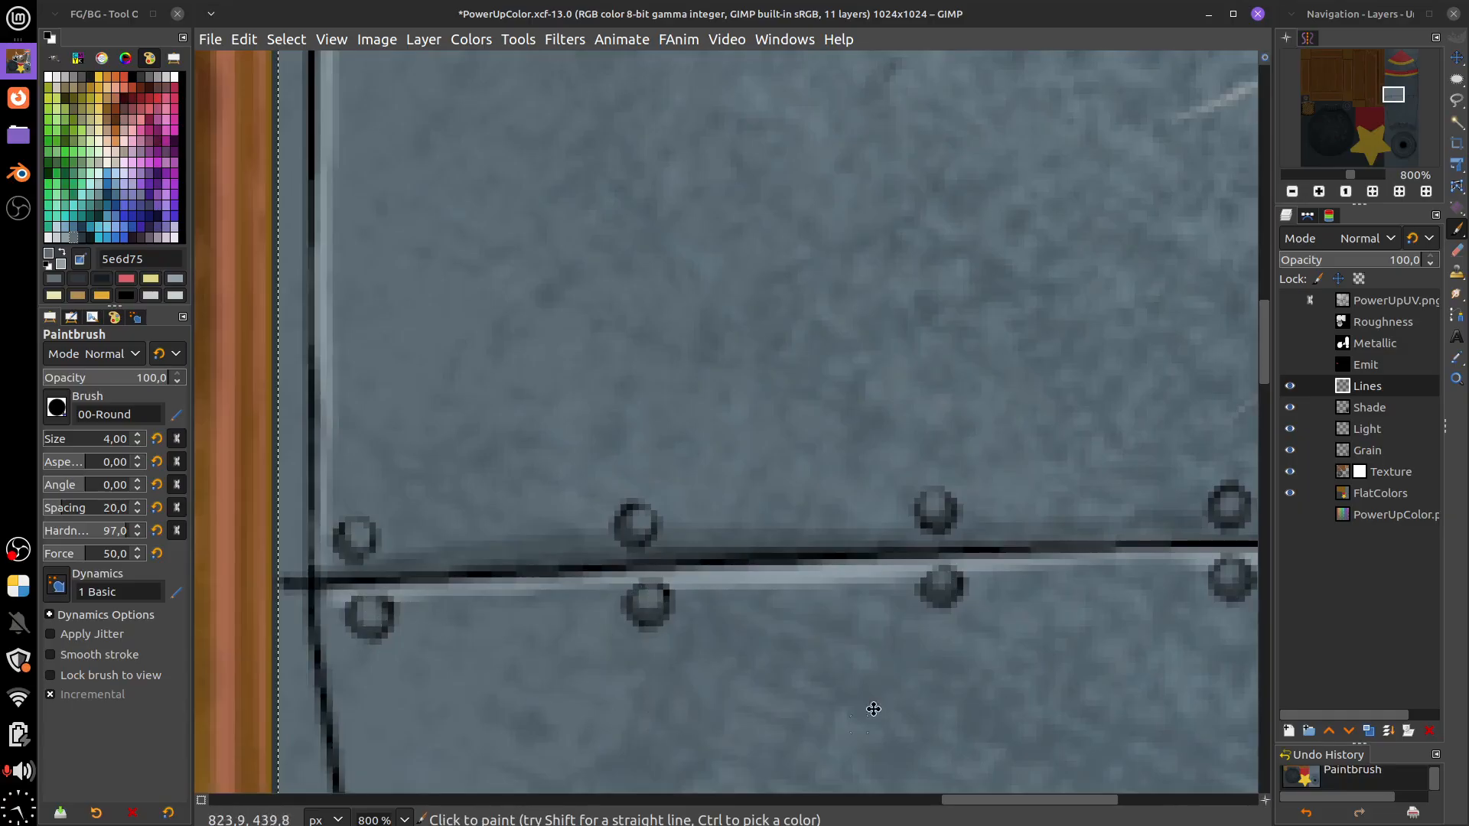
Fill the rivets above the curved seam near the rocket's base with dark grey 31393d
drag(873, 710, 941, 443)
scroll(881, 500, down, 5)
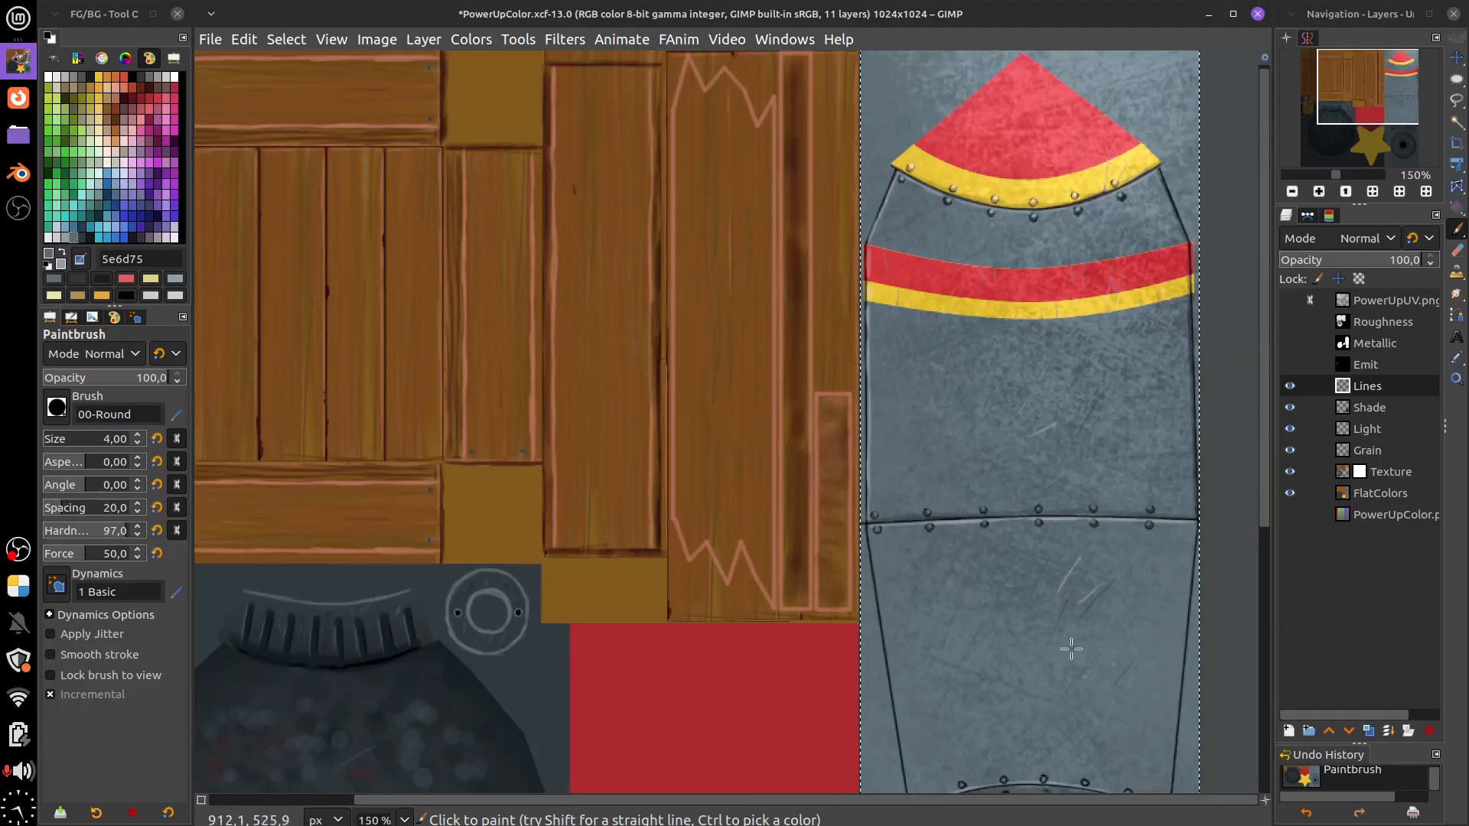
drag(1072, 649, 994, 545)
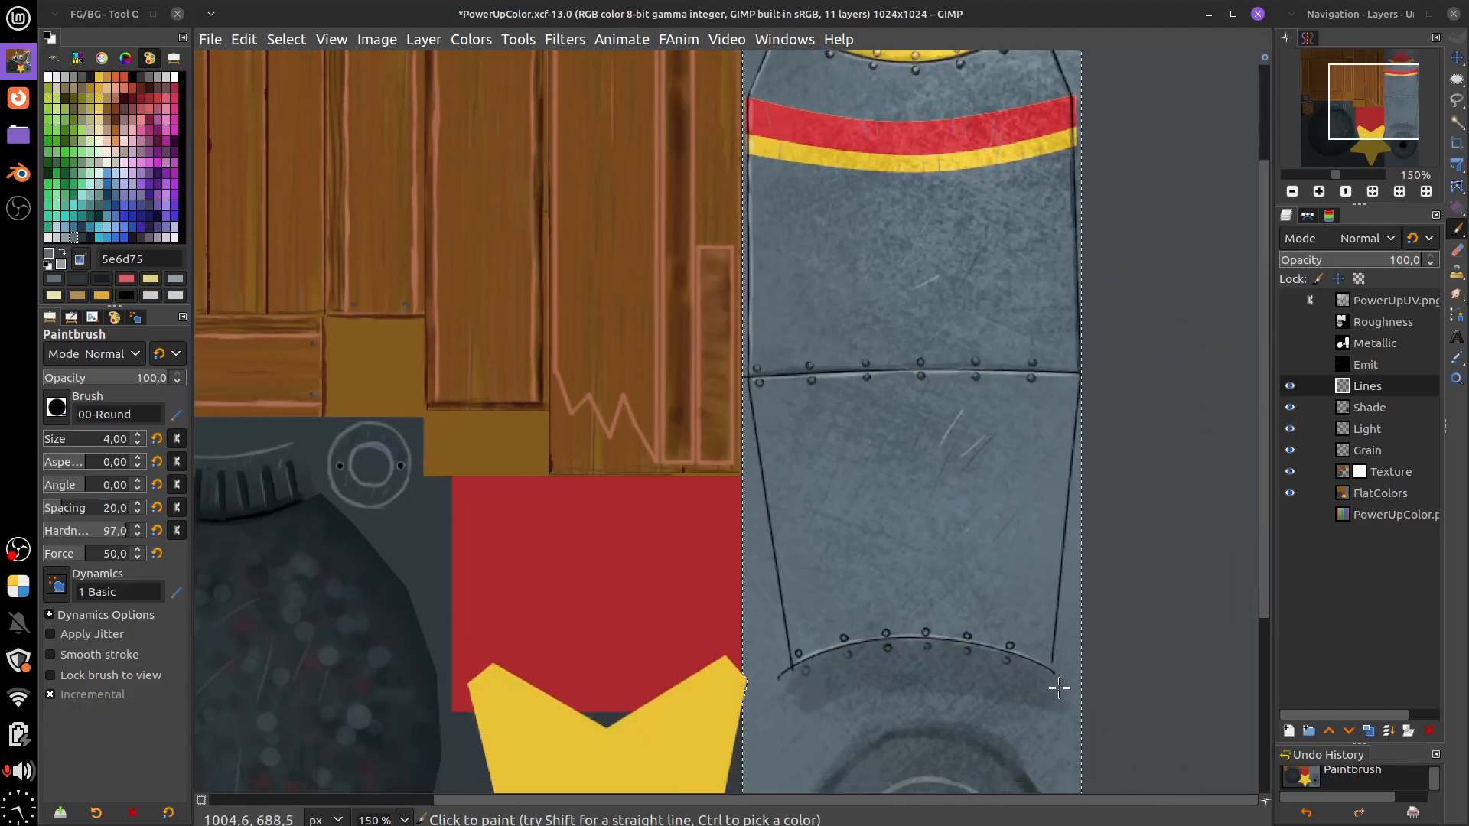
scroll(1060, 688, up, 4)
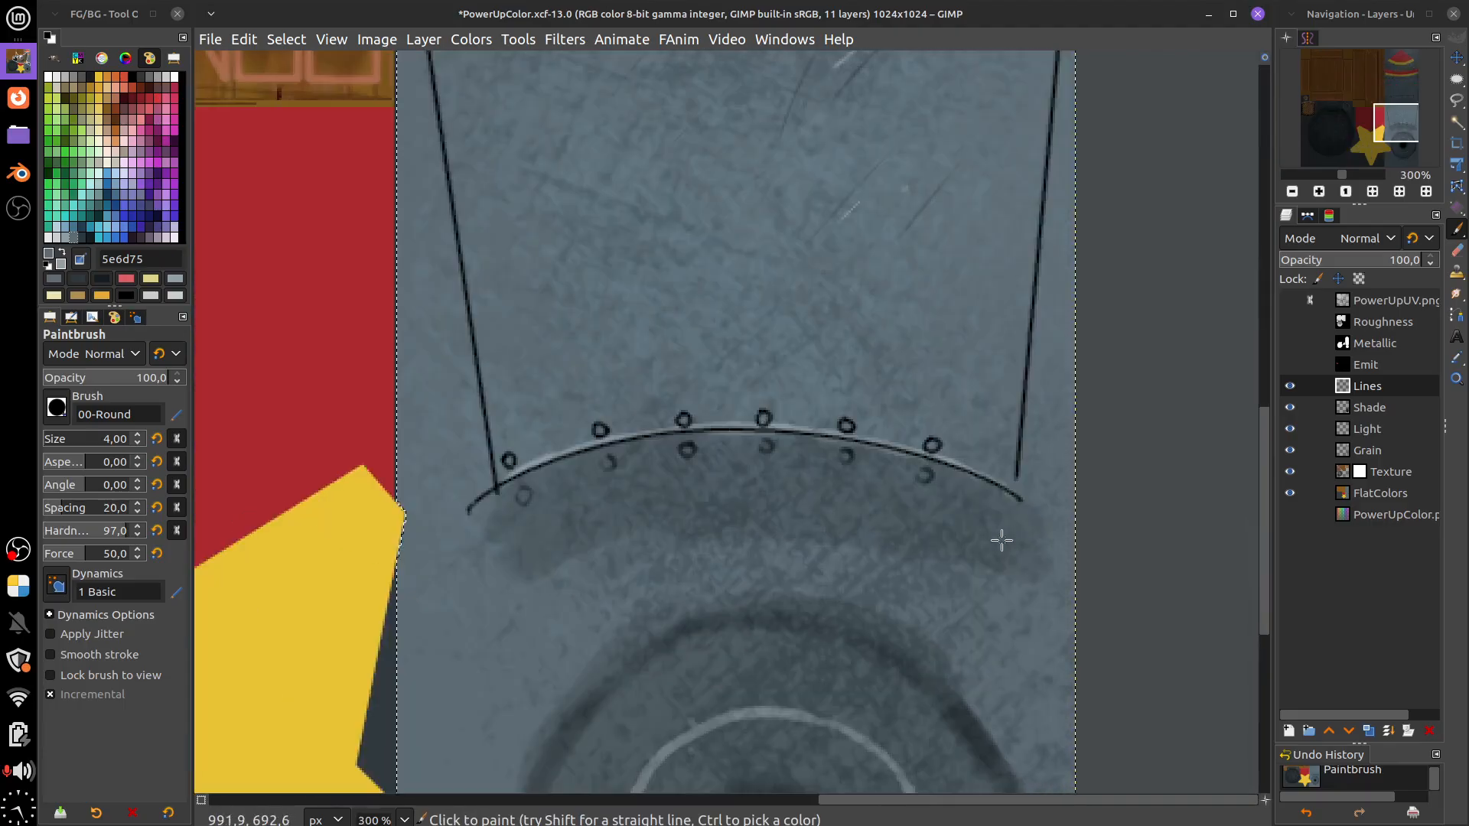
scroll(907, 534, left, 5)
scroll(1036, 613, up, 2)
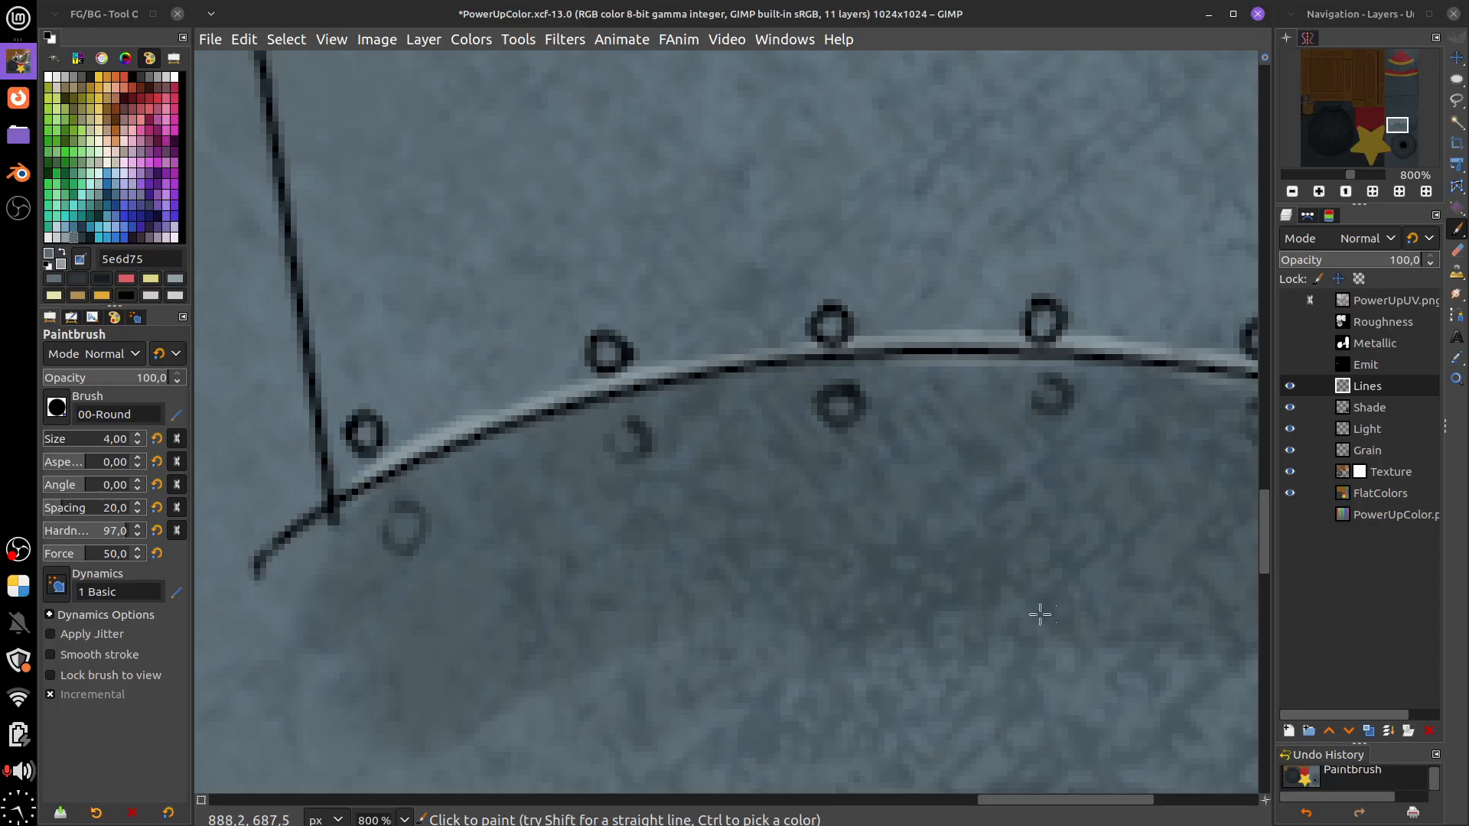
scroll(994, 597, left, 3)
click(82, 237)
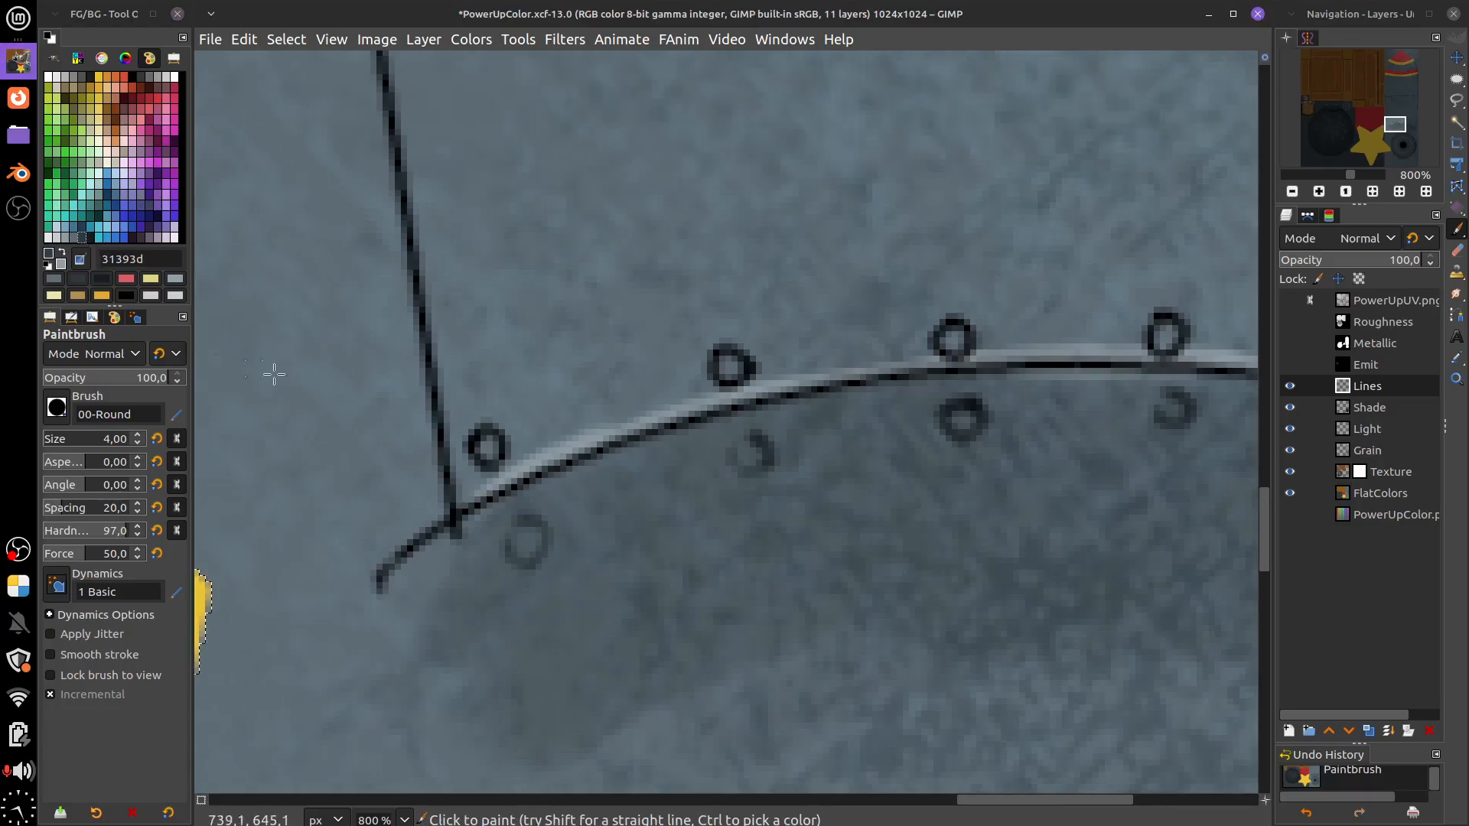
click(73, 237)
drag(492, 442, 489, 453)
click(82, 237)
drag(728, 367, 736, 364)
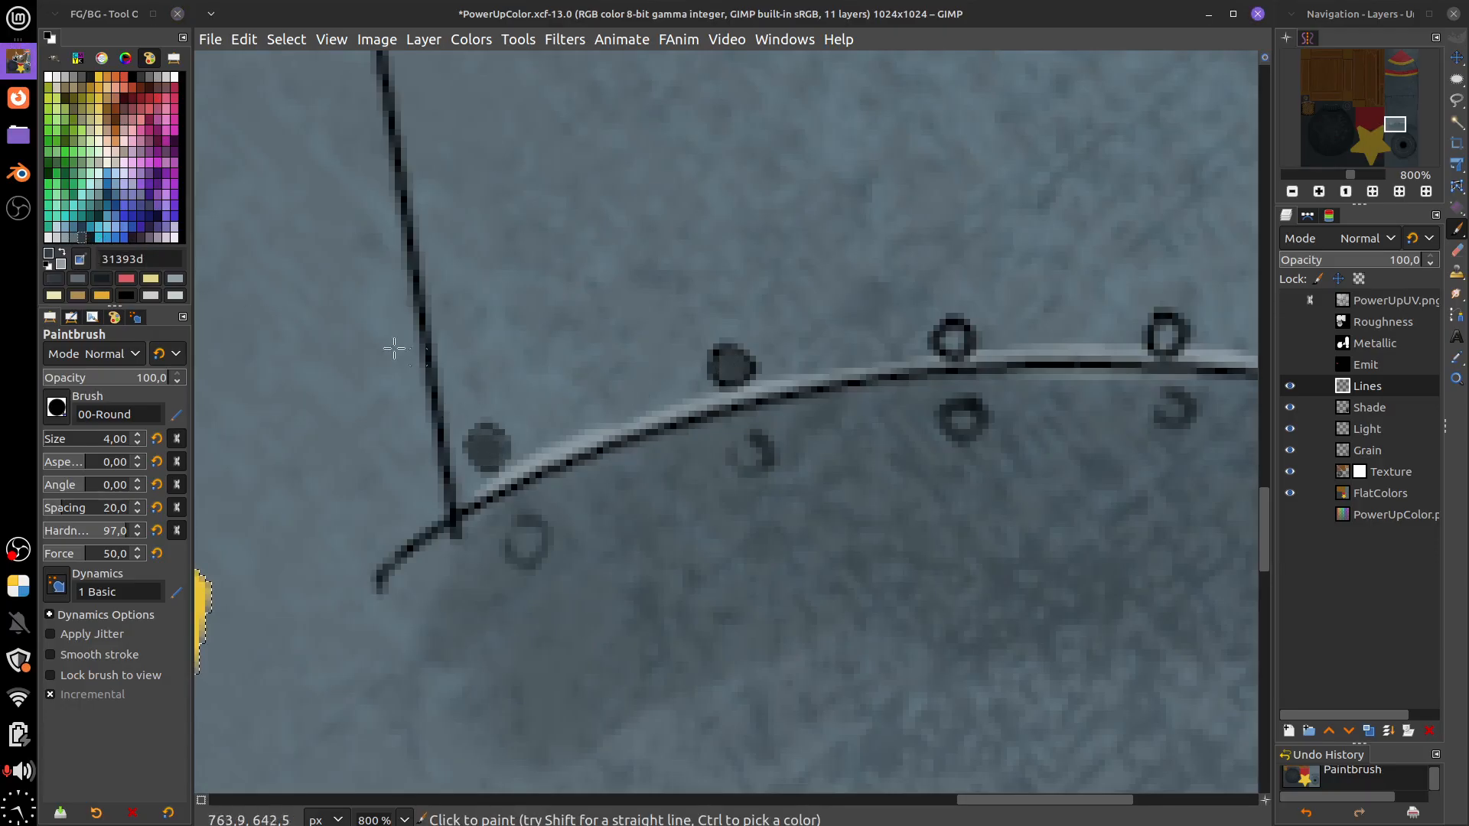
drag(945, 339, 954, 341)
scroll(796, 436, right, 5)
drag(857, 343, 850, 358)
drag(1079, 367, 1071, 379)
scroll(954, 535, right, 6)
drag(953, 438, 961, 442)
Dab mid-grey 5e6d75 onto the first two rivets above the curved seam, starting at its left end
drag(729, 588, 991, 532)
click(74, 237)
drag(479, 504, 664, 513)
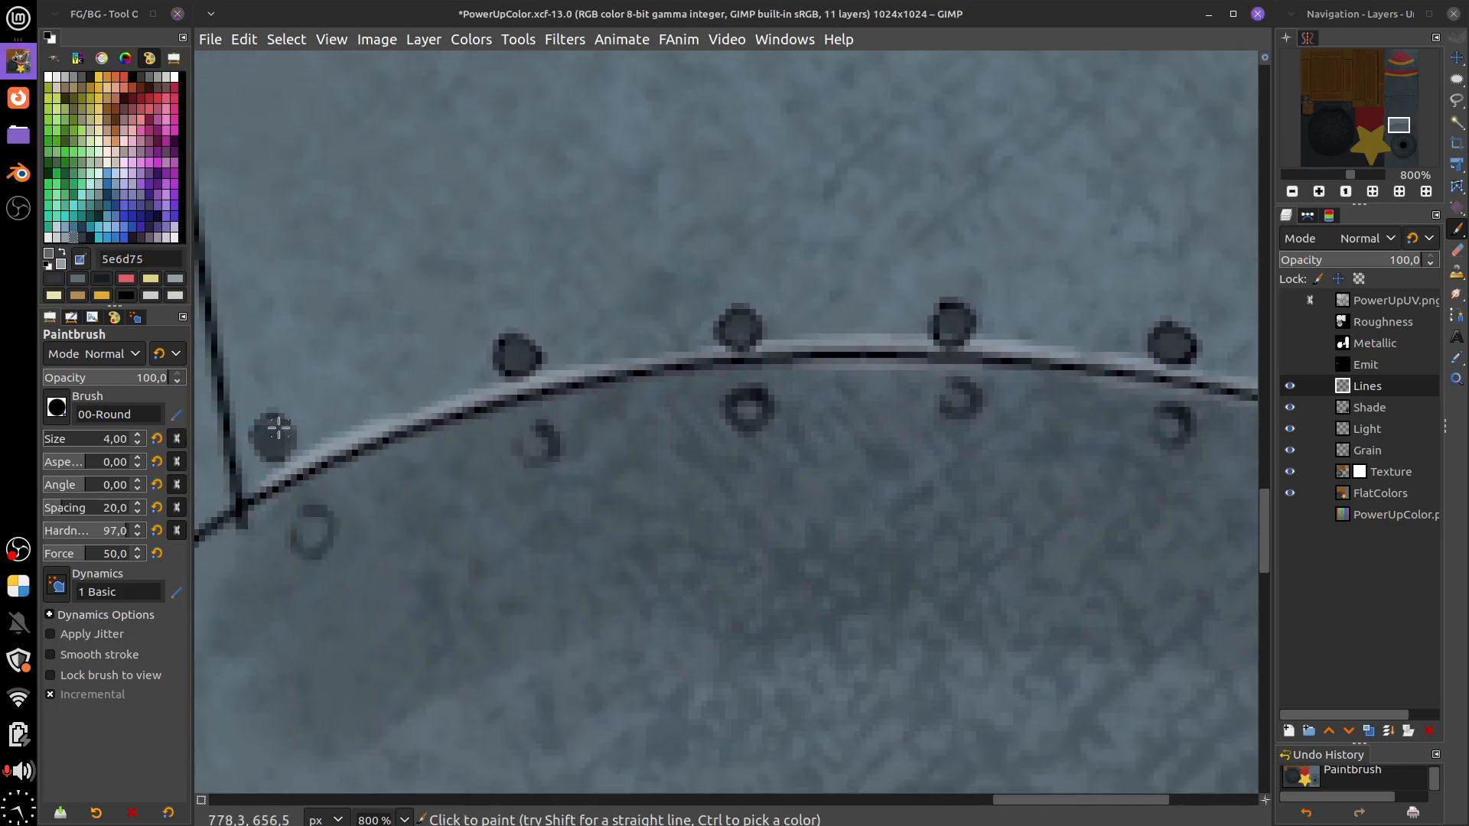
click(278, 429)
click(513, 352)
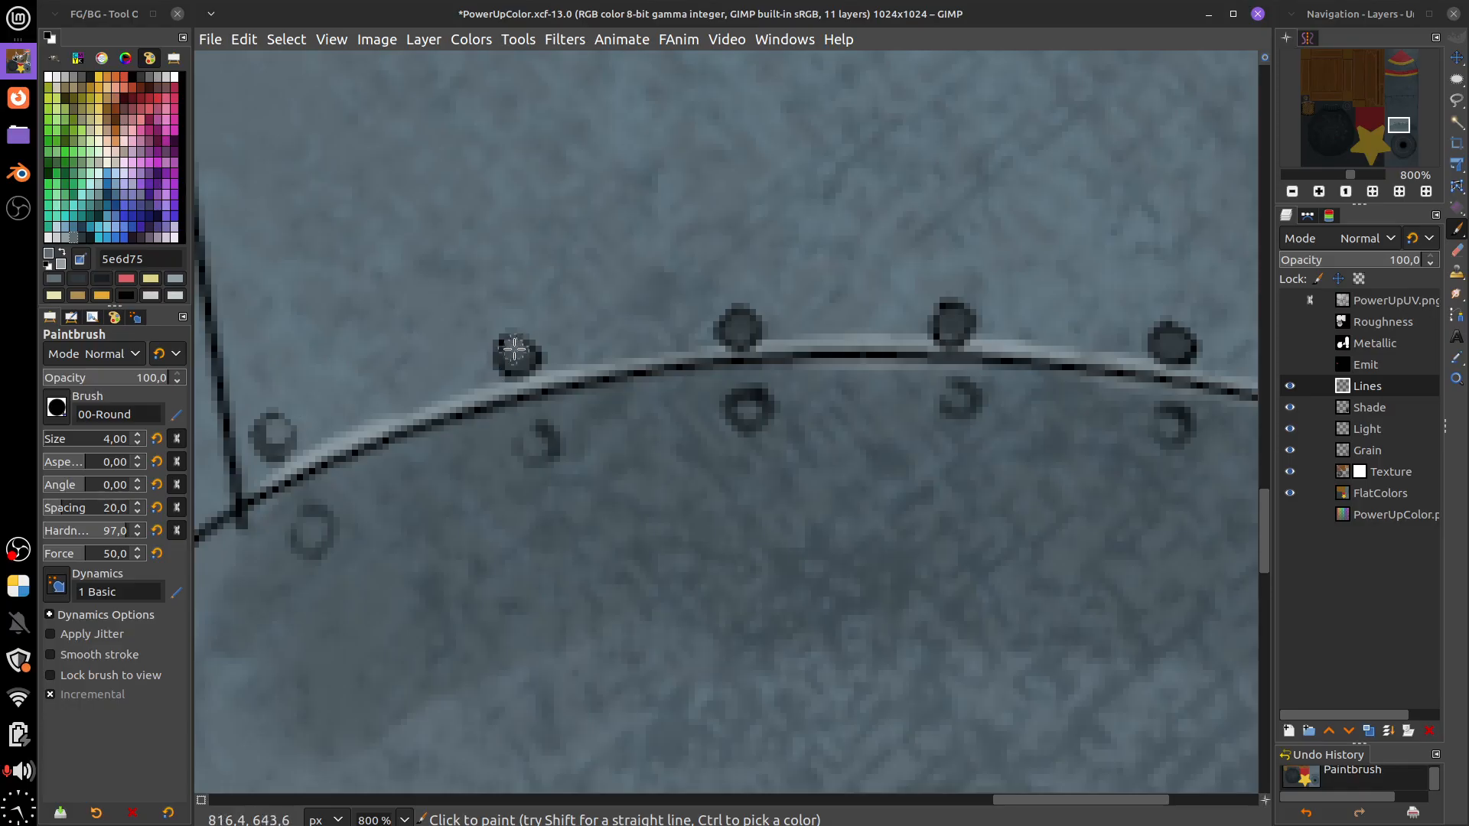
Paint small light-grey 909fa6 highlights on the rivets in the row above the curved seam
click(176, 280)
click(280, 431)
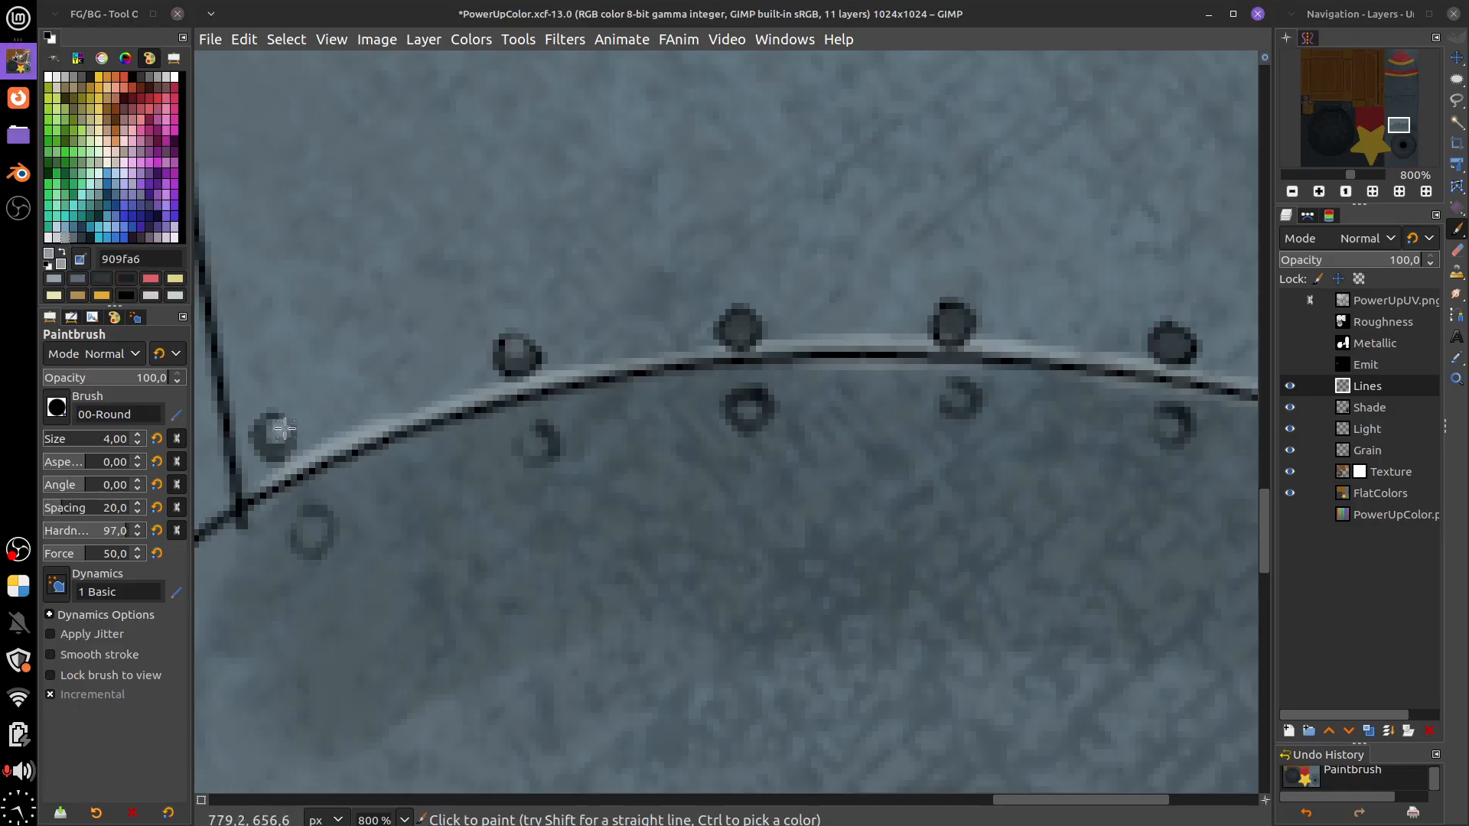
click(515, 350)
click(746, 321)
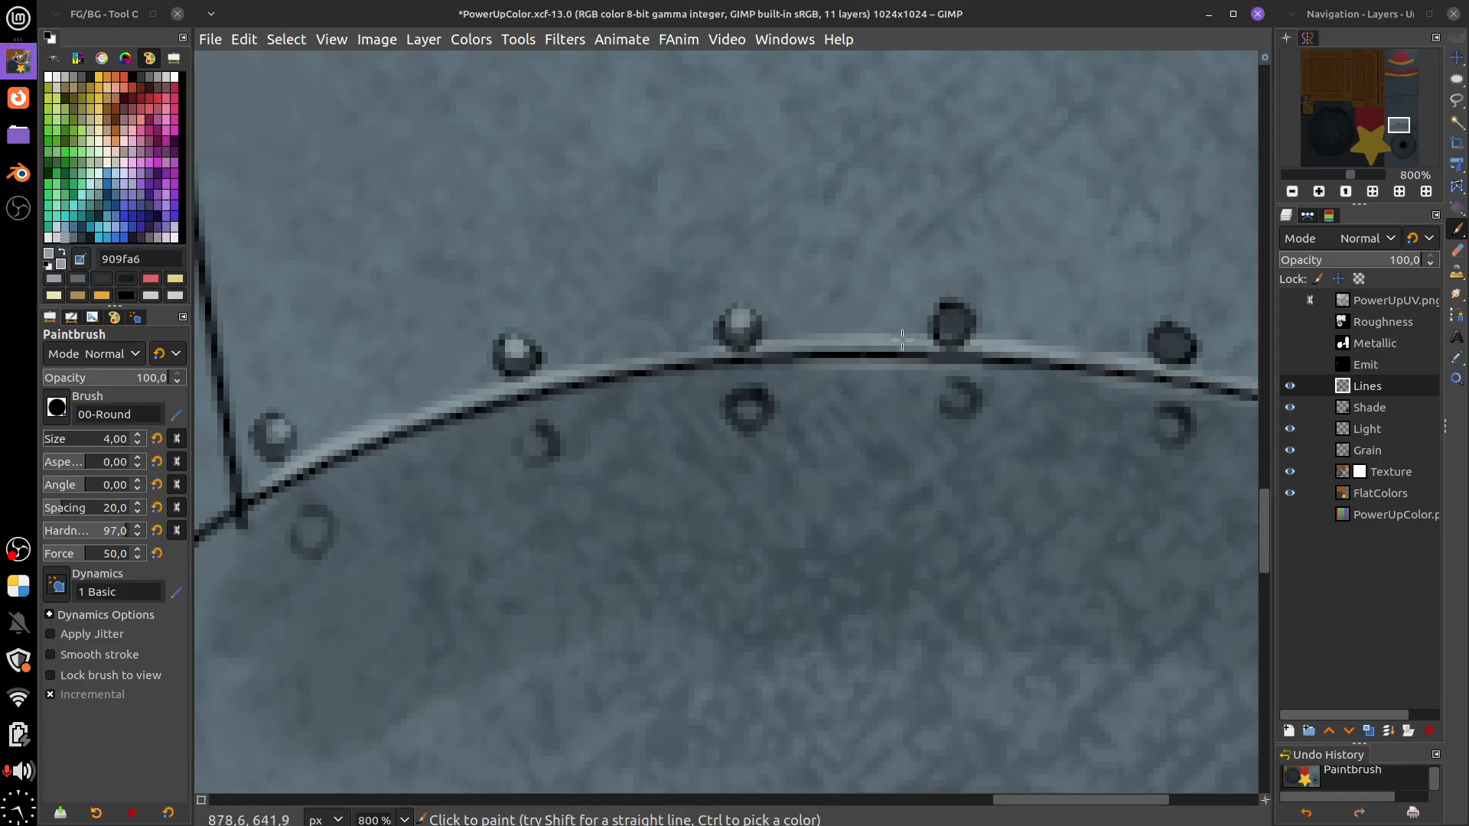
click(951, 316)
scroll(918, 345, right, 5)
click(853, 371)
scroll(853, 371, right, 8)
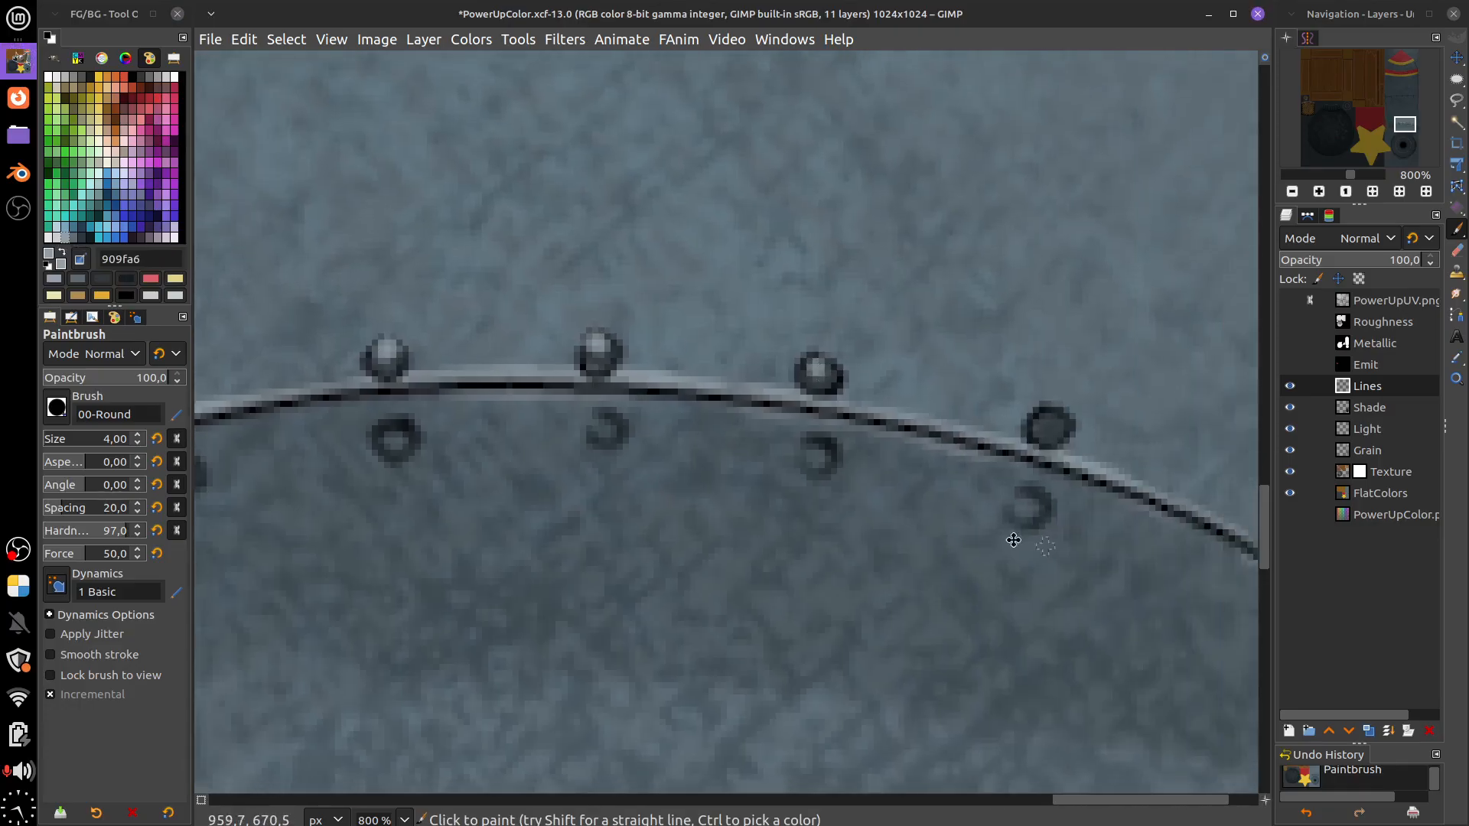
click(701, 348)
Sample dark grey 31393d and fill the rivets in the row below the curved seam near the rocket's base
scroll(666, 528, left, 10)
scroll(762, 512, left, 6)
scroll(762, 512, down, 1)
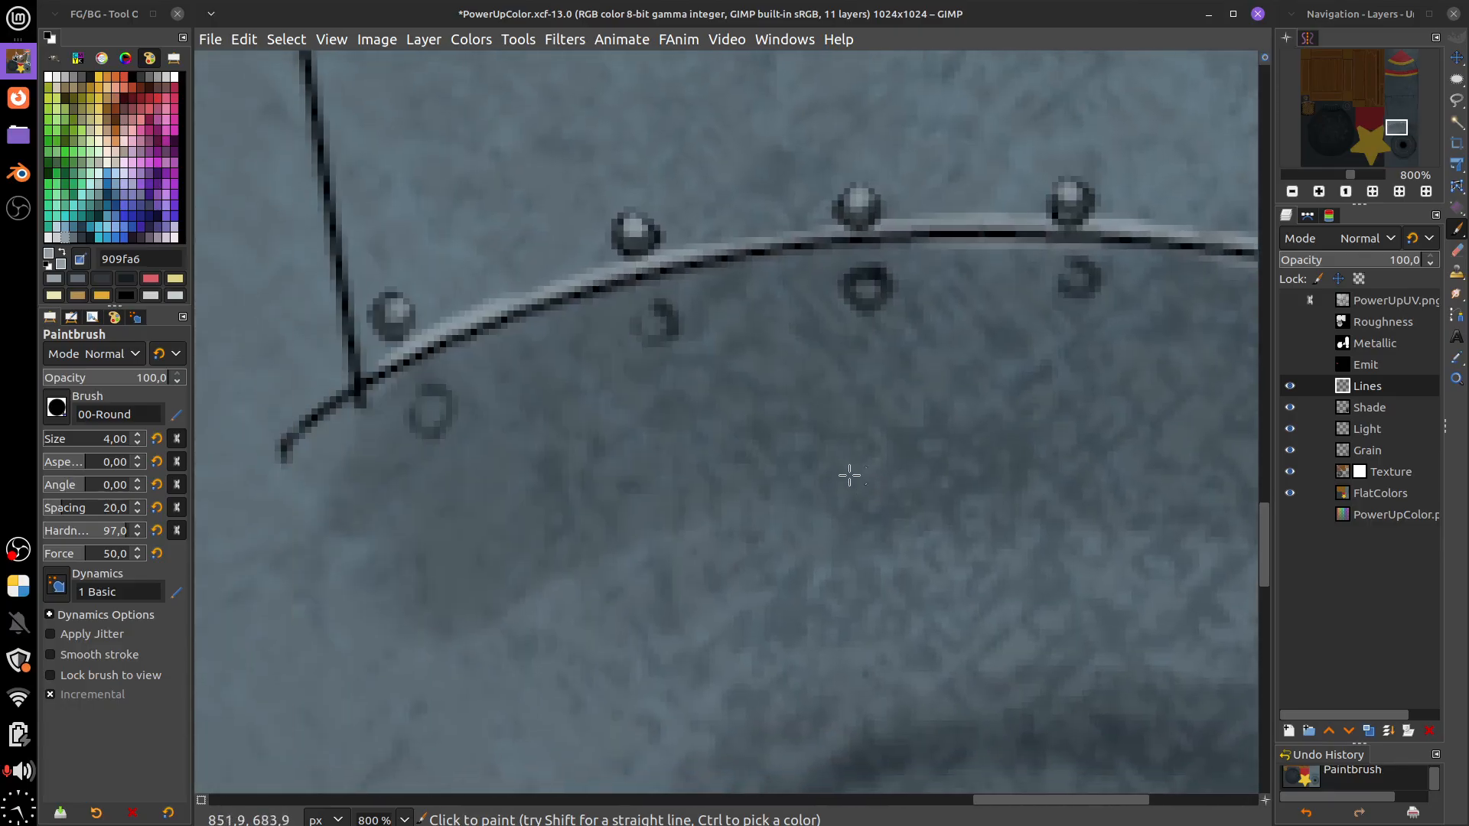
ctrl+click(392, 348)
click(430, 410)
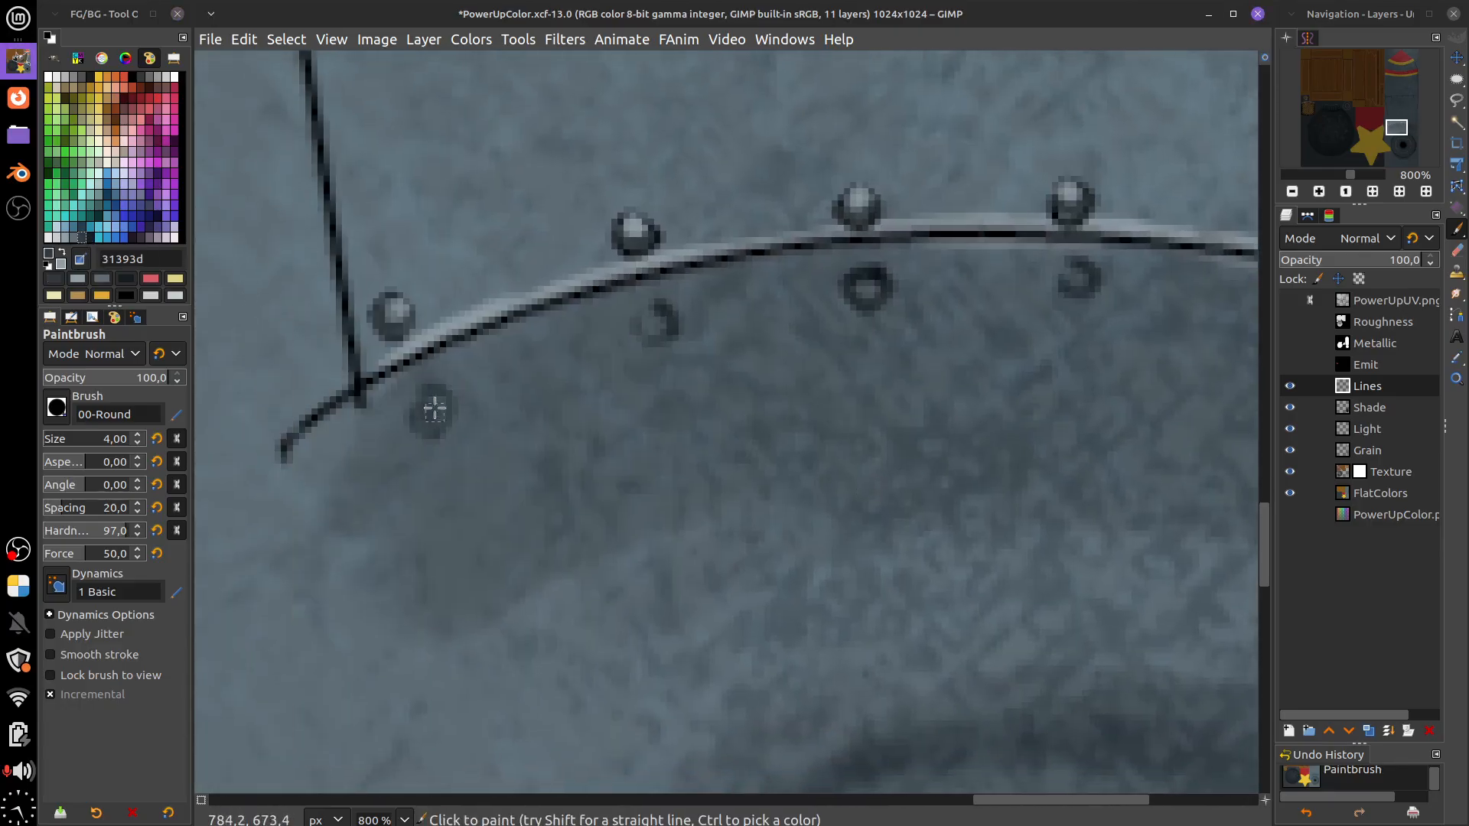
click(656, 321)
click(864, 289)
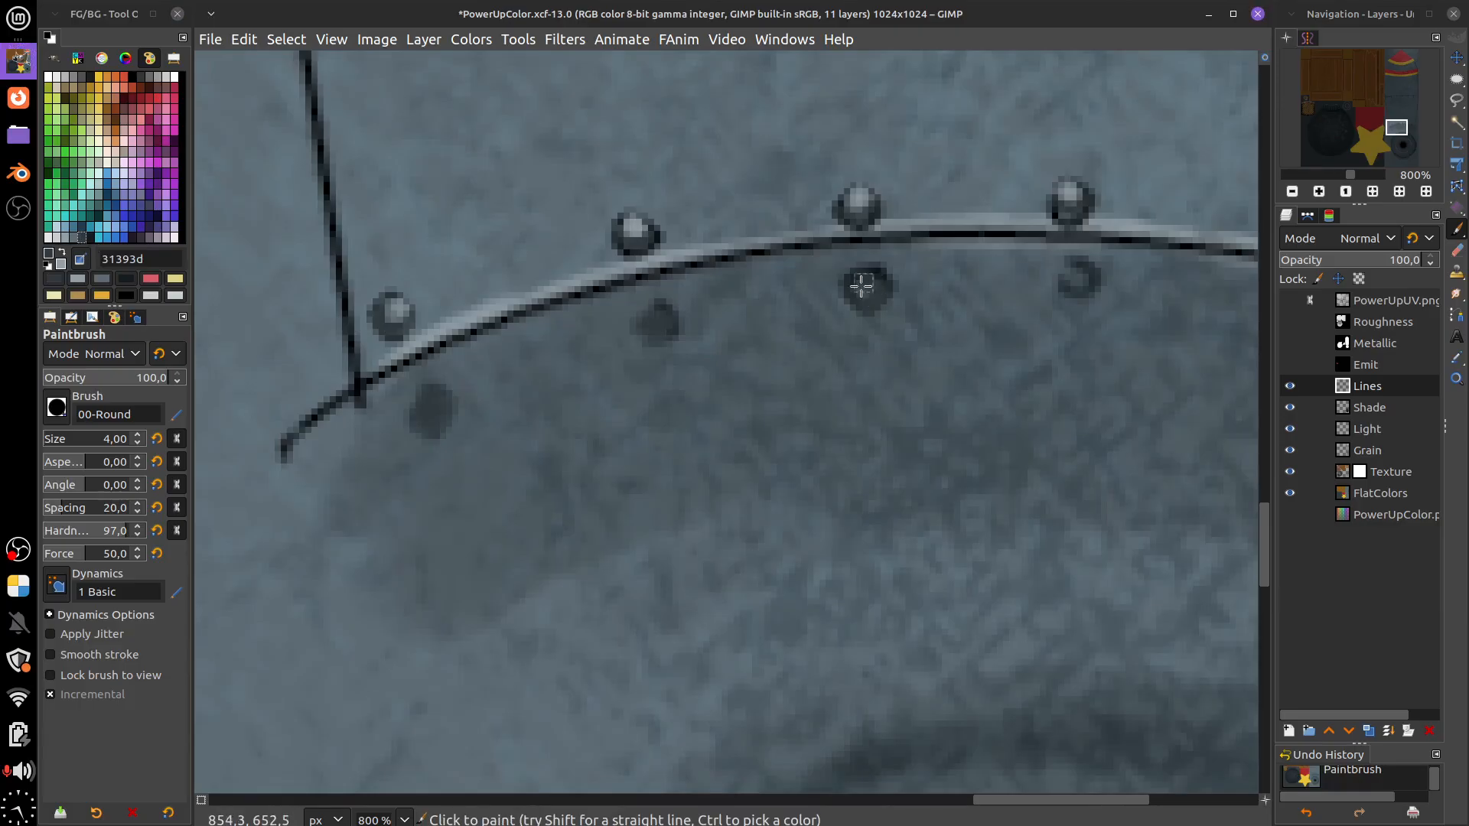
scroll(957, 426, right, 6)
scroll(957, 426, up, 1)
click(808, 314)
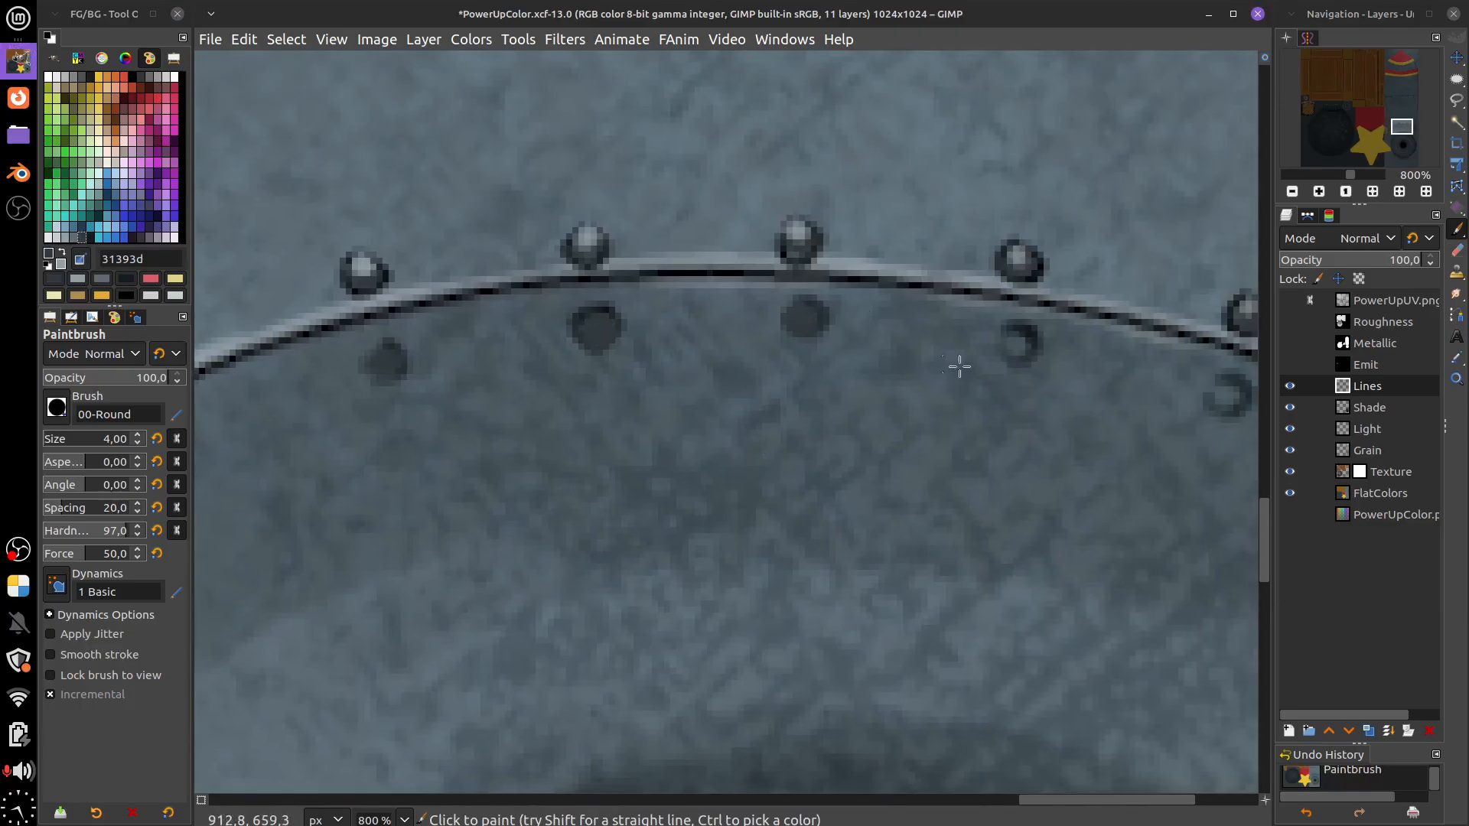
click(1016, 343)
scroll(1114, 485, right, 6)
click(857, 421)
Dab mid-grey 5e6d75 highlights onto the filled rivets below the curved seam
scroll(858, 425, left, 5)
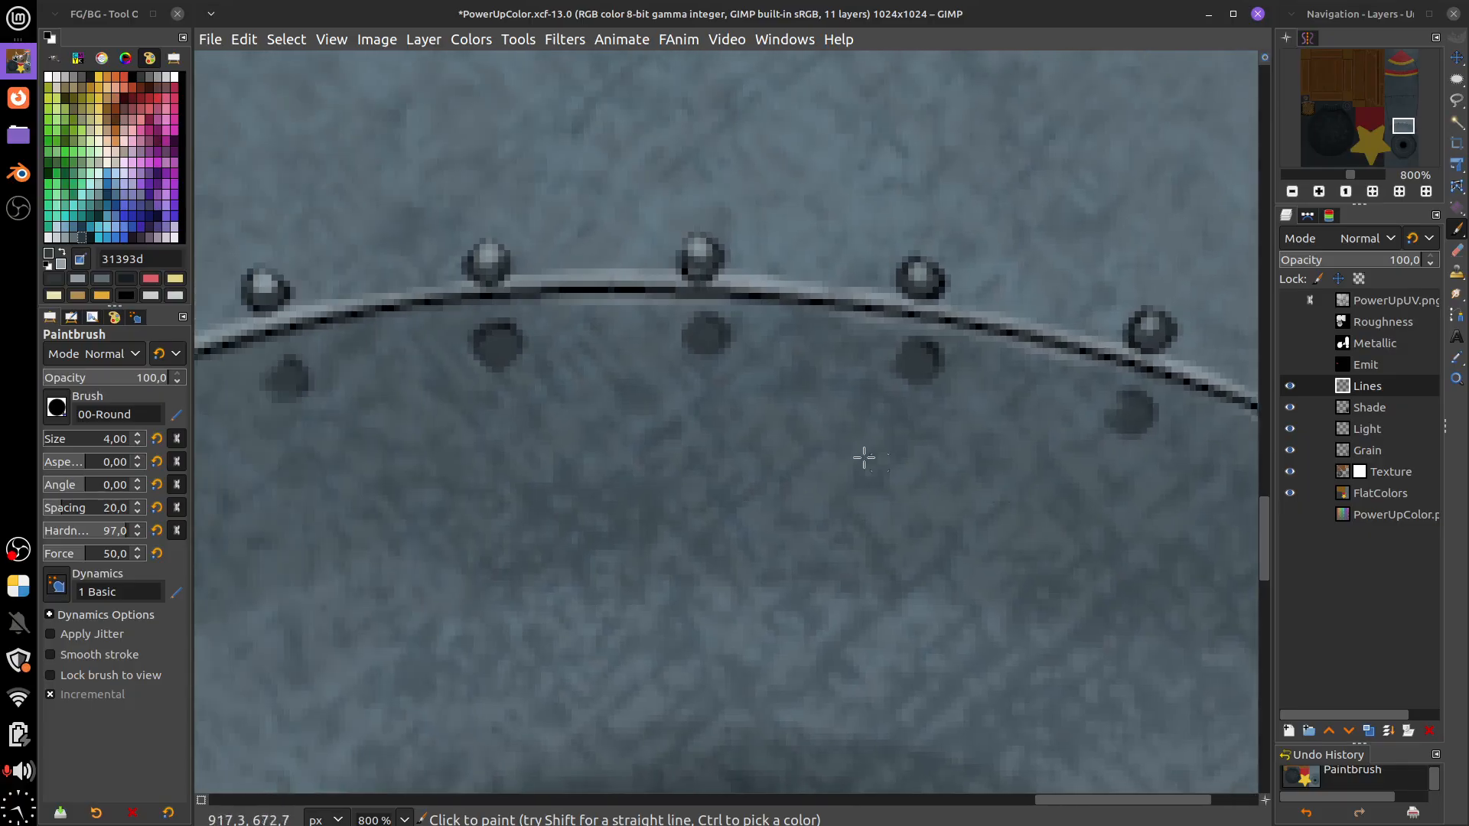
click(77, 239)
click(298, 368)
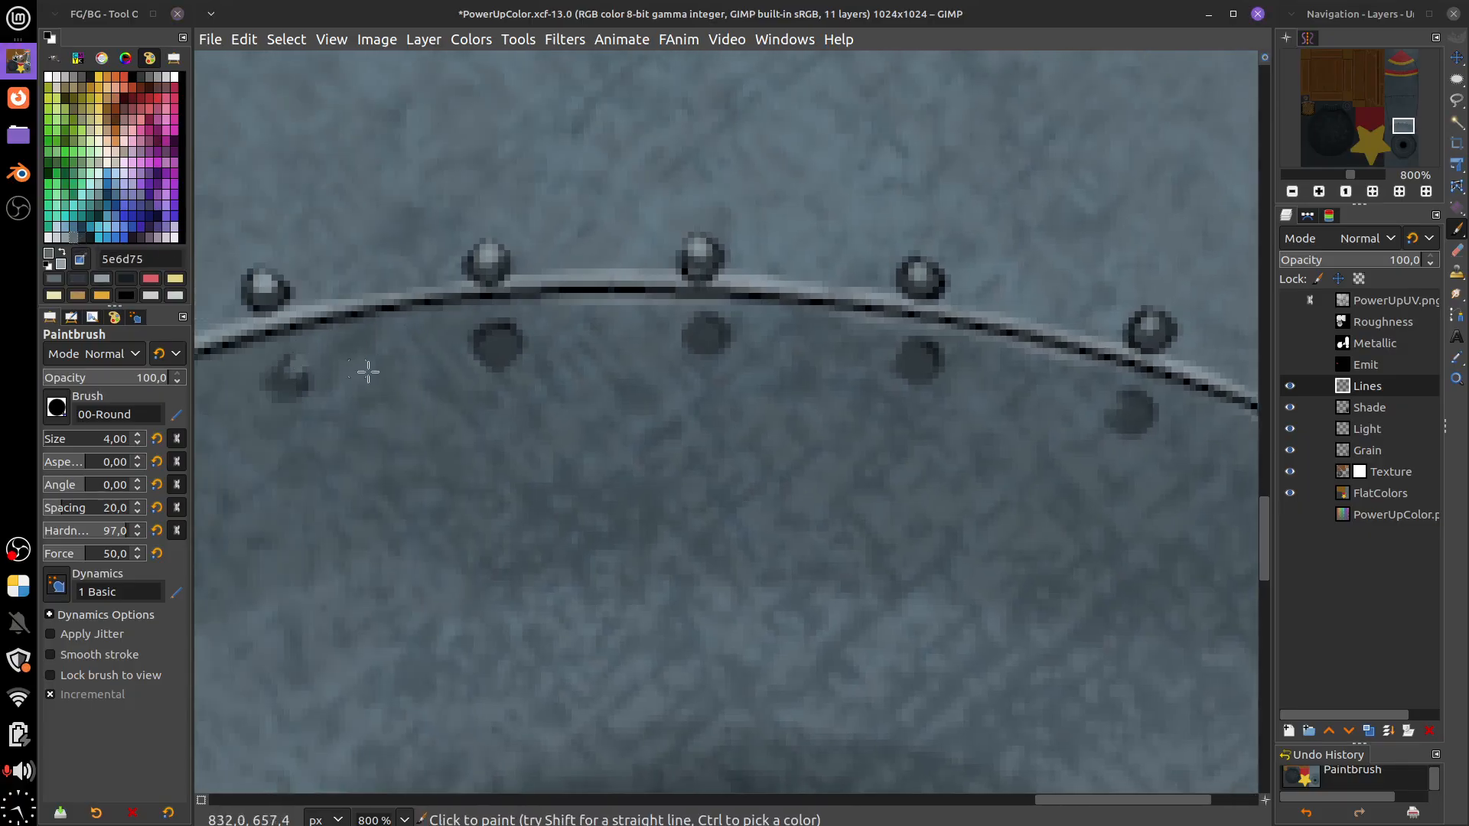
click(501, 345)
click(930, 354)
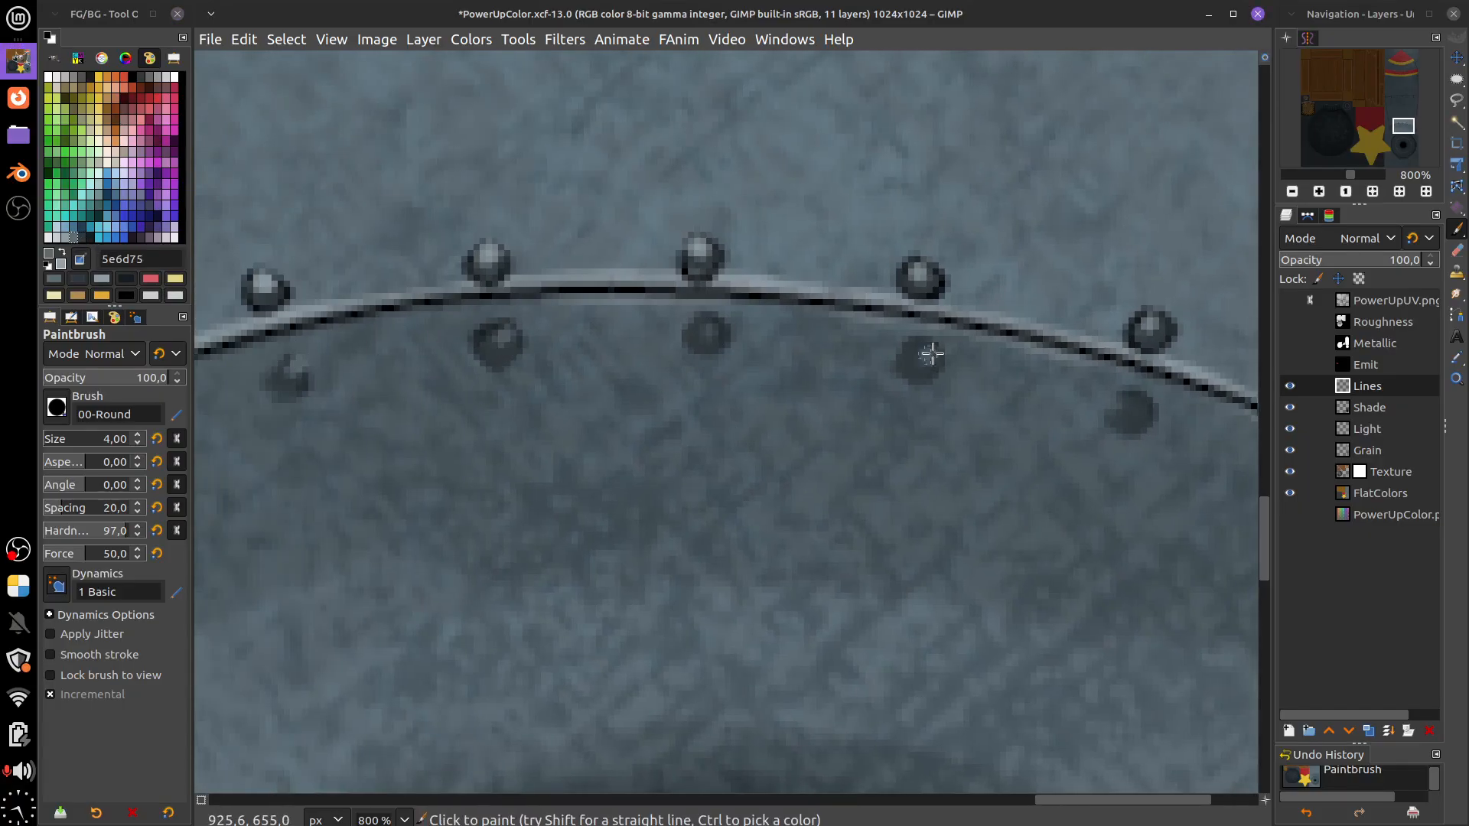
scroll(918, 479, left, 7)
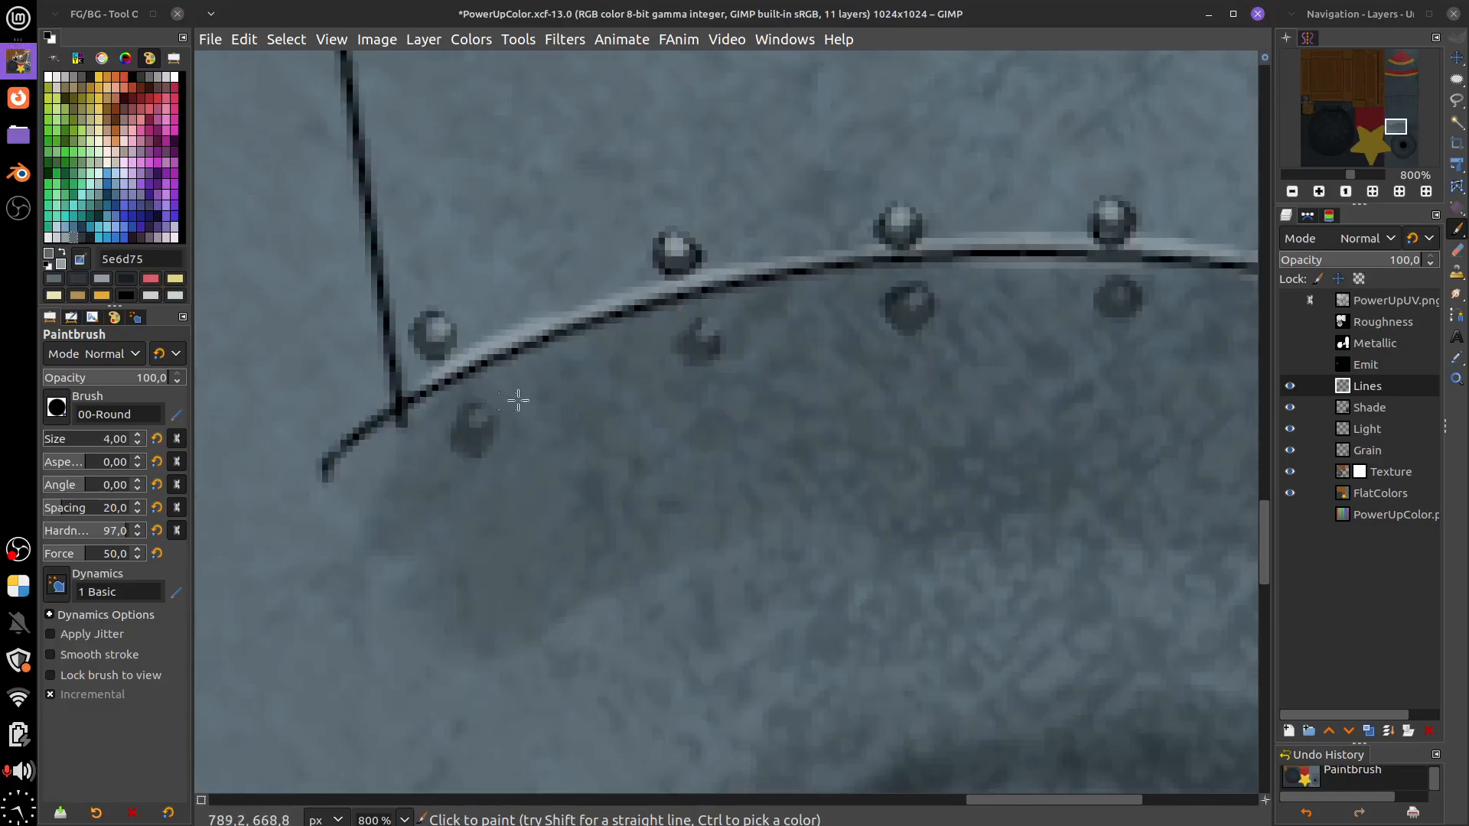
scroll(748, 539, right, 5)
scroll(765, 528, right, 1)
Duplicate the FlatColors layer and hide the original FlatColors layer
scroll(820, 551, down, 3)
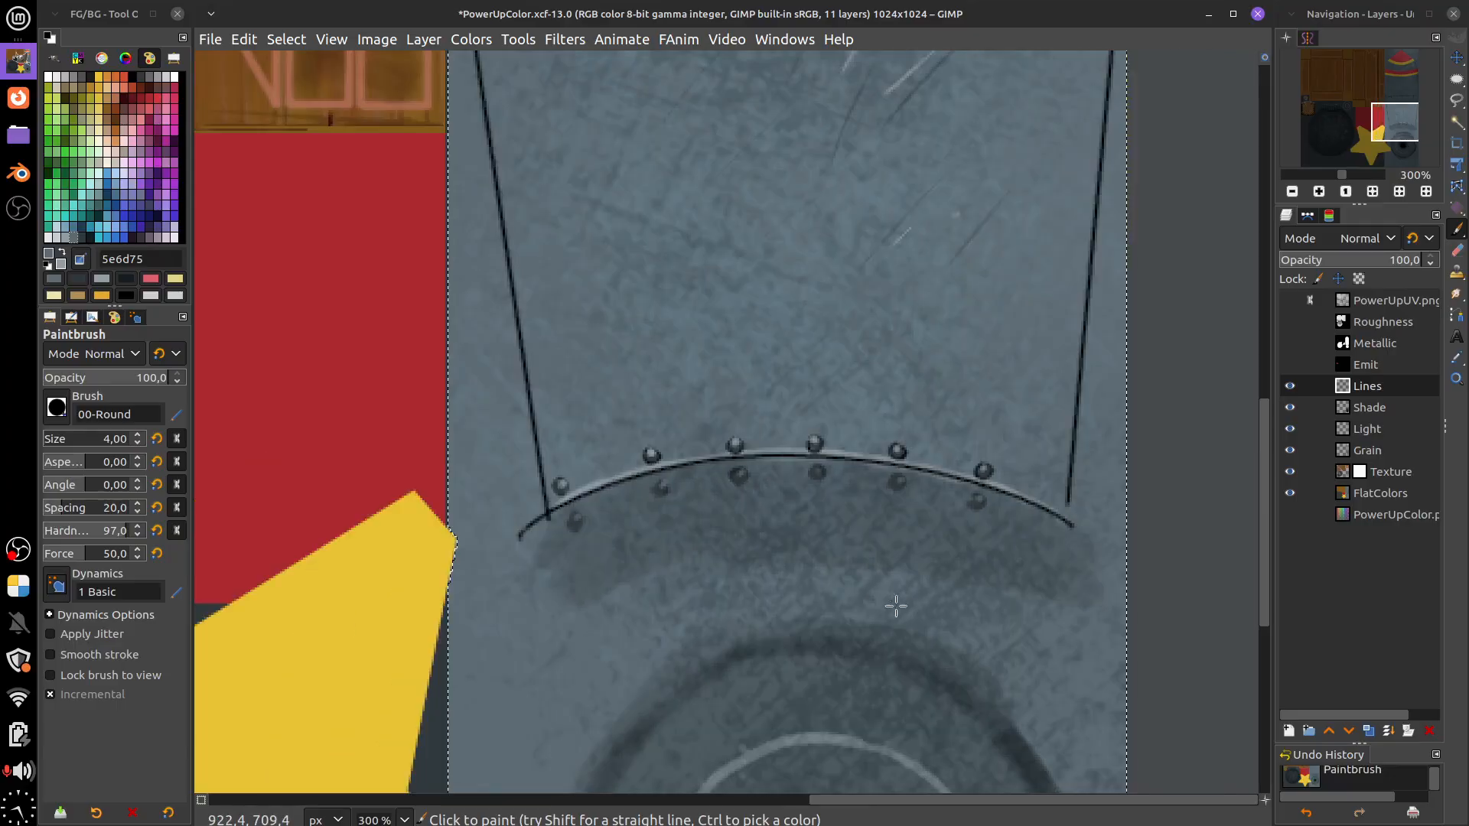
scroll(853, 375, up, 3)
scroll(859, 485, up, 1)
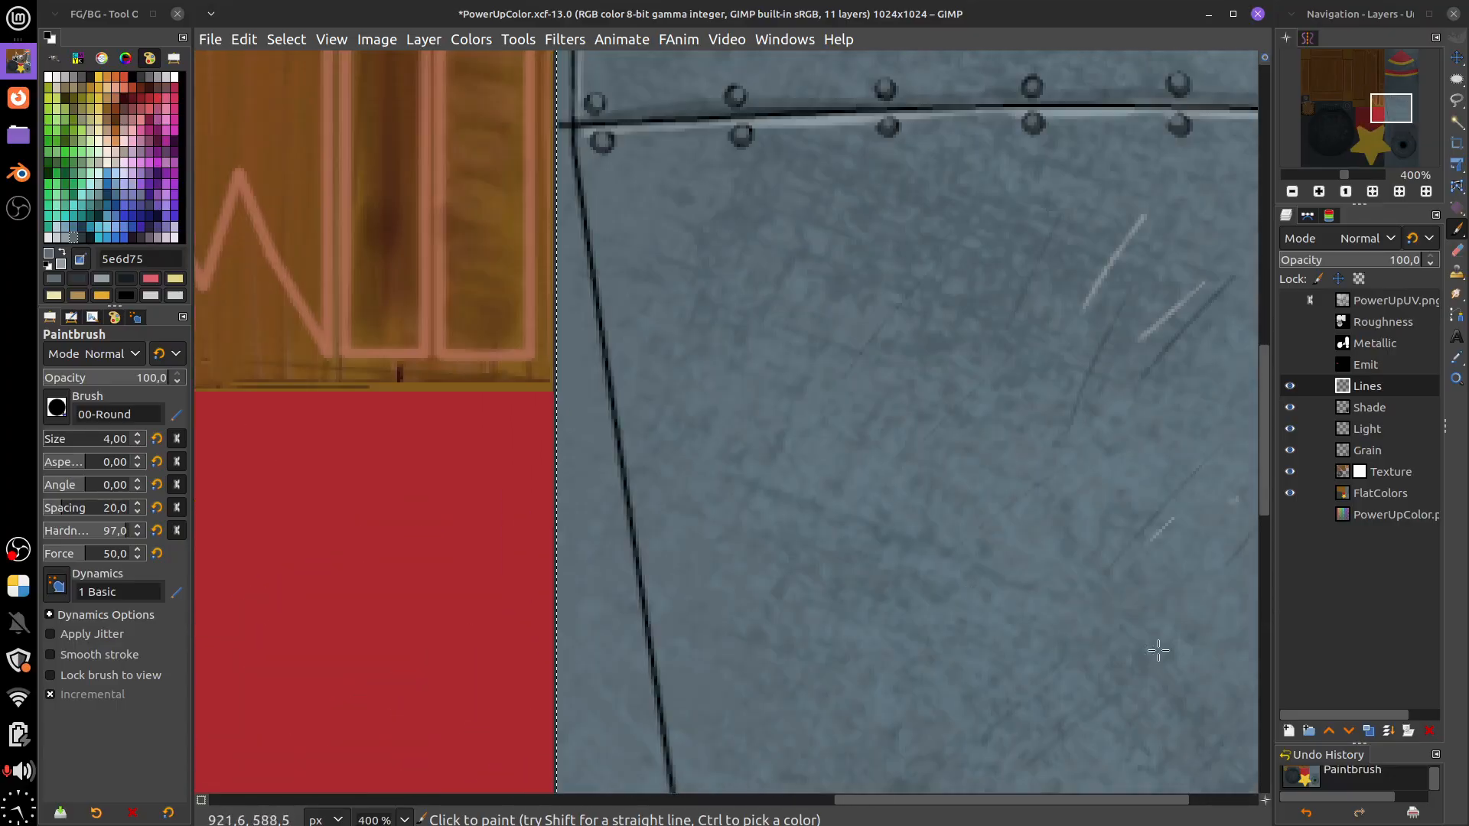
click(1305, 497)
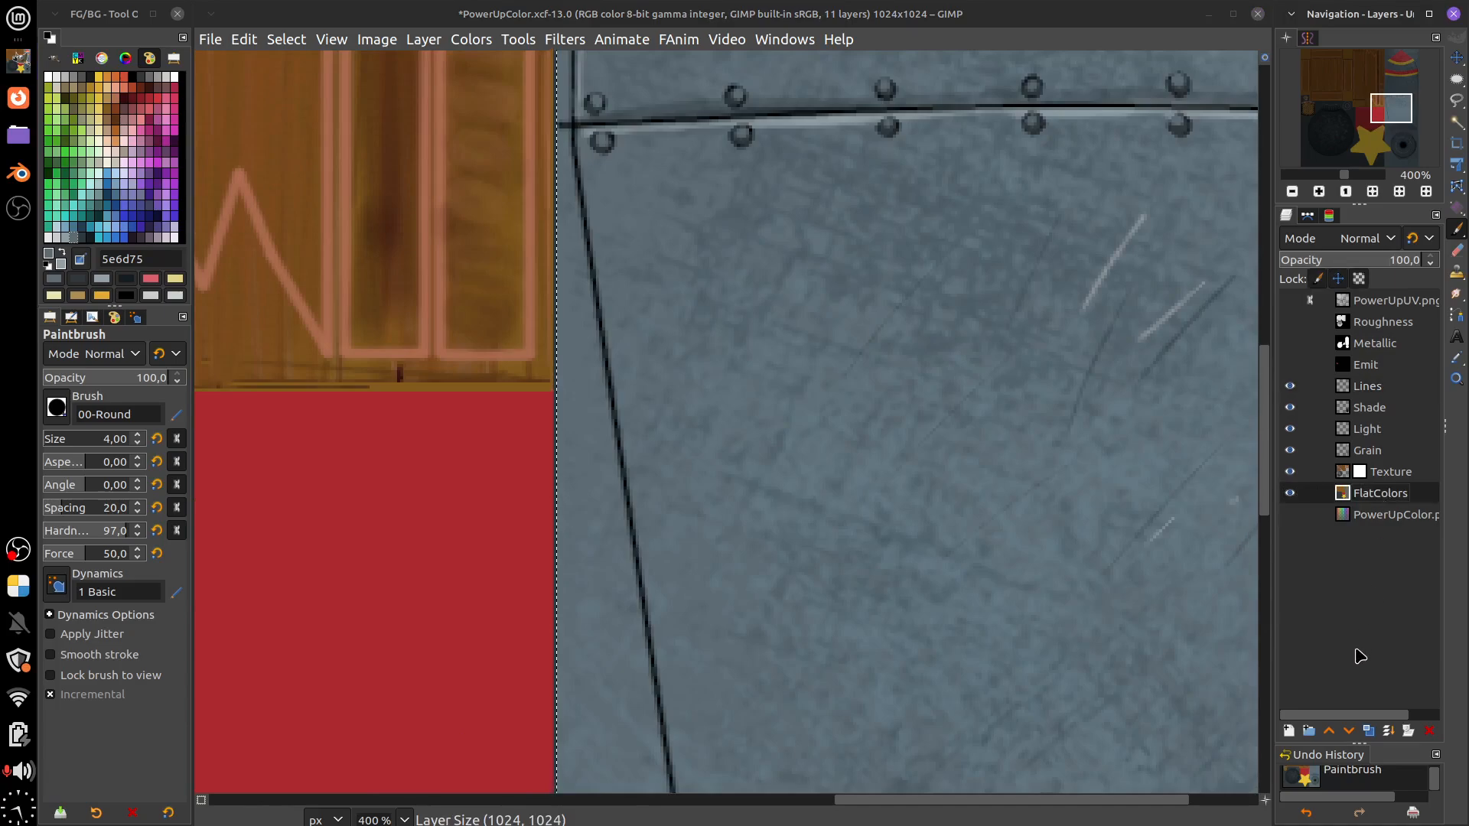
click(1370, 732)
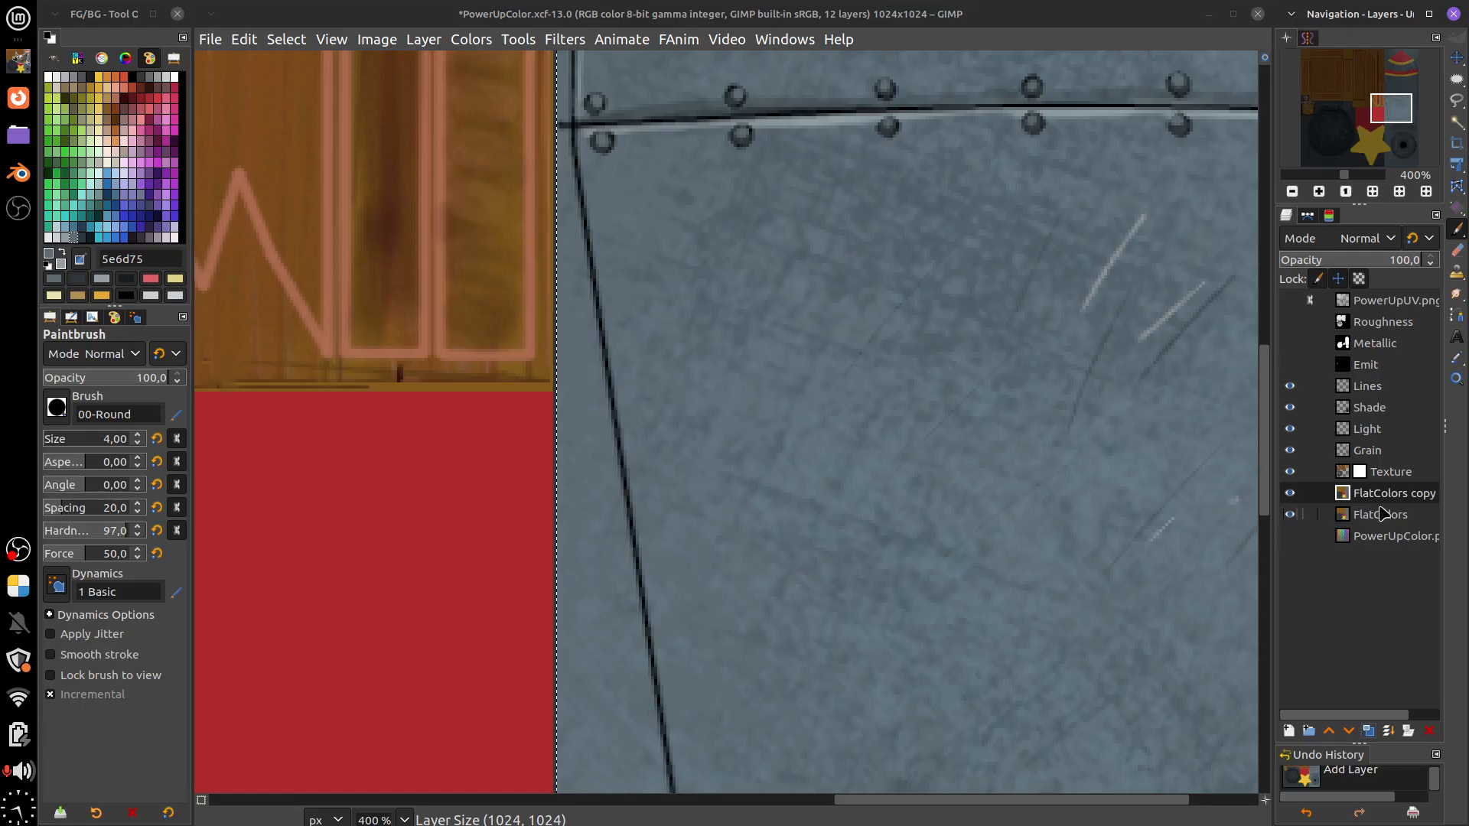
click(1290, 514)
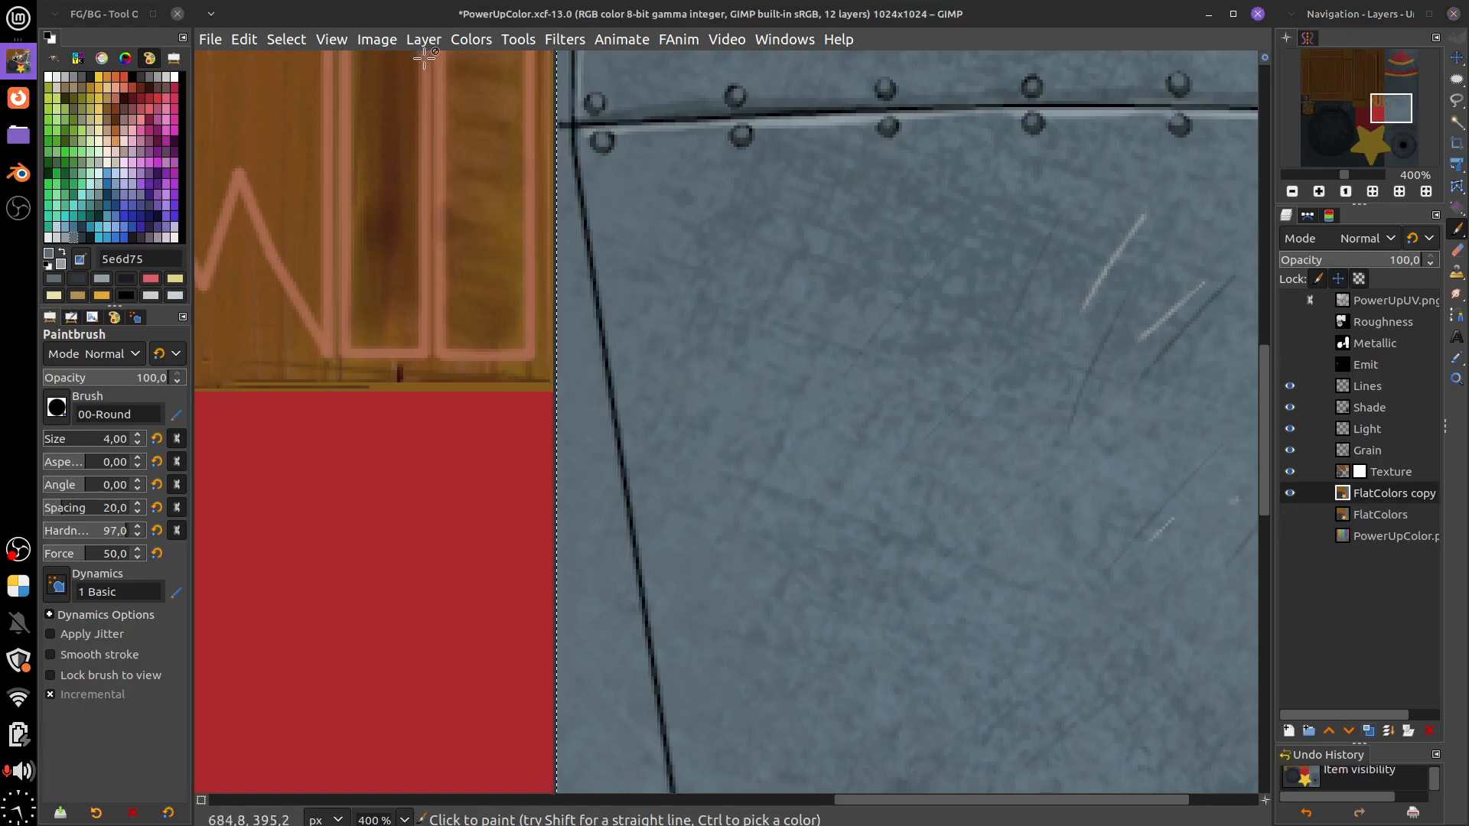
Merge all visible layers into one layer clipped to the image, keeping the invisible layers
click(421, 42)
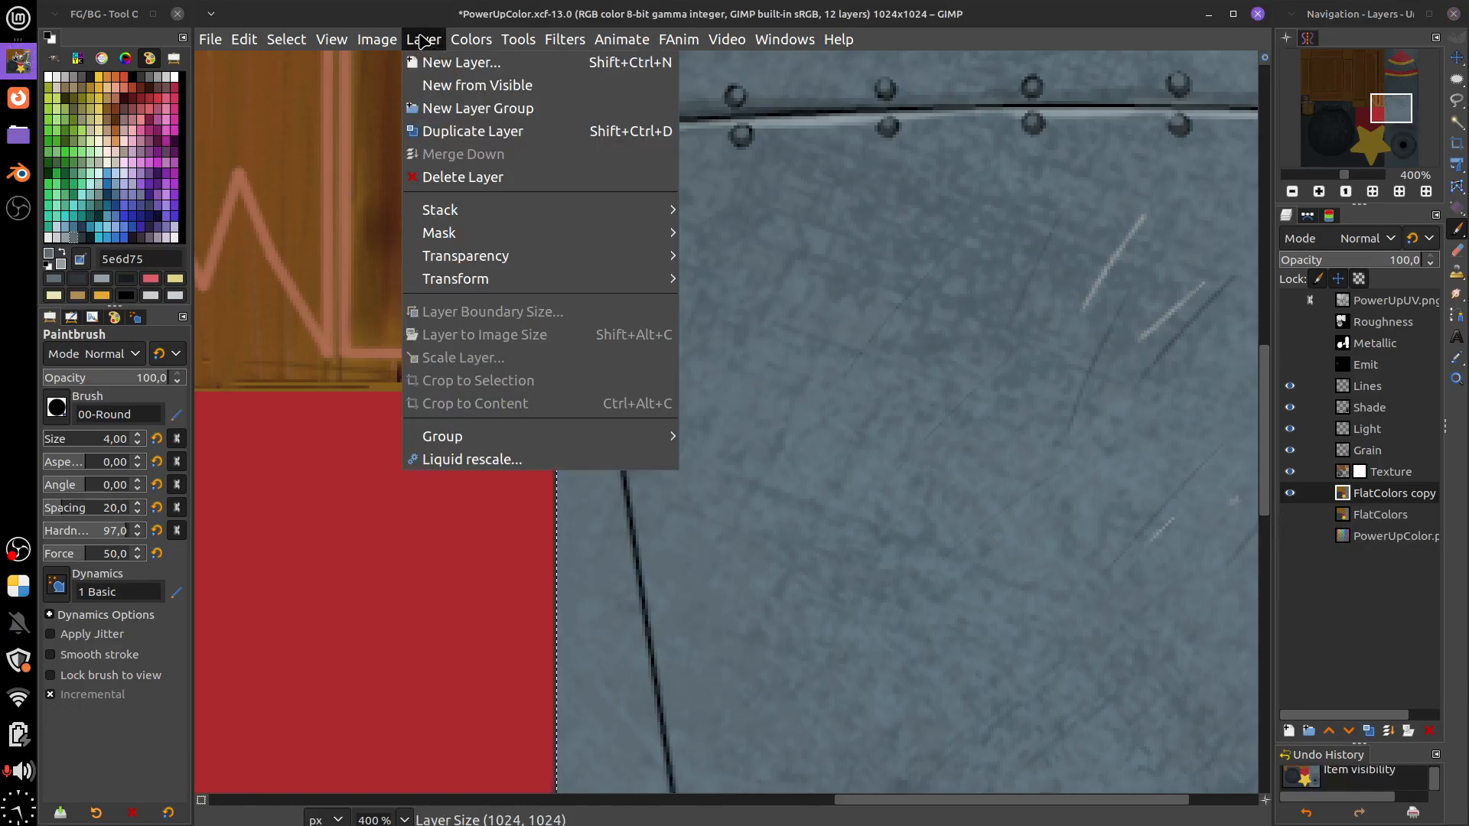
mouse_move(372, 48)
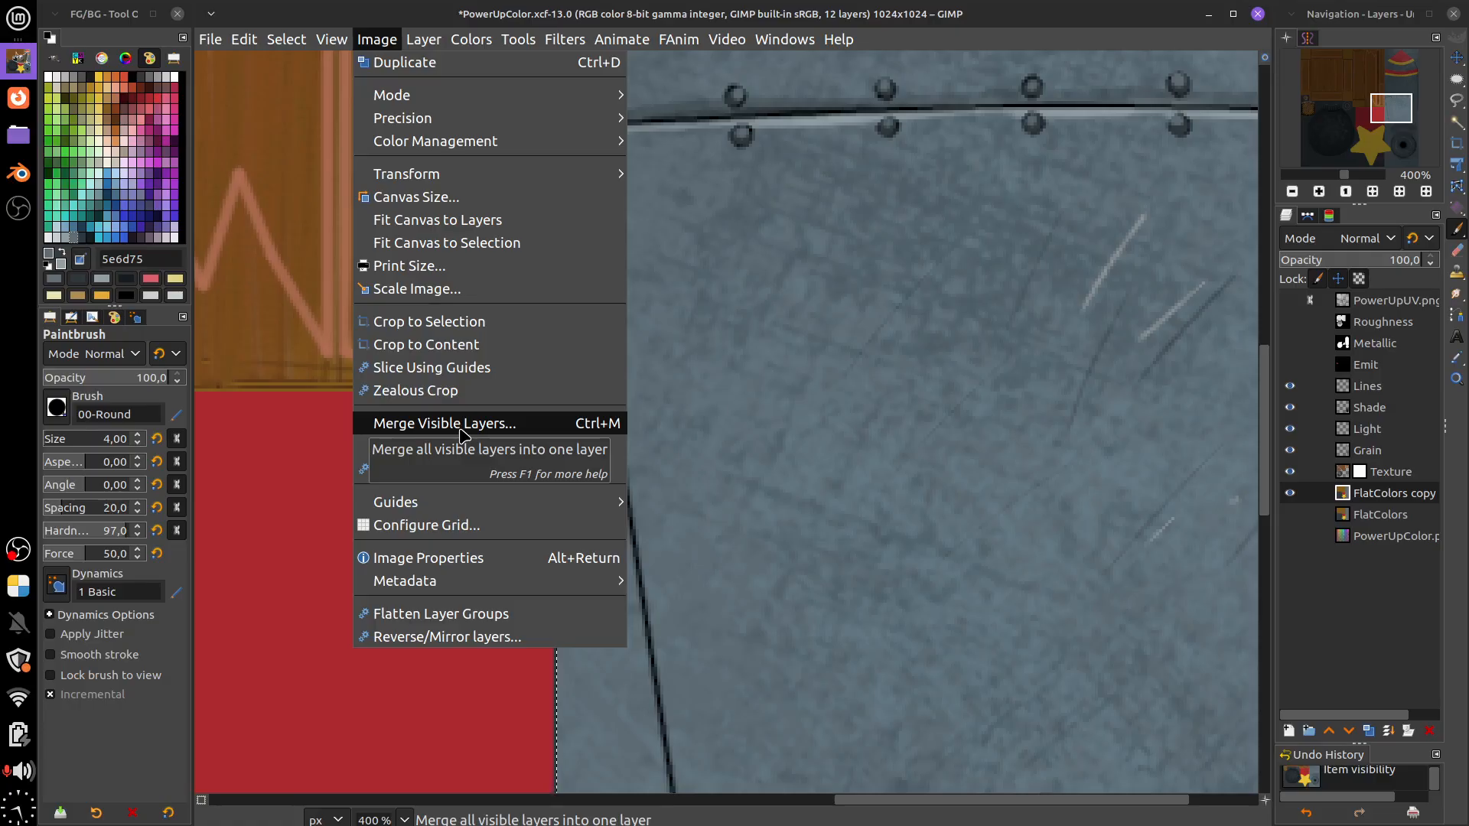
click(463, 428)
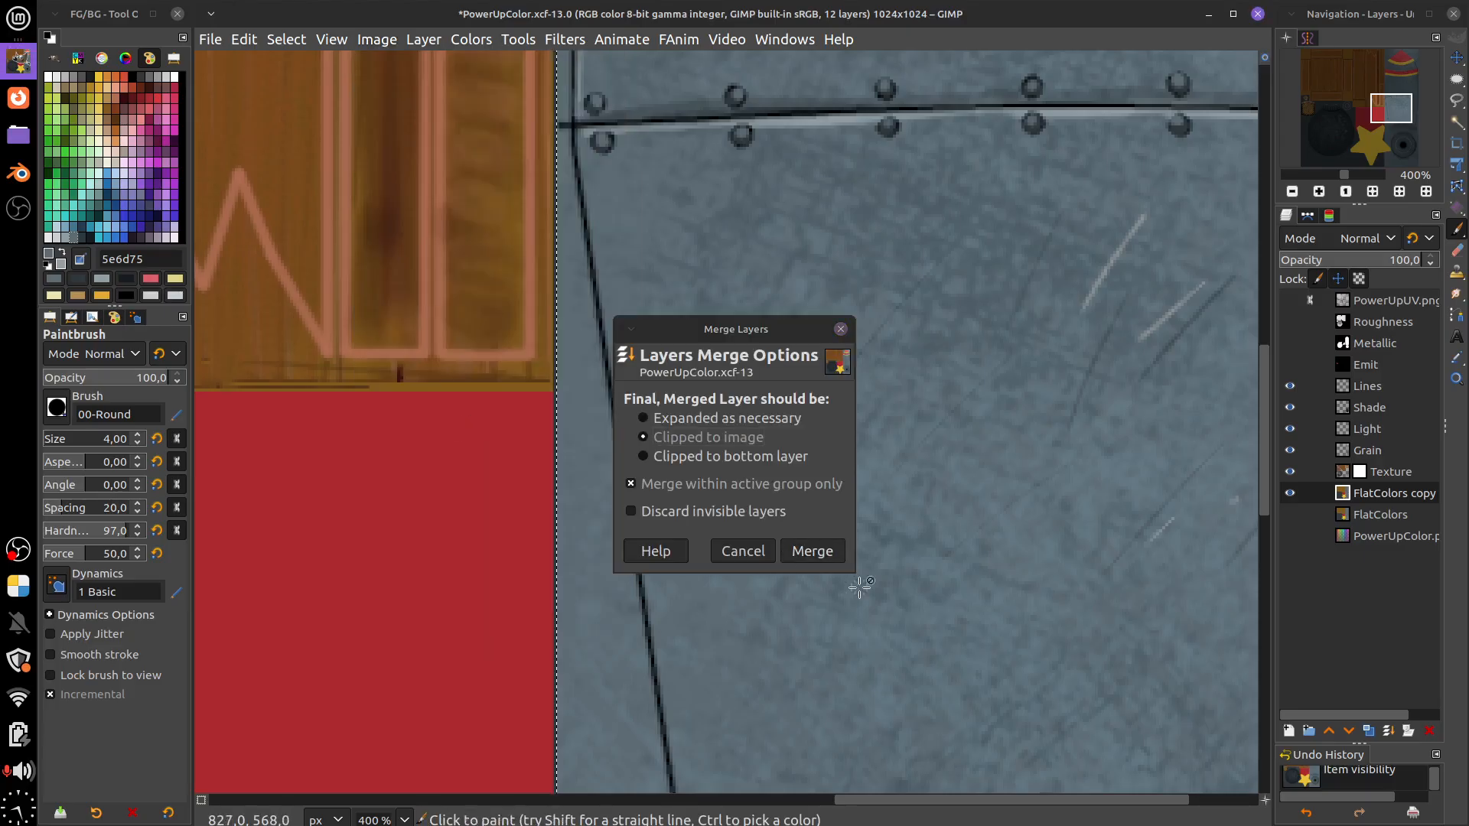
click(811, 552)
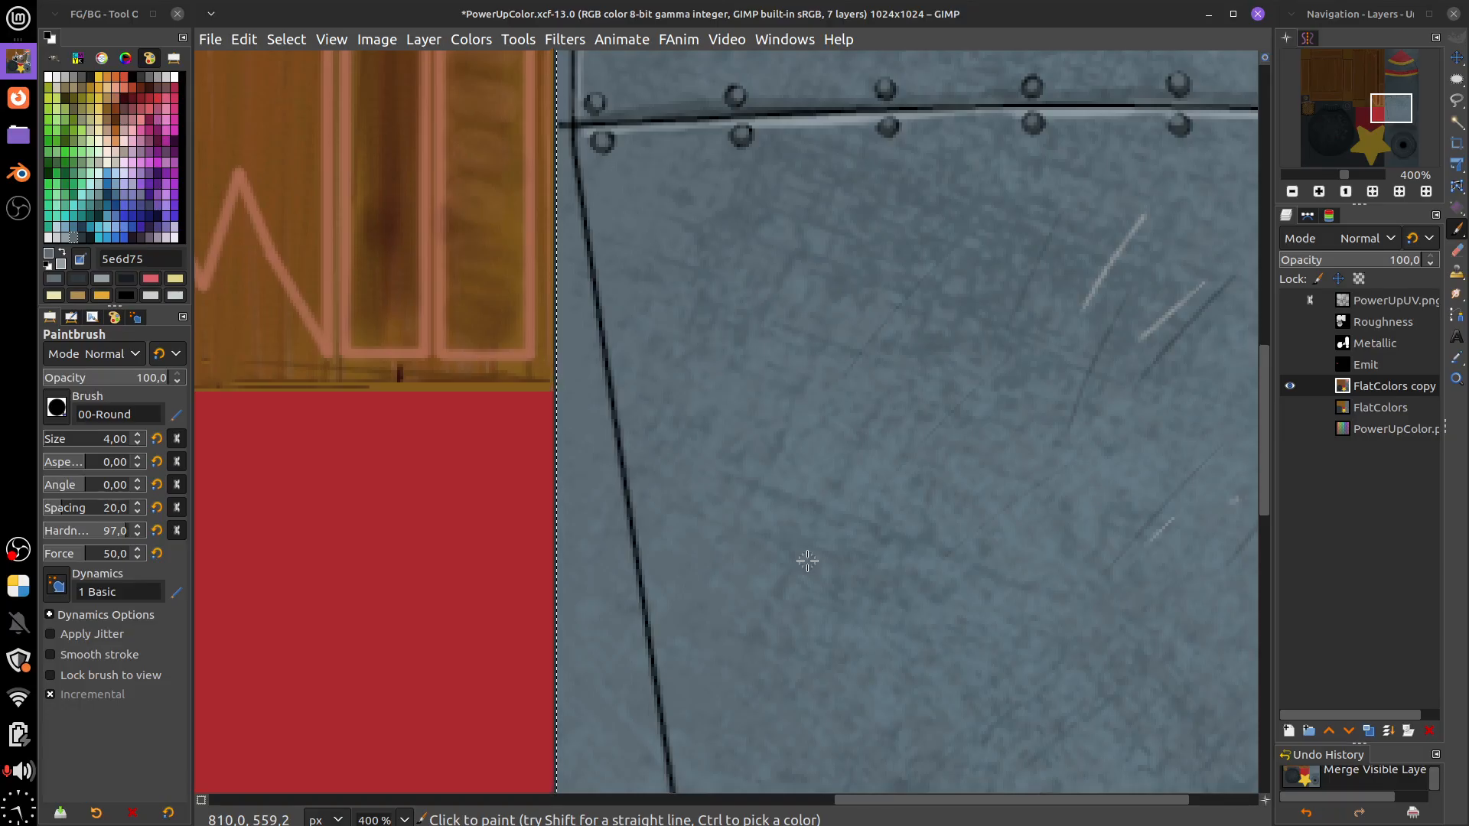
Rename the merged FlatColors copy layer as Texture
double_click(1406, 389)
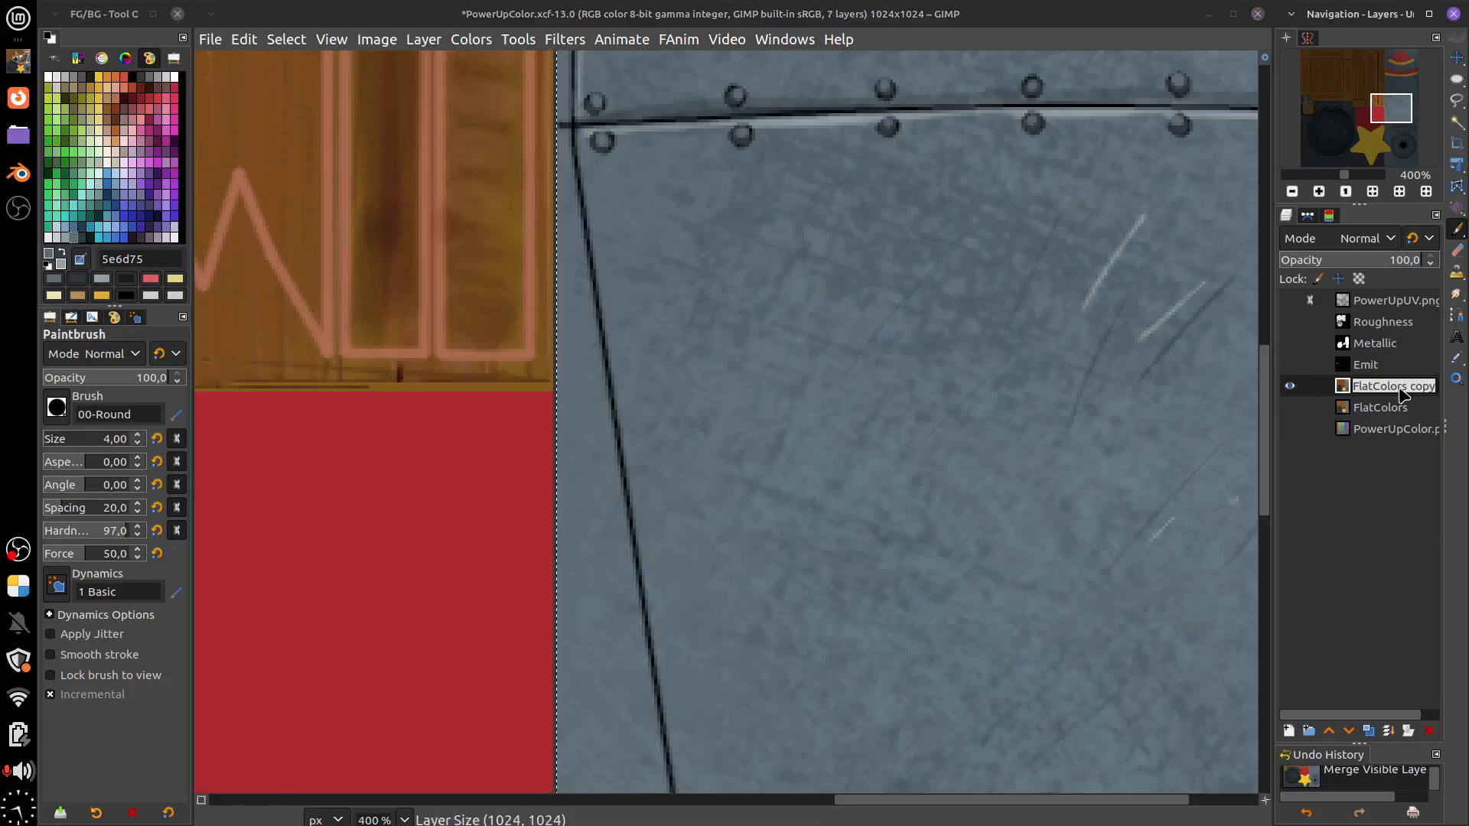
text(Texture)
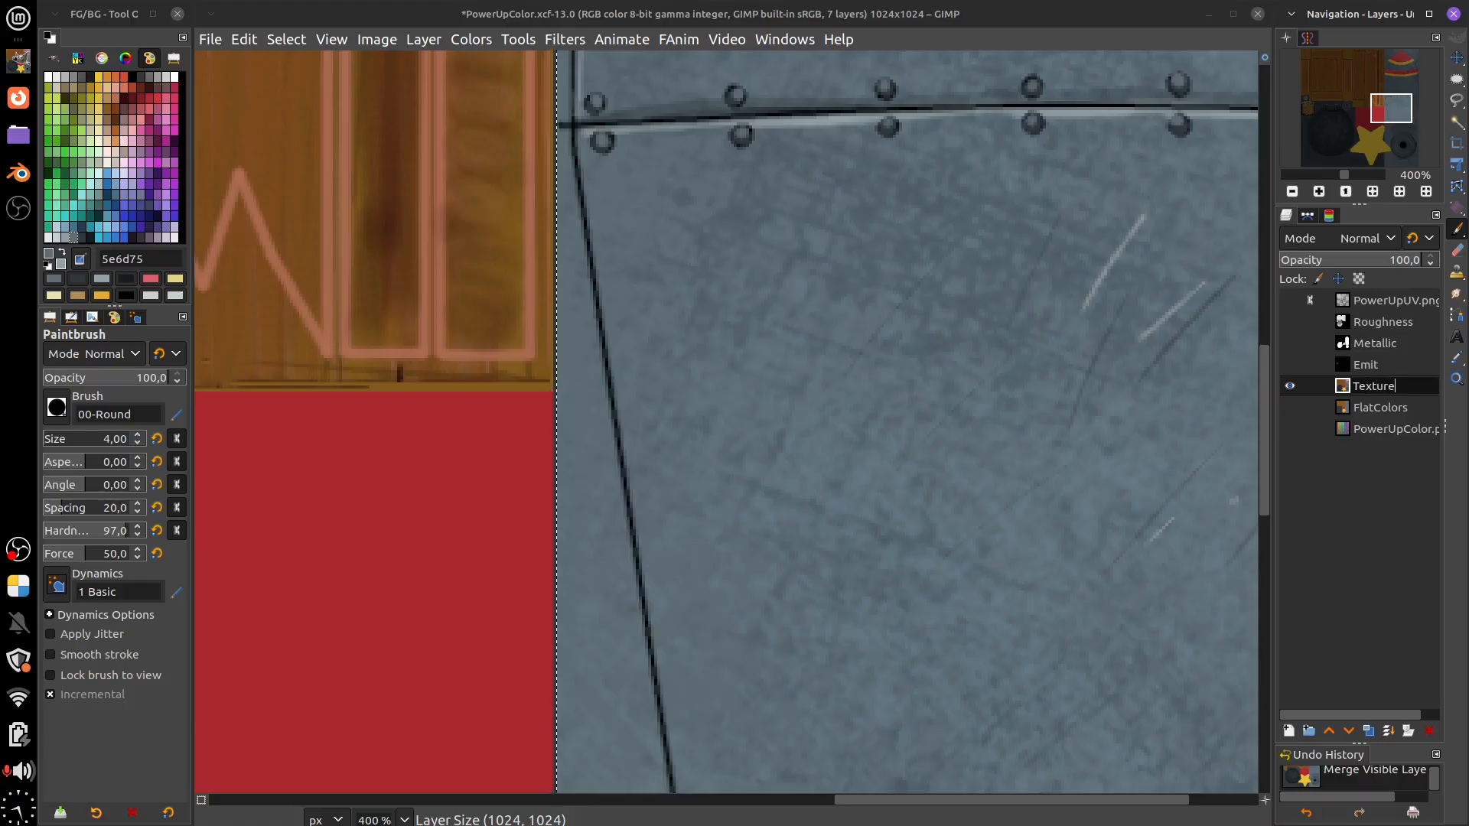
key(Return)
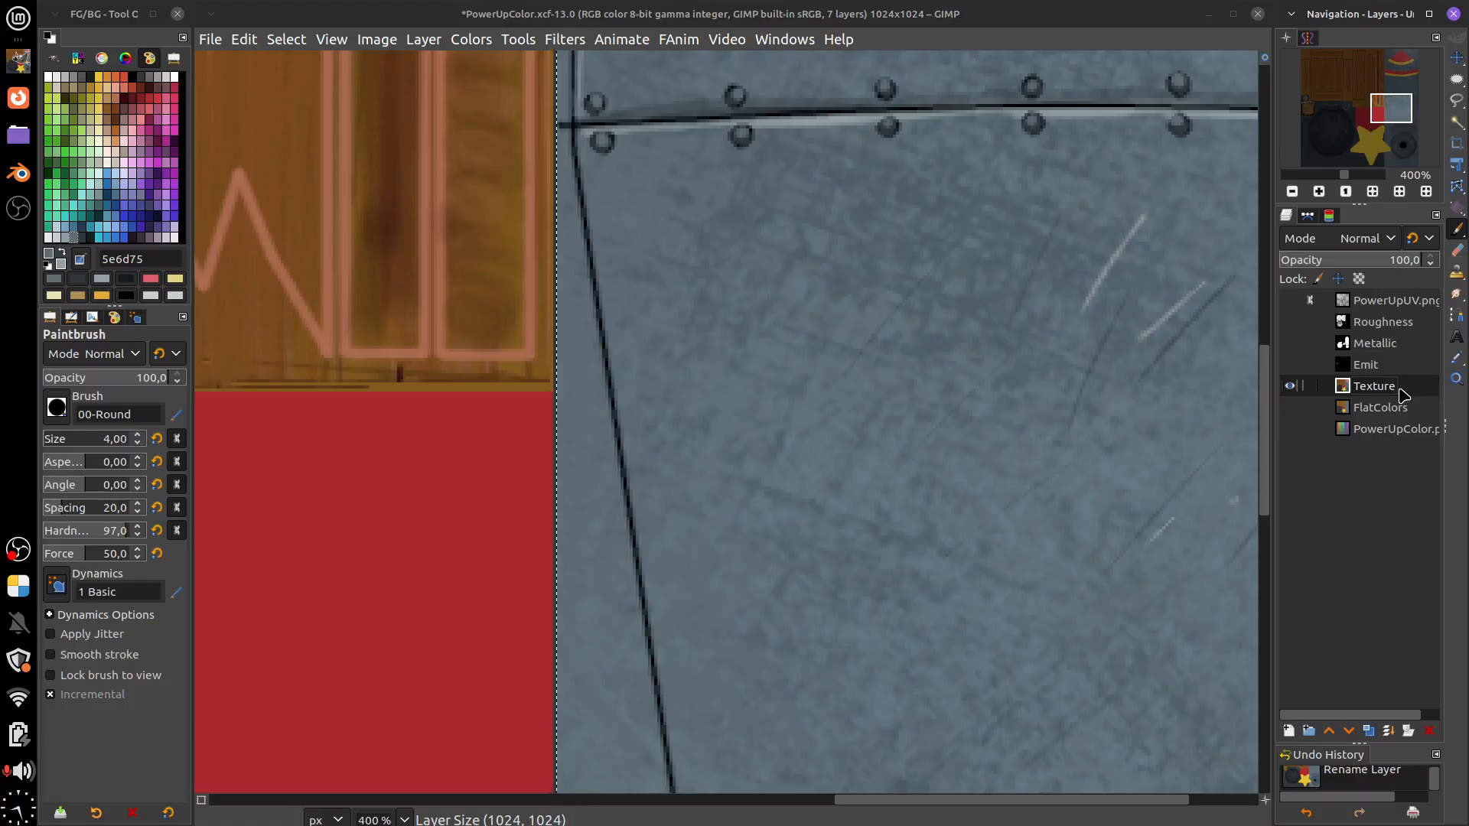
Sample light grey 87969d from the middle seam's highlight and paint it along the inner edge of the metal panel's left slanted seam
ctrl+click(967, 125)
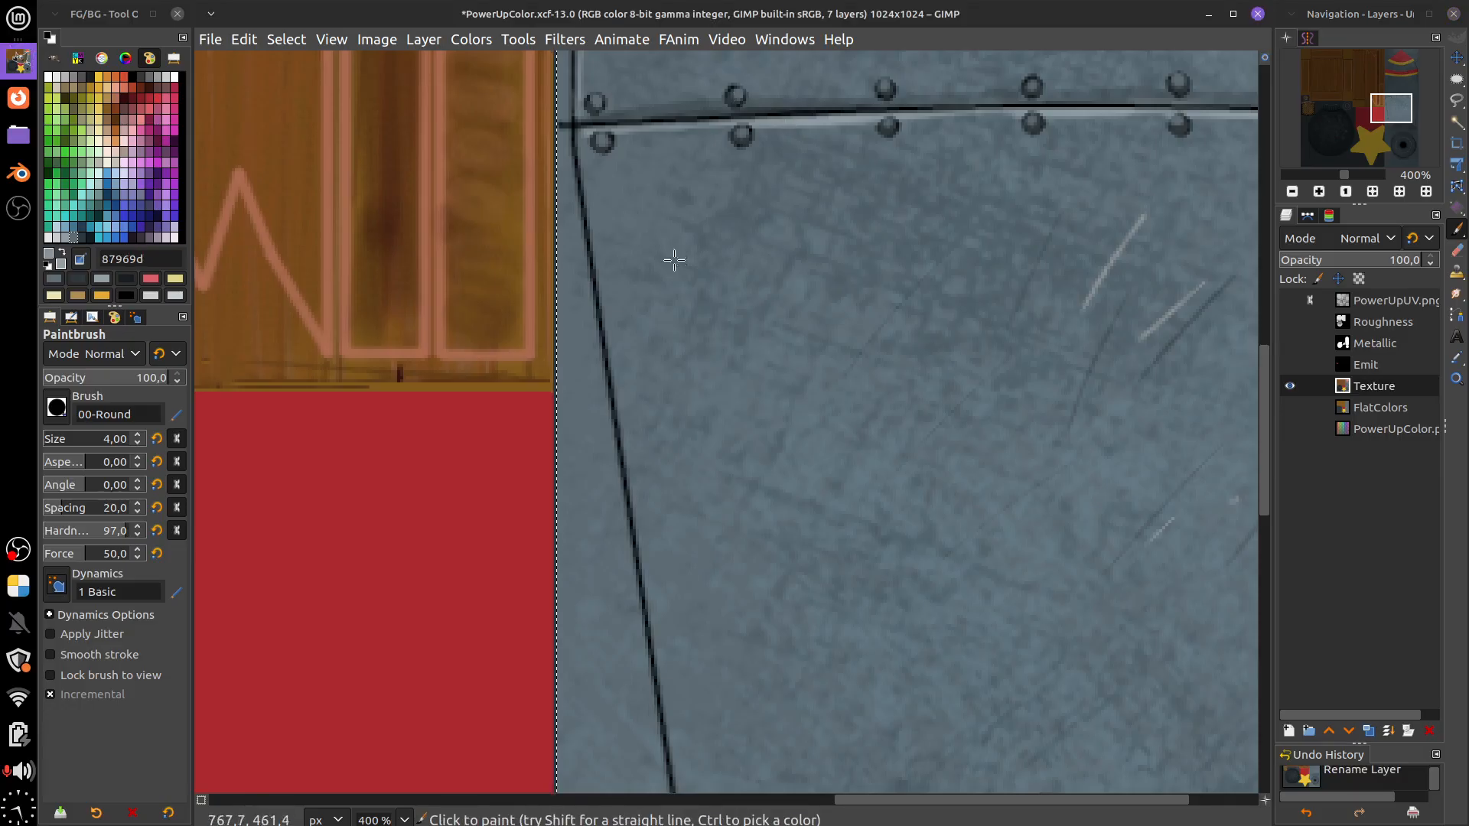
drag(585, 149, 642, 508)
scroll(635, 459, down, 5)
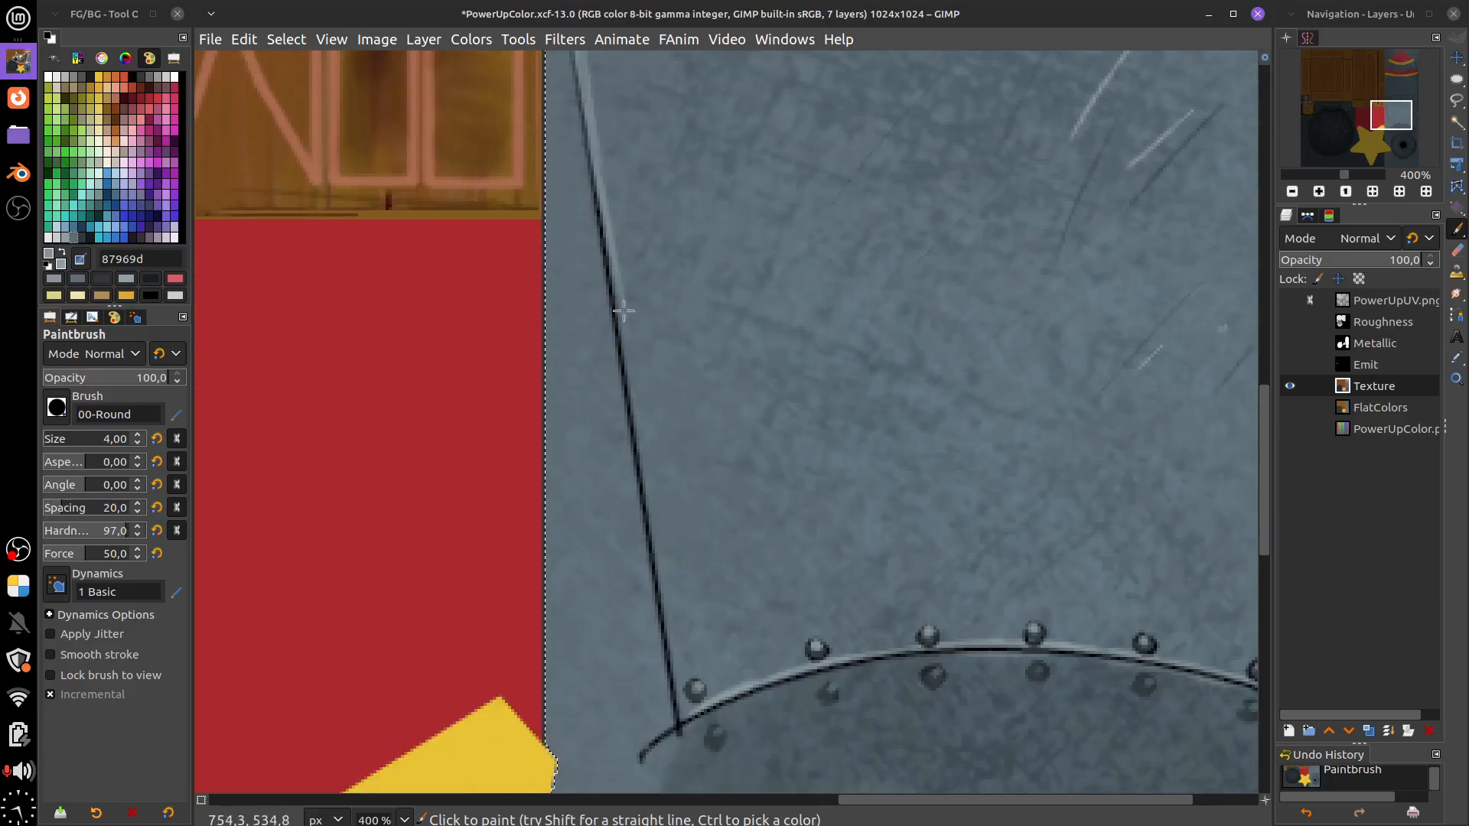
drag(623, 315, 680, 713)
Paint near-black 141c20 along the outer edge of the left slanted seam and down the right slanted seam
click(90, 238)
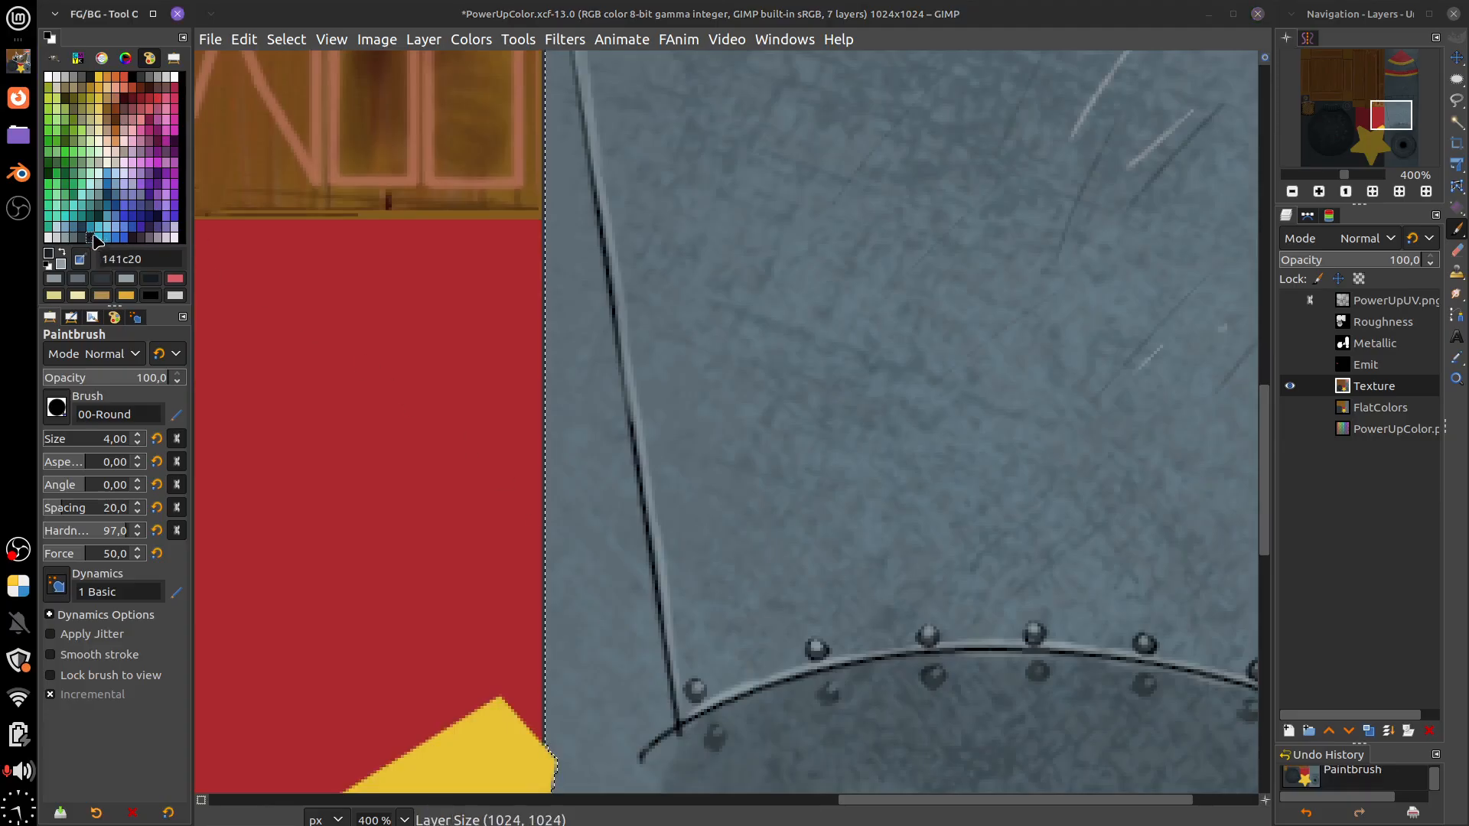
mouse_move(670, 701)
mouse_down()
mouse_move(598, 217)
mouse_move(604, 231)
mouse_up()
scroll(738, 344, right, 6)
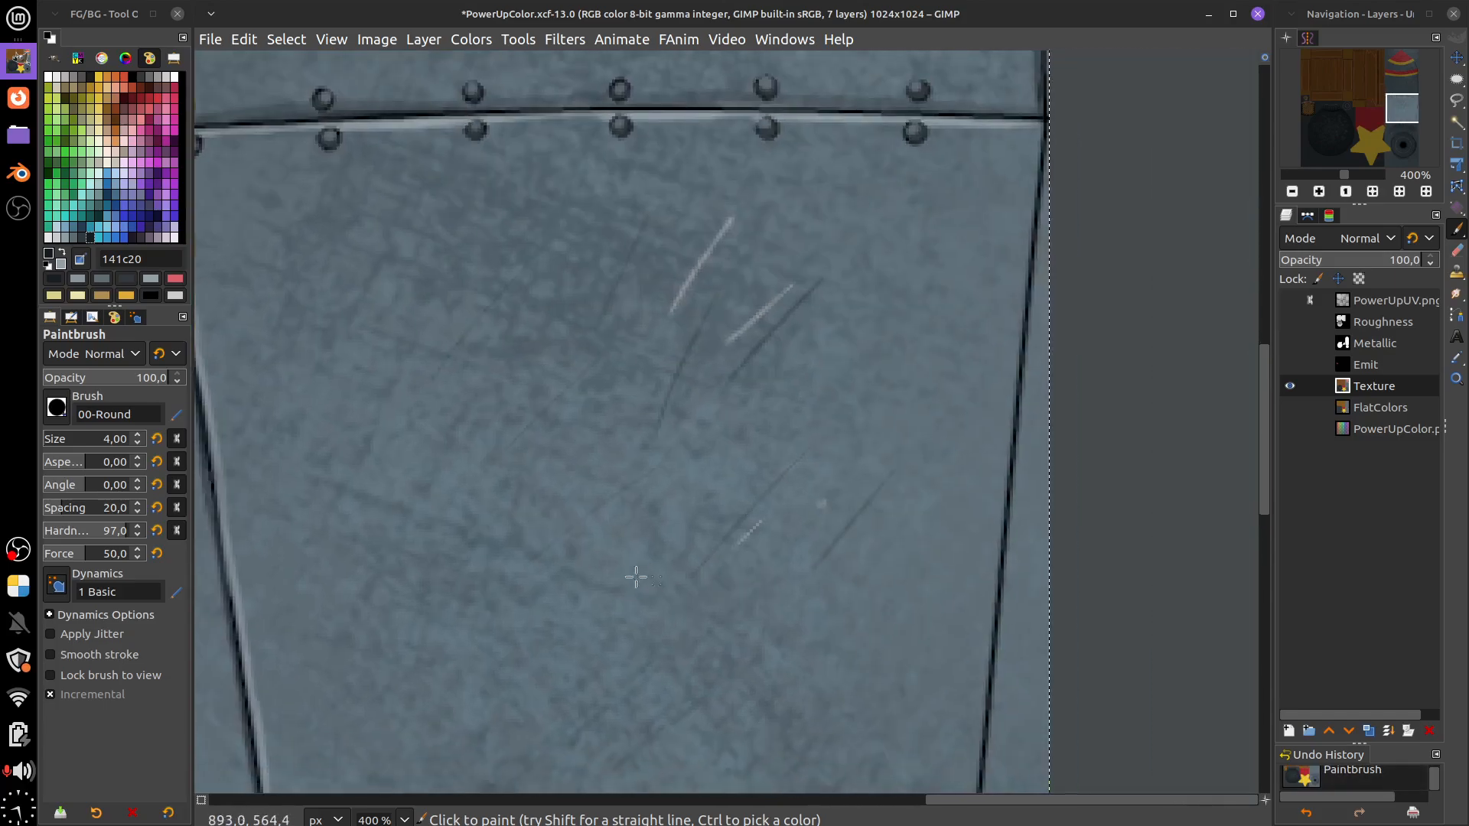
scroll(633, 574, down, 1)
drag(904, 127, 872, 428)
scroll(880, 524, down, 5)
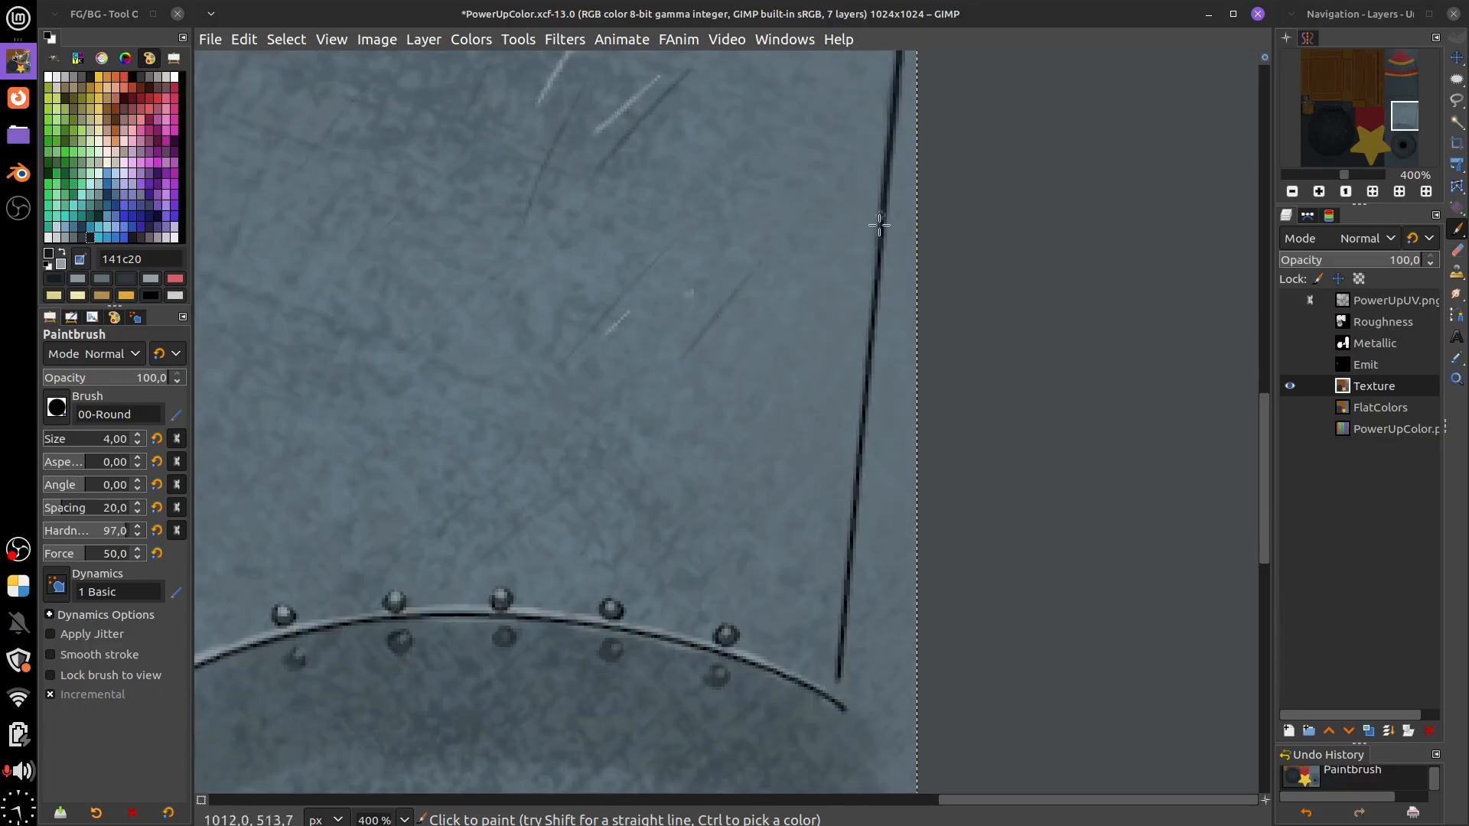
drag(875, 219, 838, 711)
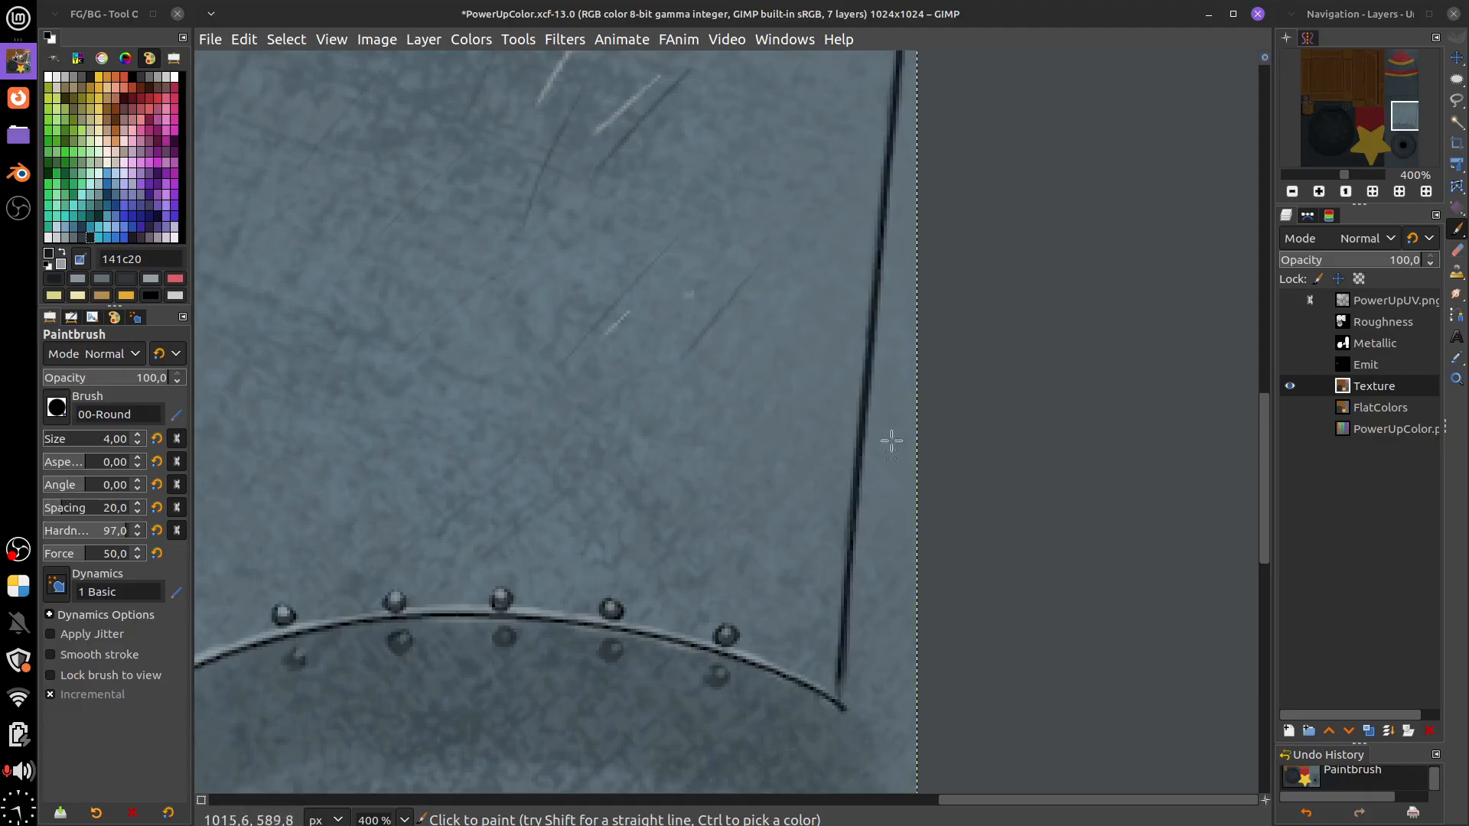
Sample dark grey 3a454a near the middle seam's right end and shade the inner edge of the right slanted seam down to the curved seam
scroll(888, 436, up, 10)
scroll(889, 436, right, 1)
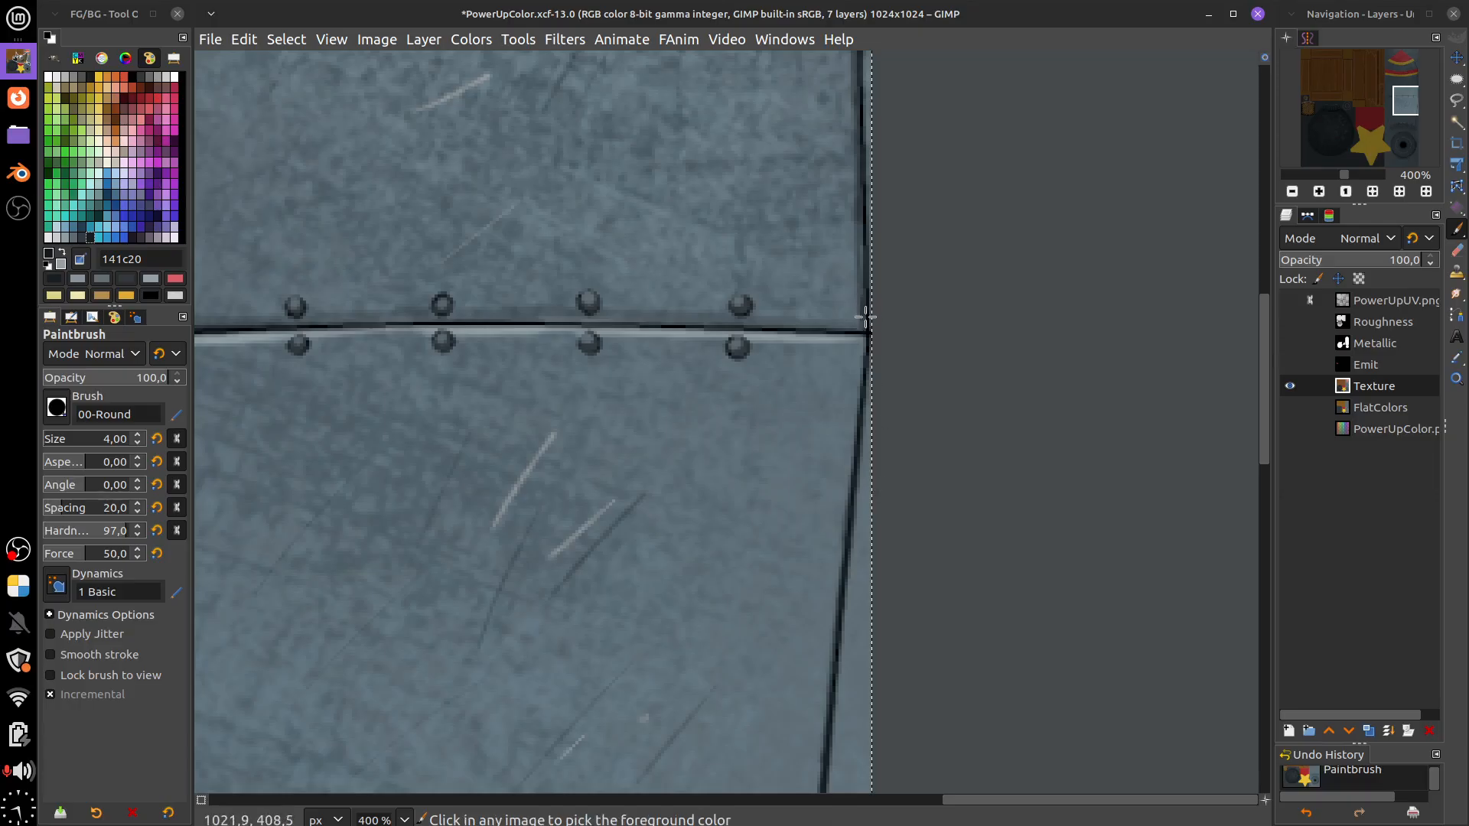
ctrl+click(864, 321)
scroll(856, 472, down, 3)
scroll(856, 472, left, 1)
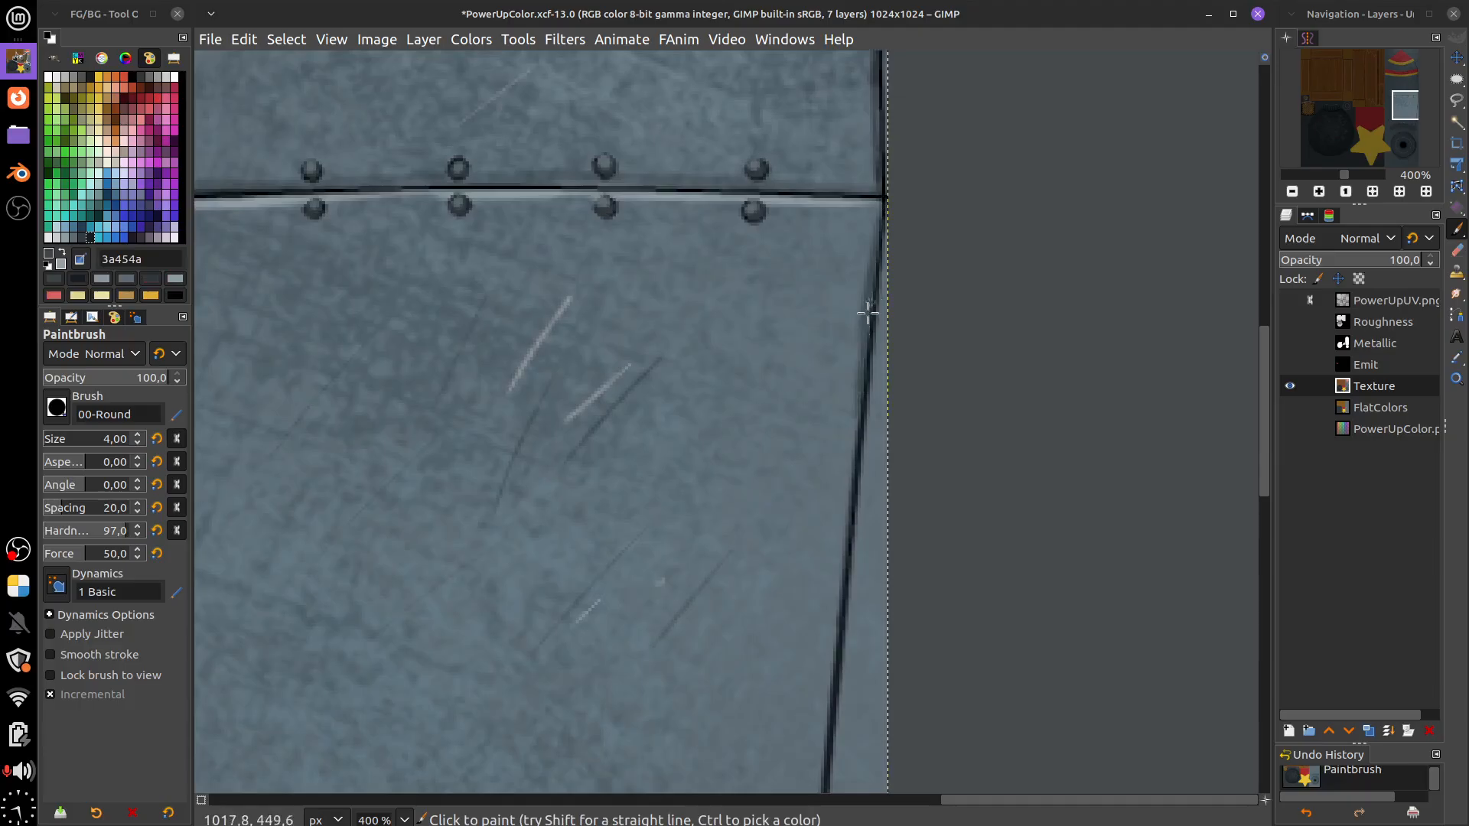
scroll(842, 535, down, 2)
scroll(842, 535, left, 1)
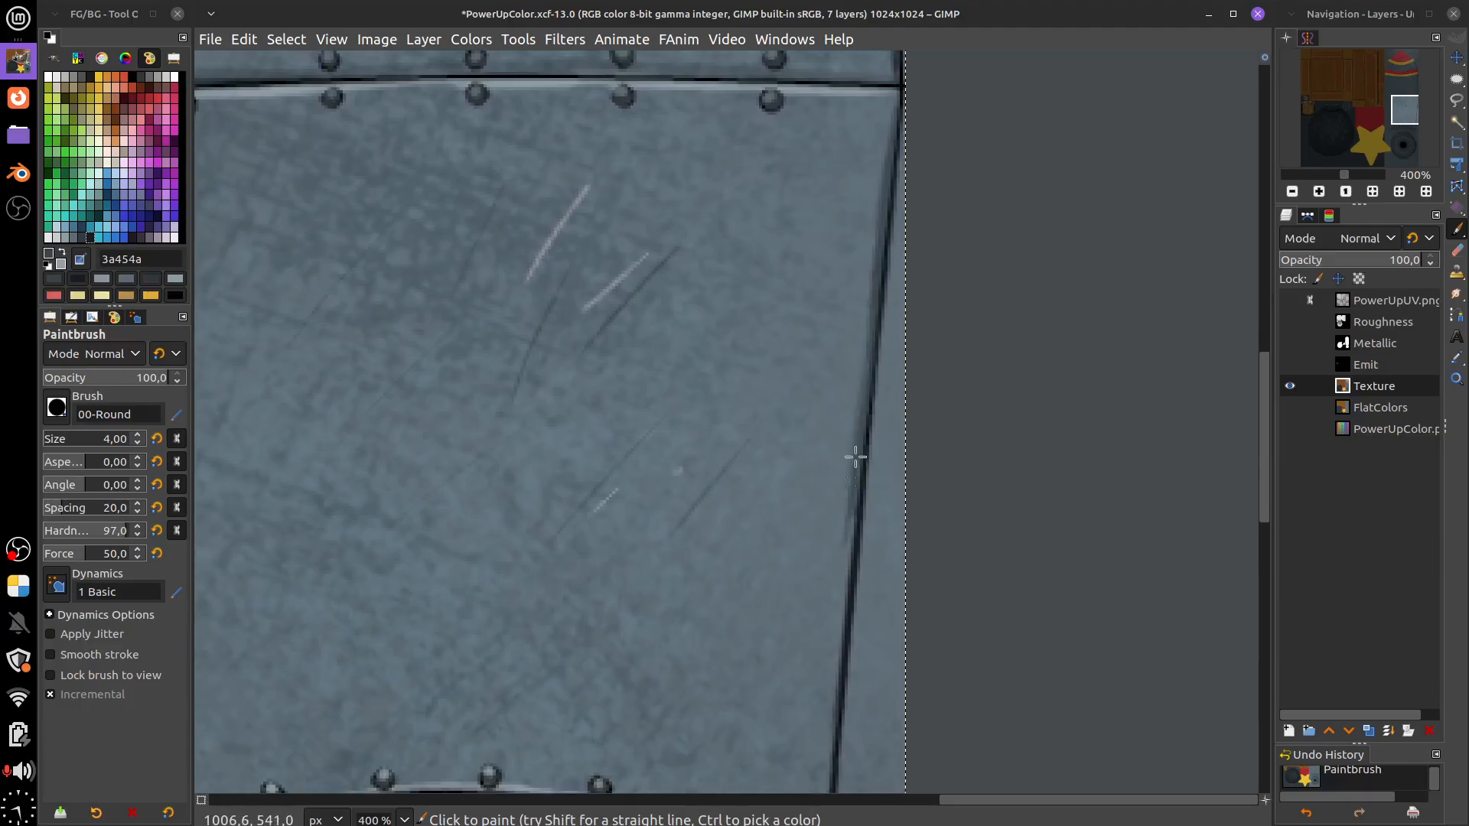
drag(856, 457, 821, 792)
scroll(811, 734, down, 3)
scroll(811, 735, left, 1)
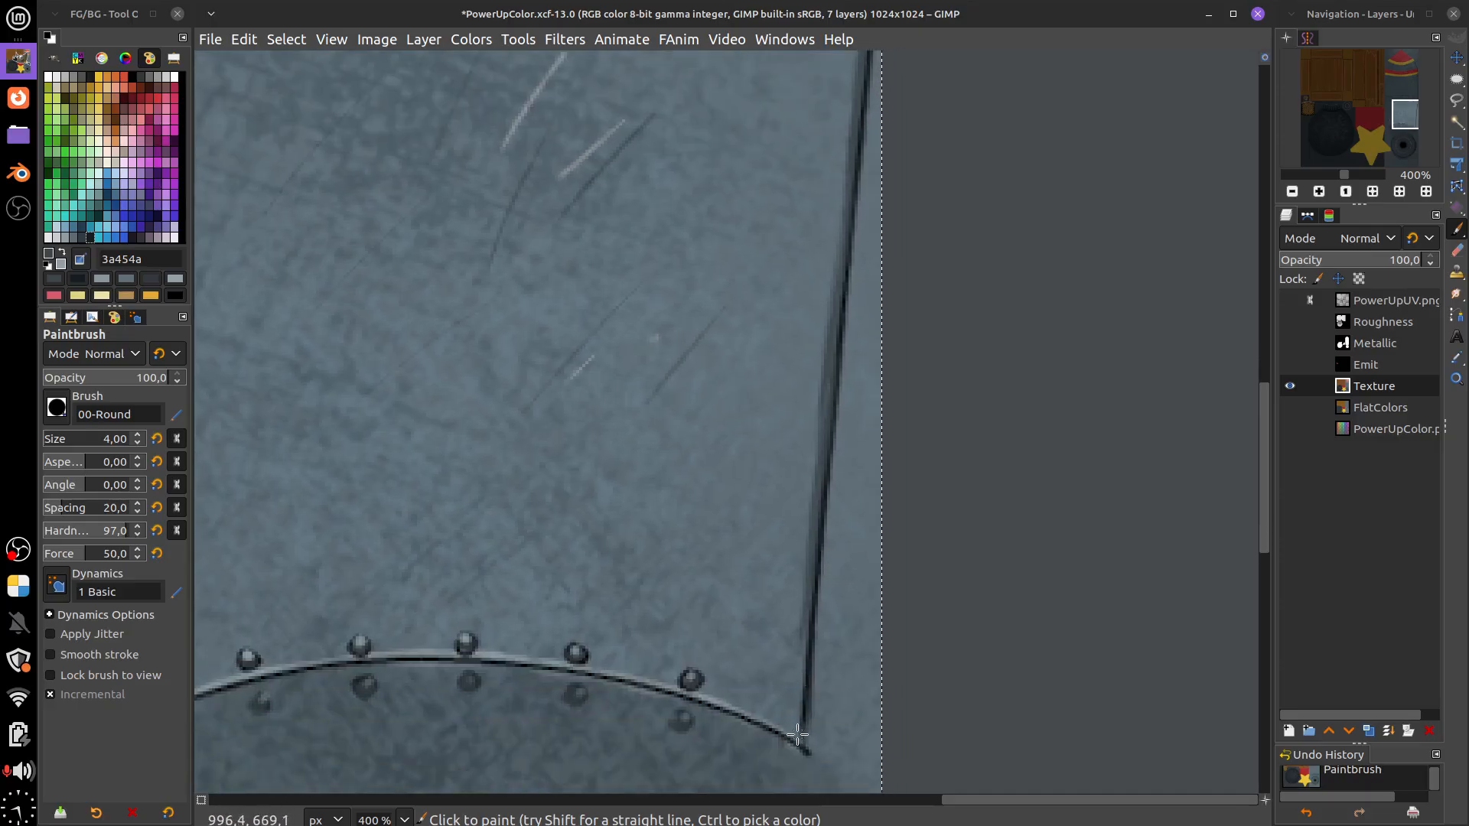
Reduce the brush size to 3 and paint another 3a454a stroke along the full right slanted seam
scroll(777, 705, right, 3)
scroll(777, 705, up, 2)
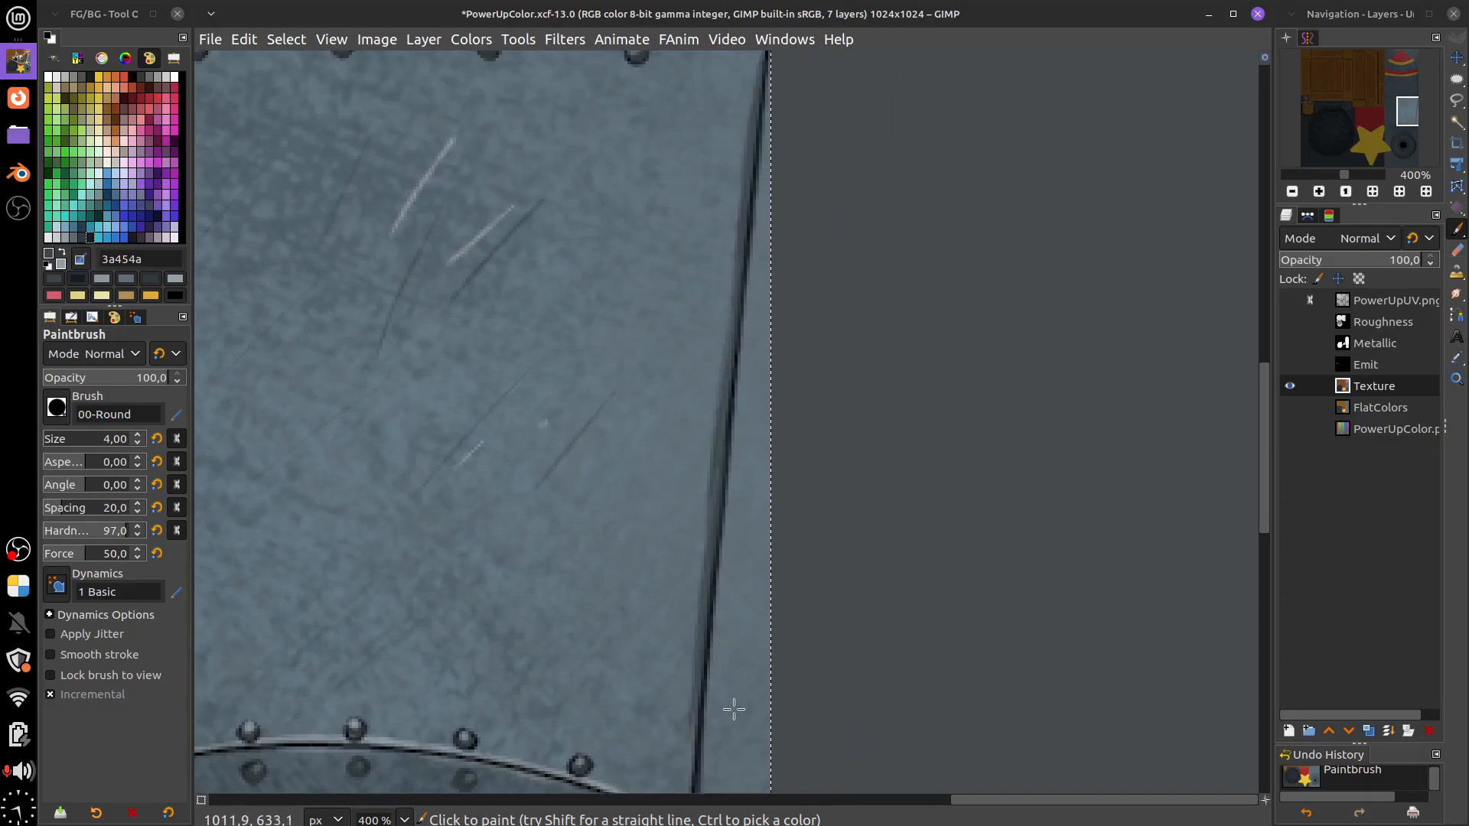
key(bracketleft)
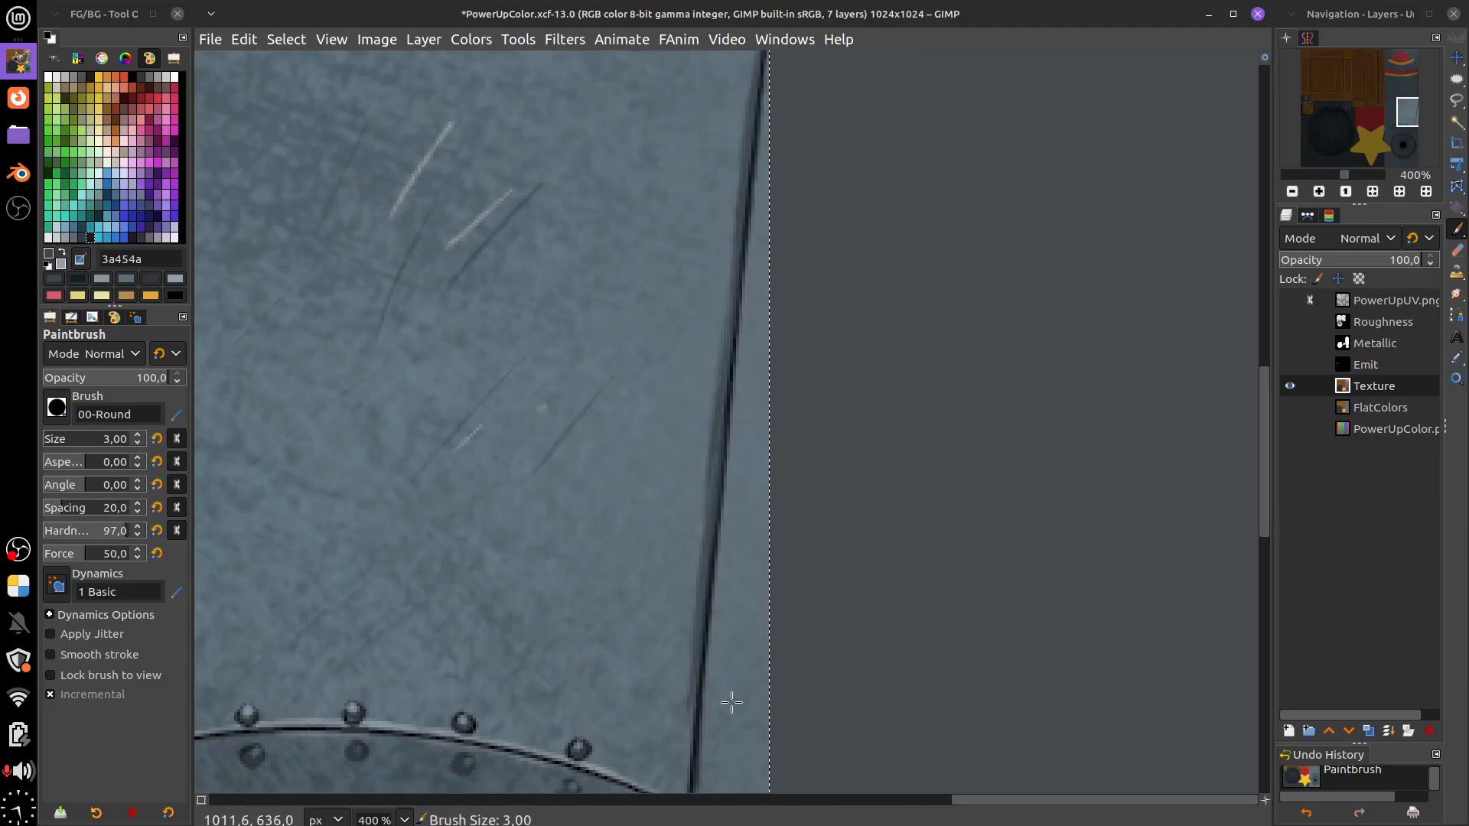
ctrl+scroll(732, 702, down, 1)
drag(695, 780, 754, 267)
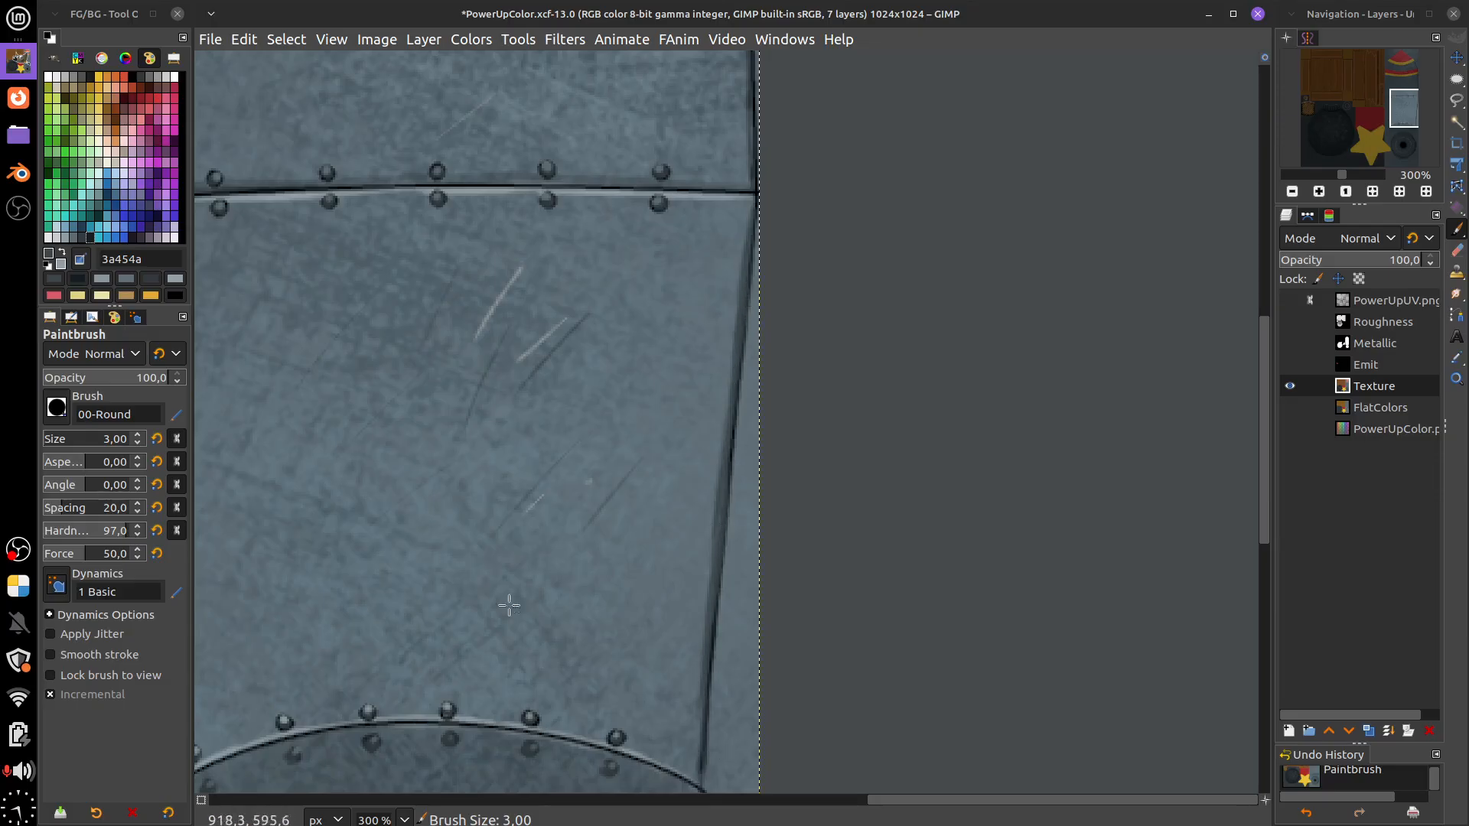
Touch up the right slanted seam's lower end in 31393d, then stroke the seam up to the middle seam in near-black 141c20
click(85, 237)
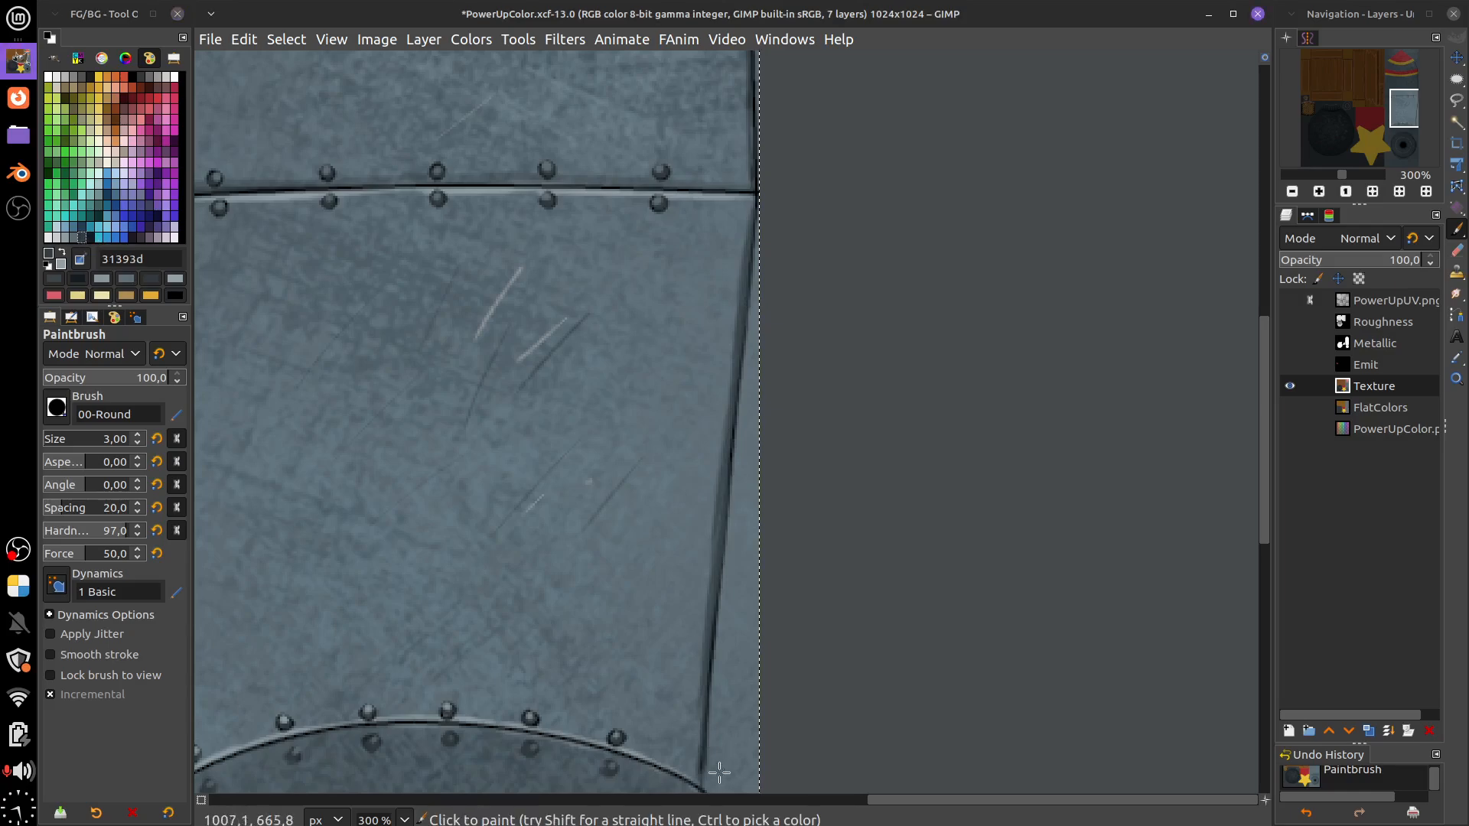
drag(704, 786, 705, 748)
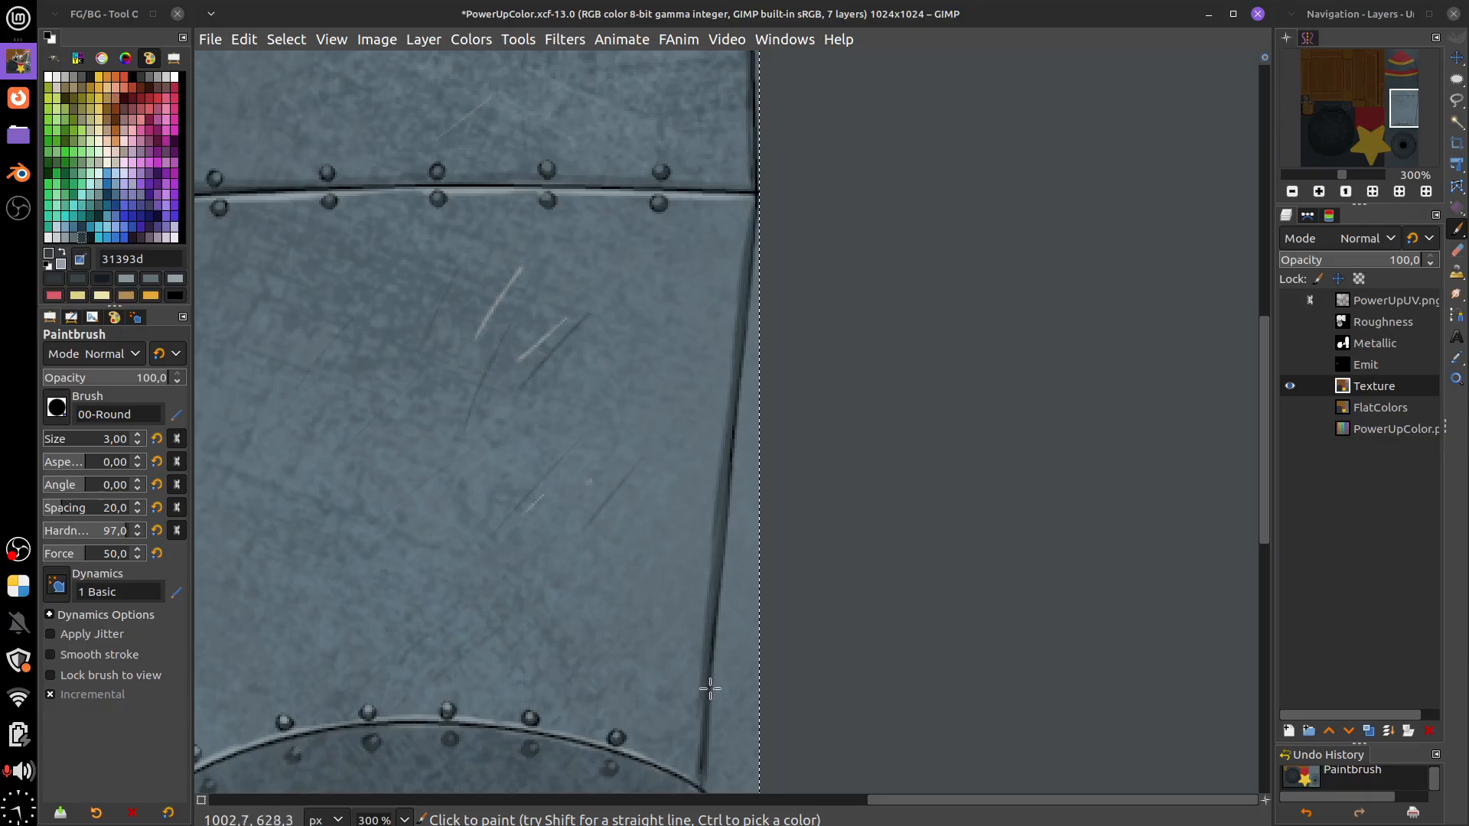
click(90, 237)
drag(708, 779, 756, 202)
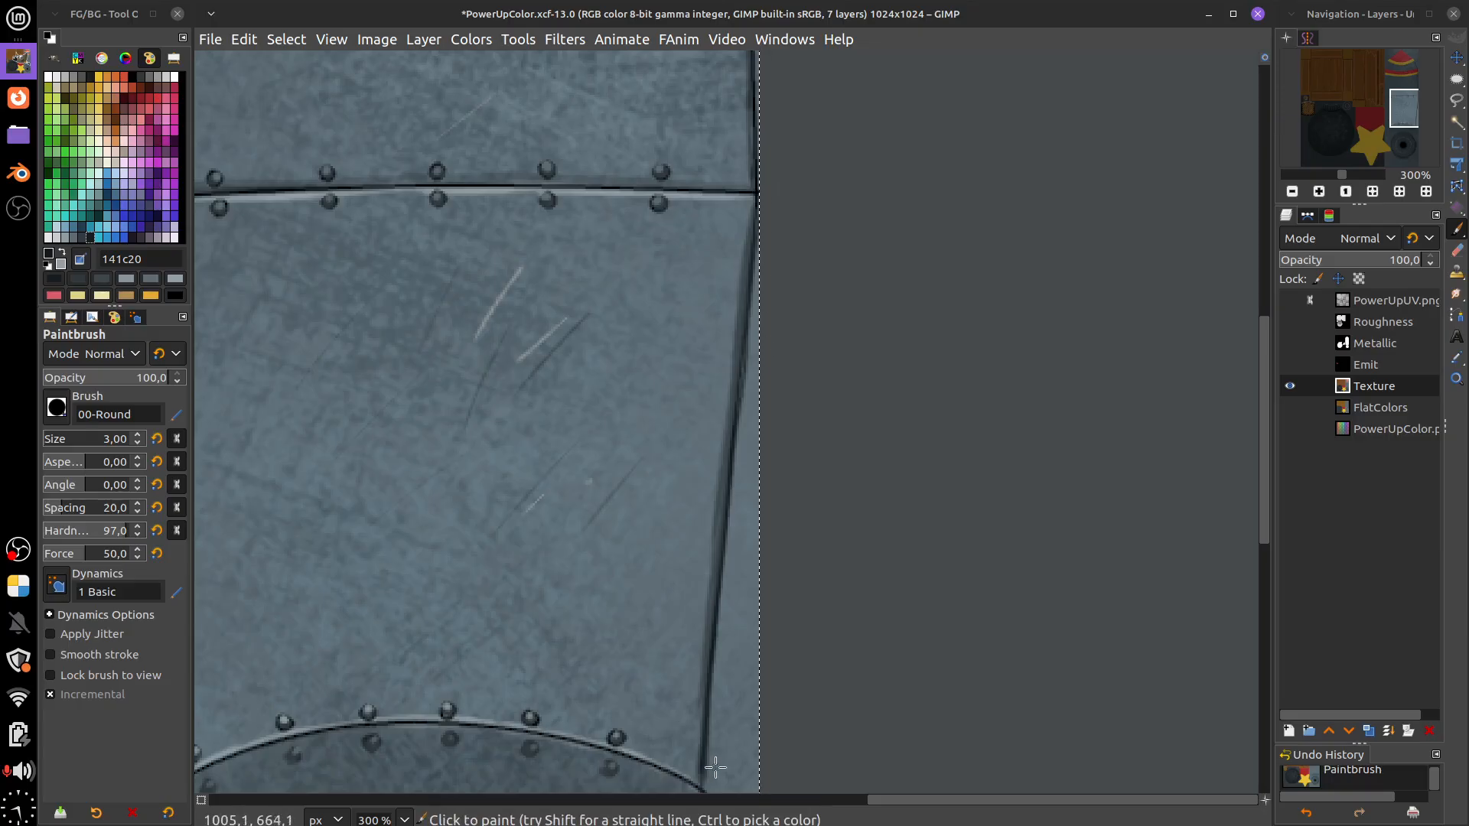
drag(705, 782, 711, 693)
Thicken the lower end of the right slanted seam with a 141c20 stroke upward from the curved seam's corner
drag(779, 647, 879, 421)
scroll(869, 451, up, 5)
drag(700, 693, 768, 485)
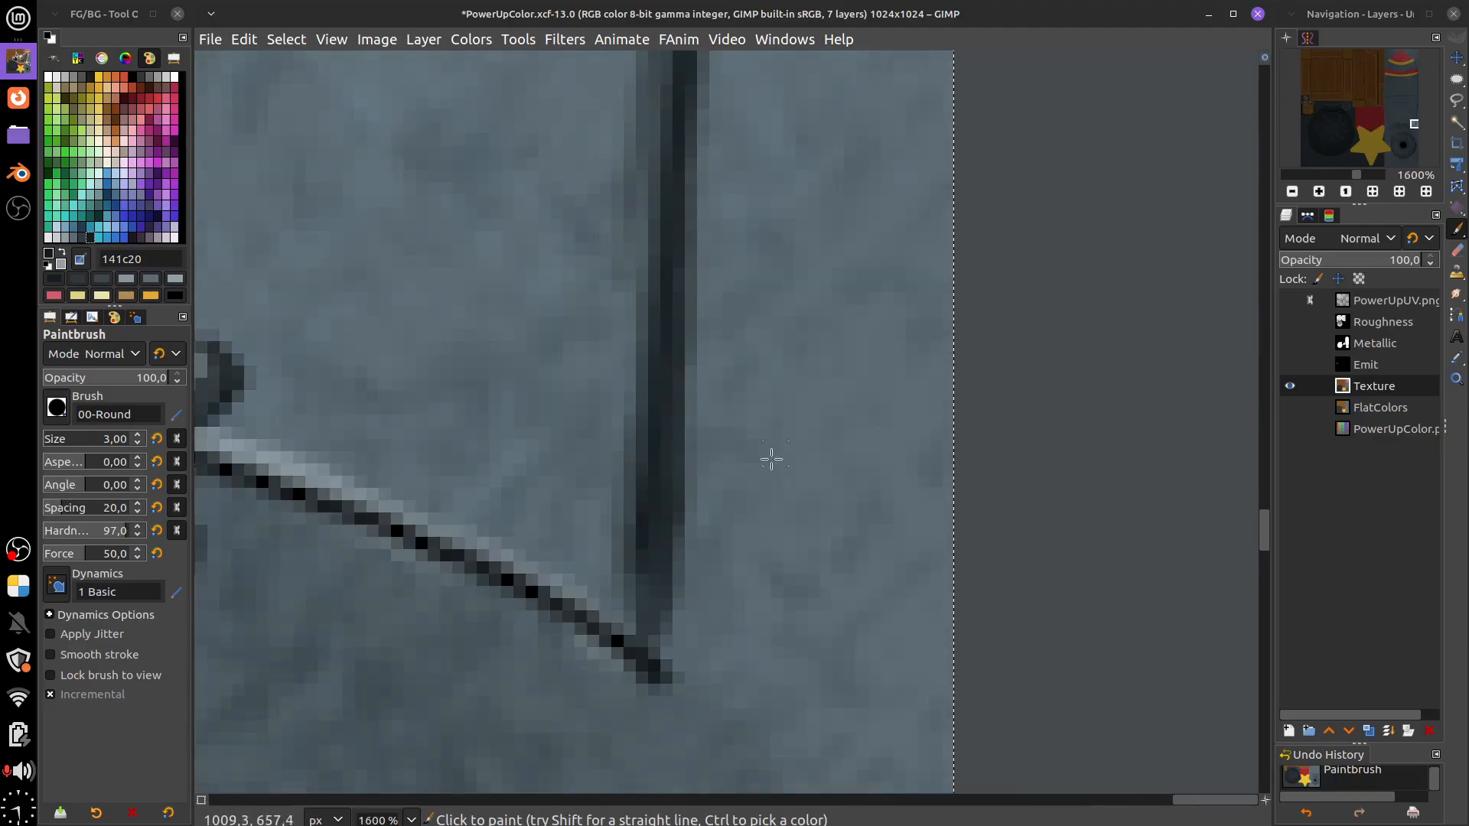
mouse_move(647, 631)
mouse_down()
mouse_move(681, 377)
mouse_move(686, 423)
mouse_move(700, 116)
mouse_up()
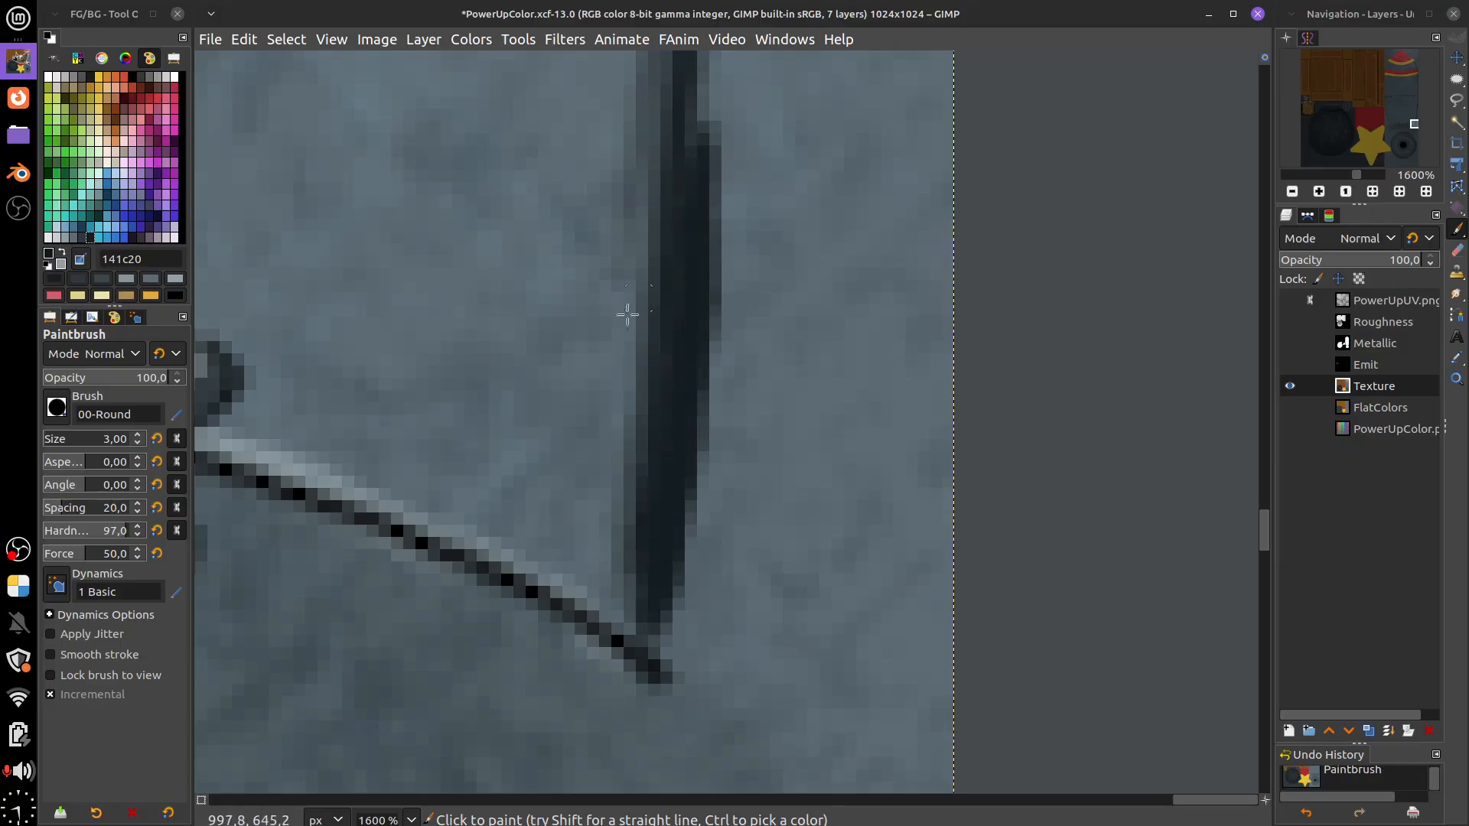
Paint black 000000 along the outer edge of the right slanted seam, from the curved seam's corner upward
click(131, 77)
mouse_move(688, 630)
mouse_down()
mouse_move(664, 538)
mouse_move(651, 623)
mouse_move(685, 359)
mouse_move(662, 473)
mouse_move(668, 312)
mouse_move(717, 130)
mouse_up()
scroll(809, 551, down, 5)
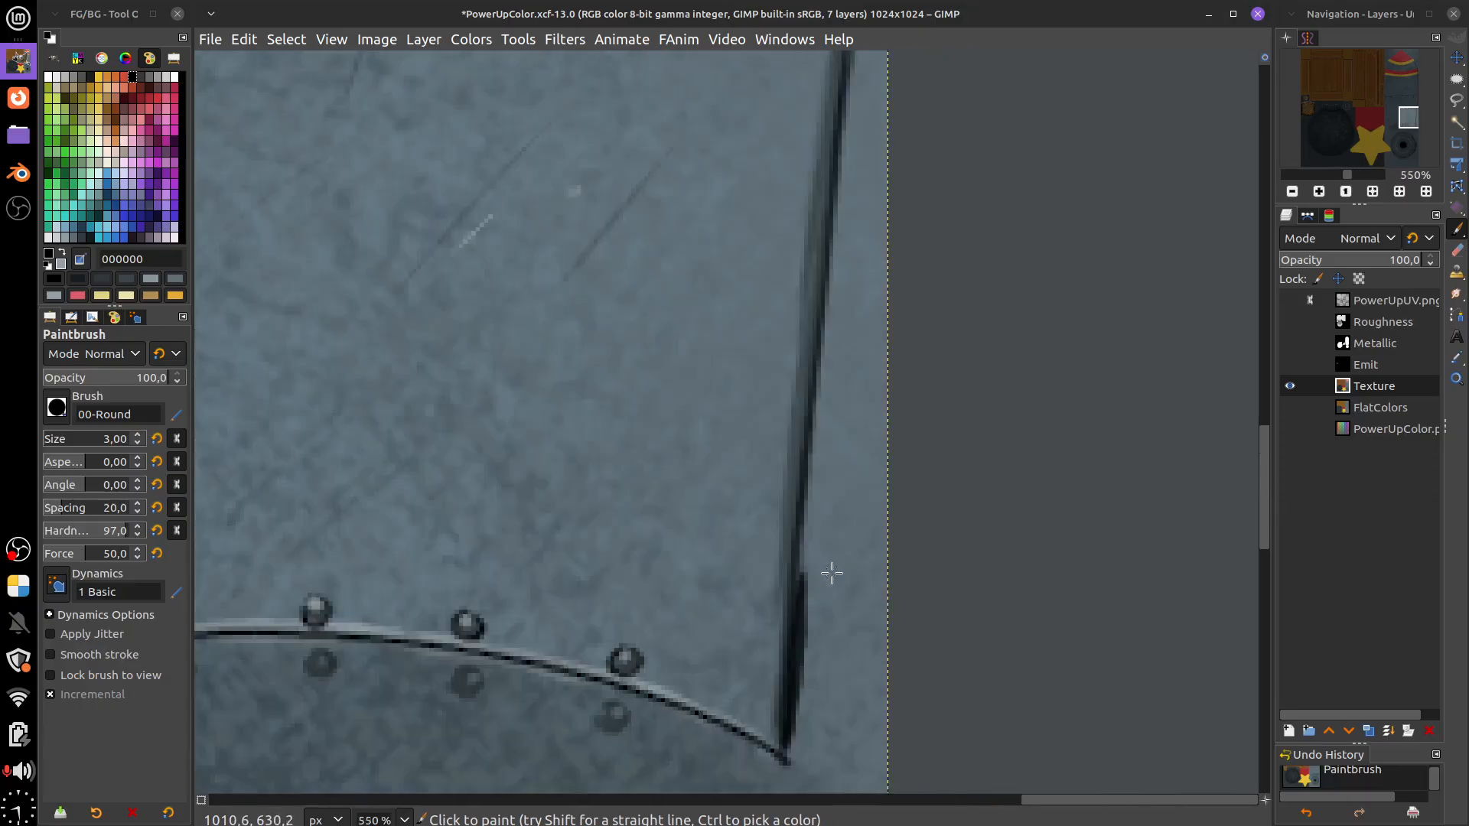
scroll(854, 588, down, 1)
drag(836, 589, 850, 429)
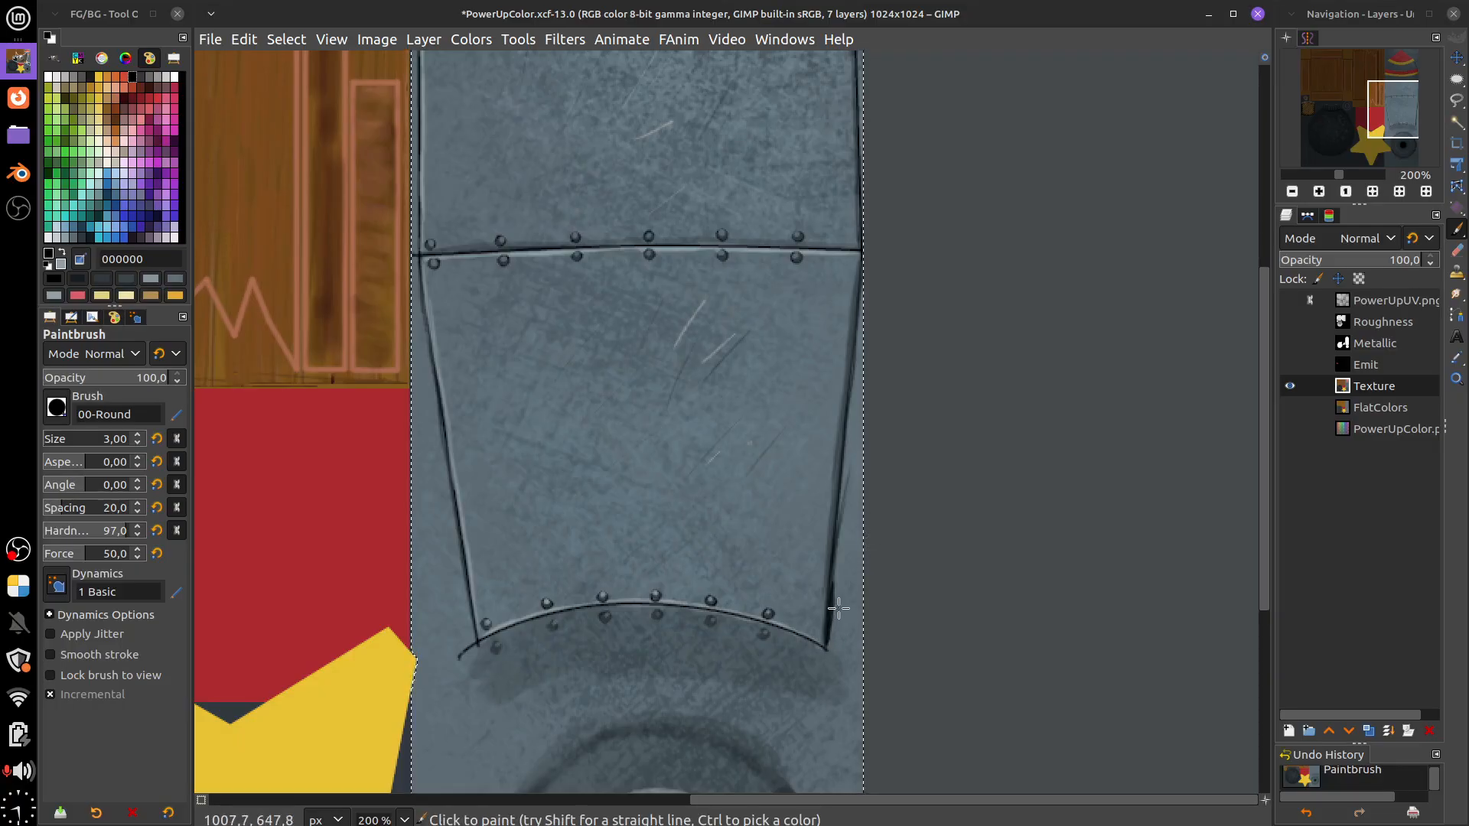
shift+click(863, 264)
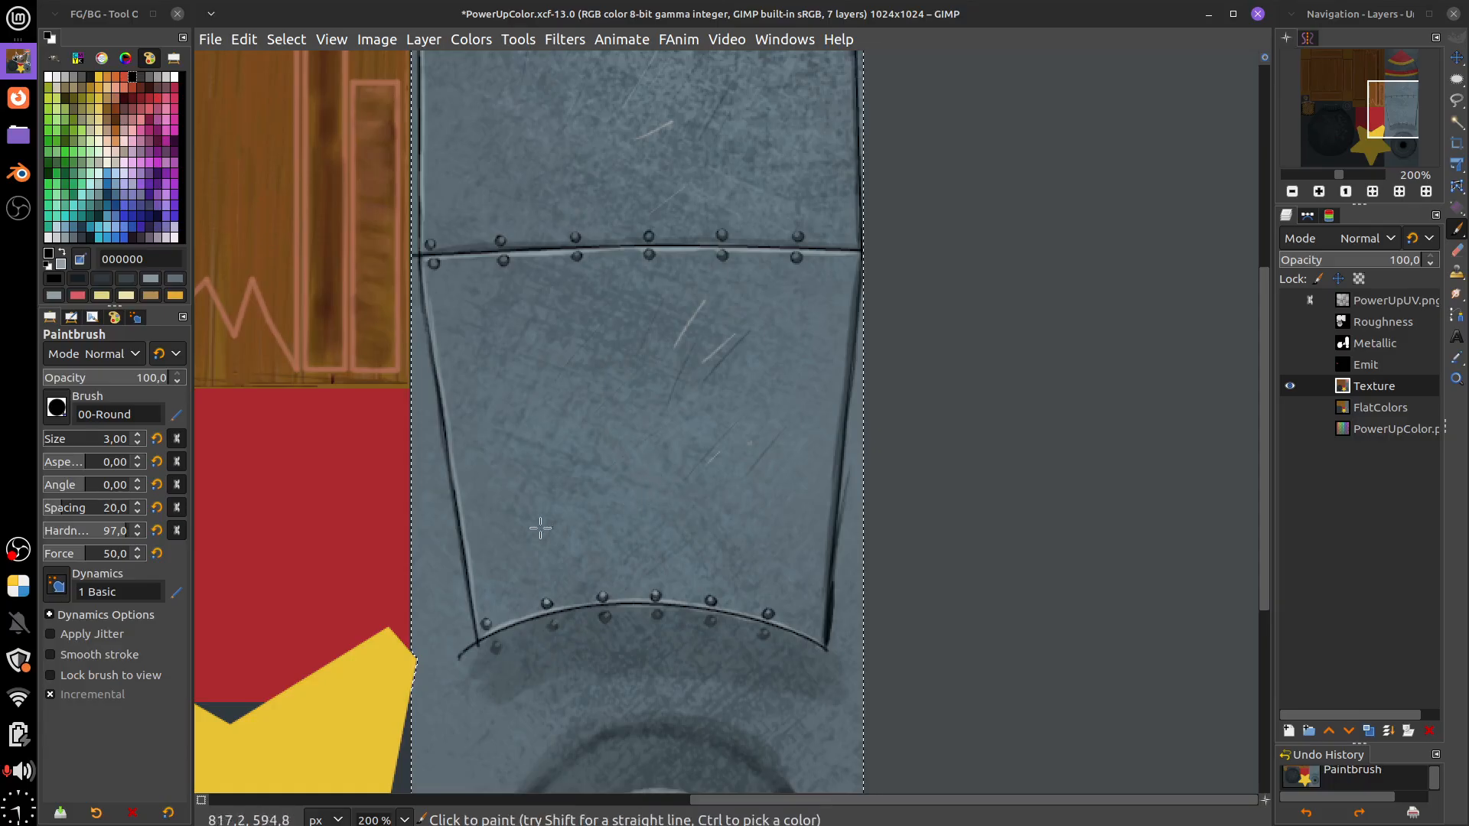
Try thin black horizontal strokes across the middle of the lower metal panel and undo them
drag(523, 483, 758, 484)
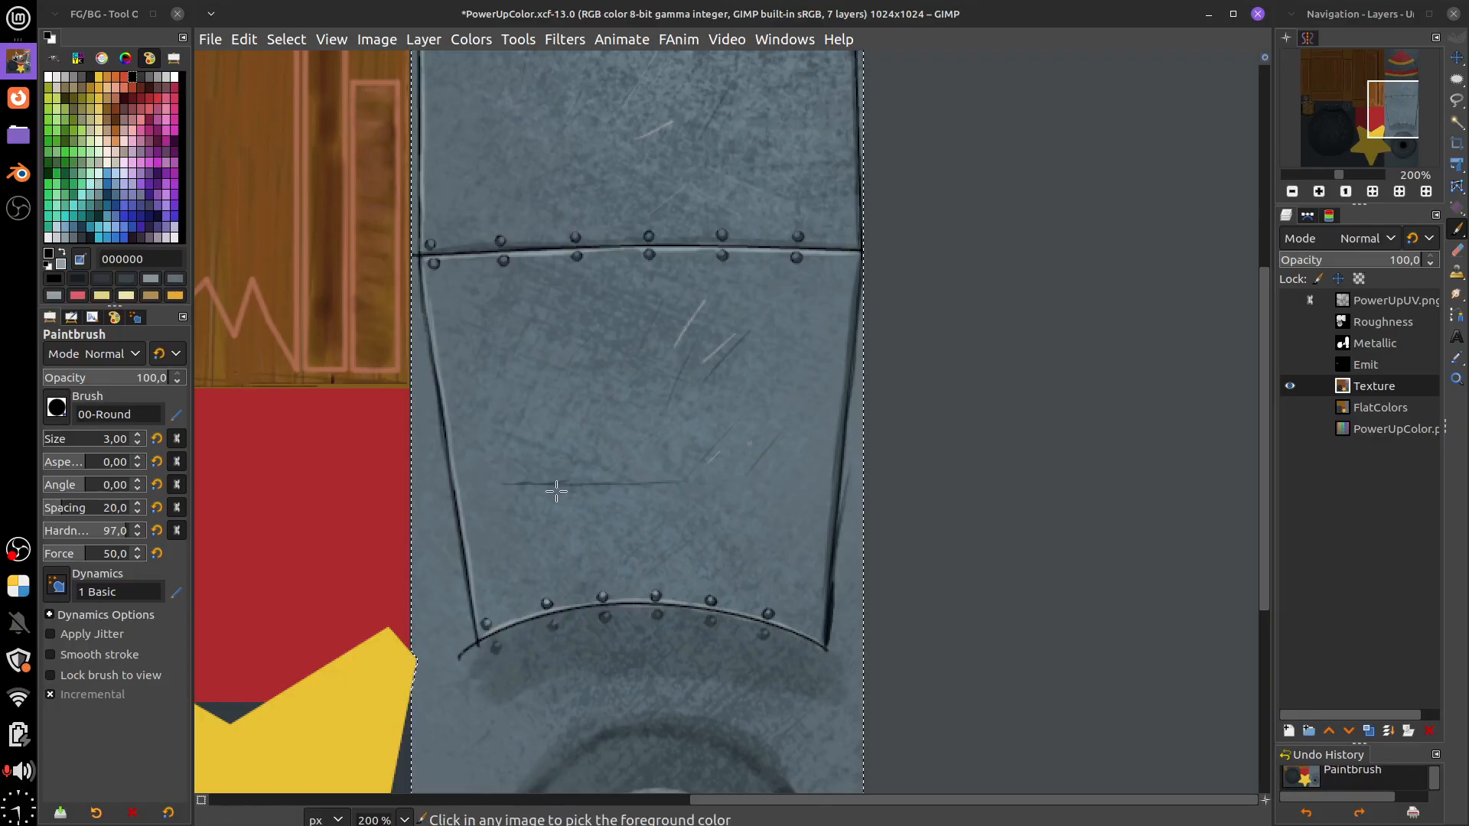
key(ctrl+z)
key(ctrl+z)
key(ctrl+z)
key(ctrl+z)
key(ctrl+z)
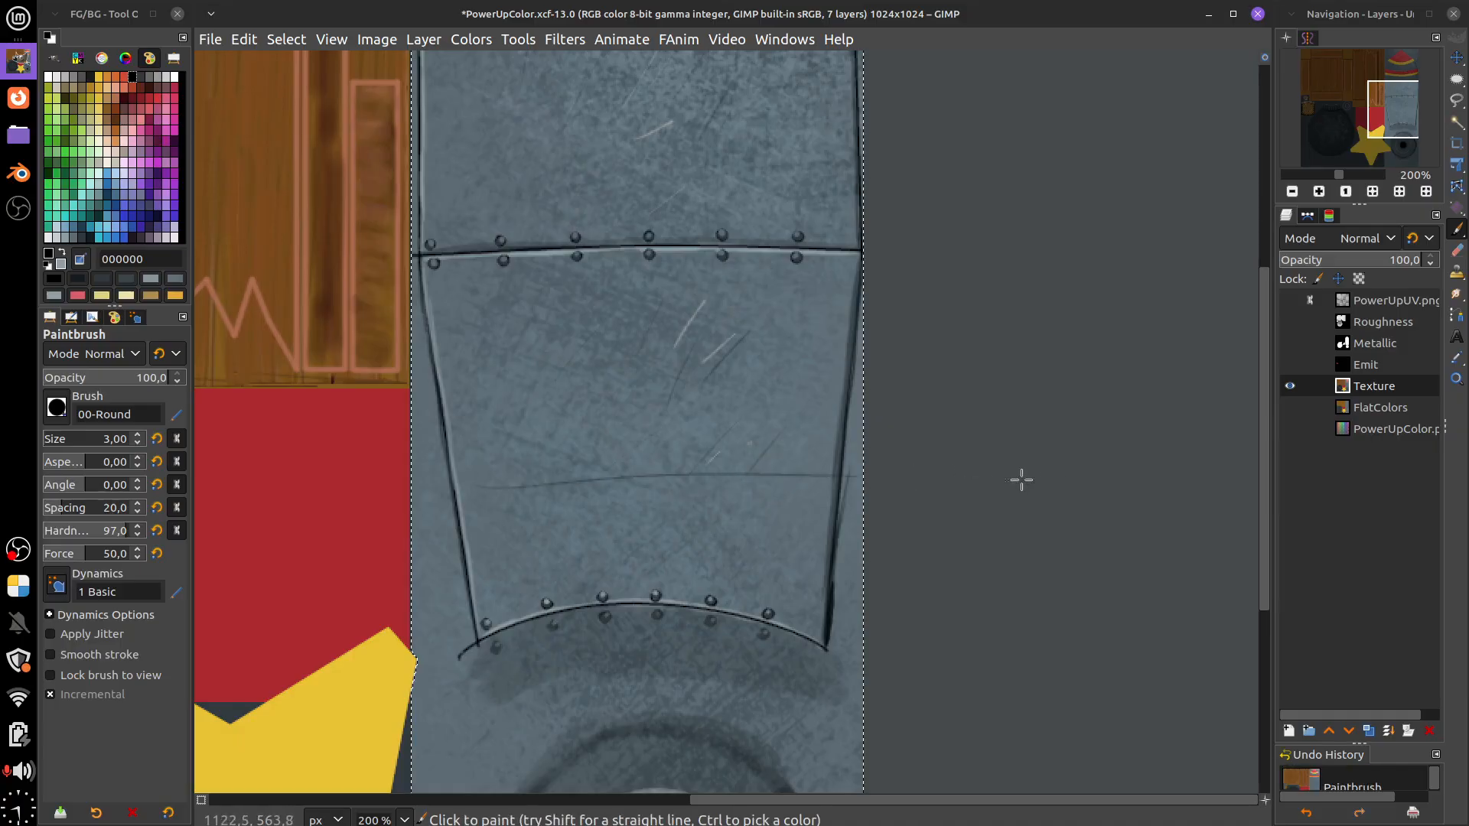
drag(505, 488, 705, 481)
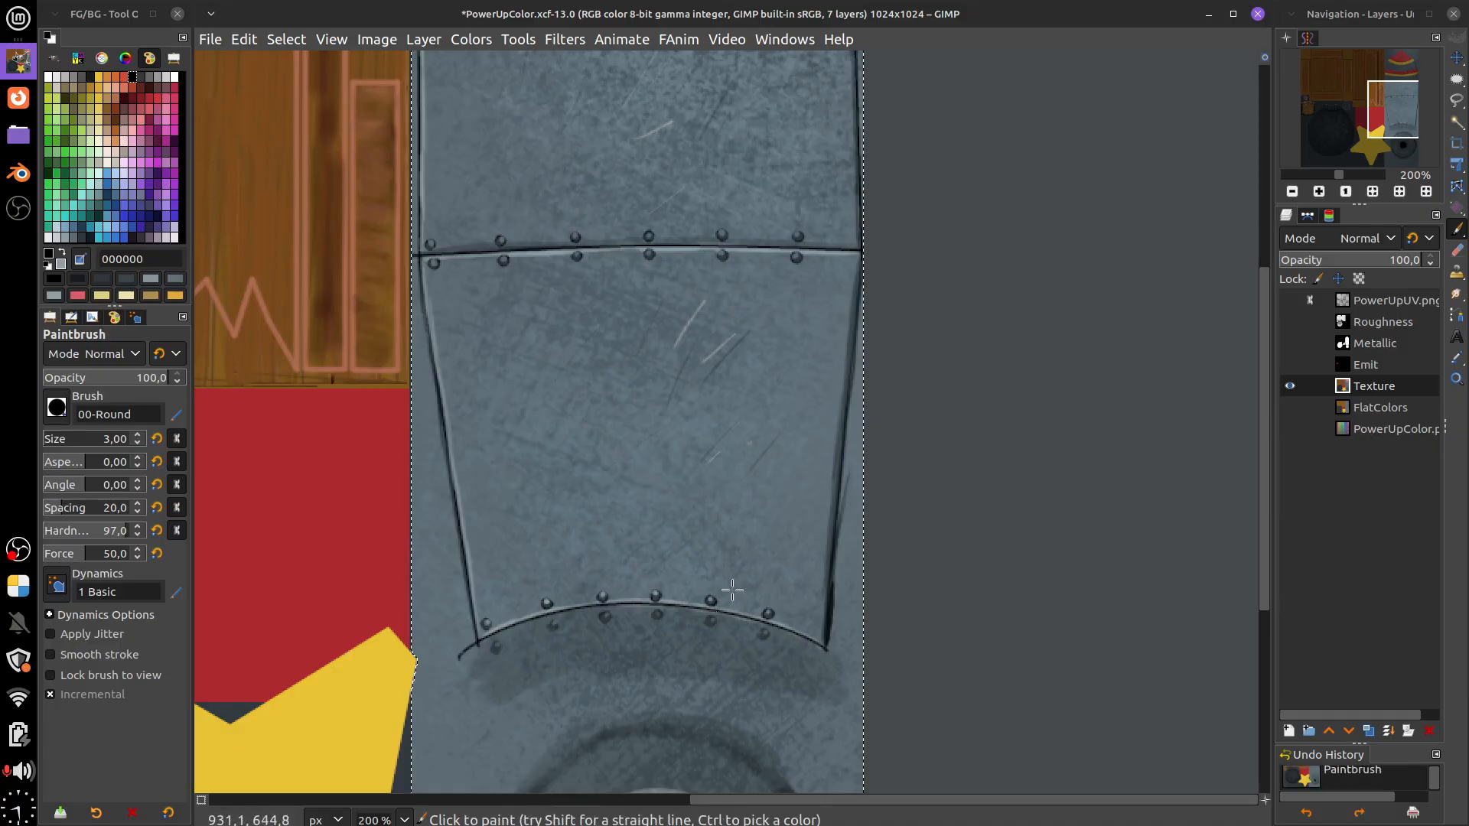
Add a new transparent layer above the Texture layer
click(1288, 730)
click(1423, 803)
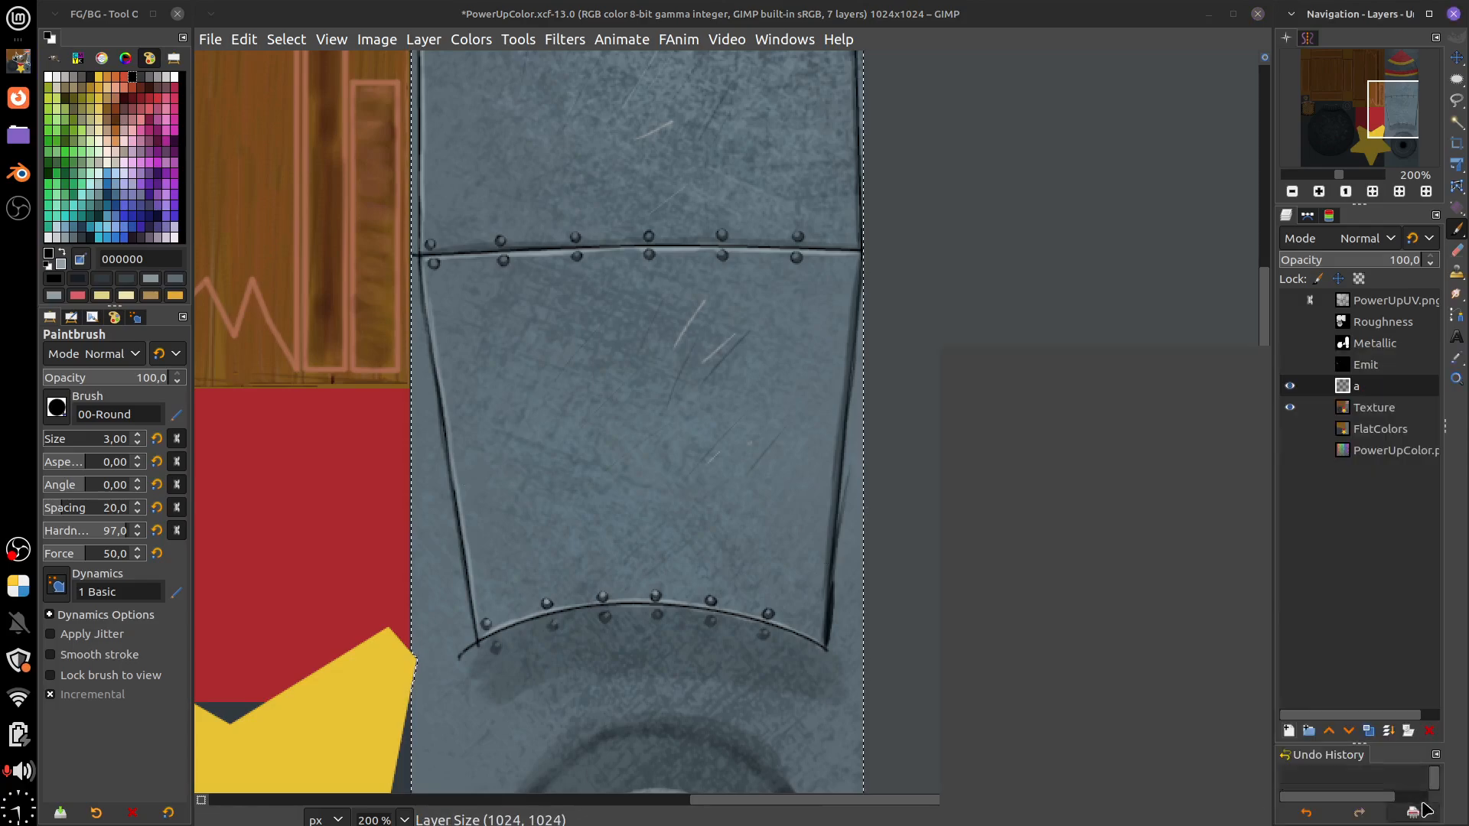
Try marking two points on the lower metal panel and joining them with a straight diagonal line, then undo the marks and lines
drag(514, 545, 511, 579)
drag(505, 557, 524, 570)
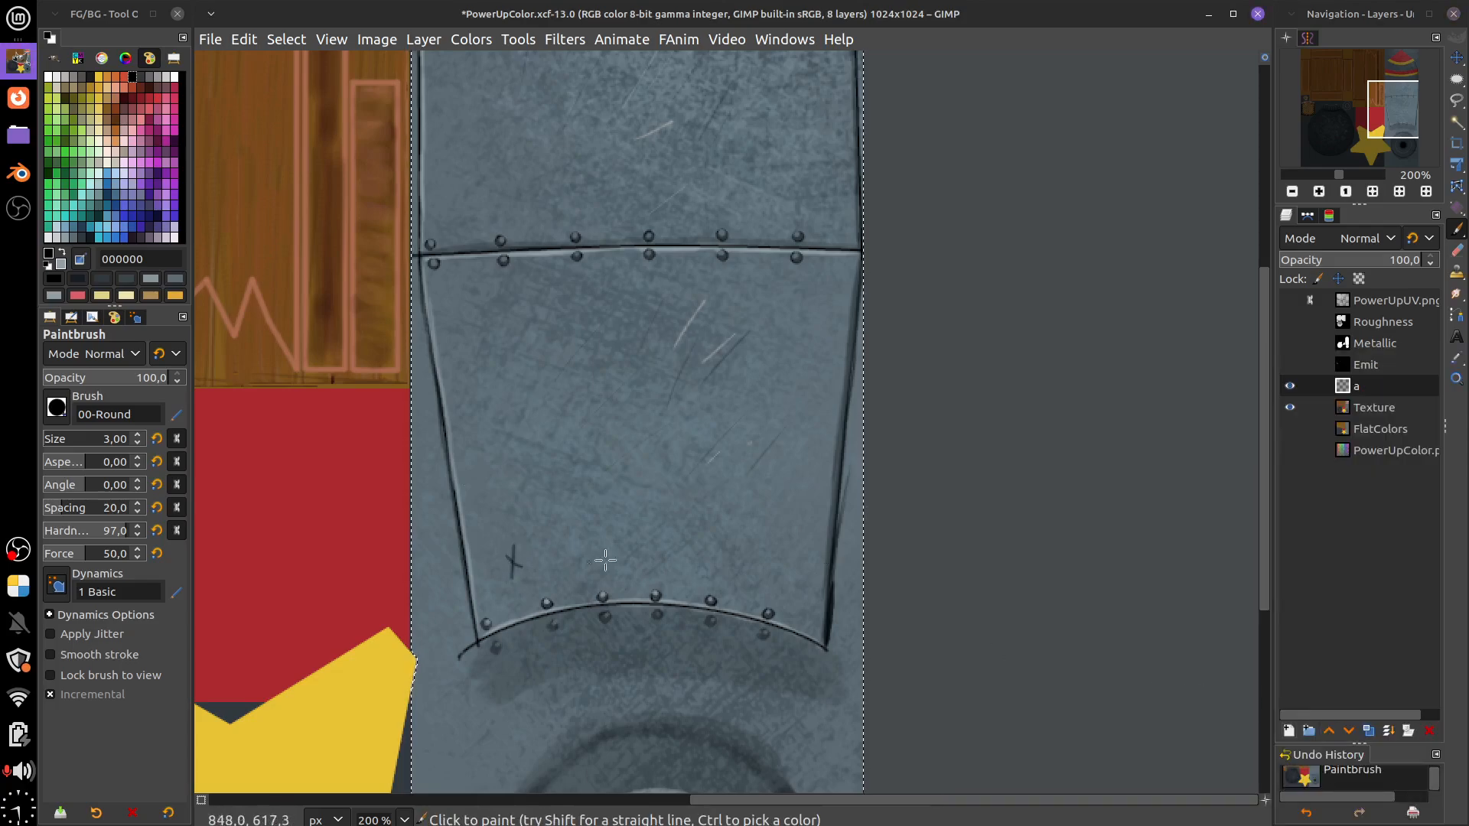
drag(808, 296, 816, 295)
click(514, 567)
shift+click(795, 307)
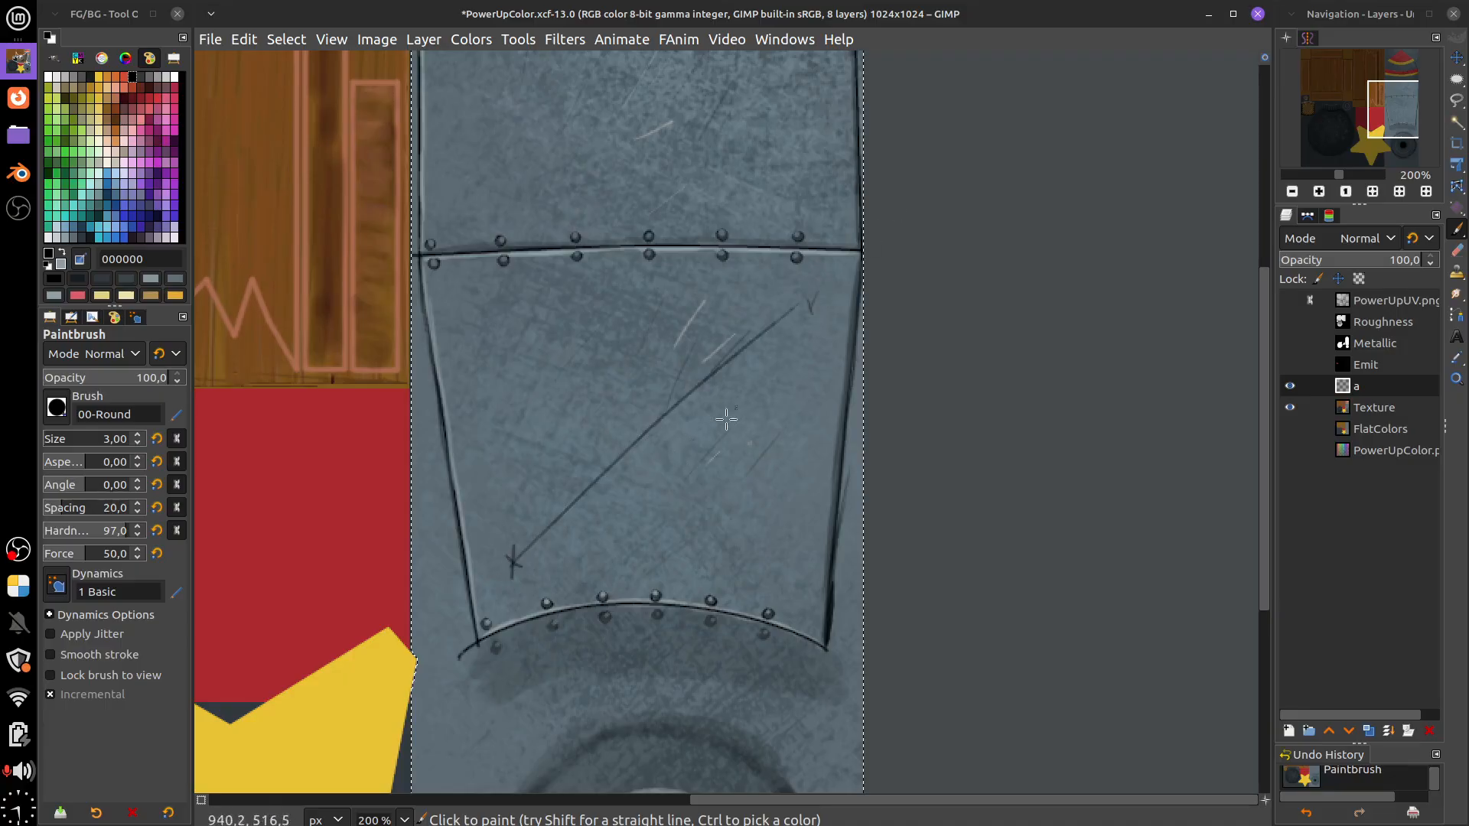
key(ctrl+z)
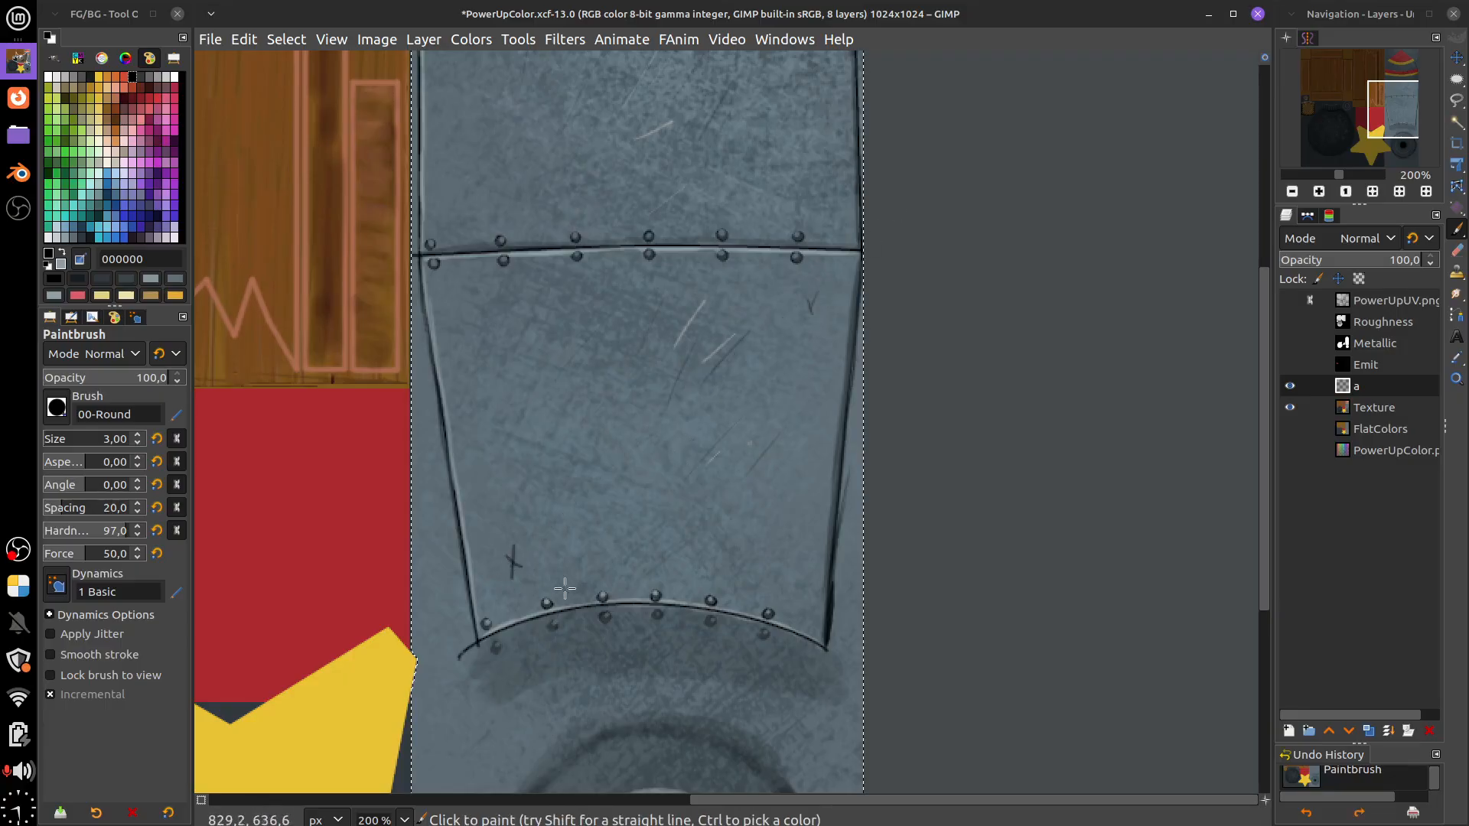
click(514, 566)
shift+click(800, 308)
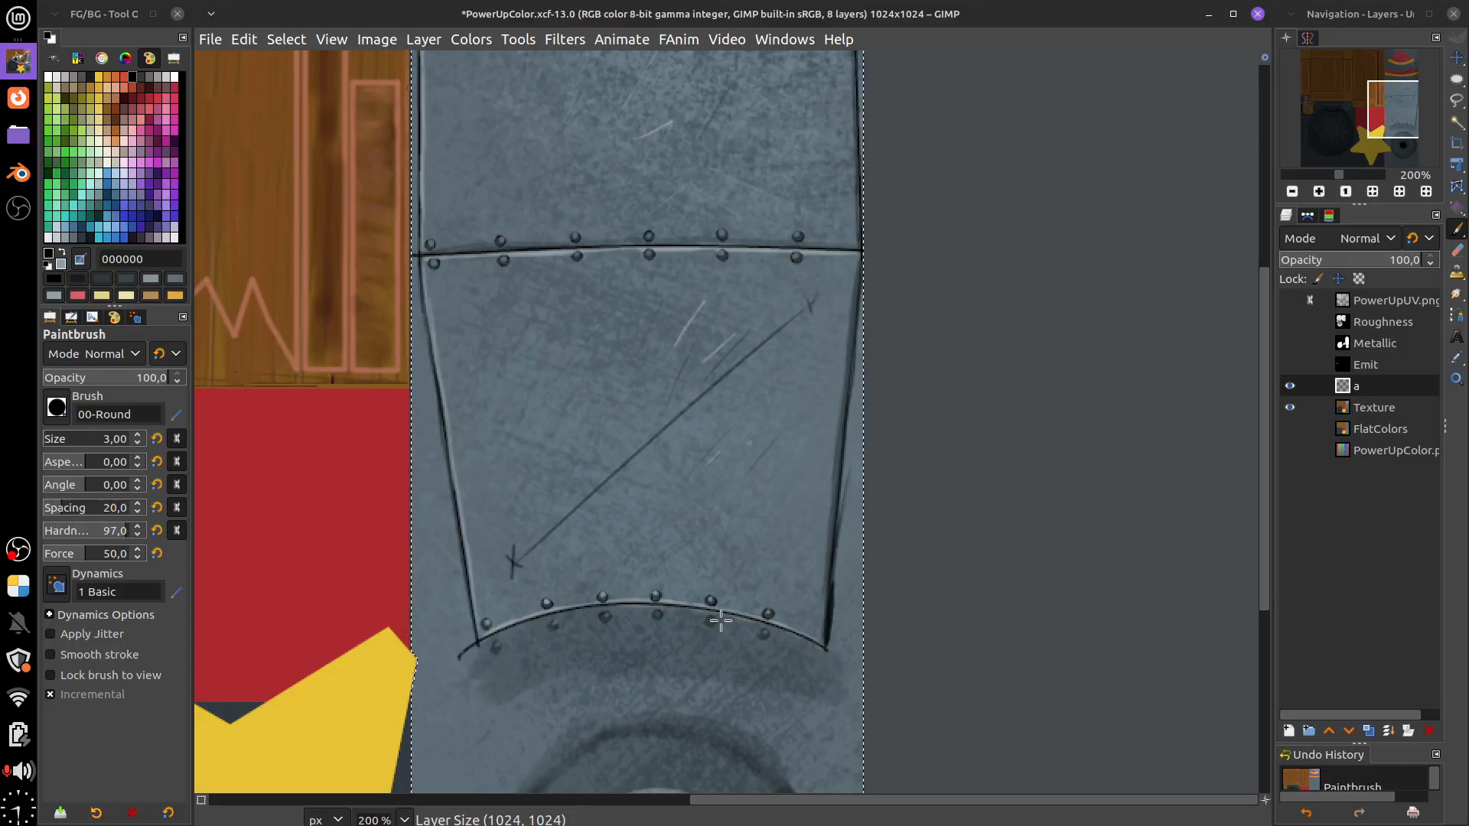
key(ctrl+z)
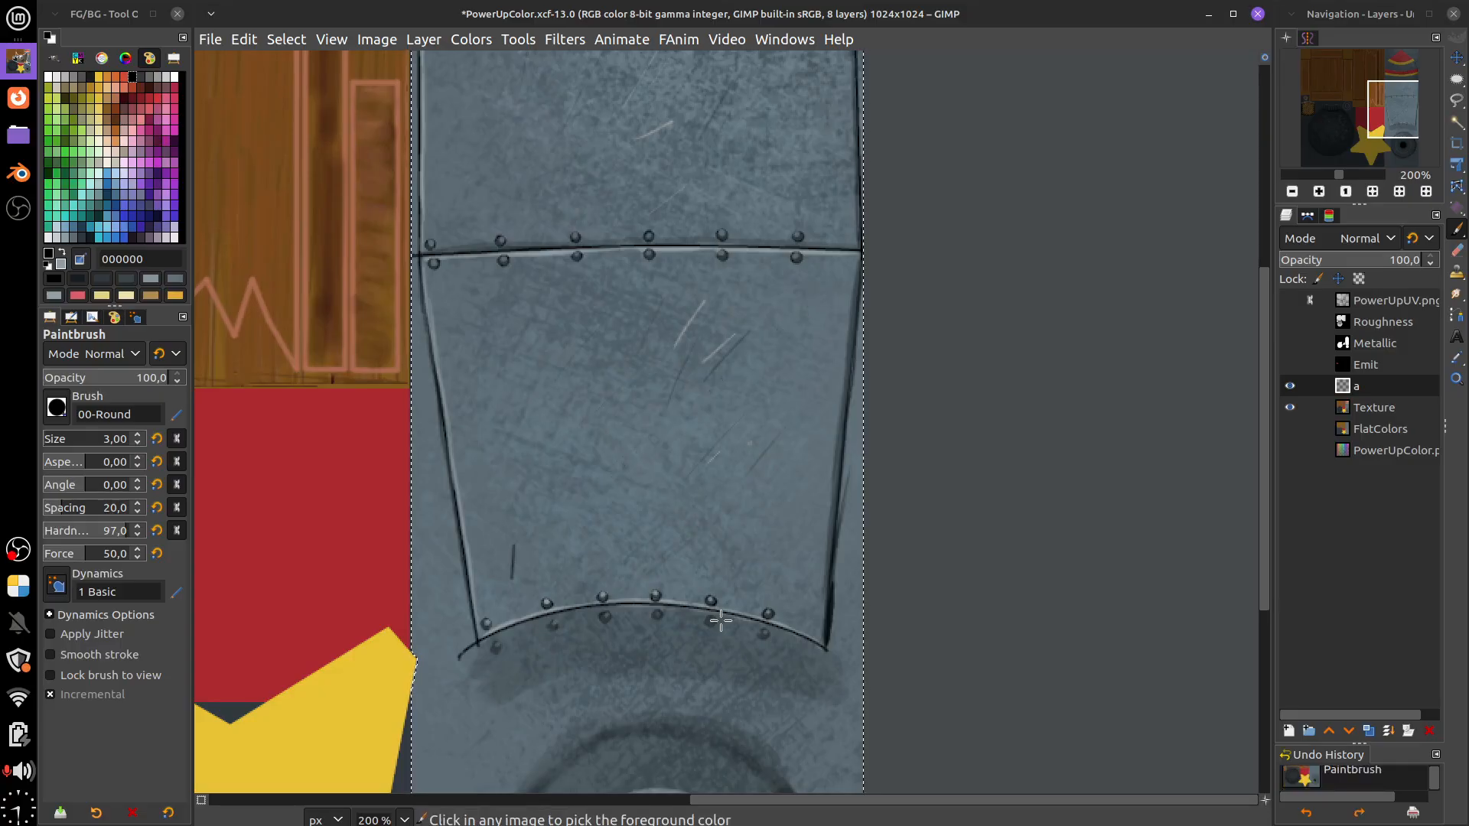
key(ctrl+z)
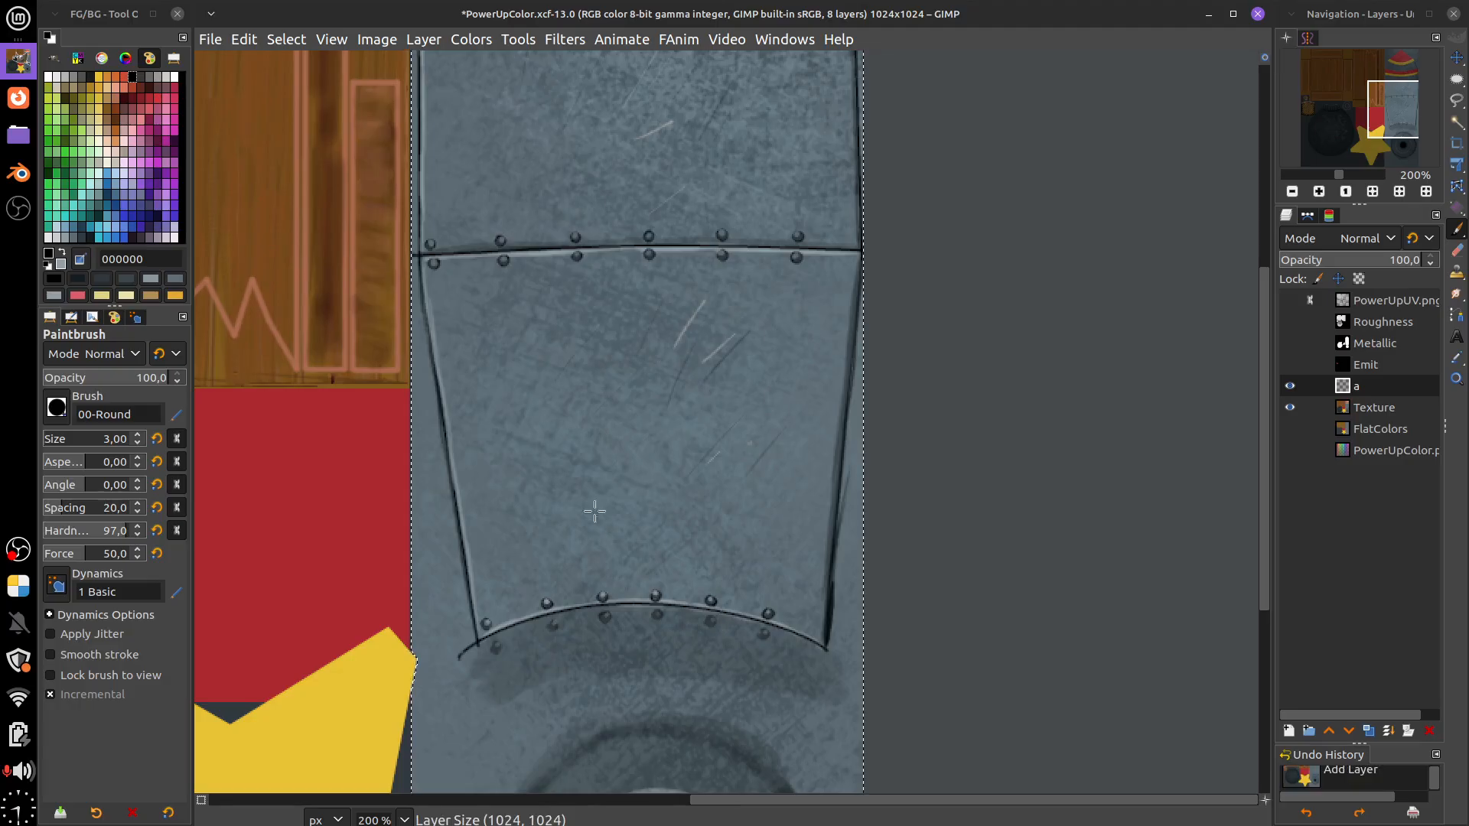
Try closely spaced black diagonal hatching strokes across the lower metal panel
drag(481, 579, 656, 381)
drag(521, 542, 624, 418)
drag(516, 553, 597, 455)
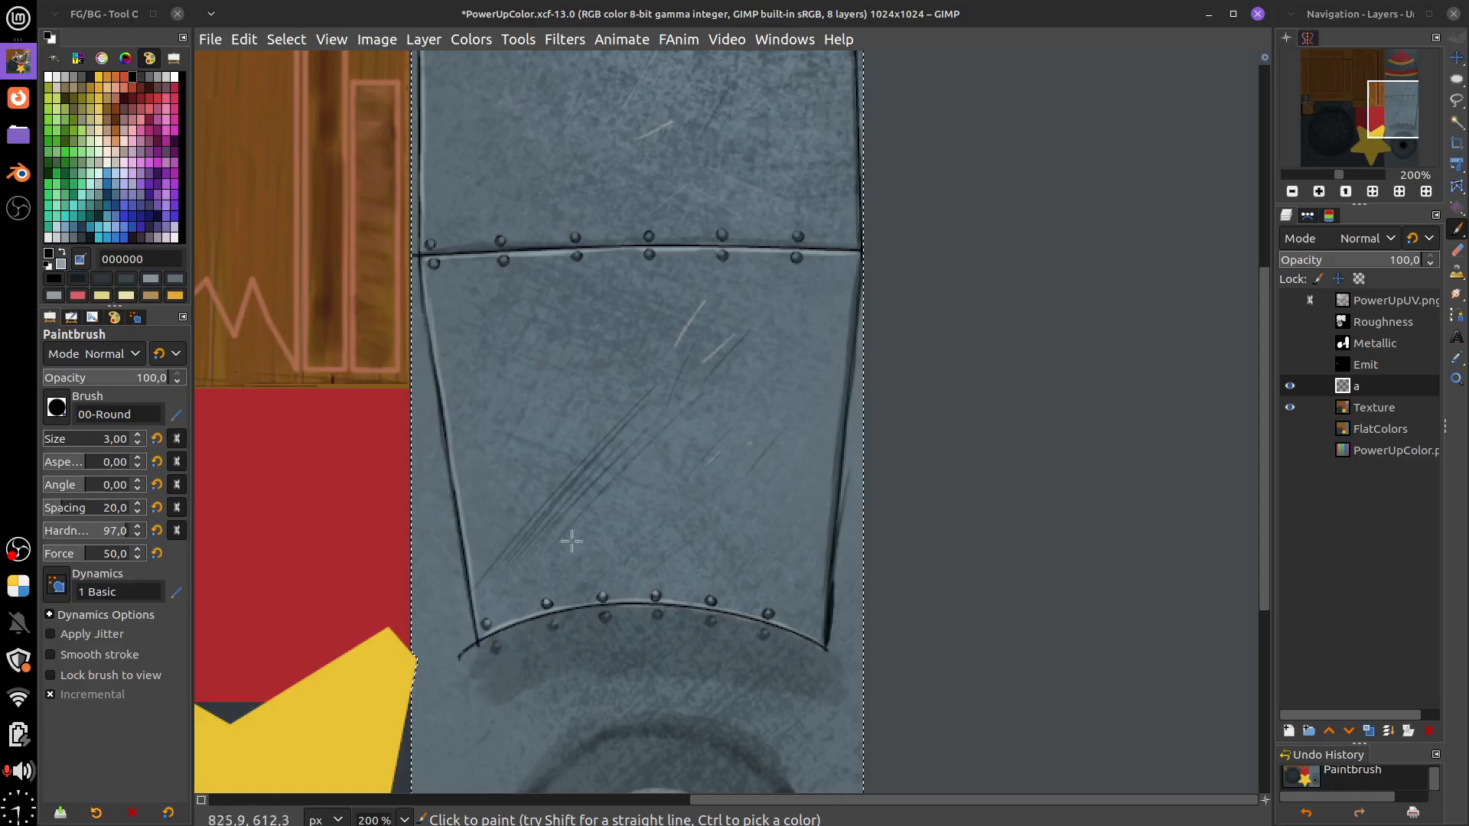
click(710, 408)
click(668, 321)
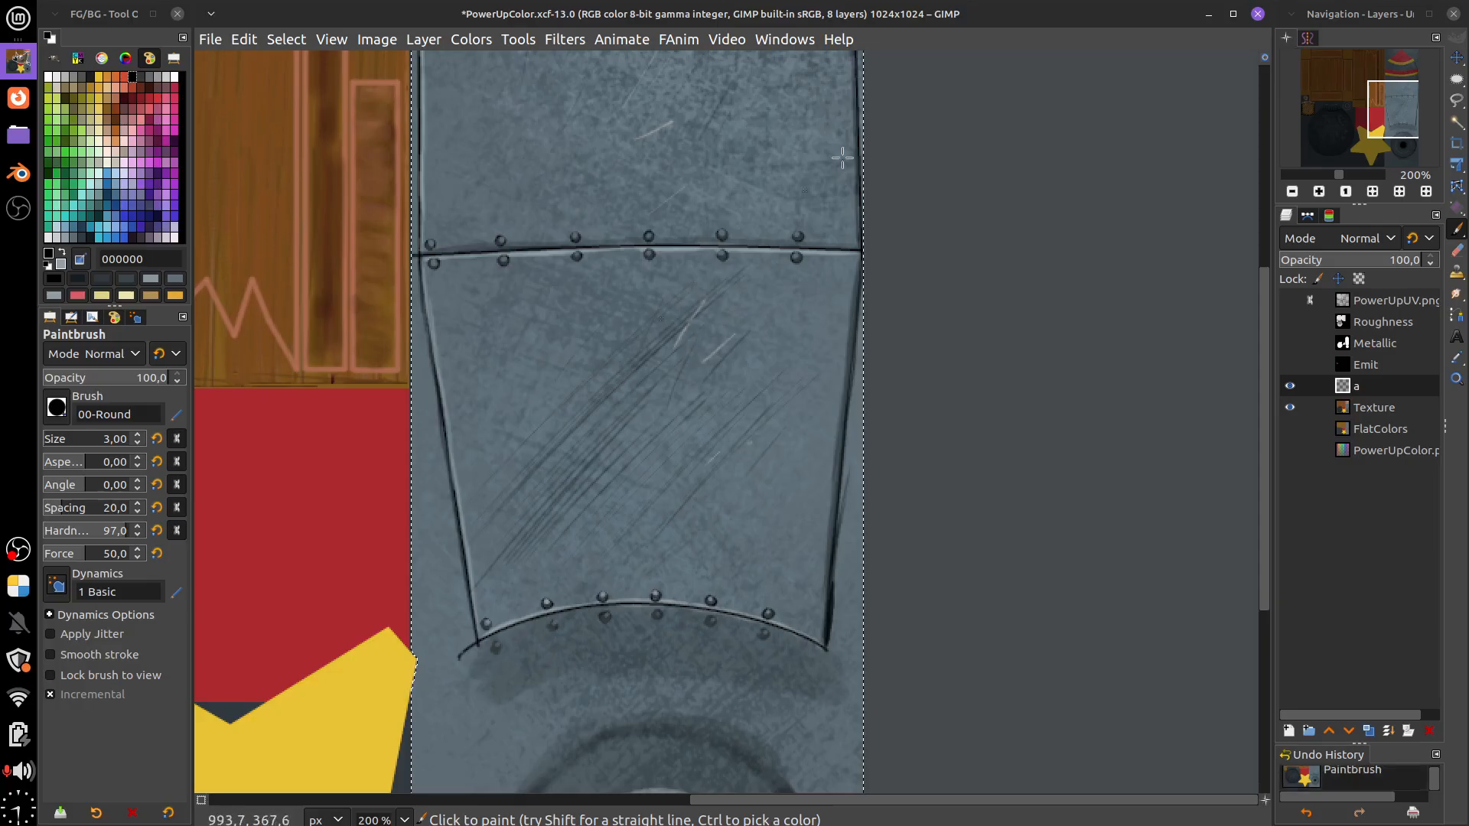
Try long parallel diagonal strokes that run across the lower metal panel and past its slanted seams
drag(439, 590, 865, 199)
drag(413, 644, 842, 246)
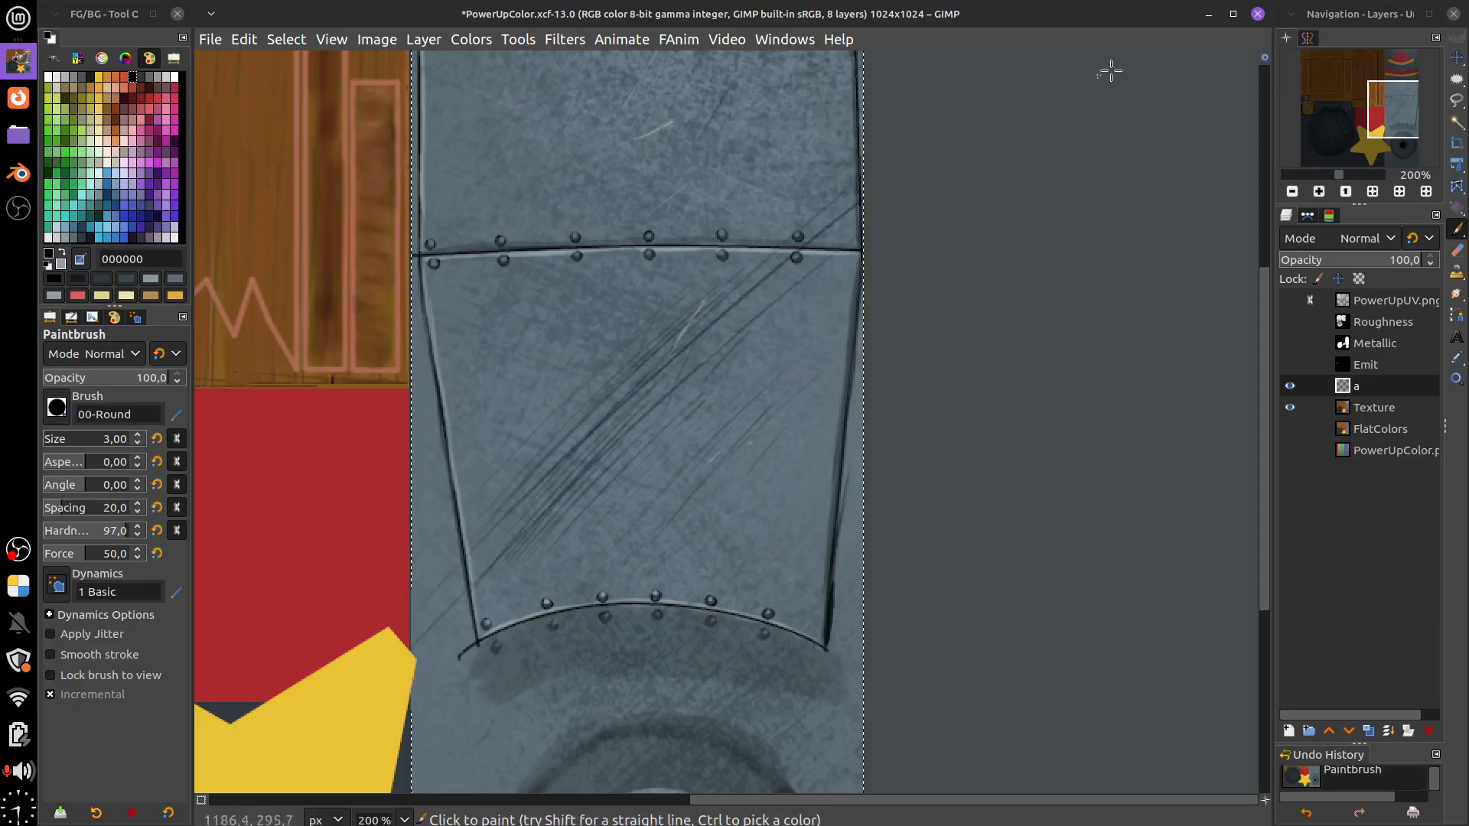
drag(411, 699, 864, 255)
drag(475, 624, 854, 276)
drag(436, 733, 863, 301)
drag(528, 613, 1095, 135)
drag(486, 760, 1118, 222)
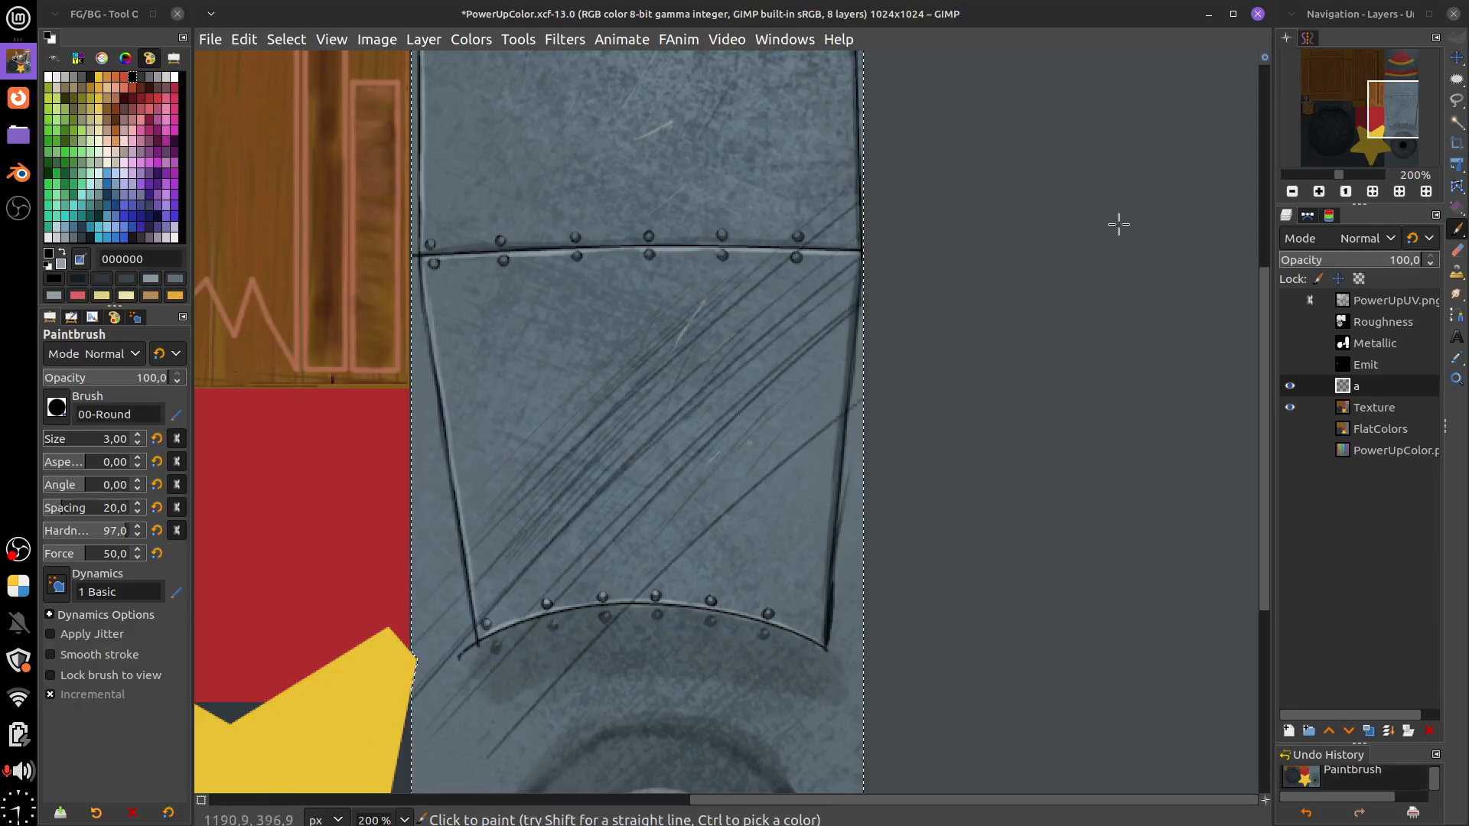
Undo all the diagonal practice strokes on the new layer
key(ctrl+z)
key(ctrl+z)
key(ctrl+z)
key(ctrl+z)
key(ctrl+z)
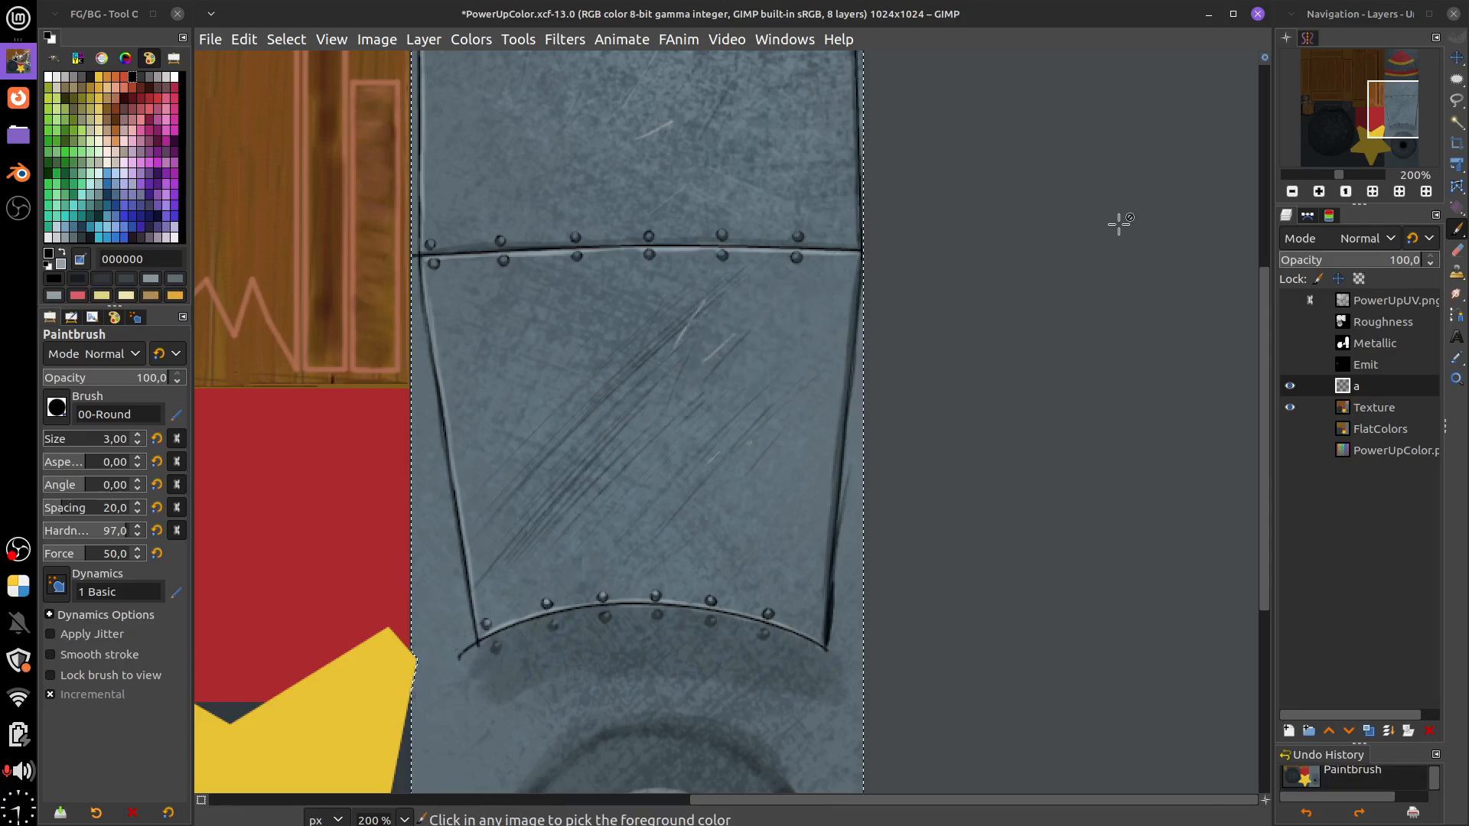
key(ctrl+z)
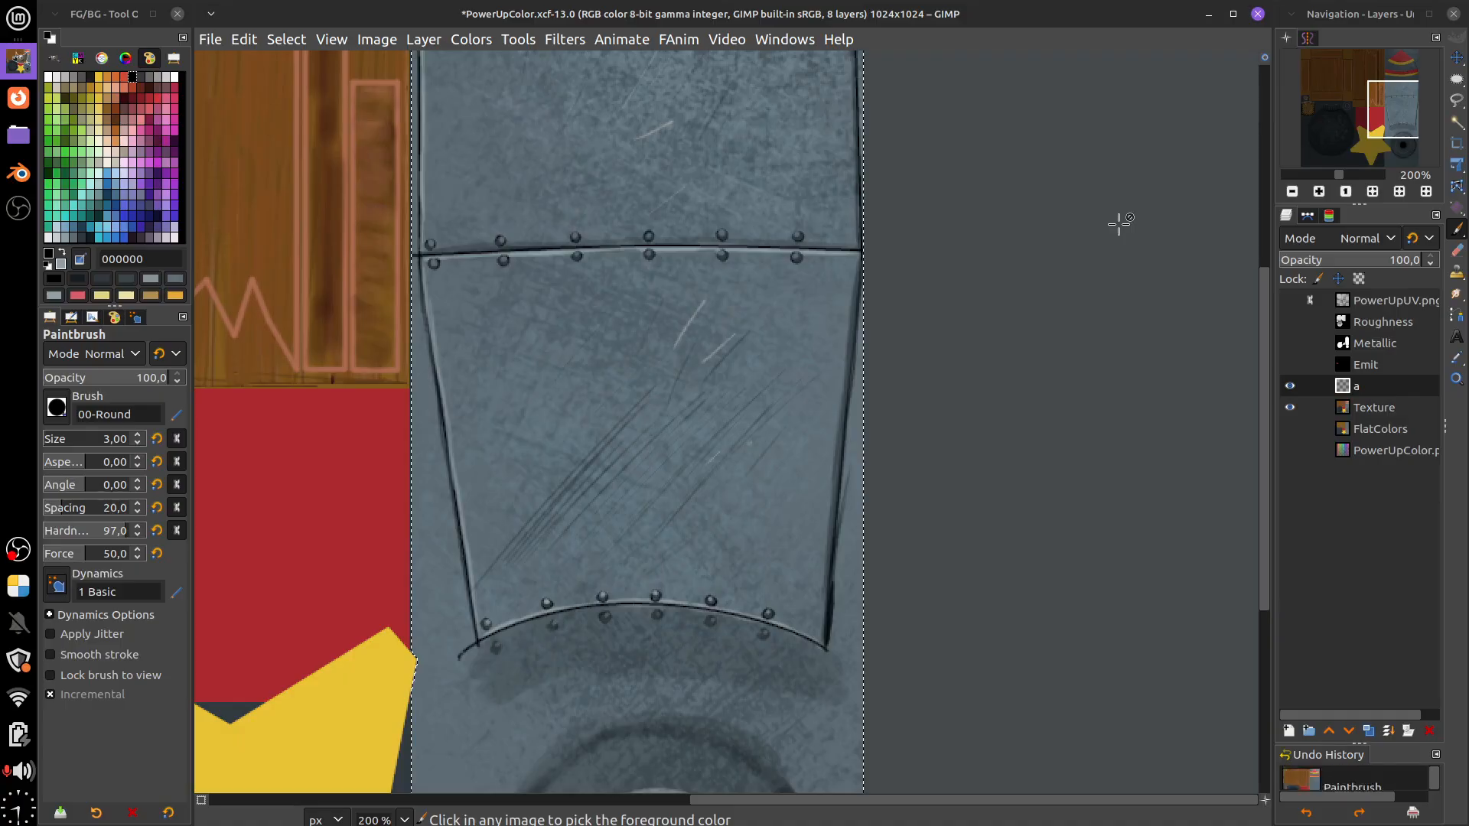
key(ctrl+z)
key(ctrl+z)
key(ctrl+z)
key(ctrl+z)
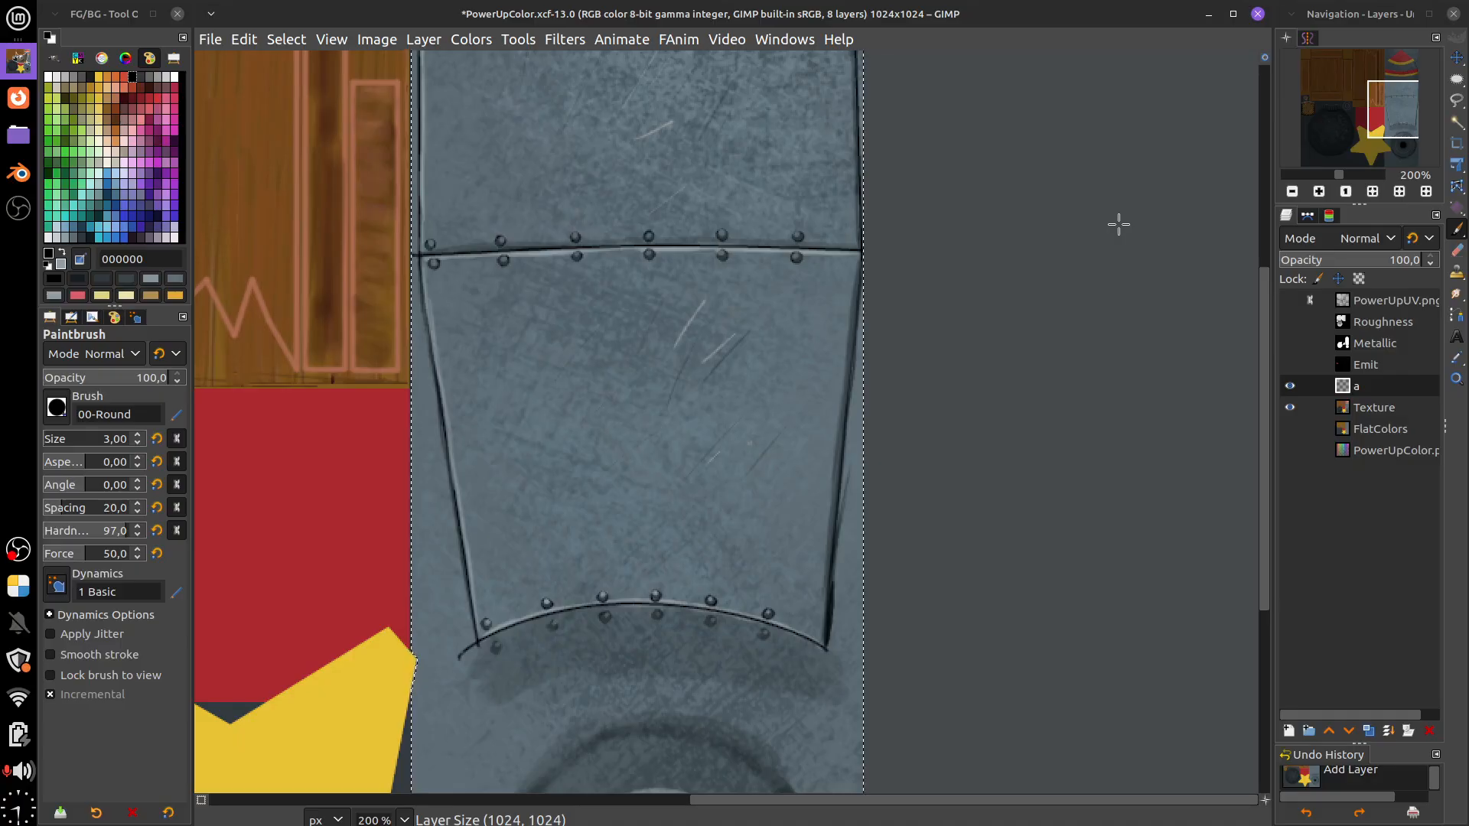
Paint a few fine black scratches on the left half of the lower metal panel on the new layer
mouse_move(534, 555)
mouse_down()
mouse_move(570, 445)
mouse_move(633, 397)
mouse_up()
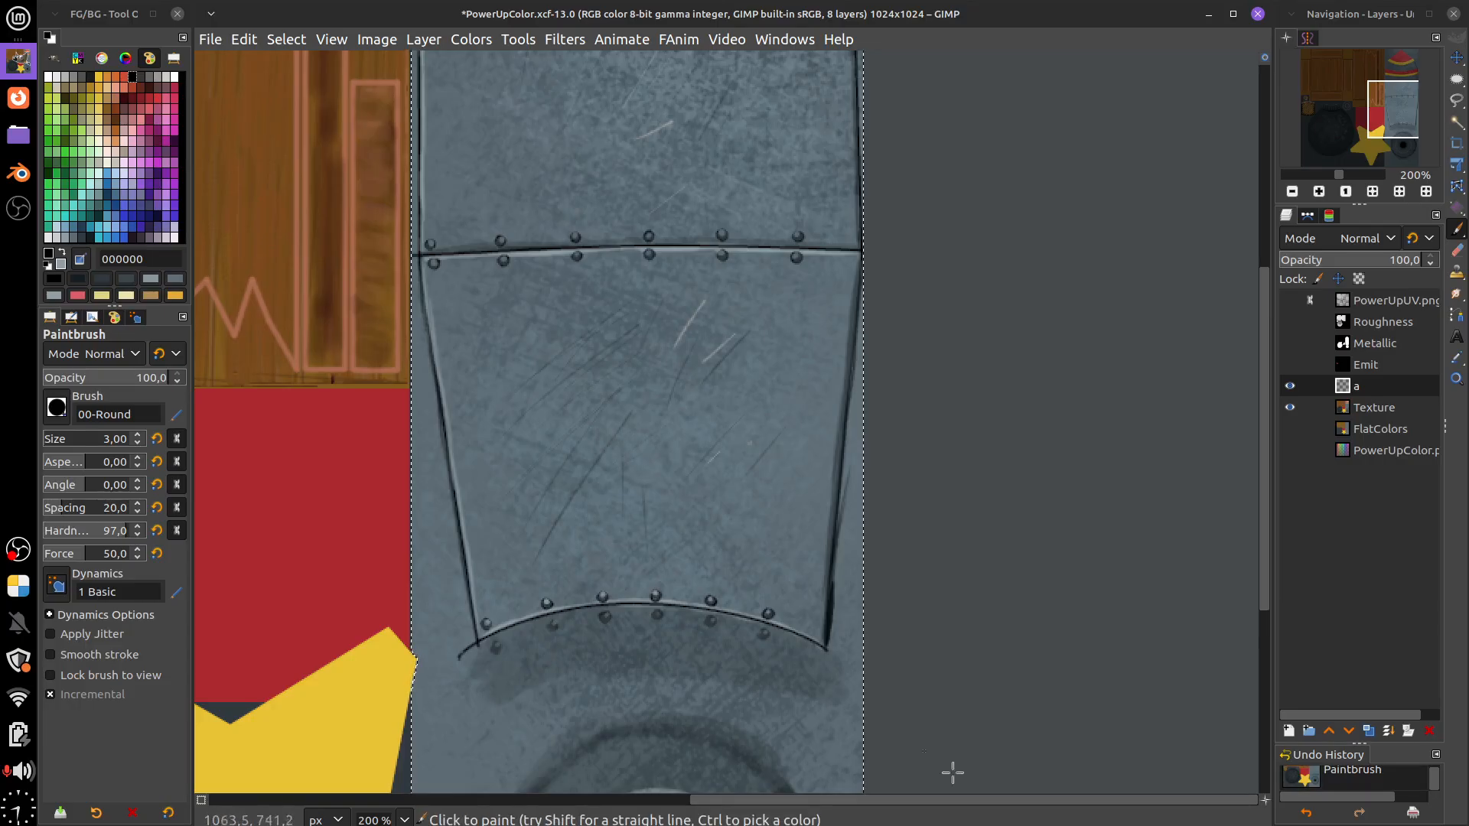
Show the PowerUpUV layer and examine the metal panels, the round nozzle and the fin's UV outline in the red area
scroll(964, 702, down, 2)
scroll(979, 700, up, 3)
scroll(1033, 551, down, 9)
scroll(1033, 551, left, 3)
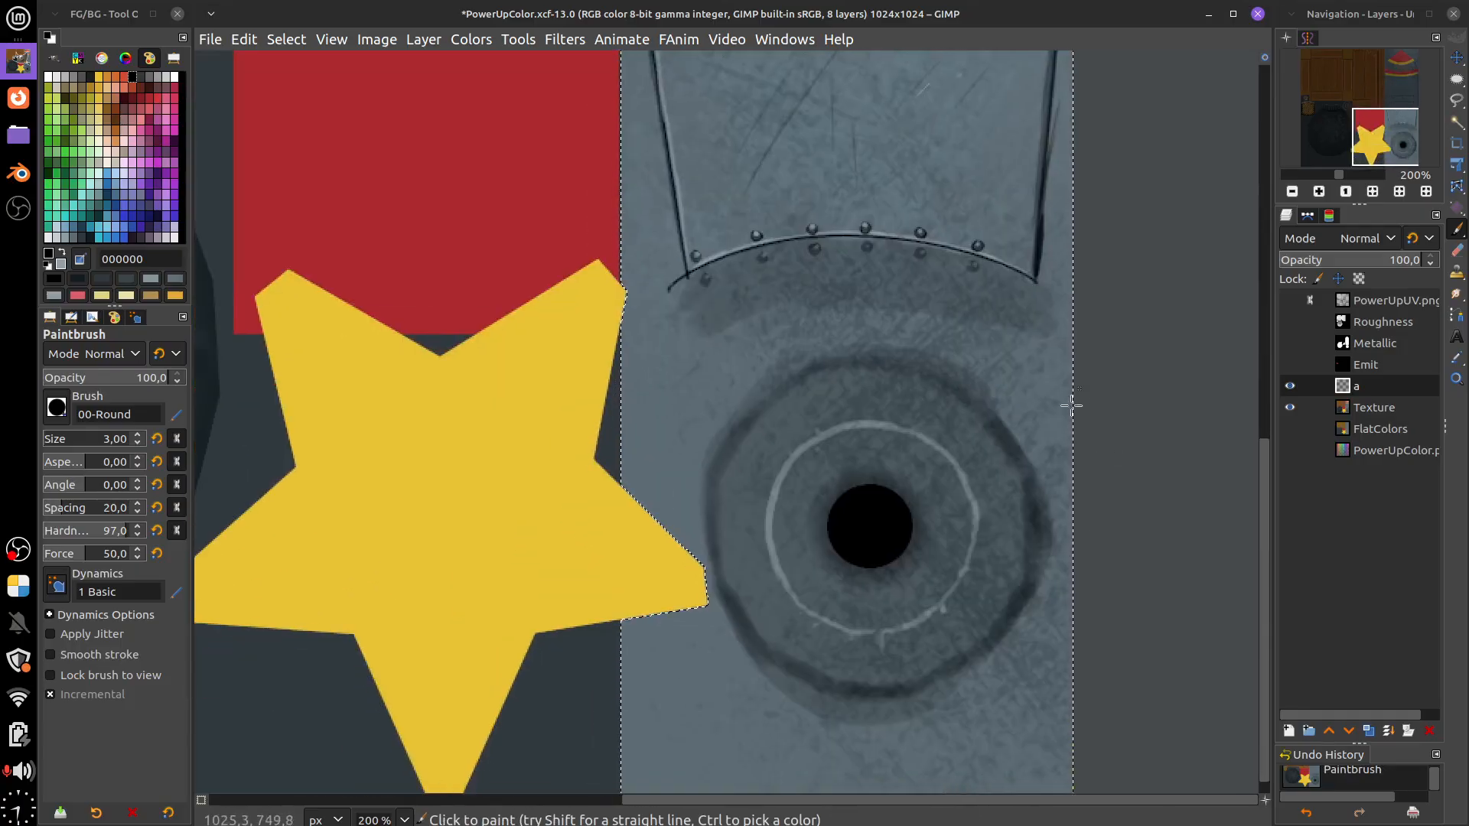
scroll(1025, 689, up, 4)
scroll(1109, 594, up, 3)
scroll(1109, 594, left, 3)
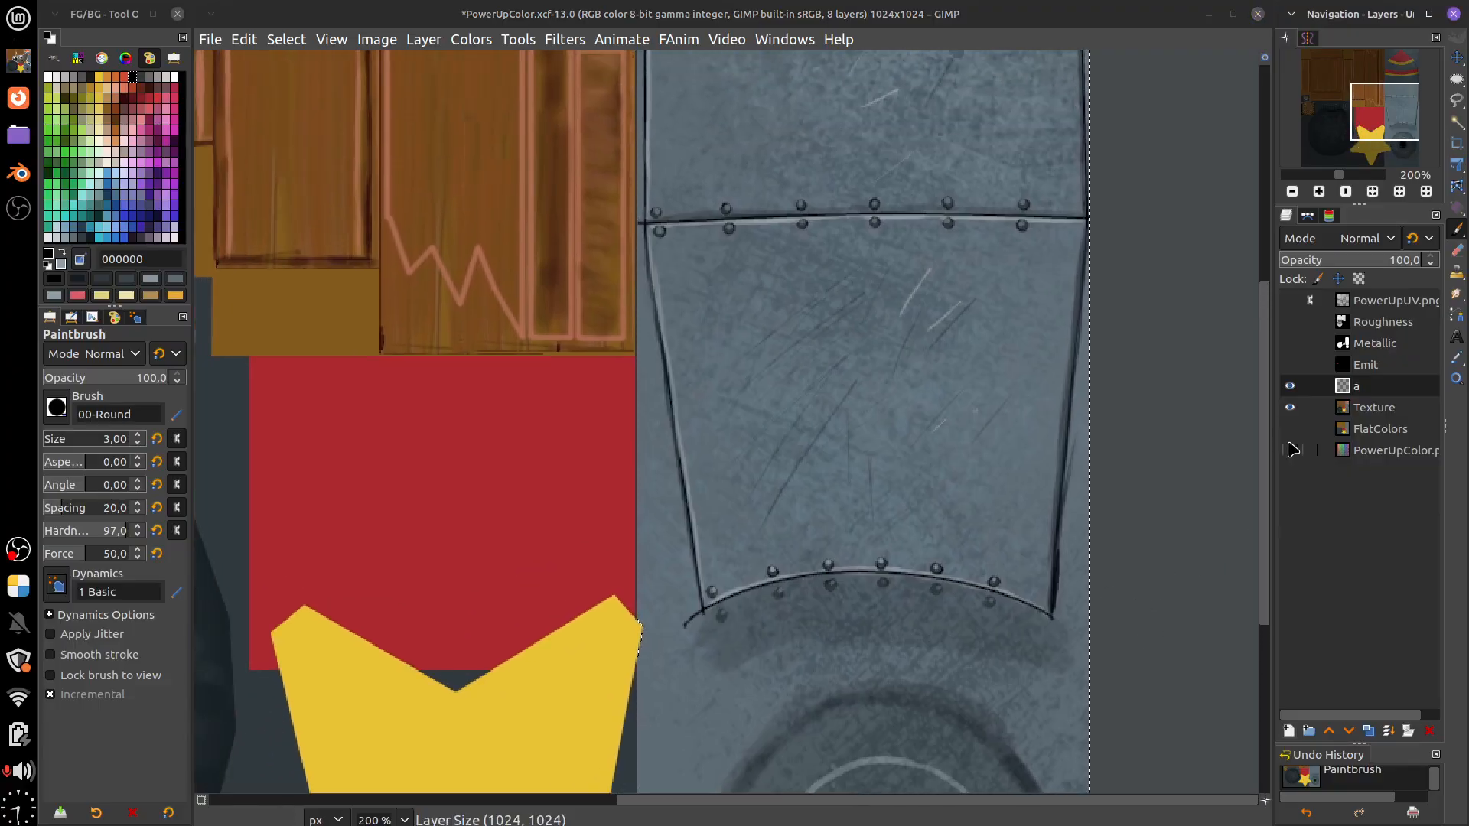
click(1290, 299)
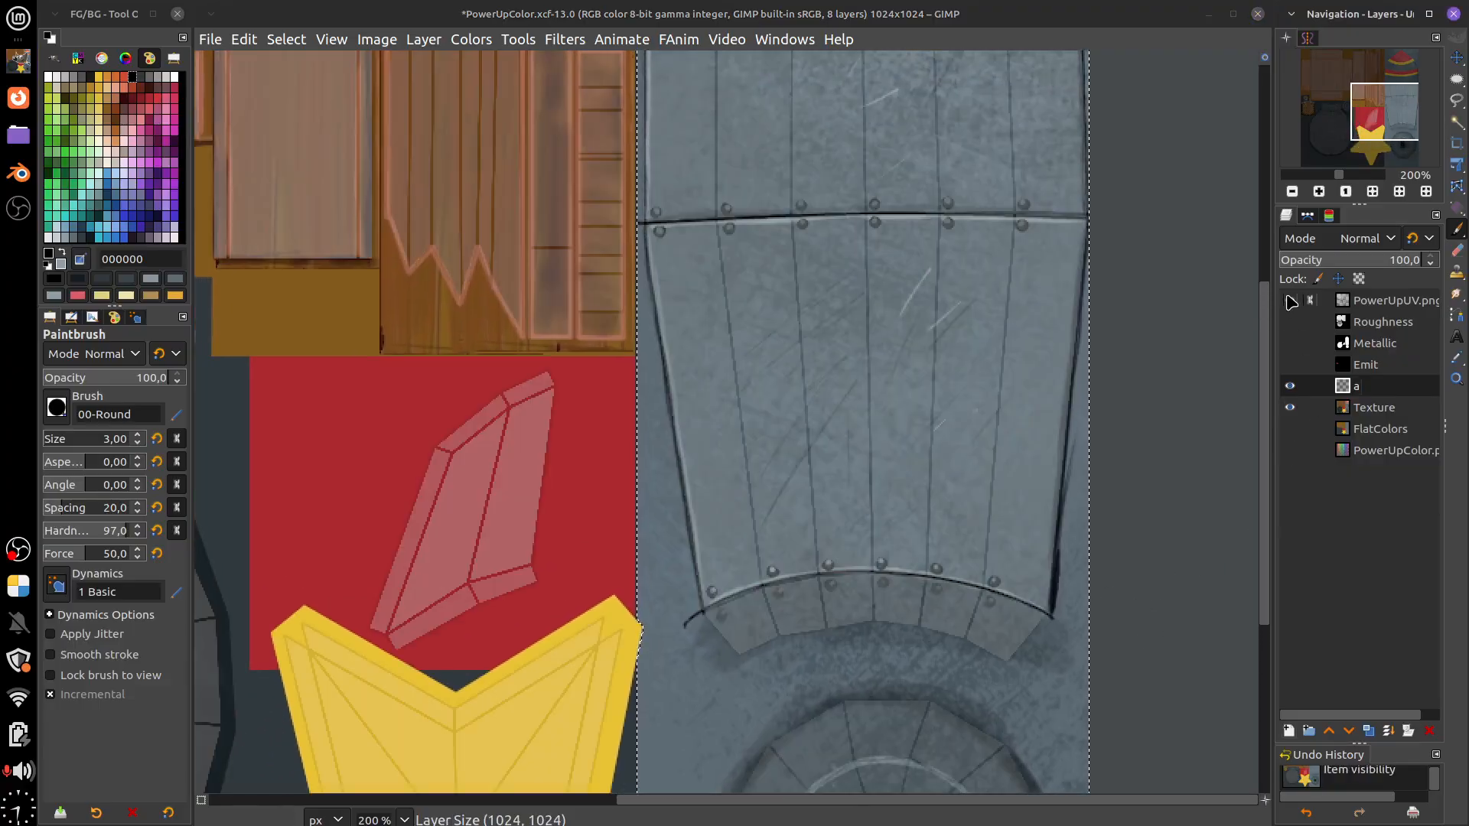
scroll(855, 543, down, 3)
scroll(855, 544, left, 7)
scroll(857, 536, up, 1)
scroll(857, 535, left, 1)
scroll(859, 531, up, 1)
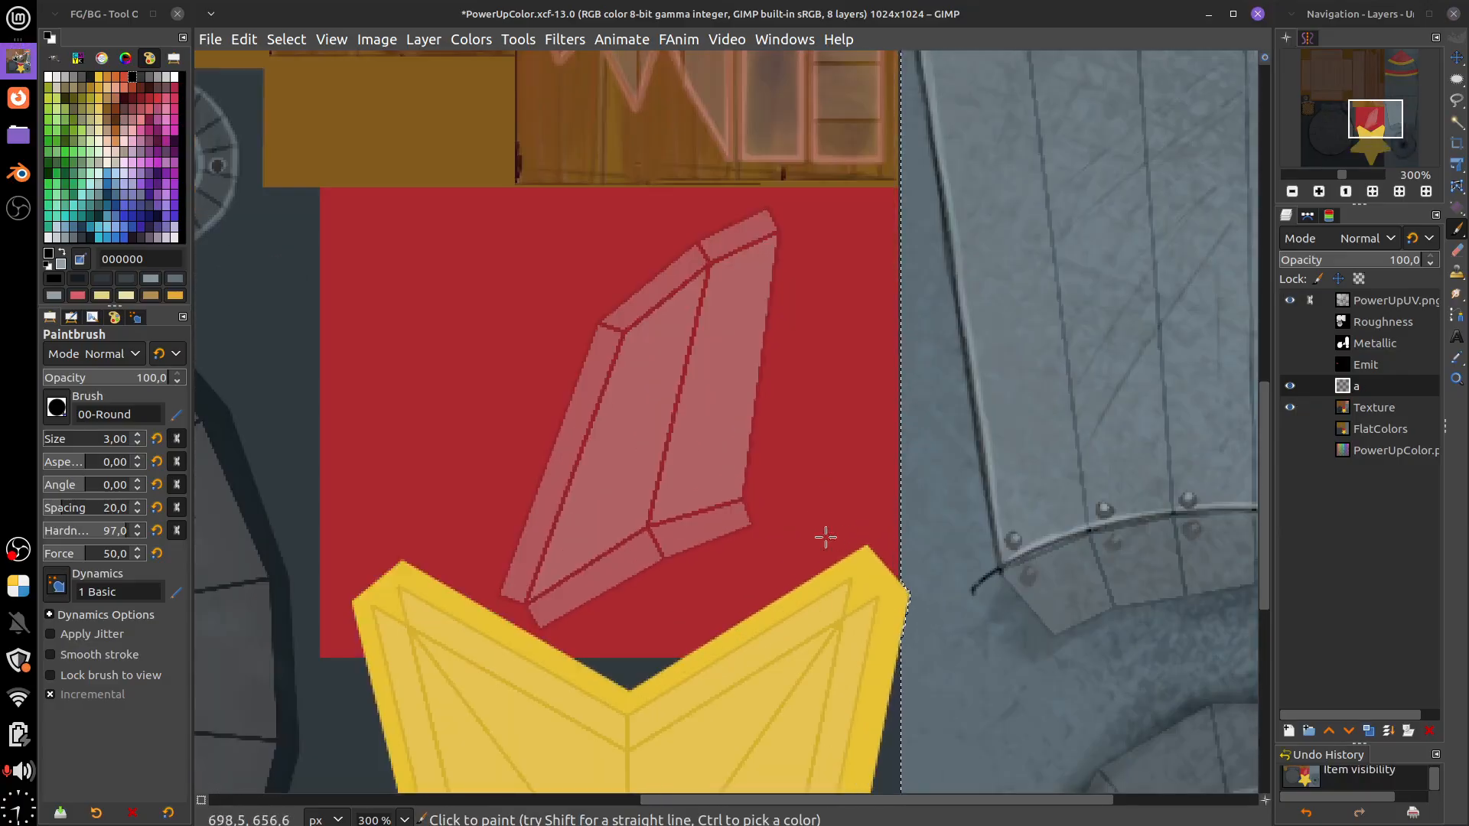
scroll(827, 535, left, 2)
scroll(1026, 477, right, 2)
Clear the selection and hide the PowerUpUV layer
key(ctrl+shift+a)
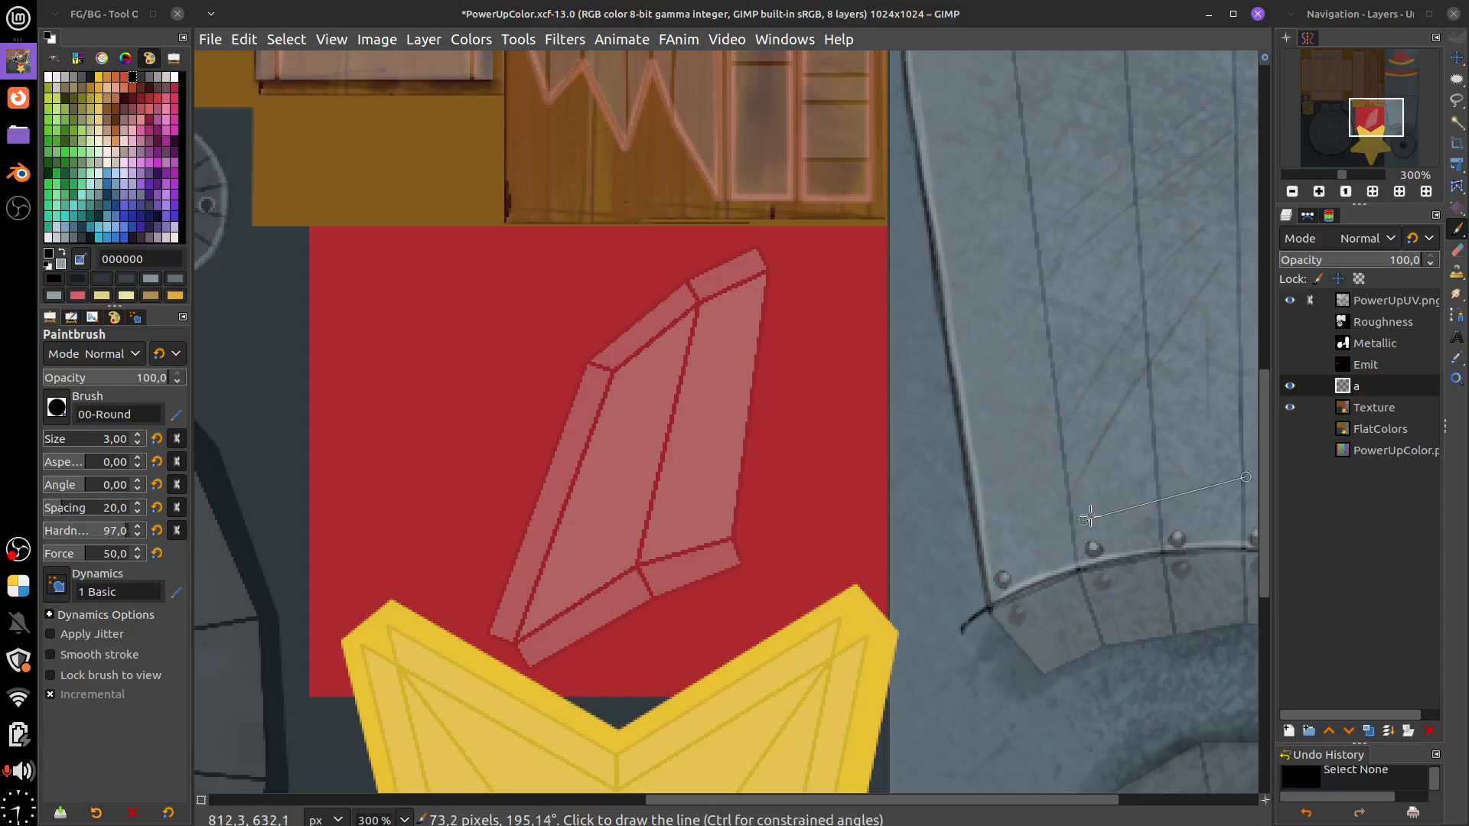
scroll(1025, 478, down, 1)
scroll(1026, 477, up, 2)
scroll(1025, 477, down, 2)
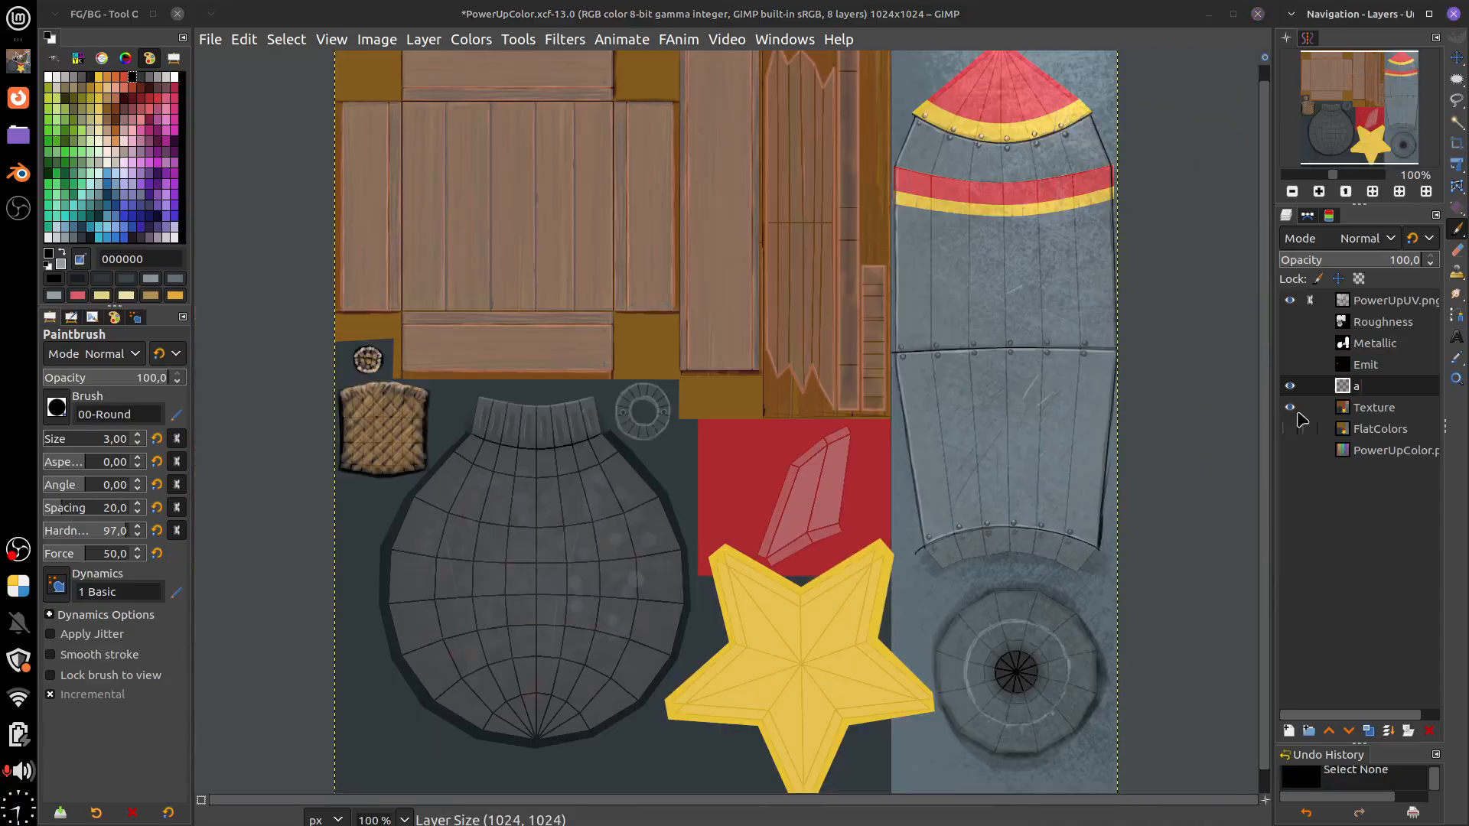
click(1290, 300)
Export the texture to PowerUpColor.png, overwriting the existing file, and switch to Blender
click(210, 39)
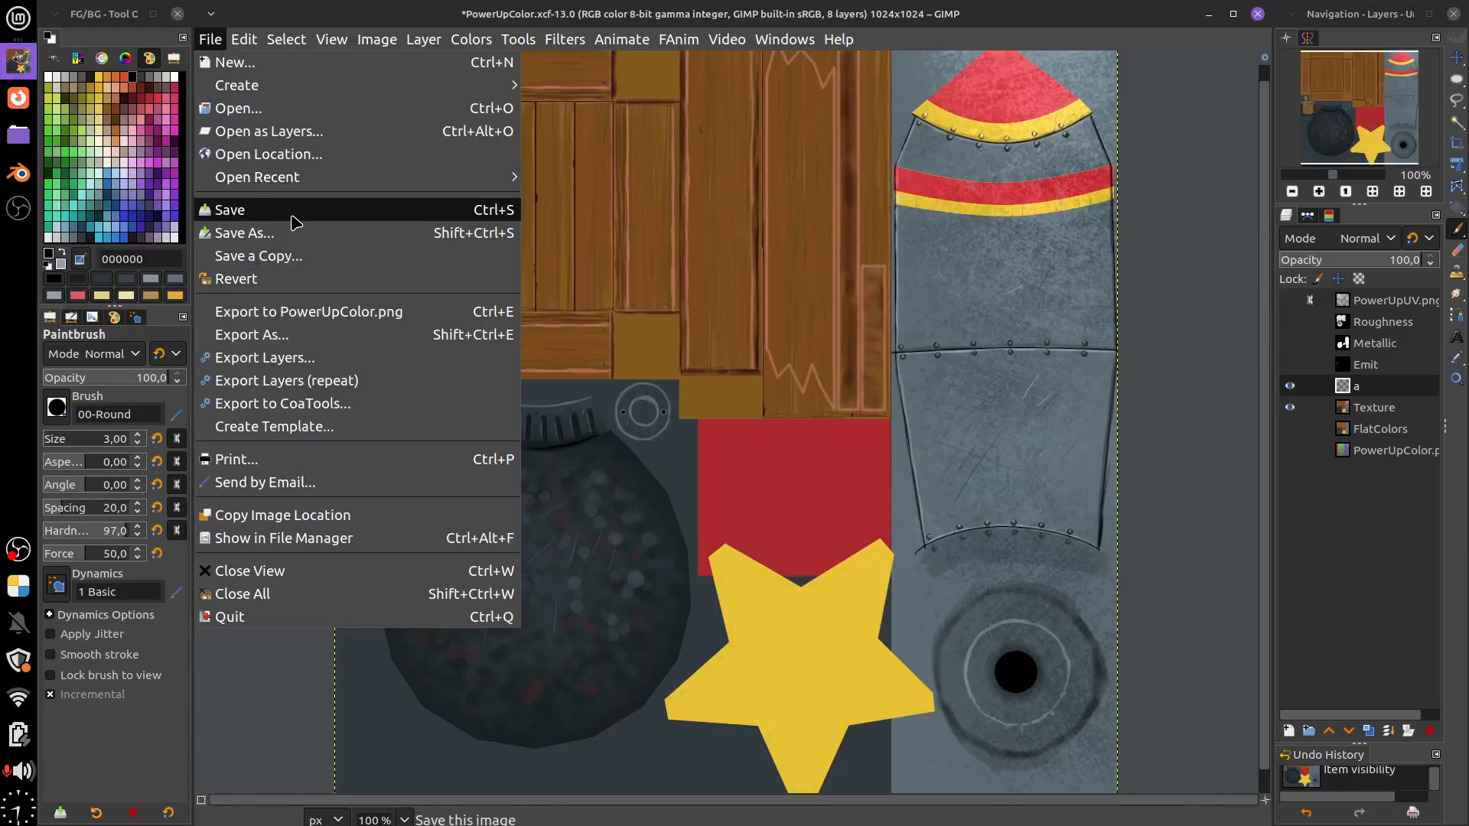
click(335, 312)
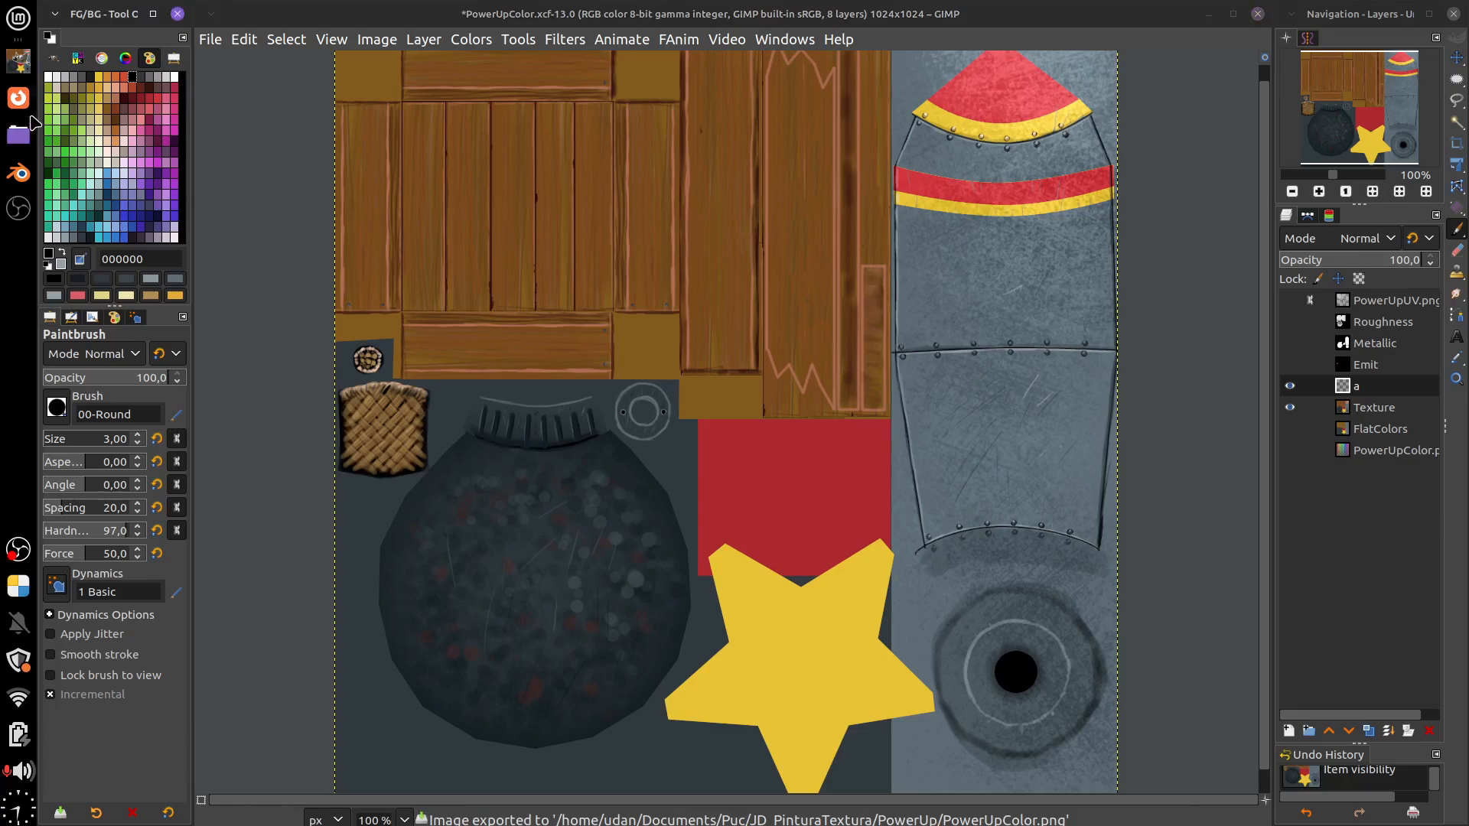
click(19, 174)
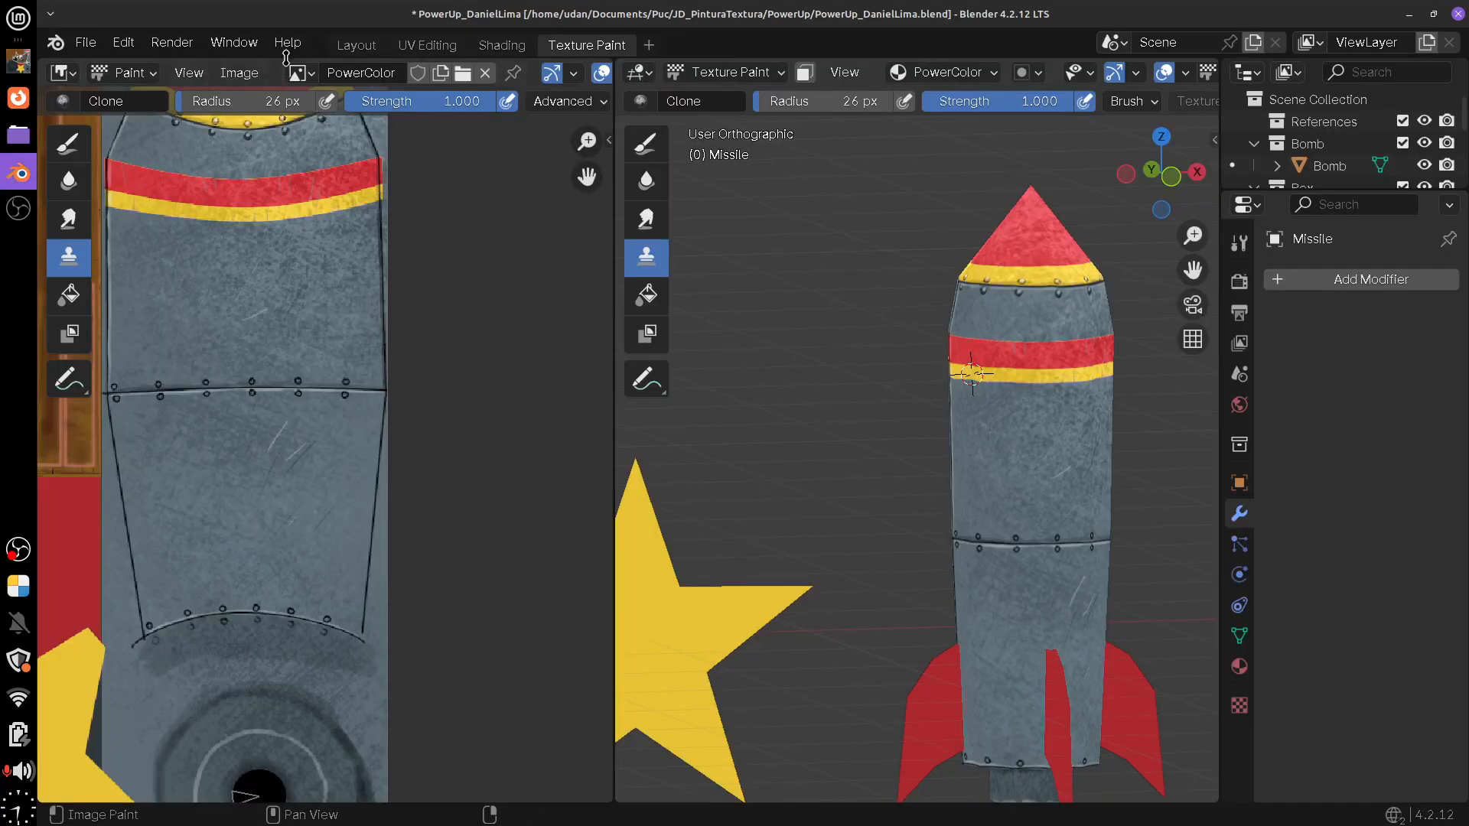
Reload the PowerUpColor image from disk and check the updated texture on the missile from several angles
click(244, 75)
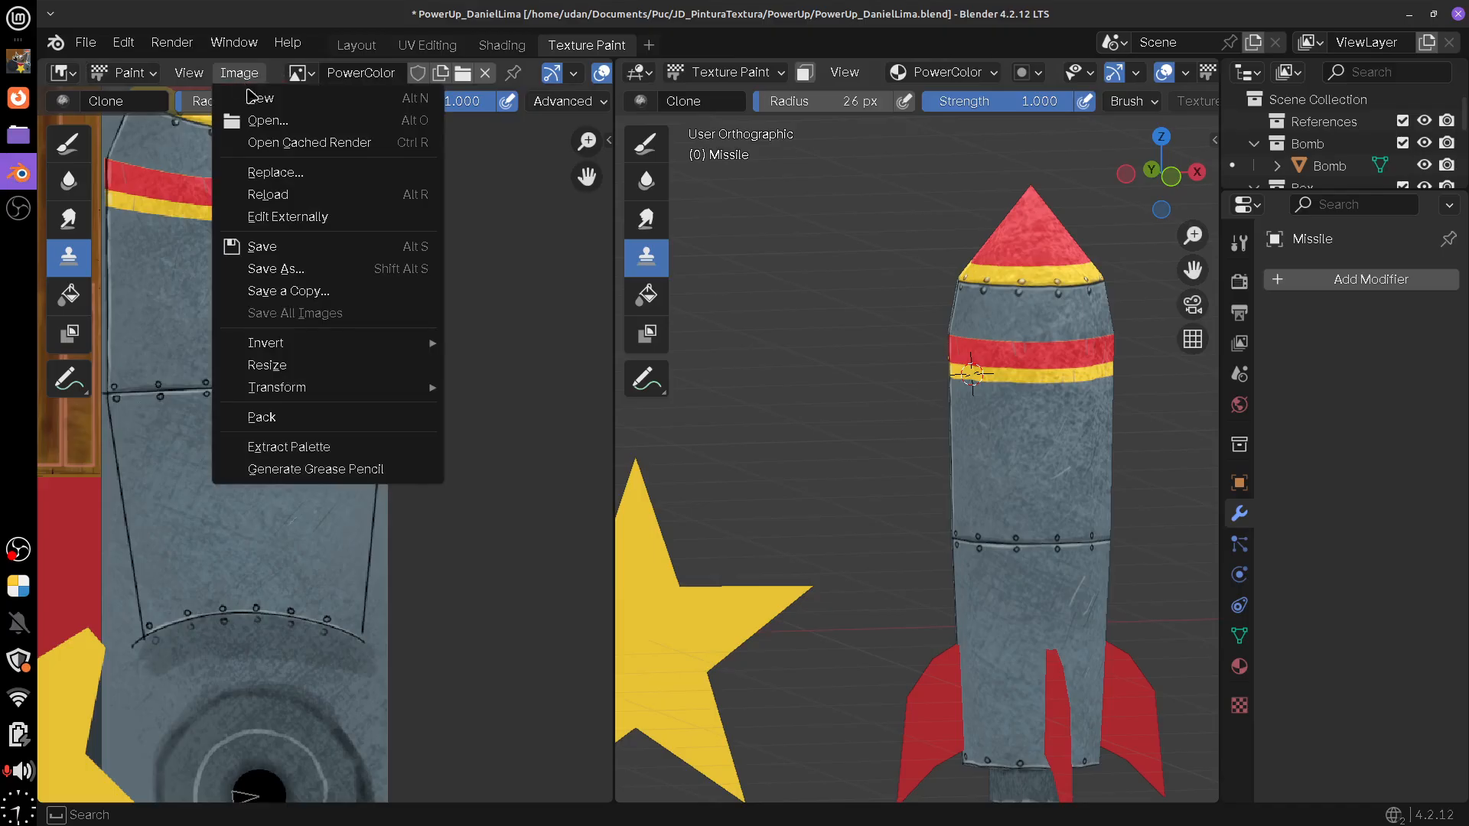
click(335, 194)
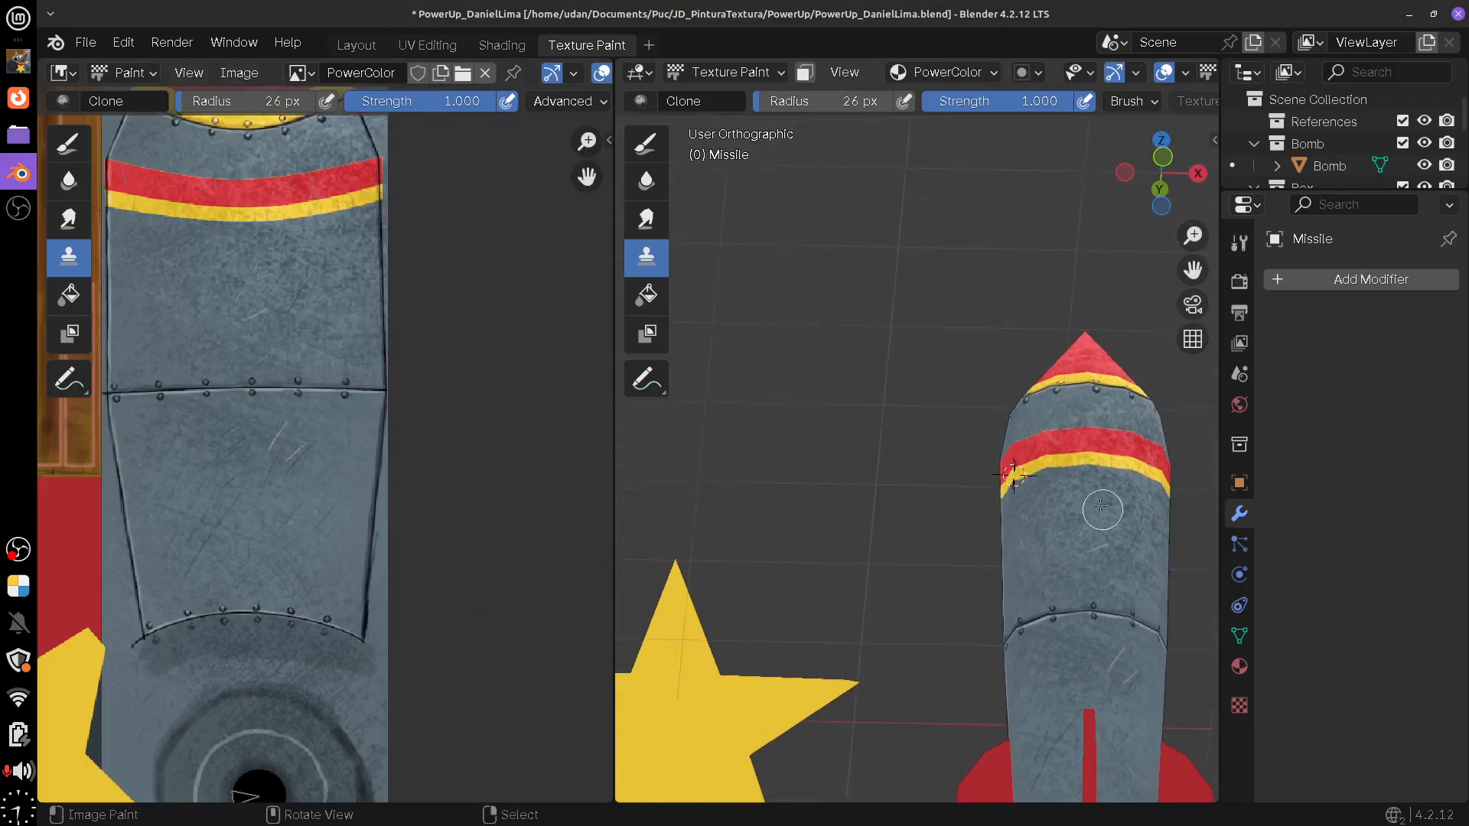
mouse_move(1102, 509)
mouse_down()
mouse_move(1147, 623)
mouse_move(1065, 629)
mouse_move(1010, 655)
mouse_move(1056, 518)
mouse_move(1069, 531)
mouse_move(1046, 429)
mouse_move(1118, 452)
mouse_move(1071, 459)
mouse_move(1040, 427)
mouse_move(1055, 621)
mouse_up()
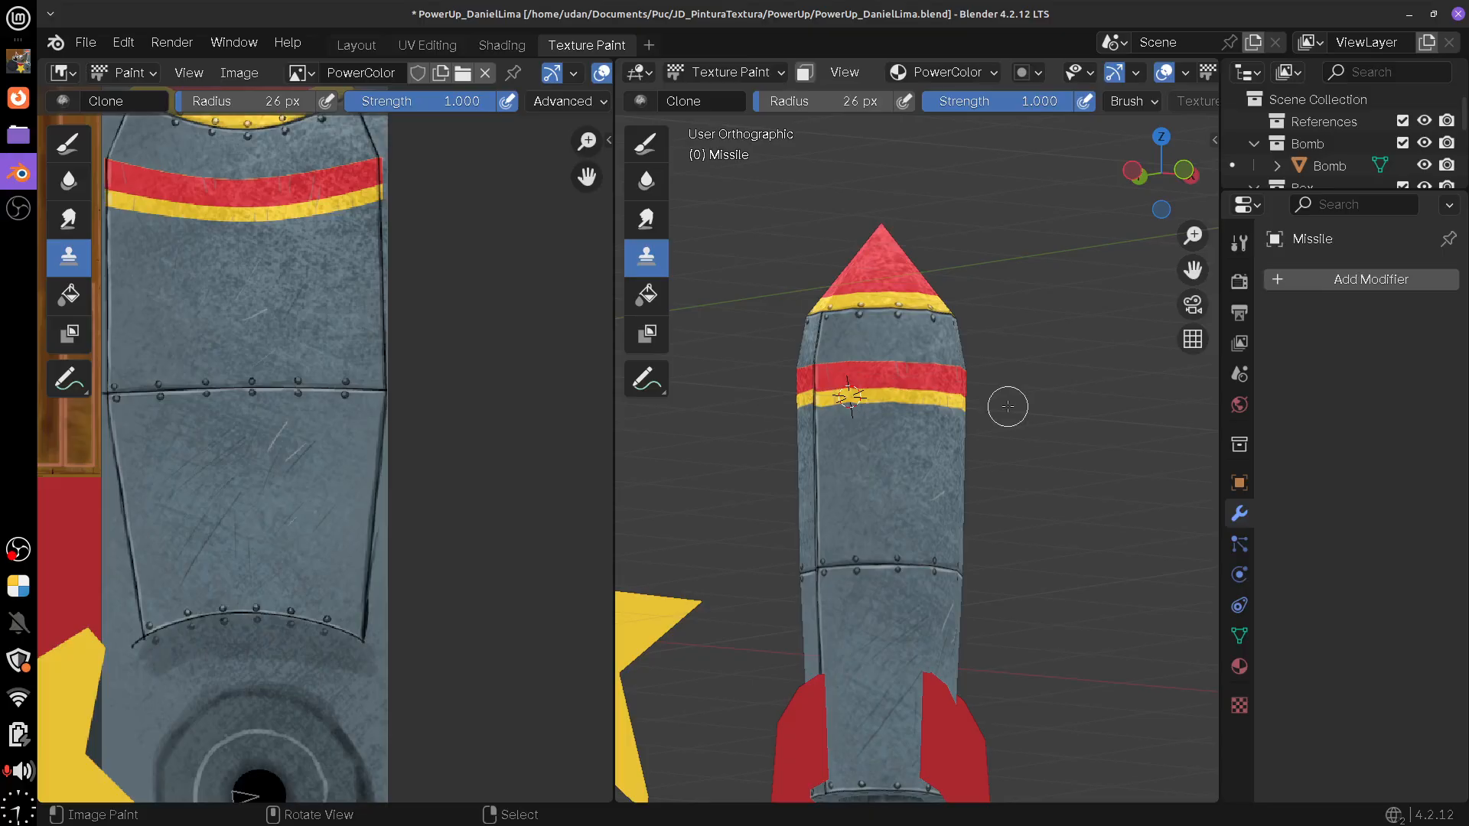
View the tin toy rocket reference photo in Firefox, return to Blender and examine the missile's body and fins
click(18, 98)
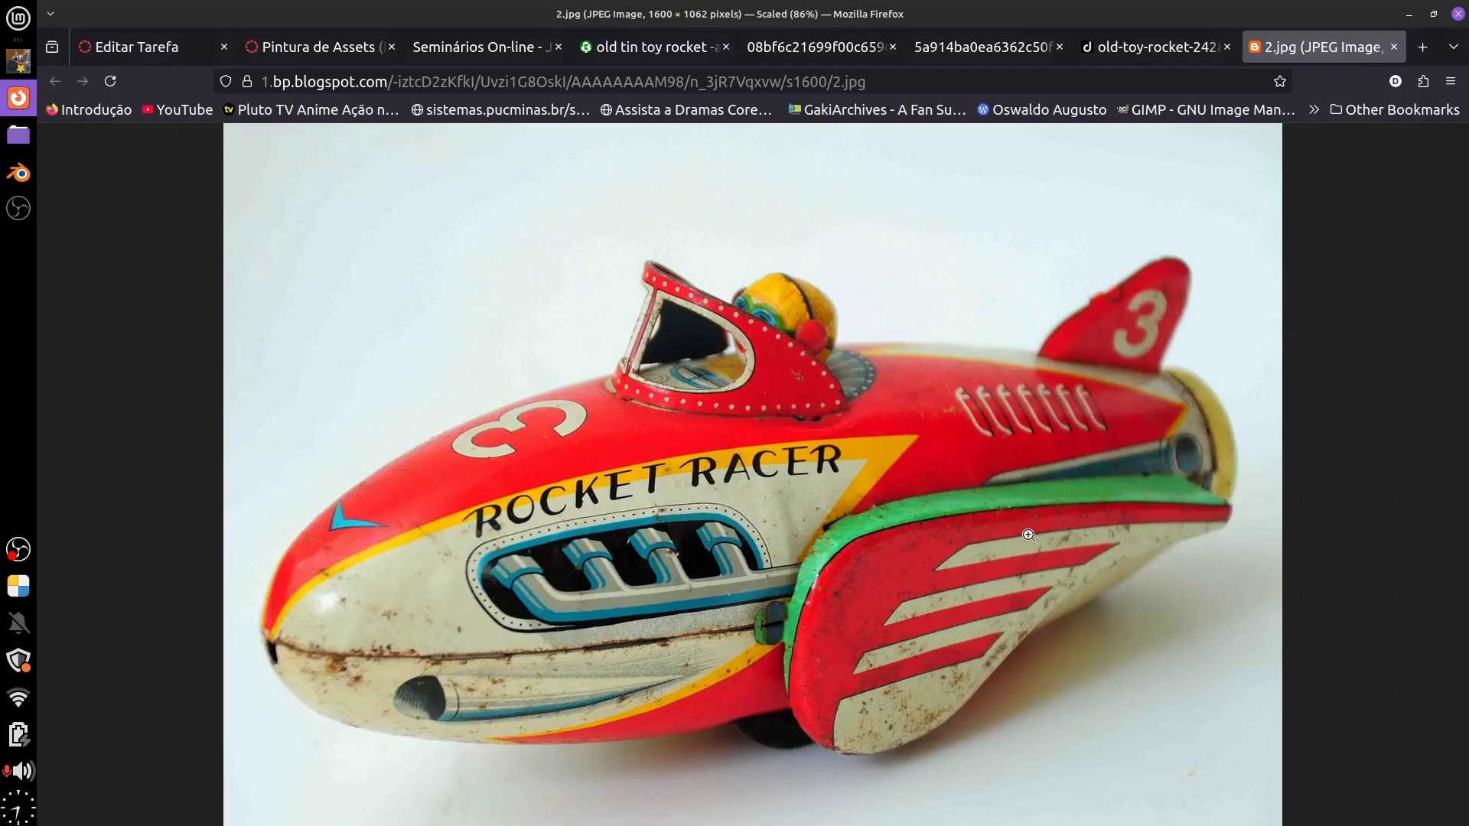
click(18, 173)
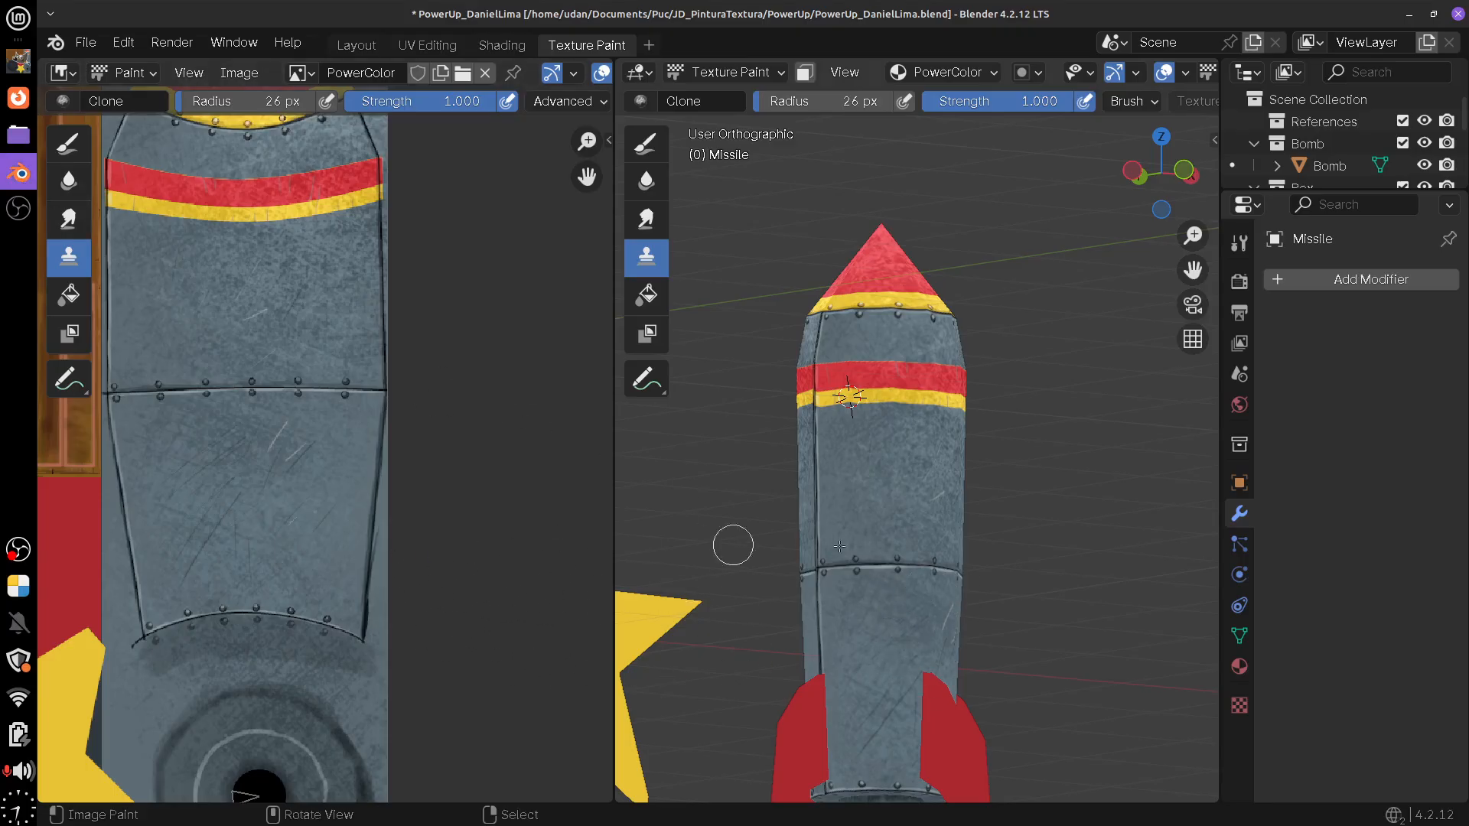
drag(886, 643, 1096, 488)
key(ctrl+space)
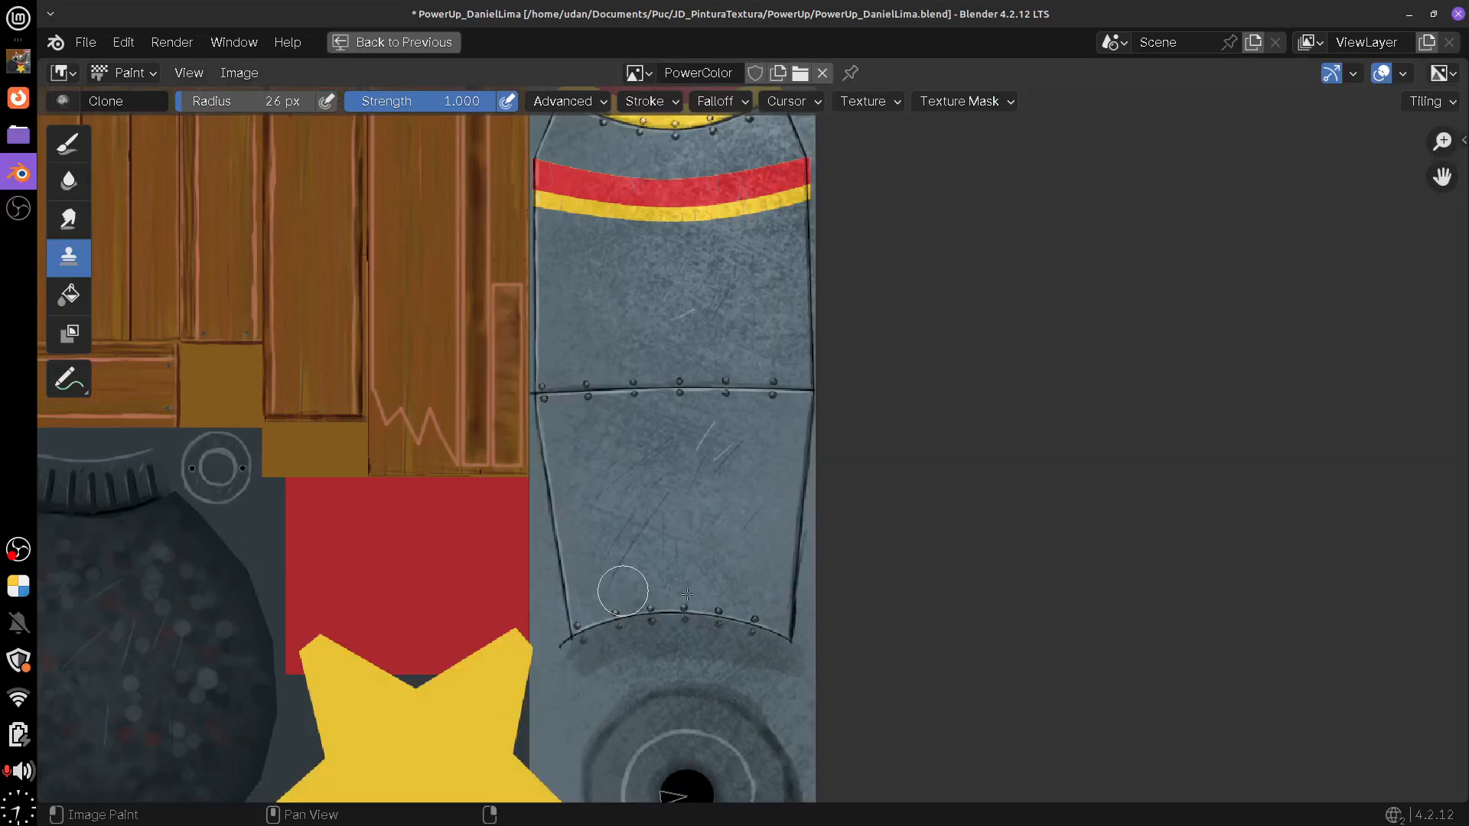
key(ctrl+space)
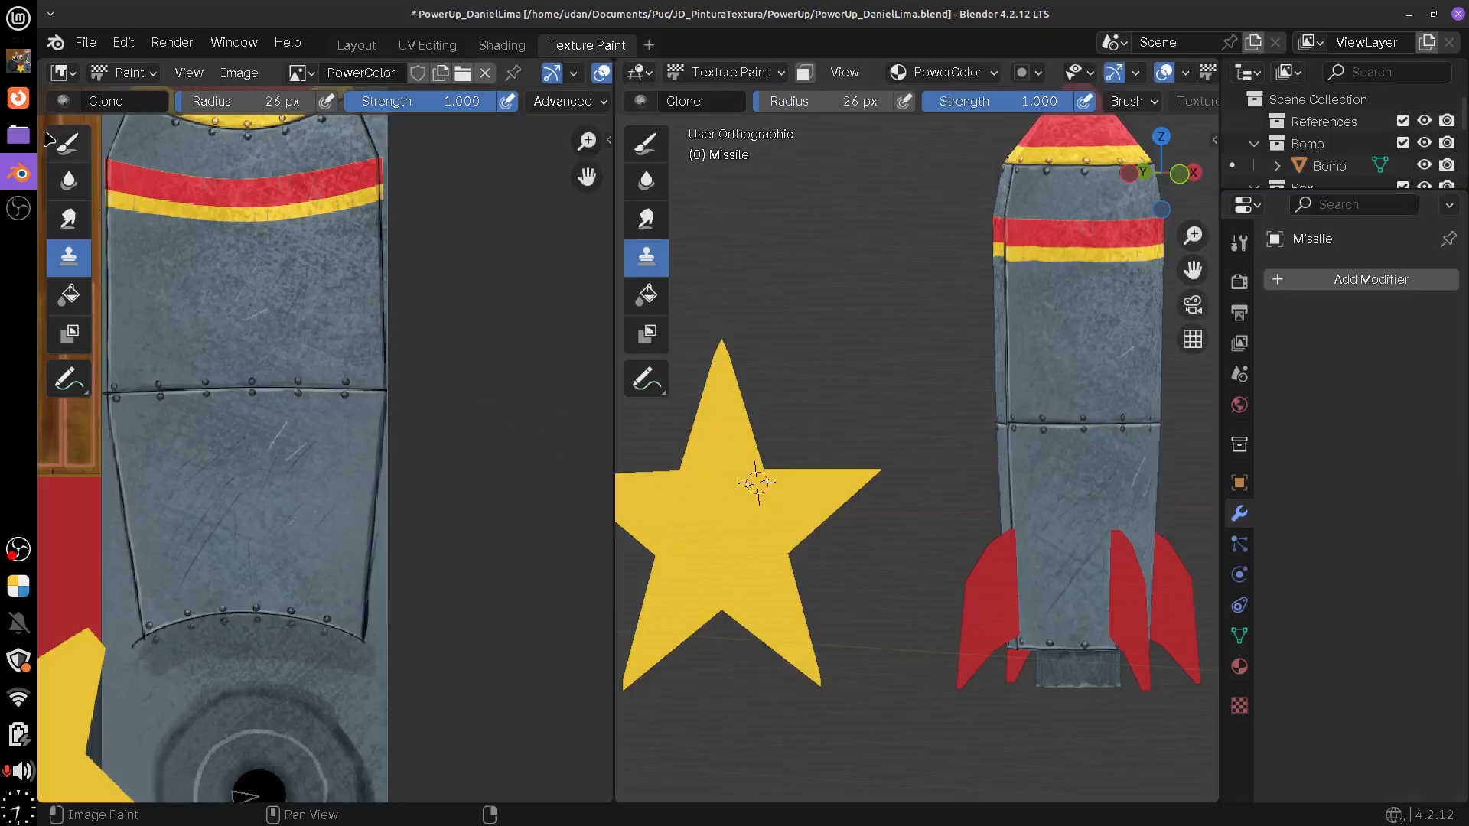
Switch to GIMP, show the PowerUpUV layer over the fin area and lower its opacity to 7.5
key(alt+Tab)
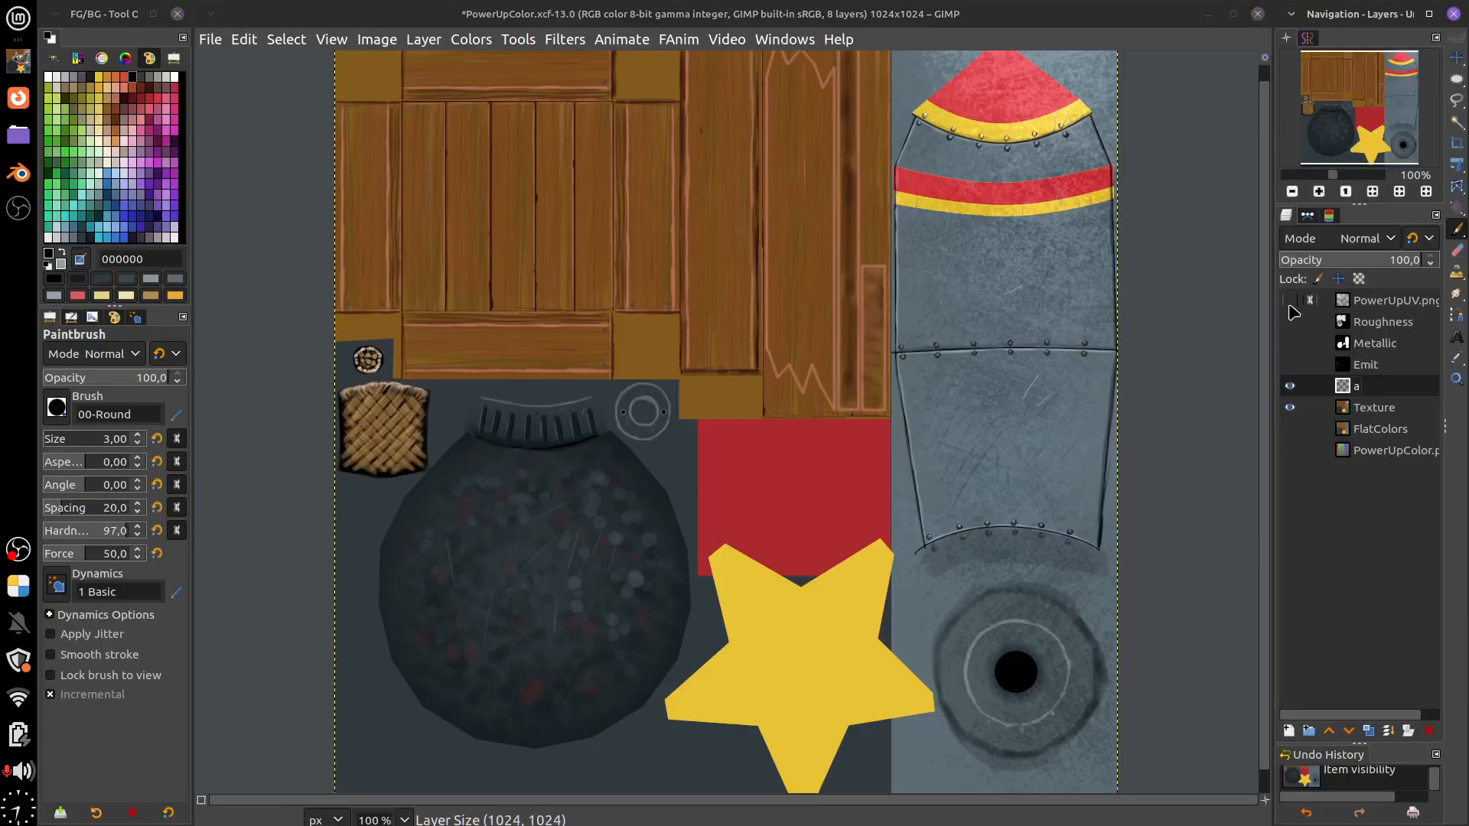
click(1290, 301)
drag(860, 520, 880, 499)
scroll(881, 499, up, 4)
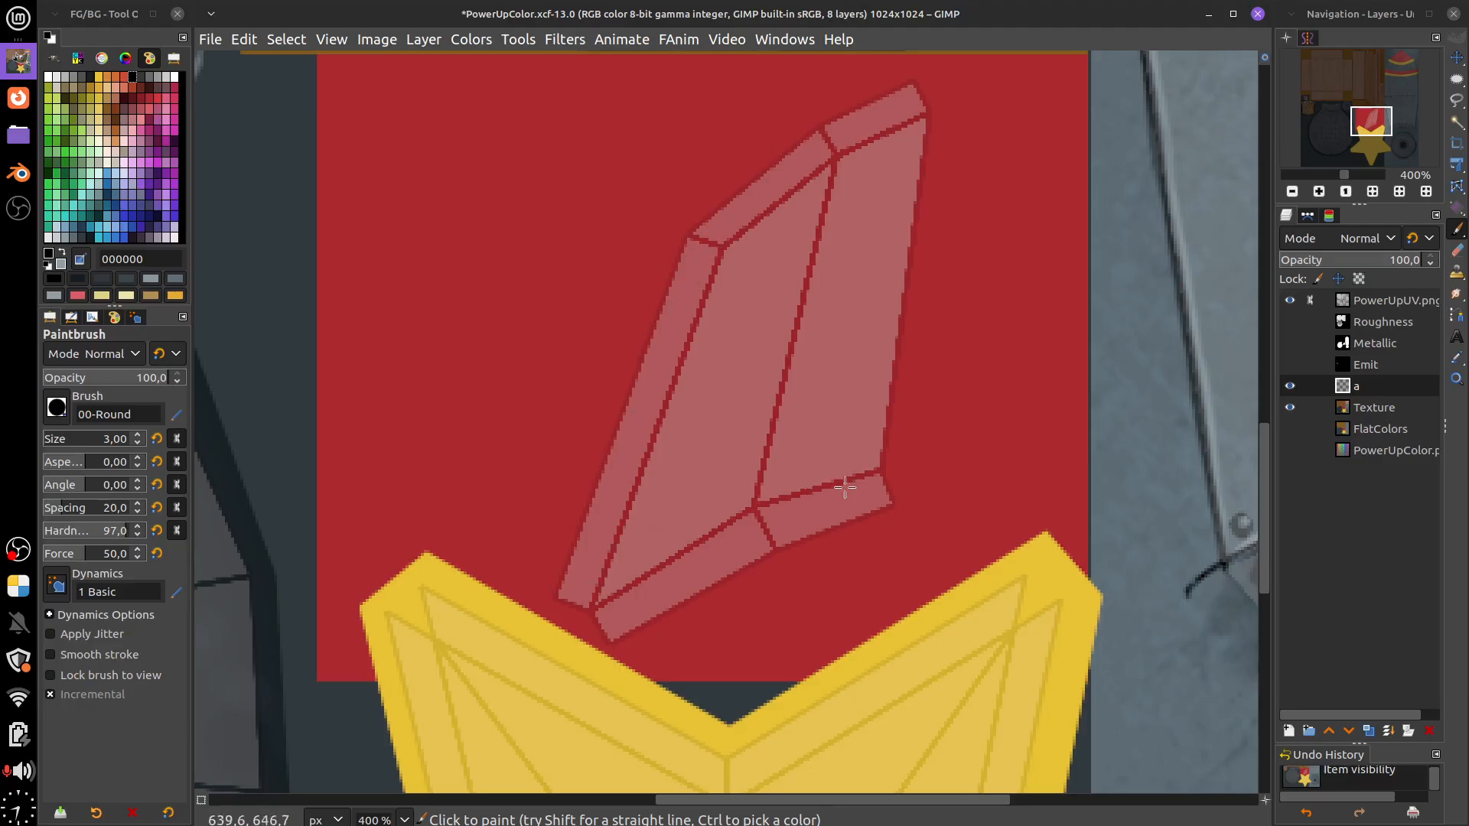
click(149, 109)
click(1290, 387)
click(1290, 387)
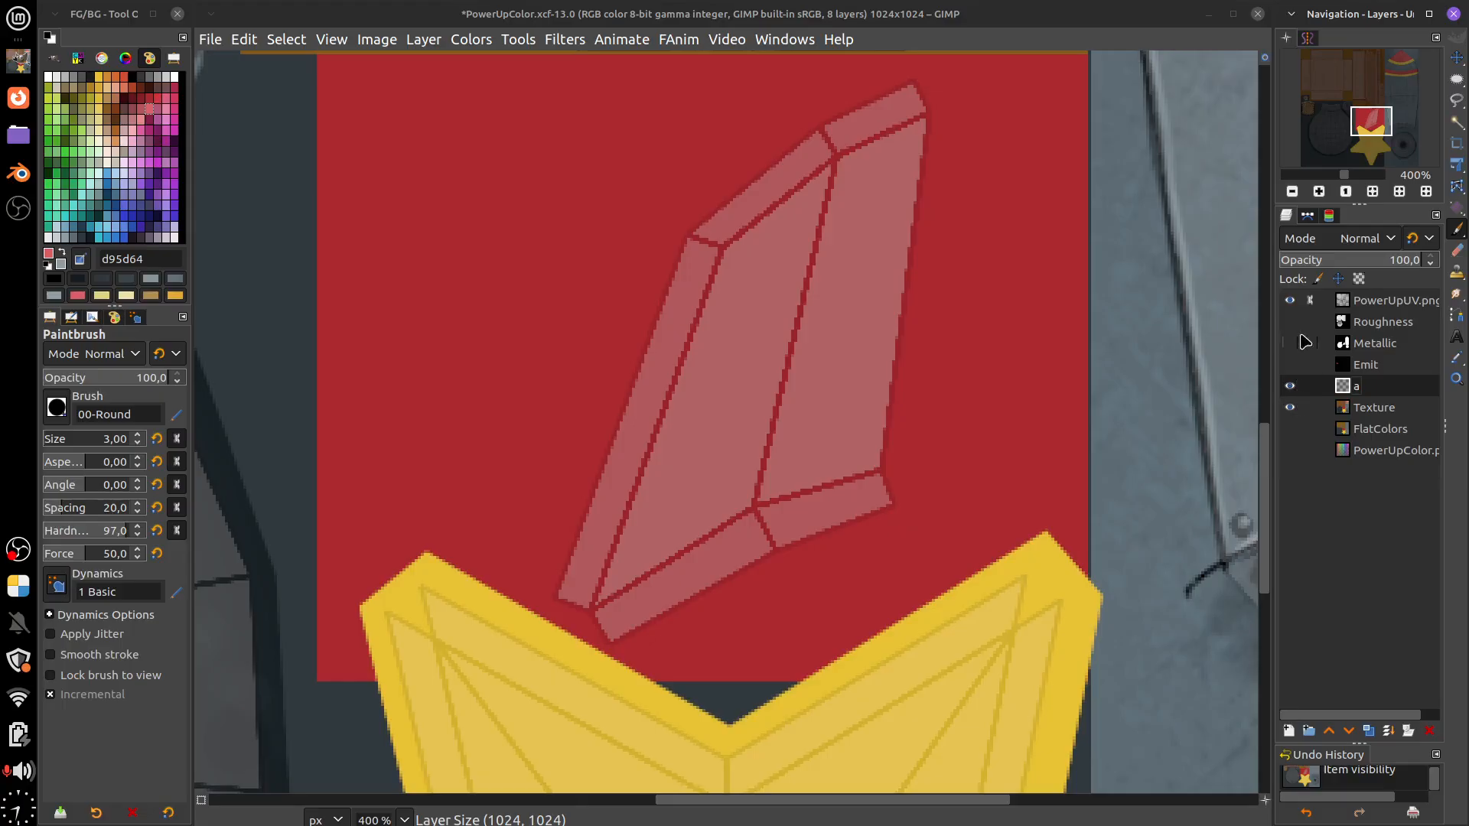
click(1392, 302)
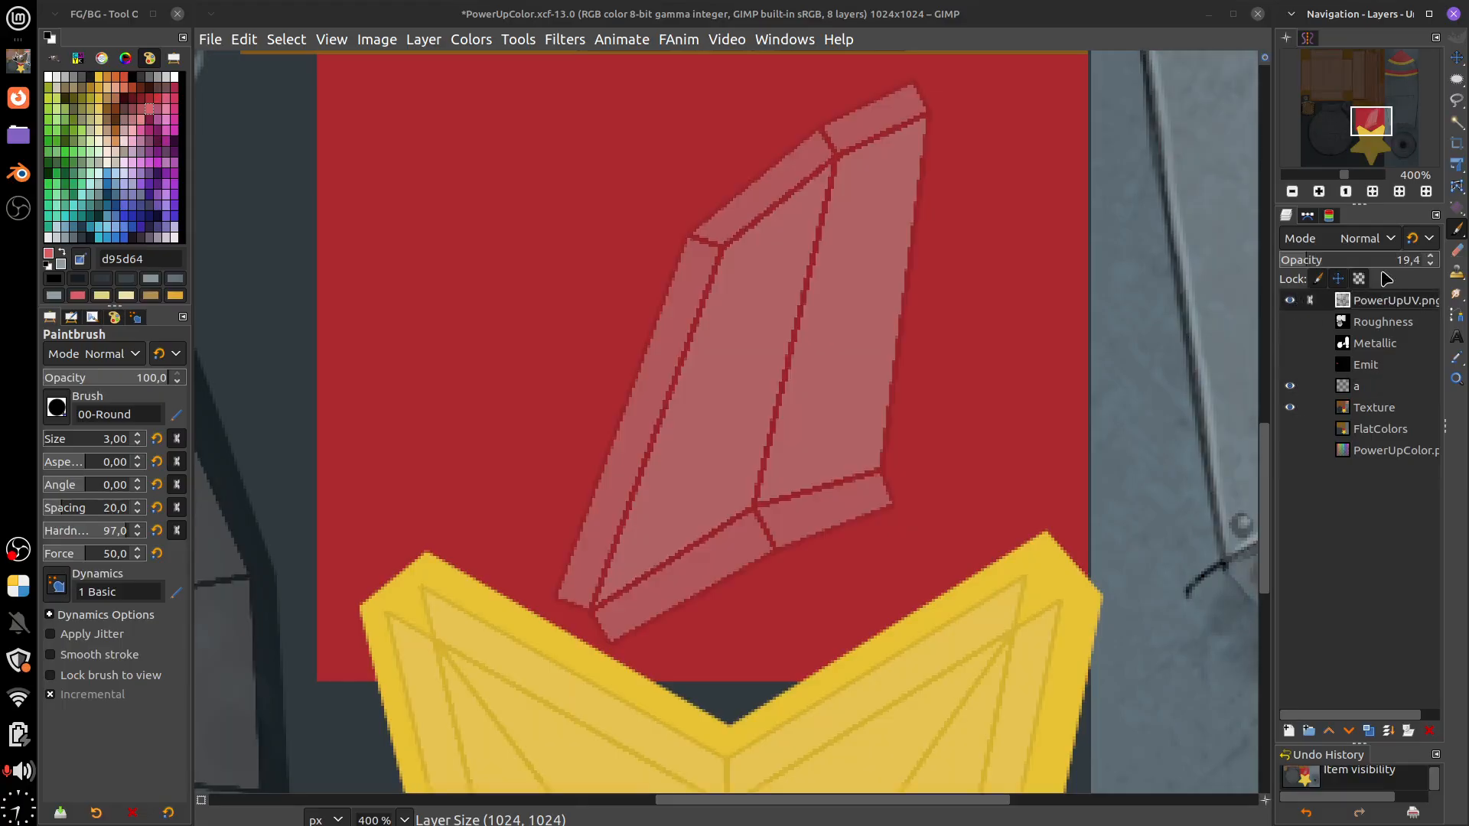
drag(1311, 268, 1295, 277)
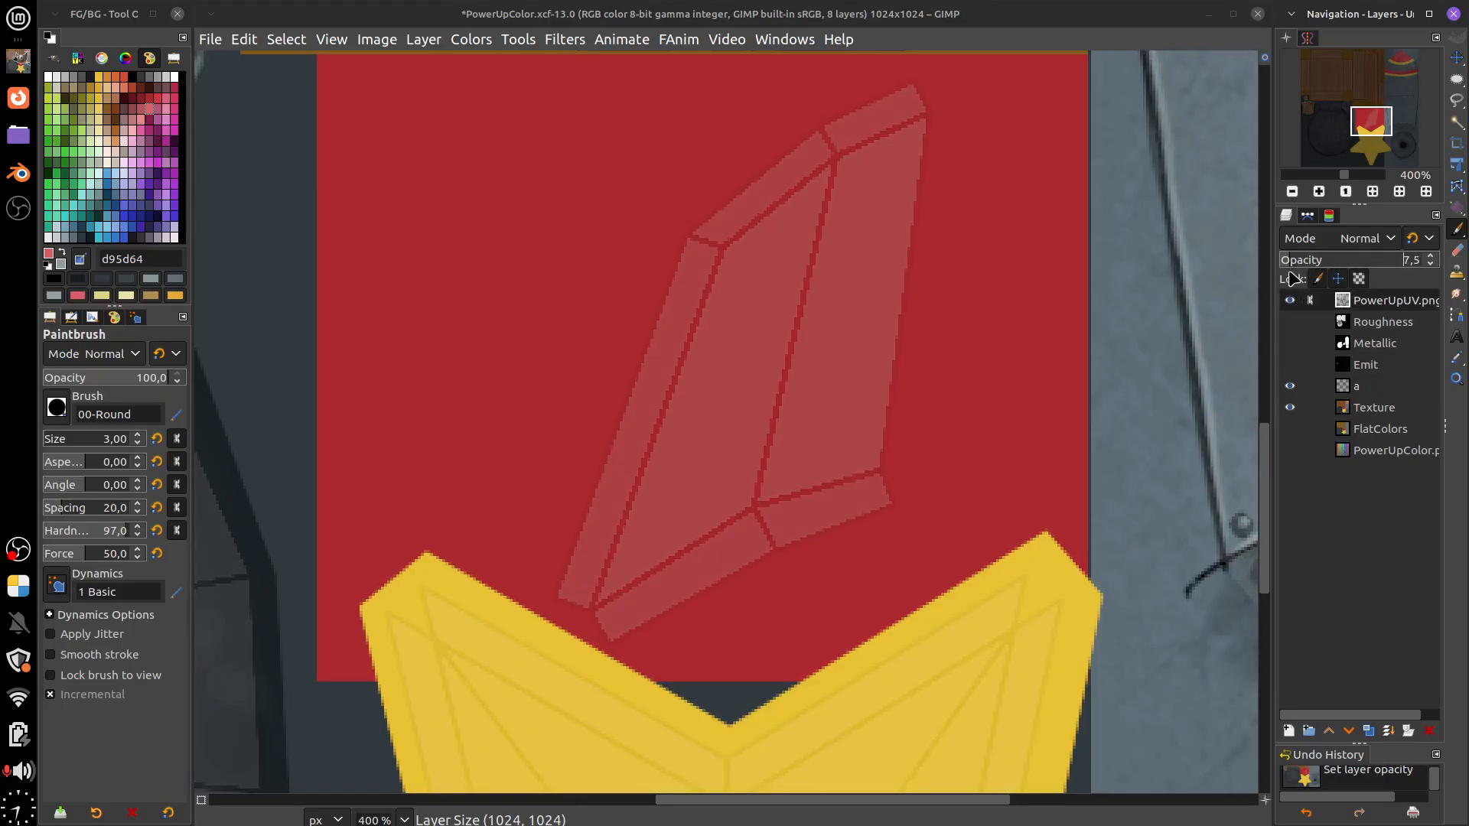
mouse_move(1459, 226)
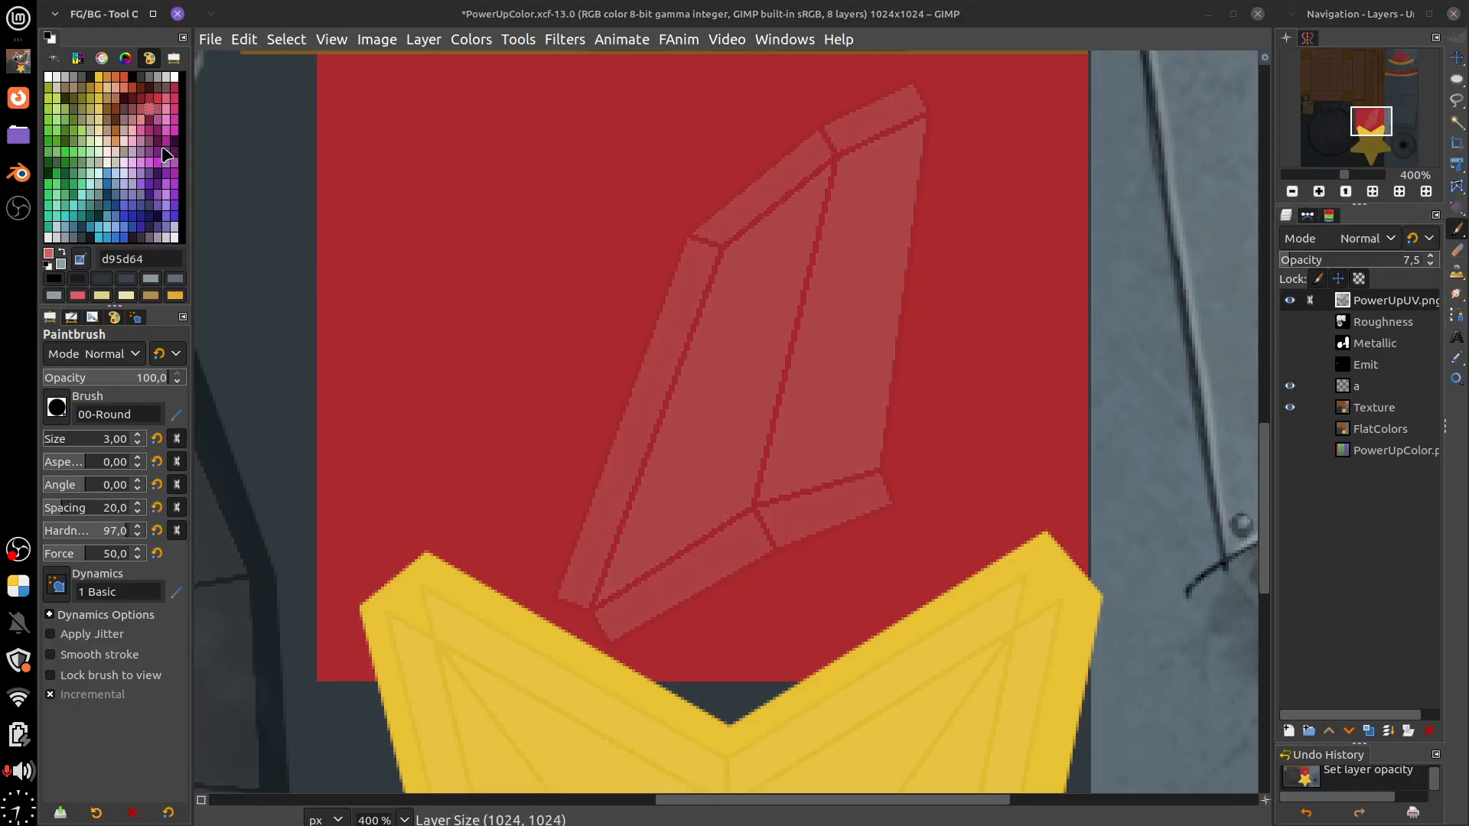
On layer a, paint light red (d95d64) highlights with a size 6 brush along the fin's curved outer edge, its inner rim and the lower rim
click(1362, 390)
key(bracketright)
key(bracketright)
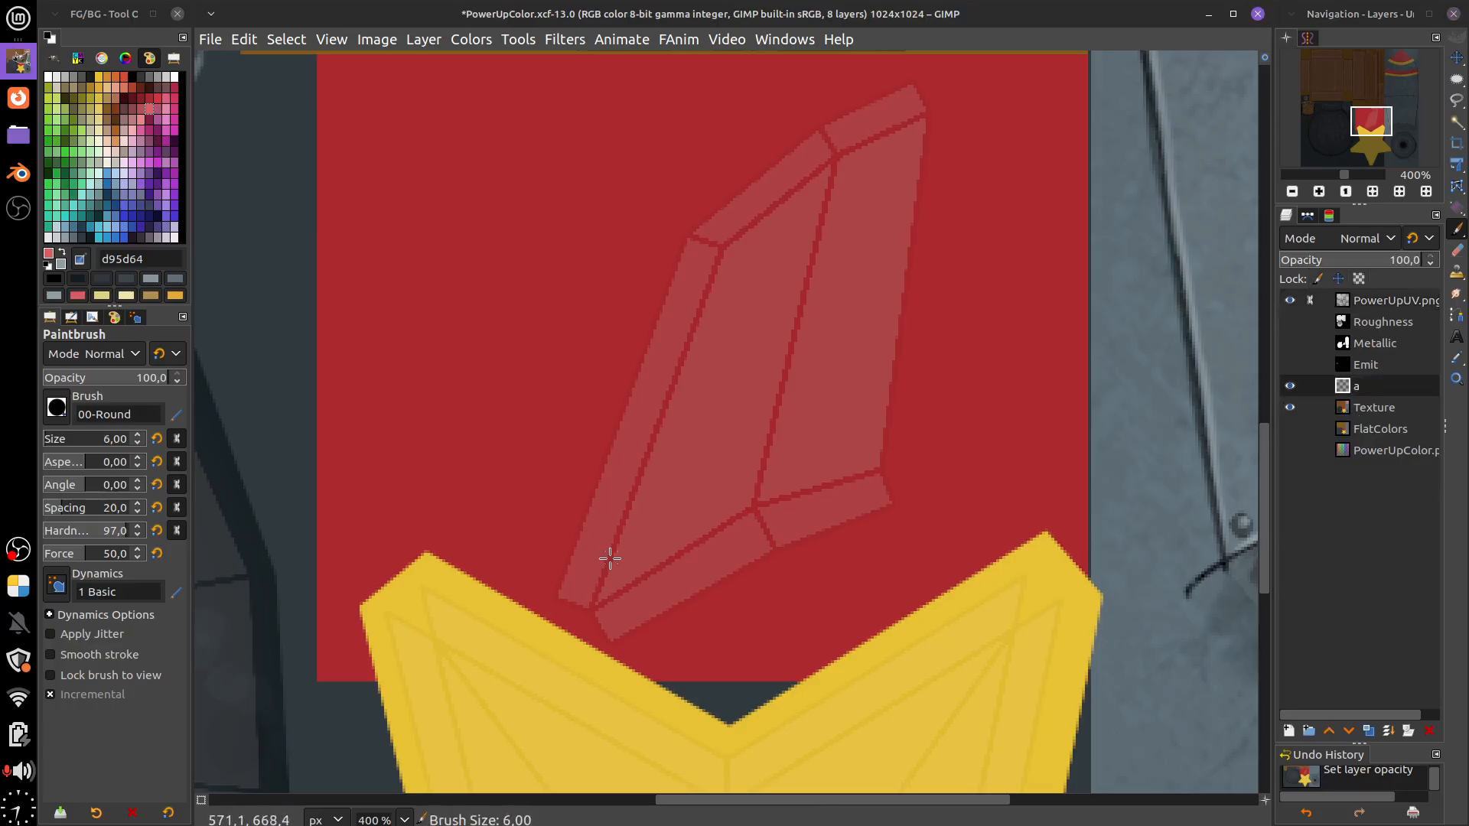
mouse_move(596, 590)
mouse_down()
mouse_move(722, 240)
mouse_move(836, 141)
mouse_move(914, 116)
mouse_up()
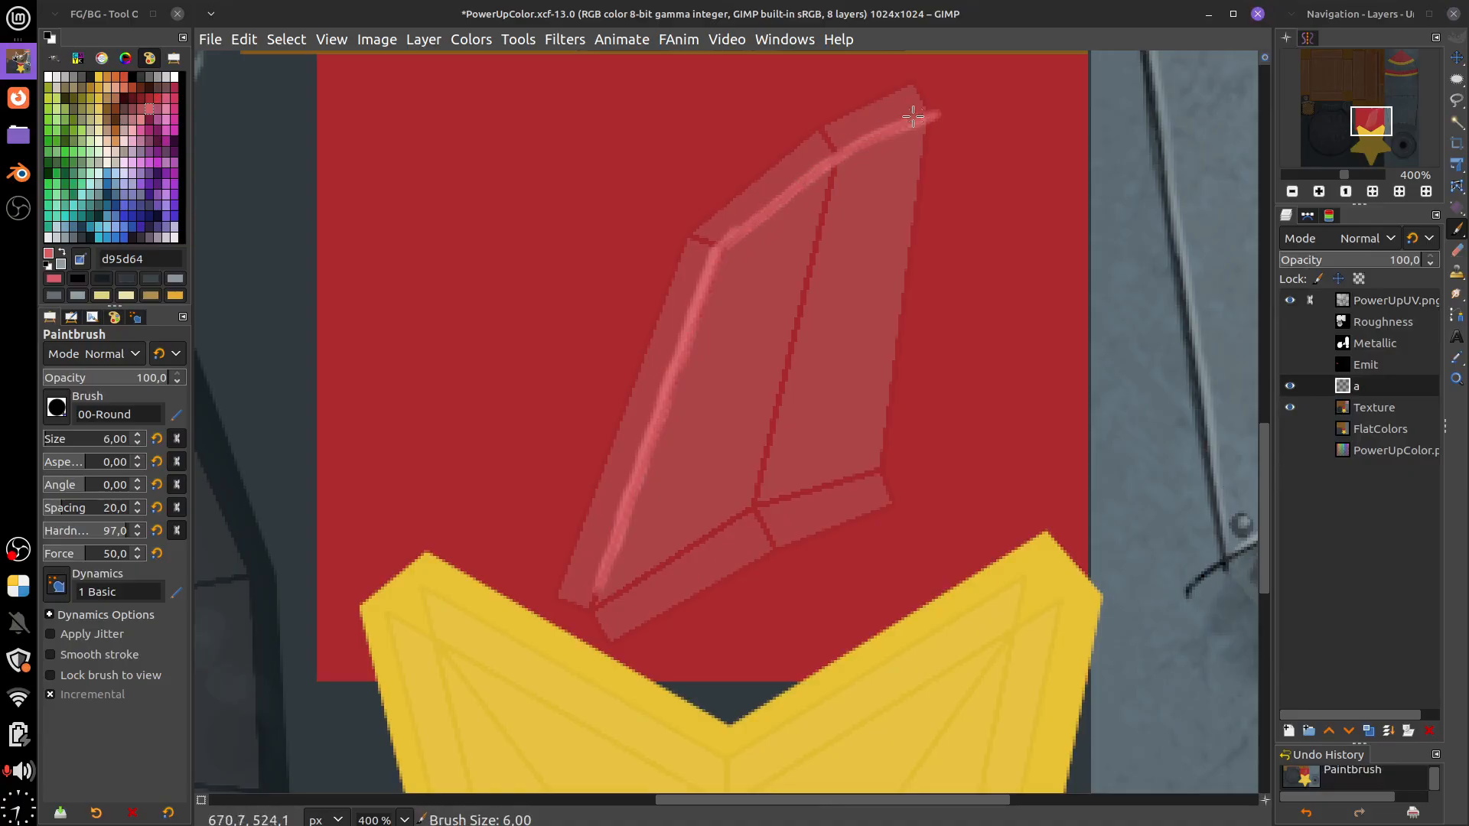
mouse_move(564, 583)
mouse_down()
mouse_move(685, 244)
mouse_move(670, 294)
mouse_move(708, 215)
mouse_move(891, 95)
mouse_up()
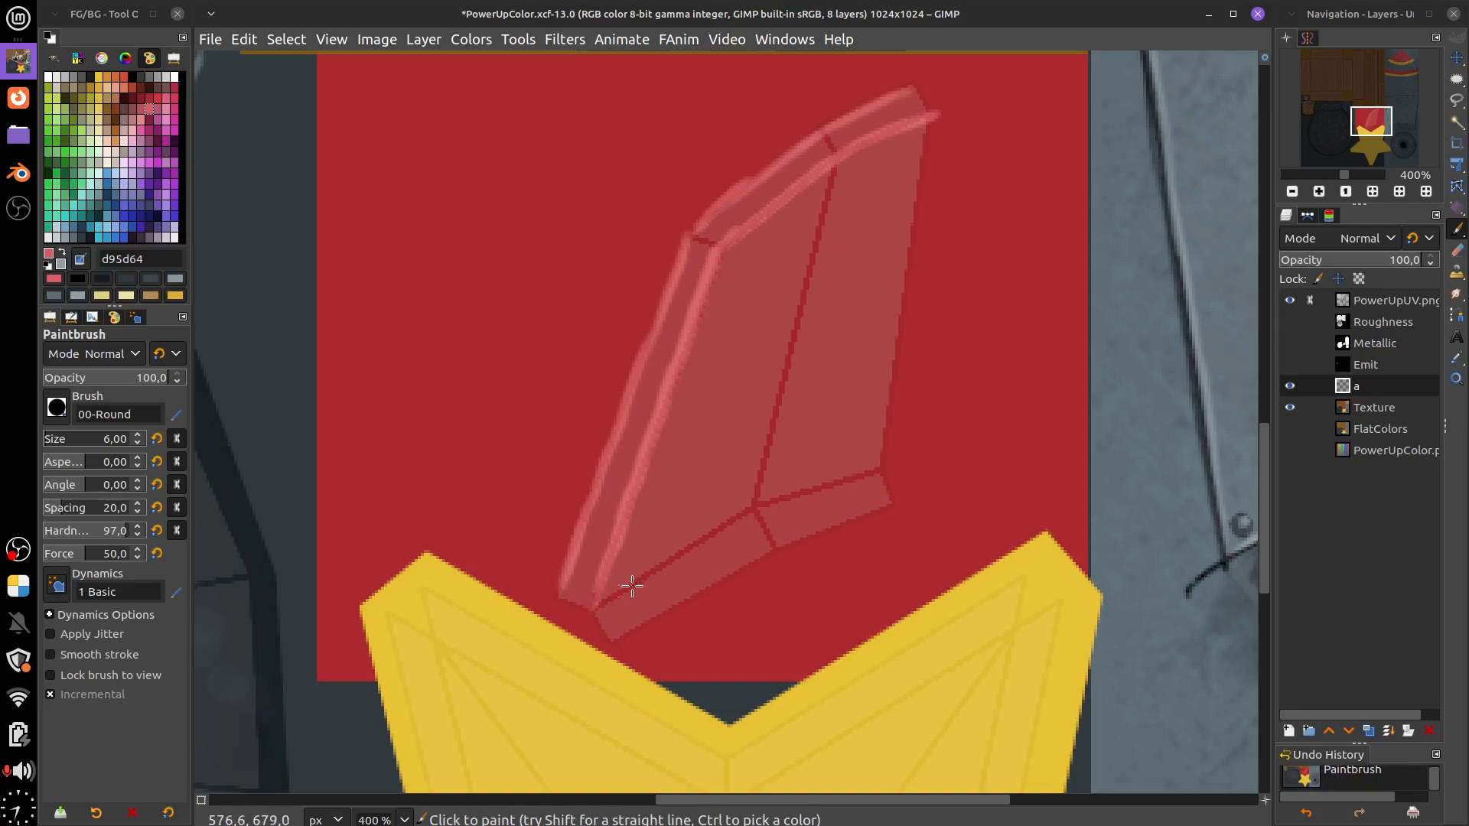
mouse_move(632, 587)
mouse_down()
mouse_move(749, 513)
mouse_move(879, 484)
mouse_up()
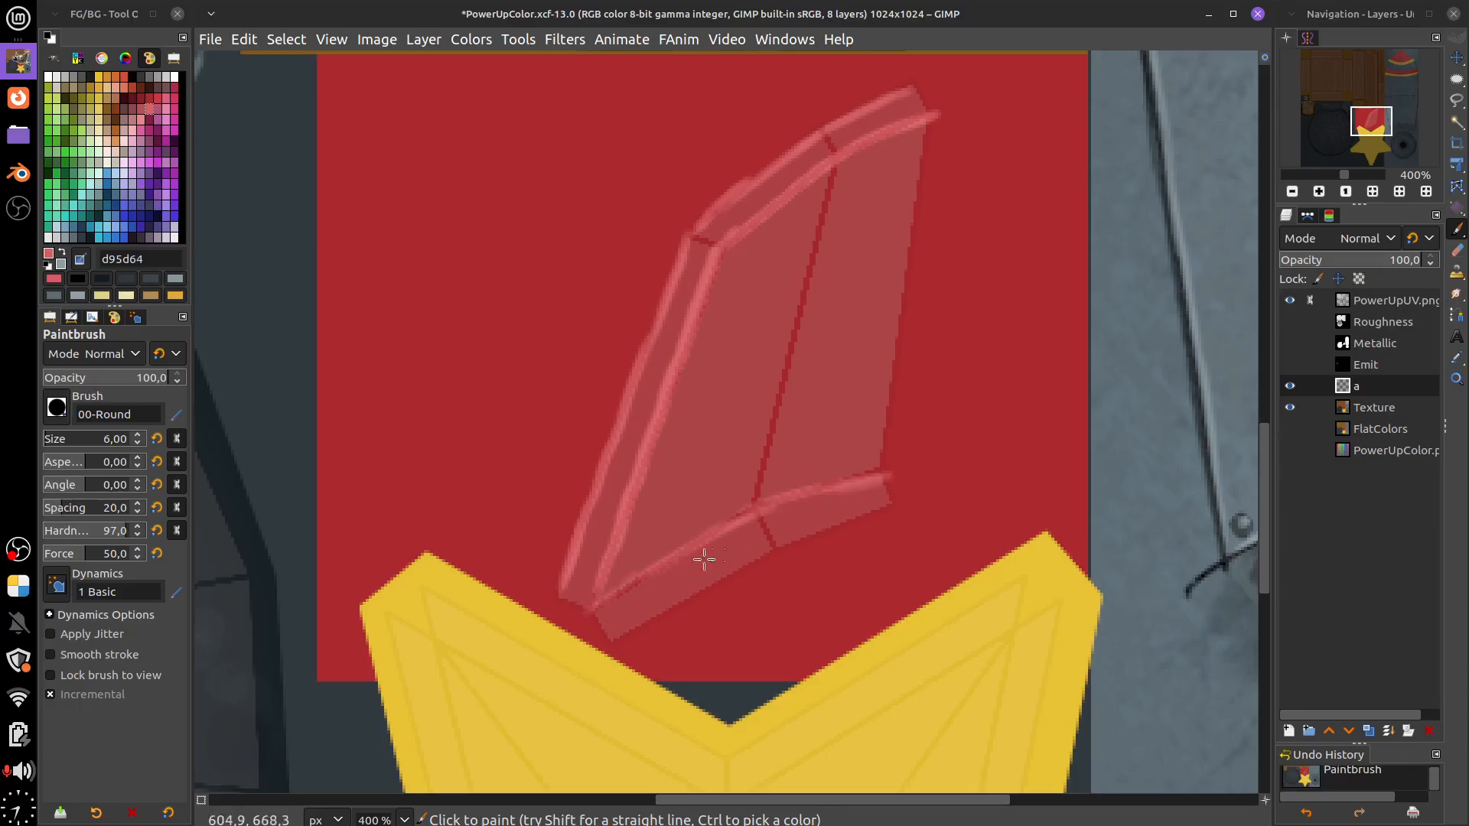
Shade the strip along the fin's lower edge with dark red (821e24)
click(141, 98)
mouse_move(624, 622)
mouse_down()
mouse_move(775, 521)
mouse_move(710, 551)
mouse_move(882, 484)
mouse_up()
mouse_move(743, 525)
mouse_down()
mouse_move(728, 553)
mouse_move(870, 506)
mouse_move(846, 502)
mouse_up()
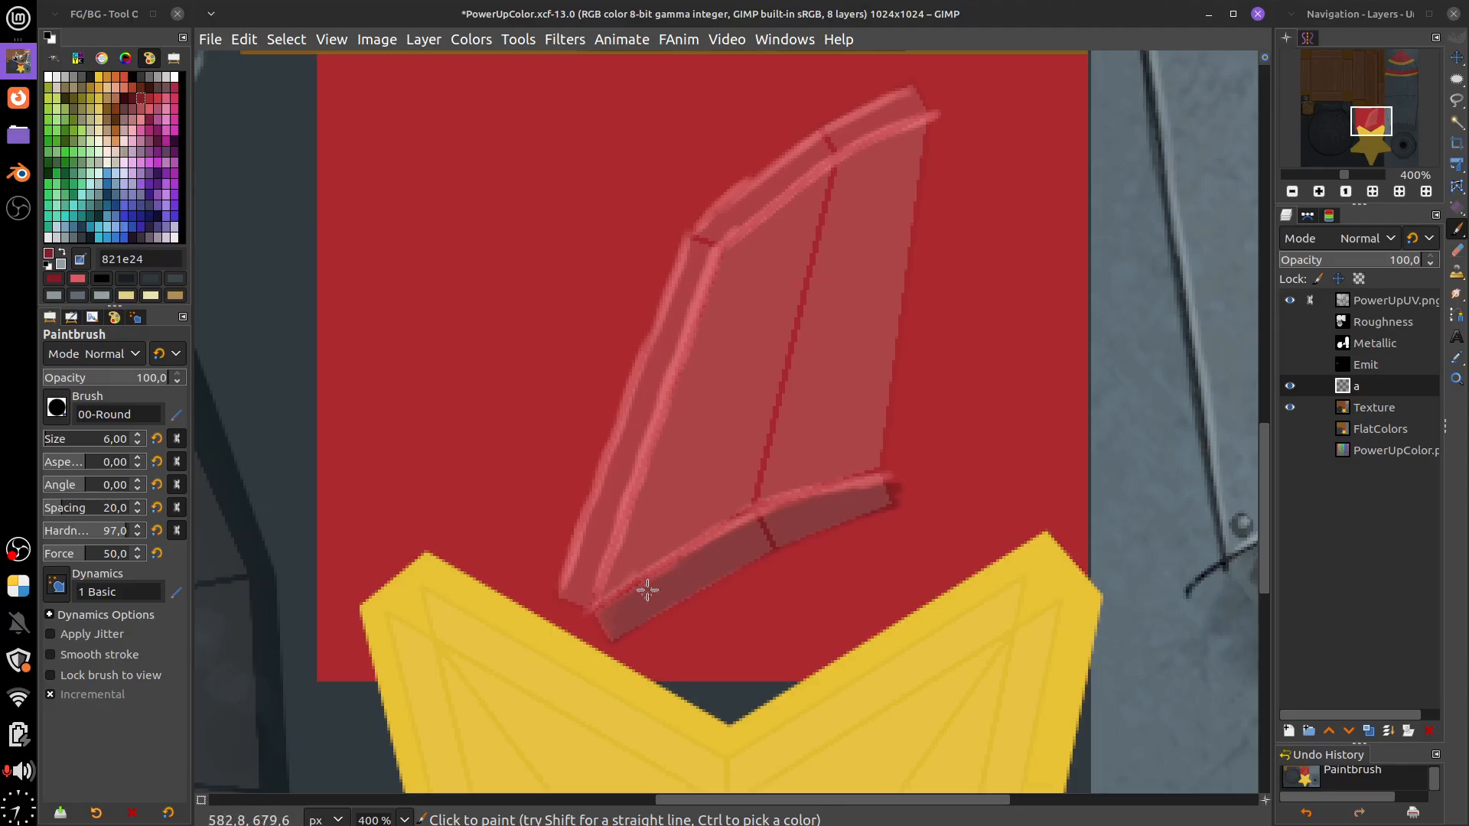
Shade the band between the two highlights along the fin's curved edge with dark red (821e24)
ctrl+click(484, 356)
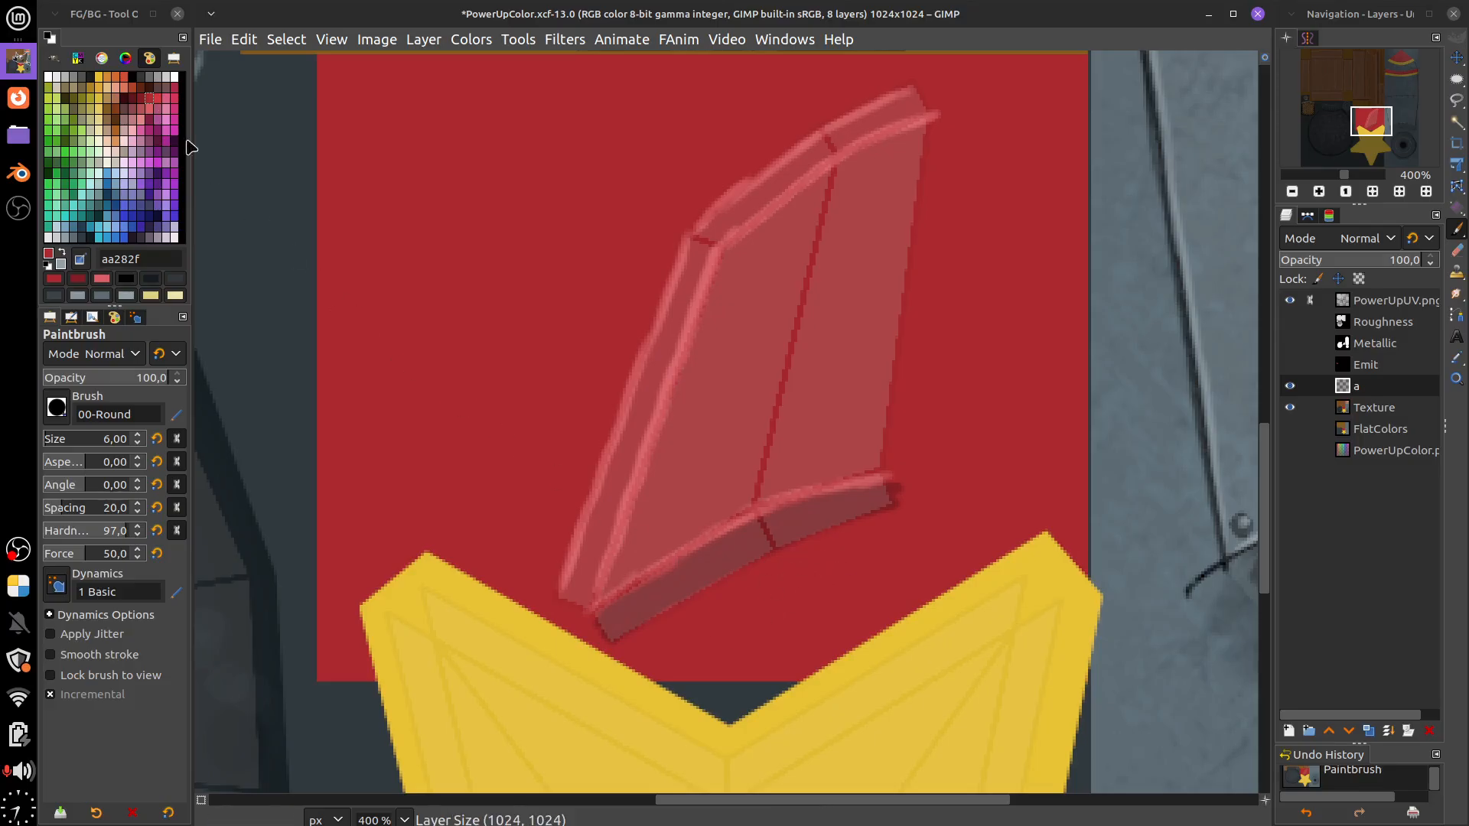
click(141, 99)
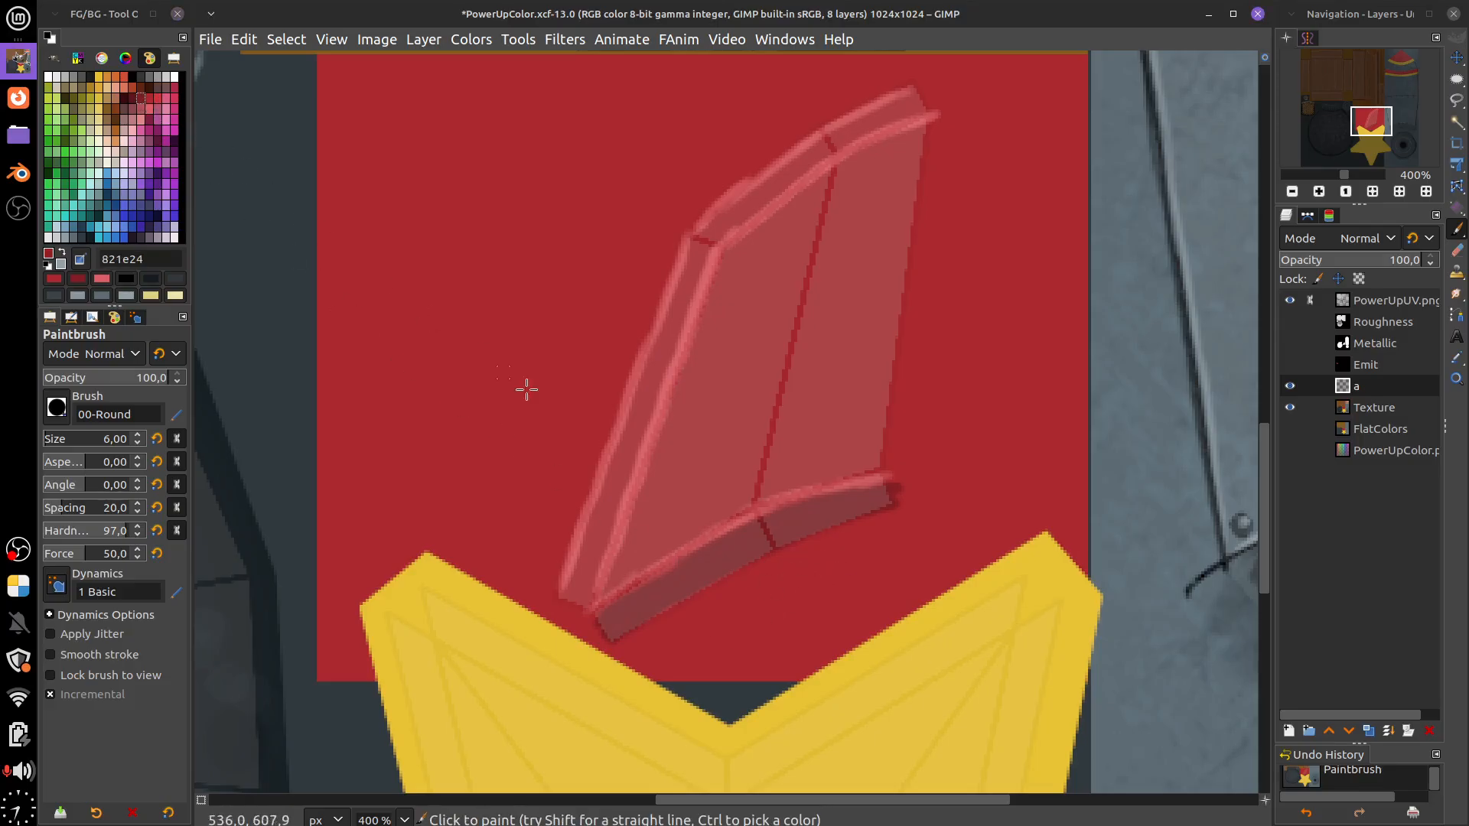
drag(588, 564, 585, 591)
mouse_move(608, 500)
mouse_down()
mouse_move(636, 430)
mouse_move(615, 491)
mouse_up()
mouse_move(647, 372)
mouse_down()
mouse_move(695, 253)
mouse_move(754, 199)
mouse_up()
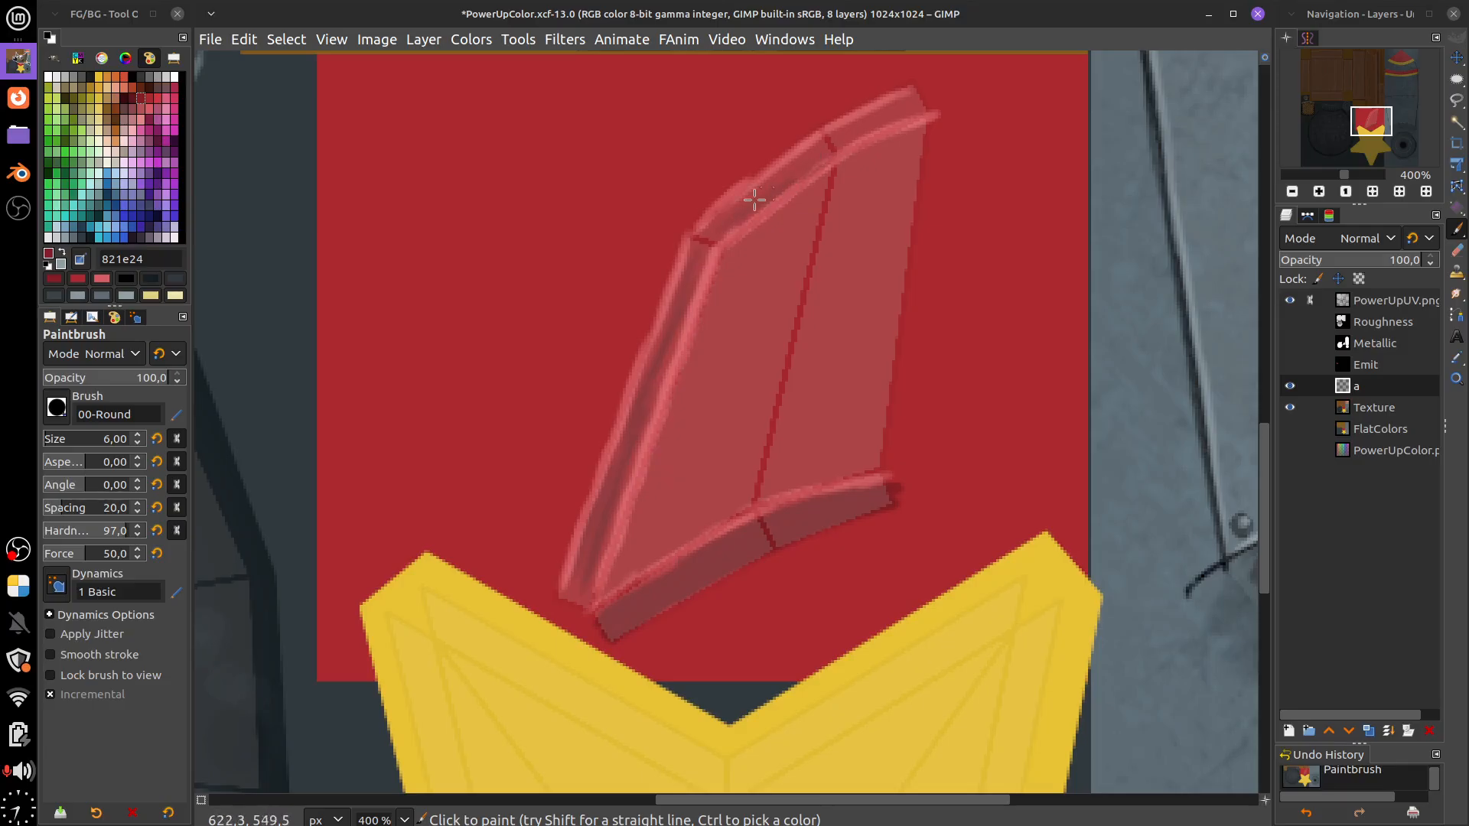
drag(819, 159, 910, 98)
Paint a yellow (e8c335) star surrounded by small dots in the middle of the fin
click(100, 76)
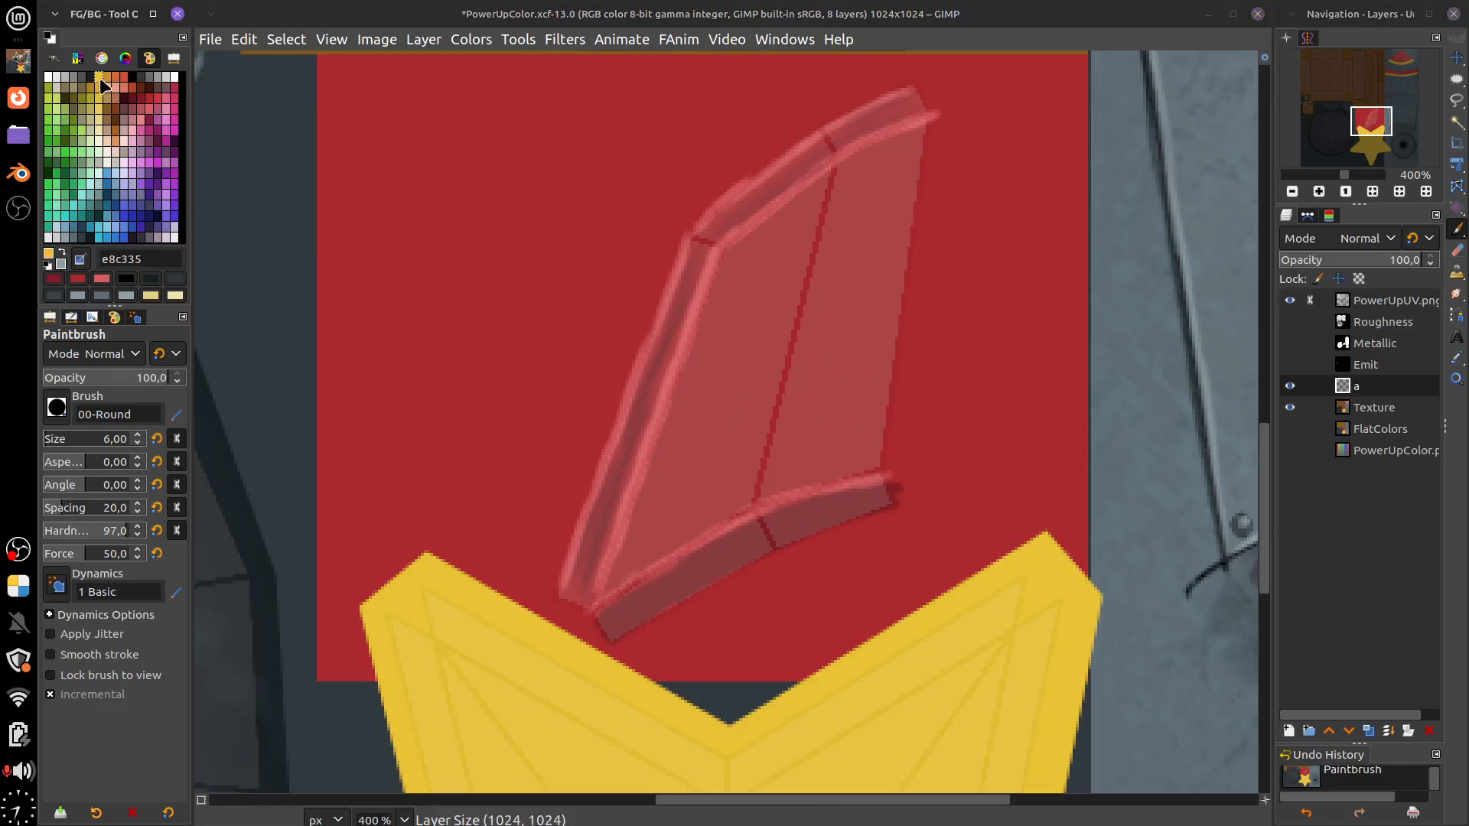
mouse_move(739, 404)
mouse_down()
mouse_move(811, 290)
mouse_move(831, 404)
mouse_move(762, 330)
mouse_move(742, 330)
mouse_move(840, 331)
mouse_move(750, 388)
mouse_move(809, 340)
mouse_move(764, 335)
mouse_move(808, 327)
mouse_move(814, 368)
mouse_move(764, 374)
mouse_move(741, 405)
mouse_move(800, 329)
mouse_move(752, 342)
mouse_up()
drag(854, 301, 777, 294)
drag(781, 417, 784, 430)
drag(706, 385, 716, 380)
click(818, 433)
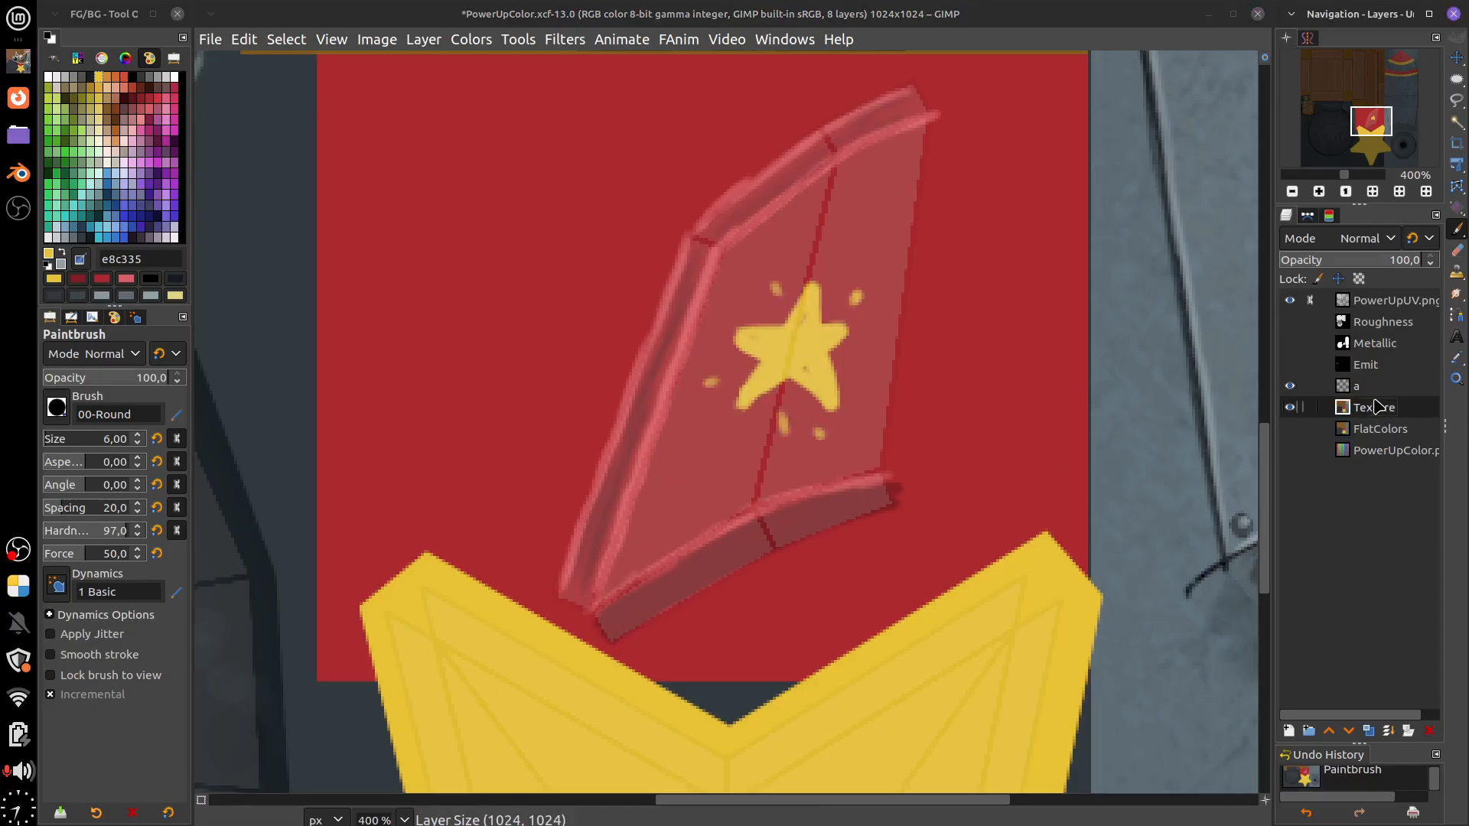
Add a new layer above layer a and draw a free selection around the whole fin
click(1289, 730)
click(1421, 803)
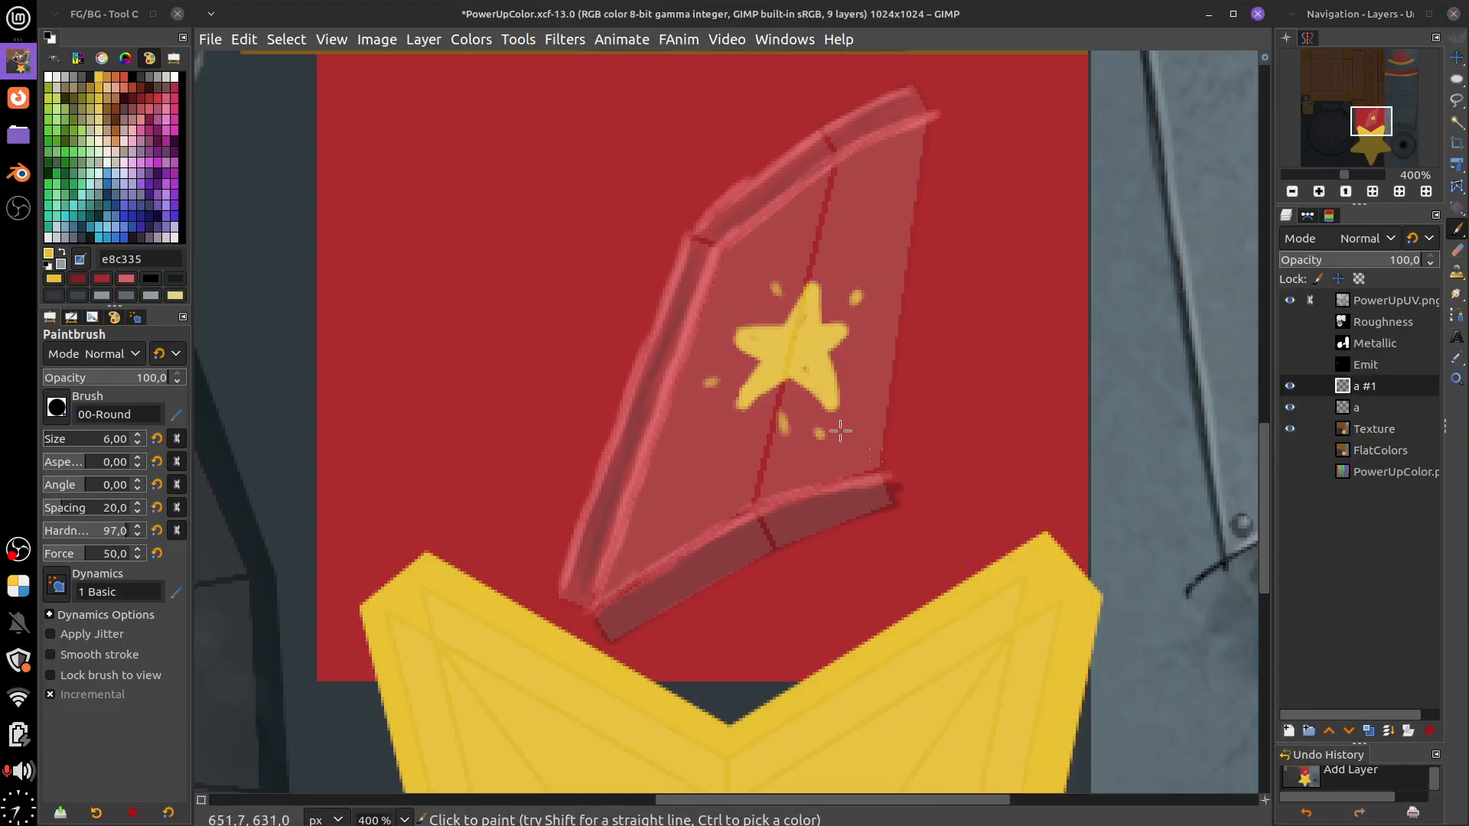
scroll(966, 586, left, 2)
scroll(966, 586, down, 1)
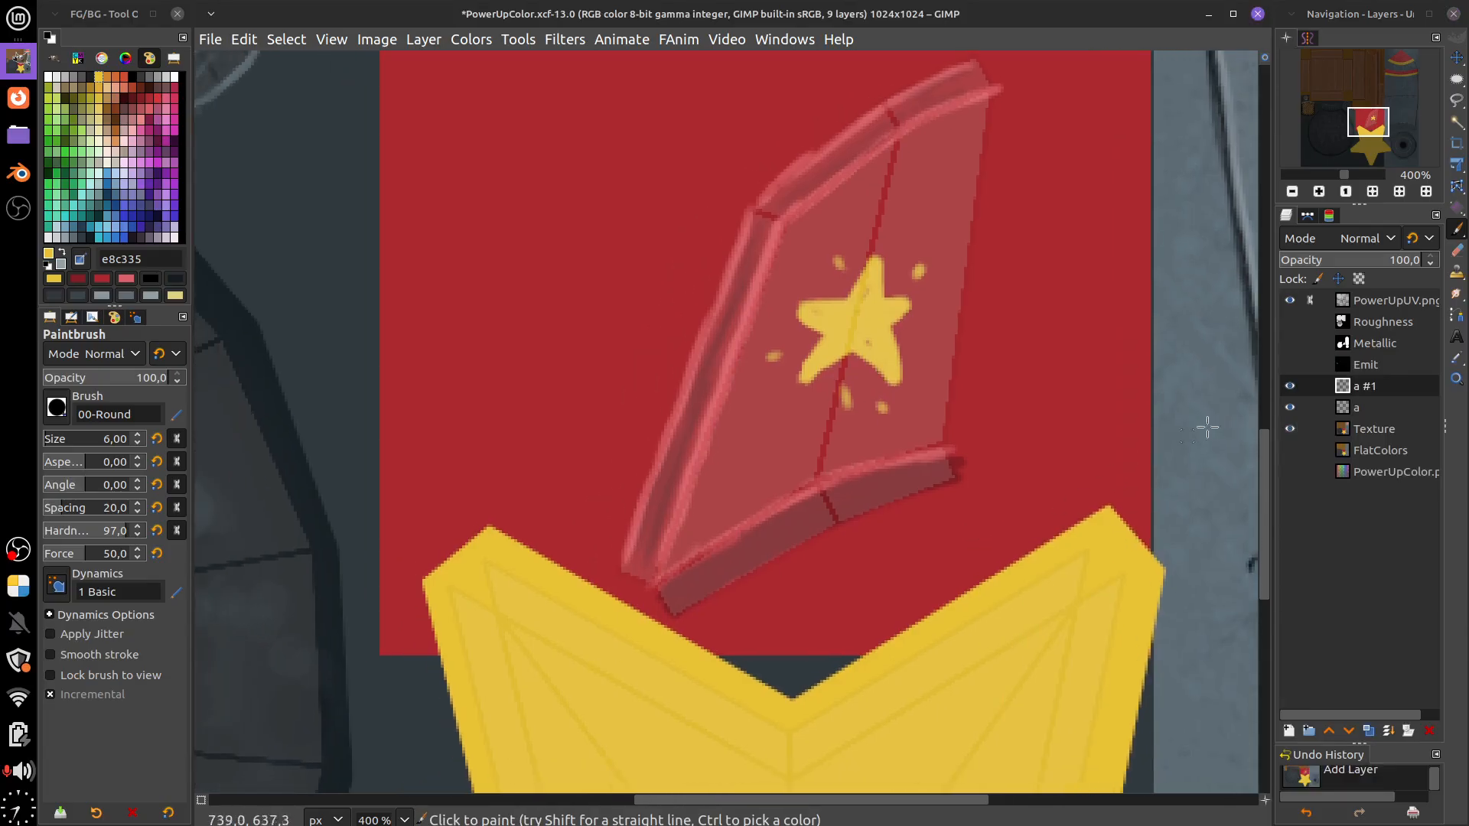
mouse_move(1459, 72)
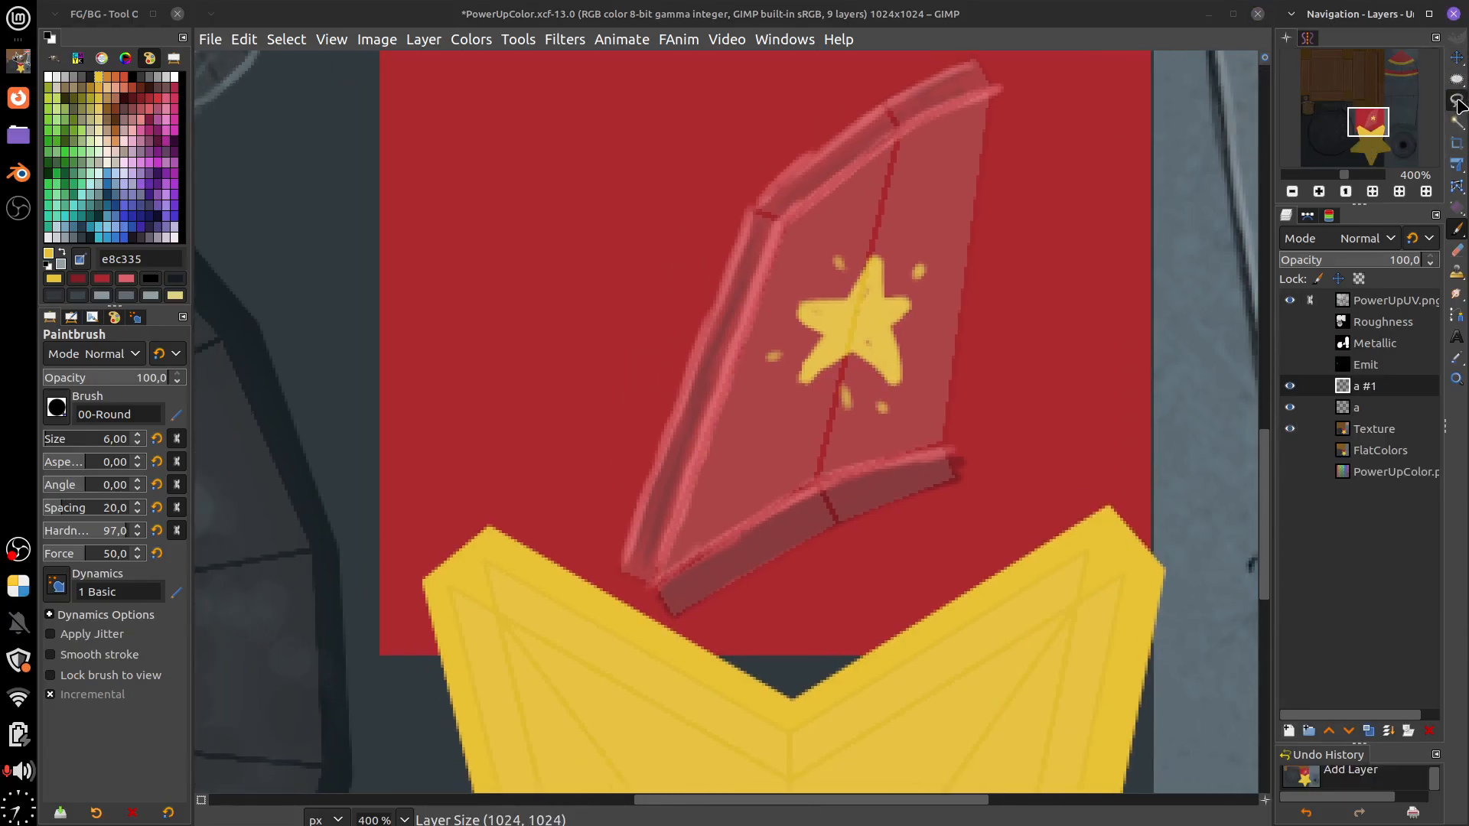
click(1456, 99)
click(701, 629)
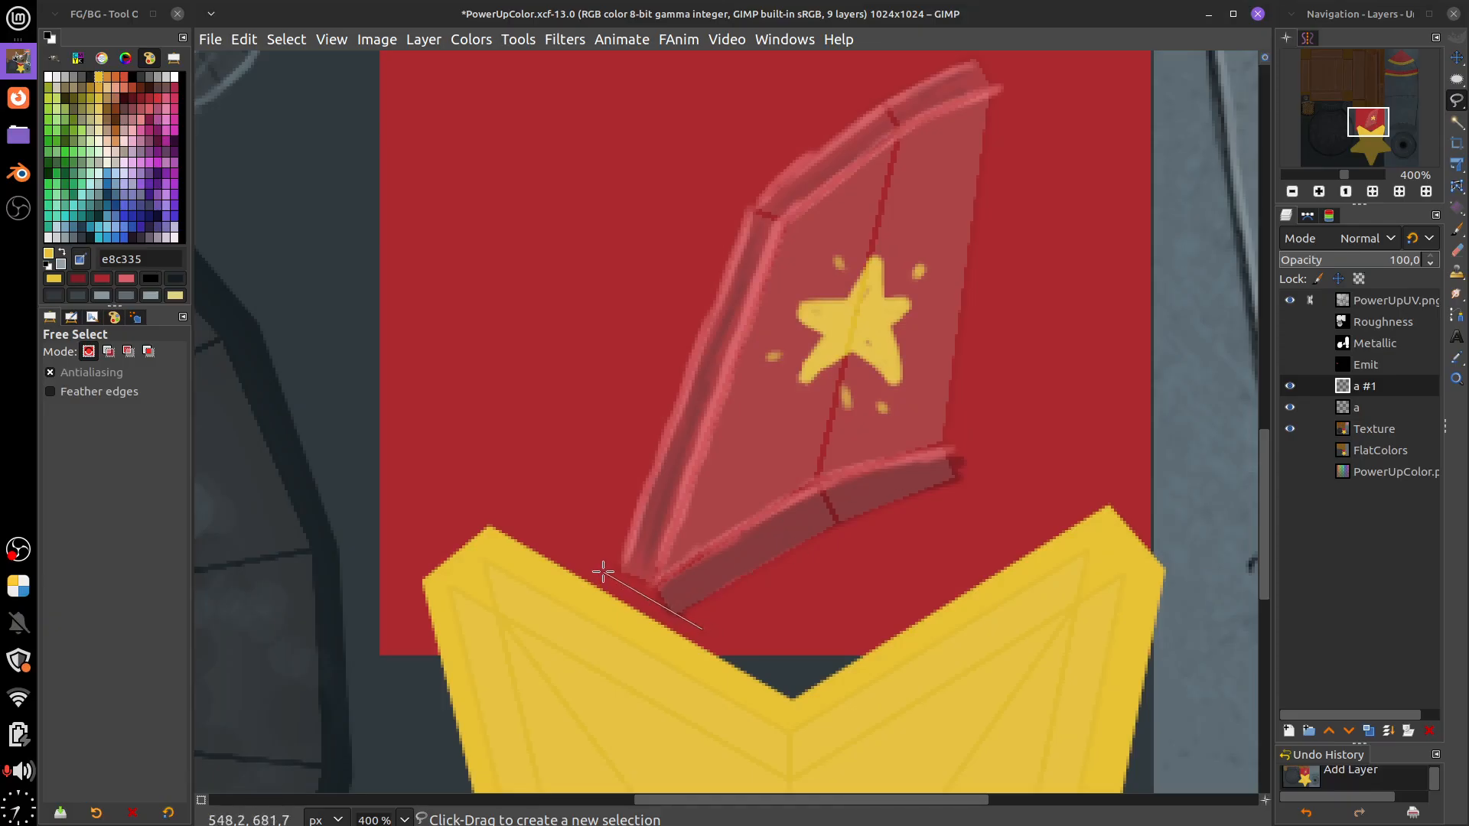
click(669, 626)
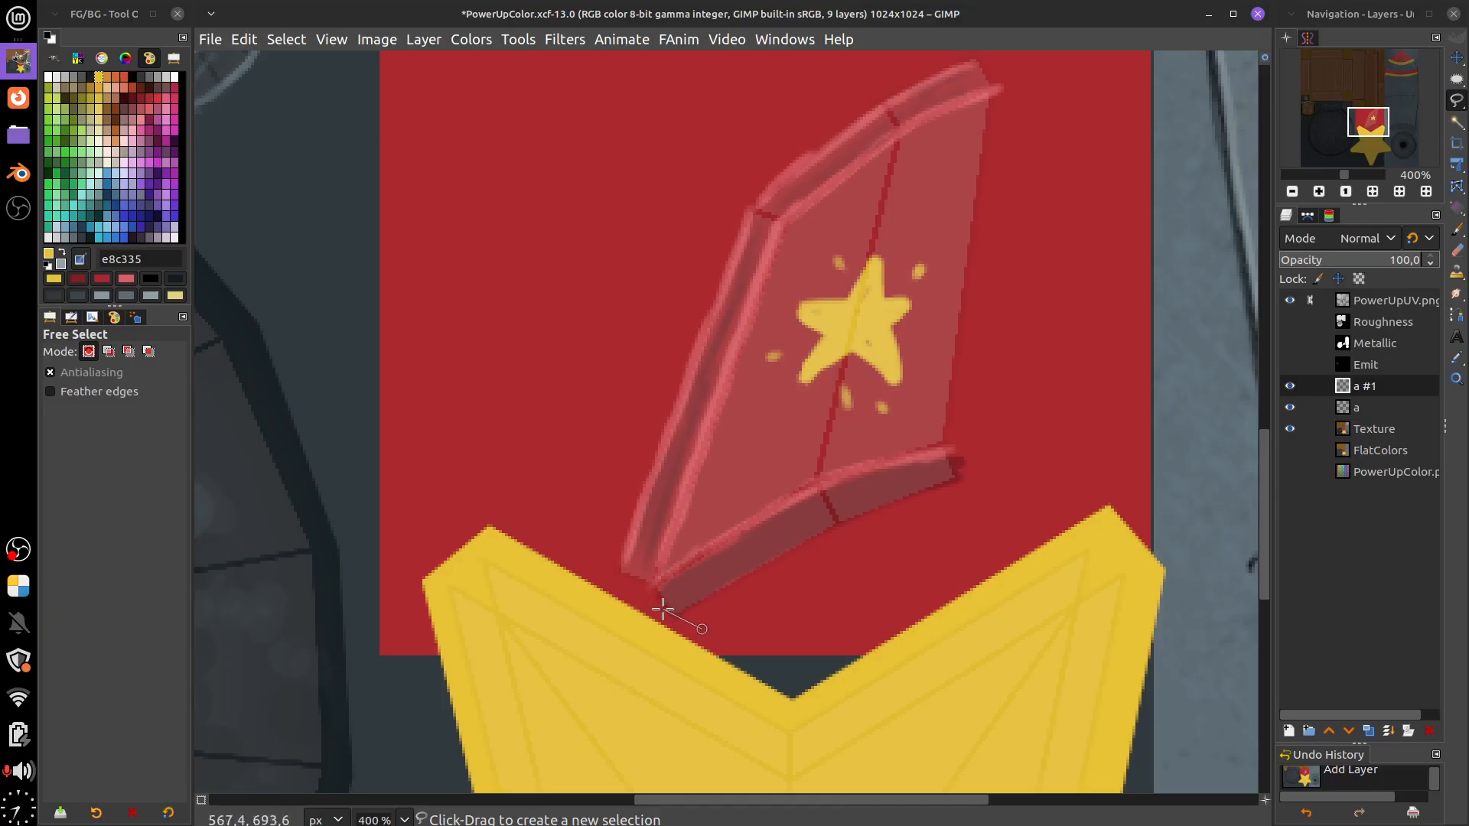
click(604, 570)
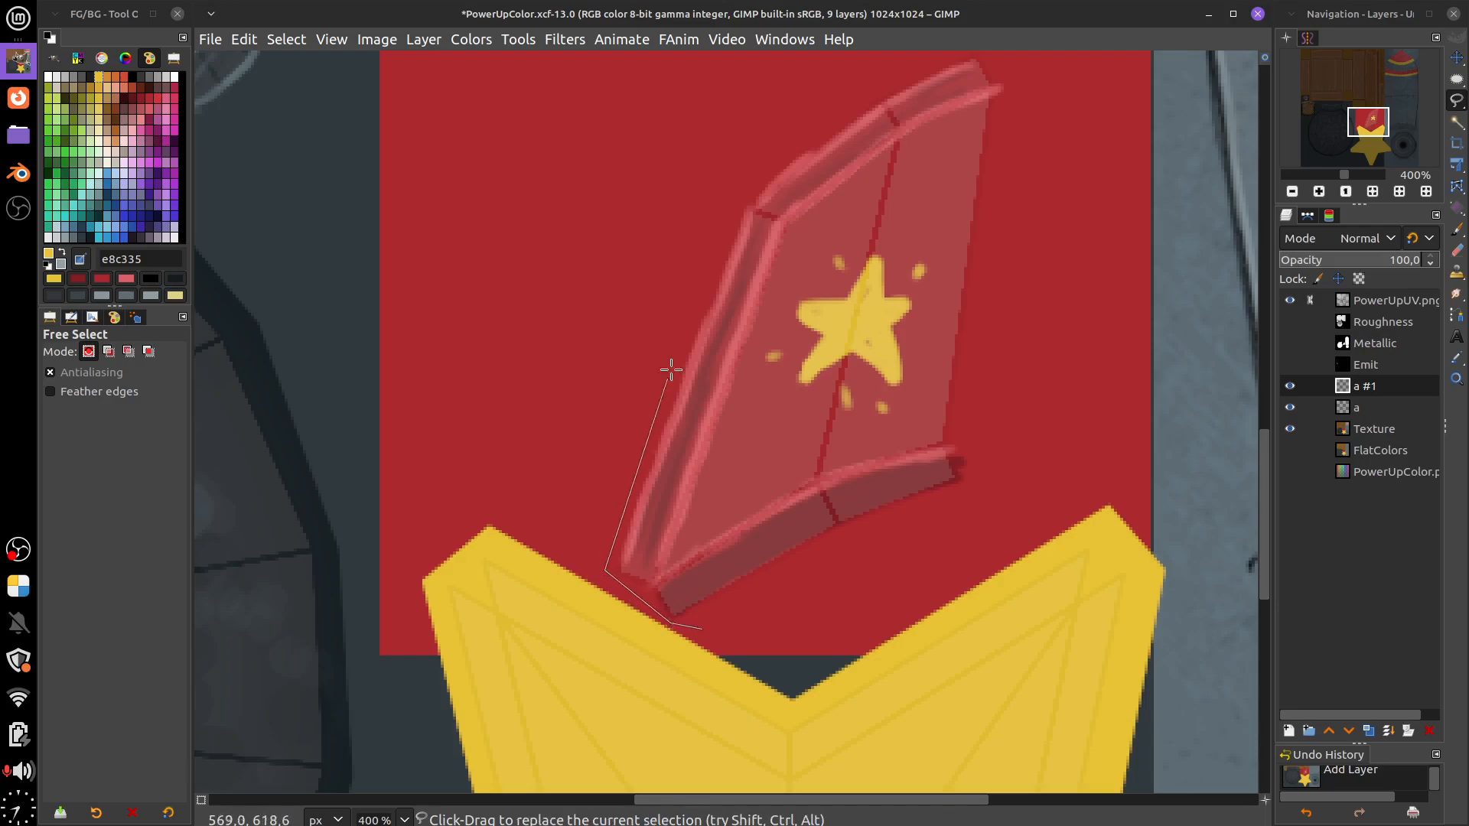
click(727, 201)
click(874, 87)
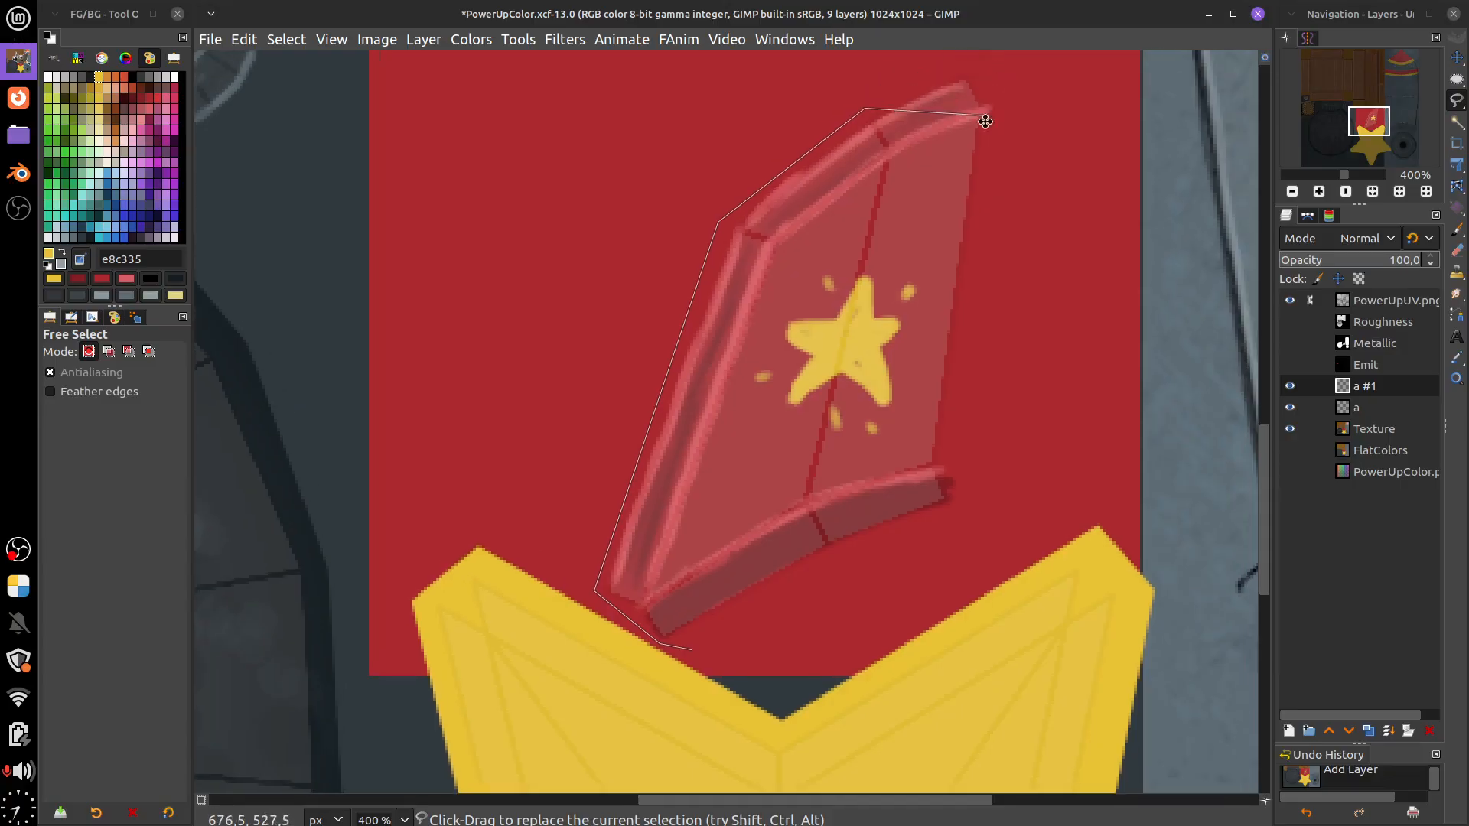
click(977, 61)
click(1005, 114)
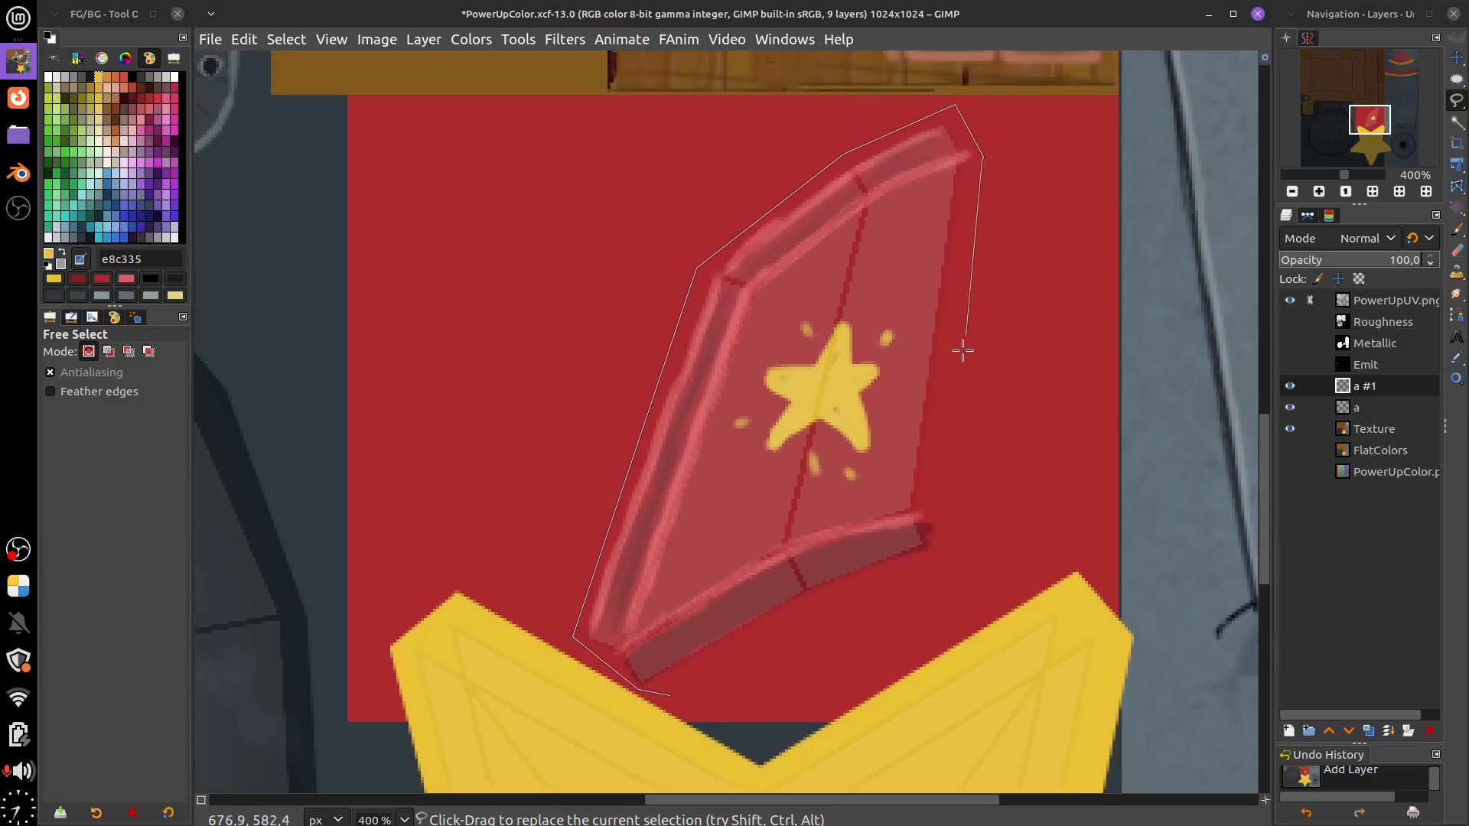
click(930, 501)
click(949, 555)
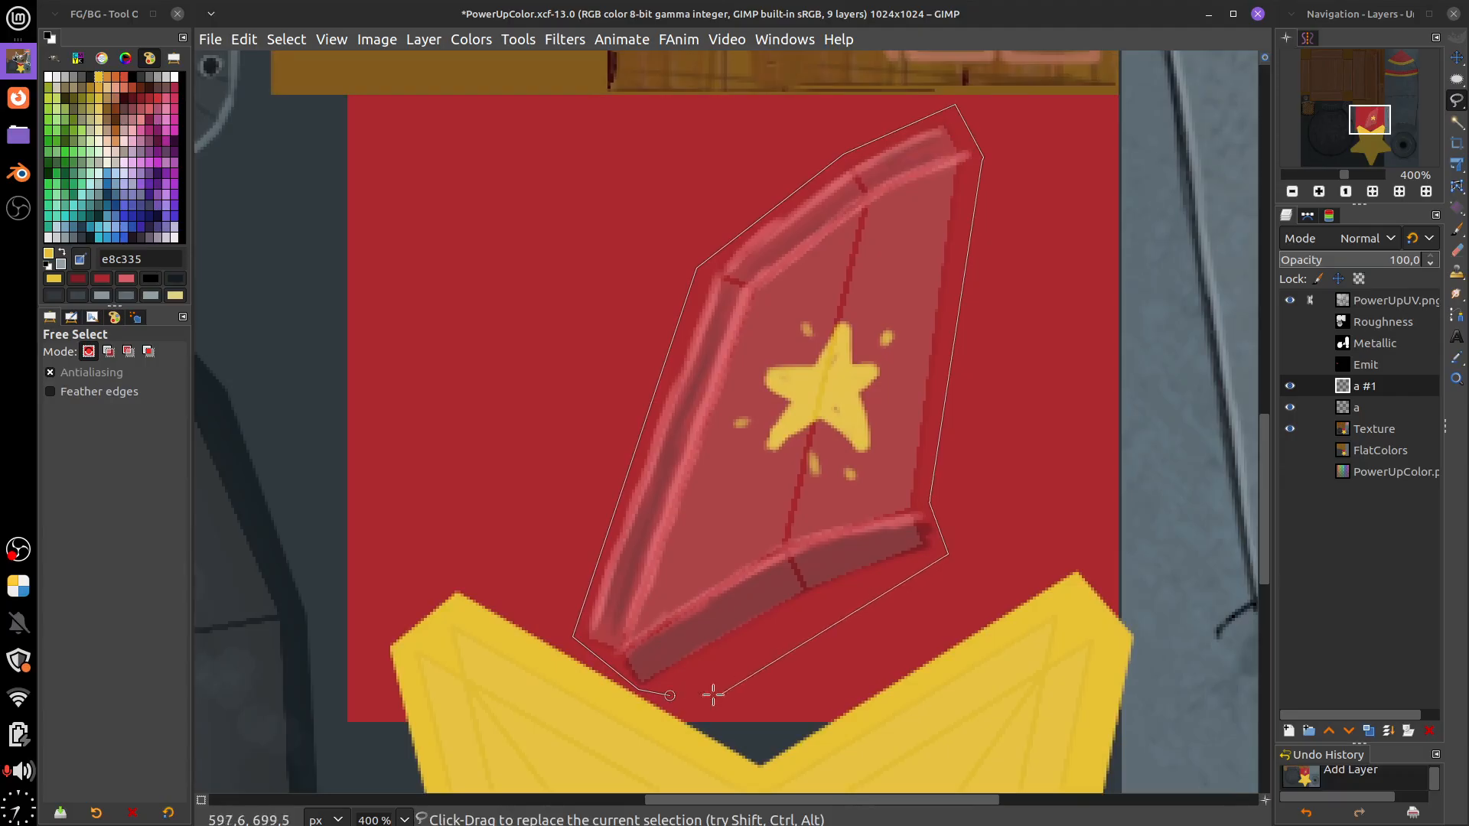
click(668, 698)
key(Return)
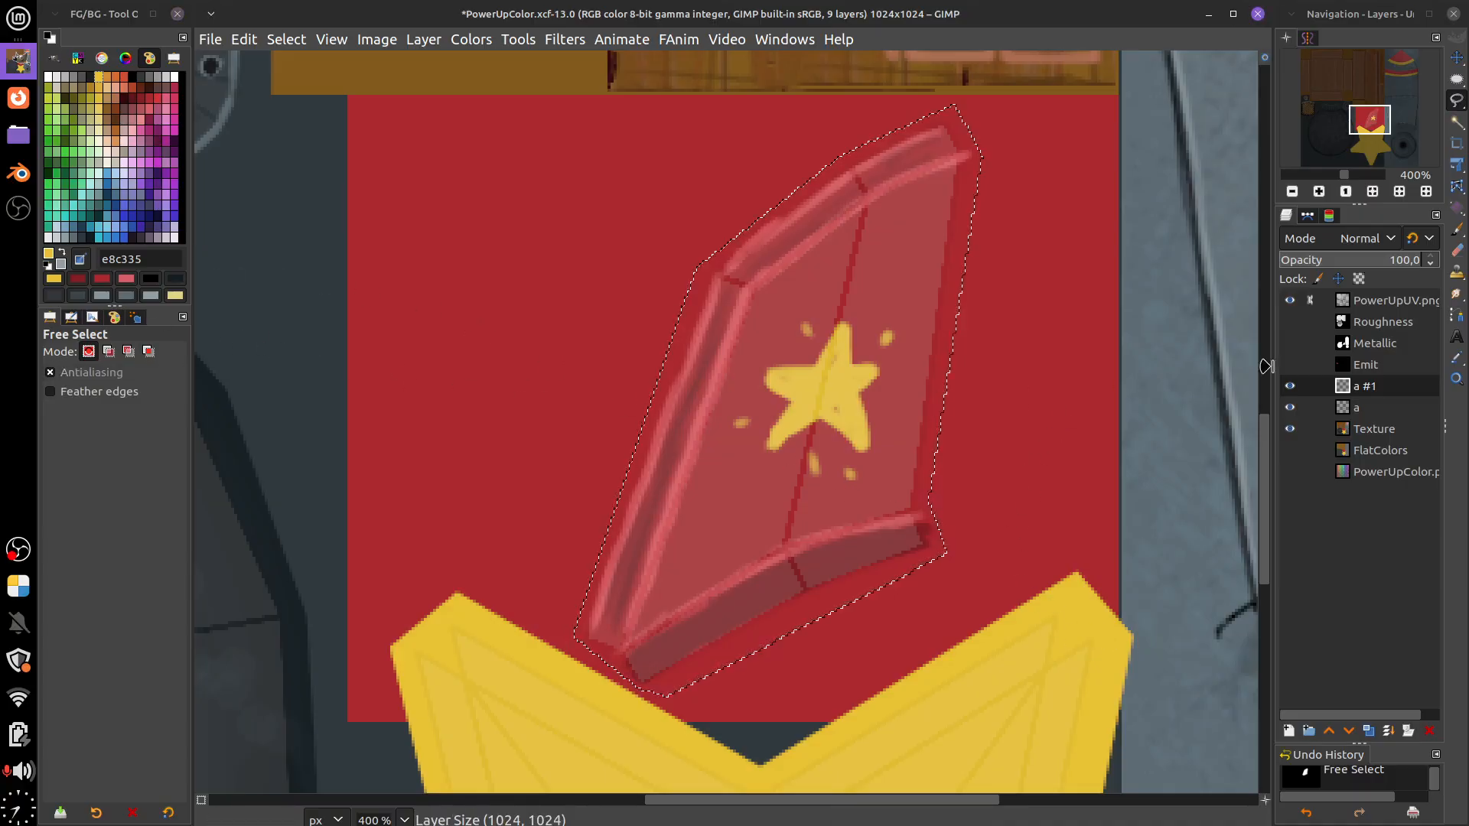
Load the 000NoiseScratchUdan paintbrush preset and paint dark red (591519) scratch noise over the selected fin
key(p)
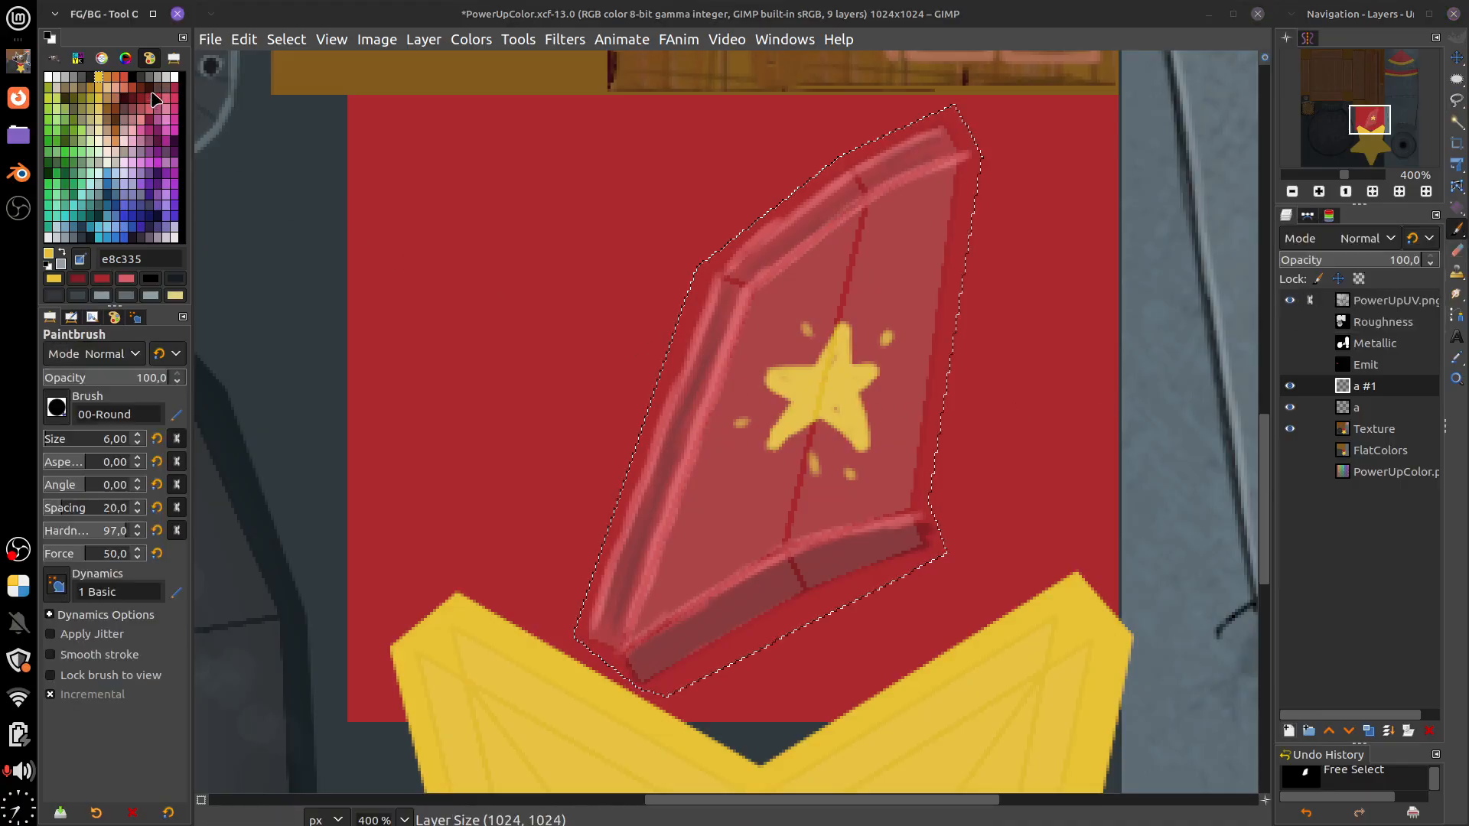
click(132, 98)
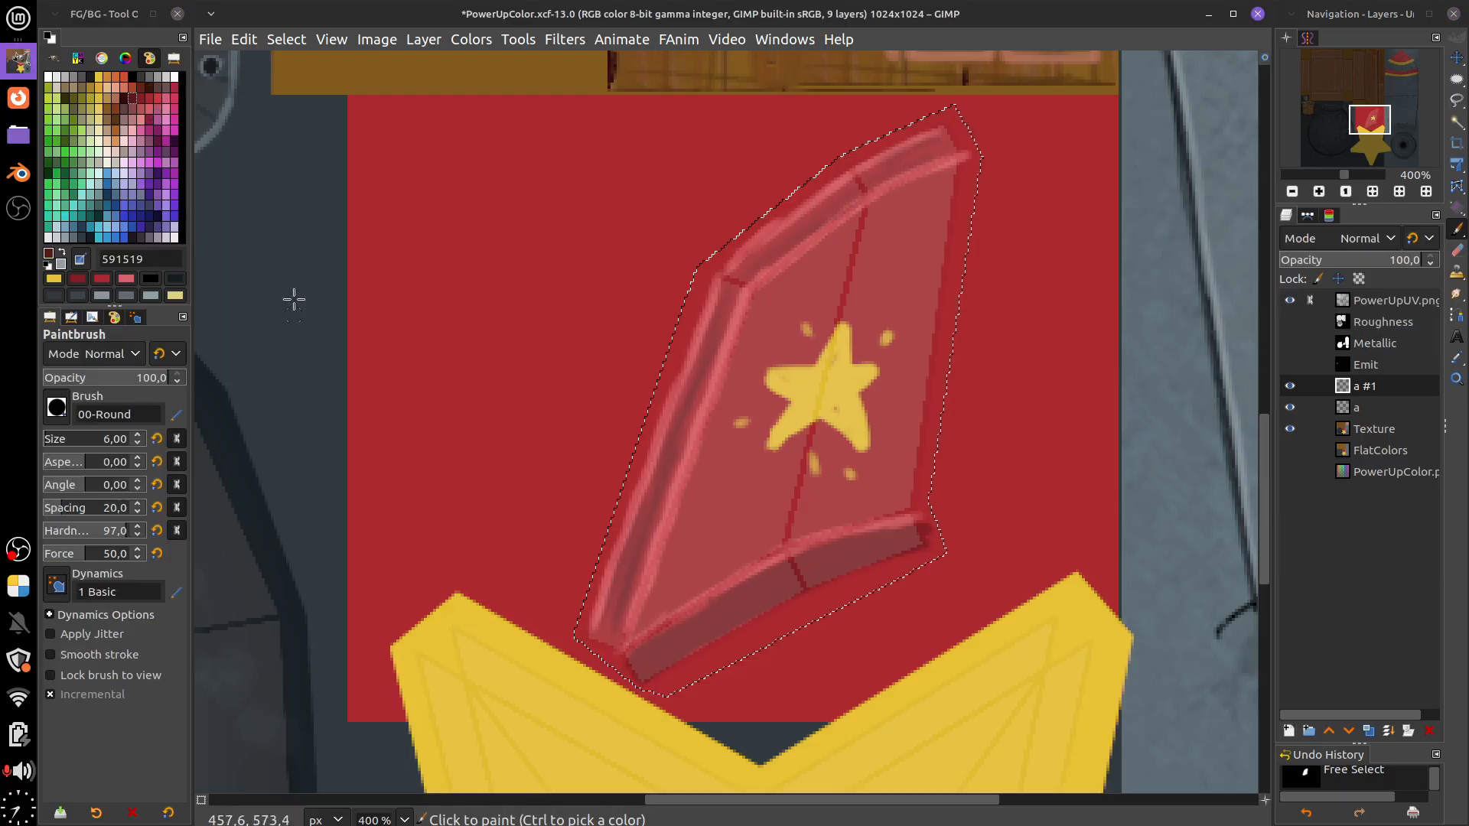
click(96, 814)
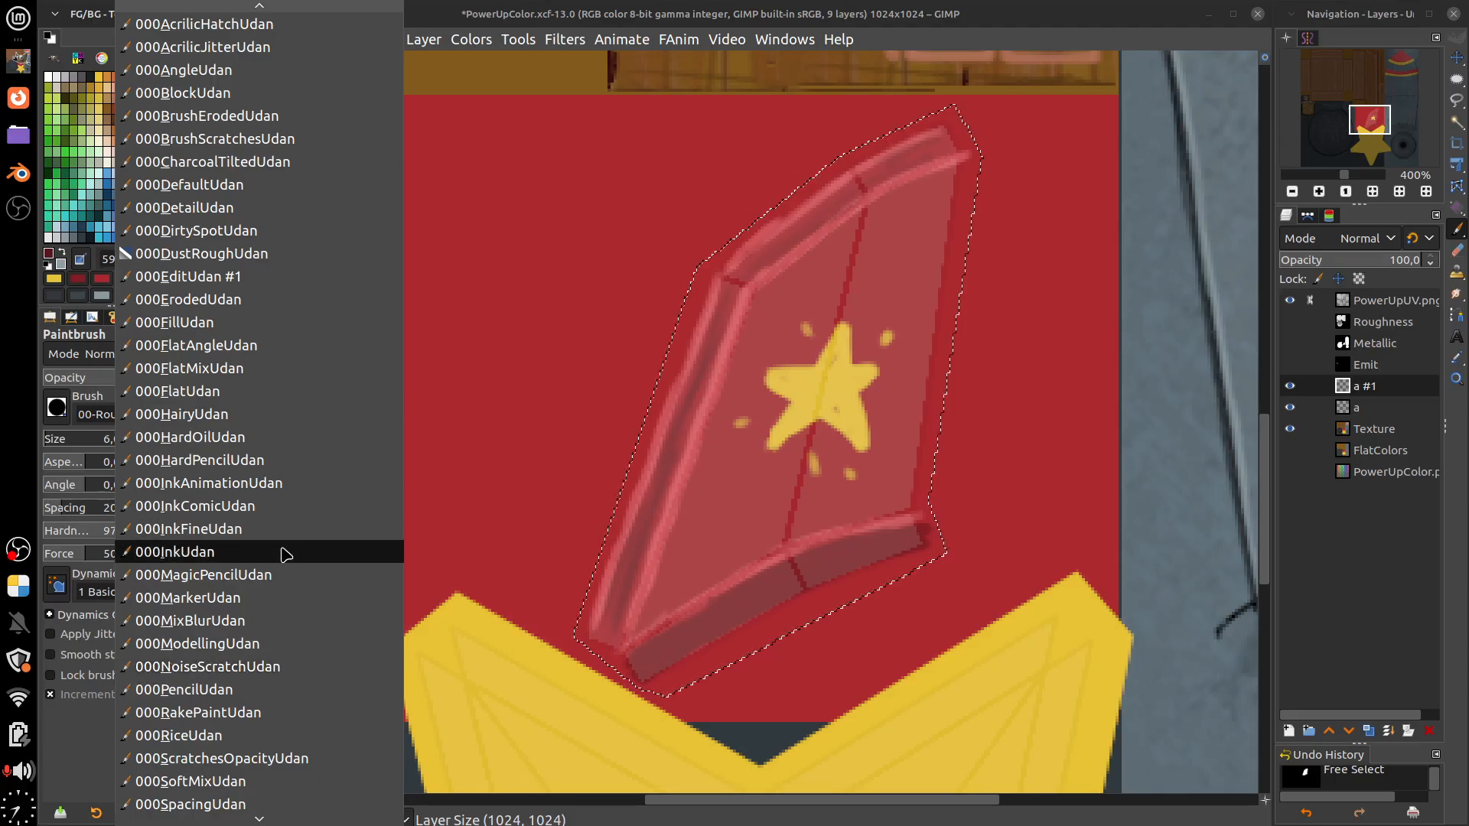
click(281, 667)
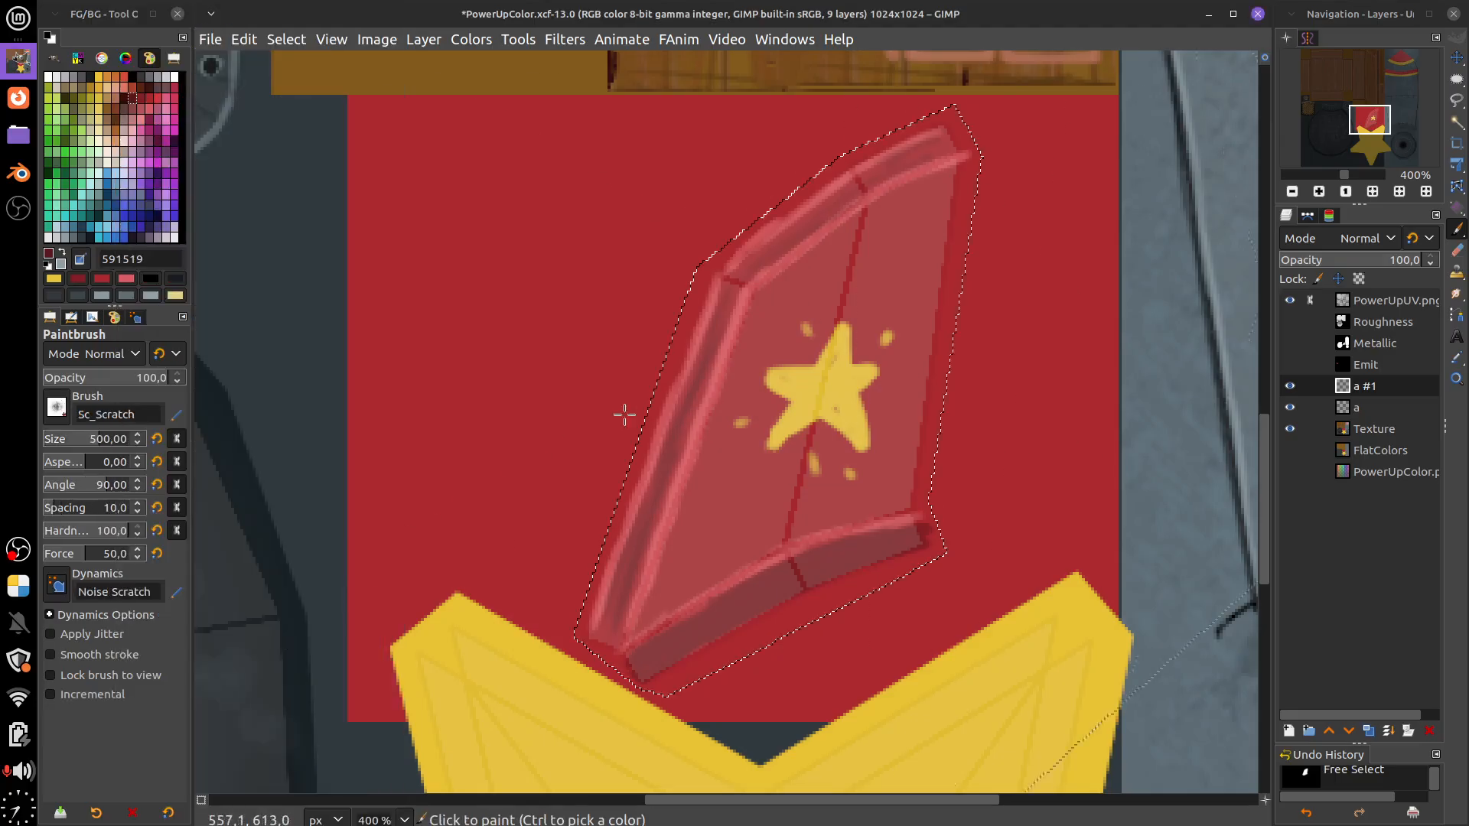
click(837, 348)
click(909, 476)
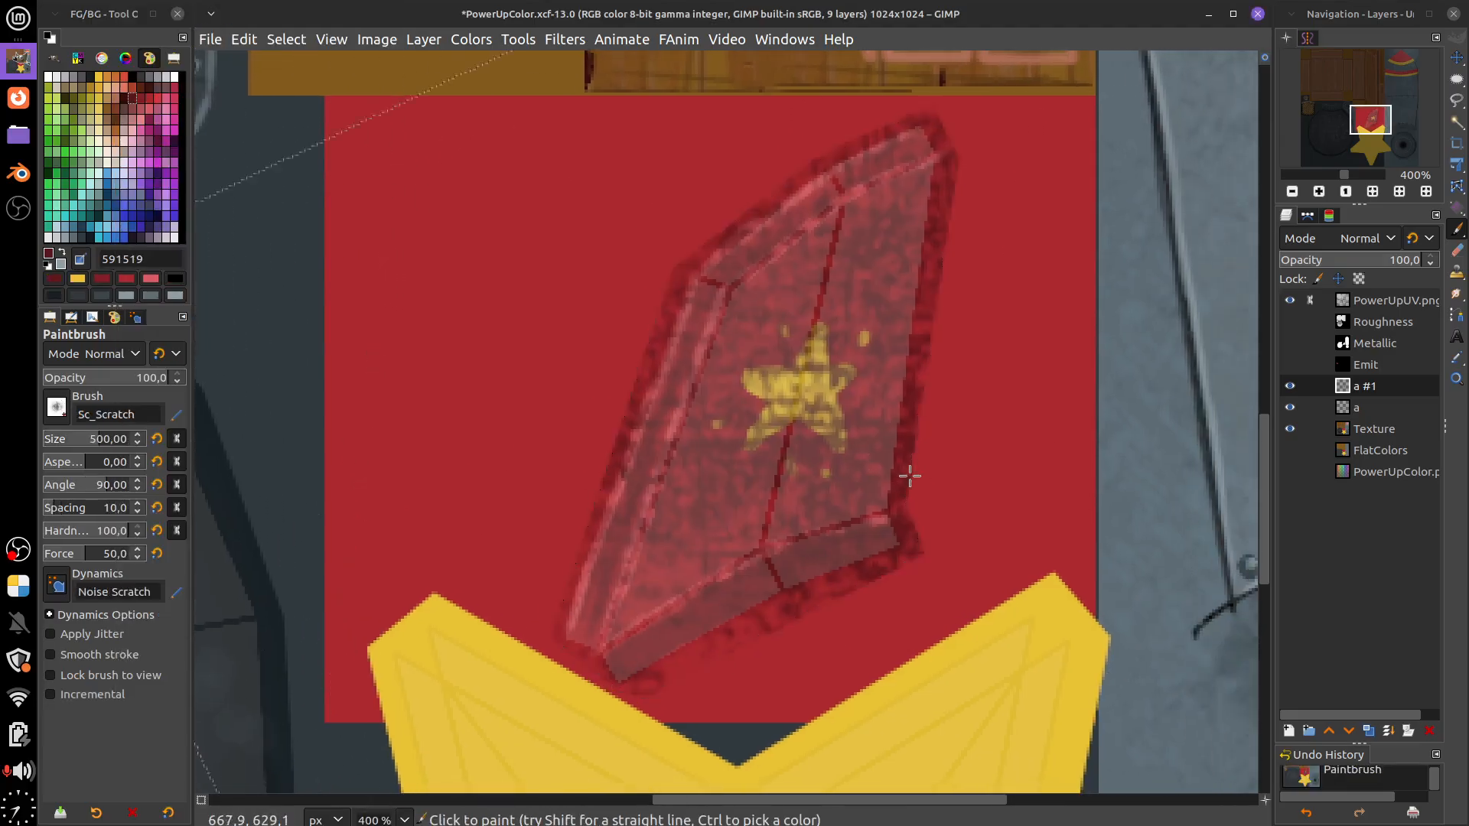
Undo the heavy noise strokes on the fin and compare it with and without the fainter scratch noise
key(ctrl+z)
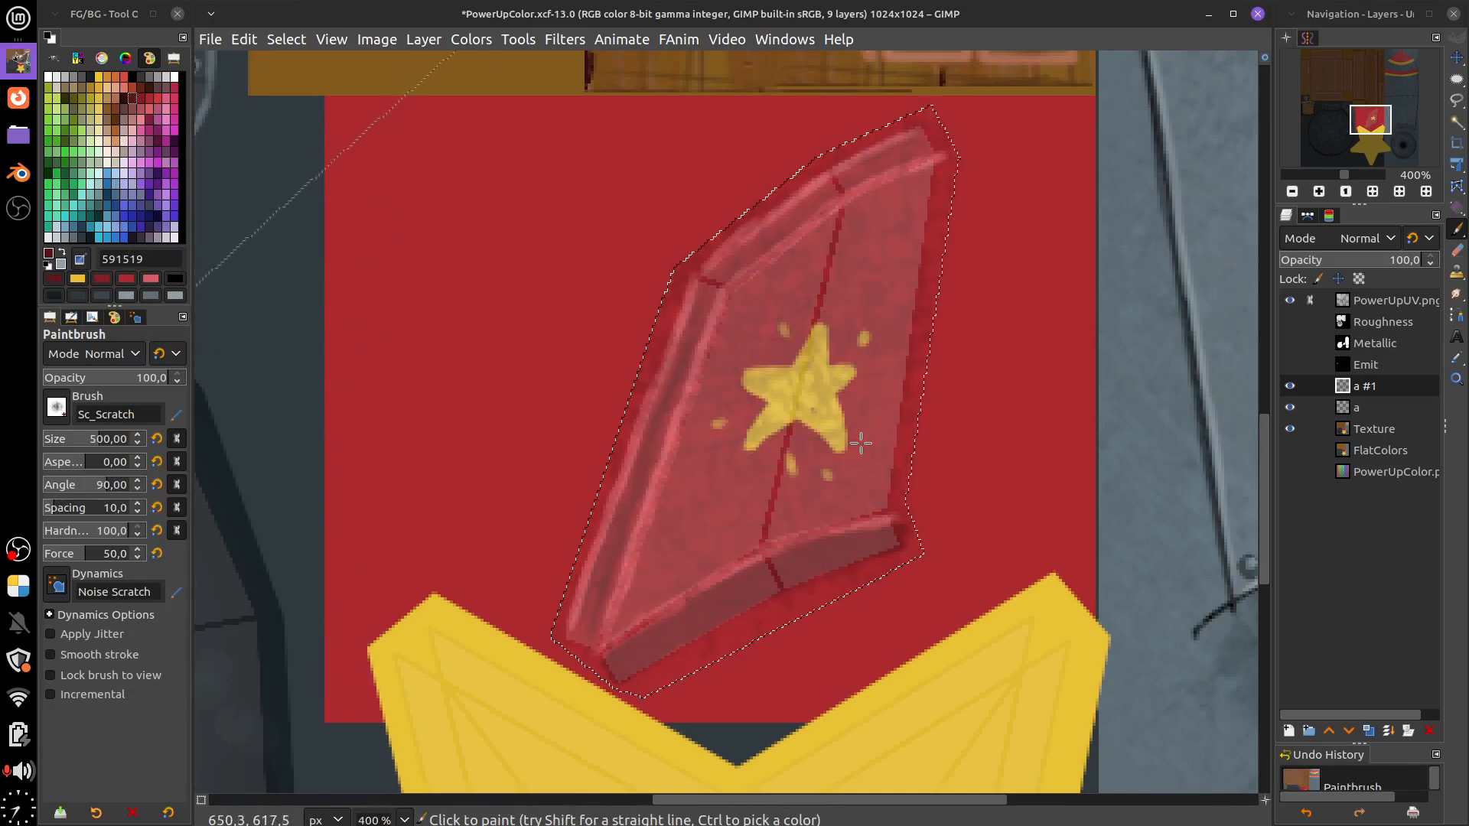
key(ctrl+z)
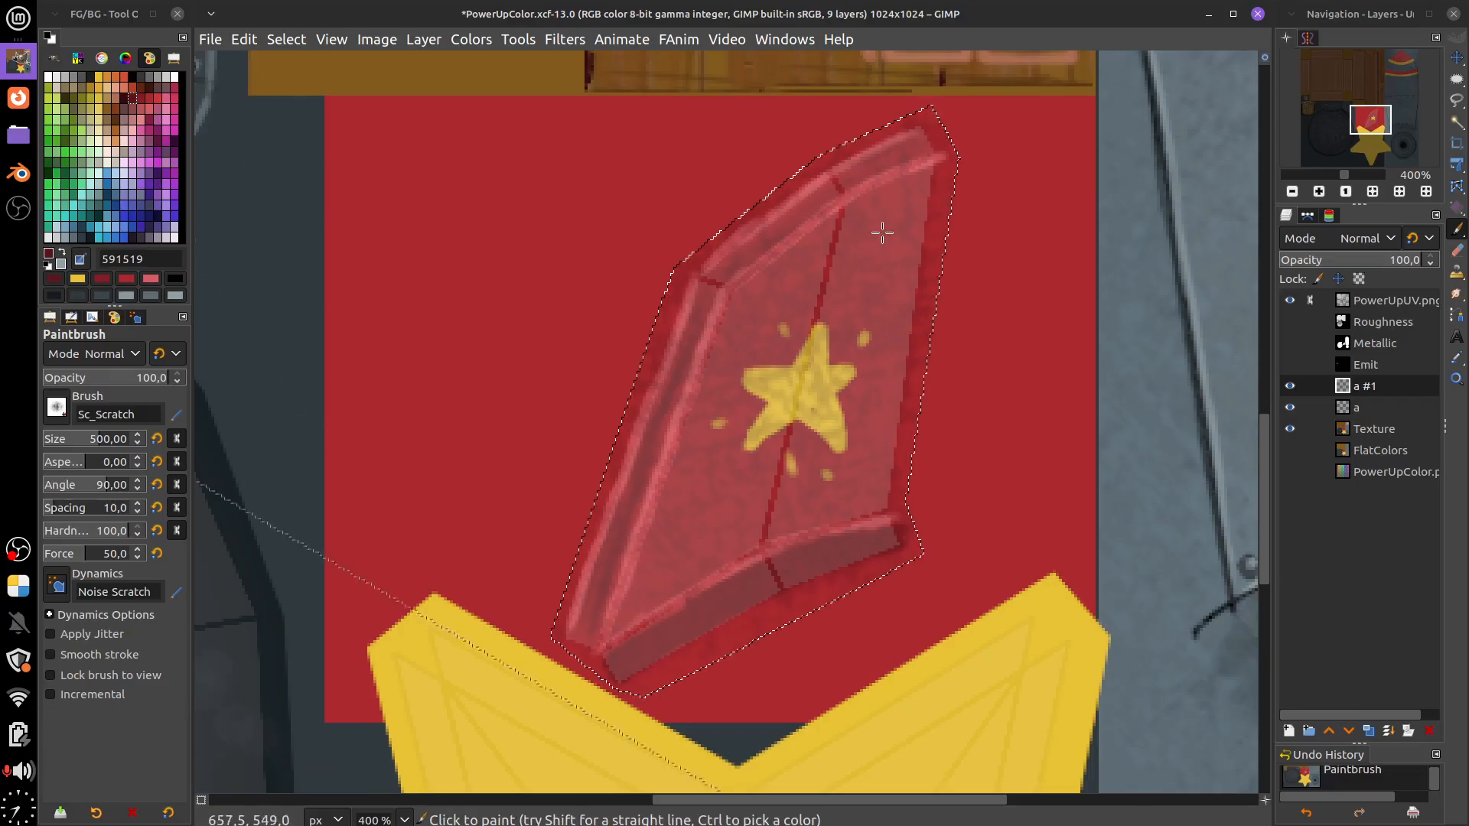
key(ctrl+z)
key(ctrl+y)
key(ctrl+z)
key(ctrl+y)
Set the brush size to 147 and shade the fin's straight inner edge with dark red (591519) noise
click(69, 451)
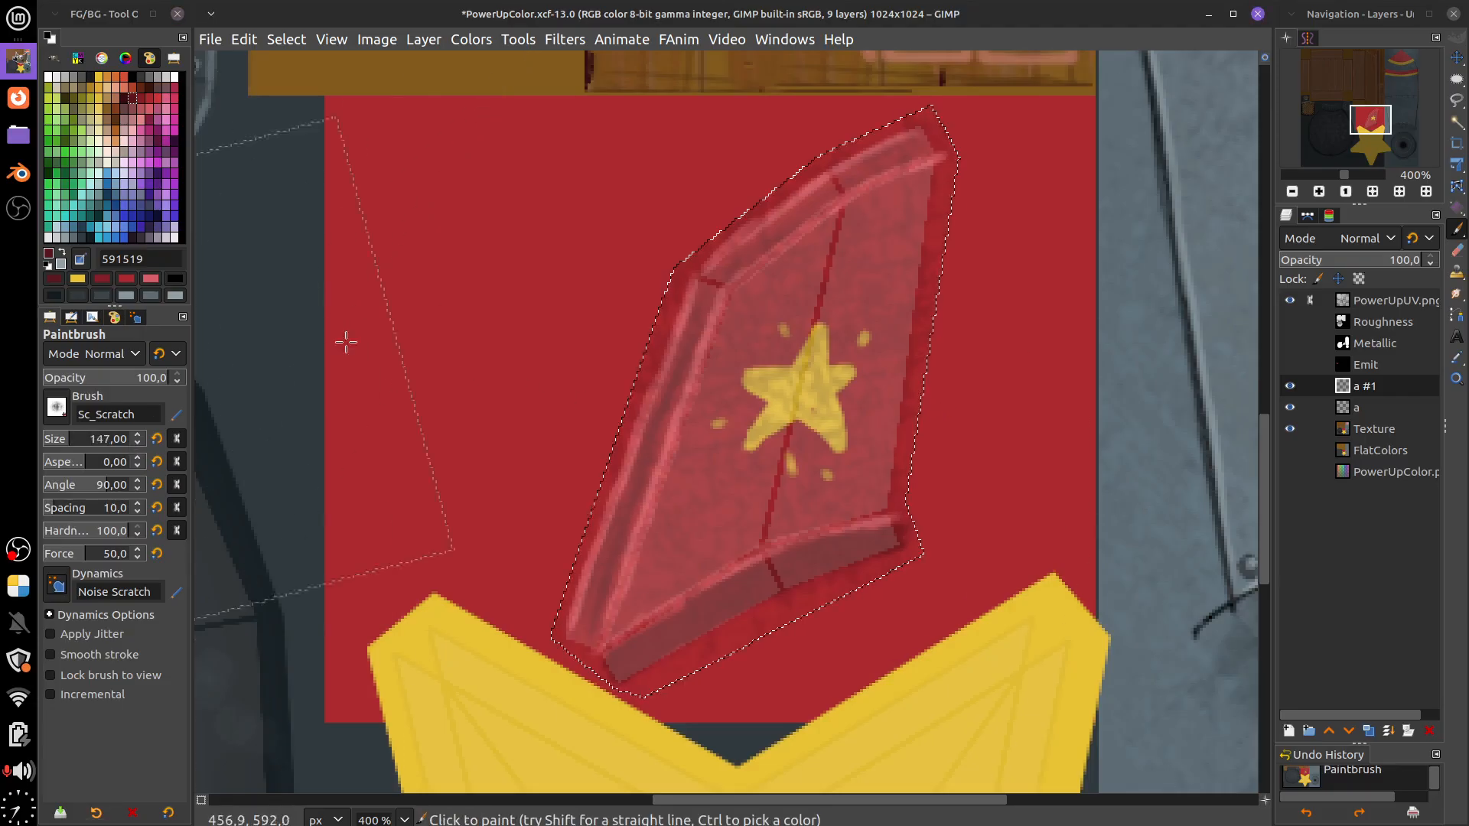
click(938, 268)
click(931, 308)
key(ctrl+z)
key(ctrl+z)
key(ctrl+z)
key(ctrl+z)
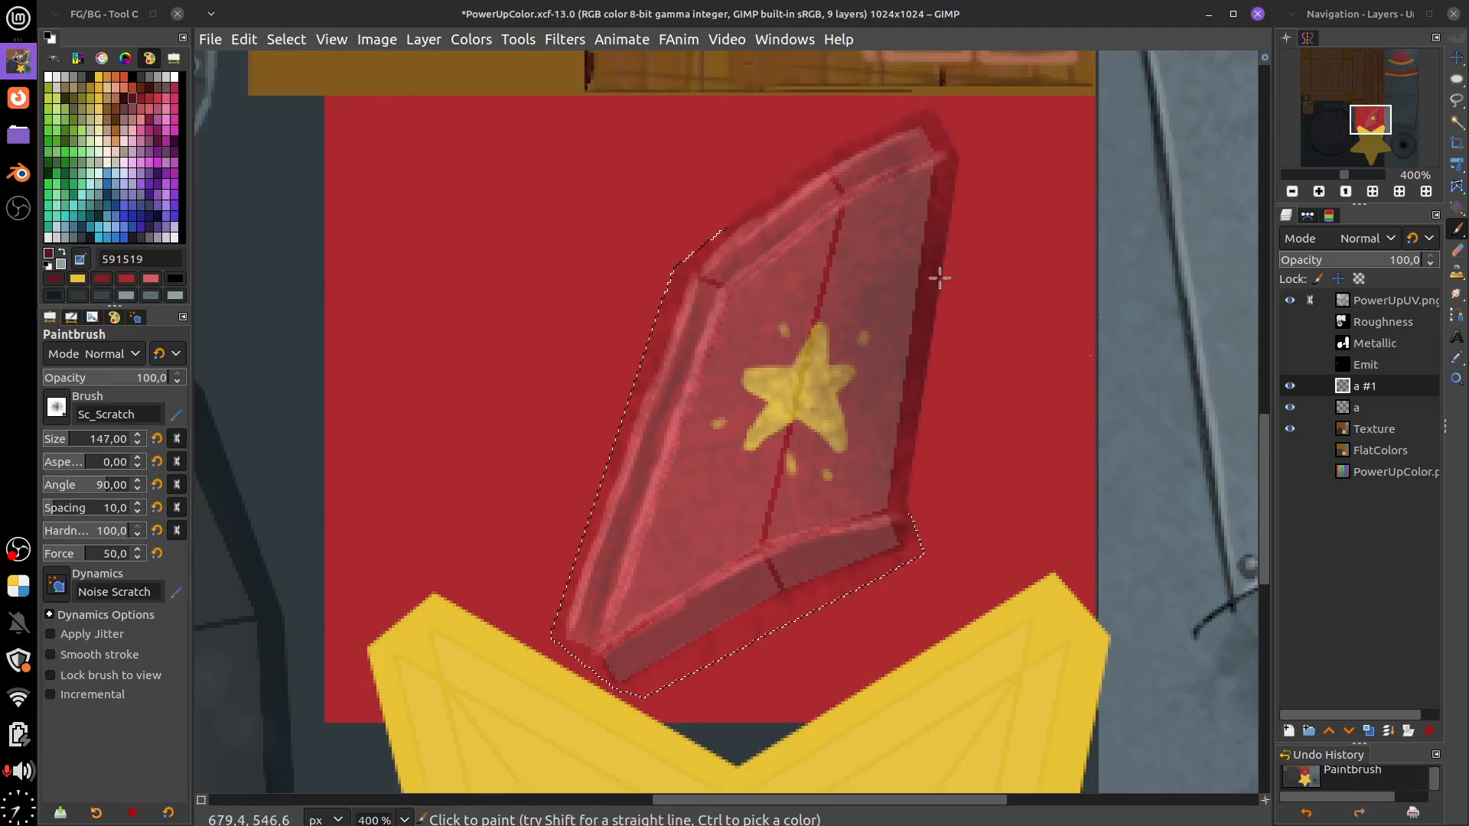
Set layer a #1 to Grain merge, darken the fin's straight edge with 310b0d and brush pink (e3868b) over its middle
click(1391, 243)
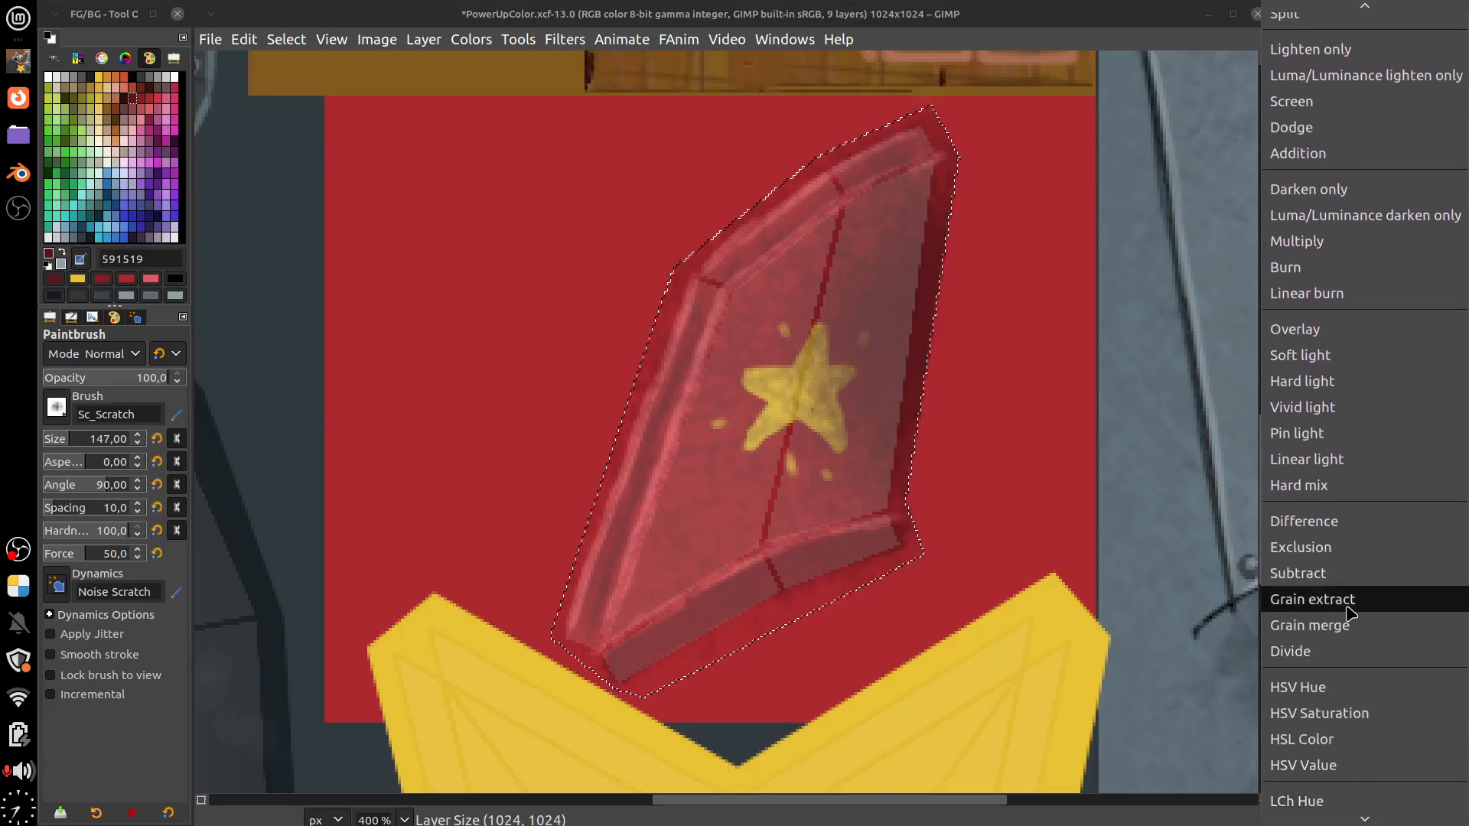
click(1349, 618)
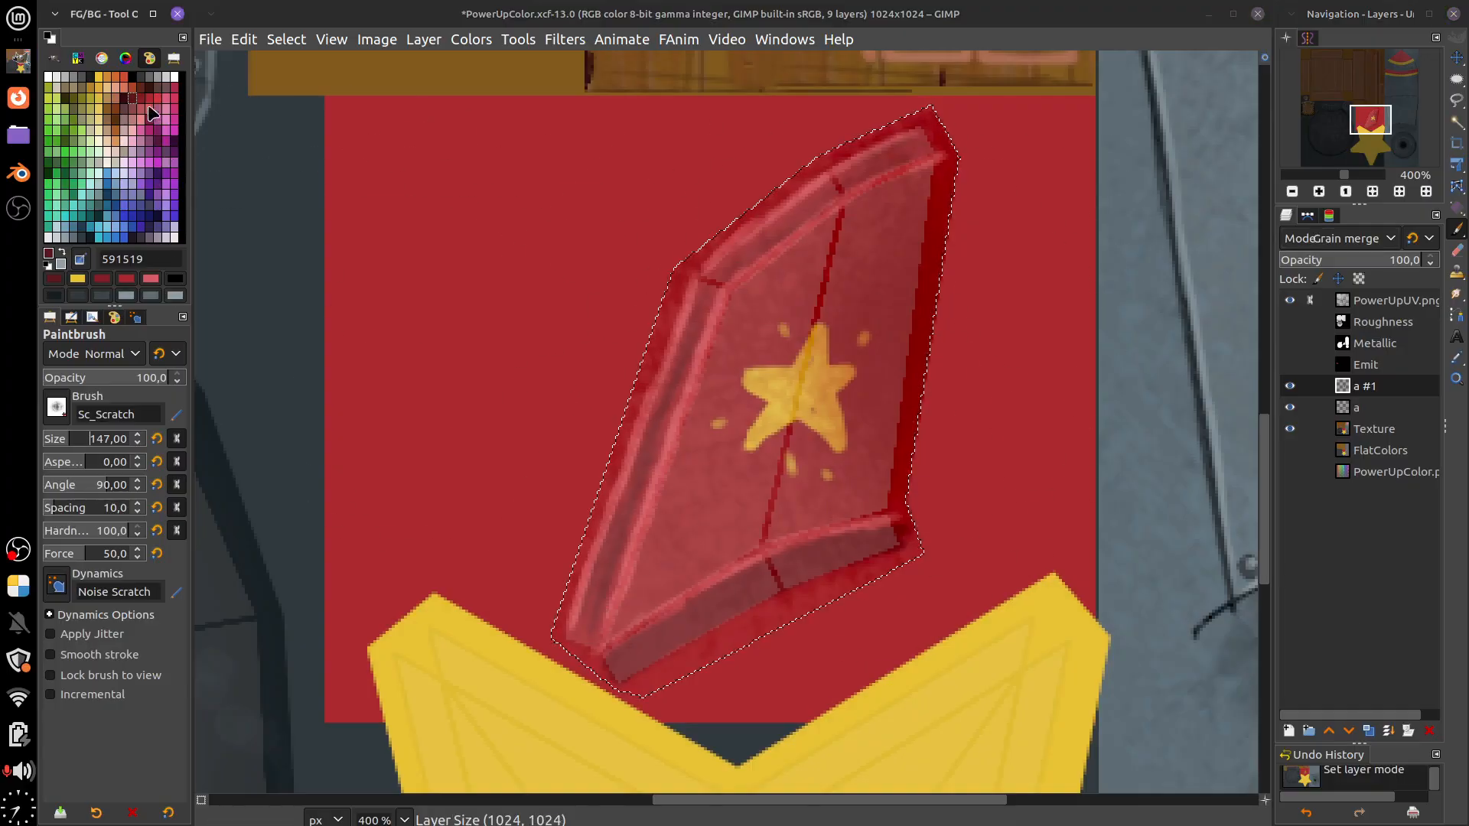
click(125, 98)
mouse_move(908, 305)
mouse_down()
mouse_move(936, 341)
mouse_move(941, 329)
mouse_move(936, 458)
mouse_up()
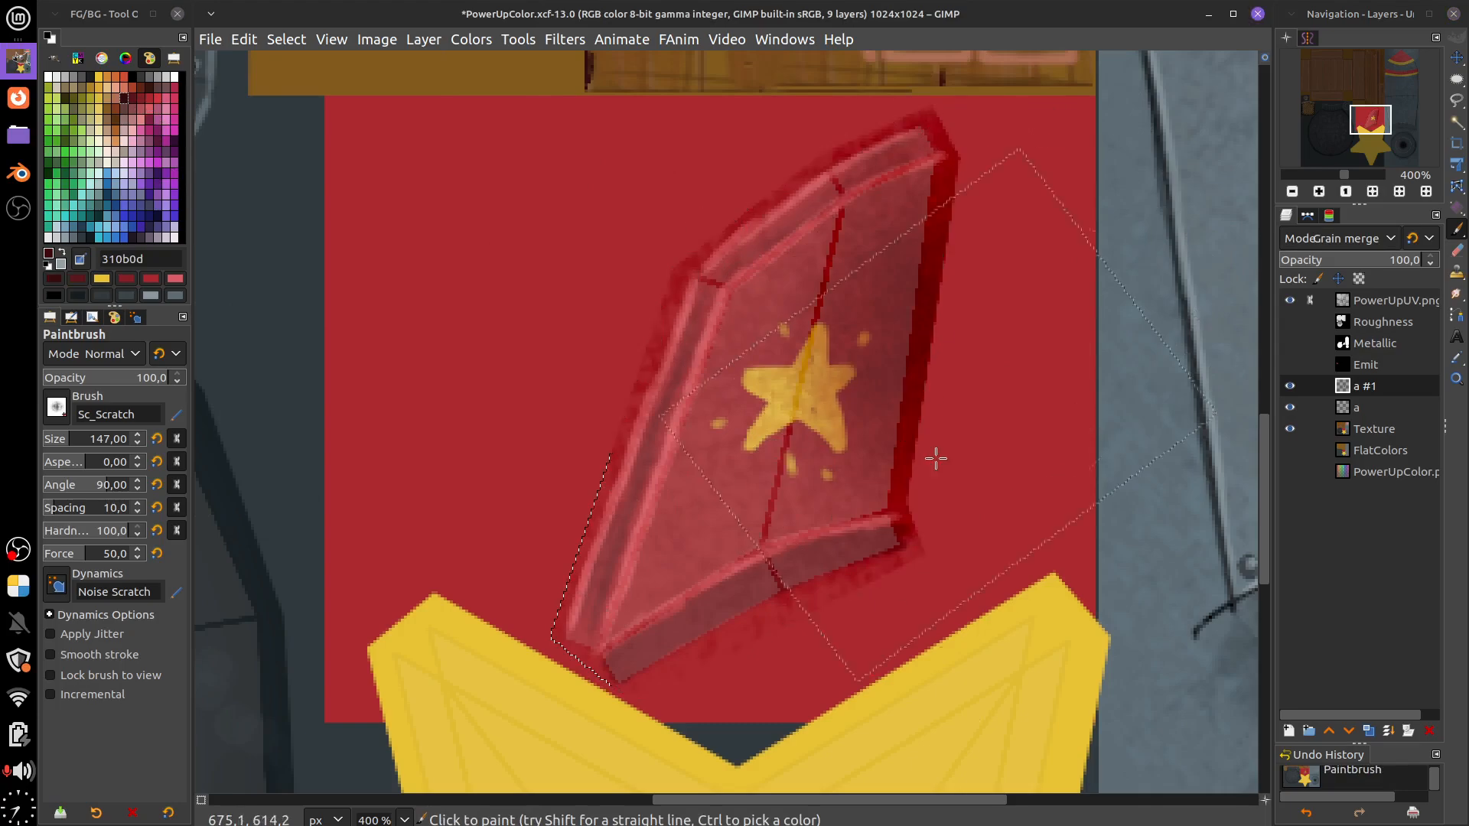
click(140, 119)
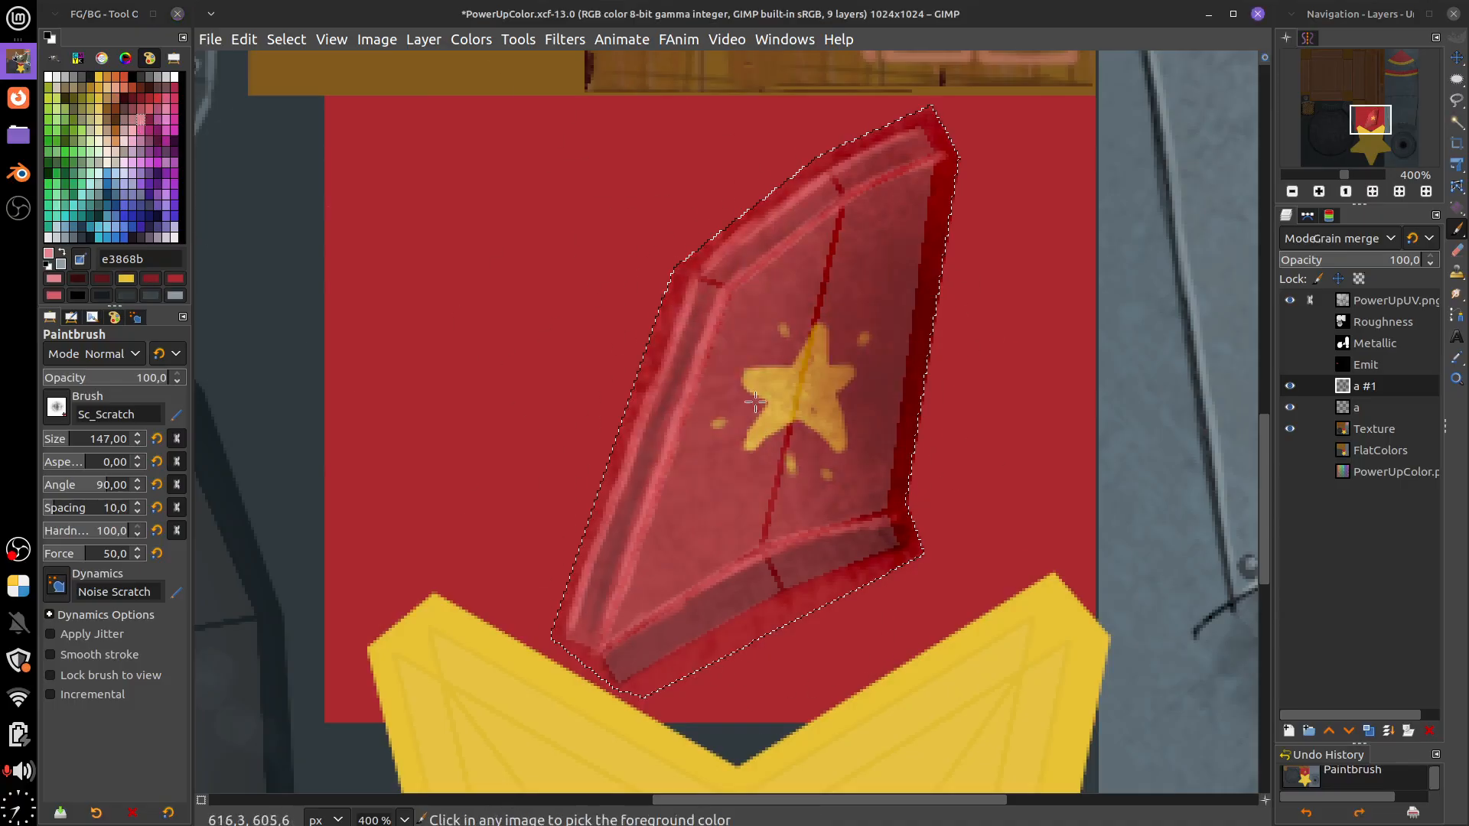
mouse_move(755, 401)
mouse_down()
mouse_move(757, 324)
mouse_move(712, 466)
mouse_move(738, 360)
mouse_move(688, 483)
mouse_move(798, 267)
mouse_move(902, 353)
mouse_up()
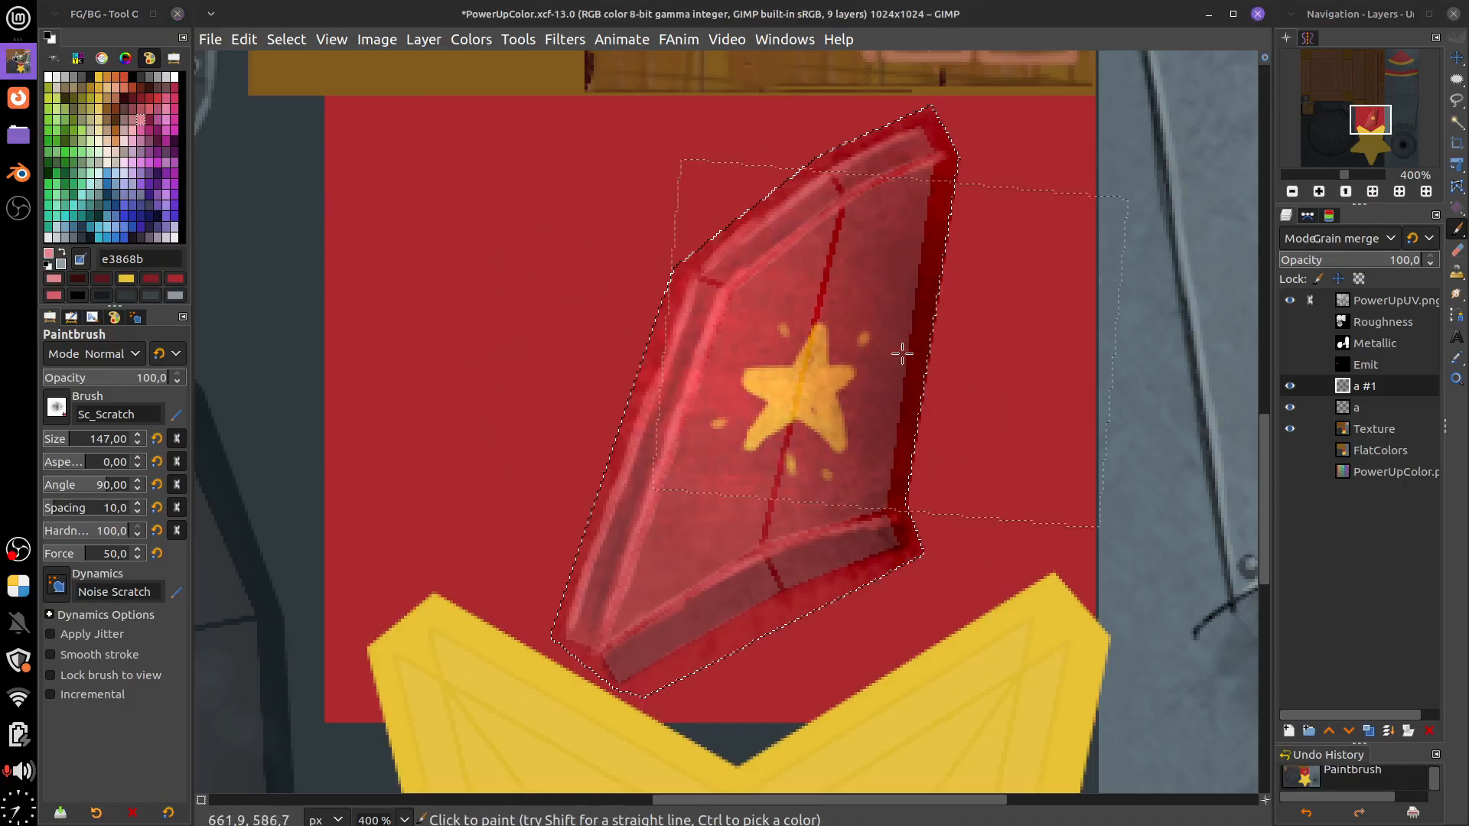
Set the opacity of layer a #1 to 54.3 and hide the PowerUpUV.png layer
mouse_move(1360, 264)
mouse_down()
mouse_move(1397, 264)
mouse_move(1333, 269)
mouse_move(1355, 273)
mouse_up()
click(1290, 301)
scroll(1034, 447, right, 2)
scroll(1034, 447, down, 1)
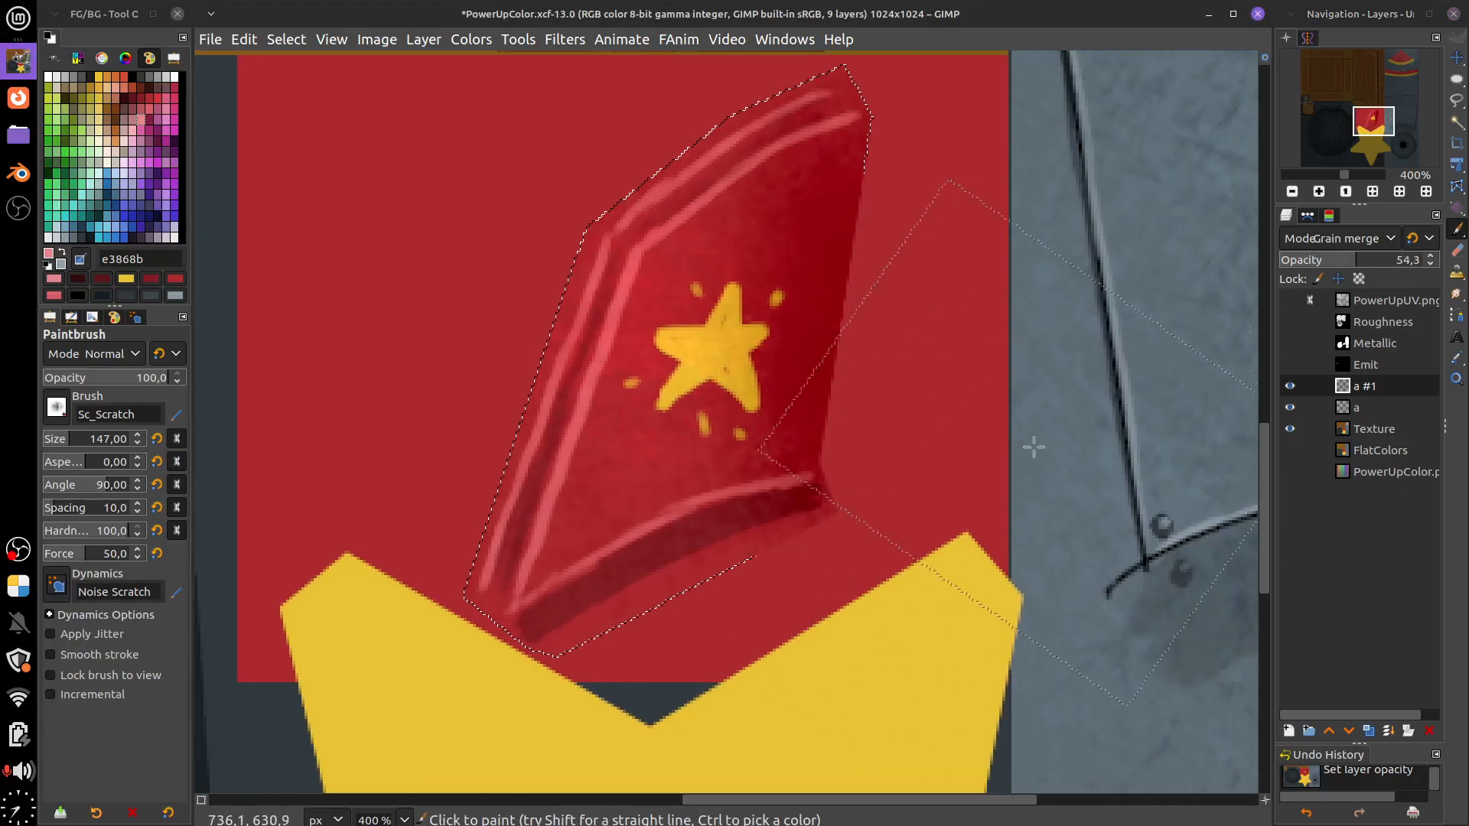
Export the texture to PowerUpColor.png, switch to Blender and reload the image there
click(210, 39)
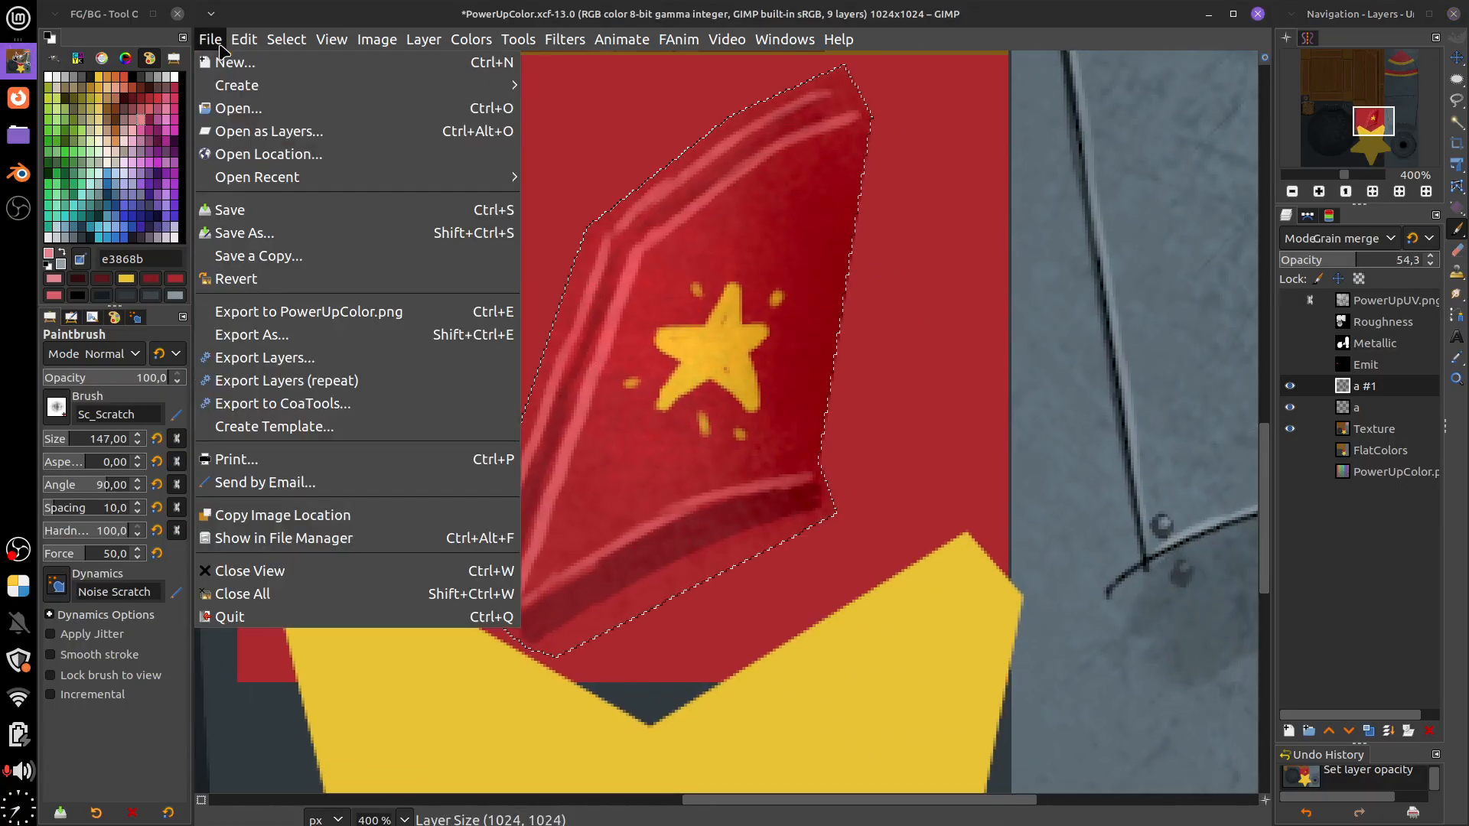
click(329, 311)
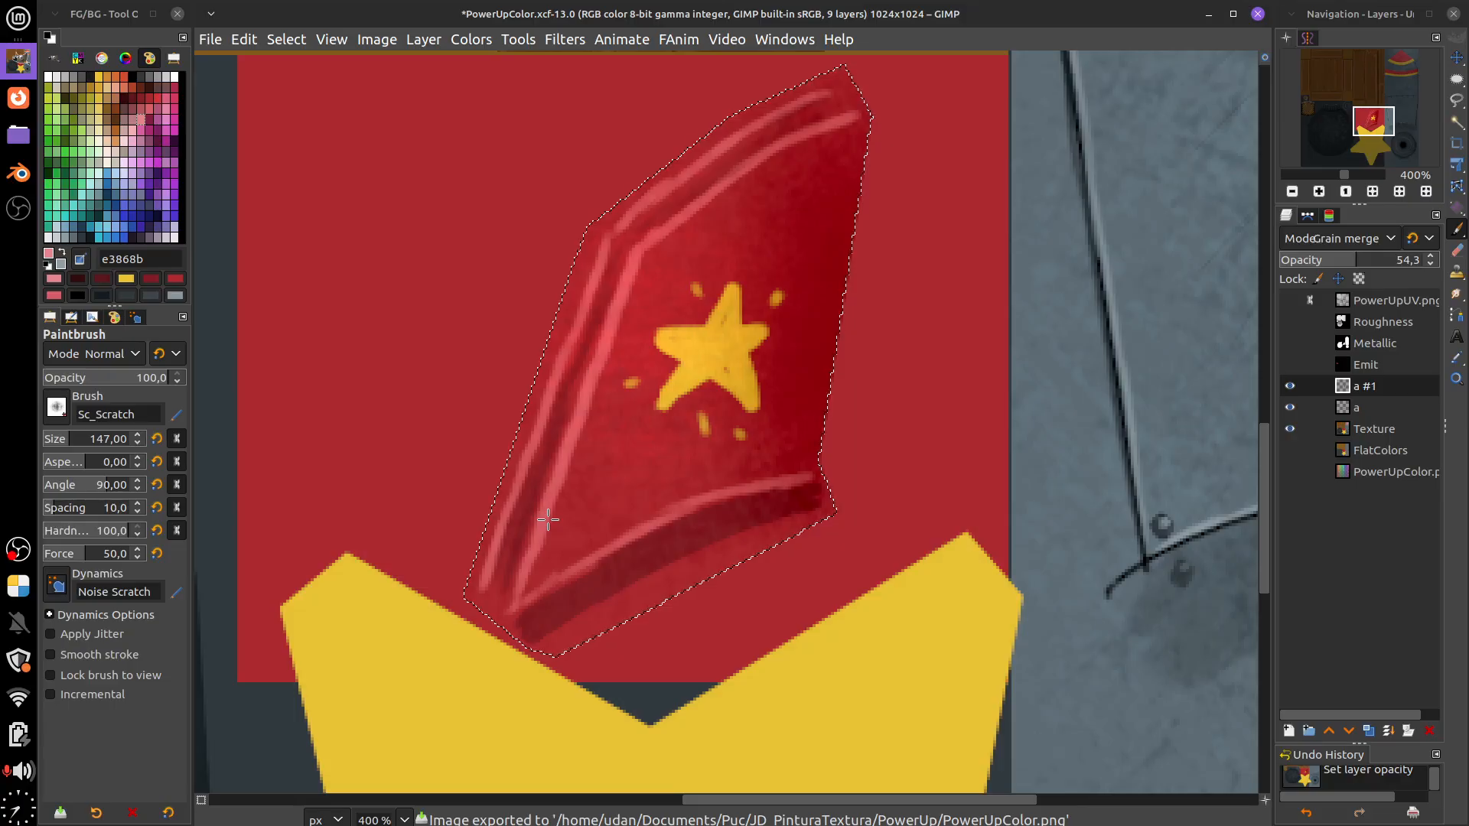
key(alt+Tab)
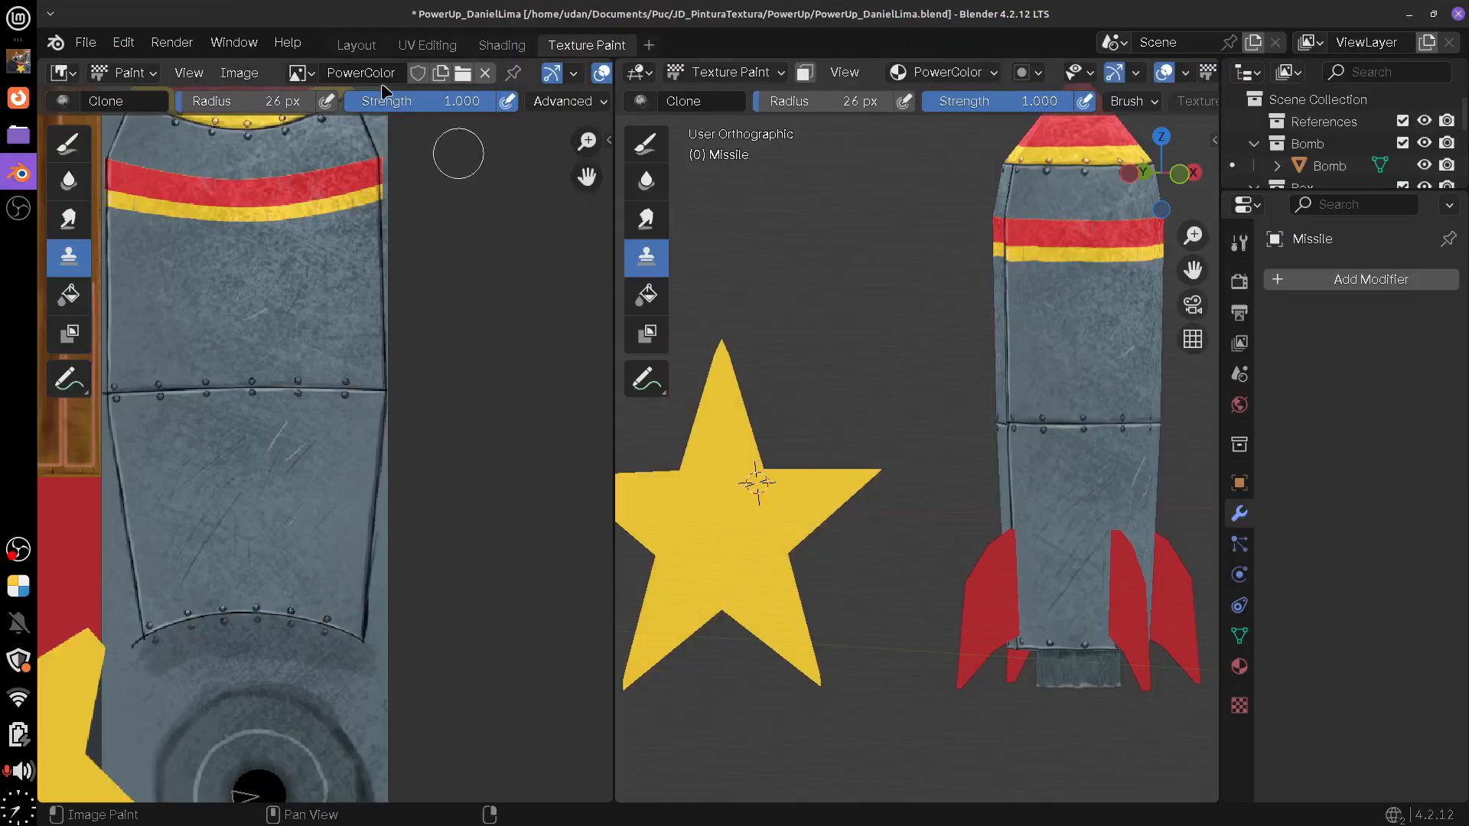
click(239, 73)
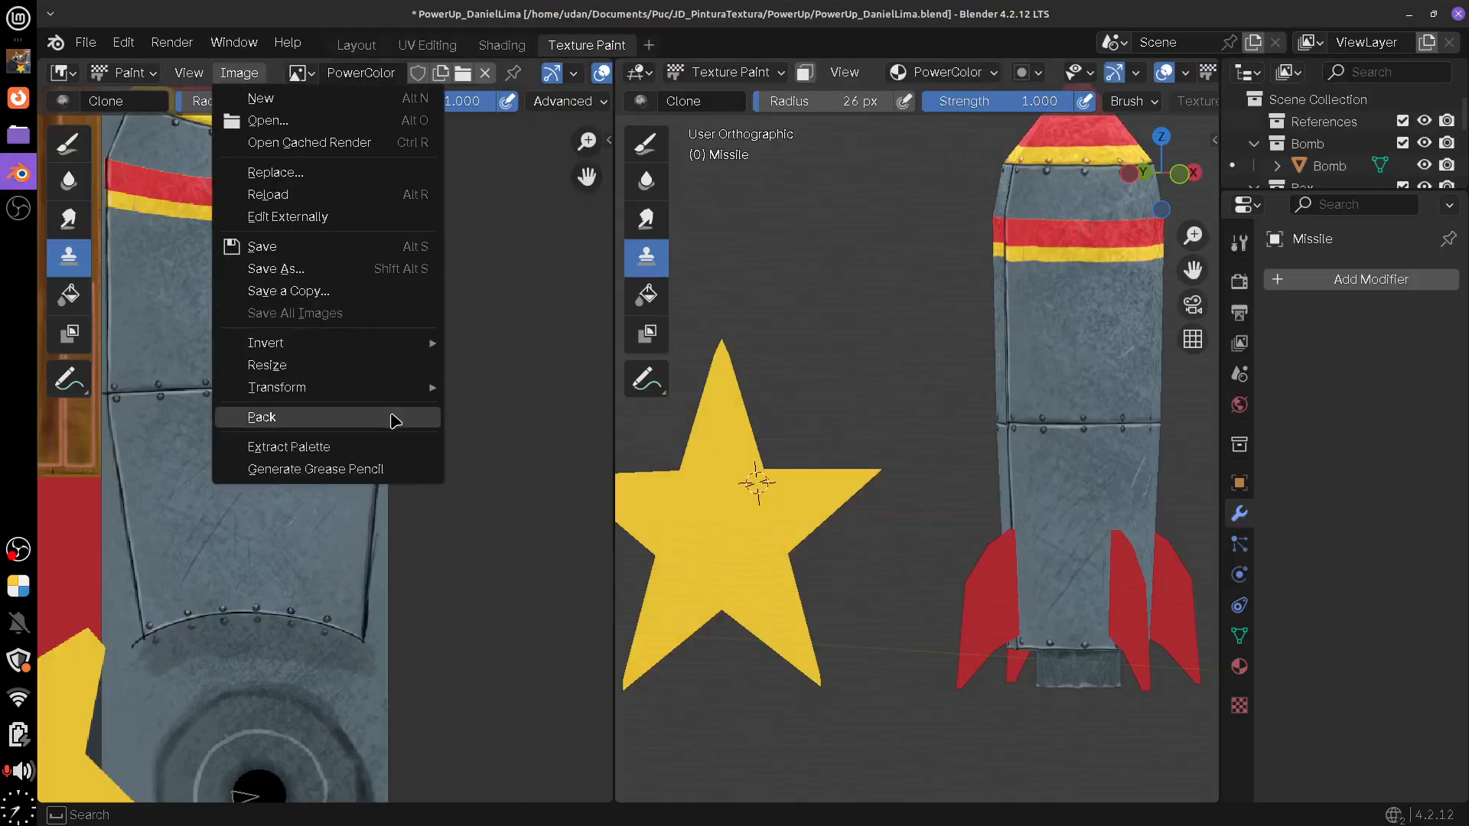
click(350, 195)
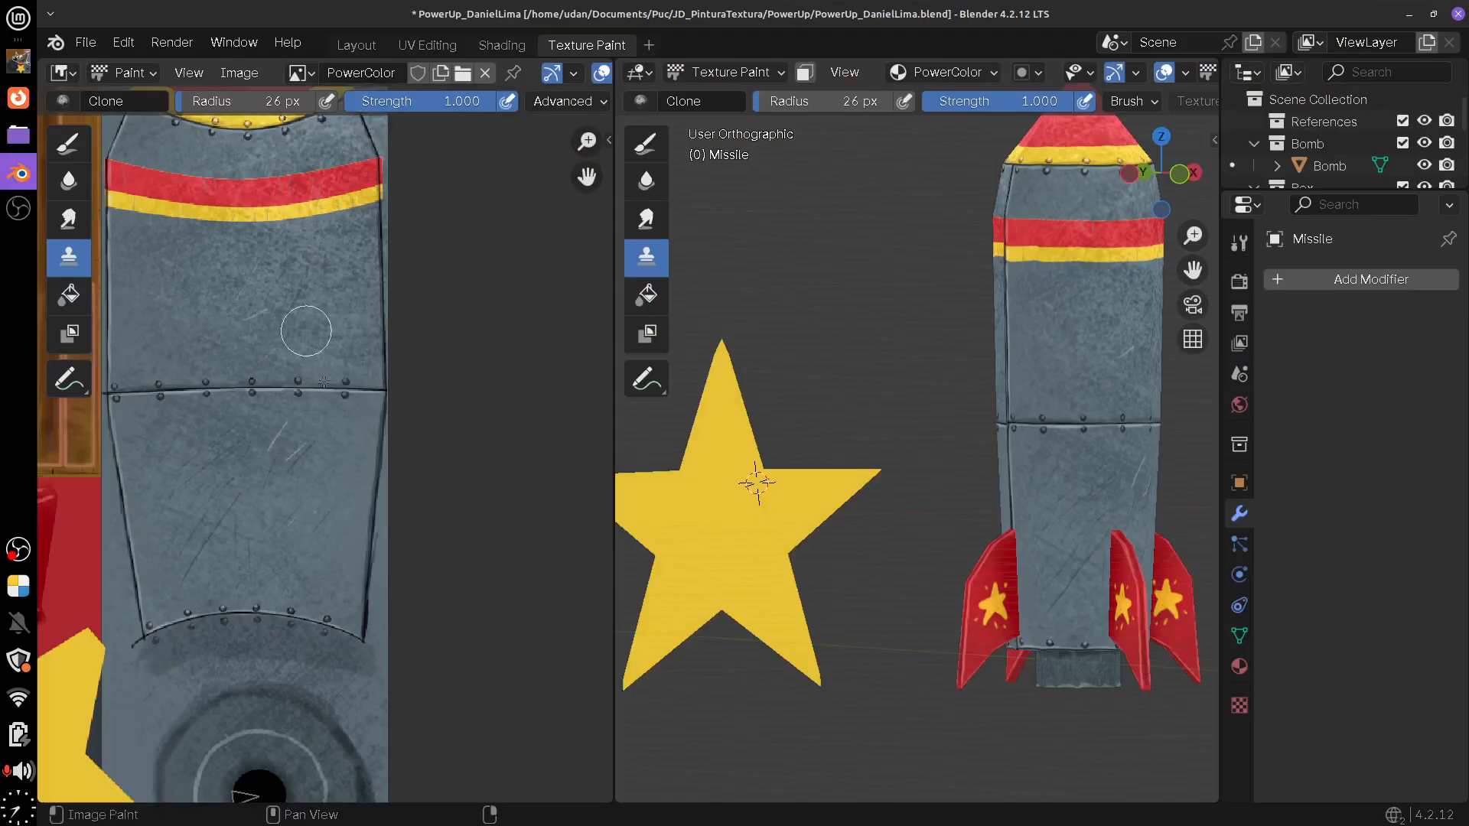
Examine the painted fins and metal body of the missile from several angles, both close up and as a whole
drag(1125, 656, 1013, 612)
scroll(1098, 625, down, 3)
scroll(1014, 613, up, 3)
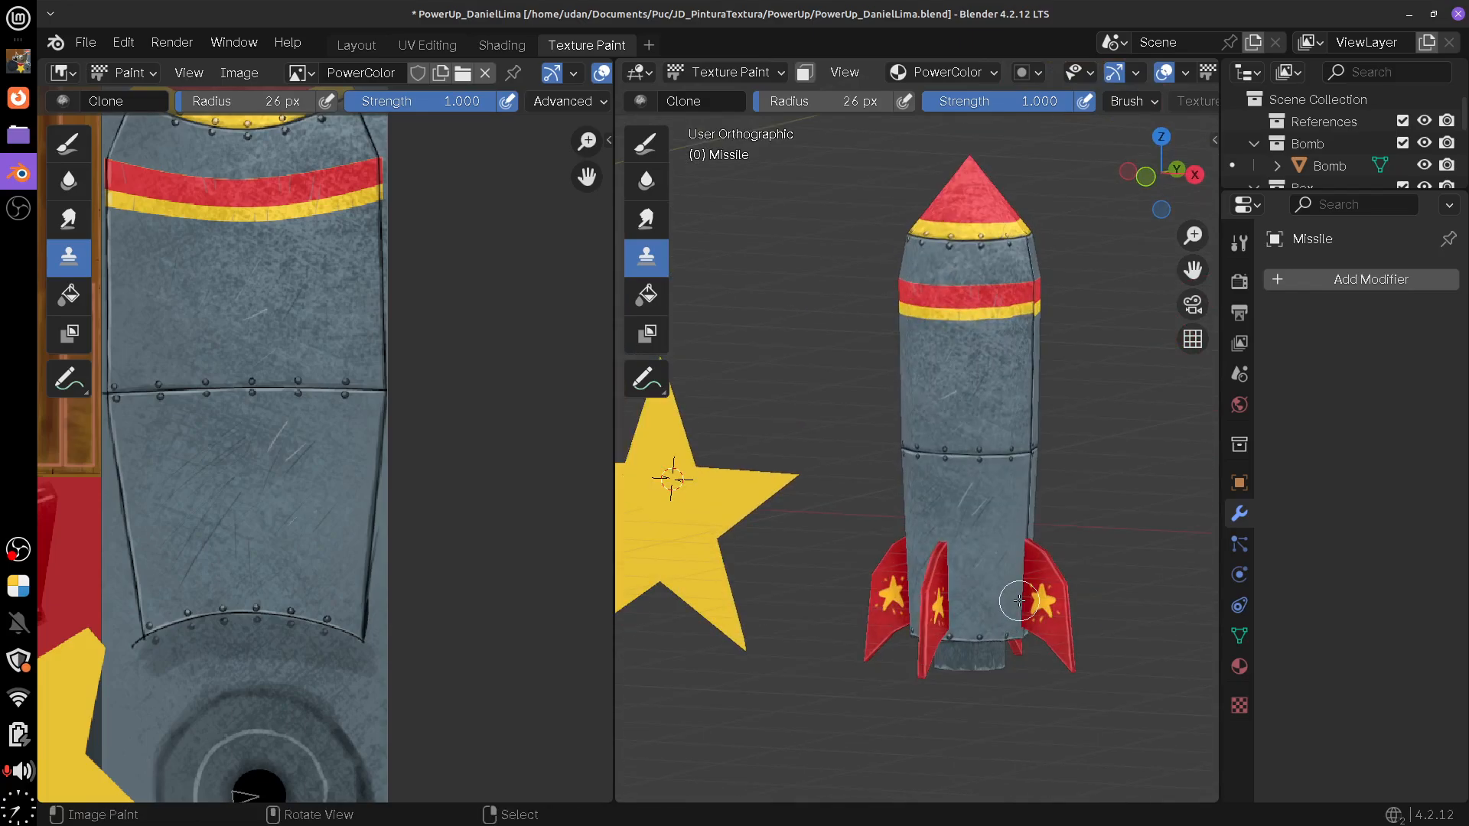
scroll(1019, 600, up, 2)
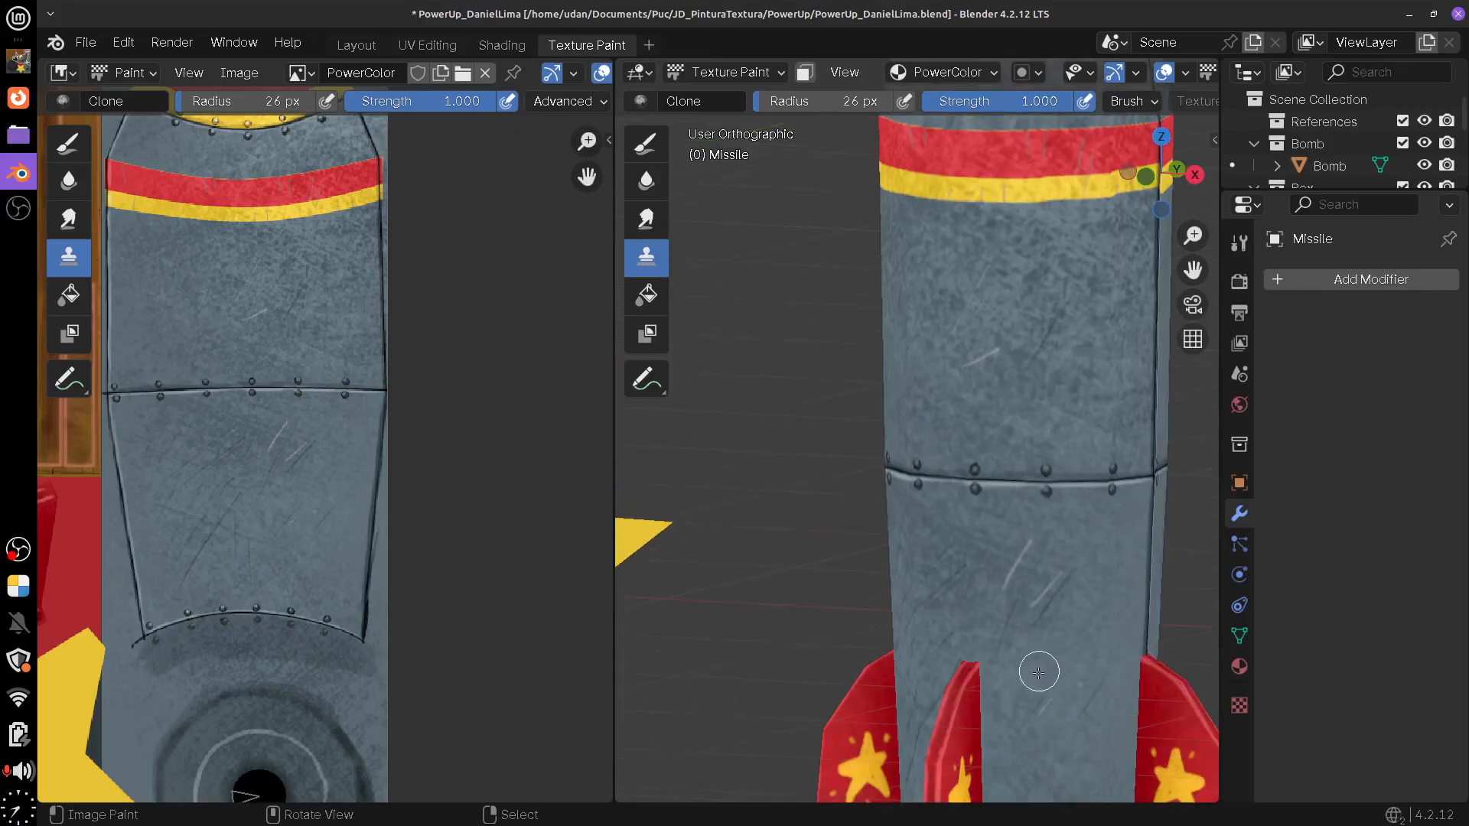
scroll(1033, 672, down, 3)
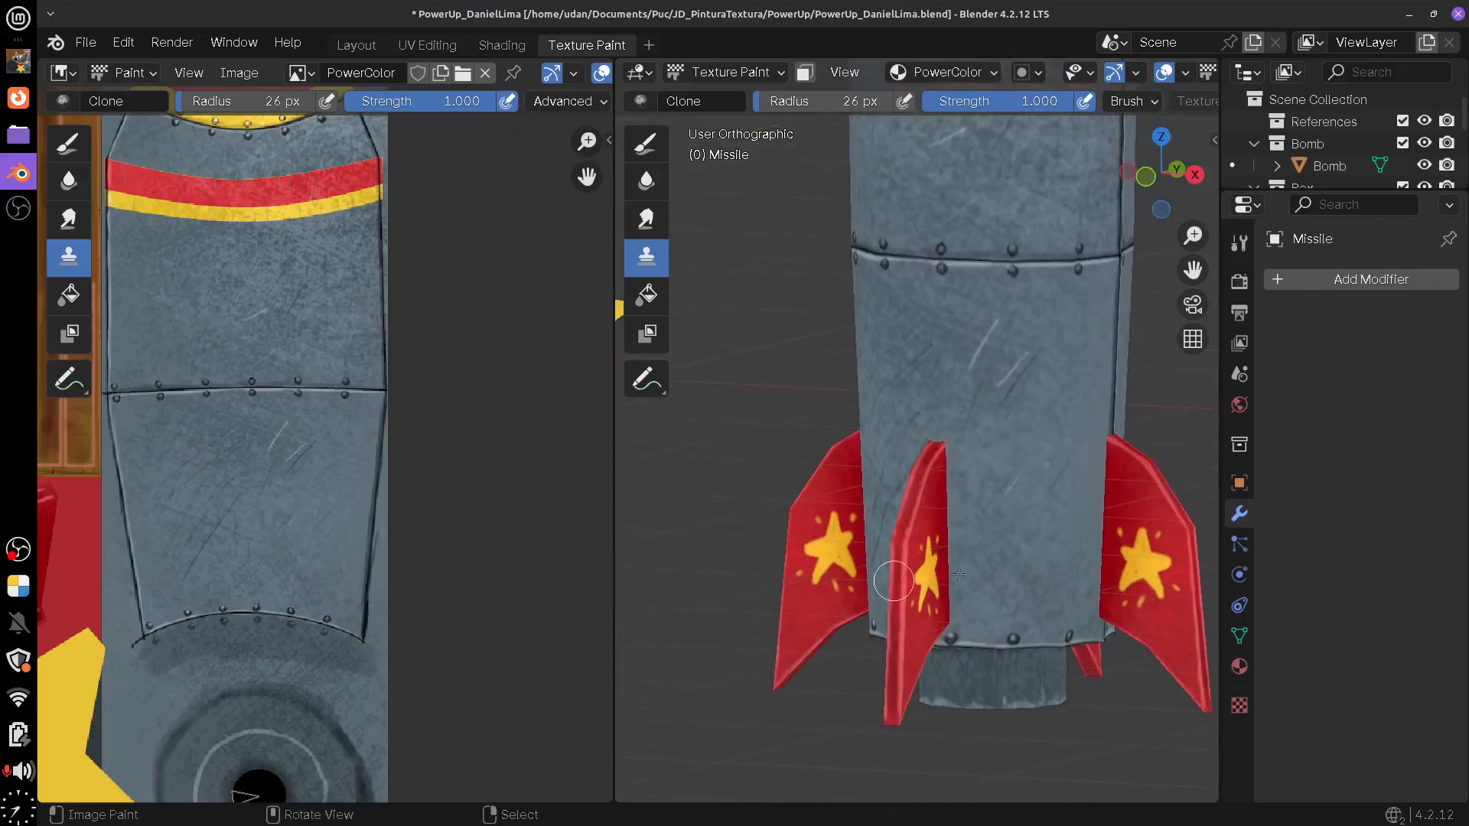
drag(907, 631, 1028, 571)
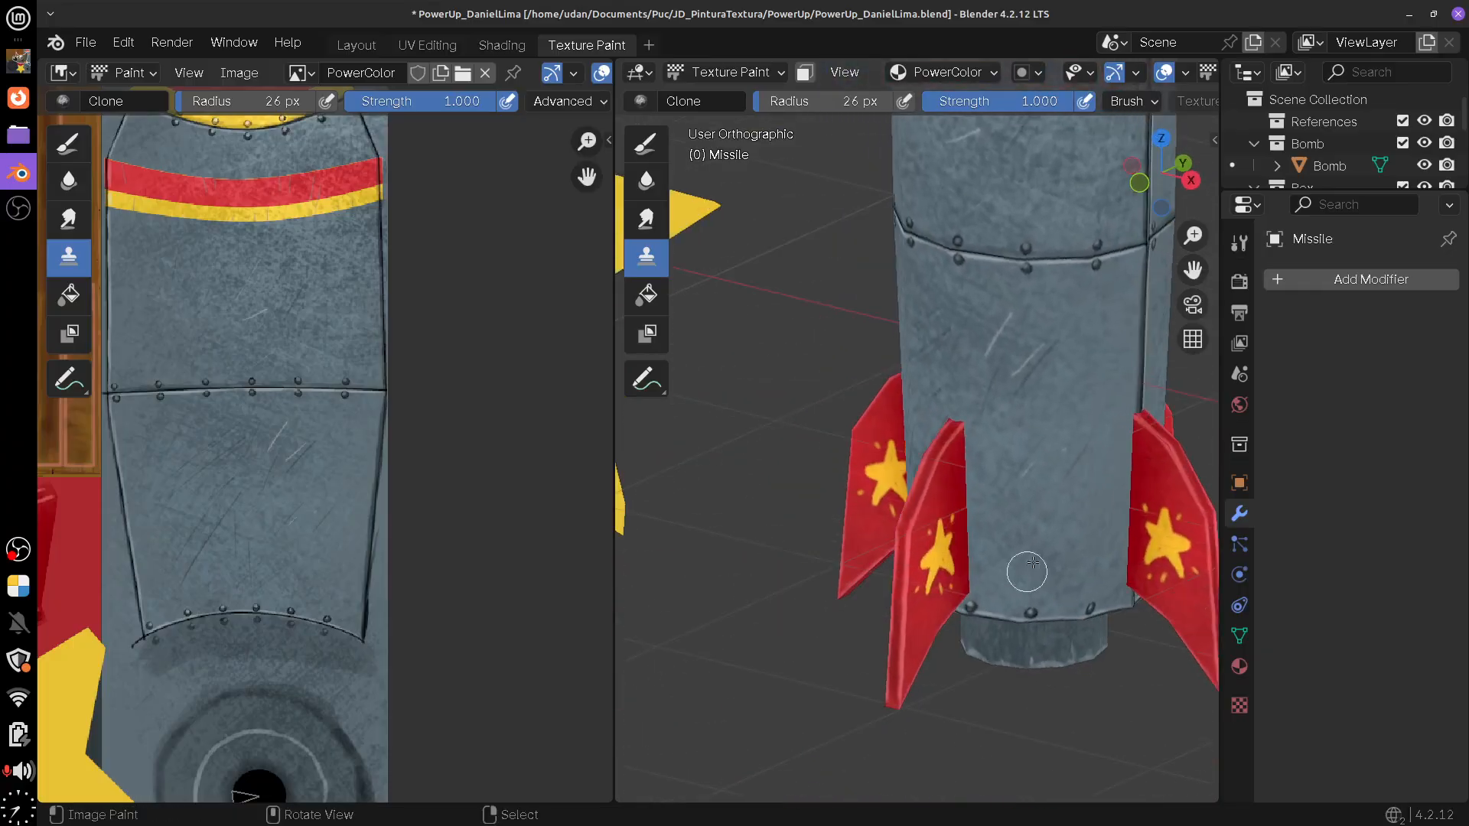
scroll(1035, 534, down, 5)
scroll(1034, 532, up, 2)
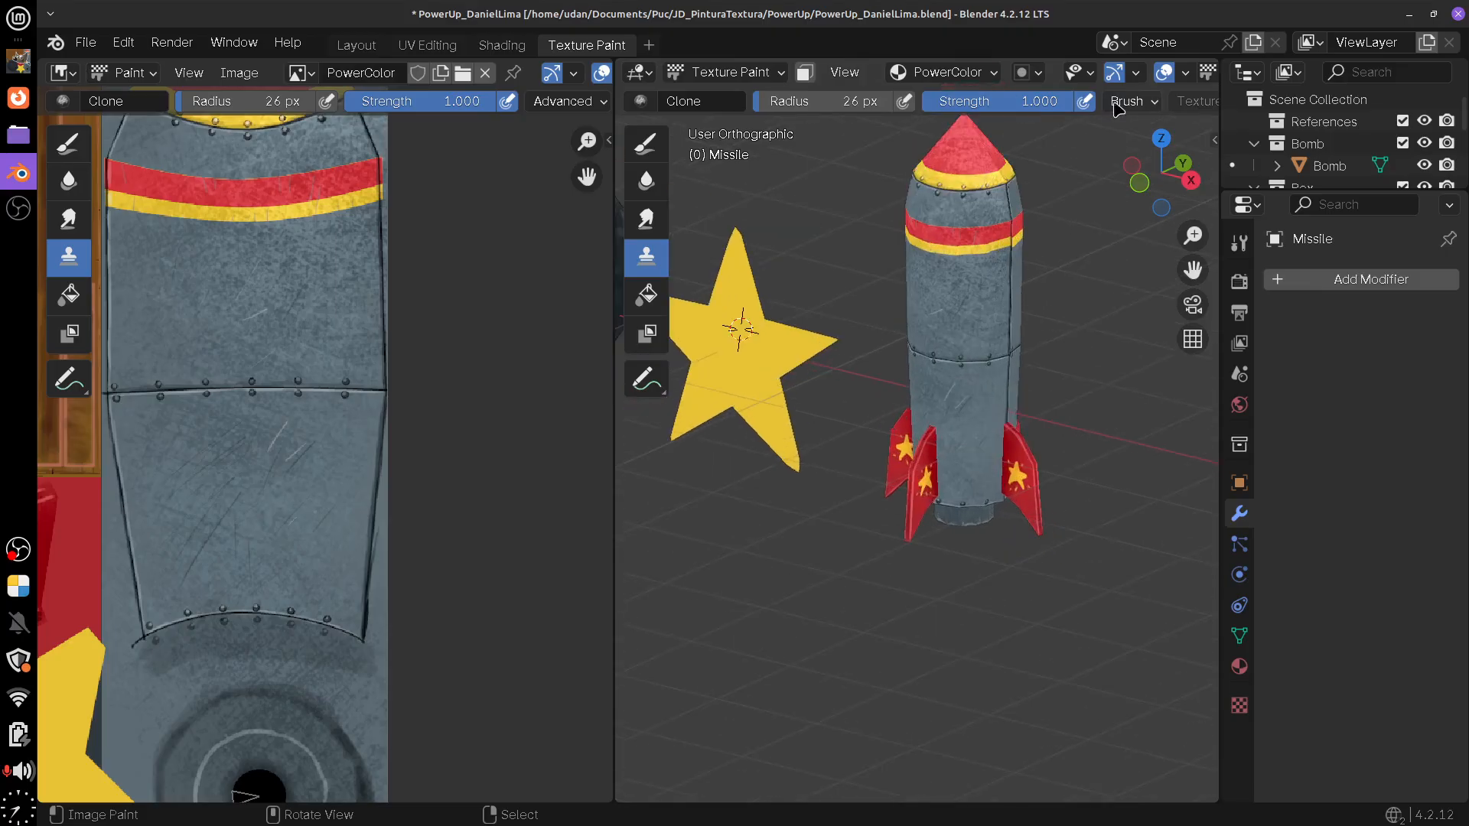
Enable shadows in the viewport shading and review the missile beside the other models and the full texture
scroll(1196, 71, right, 5)
click(1200, 72)
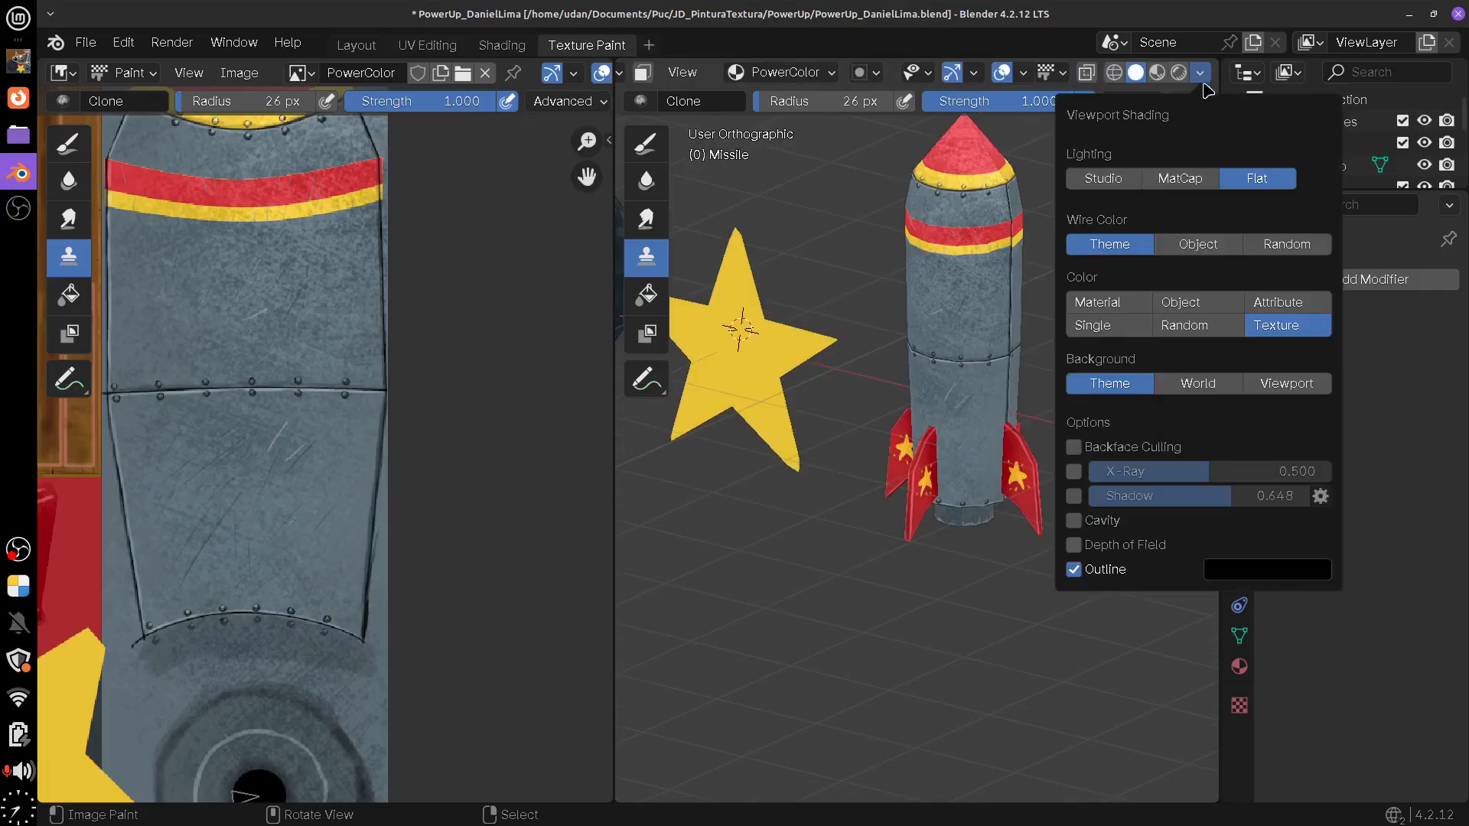
click(1079, 501)
mouse_move(939, 609)
mouse_down()
mouse_move(1099, 515)
mouse_move(987, 531)
mouse_move(1046, 352)
mouse_up()
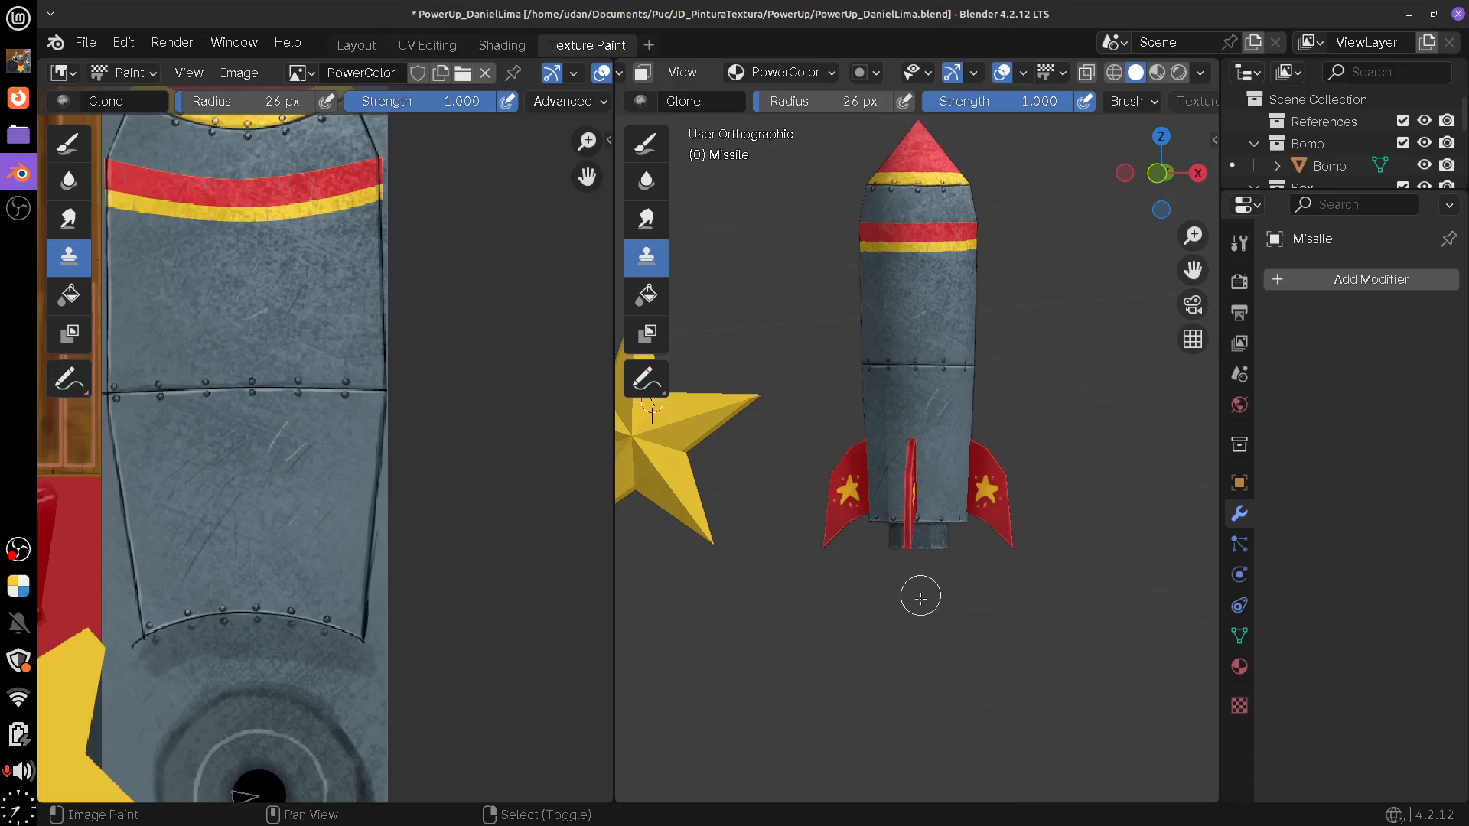
mouse_move(918, 594)
mouse_down()
mouse_move(1027, 602)
mouse_move(998, 644)
mouse_up()
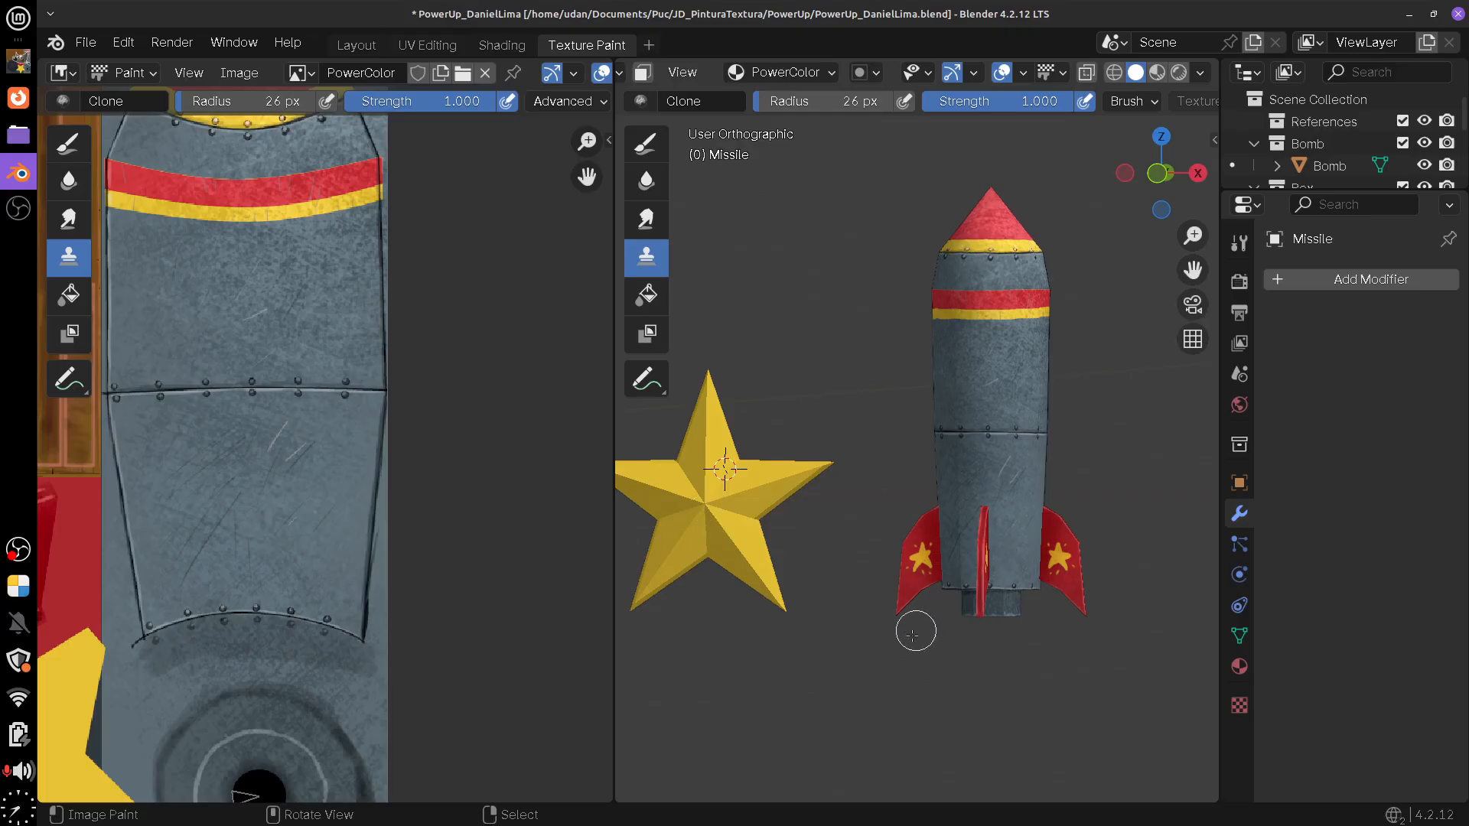
scroll(911, 639, down, 5)
scroll(417, 589, down, 4)
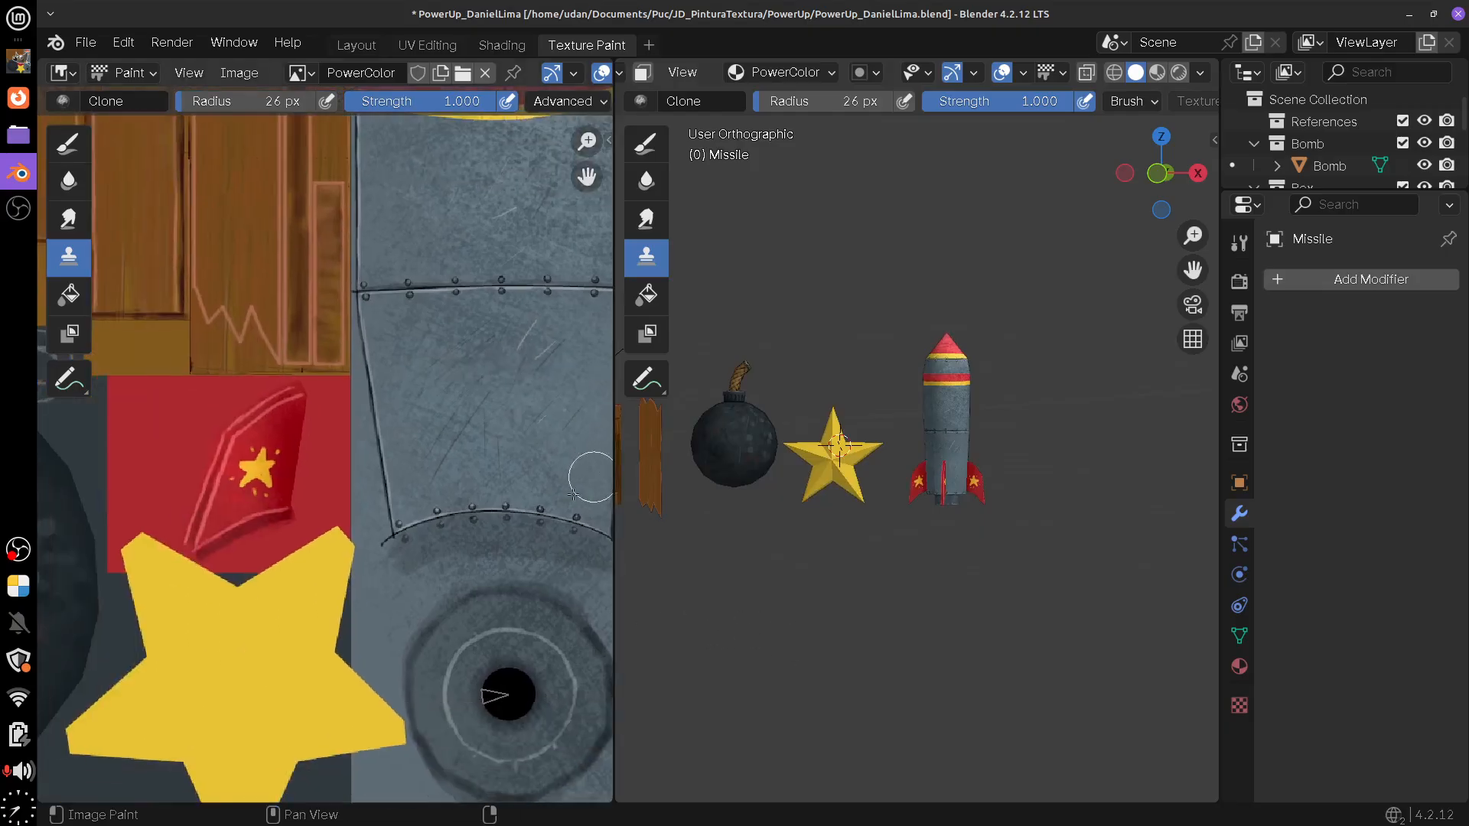
scroll(462, 570, down, 3)
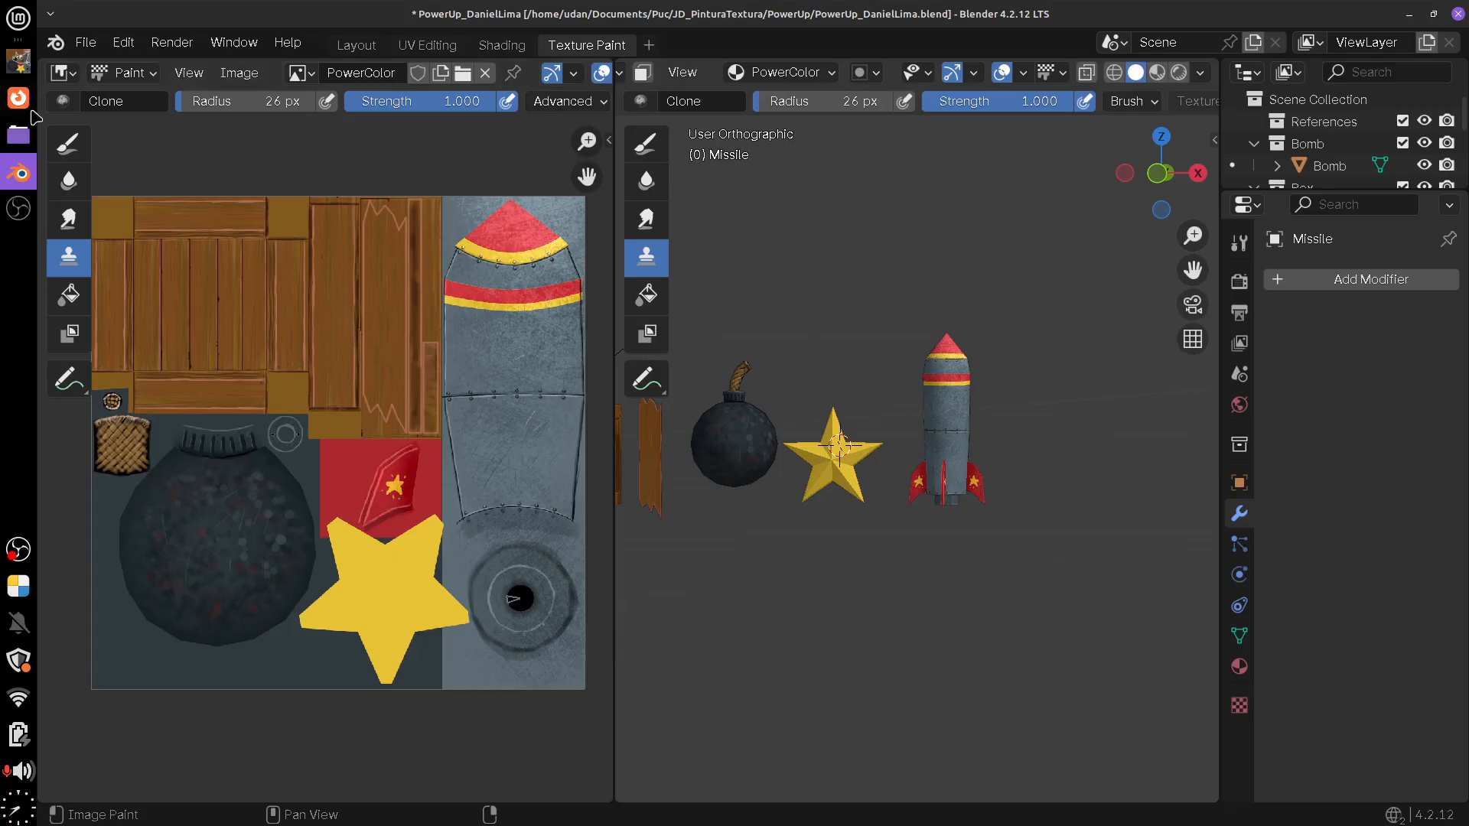
Switch to GIMP, choose the A - 13b Airbrush brush and open it in the Brush Editor, clear of the tool options
ctrl+click(137, 198)
click(26, 109)
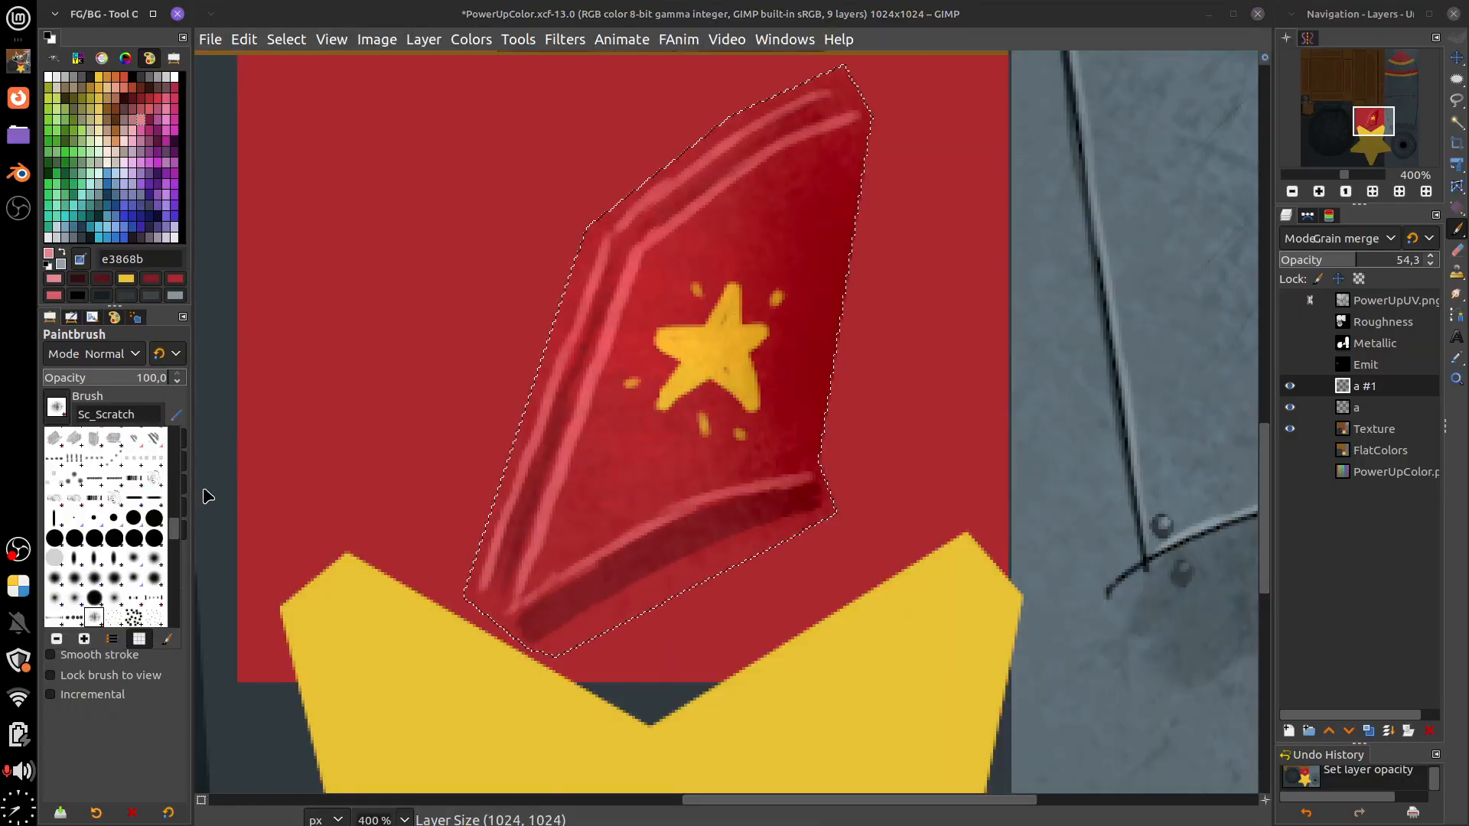
drag(176, 530, 175, 458)
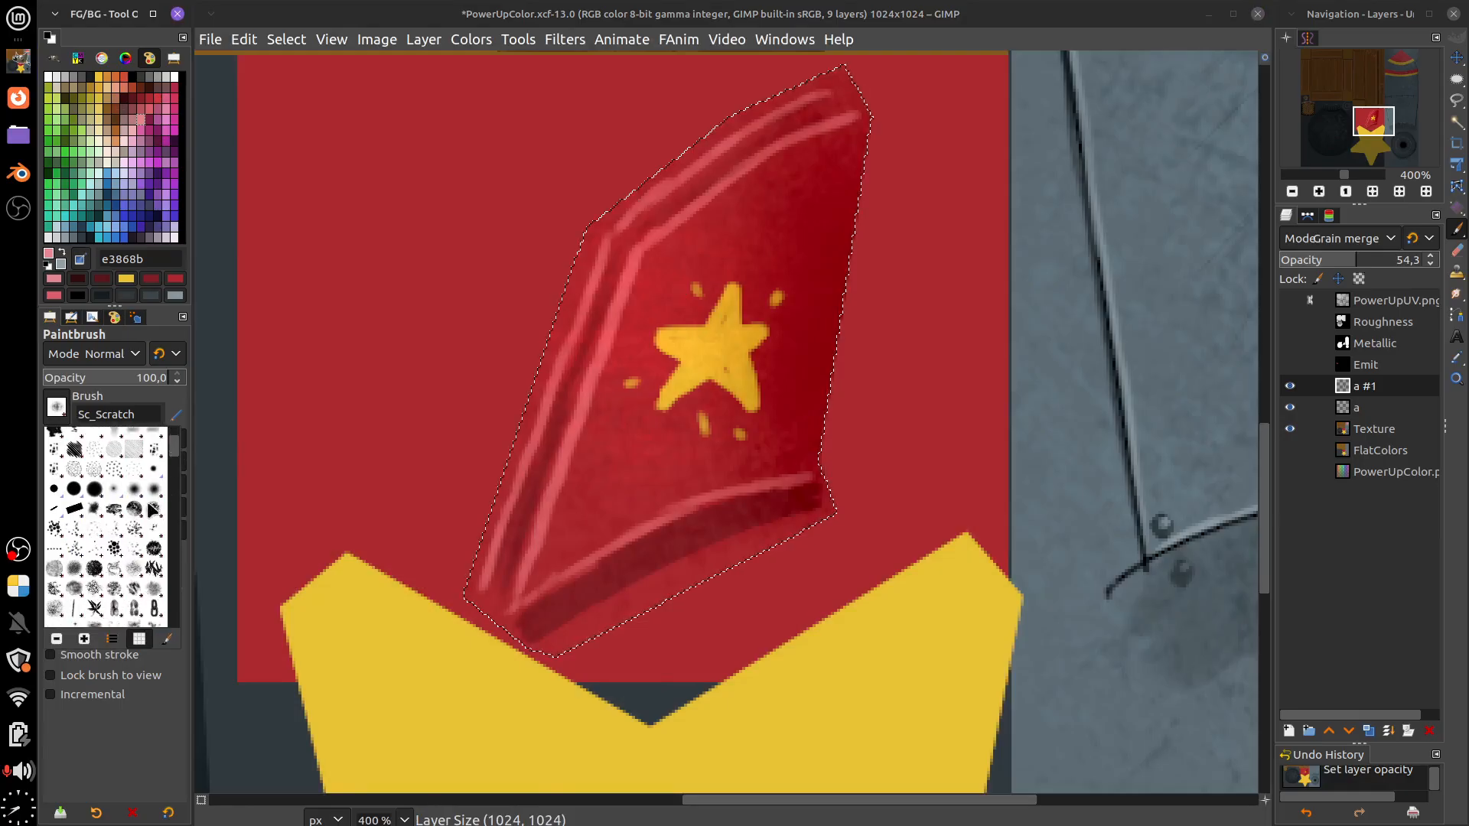
click(114, 490)
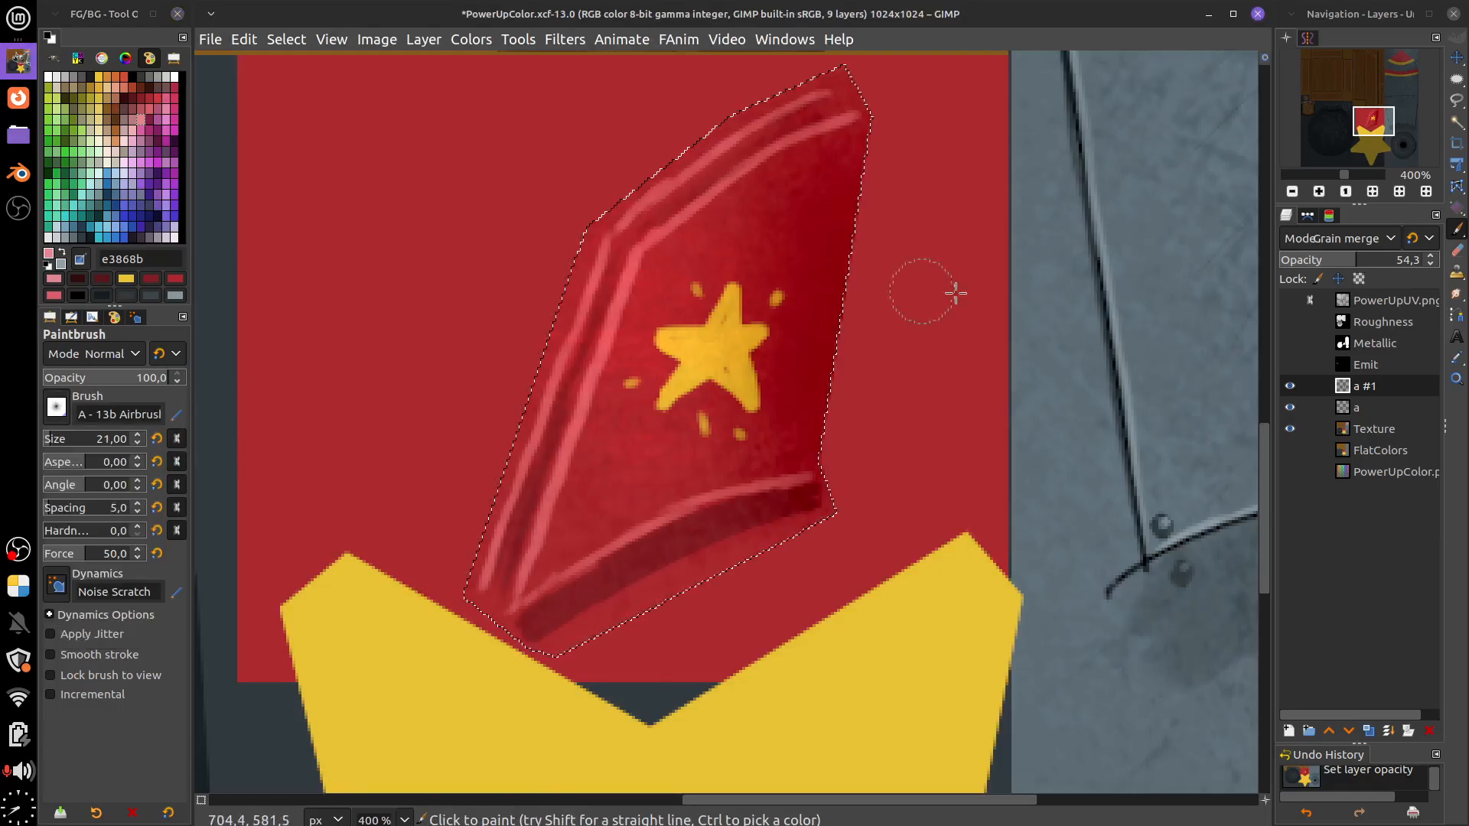
click(176, 413)
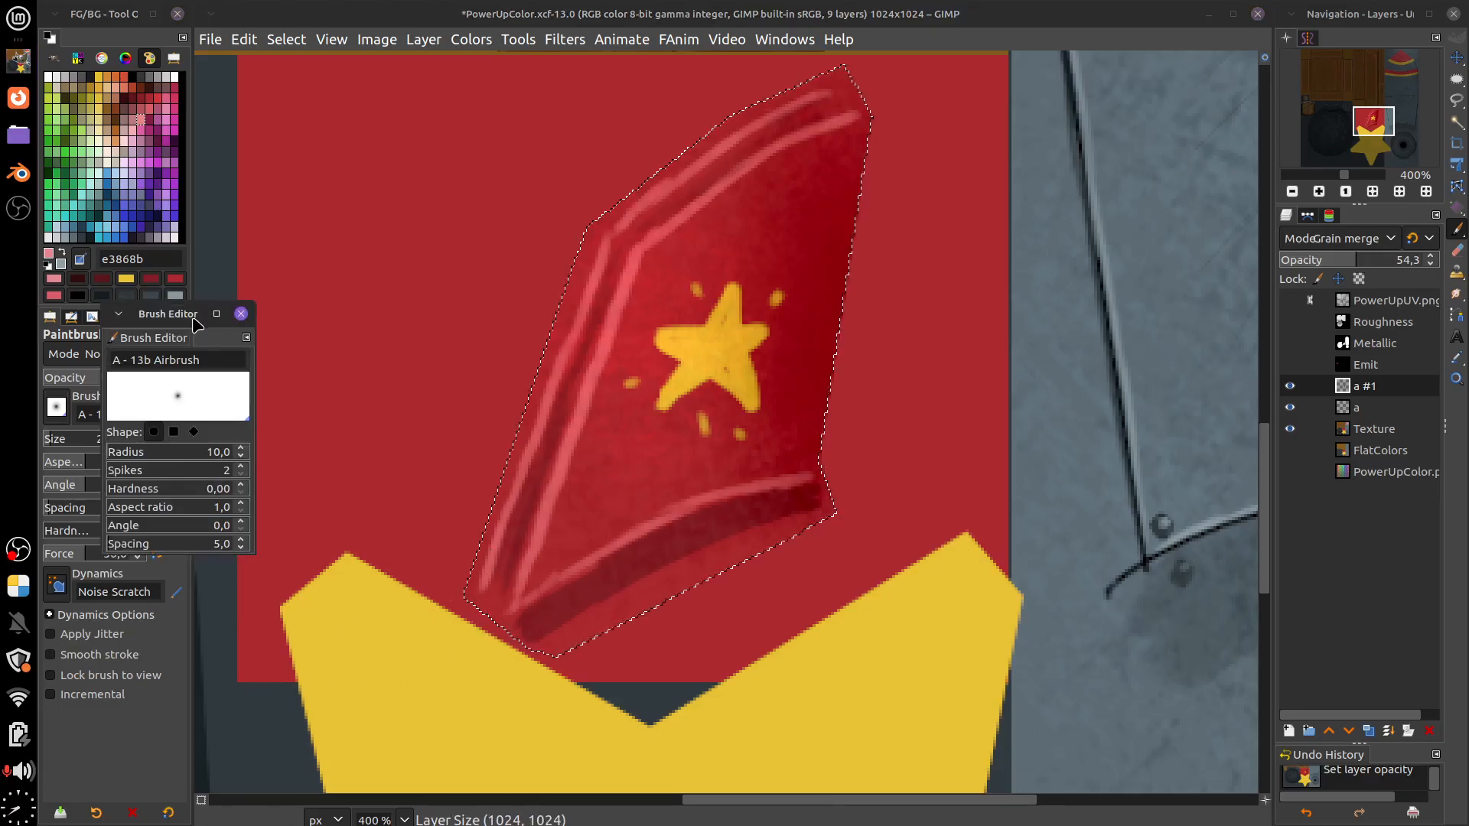
drag(196, 324, 737, 83)
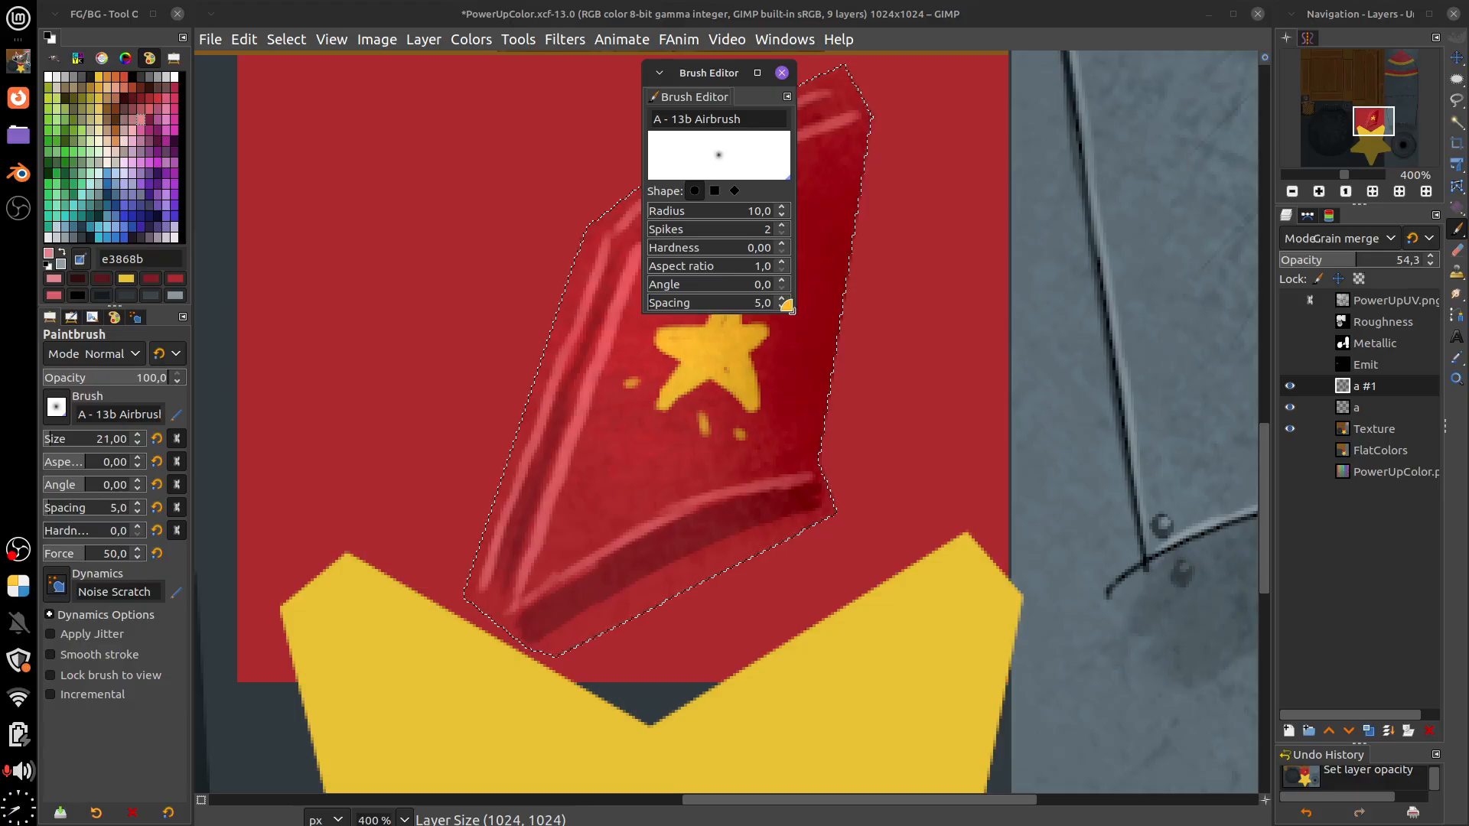
Enlarge the Brush Editor, set the airbrush's radius to 306.3 and hardness to 0.81, and close the editor
mouse_move(788, 306)
mouse_down()
mouse_move(1017, 566)
mouse_move(989, 550)
mouse_up()
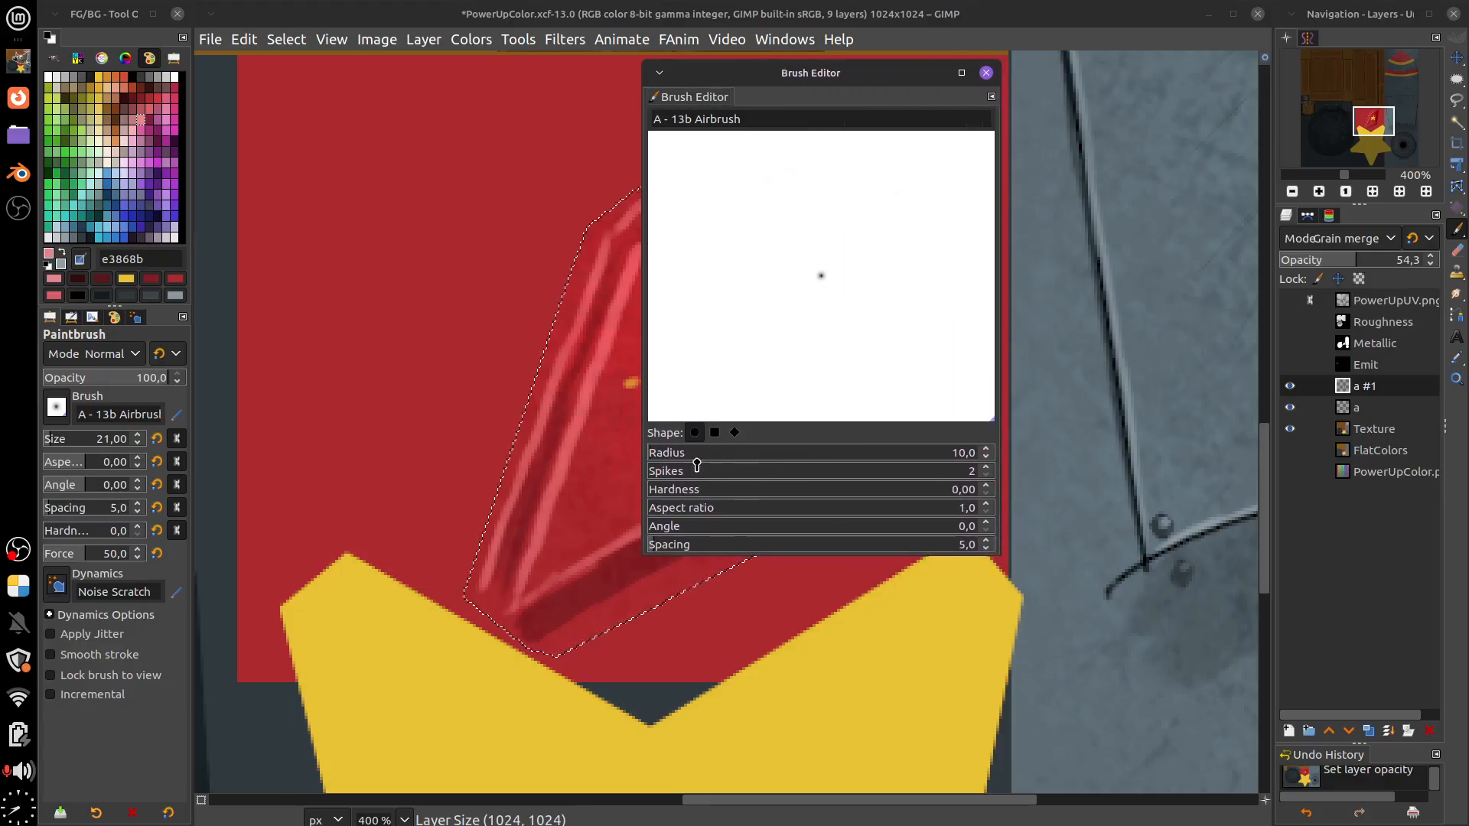
drag(697, 463, 767, 462)
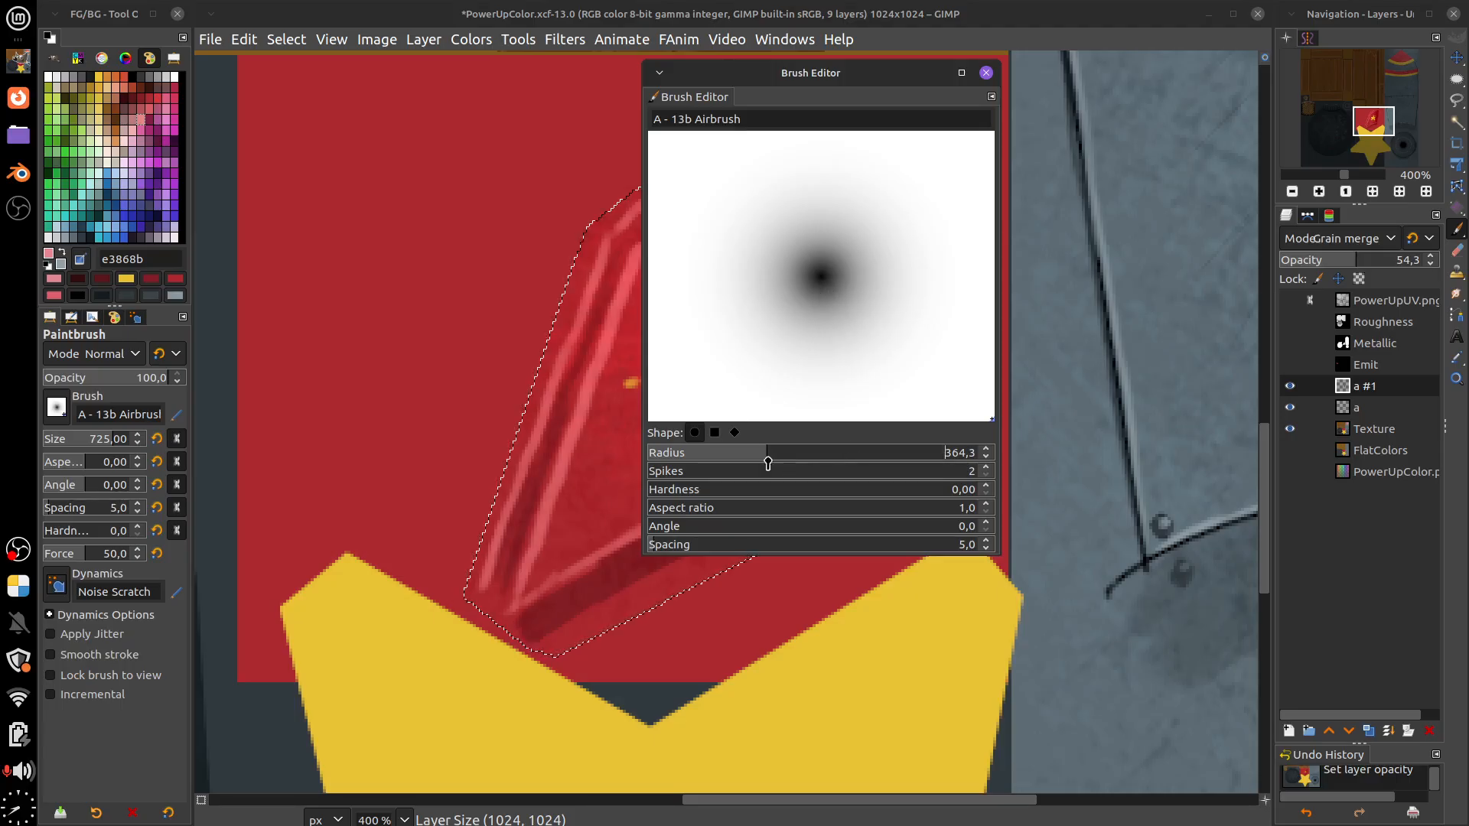
mouse_move(767, 463)
mouse_down()
mouse_move(748, 463)
mouse_move(787, 470)
mouse_move(757, 493)
mouse_move(691, 494)
mouse_move(780, 496)
mouse_move(920, 531)
mouse_move(868, 497)
mouse_move(907, 508)
mouse_up()
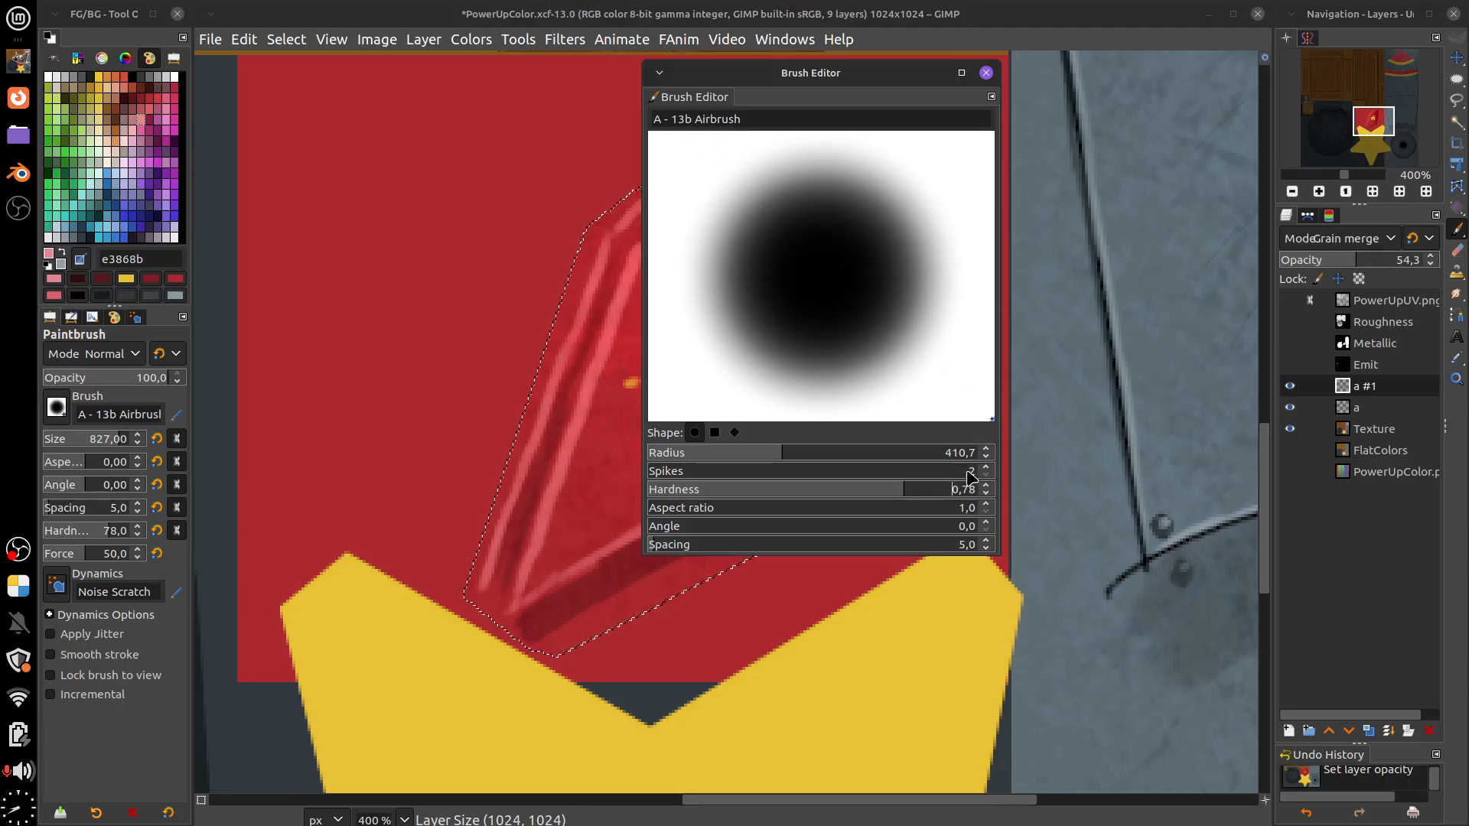
mouse_move(906, 490)
mouse_down()
mouse_move(961, 489)
mouse_move(956, 510)
mouse_up()
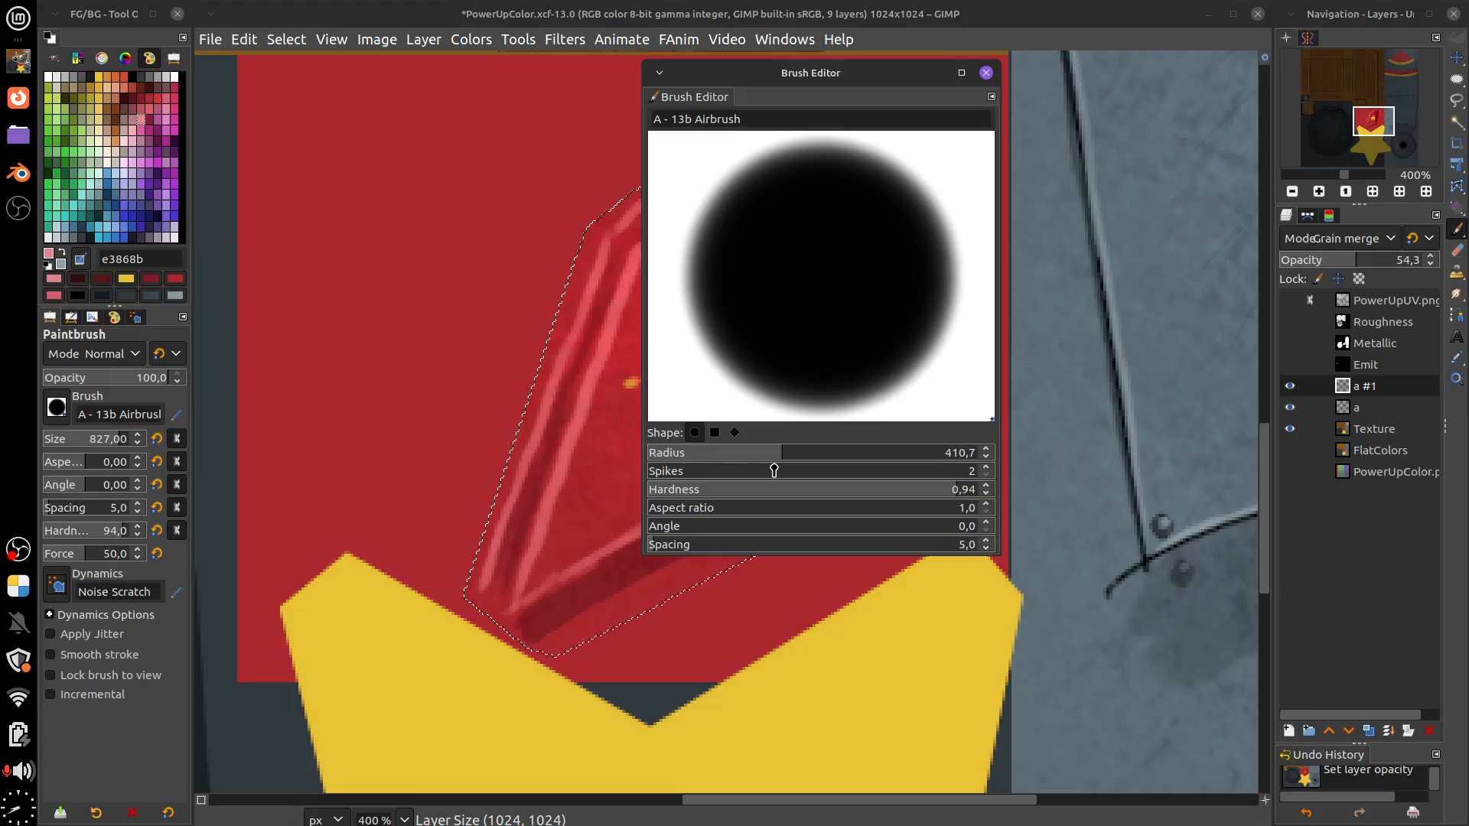
drag(767, 454, 748, 459)
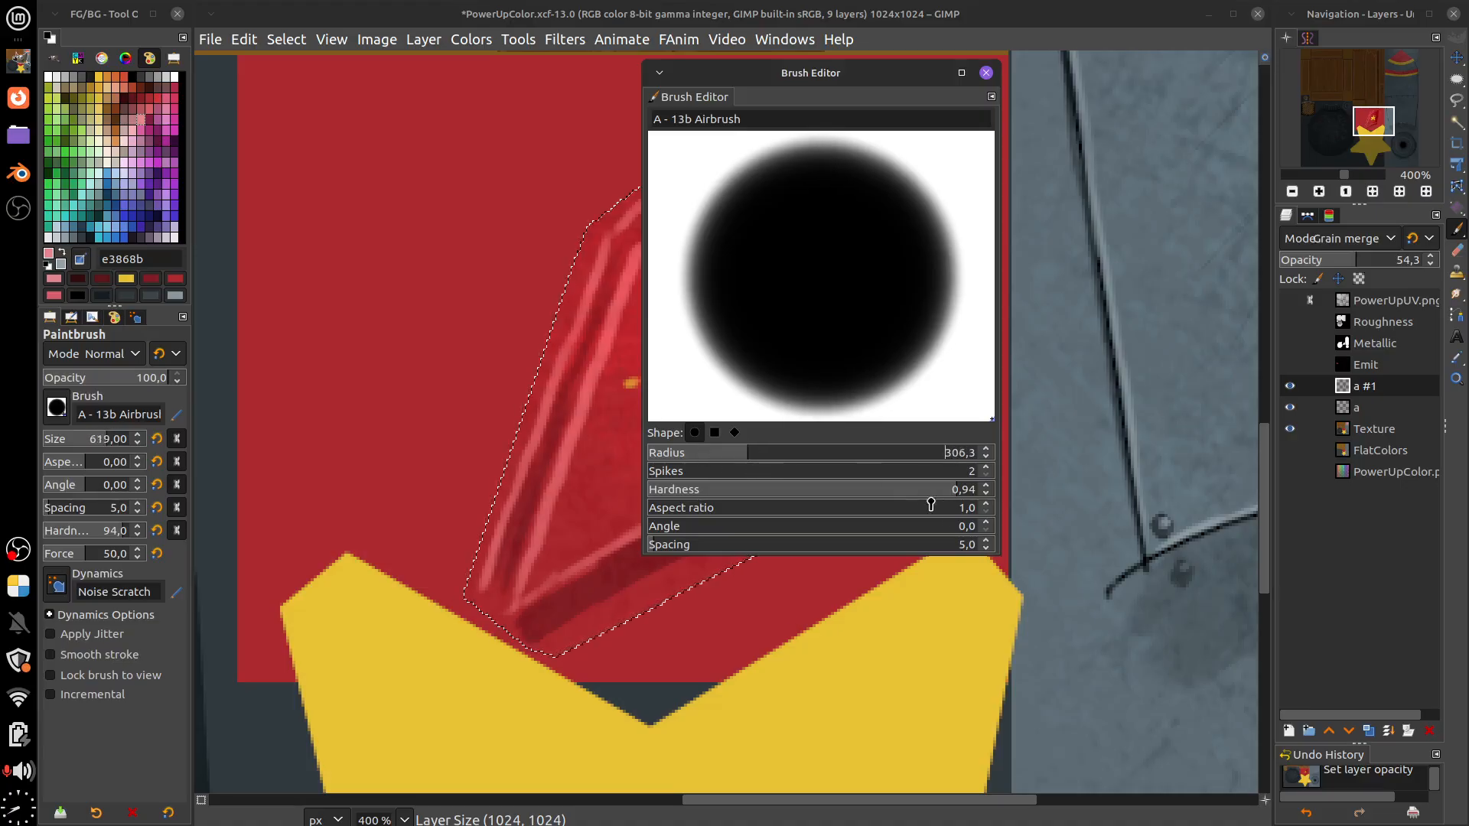
drag(931, 504, 918, 505)
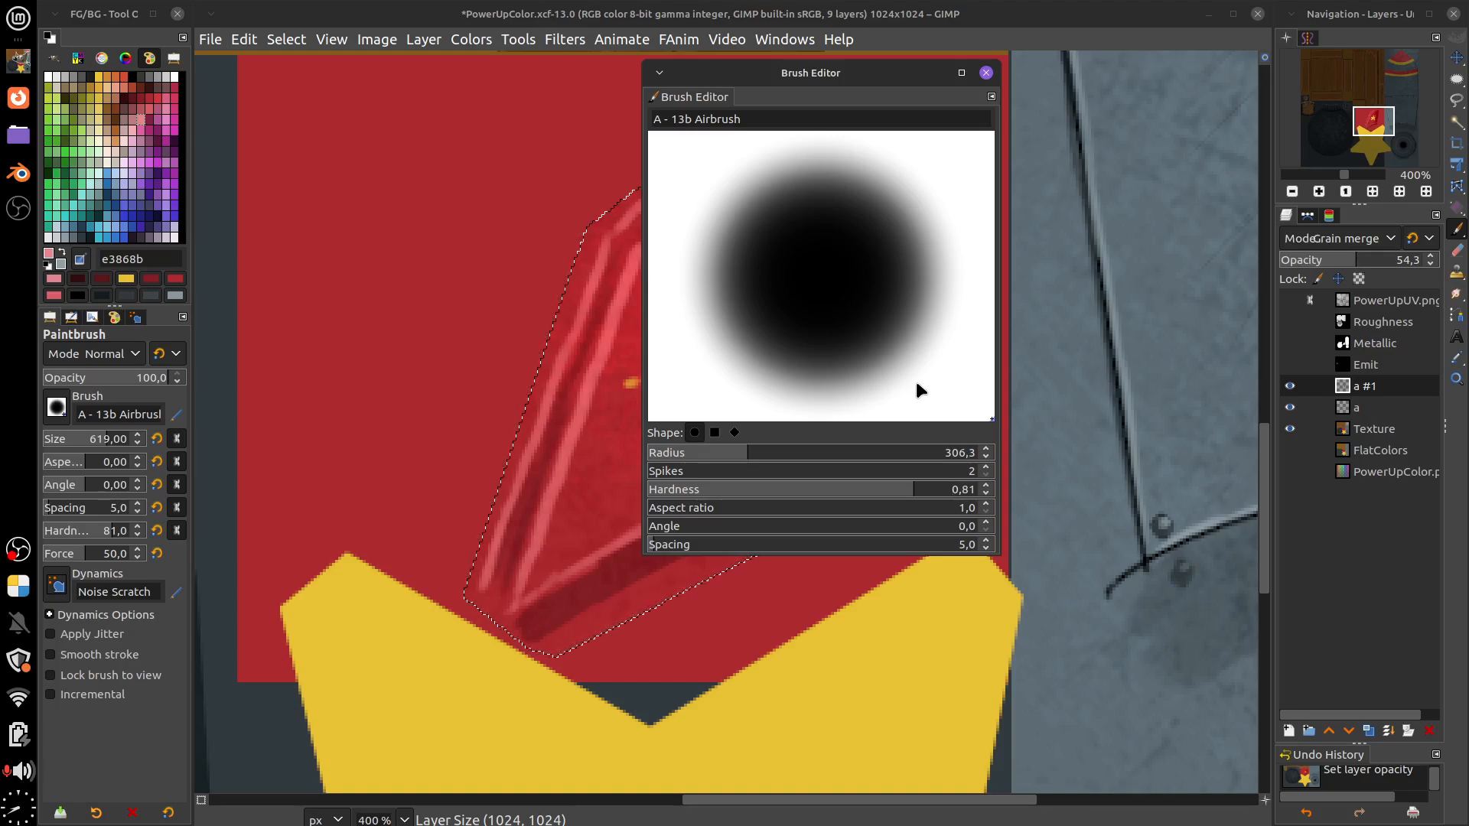
click(56, 406)
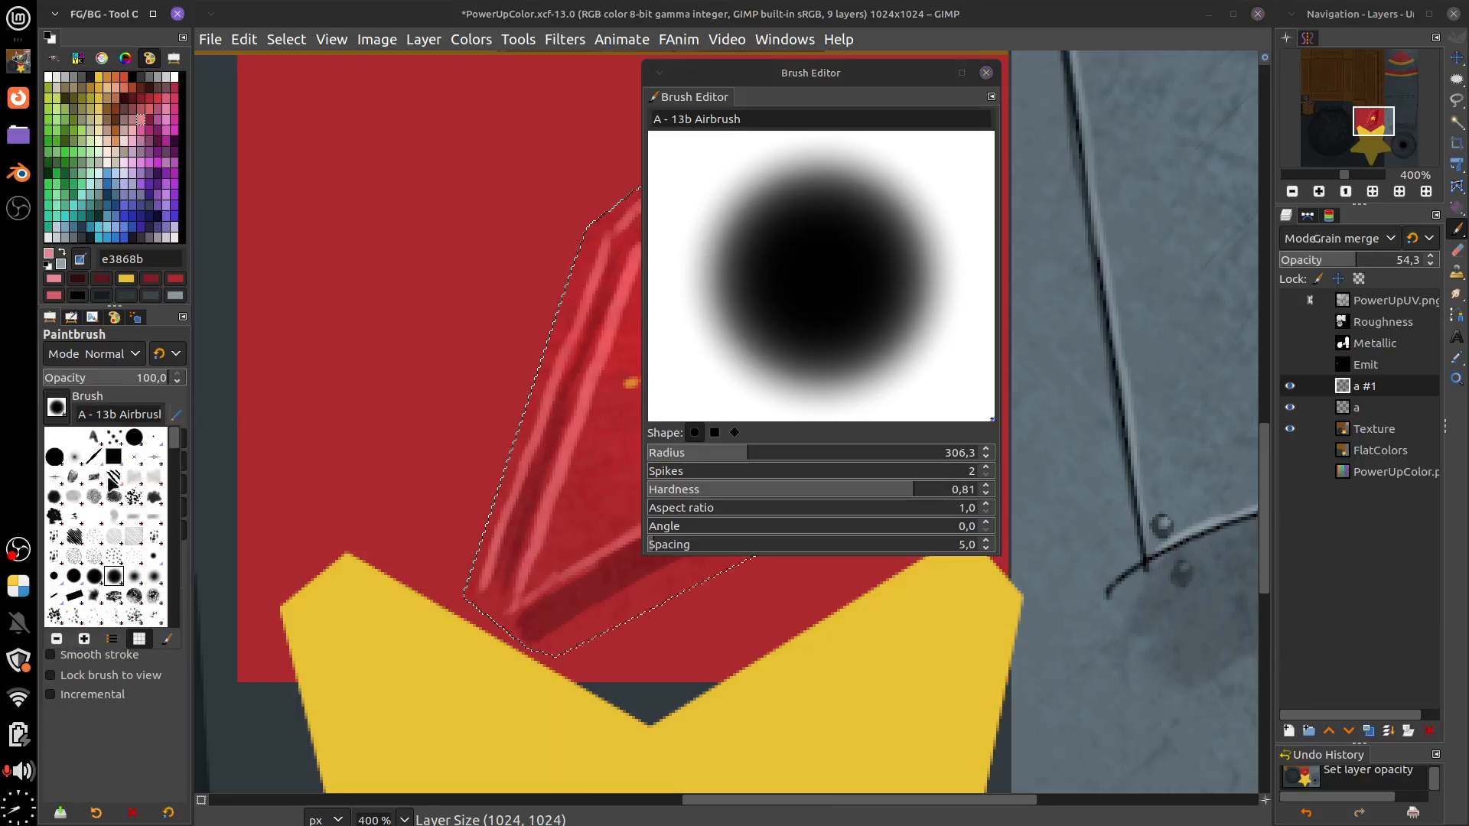
click(987, 72)
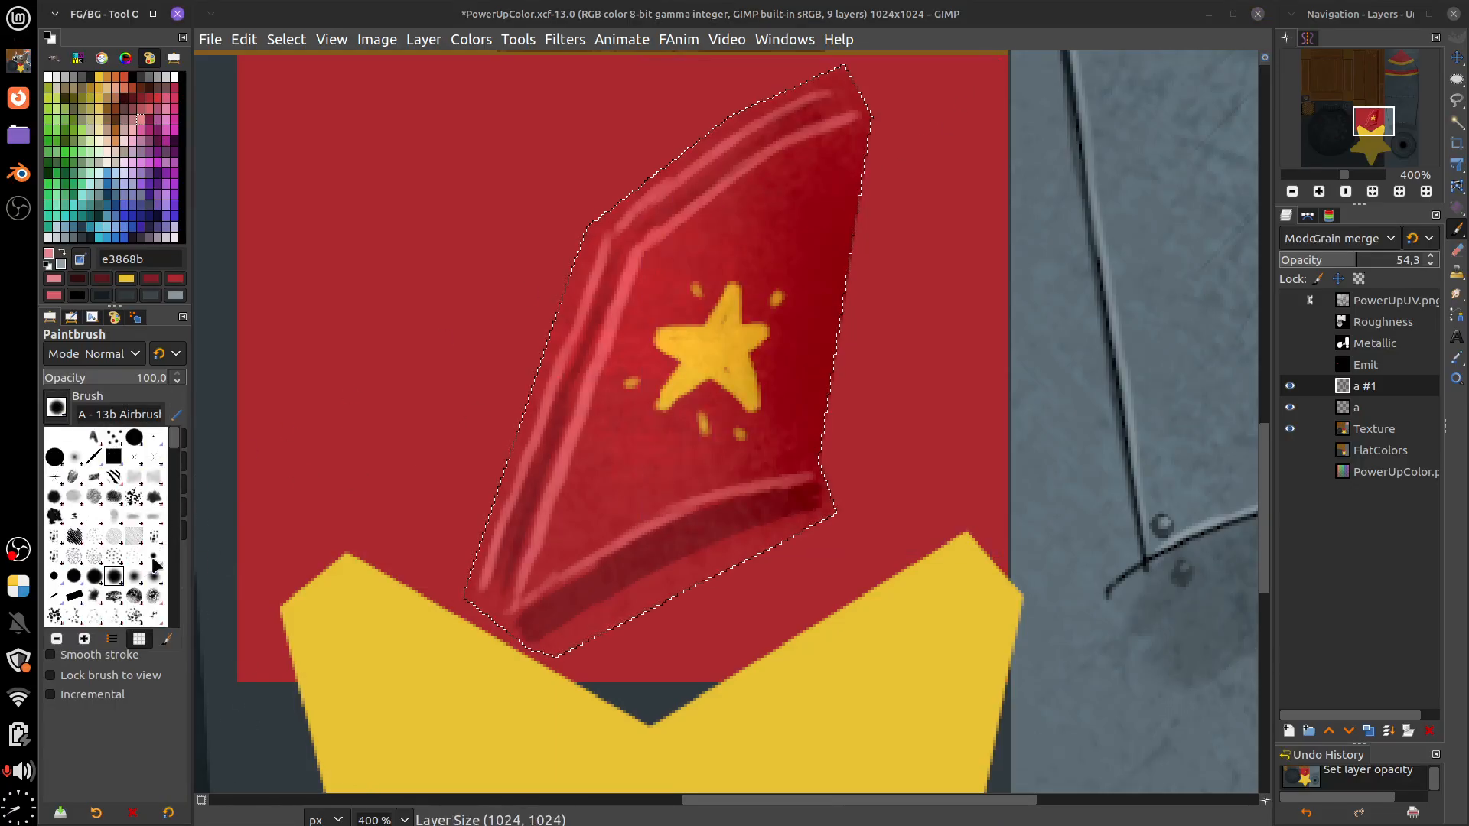
Choose the A-2 Dynamic brush and give it a jitter amount of 1.35 and a spacing of 49
double_click(148, 624)
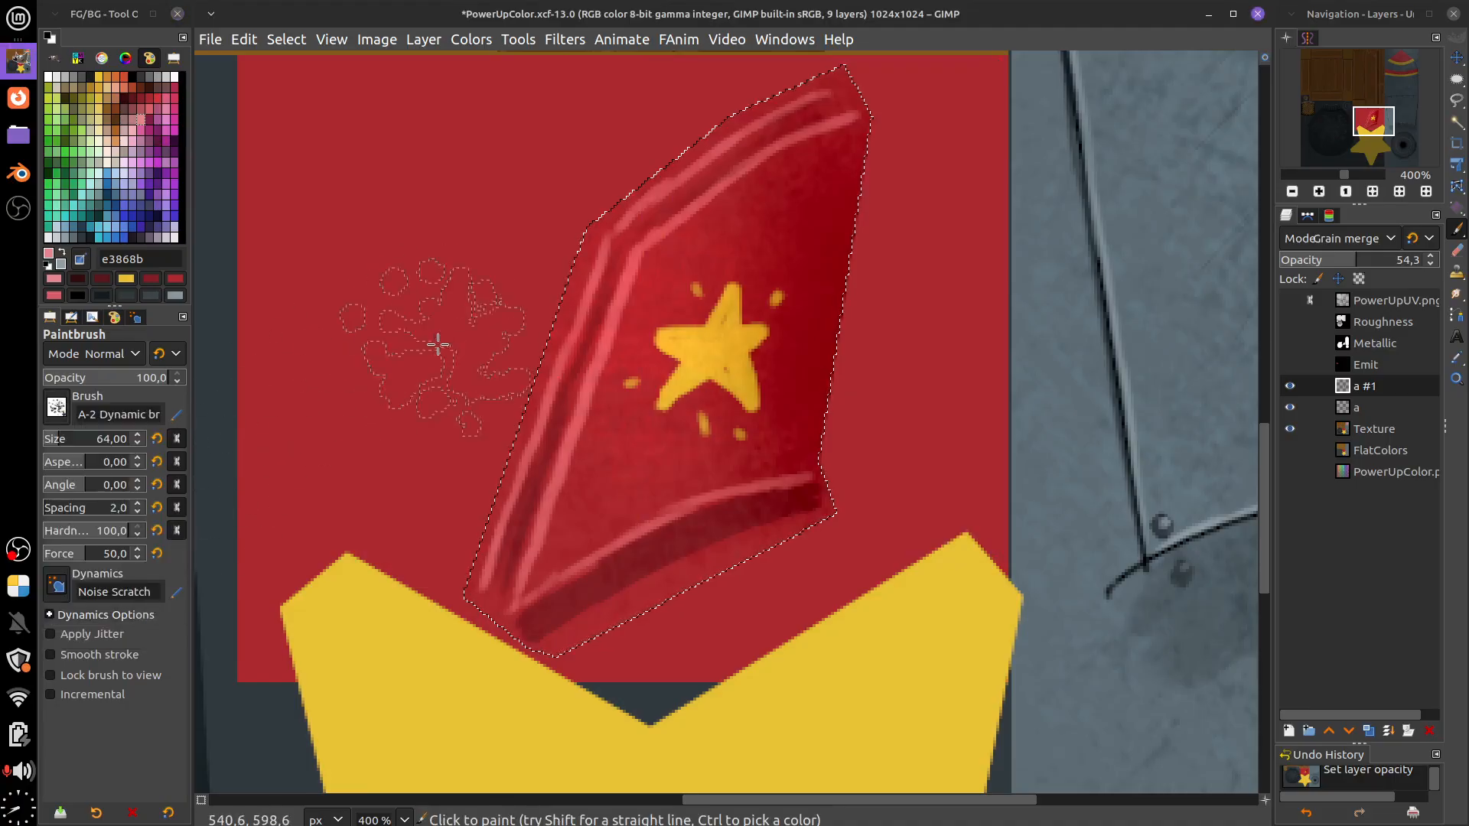
drag(918, 368, 1036, 476)
key(ctrl+z)
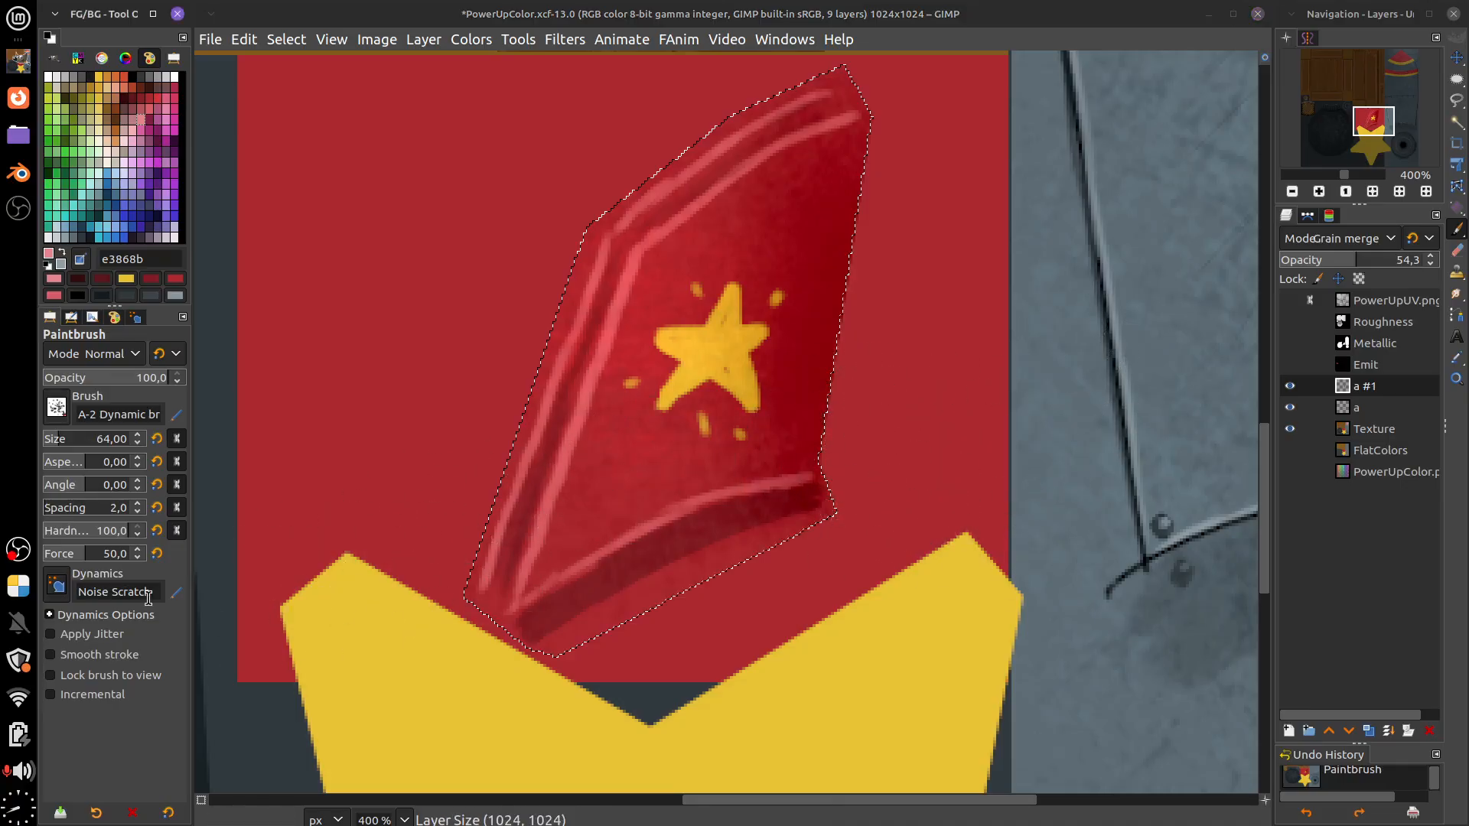
click(90, 634)
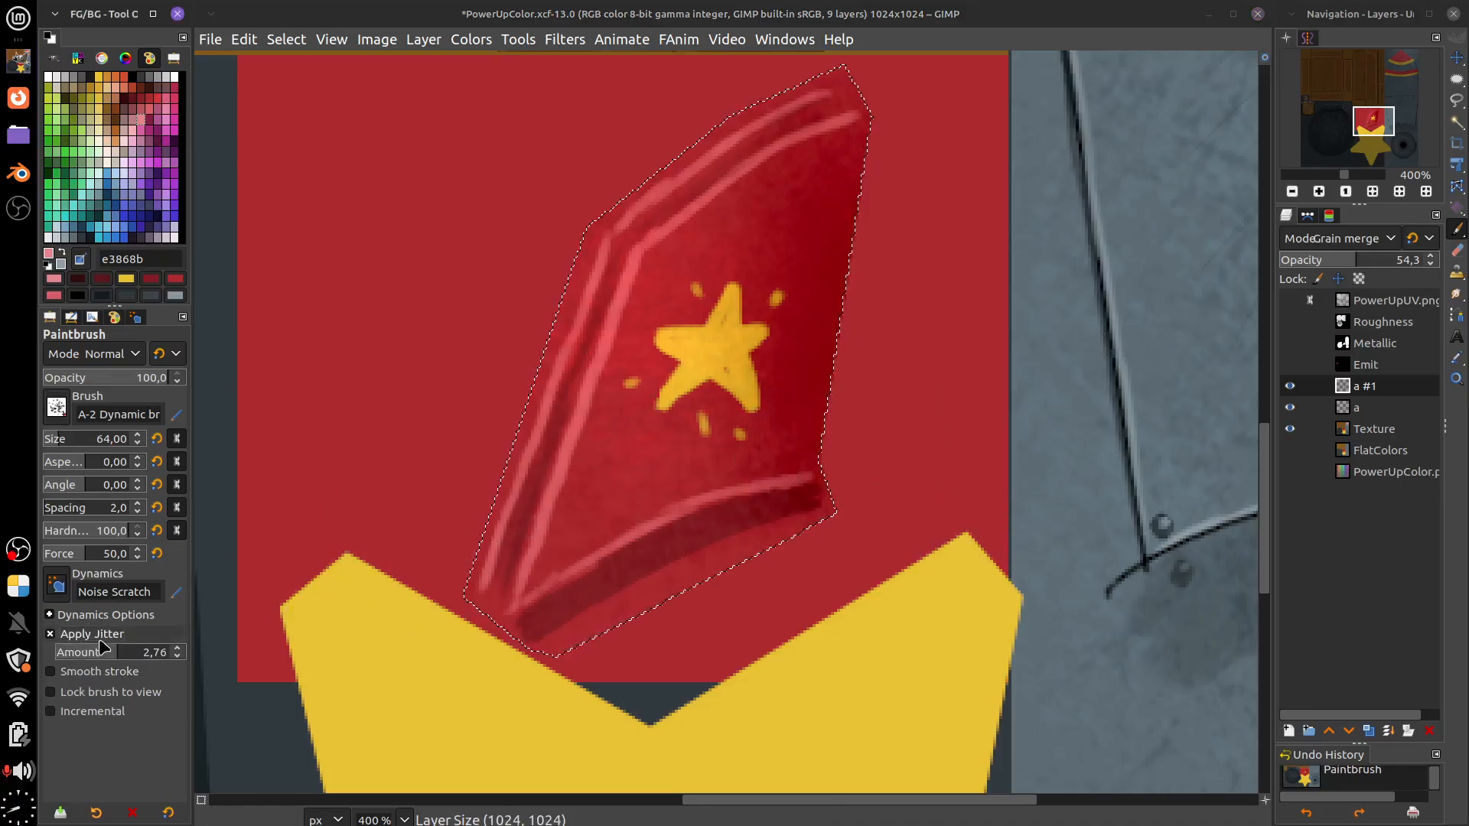
drag(134, 662, 81, 656)
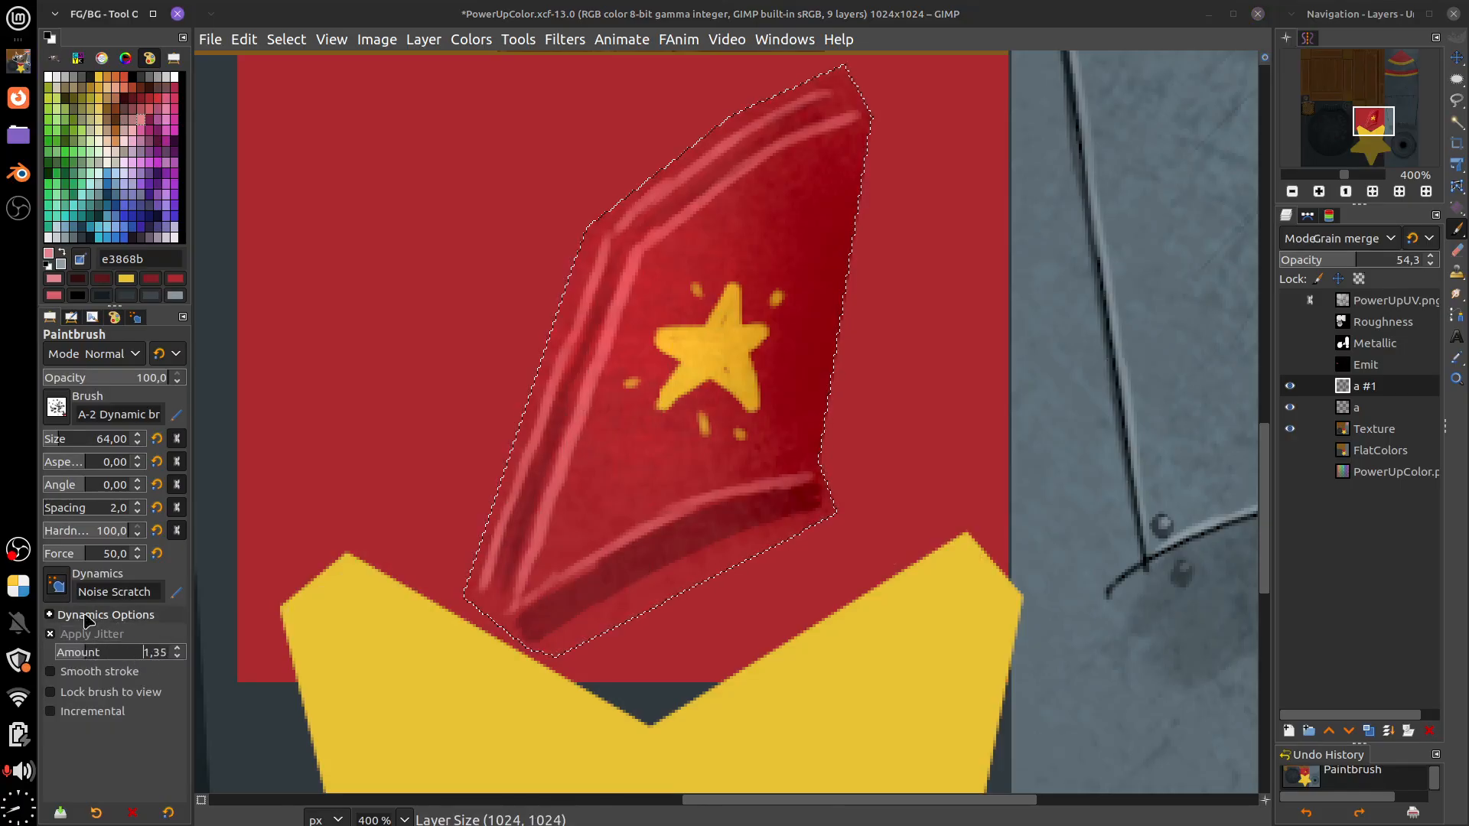
click(78, 511)
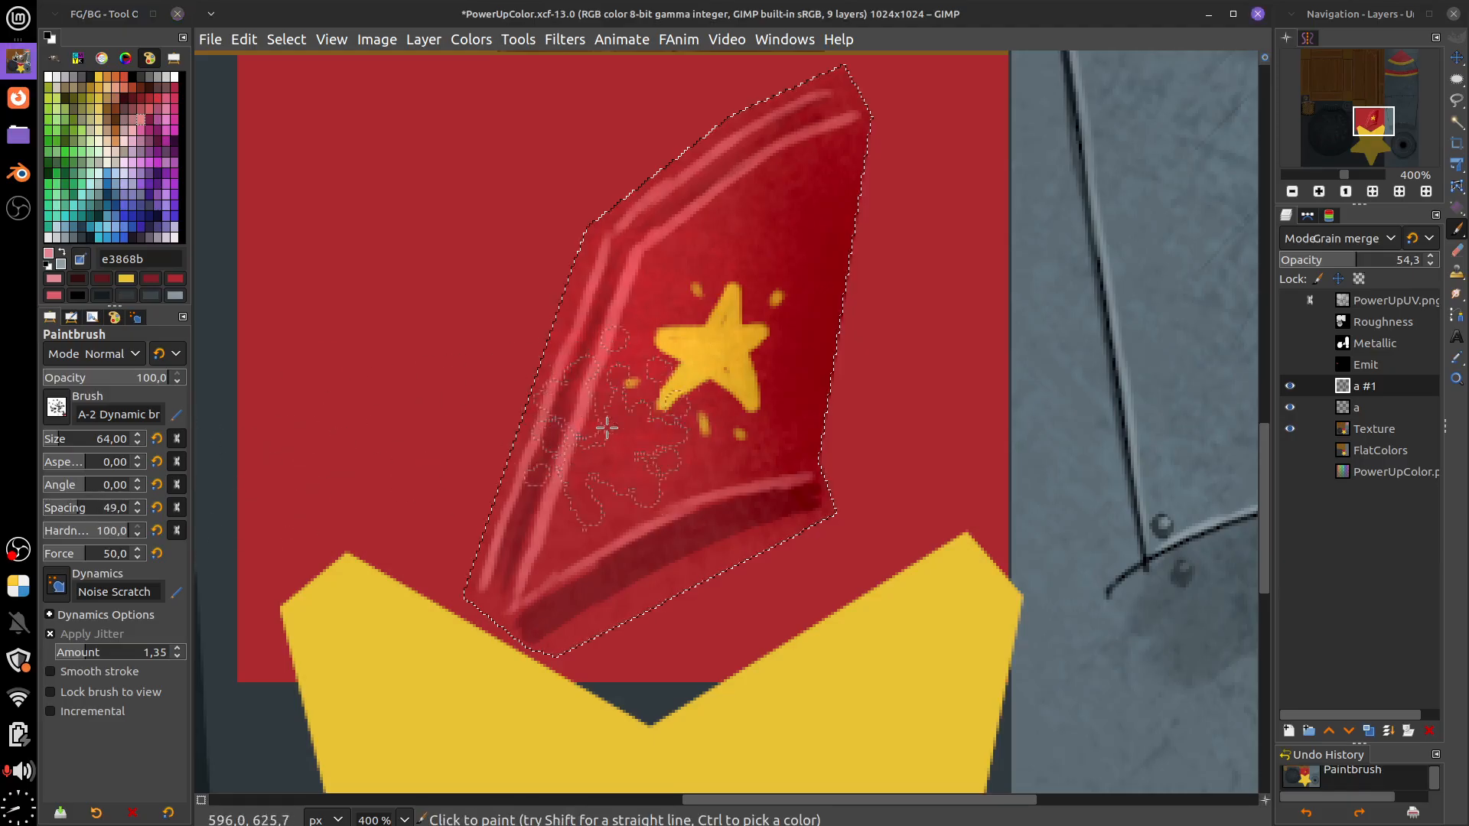
Reduce the brush size to 9, trying and undoing a dab on the fin along the way
key(bracketleft)
key(bracketleft)
key(bracketleft)
key(bracketleft)
key(bracketleft)
key(bracketleft)
key(bracketleft)
key(bracketleft)
key(bracketleft)
key(bracketleft)
key(bracketleft)
key(bracketleft)
key(bracketleft)
key(bracketleft)
key(bracketleft)
key(bracketleft)
key(bracketleft)
key(bracketleft)
key(bracketleft)
key(bracketleft)
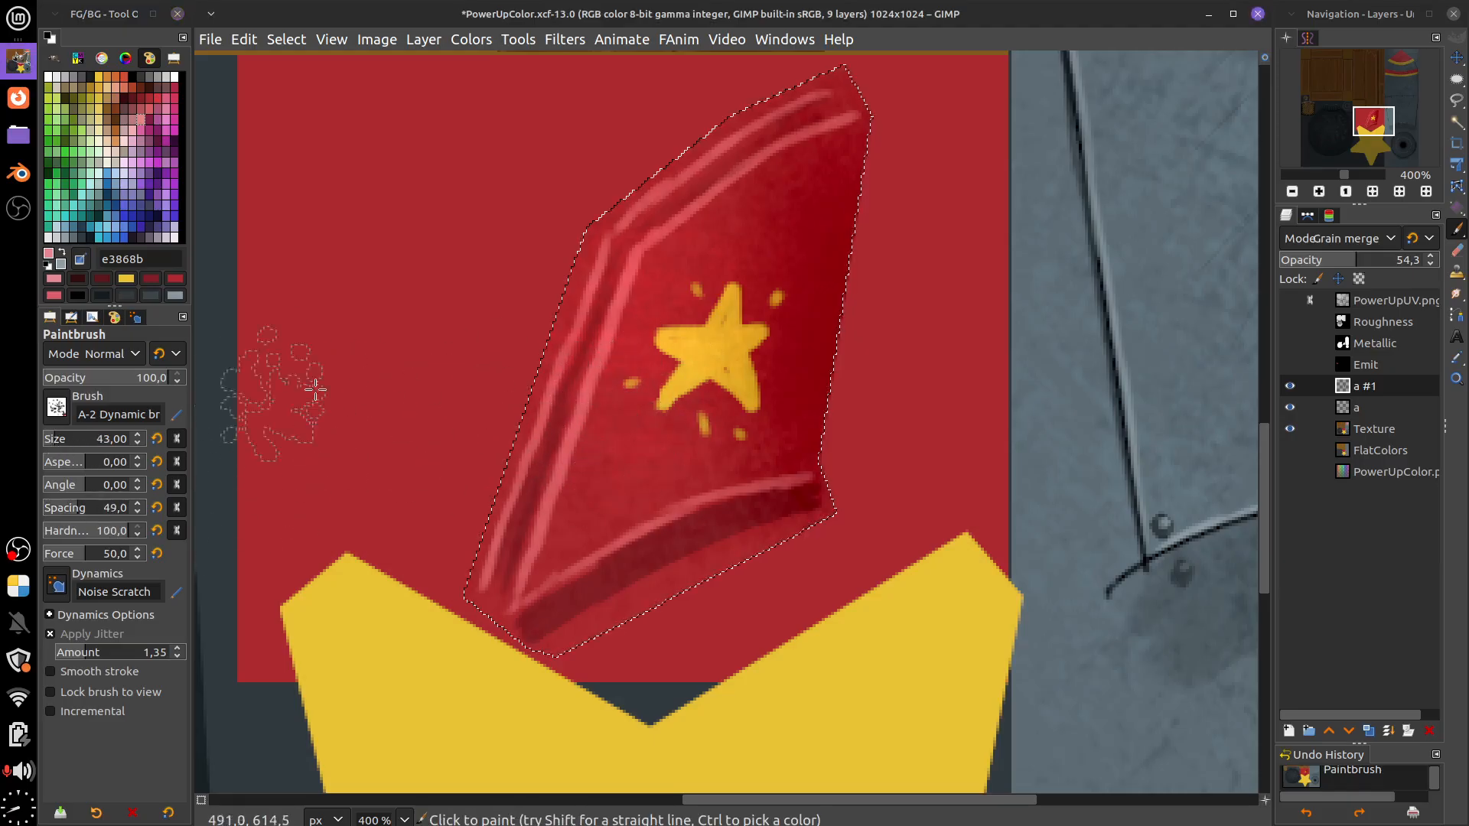
click(623, 371)
key(ctrl+z)
click(49, 444)
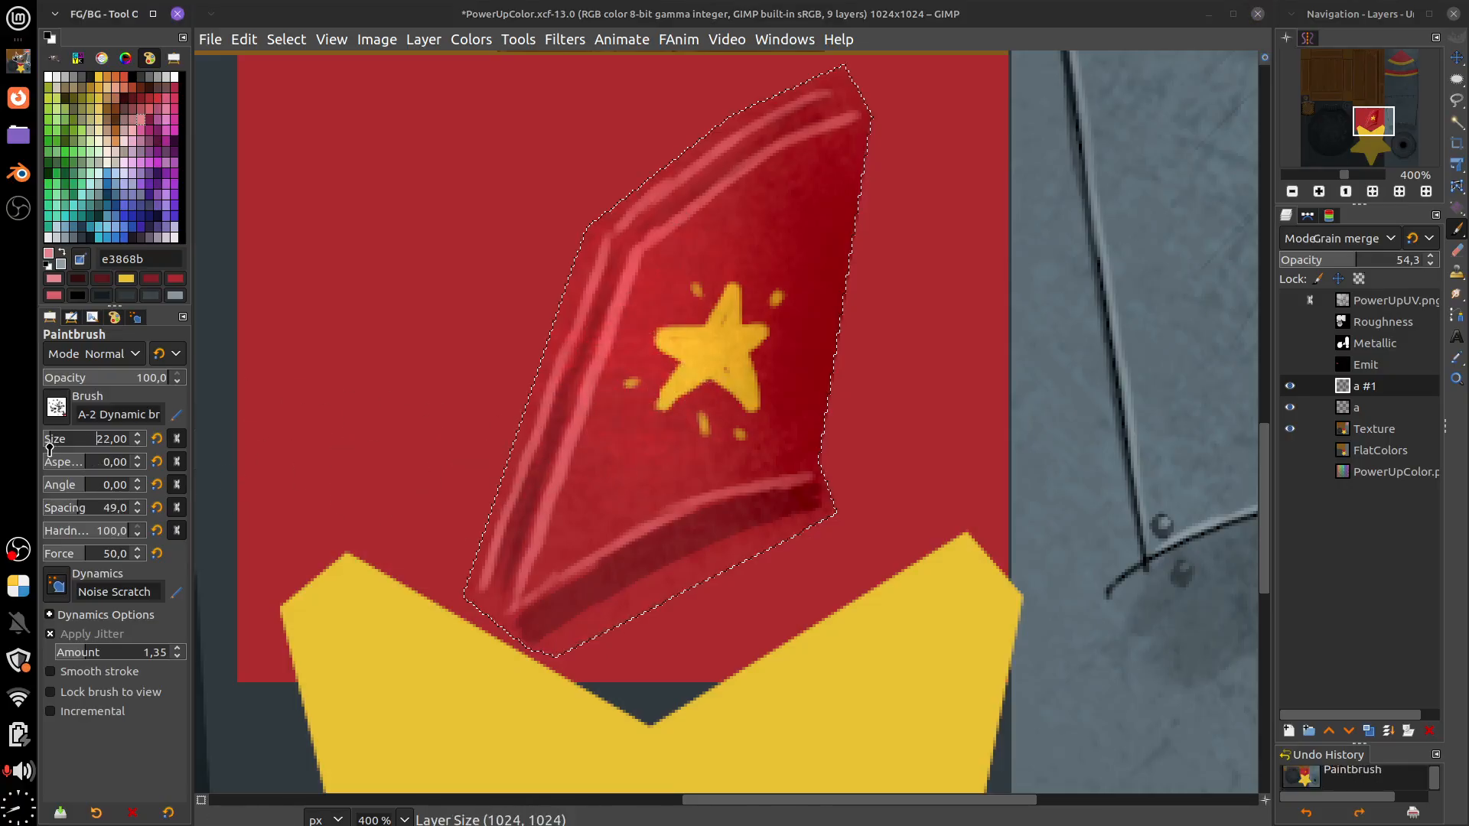
click(46, 444)
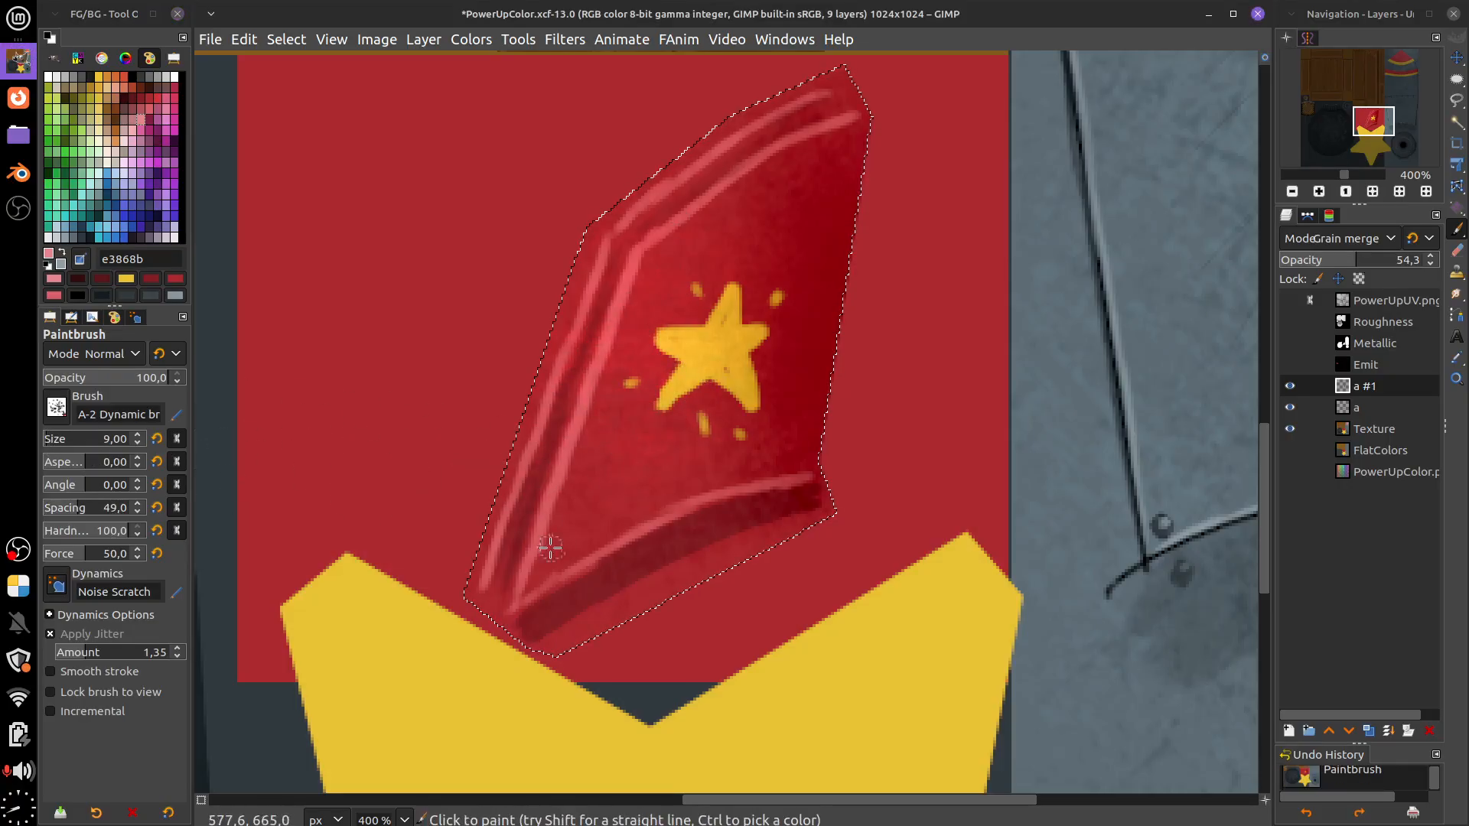
Try speckled strokes along the fin's inner highlight line on layer a #1
click(598, 372)
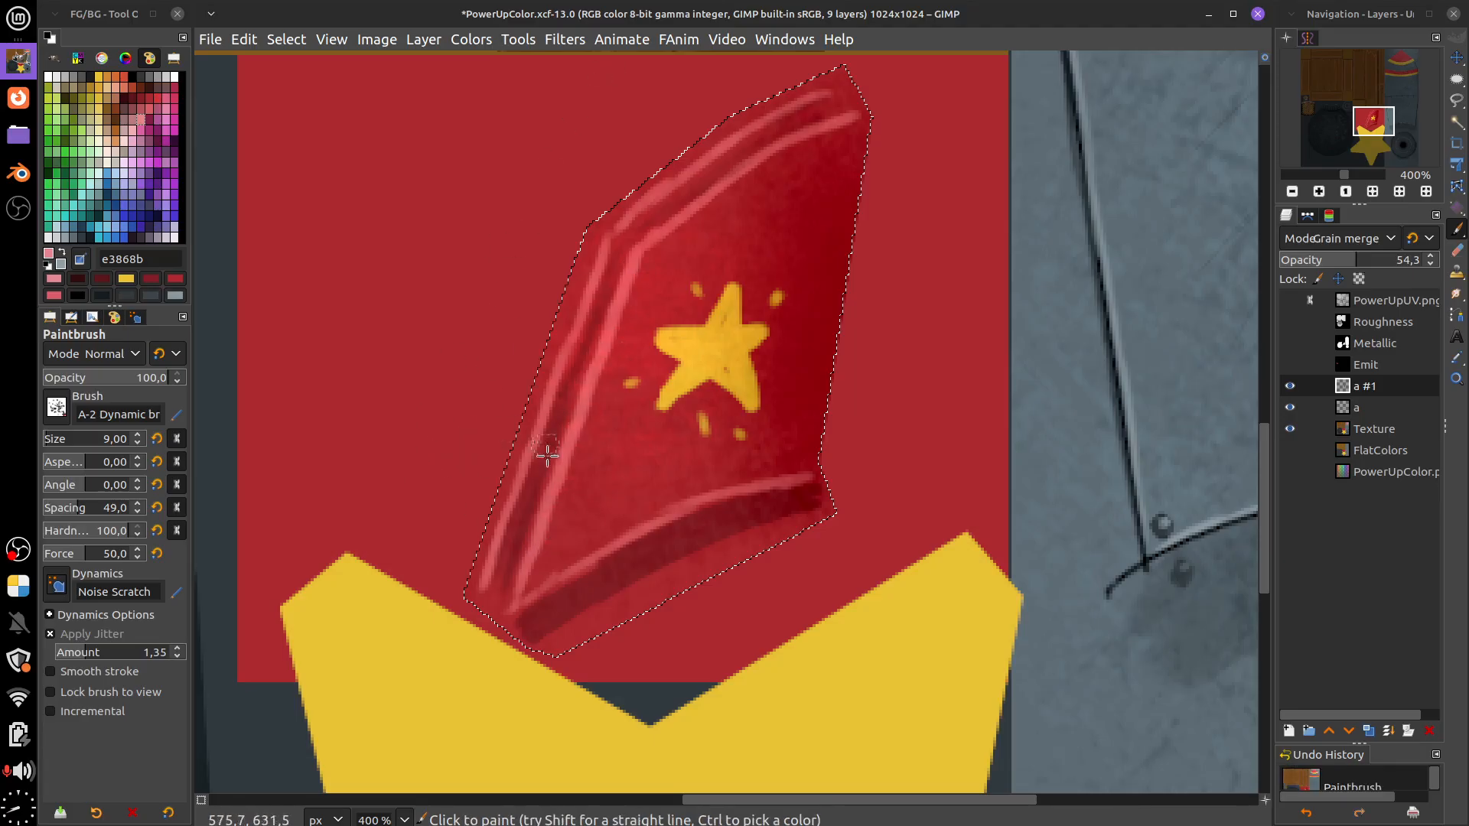
drag(548, 497, 600, 367)
key(ctrl+z)
drag(548, 544, 587, 421)
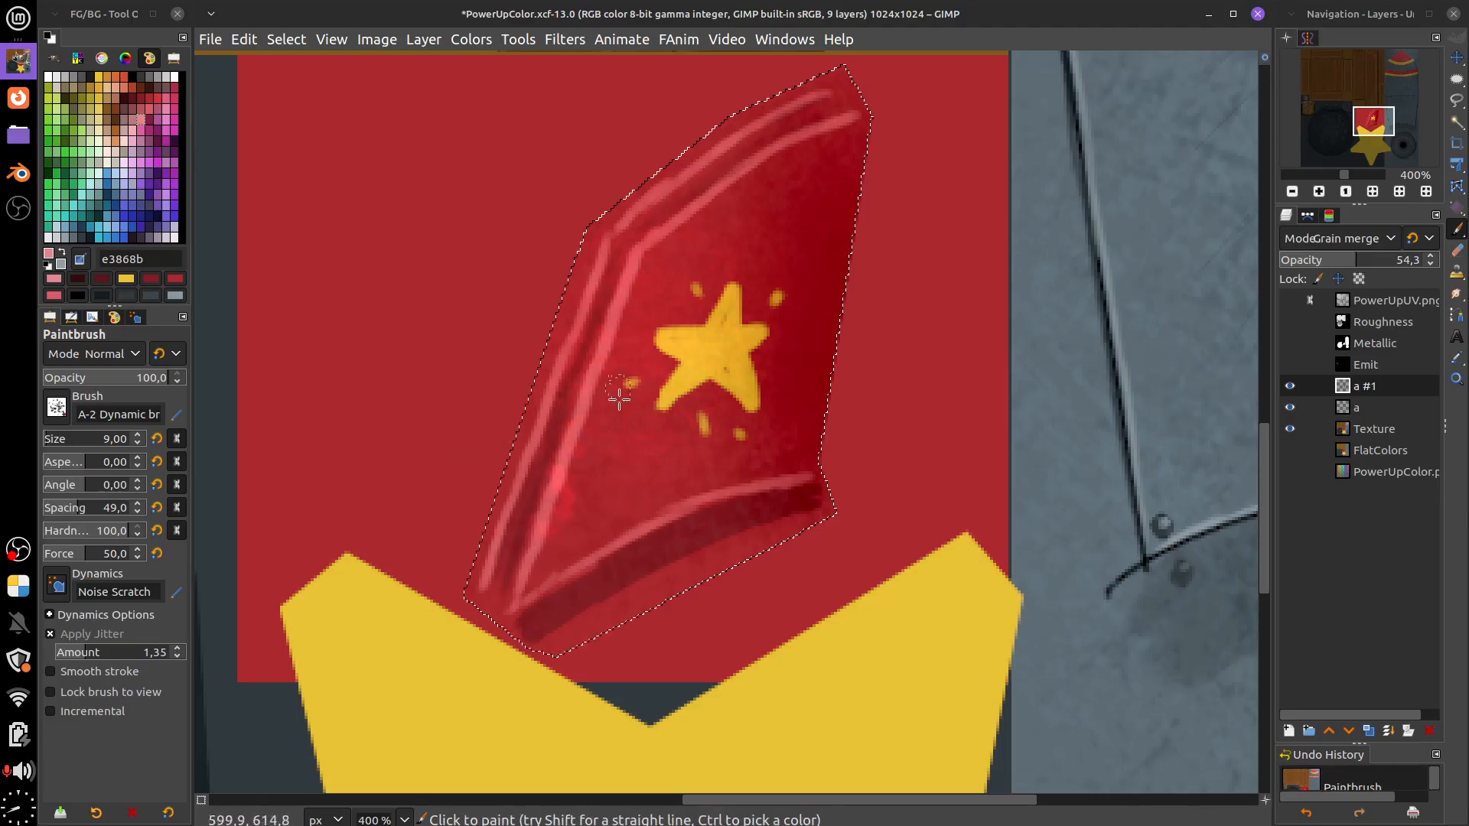
Add a transparent 1024 x 1024 layer in Normal mode above a #1 and set the paint colour to d95d64
click(1288, 731)
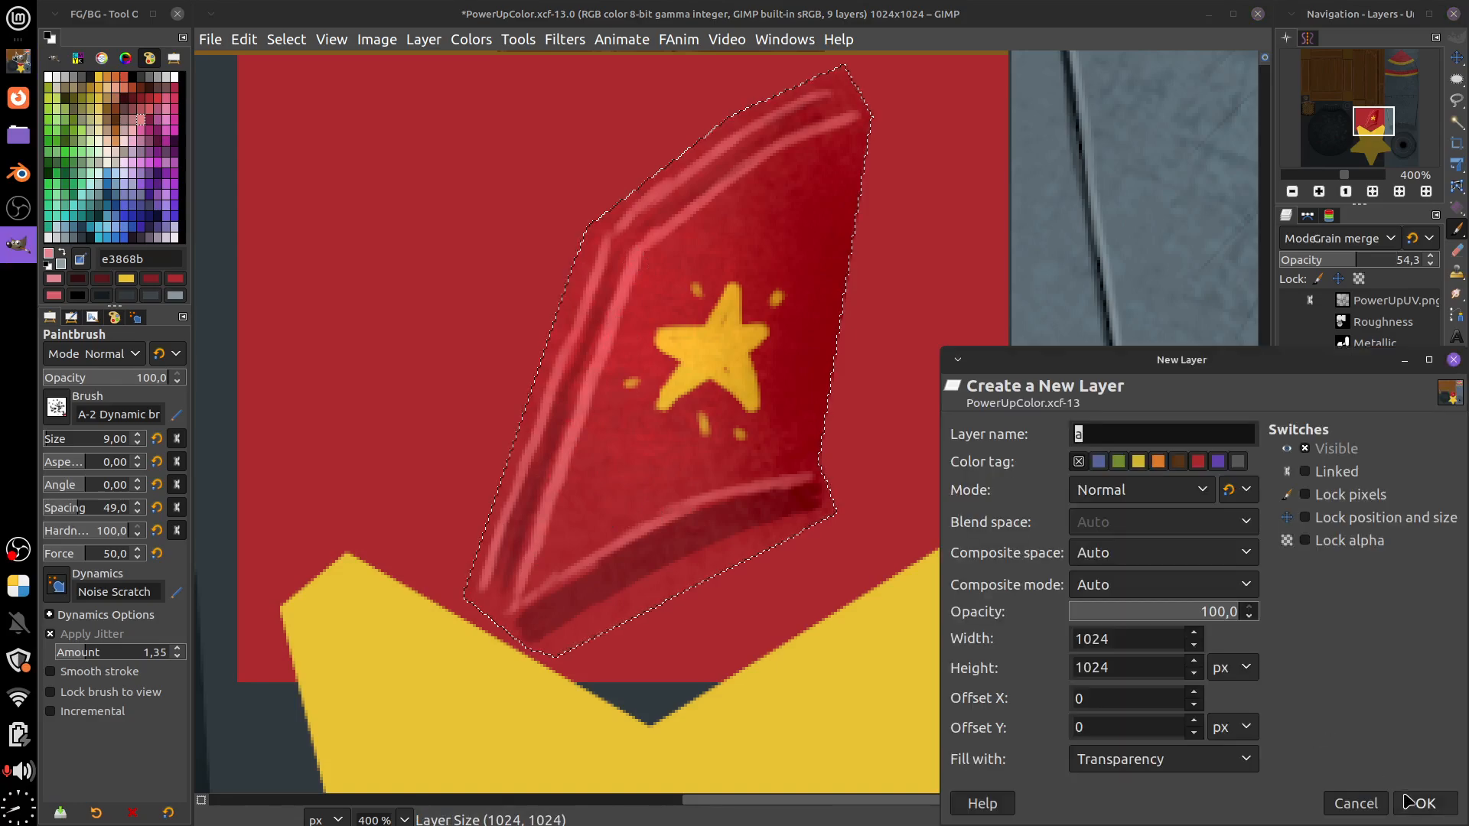
click(1407, 801)
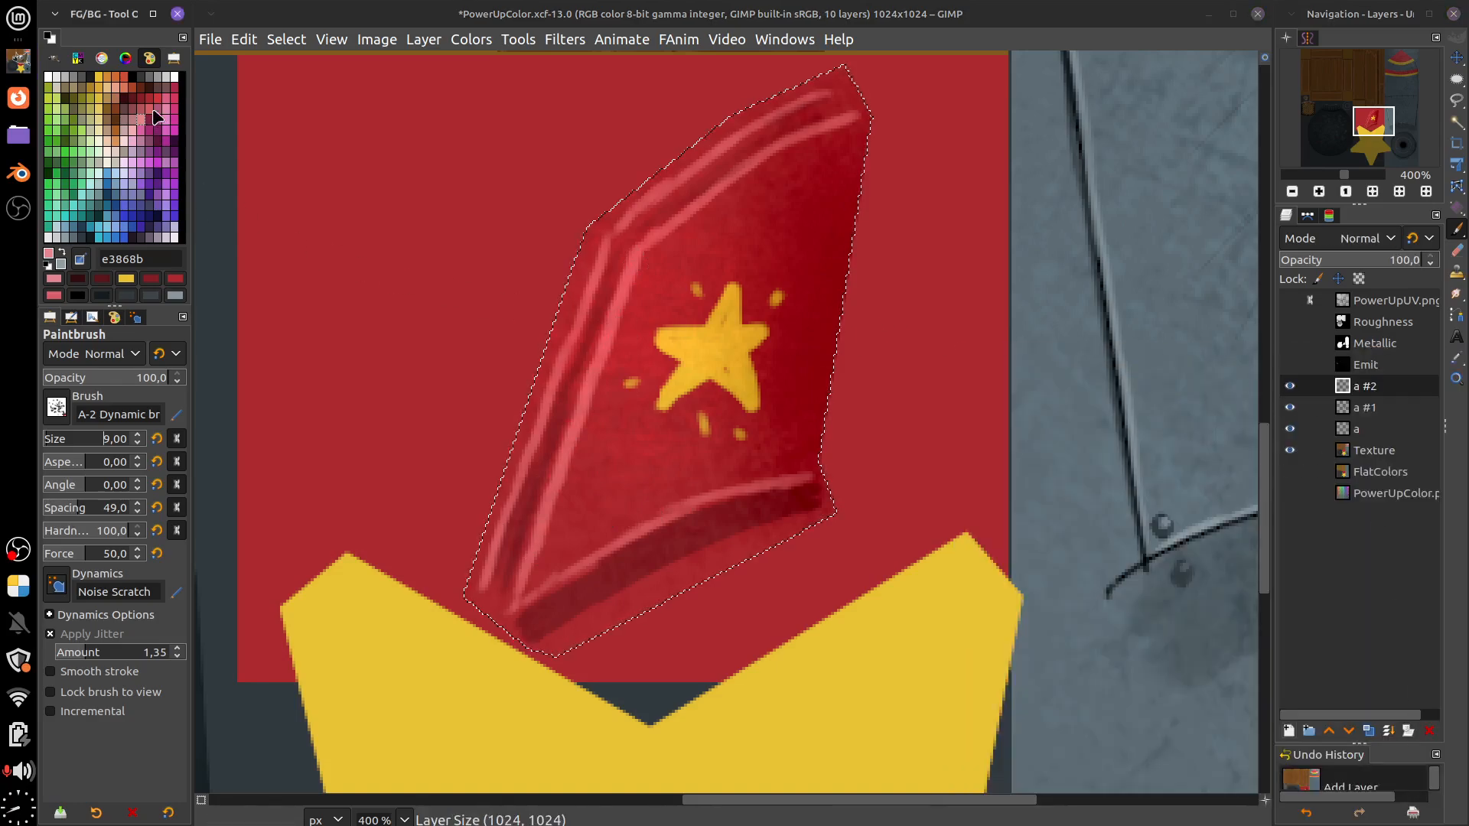
click(150, 109)
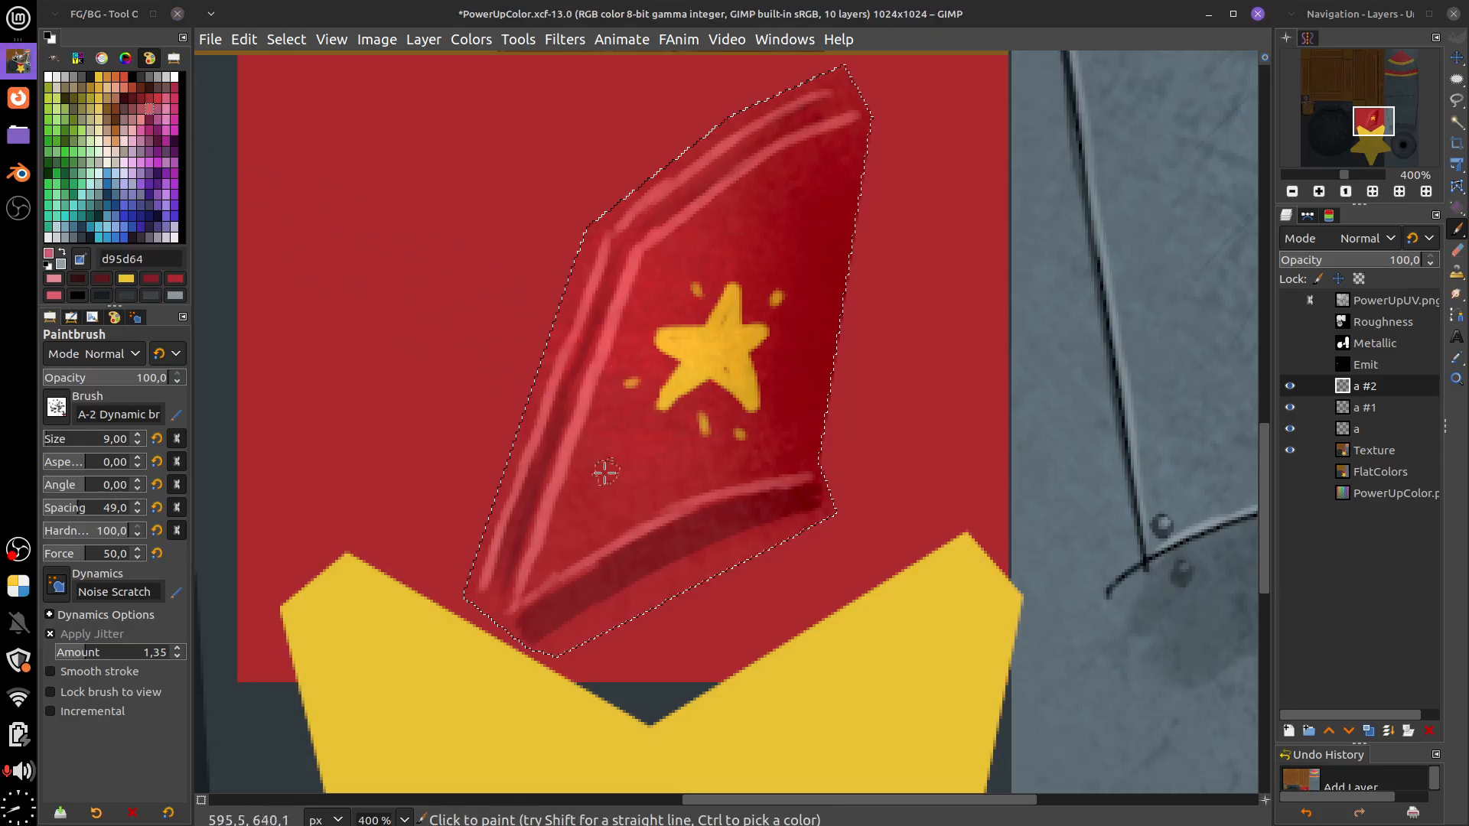
Try speckled dabs in the new colour along the fin's inner edge on the new layer and undo them
drag(557, 496, 553, 511)
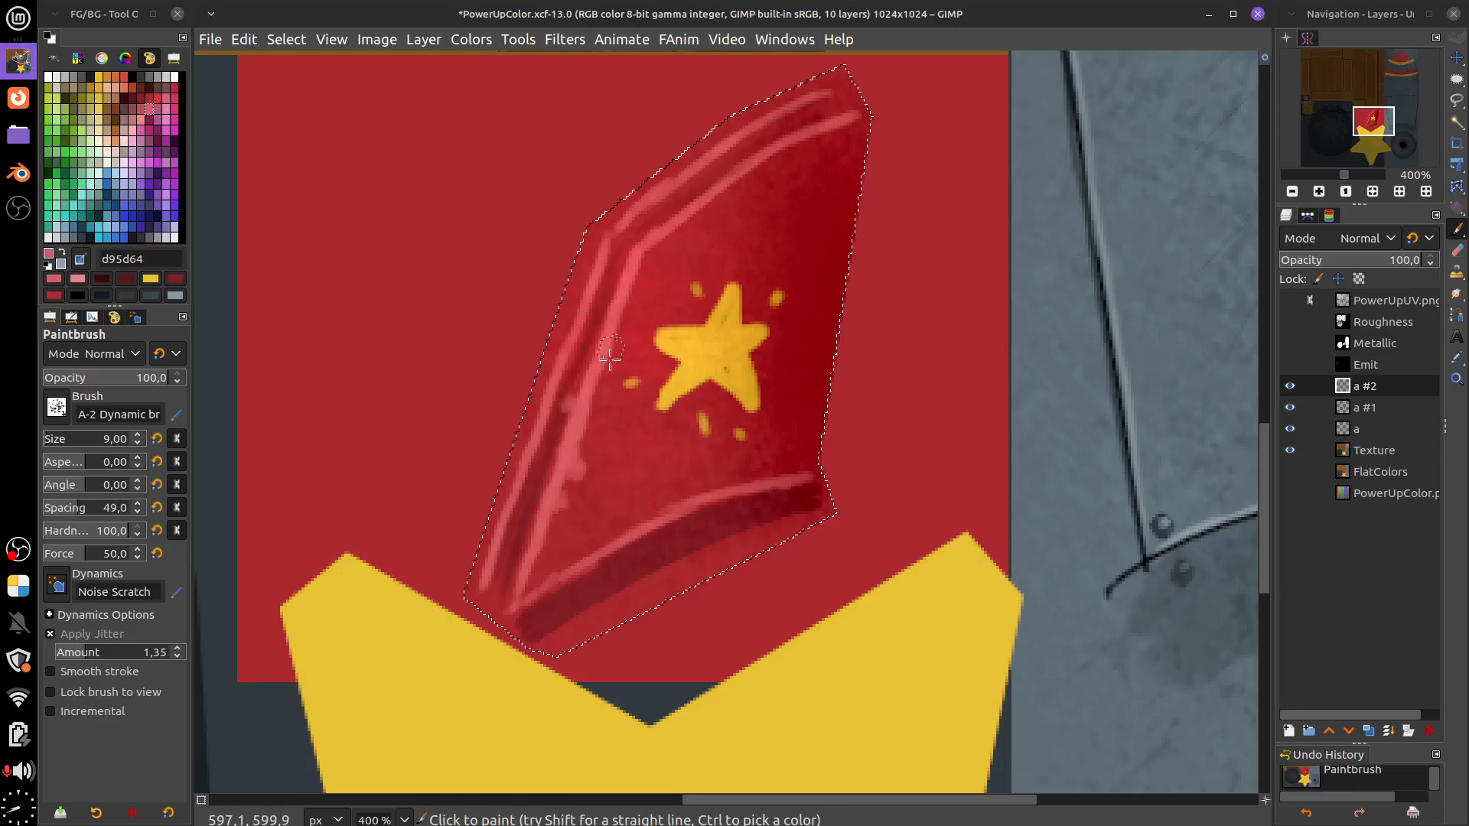
click(580, 443)
click(669, 243)
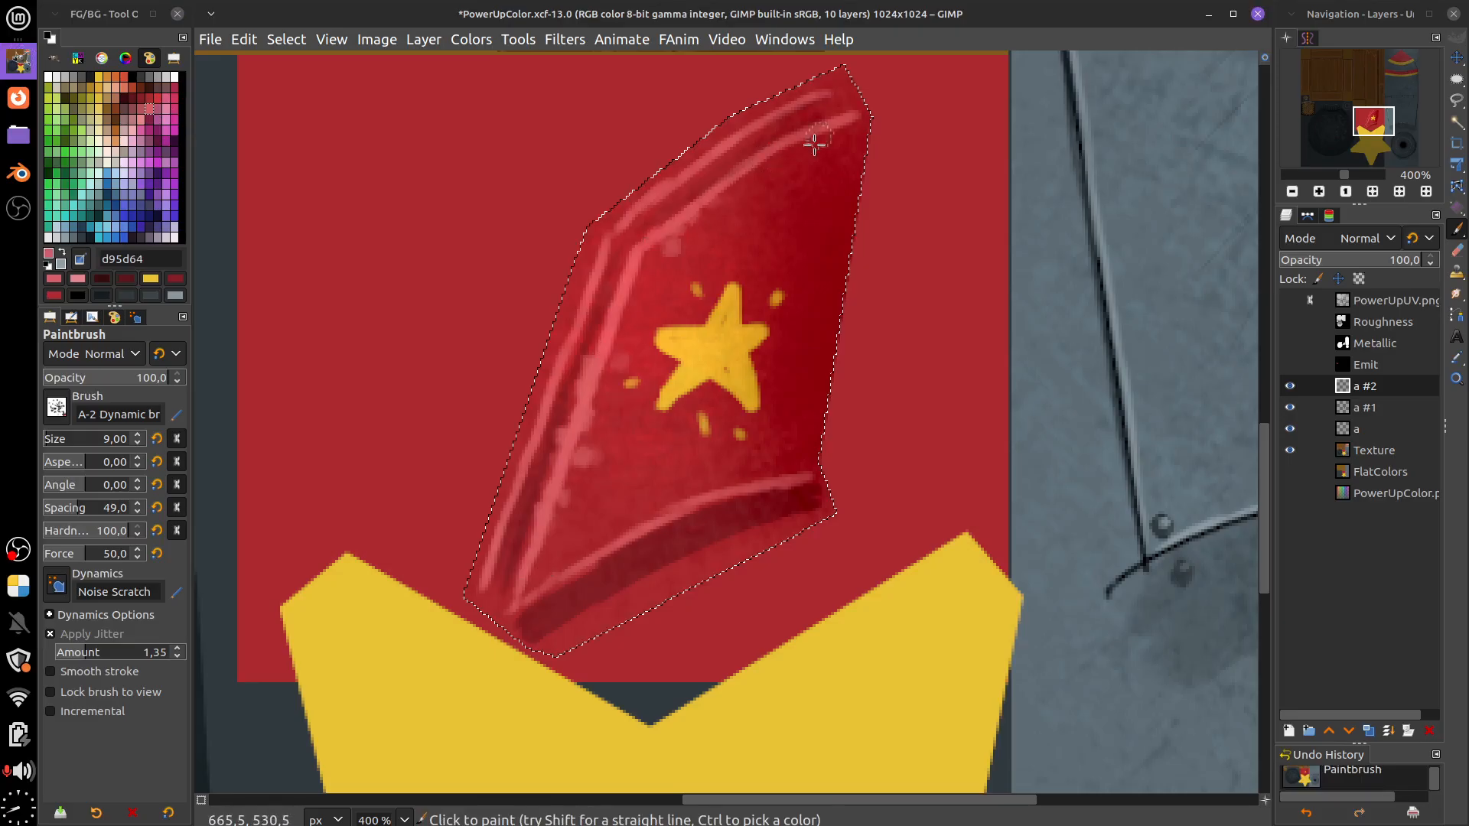
key(ctrl)
key(ctrl+z)
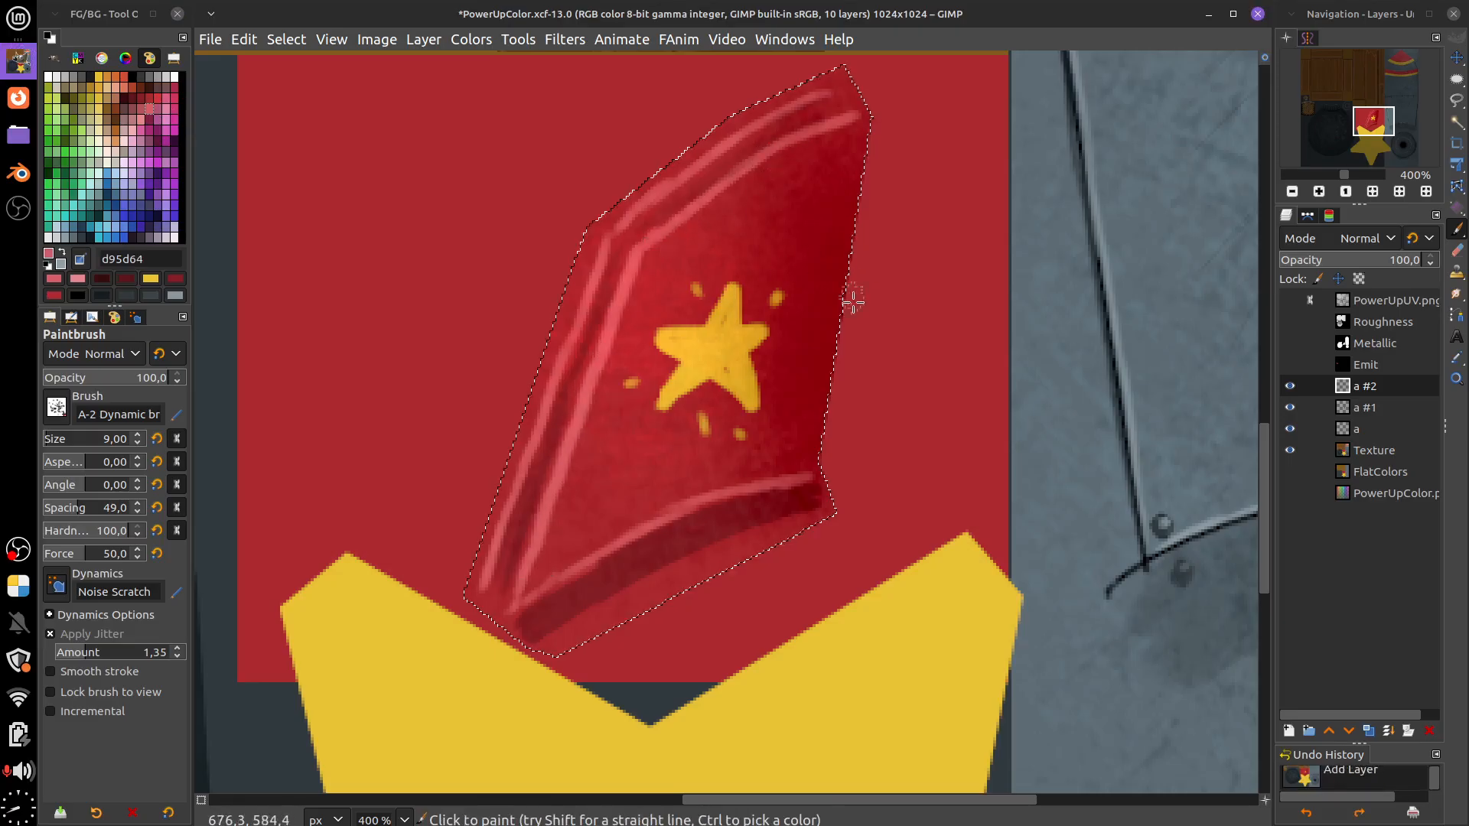
Clear the selection and paint several vertical columns of test speckles on the plain red area beside the fin
scroll(849, 302, up, 5)
scroll(1007, 551, left, 3)
key(ctrl+shift+a)
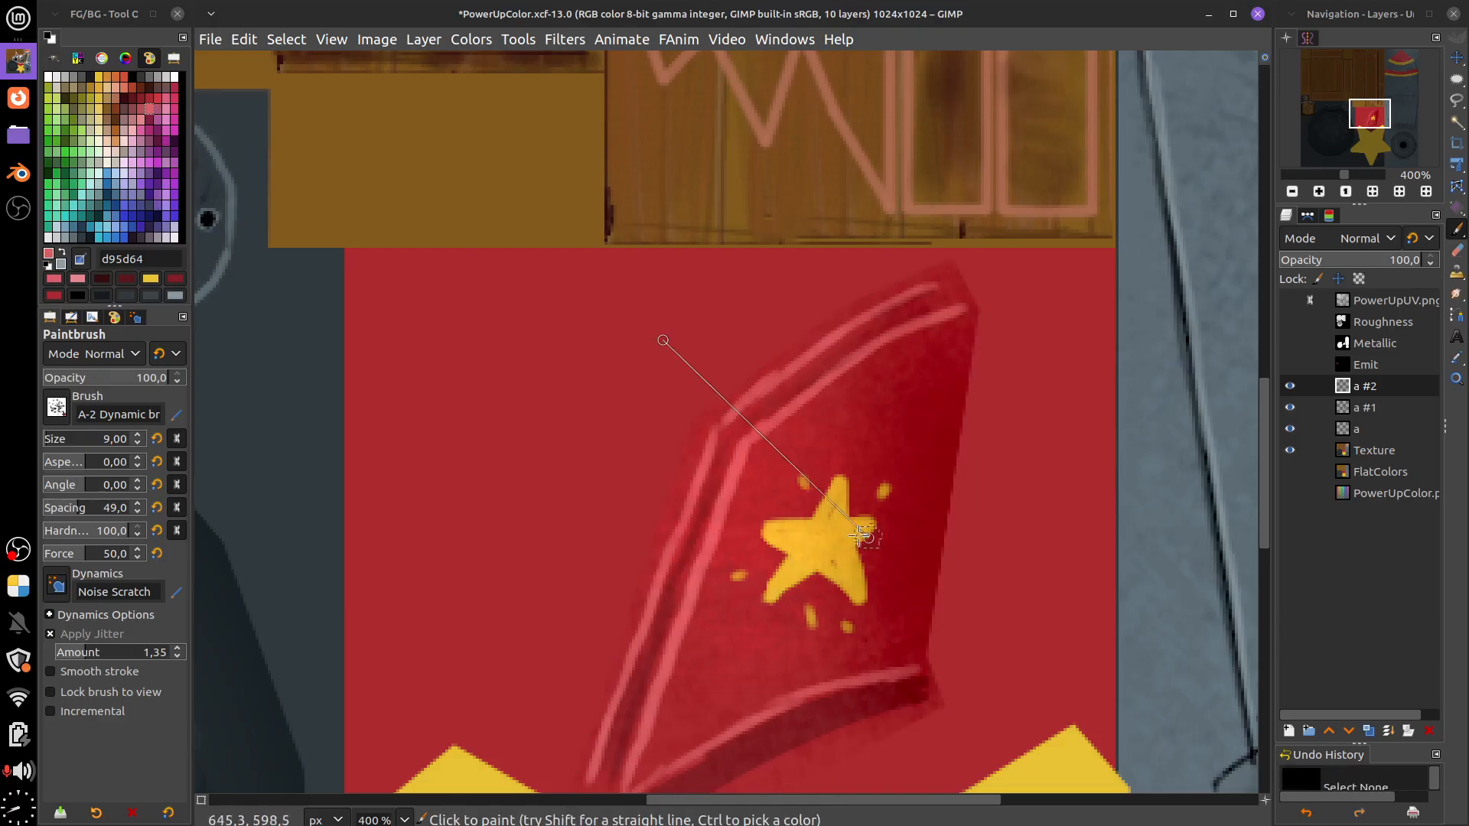
drag(541, 373, 514, 608)
drag(608, 382, 577, 559)
drag(482, 332, 459, 597)
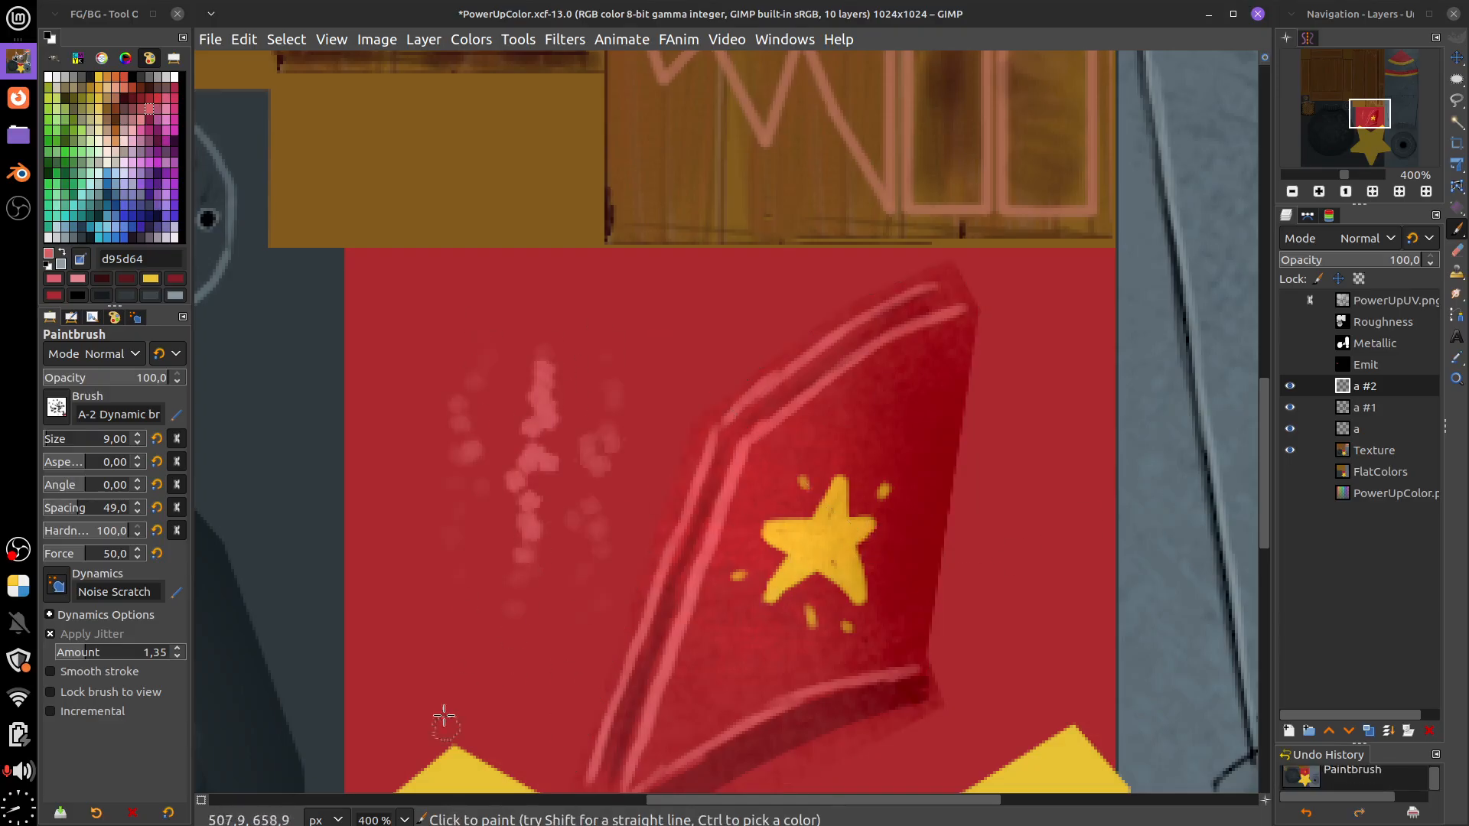
drag(398, 382, 421, 536)
drag(482, 375, 467, 604)
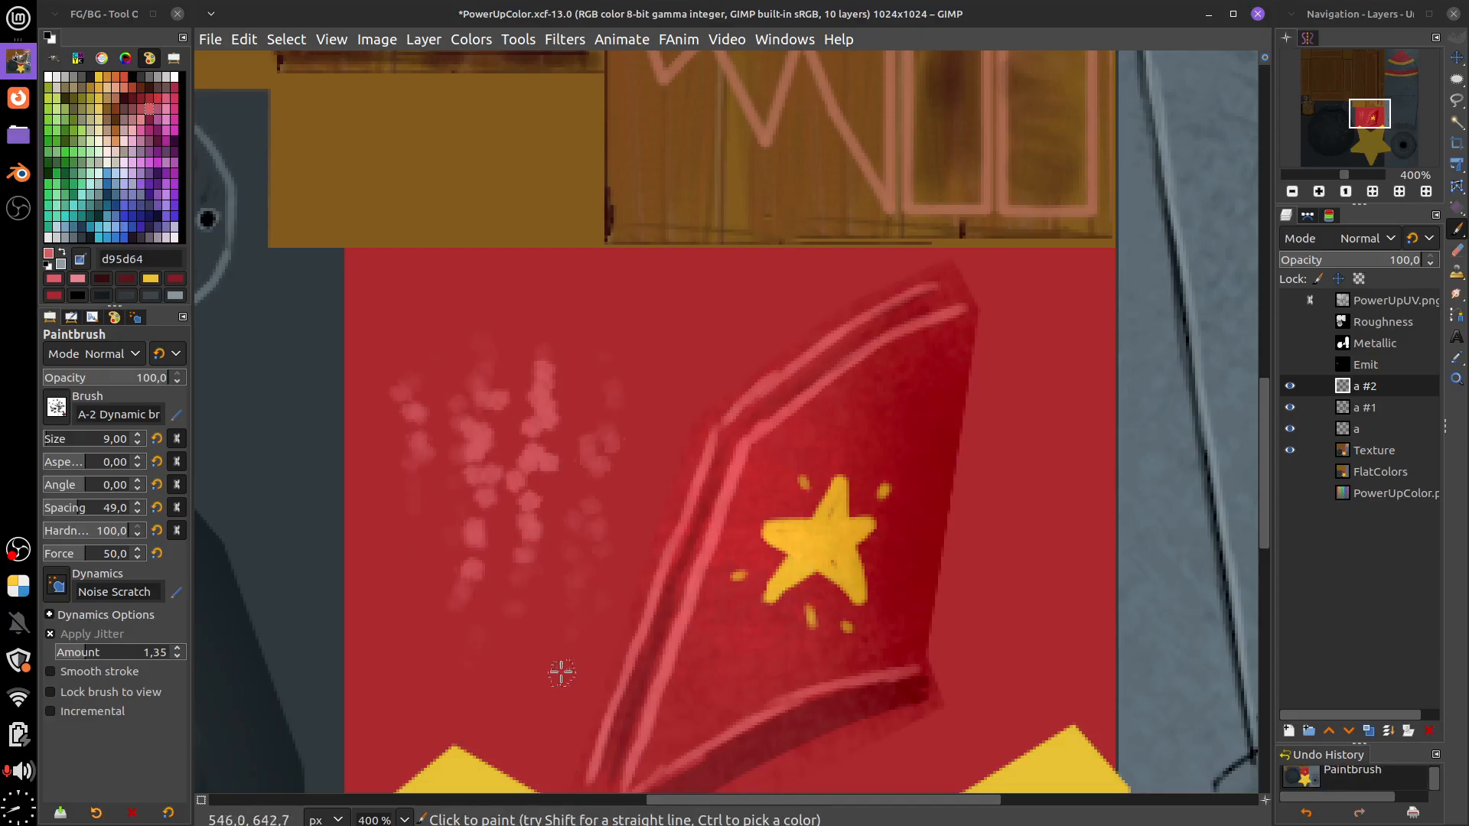
Try the 35_Circle_hatch brush, switch to 37_Hard_Brush and undo a trial stroke beside the fin
click(56, 407)
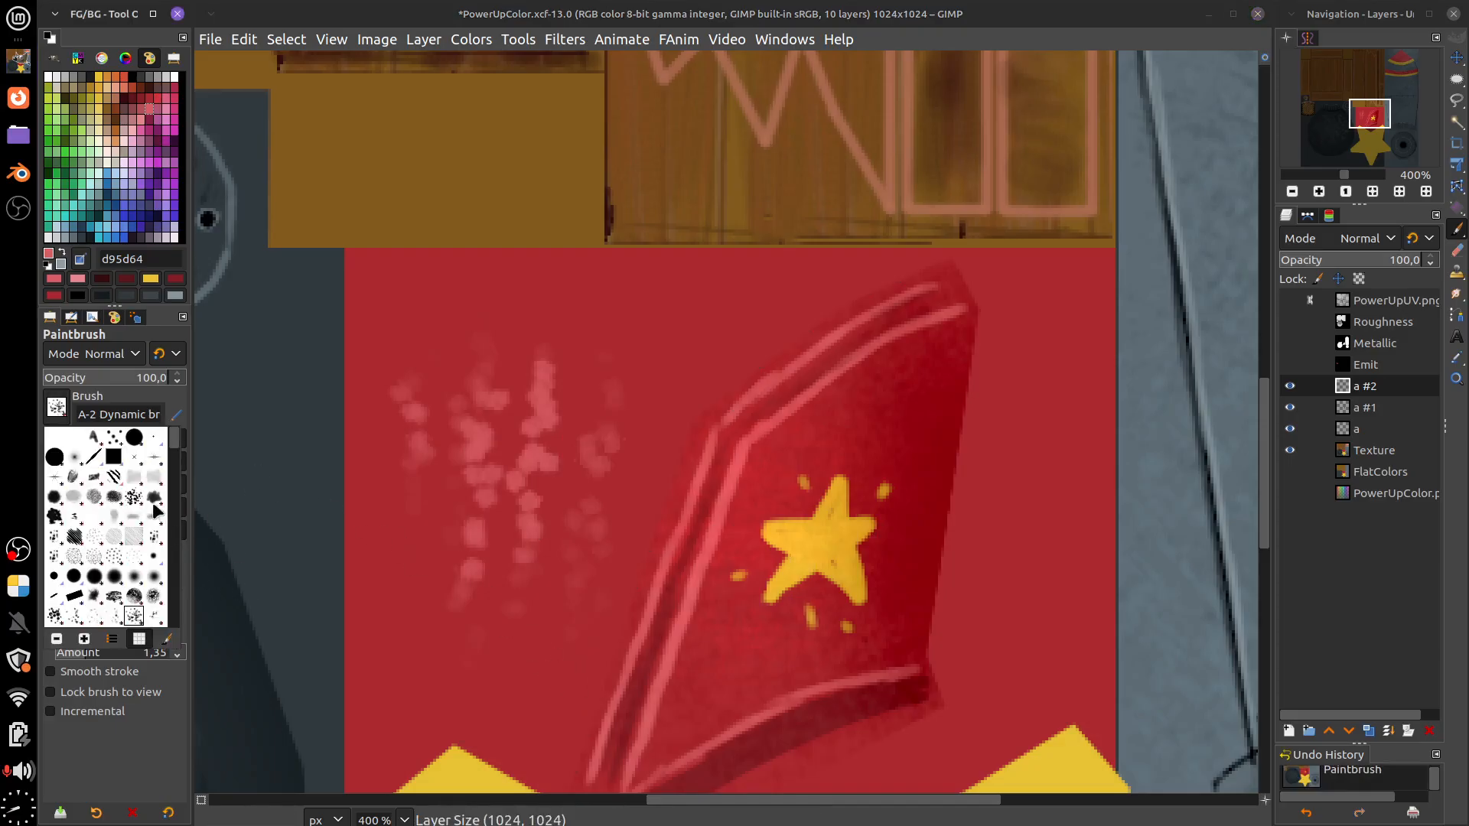
double_click(119, 544)
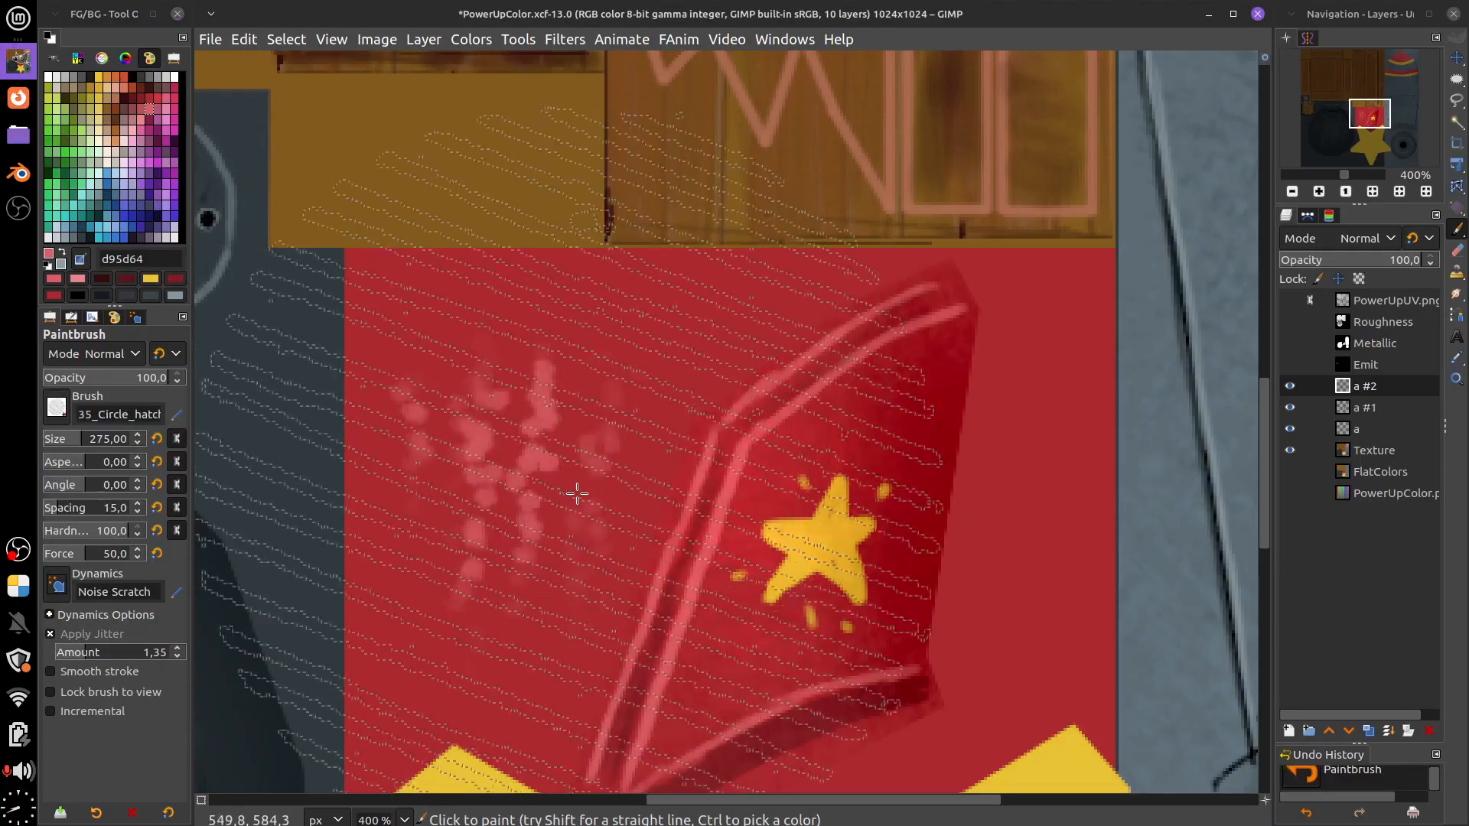
click(55, 406)
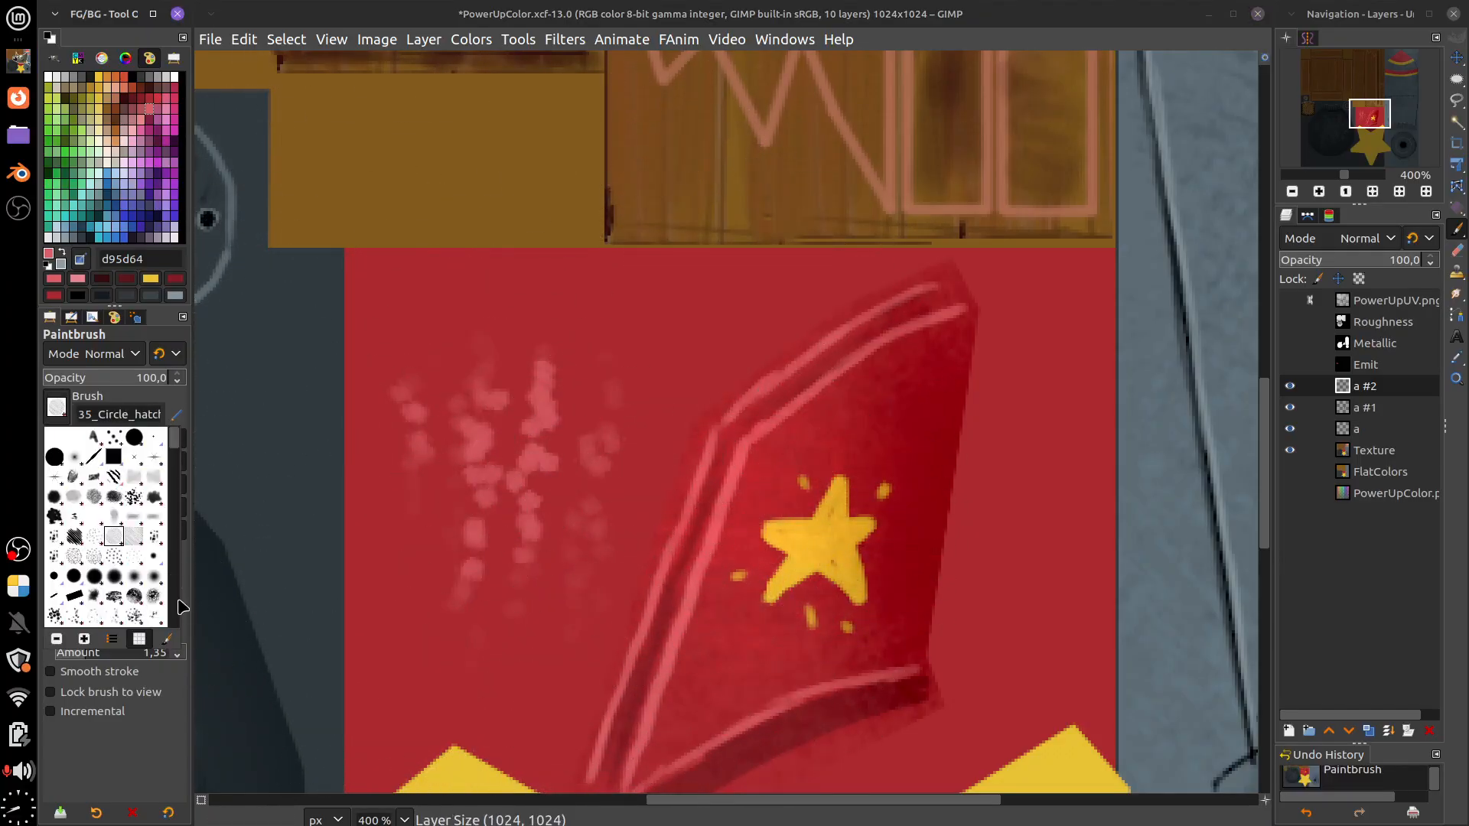
double_click(155, 540)
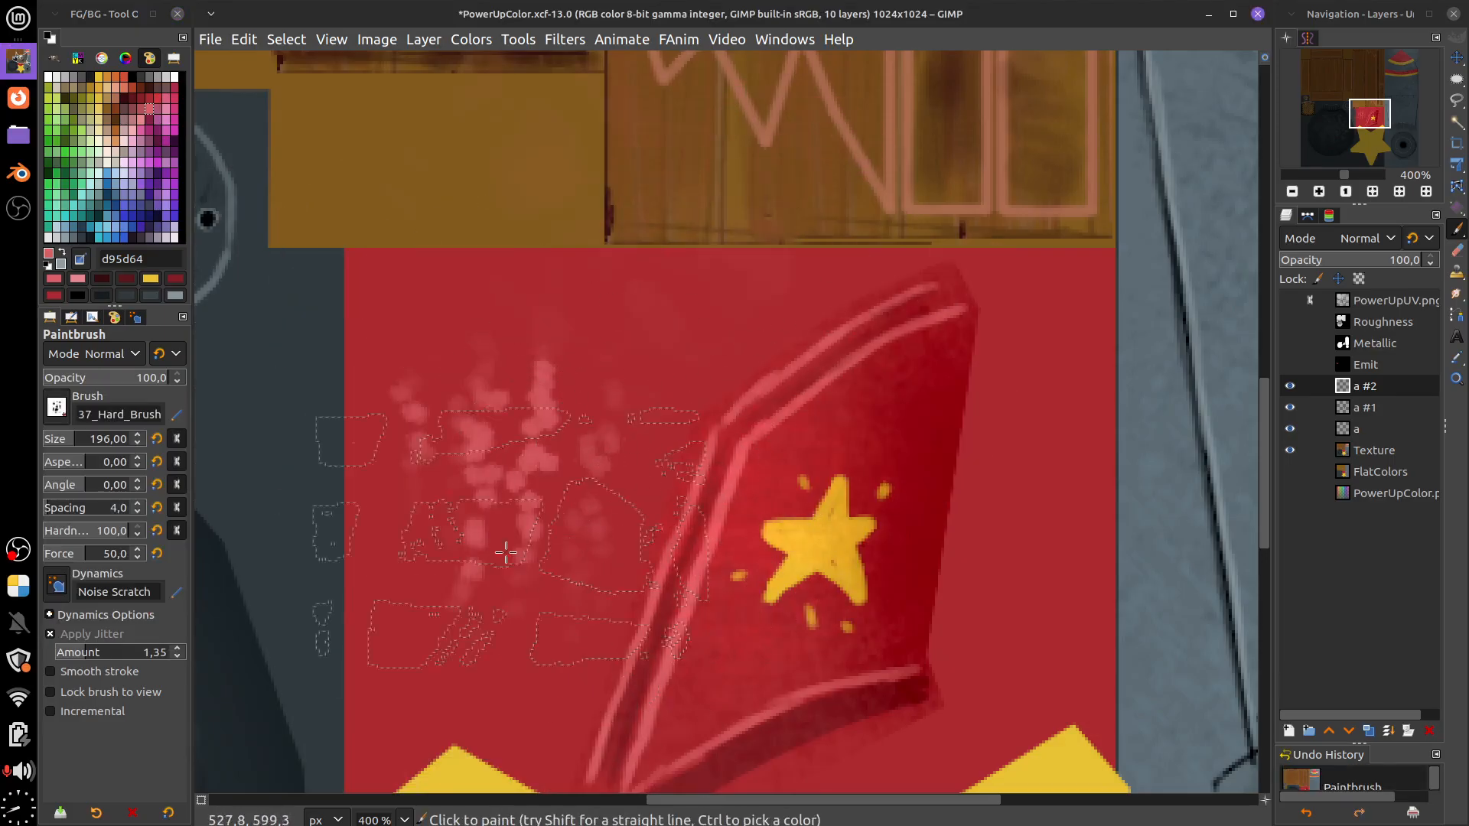
mouse_move(668, 306)
mouse_down()
mouse_move(603, 419)
mouse_move(561, 528)
mouse_up()
key(ctrl+z)
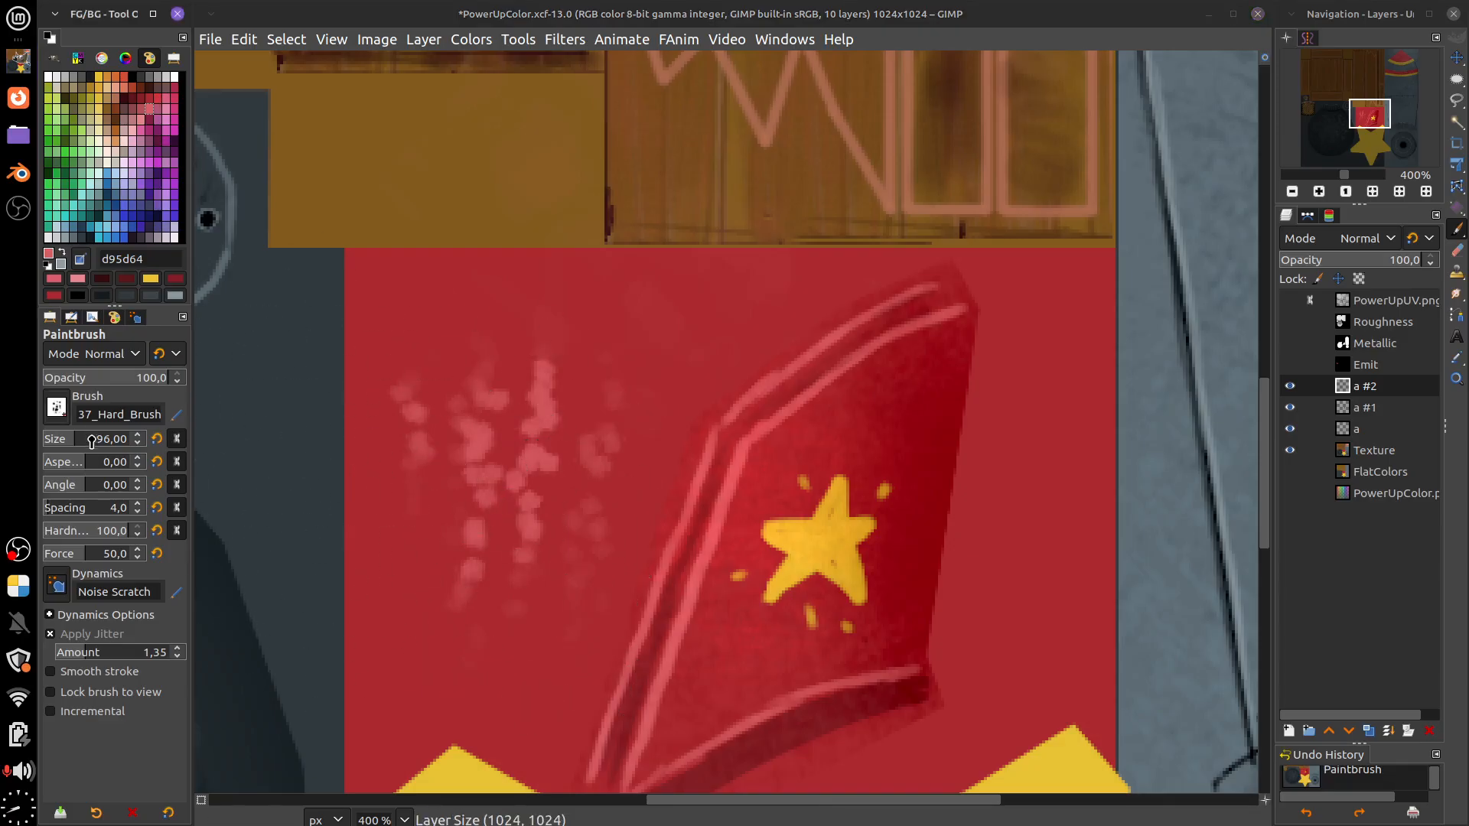
Try 37_Hard_Brush strokes at size 25 beside the fin, undo them and reduce the brush size to 16
drag(77, 443, 55, 448)
mouse_move(692, 329)
mouse_down()
mouse_move(620, 467)
mouse_move(626, 547)
mouse_up()
key(ctrl+z)
drag(610, 315, 541, 453)
key(ctrl+z)
drag(700, 291, 570, 485)
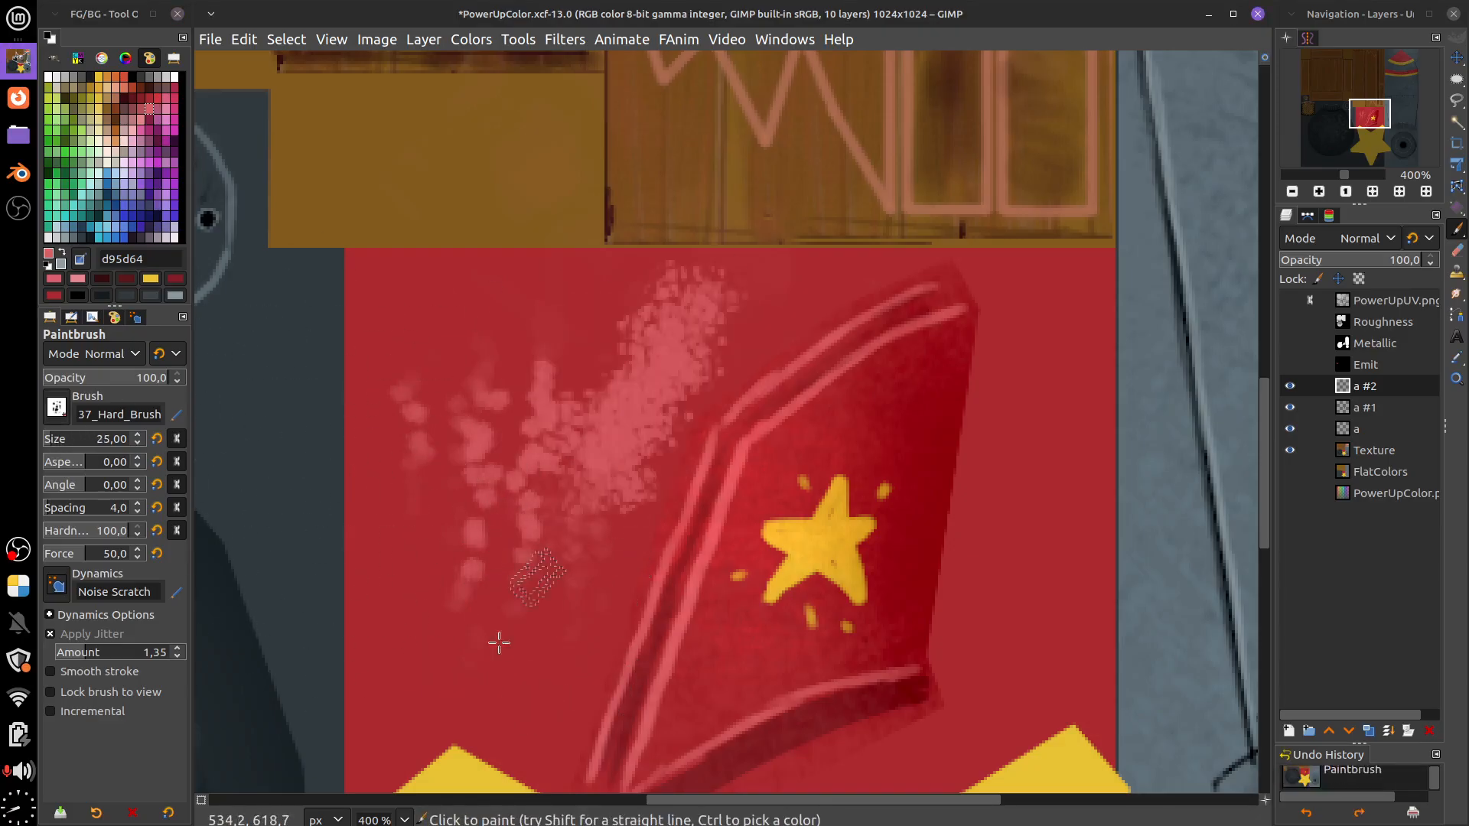
key(ctrl+z)
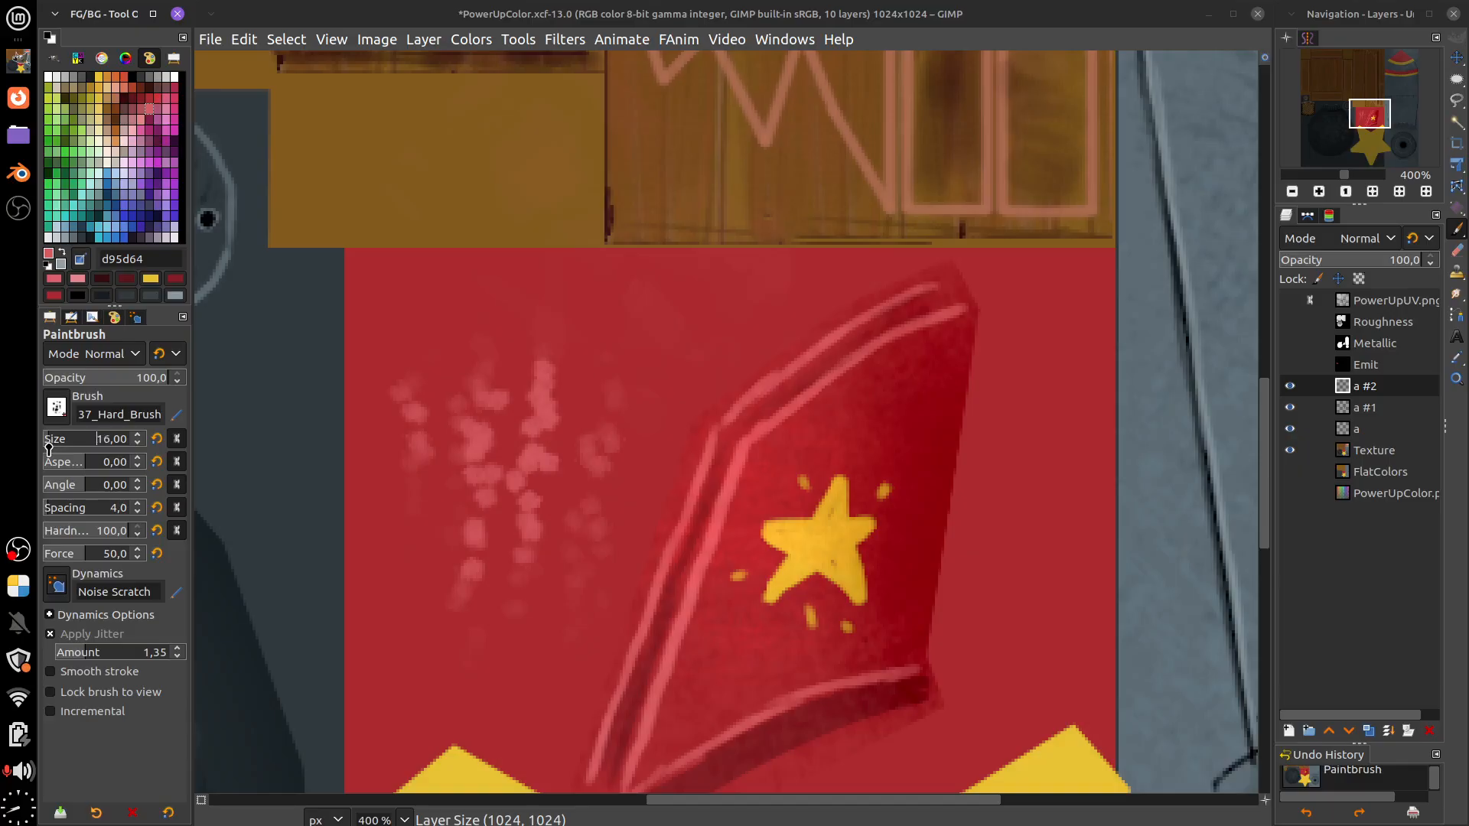
Set the brush spacing to 10 and paint a diagonal speckled test stroke on the red area beside the fin
drag(769, 293, 553, 588)
key(ctrl+z)
drag(74, 511, 58, 513)
mouse_move(746, 297)
mouse_down()
mouse_move(602, 528)
mouse_move(765, 321)
mouse_up()
key(ctrl+z)
drag(515, 678, 683, 392)
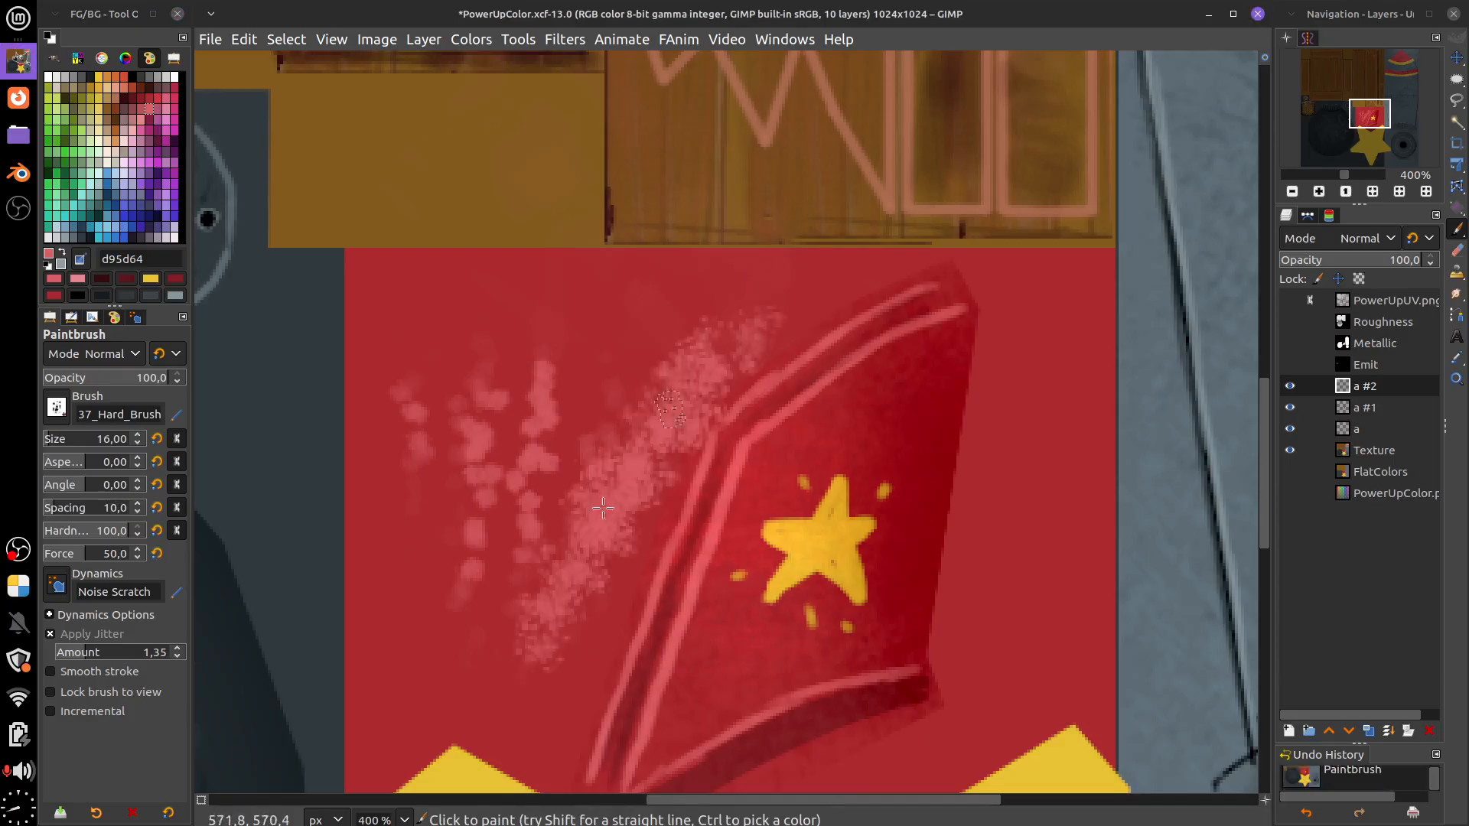
Paint another speckled test stroke beside the fin, compare by undoing and redoing, and undo the diagonal test strokes
drag(506, 513, 628, 372)
key(ctrl+z)
key(ctrl+z)
key(ctrl+z)
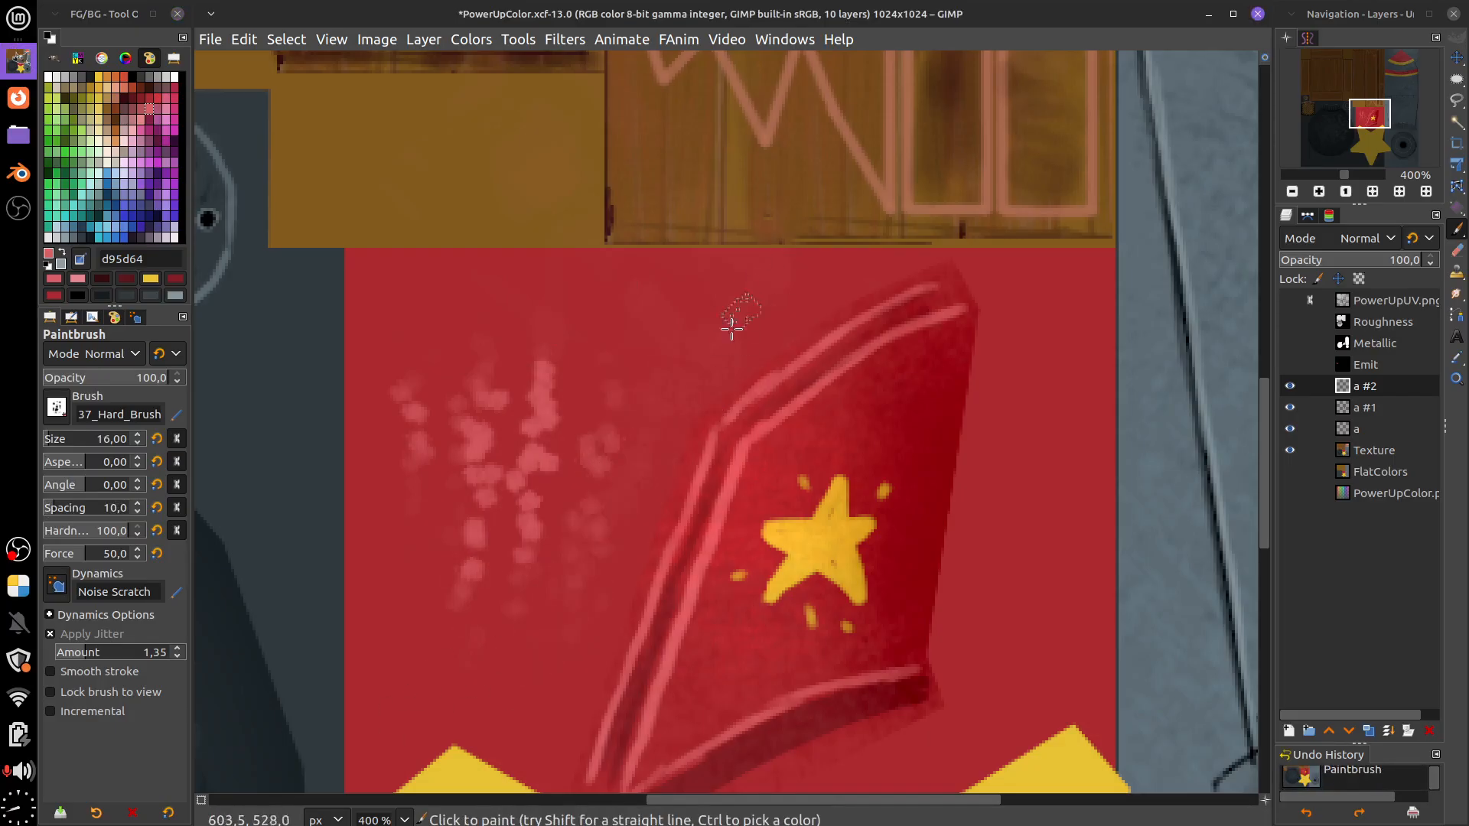
key(ctrl+y)
key(ctrl+z)
key(ctrl+y)
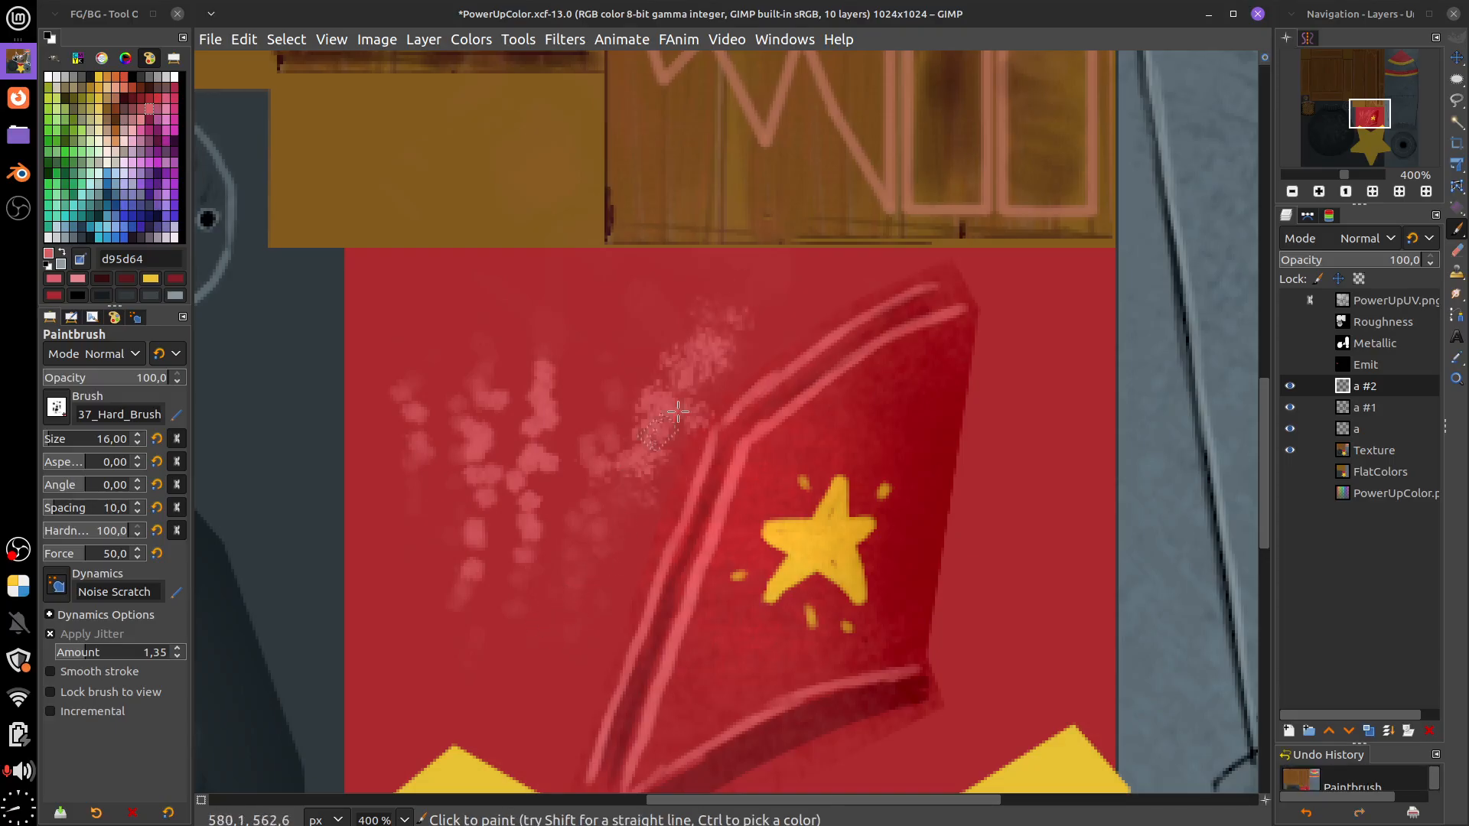
key(ctrl+z)
Set the brush spacing to 103 and paint scattered speckled test strokes beside the fin and across its upper edge
click(98, 512)
drag(98, 514, 100, 514)
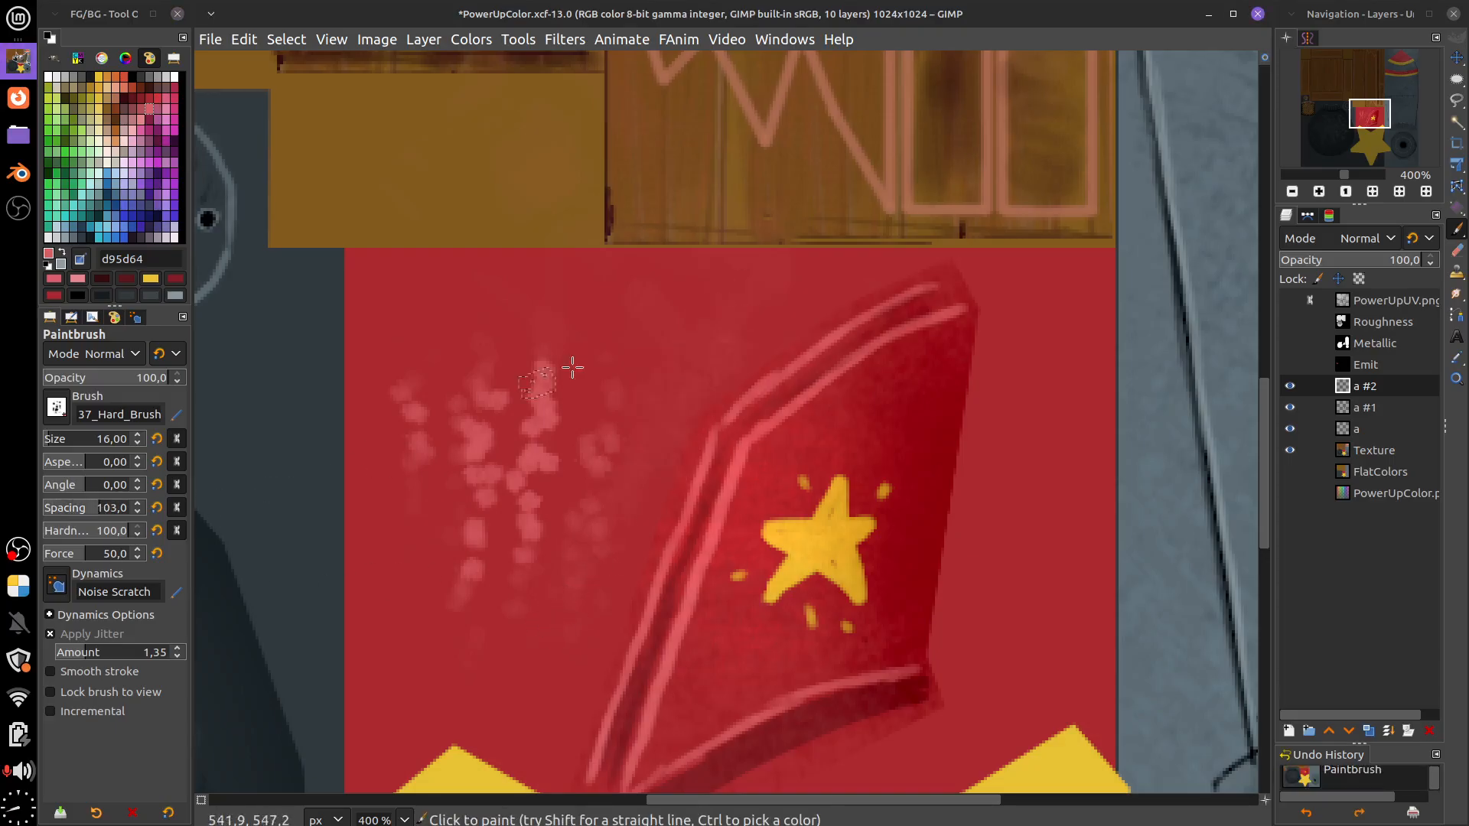
drag(674, 367, 594, 574)
drag(755, 317, 474, 627)
drag(719, 352, 540, 698)
mouse_move(723, 398)
mouse_down()
mouse_move(885, 247)
mouse_move(873, 294)
mouse_move(888, 254)
mouse_move(930, 280)
mouse_move(1108, 216)
mouse_move(807, 309)
mouse_move(977, 250)
mouse_move(914, 276)
mouse_up()
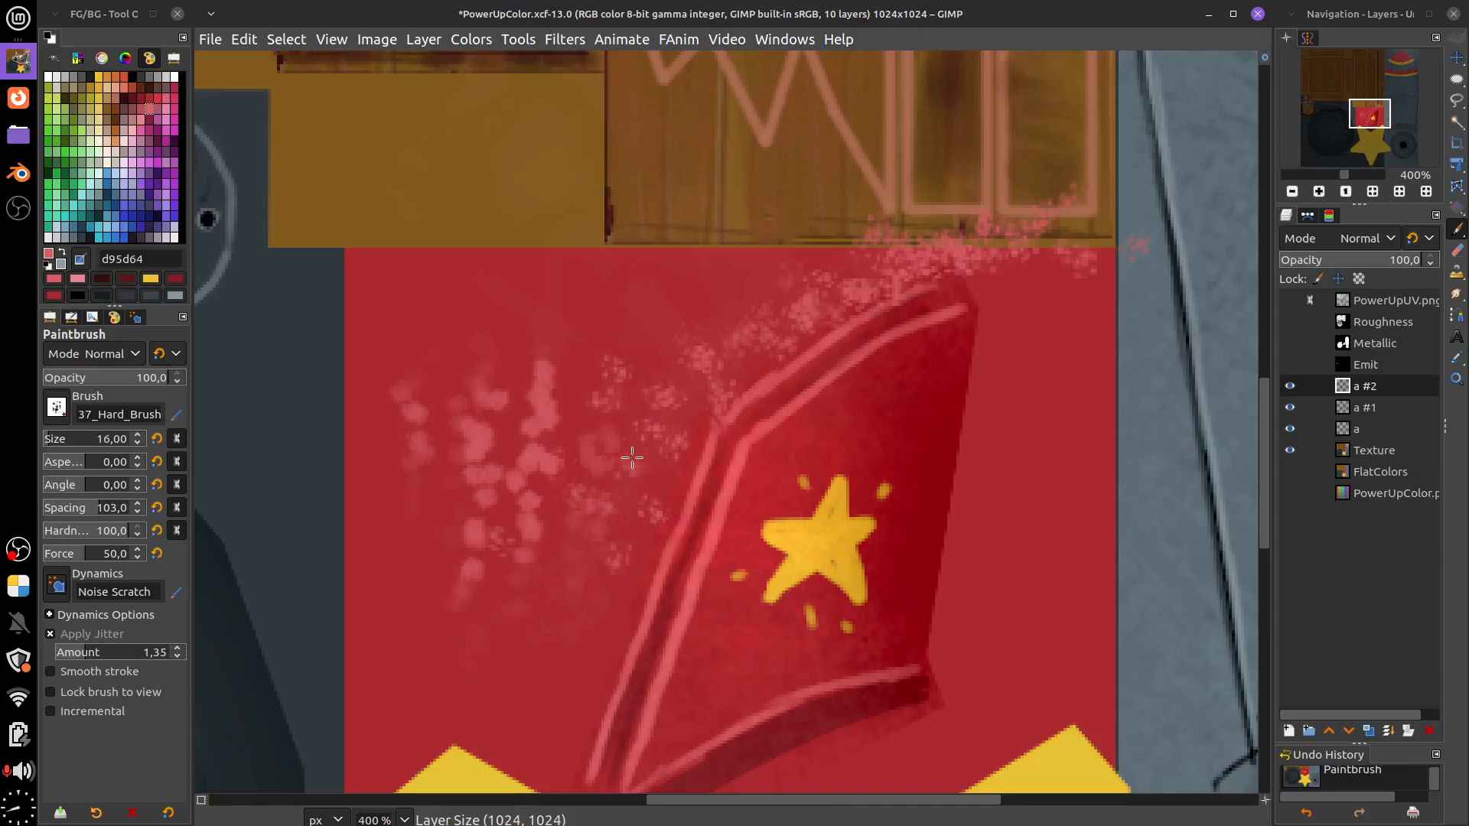
Undo all the speckled test strokes around the fin, including the earlier vertical columns on the plain red area
key(ctrl+z)
key(ctrl+z)
key(ctrl+z)
key(ctrl+z)
key(ctrl+z)
key(ctrl+z)
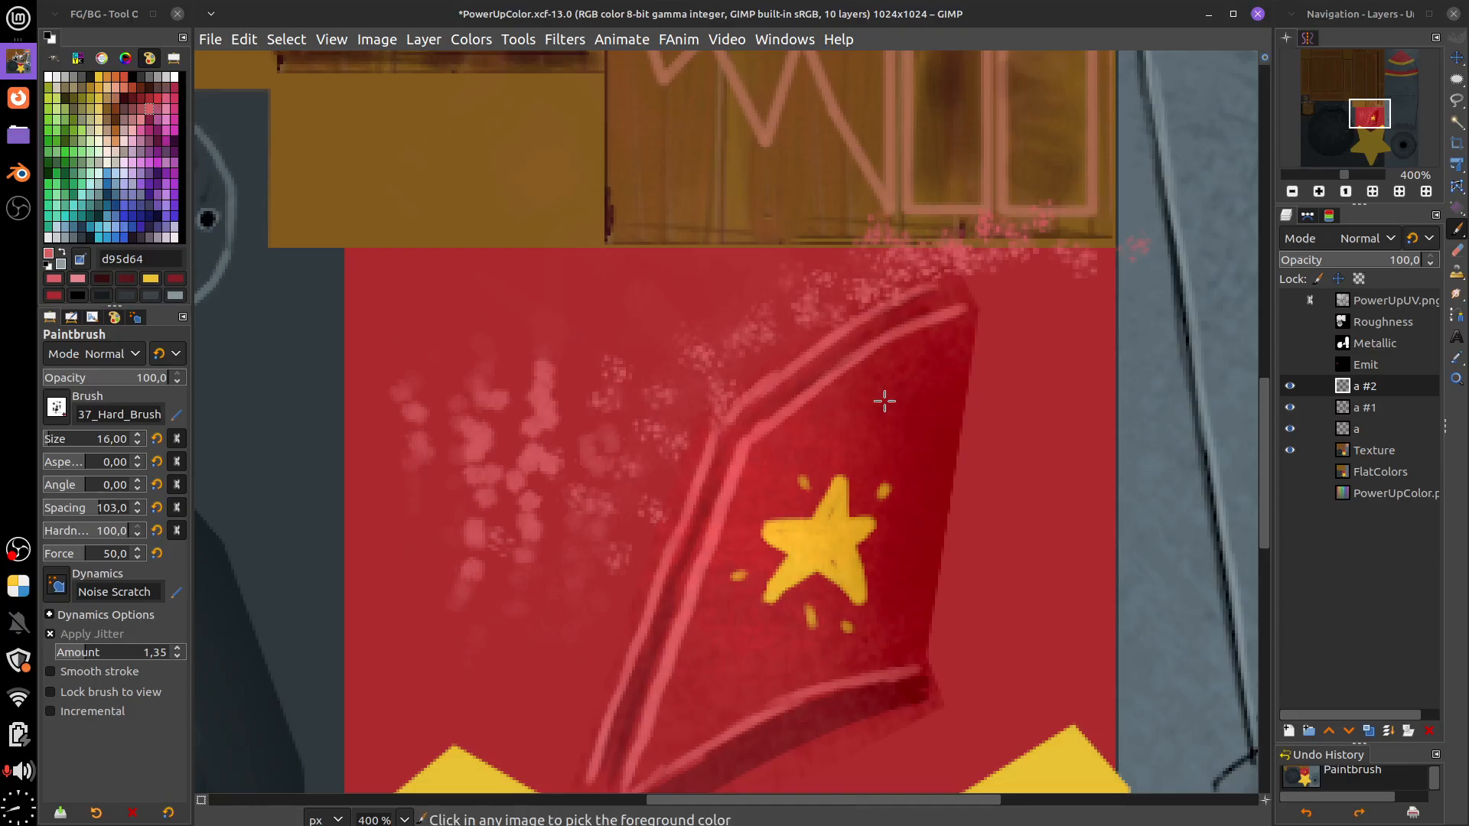
key(ctrl+z)
key(ctrl+z)
key(ctrl+z)
key(ctrl+z)
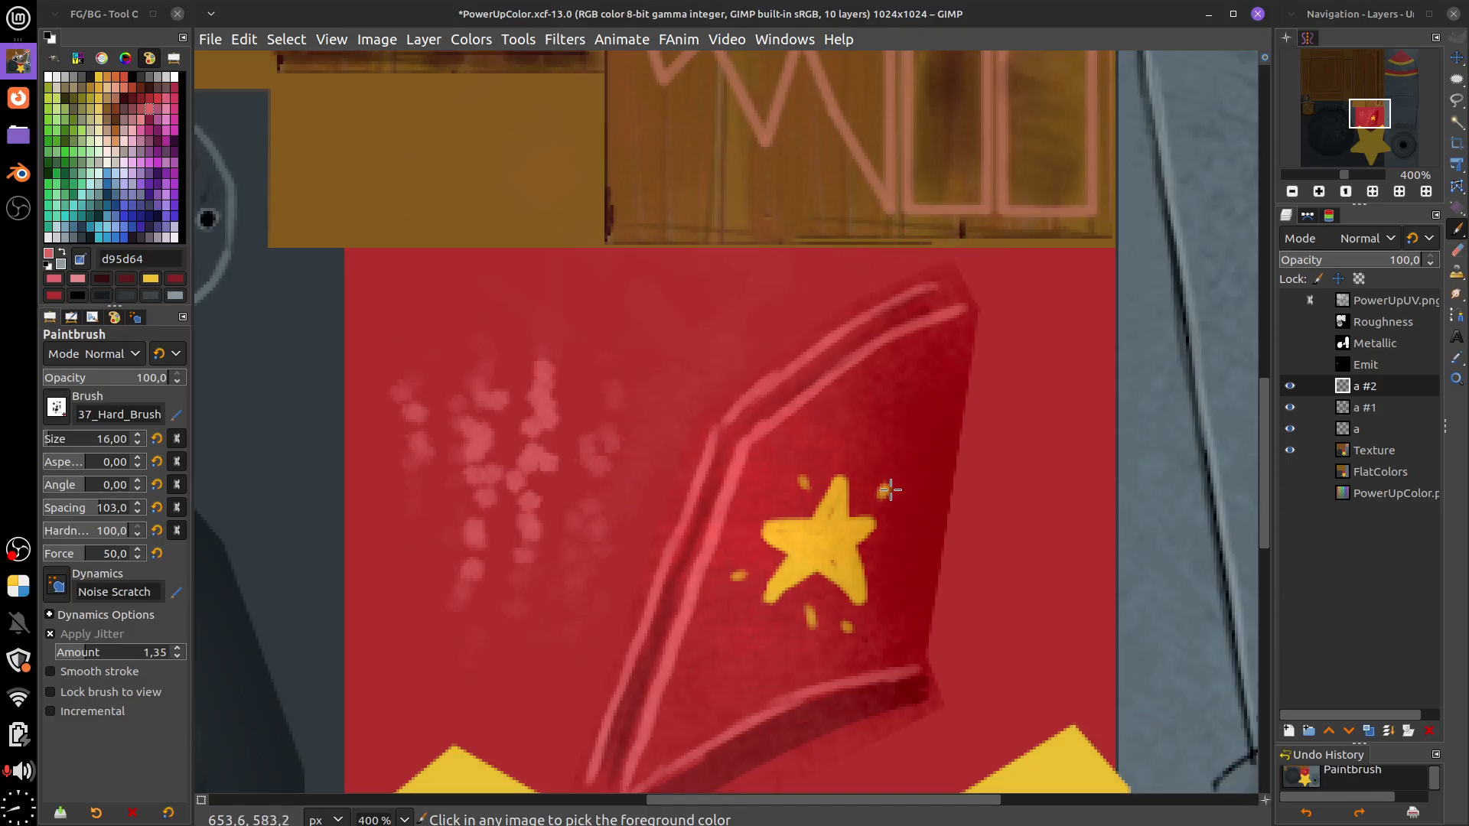
key(ctrl+z)
key(ctrl+z)
key(ctrl+z)
key(ctrl+z)
key(ctrl+z)
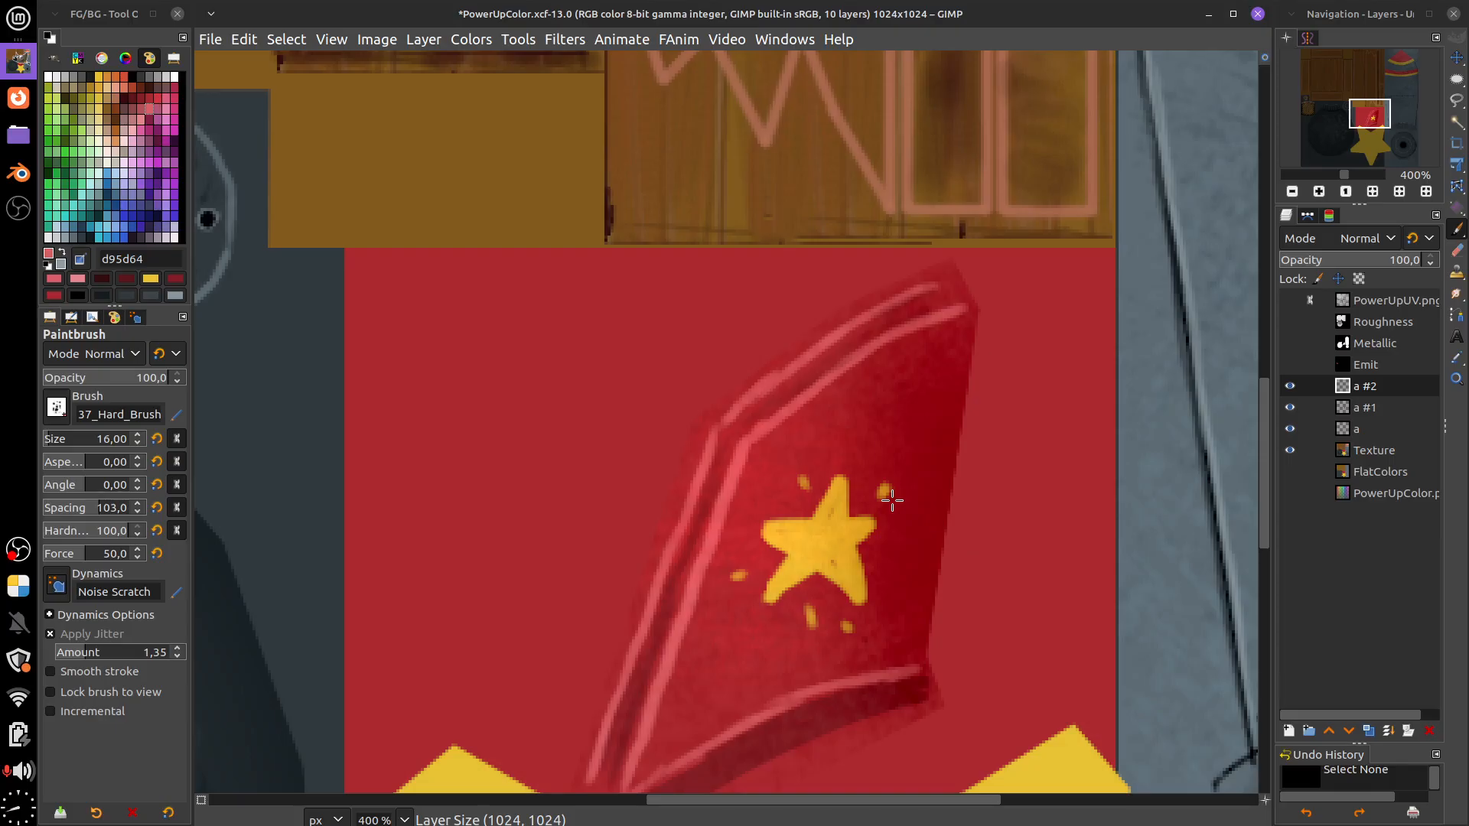
Try a few 37_Hard_Brush speckles inside the fin above the star and undo them
click(775, 435)
click(805, 420)
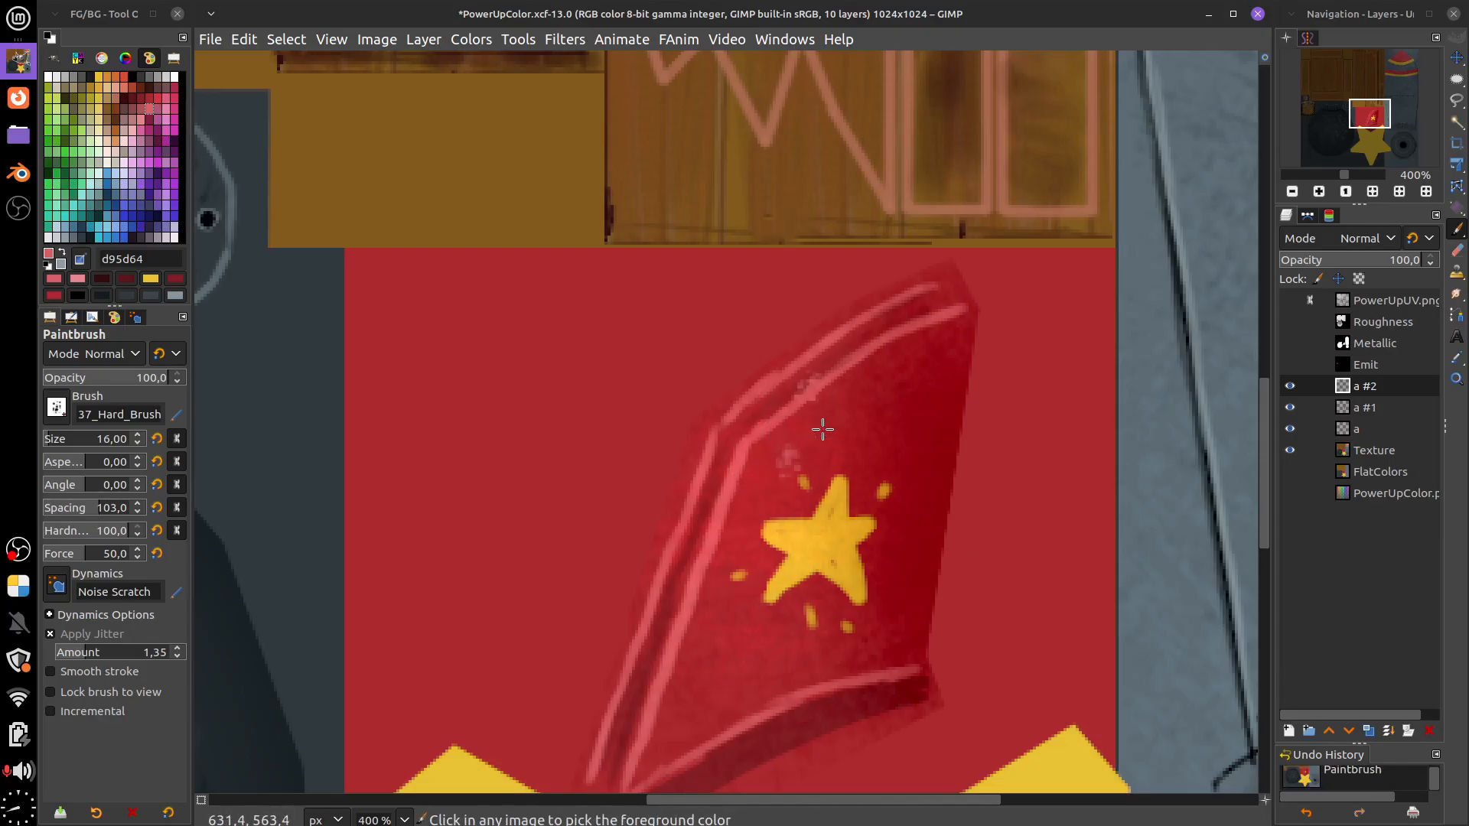
key(ctrl+z)
drag(764, 444, 901, 329)
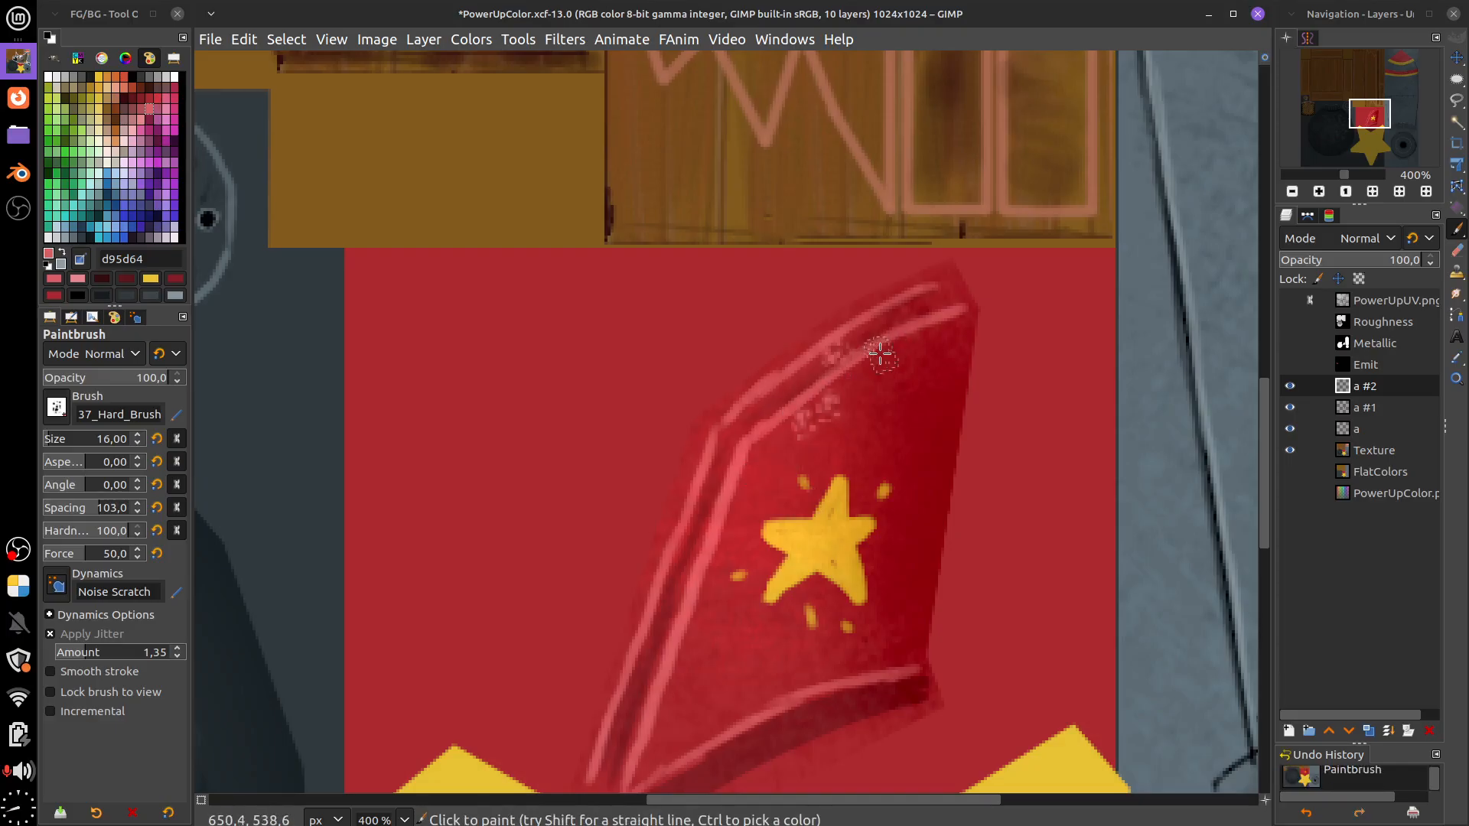
key(ctrl+z)
key(ctrl+z)
key(ctrl+z)
Dab 37_Hard_Brush speckles along the inner side of the fin's pink outline, from its tip down beside the star
click(813, 404)
click(891, 348)
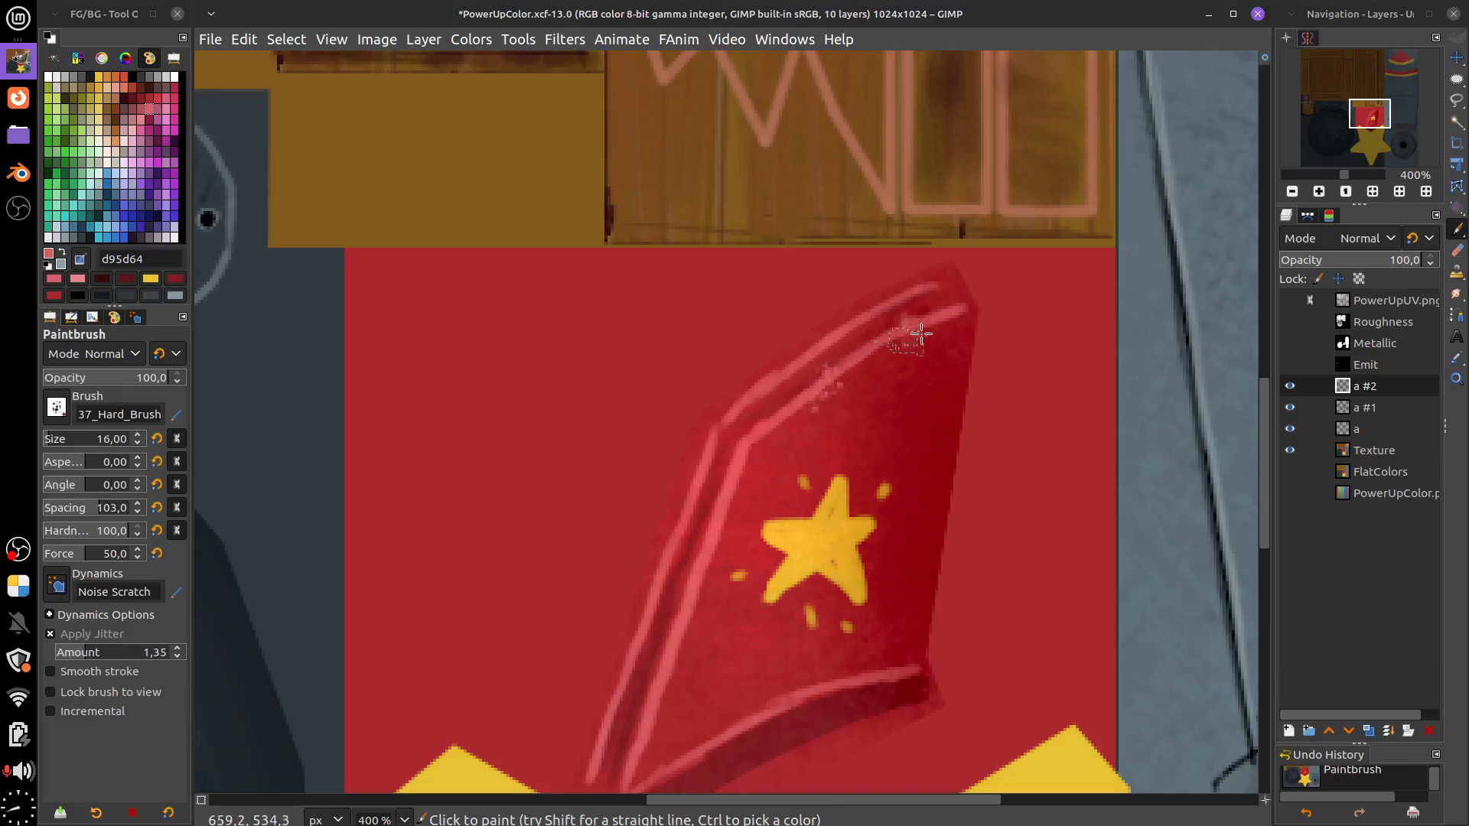
drag(729, 496, 706, 582)
click(707, 583)
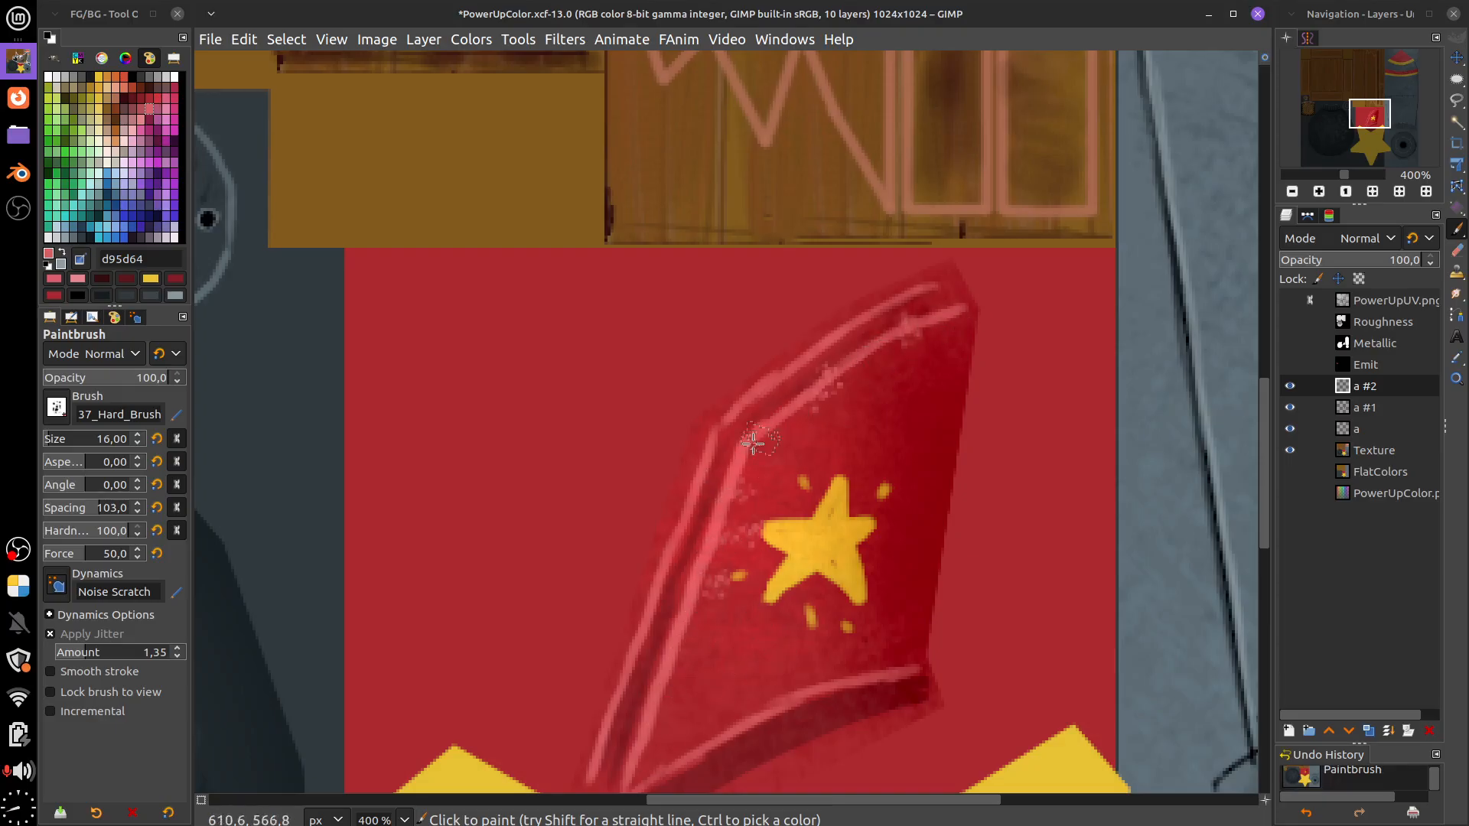
click(778, 443)
click(925, 360)
click(868, 379)
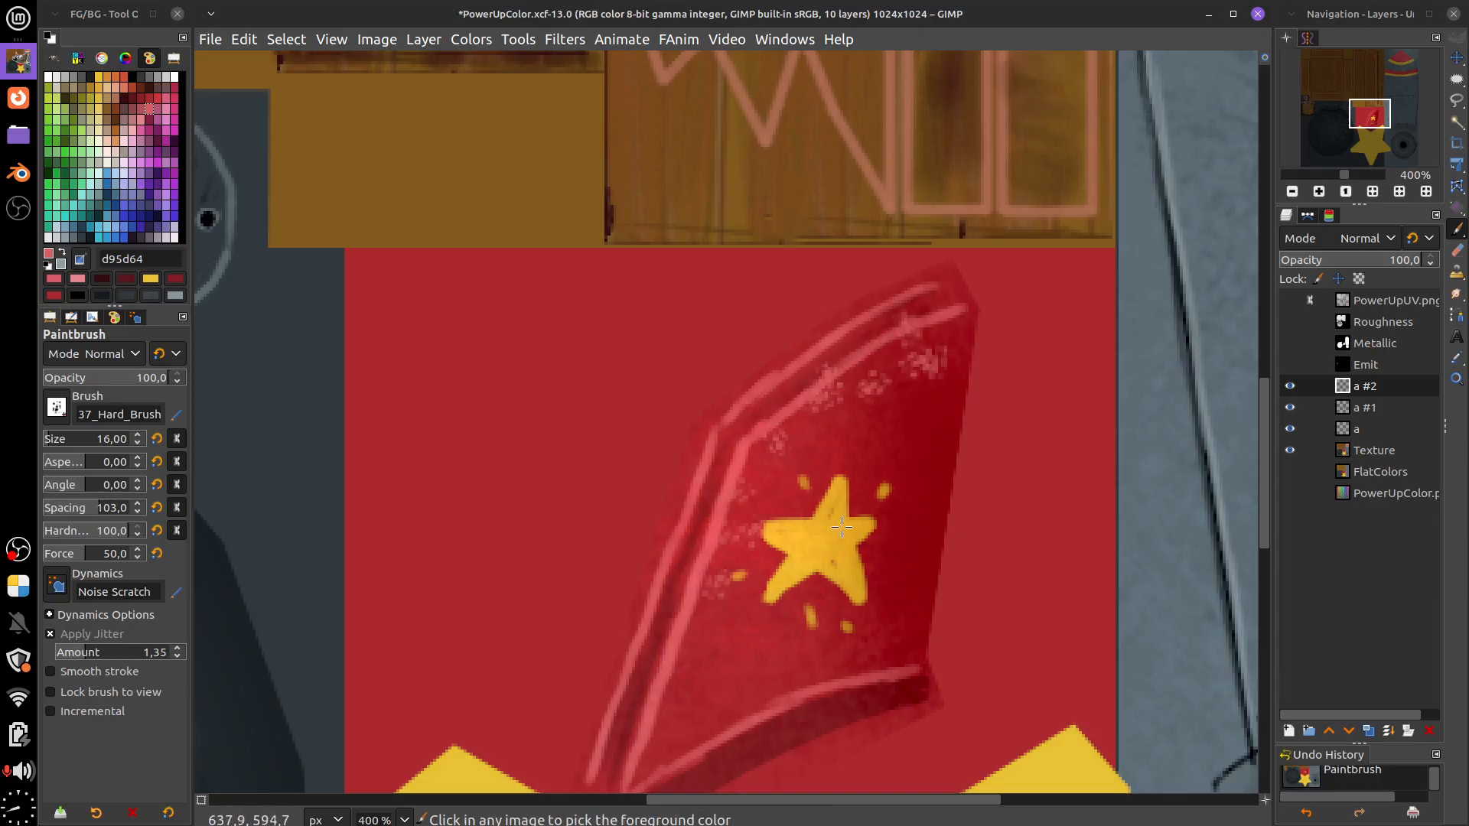
Undo all the speckle dabs along the fin's inner outline
key(ctrl+z)
key(ctrl+z)
key(ctrl+z)
key(ctrl+z)
key(ctrl+z)
key(ctrl+z)
key(ctrl+z)
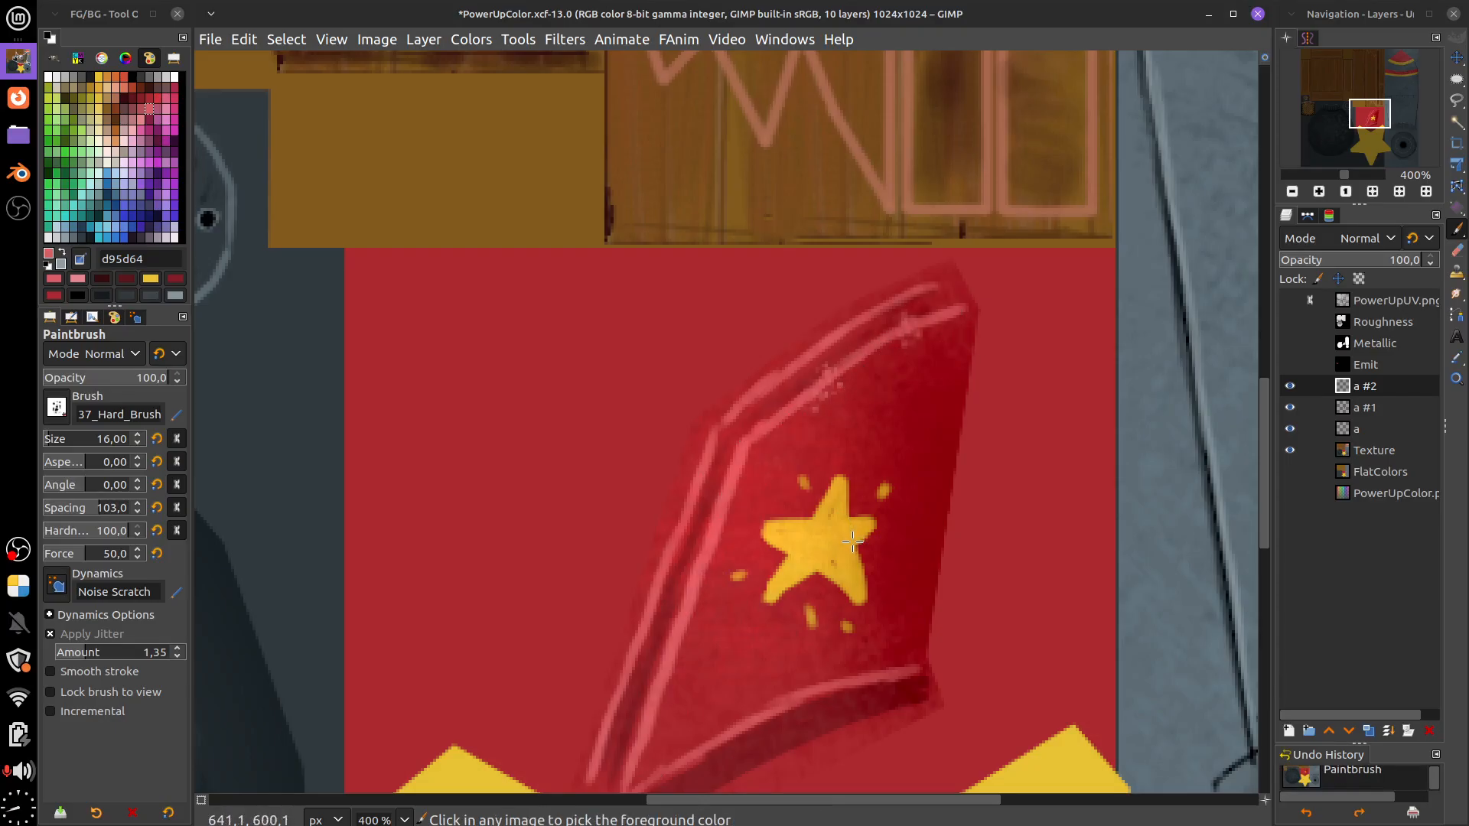
key(ctrl+z)
key(ctrl+z)
key(ctrl+z)
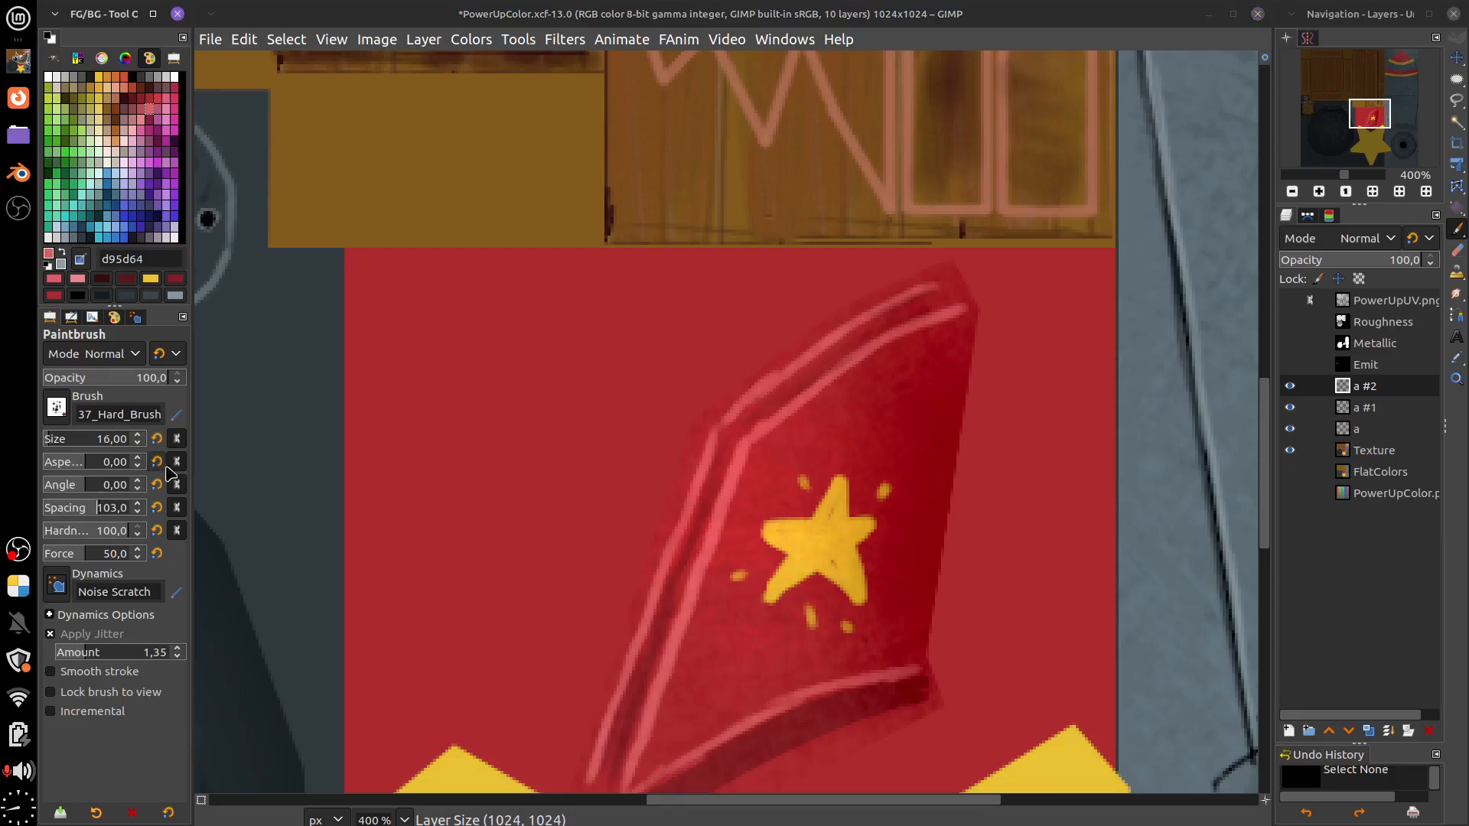
Lower the brush opacity to 49.4, try a dab of the 19_Blobs brush beside the fin and undo it
drag(165, 376, 104, 394)
click(57, 411)
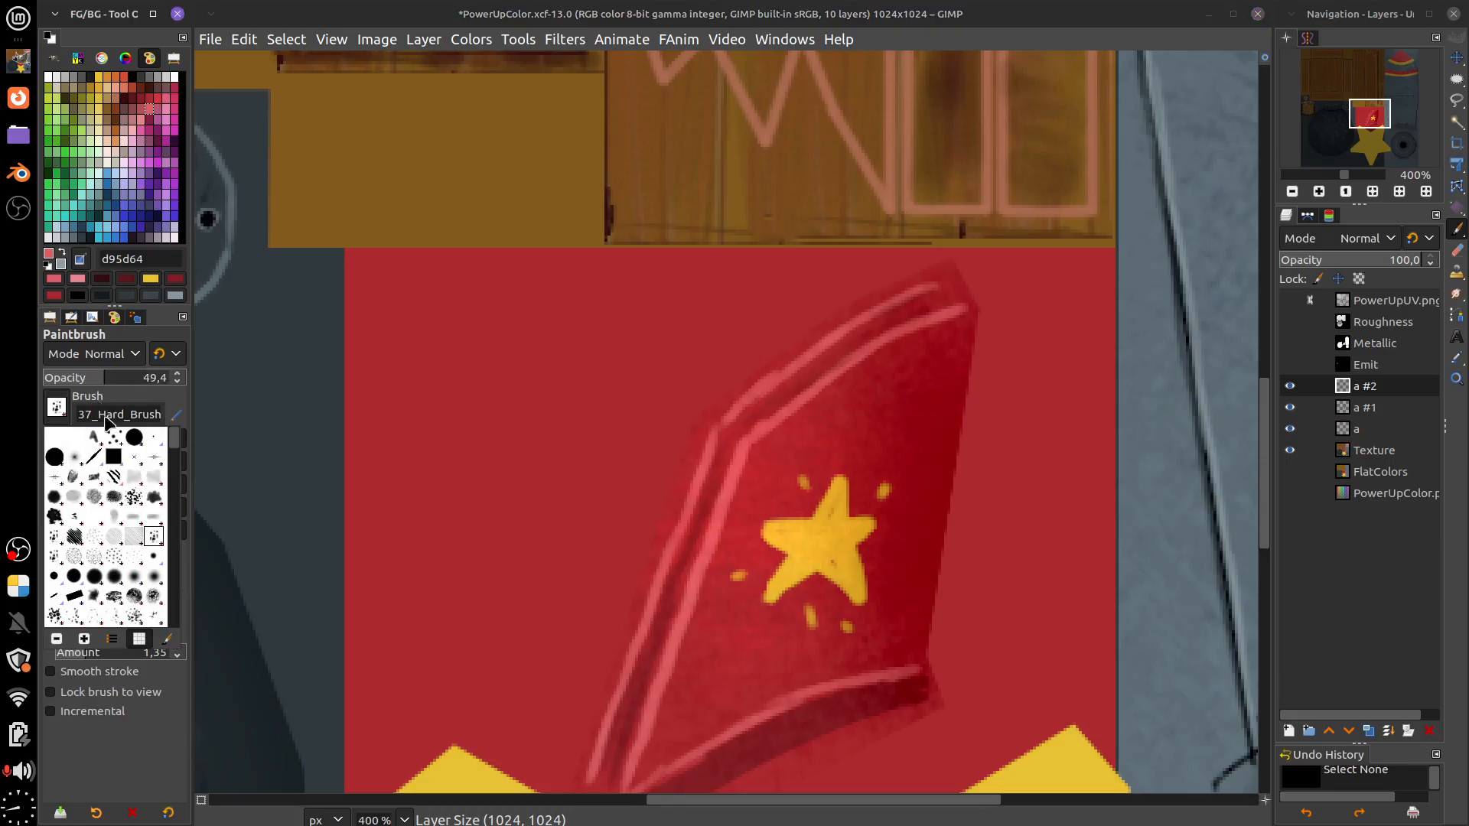
click(155, 497)
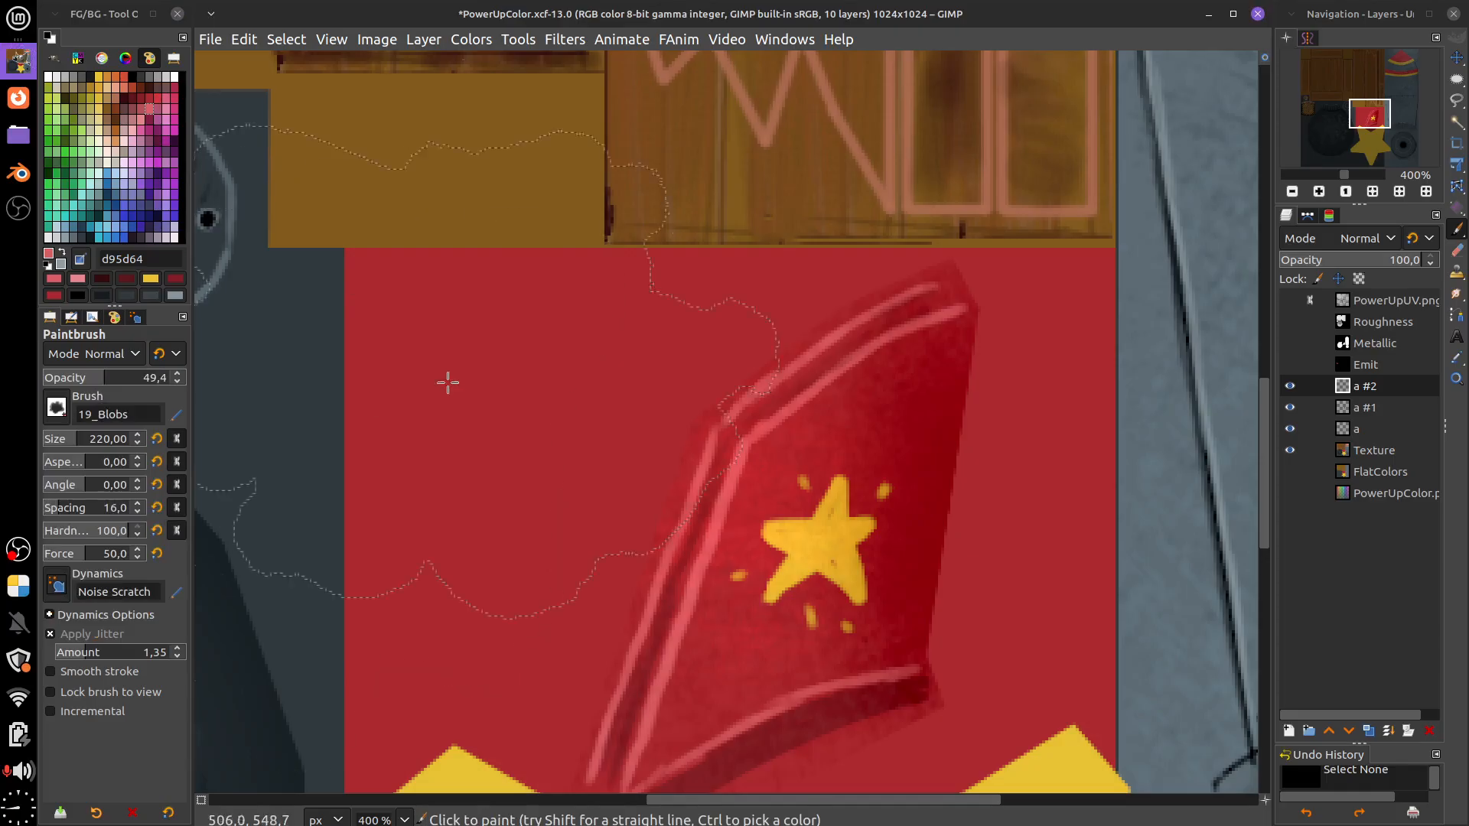
click(559, 444)
key(ctrl+z)
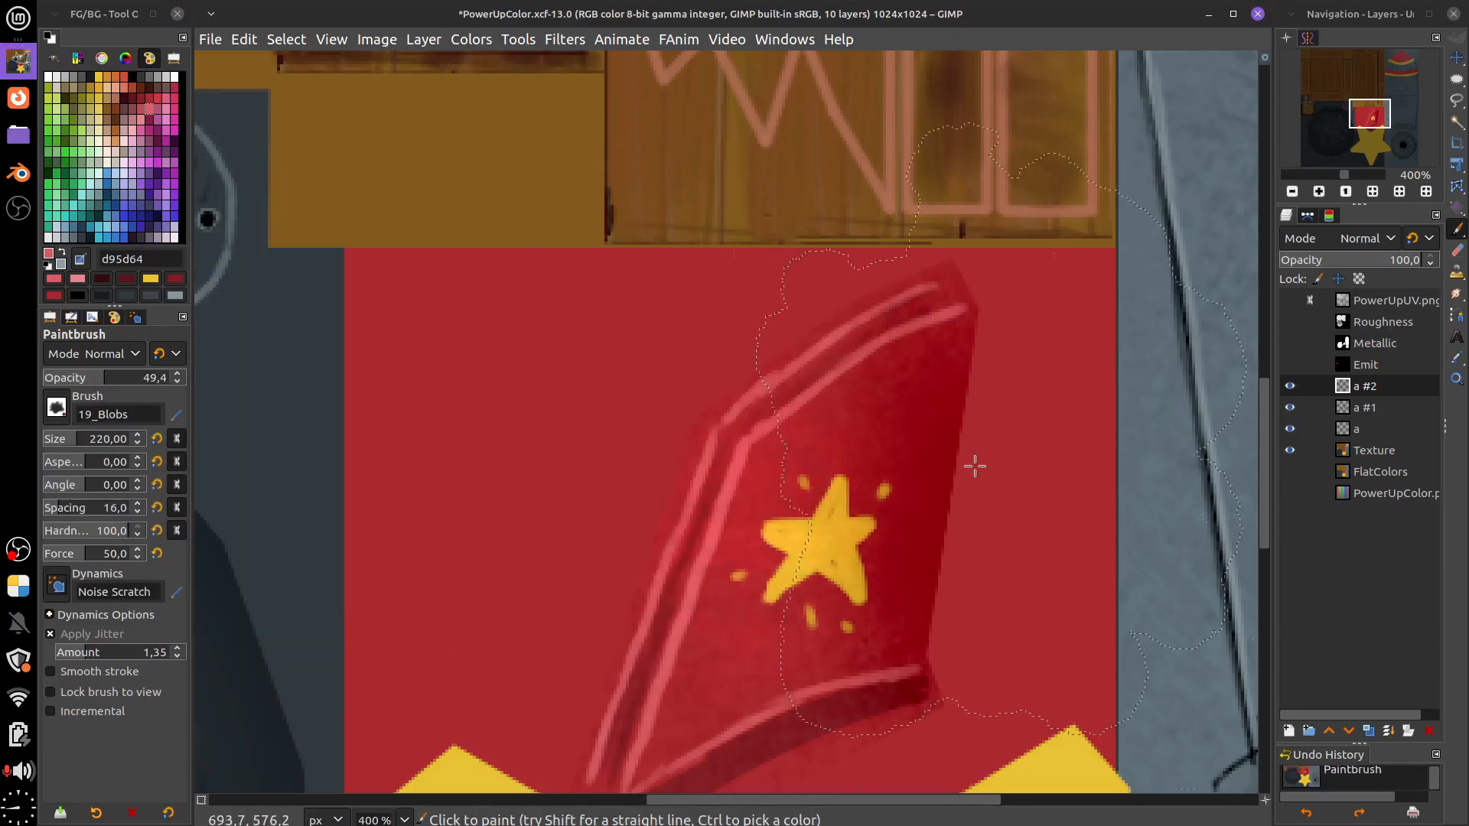
Switch to the A-17 Knife brush, try a stroke on the plain red area and undo it
click(58, 411)
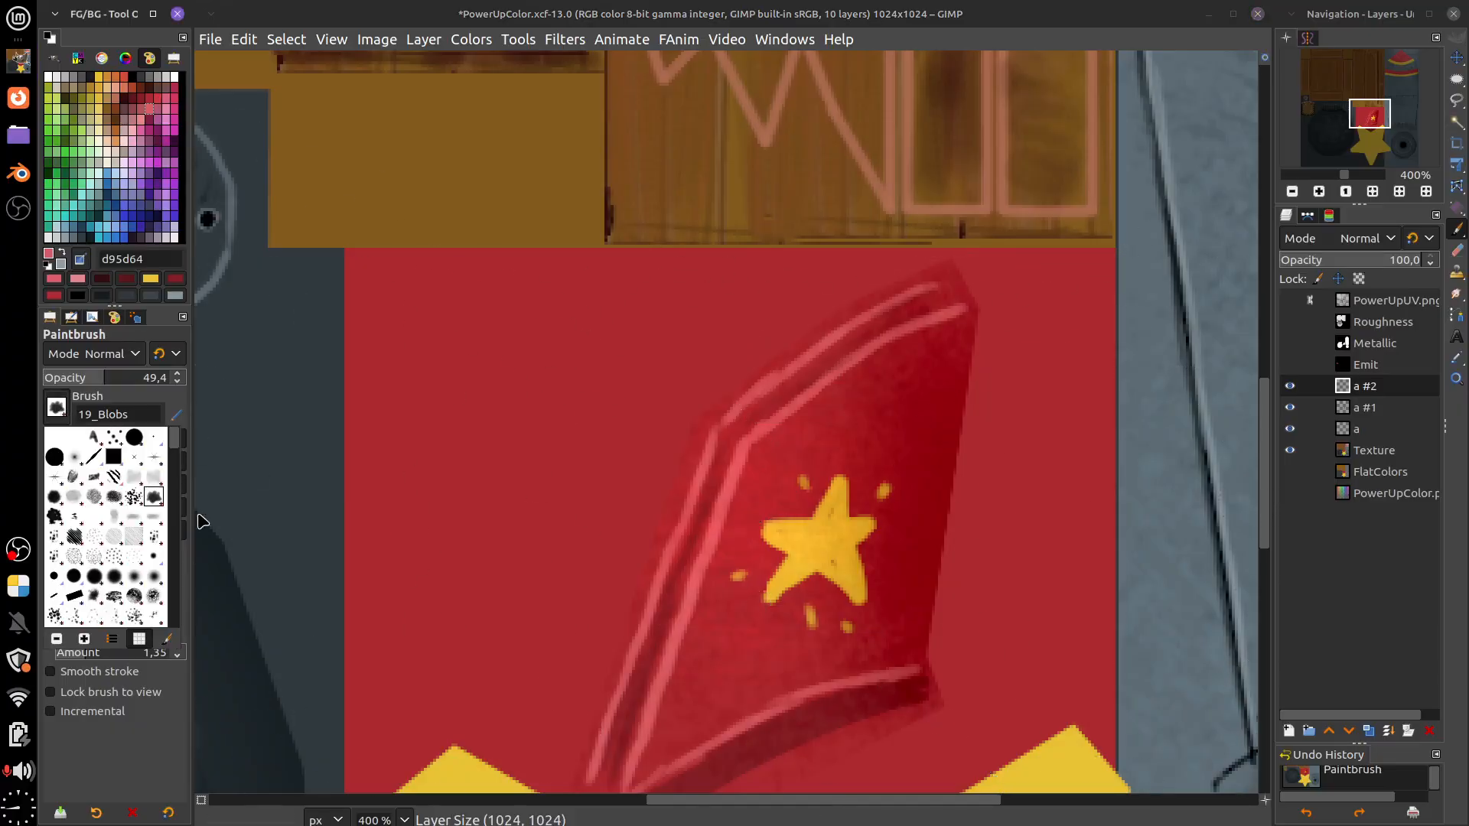
click(115, 600)
drag(456, 404, 482, 551)
key(ctrl+z)
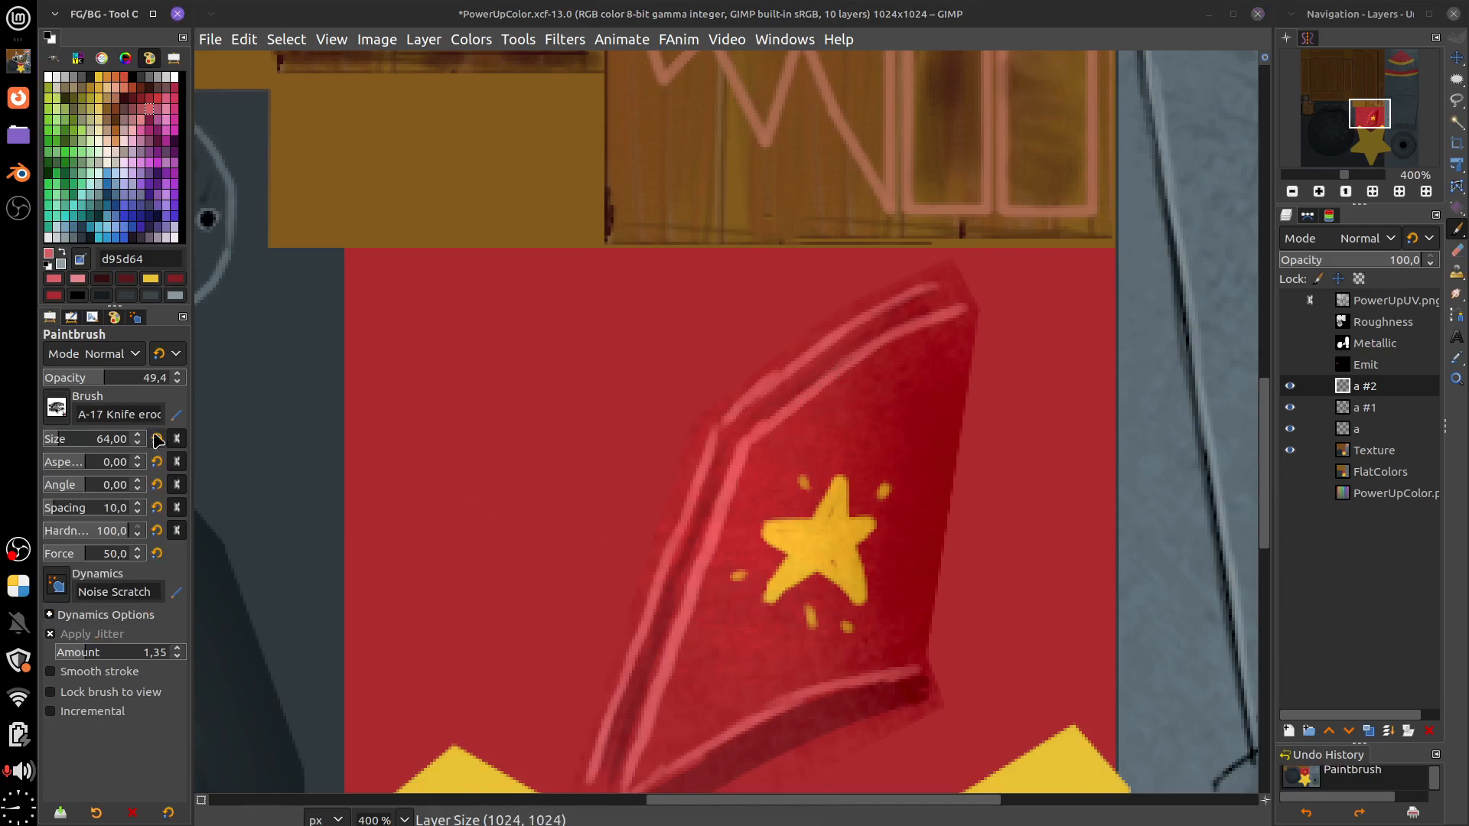
Choose the L_Foliage 1 brush from further down the brush collection, try a dab beside the fin and undo it
click(57, 412)
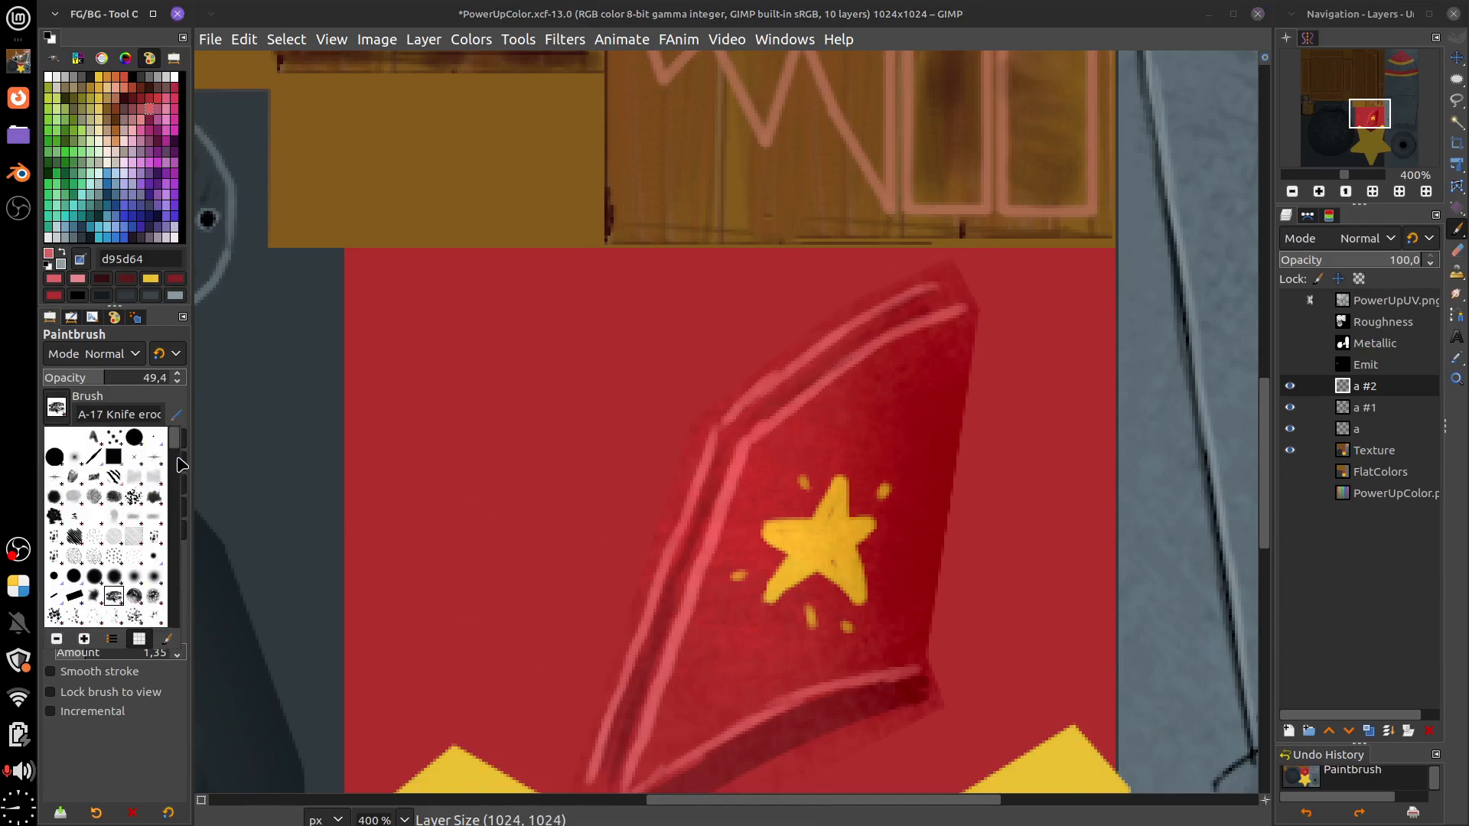
scroll(179, 471, down, 3)
scroll(177, 476, down, 2)
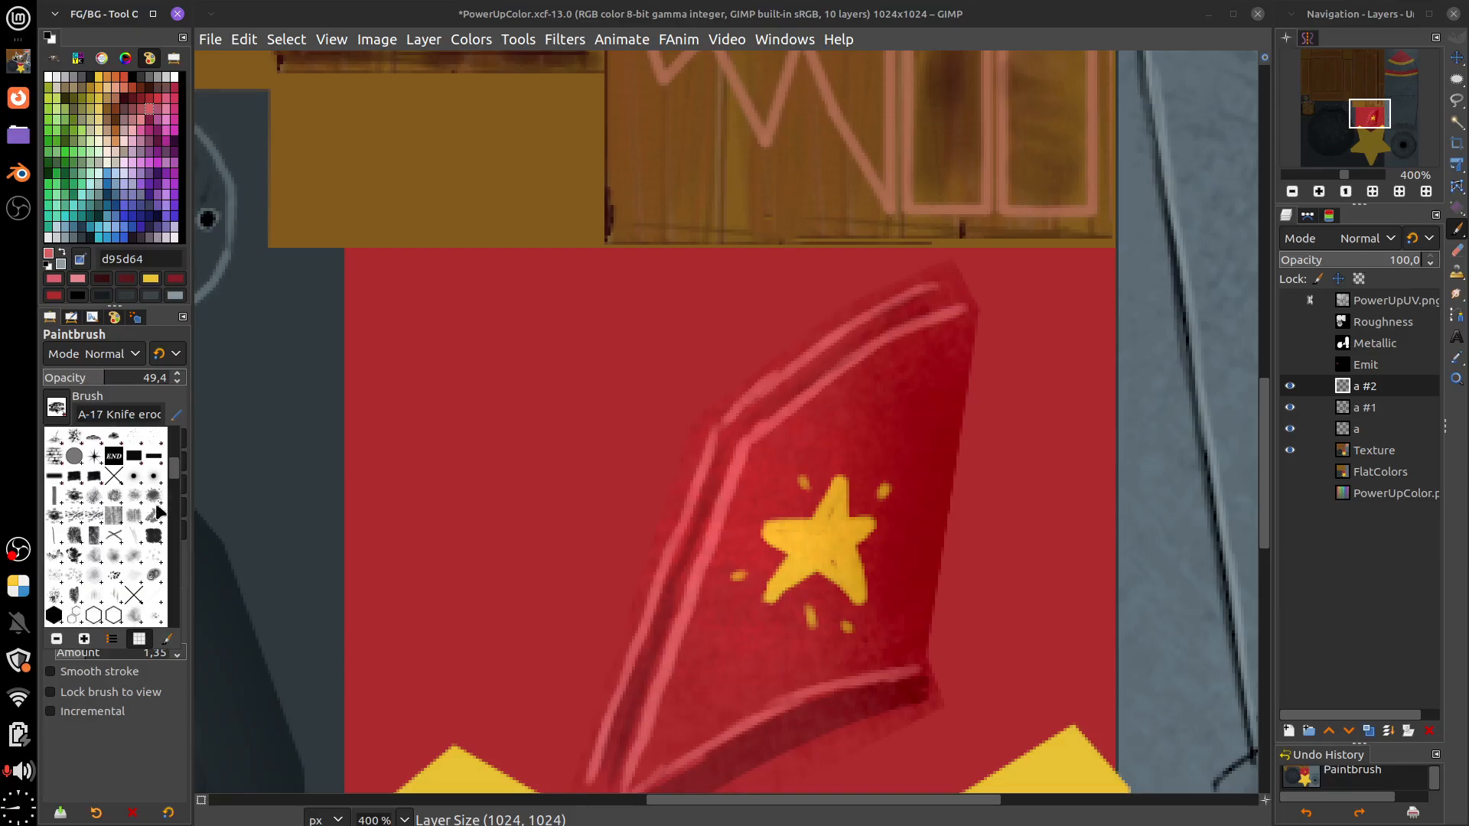
scroll(176, 493, down, 2)
scroll(174, 492, down, 4)
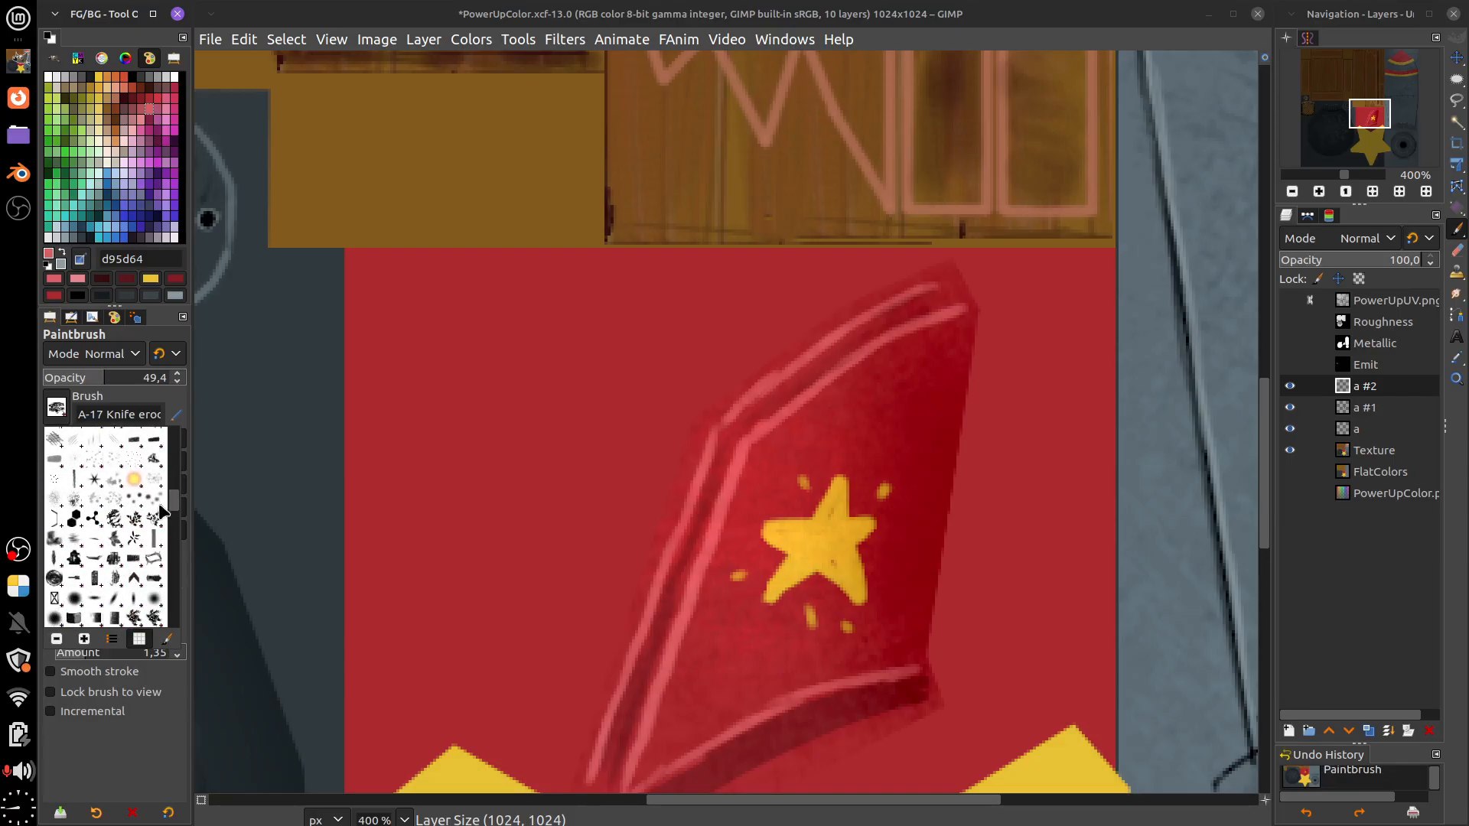
click(130, 535)
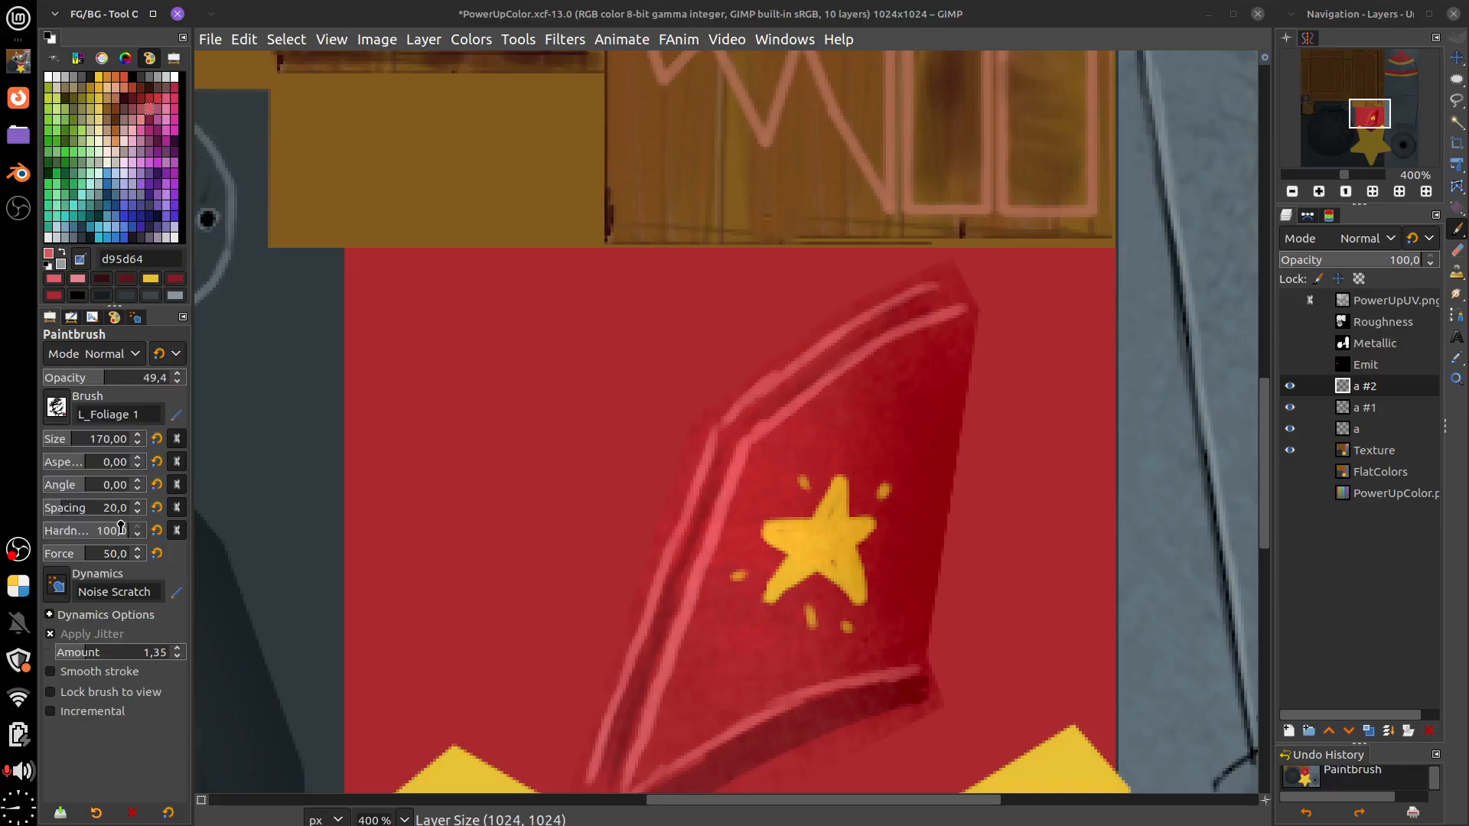
click(558, 414)
key(ctrl+z)
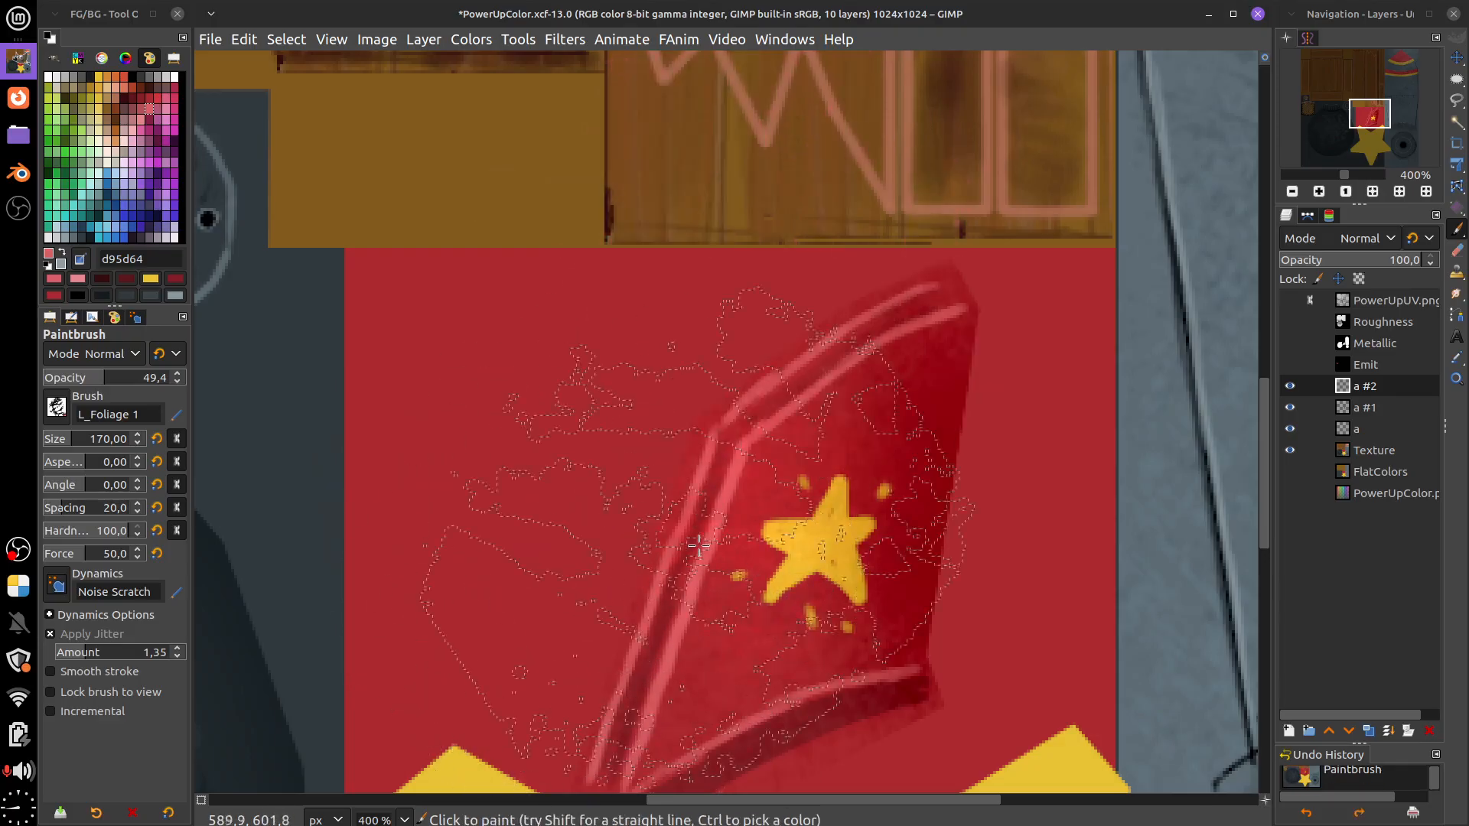
Restore the saved paintbrush preset with the 00-Round brush at size 41 and 1 Basic dynamics, and show the brushes as a named list
click(96, 813)
click(264, 183)
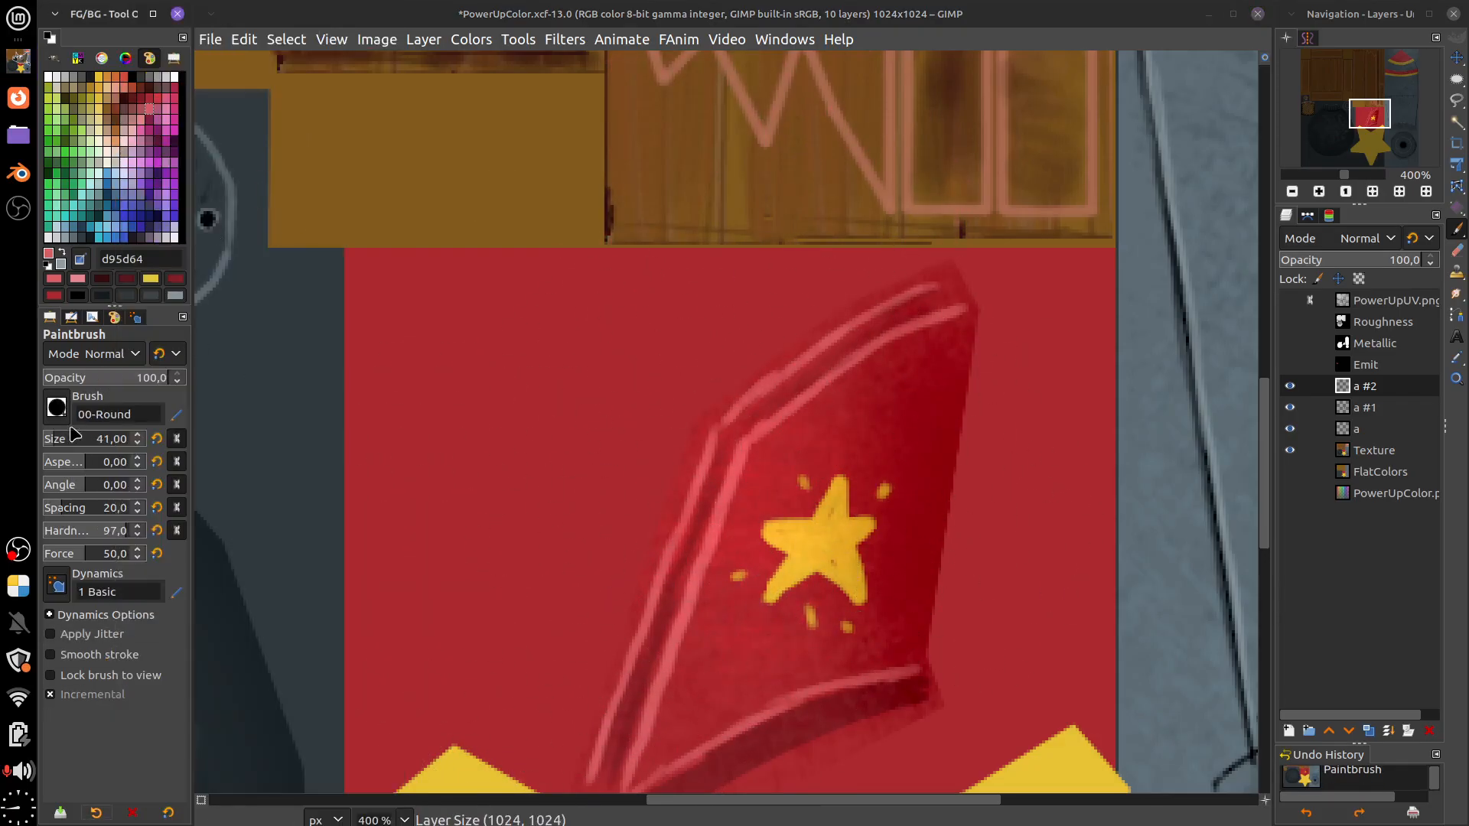
click(56, 407)
drag(176, 459, 168, 591)
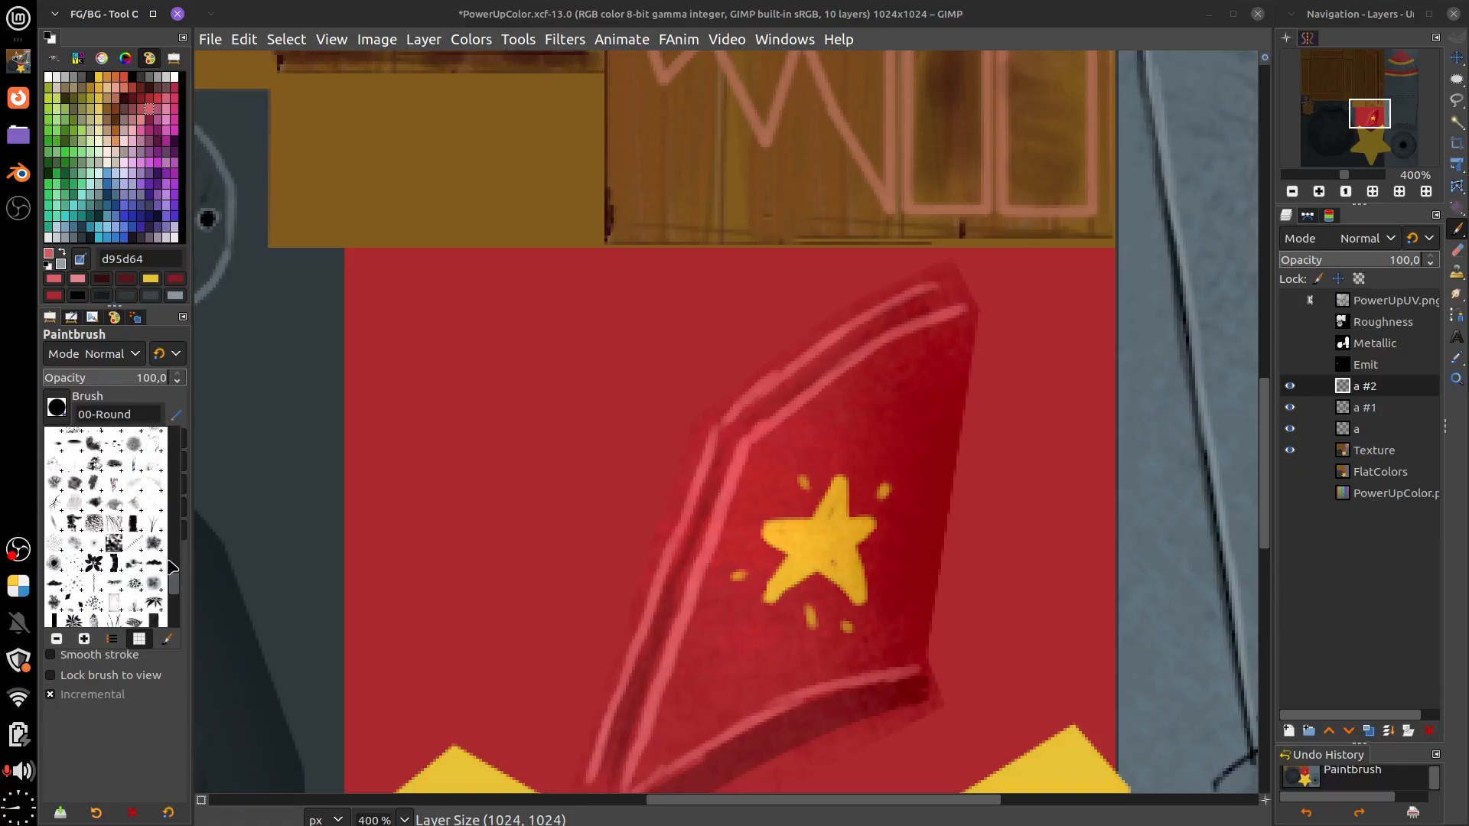
click(111, 639)
drag(177, 459, 174, 554)
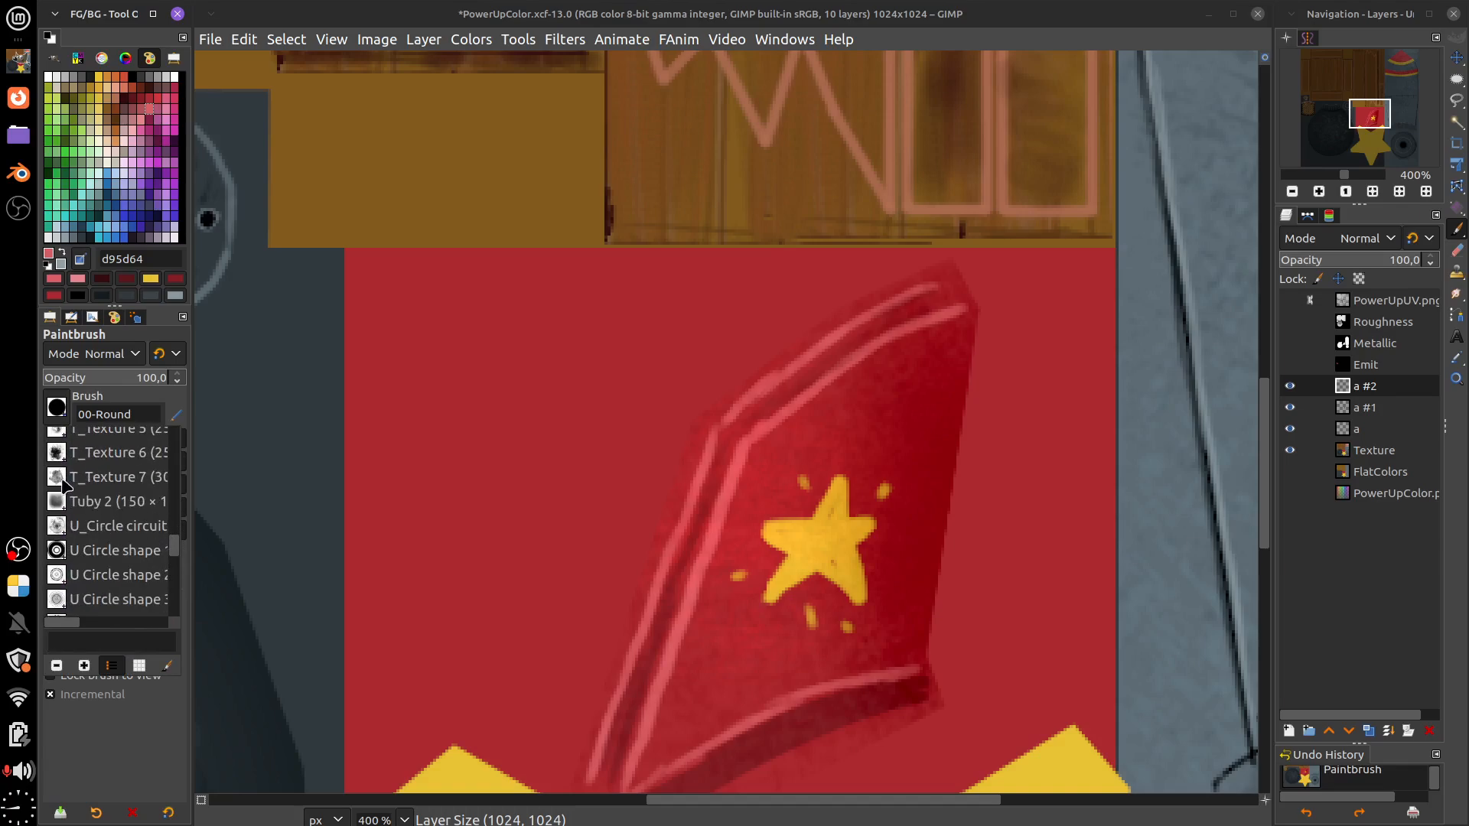
Select the T_Texture 7 brush, try several dabs at size 300 beside the fin and undo them
double_click(115, 476)
click(503, 411)
key(ctrl+z)
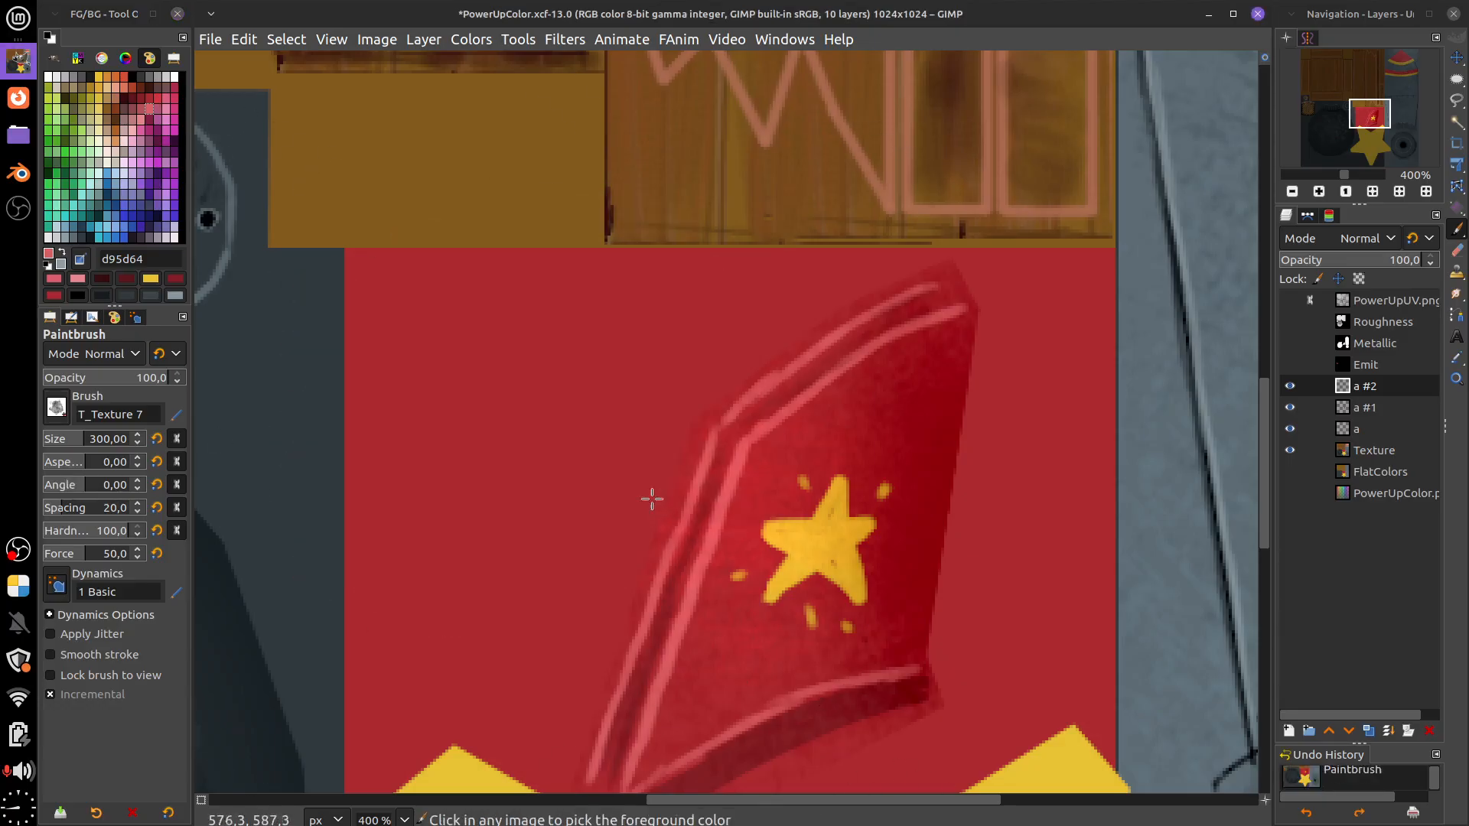
click(518, 492)
key(ctrl+z)
click(472, 490)
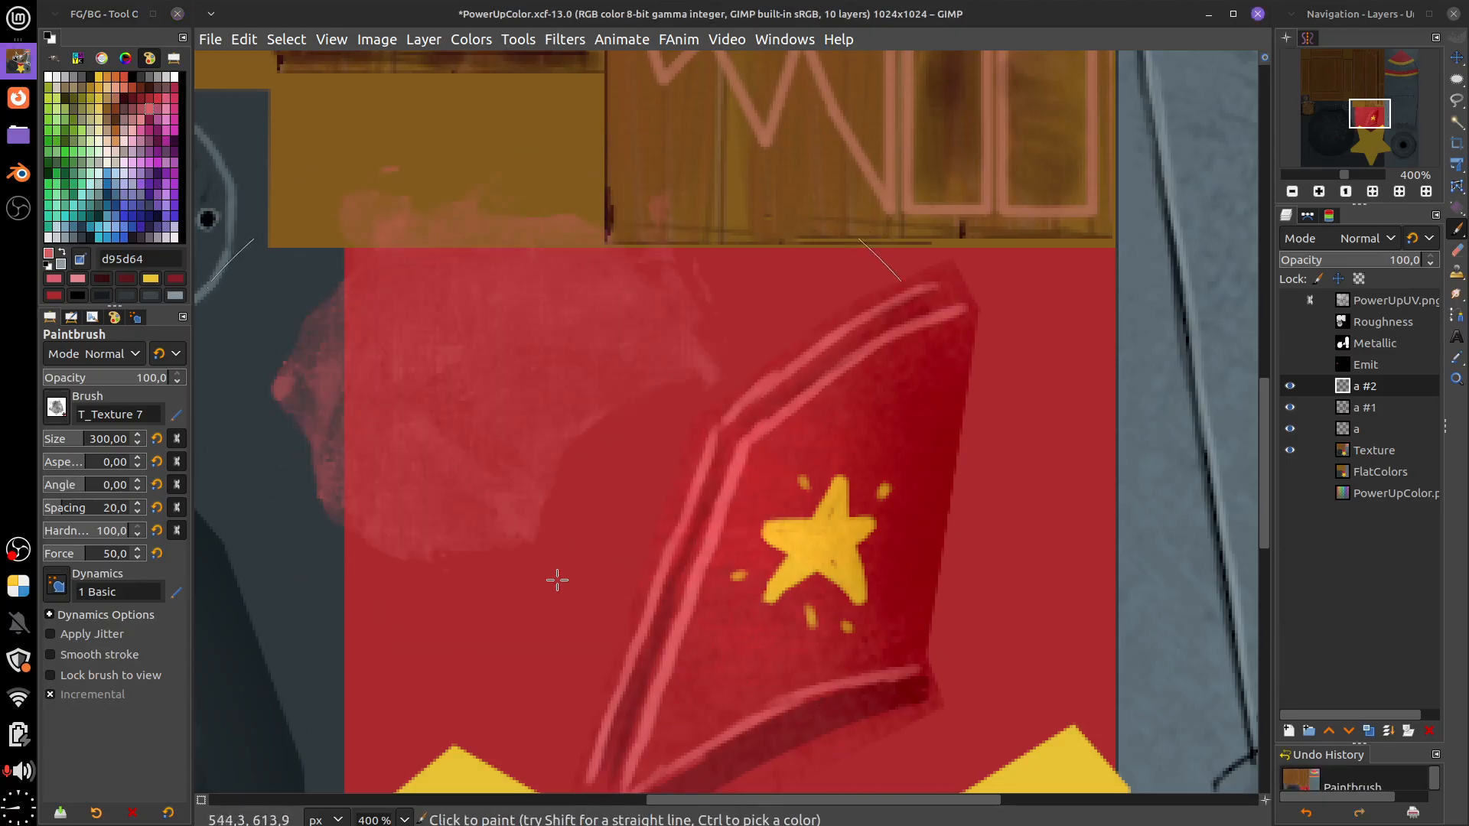
click(558, 515)
key(ctrl+z)
key(ctrl+z)
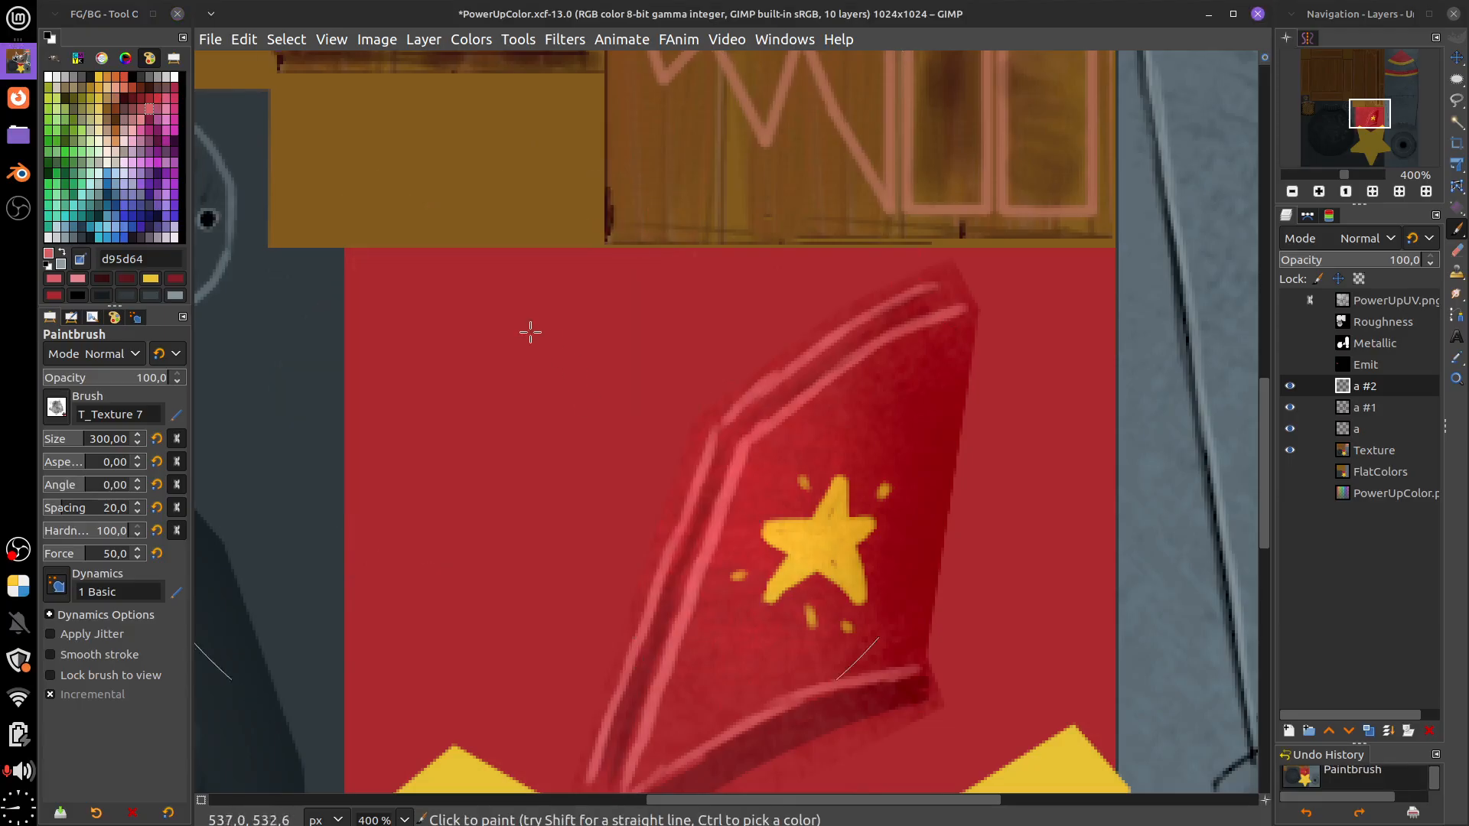
click(536, 359)
key(ctrl+z)
Choose a 960-pixel brush from the brushes_by_ set, try a dab beside the fin and undo it
click(56, 406)
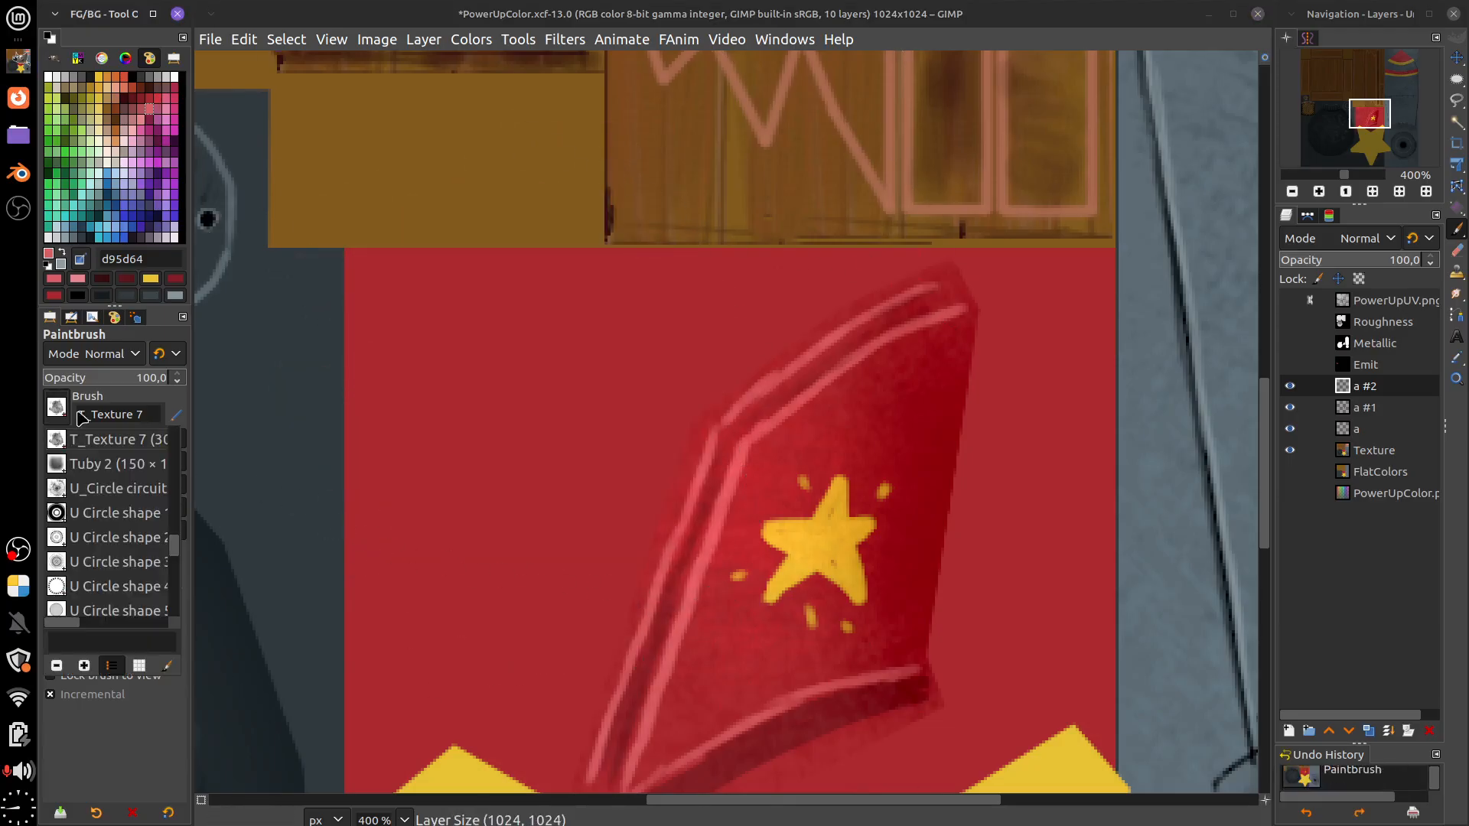
scroll(178, 569, up, 5)
scroll(177, 570, down, 4)
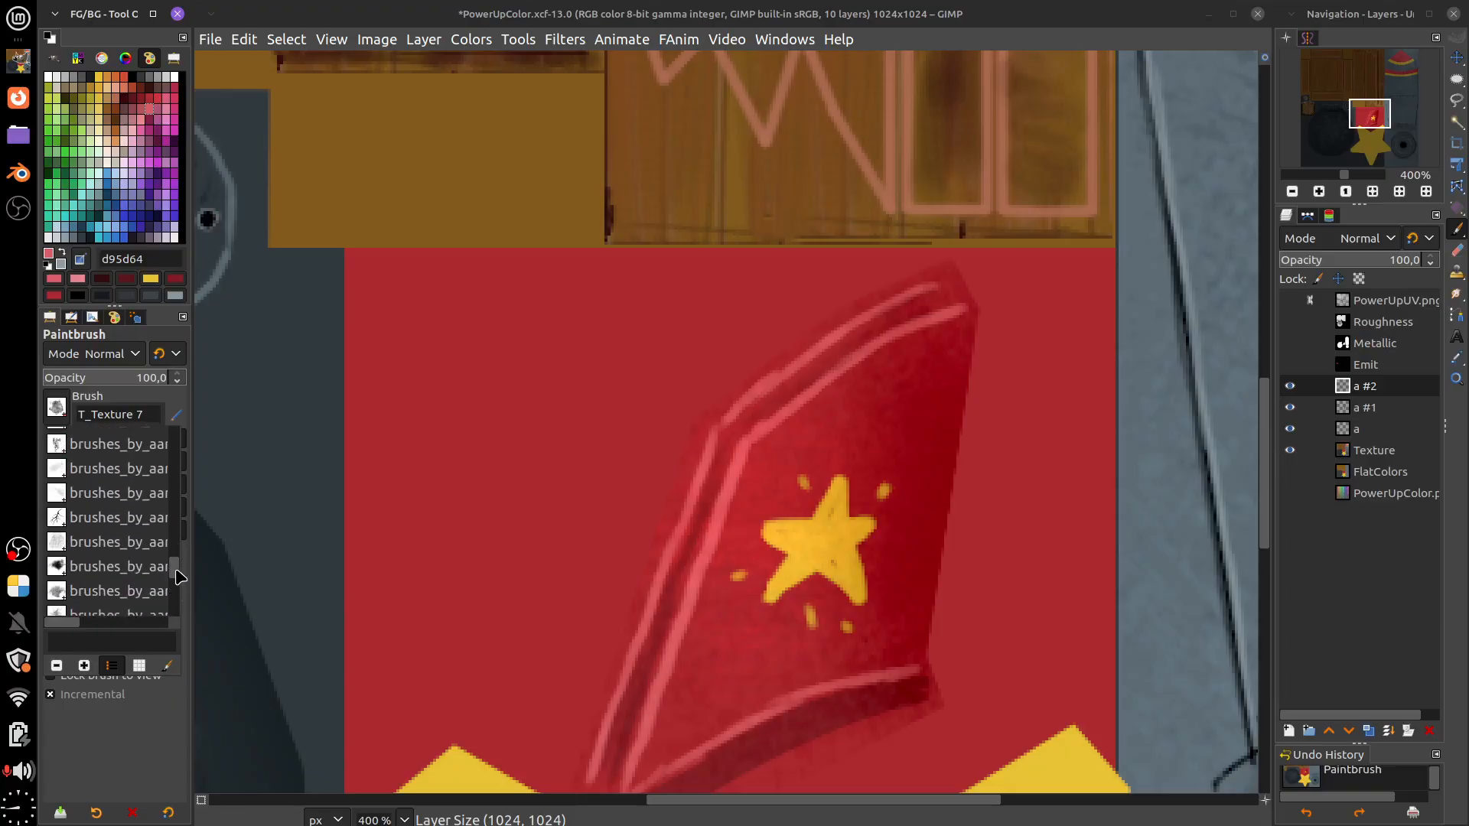
click(77, 593)
click(485, 536)
key(ctrl+z)
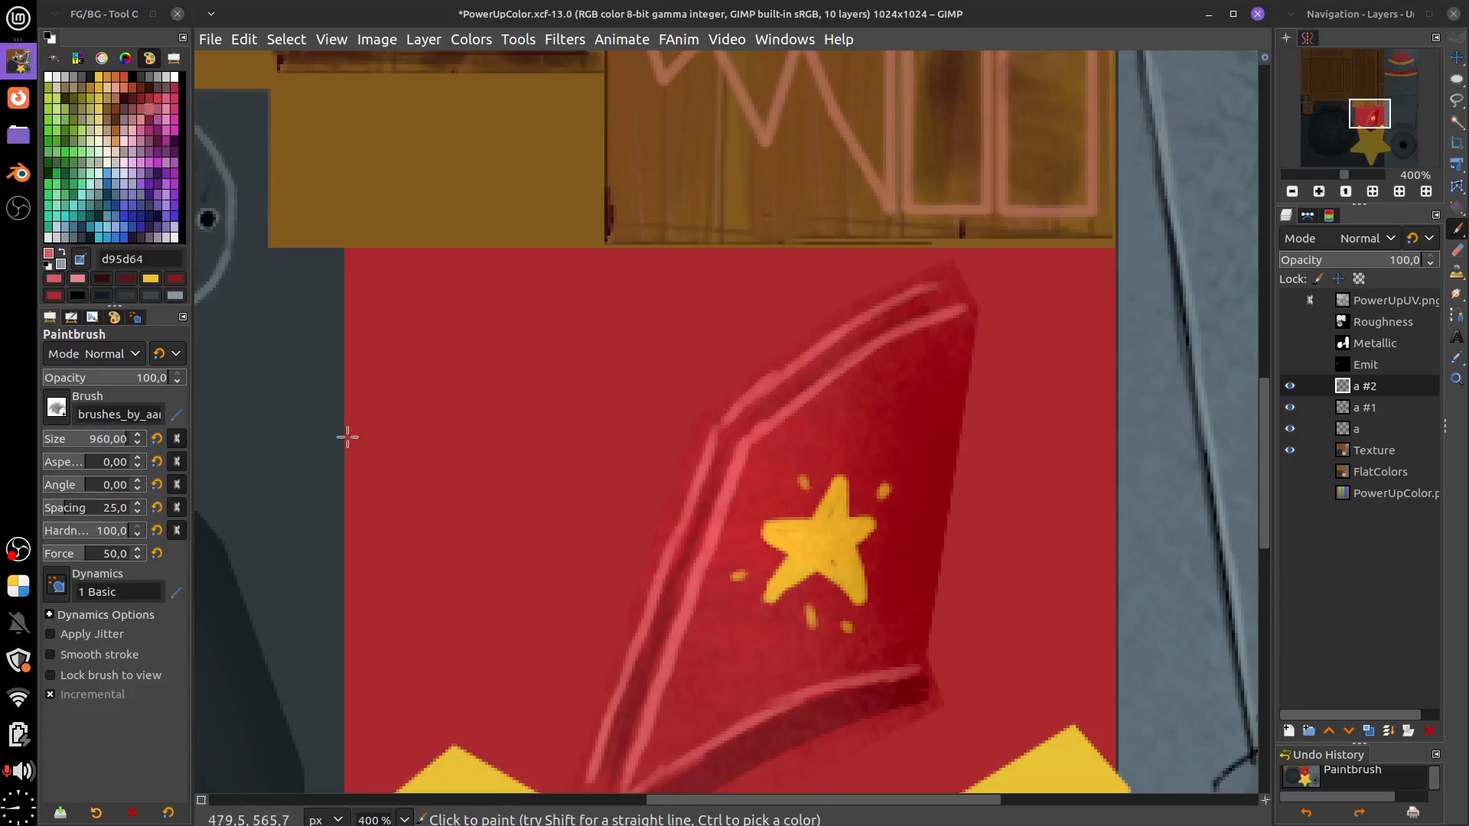
Select the Chalk 03 brush, try a diagonal stroke at size 64 on the plain red area and undo it
click(56, 406)
drag(177, 576, 176, 596)
click(77, 520)
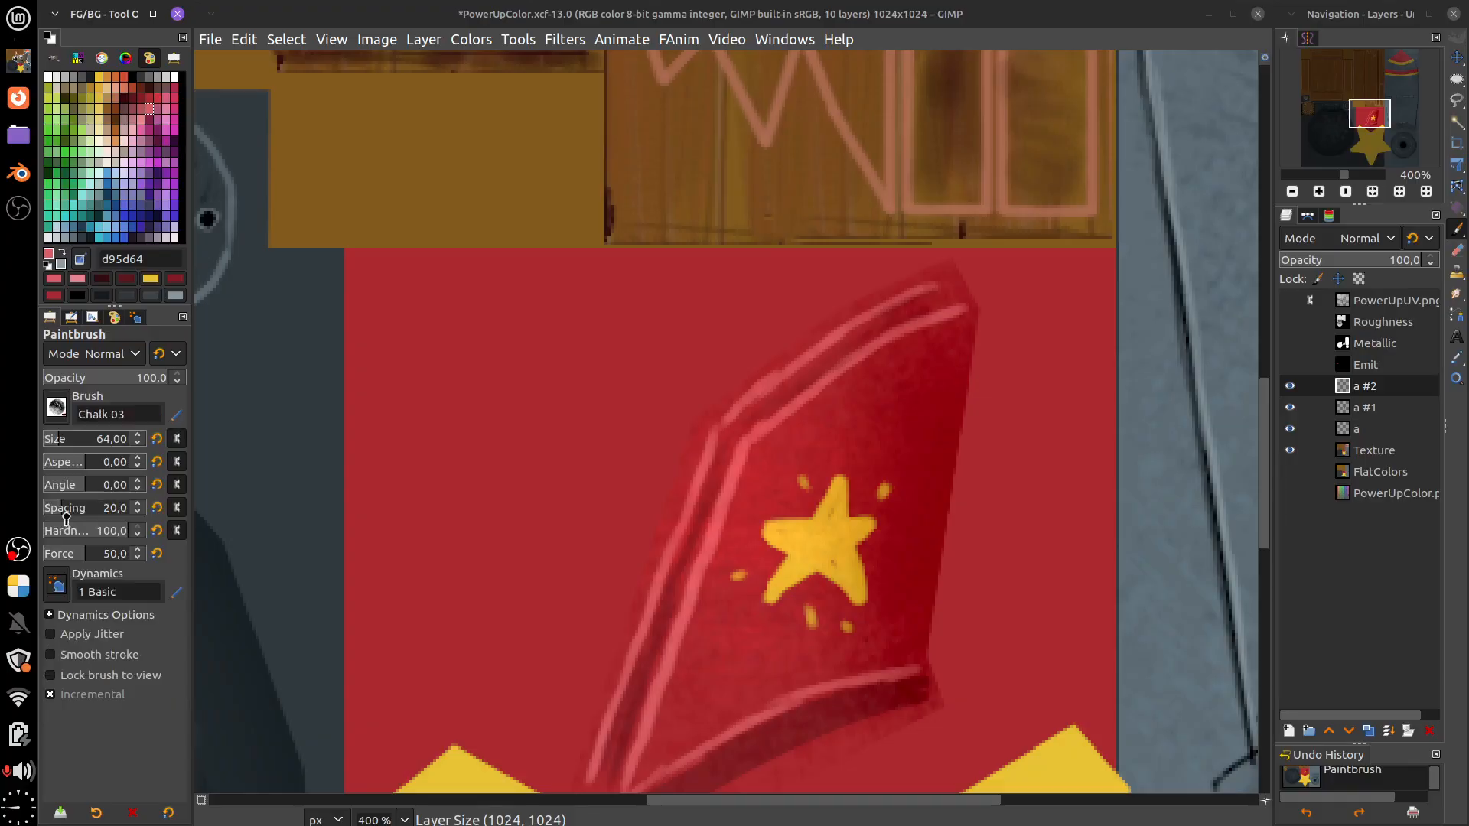
drag(563, 337, 470, 506)
key(ctrl+z)
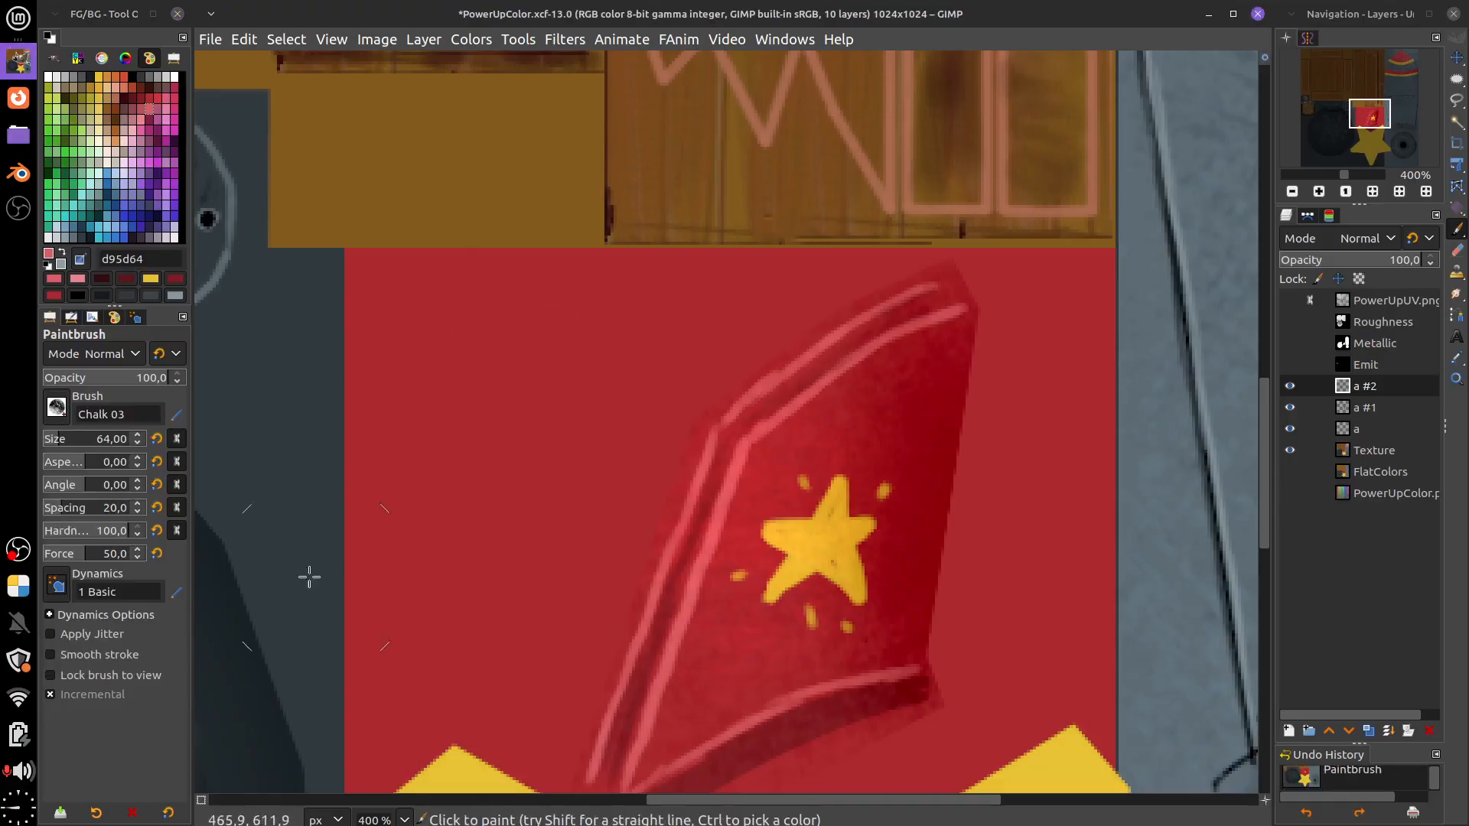
Select the A-19 eroded round brush, try a dab at size 64 on the plain red area and undo it
click(55, 406)
drag(175, 593, 174, 607)
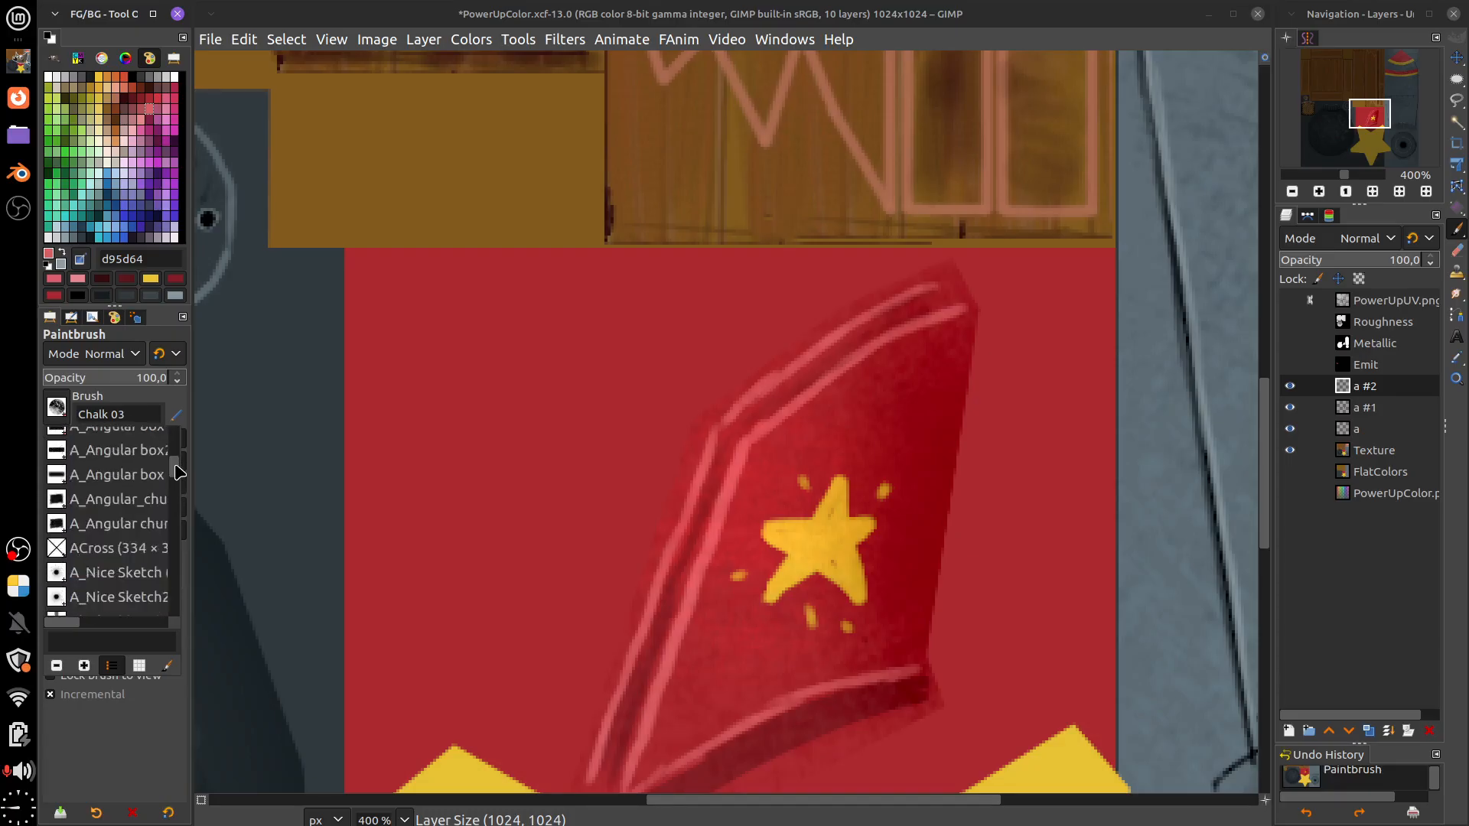
drag(175, 462, 178, 469)
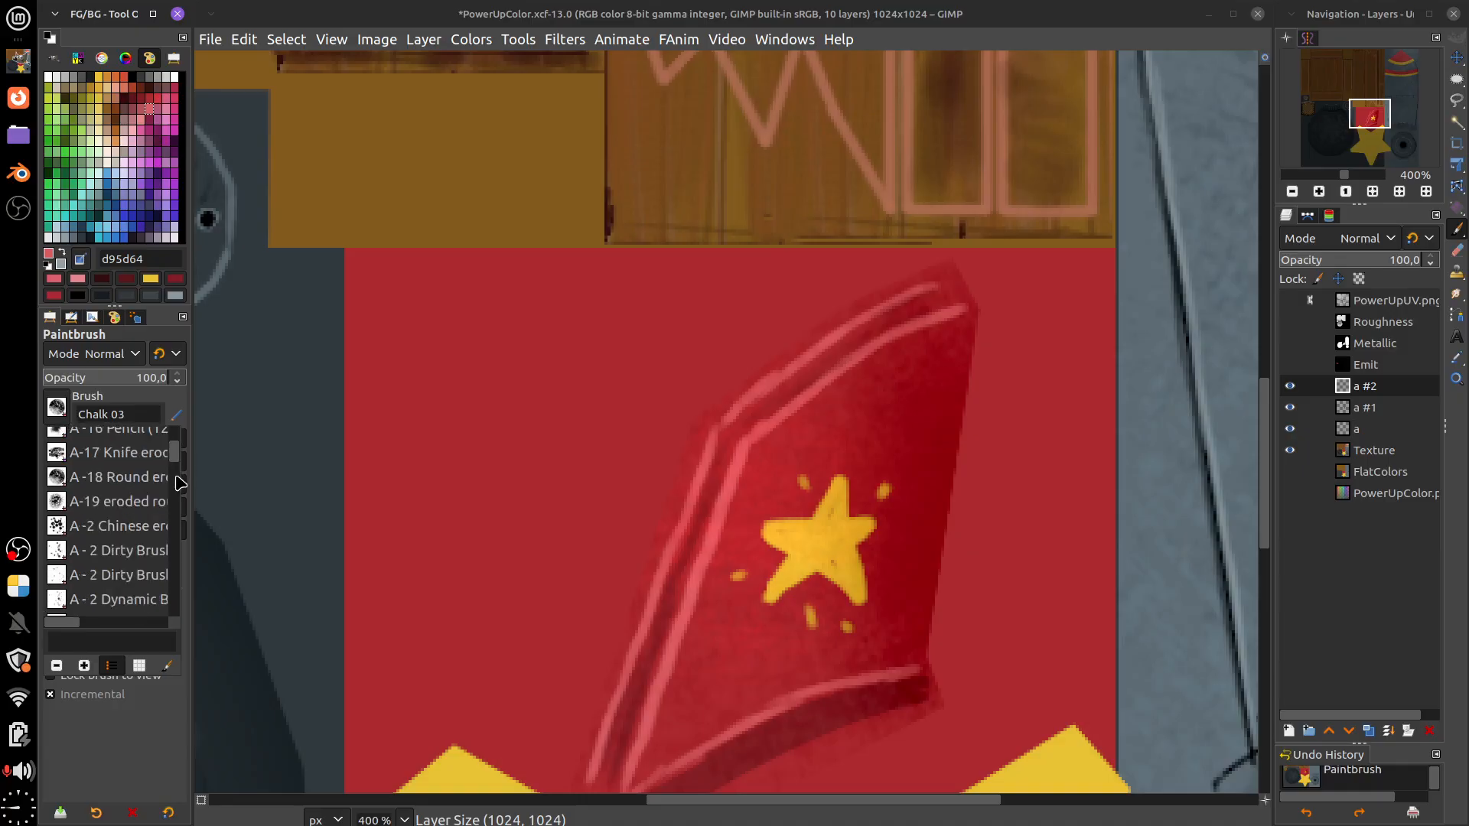
click(61, 509)
click(533, 407)
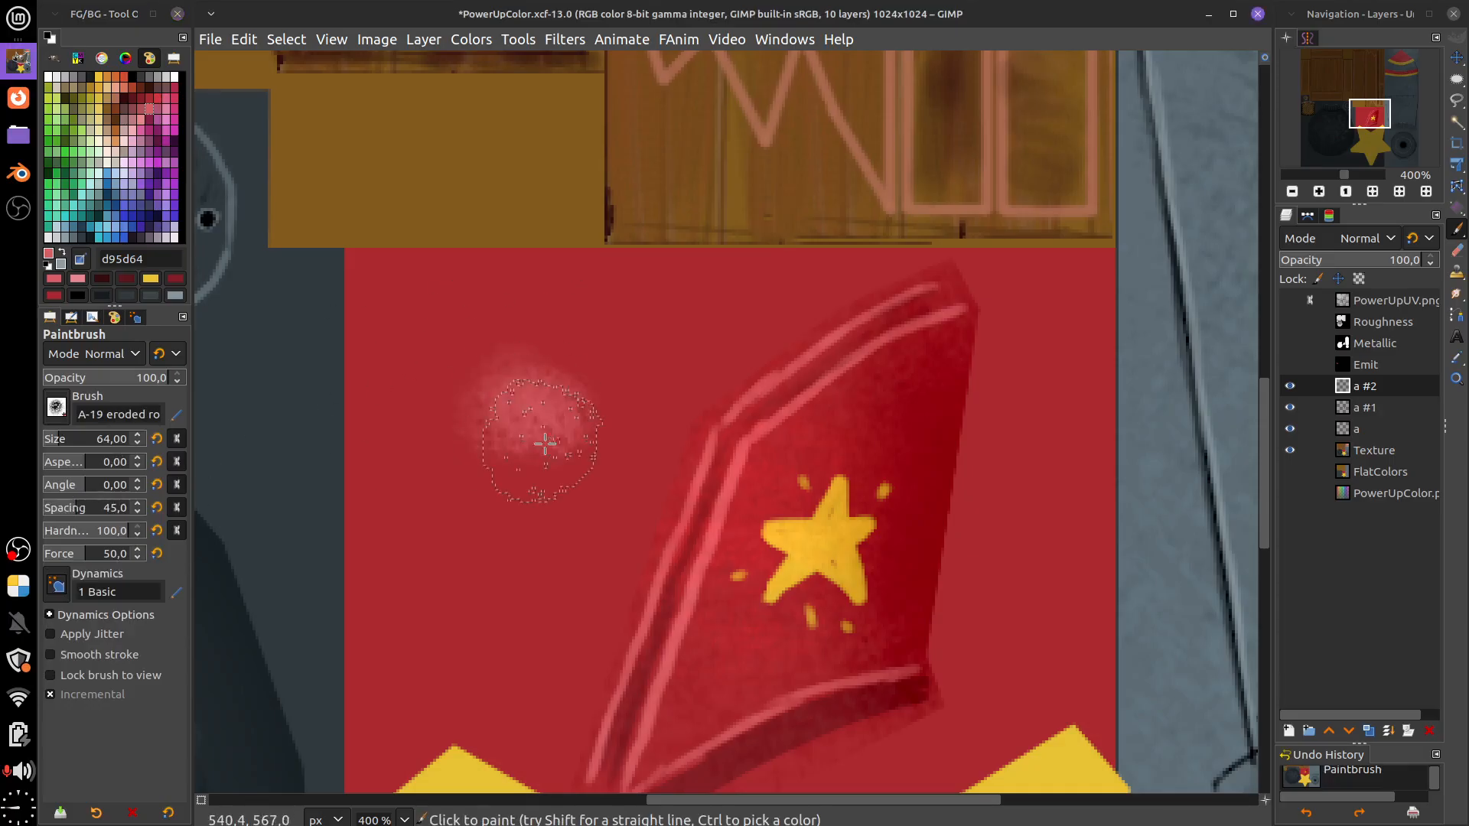
key(ctrl+z)
Select the 20_Rough brush, try several dabs at size 200 on the red area beside the fin and undo them
click(56, 407)
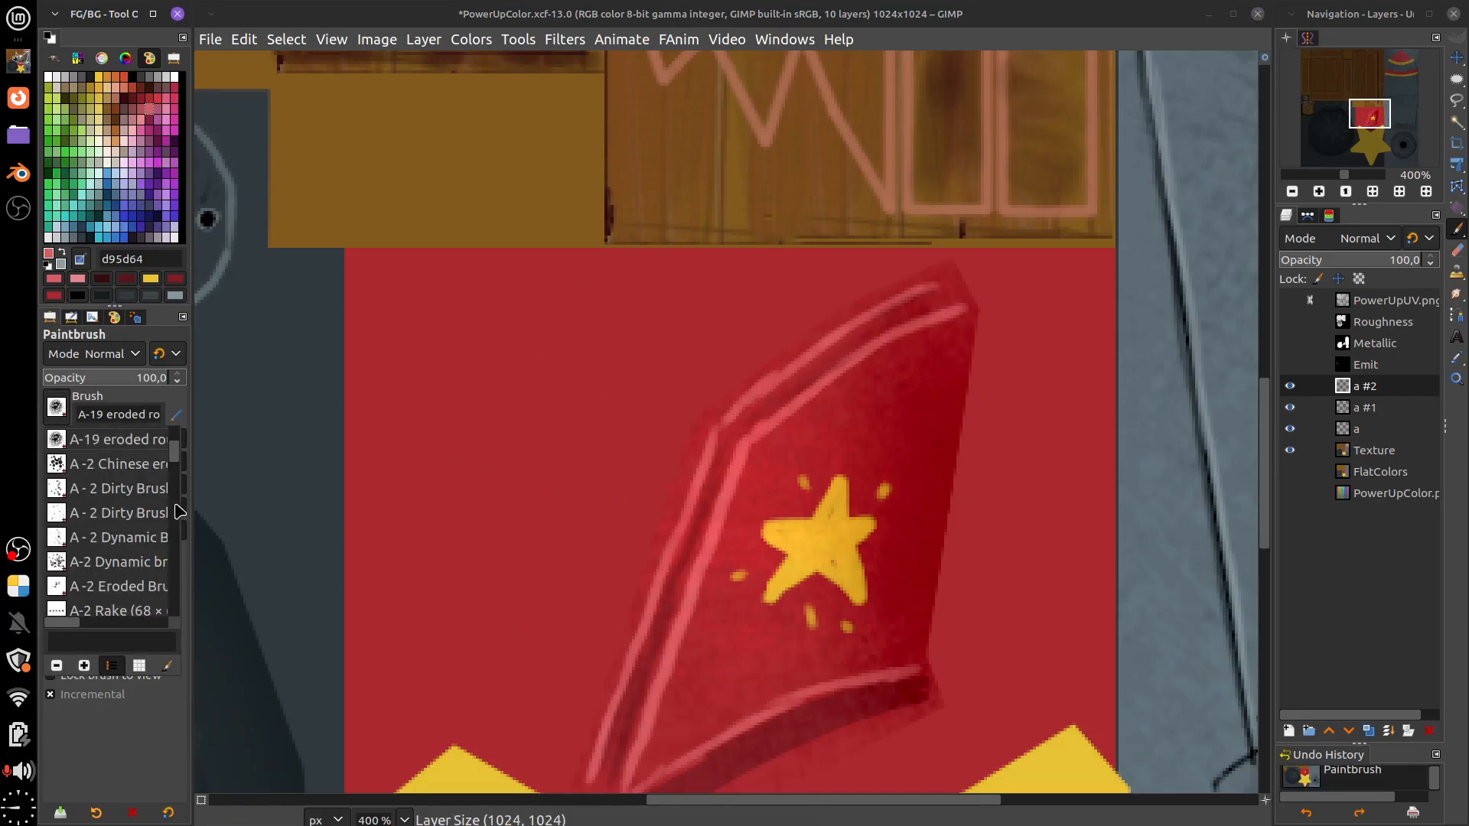
drag(180, 463, 176, 453)
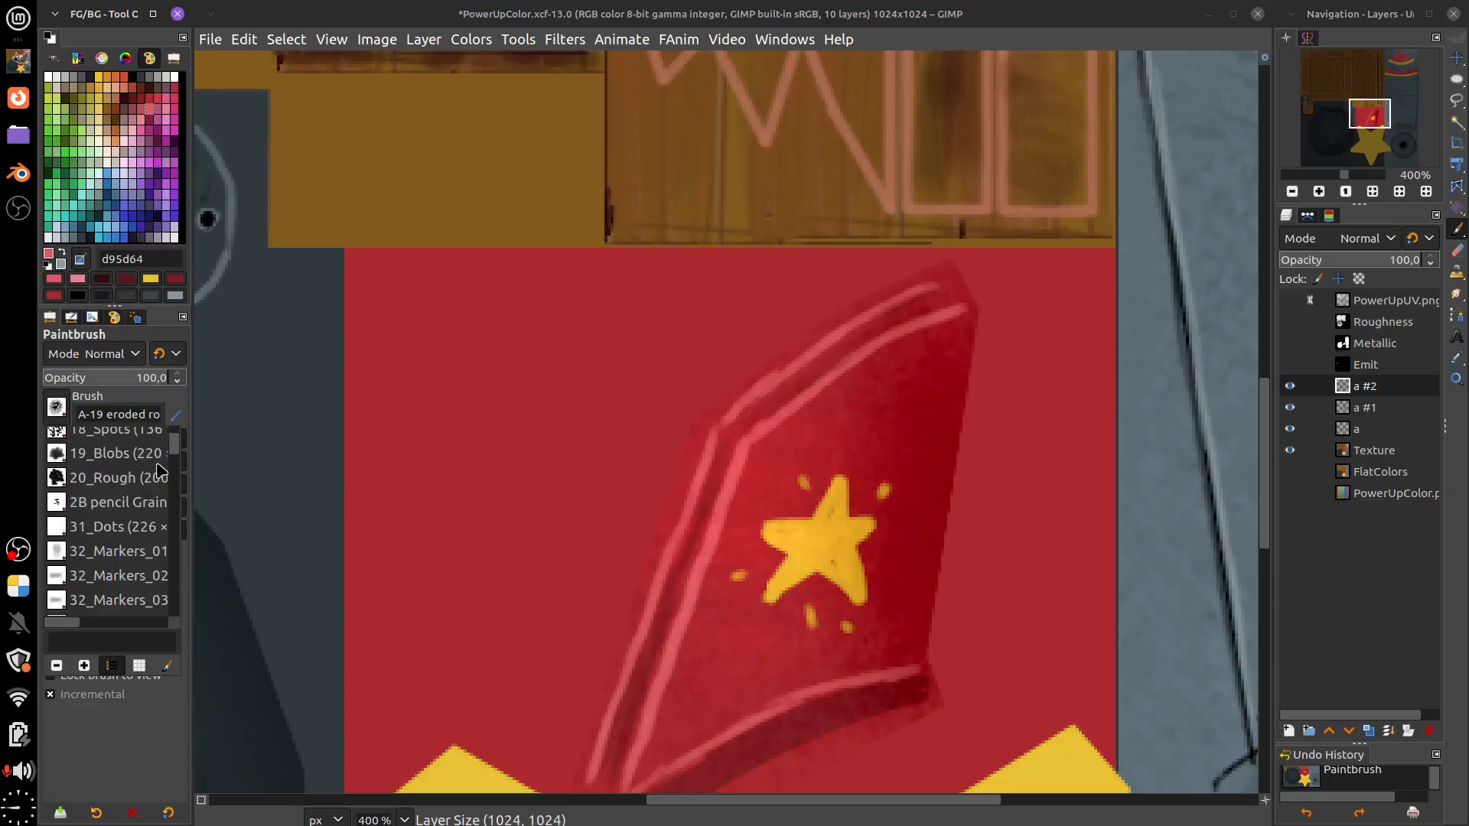
click(157, 476)
click(528, 366)
key(ctrl+z)
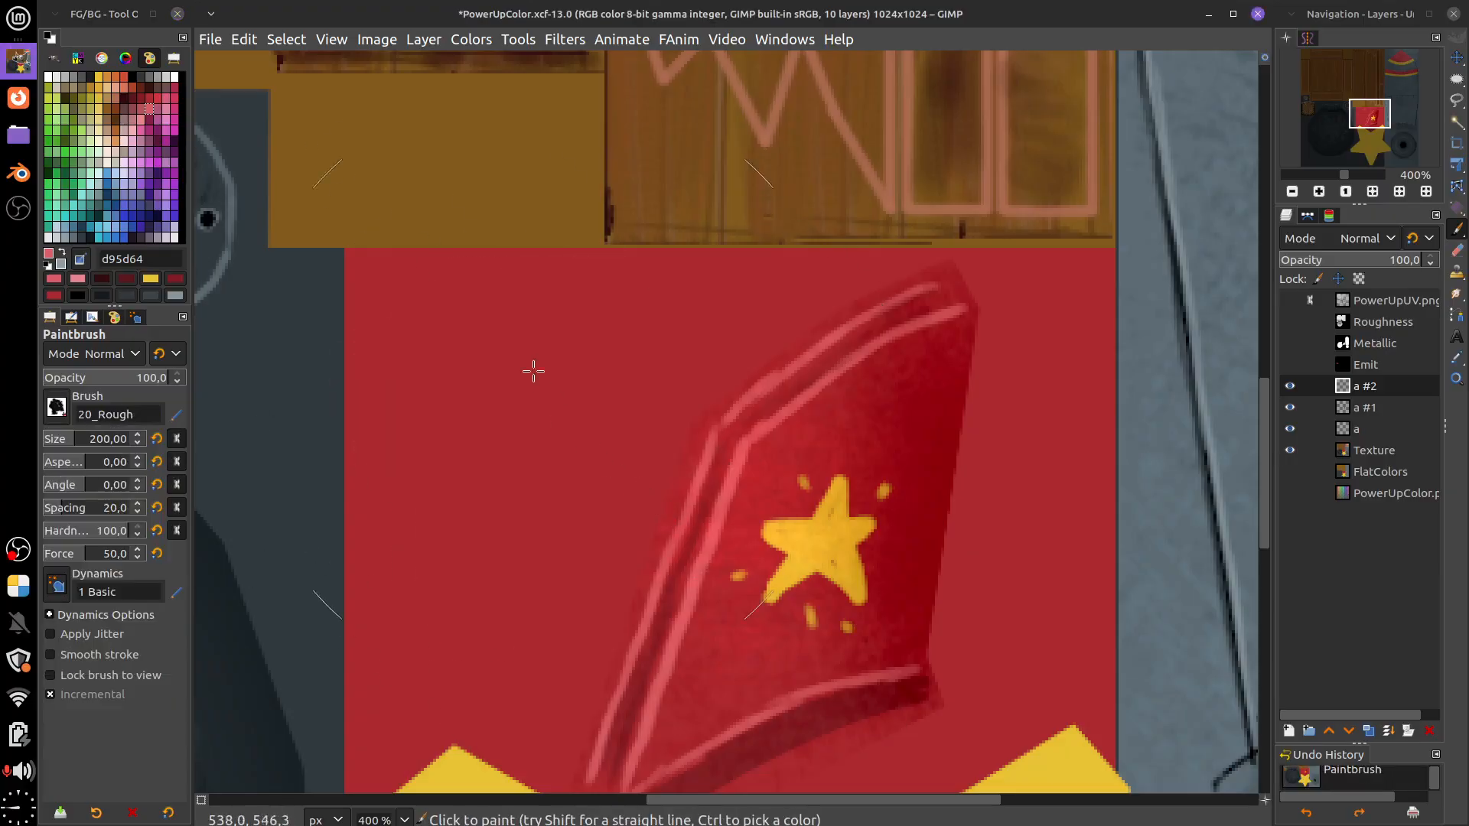
click(533, 371)
click(571, 467)
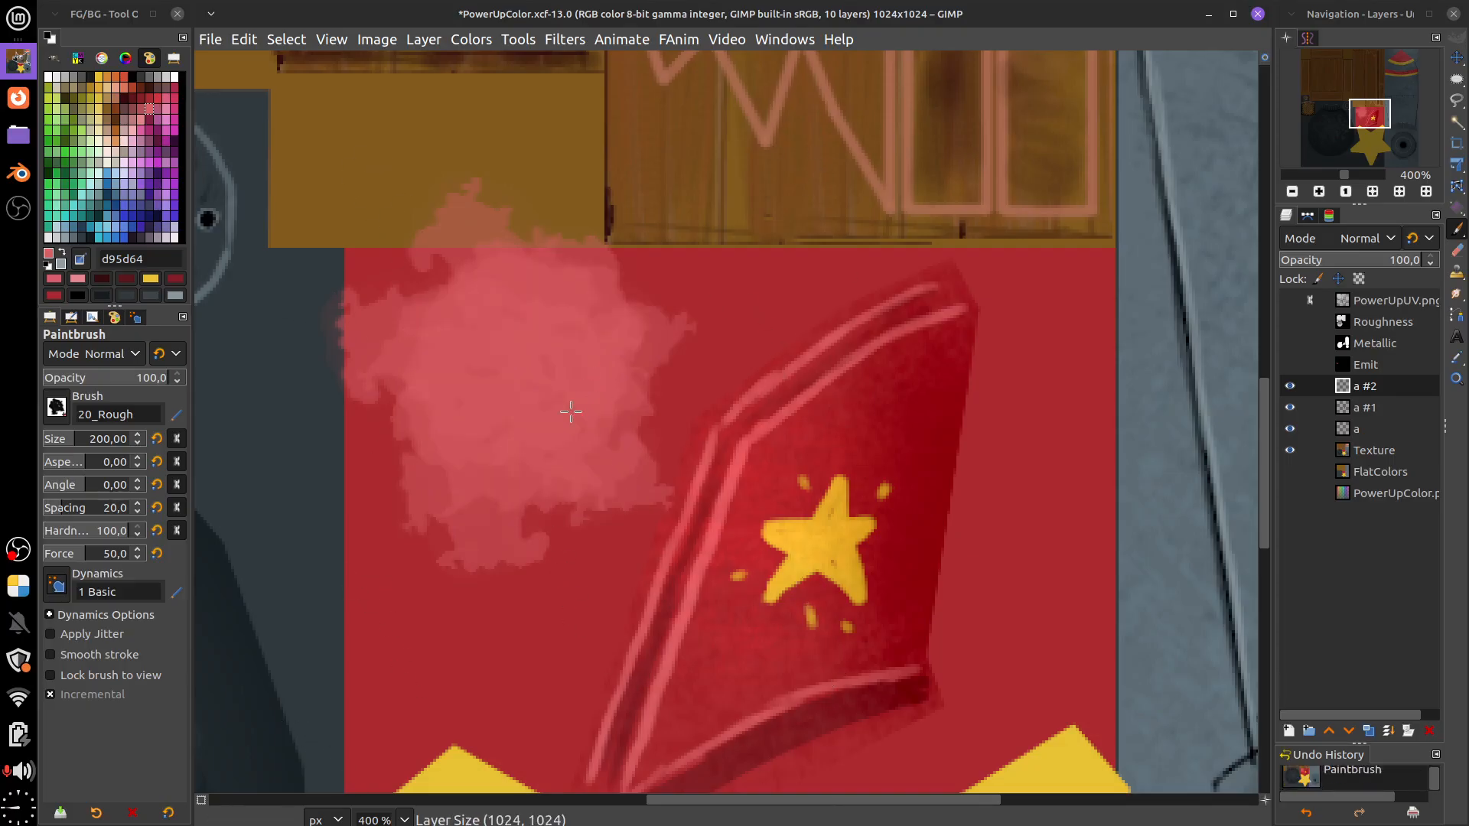
key(ctrl+z)
key(ctrl+z)
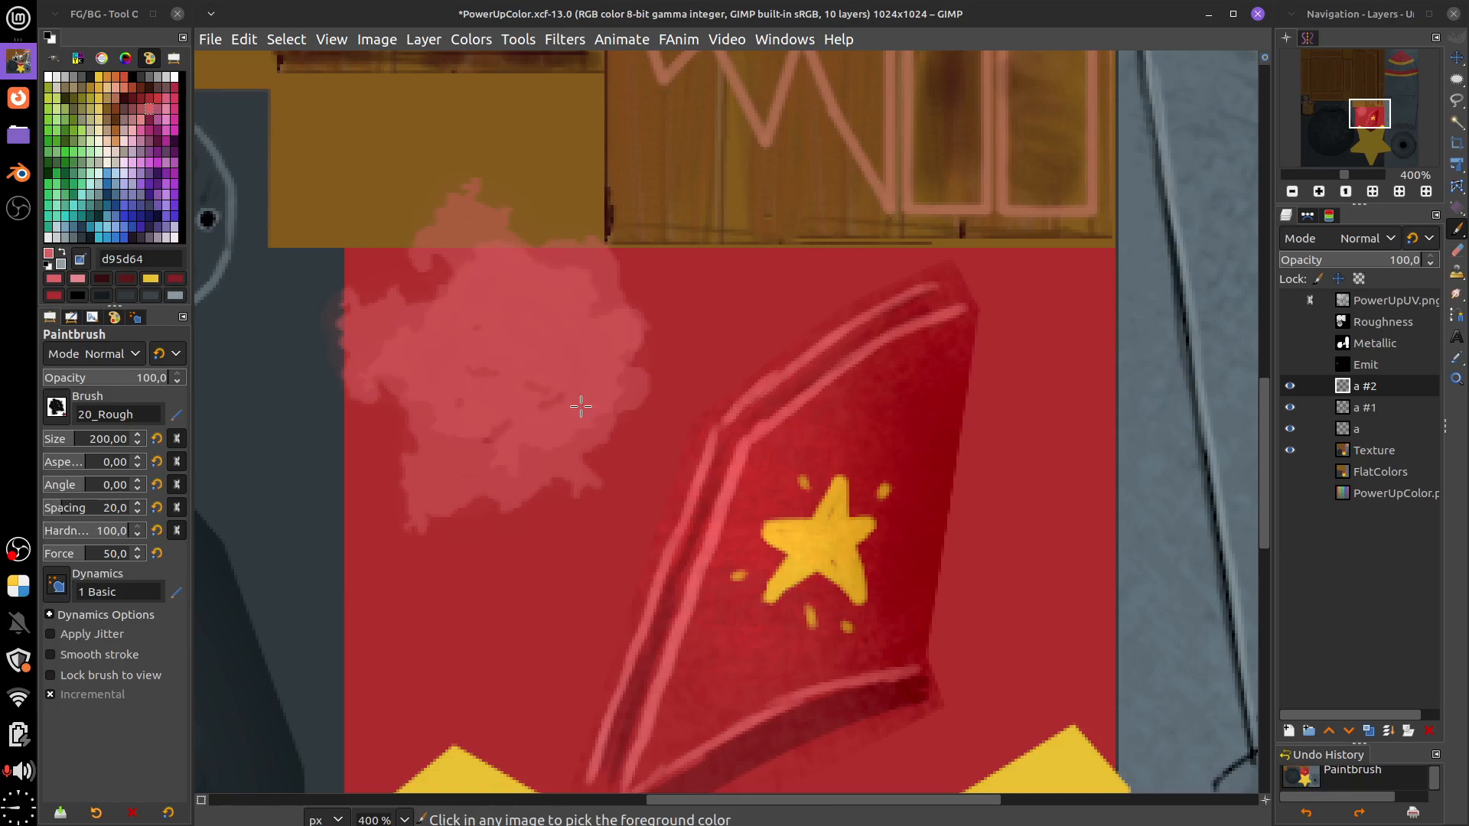
click(528, 310)
key(ctrl+z)
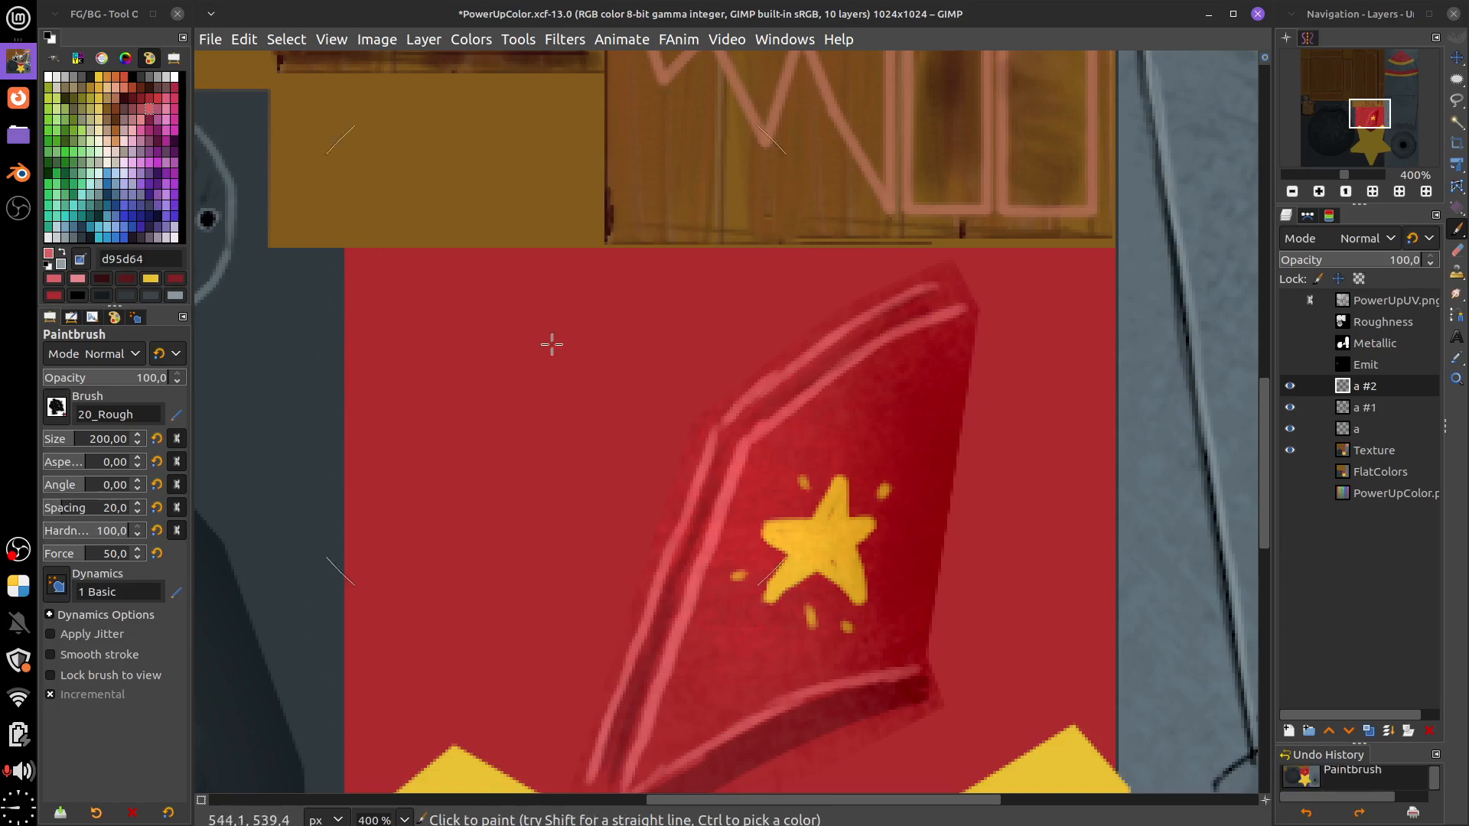
click(524, 306)
key(ctrl+z)
Paint 20_Rough strokes beside the fin, continue across its upper part at 50 opacity, and undo the last stroke down the fin
mouse_move(529, 319)
mouse_down()
mouse_move(534, 551)
mouse_move(555, 457)
mouse_move(554, 679)
mouse_move(596, 436)
mouse_move(635, 409)
mouse_move(696, 263)
mouse_move(774, 282)
mouse_up()
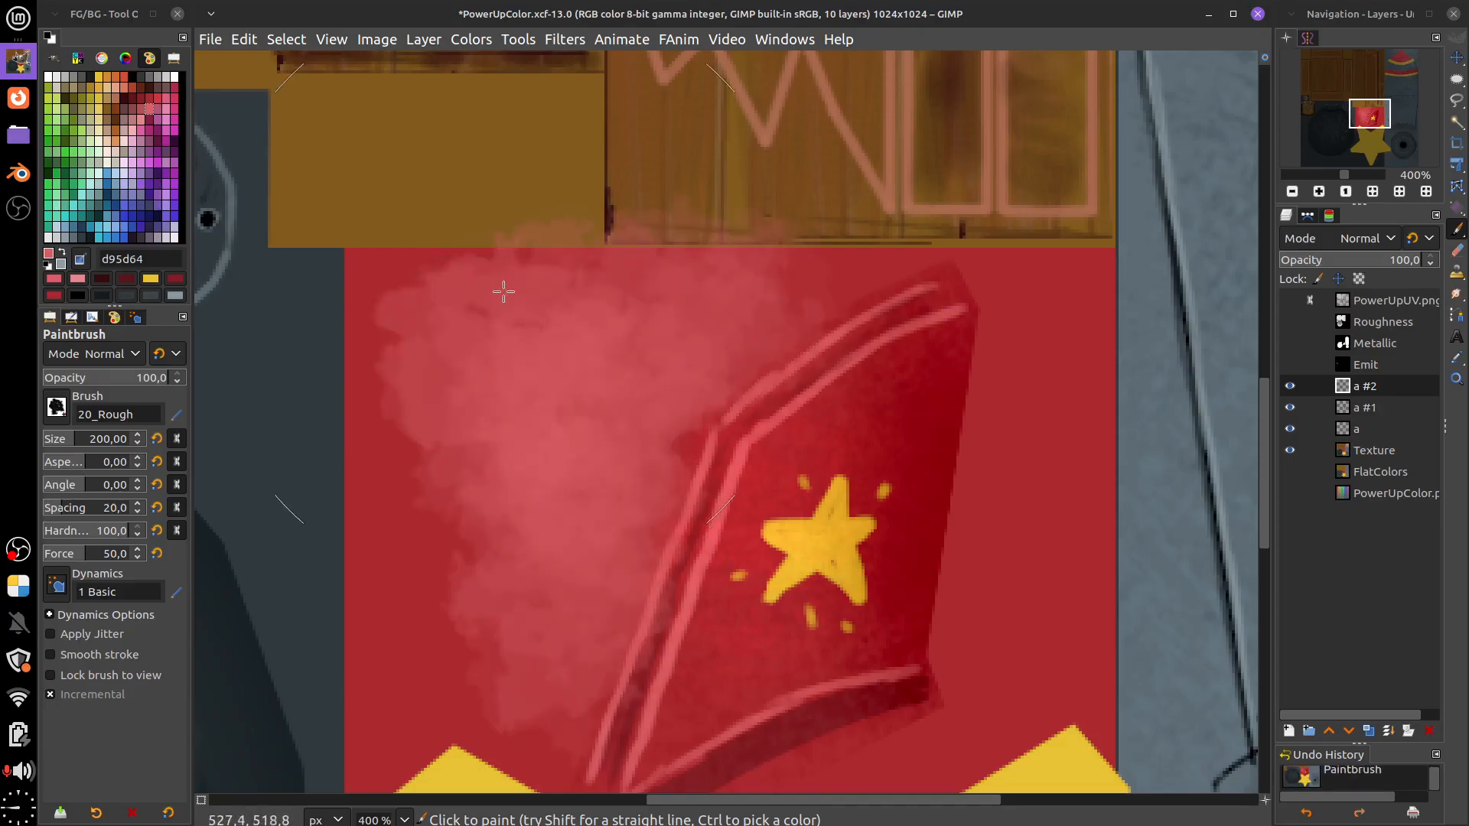
mouse_move(502, 292)
mouse_down()
mouse_move(422, 289)
mouse_move(360, 314)
mouse_up()
click(109, 377)
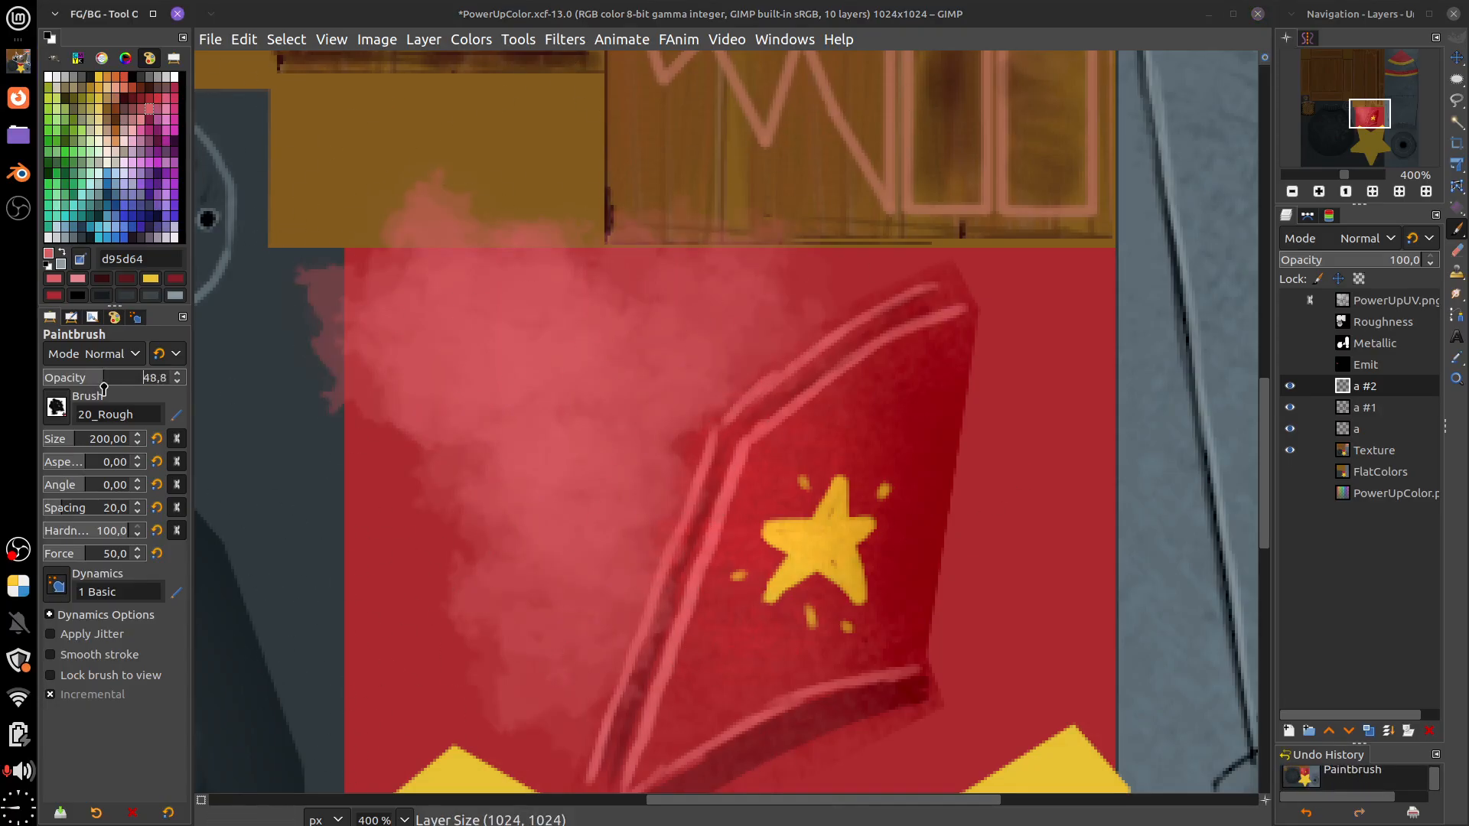
mouse_move(782, 262)
mouse_down()
mouse_move(1025, 248)
mouse_move(1049, 266)
mouse_move(858, 266)
mouse_move(759, 305)
mouse_up()
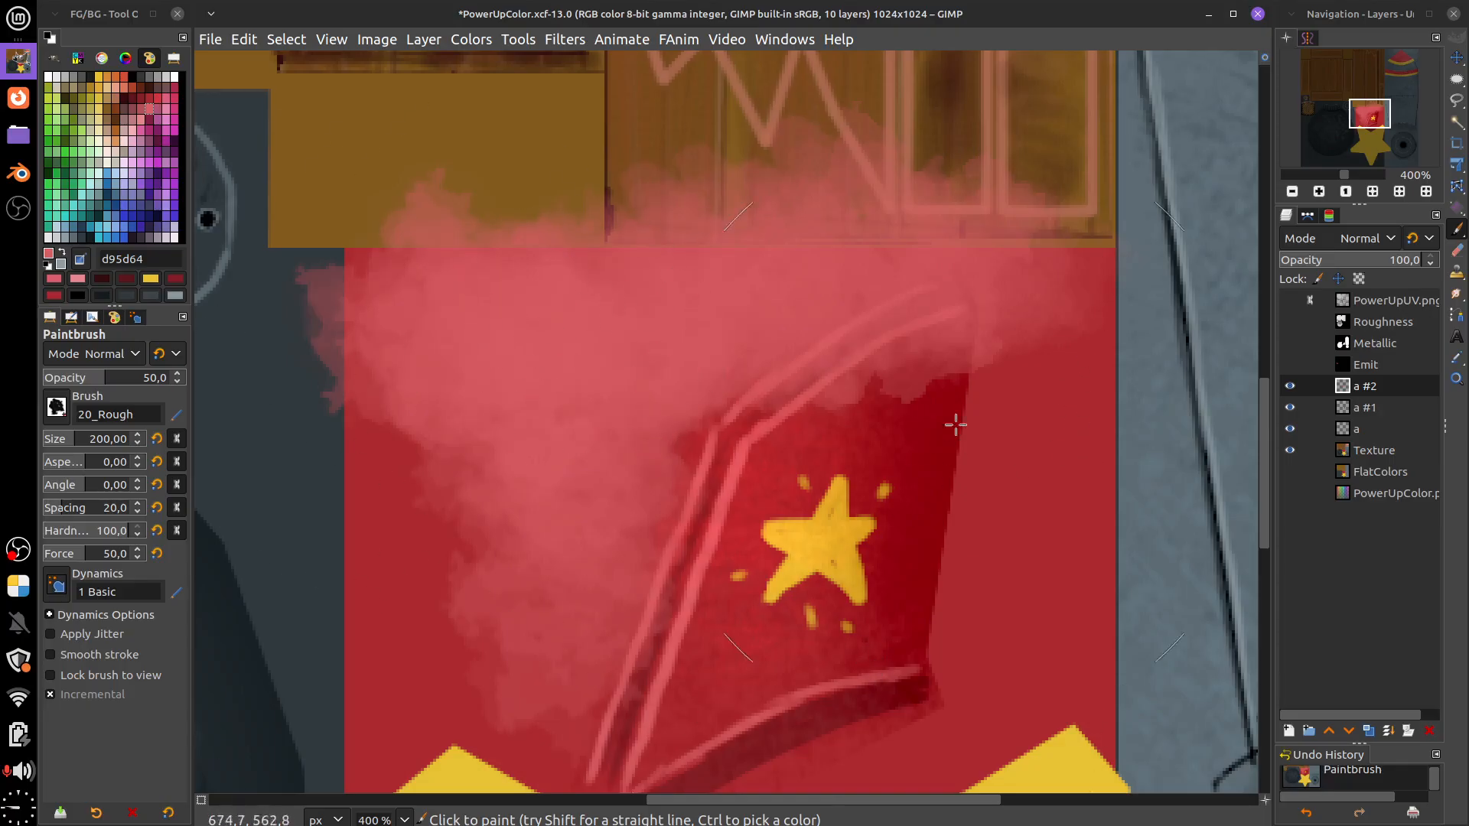
mouse_move(1464, 296)
drag(922, 371, 938, 613)
key(ctrl+z)
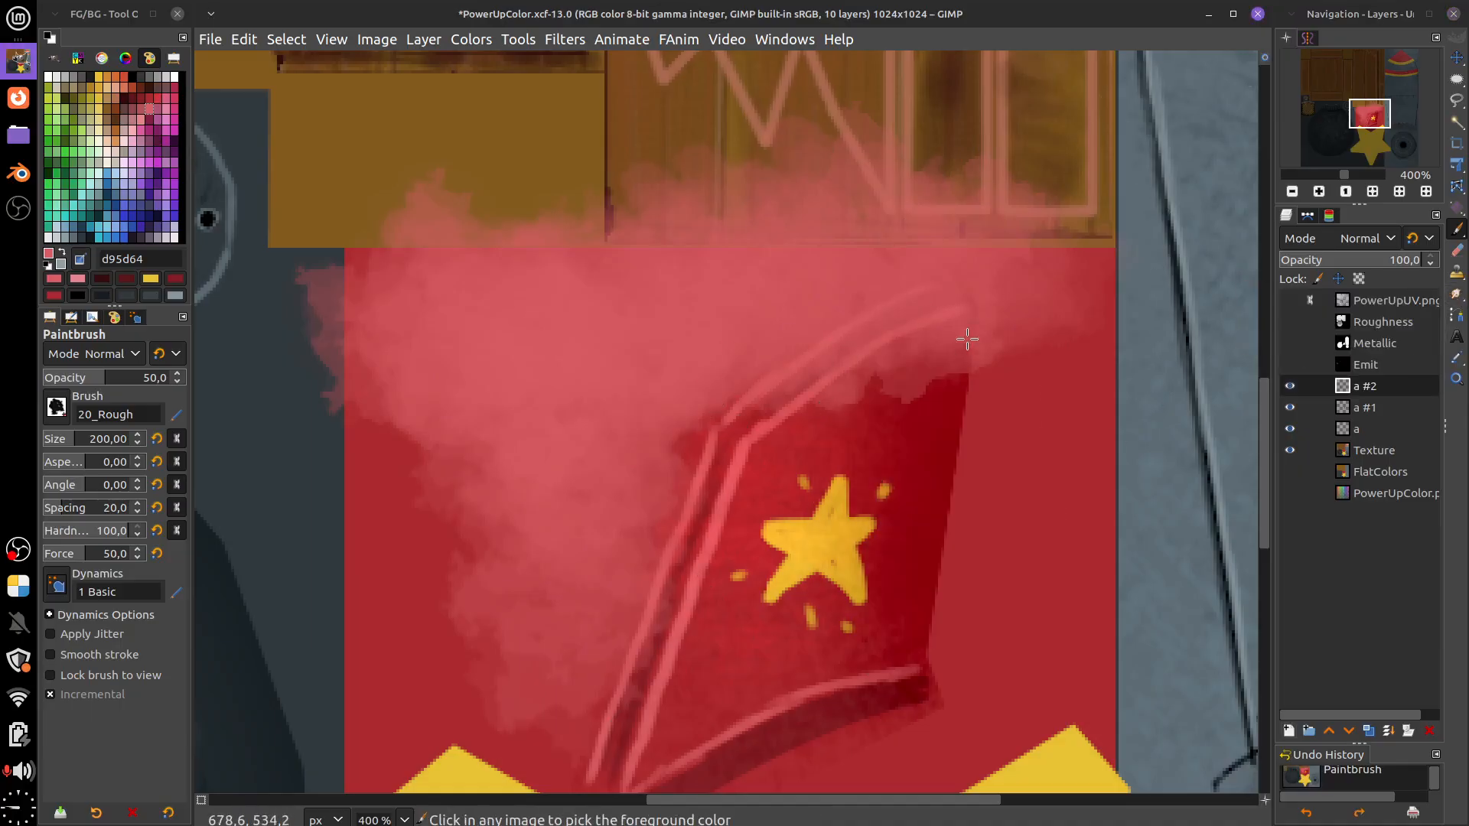
Smudge the rough pink paint downward over the fin at size 51, and clear layer a #2
click(1457, 295)
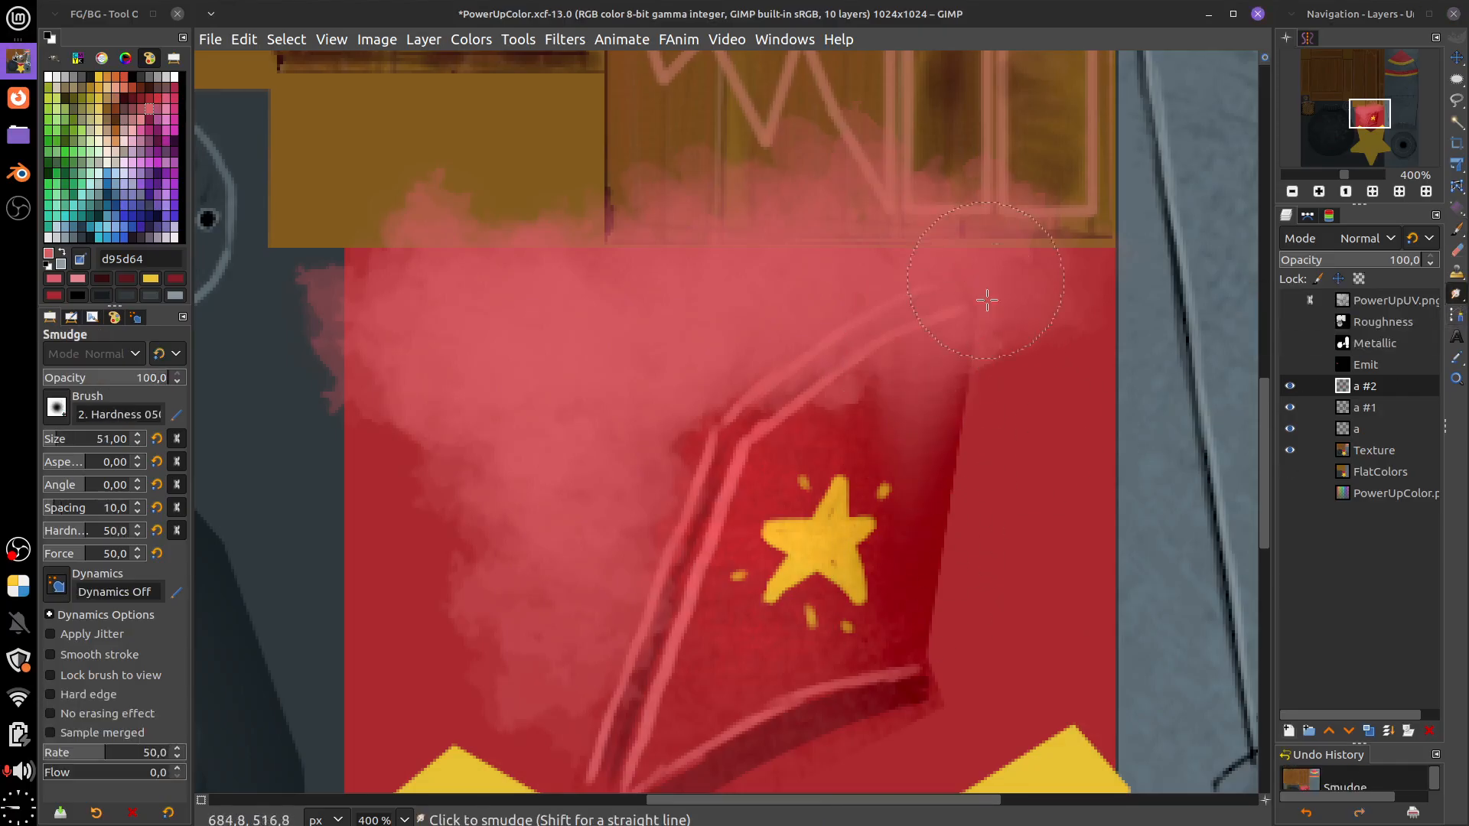
mouse_move(987, 300)
mouse_down()
mouse_move(983, 463)
mouse_move(1025, 459)
mouse_up()
drag(842, 334, 842, 428)
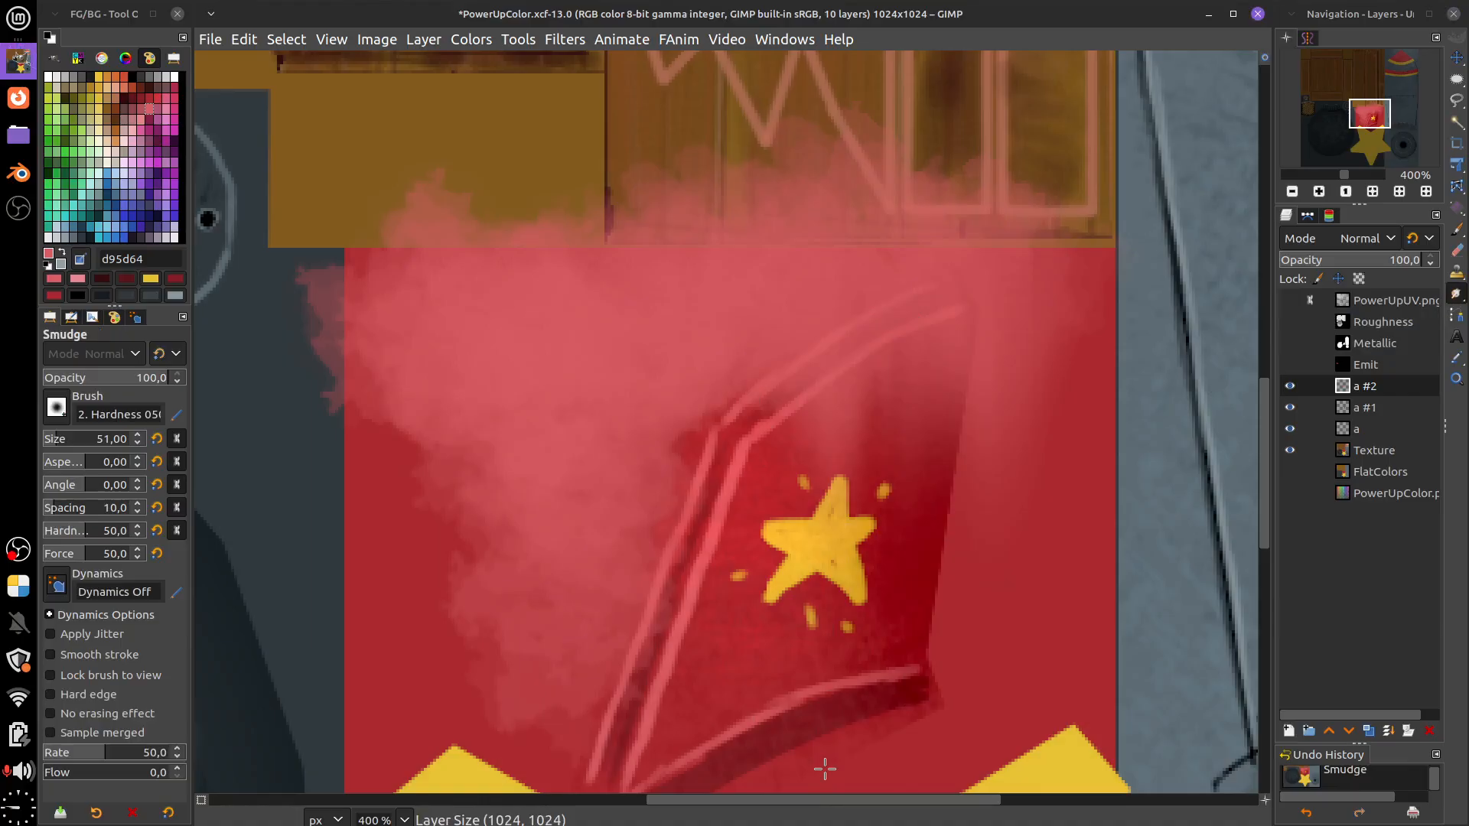
drag(763, 304, 748, 490)
drag(717, 360, 660, 650)
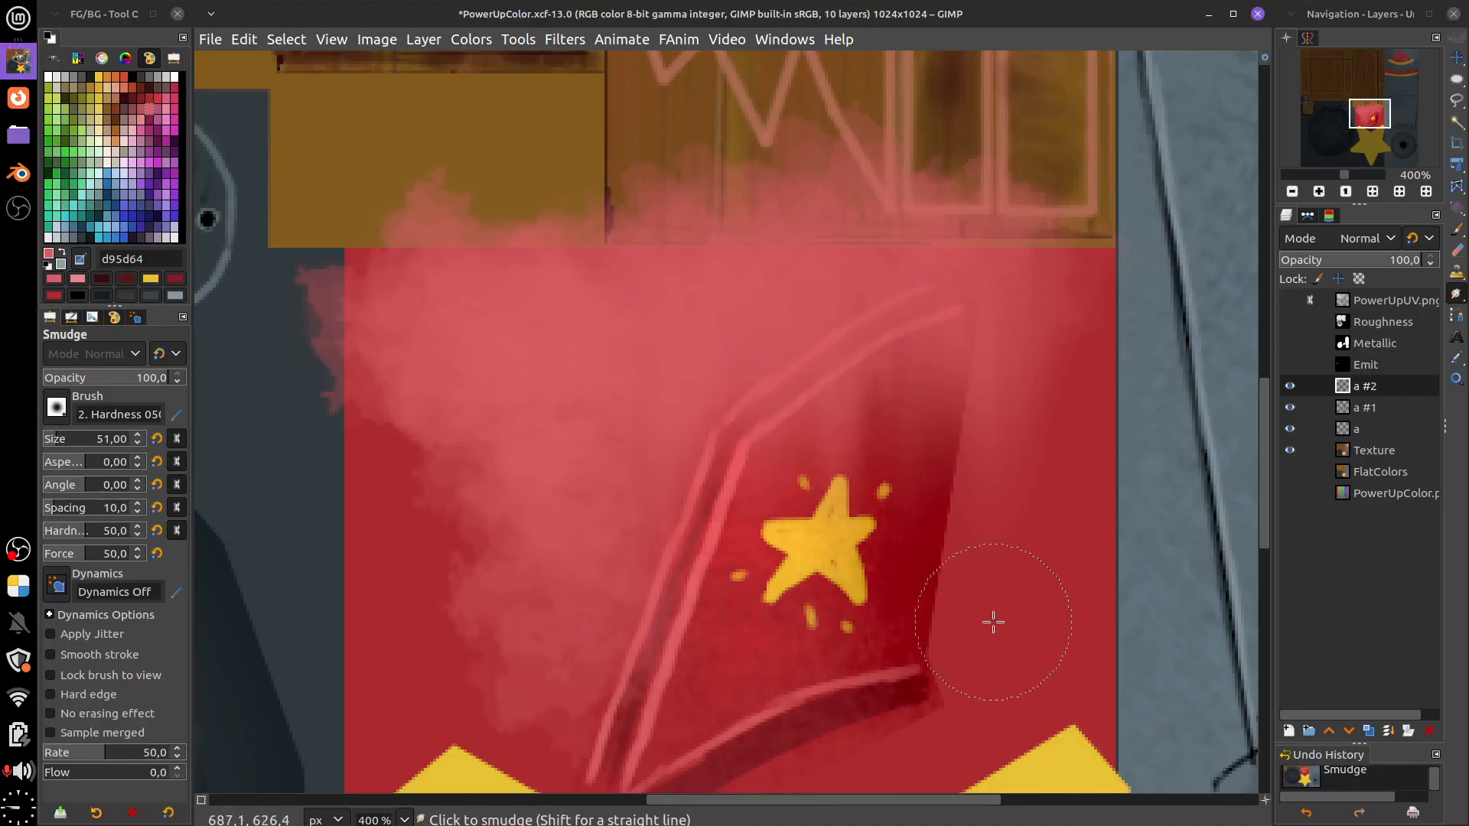
key(Delete)
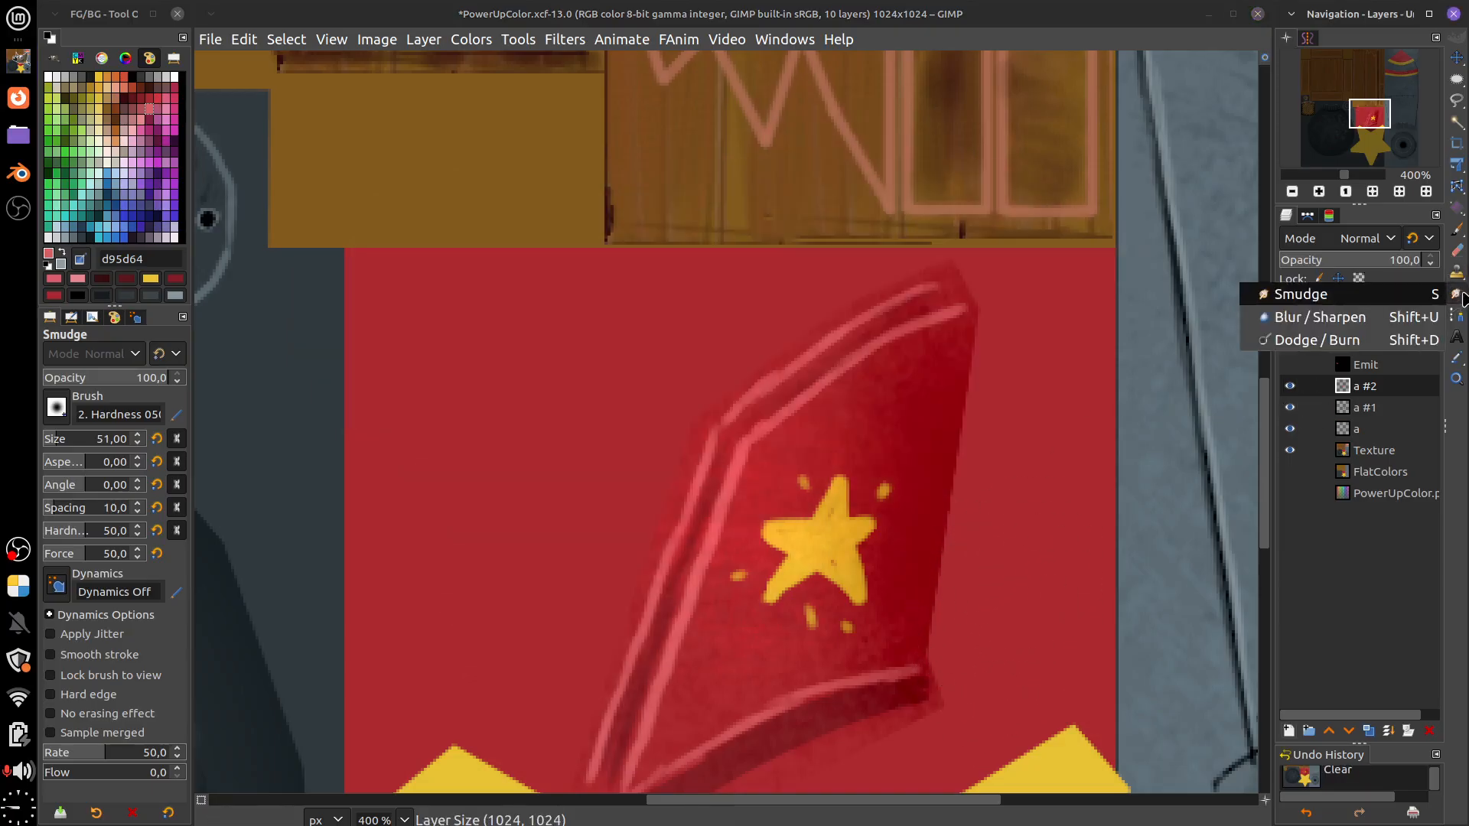
Switch to the MyPaint Brush tool with the watercolor glazing brush and try broad strokes beside the fin
mouse_move(1460, 238)
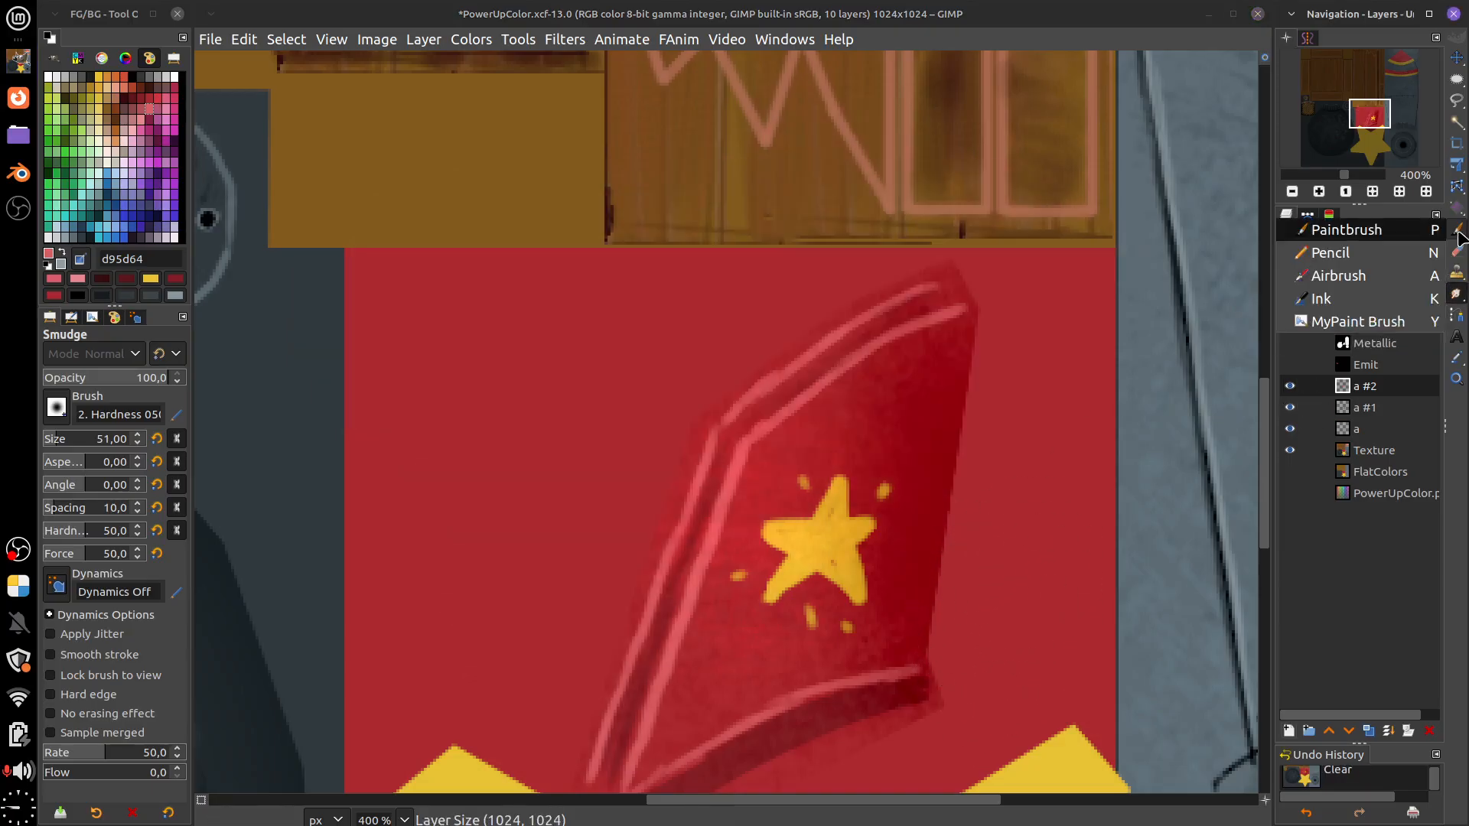
click(1368, 325)
click(66, 432)
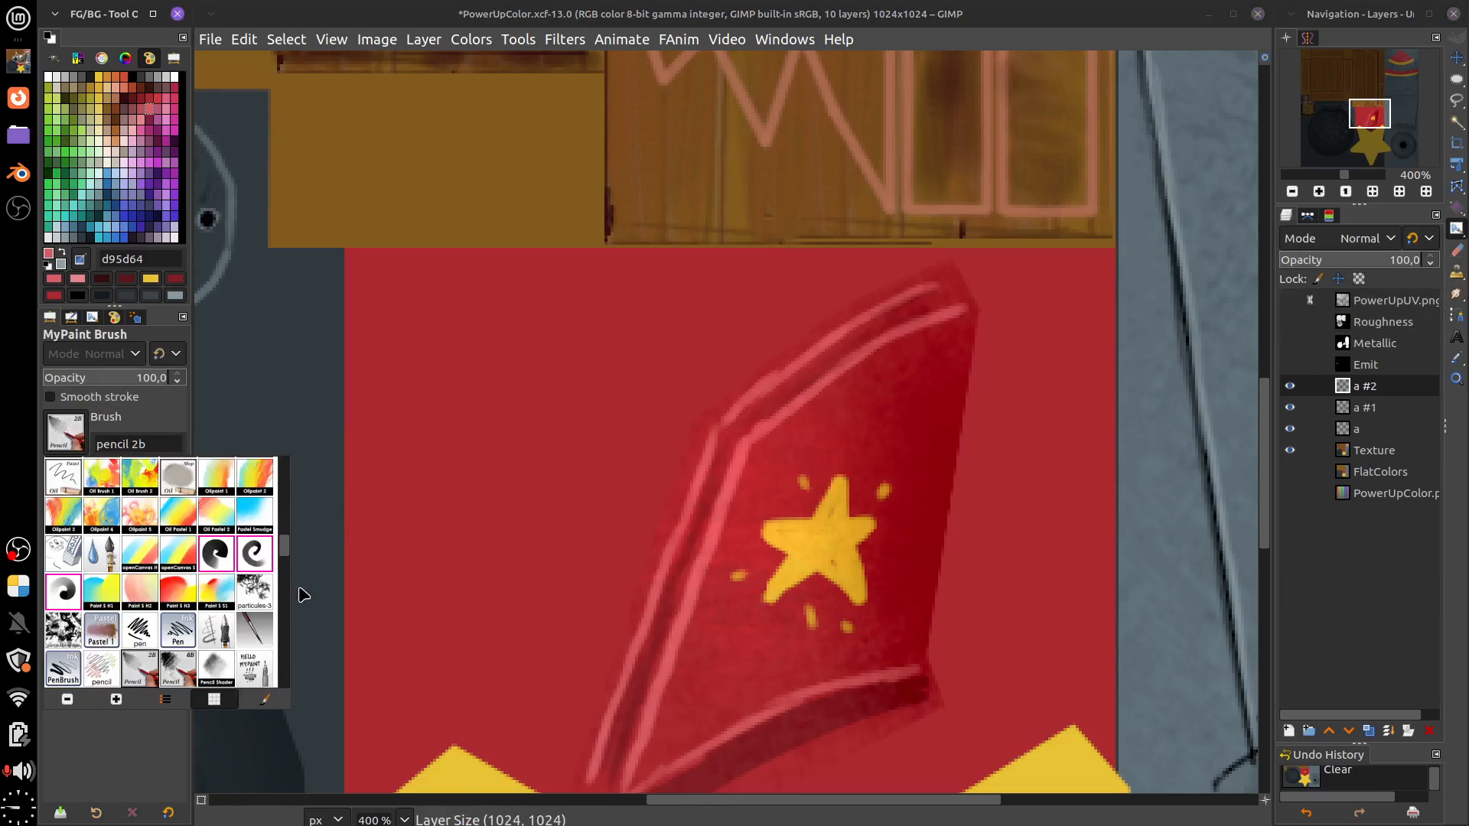
drag(287, 567, 284, 603)
click(255, 568)
mouse_move(483, 407)
mouse_down()
mouse_move(582, 404)
mouse_move(804, 329)
mouse_move(725, 403)
mouse_move(576, 456)
mouse_move(403, 612)
mouse_move(496, 471)
mouse_move(463, 440)
mouse_move(512, 469)
mouse_move(592, 457)
mouse_move(617, 571)
mouse_move(574, 617)
mouse_move(508, 597)
mouse_move(480, 561)
mouse_move(613, 518)
mouse_move(630, 498)
mouse_move(557, 473)
mouse_move(510, 433)
mouse_move(255, 492)
mouse_up()
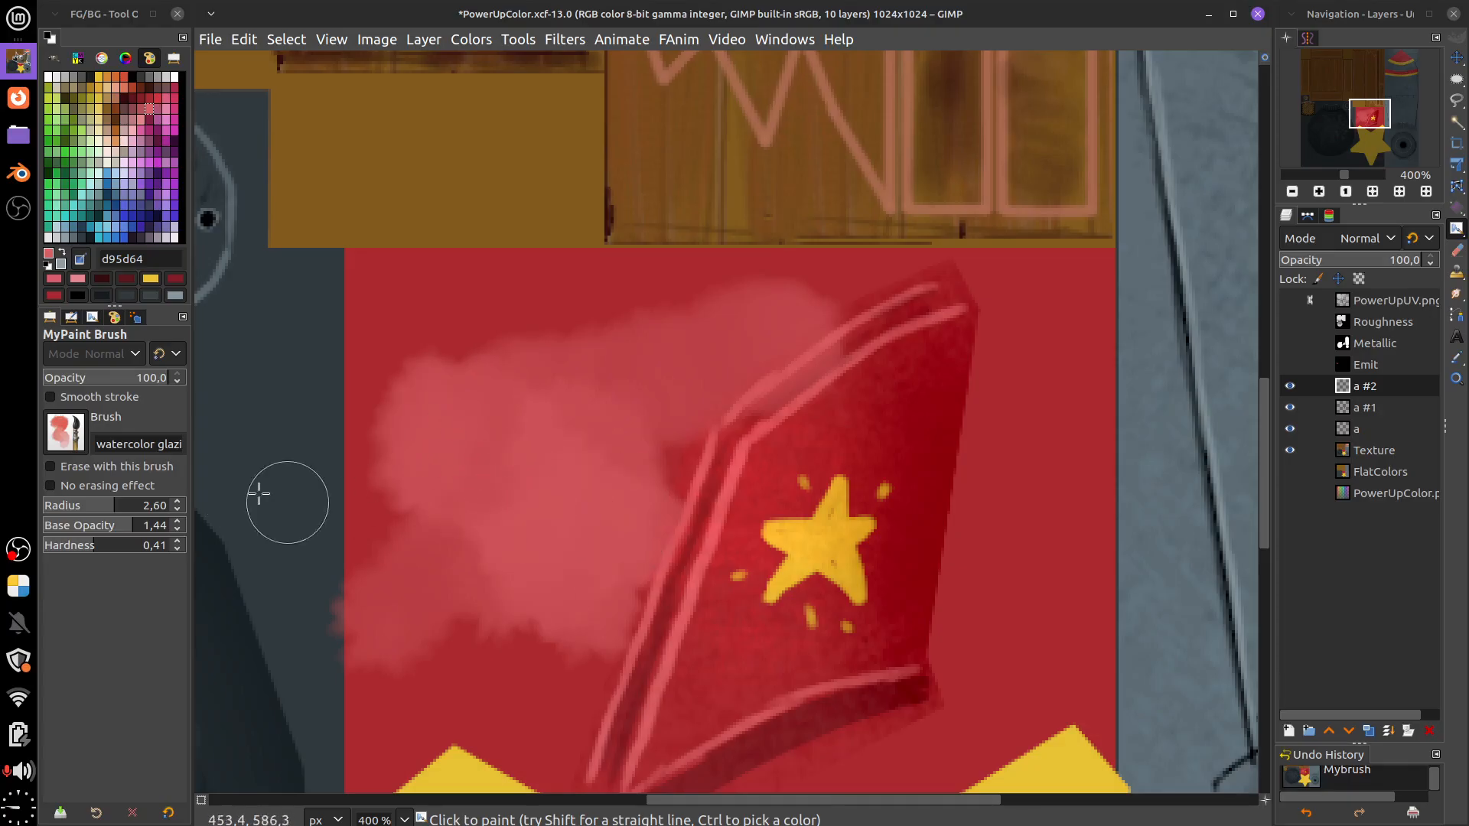
Choose the watercolor expressive brush, try strokes over the fin's top and beside it, and undo all the watercolor strokes
click(65, 433)
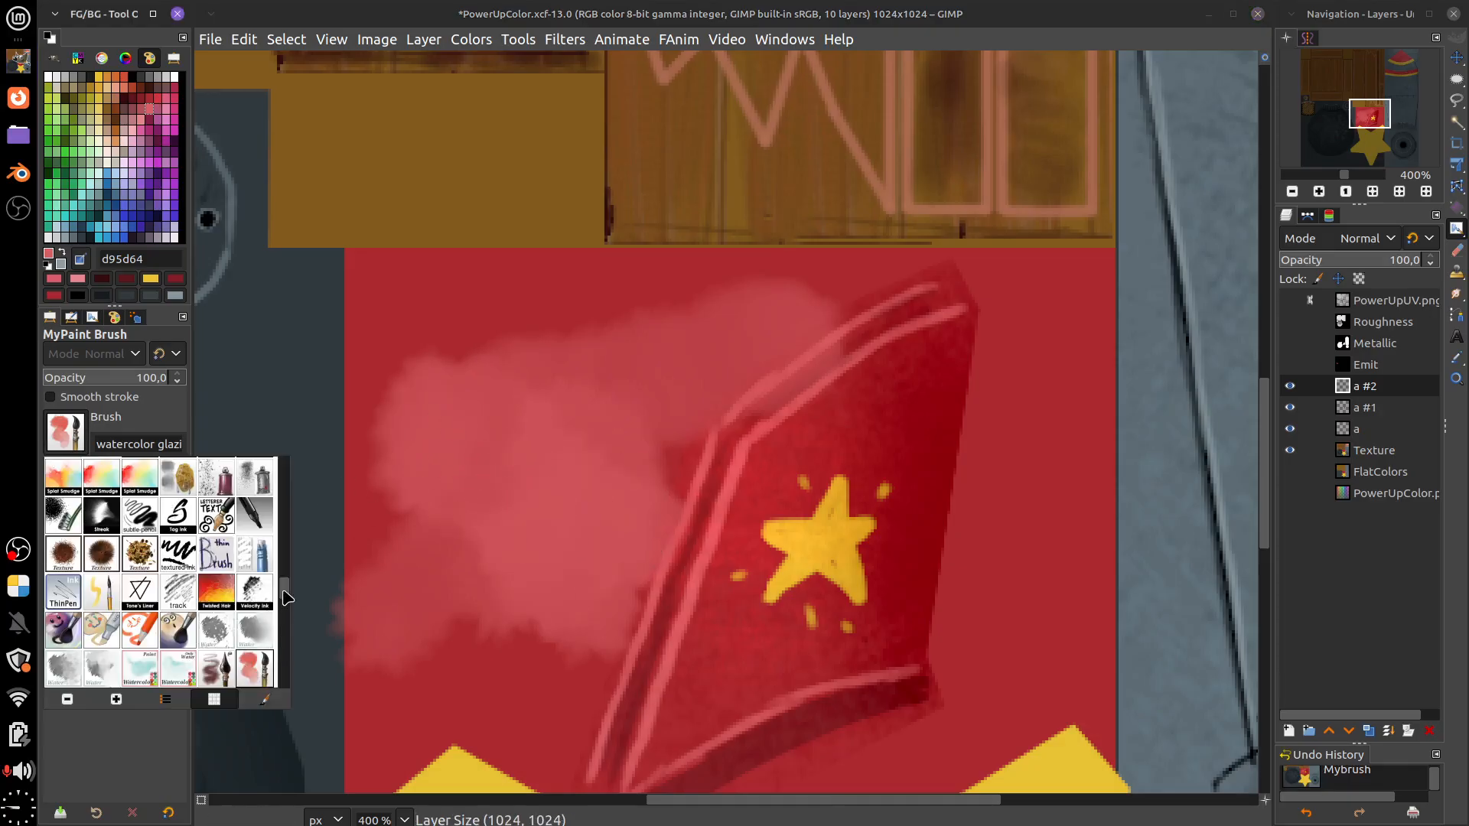
scroll(288, 609, down, 3)
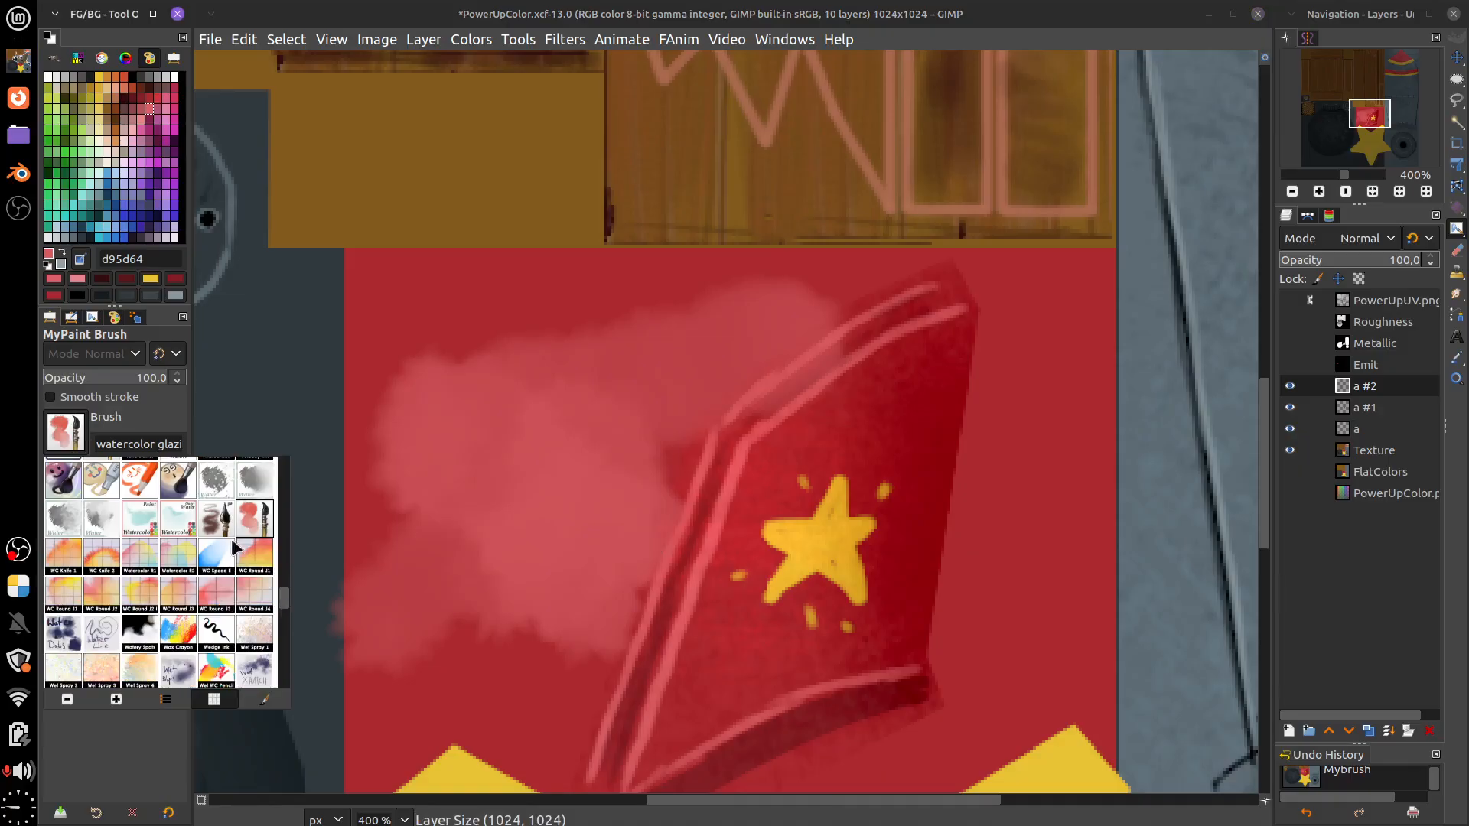
click(217, 519)
mouse_move(459, 367)
mouse_down()
mouse_move(498, 449)
mouse_move(722, 344)
mouse_move(931, 397)
mouse_move(1008, 640)
mouse_up()
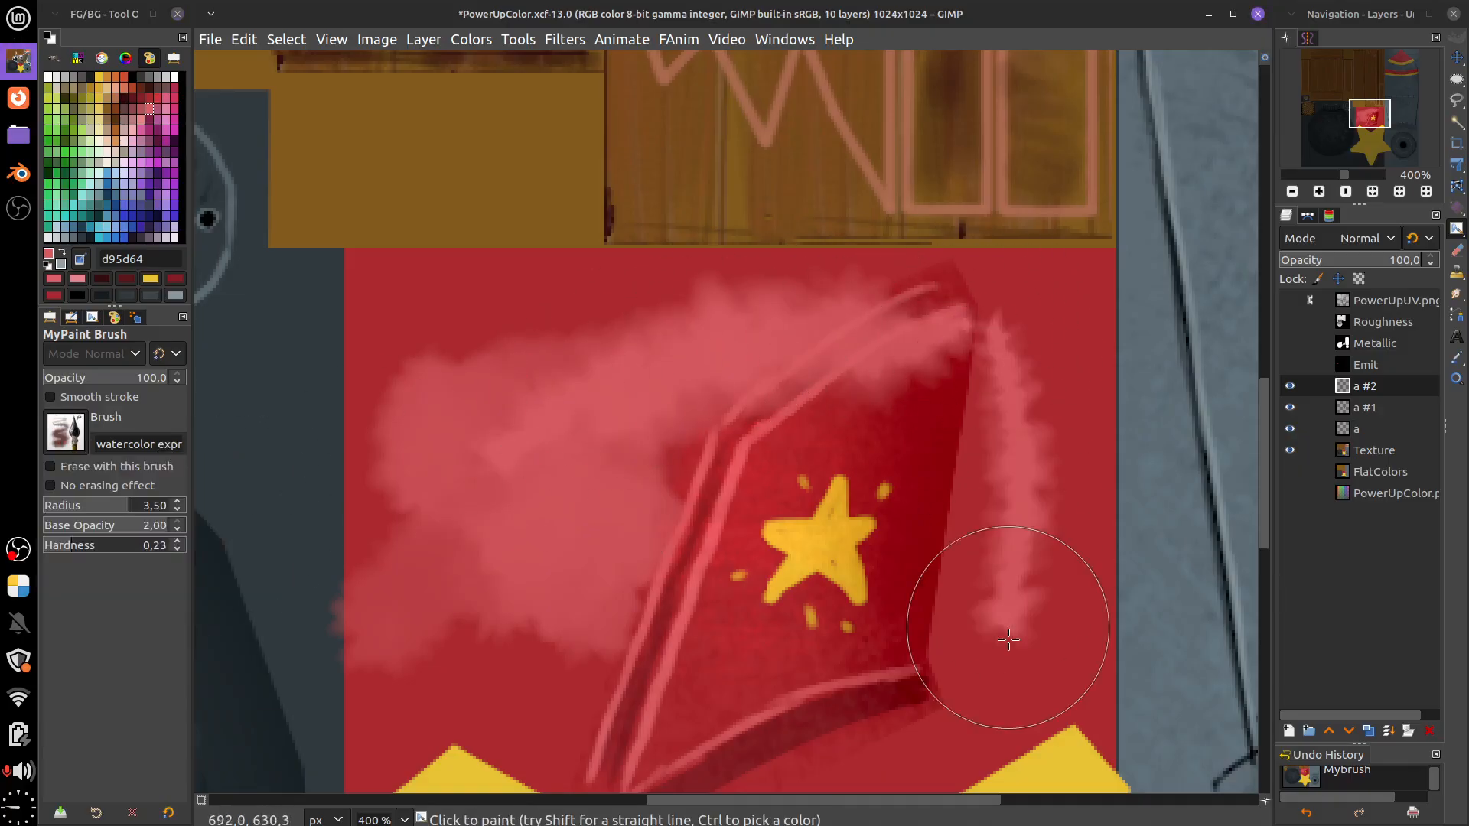
key(ctrl+z)
drag(1059, 318, 1053, 662)
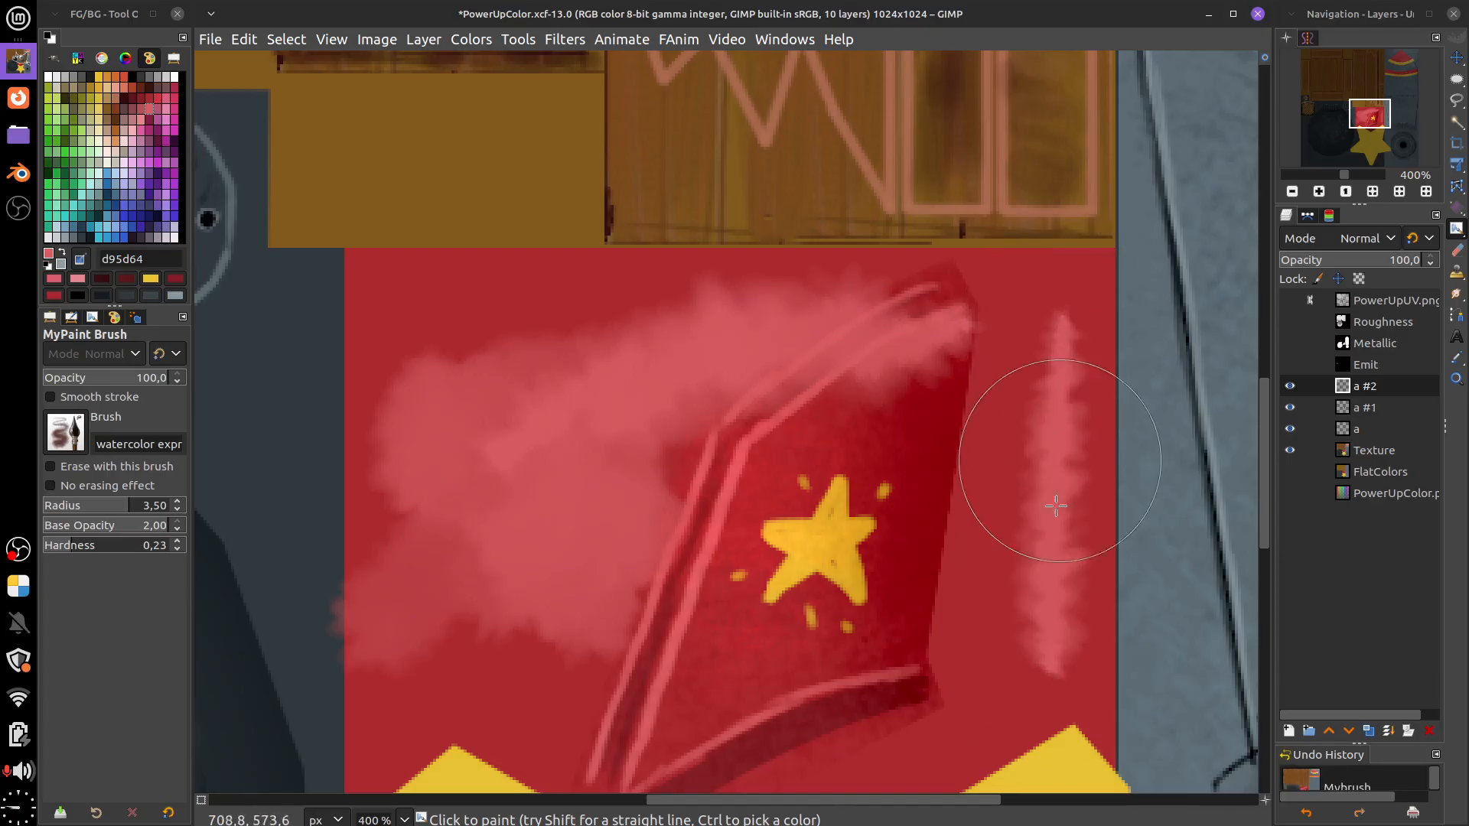
key(ctrl+z)
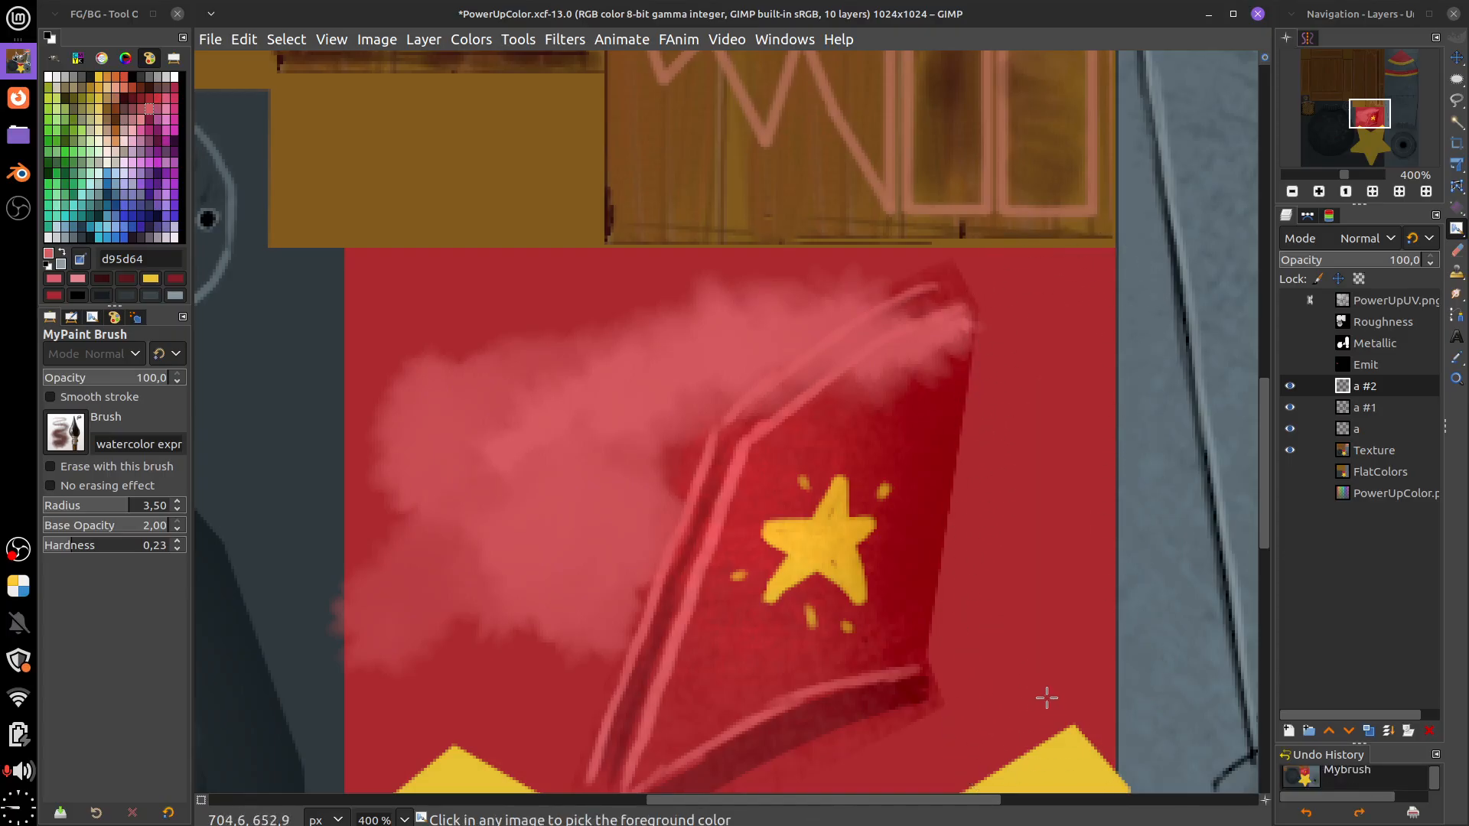
key(ctrl+z)
key(ctrl+z)
key(ctrl+z)
key(ctrl+z)
key(ctrl+z)
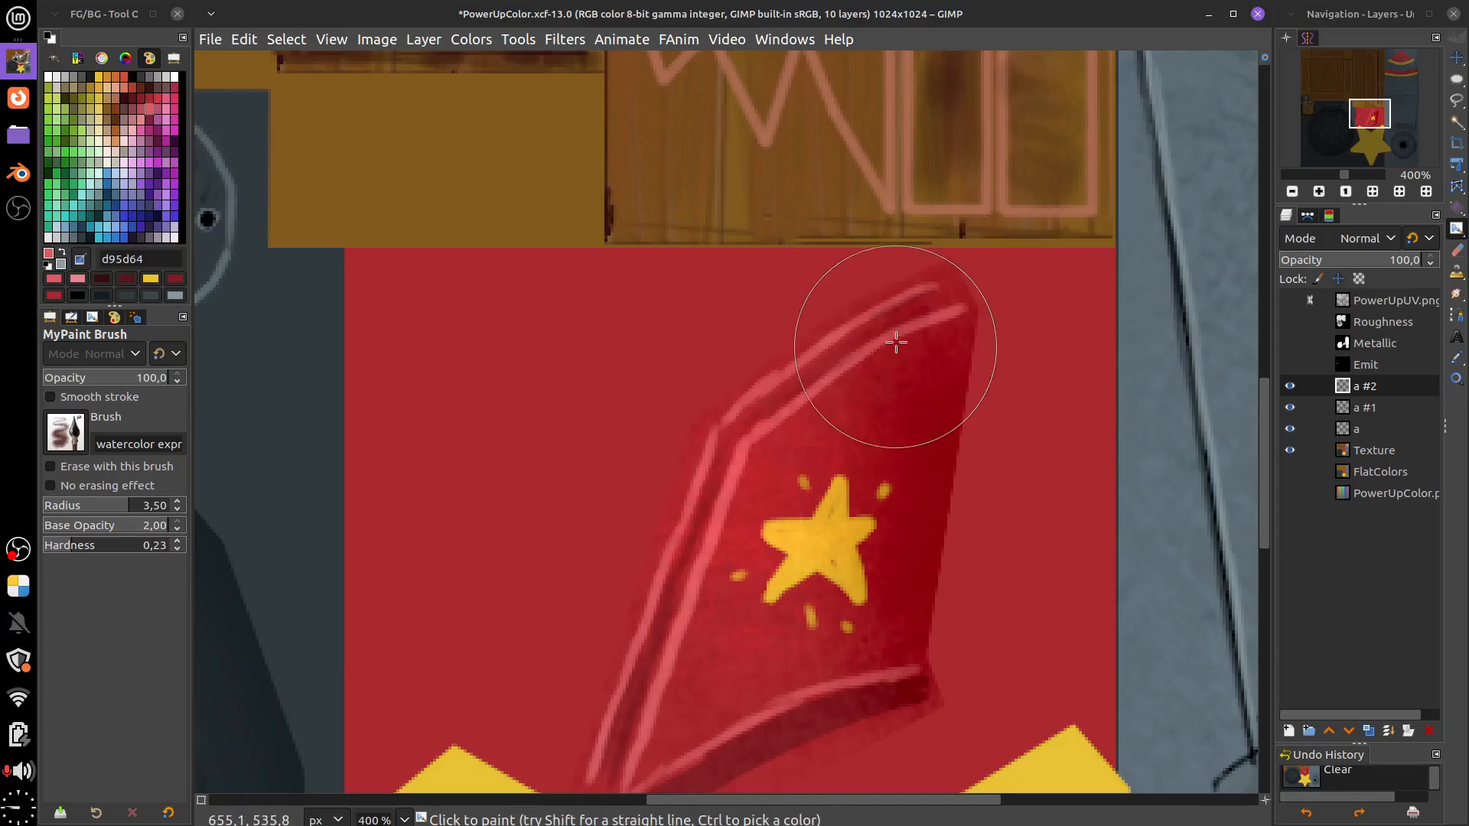
Paint a pink highlight with short downward streaks below the fin's upper stripe using the watercolor expressive brush at radius 3.50
mouse_move(895, 348)
mouse_down()
mouse_move(894, 458)
mouse_move(926, 496)
mouse_up()
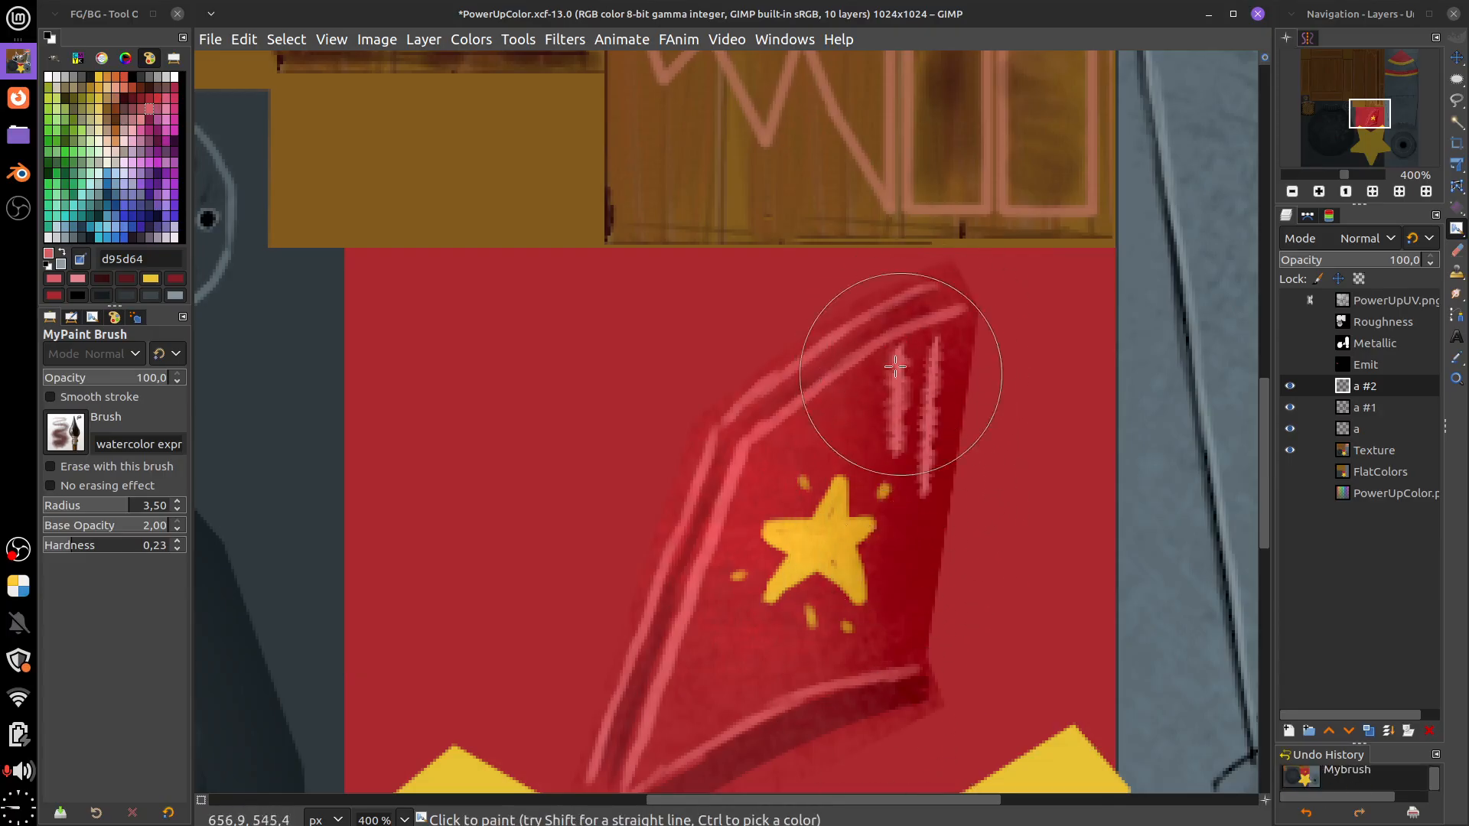
mouse_move(864, 369)
mouse_down()
mouse_move(864, 433)
mouse_move(828, 414)
mouse_move(956, 329)
mouse_up()
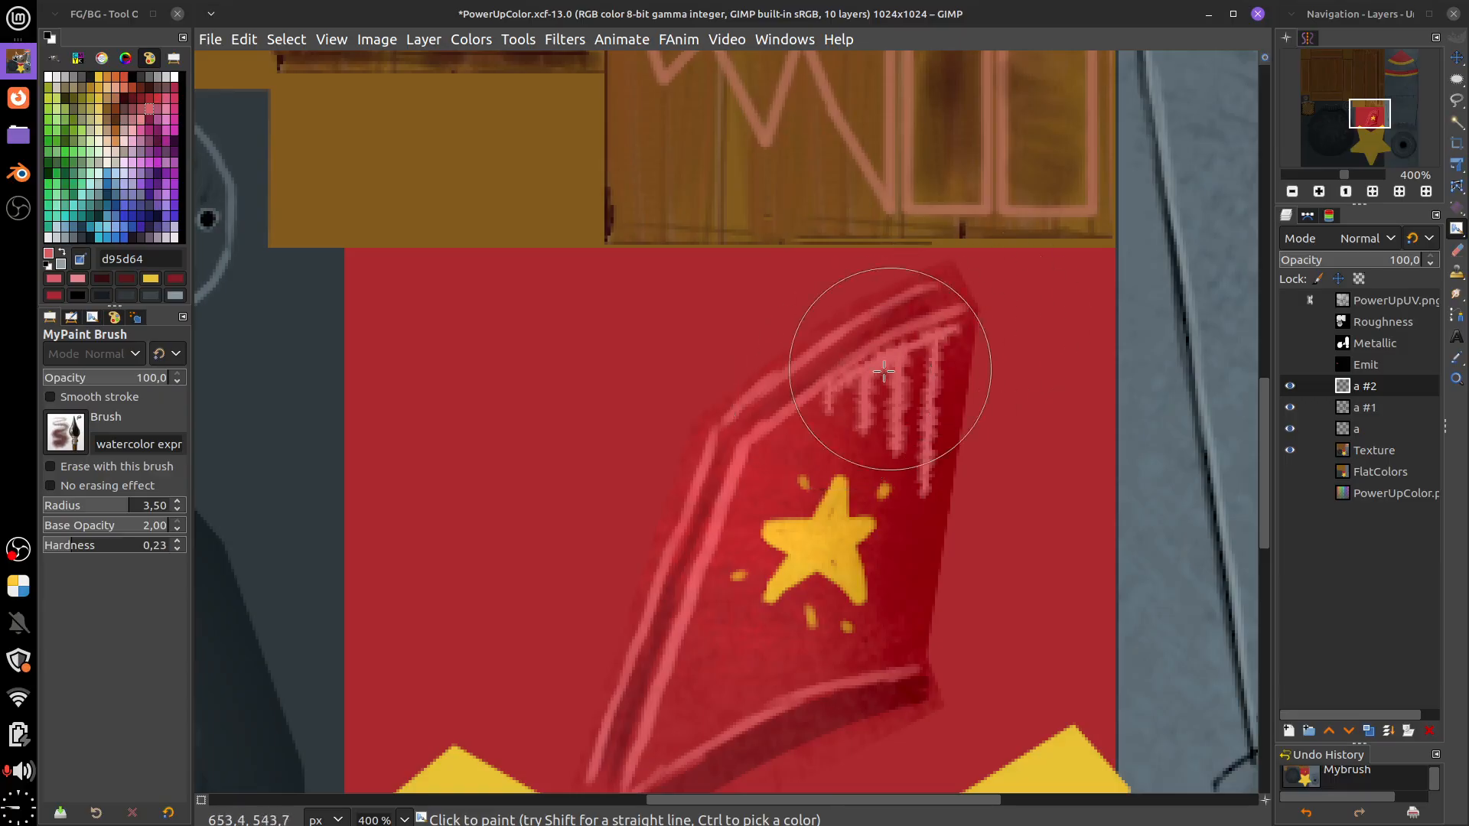
mouse_move(884, 371)
mouse_down()
mouse_move(908, 332)
mouse_move(926, 331)
mouse_move(832, 384)
mouse_move(942, 378)
mouse_up()
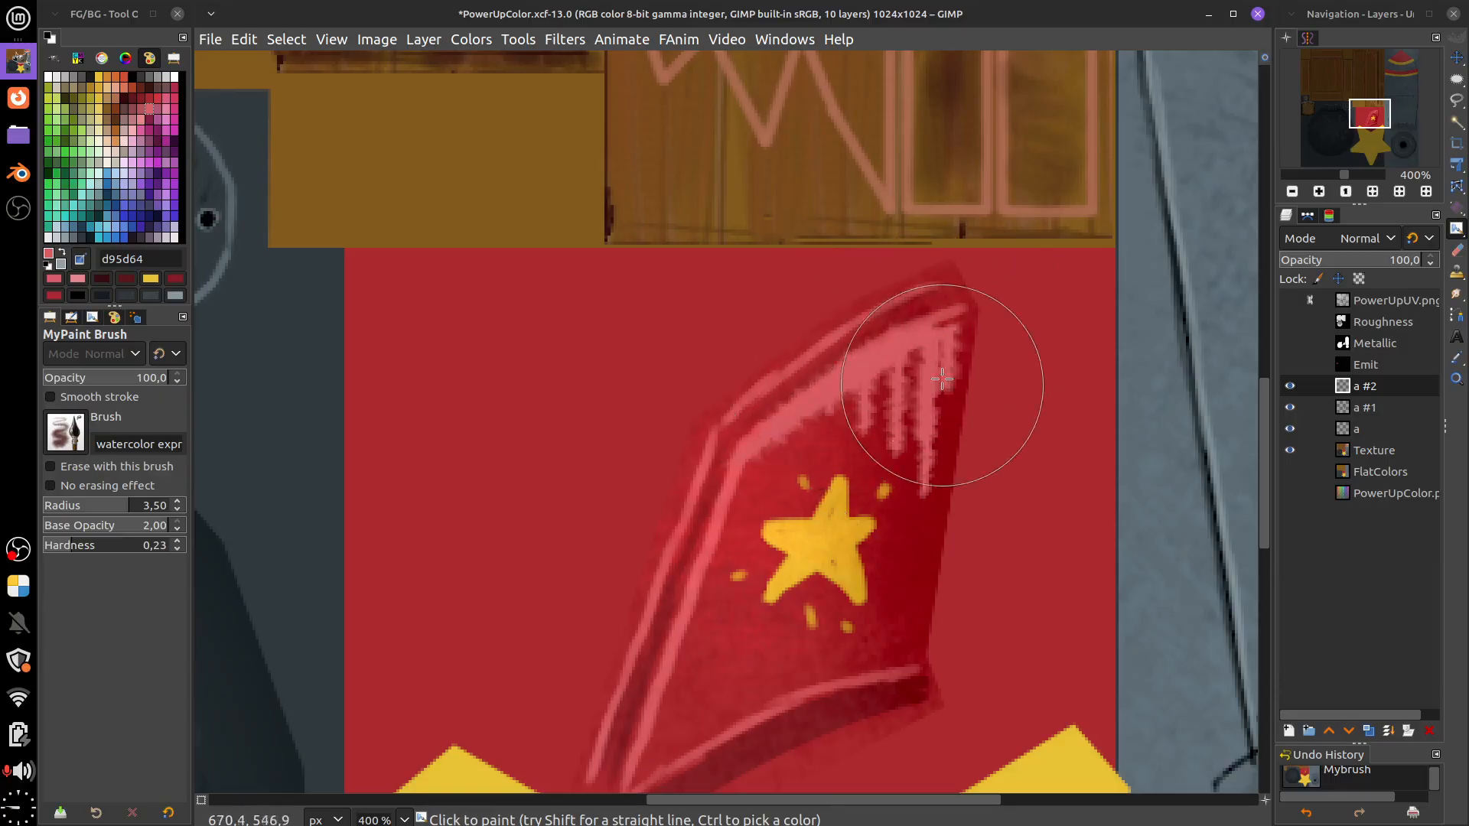
Reselect the watercolor glazing brush at radius 2.60, try softening the streaked highlight on the fin, and undo those glazing strokes
click(65, 433)
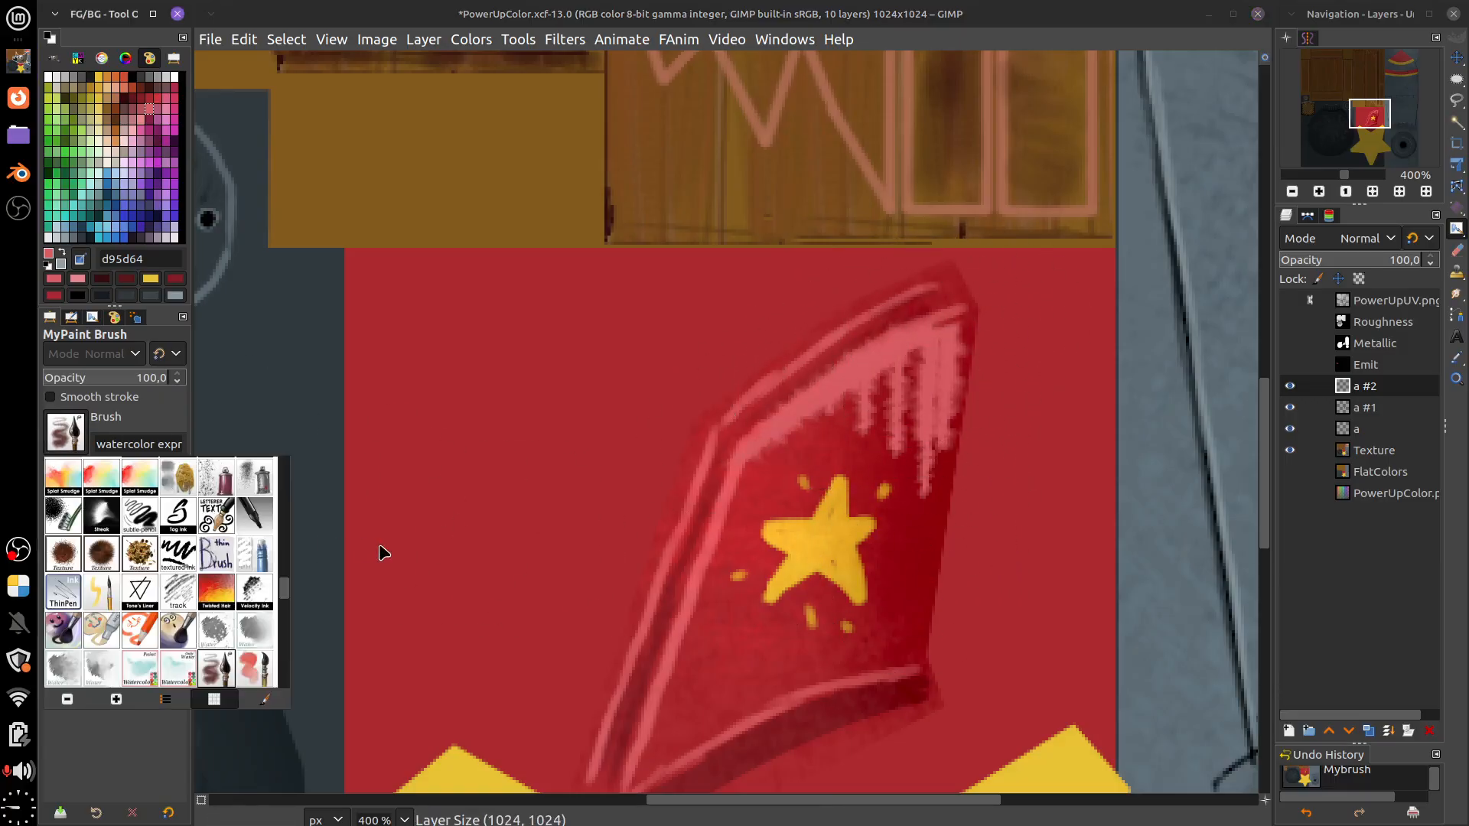
click(257, 666)
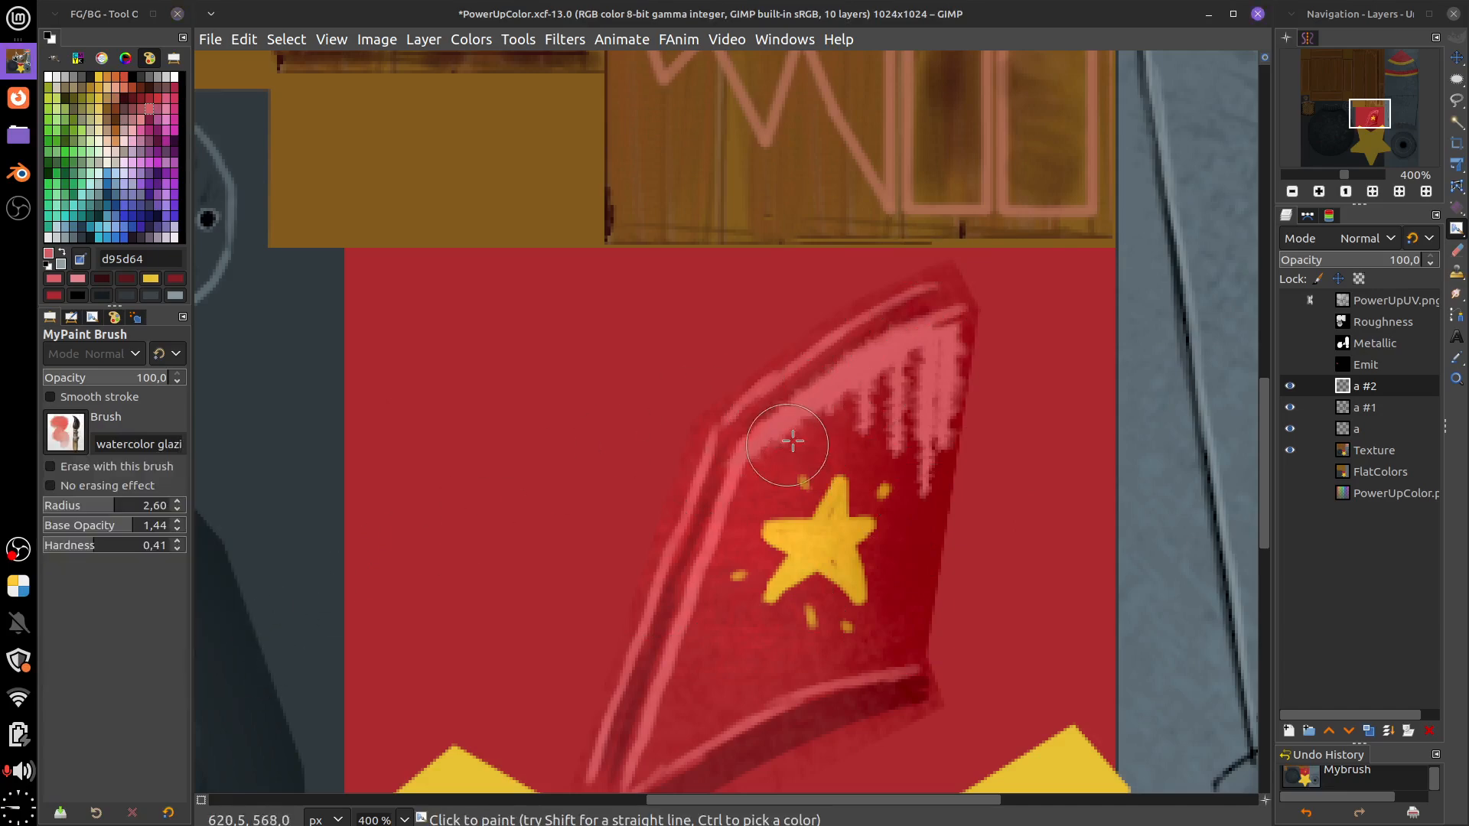
mouse_move(787, 436)
mouse_down()
mouse_move(931, 333)
mouse_move(799, 417)
mouse_move(787, 407)
mouse_move(898, 340)
mouse_move(884, 372)
mouse_move(925, 373)
mouse_move(908, 389)
mouse_move(942, 408)
mouse_move(947, 475)
mouse_up()
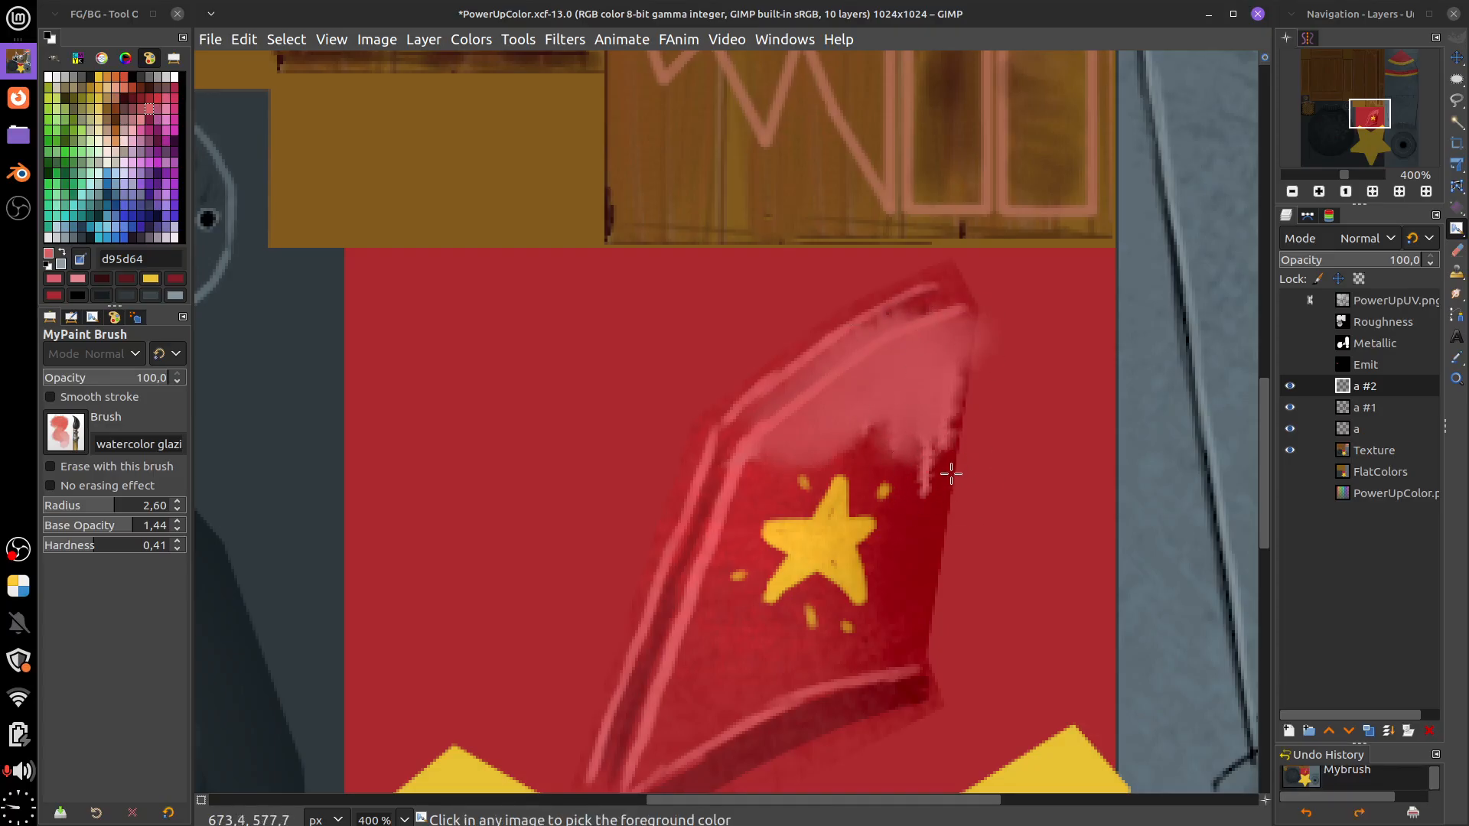
key(ctrl+z)
key(ctrl+z)
key(ctrl+z)
key(ctrl+z)
key(ctrl+z)
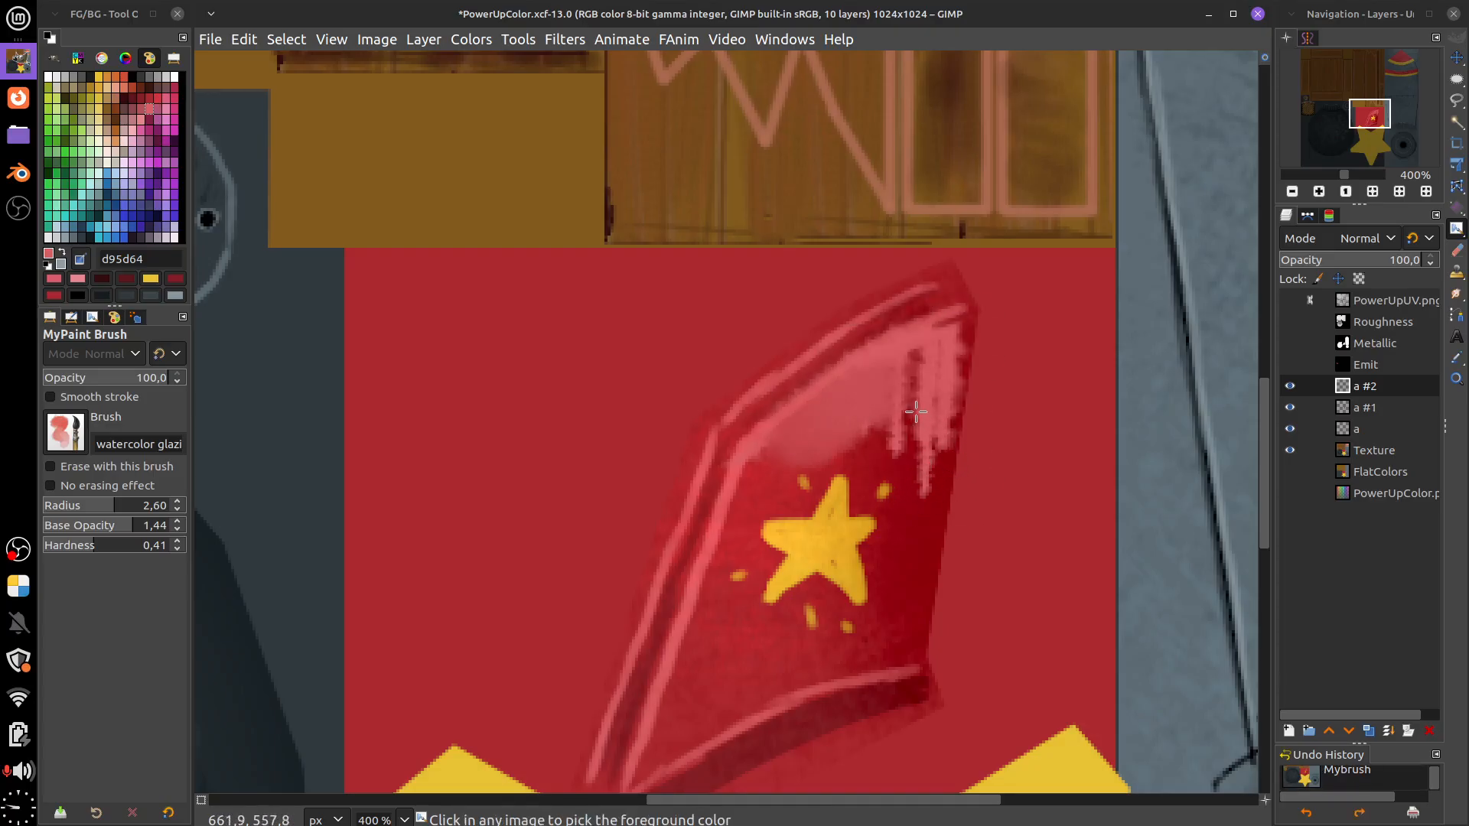
key(ctrl+z)
key(ctrl+z)
key(ctrl+z)
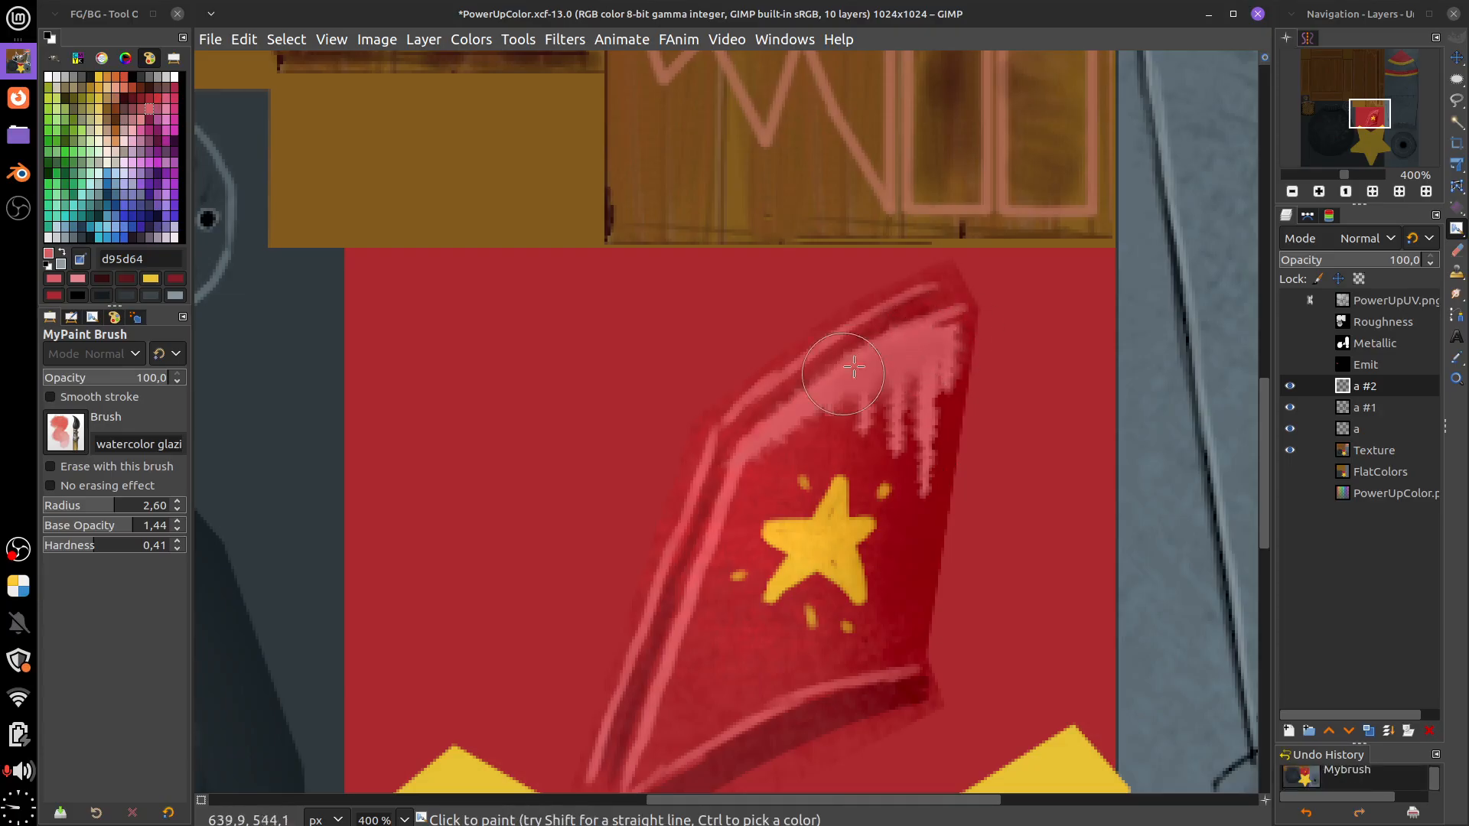
Glaze lightly over the pink highlight and the fin's tip to soften the streaks above the star
drag(968, 308, 988, 302)
mouse_move(831, 378)
mouse_down()
mouse_move(888, 362)
mouse_move(944, 367)
mouse_up()
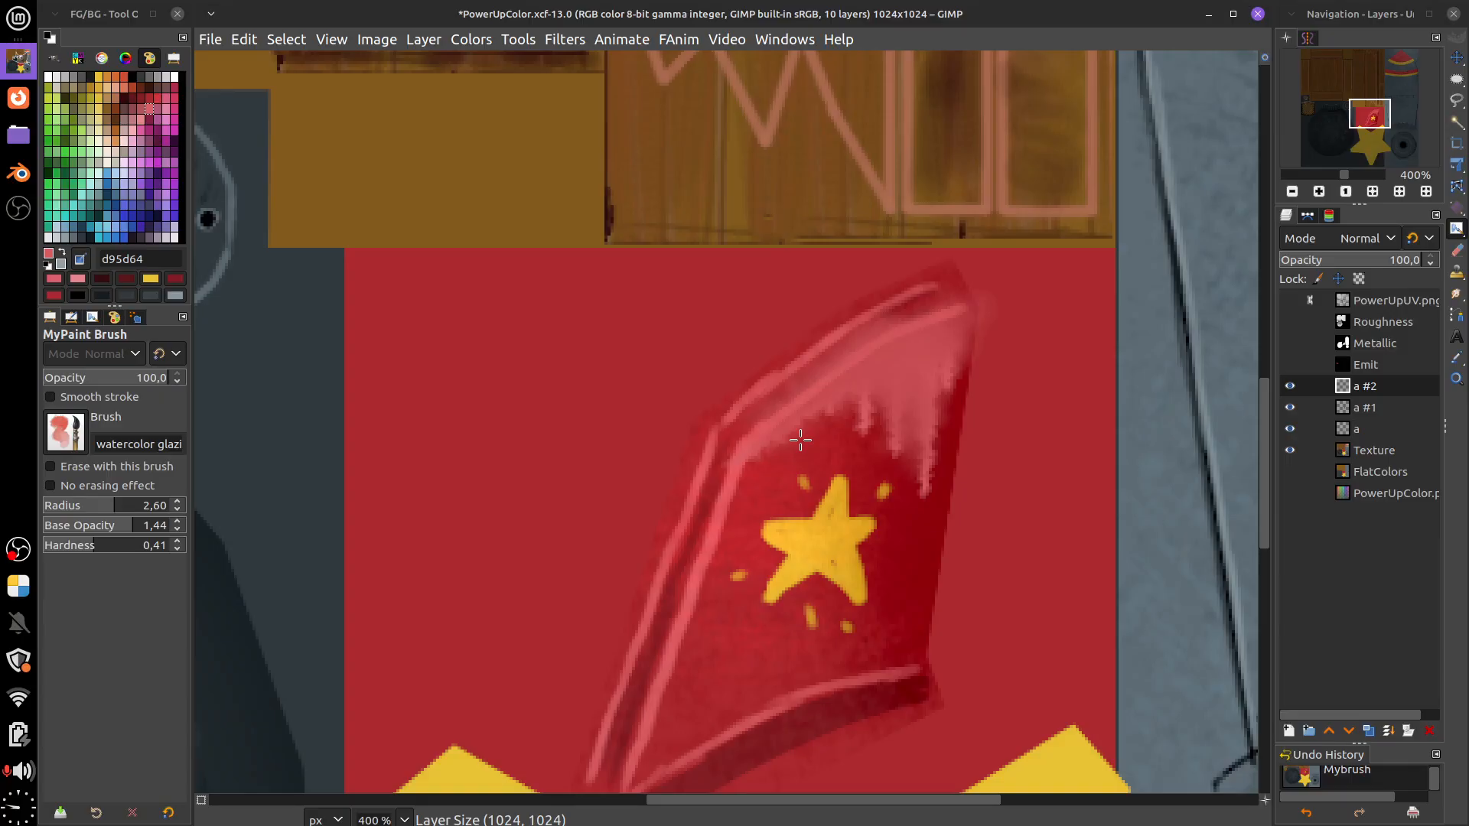
Set layer a #2's blend mode to Multiply and glaze a stroke over the fin above the star
click(1380, 243)
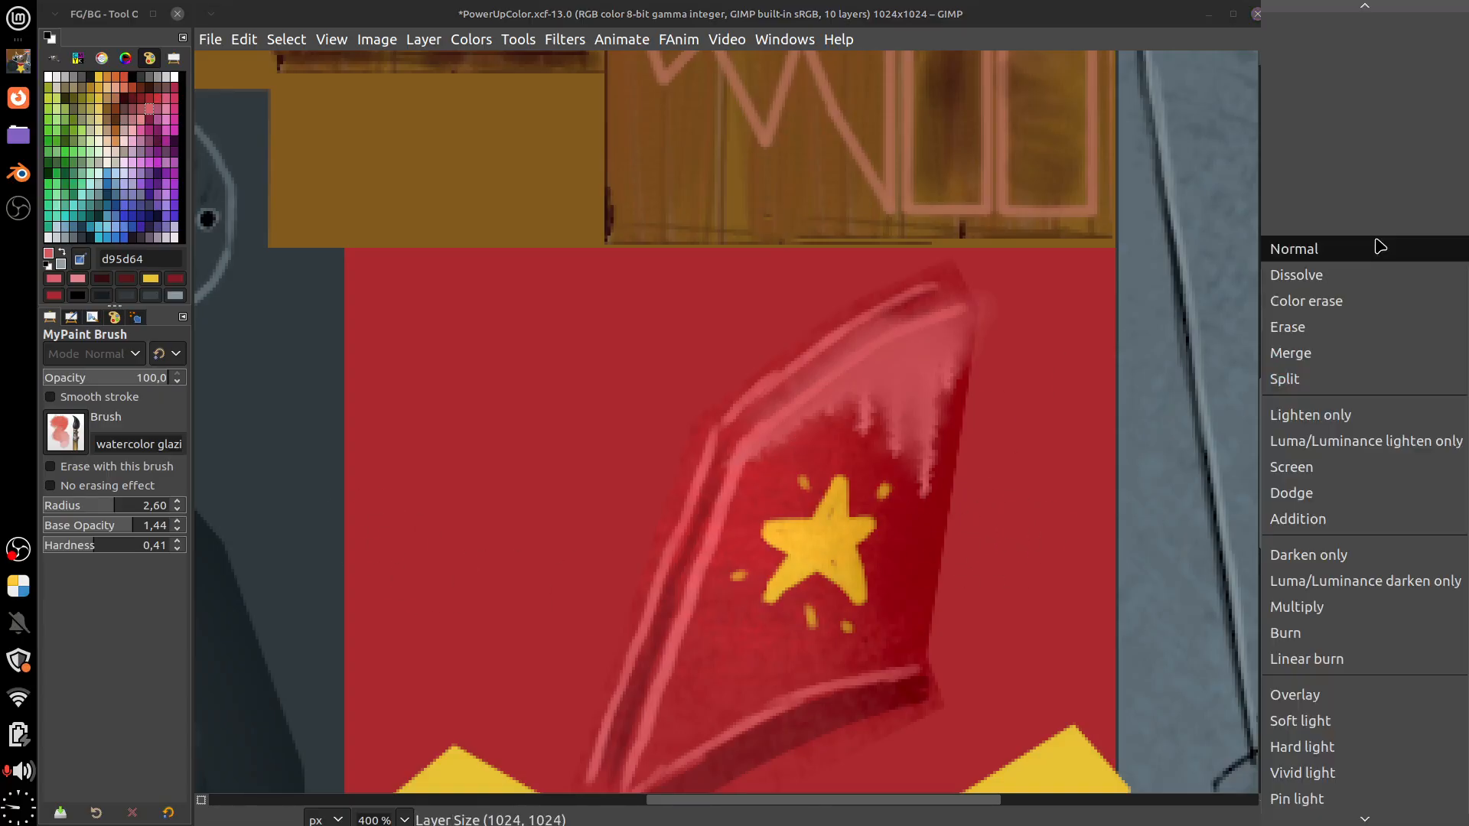
click(1346, 606)
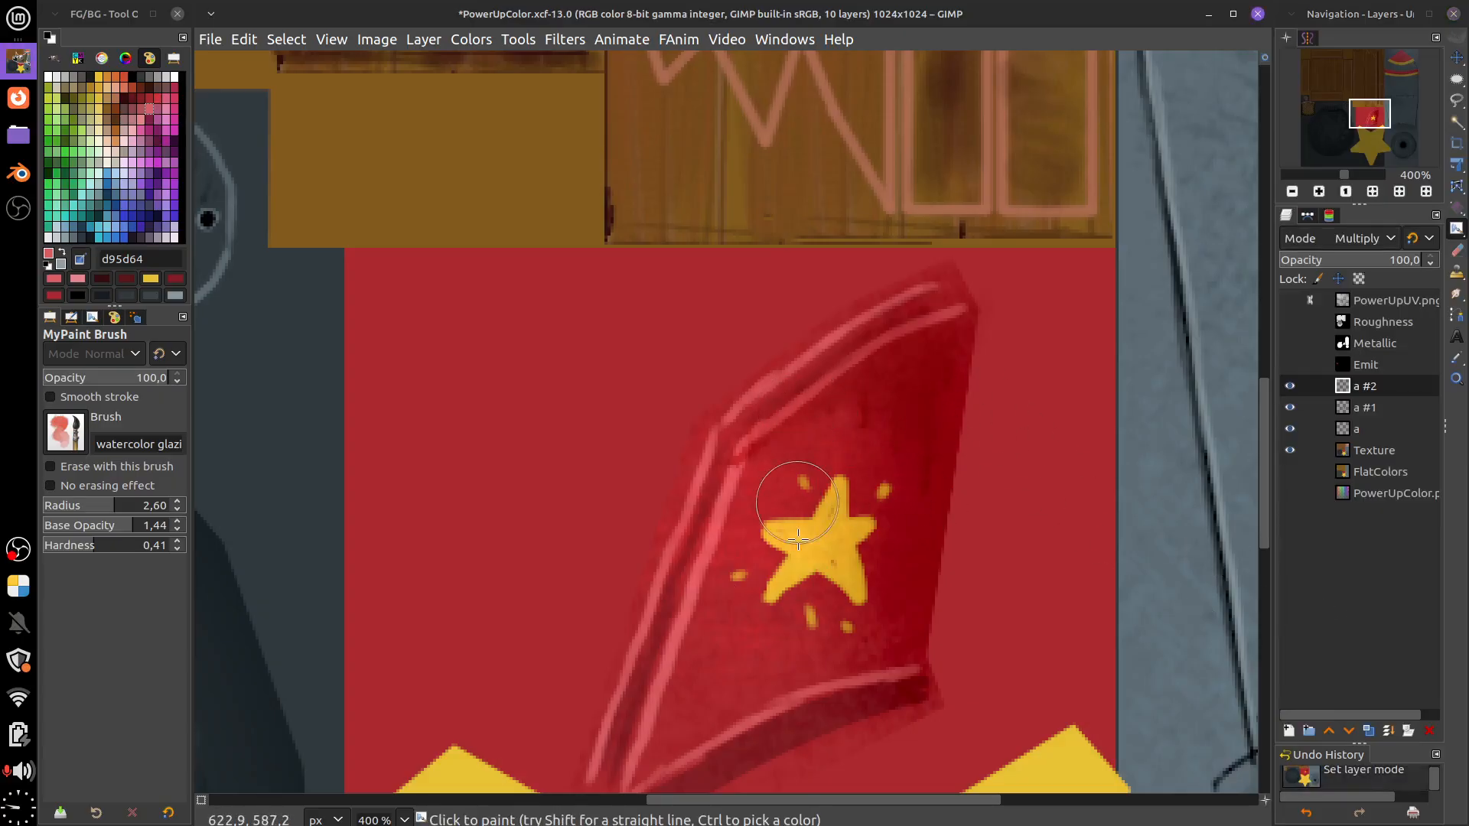
drag(798, 541, 813, 456)
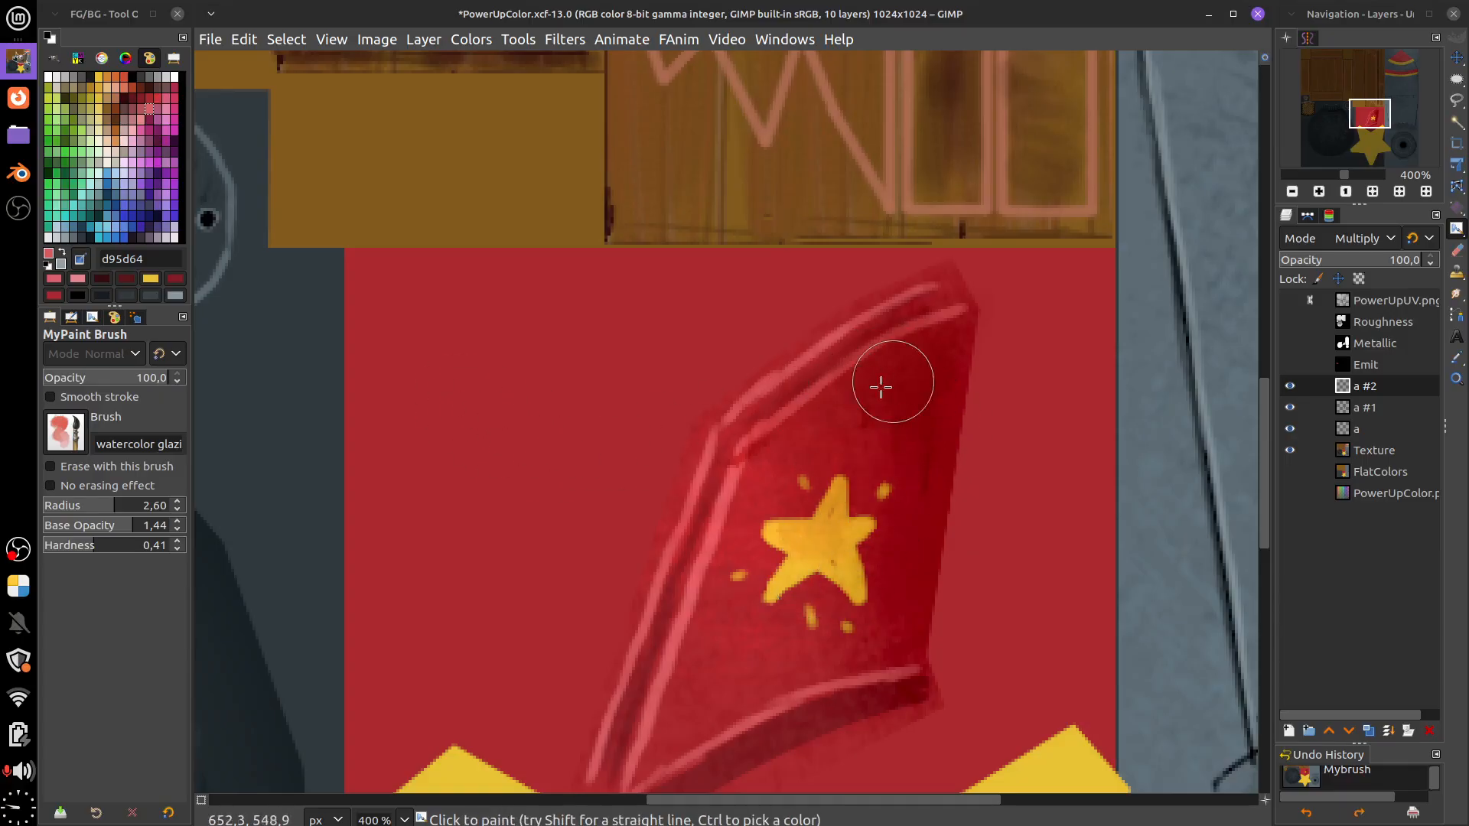
Choose the watercolor expressive brush at radius 3.50 and paint dark drips from the fin's upper stripe down over the star
click(68, 433)
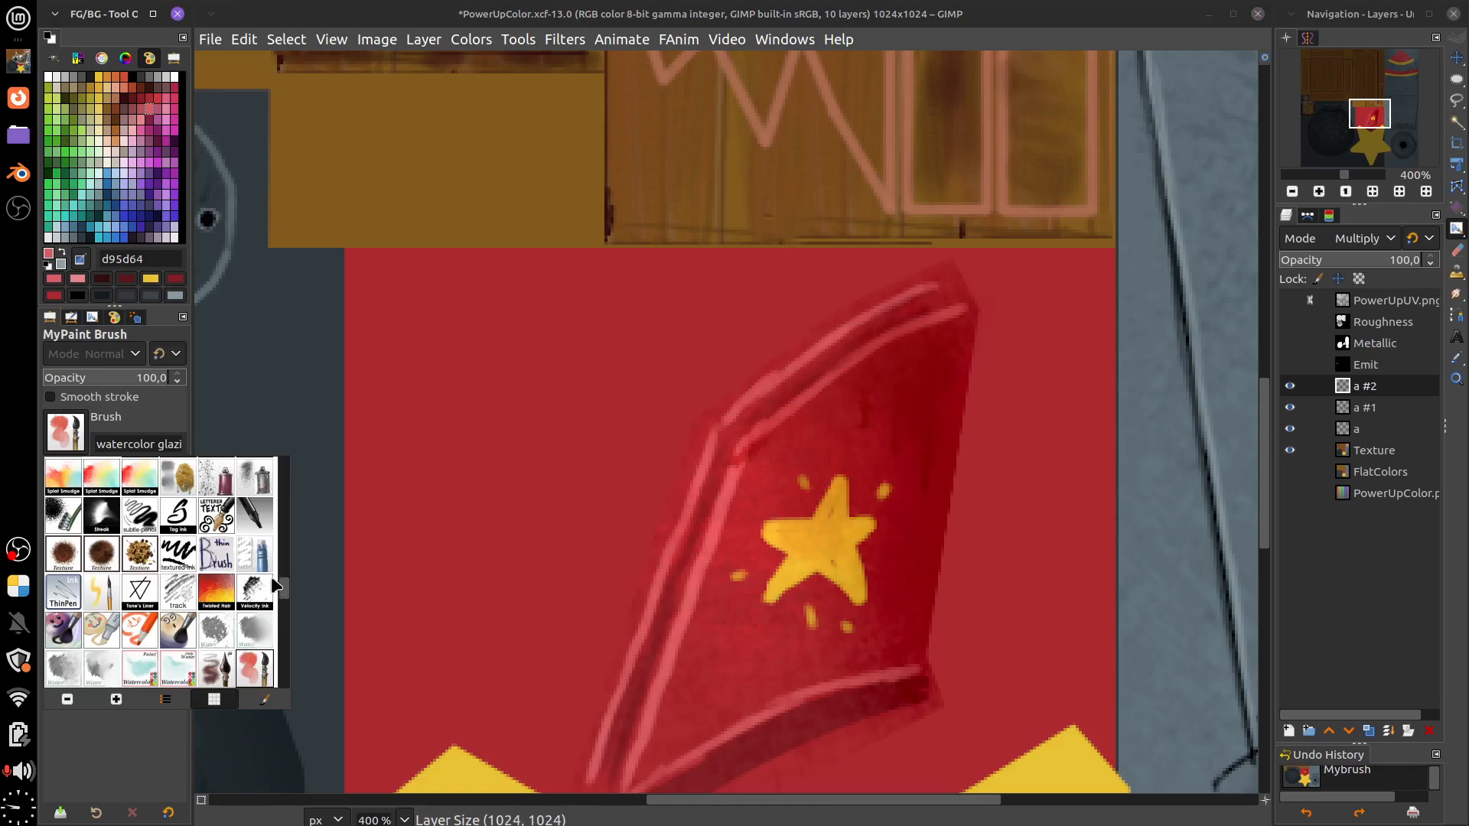
click(233, 673)
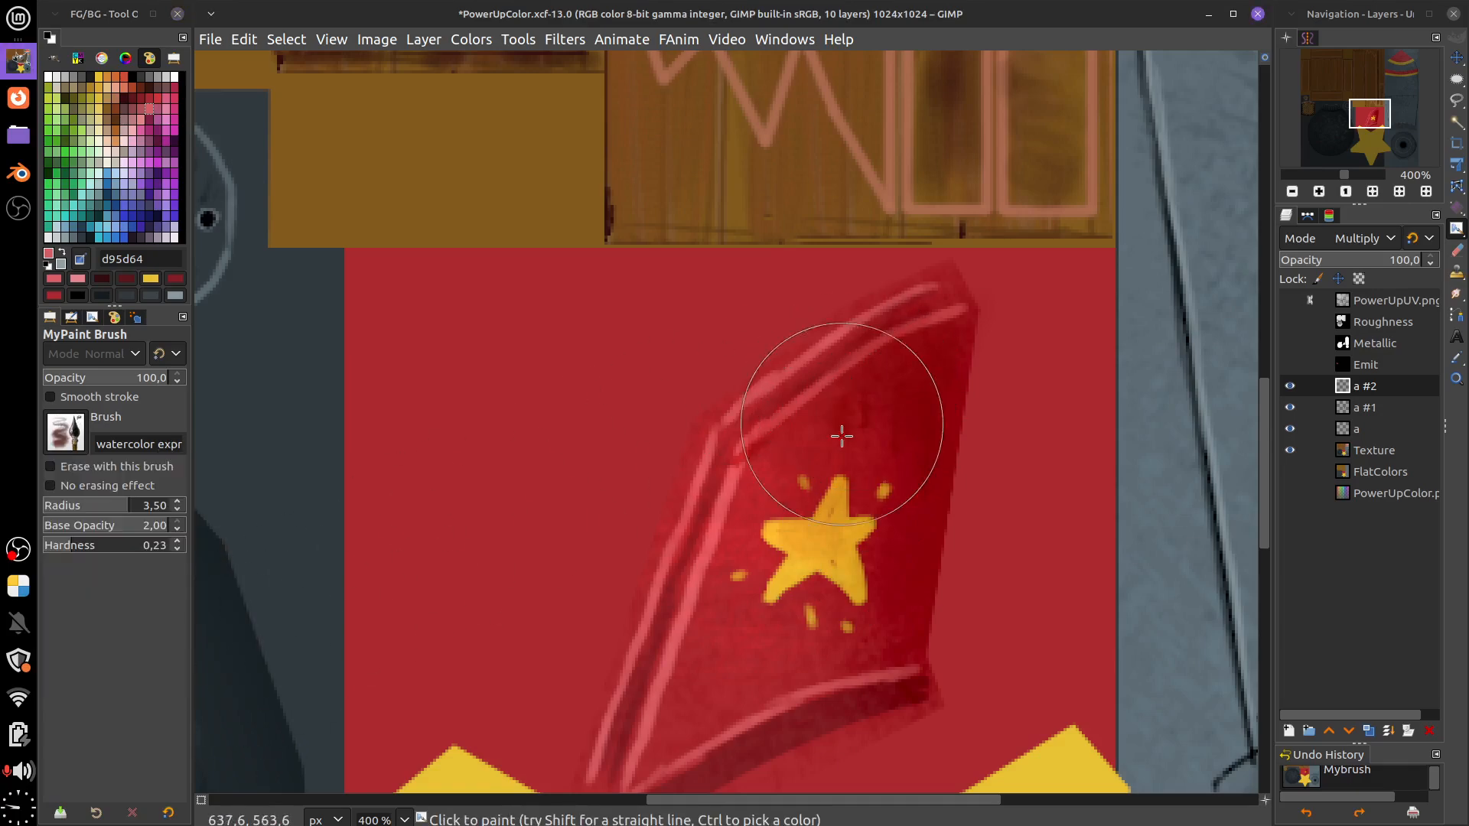
mouse_move(814, 395)
mouse_down()
mouse_move(811, 572)
mouse_move(788, 438)
mouse_move(773, 593)
mouse_move(750, 520)
mouse_move(755, 592)
mouse_move(777, 418)
mouse_move(869, 380)
mouse_move(787, 440)
mouse_move(900, 347)
mouse_move(954, 375)
mouse_move(937, 463)
mouse_move(957, 524)
mouse_up()
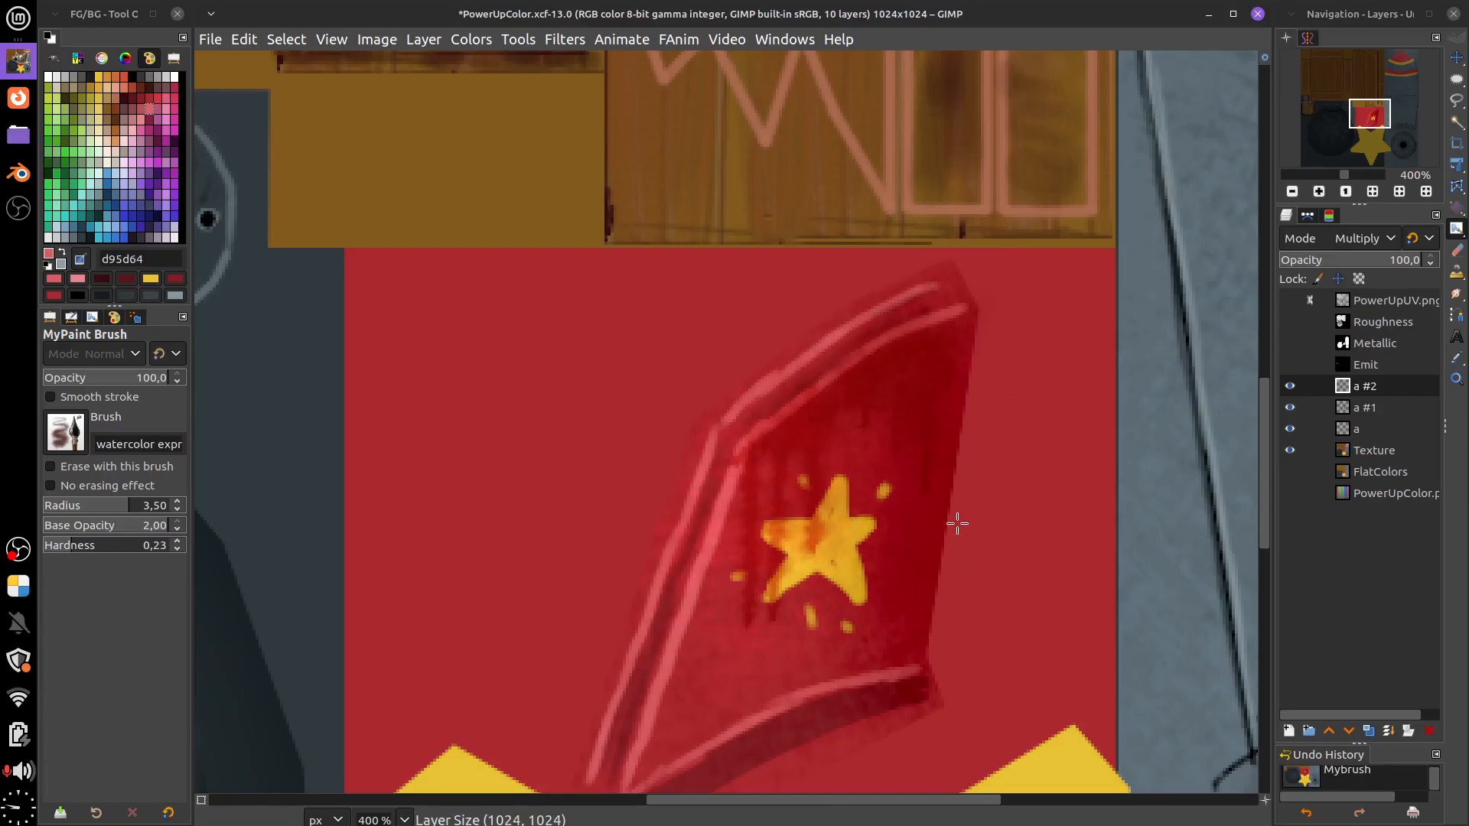
Colorize layer a #2 with hue 0.5, saturation 0.5 and lightness 0 to turn the multiplied drips nearly black
click(472, 39)
click(534, 552)
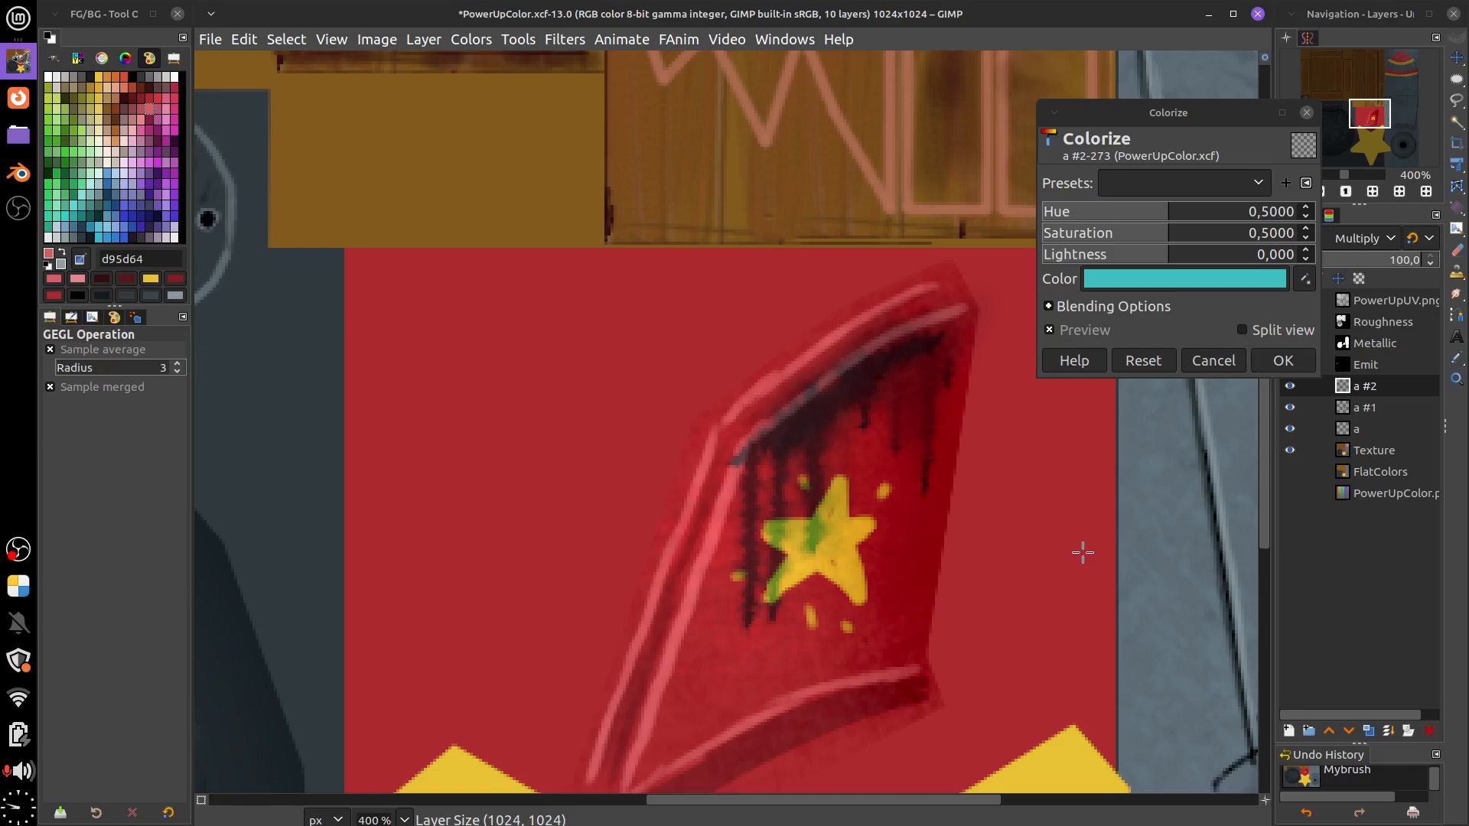
click(1283, 360)
Export the texture to PowerUpColor.png, reload it in Blender and examine the dark drips on the rocket's fins
click(218, 37)
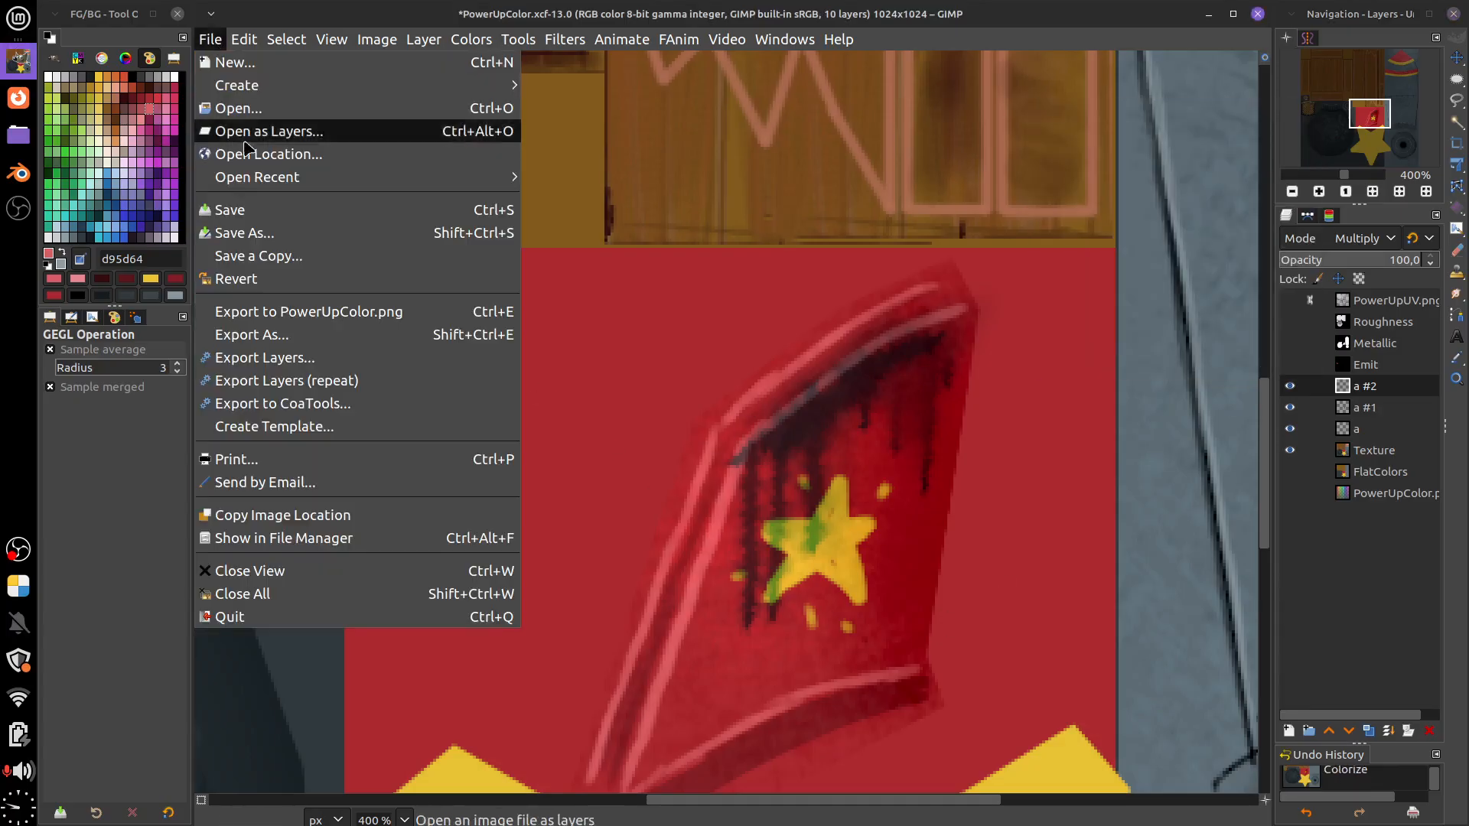
click(382, 305)
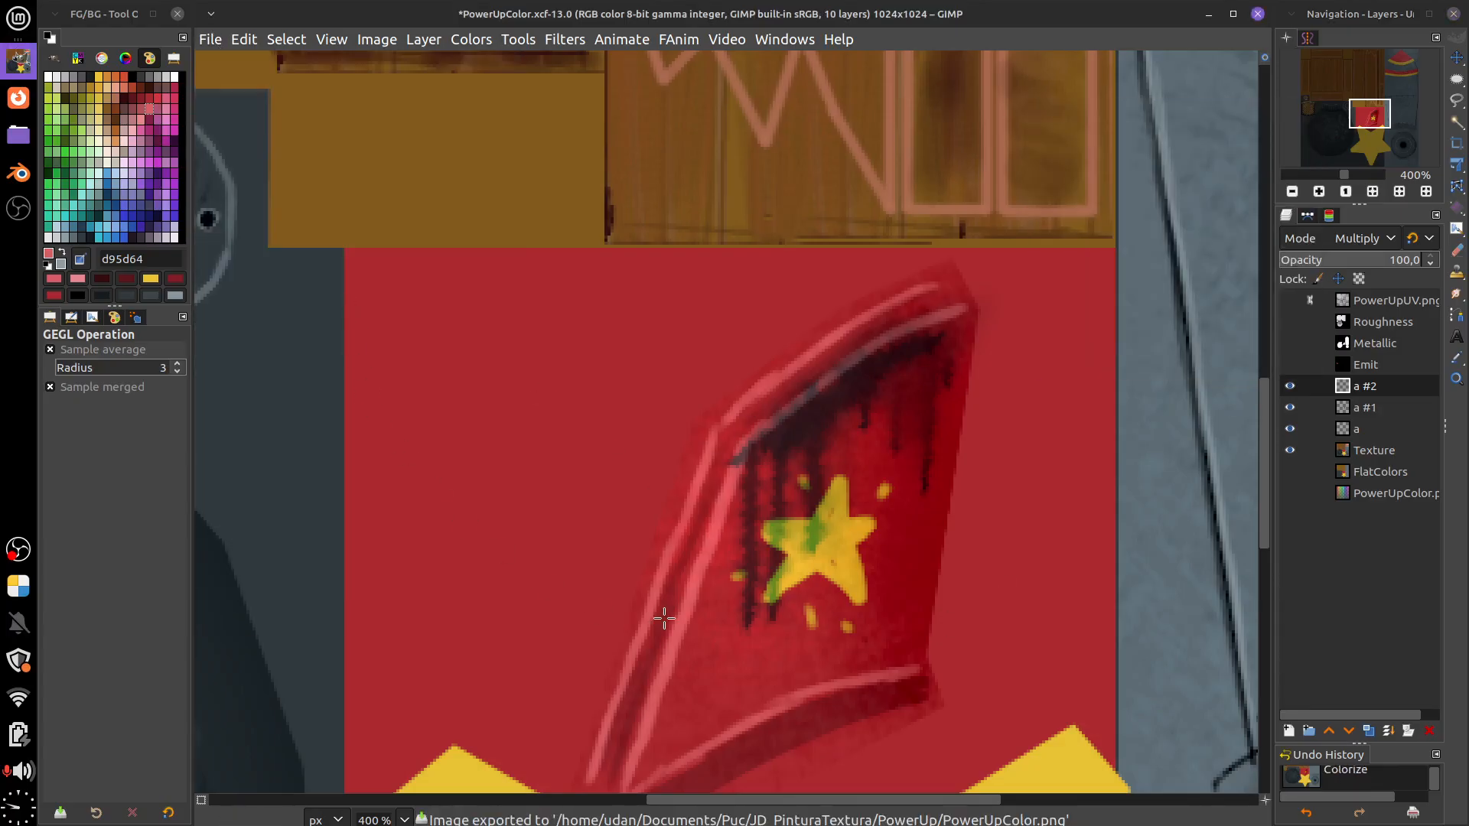
click(18, 173)
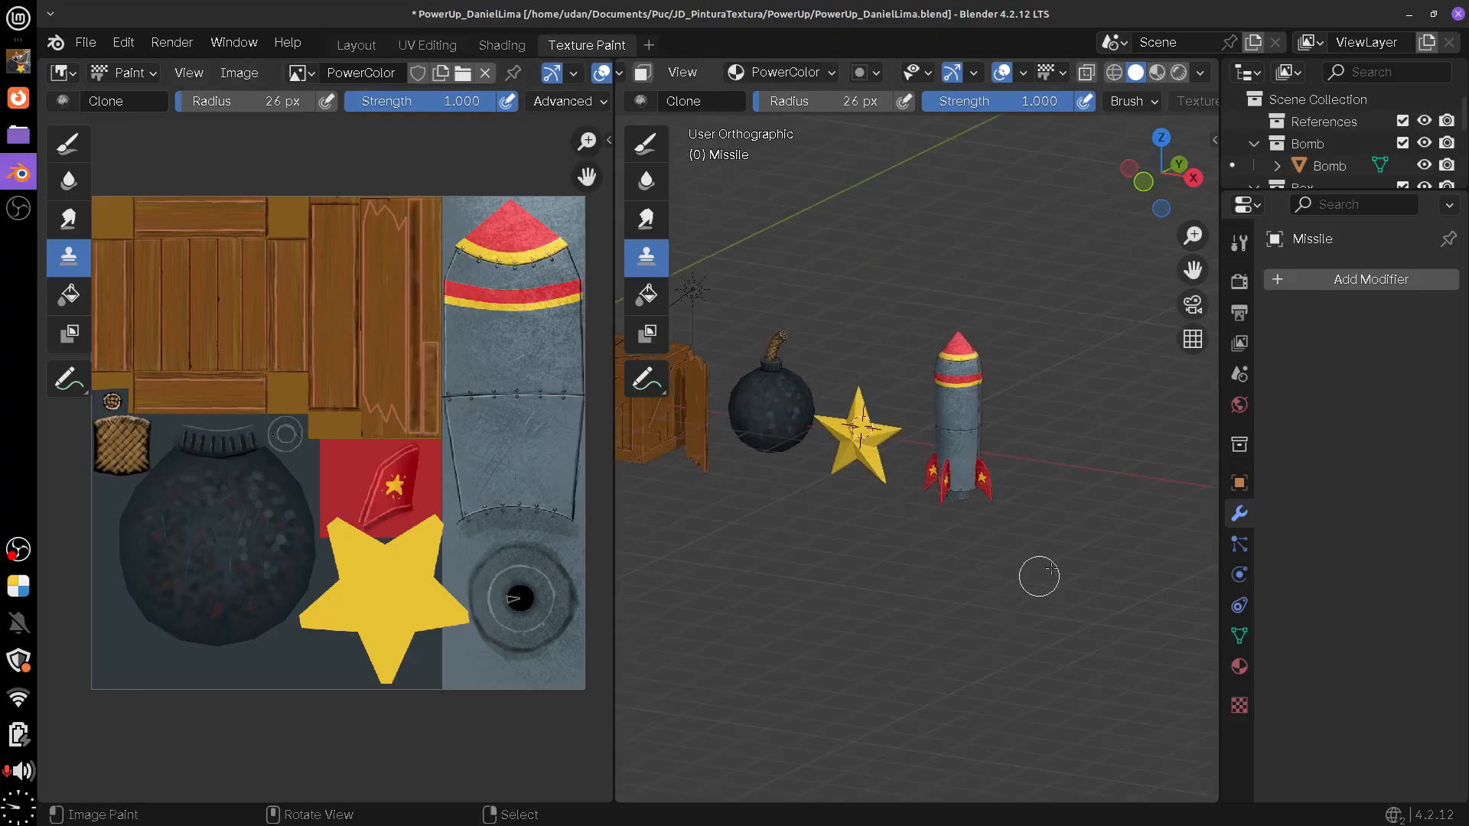
scroll(1039, 577, up, 5)
click(239, 73)
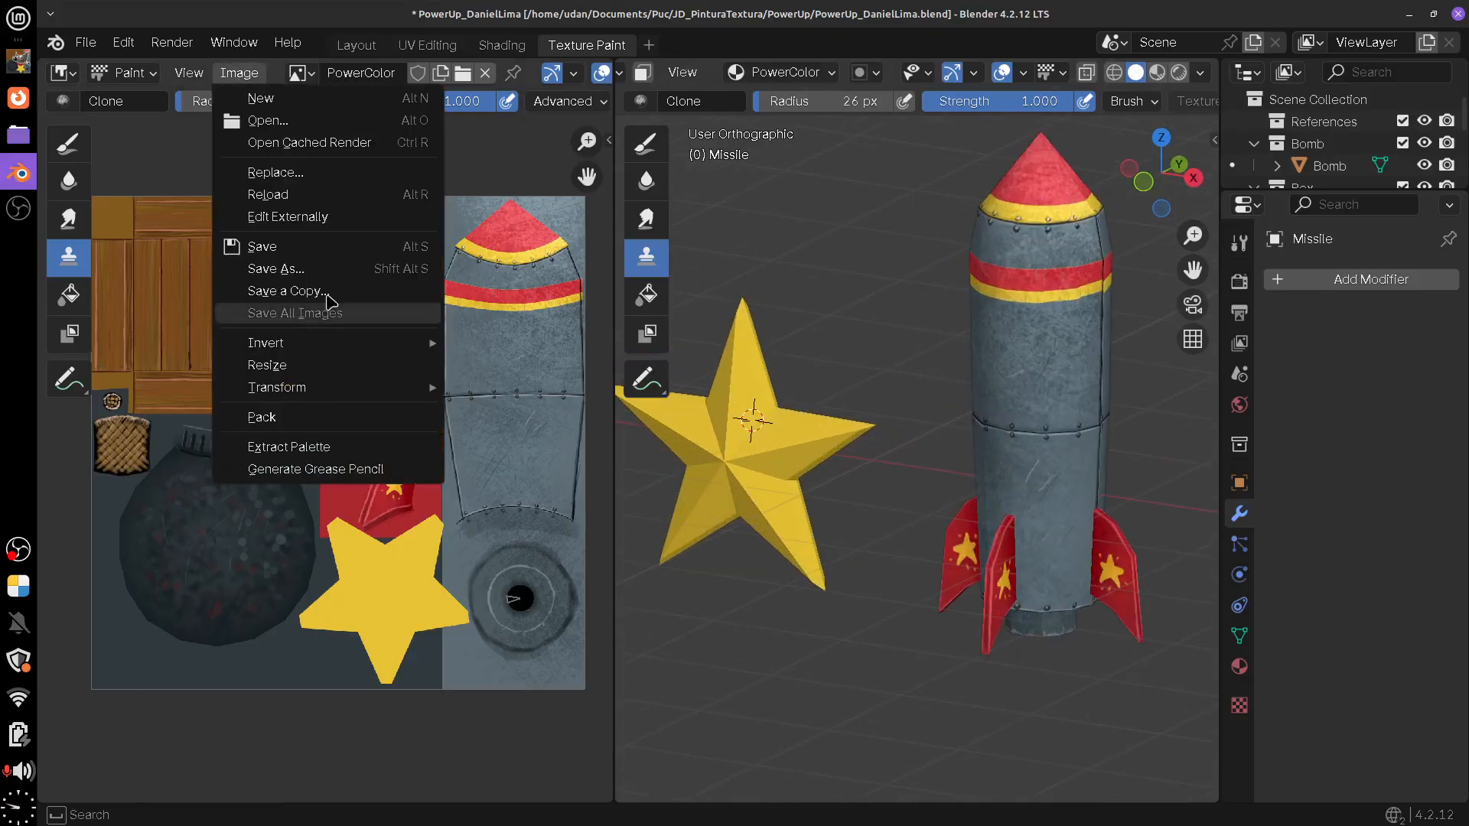
click(314, 196)
drag(1006, 612, 1169, 594)
scroll(1119, 623, up, 5)
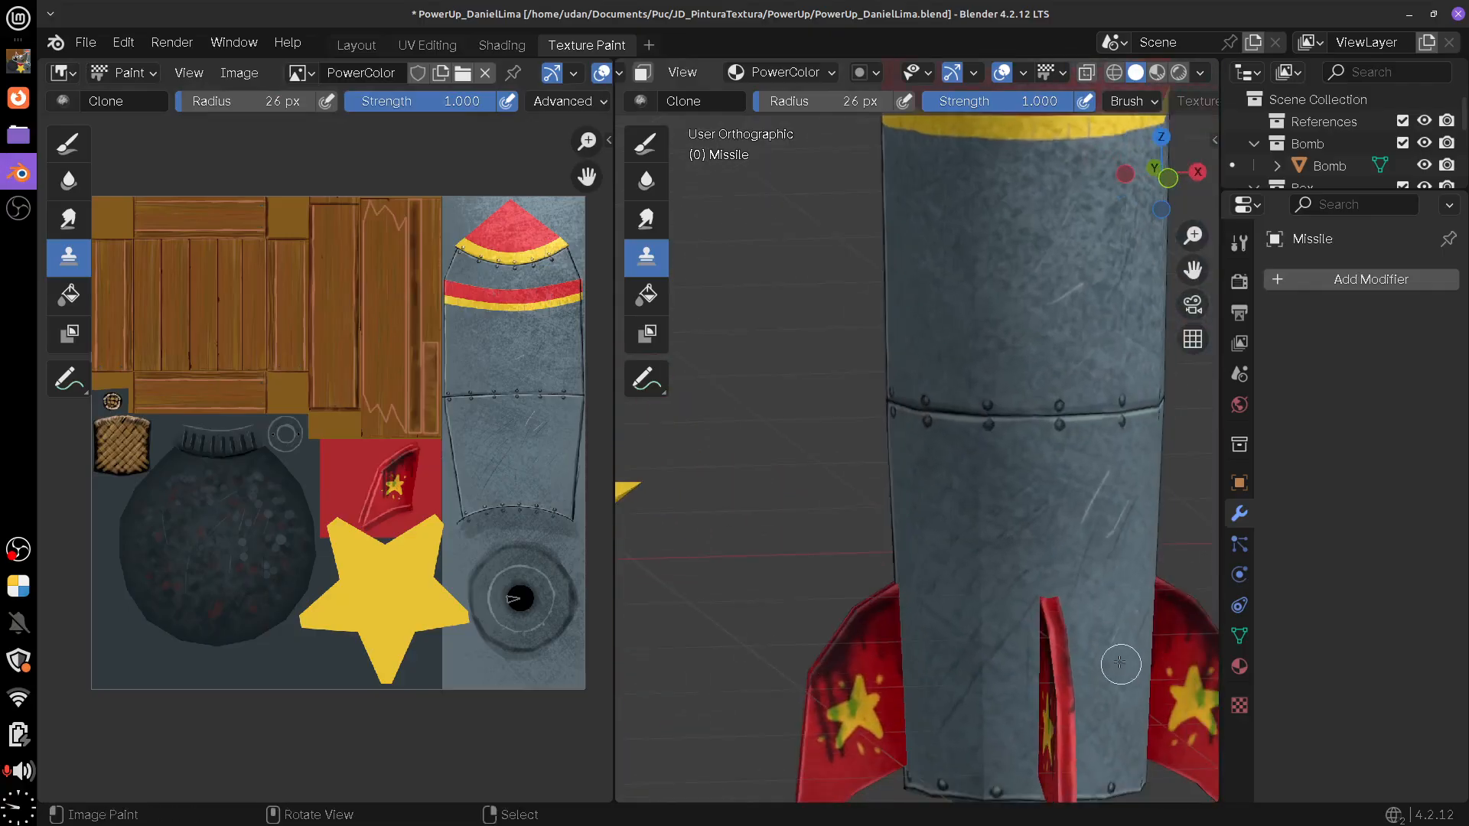
drag(1119, 662, 1088, 640)
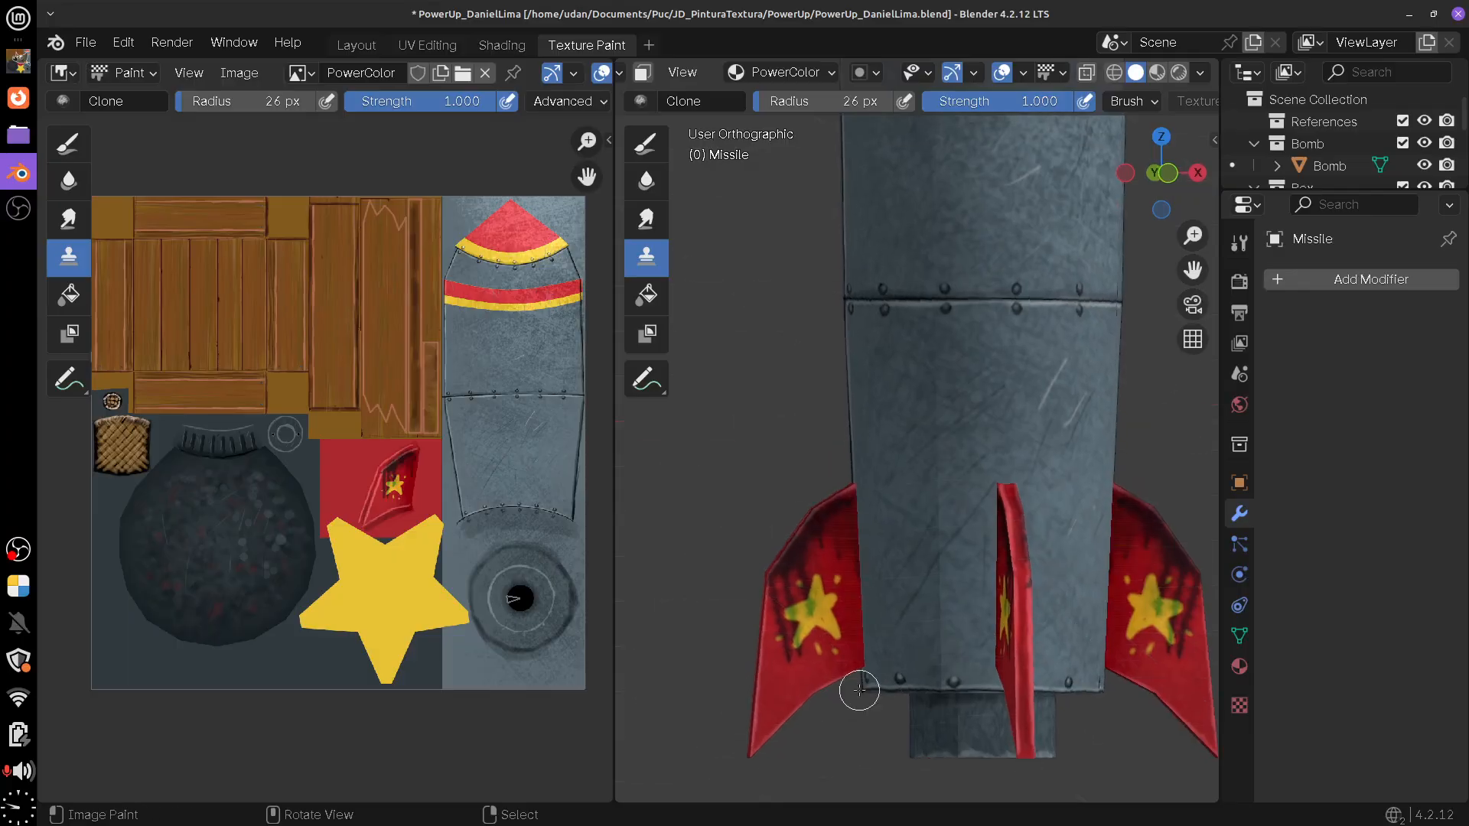
drag(840, 552, 900, 599)
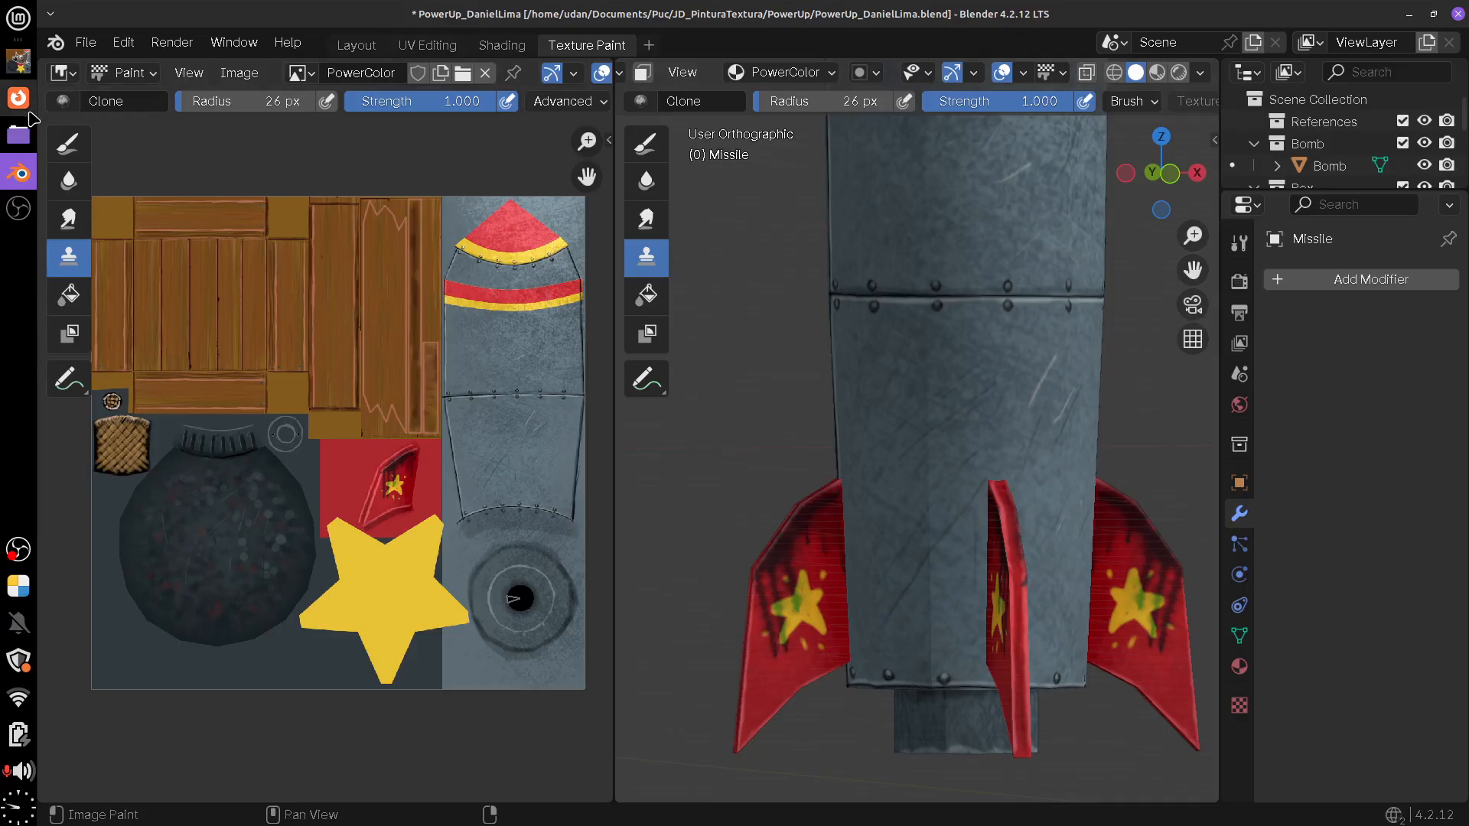
Return to GIMP, show the PowerUpUV.png overlay and crop layer a #2 to its content
click(18, 59)
click(1290, 300)
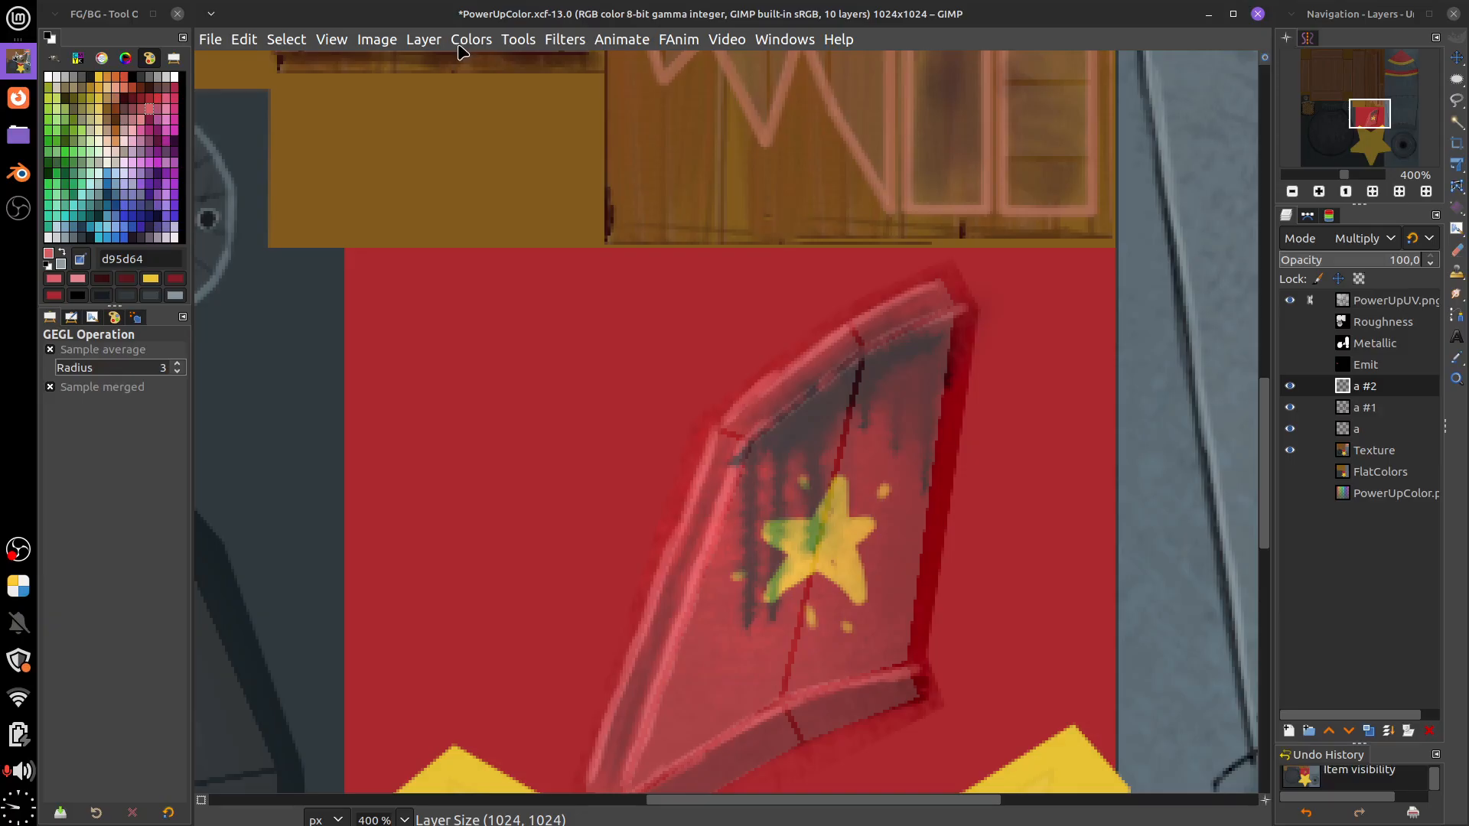
click(425, 39)
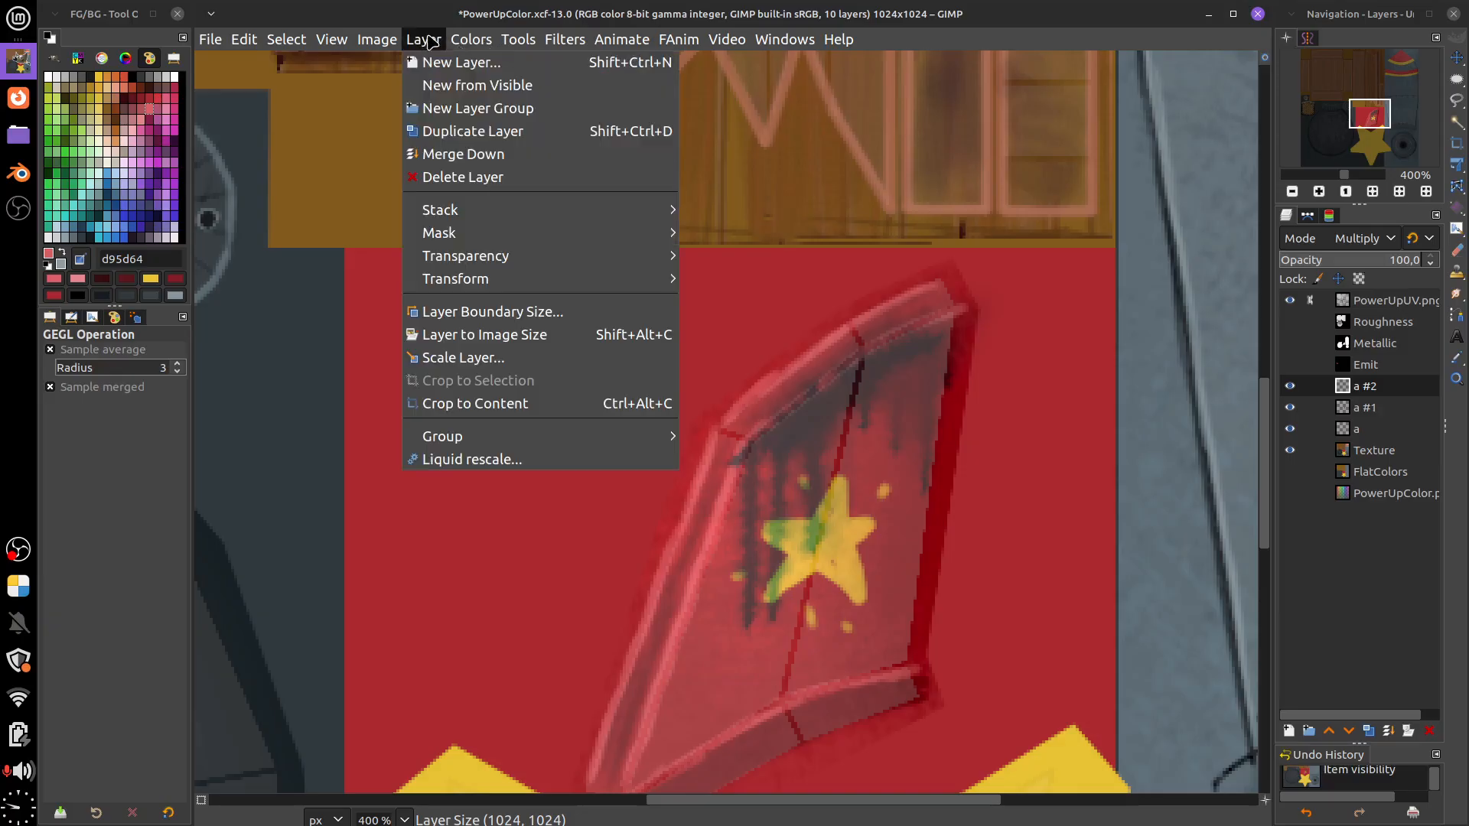
click(546, 399)
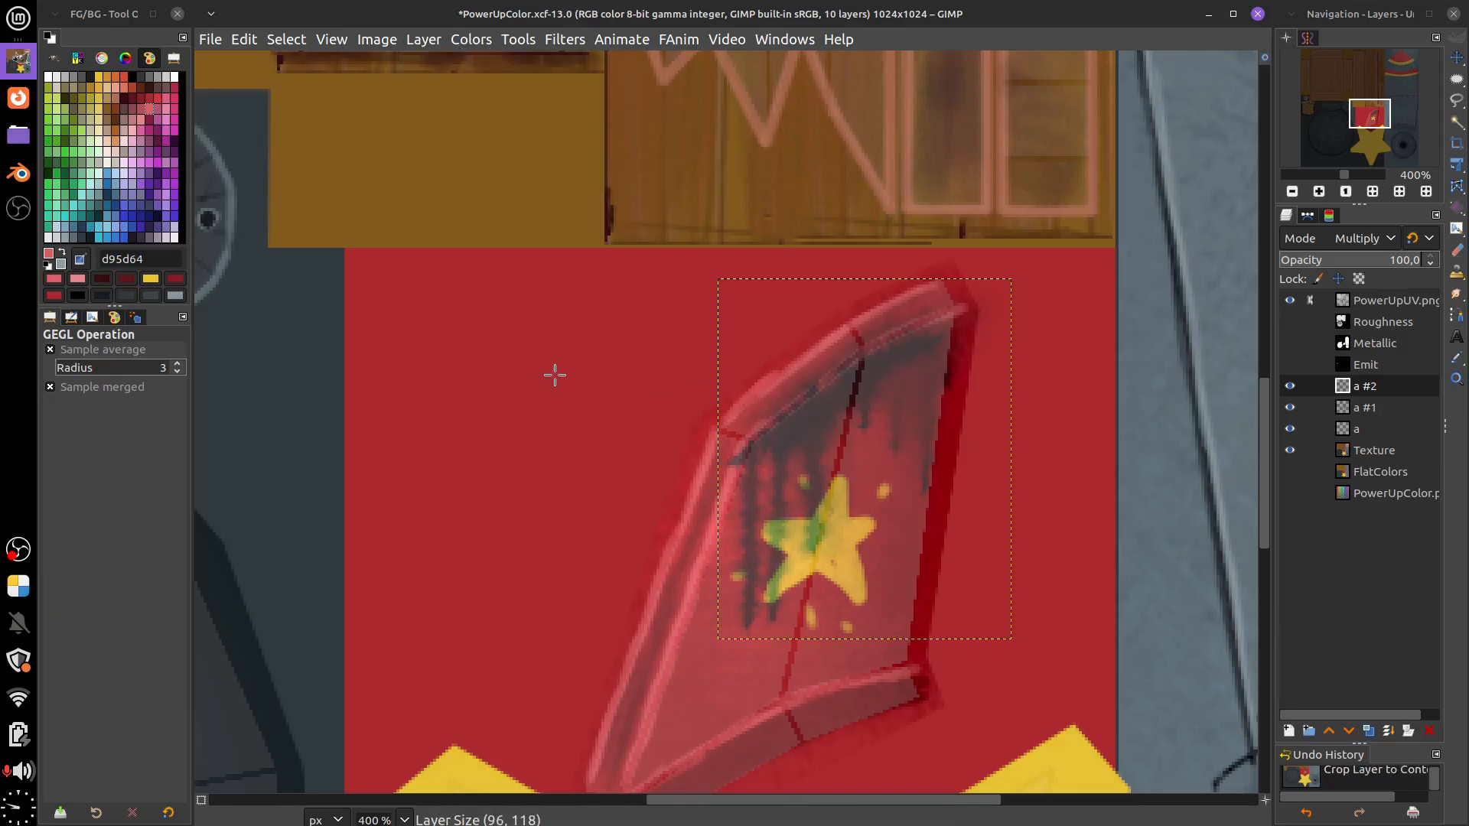
Reshape the drips with Unified Transform, slanting and stretching their lower end to follow the fin's UV outline
key(shift+t)
click(965, 626)
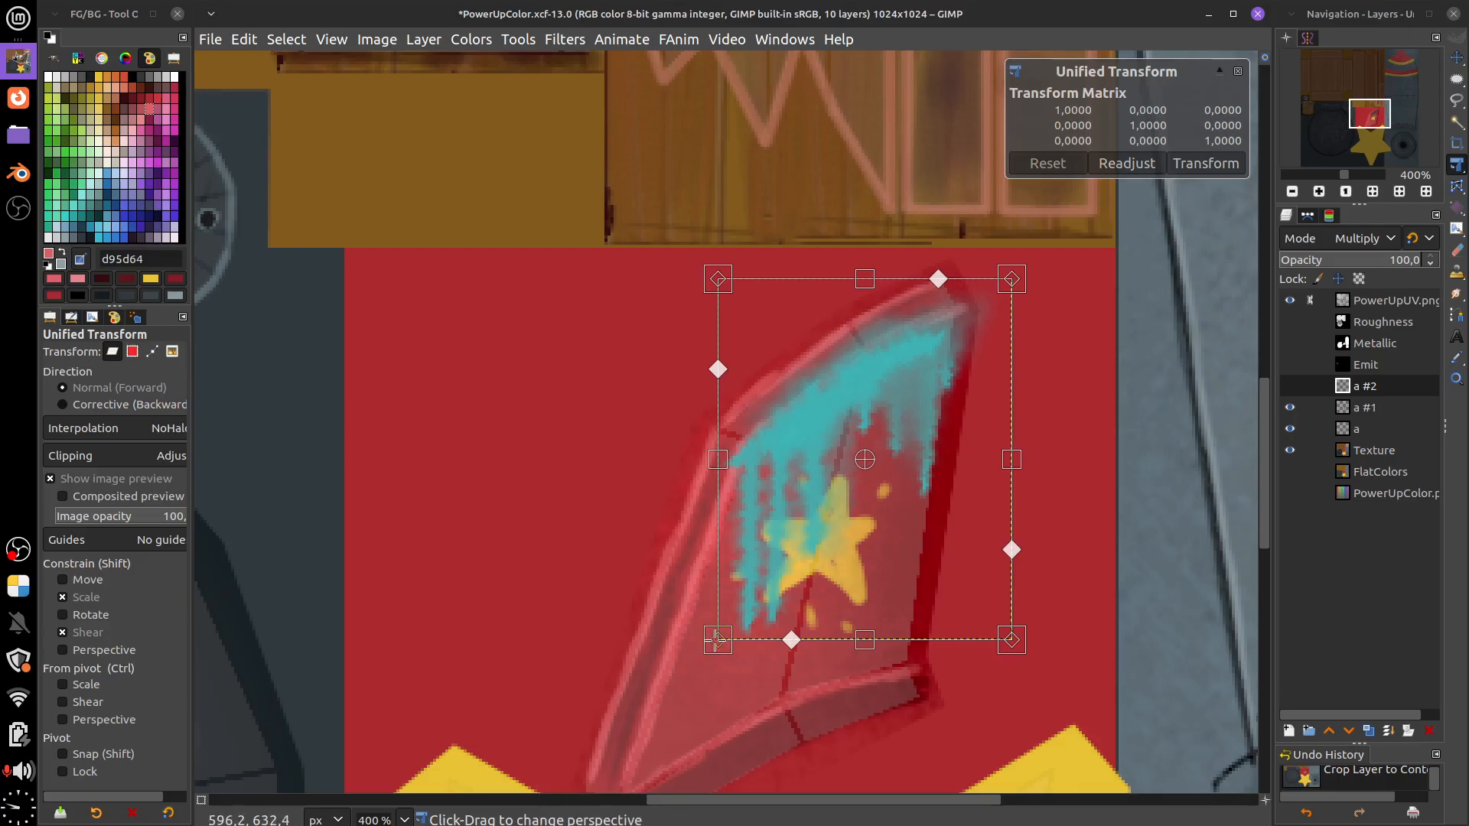
drag(717, 640, 679, 651)
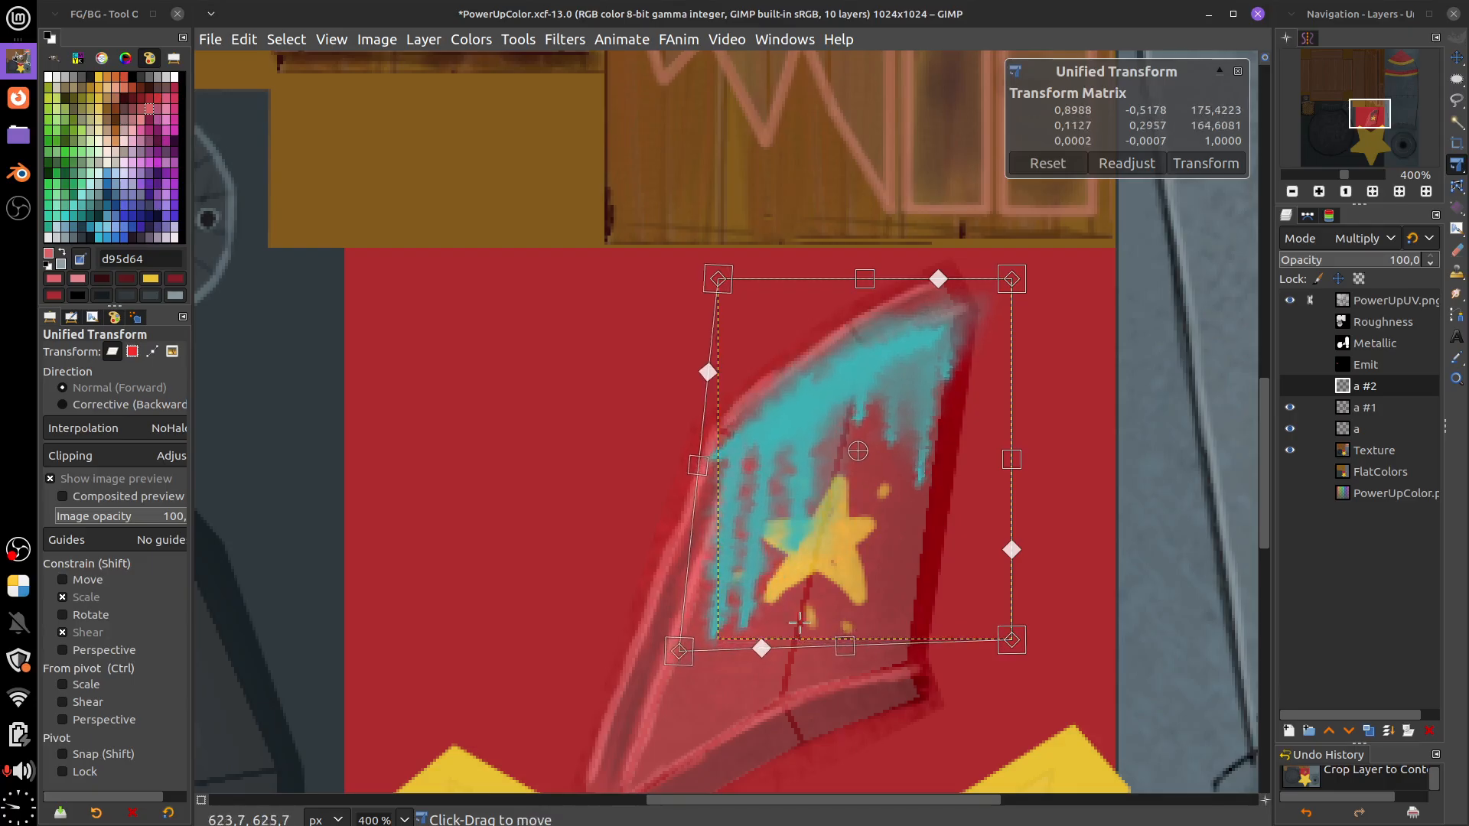
drag(1009, 643, 1001, 669)
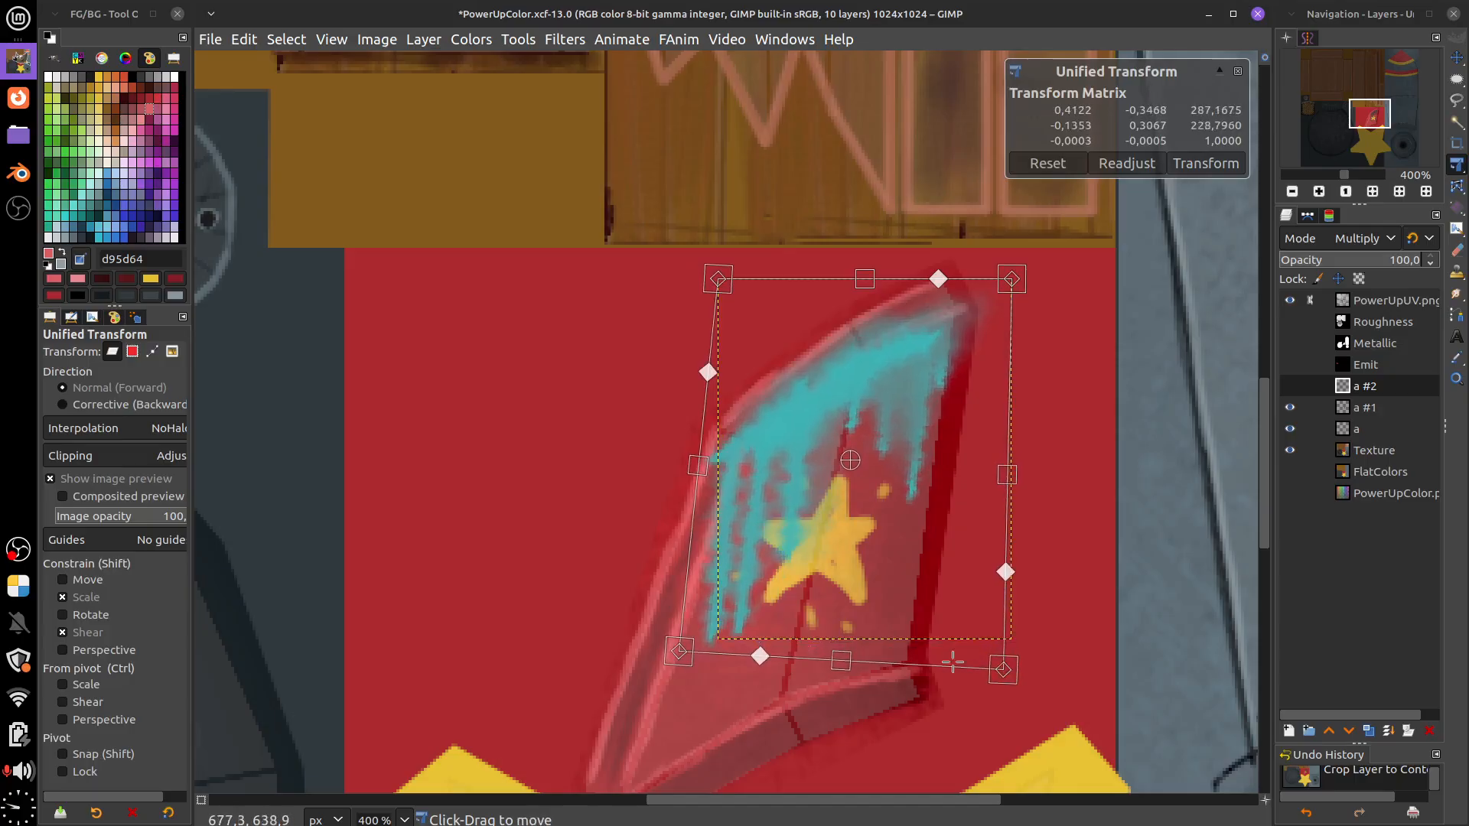
drag(760, 655, 752, 655)
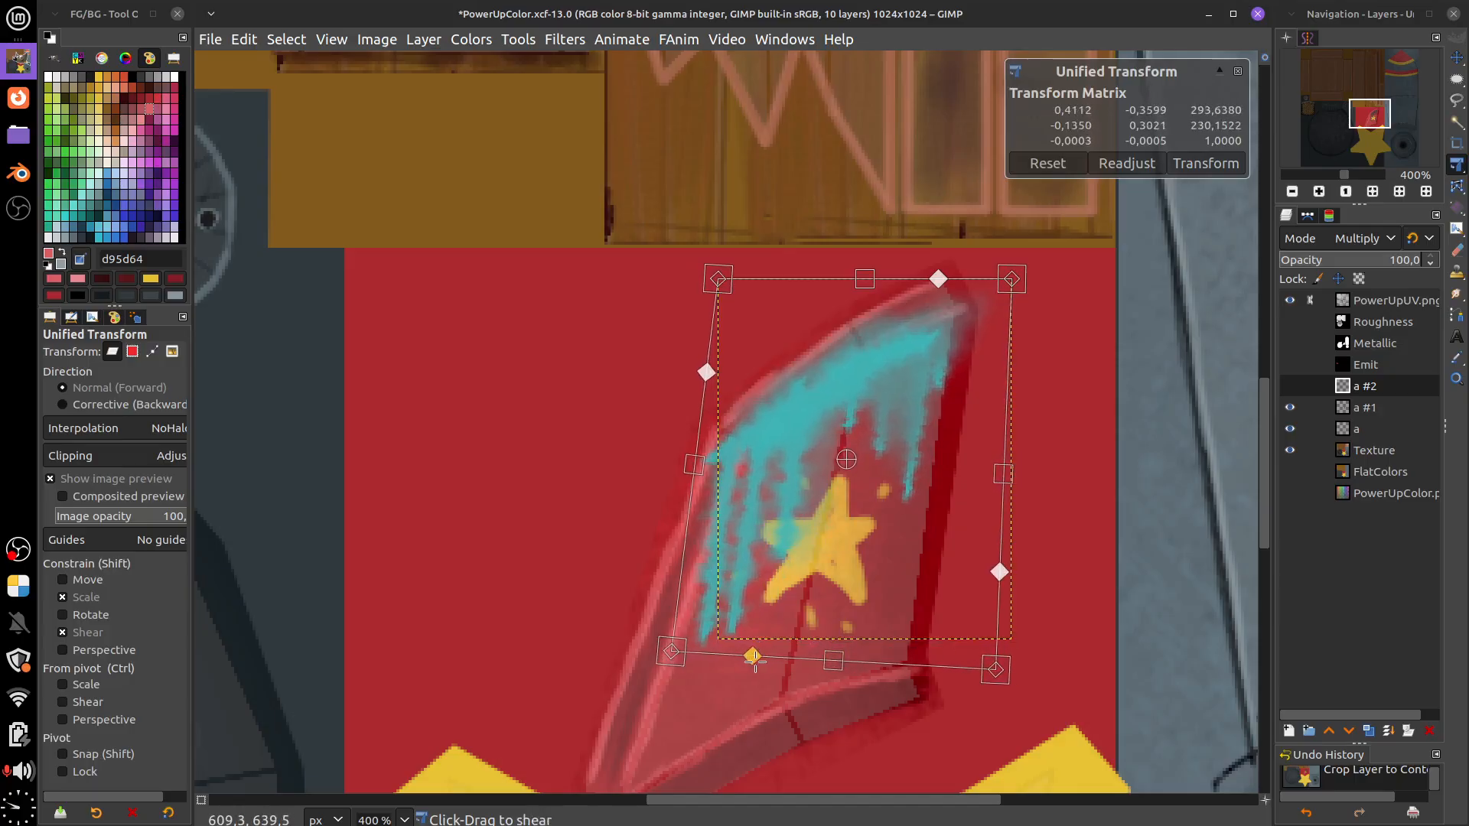
drag(719, 280, 748, 288)
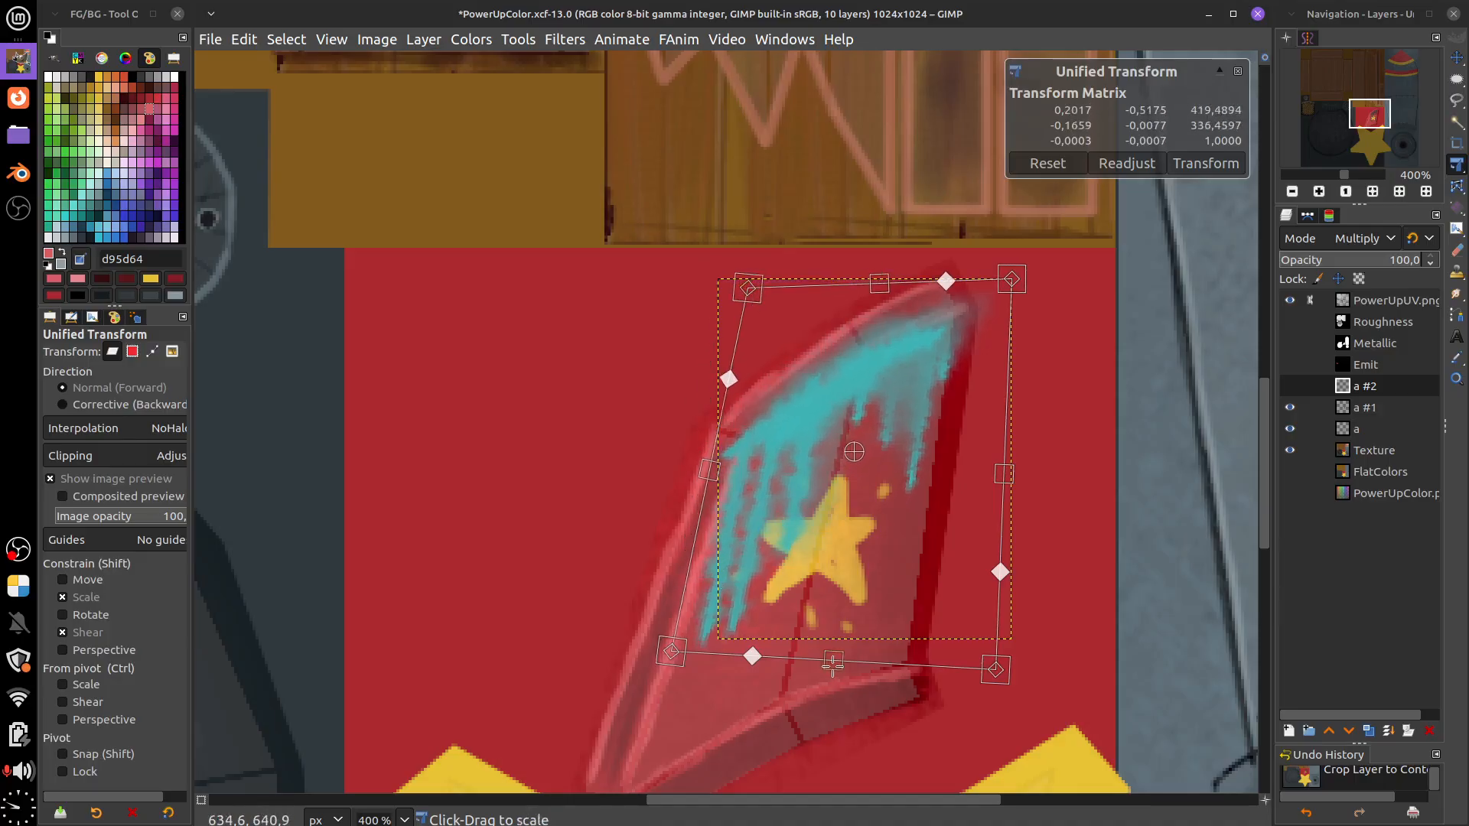
drag(844, 655, 836, 677)
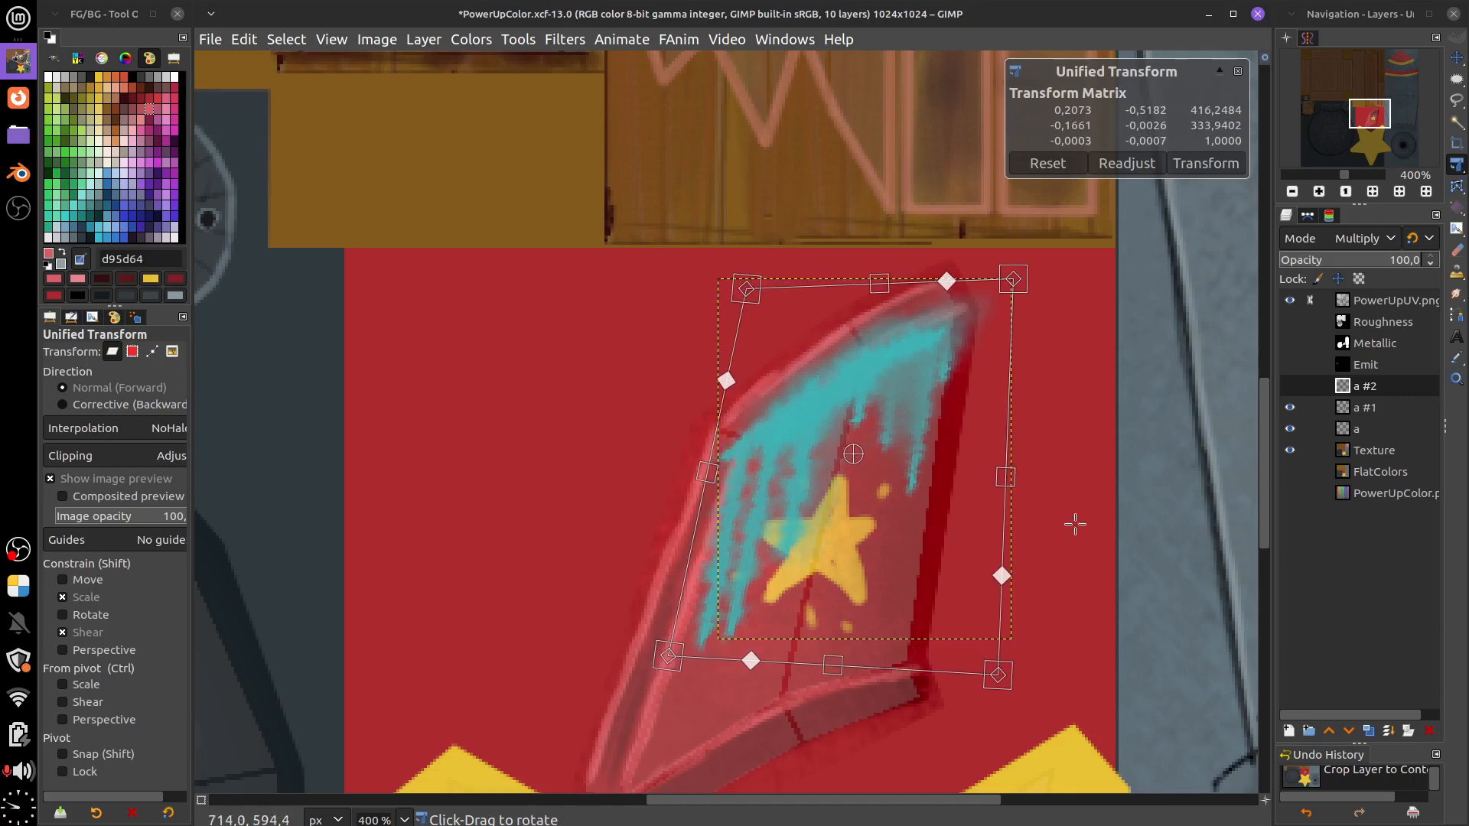
key(Return)
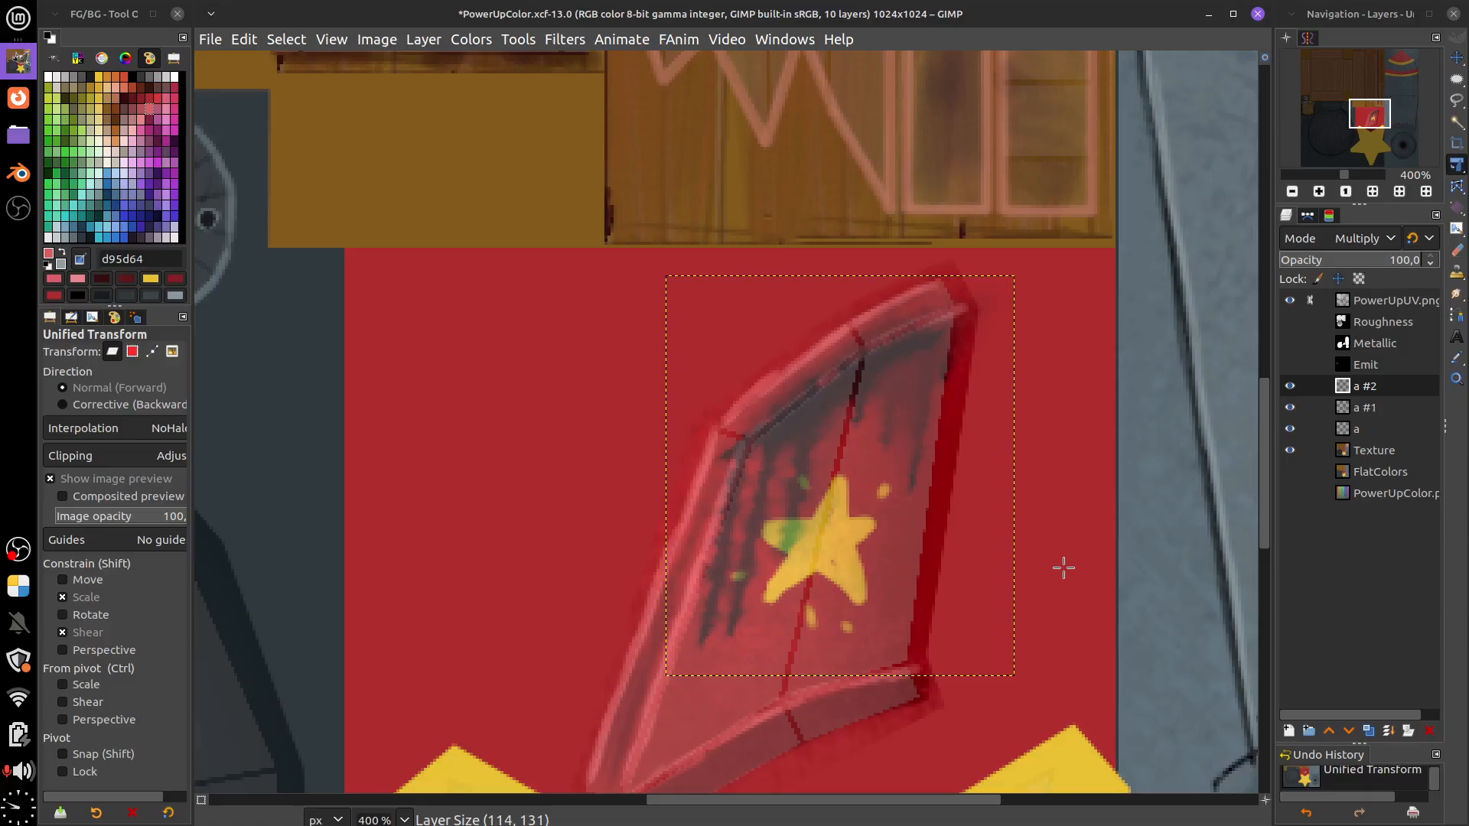
Hide the UV overlay, re-export PowerUpColor.png, and reload it in Blender to check the slanted drips on the fins from several angles
click(1290, 299)
click(210, 39)
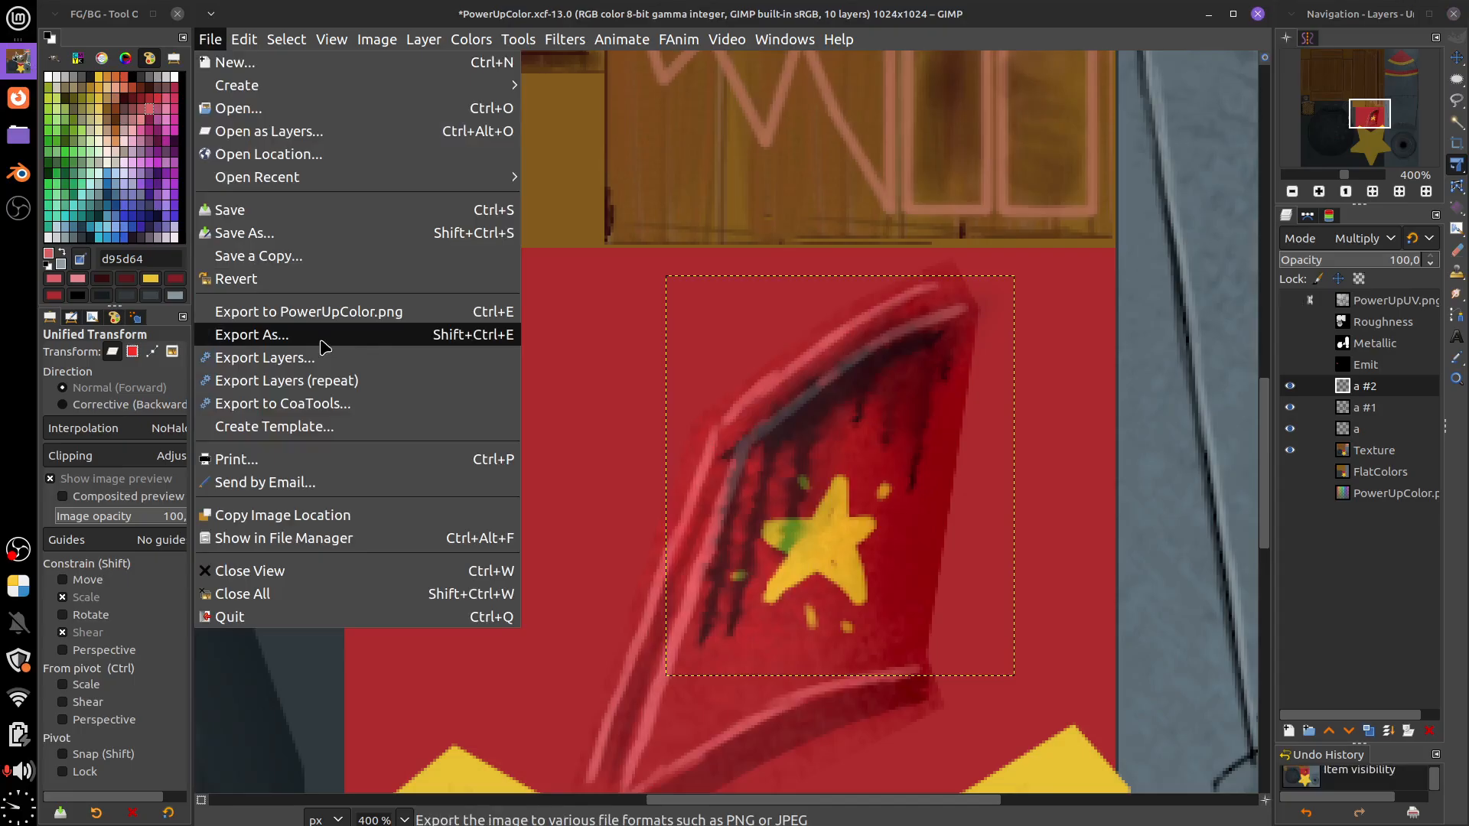
click(385, 318)
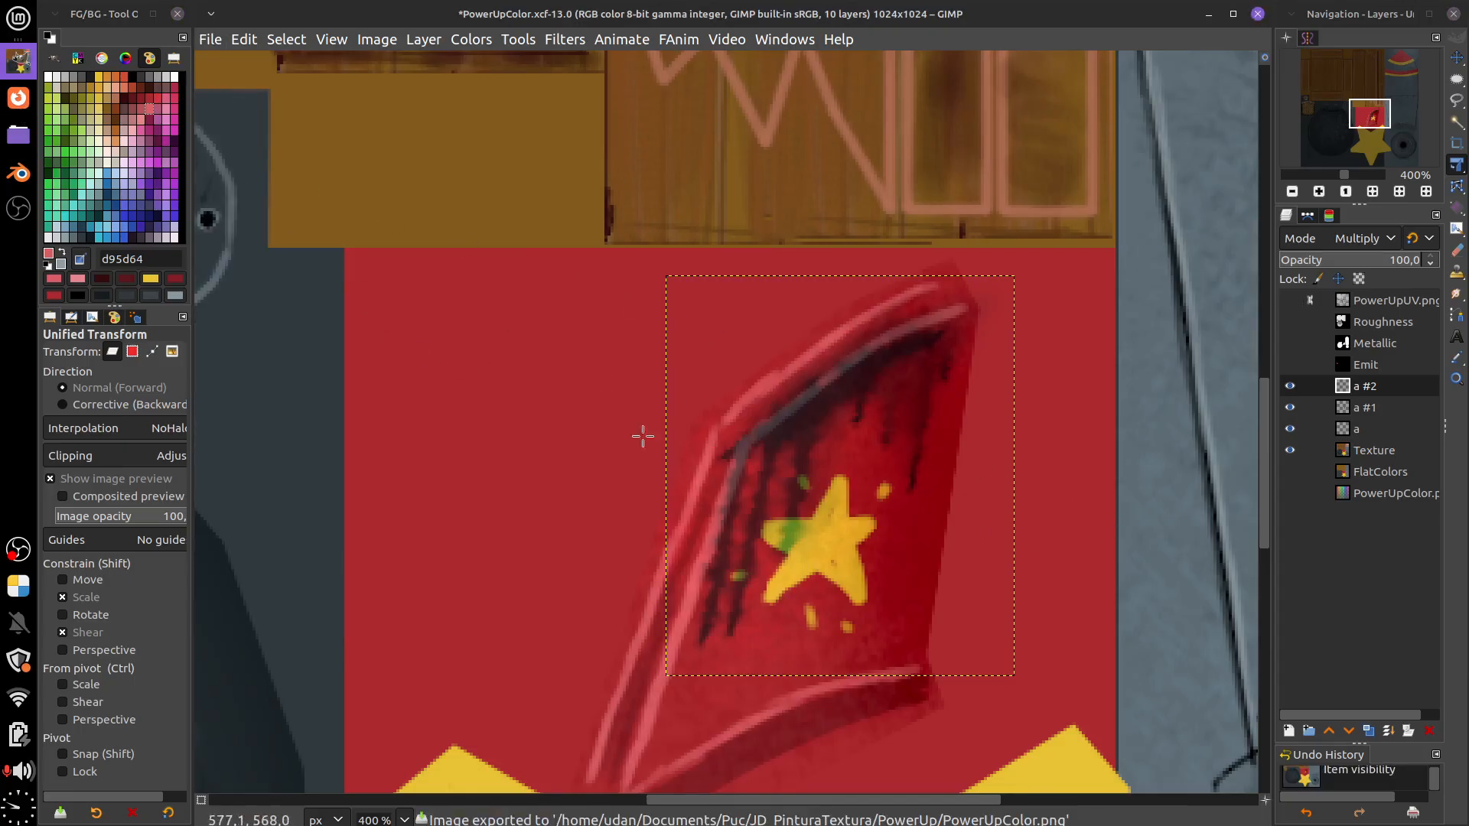
click(19, 173)
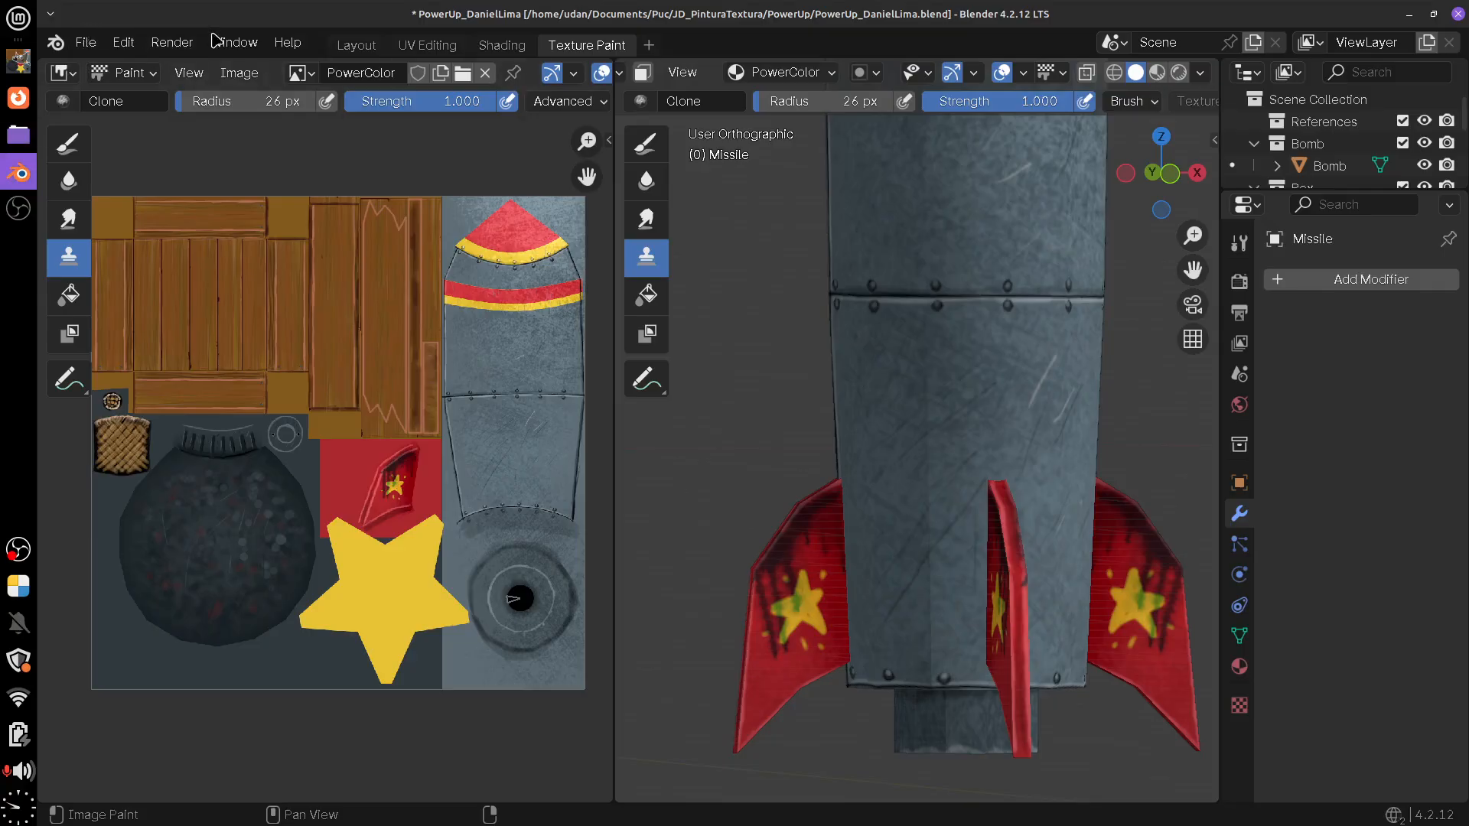
click(240, 74)
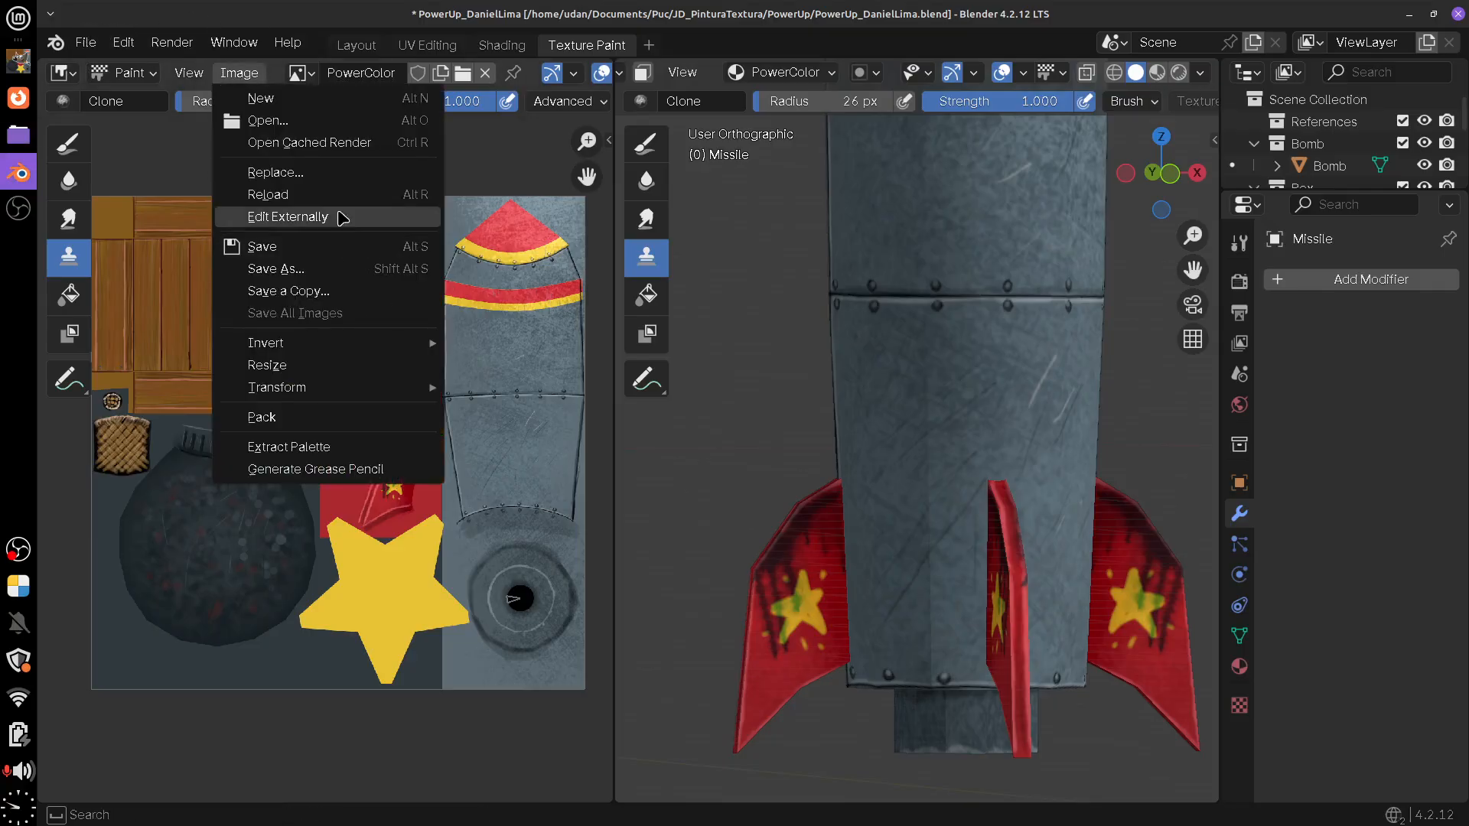
click(329, 198)
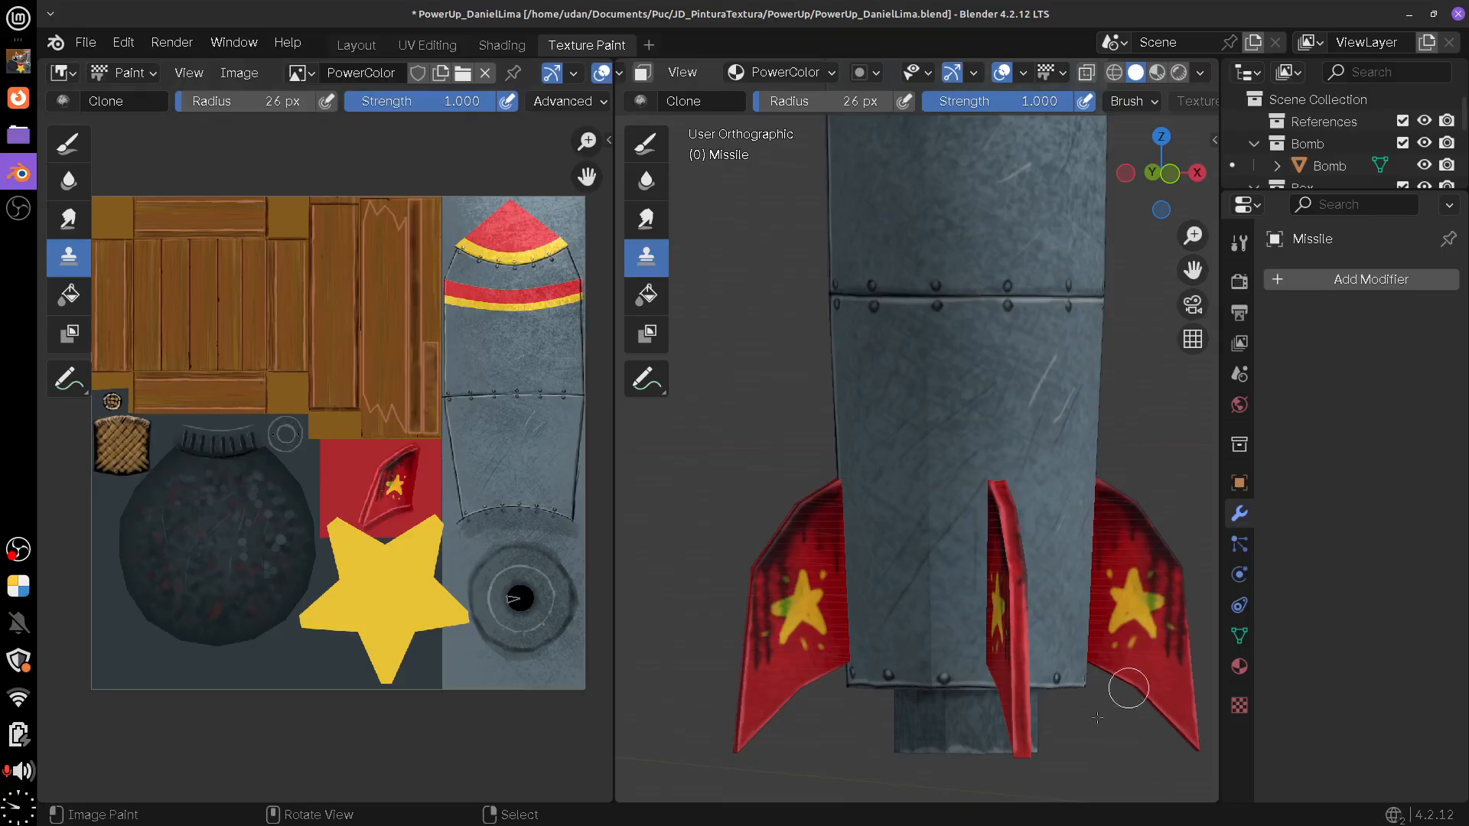
ctrl+click(949, 738)
mouse_move(1132, 646)
mouse_down()
mouse_move(1008, 665)
mouse_move(974, 650)
mouse_up()
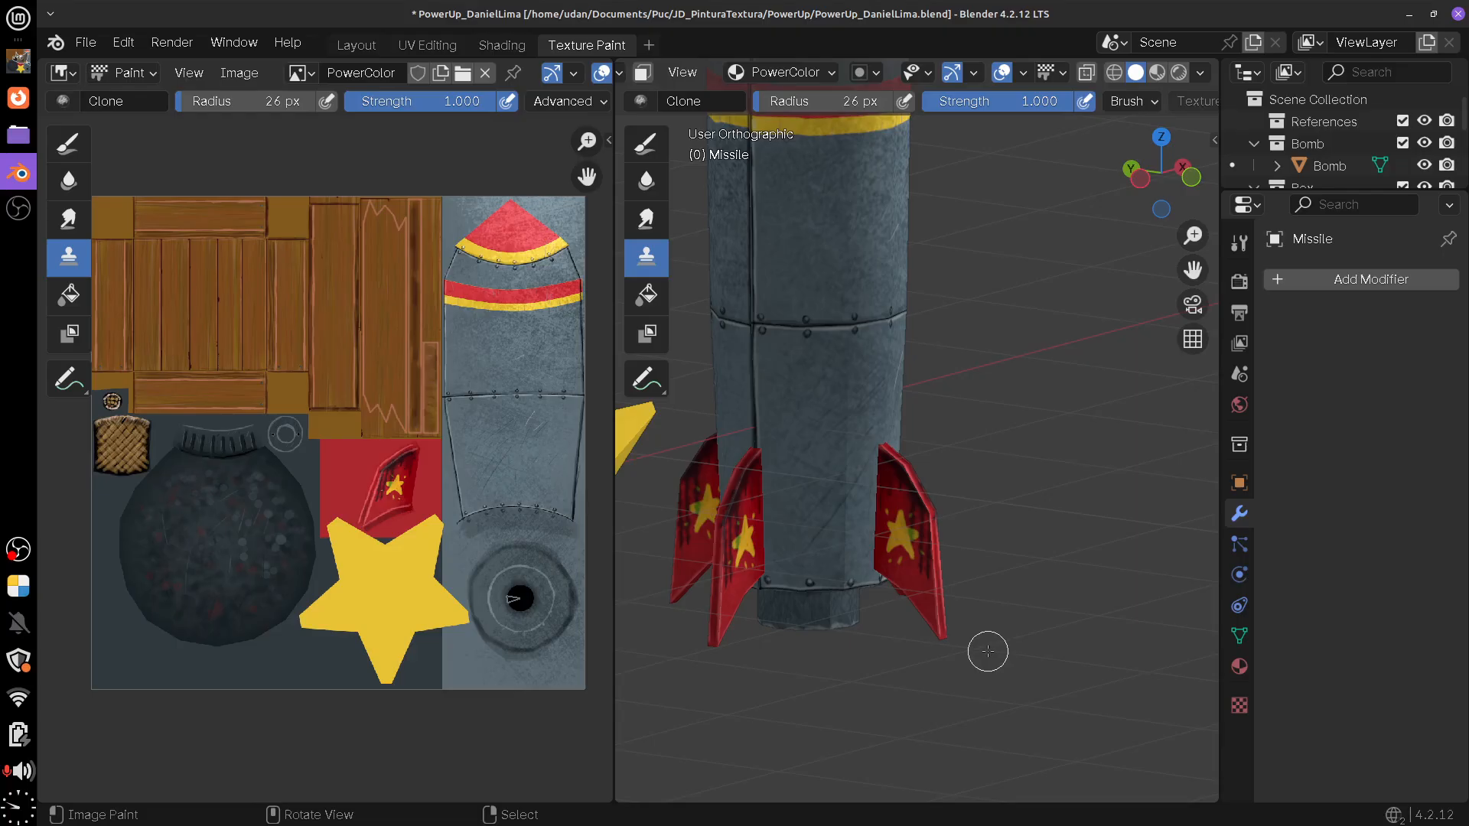
drag(918, 283, 886, 401)
drag(879, 727, 884, 420)
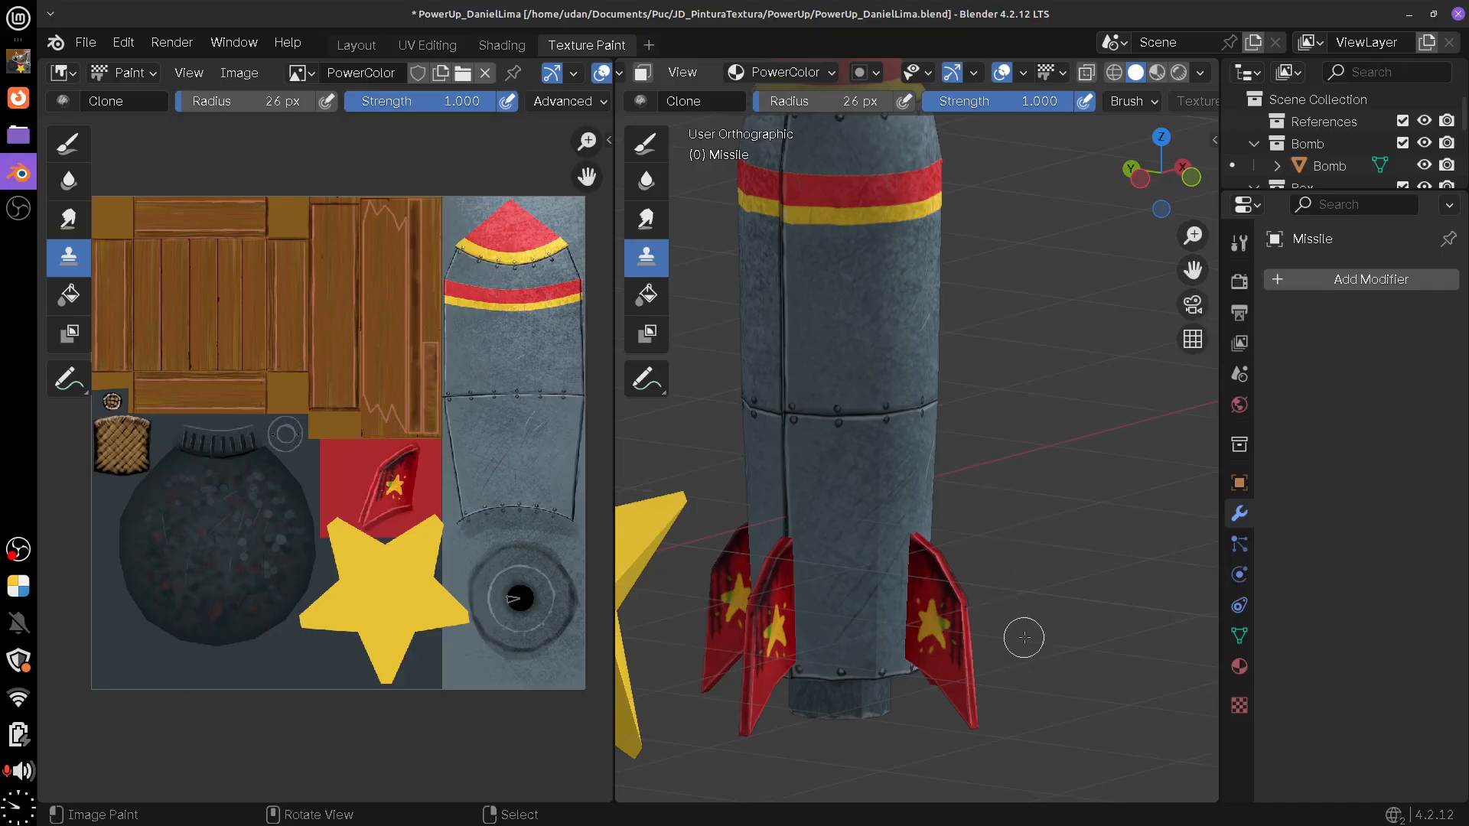
mouse_move(1043, 609)
mouse_down()
mouse_move(1029, 569)
mouse_move(995, 585)
mouse_up()
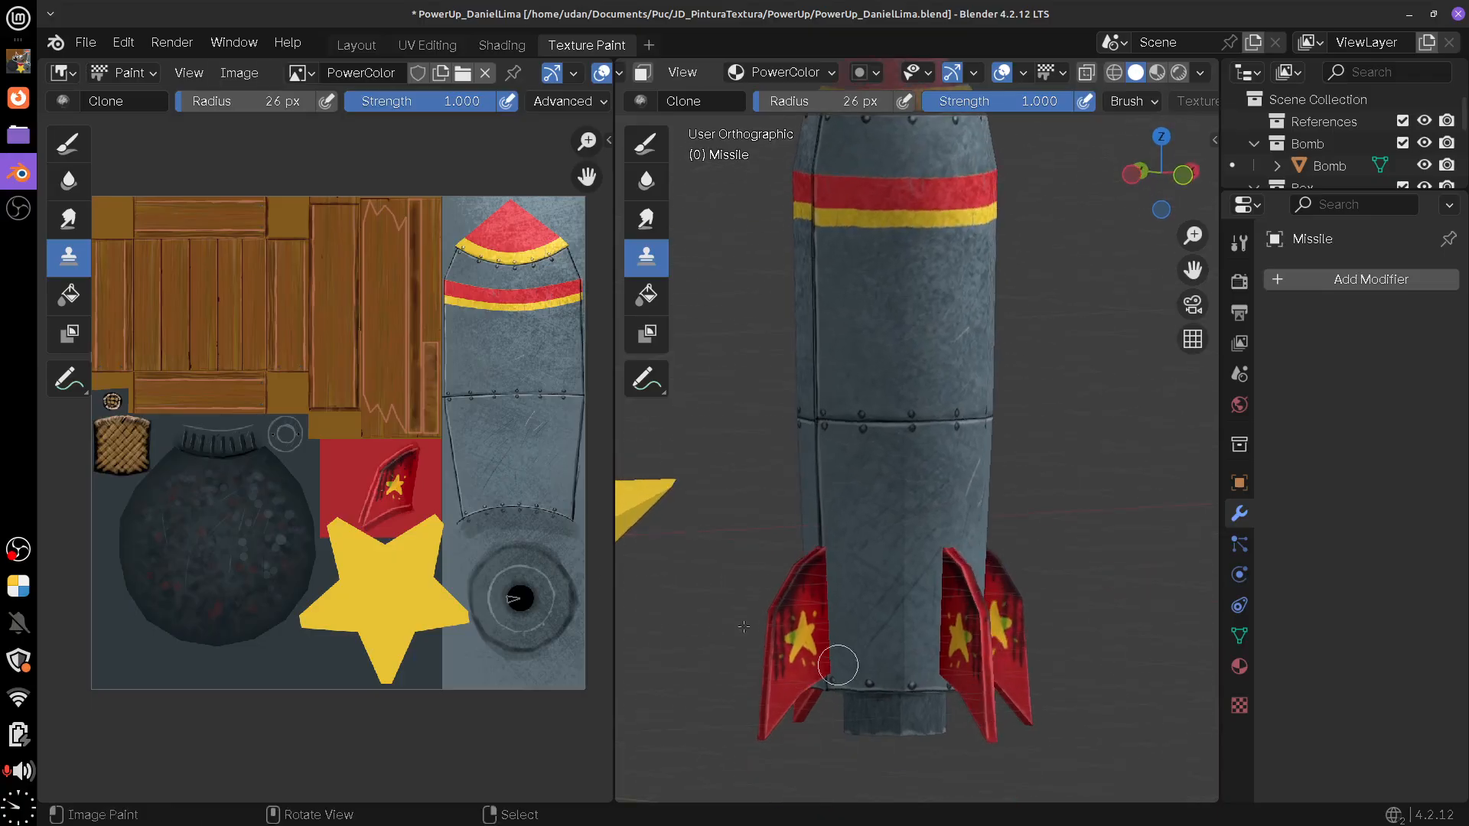
Switch back to GIMP, hide the drip layer a #2 and export the texture to PowerUpColor.png without it
key(alt+Tab)
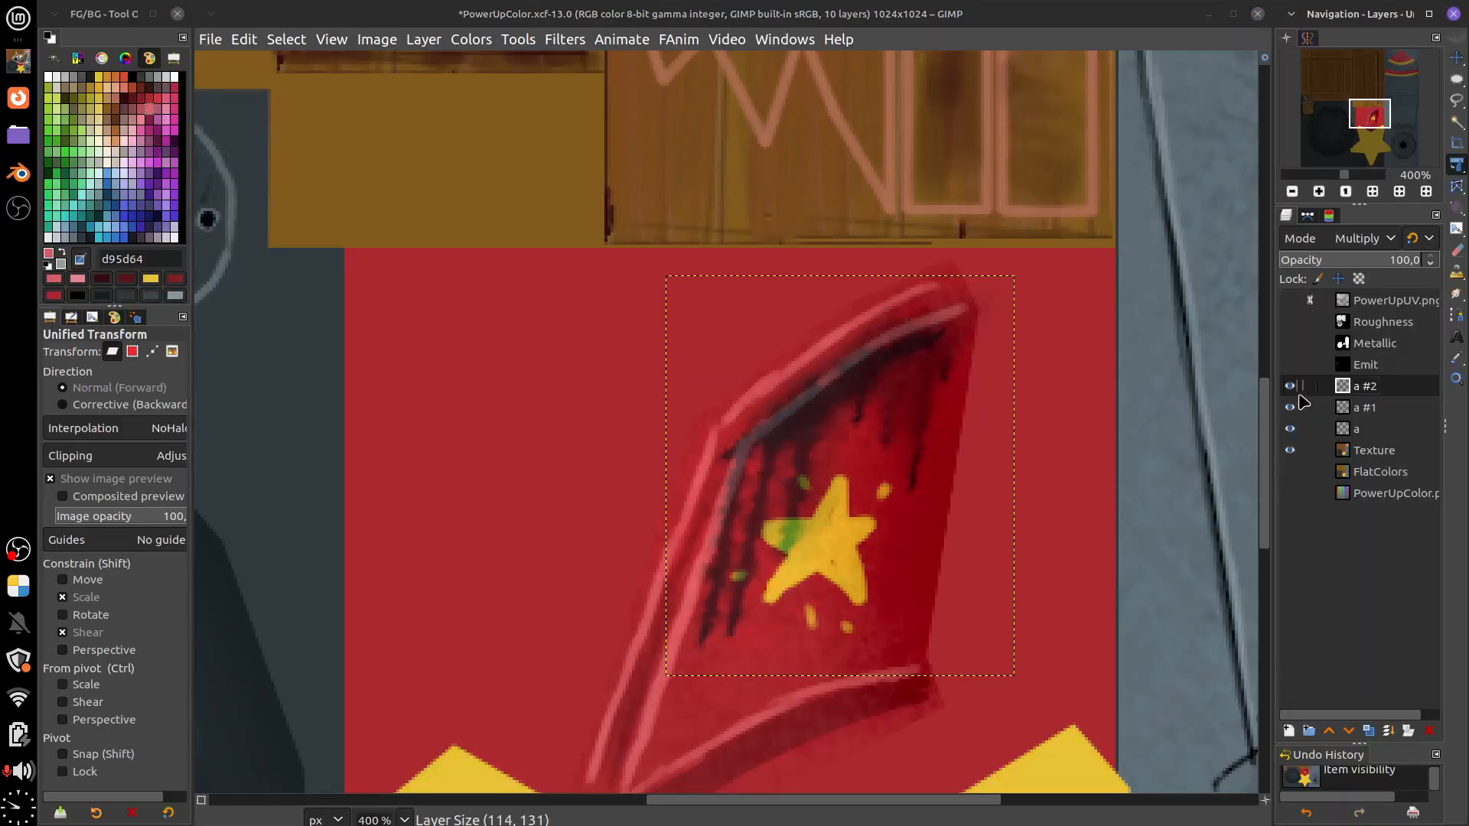
click(1290, 385)
click(1290, 387)
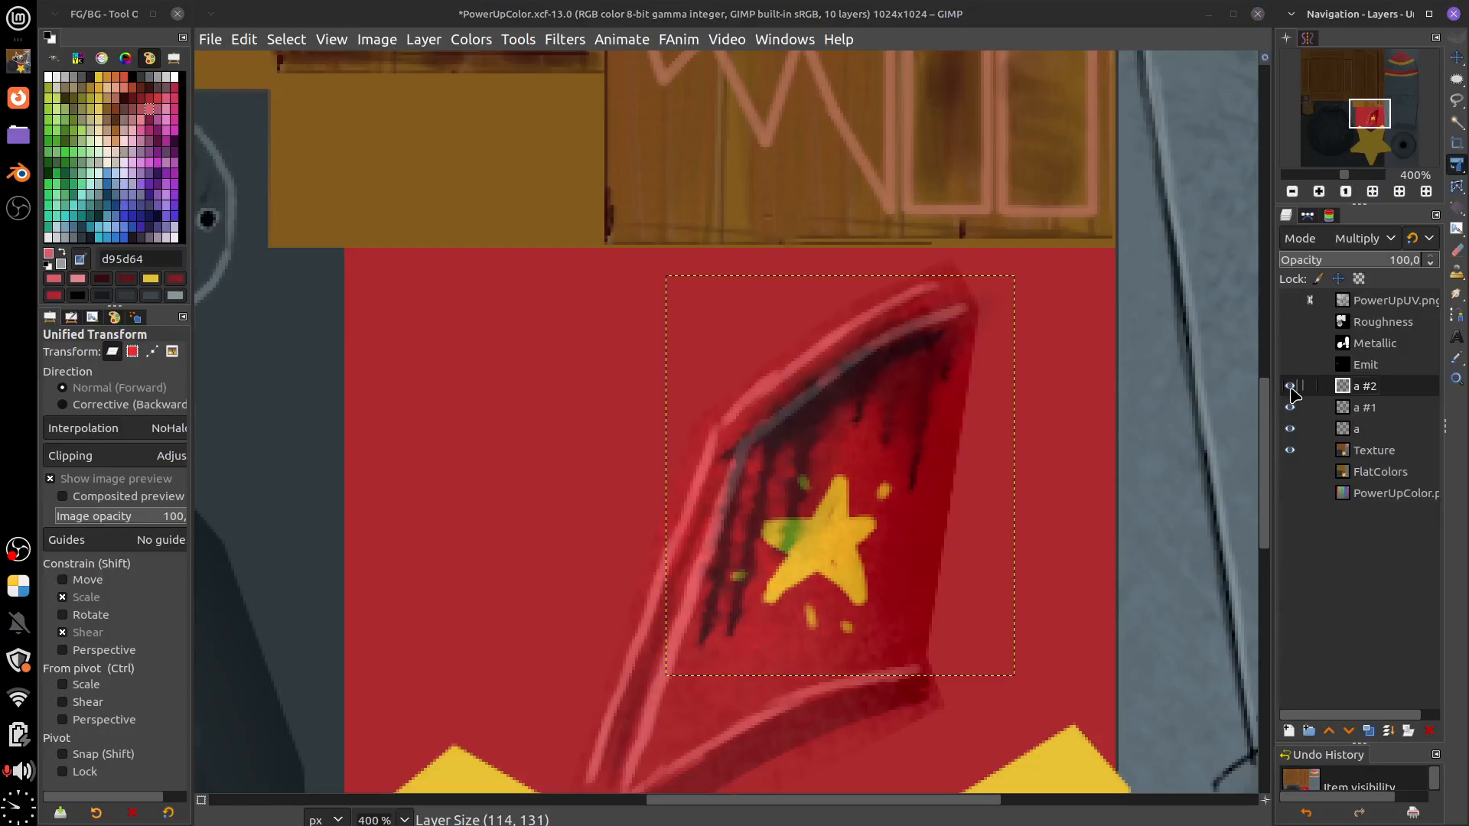
click(1290, 387)
scroll(1052, 528, down, 3)
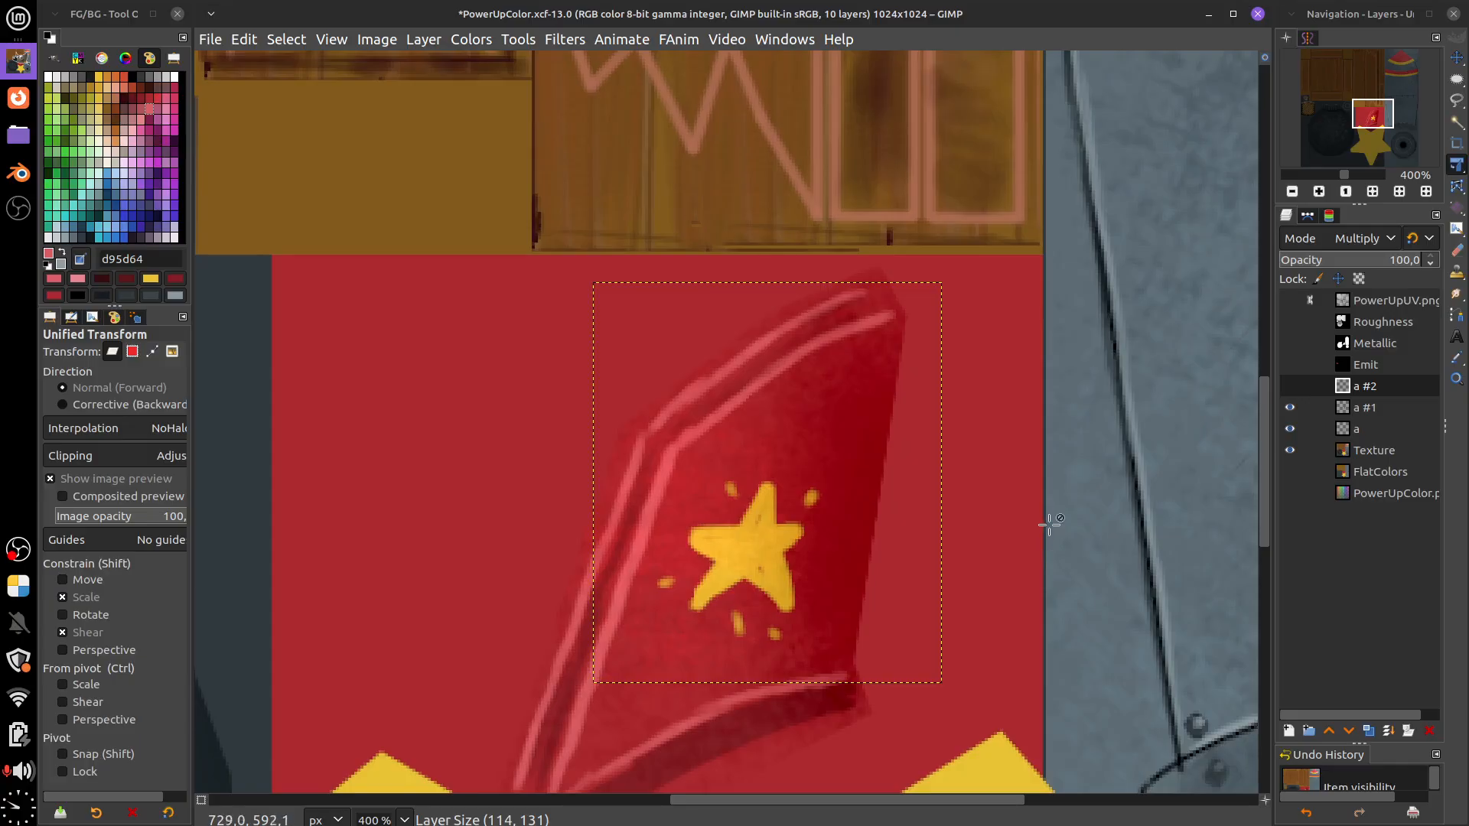
scroll(1056, 534, down, 1)
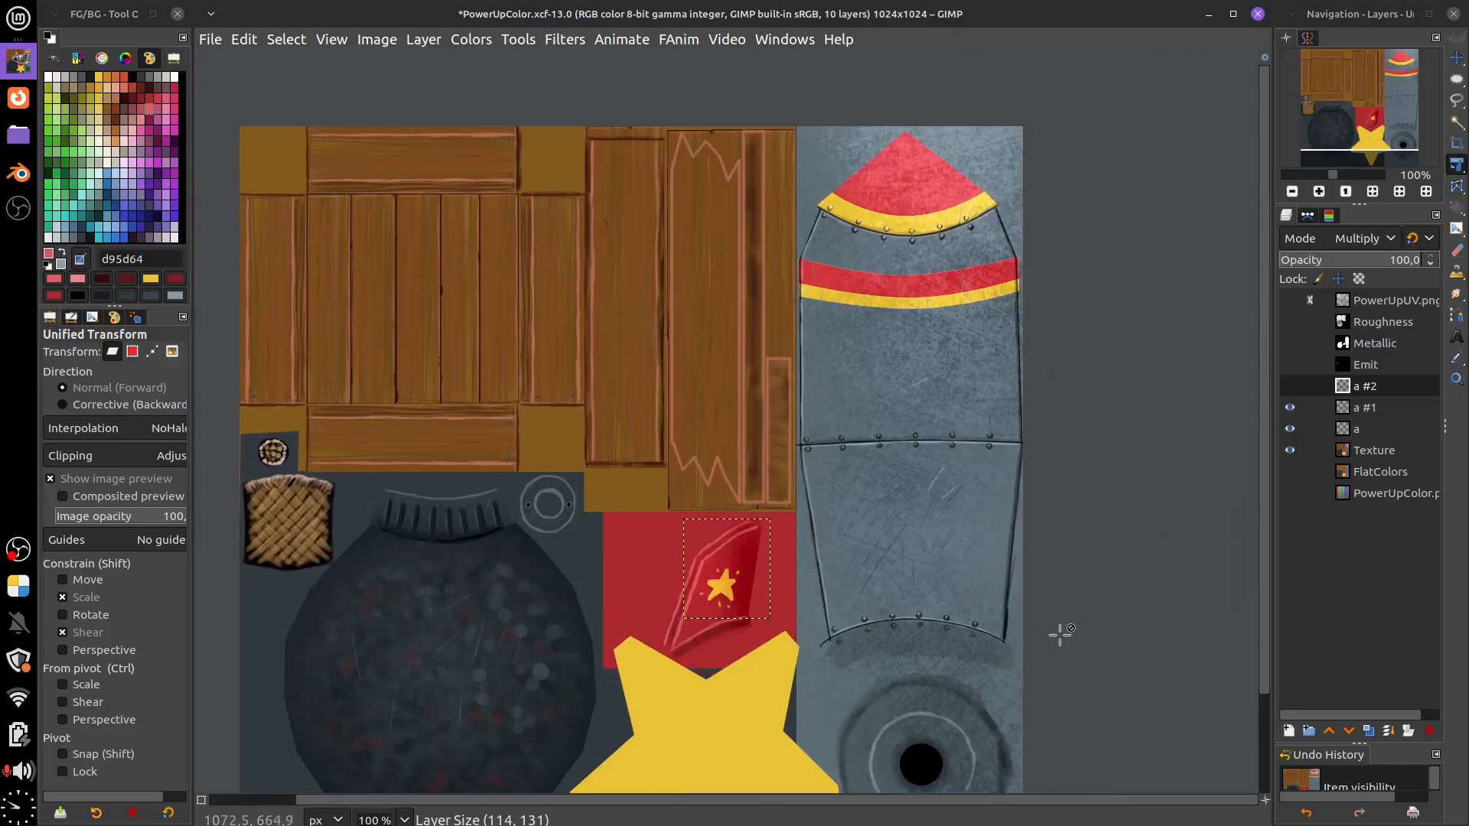
scroll(1065, 616, down, 3)
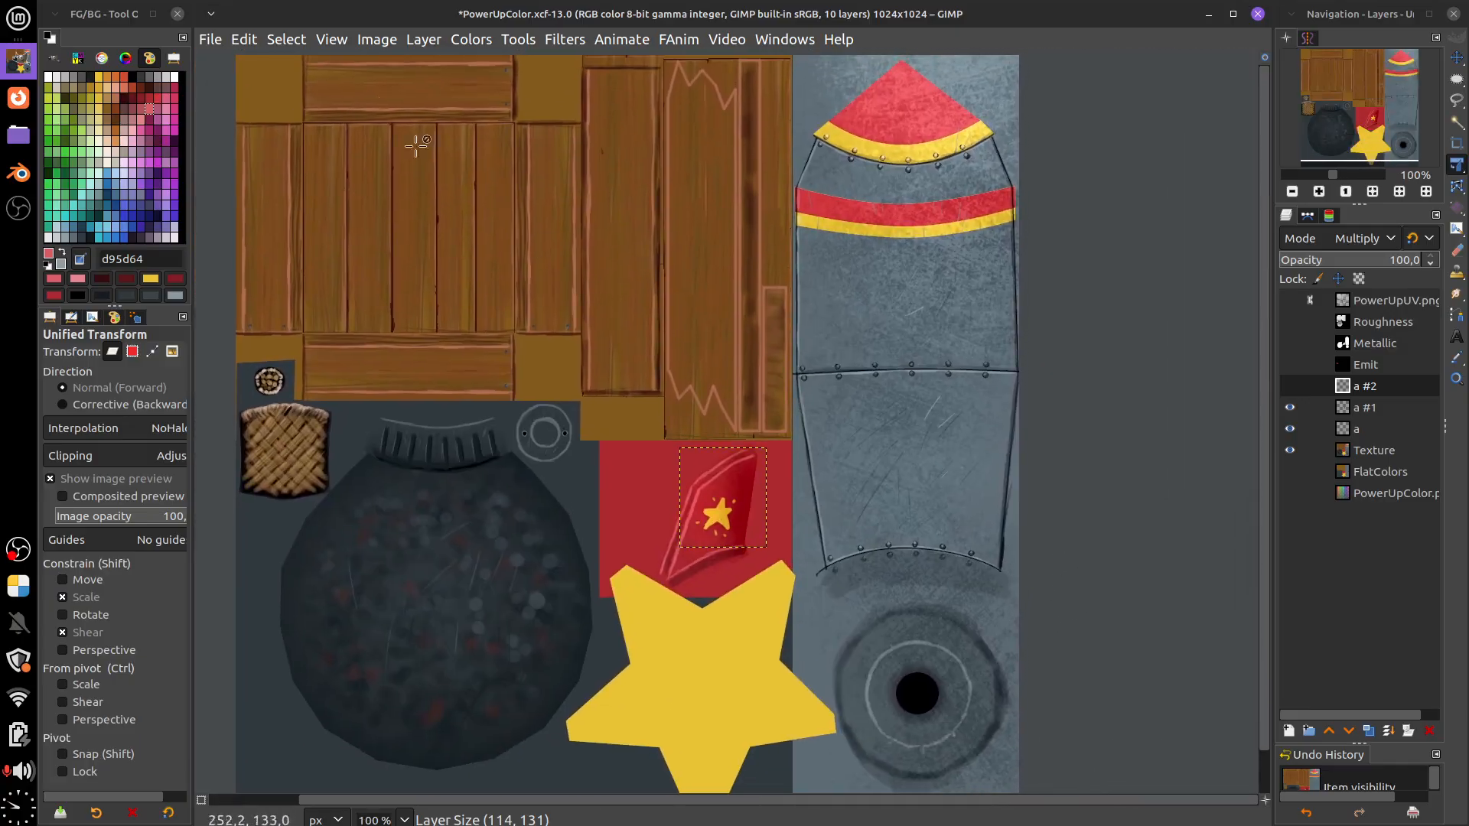
click(210, 39)
click(325, 313)
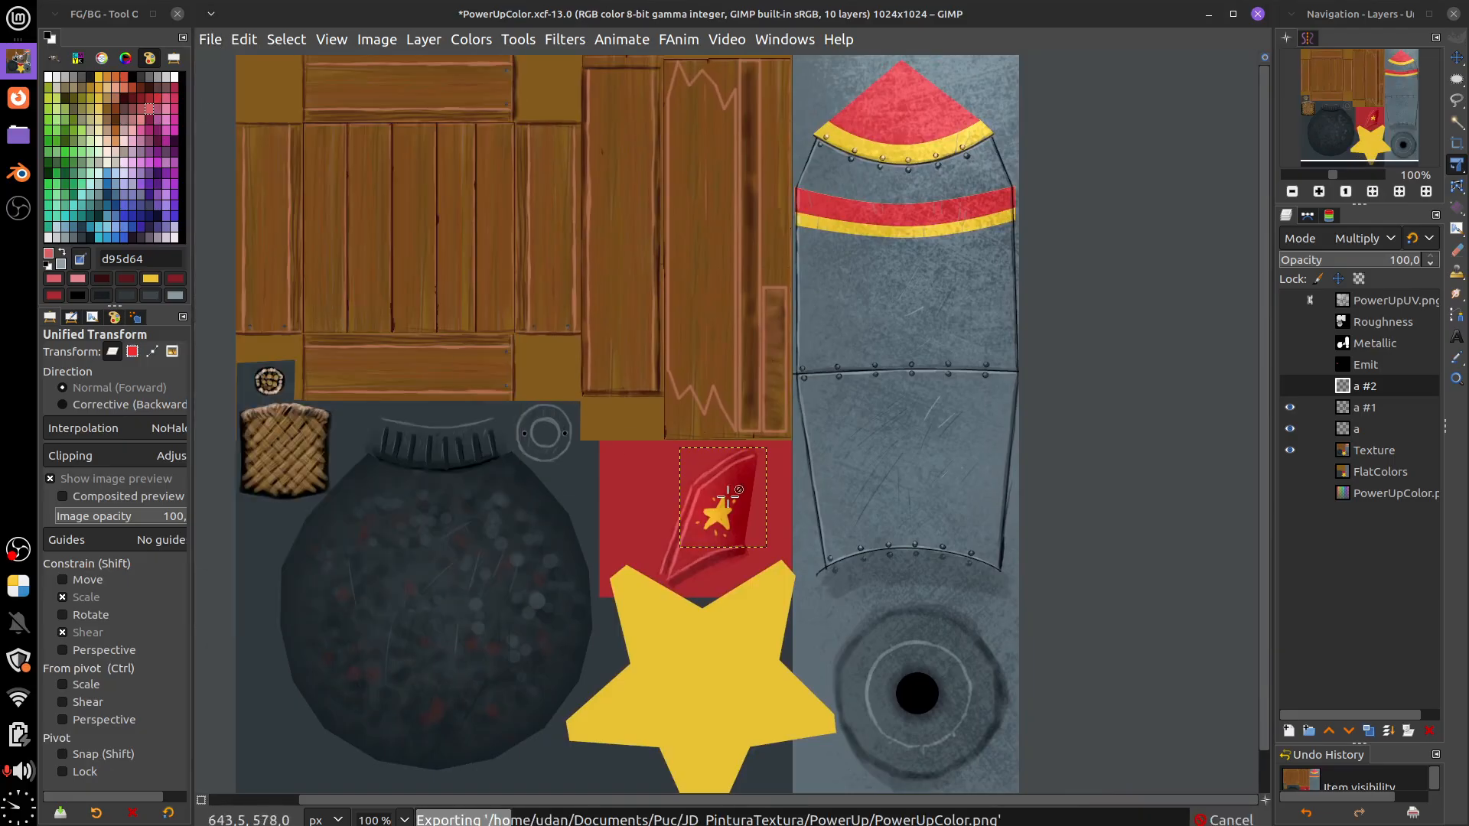